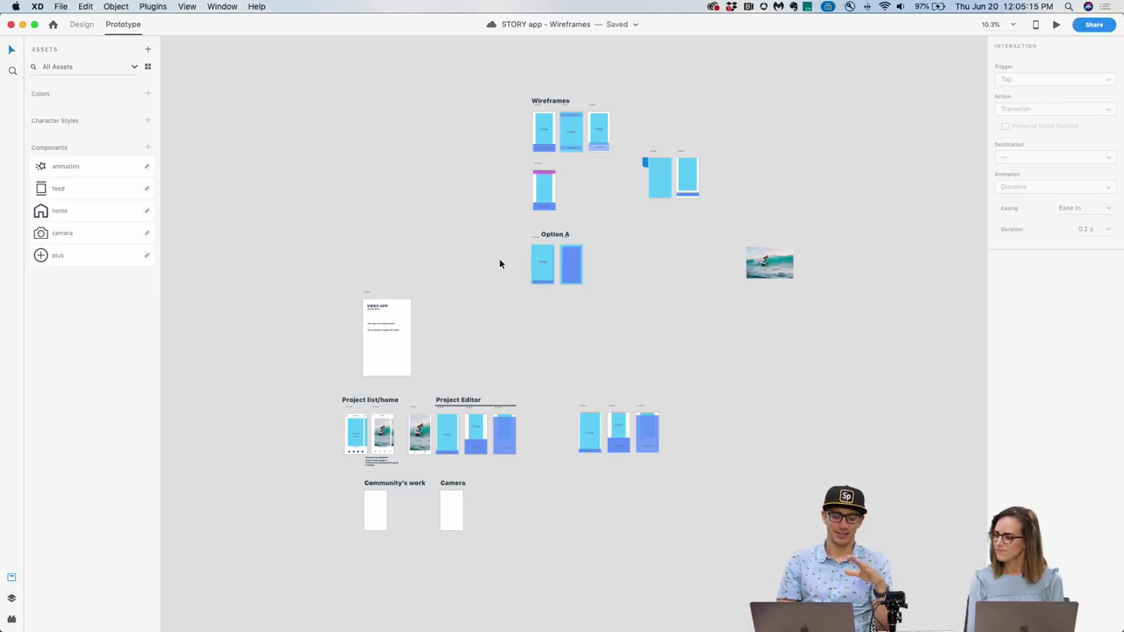
Examine the wireframe explorations, the video app design specs, and the Project list/home, Project Editor, Community's work and Camera sections.
scroll(499, 263, "up", 3)
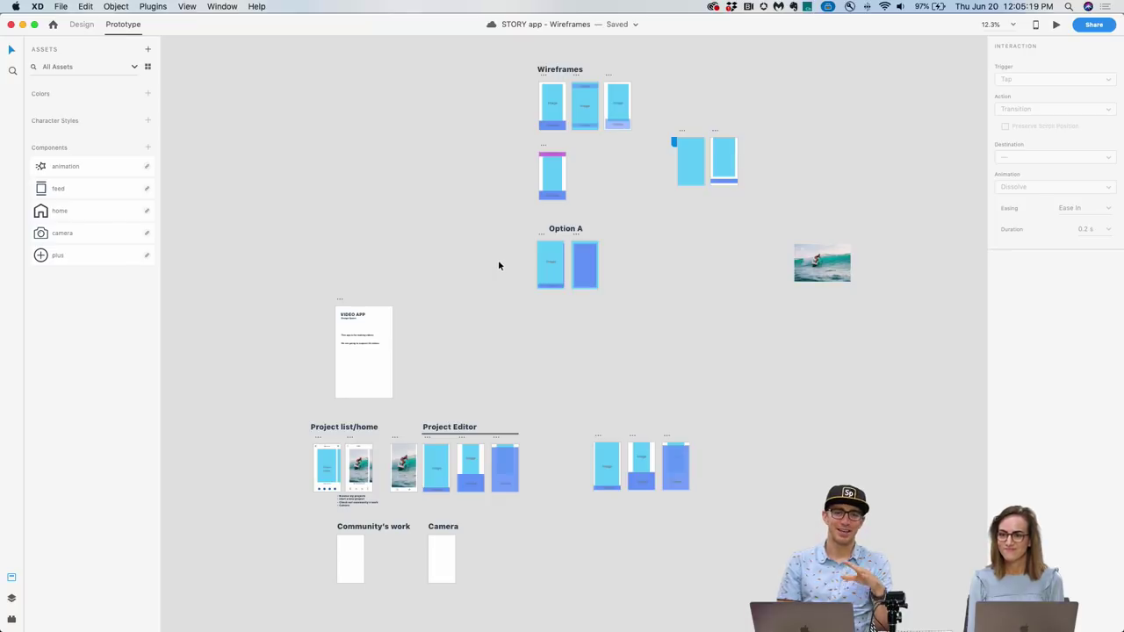
left_click_drag(512, 84, 642, 138)
scroll(633, 98, "up", 5)
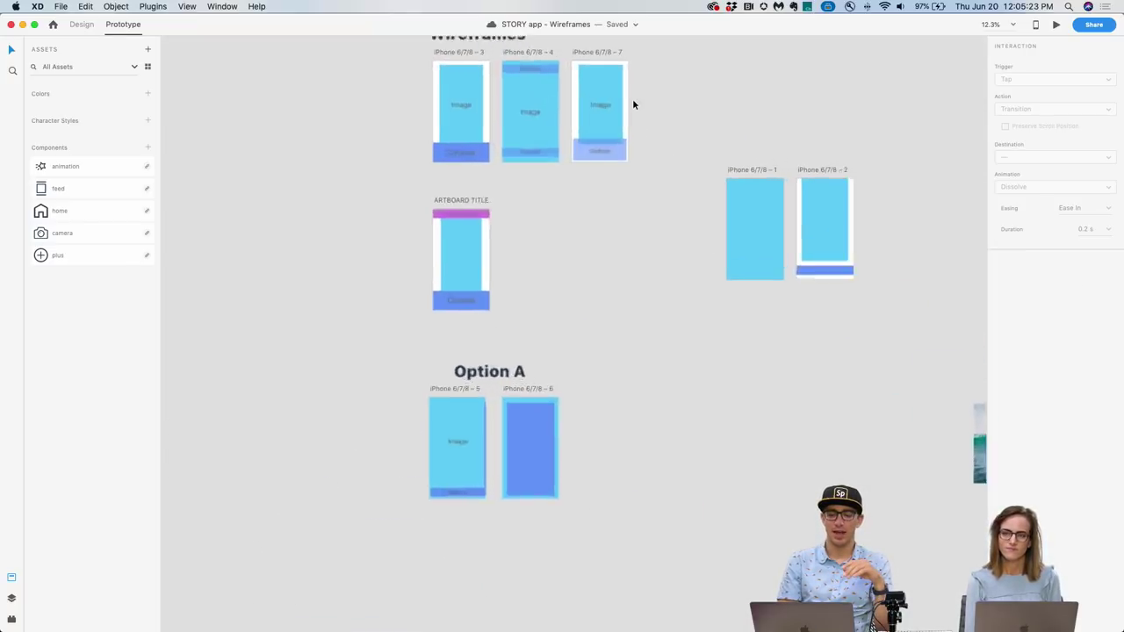
scroll(632, 98, "up", 2)
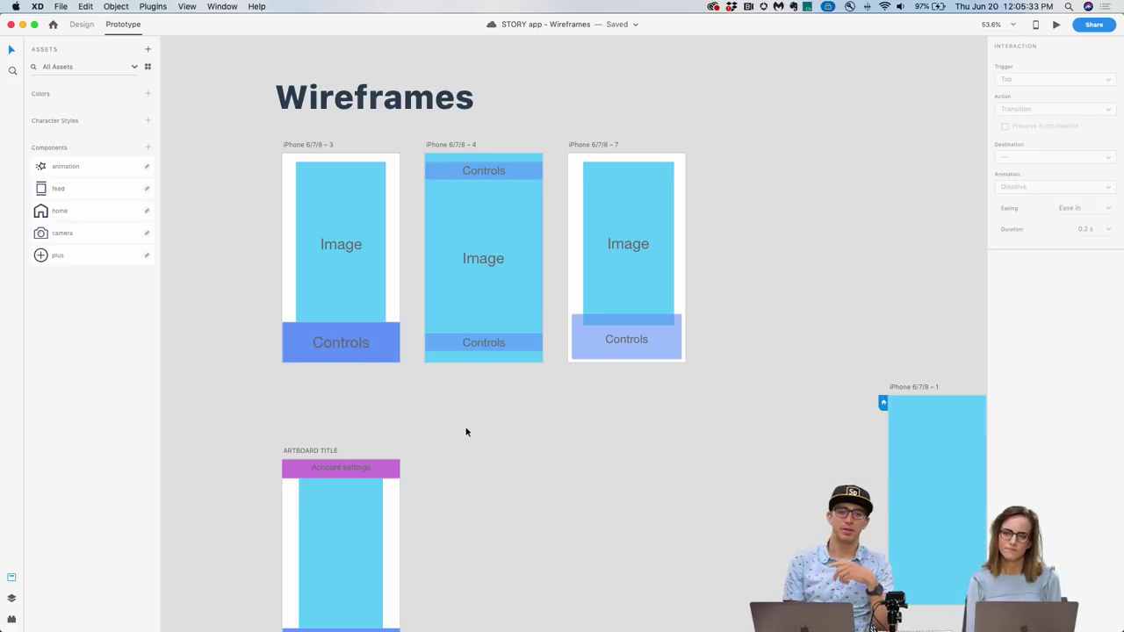
scroll(467, 431, "down", 5)
scroll(467, 431, "down", 10)
scroll(466, 431, "left", 9)
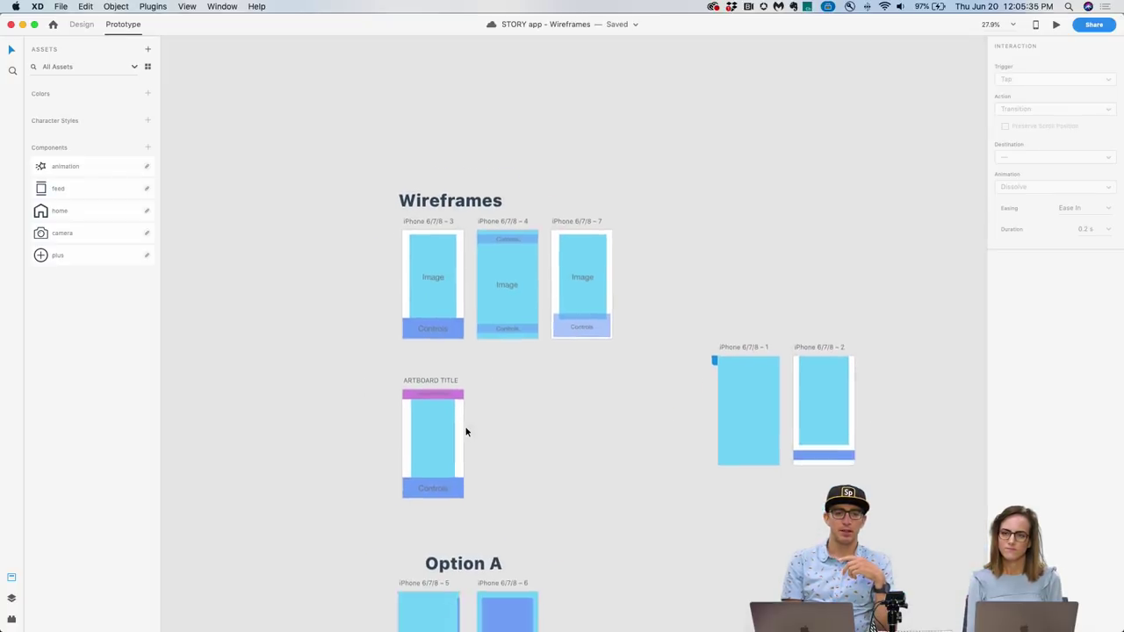
scroll(467, 432, "down", 10)
scroll(466, 431, "left", 4)
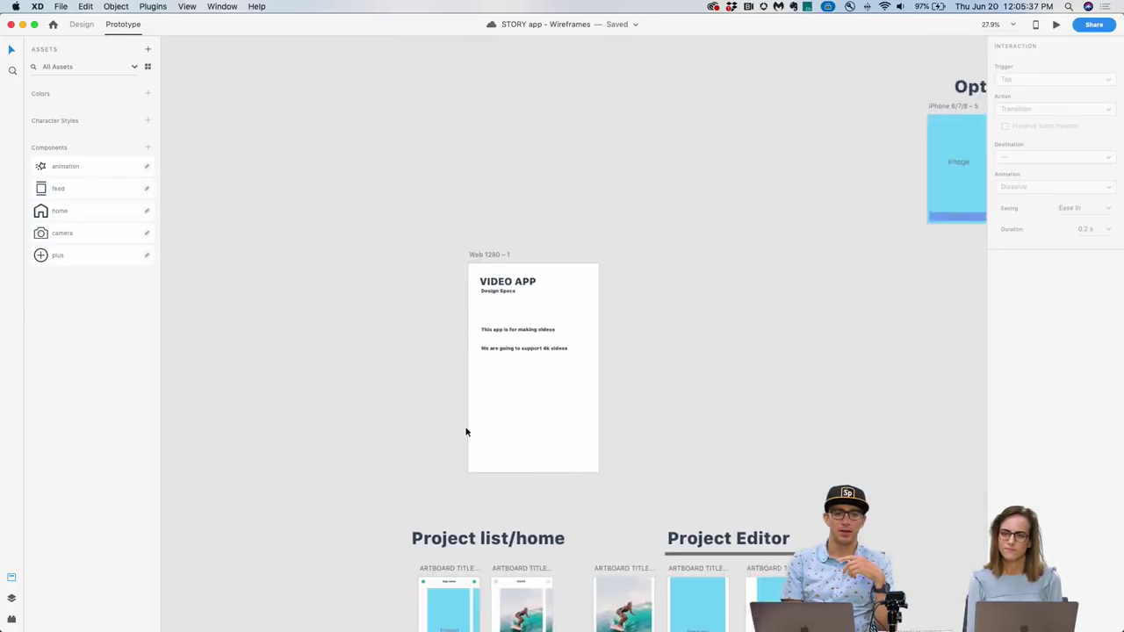
scroll(466, 431, "right", 5)
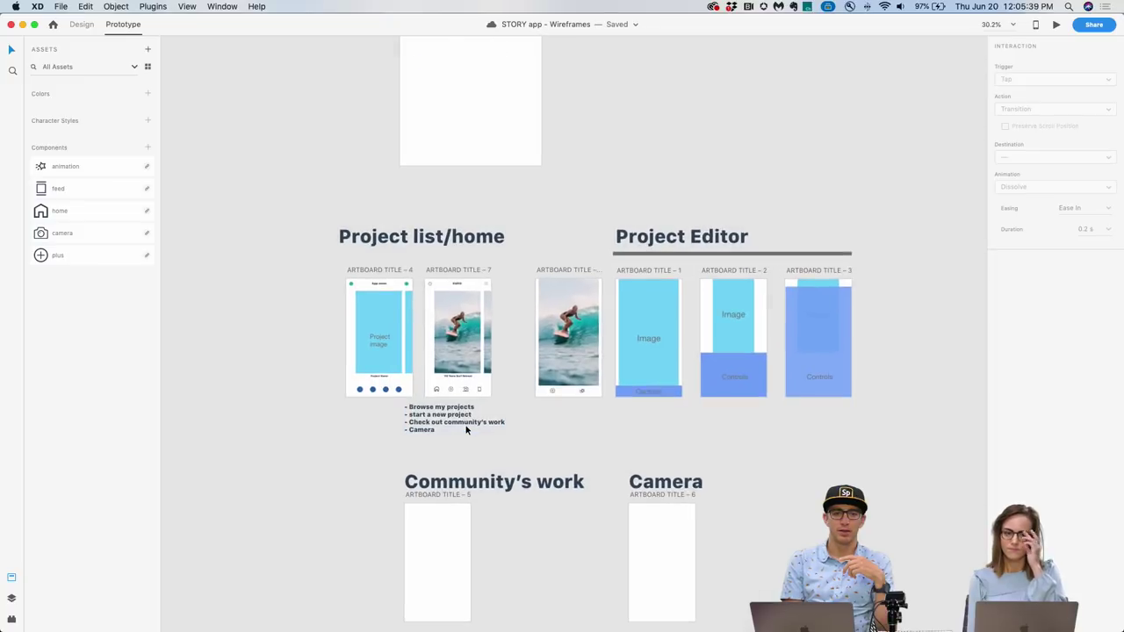
scroll(466, 431, "up", 1)
scroll(466, 431, "down", 3)
scroll(467, 431, "right", 2)
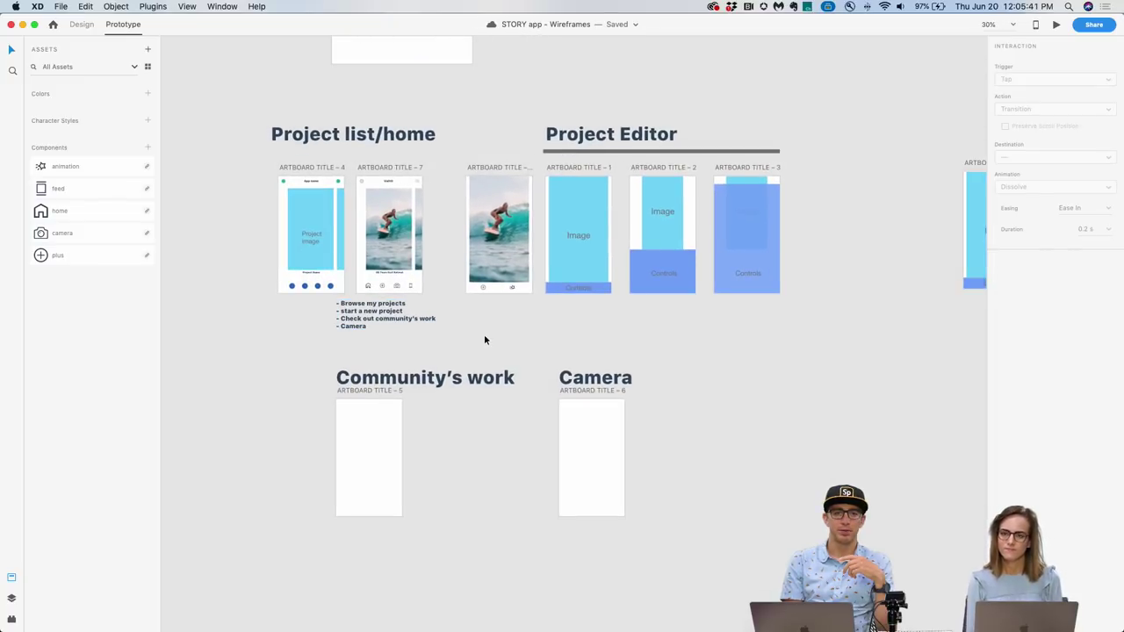
Move the Project Editor heading and its underline so they start above the surfer artboard, ARTBOARD TITLE – 11.
scroll(484, 334, "up", 2)
left_click_drag(209, 122, 864, 118)
left_click(504, 314)
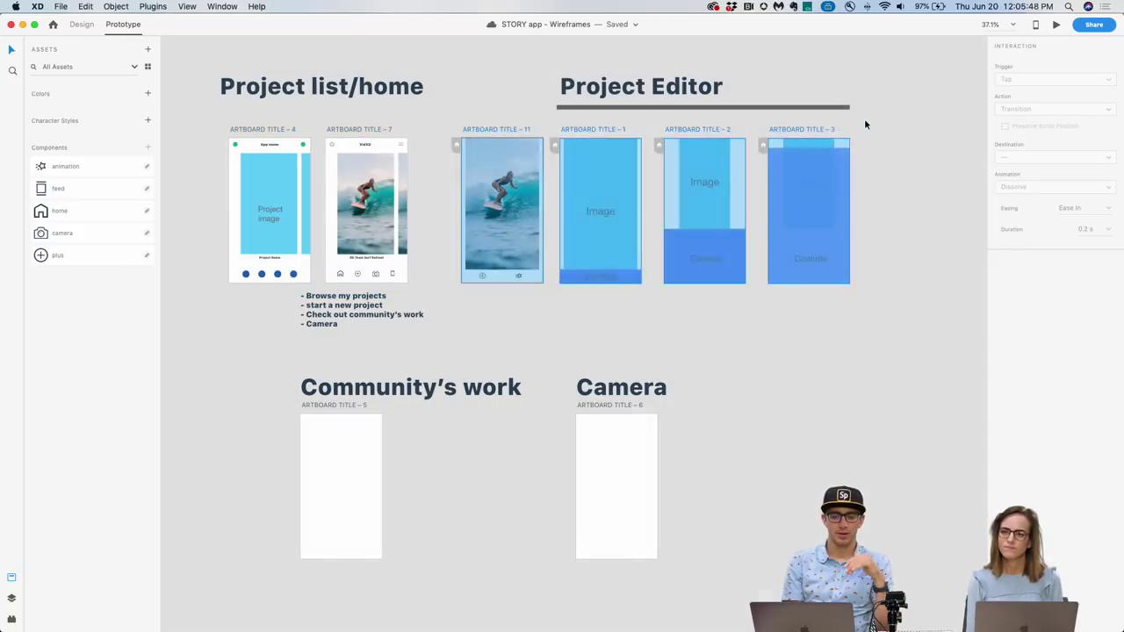
left_click(641, 86)
left_click_drag(656, 92, 561, 93)
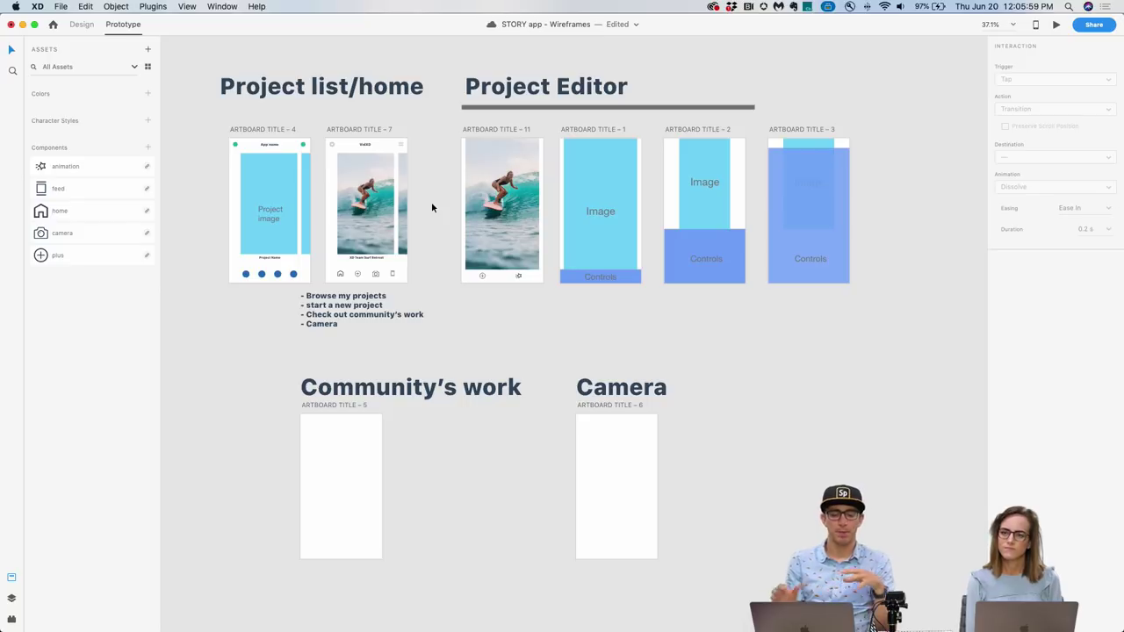
left_click(381, 212)
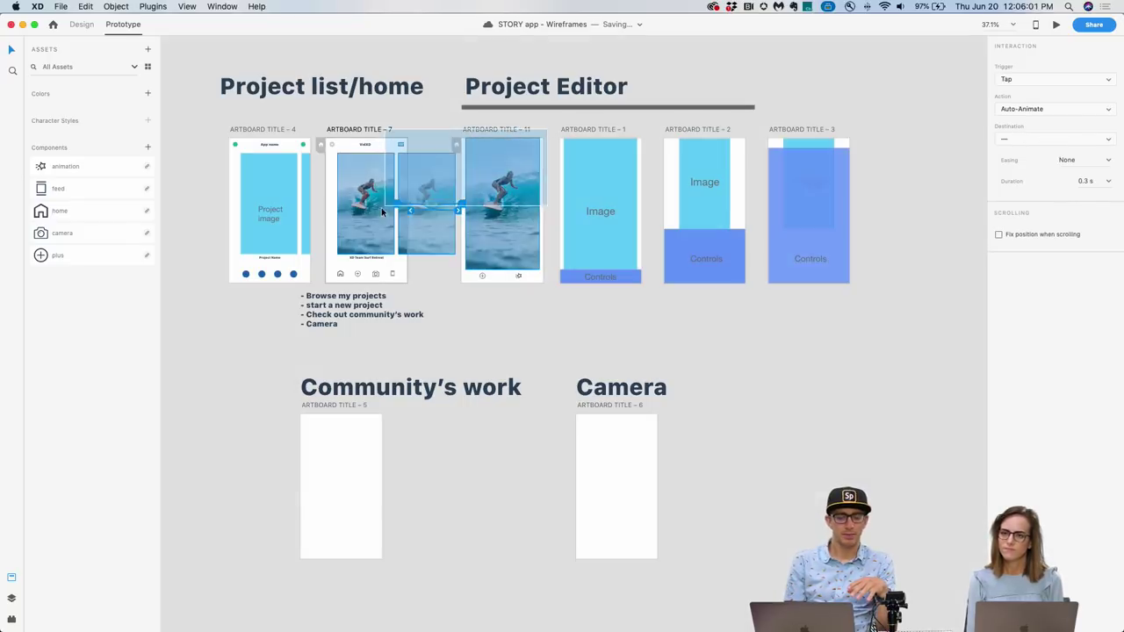
left_click(432, 280)
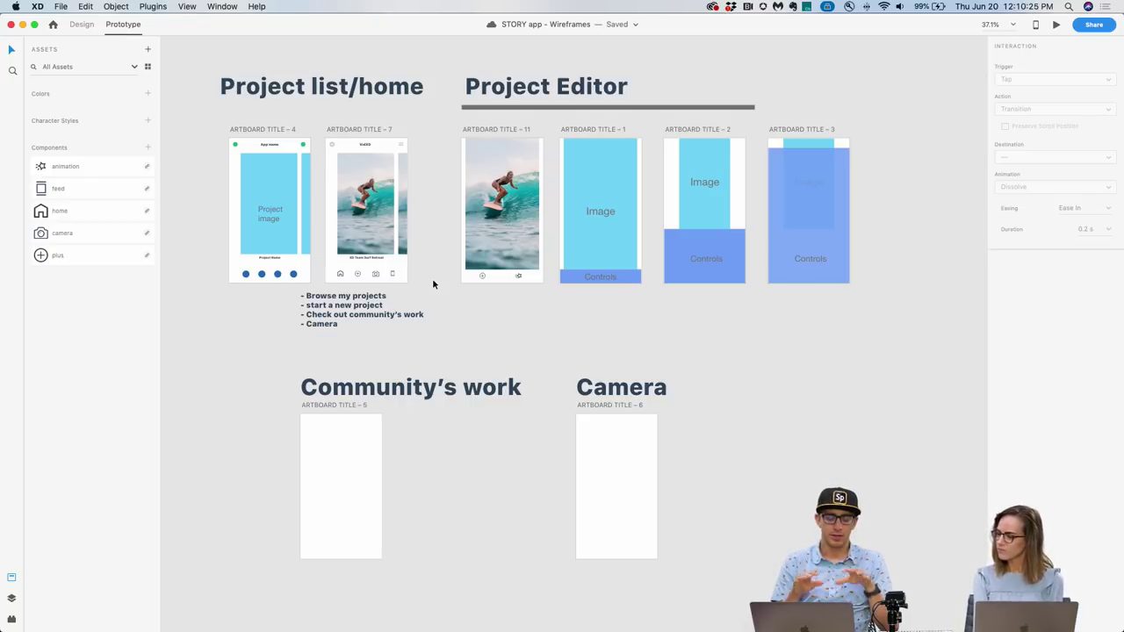
Preview the prototype from the VidXD home artboard, test the transition from the XD Team Surf Retreat image, and close the preview.
scroll(404, 229, "up", 5)
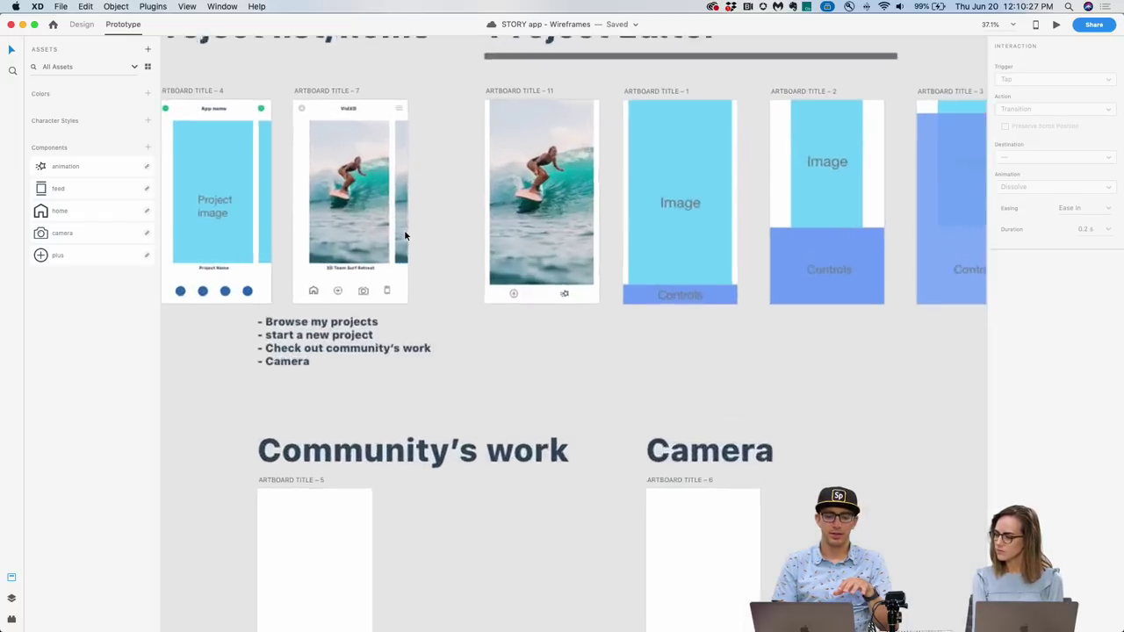
scroll(405, 235, "up", 3)
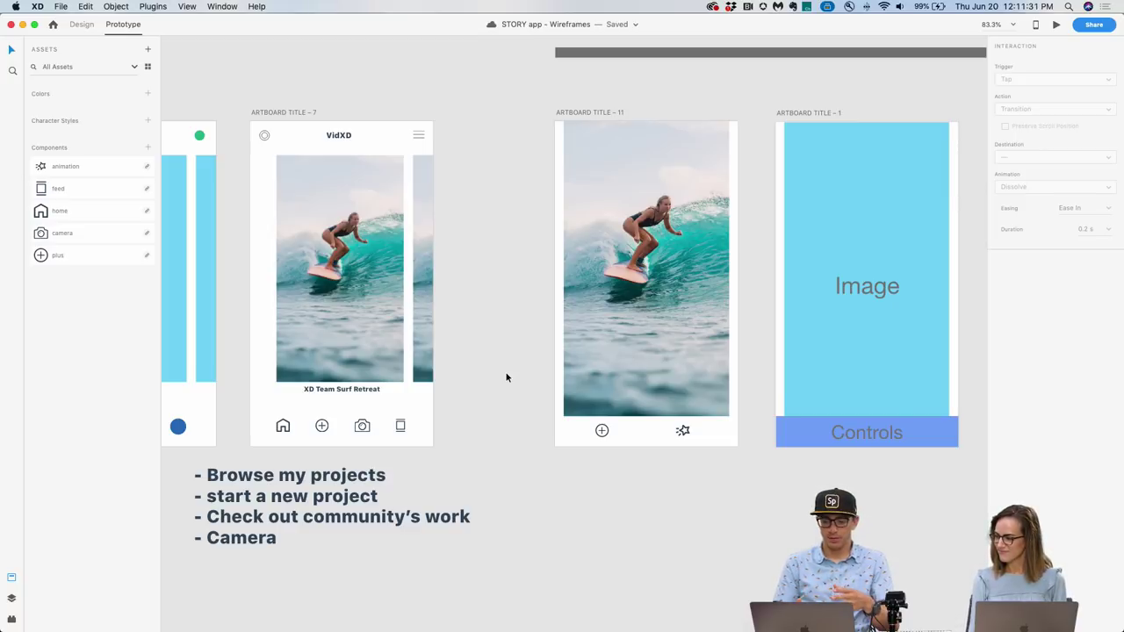
left_click(298, 114)
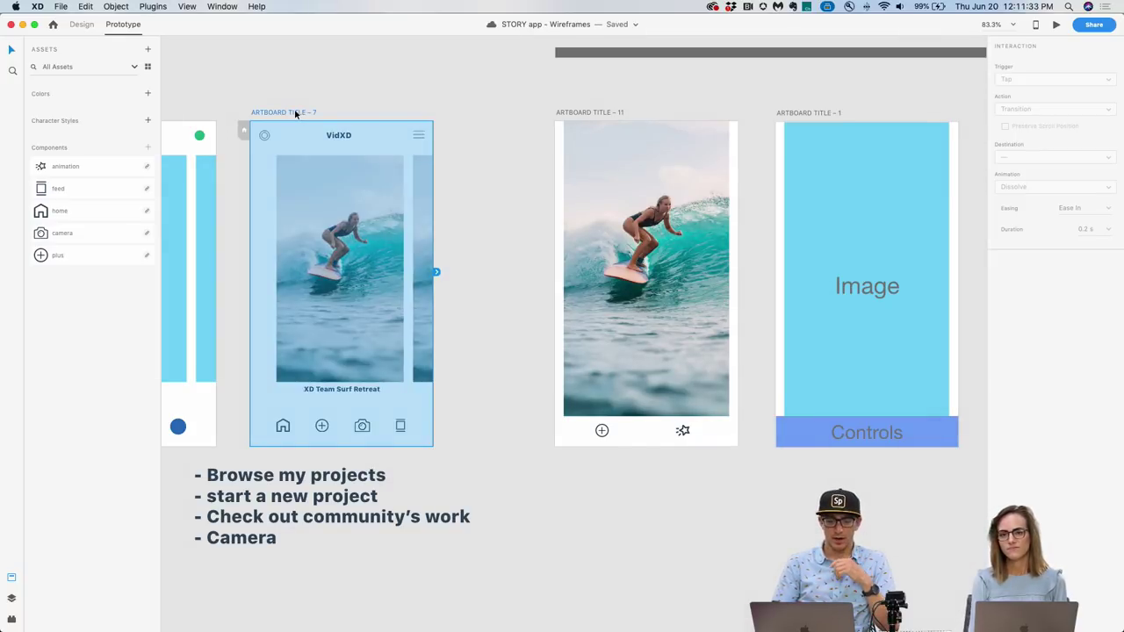
left_click(1058, 25)
left_click_drag(391, 175, 679, 67)
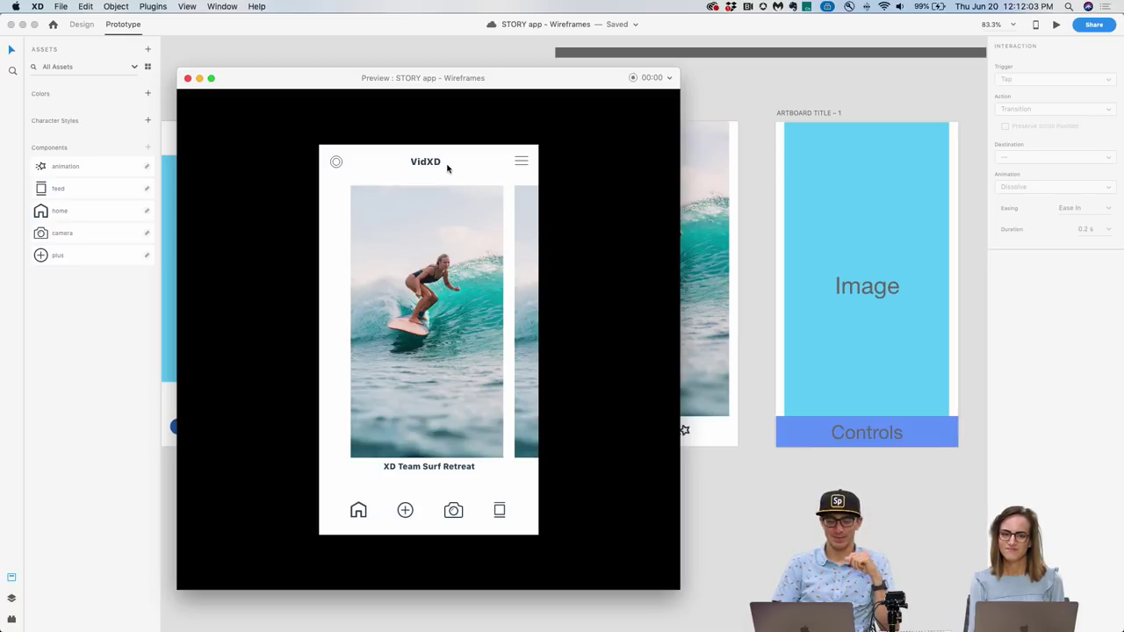
left_click(434, 374)
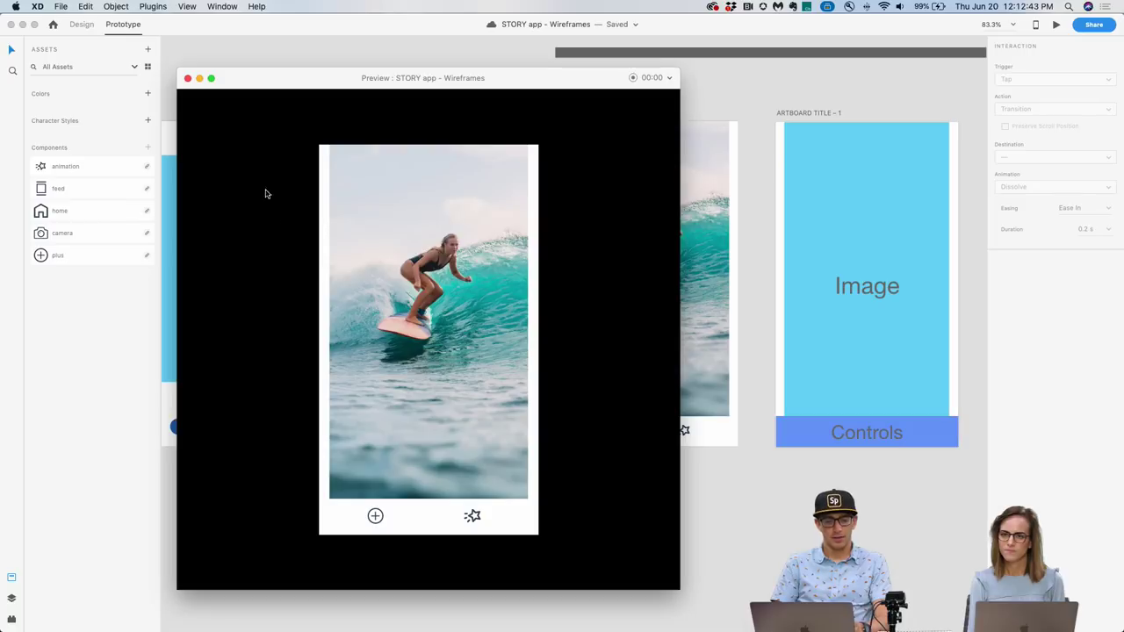
left_click(187, 78)
left_click(287, 86)
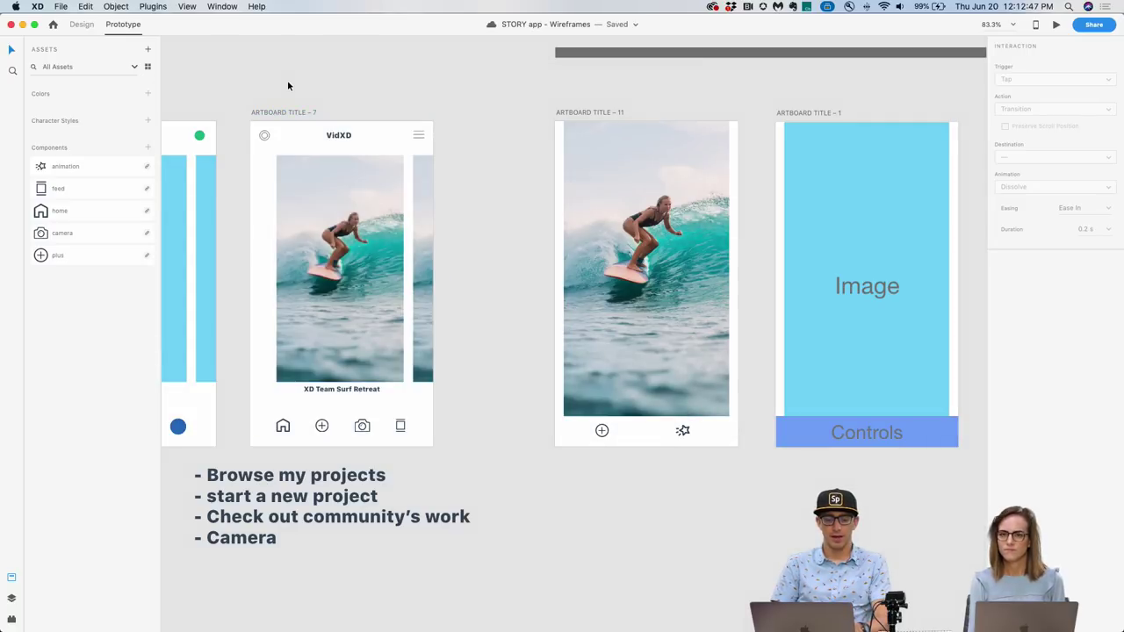
Switch to the STORY - Design System document and examine its style sheet together with its listed colors, character styles and components.
key("super+grave")
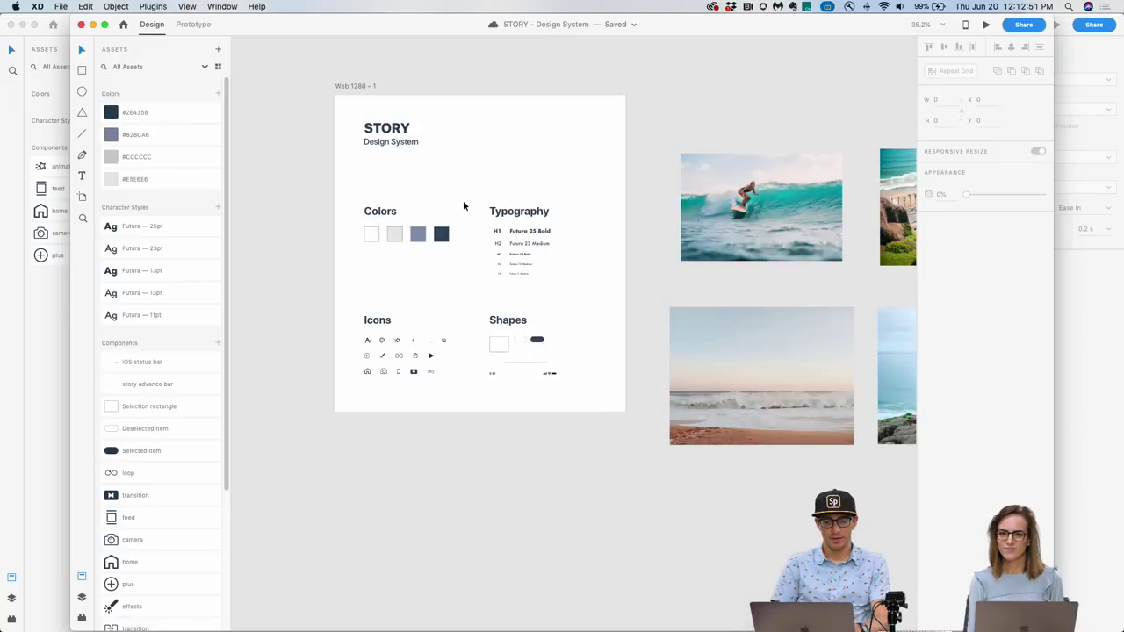
scroll(464, 206, "up", 5)
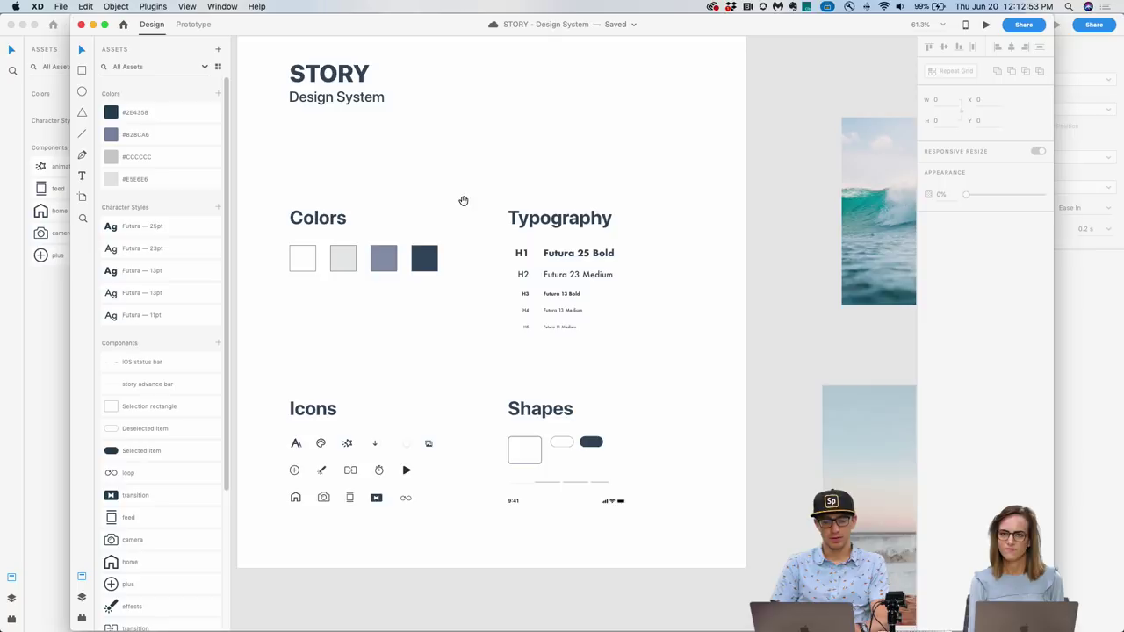
scroll(519, 245, "up", 2)
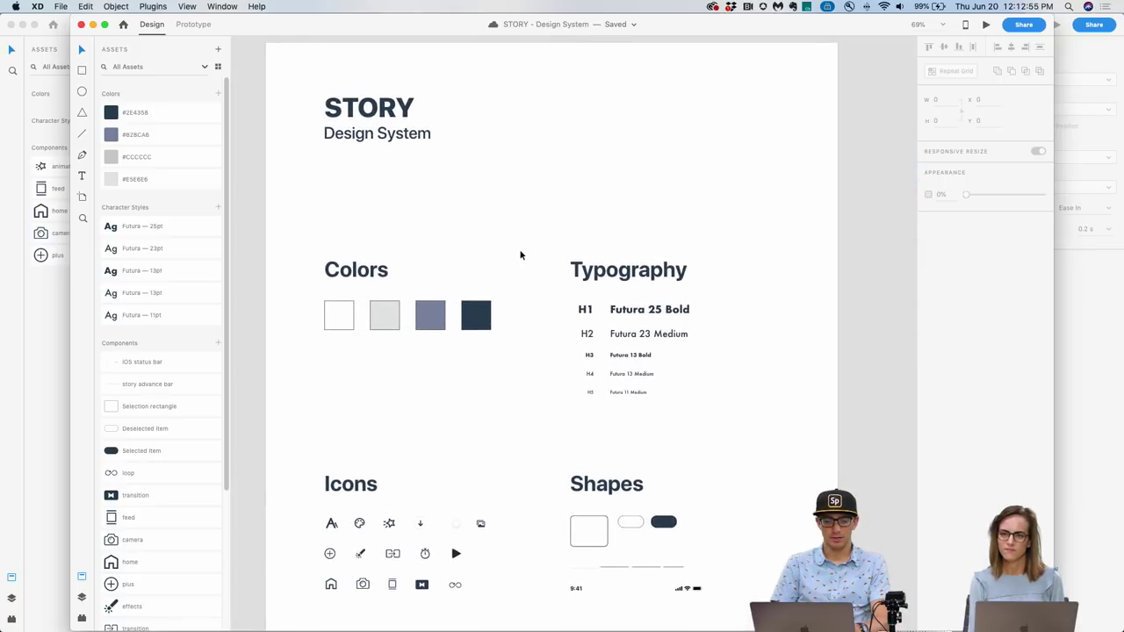
left_click_drag(521, 251, 519, 172)
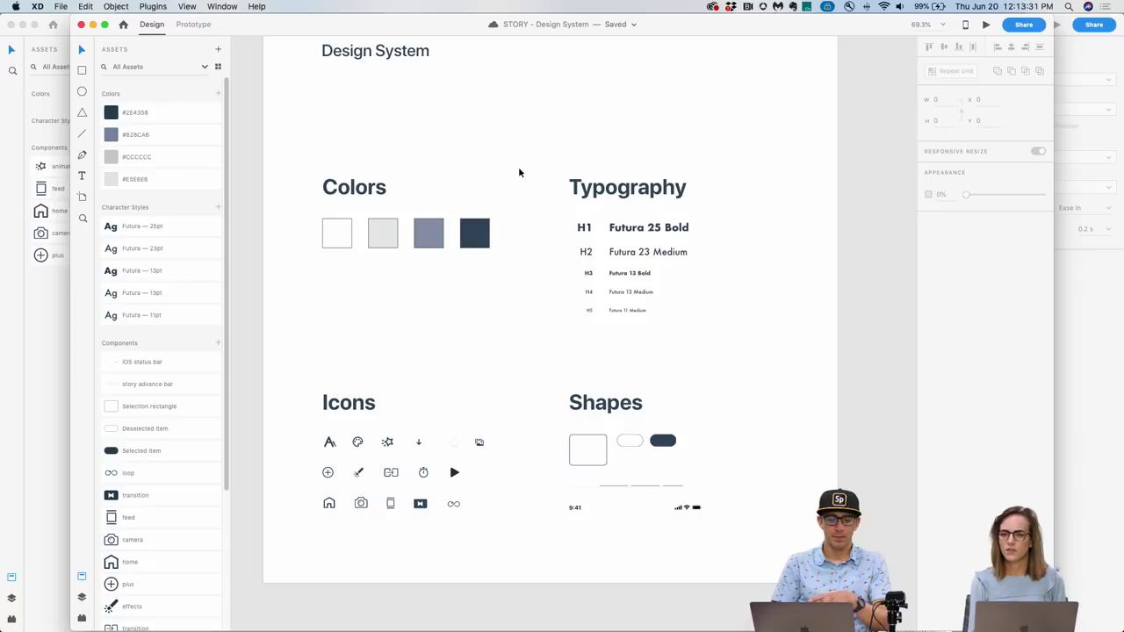
scroll(518, 172, "up", 3)
scroll(518, 172, "down", 2)
scroll(518, 172, "left", 1)
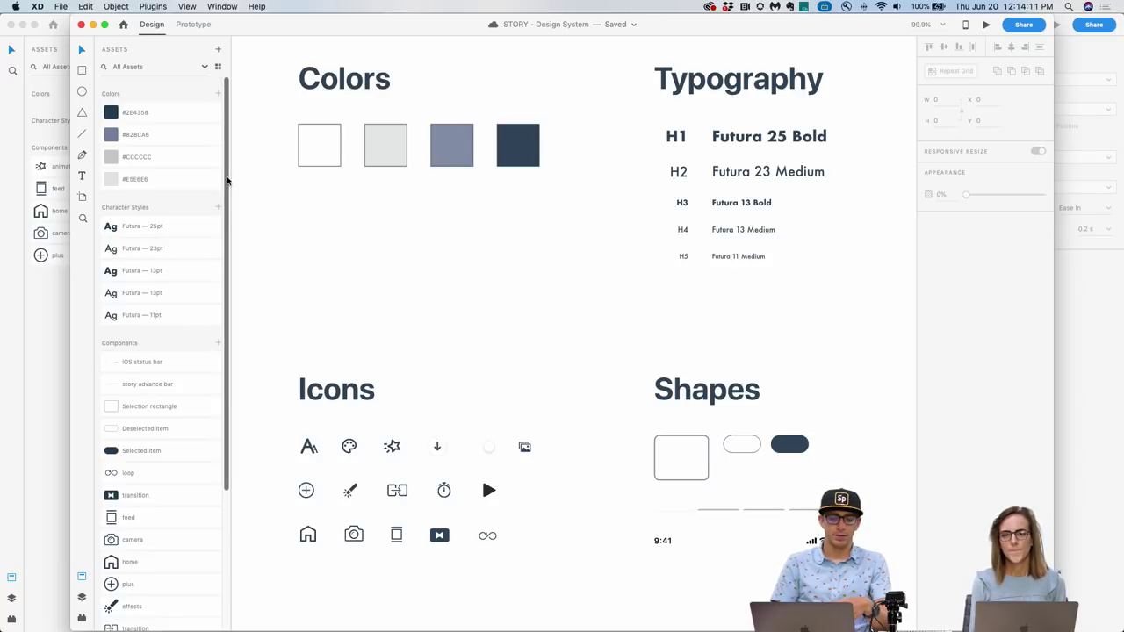
left_click_drag(227, 180, 252, 112)
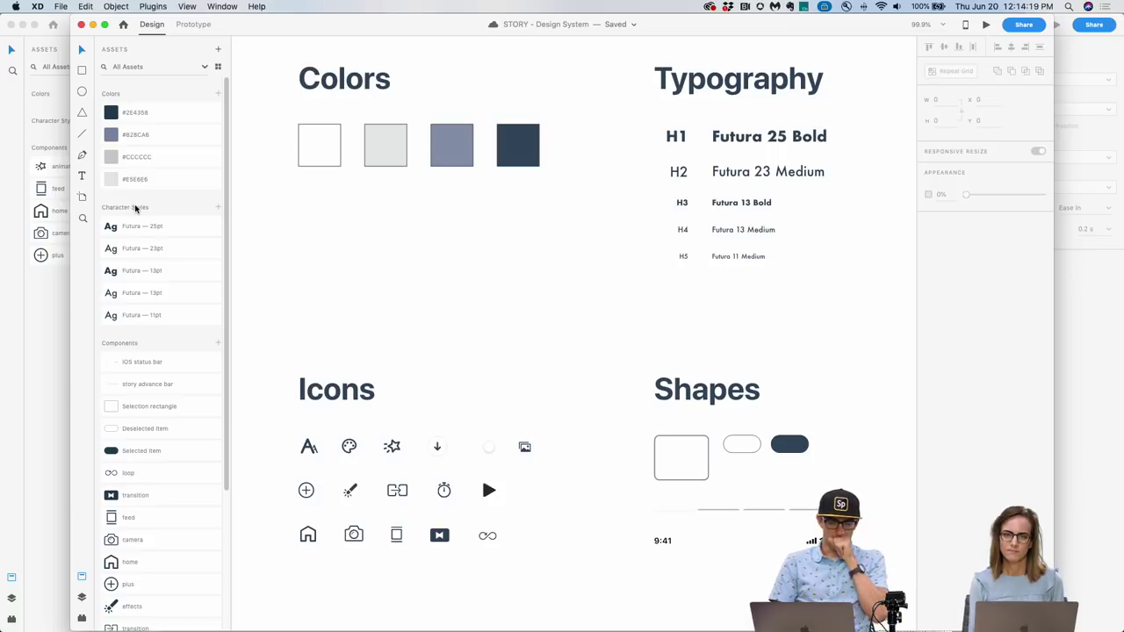
scroll(162, 308, "down", 5)
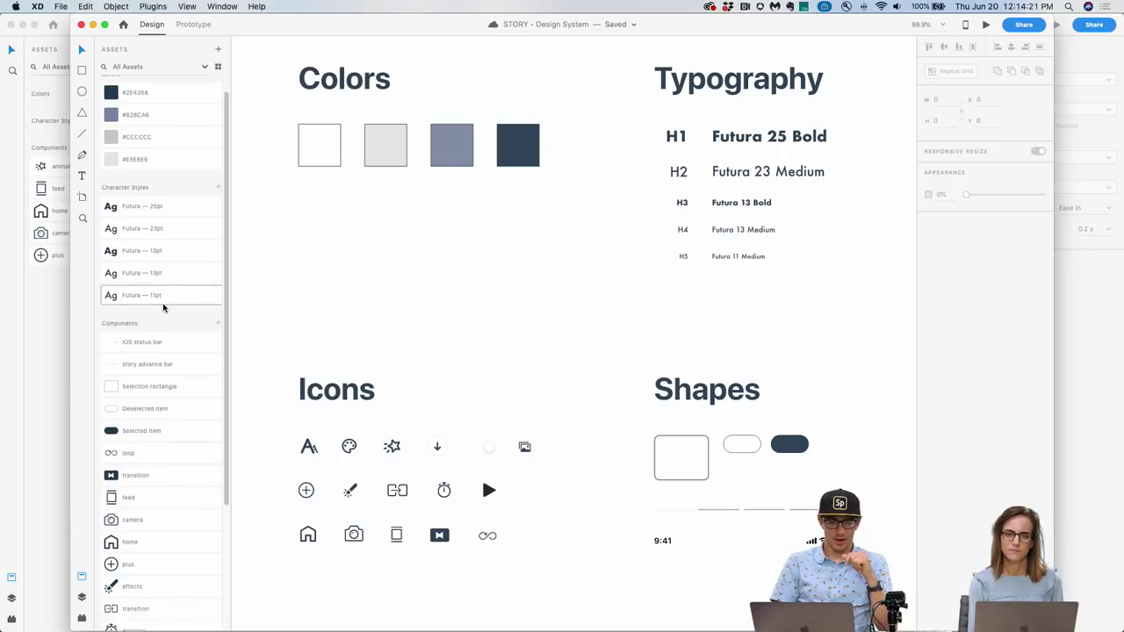
scroll(180, 235, "down", 1)
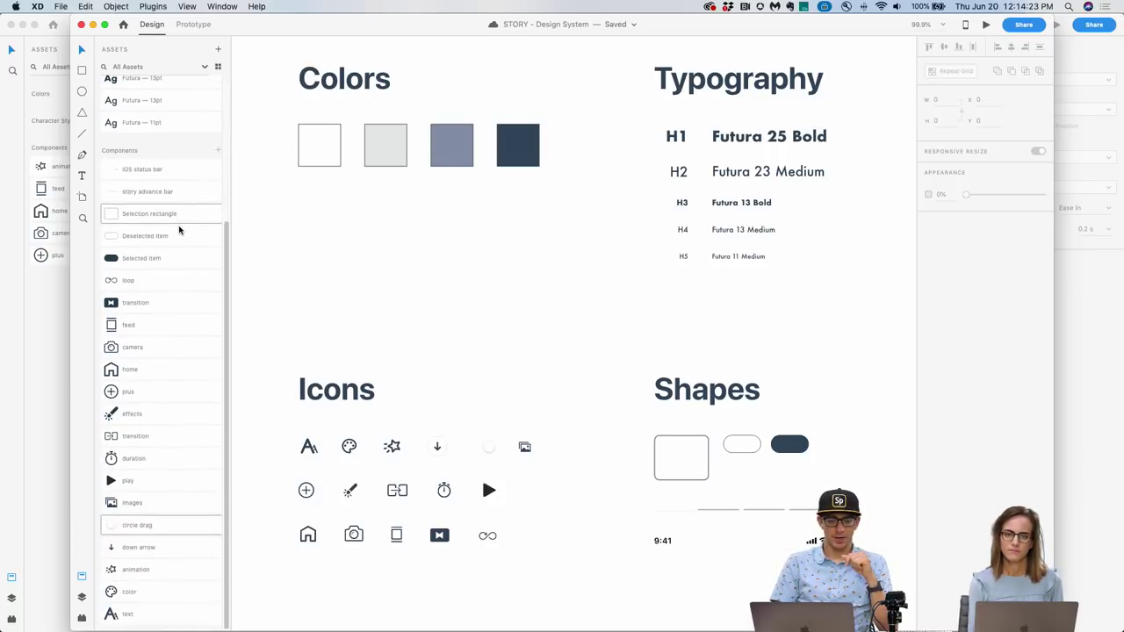
Inspect the icon set, the shapes and the iOS status bar by selecting each in turn, and clear the selection.
left_click_drag(266, 420, 556, 569)
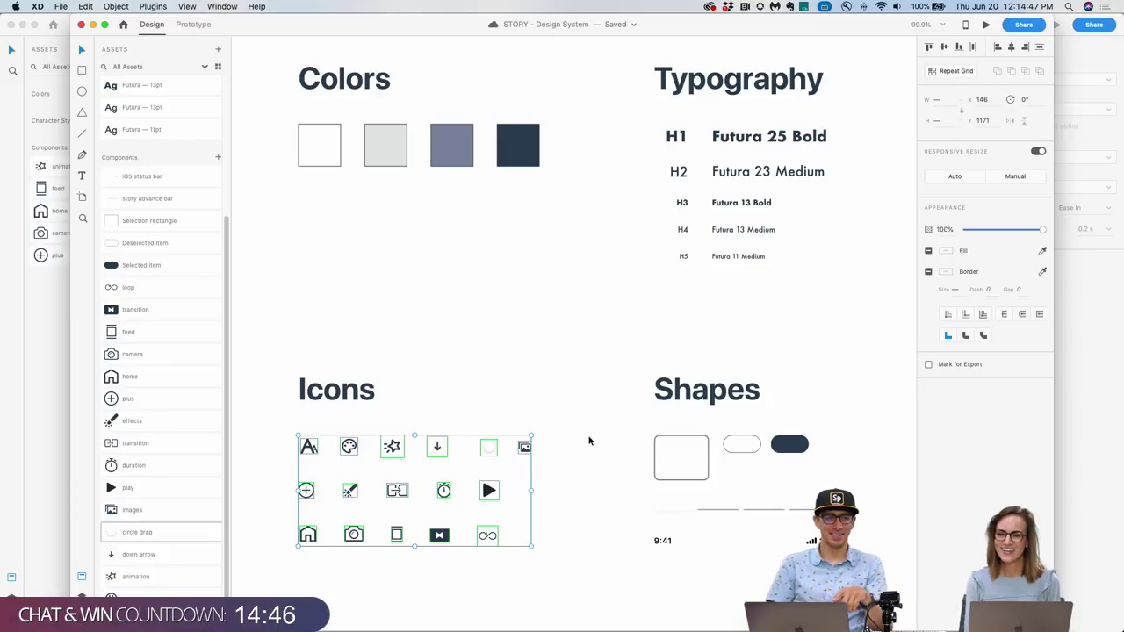
left_click_drag(589, 441, 858, 561)
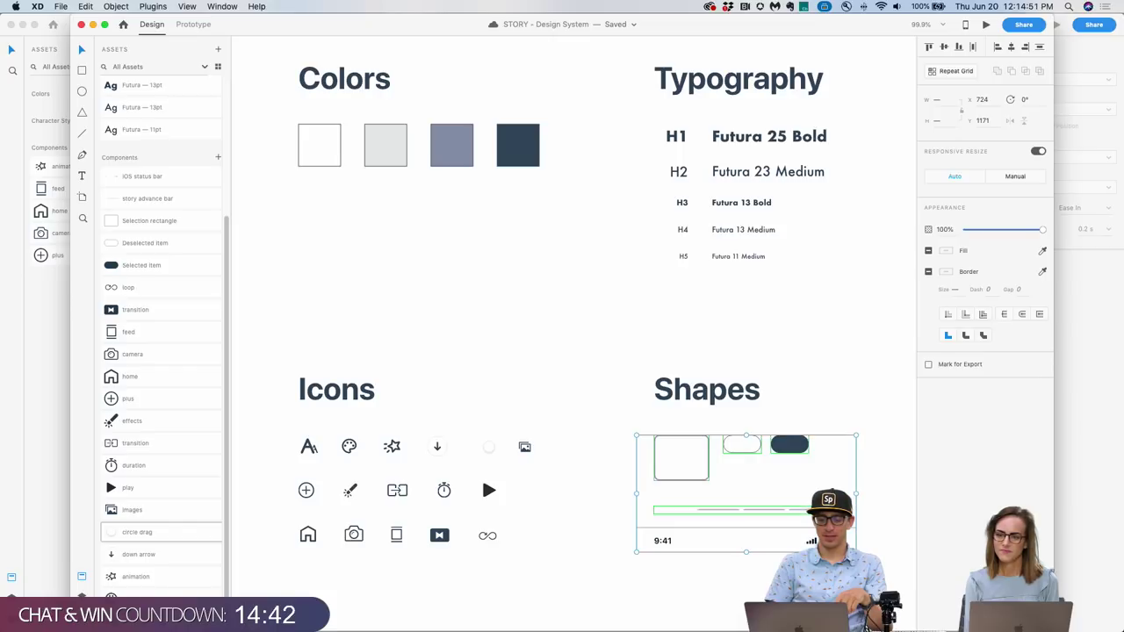
key("Escape")
left_click_drag(816, 523, 667, 569)
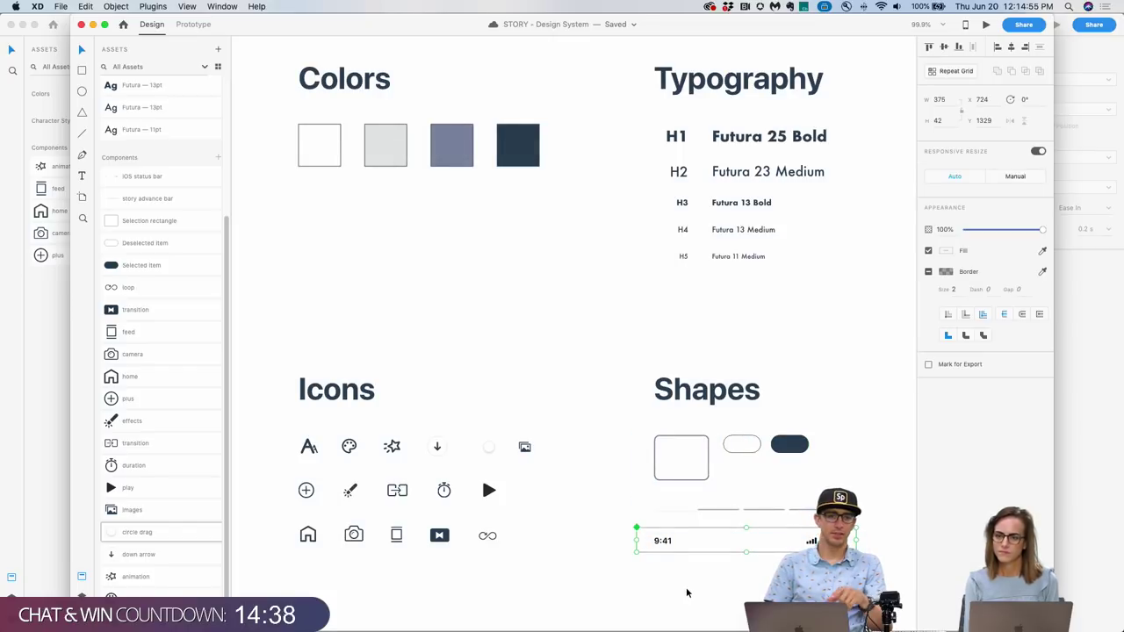
scroll(687, 593, "right", 3)
scroll(686, 593, "down", 1)
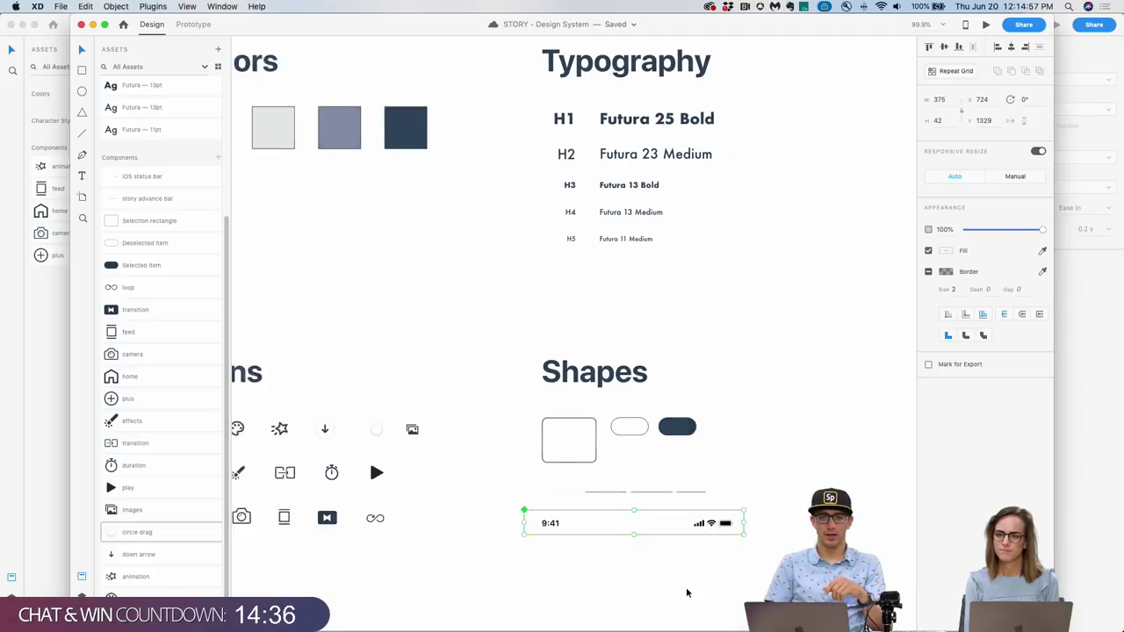
scroll(687, 593, "right", 2)
scroll(686, 593, "up", 1)
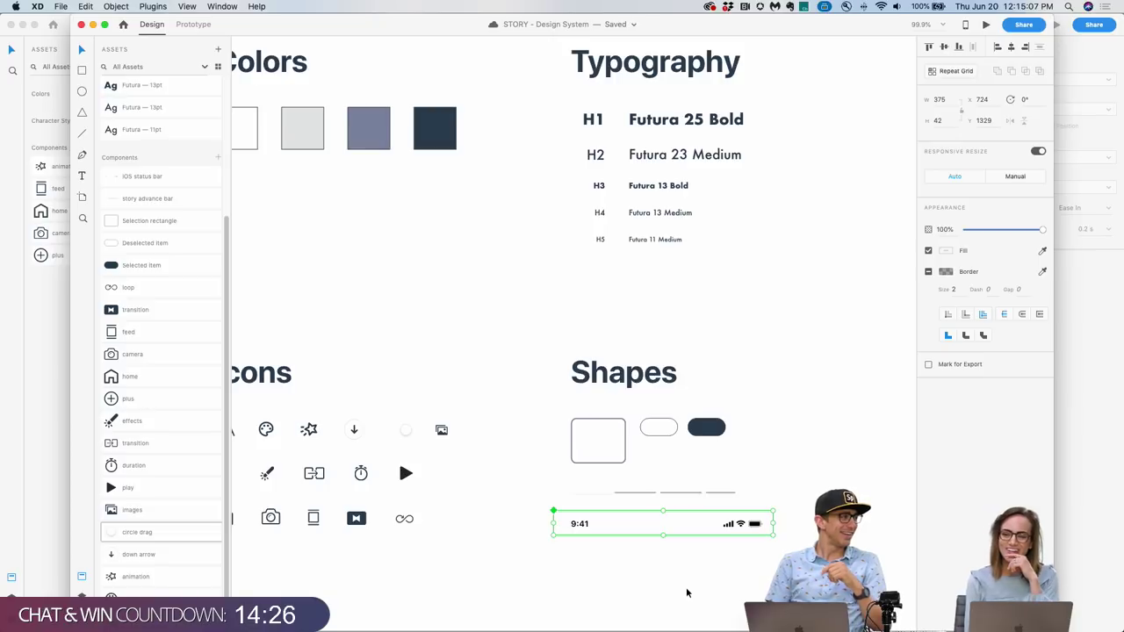
left_click(686, 593)
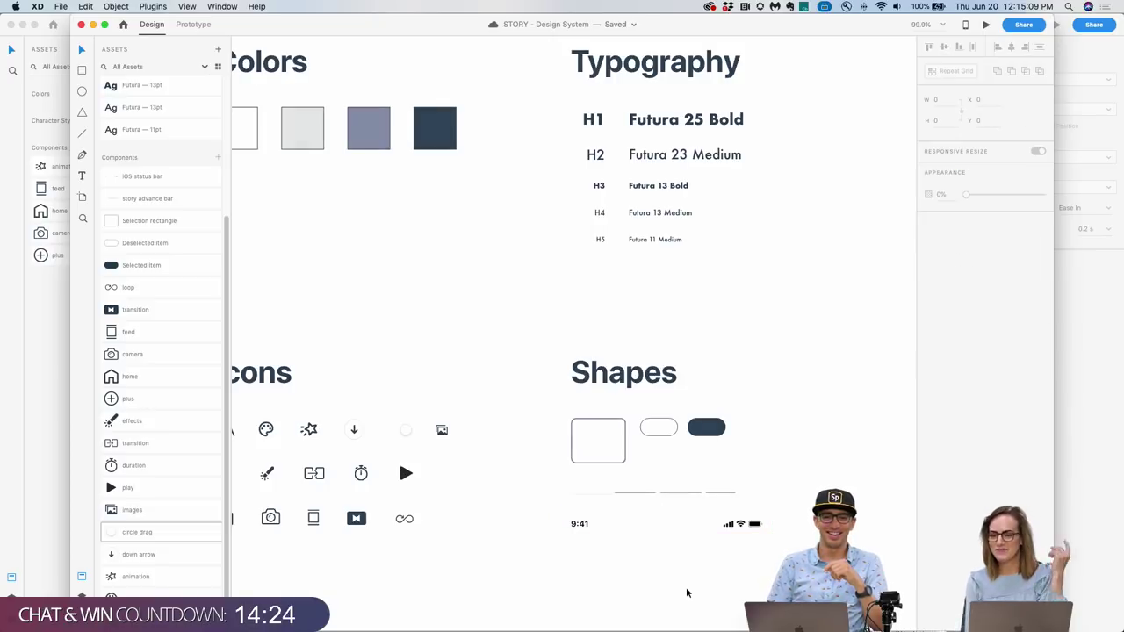
Shift the design system window aside to uncover the component list of the wireframes document behind it.
scroll(687, 593, "left", 5)
scroll(686, 592, "up", 3)
scroll(686, 593, "left", 3)
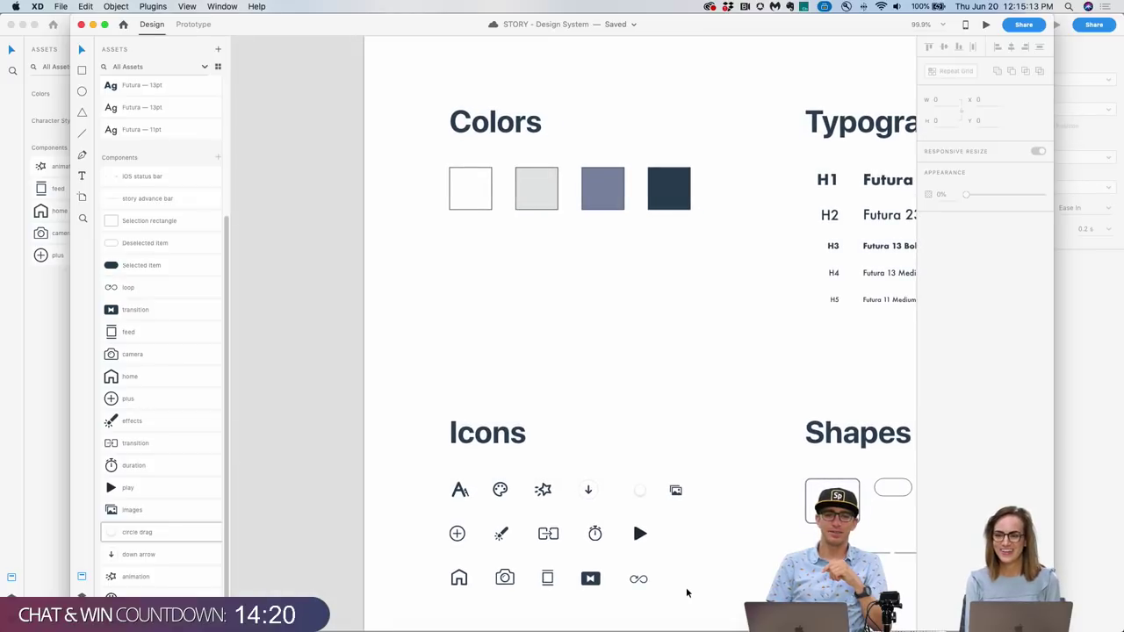
scroll(687, 593, "right", 5)
scroll(687, 593, "down", 2)
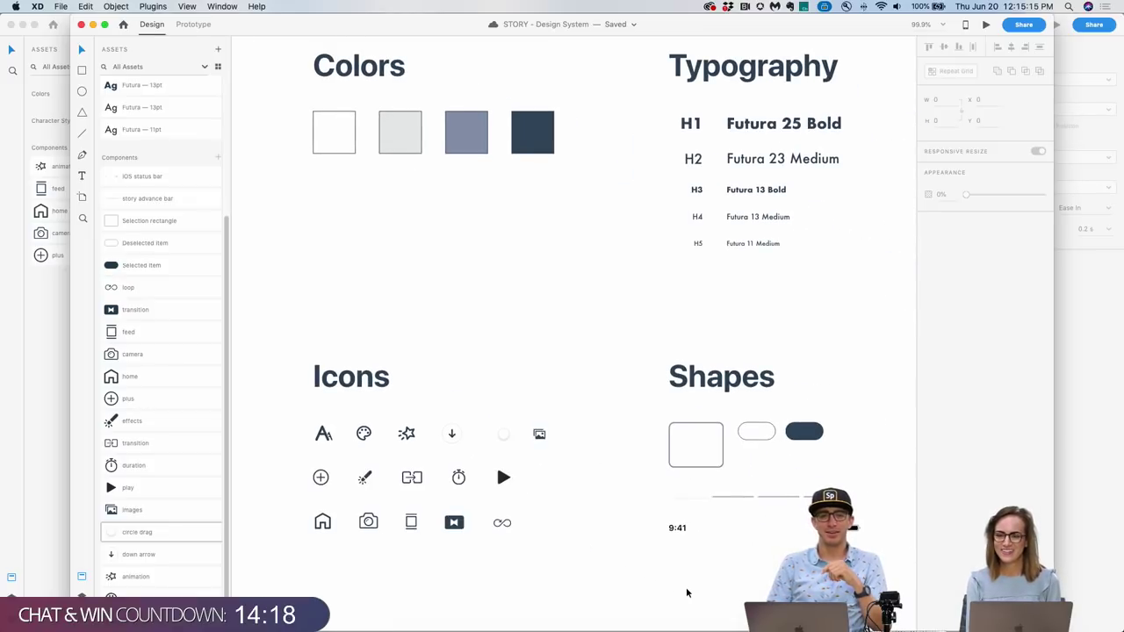
scroll(686, 593, "right", 2)
scroll(687, 593, "down", 1)
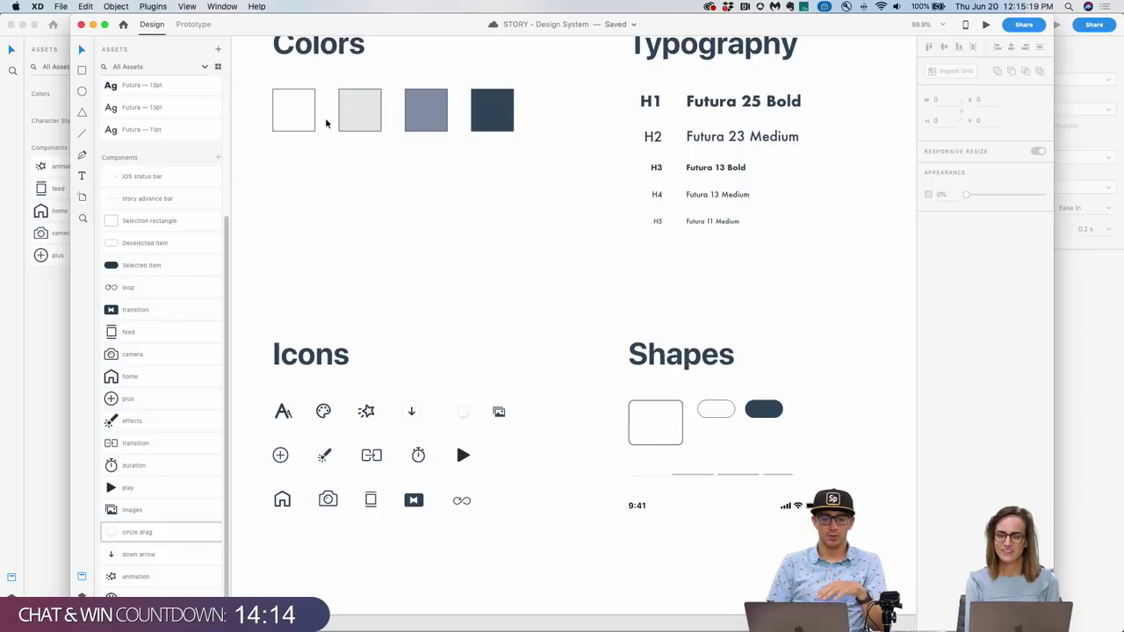
left_click_drag(352, 24, 419, 23)
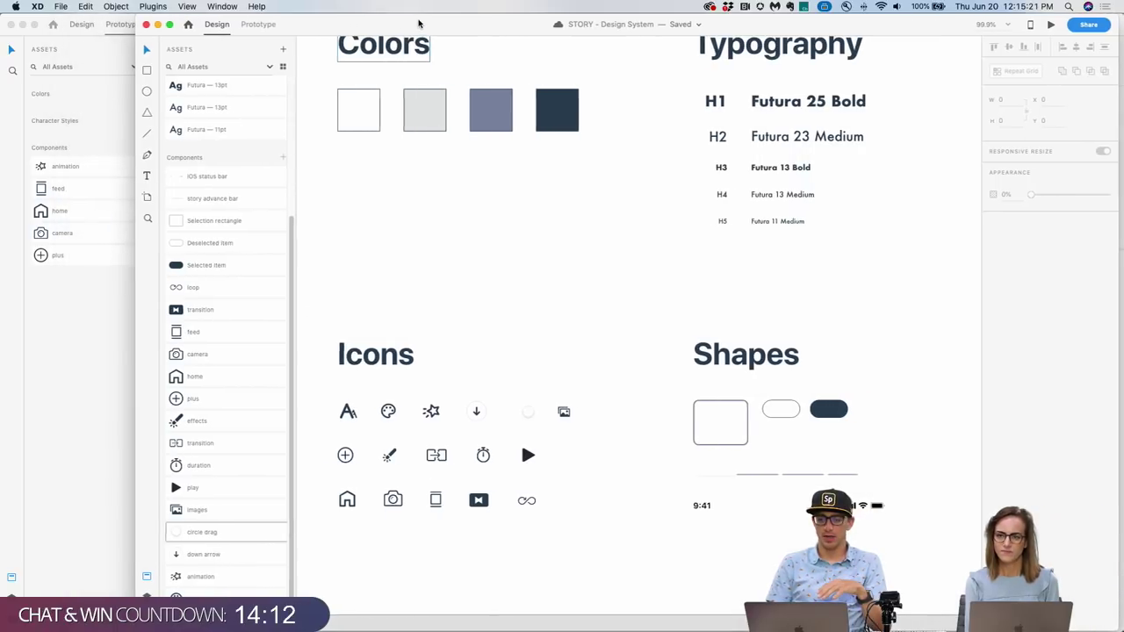
Return to the STORY app - Wireframes document and link the assets of the STORY - Design System cloud document to it.
left_click(85, 325)
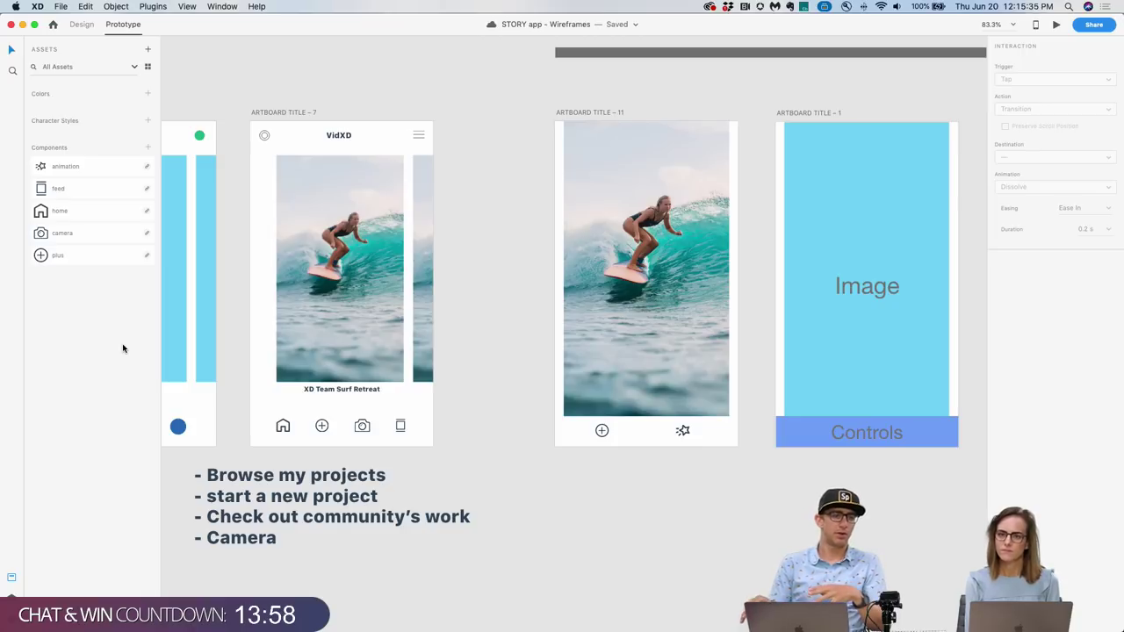
left_click(148, 52)
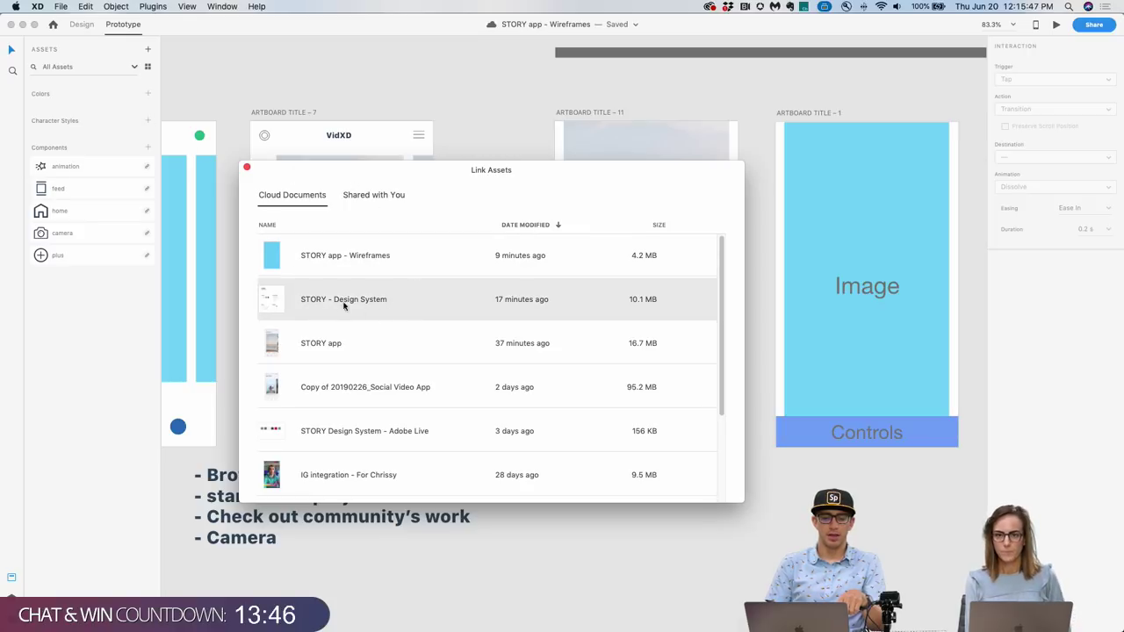
left_click(392, 301)
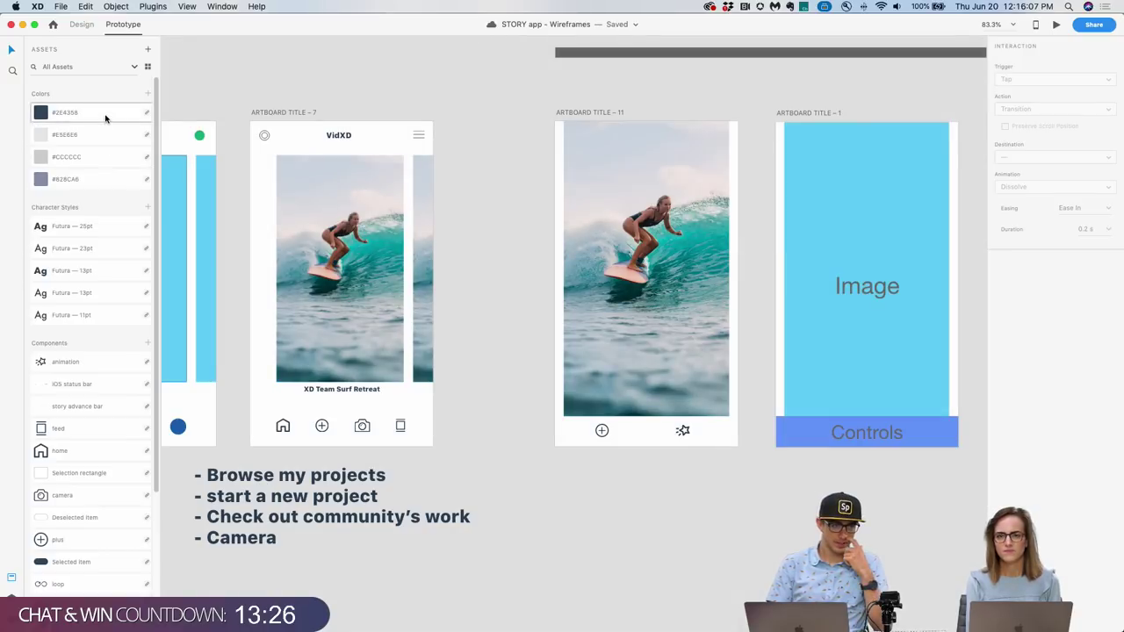
Examine the linked colors, character styles and components, and compare the App name wireframe with the VidXD and surf image artboards.
scroll(106, 119, "down", 10)
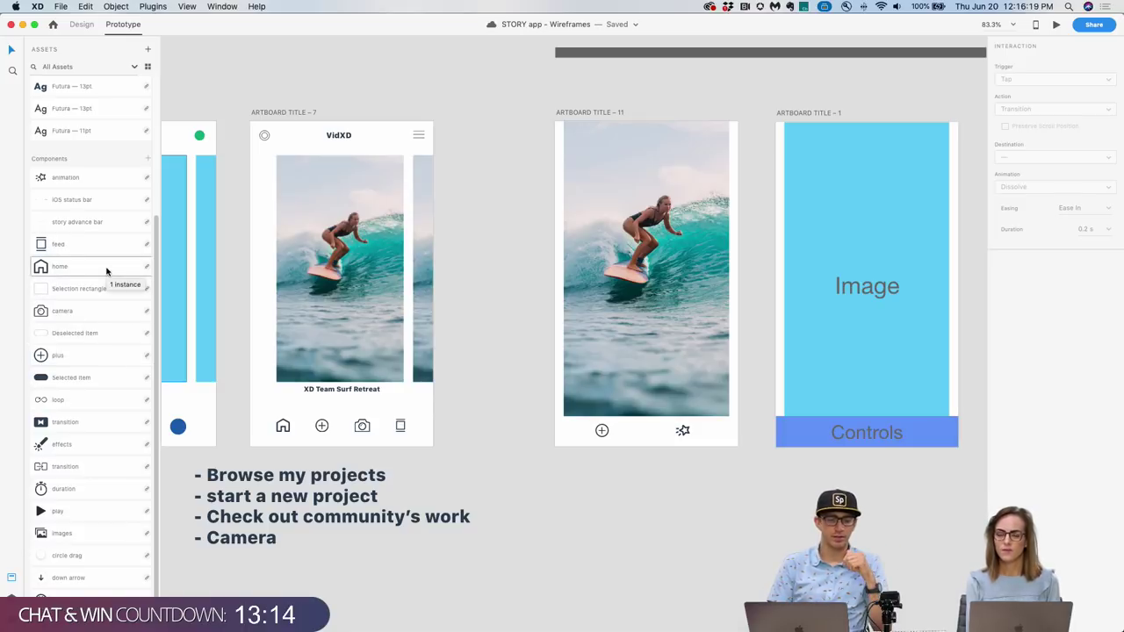
scroll(106, 271, "up", 5)
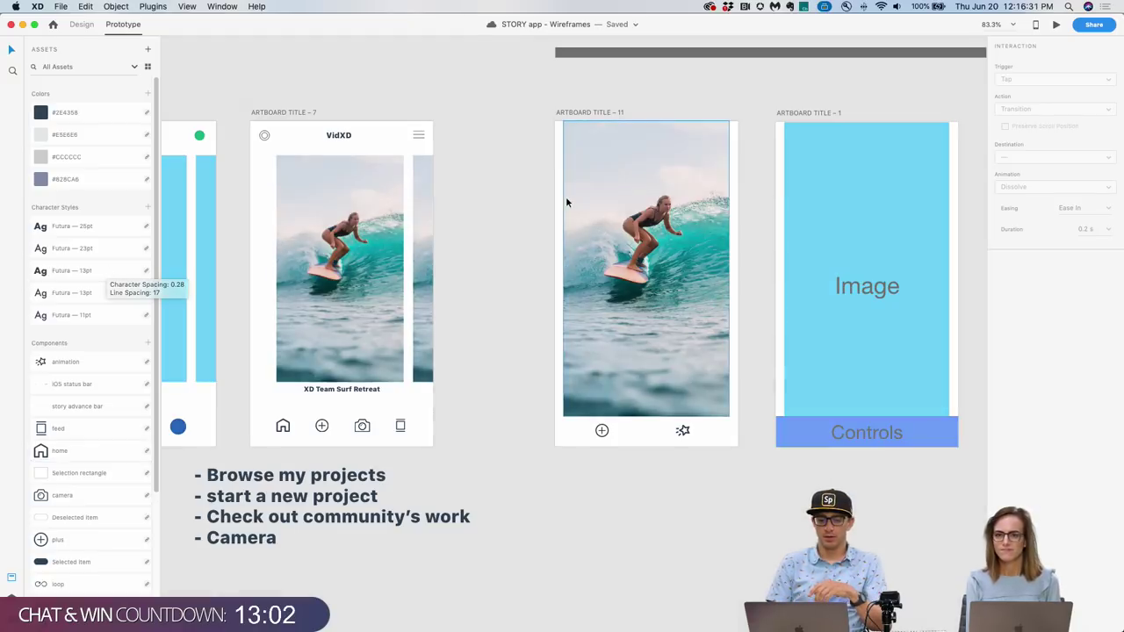
scroll(650, 204, "up", 5)
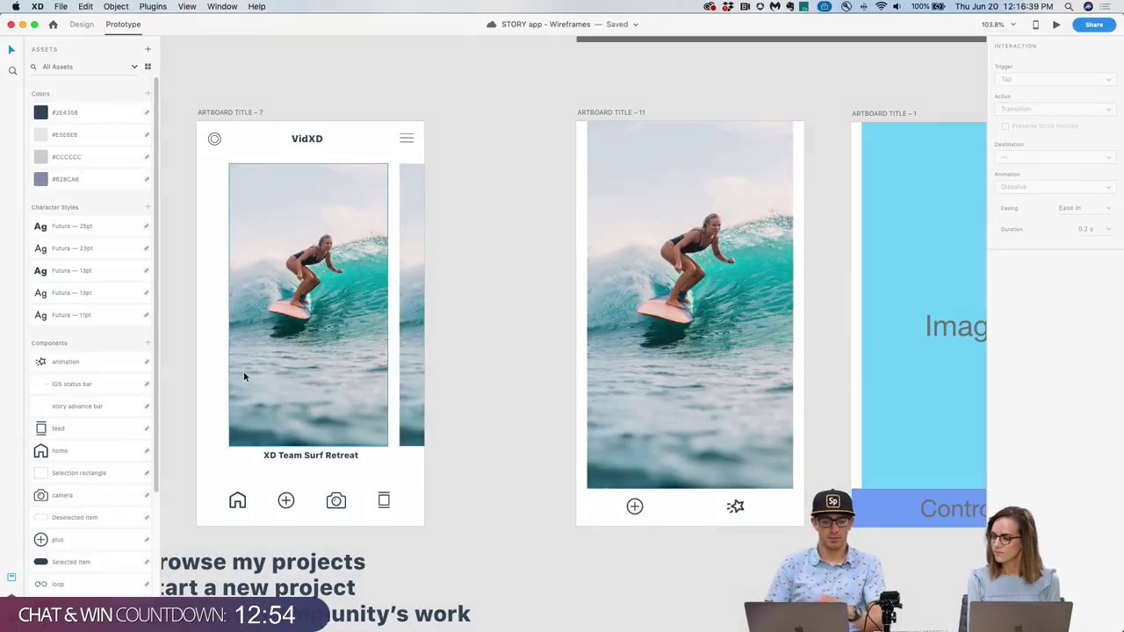
scroll(111, 469, "down", 5)
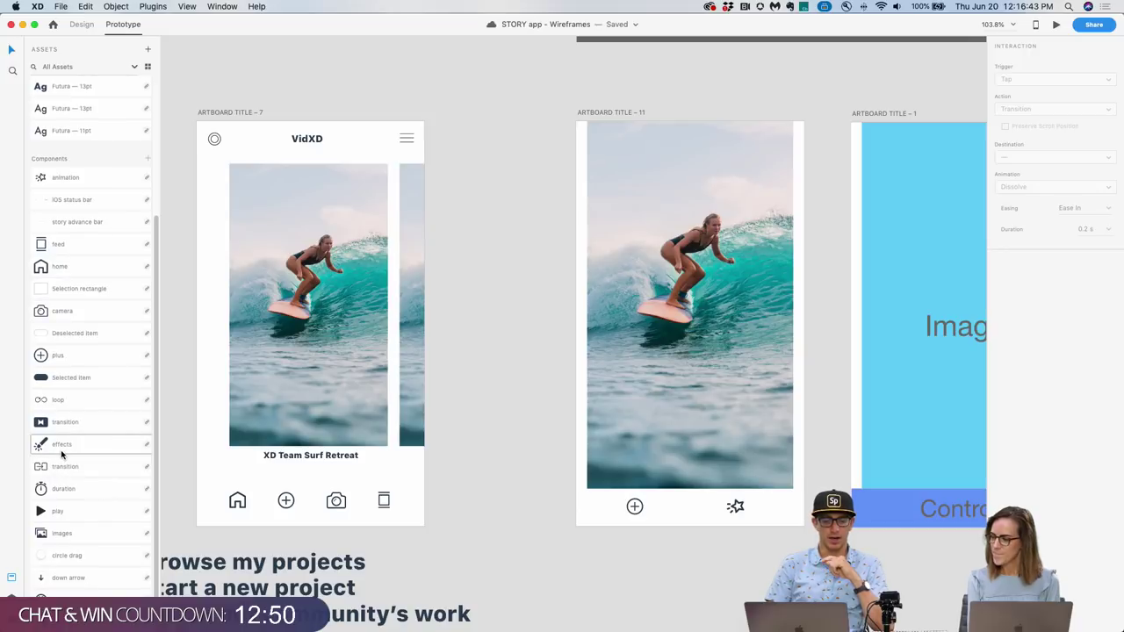
scroll(358, 515, "left", 3)
scroll(358, 515, "left", 4)
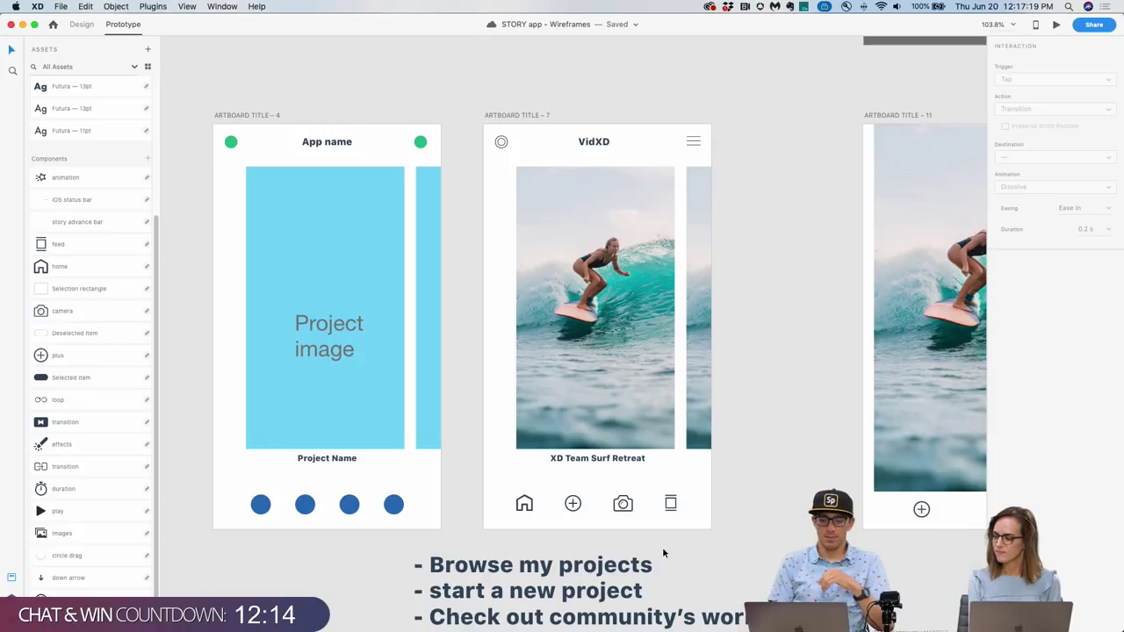
scroll(334, 514, "left", 5)
scroll(333, 514, "right", 5)
left_click(294, 514)
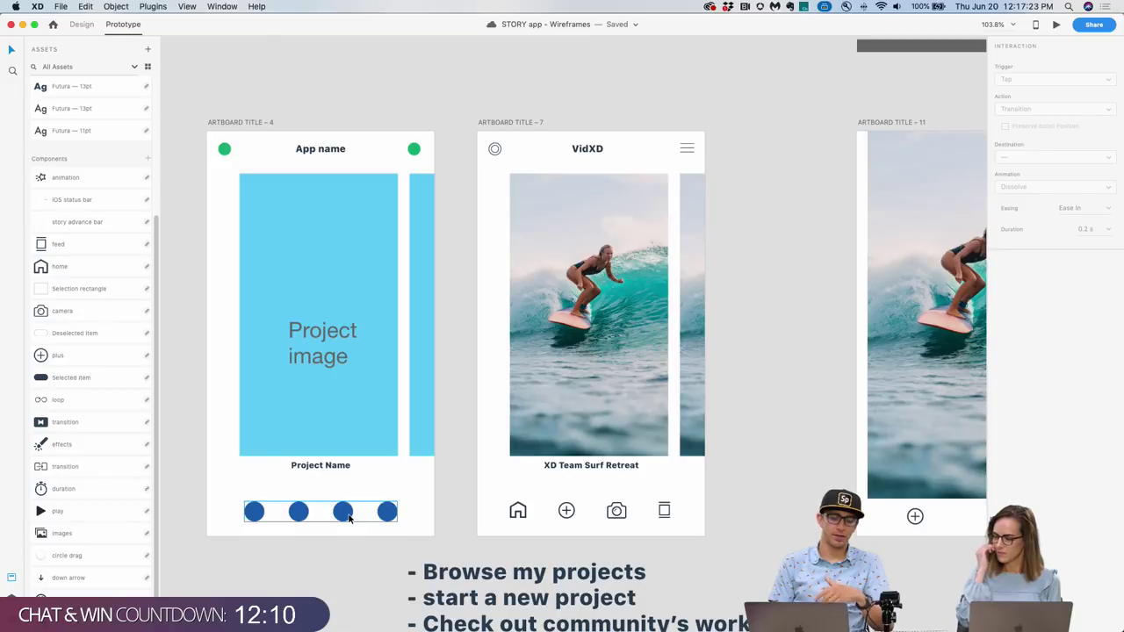
scroll(348, 518, "right", 6)
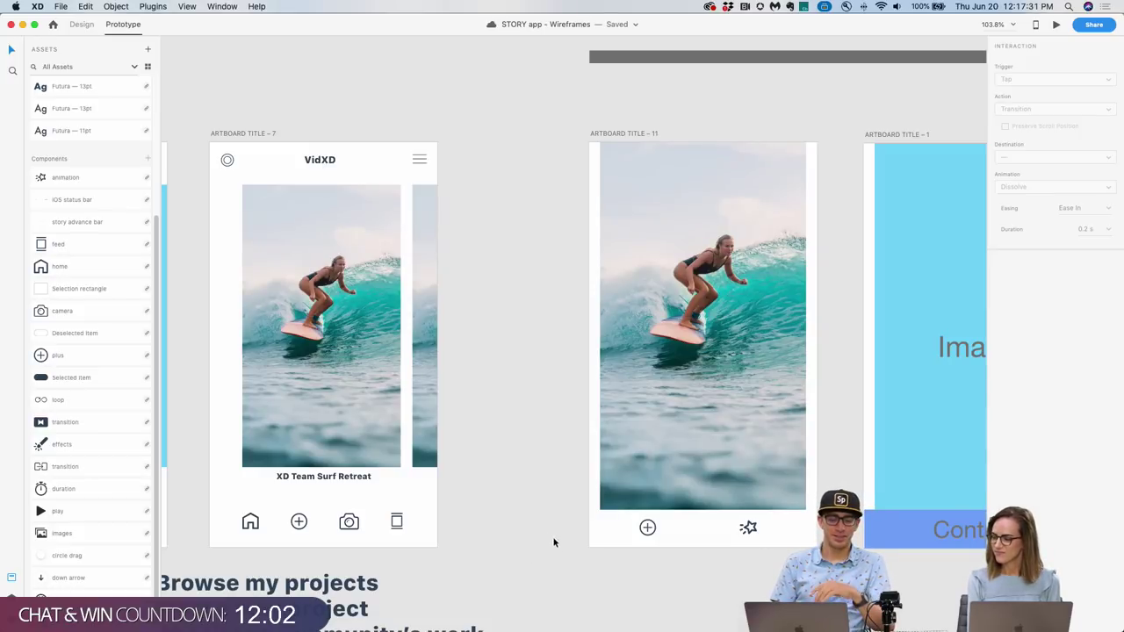
Place the effects, outlined transition and duration components in the icon row beneath the surf image on Artboard Title – 11.
left_click_drag(84, 447, 698, 528)
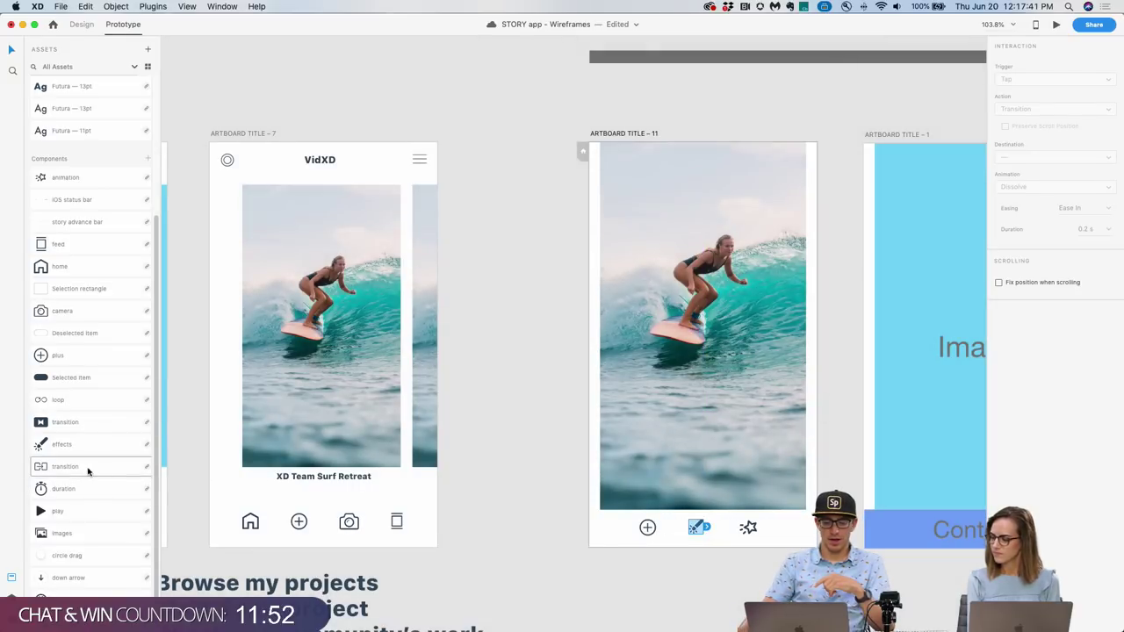
mouse_move(81, 471)
left_mouse_down()
mouse_move(430, 507)
mouse_move(703, 564)
mouse_move(730, 556)
mouse_move(733, 566)
mouse_move(726, 538)
left_mouse_up()
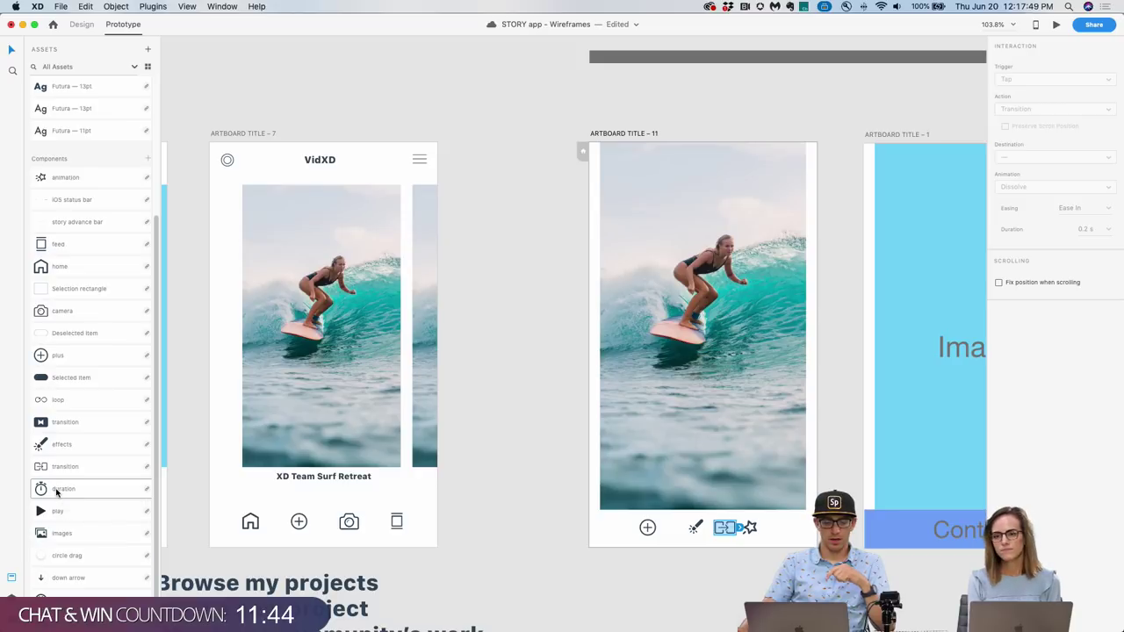
left_click_drag(63, 493, 646, 571)
left_click_drag(781, 546, 799, 528)
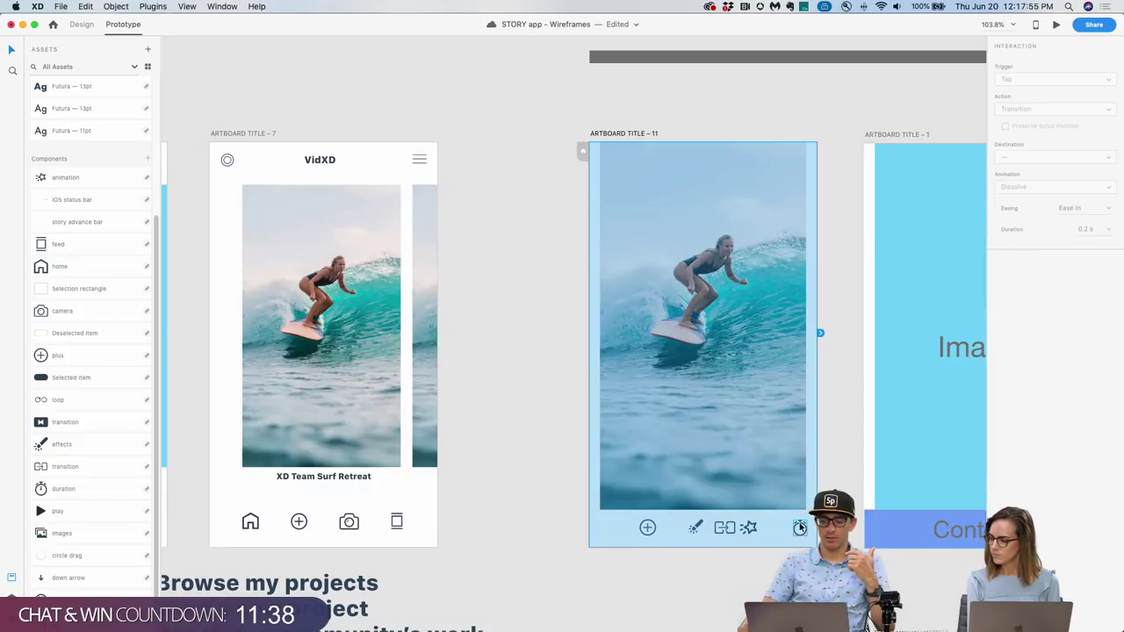
In Design mode, shift the duration icon slightly inward and distribute the five icons beneath the surf image evenly in horizontal direction.
left_click(82, 24)
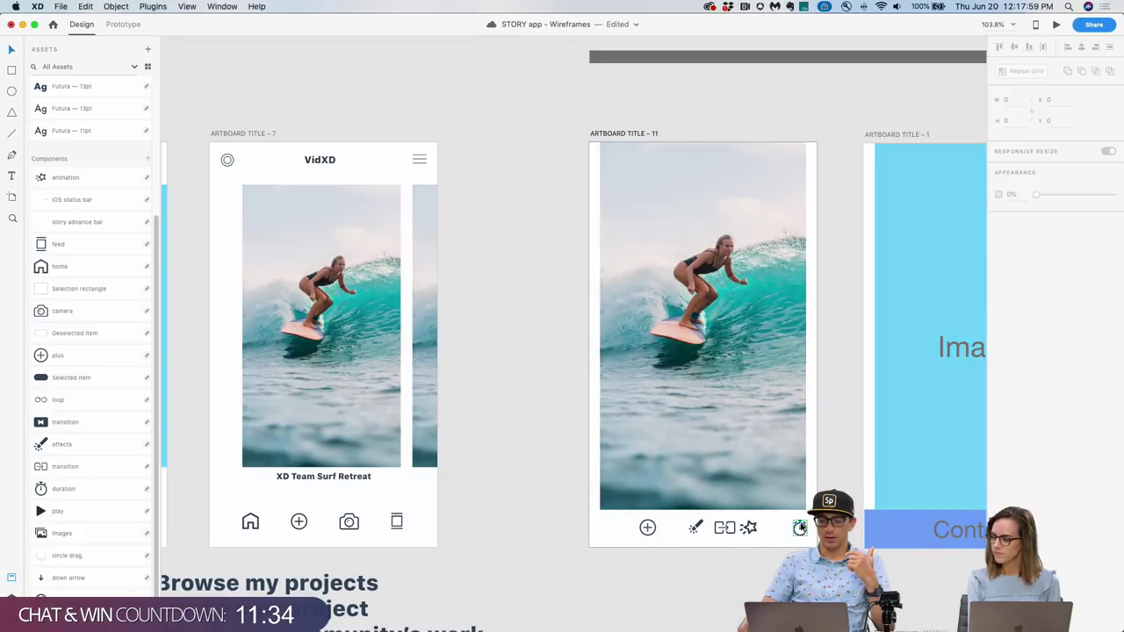
left_click_drag(800, 527, 791, 526)
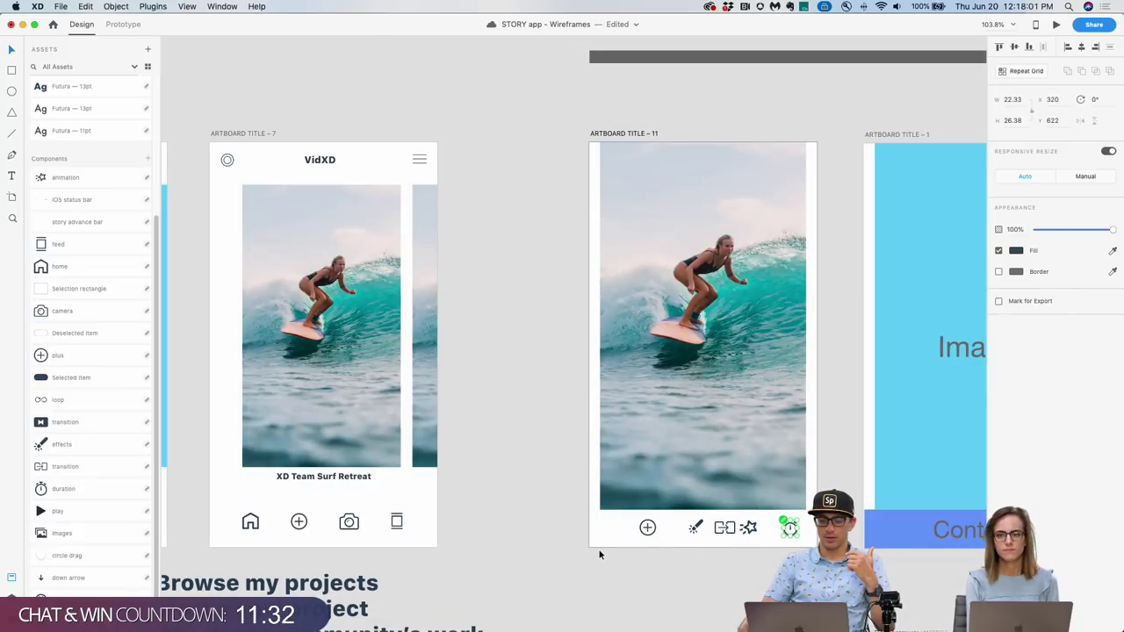
left_click_drag(605, 555, 799, 532)
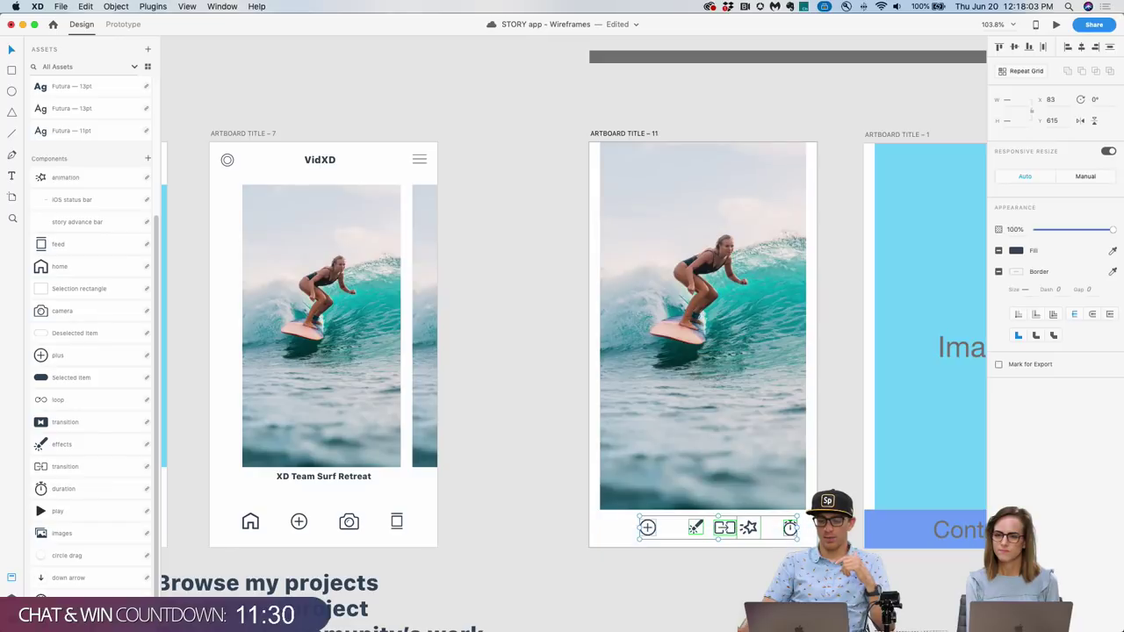
left_click(1042, 47)
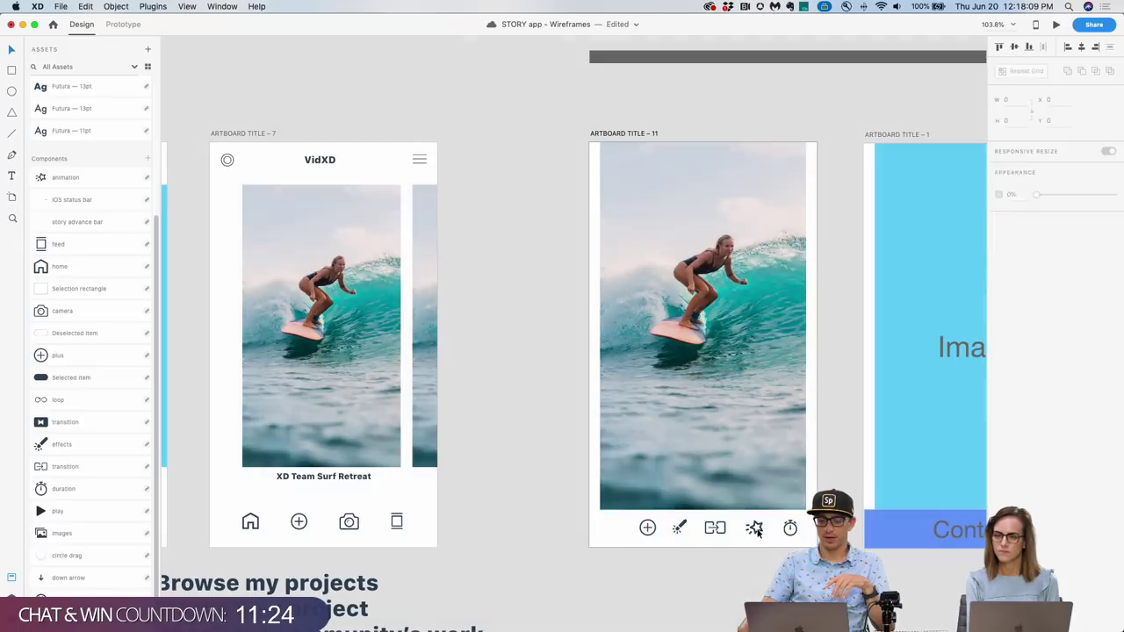
Center the row of five icons horizontally beneath the surf image on Artboard Title – 11 and clear the selection.
left_click_drag(769, 541, 673, 530)
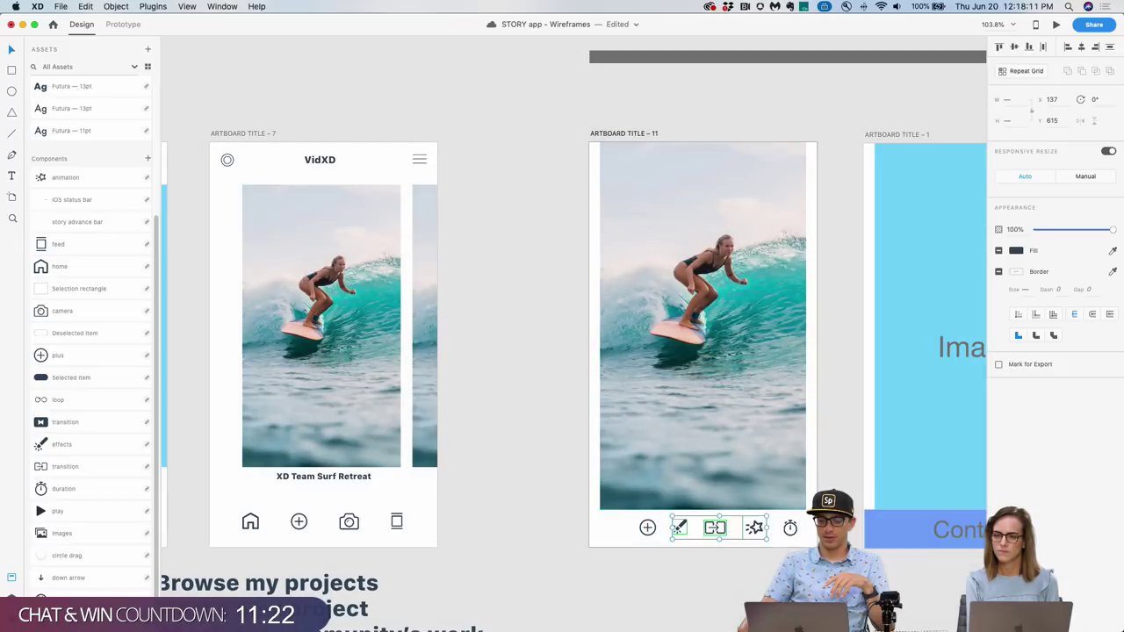
left_click_drag(800, 545, 667, 528)
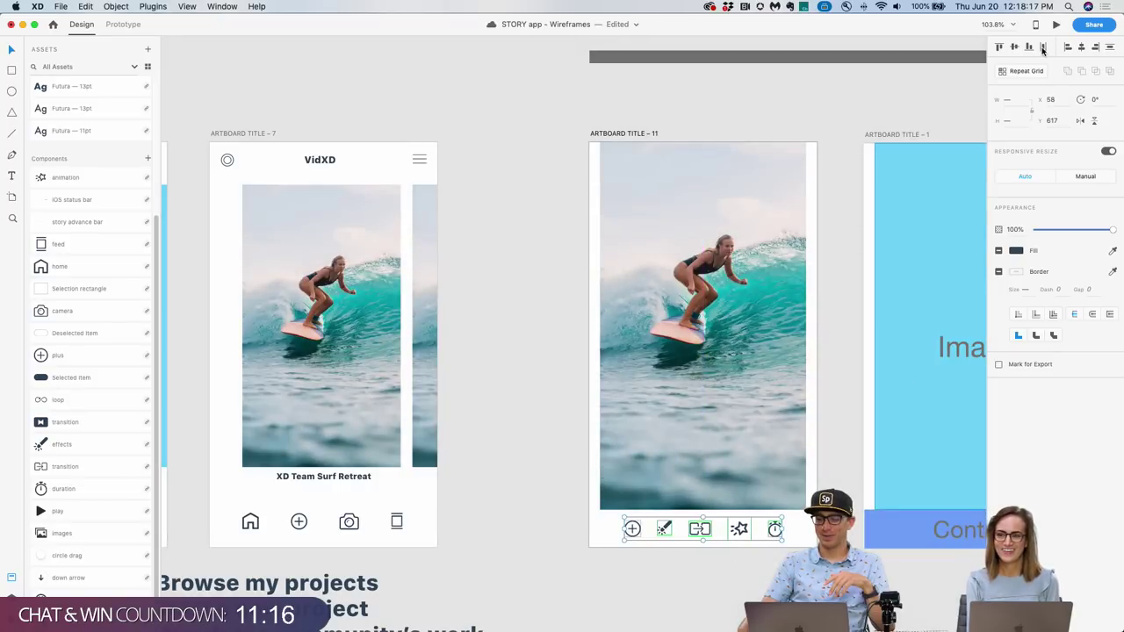
left_click(710, 559)
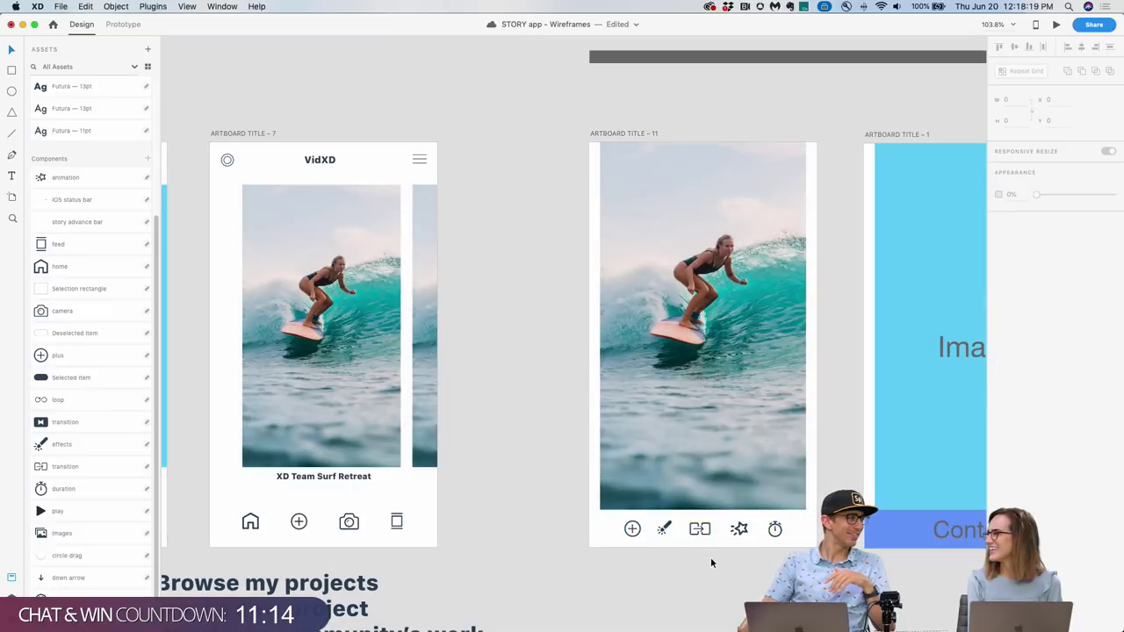
left_click(633, 532)
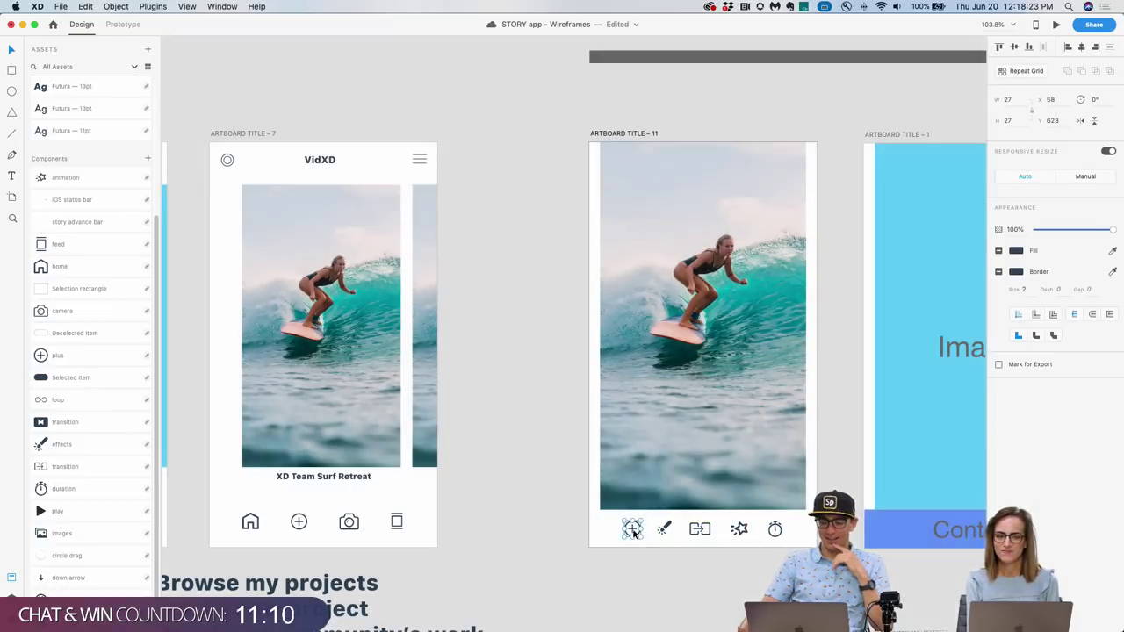
left_click(672, 570)
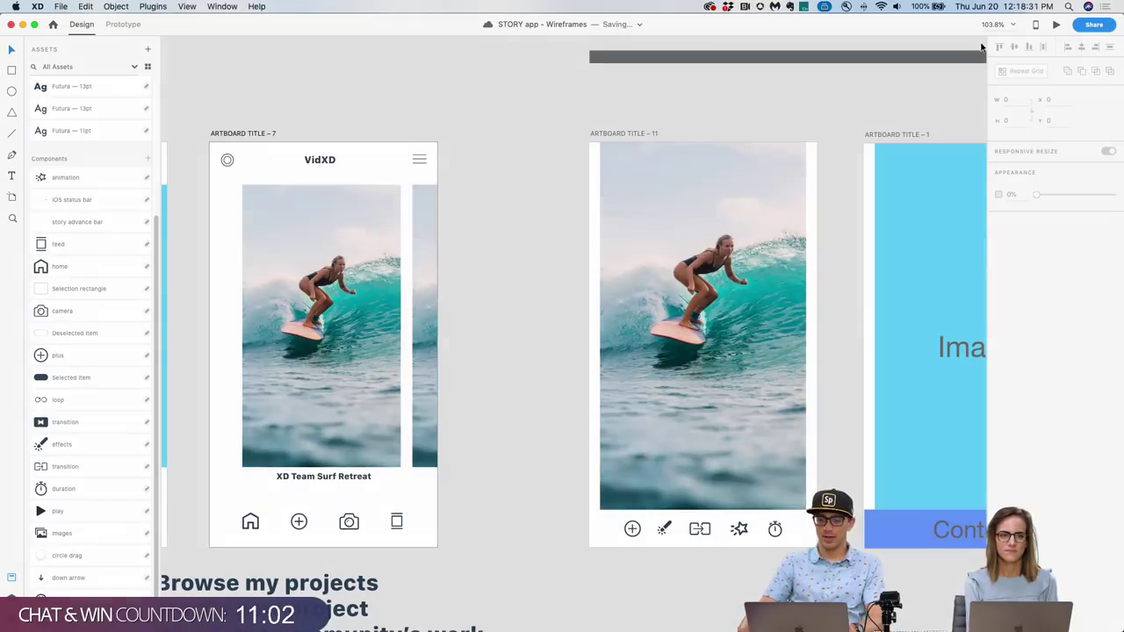
Preview the prototype from the VidXD home artboard, test the transition to the editor screen and back, and close the preview.
left_click(1056, 23)
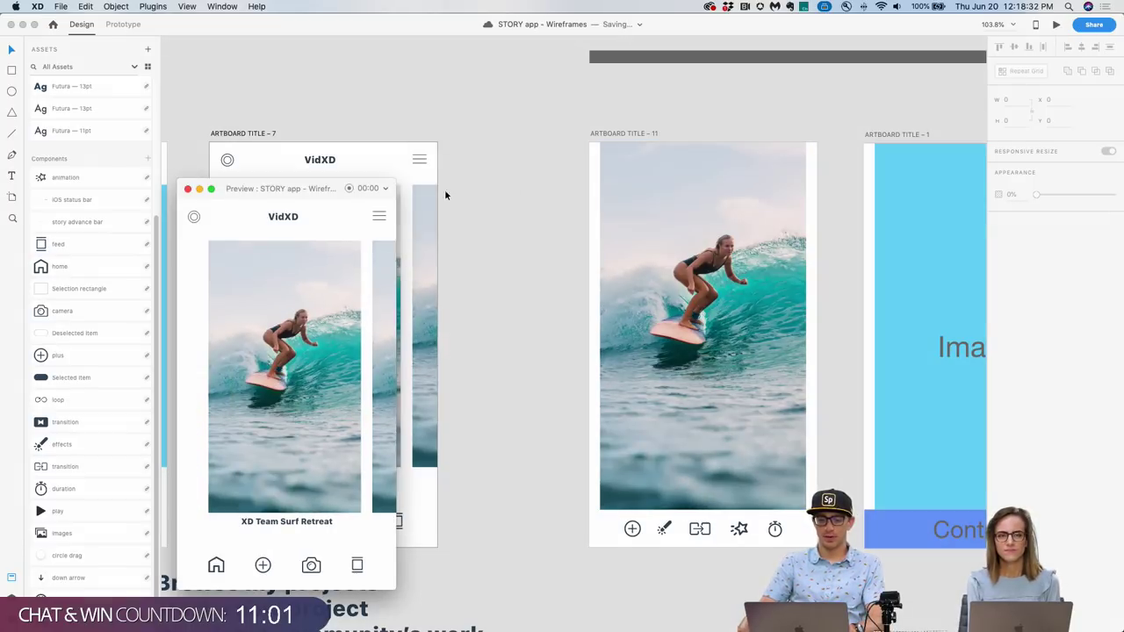
left_click(306, 356)
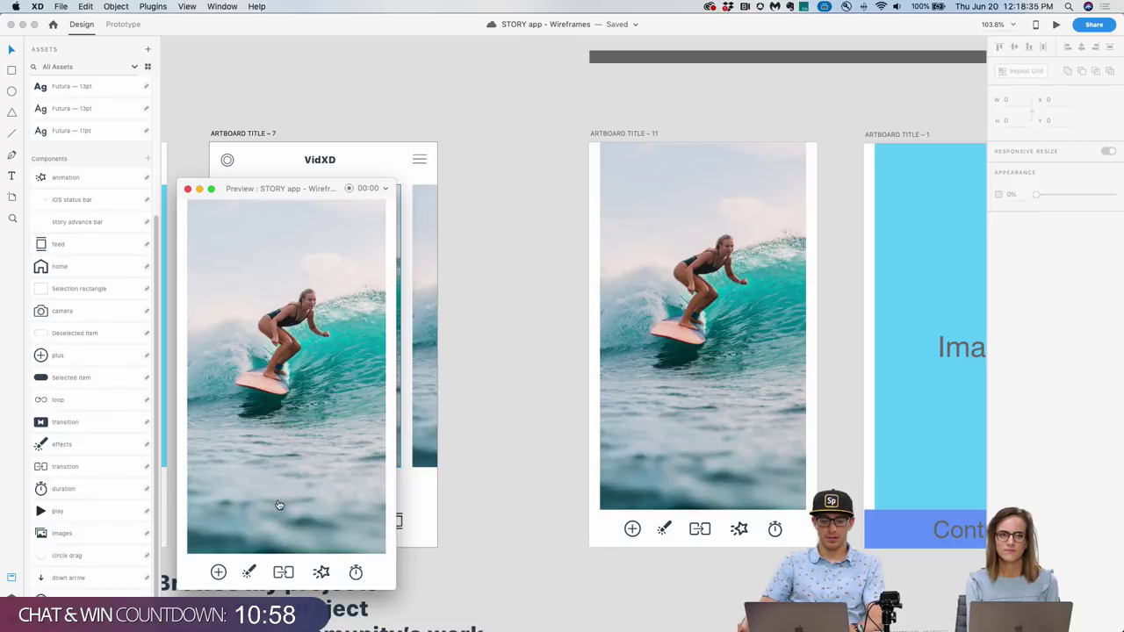
left_click(309, 529)
left_click(308, 465)
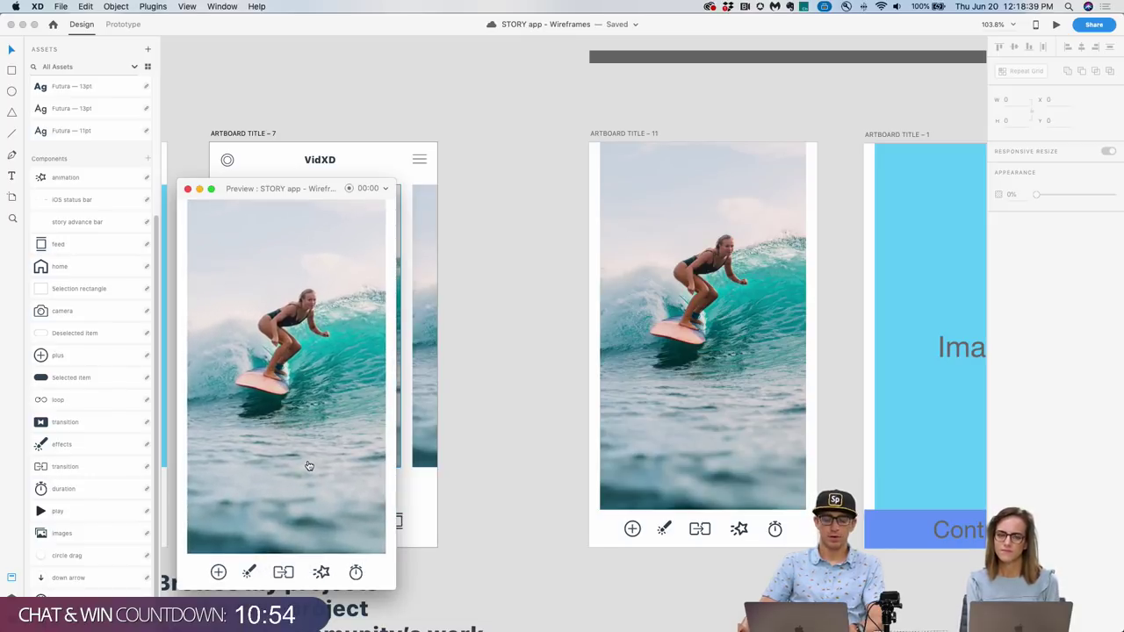
left_click(310, 465)
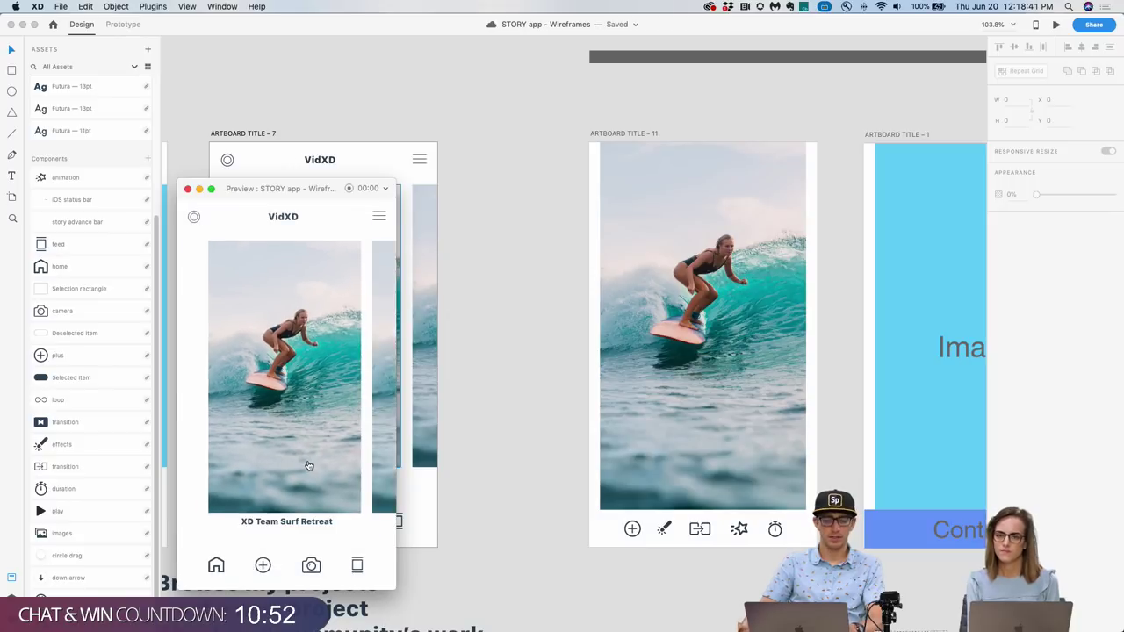
left_click(309, 465)
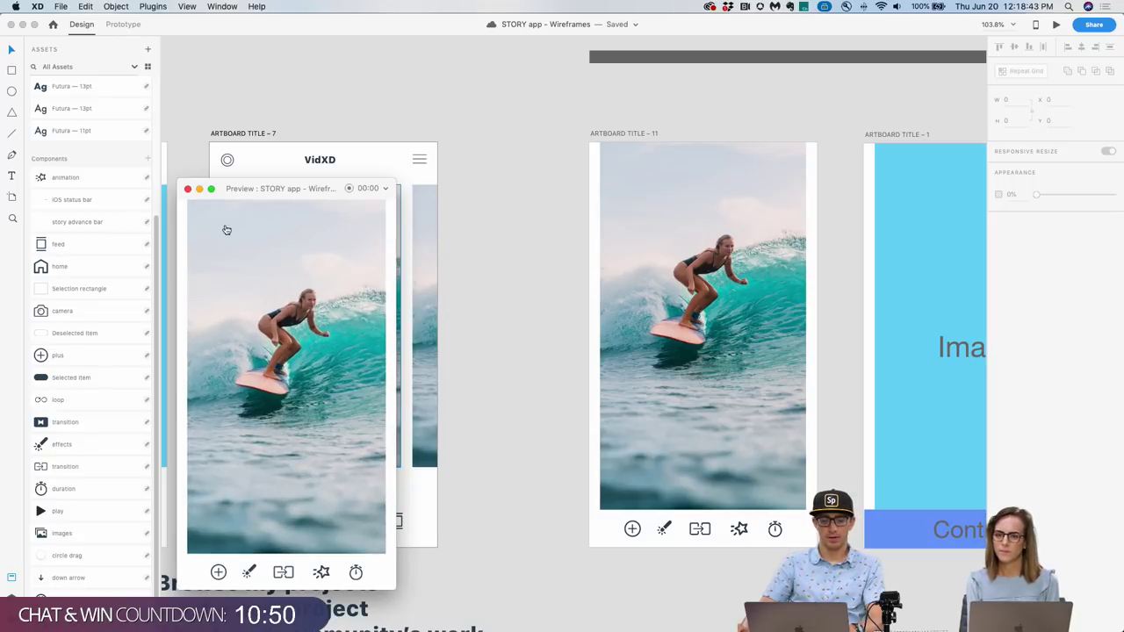
left_click(189, 190)
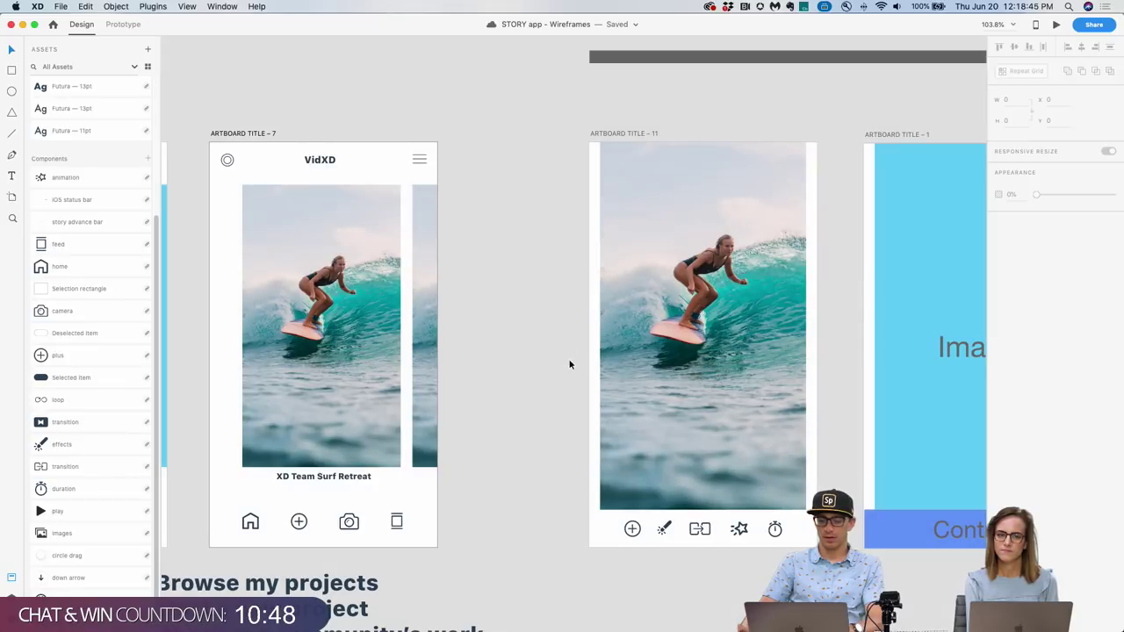
Examine the Project Editor section, comparing the surf image artboard with the neighboring Image and Controls wireframes.
left_click_drag(570, 363, 562, 375)
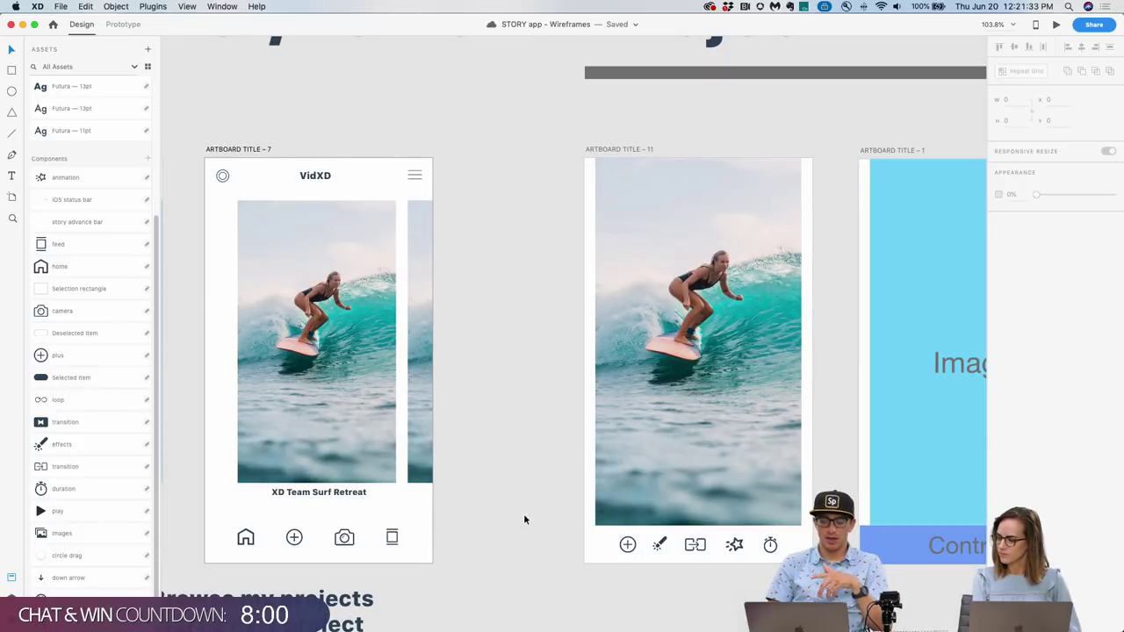
scroll(524, 520, "down", 2)
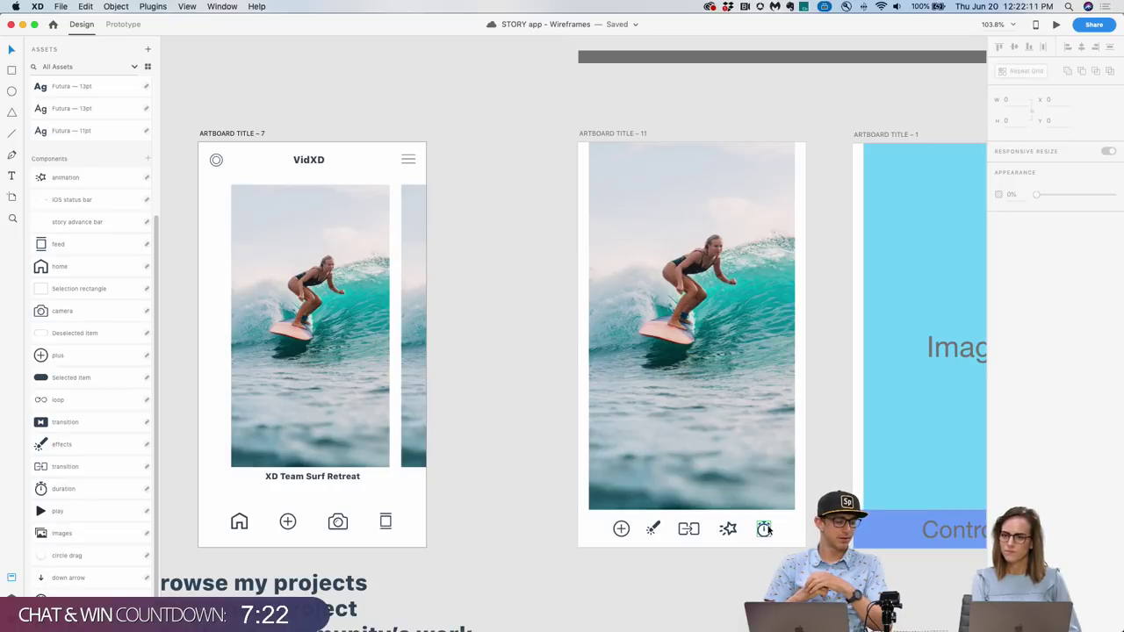
scroll(733, 606, "up", 3)
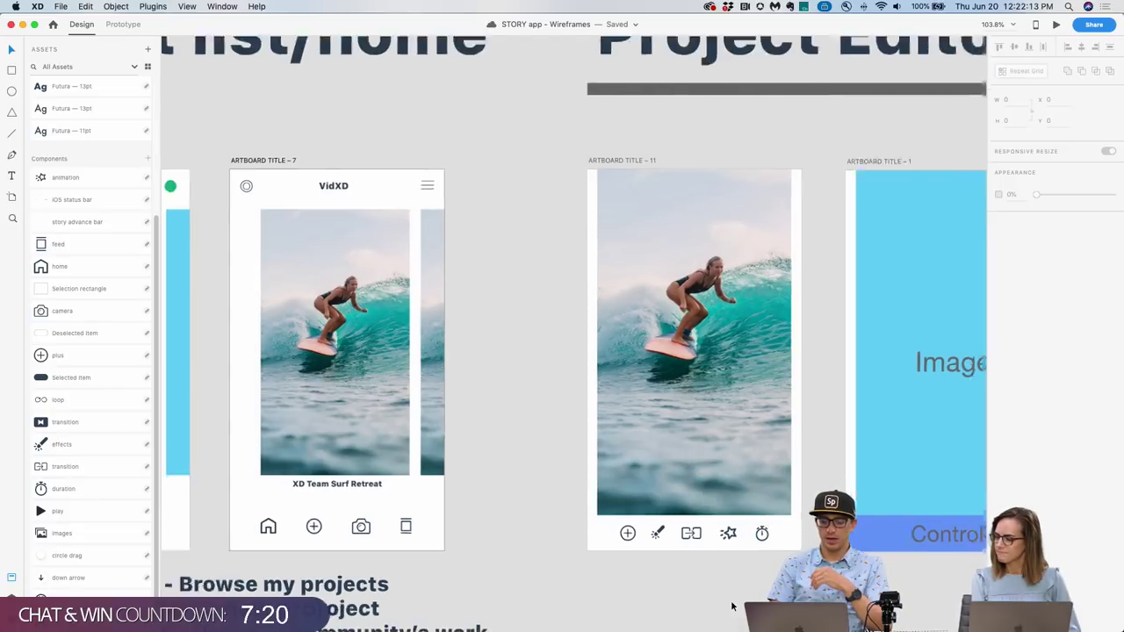
scroll(732, 606, "down", 3)
scroll(635, 592, "up", 2)
scroll(637, 592, "down", 2)
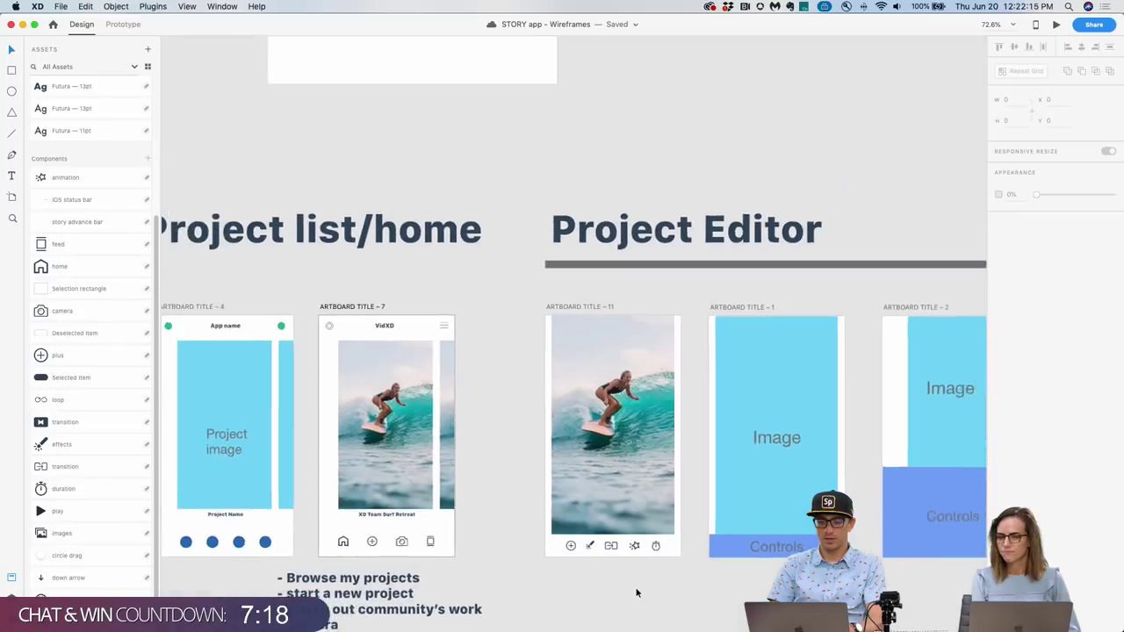
scroll(637, 593, "down", 3)
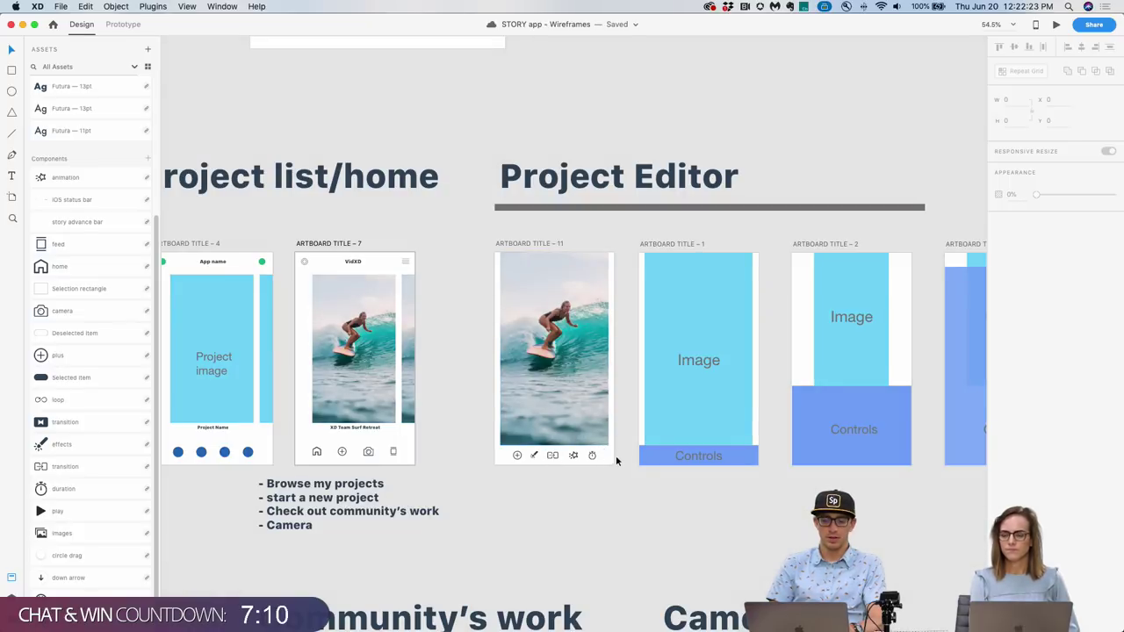
left_click_drag(758, 500, 479, 228)
left_click(602, 488)
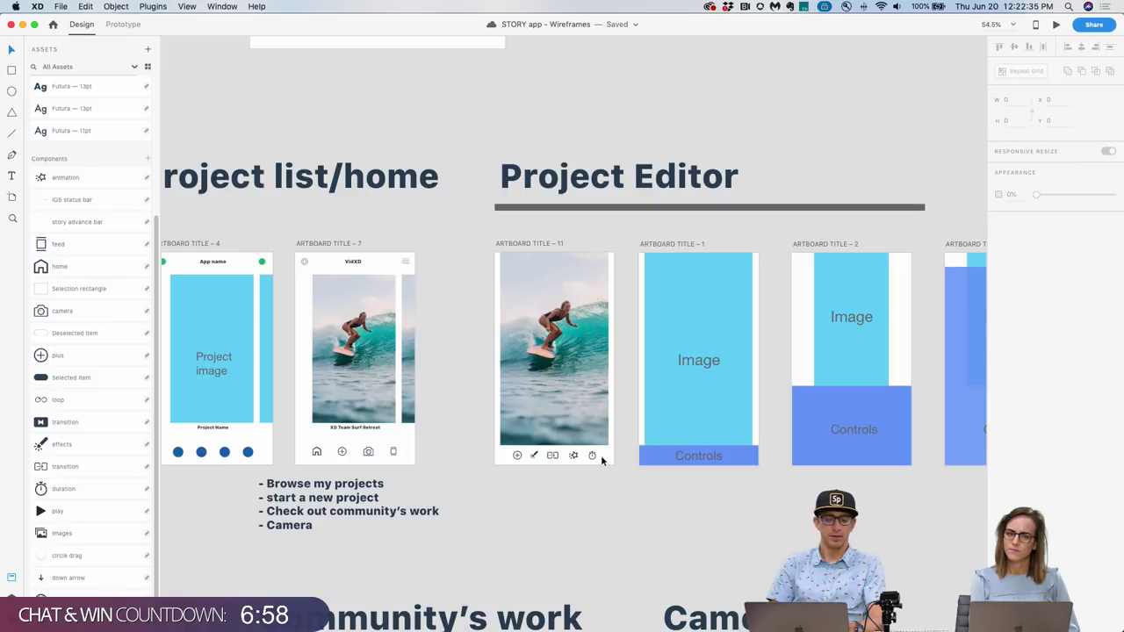
scroll(590, 471, "right", 3)
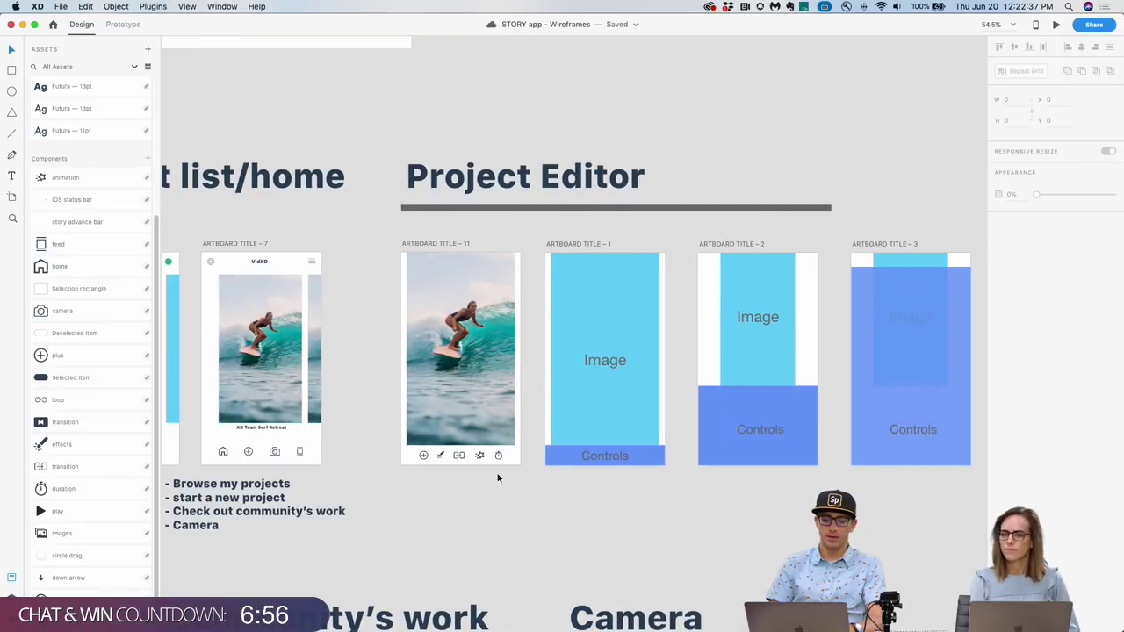
Move the Artboard Title – 1 wireframe out of the Project Editor row to the empty canvas below Artboard Title – 3.
mouse_move(691, 471)
left_mouse_down()
mouse_move(795, 265)
mouse_move(833, 225)
mouse_move(676, 350)
mouse_move(557, 481)
mouse_move(534, 490)
left_mouse_up()
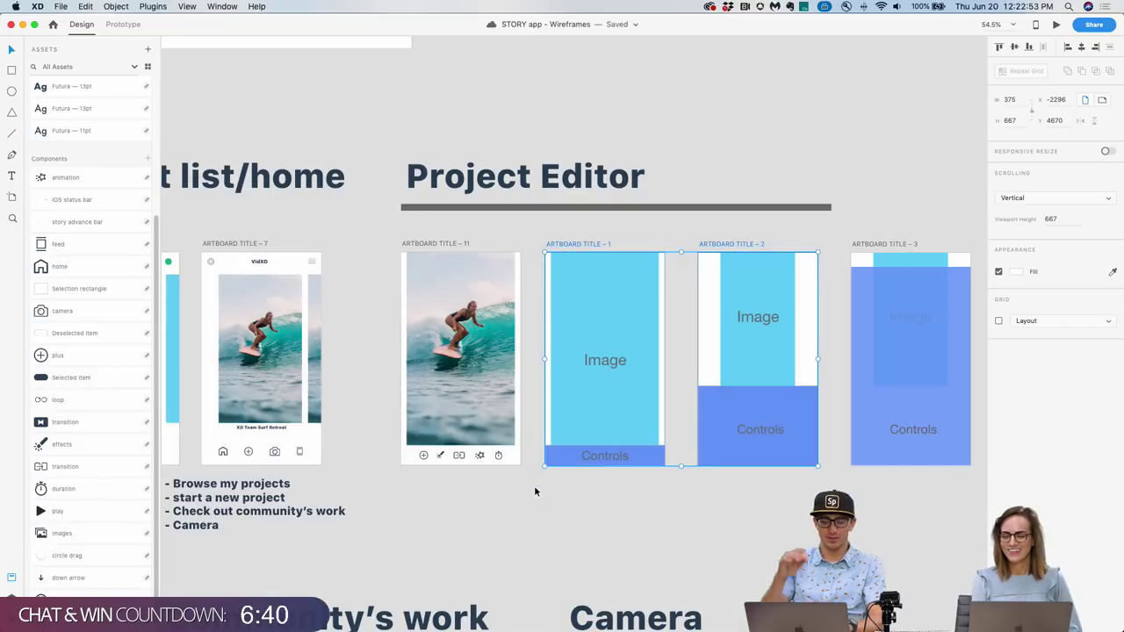
left_click(626, 496)
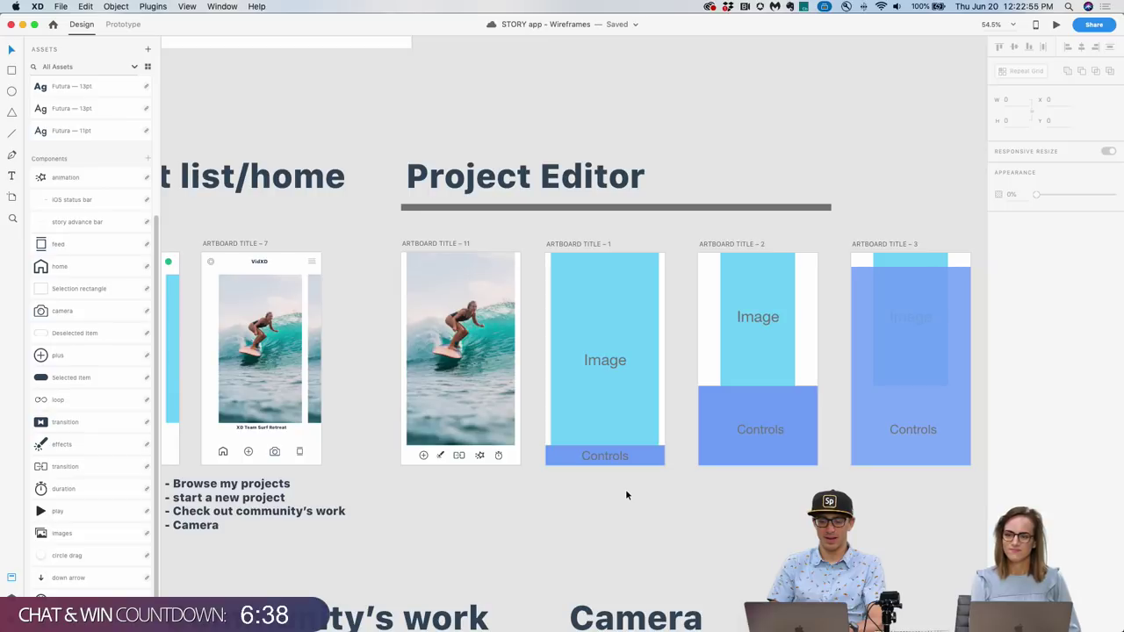
left_click_drag(626, 495, 542, 495)
scroll(543, 493, "up", 2)
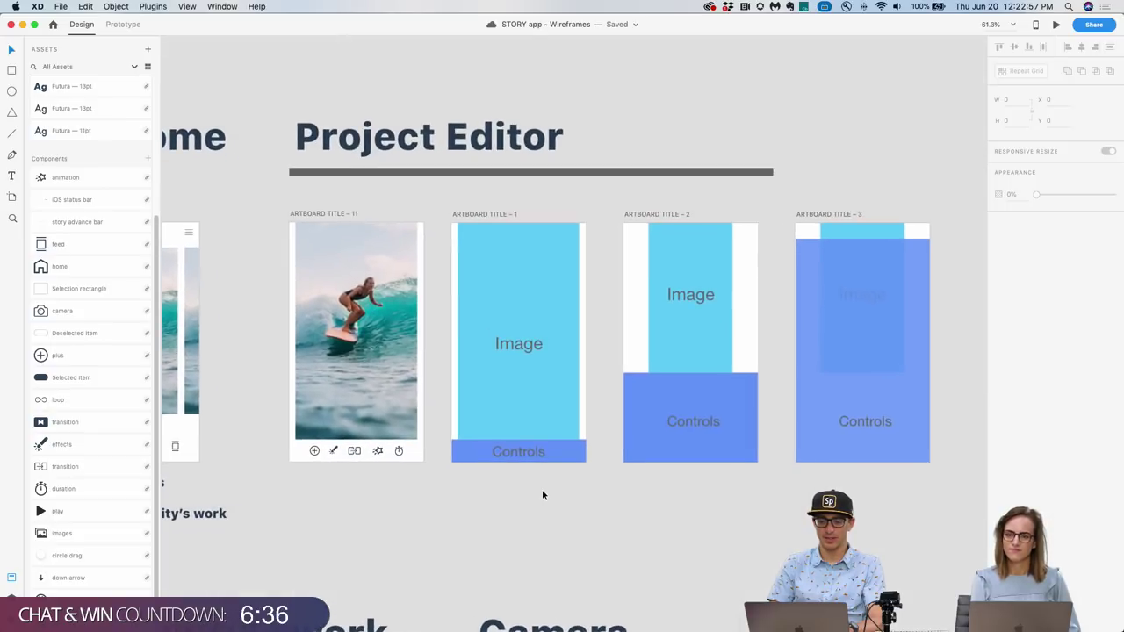
left_click(485, 213)
left_click_drag(484, 218, 933, 534)
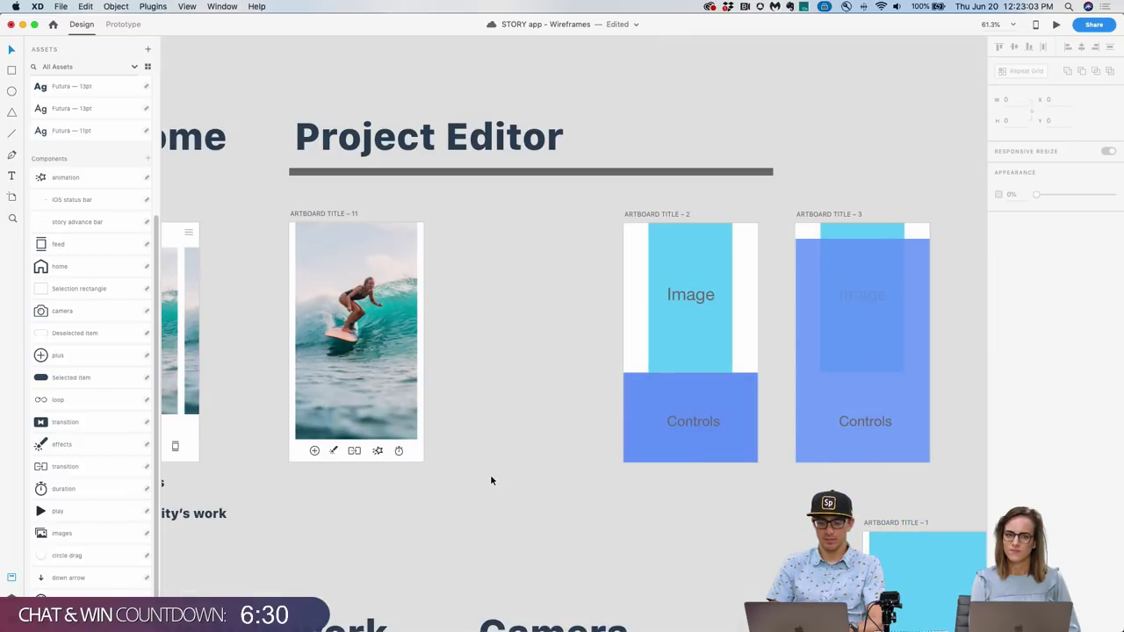
Duplicate Artboard Title – 11 into the gap before Artboard Title – 2 and save the document.
left_click(319, 213)
left_click_drag(321, 214, 481, 214)
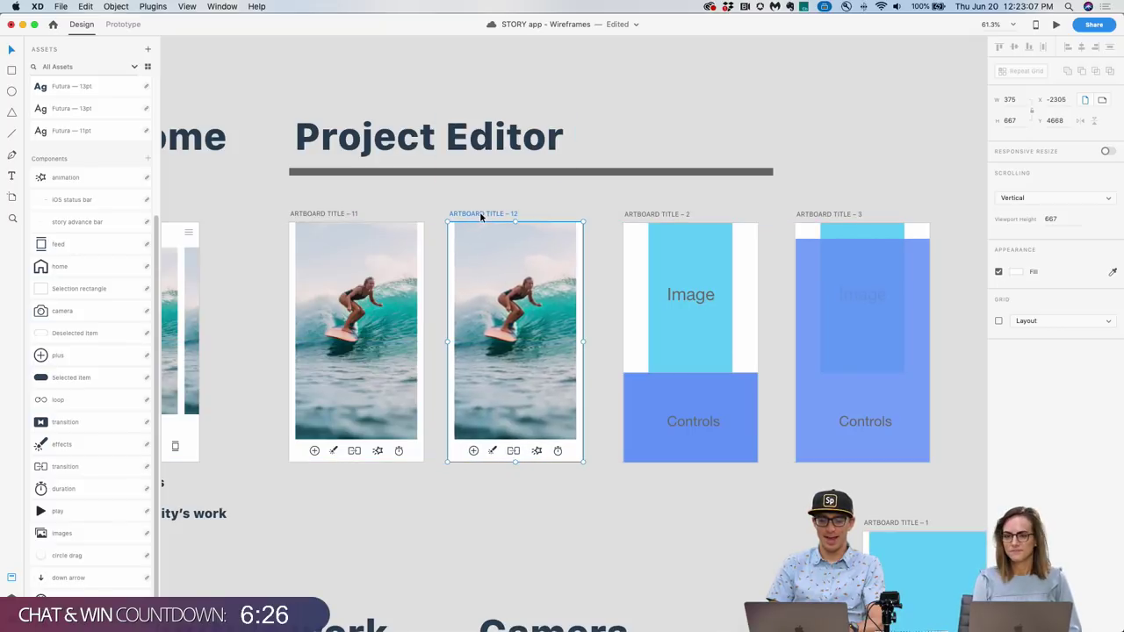
left_click(498, 199)
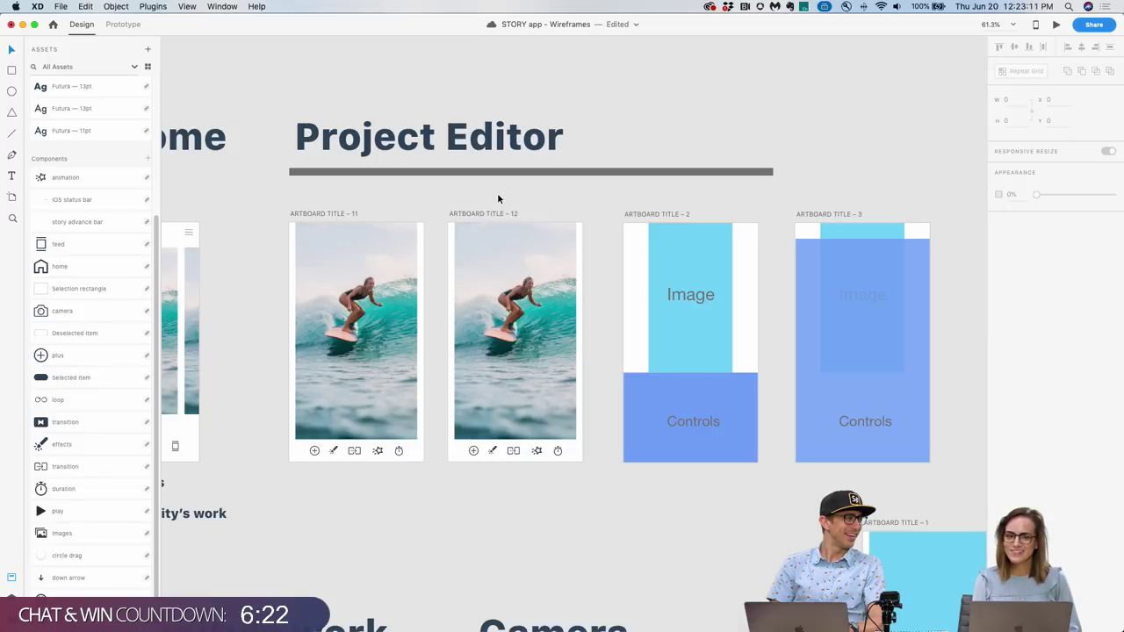
key("super+s")
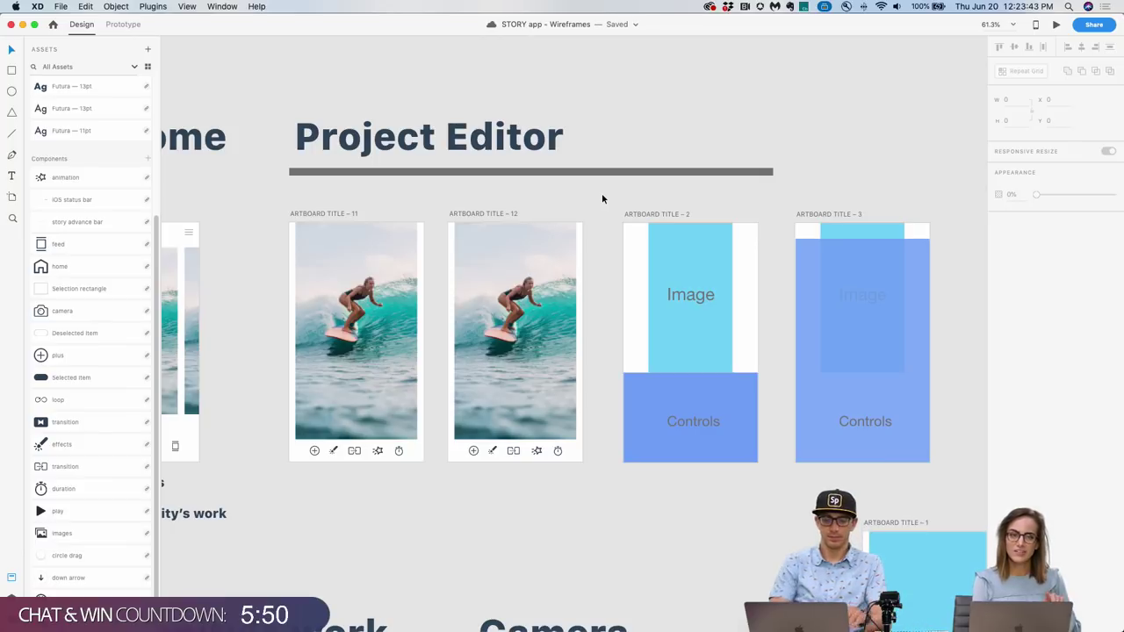
Scale the surf image on Artboard Title – 12 down to about 282 × 503, center it horizontally at the artboard's upper edge, and save.
scroll(584, 386, "right", 2)
left_click(502, 395)
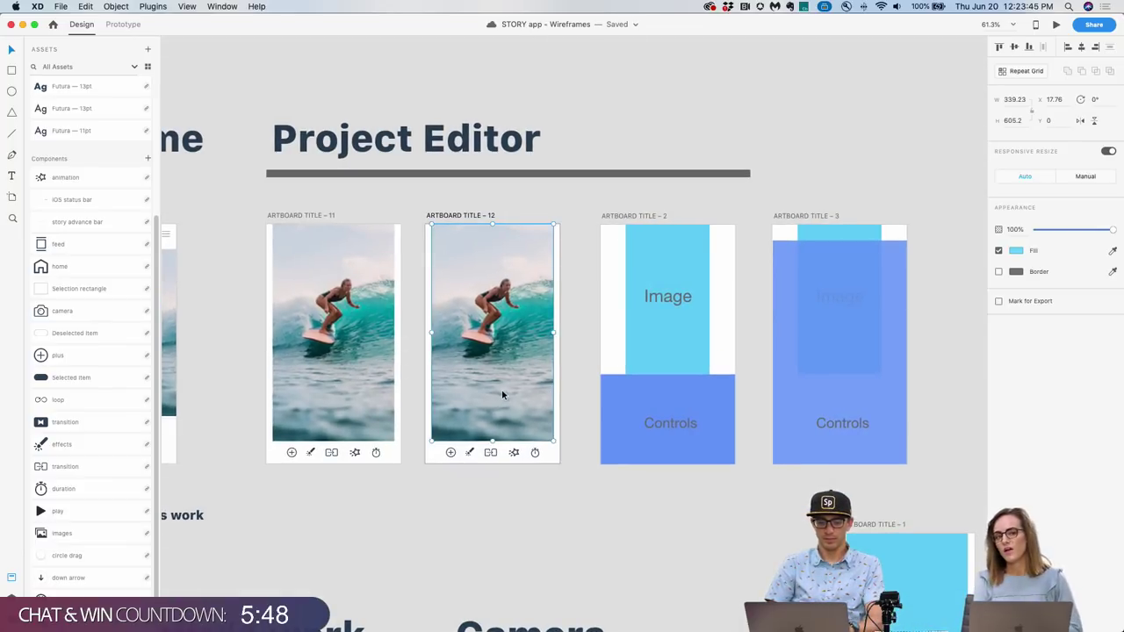
left_click_drag(553, 442, 536, 397)
left_click_drag(474, 366, 485, 360)
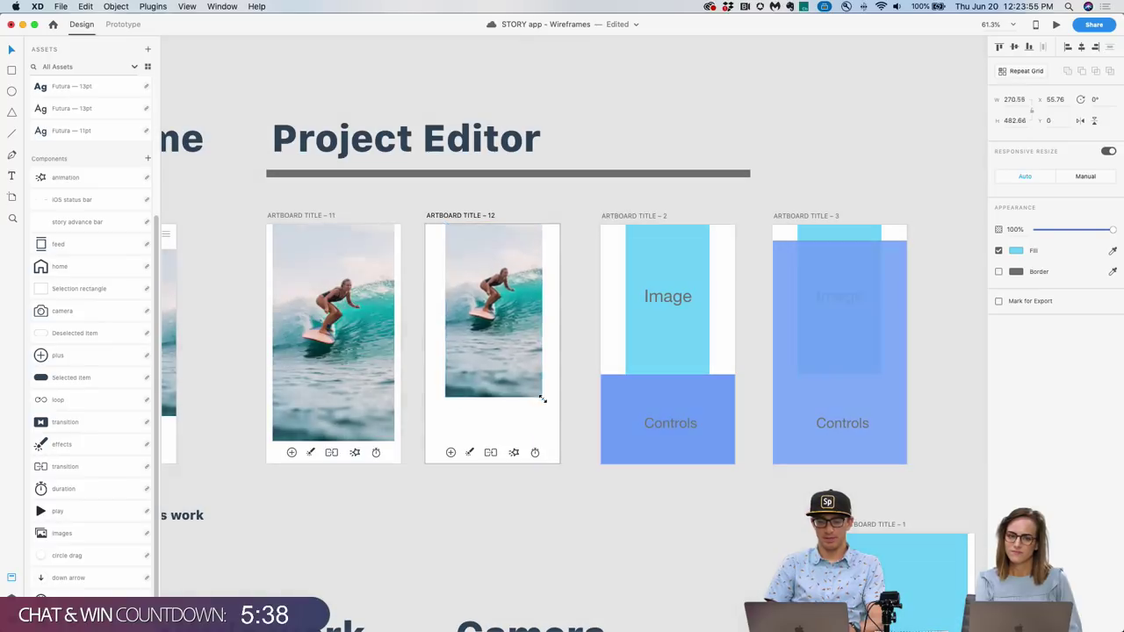
left_click_drag(539, 394, 520, 381)
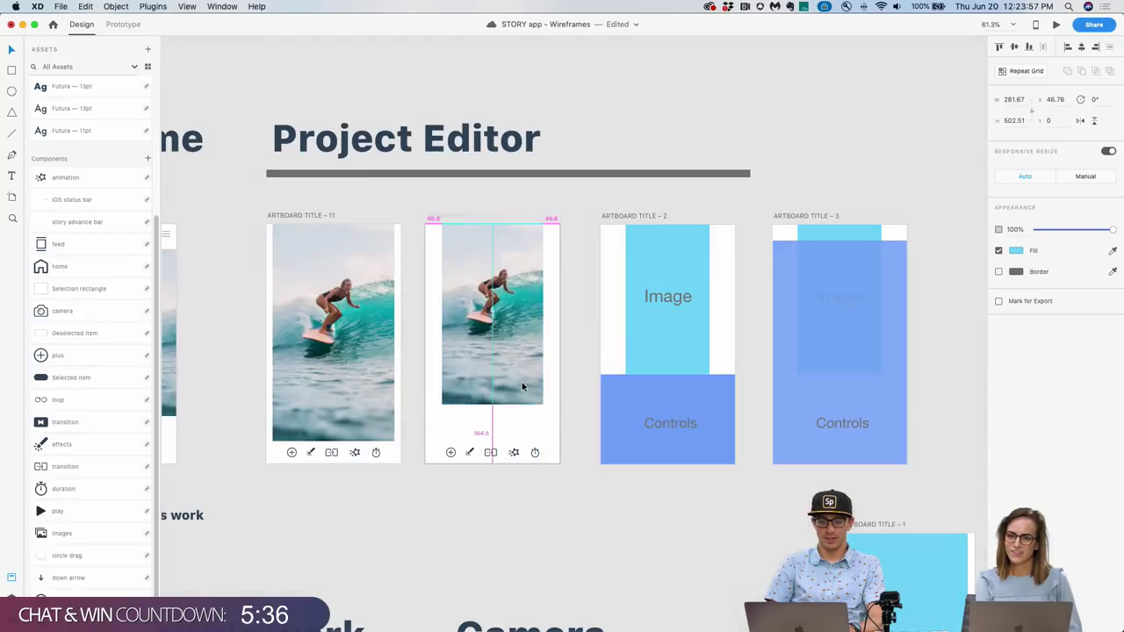
scroll(508, 405, "up", 3)
scroll(508, 406, "left", 3)
scroll(508, 405, "up", 2)
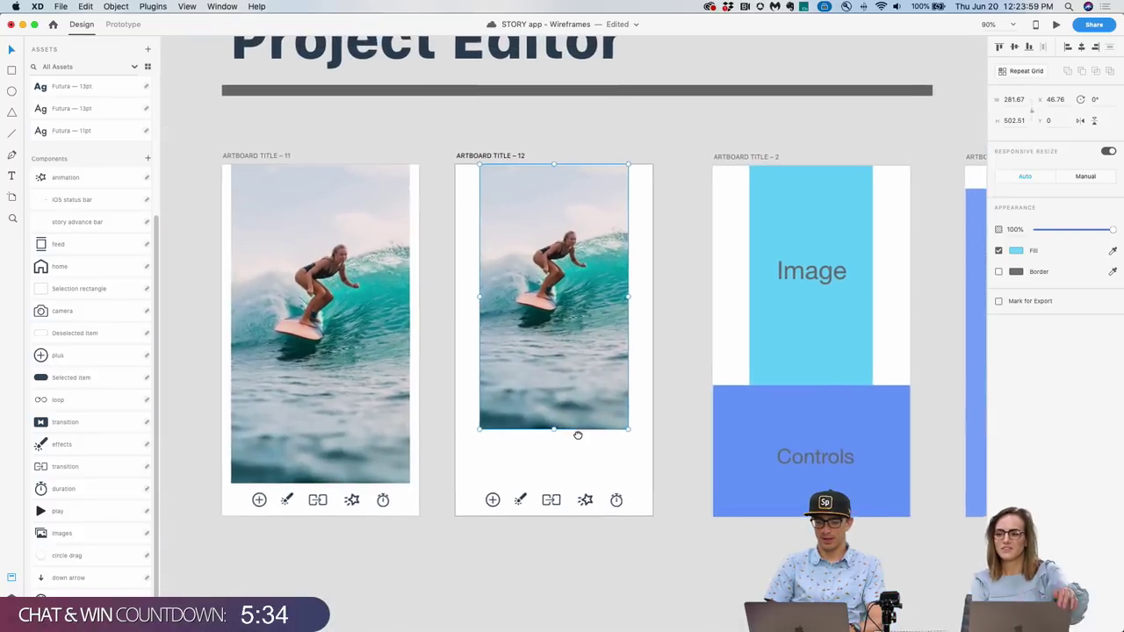
left_click(673, 413)
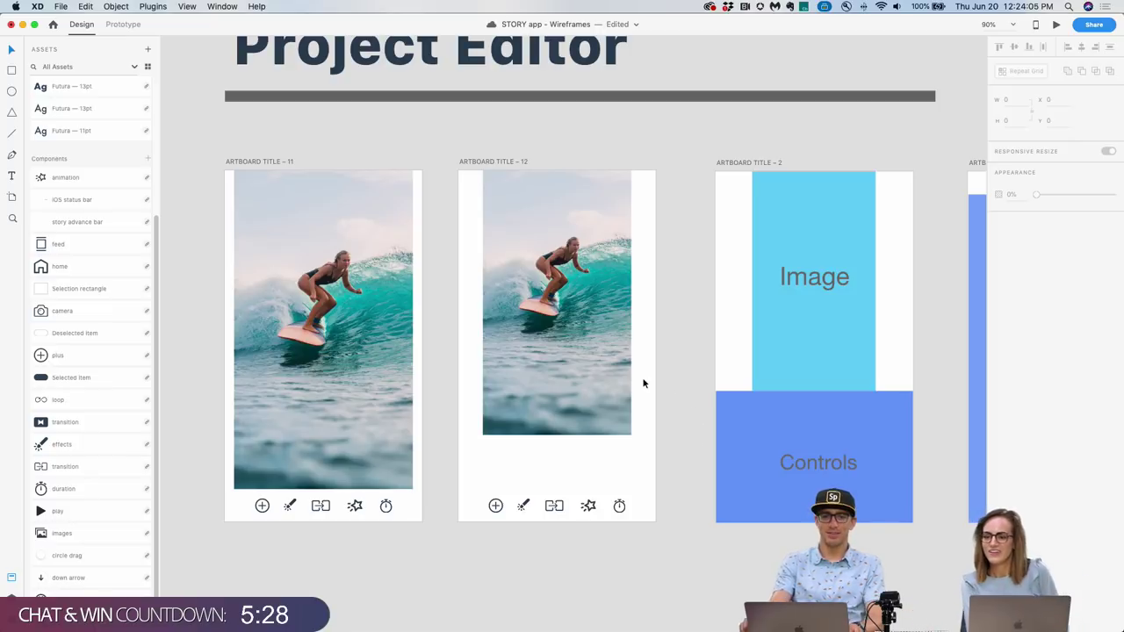
key("super+s")
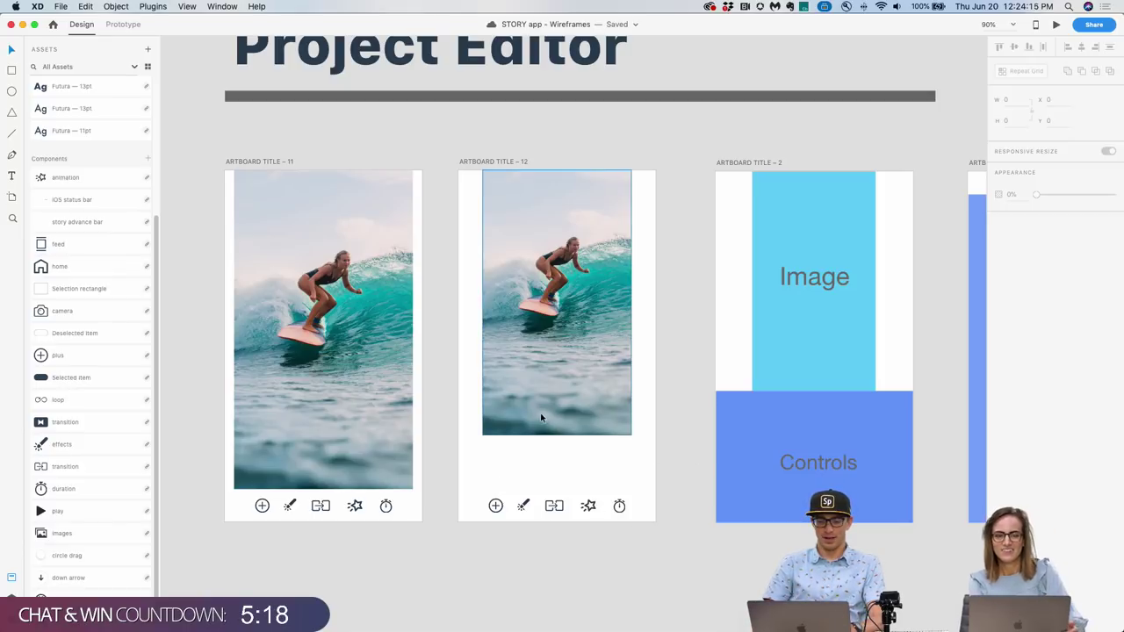
Lower the opacity of the effects, transition, animation and duration icons on Artboard Title – 12 to 39%.
left_click_drag(439, 150, 937, 551)
left_click(671, 554)
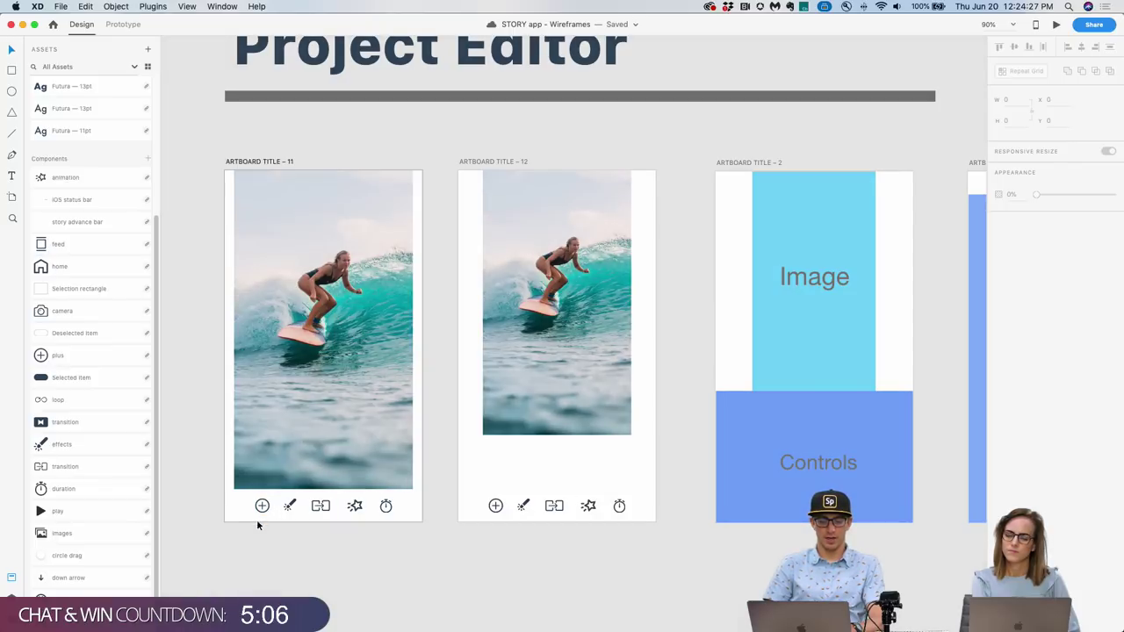
left_click(263, 507)
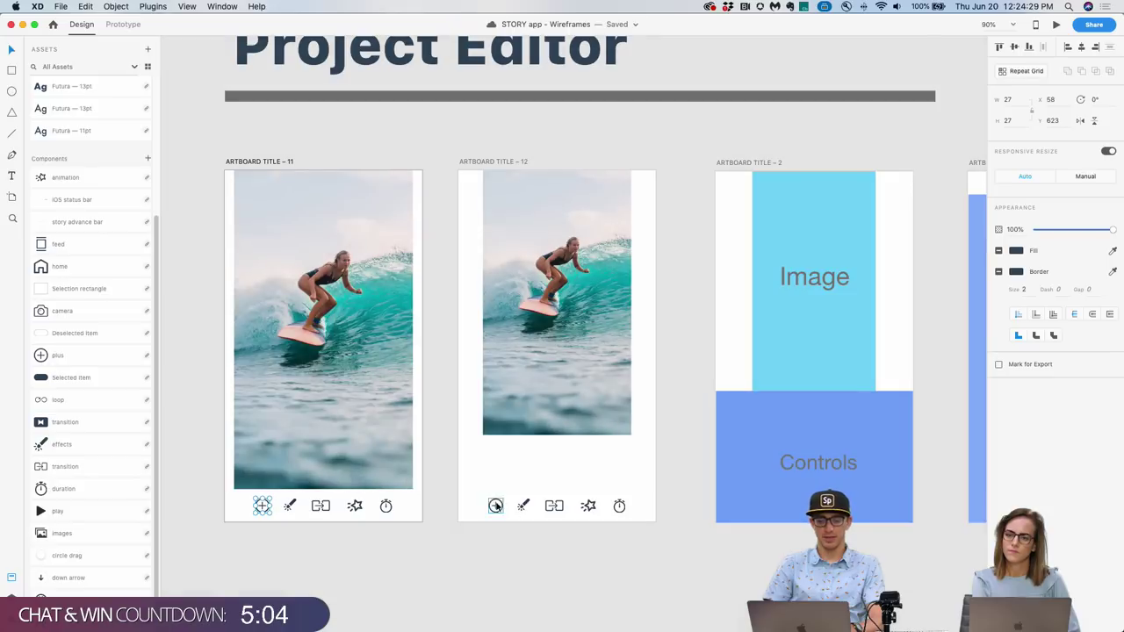
left_click_drag(646, 527, 518, 499)
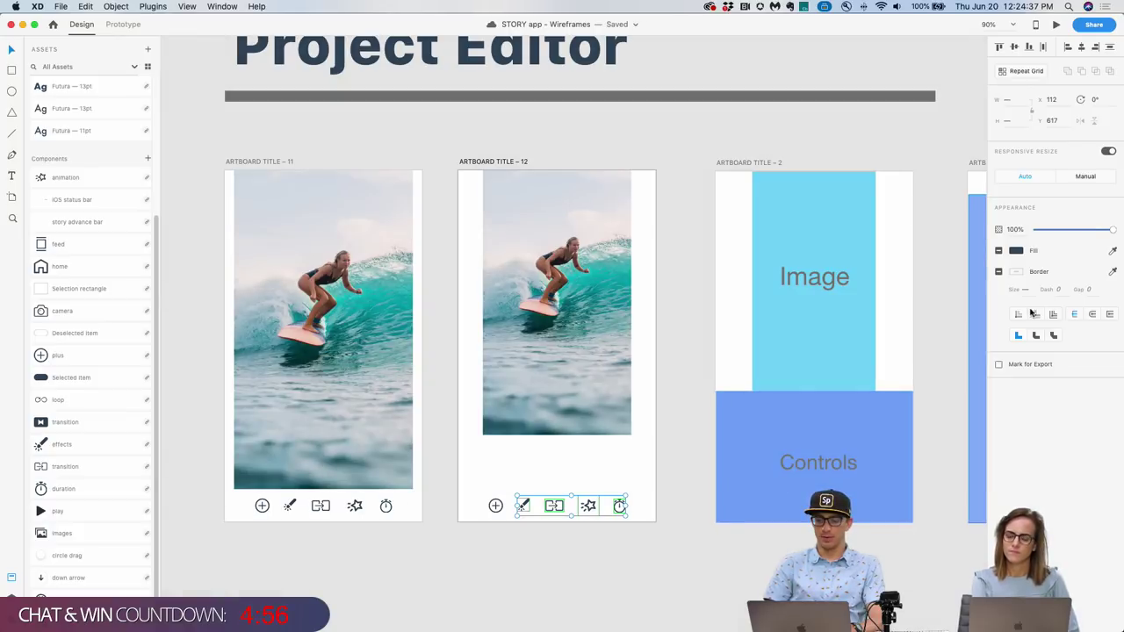
left_click_drag(1090, 229, 1066, 235)
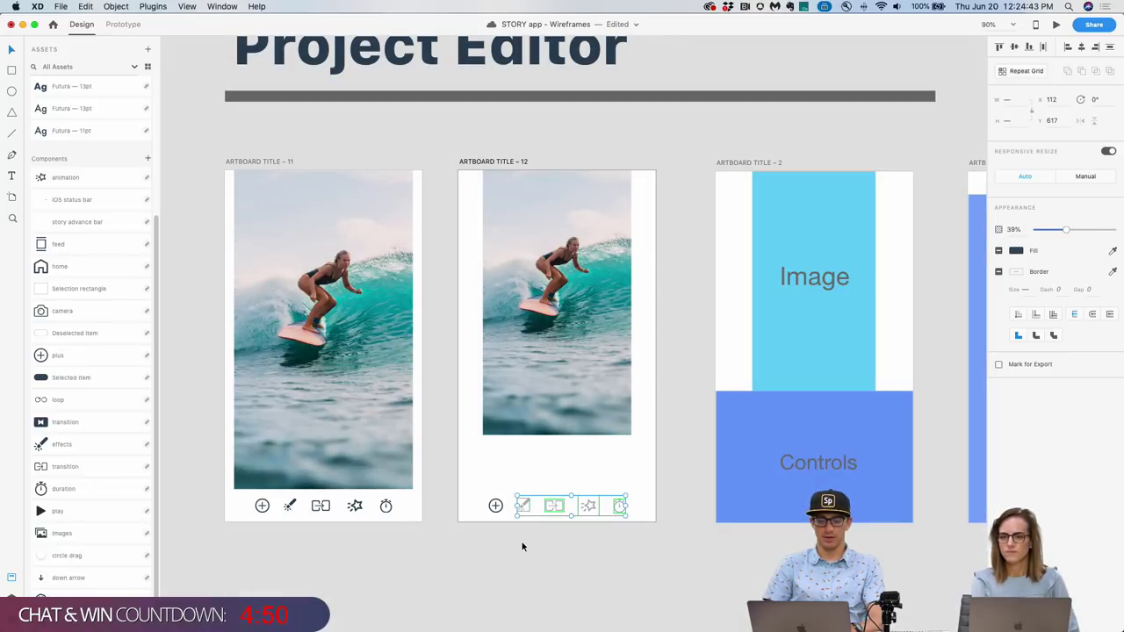
left_click(515, 557)
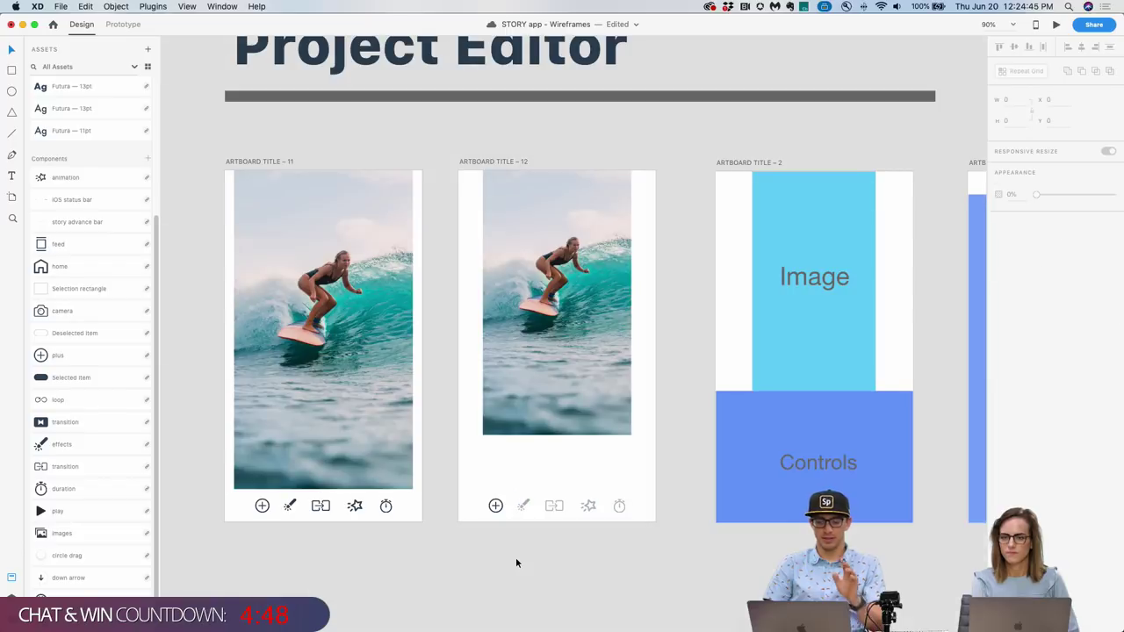
Add a text label reading "Text" above the plus icon on Artboard Title – 12.
key("t")
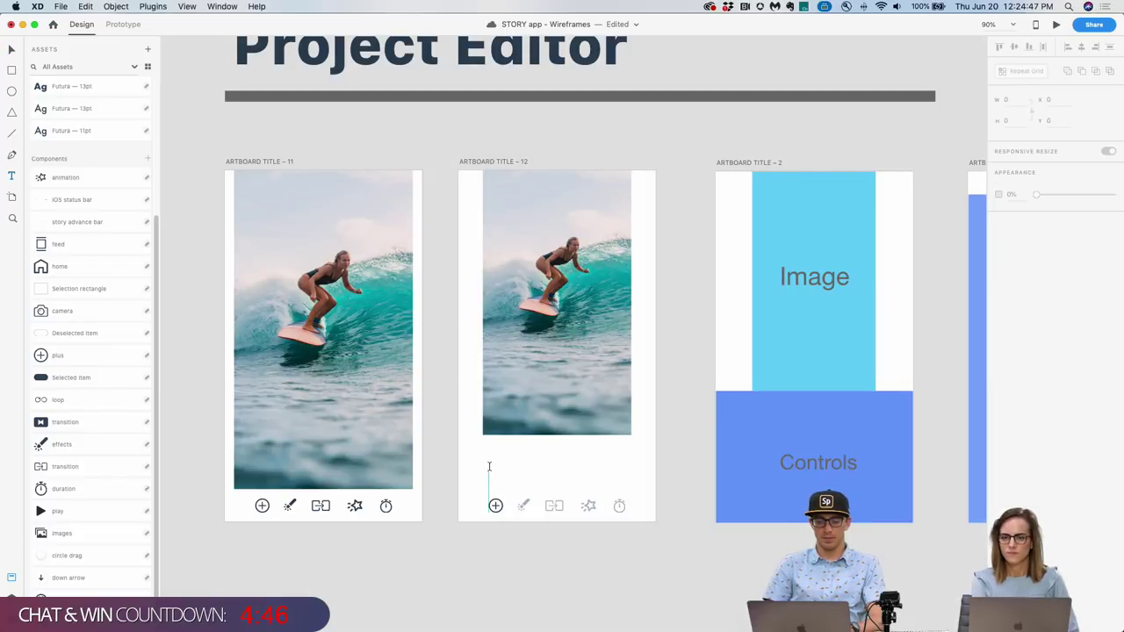
left_click(489, 467)
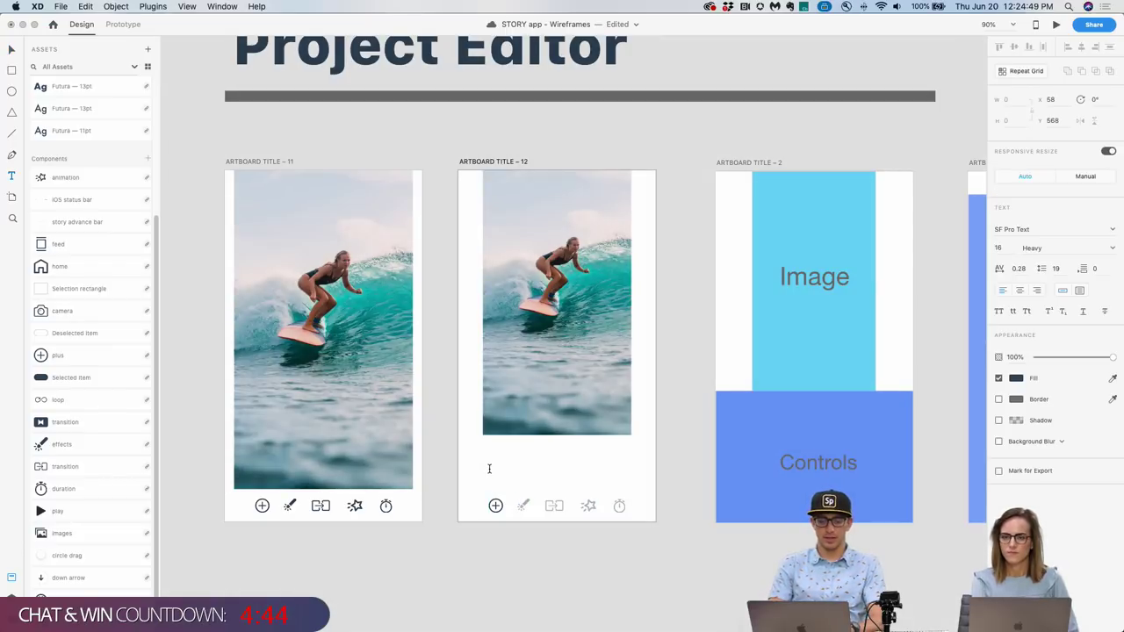
type("Text")
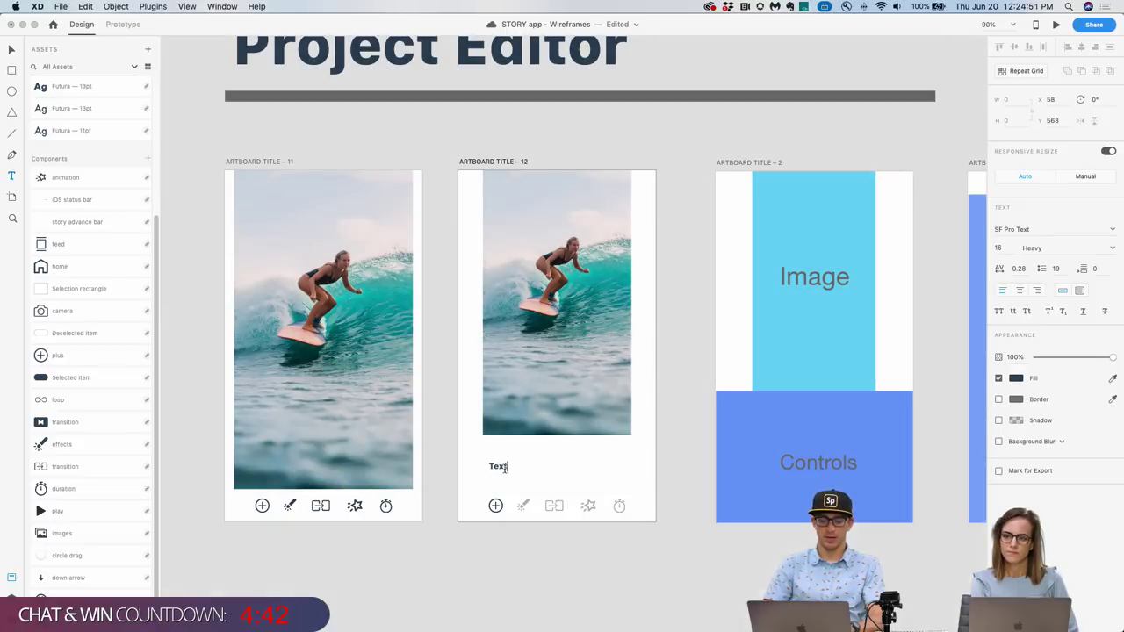
key("Escape")
Duplicate the Text label beside the original at the same height and change the copy to "Photo".
left_click_drag(497, 467, 544, 469)
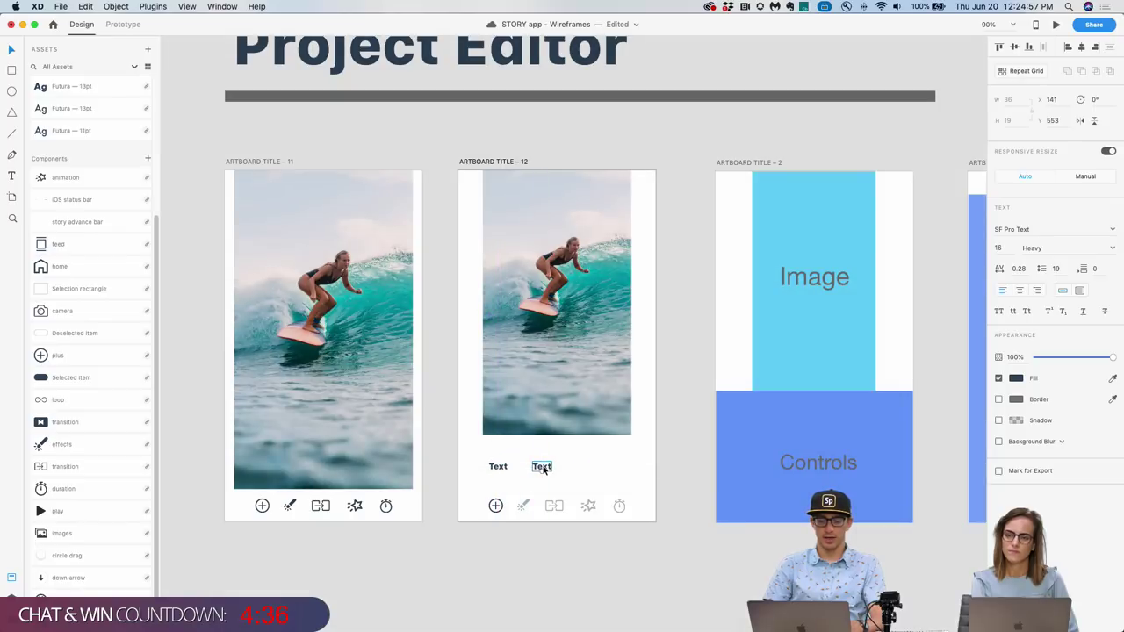
key("super+z")
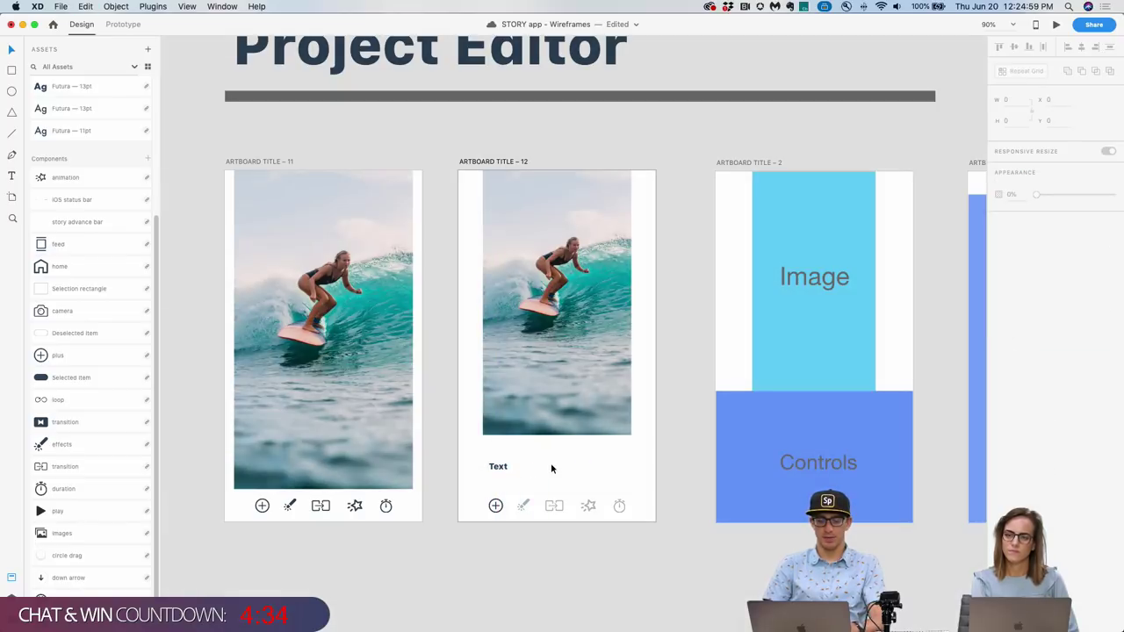
left_click_drag(499, 468, 537, 469)
key("super+z")
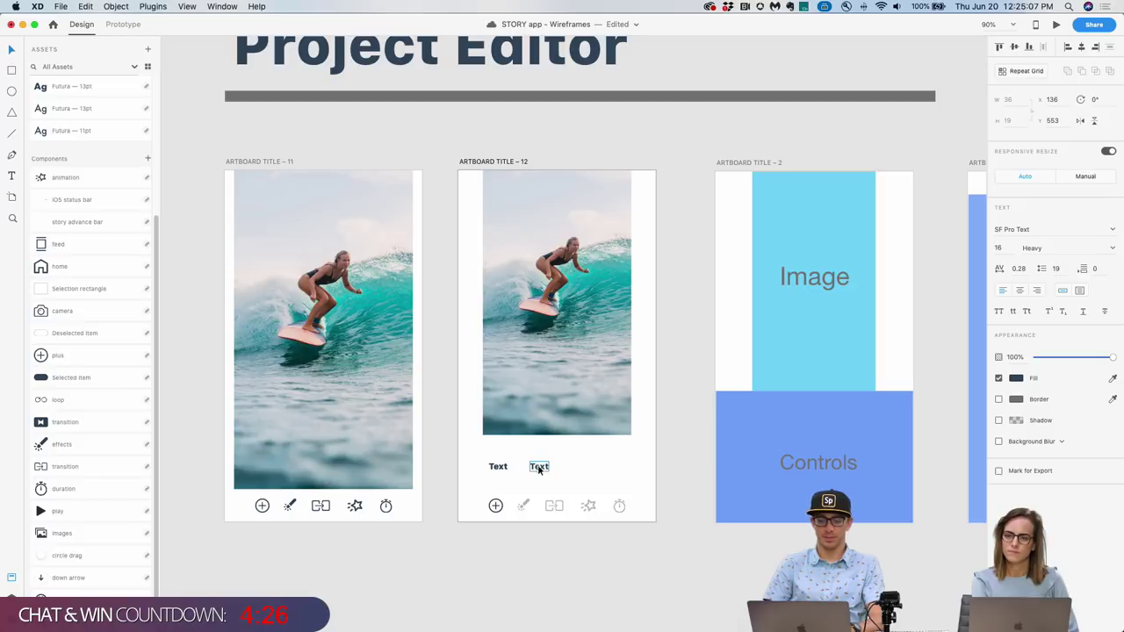
type("Photo")
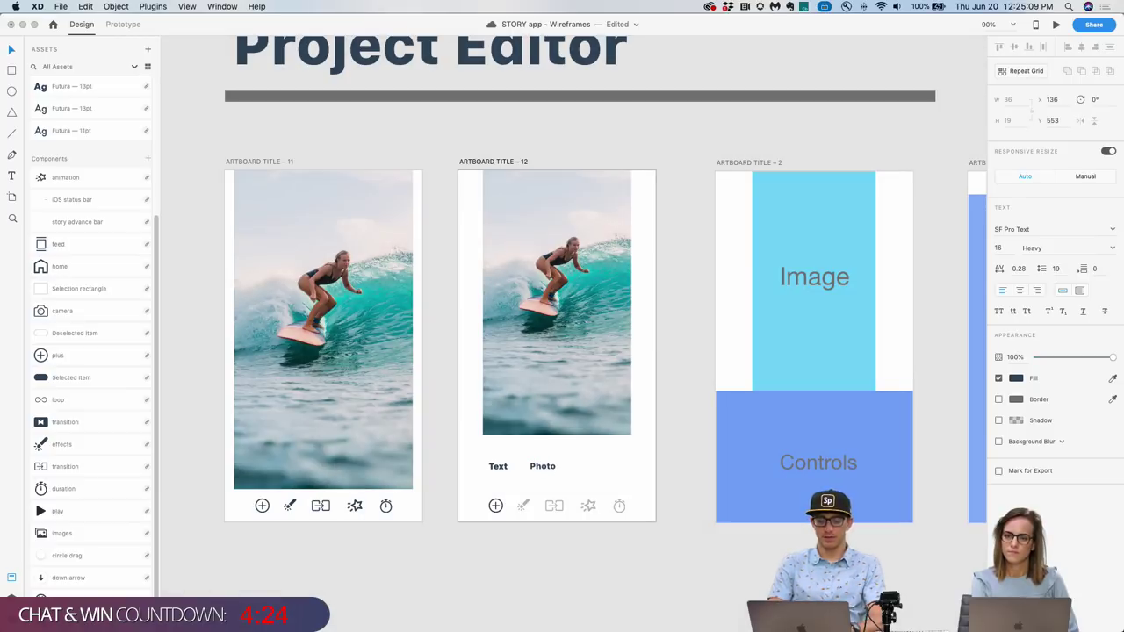
key("Escape")
Duplicate the Photo label to its right at the same height and change the copy to "Video".
left_click_drag(551, 472, 591, 472)
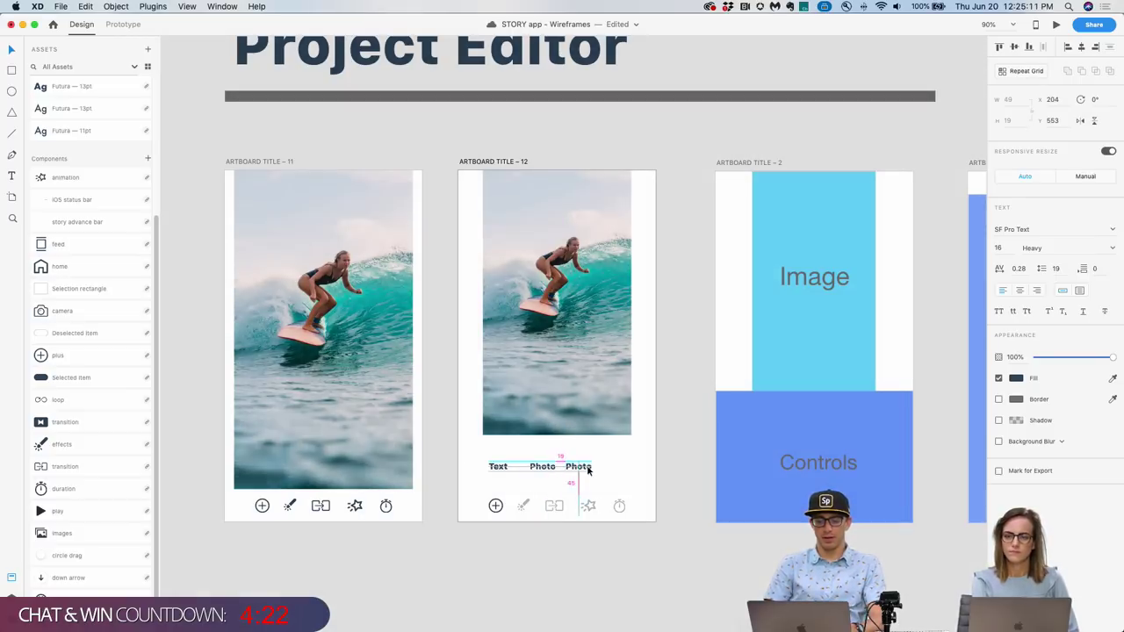
double_click(587, 468)
type("Video")
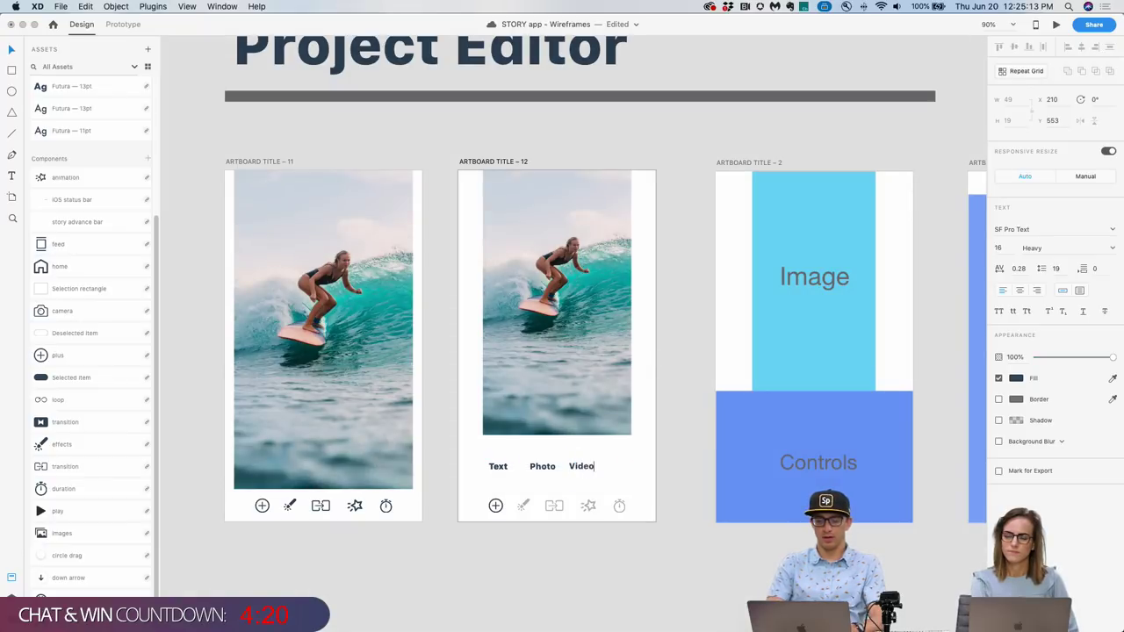
key("Escape")
Duplicate the Video label near the artboard's right edge at the same height and change the copy to "Sticker".
left_click_drag(587, 470, 629, 472)
double_click(626, 466)
type("Sticker")
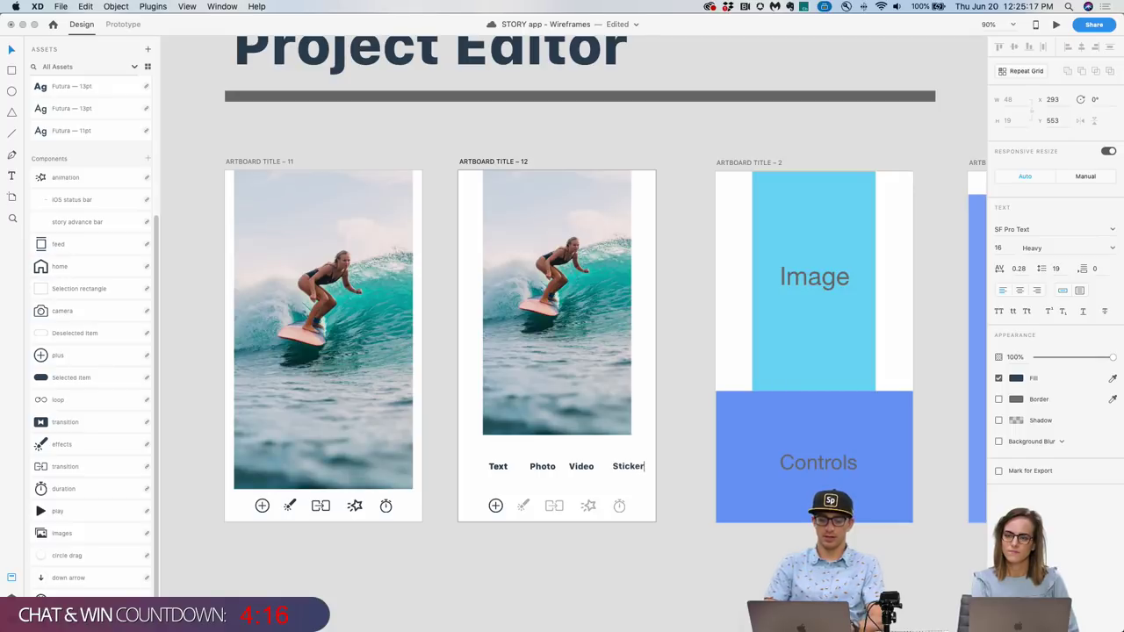
key("Escape")
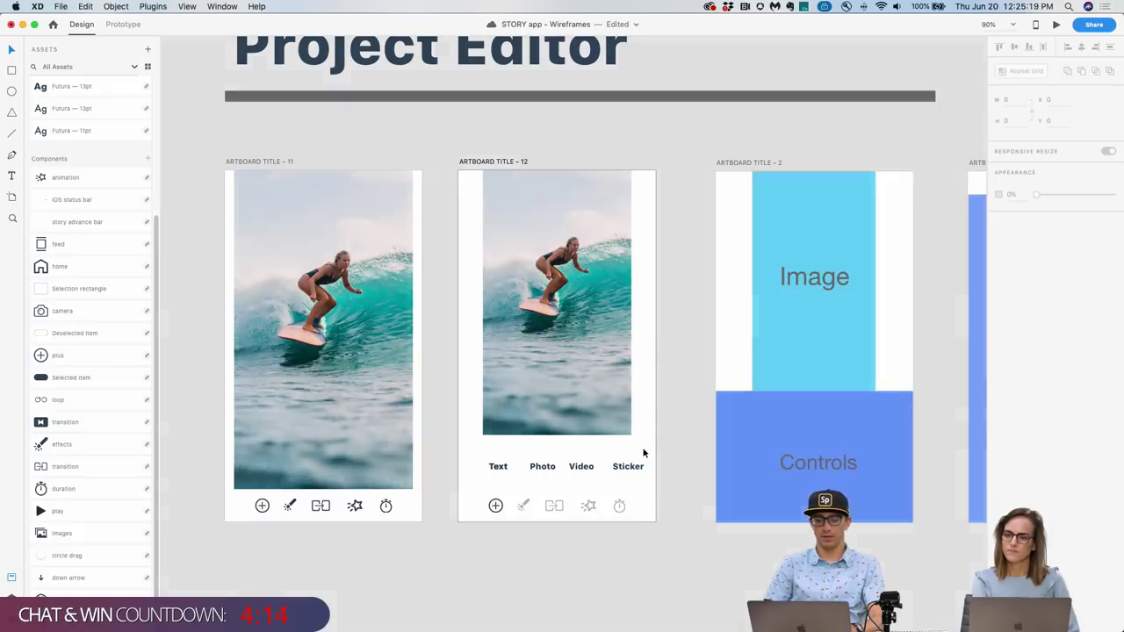
key("Escape")
scroll(627, 455, "right", 2)
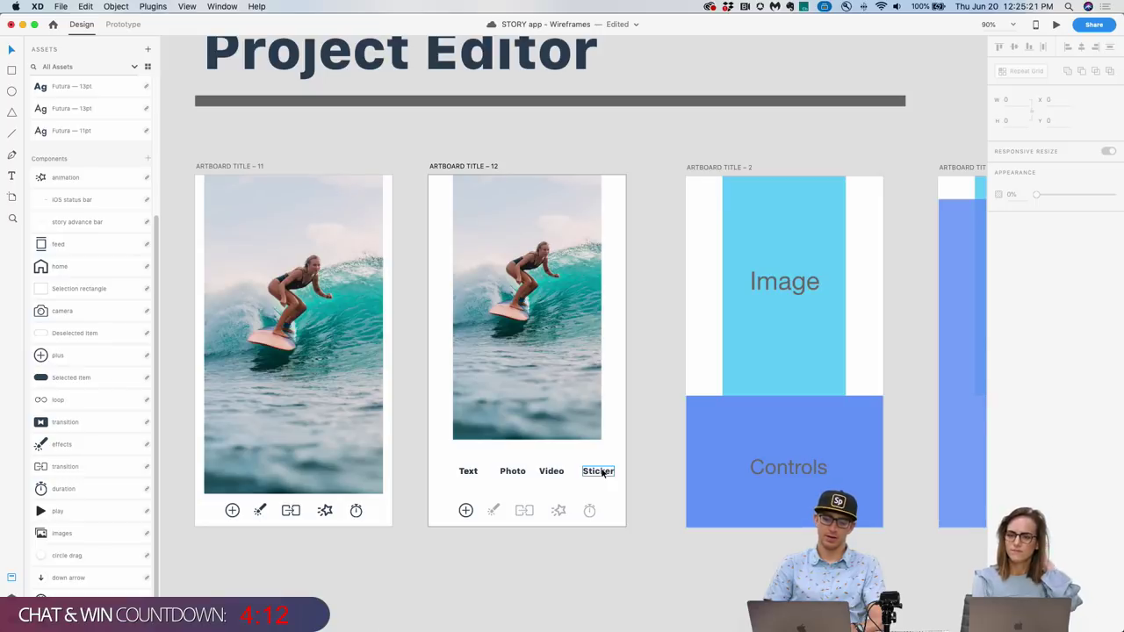
left_click_drag(601, 471, 641, 472)
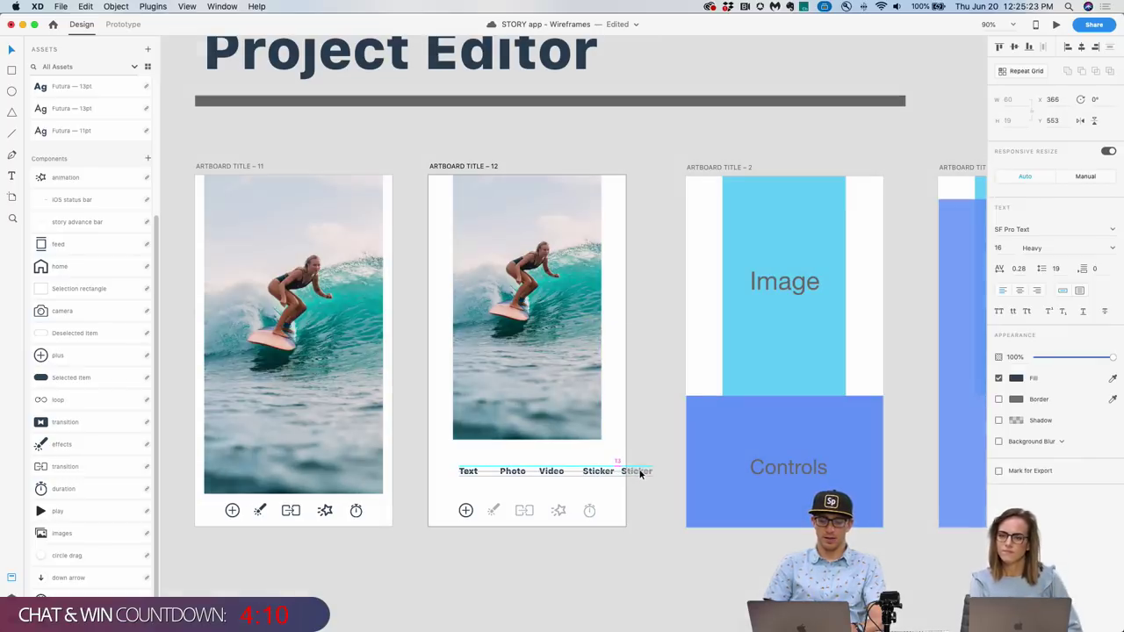
double_click(640, 471)
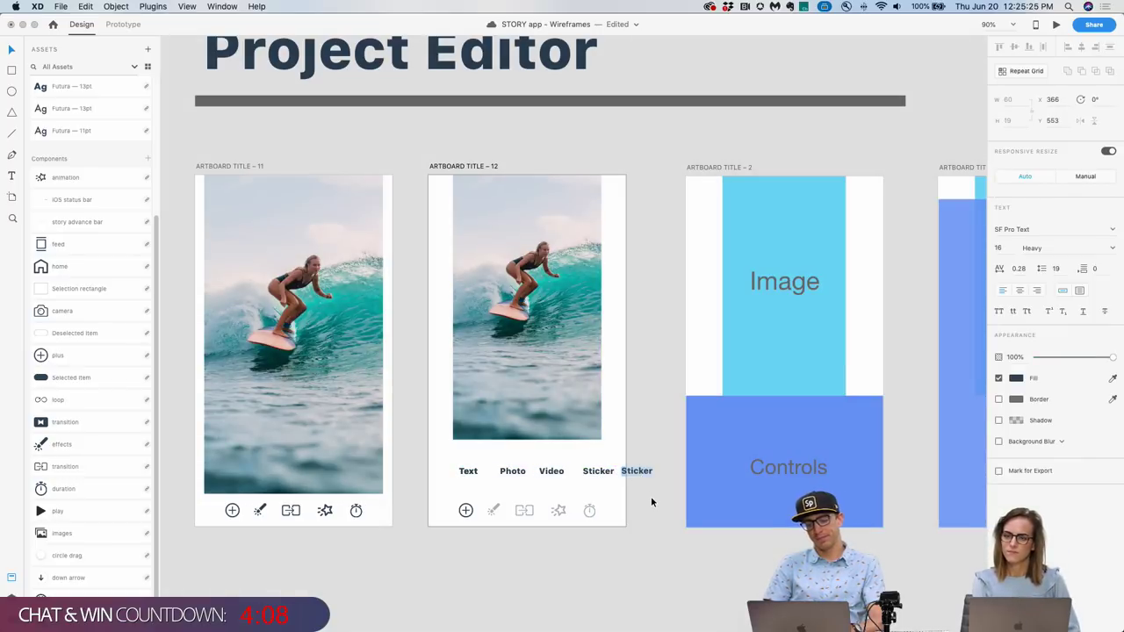
key("BackSpace")
key("Escape")
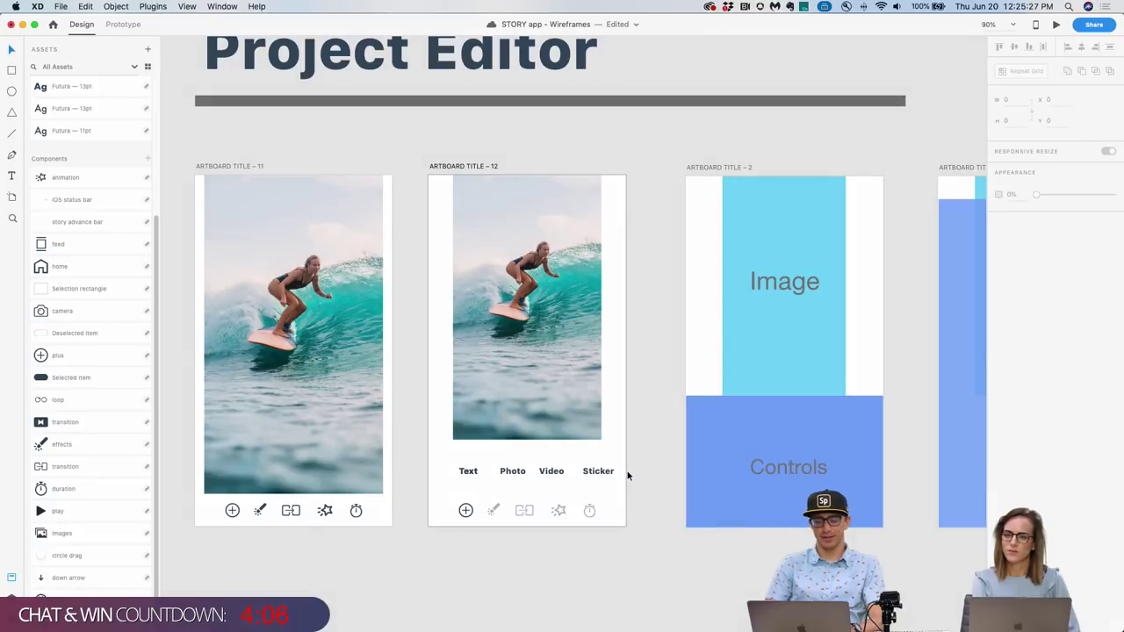
Try a duplicate of the Sticker label to its right with the copy "Title screen", and remove it again.
left_click_drag(628, 475, 471, 474)
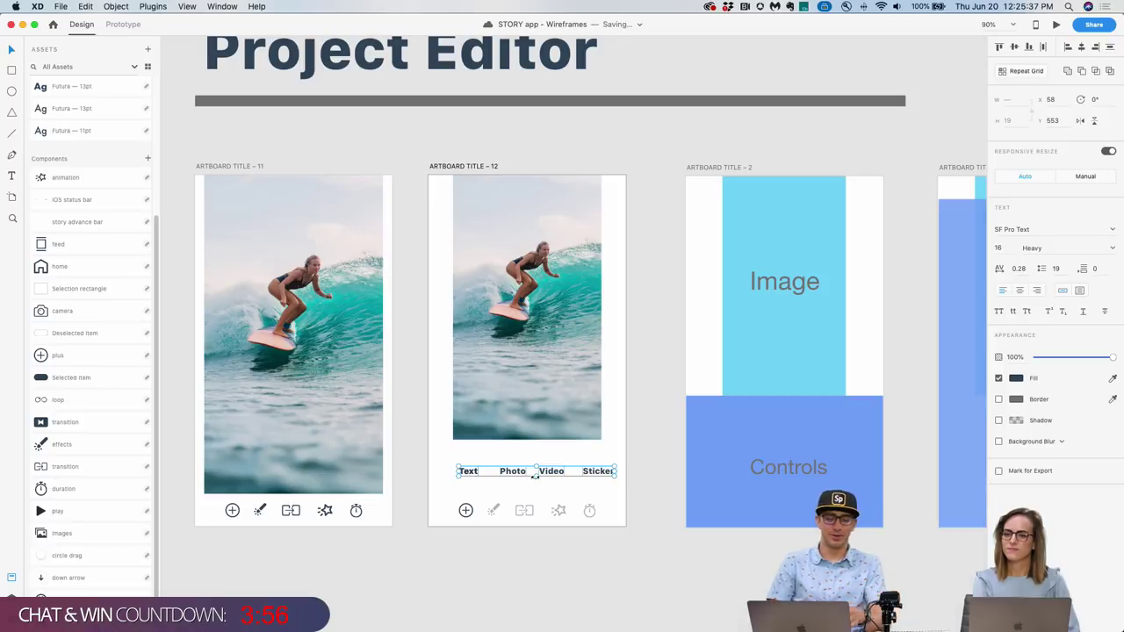
left_click_drag(609, 477, 637, 474)
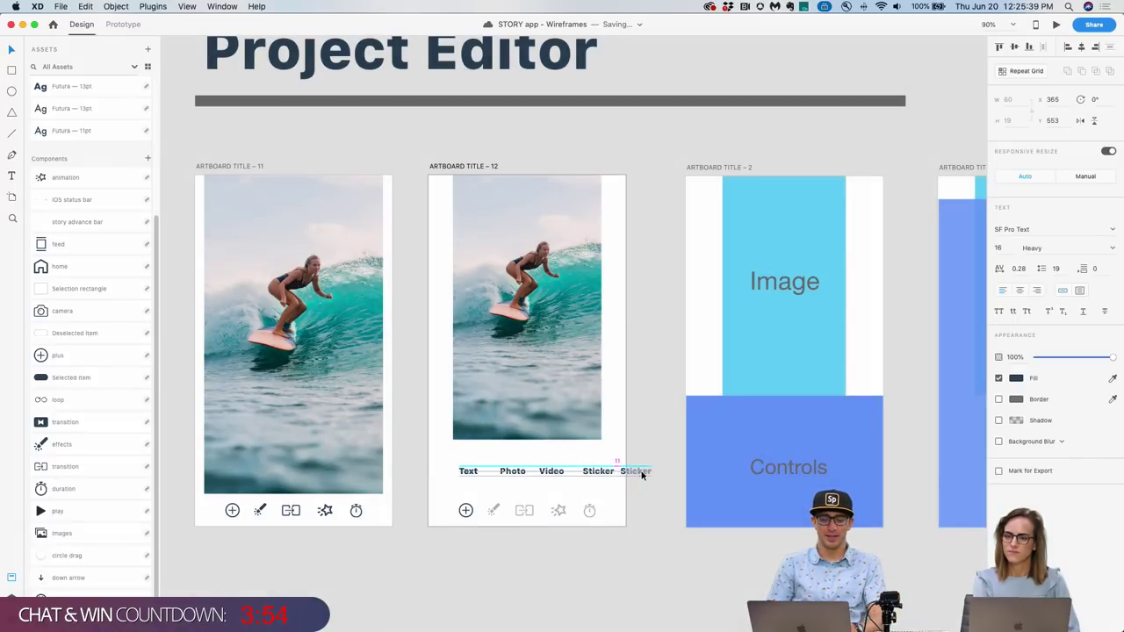
double_click(642, 475)
type("Title s")
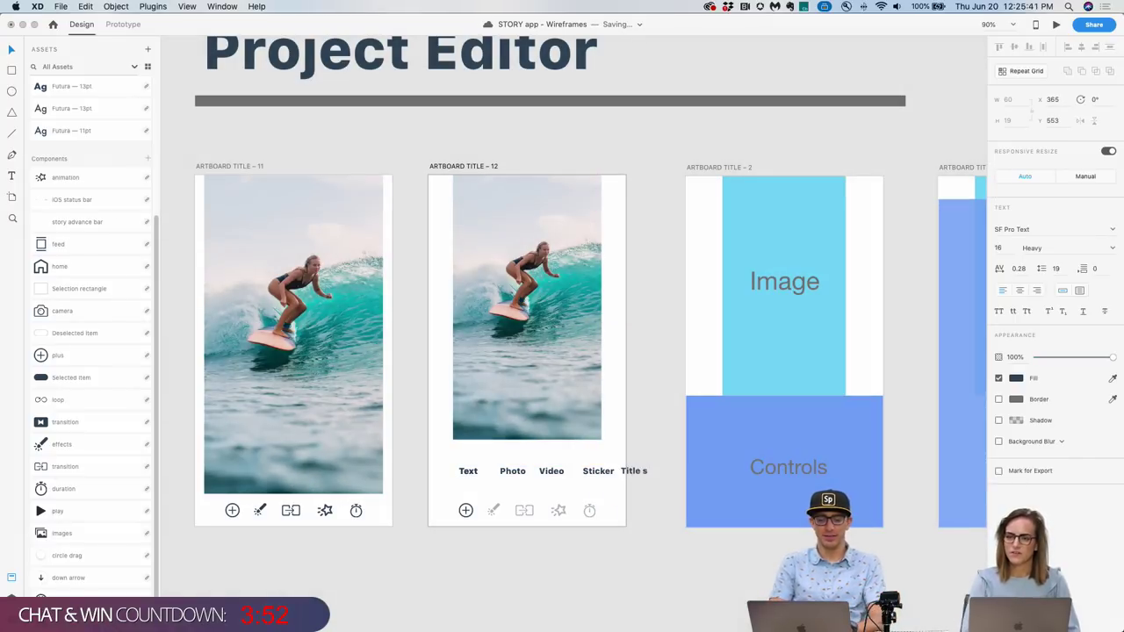
type("creen")
key("Escape")
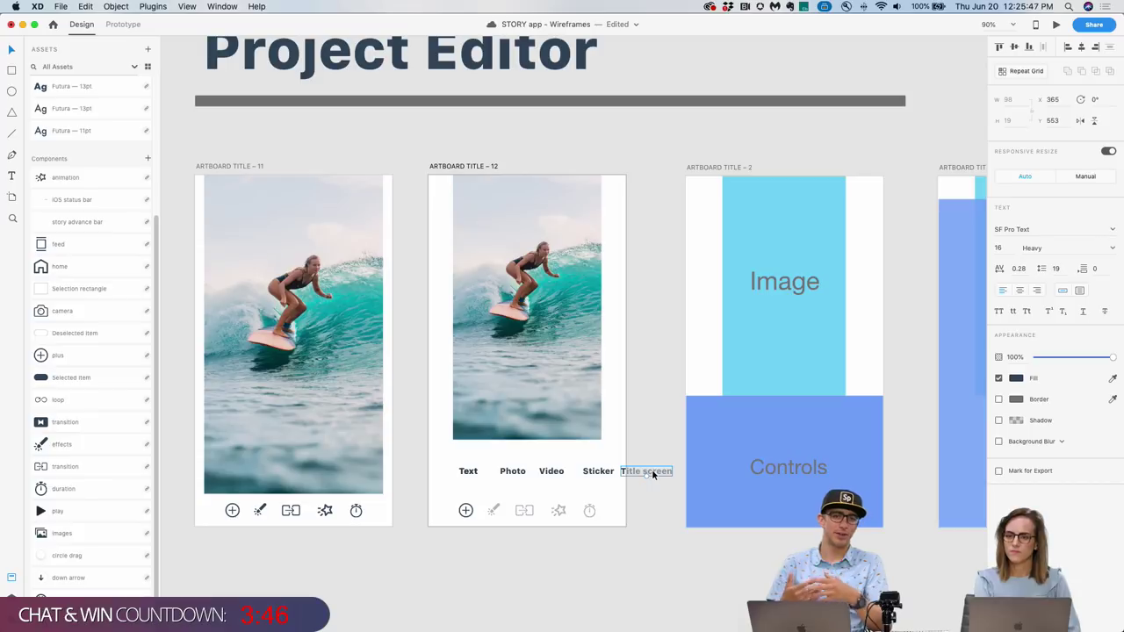
key("super+s")
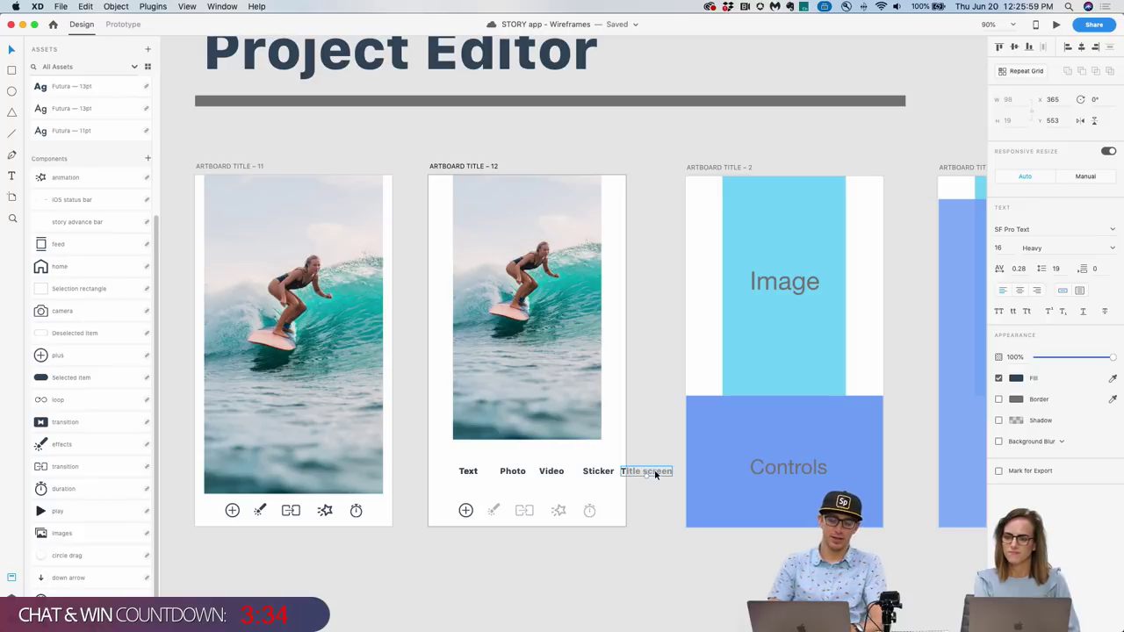
key("Delete")
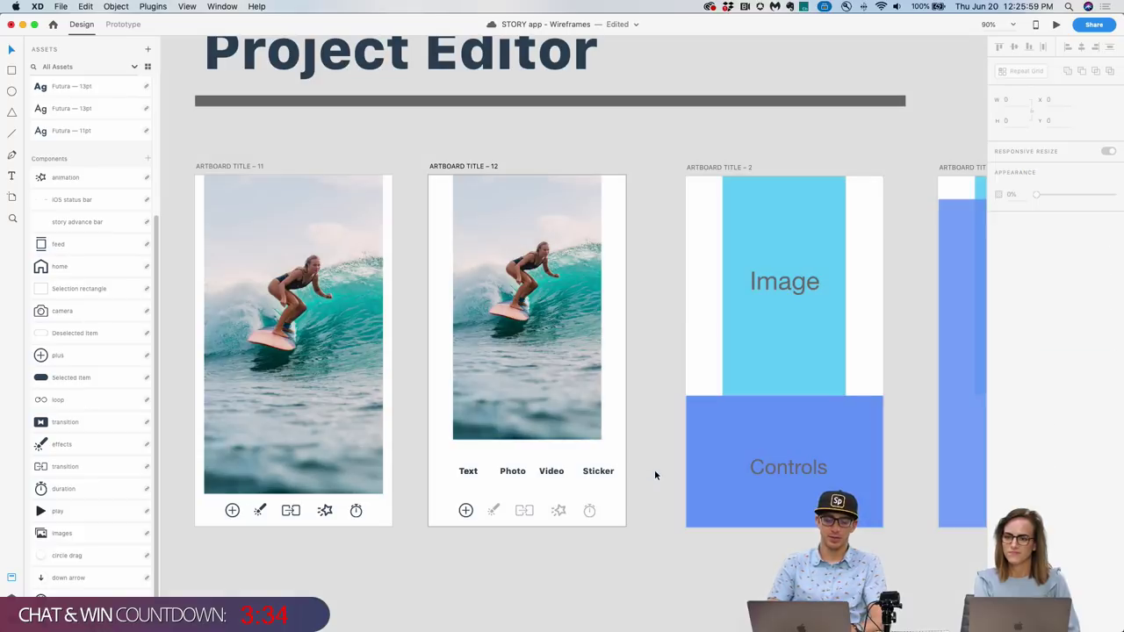
Move the Text, Photo, Video and Sticker labels left together to X 40 and apply the Futura 23pt character style.
left_click(467, 472)
left_click_drag(467, 473, 458, 472)
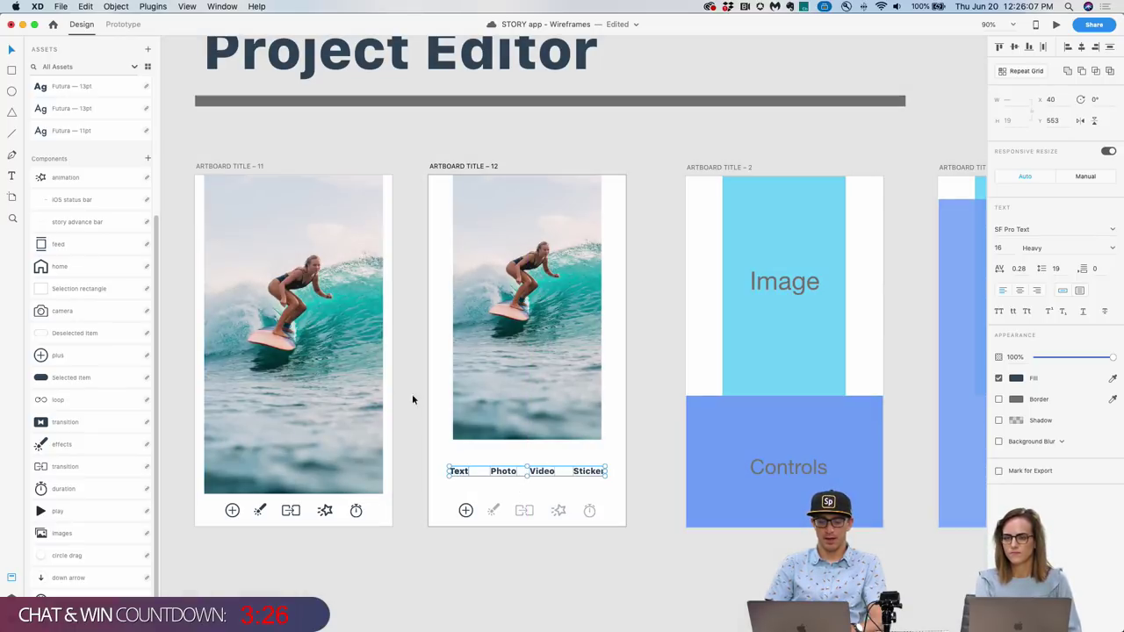
scroll(101, 250, "up", 5)
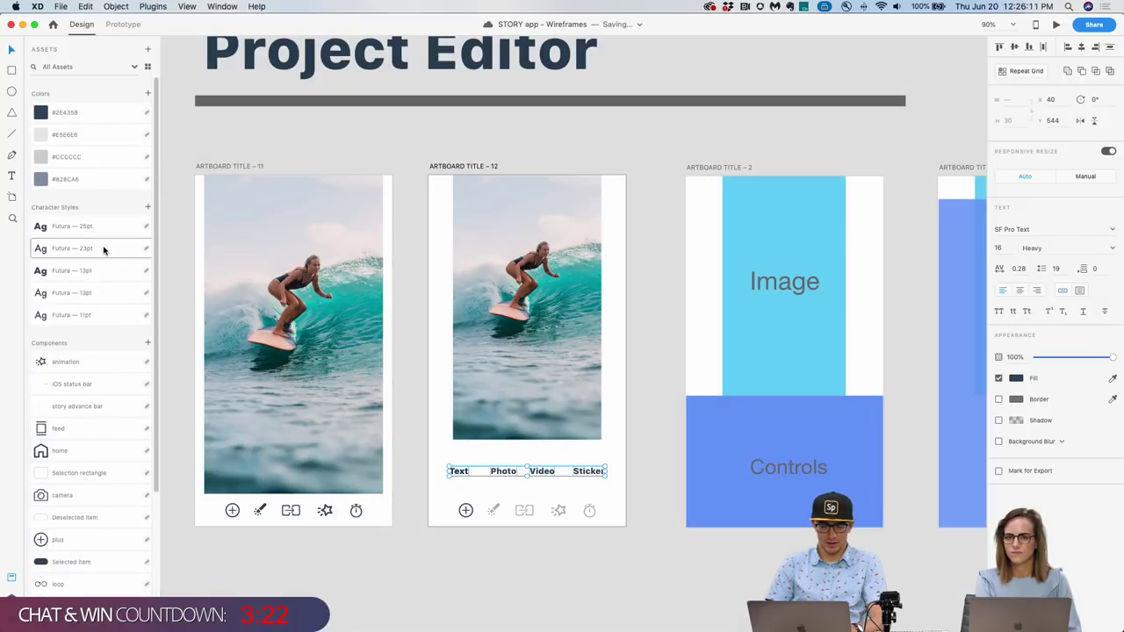
left_click(103, 250)
left_click(100, 226)
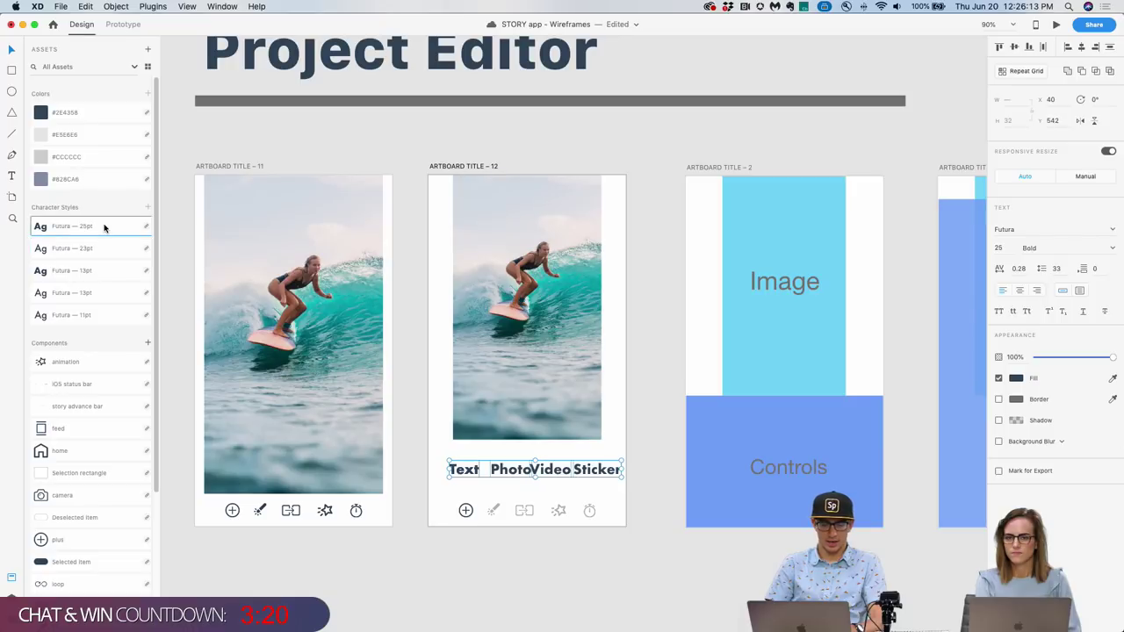
left_click(103, 250)
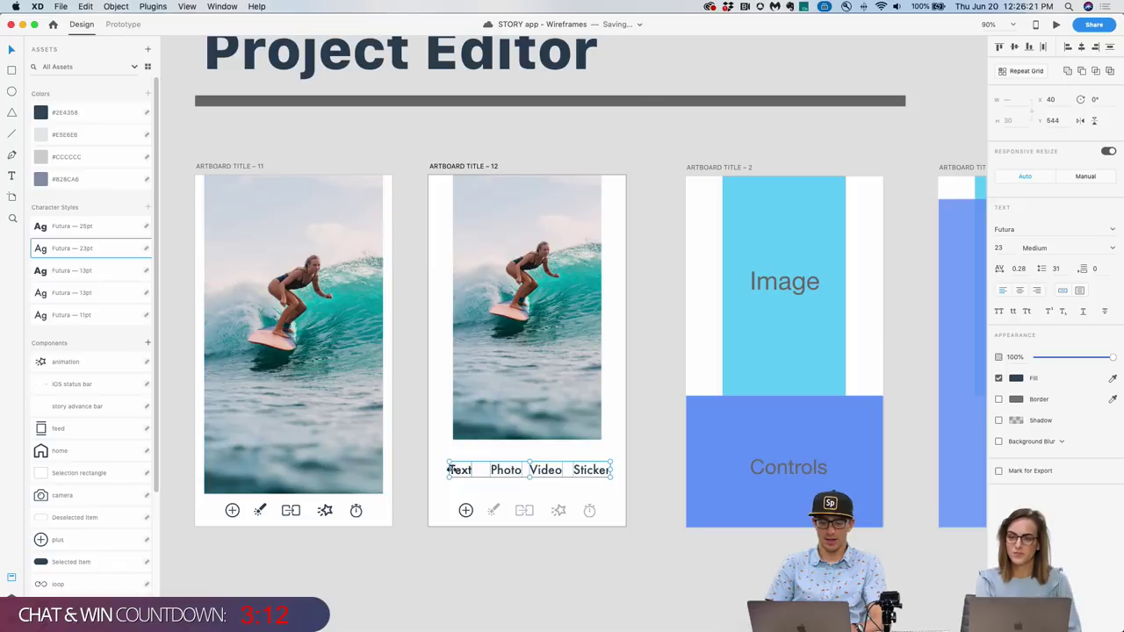
Delete the extra Text label and distribute the Text, Photo, Video and Sticker labels evenly across the row.
key("super+d")
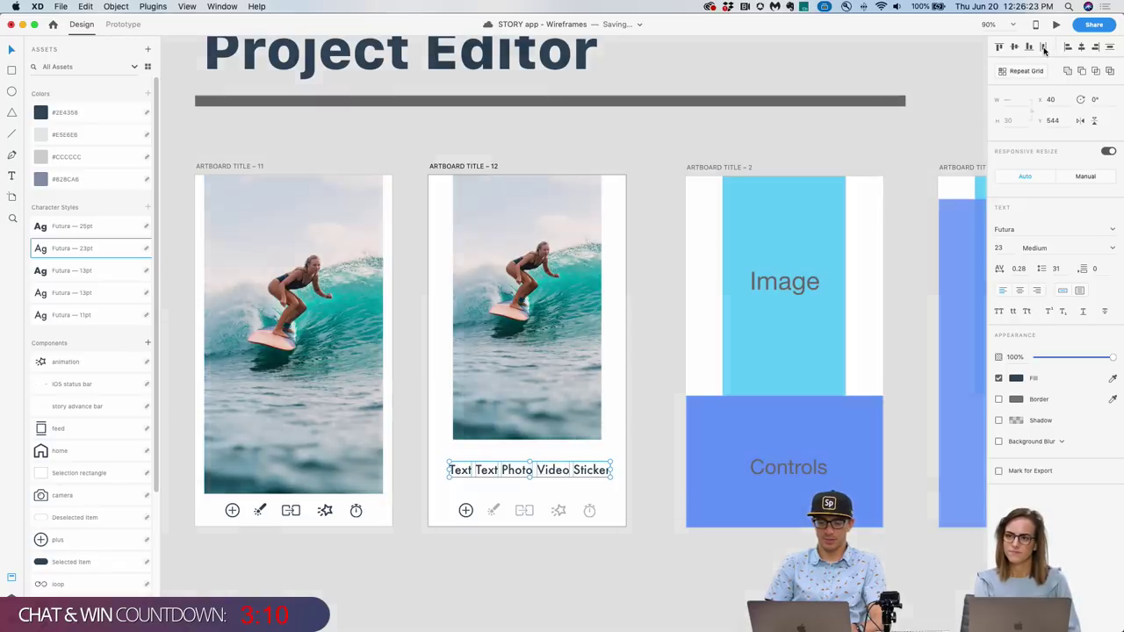
double_click(477, 470)
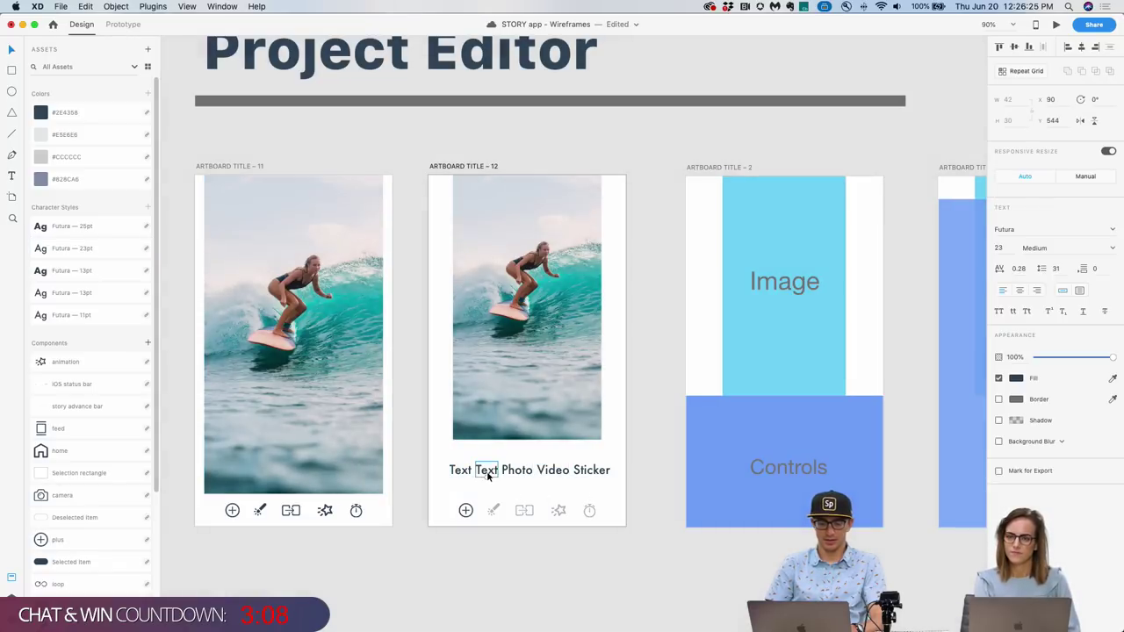
key("Delete")
left_click(454, 481)
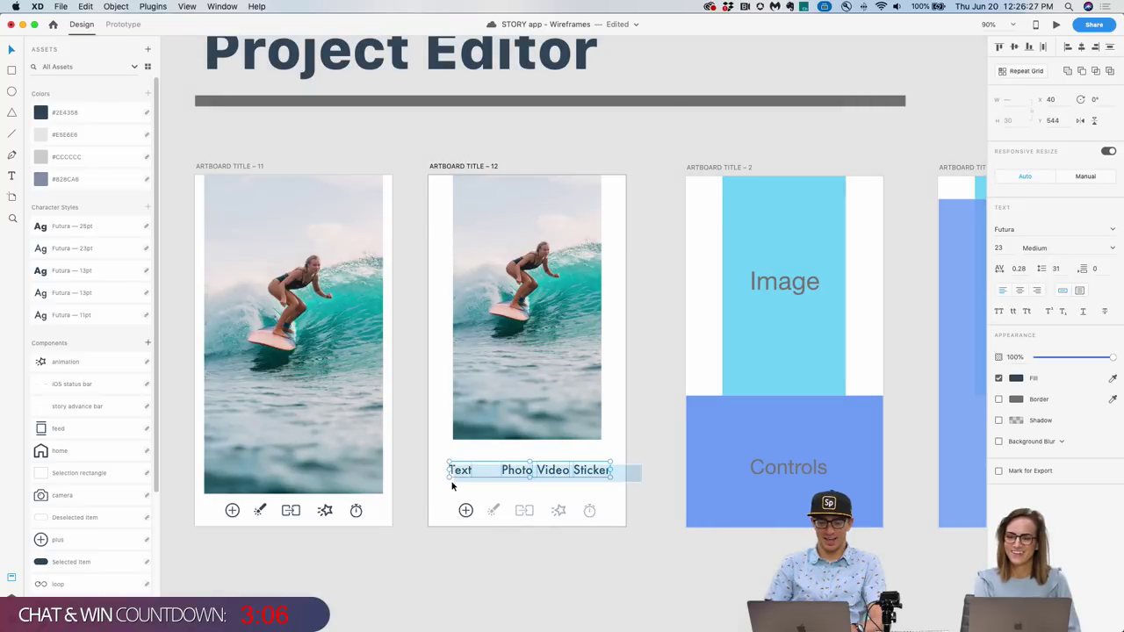
left_click(1043, 47)
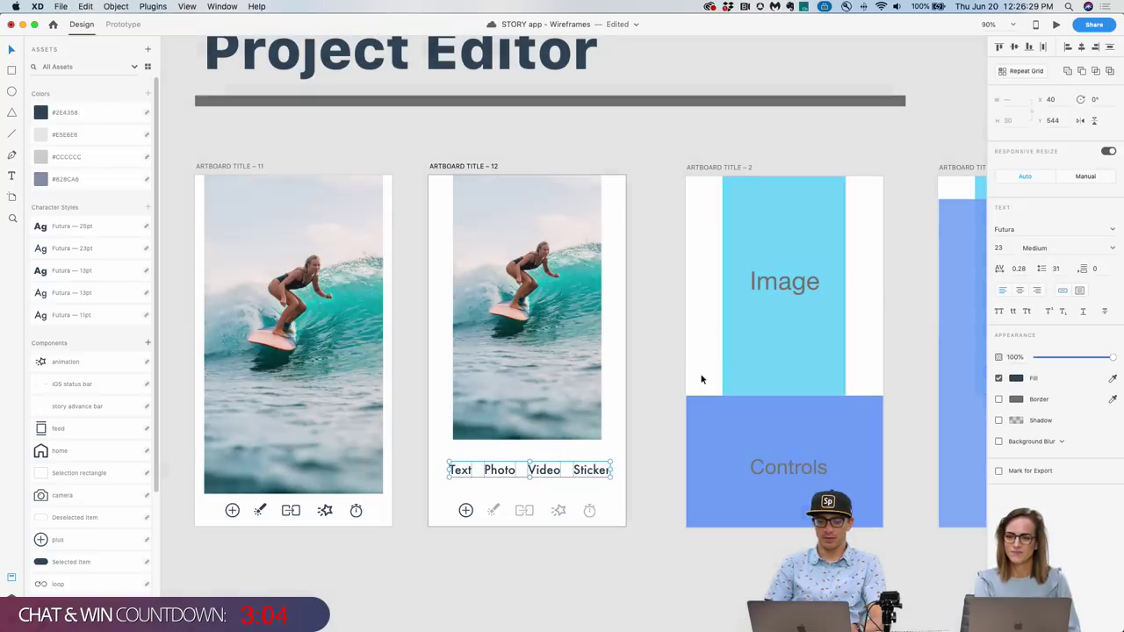
left_click(654, 435)
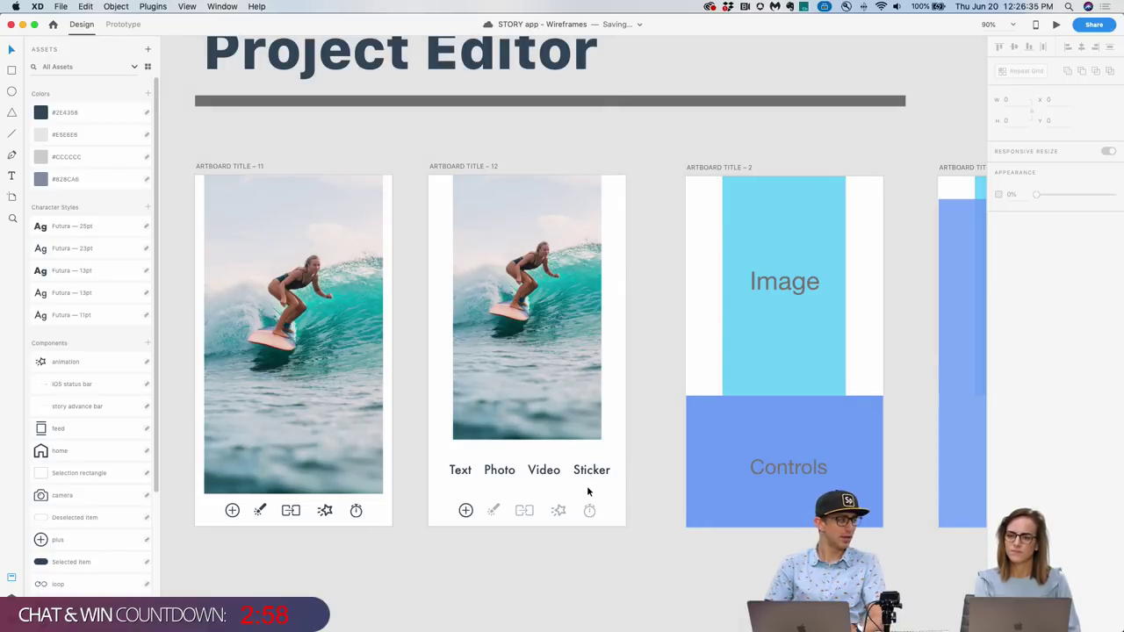
left_click_drag(624, 485, 435, 529)
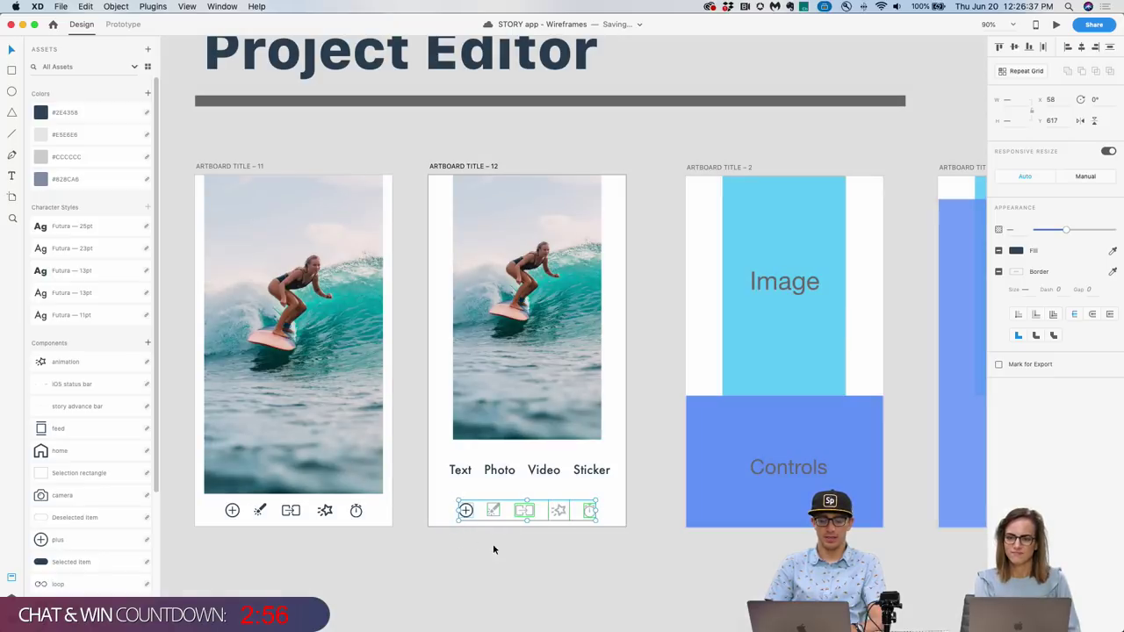
left_click(478, 552)
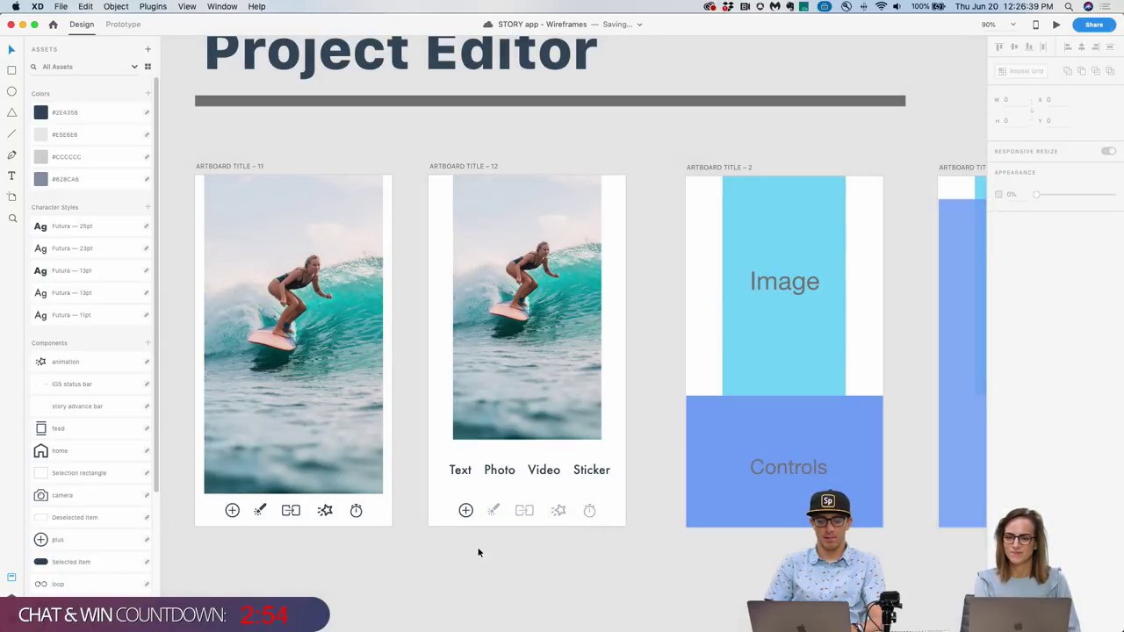
scroll(479, 548, "left", 10)
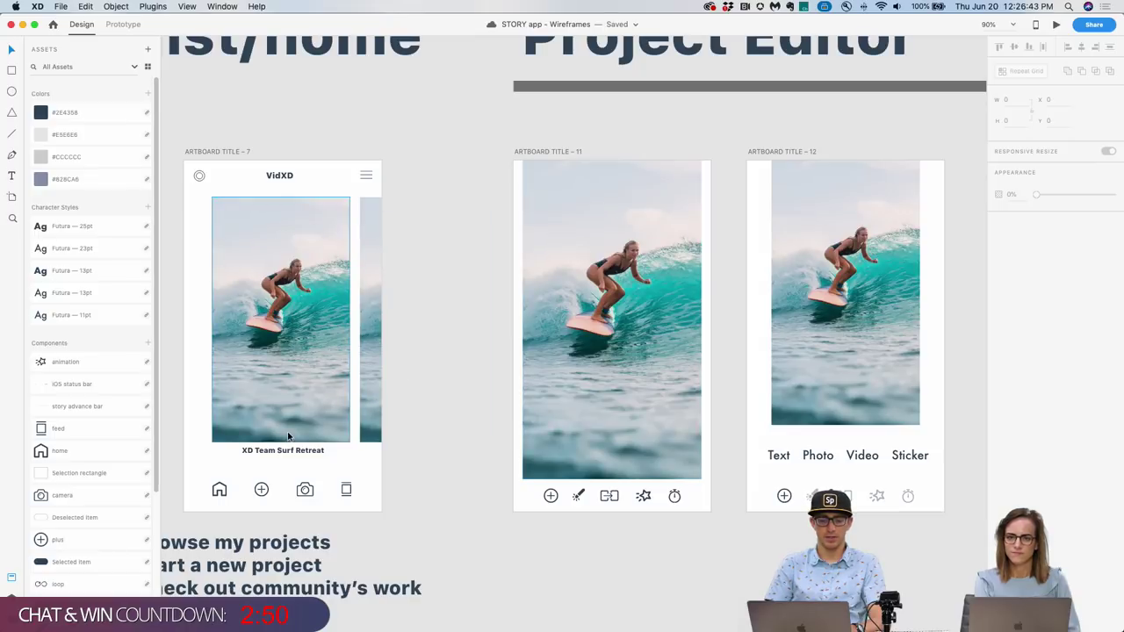
left_click(320, 391)
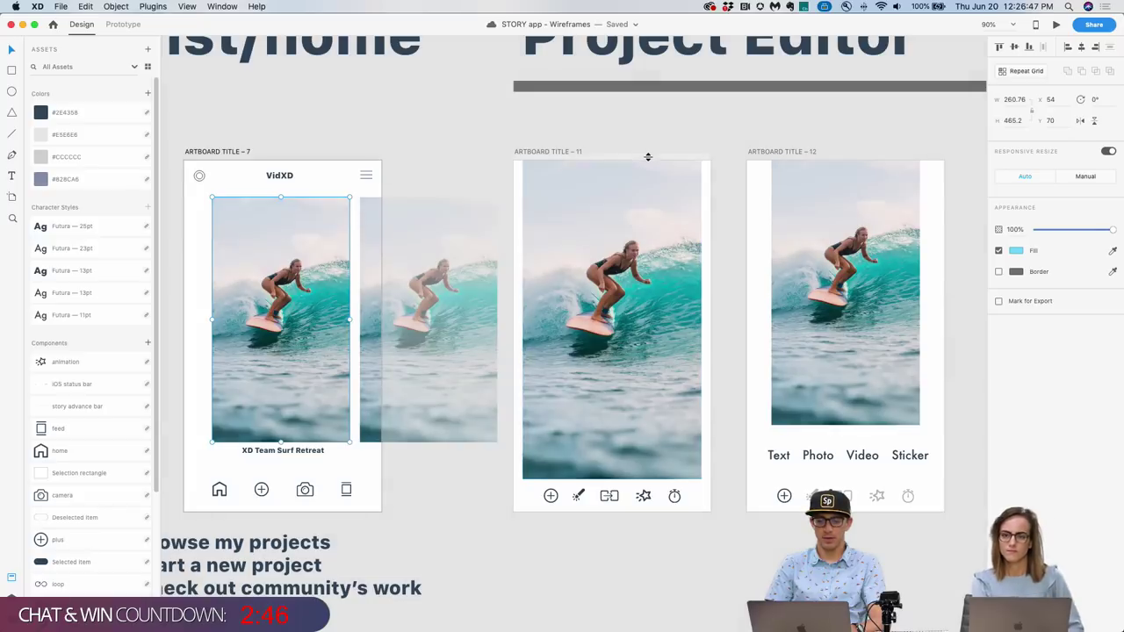
key("Escape")
left_click(627, 265)
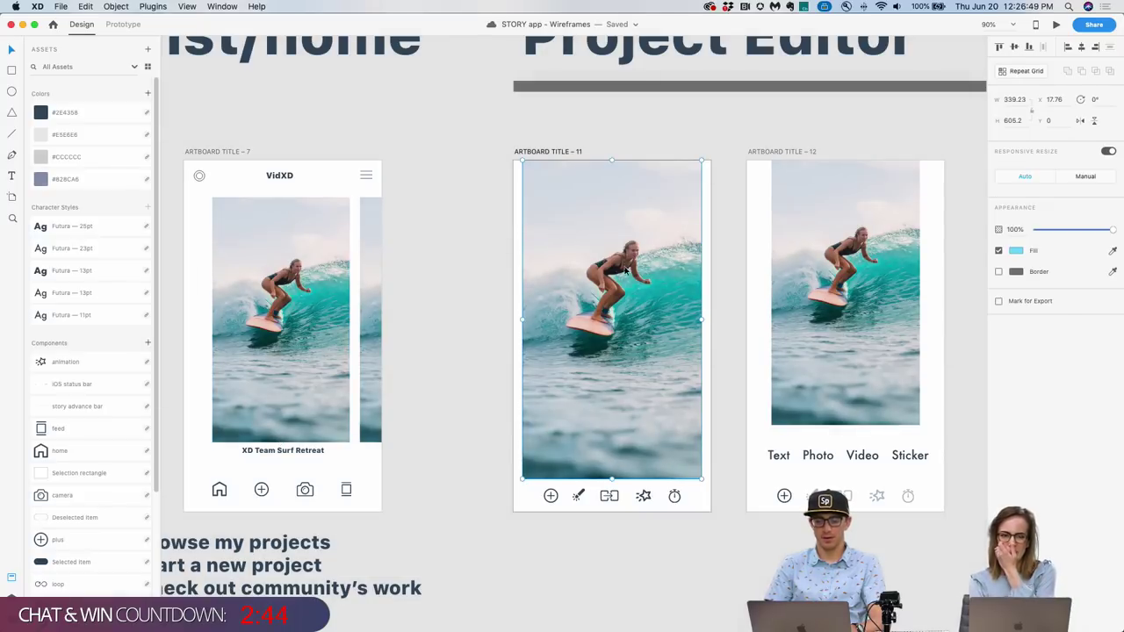
key("Escape")
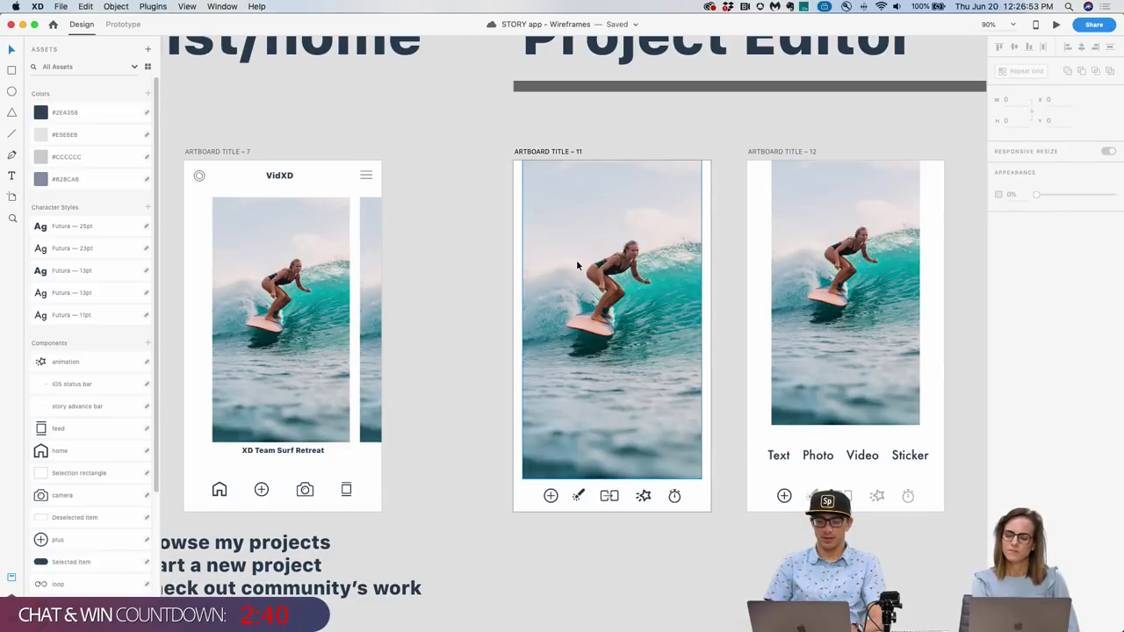
left_click(553, 153)
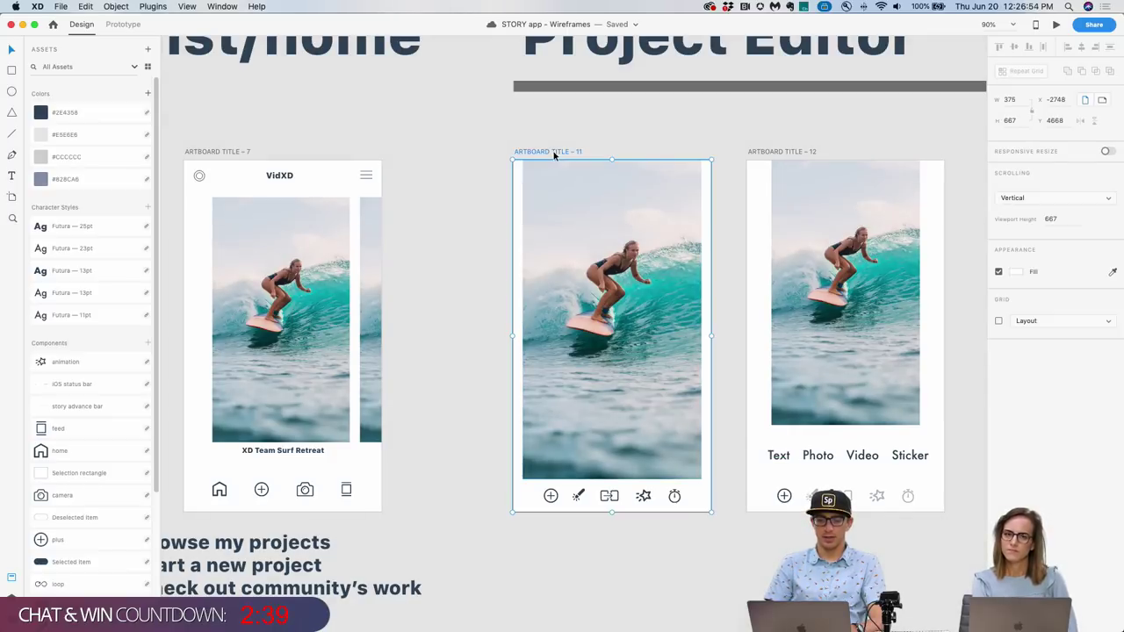
Prototype a Tap interaction from the plus icon on Artboard Title – 11 to Artboard Title – 12 using Auto-Animate with 0.3 s duration.
left_click(622, 313)
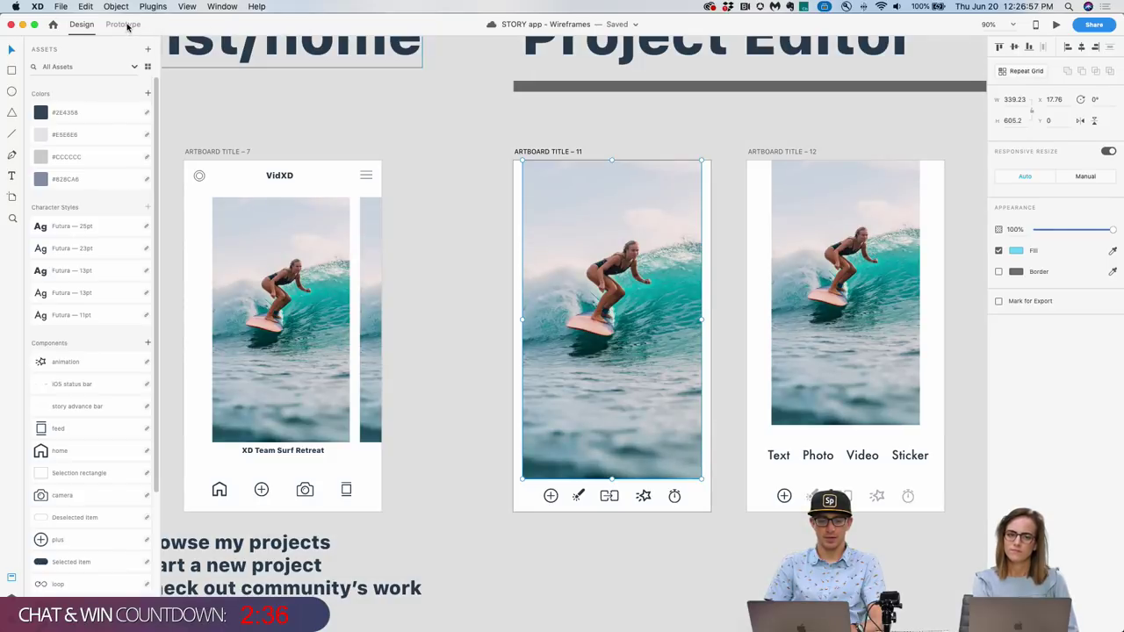
left_click(123, 24)
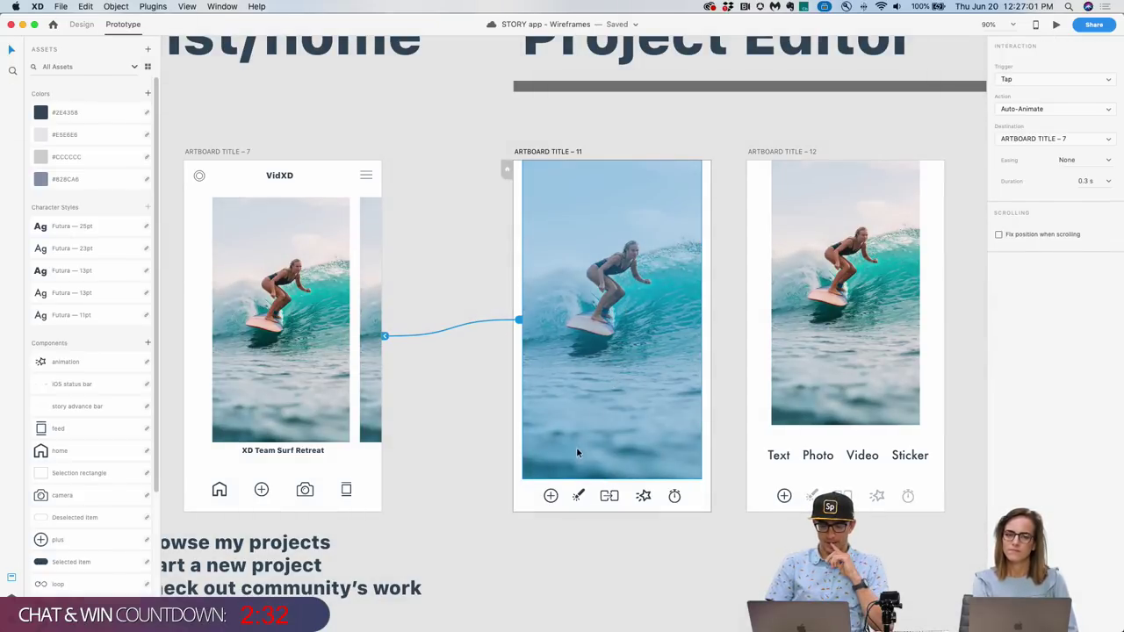
left_click(551, 497)
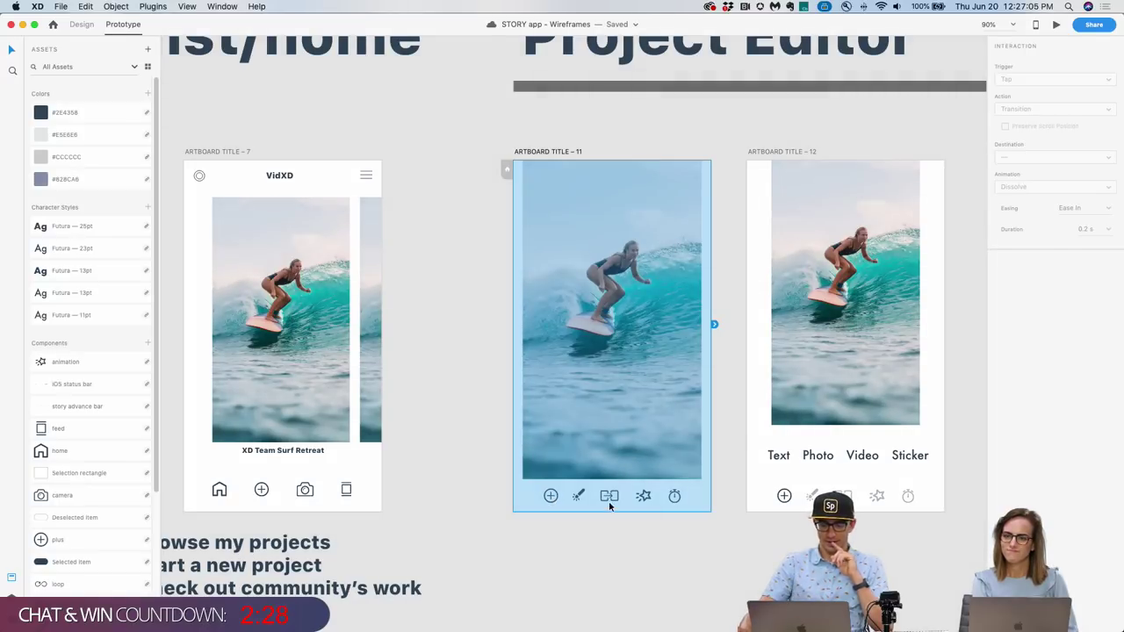
left_click(551, 497)
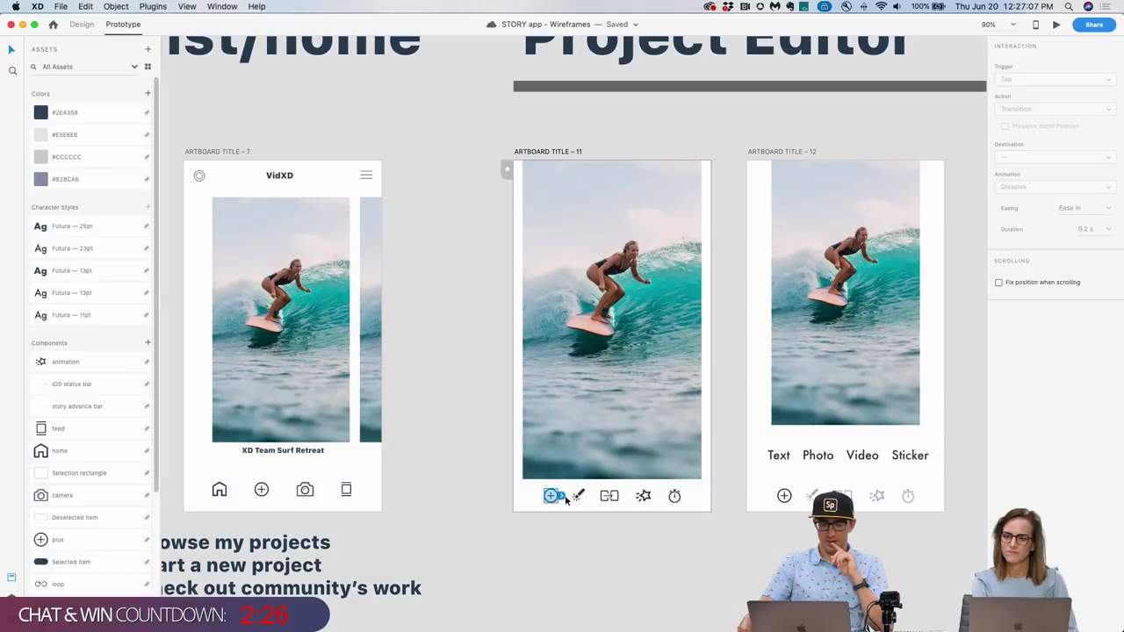
left_click_drag(563, 500, 780, 402)
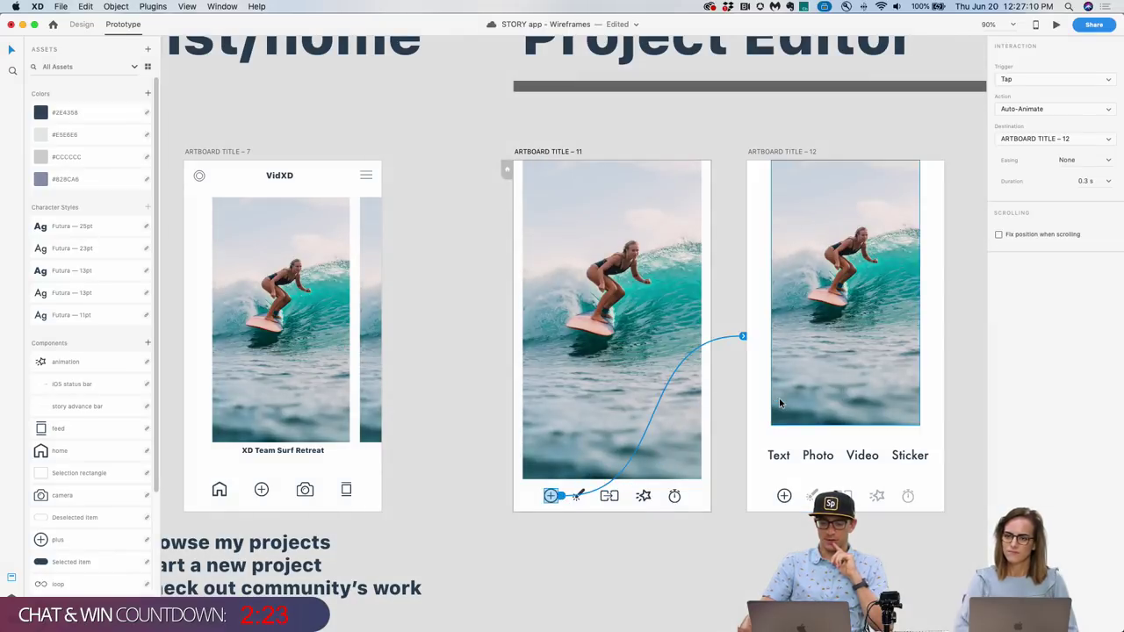
left_click(576, 142)
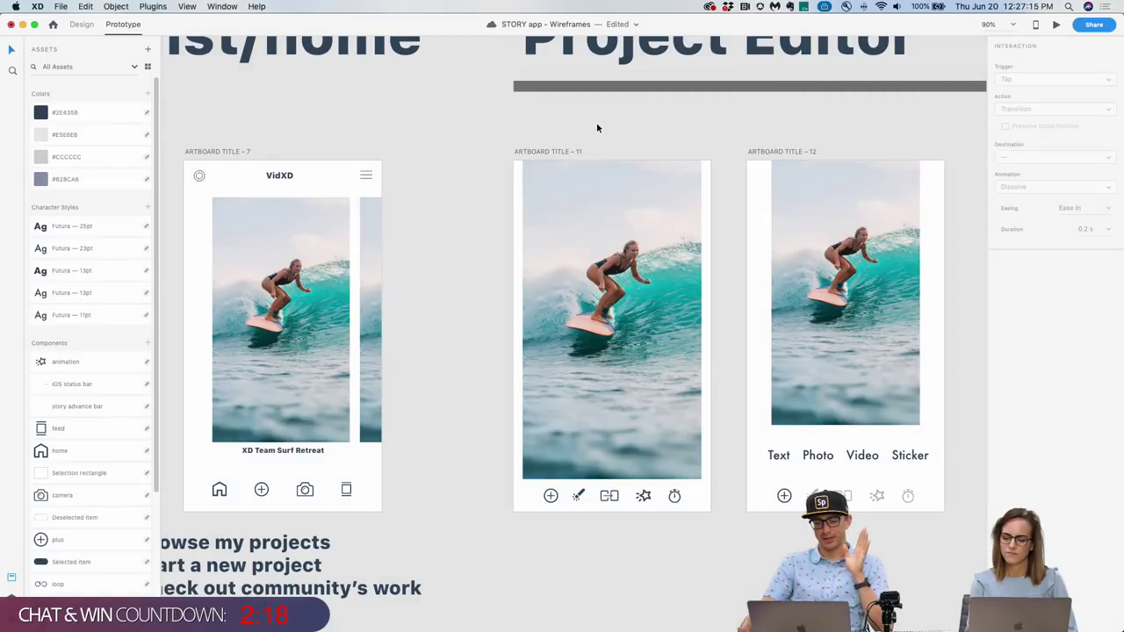
Preview the prototype starting from Artboard Title – 7, following the photo and plus icon transitions through to the Text, Photo, Video and Sticker options, and close the preview.
left_click_drag(726, 127, 878, 549)
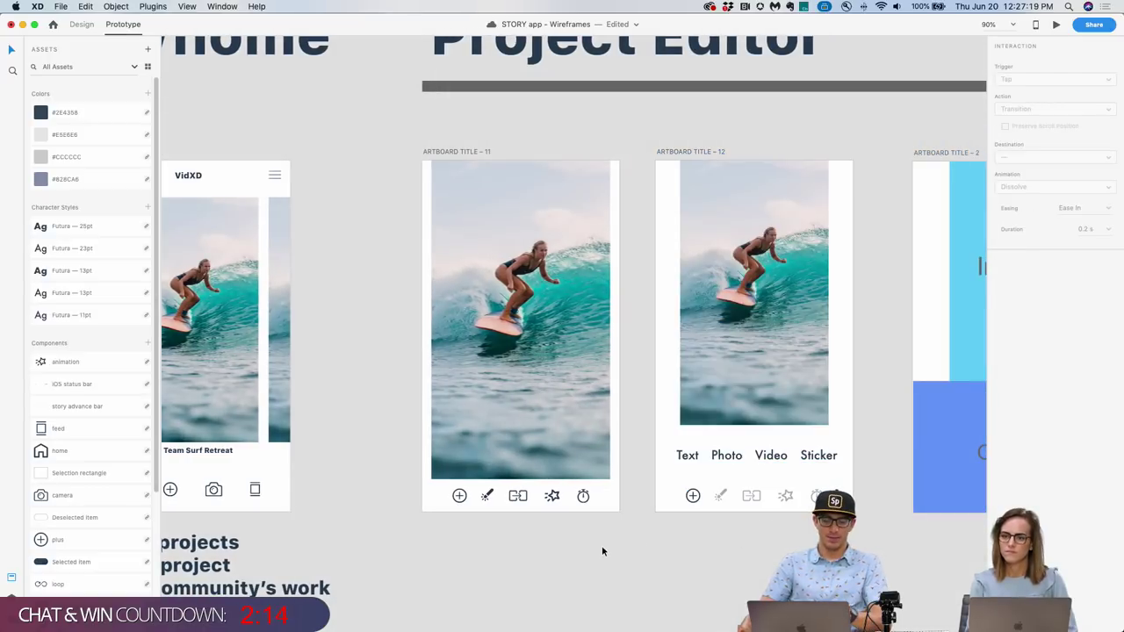
scroll(602, 545, "left", 2)
scroll(602, 546, "left", 4)
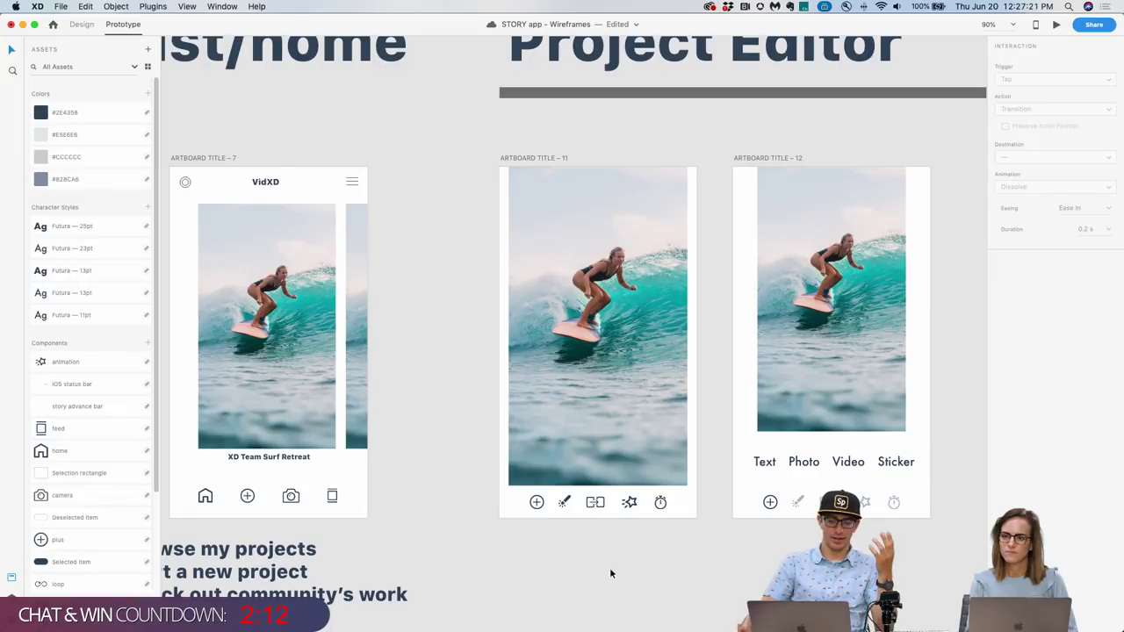
left_click(542, 158)
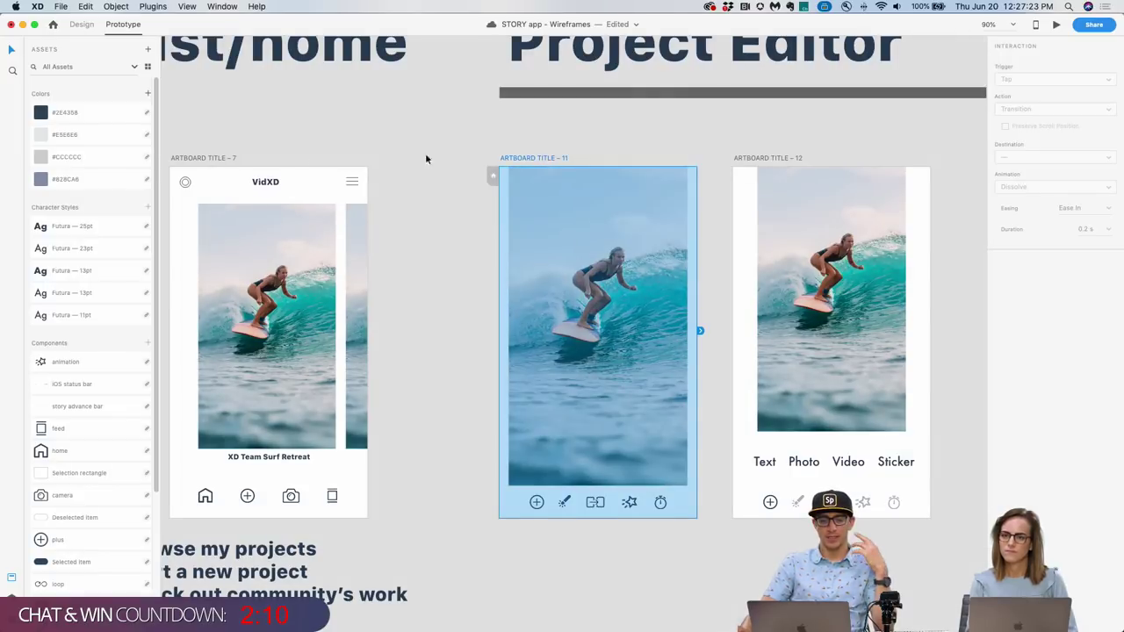
left_click(181, 157)
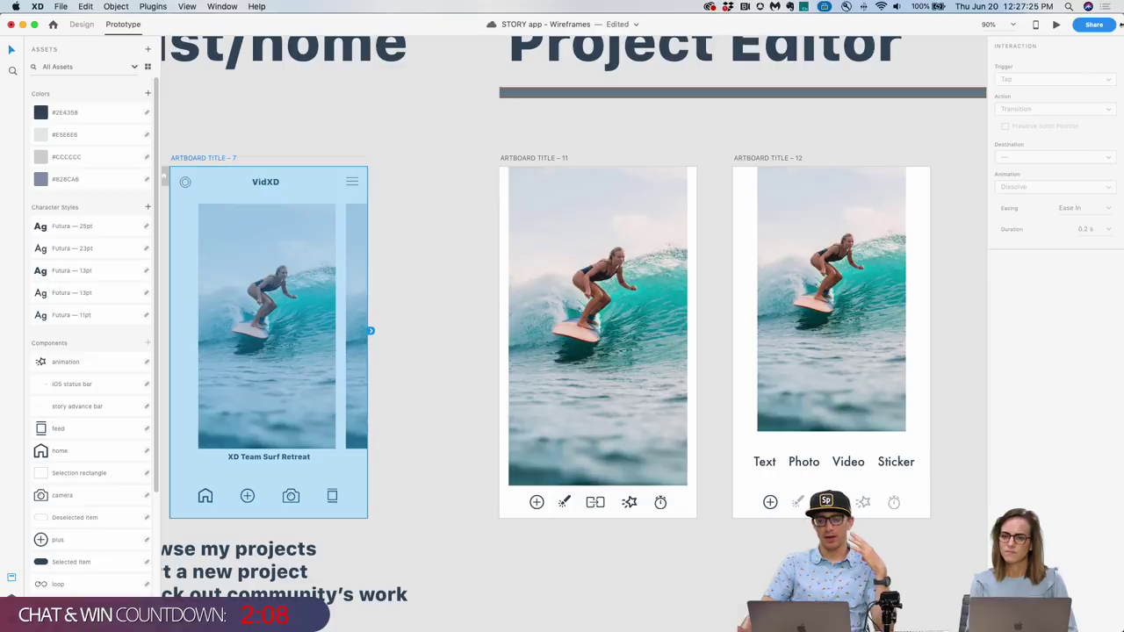
left_click(1057, 25)
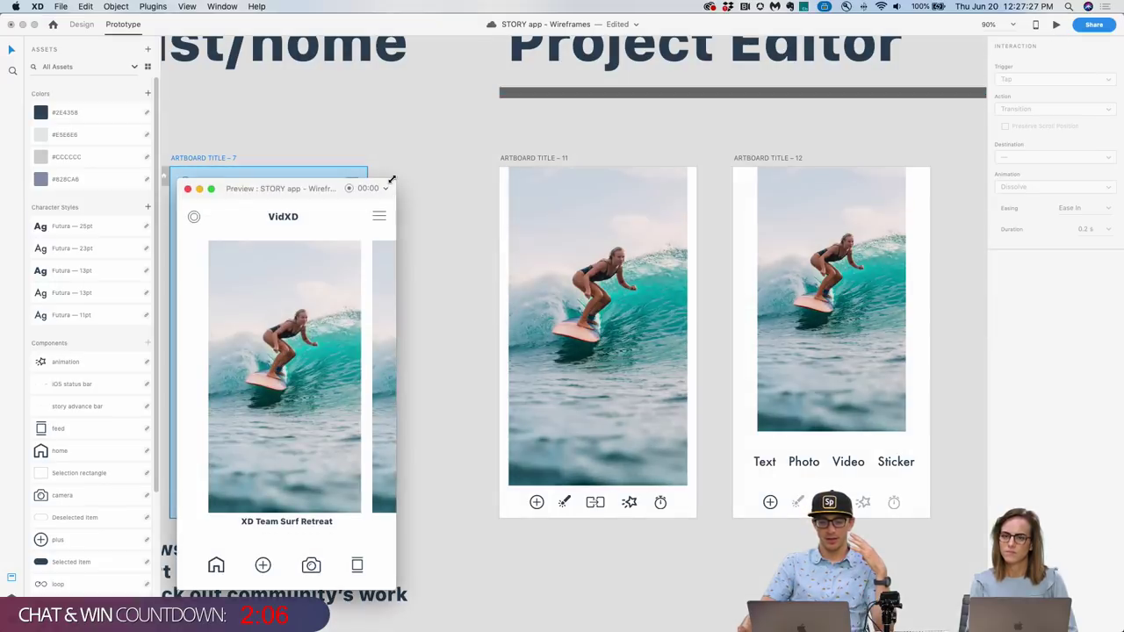
left_click_drag(395, 176, 600, 77)
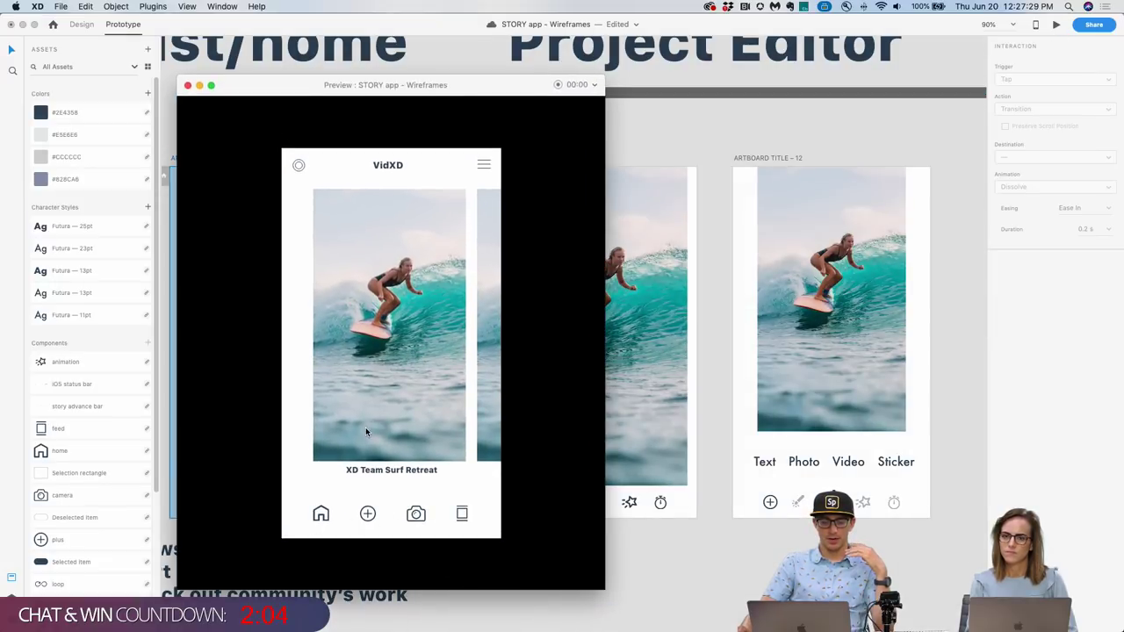
left_click(367, 431)
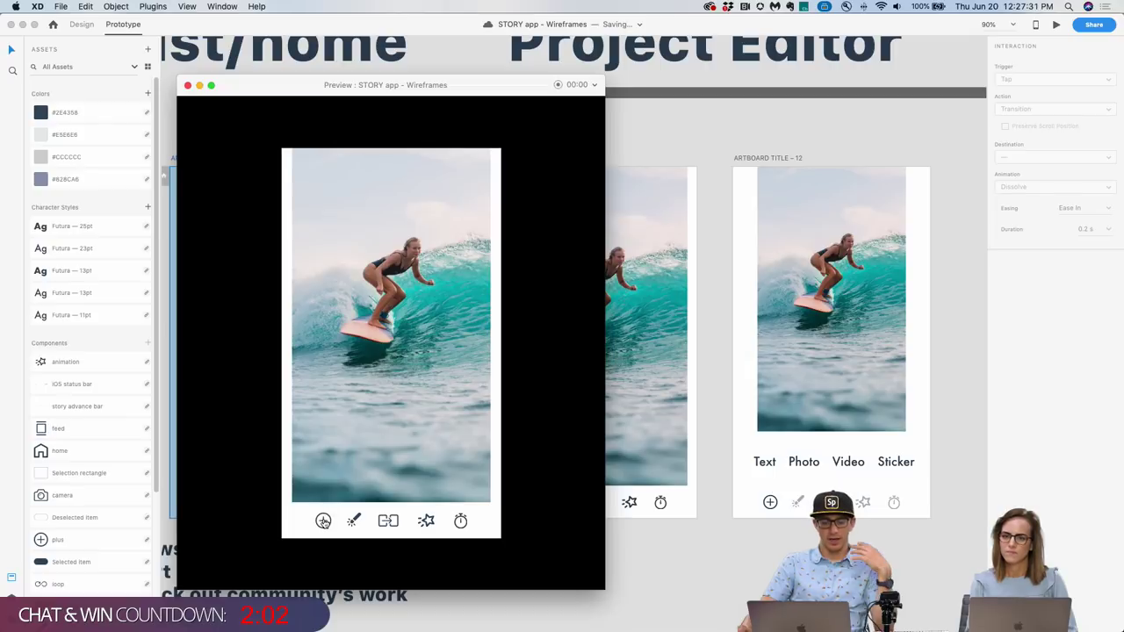
left_click(323, 521)
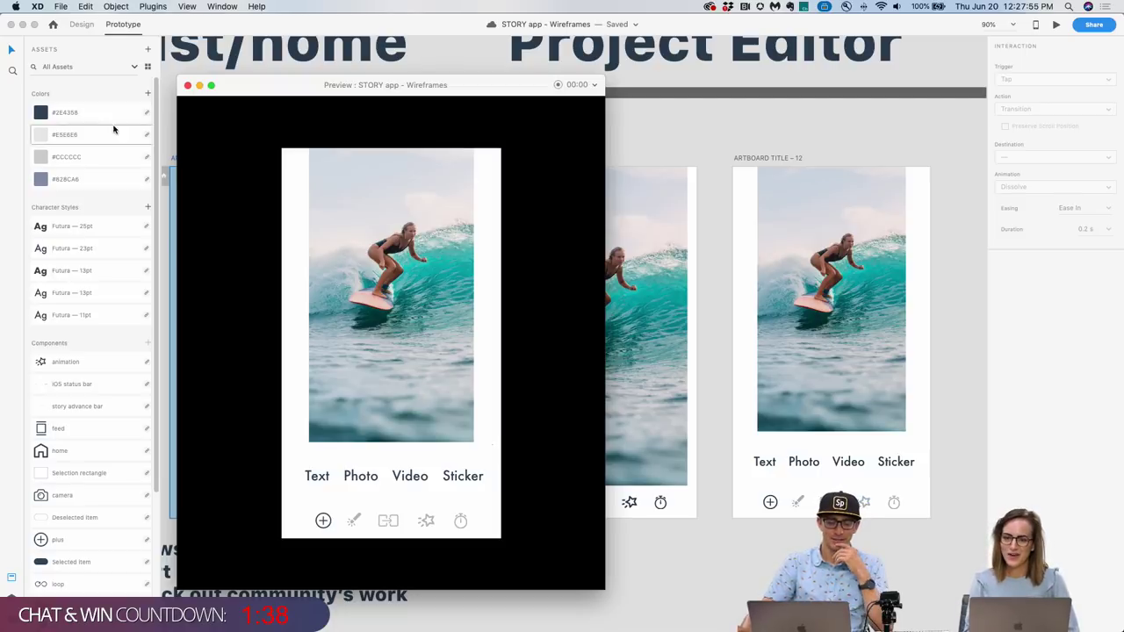
left_click(187, 85)
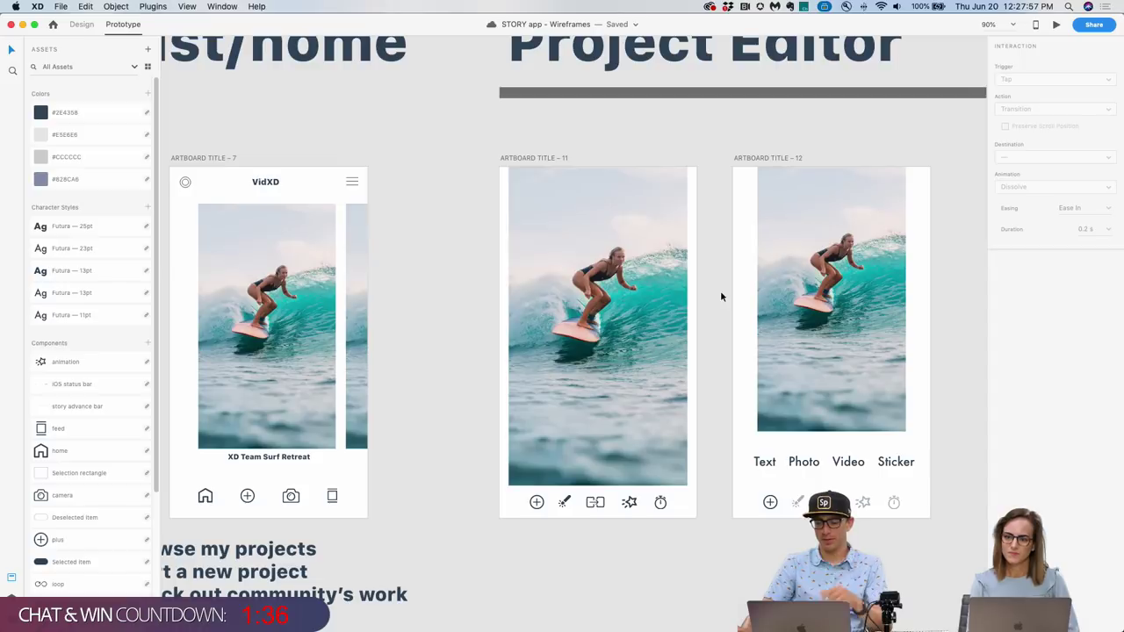
Try shrinking the surfer photo on Artboard Title – 12 to about 259 × 463, leaving space above it.
left_click_drag(720, 308, 559, 312)
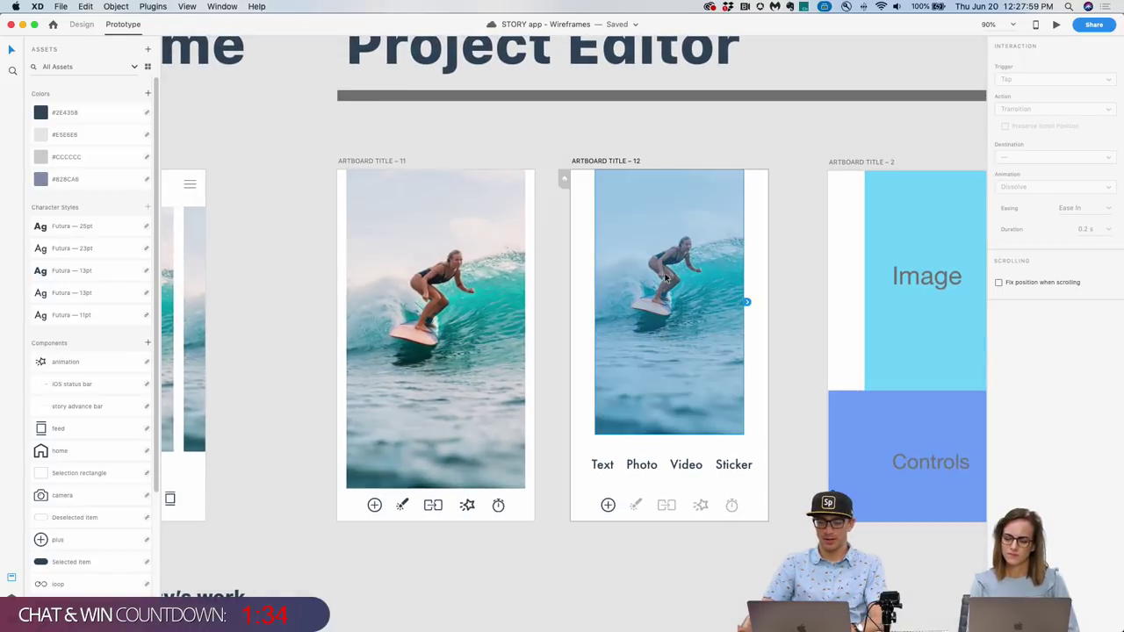
key("super+1")
left_click(614, 176)
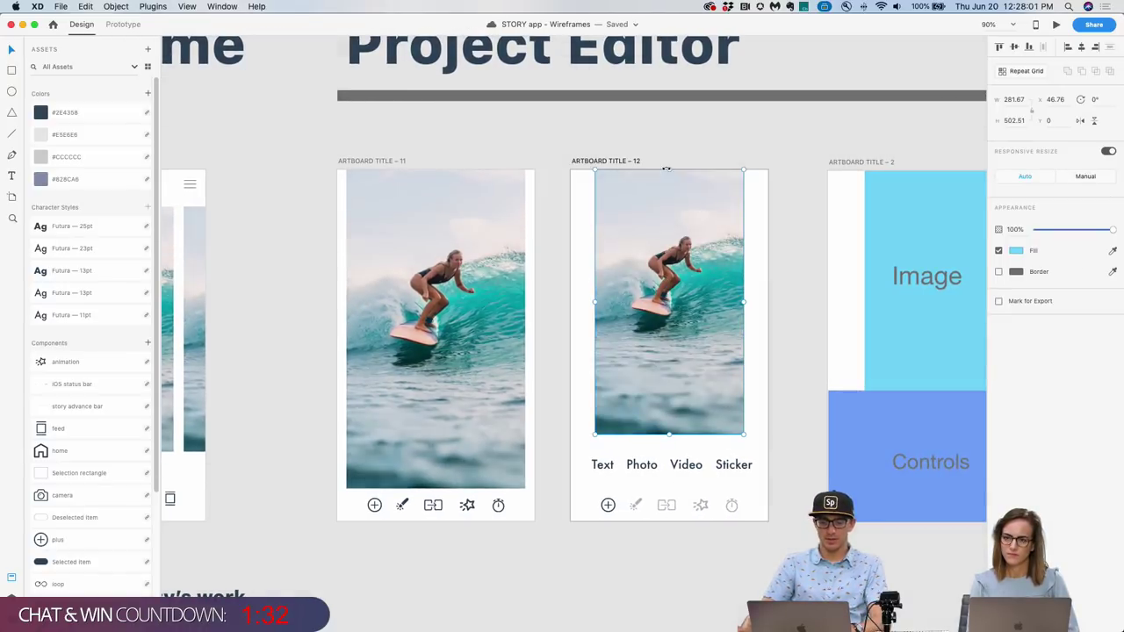
left_click_drag(670, 168, 671, 185)
key("super+z")
left_click_drag(742, 171, 737, 189)
Try adding a "Back" text label above the photo on Artboard Title – 12 at X 18, Y 10.
key("t")
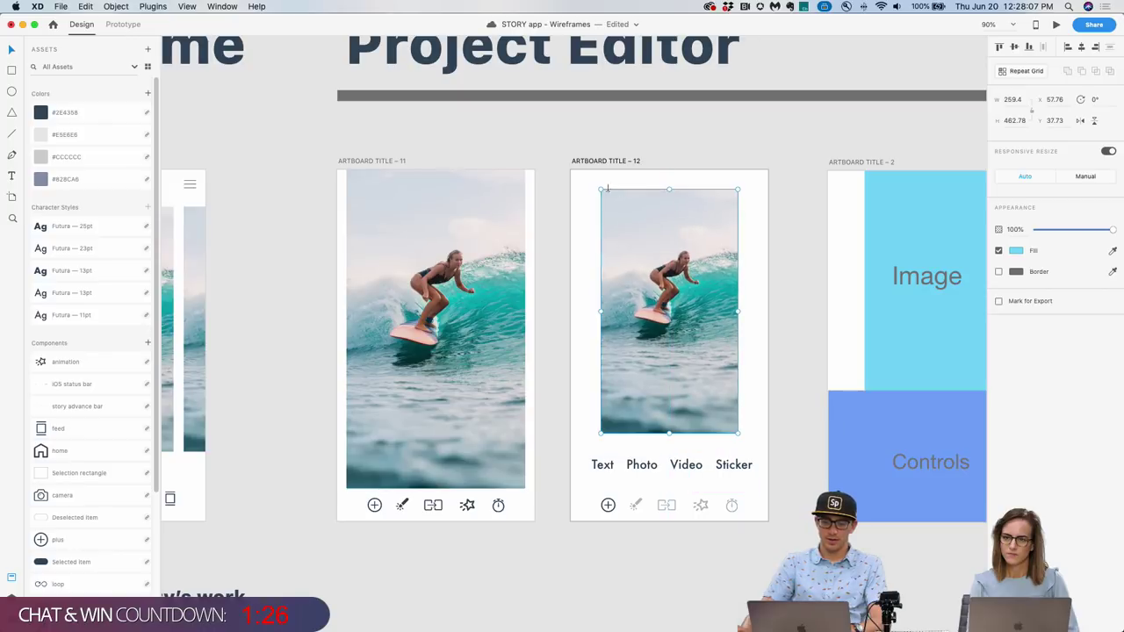
left_click(598, 179)
type("Back")
key("Escape")
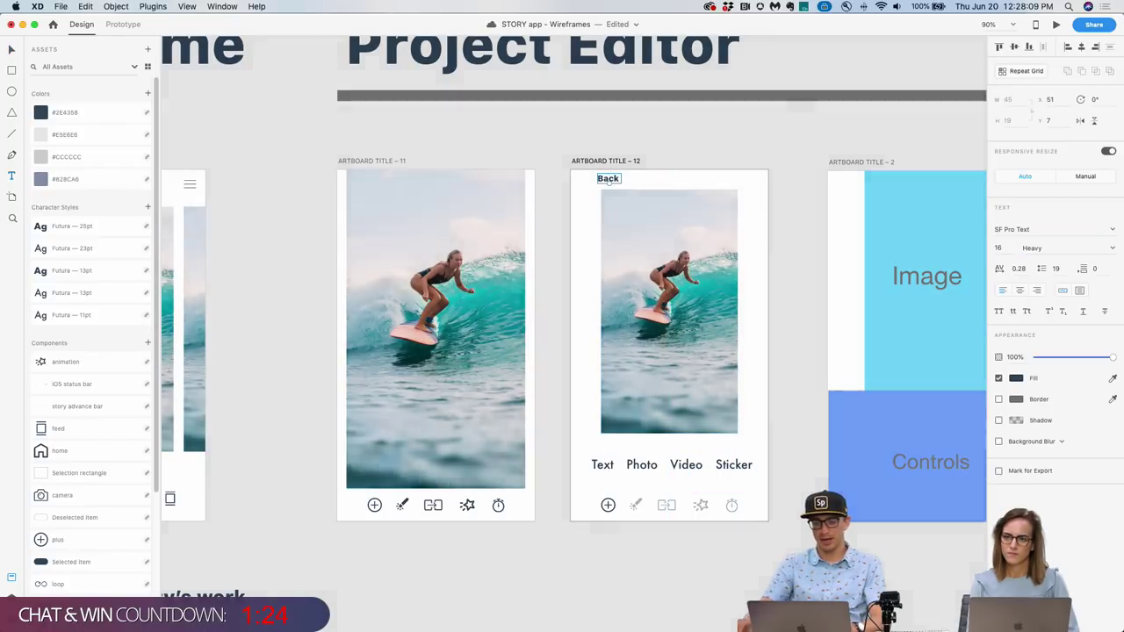
left_click_drag(618, 178, 600, 180)
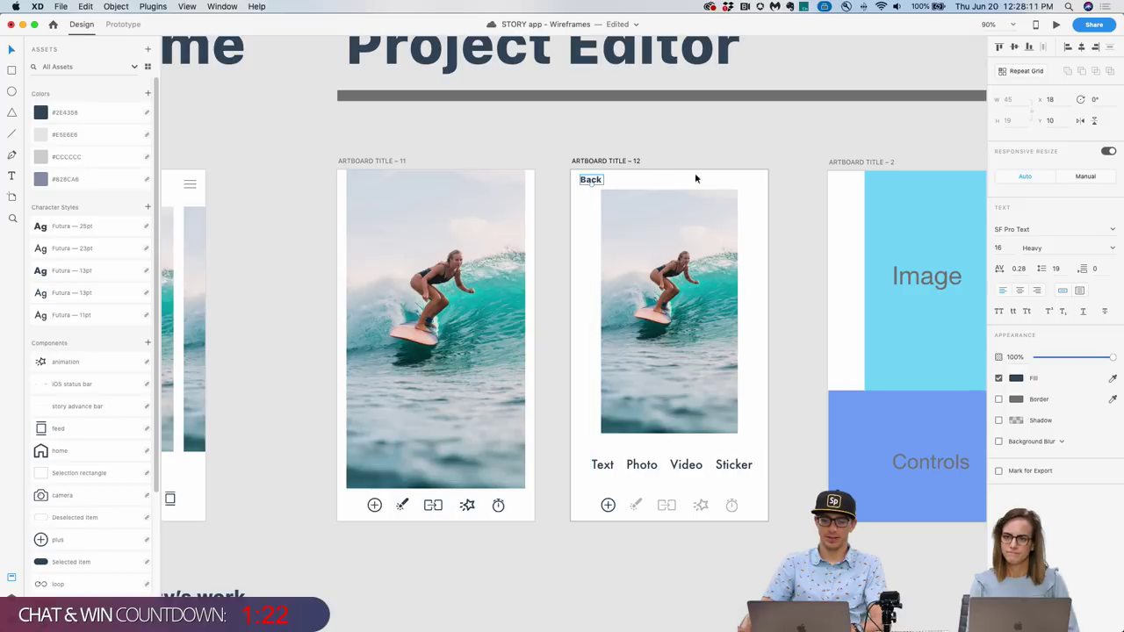
Try a rectangle over the header area of Artboard Title – 12, and undo it along with the Back label and photo resize.
key("r")
left_click_drag(774, 160, 601, 189)
key("super+z")
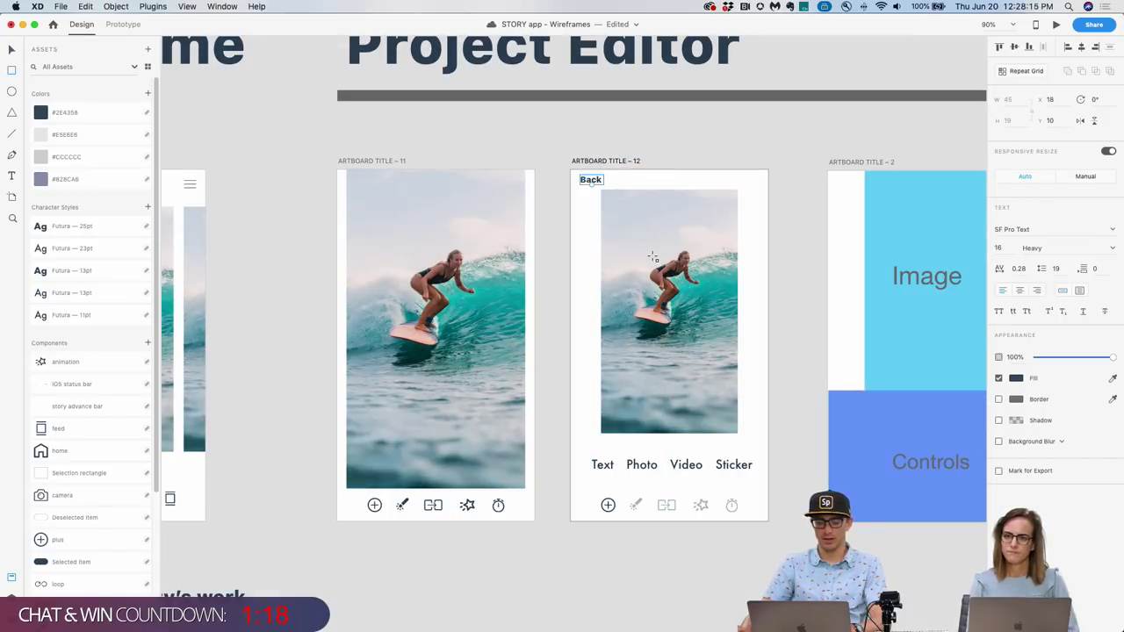
key("super+z")
key("super+z")
key("super+z")
key("super+z")
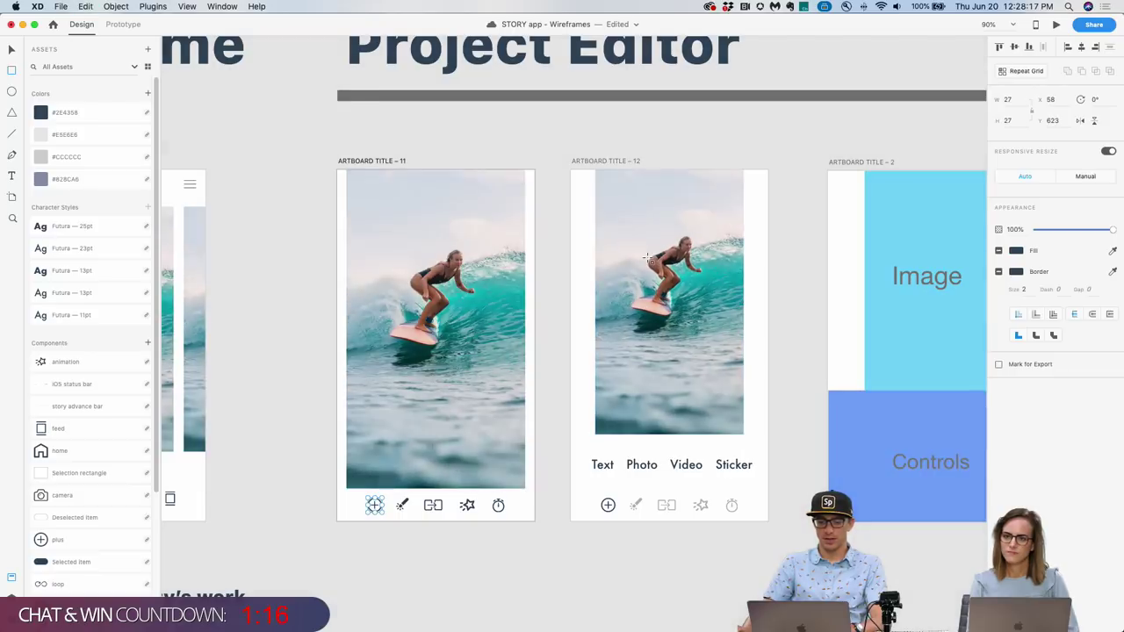
Save the document and place the down arrow component on the photo's lower right corner on Artboard Title – 12, at X 276, Y 484.
key("super+s")
scroll(91, 396, "down", 5)
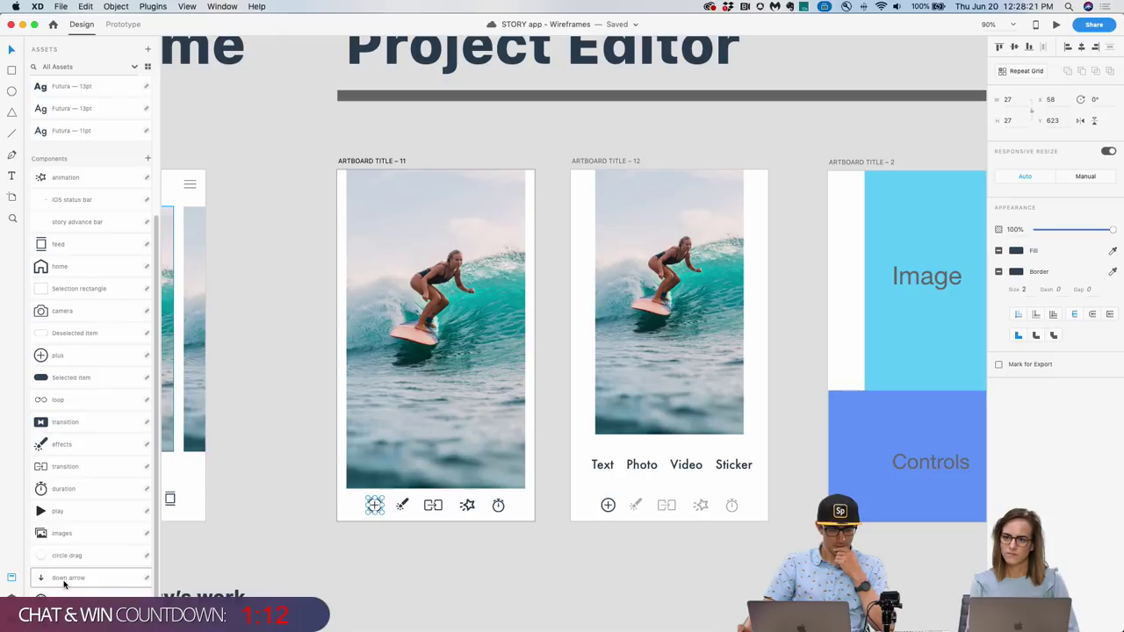
left_click_drag(636, 599, 725, 431)
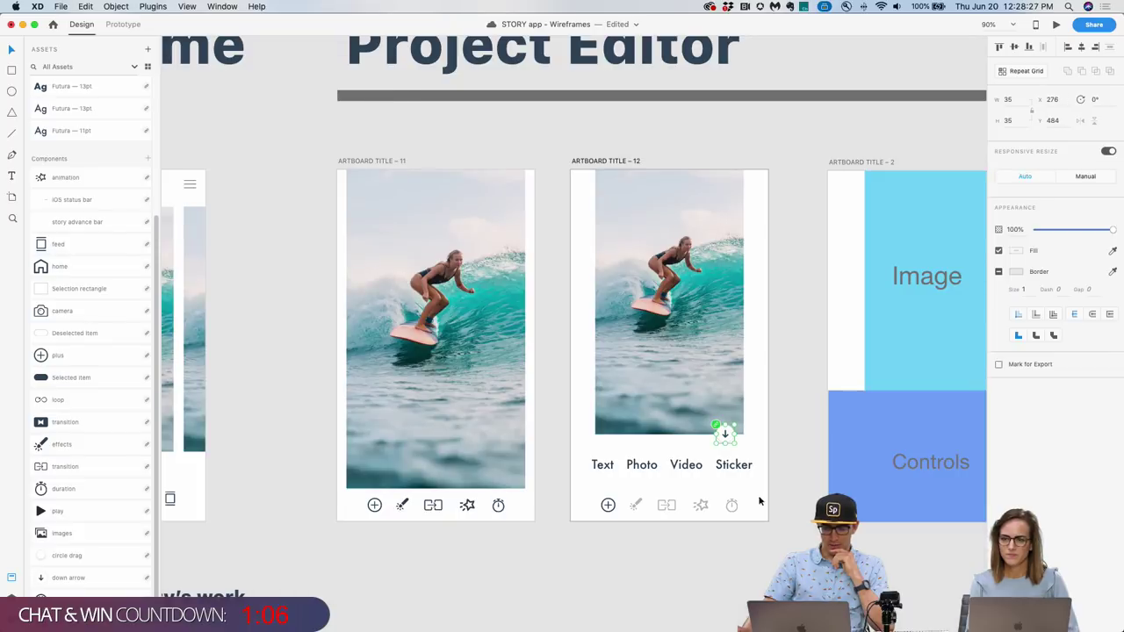
left_click(788, 493)
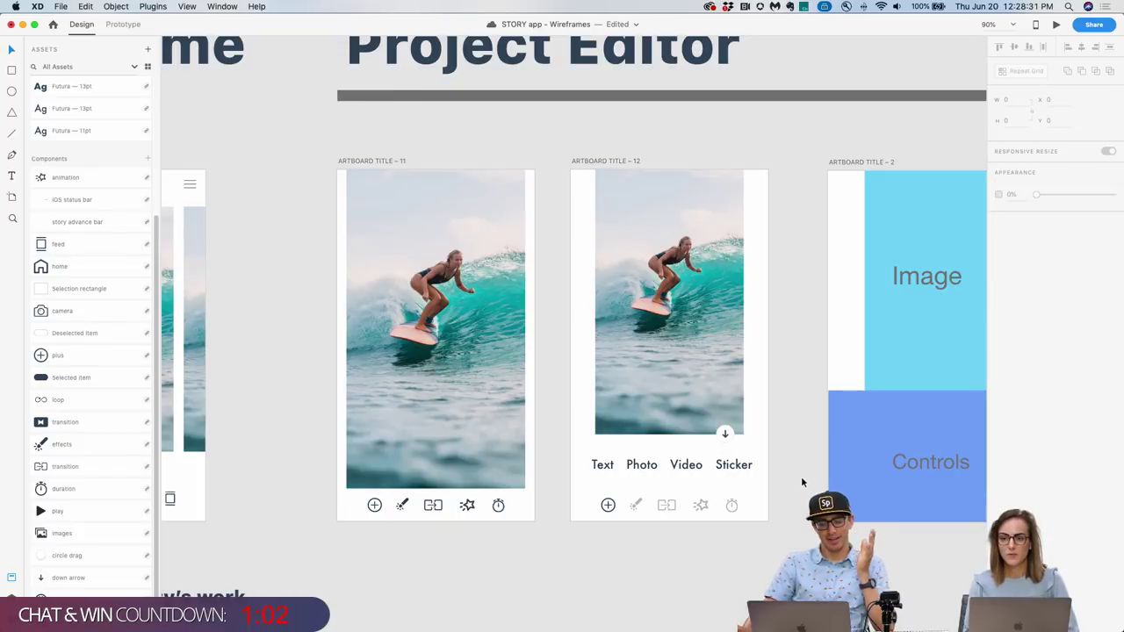
Prototype a Tap interaction from the down arrow on Artboard Title – 12 to Artboard Title – 11 using Auto-Animate with 0.3 s duration.
left_click(725, 432)
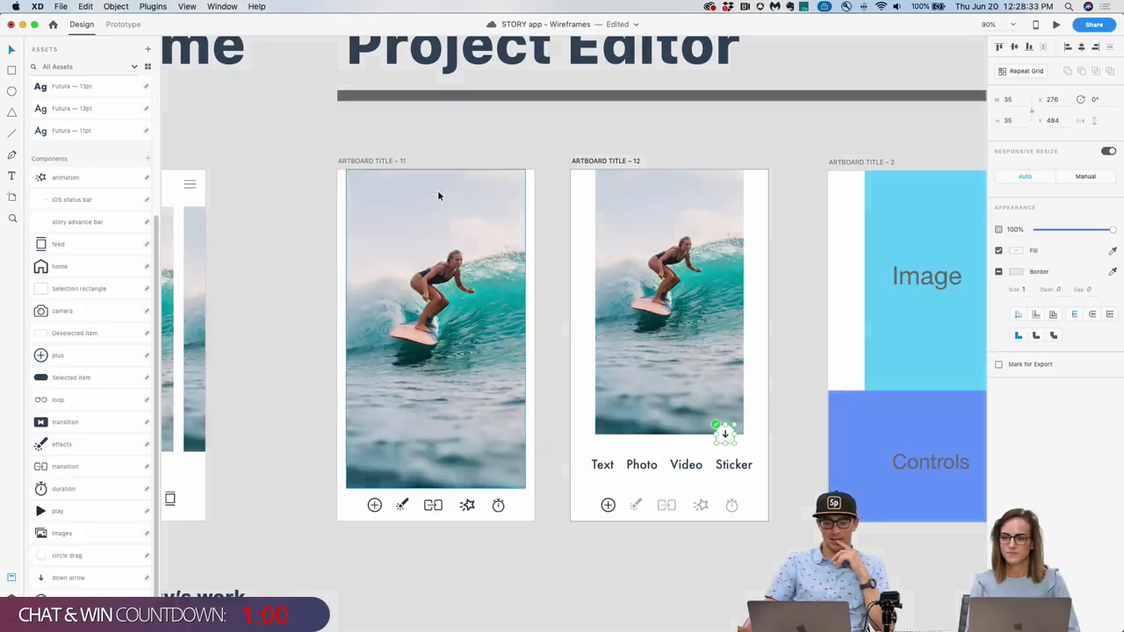
left_click(123, 25)
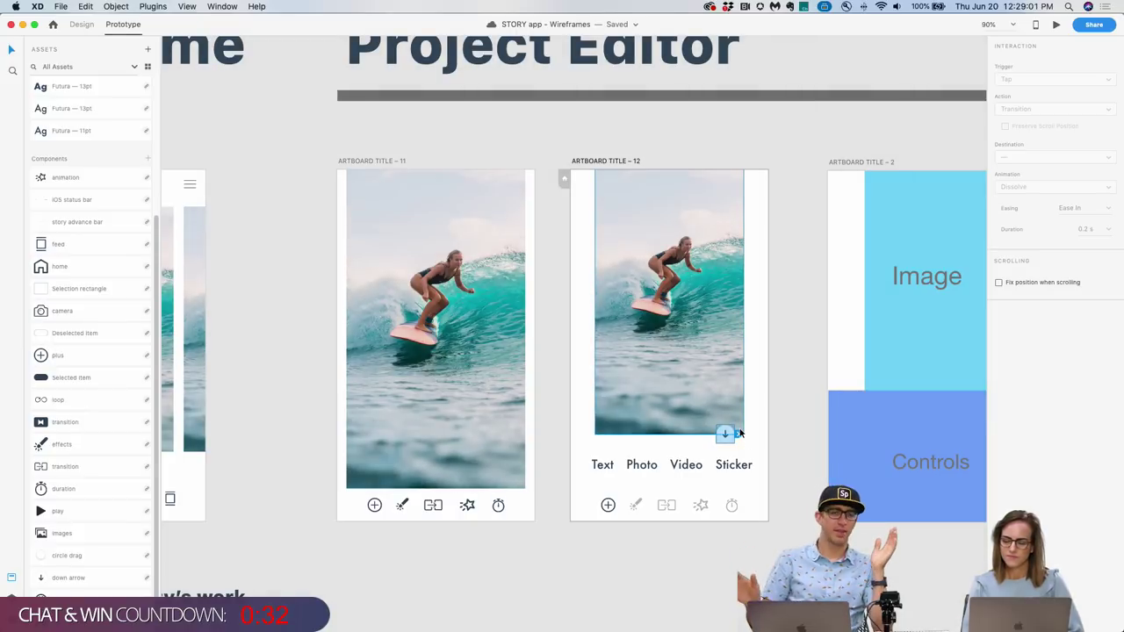
left_click_drag(739, 433, 409, 450)
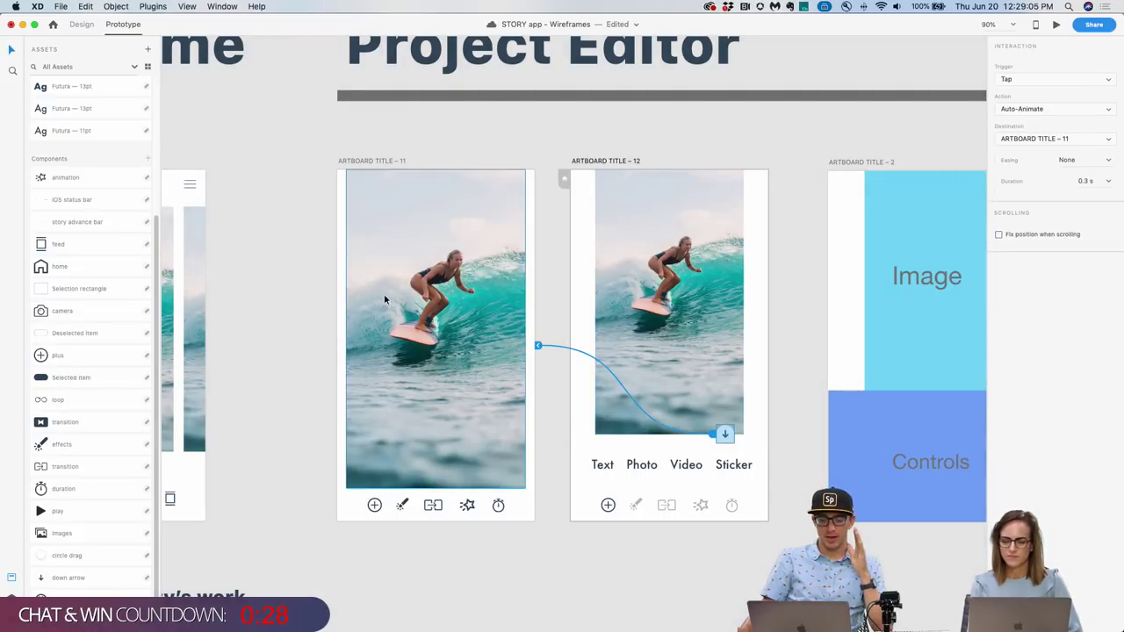
Preview the flow from Artboard Title – 7, testing the photo, plus icon and down arrow return transition, and close the preview.
left_click(177, 173)
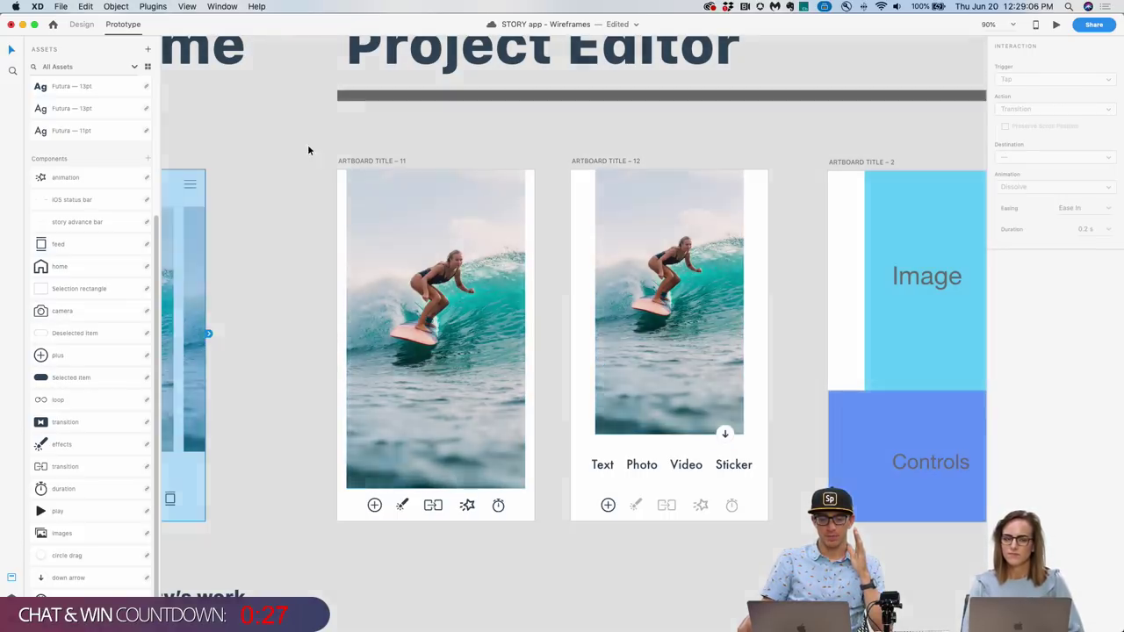
left_click(1056, 24)
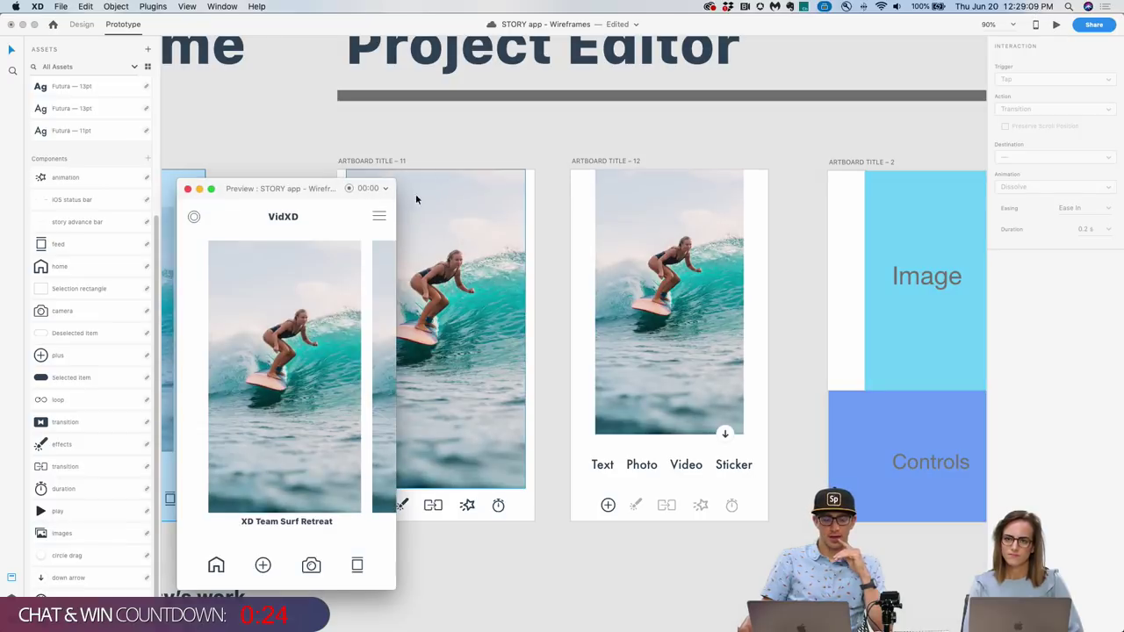
left_click_drag(395, 181, 486, 143)
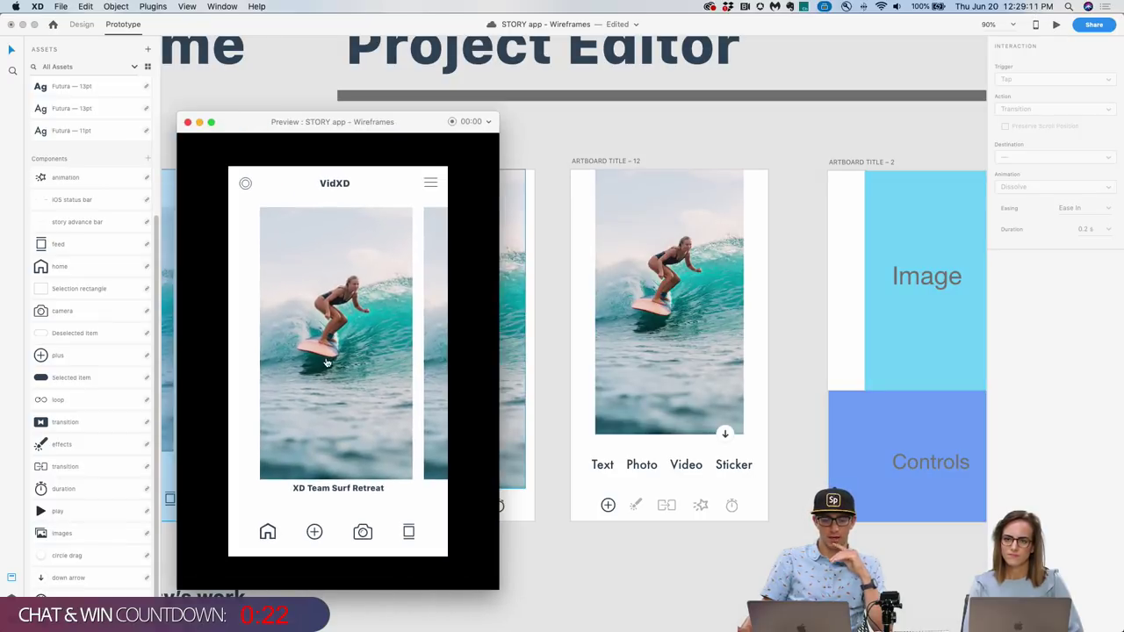
left_click(331, 386)
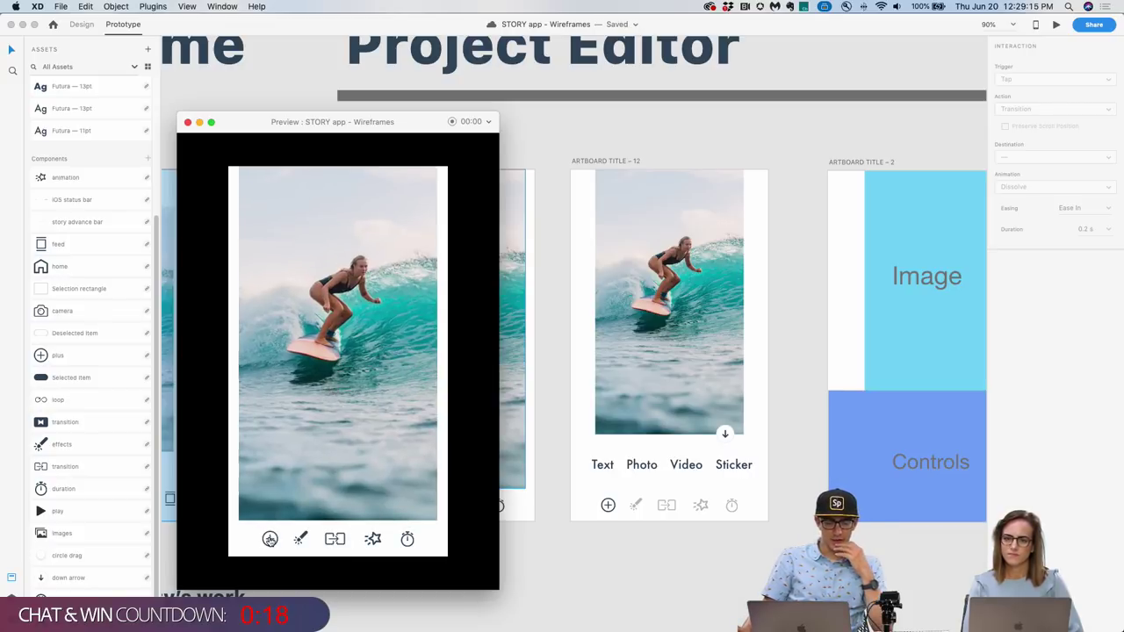
left_click(269, 539)
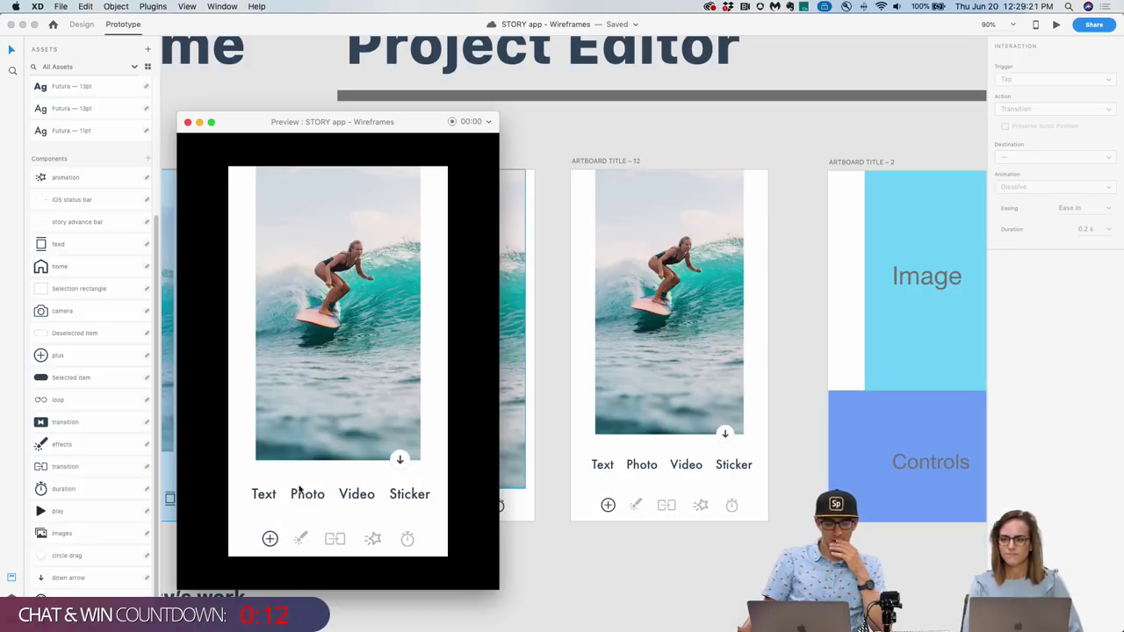
left_click(399, 461)
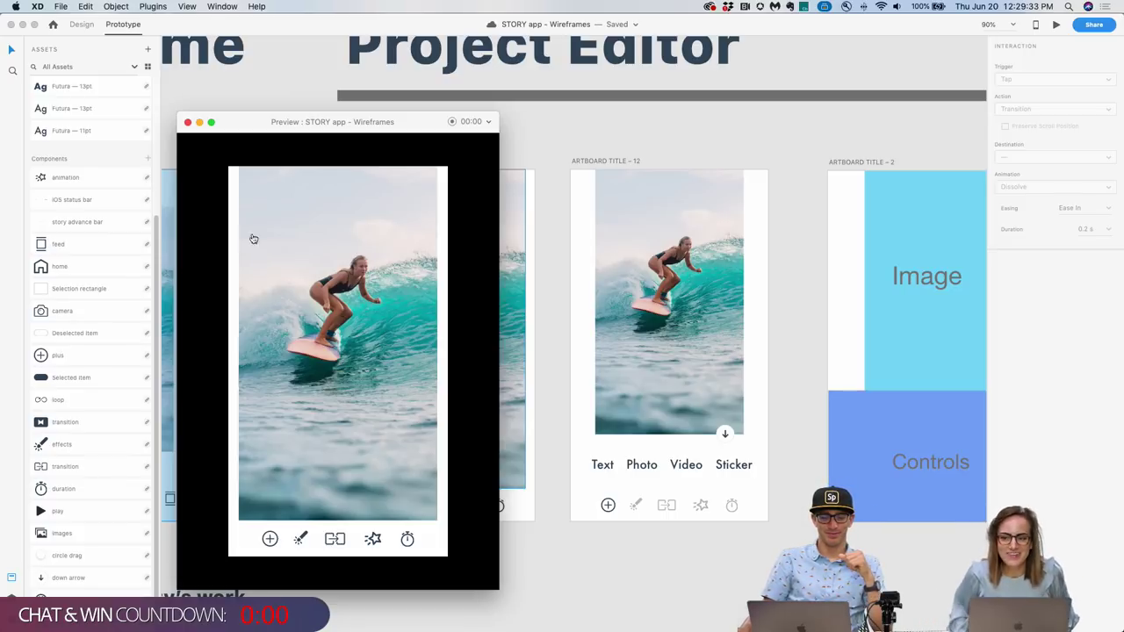
left_click(187, 122)
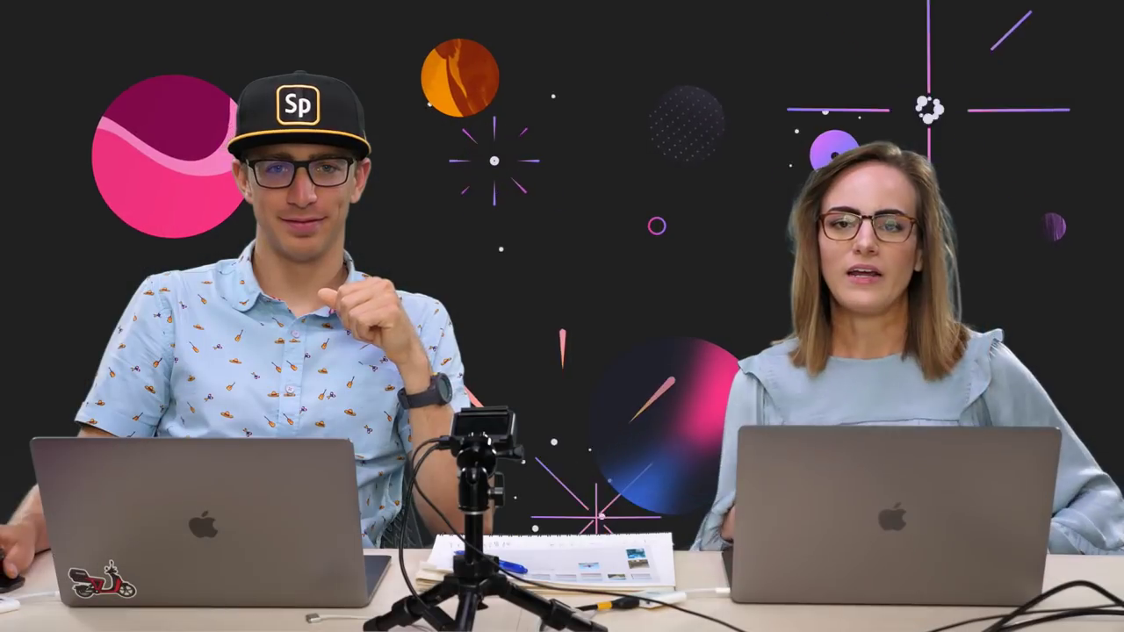
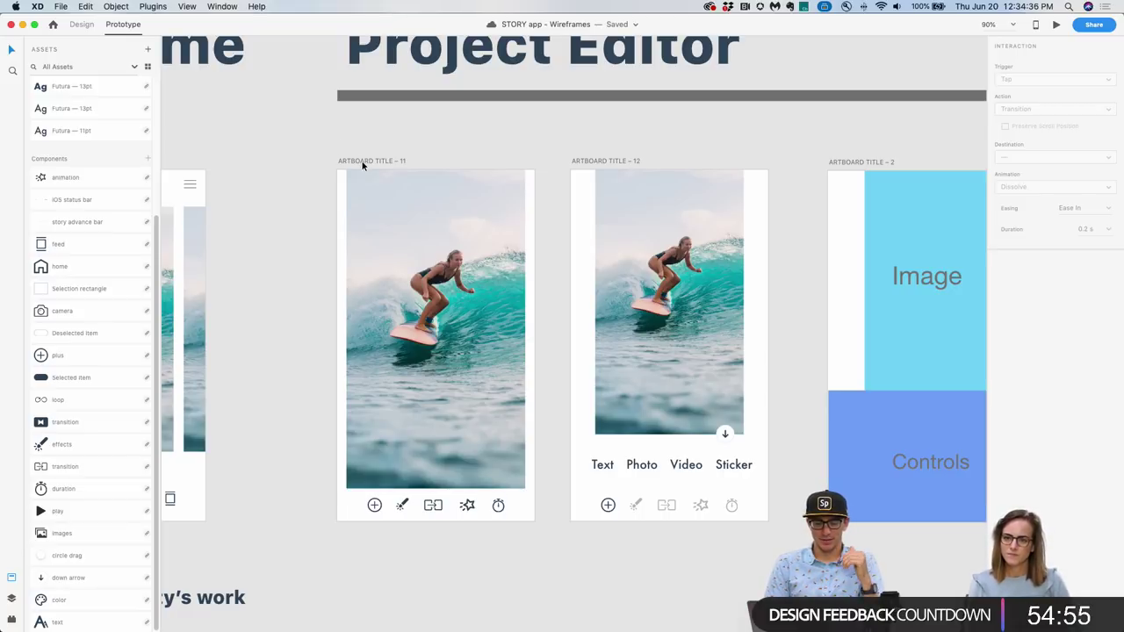
Preview the flow from Artboard Title – 7 again up to the plus icon's options, close it, and view the Image and Controls wireframes.
scroll(363, 165, "left", 5)
left_click(209, 138)
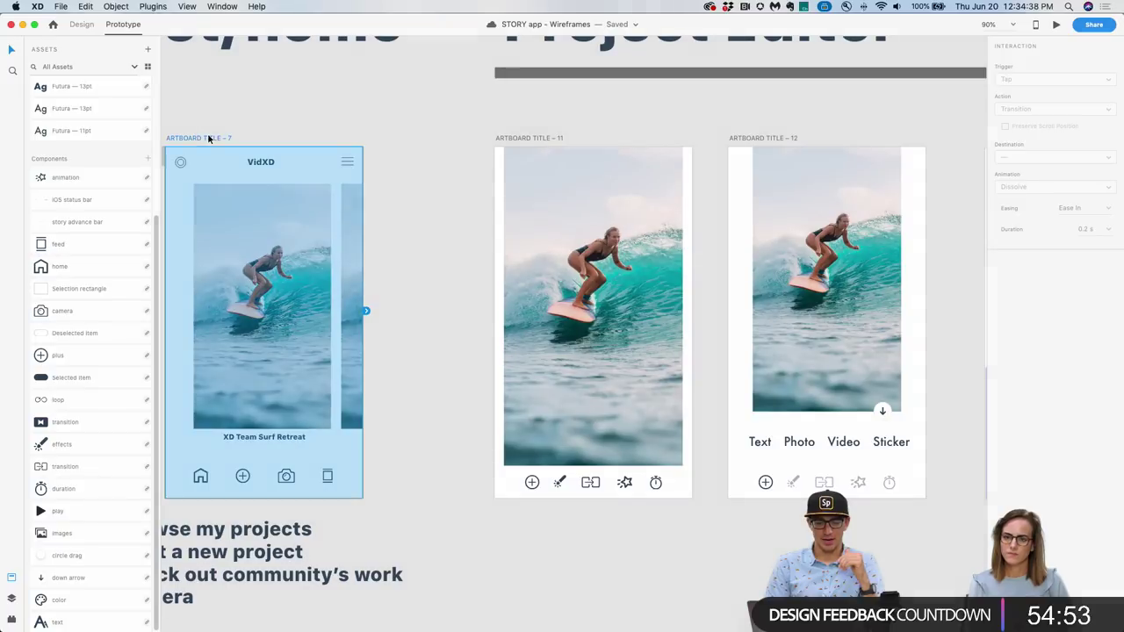
left_click(1056, 24)
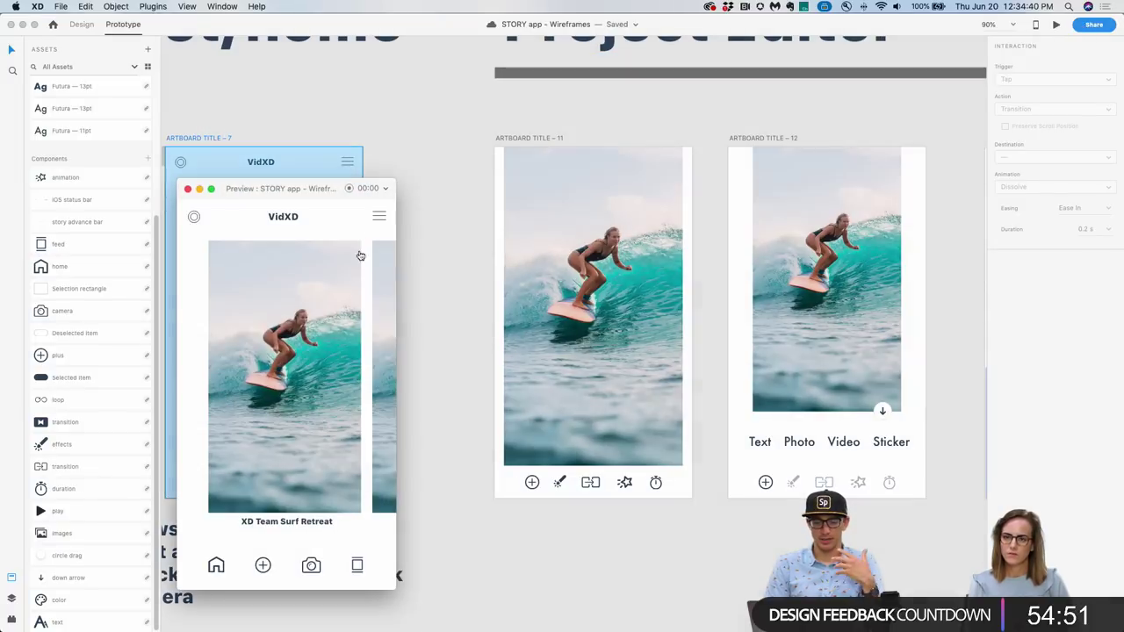
left_click_drag(394, 180, 565, 125)
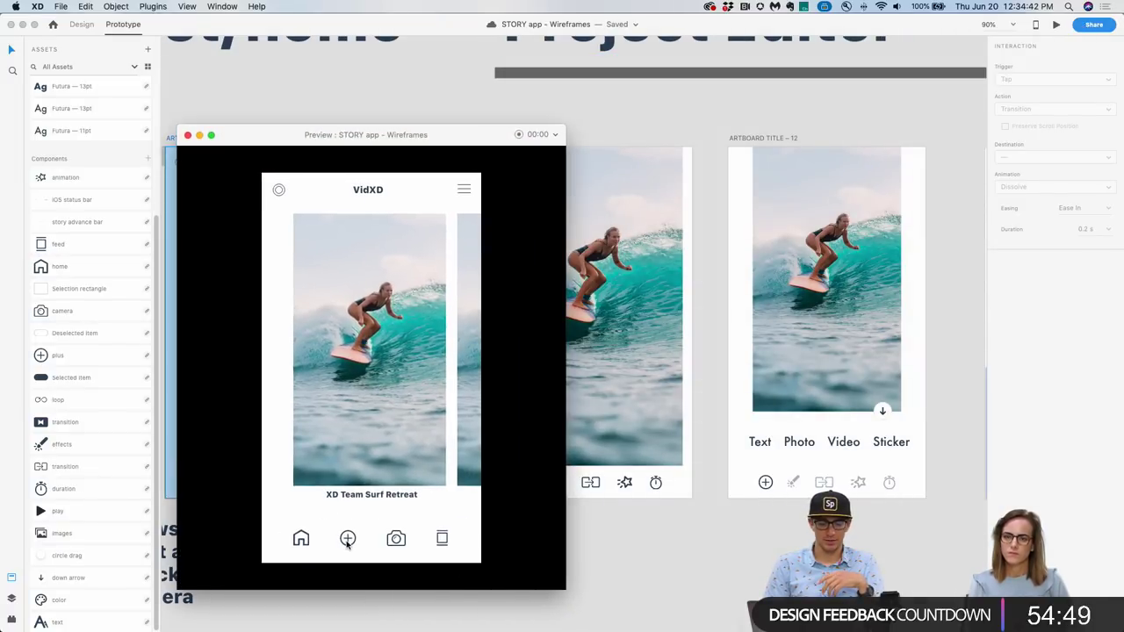
left_click(376, 441)
left_click(303, 545)
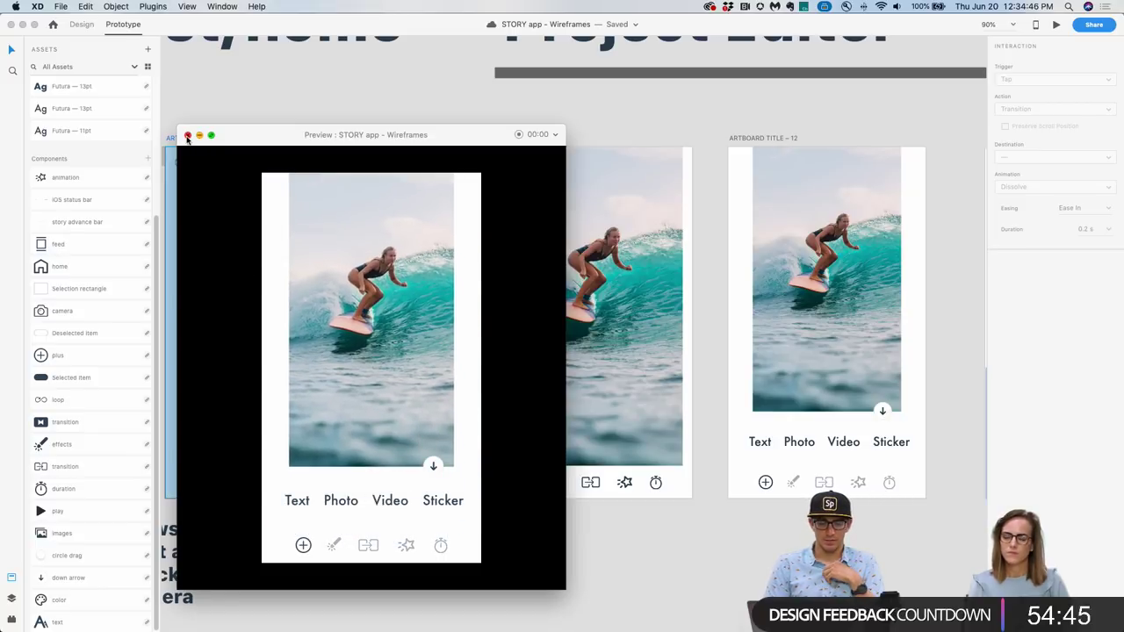
left_click(187, 137)
scroll(598, 271, "right", 10)
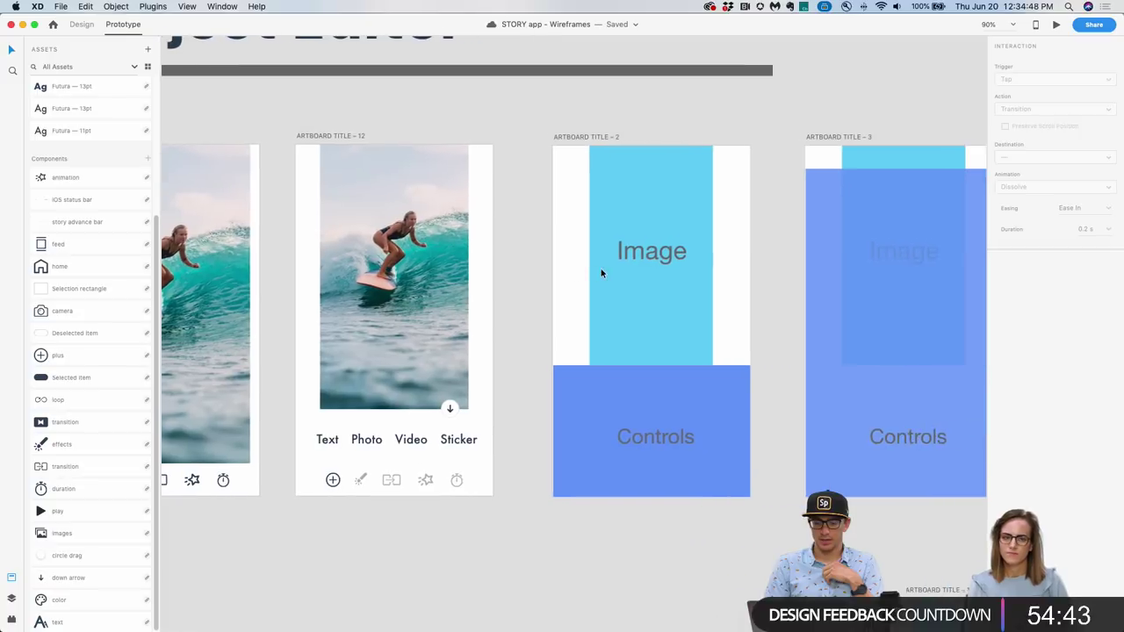
Review the Project Editor artboards, comparing Artboard Title – 12's option labels and icon row with the Image and Controls wireframes.
scroll(512, 303, "down", 5)
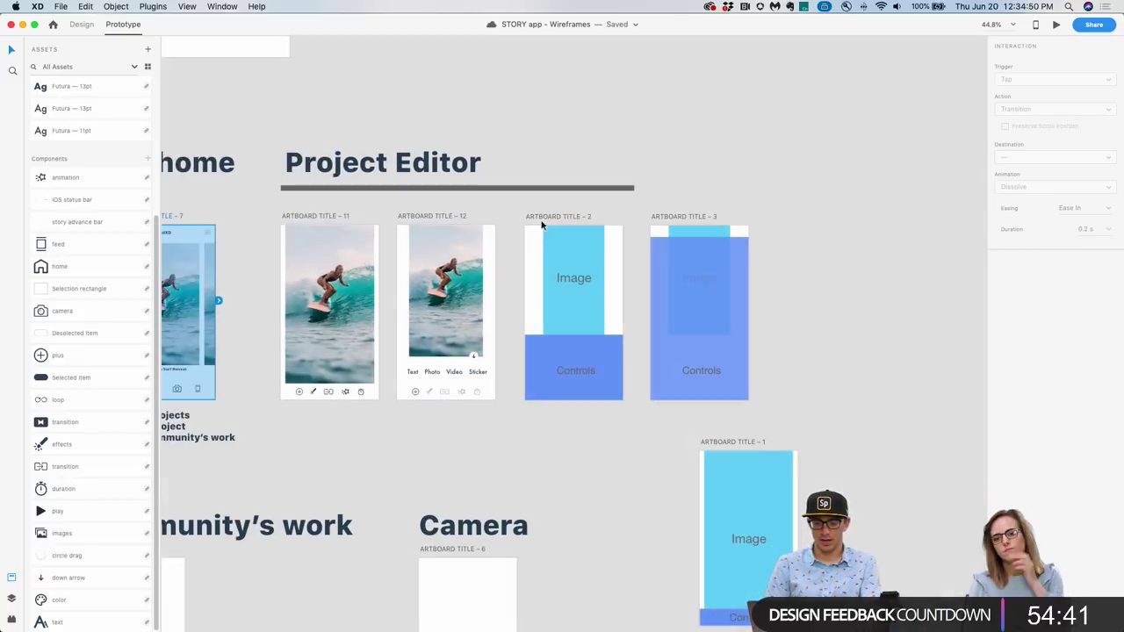
left_click_drag(623, 209, 380, 419)
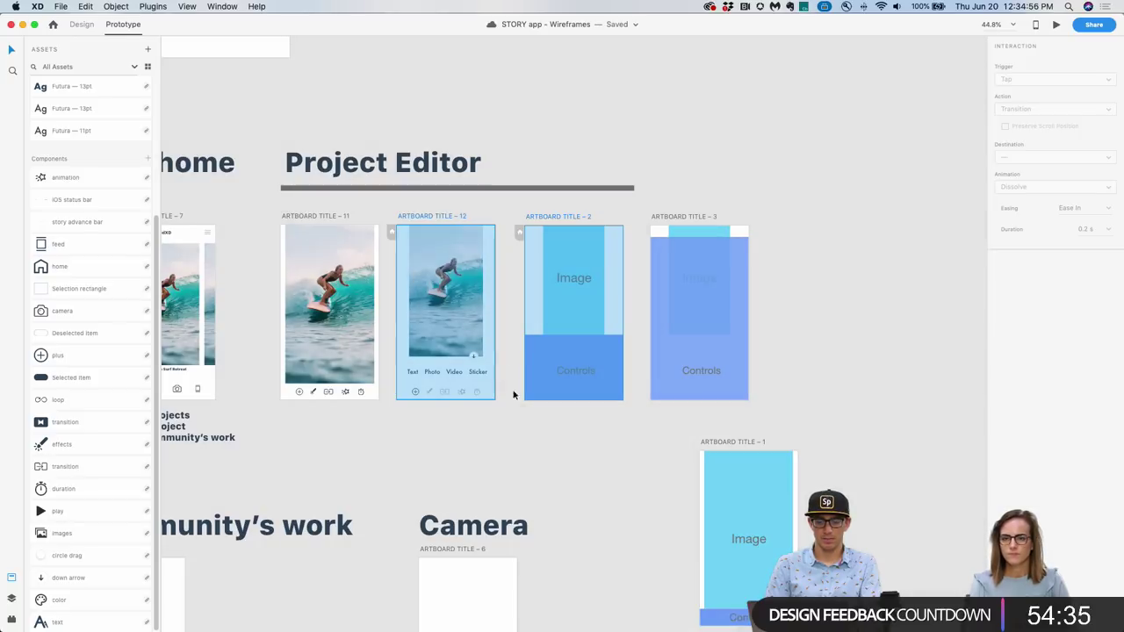
left_click(515, 445)
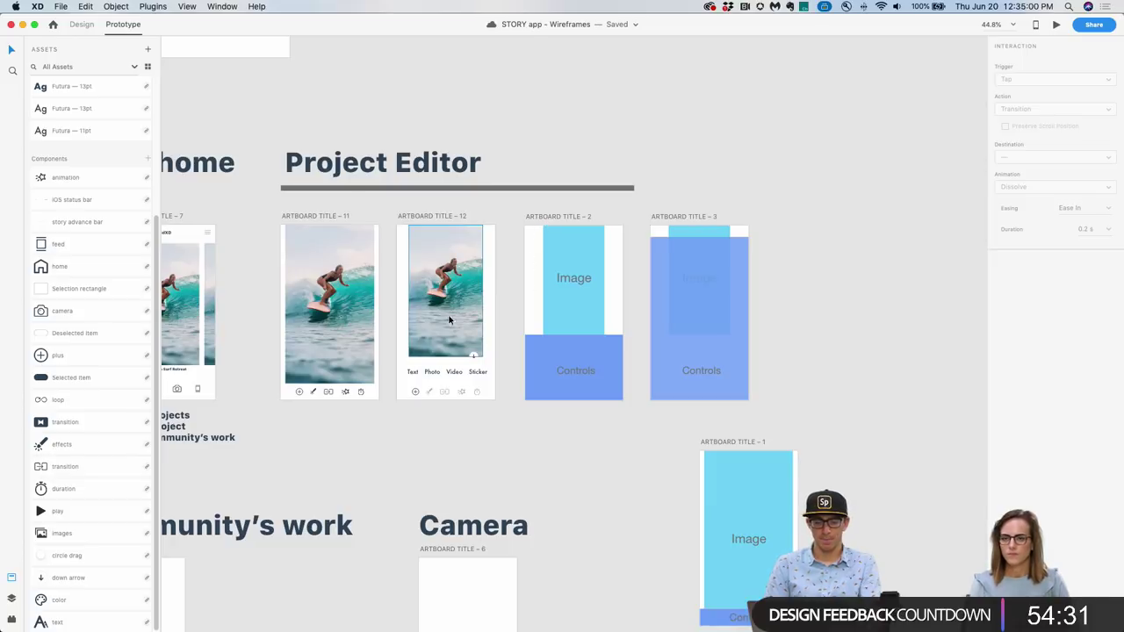
left_click_drag(402, 363, 478, 402)
left_click(494, 402)
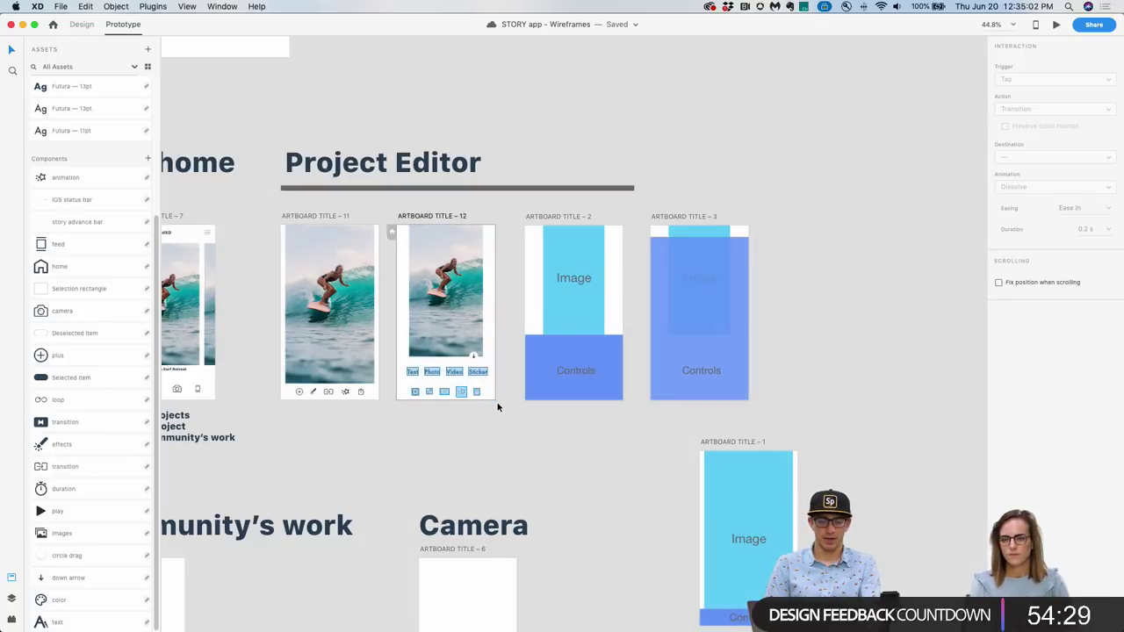
scroll(388, 358, "up", 5)
left_click_drag(400, 362, 601, 437)
left_click(524, 481)
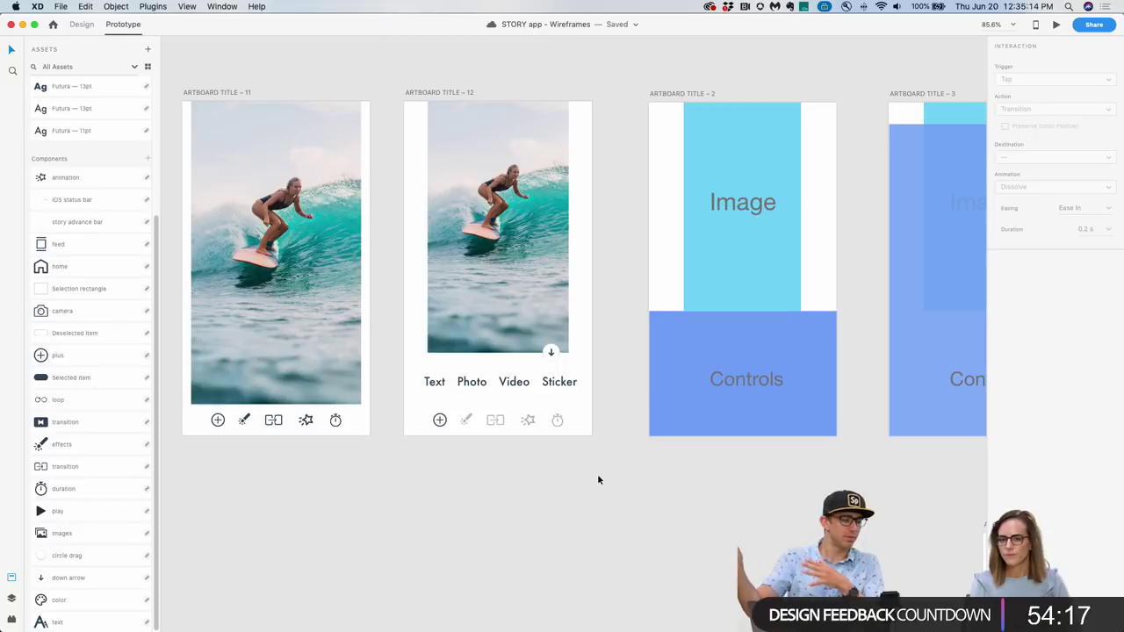
scroll(597, 479, "down", 5)
scroll(648, 479, "up", 1)
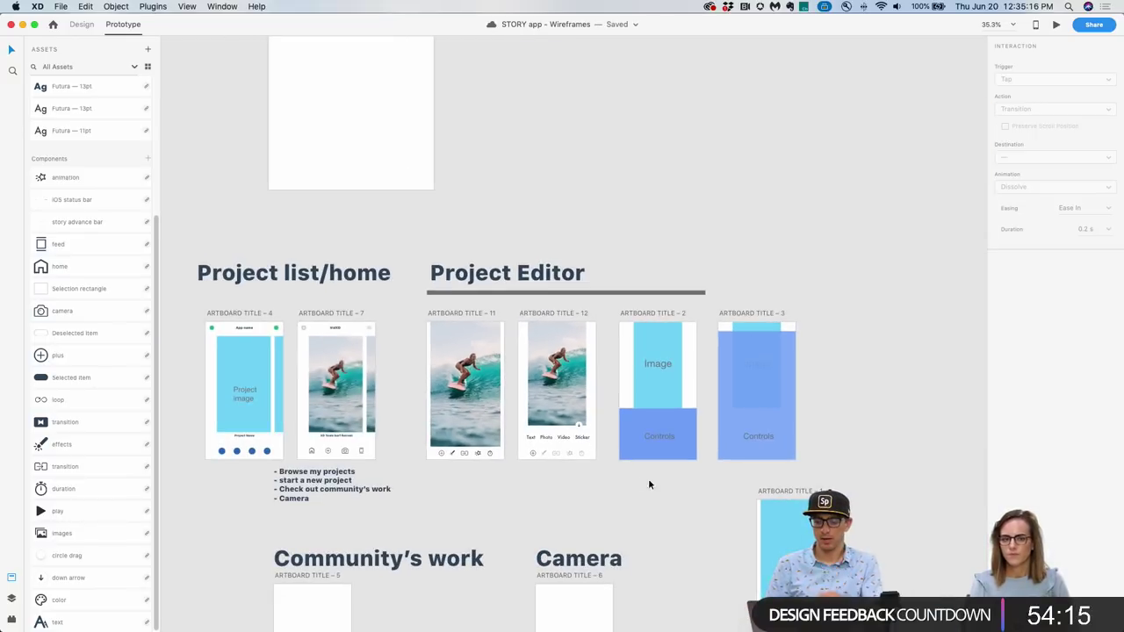
left_click_drag(648, 479, 535, 380)
left_click(684, 285)
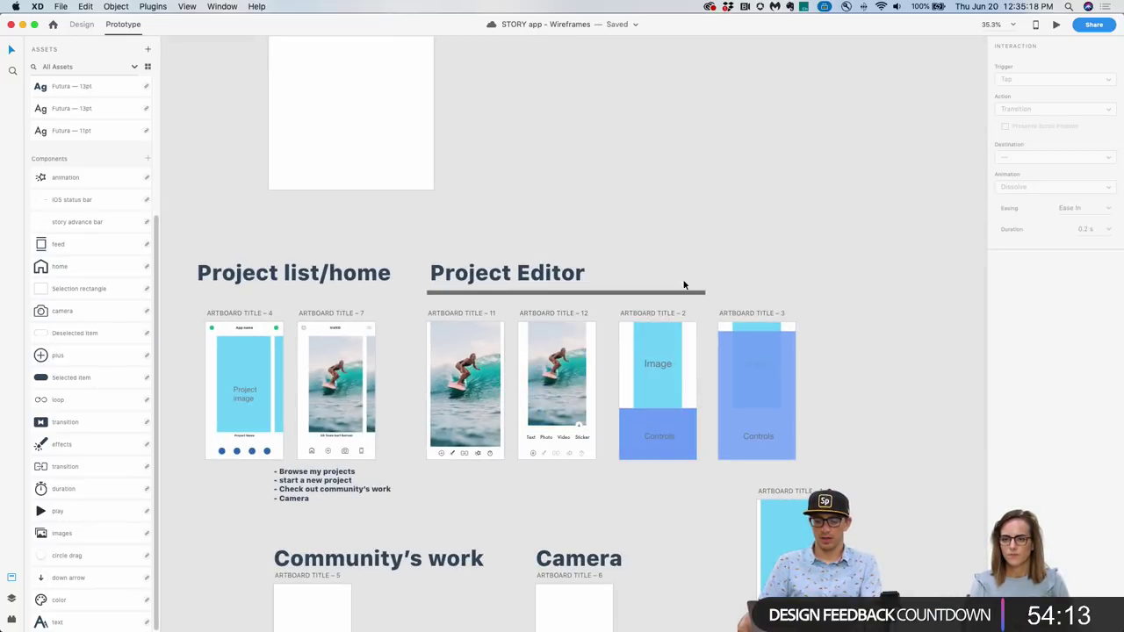
Move wireframe Artboard Title – 2 down beside Artboard Title – 1, and place a duplicate of Artboard Title – 12 in the freed gap.
left_click_drag(663, 319, 894, 497)
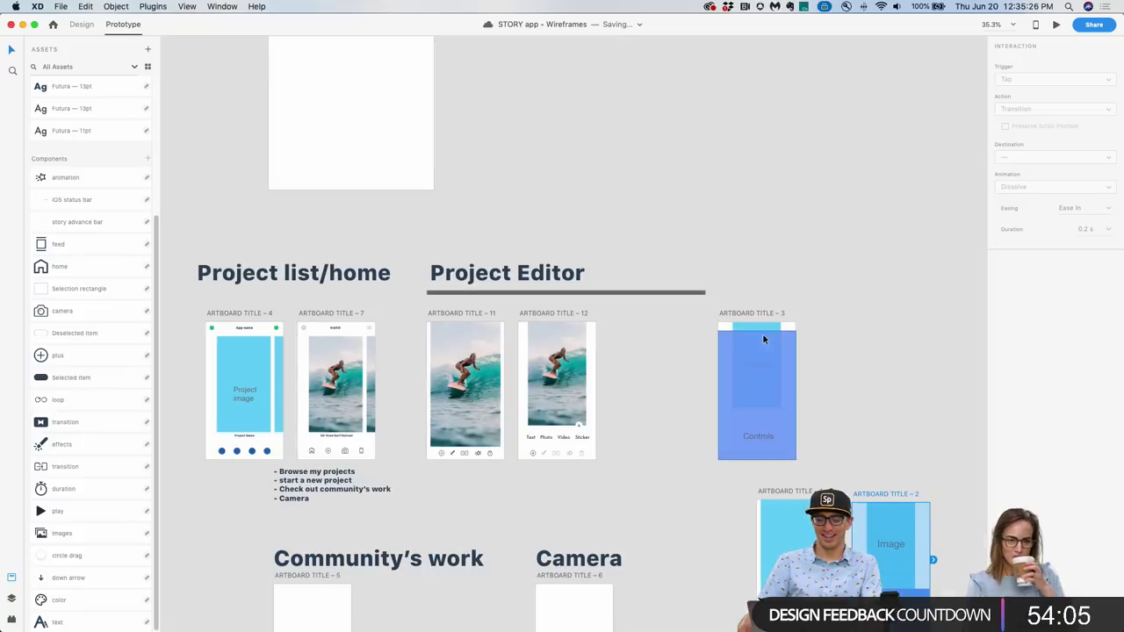
left_click_drag(737, 278, 701, 225)
scroll(569, 326, "up", 5)
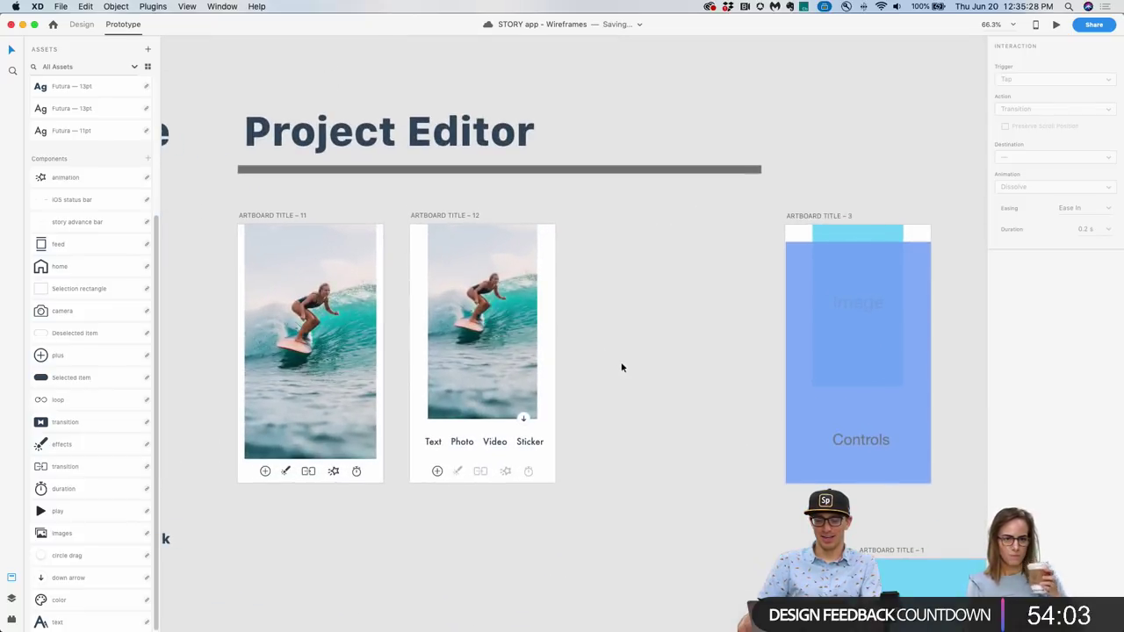
scroll(574, 354, "right", 2)
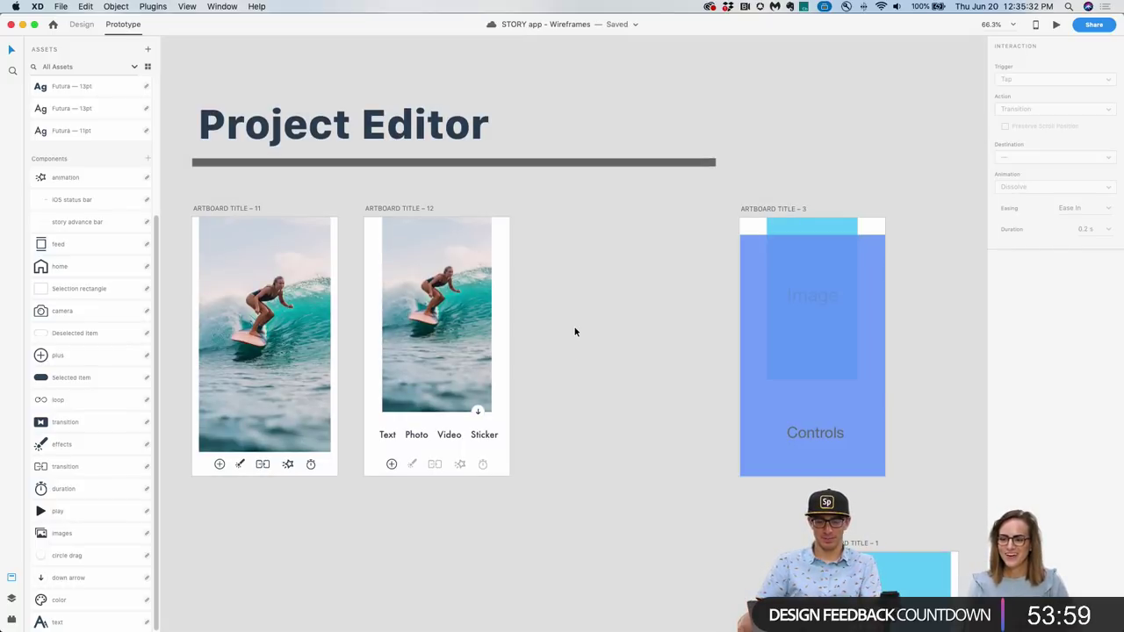
left_click_drag(417, 208, 590, 208)
left_click(607, 201)
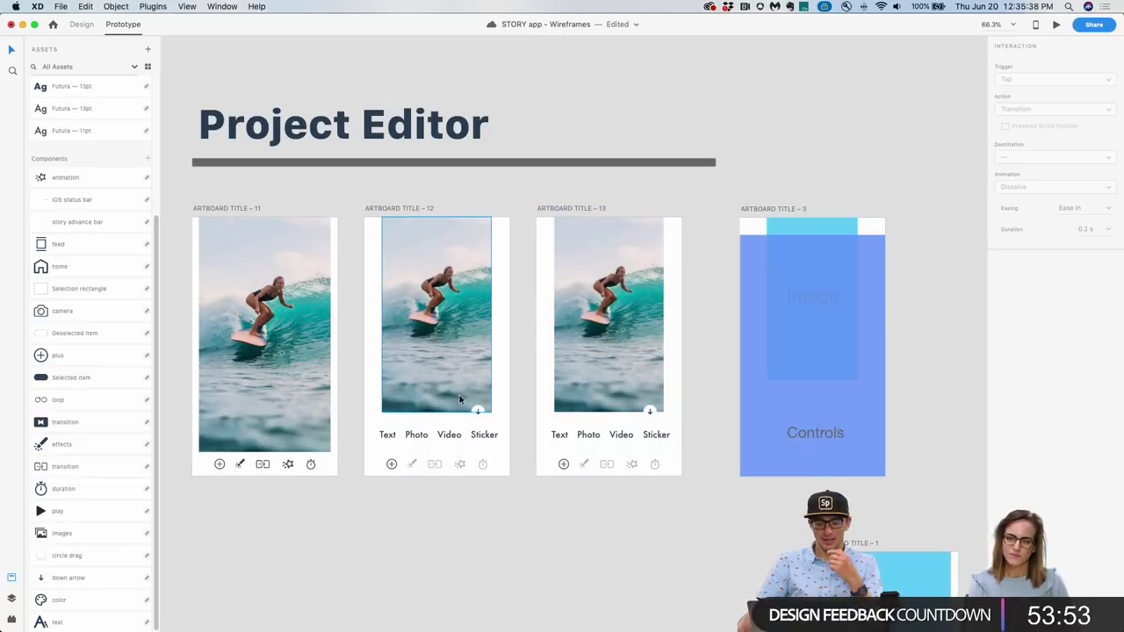
Add a text object reading "Baja" over the photo on Artboard Title – 13.
left_click(388, 435)
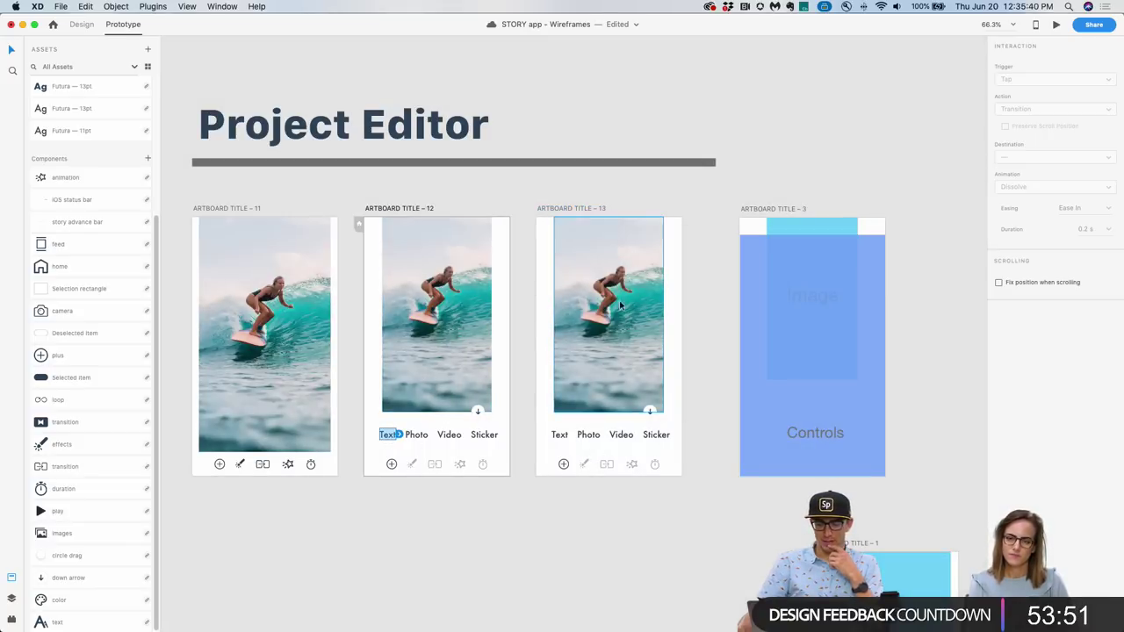
left_click(593, 309)
scroll(588, 374, "up", 5)
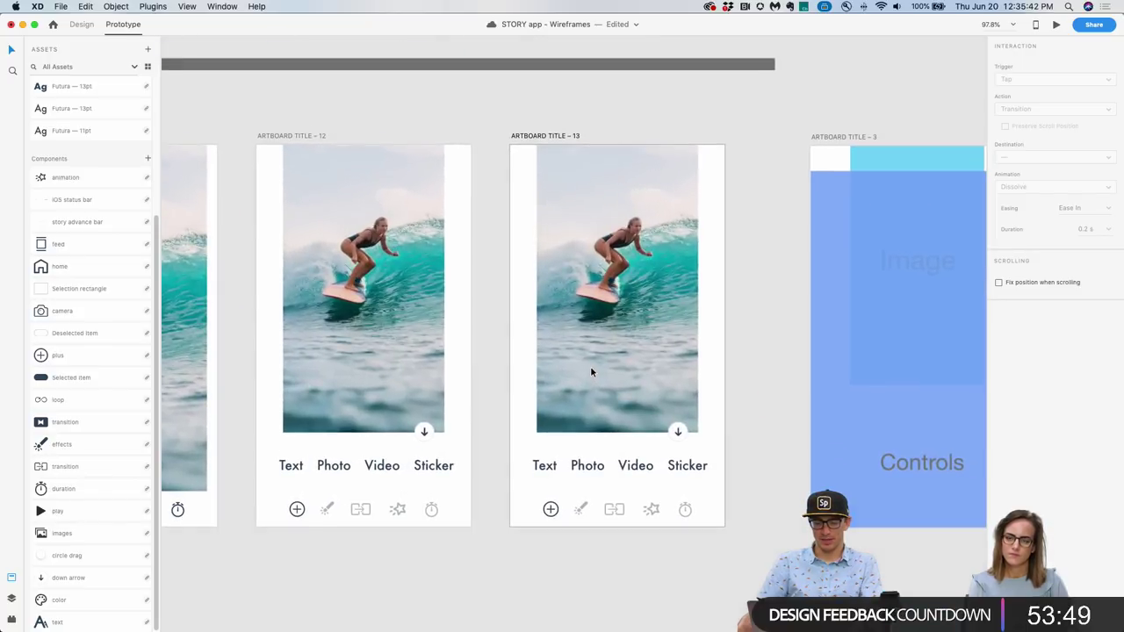
left_click(745, 279)
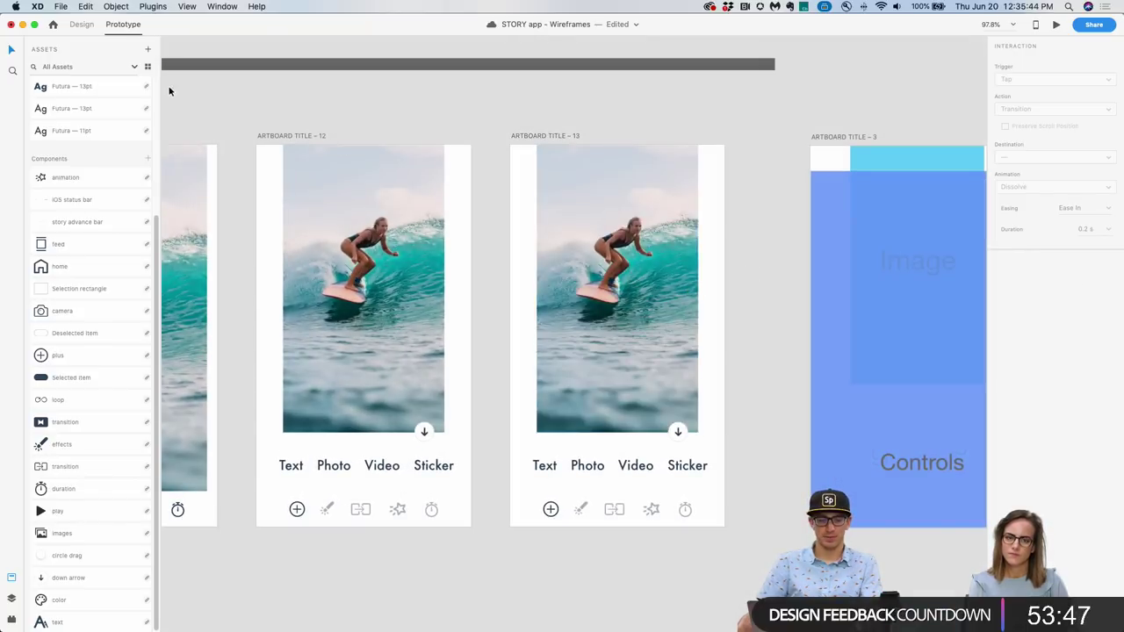
left_click(82, 25)
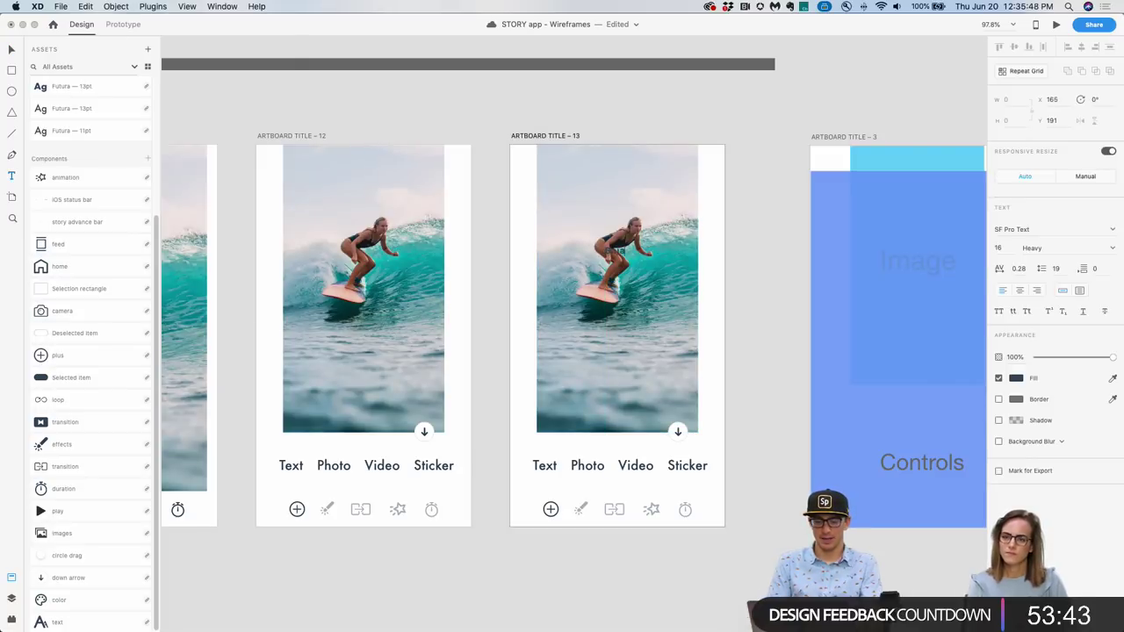
left_click(614, 251)
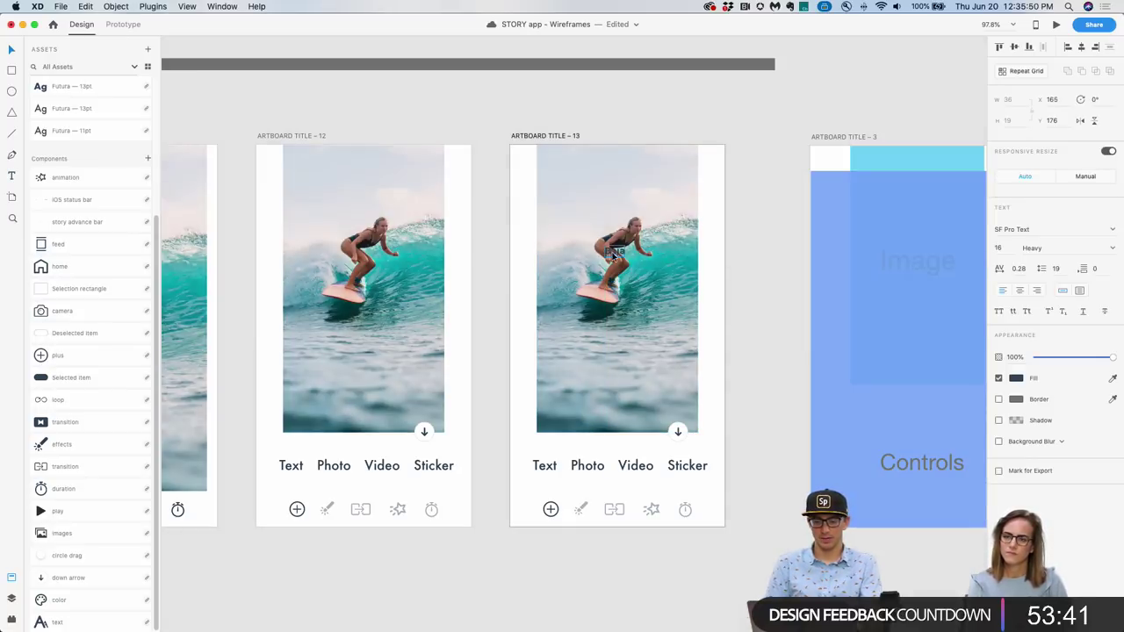
Duplicate the "Baja" text on Artboard Title – 13 and change the lower copy to "Days".
left_click_drag(614, 253, 617, 216)
double_click(616, 215)
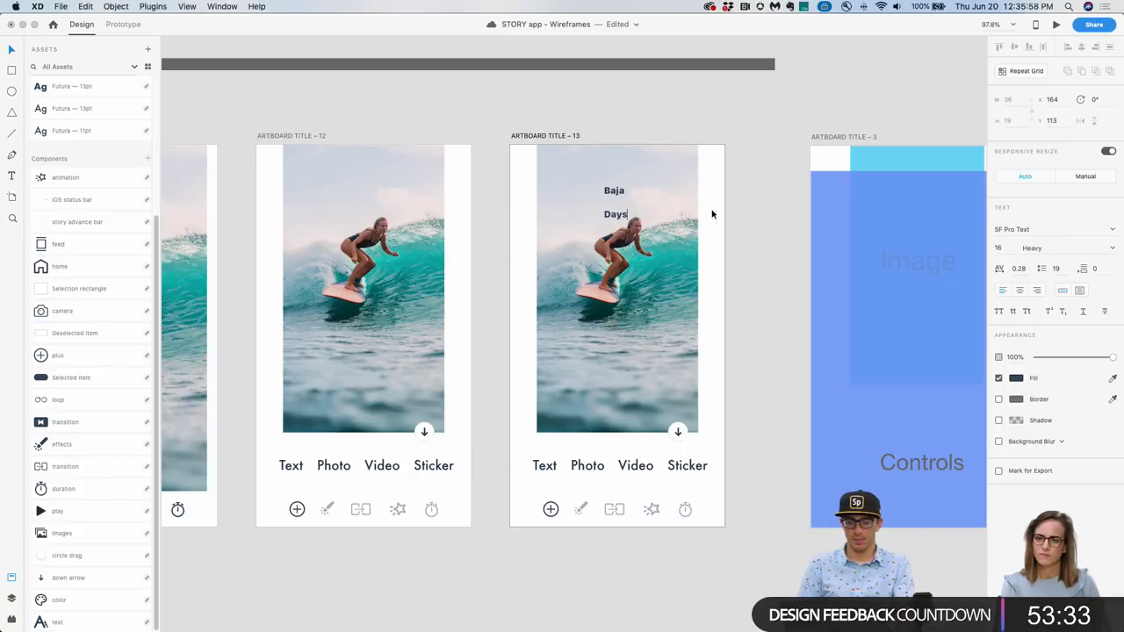
key("Escape")
Scale the "Baja" and "Days" texts together up to a font size of 58 over the photo.
left_click(613, 191, "shift")
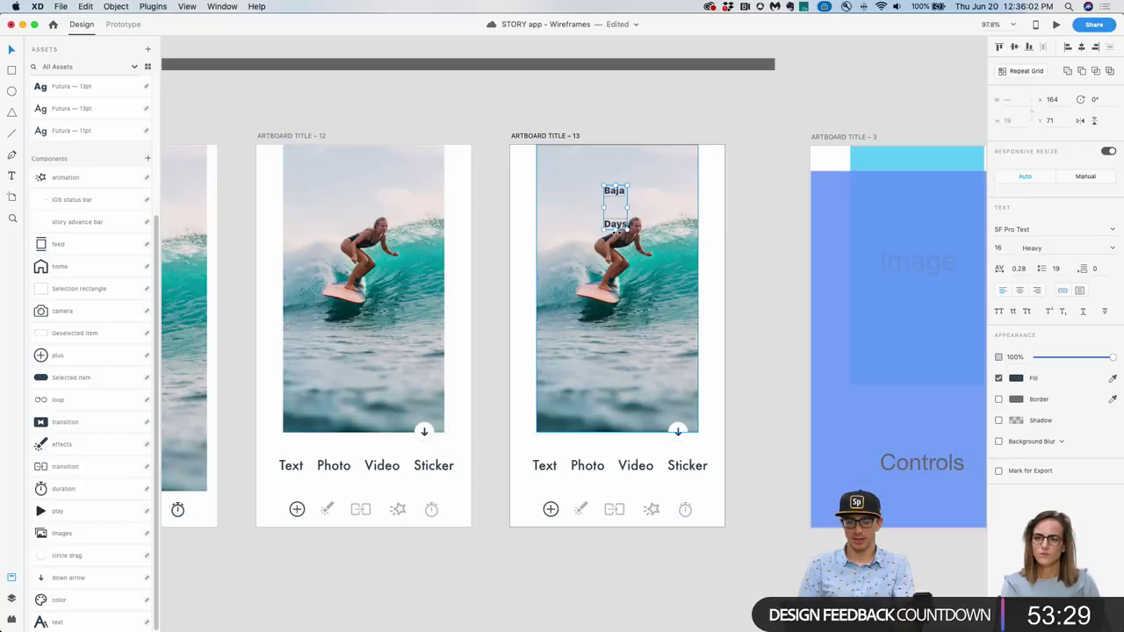
left_click_drag(615, 226, 652, 234)
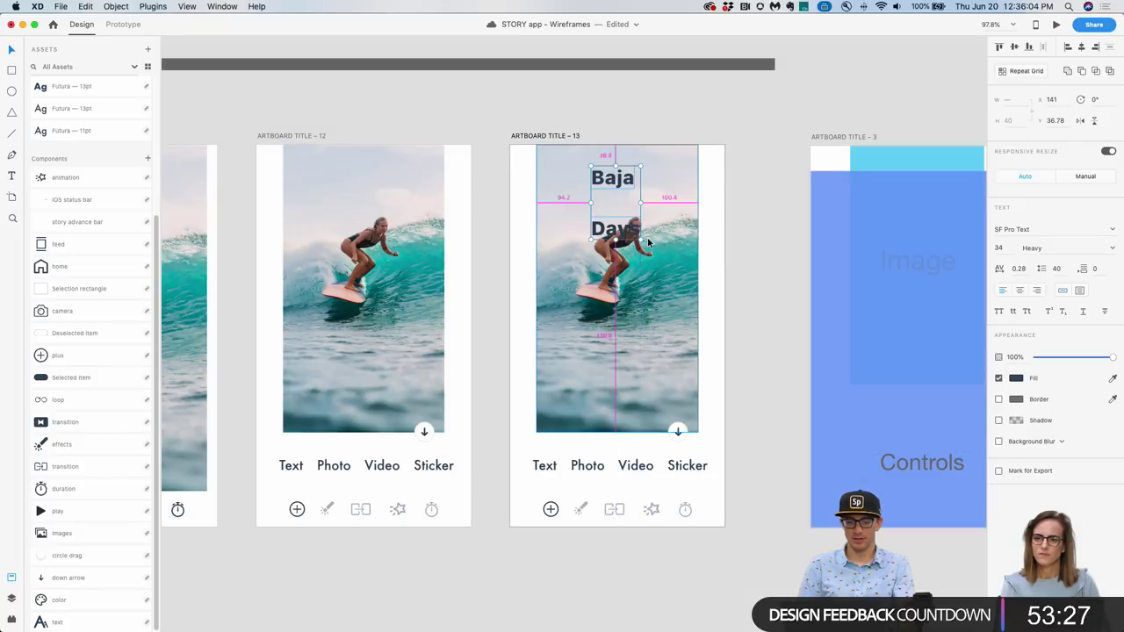
left_click_drag(617, 180, 619, 218)
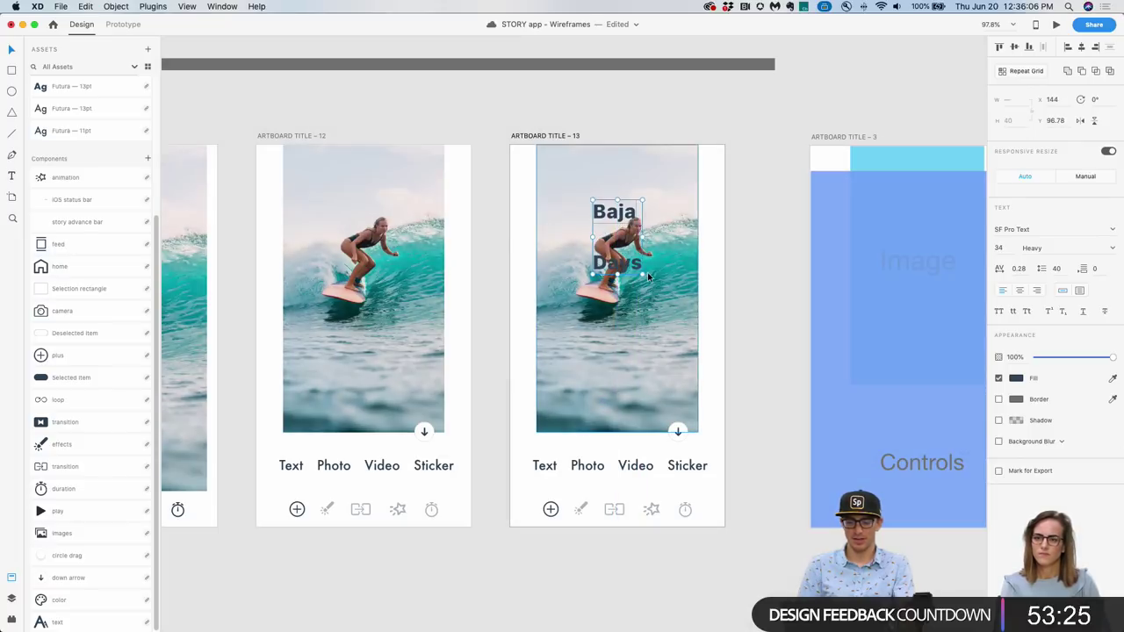
left_click_drag(643, 274, 667, 299)
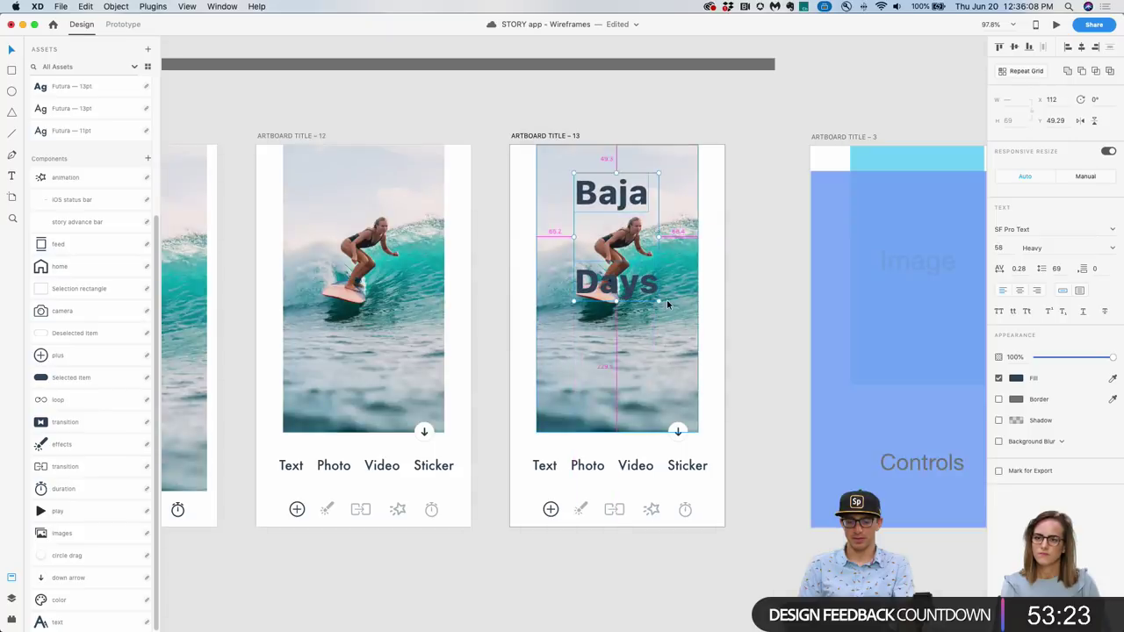
Move "Baja" closer to "Days", align the two words on their horizontal centers, and center-align their text.
left_click(735, 218)
left_click(634, 188)
left_click_drag(634, 187, 637, 202)
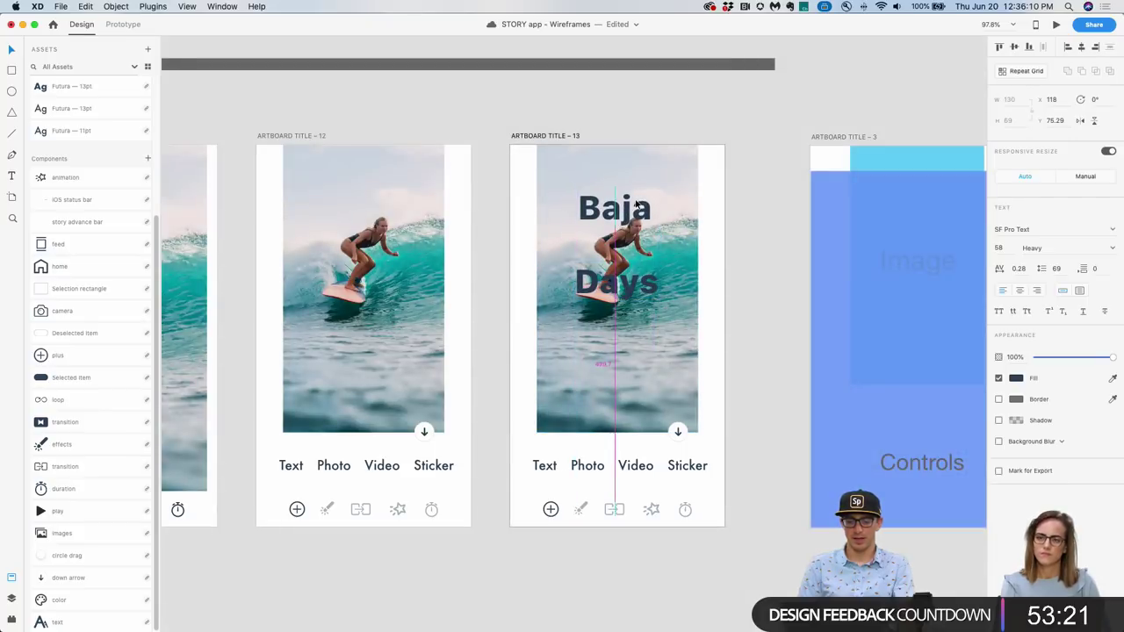
left_click(637, 286, "shift")
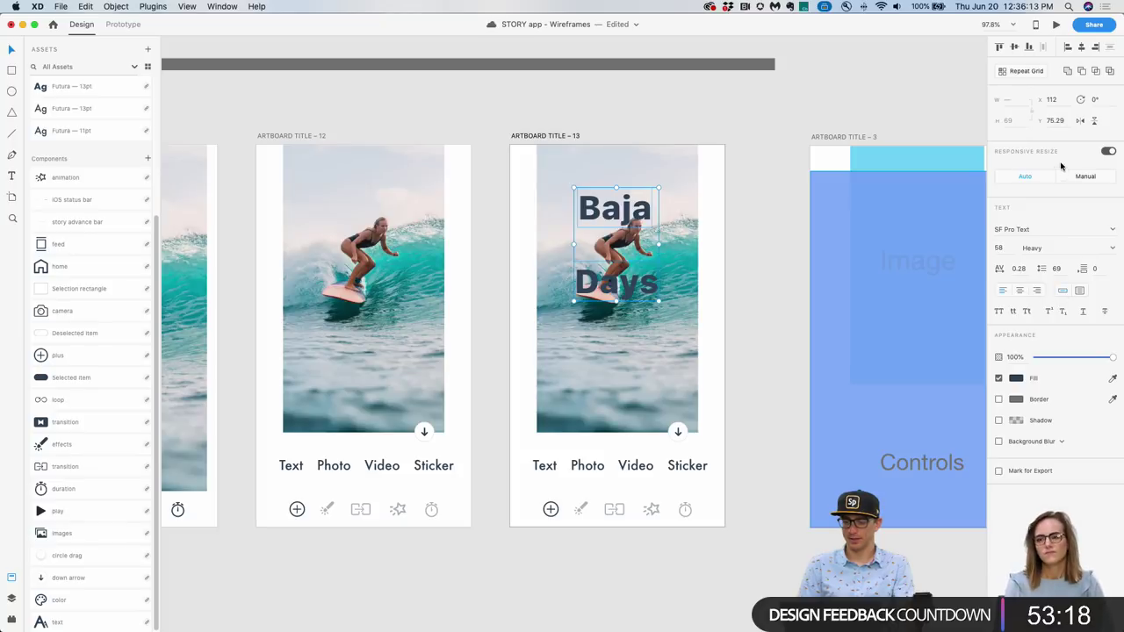
left_click(1081, 46)
left_click(1019, 290)
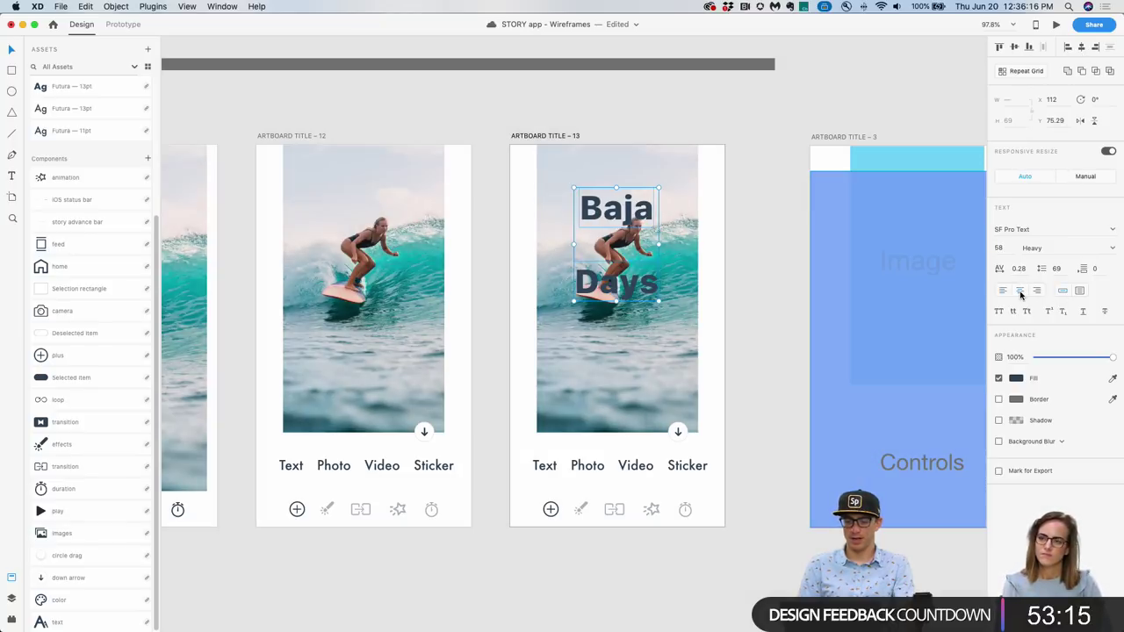
Change the fill of "Baja" and "Days" to white, #FFFFFF.
left_click(1016, 378)
left_click_drag(934, 357, 869, 304)
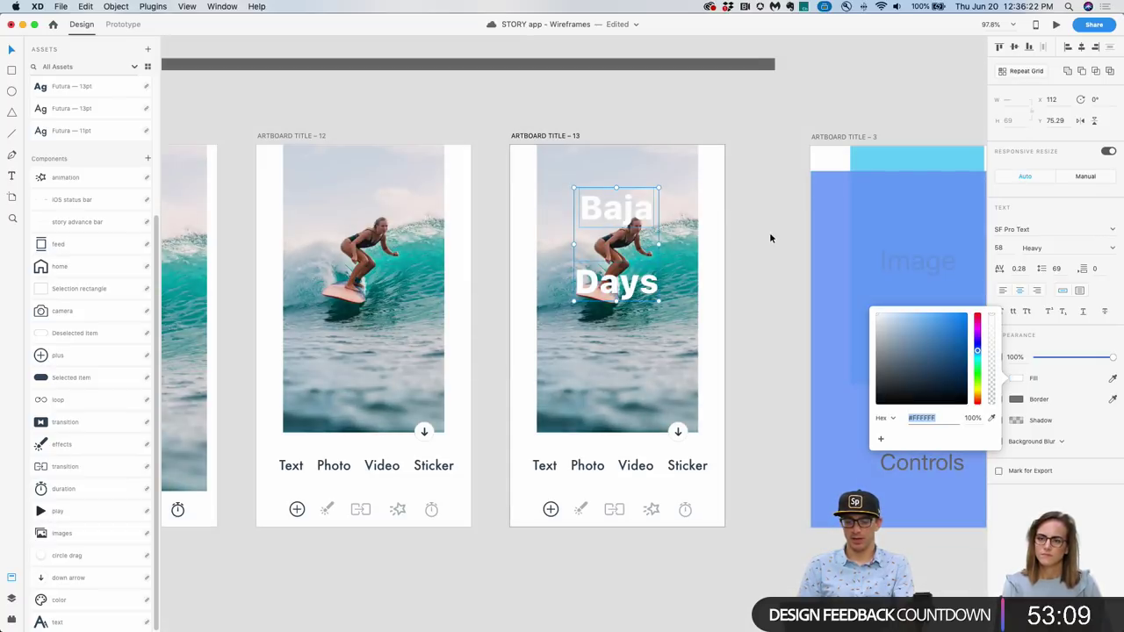
double_click(641, 208)
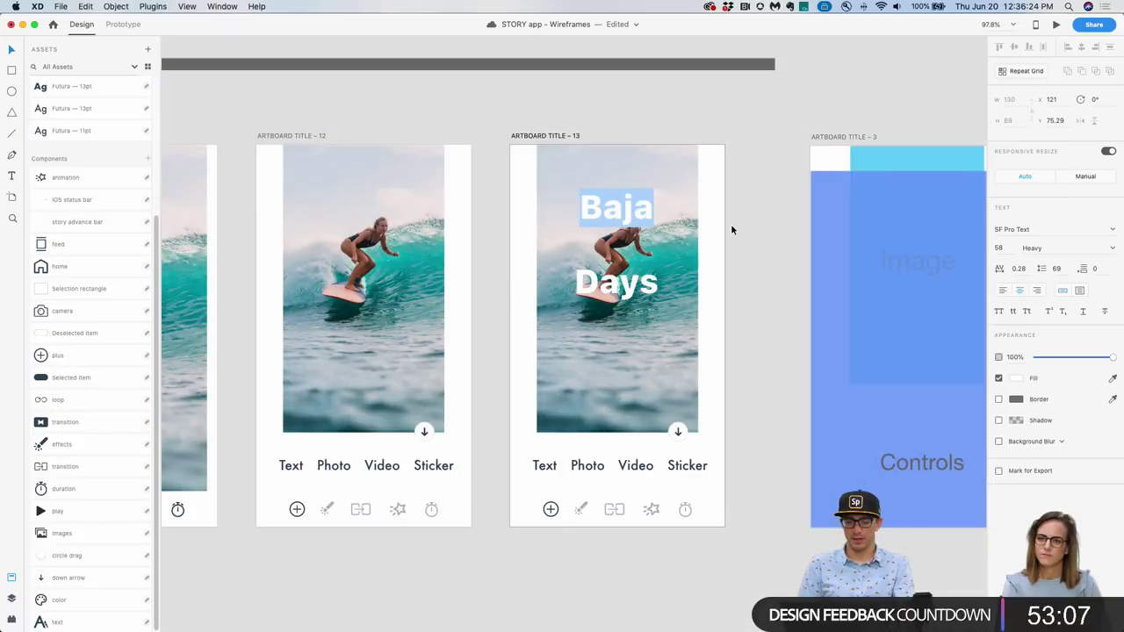
key("Escape")
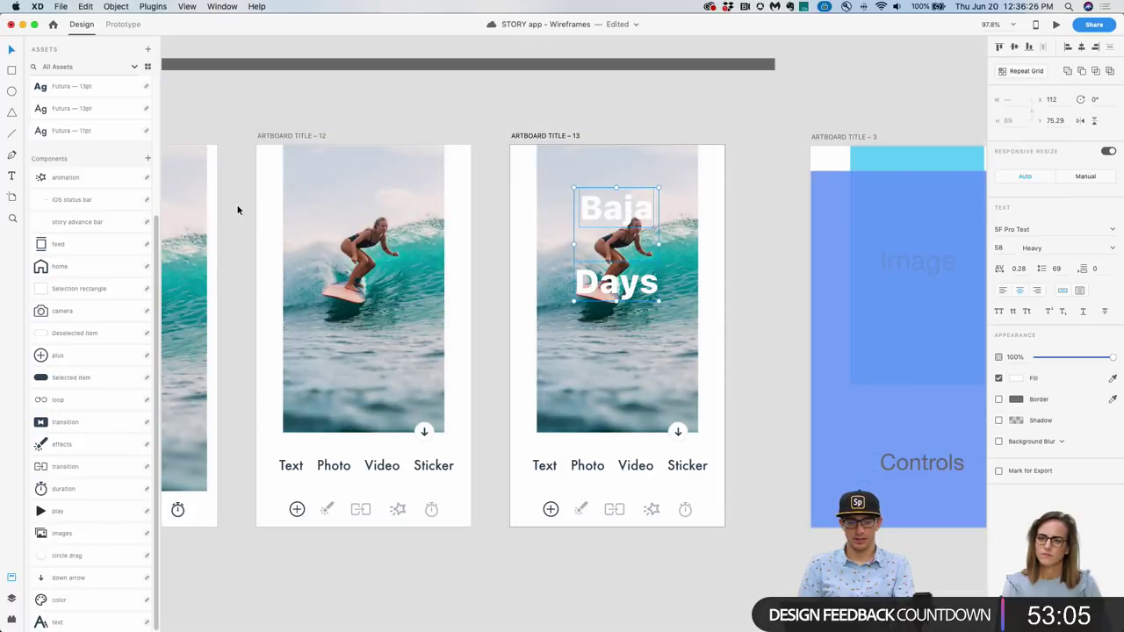
Apply the bold Futura — 25pt character style to both "Baja" and "Days" and fill them with white, #FFFFFF.
scroll(82, 220, "up", 5)
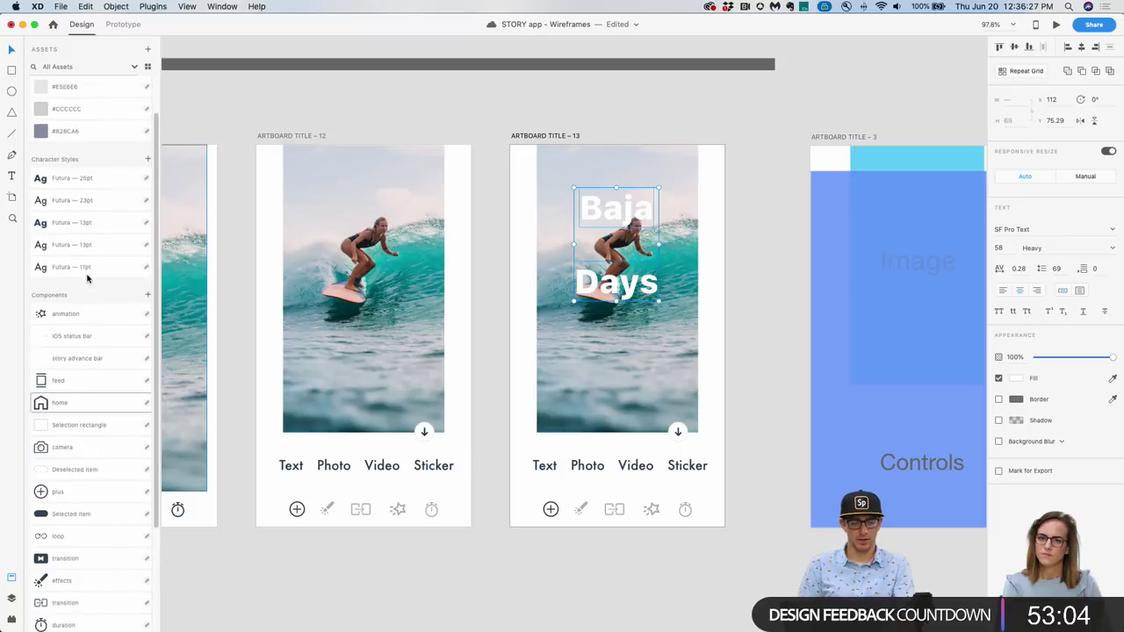
left_click(78, 188)
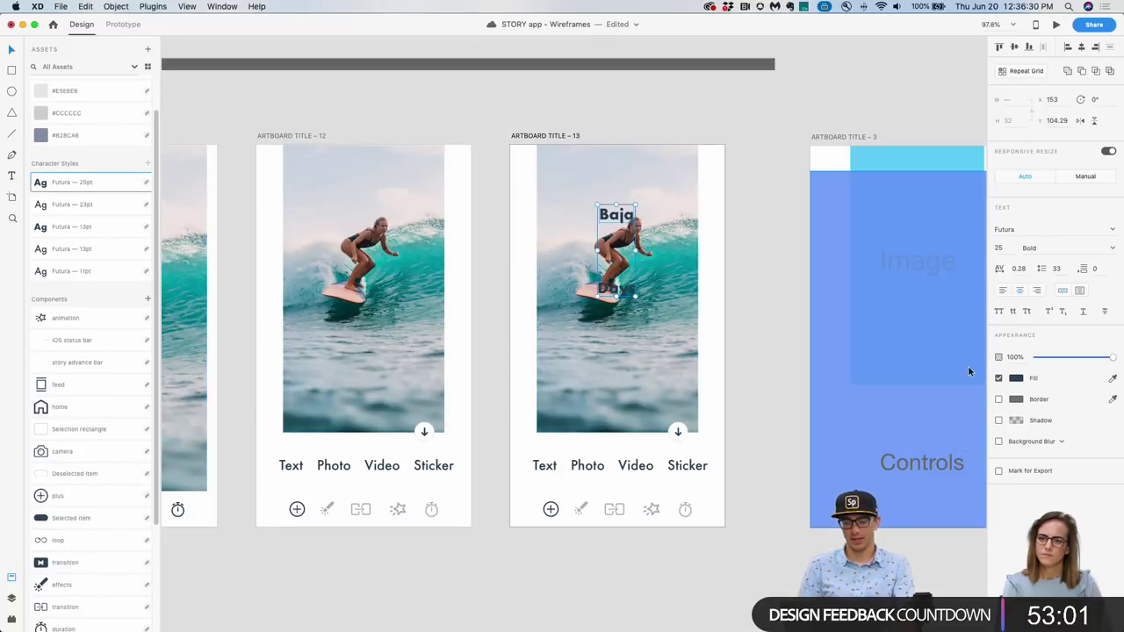
left_click(1016, 378)
left_click_drag(918, 372, 851, 295)
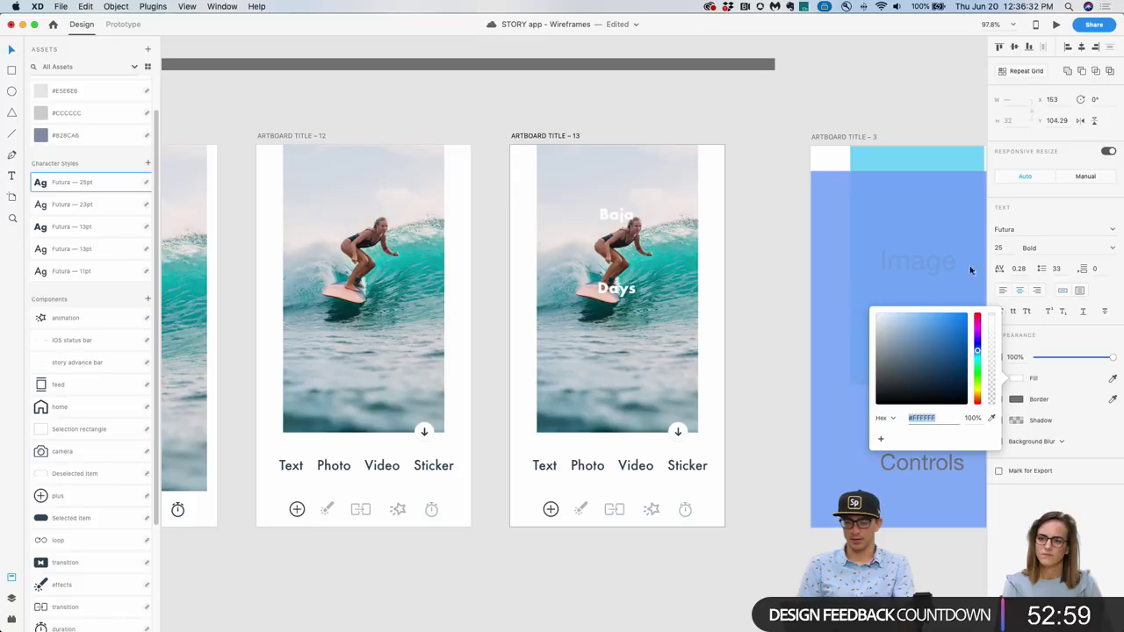
Set the font size of both words to 75 and reduce it to 65.
left_click(998, 248)
type("75")
key("Return")
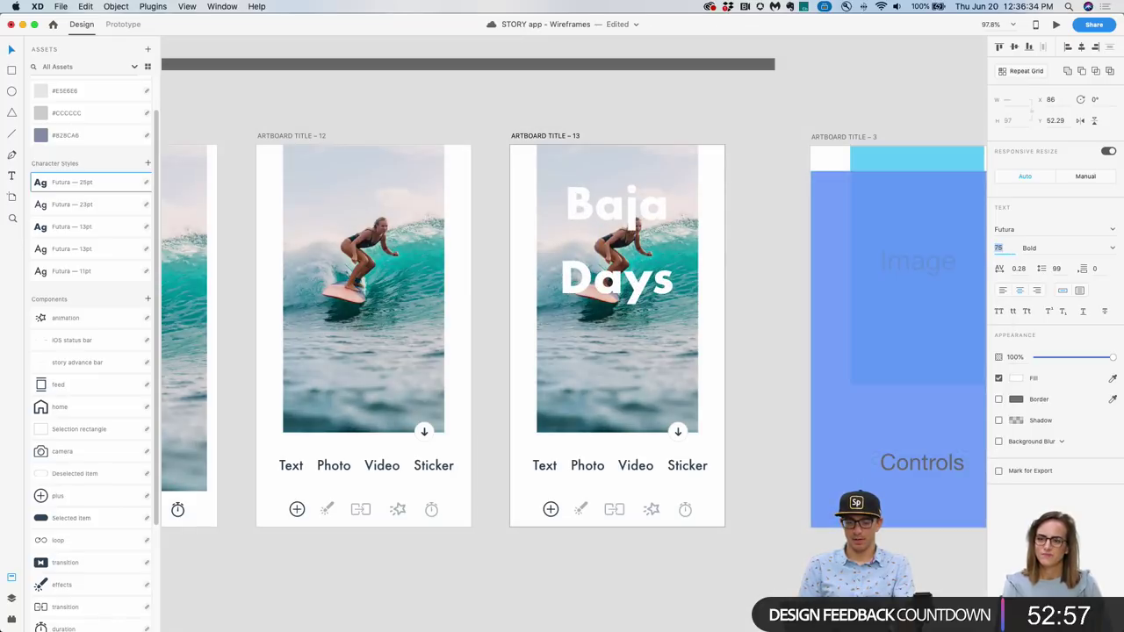
key("shift+Down")
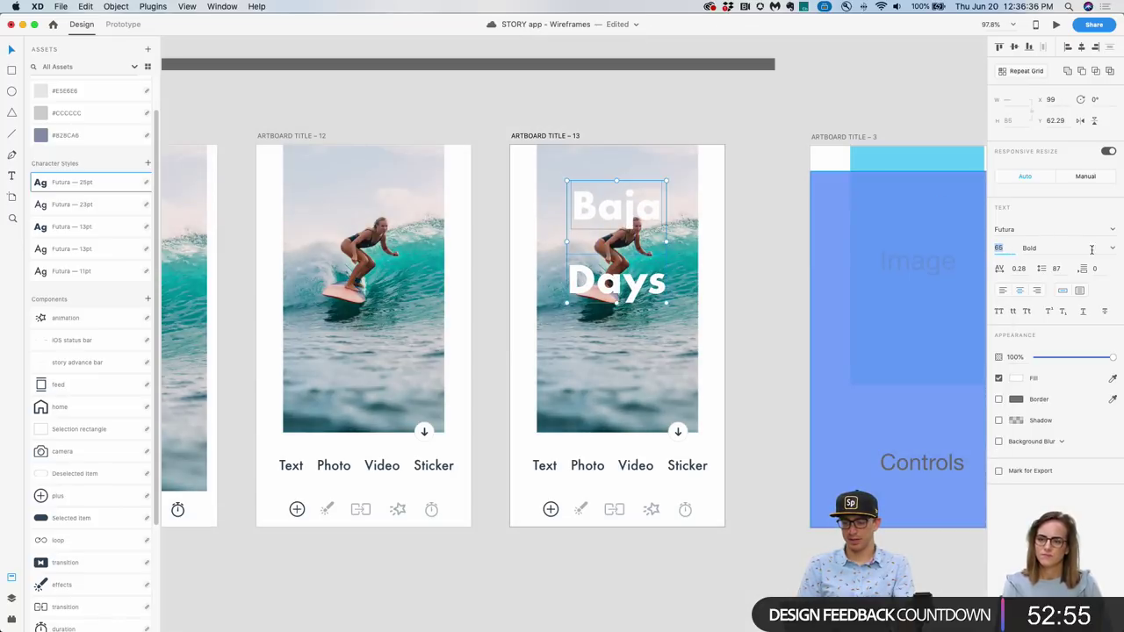
Move "Baja" and "Days" onto the lower part of the photo, closely stacked, at about X 101, Y 293.
left_click_drag(661, 236, 649, 346)
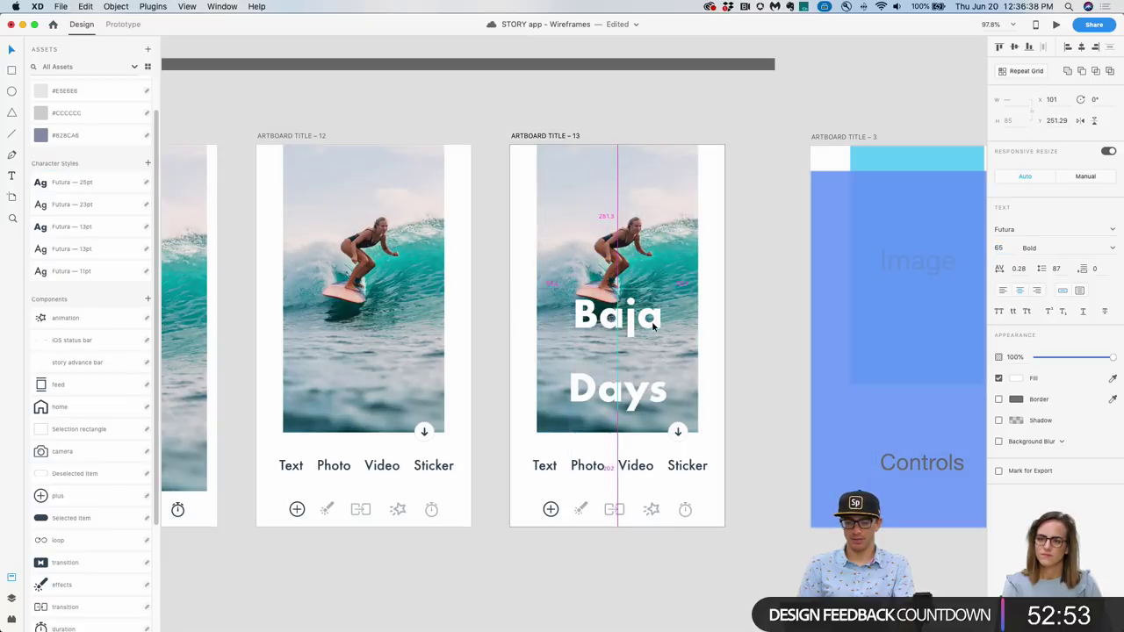
left_click_drag(650, 393, 623, 346)
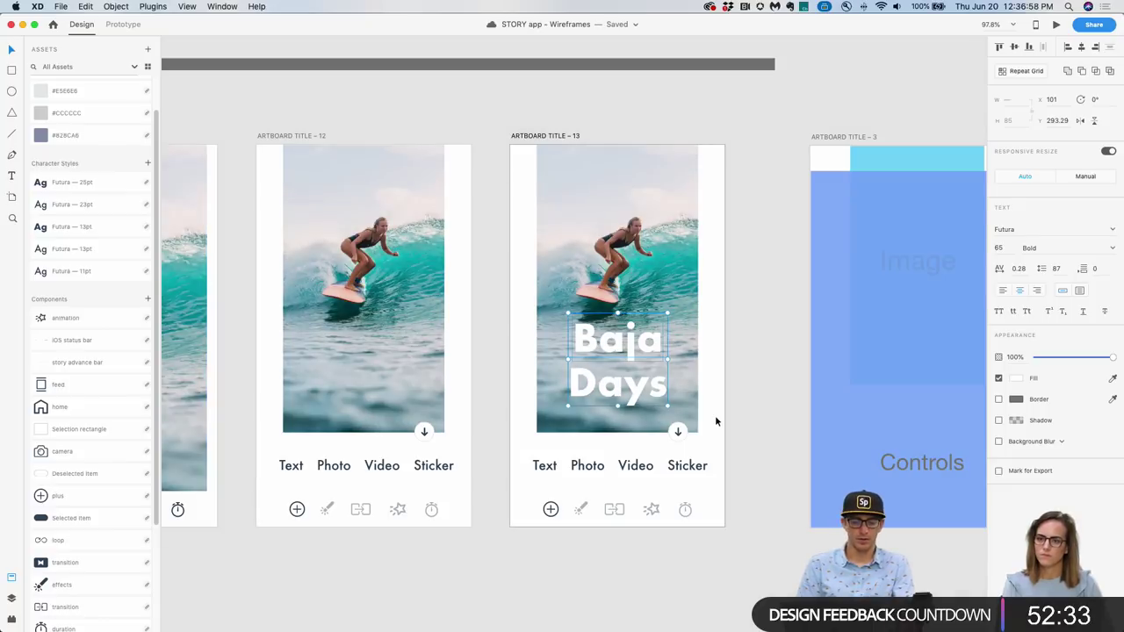
left_click(782, 419)
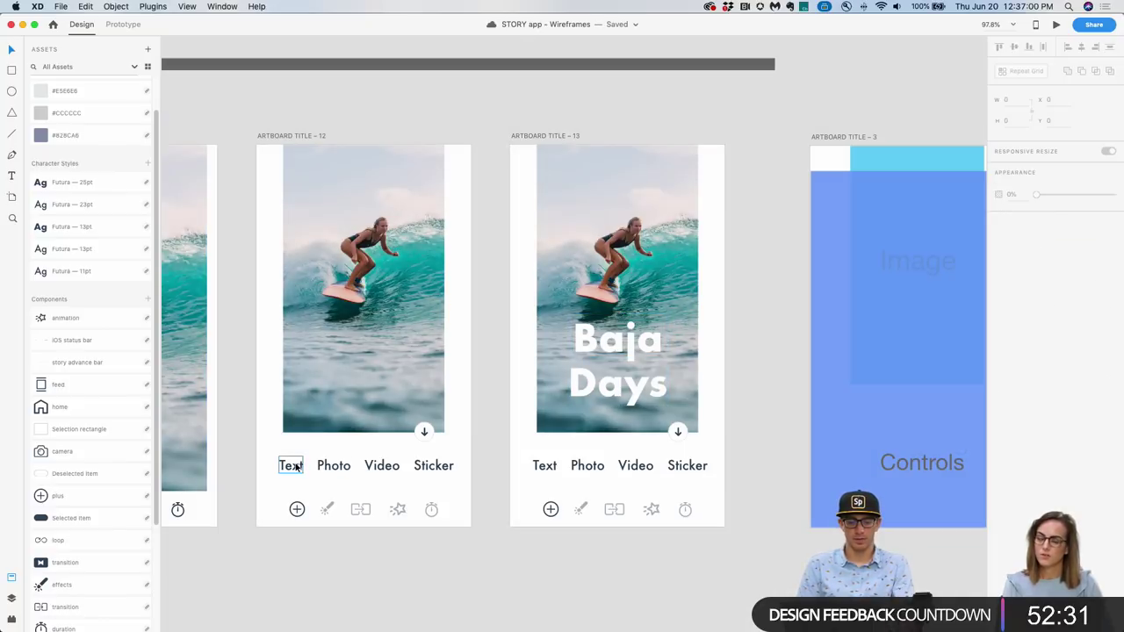
Try Comic Sans MS and Papyrus on "Baja" and "Days" in Artboard 13, and undo both font changes.
left_click(293, 466)
left_click(625, 344)
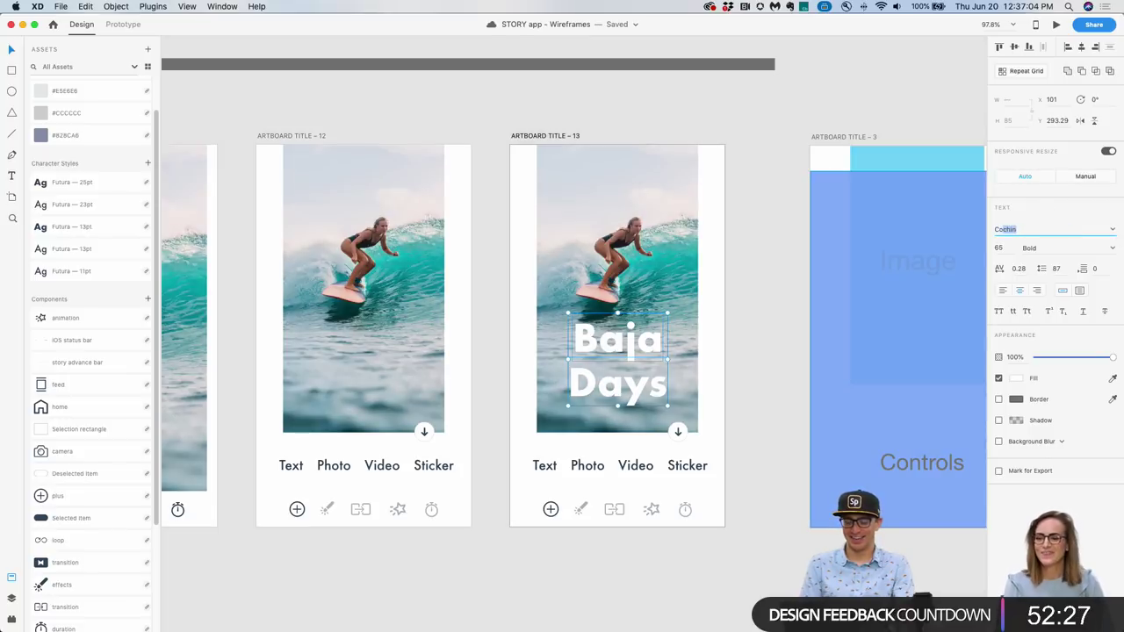
type("Comic Sans MS")
key("Tab")
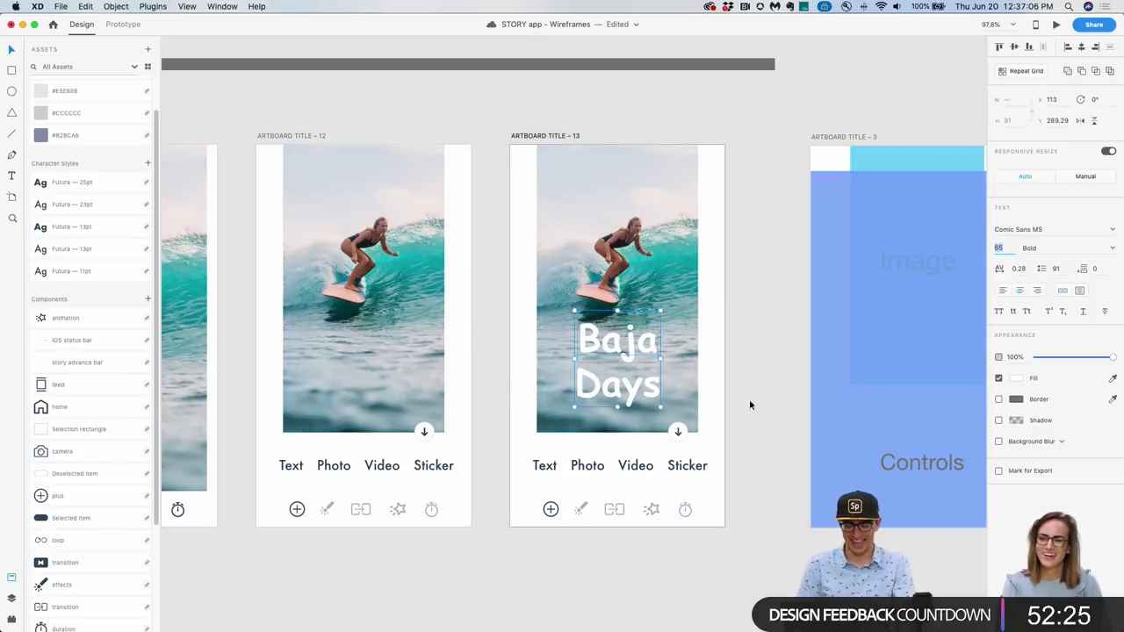
left_click(1050, 226)
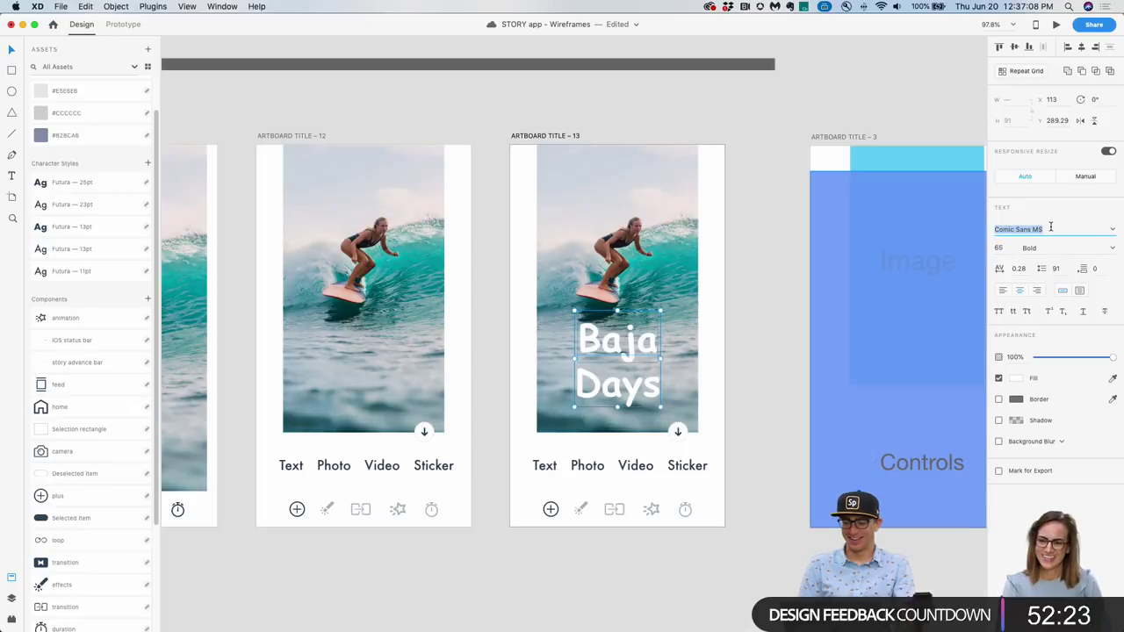
type("Papyrus")
key("Tab")
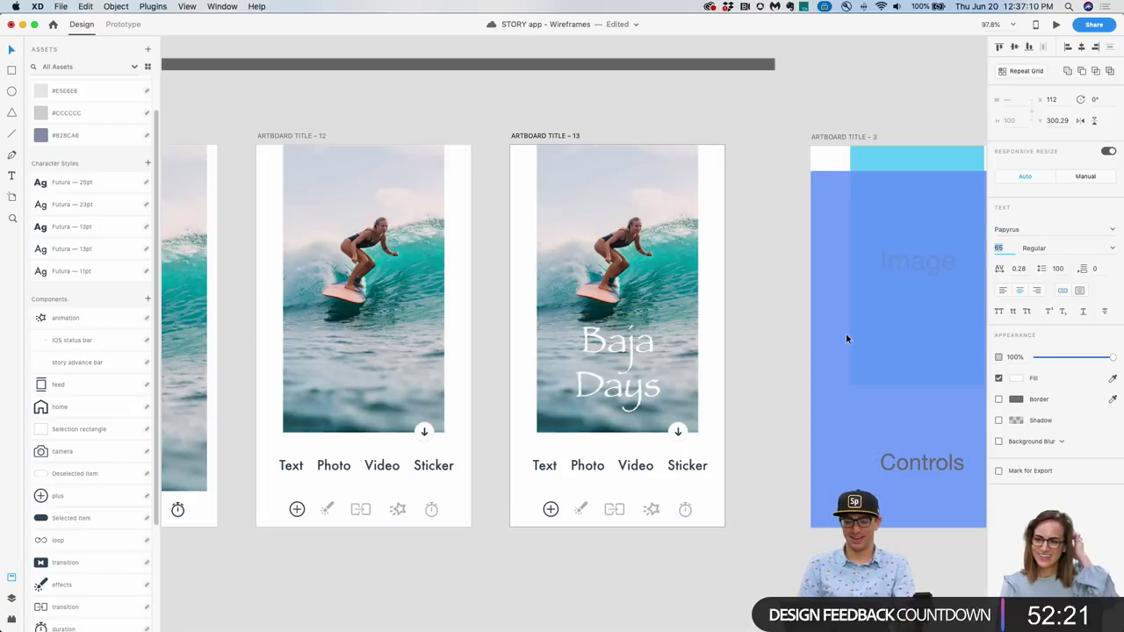
key("super+z")
key("super+z")
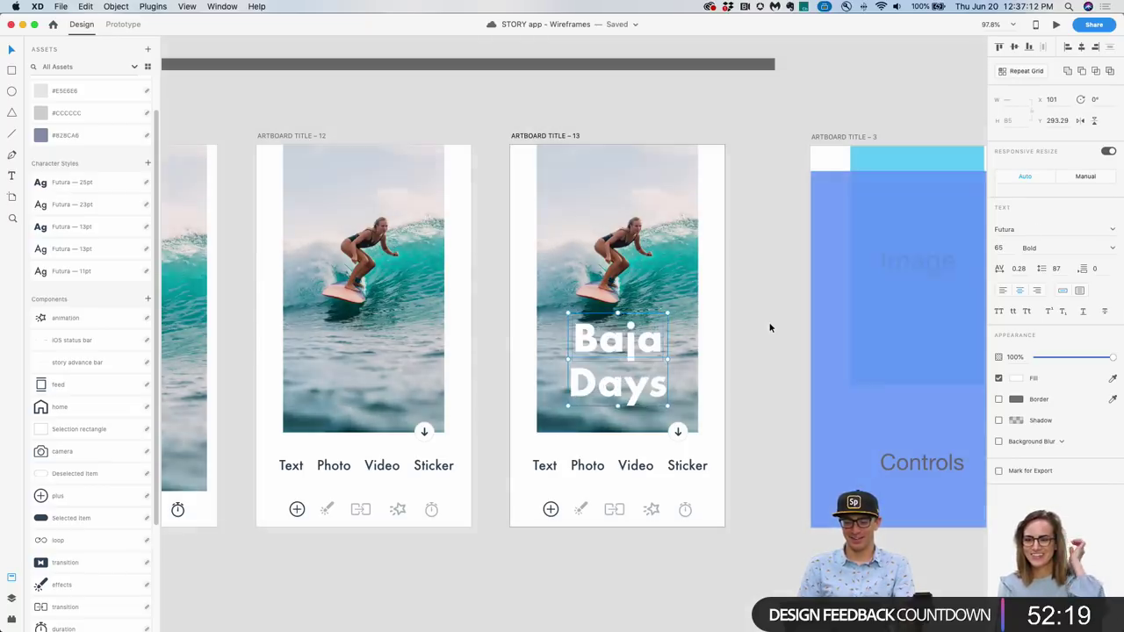
left_click(771, 326)
Link the Text label on Artboard 12 to Artboard 13 with a tap-triggered Auto-Animate interaction, easing None, duration 0.3 s.
left_click_drag(770, 323, 700, 317)
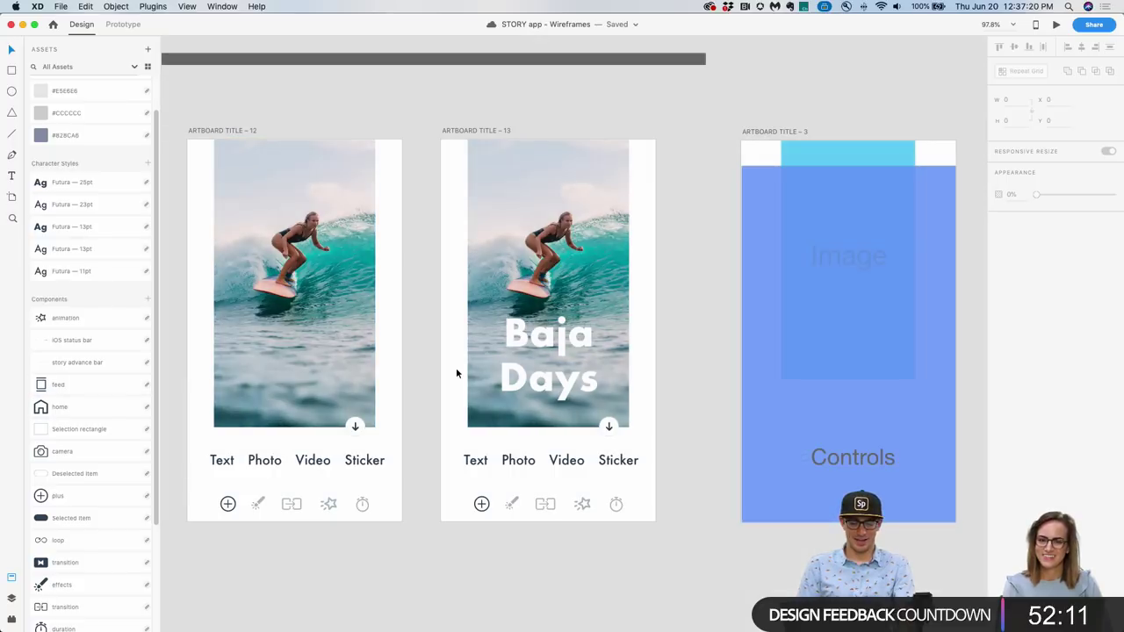
left_click(217, 461)
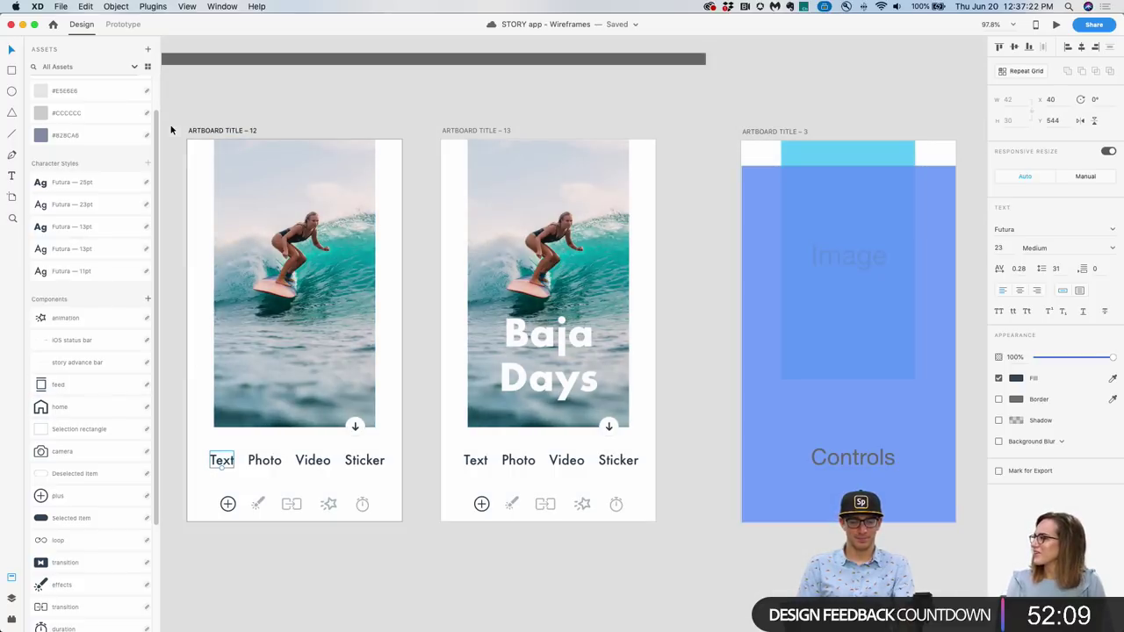
left_click(123, 24)
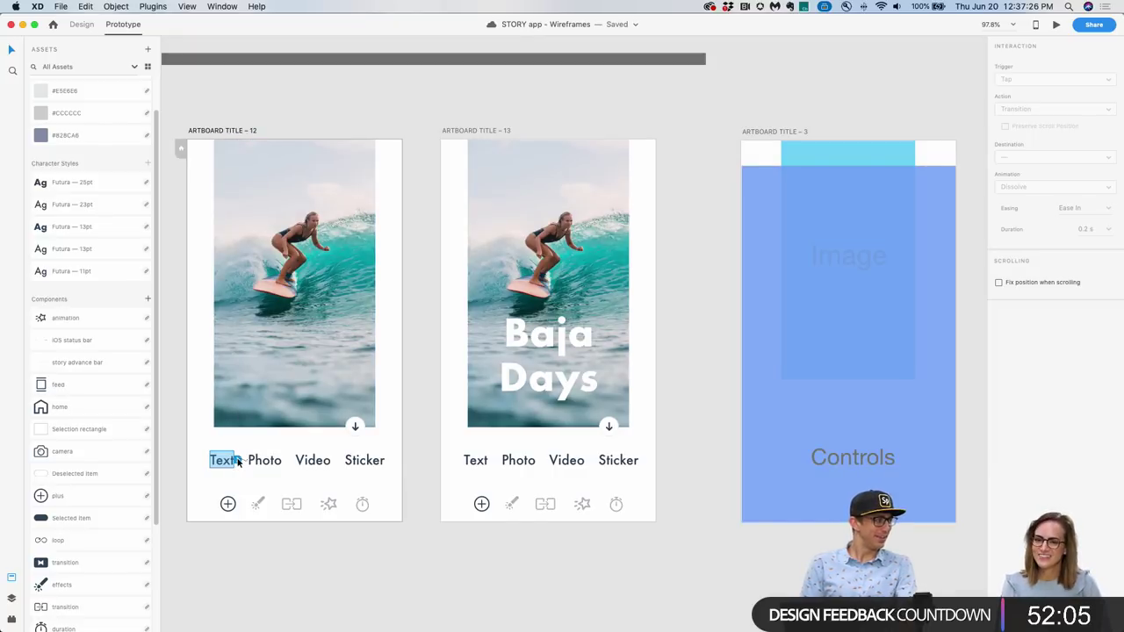
left_click_drag(237, 463, 484, 351)
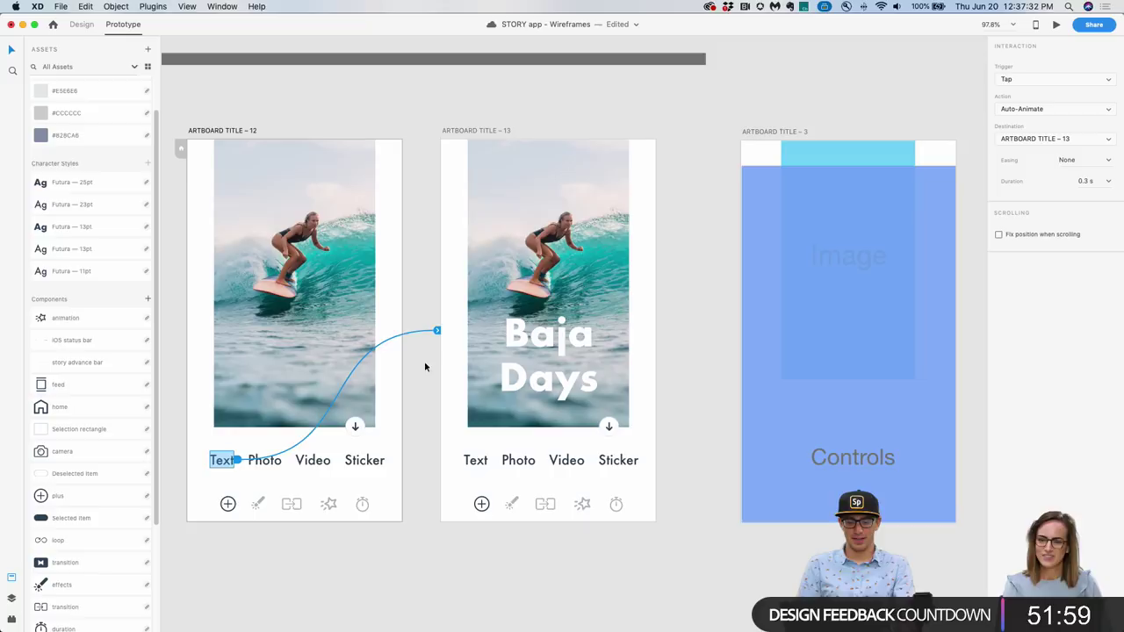
Preview the prototype from Artboard 12, trigger the Text interaction, and close the preview.
left_click(265, 338)
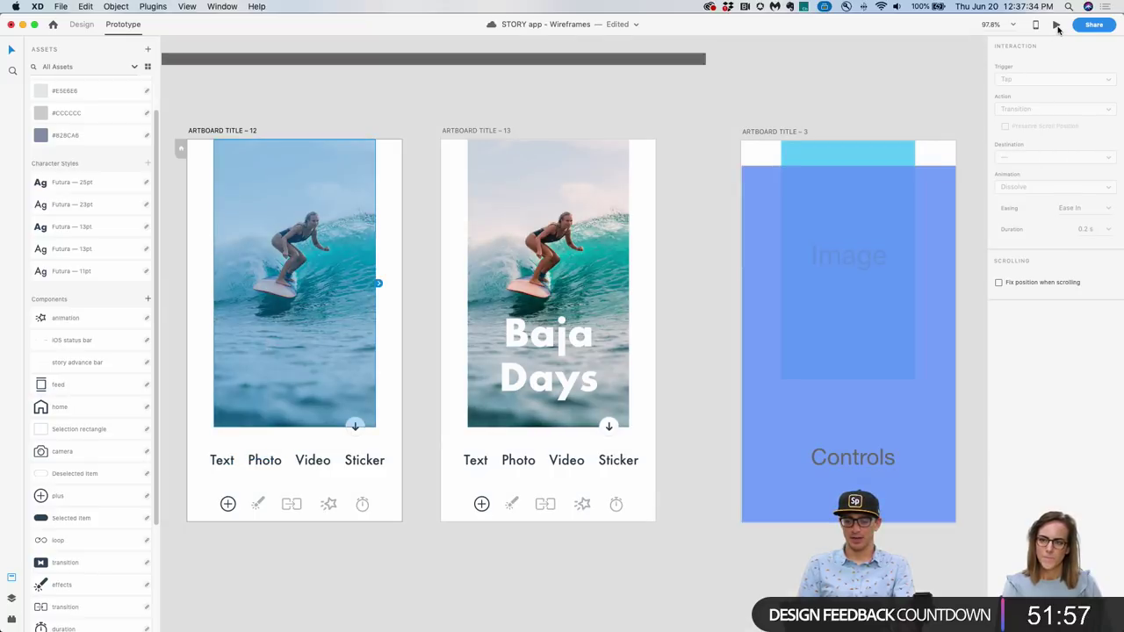
left_click(1058, 26)
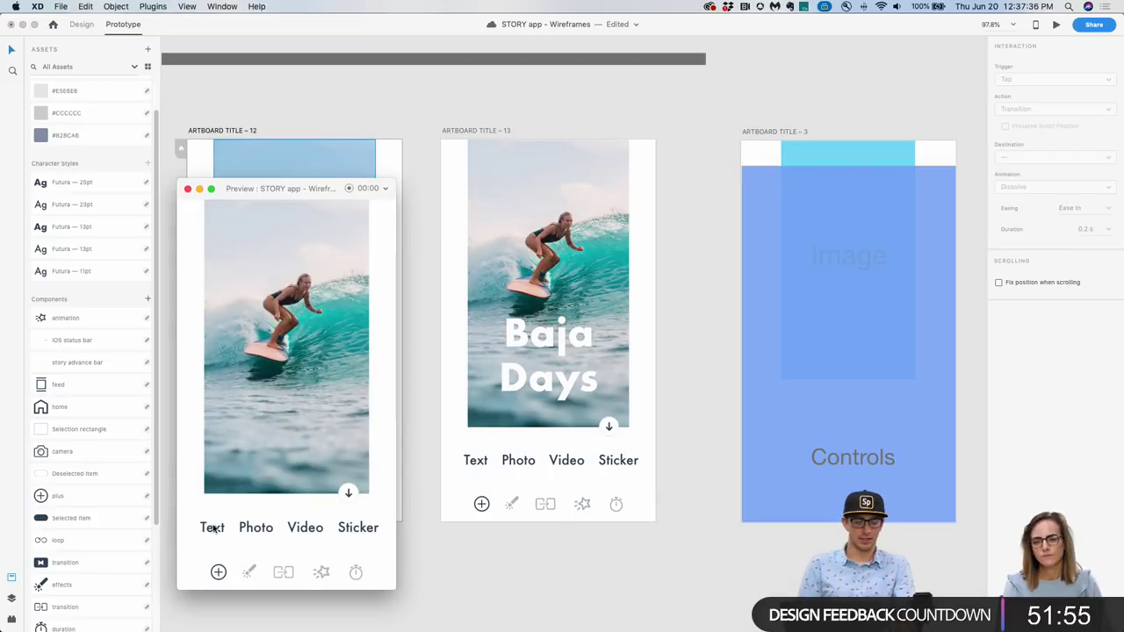
left_click(212, 528)
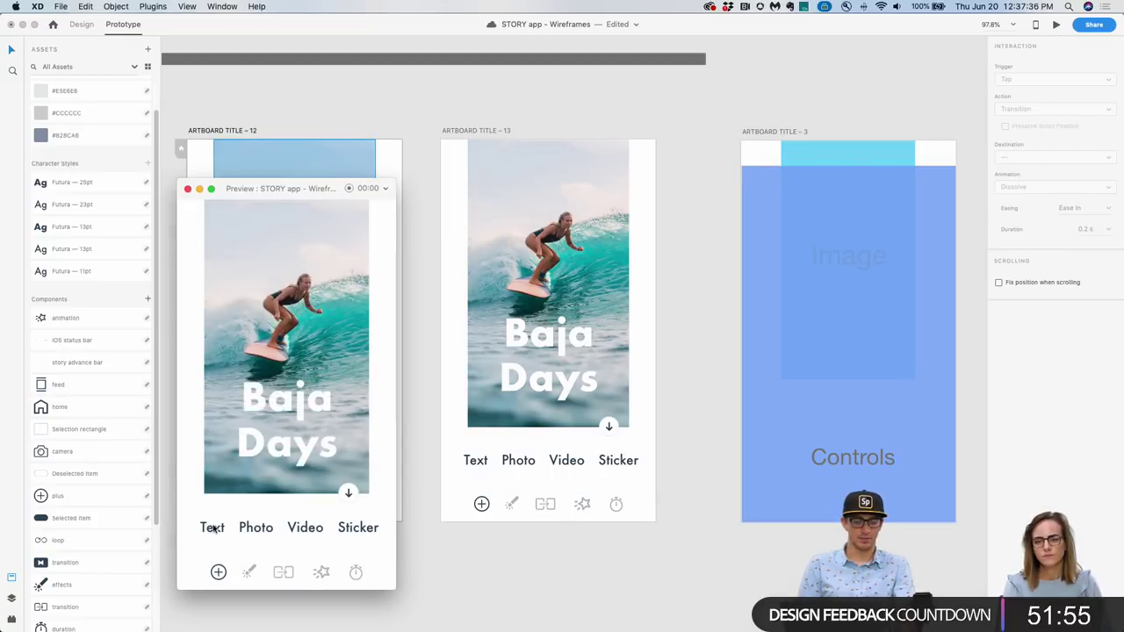
left_click(187, 189)
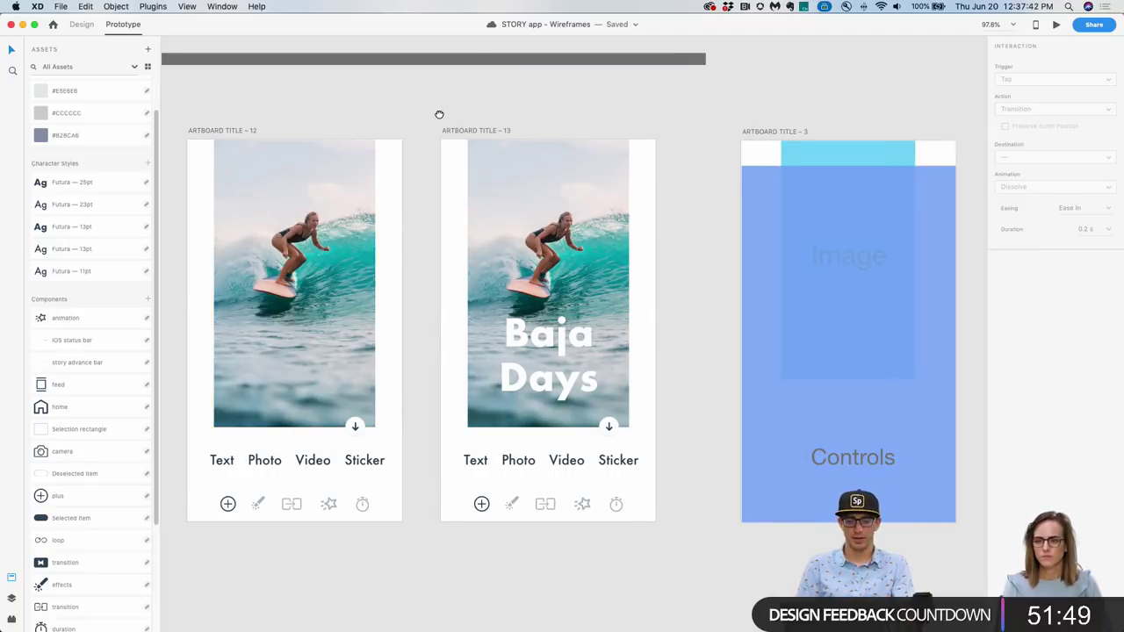
Link the arrow button on Artboard 13 to Artboard 11 with a tap-triggered 0.3 s Auto-Animate interaction, and check all prototype connections.
left_click_drag(439, 114, 404, 118)
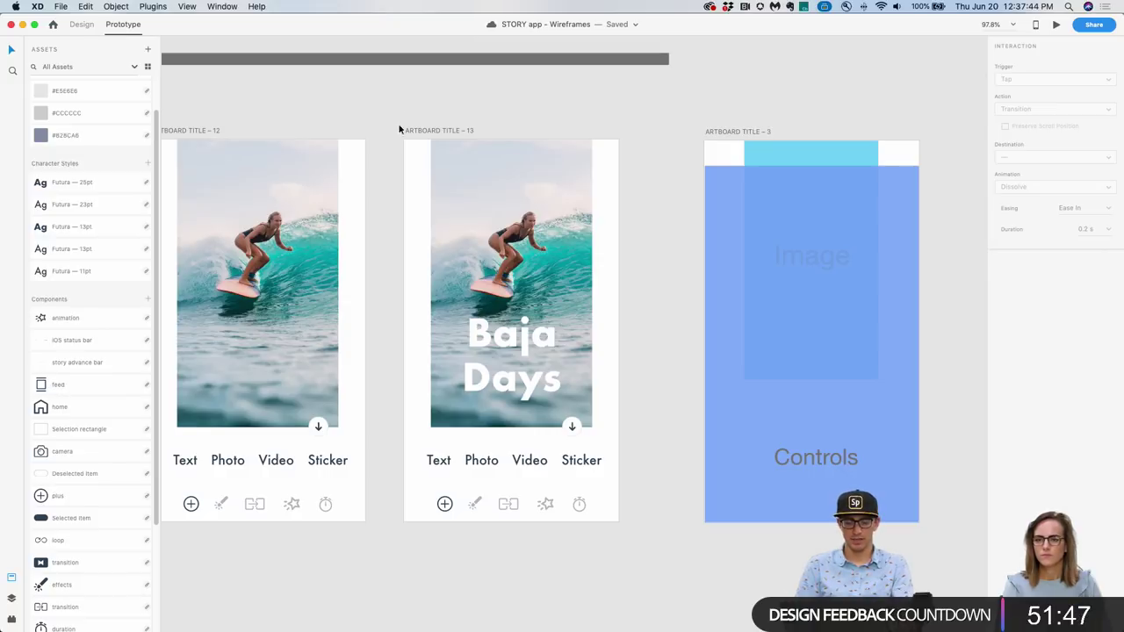
scroll(390, 147, "down", 5)
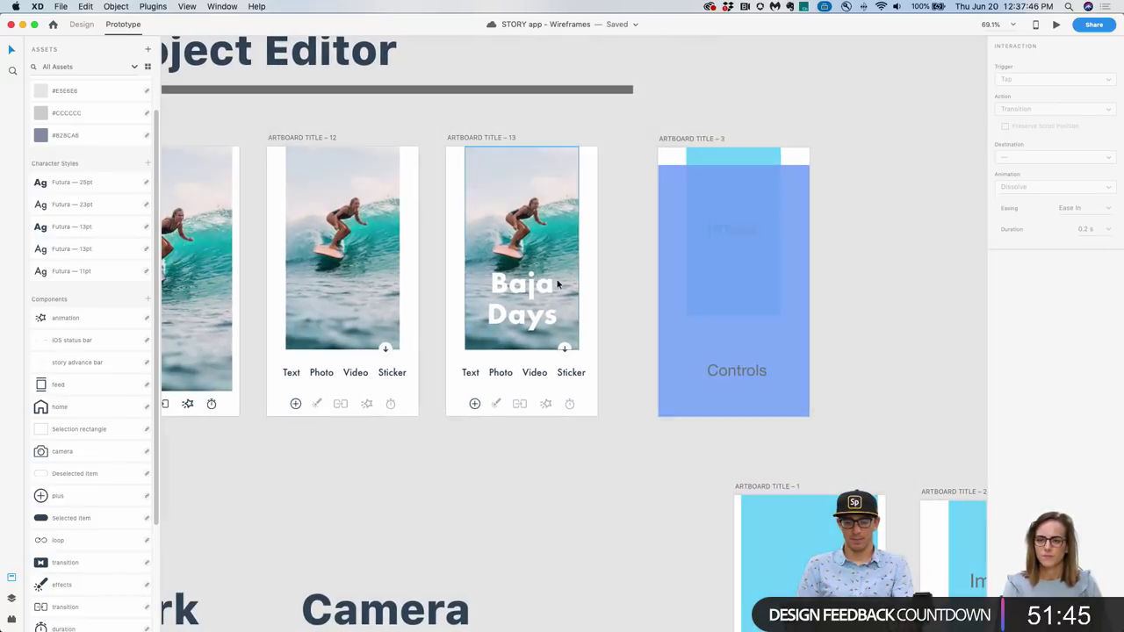
left_click_drag(563, 348, 202, 263)
left_click_drag(419, 412, 562, 432)
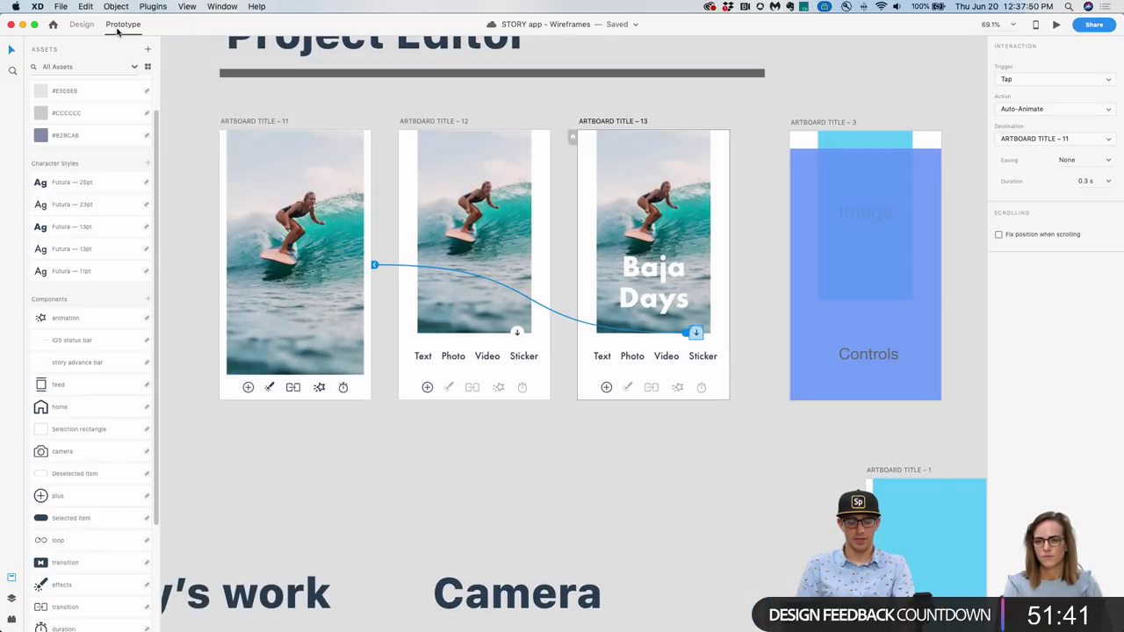
key("super+a")
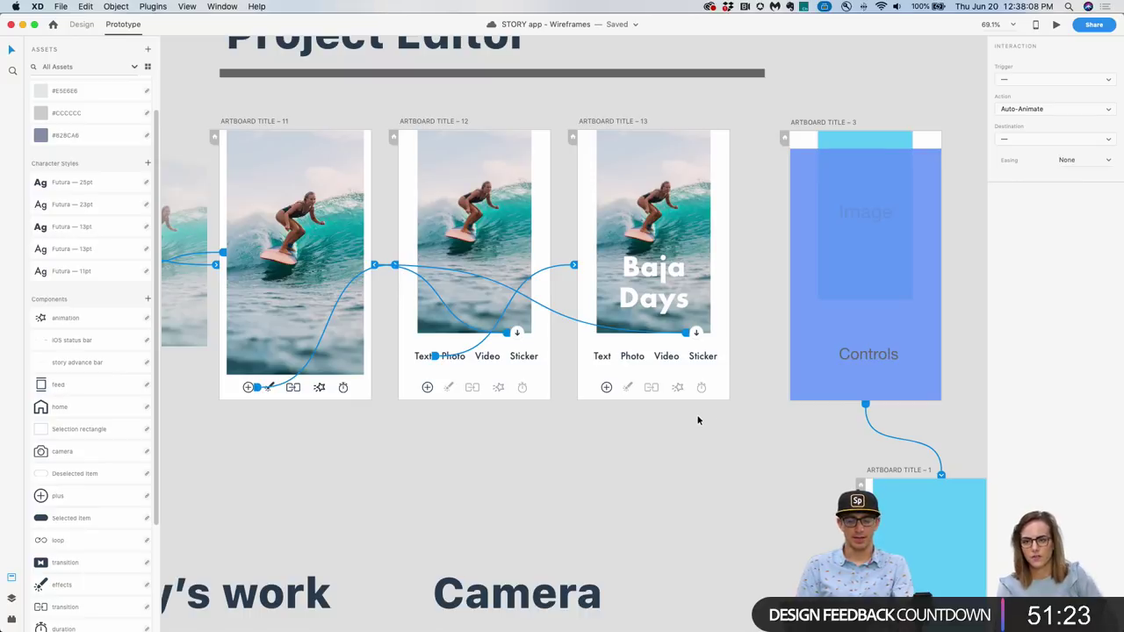
left_click(690, 456)
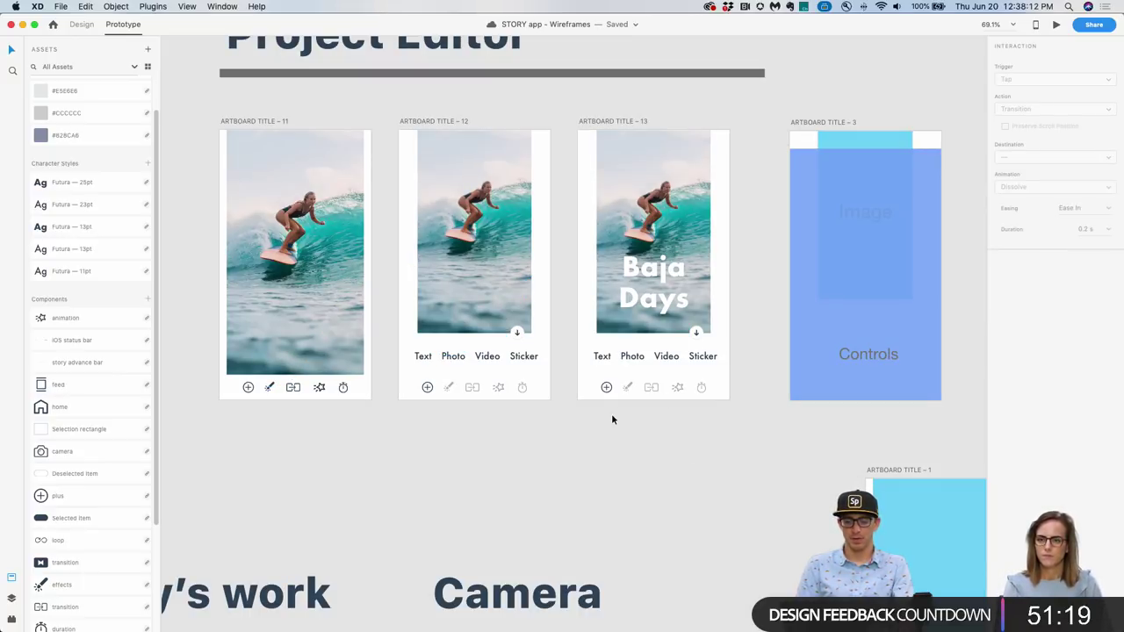
Move wireframe Artboard 3 out of the Project Editor row and place it beside Artboard 2.
scroll(611, 413, "down", 3)
scroll(567, 450, "right", 3)
scroll(568, 451, "down", 2)
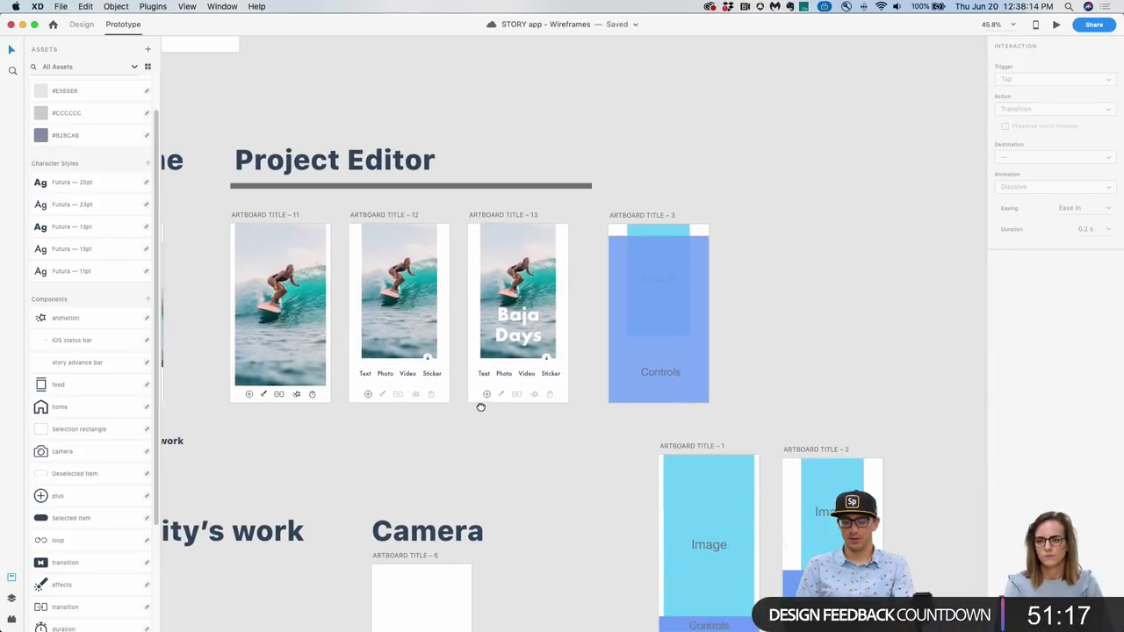
left_click_drag(583, 194, 676, 285)
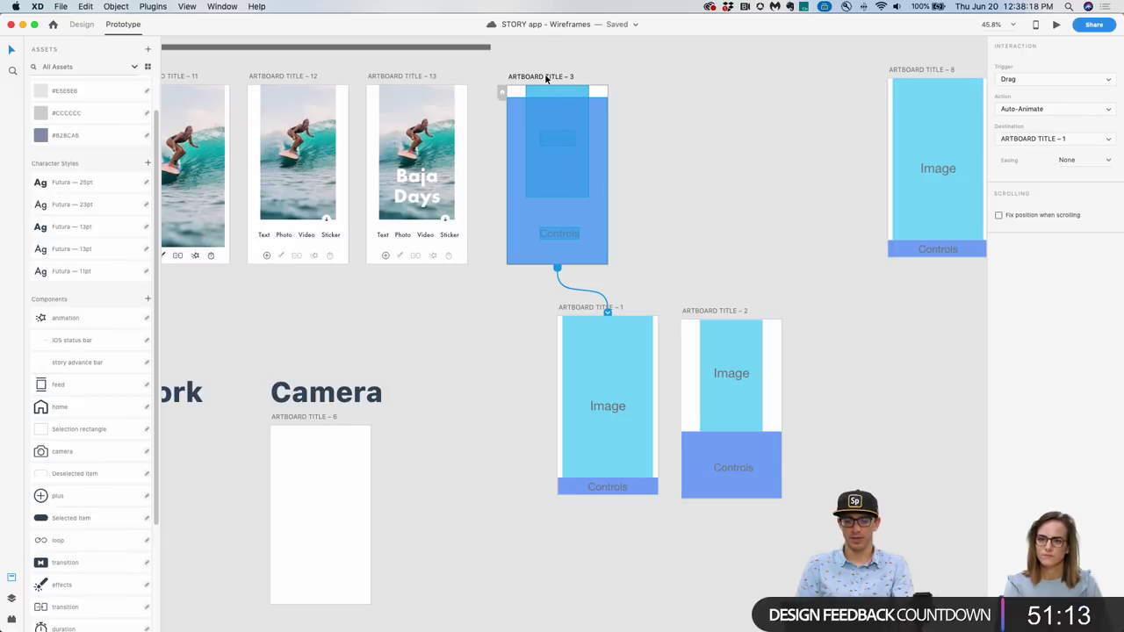
left_click_drag(546, 79, 846, 310)
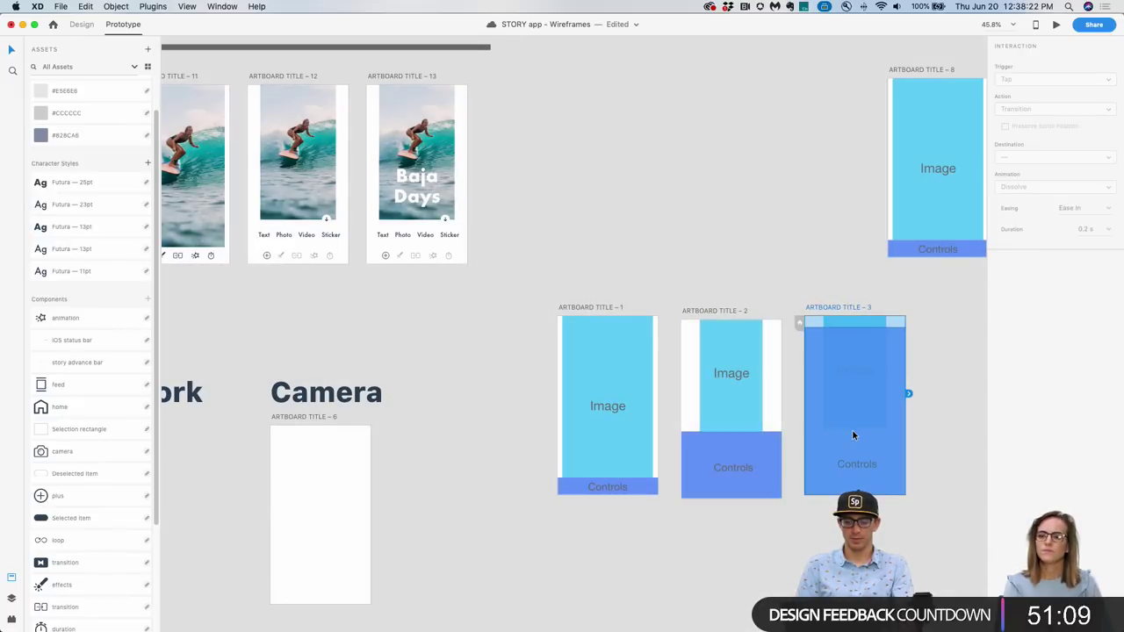
left_click(926, 441)
Select wireframe Artboards 1, 2 and 3 and move them together farther from the Project Editor screens.
left_click_drag(955, 314, 547, 487)
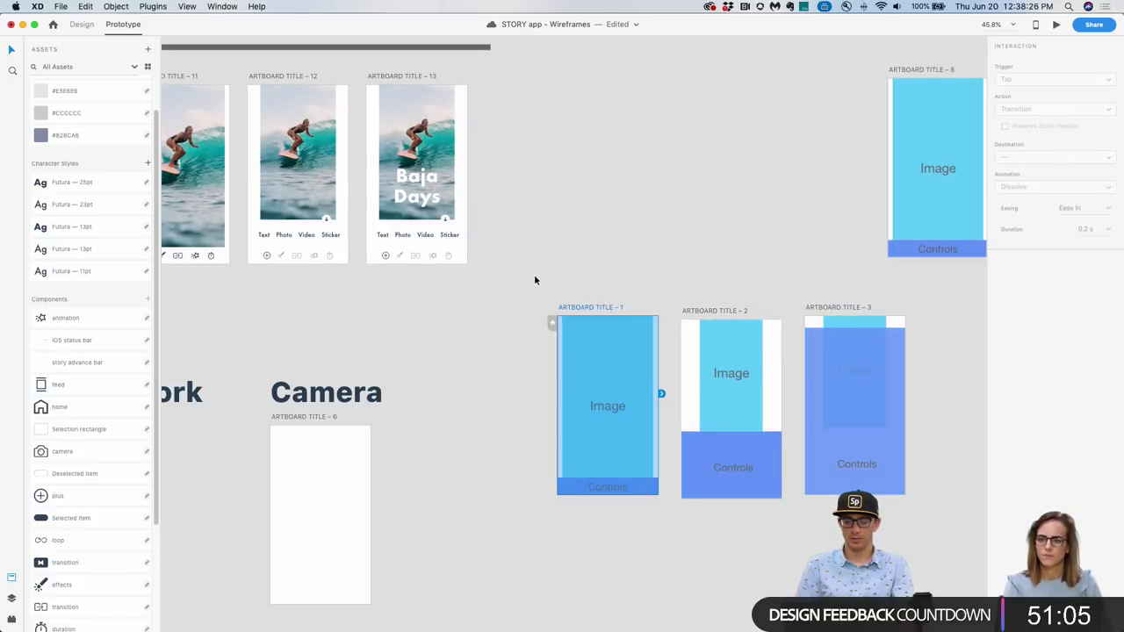
left_click_drag(534, 275, 968, 525)
left_click(831, 310)
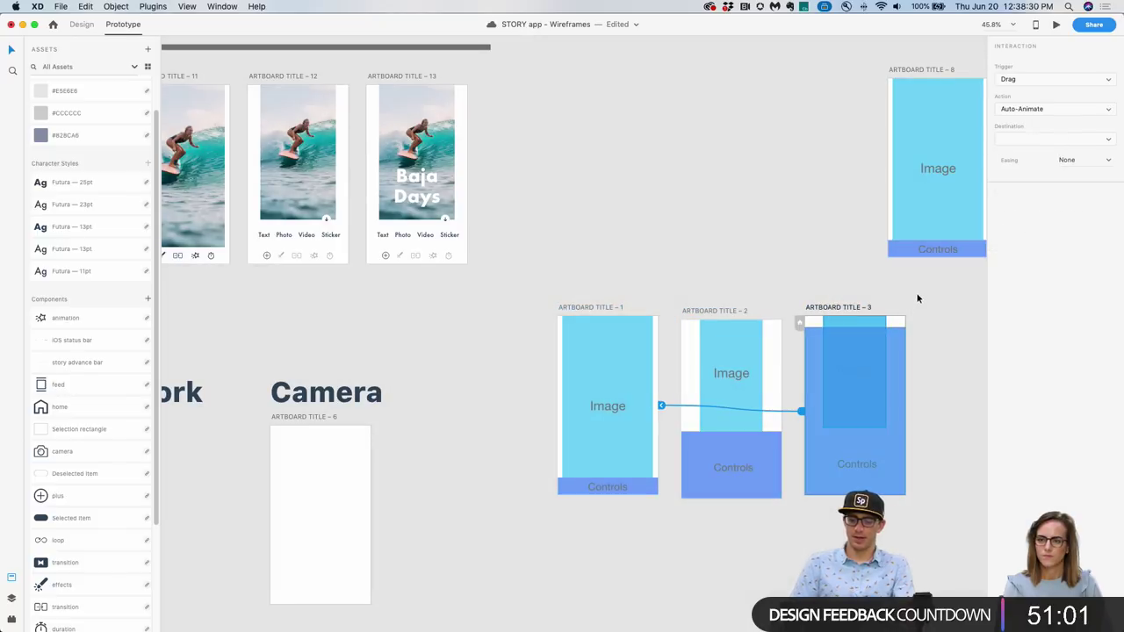
left_click_drag(919, 296, 503, 541)
left_click_drag(586, 307, 755, 406)
Duplicate Artboard 13 and place the copy after it in the Project Editor row.
left_click_drag(504, 153, 604, 277)
scroll(604, 277, "up", 5)
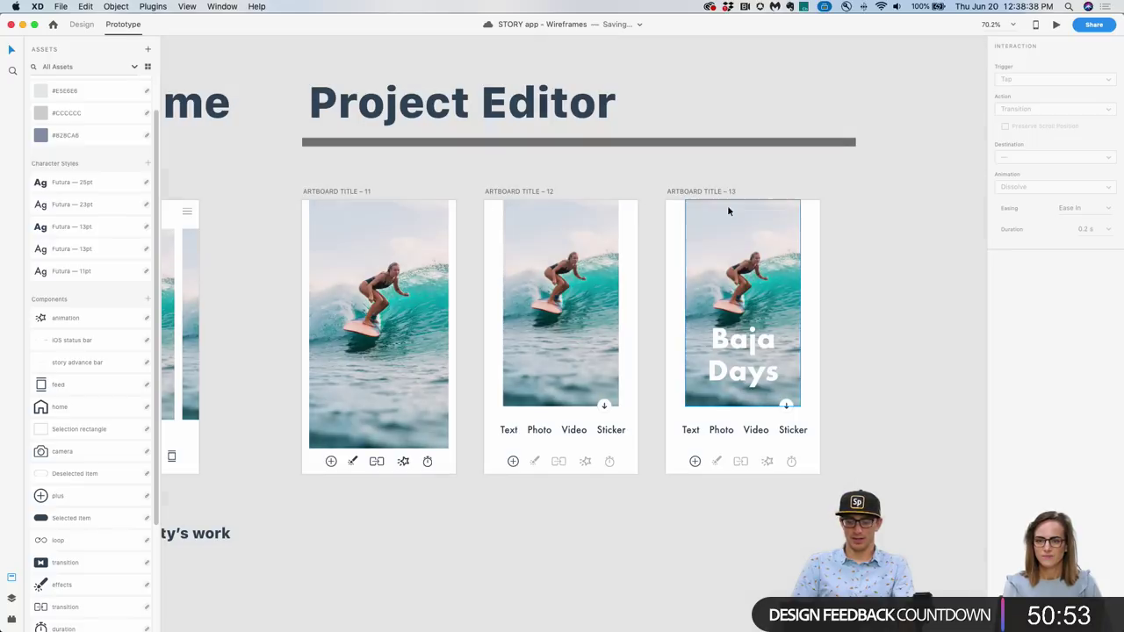
scroll(675, 325, "right", 1)
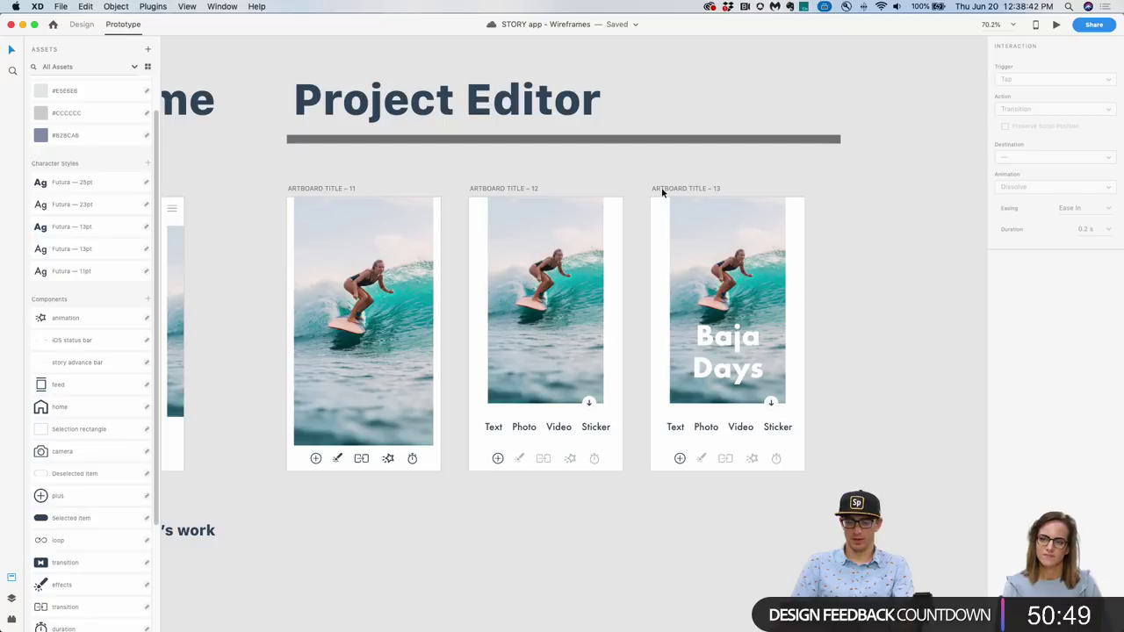
left_click_drag(661, 187, 852, 194)
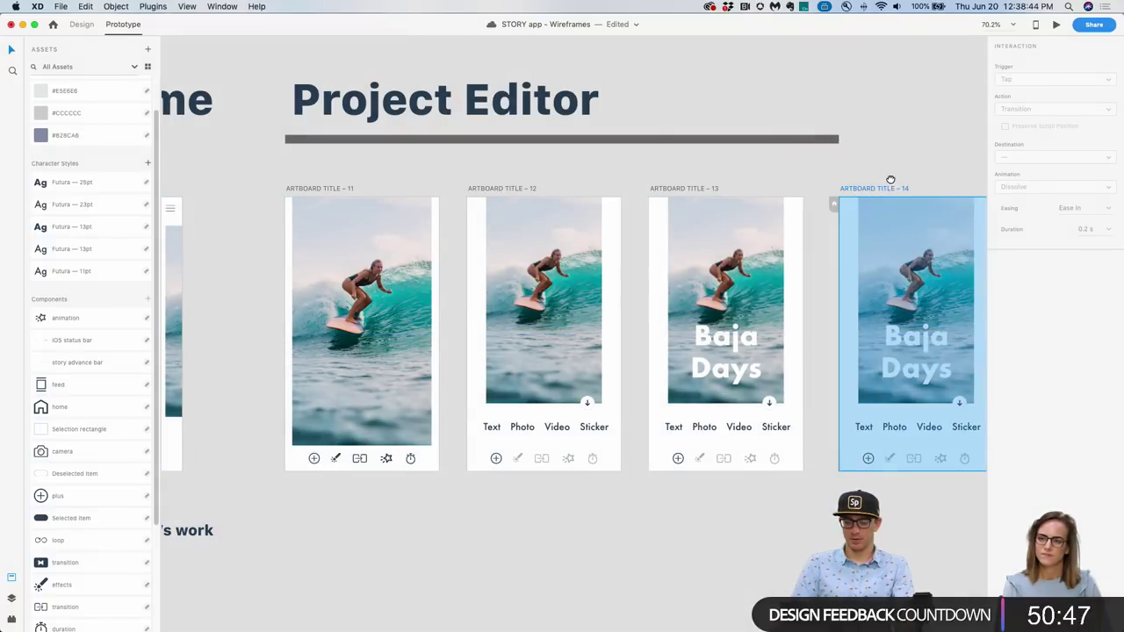
Delete the Text, Photo, Video and Sticker labels from Artboard 14.
scroll(896, 366, "right", 3)
left_click(911, 395)
left_click(740, 415)
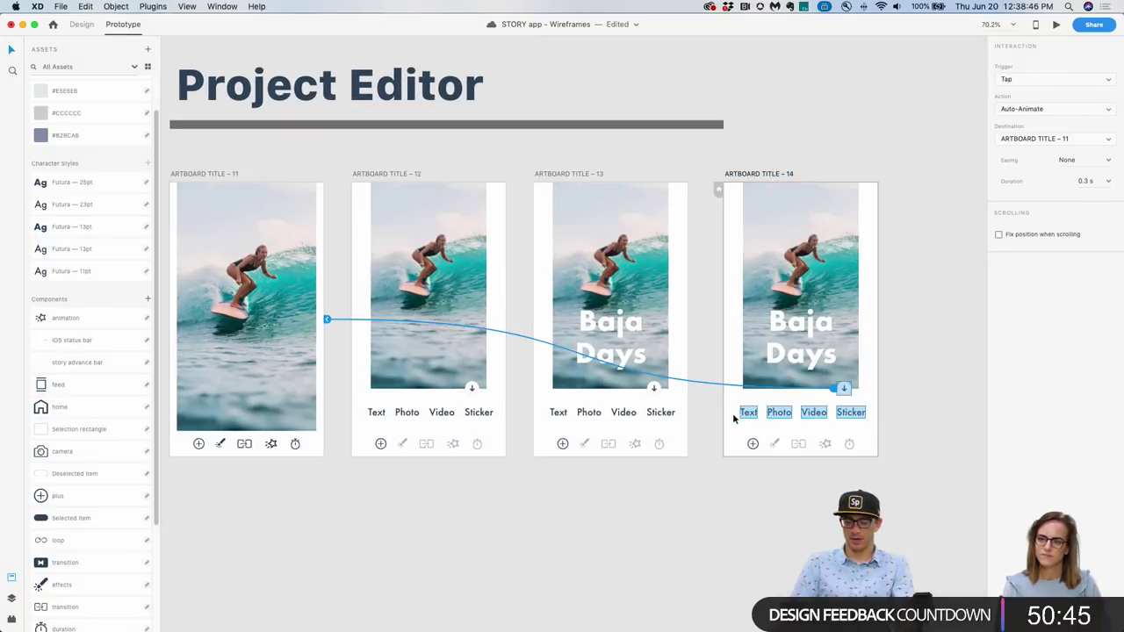
key("super+z")
scroll(820, 415, "left", 1)
key("Delete")
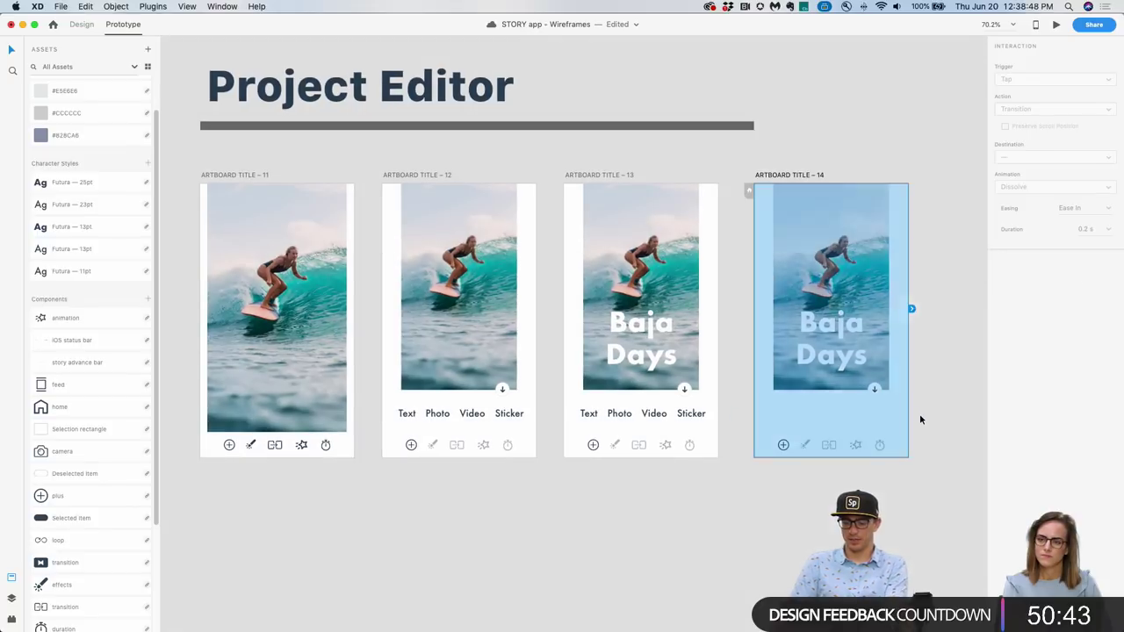
Switch to design mode, save the file, and set the effects, transition, animation and duration icons on Artboard 14 to 100% opacity.
left_click_drag(929, 434, 804, 463)
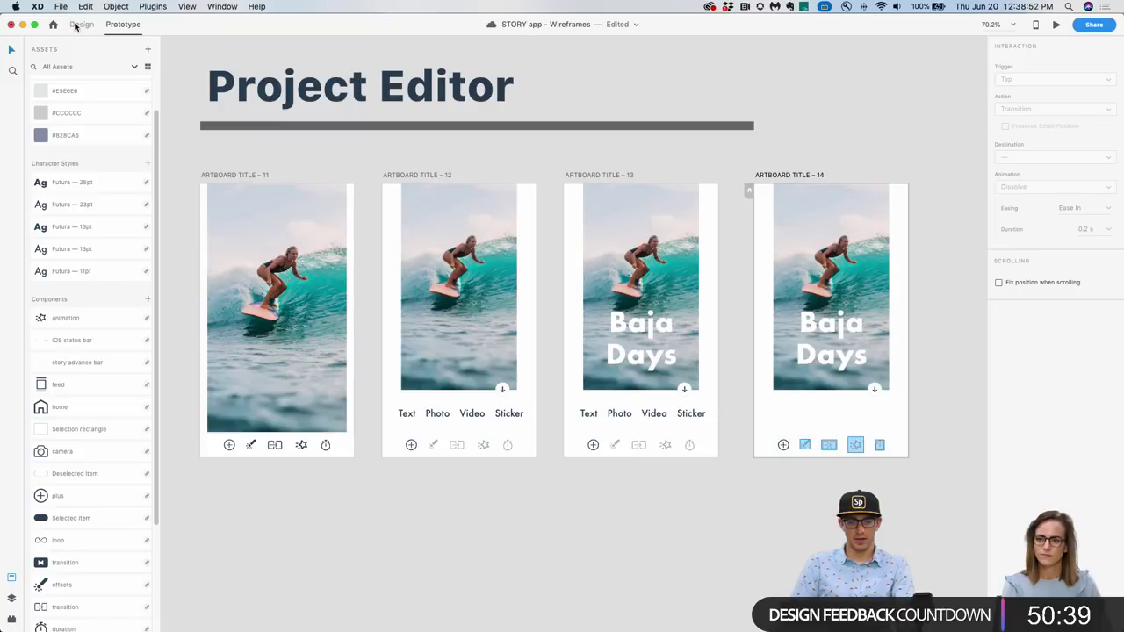
key("super+1")
key("super+s")
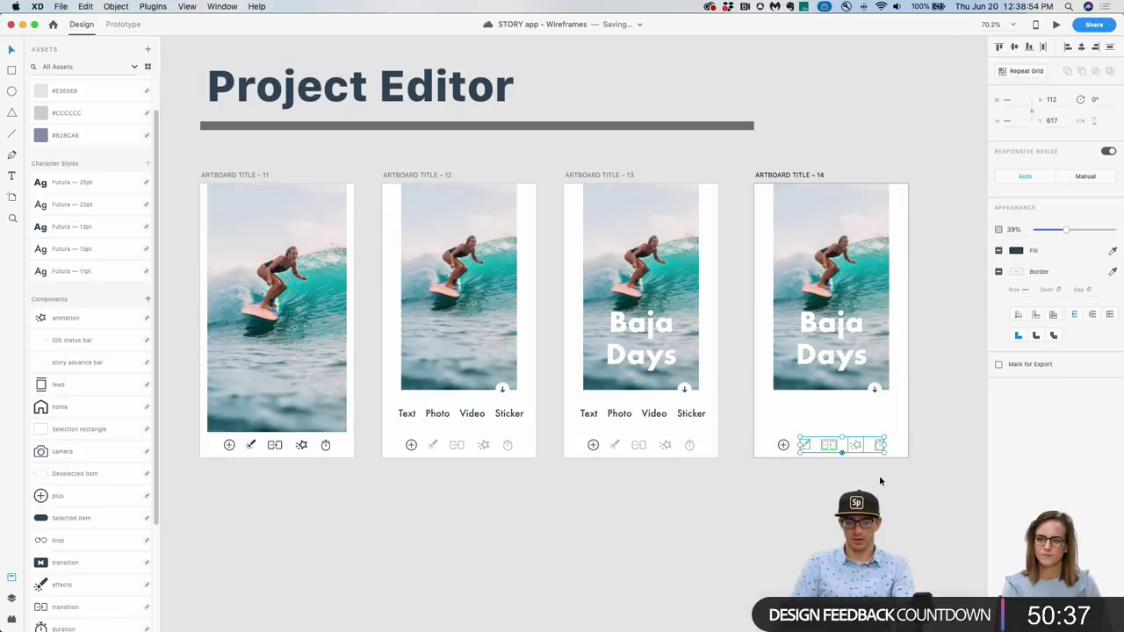
left_click_drag(1069, 230, 1112, 231)
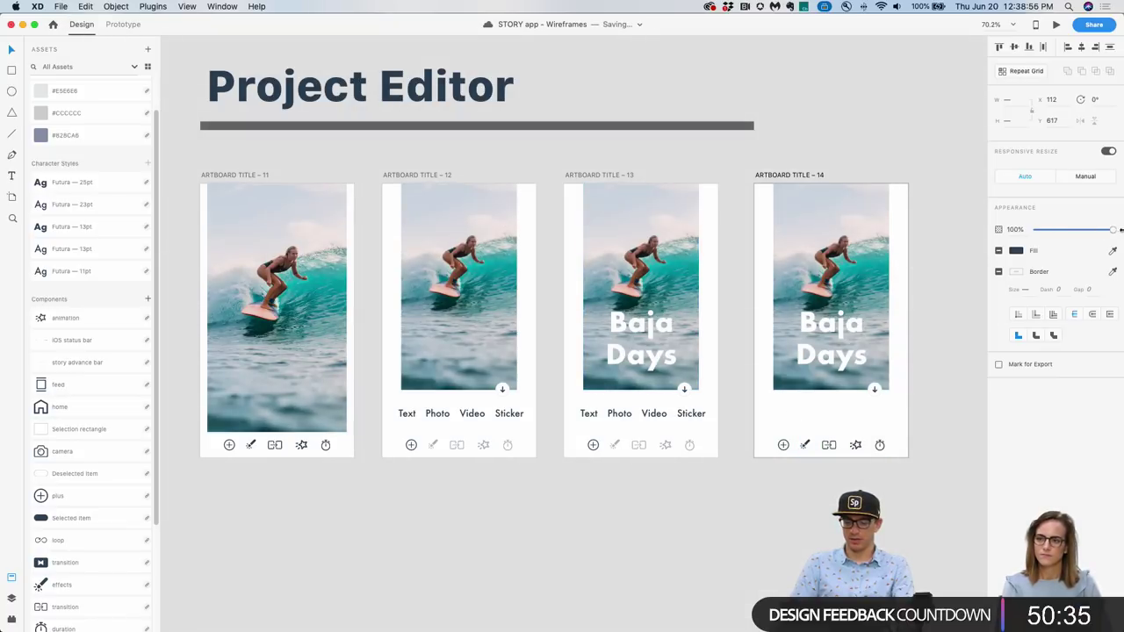
left_click(795, 493)
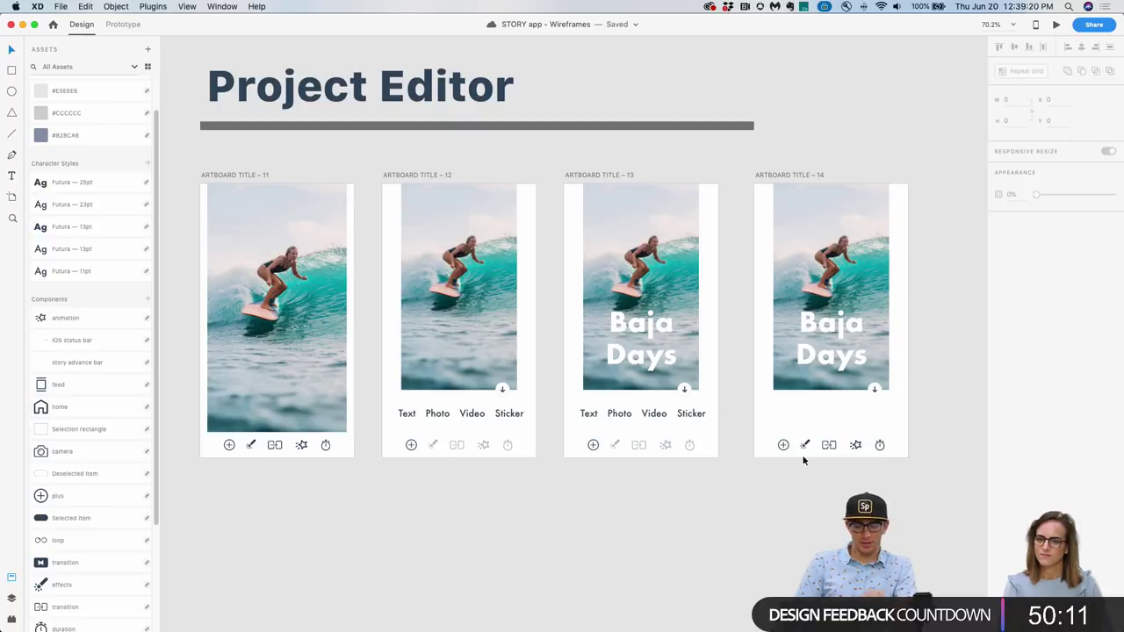
Dim the transition, animation and duration icons on Artboard 14, and lower the plus icon's opacity to 47%.
mouse_move(835, 472)
left_mouse_down()
mouse_move(515, 481)
mouse_move(787, 463)
left_mouse_up()
left_click_drag(890, 463, 842, 436)
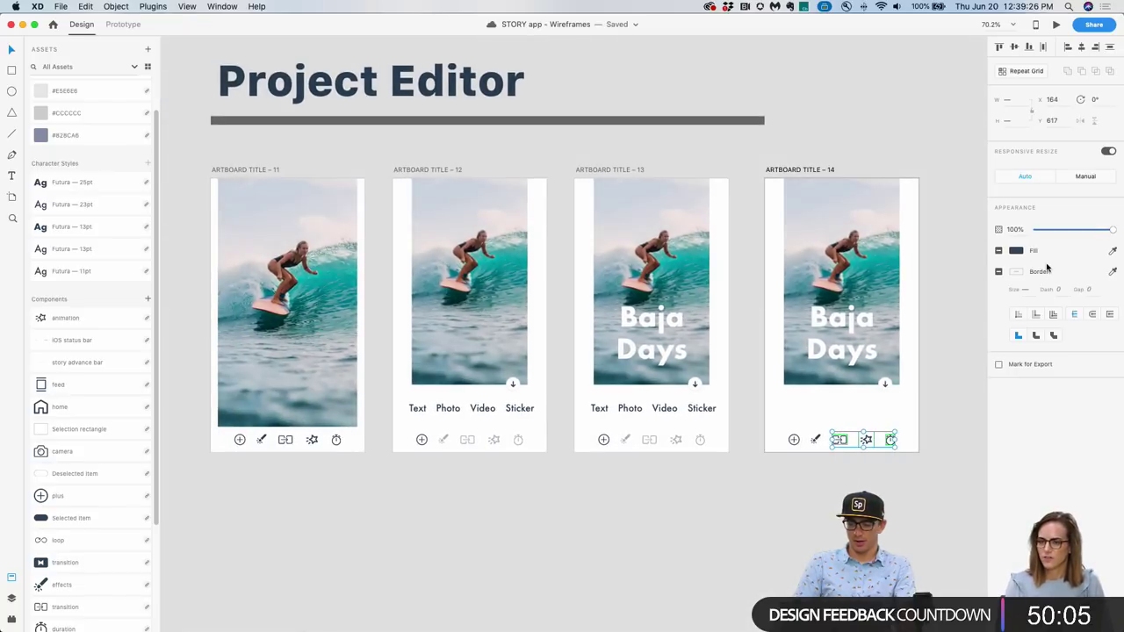
left_click_drag(1096, 229, 1068, 231)
left_click_drag(751, 478, 799, 430)
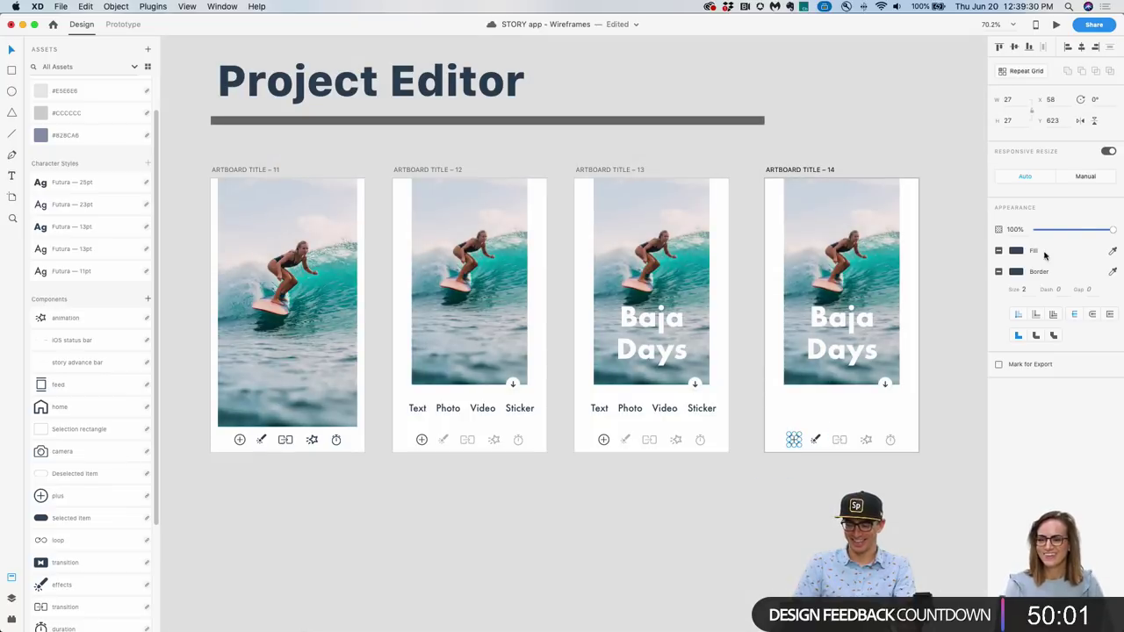
left_click_drag(1114, 230, 1072, 232)
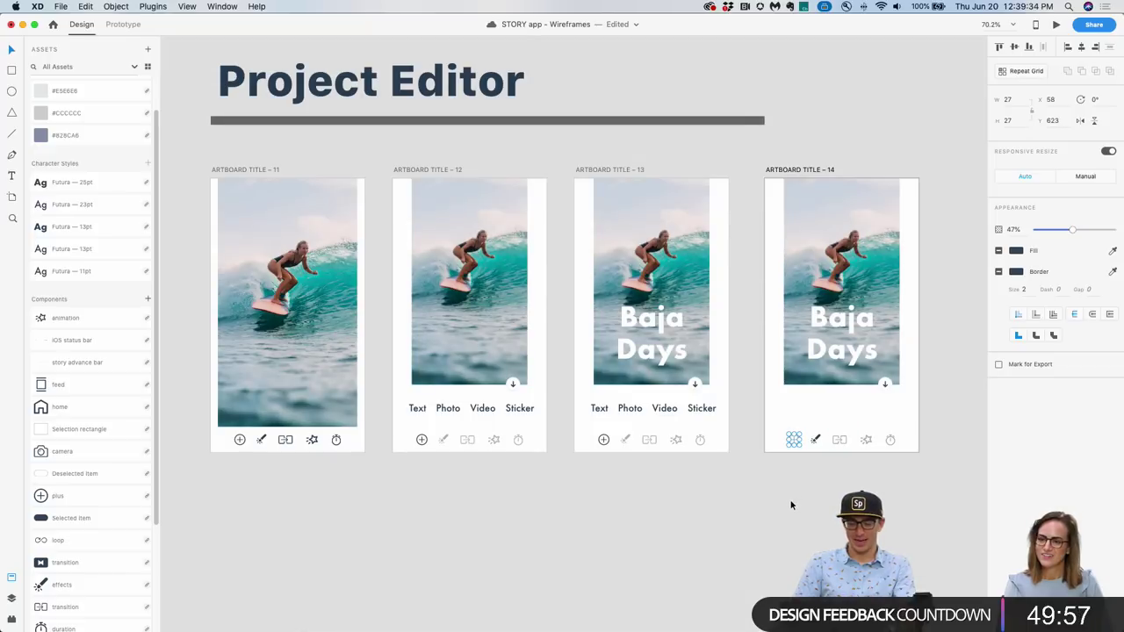
In prototype mode, link the effects icon on Artboard 11 to Artboard 14.
left_click(764, 494)
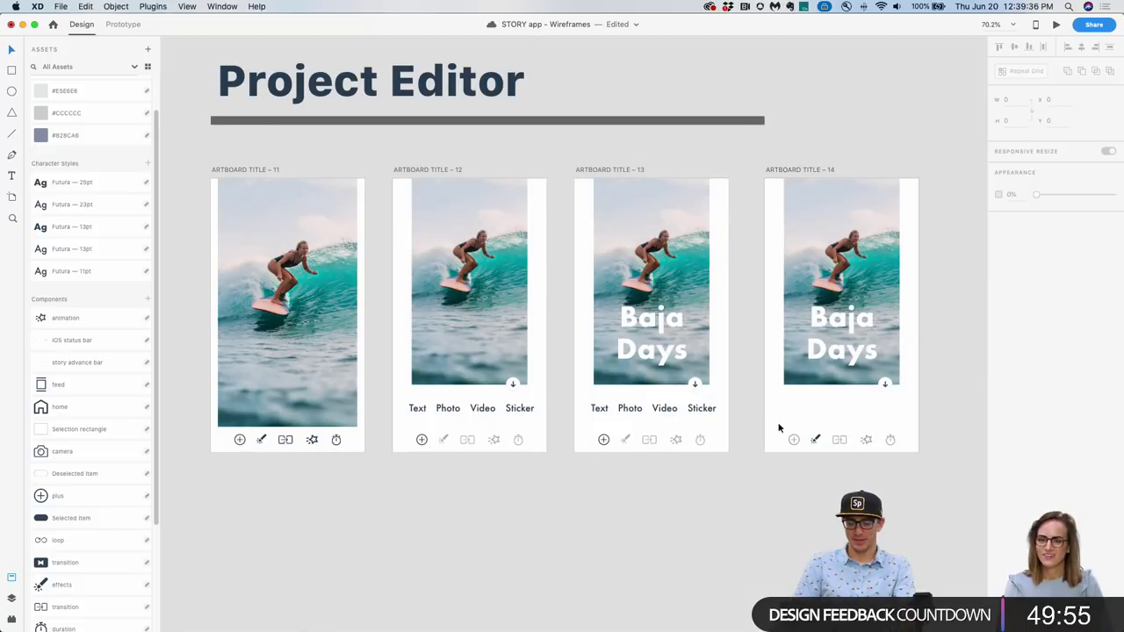
left_click(260, 441)
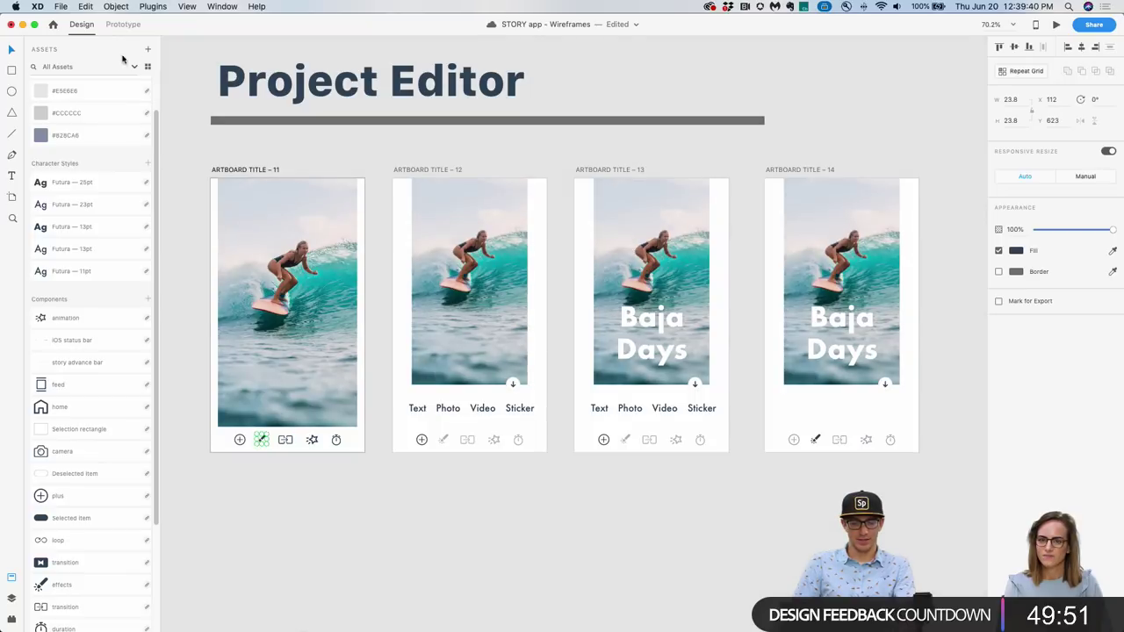
left_click(123, 23)
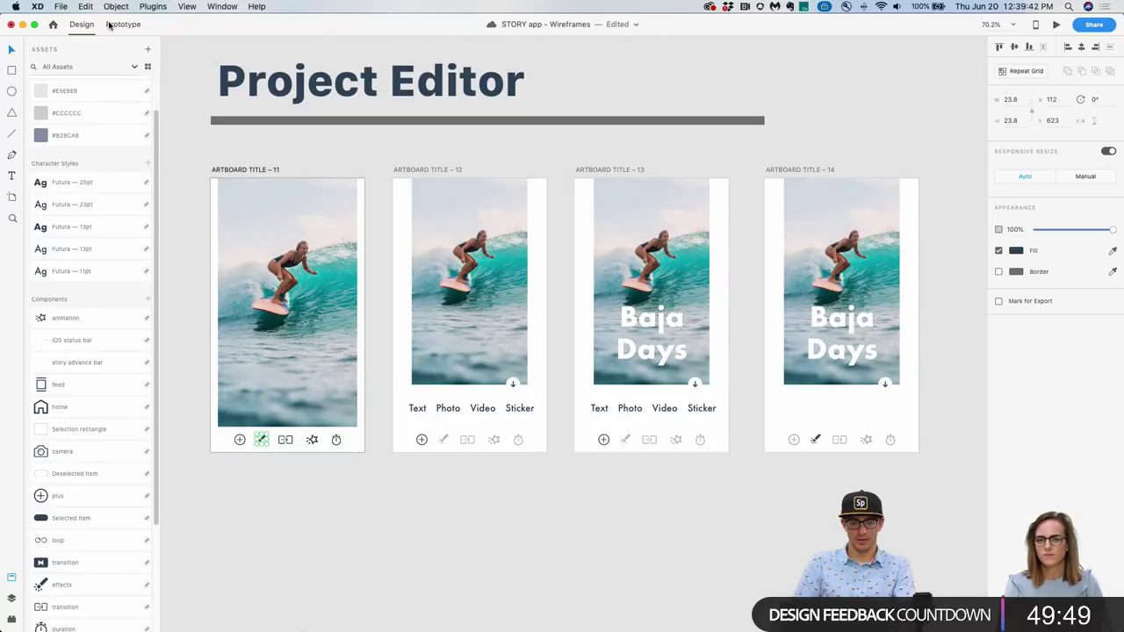
mouse_move(269, 439)
left_mouse_down()
mouse_move(602, 401)
mouse_move(847, 414)
left_mouse_up()
left_click(819, 467)
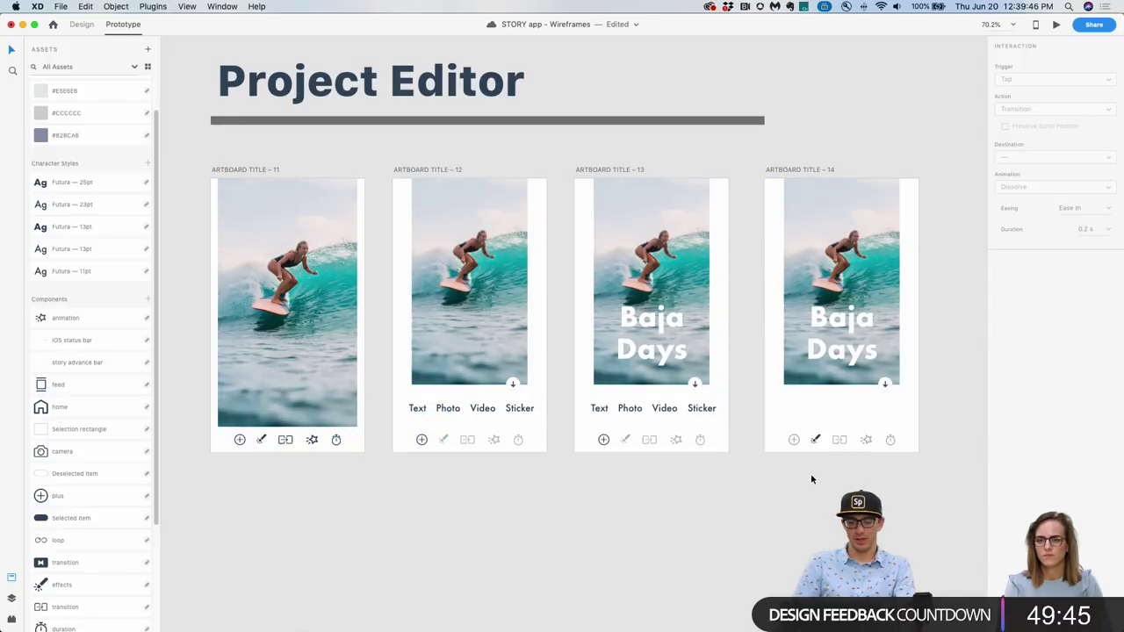
Move Artboard 14 closer to Artboard 13 so its gap matches the spacing of the other artboards.
left_click_drag(793, 170, 783, 170)
left_click(732, 165)
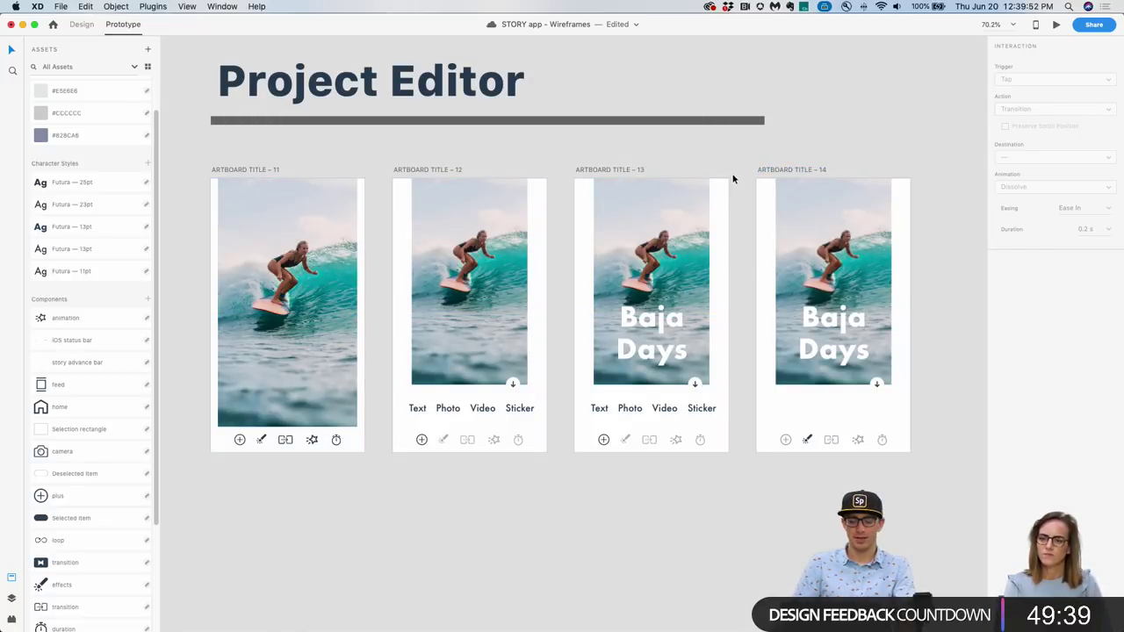
left_click(809, 440)
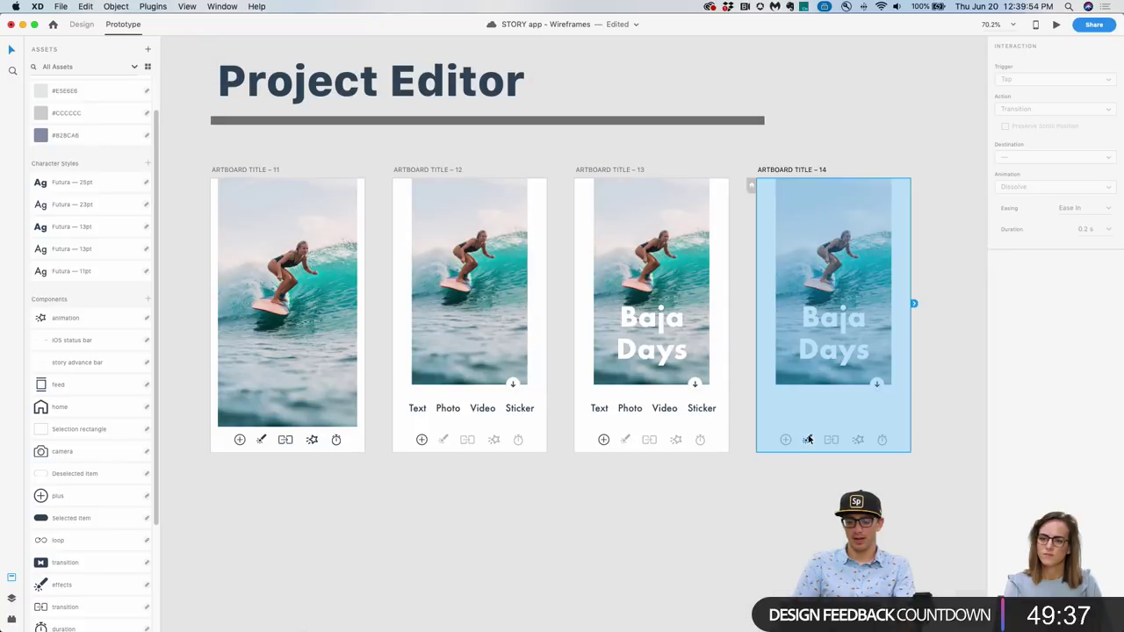
left_click(807, 440)
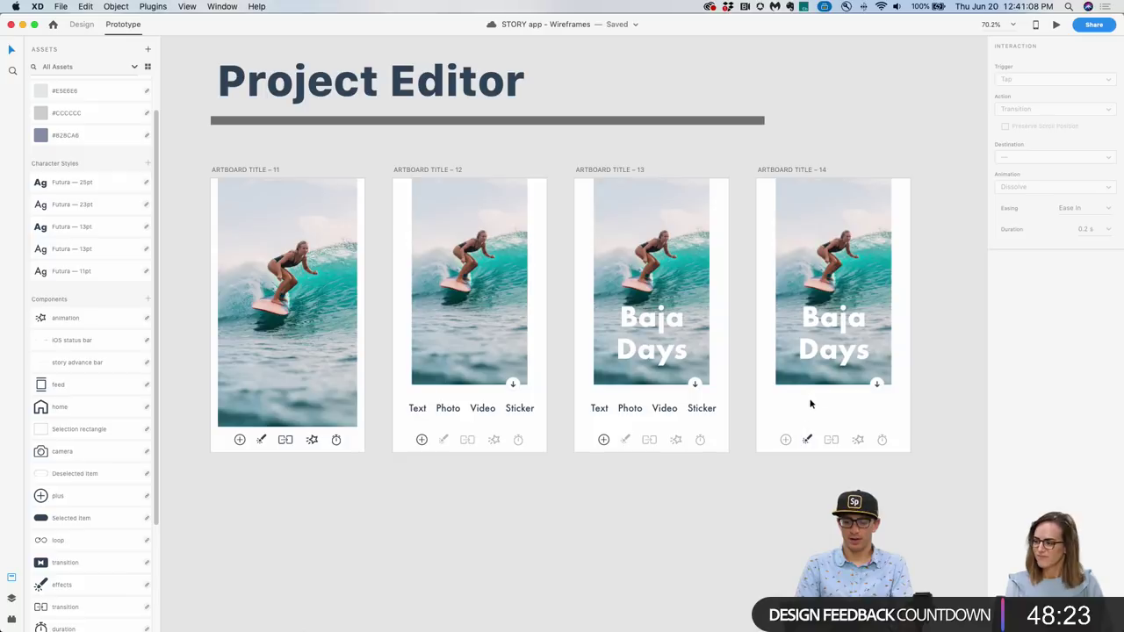
In design mode, draw a small circle, square and triangle stacked beneath the photo on Artboard 14, and select all three.
left_click_drag(810, 404, 682, 404)
scroll(697, 401, "up", 4)
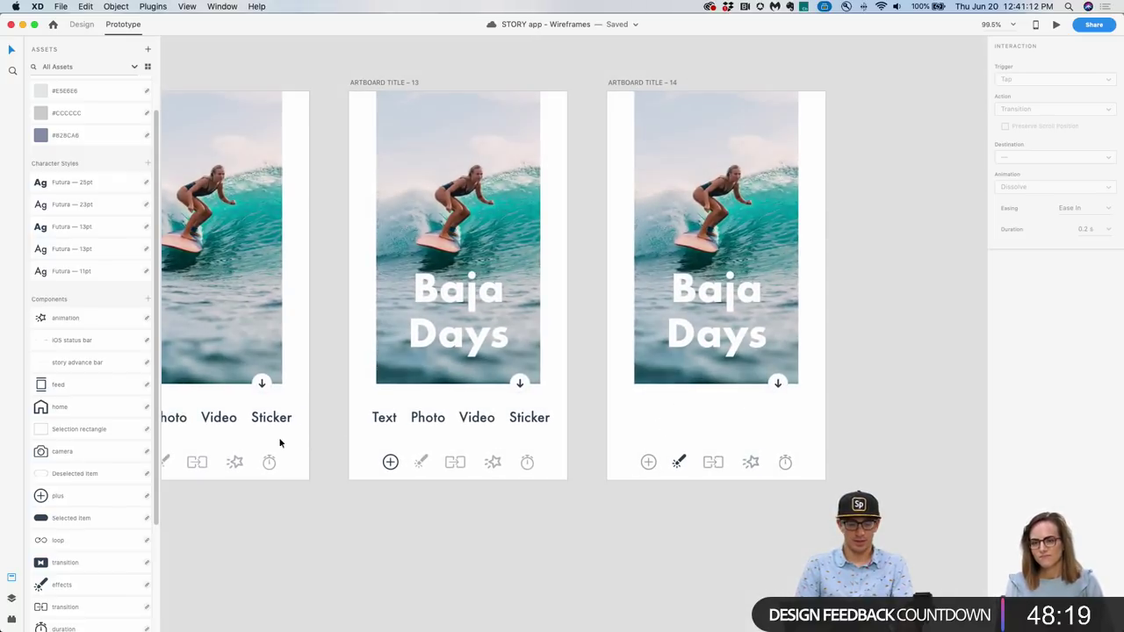
scroll(123, 457, "down", 5)
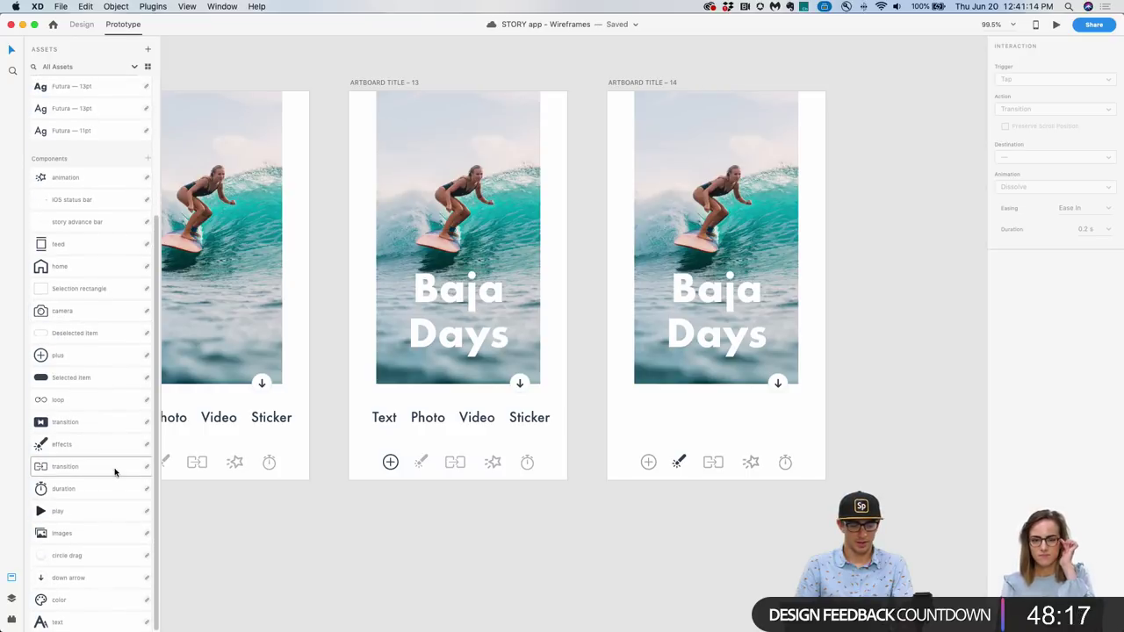
scroll(114, 472, "up", 2)
scroll(114, 472, "down", 2)
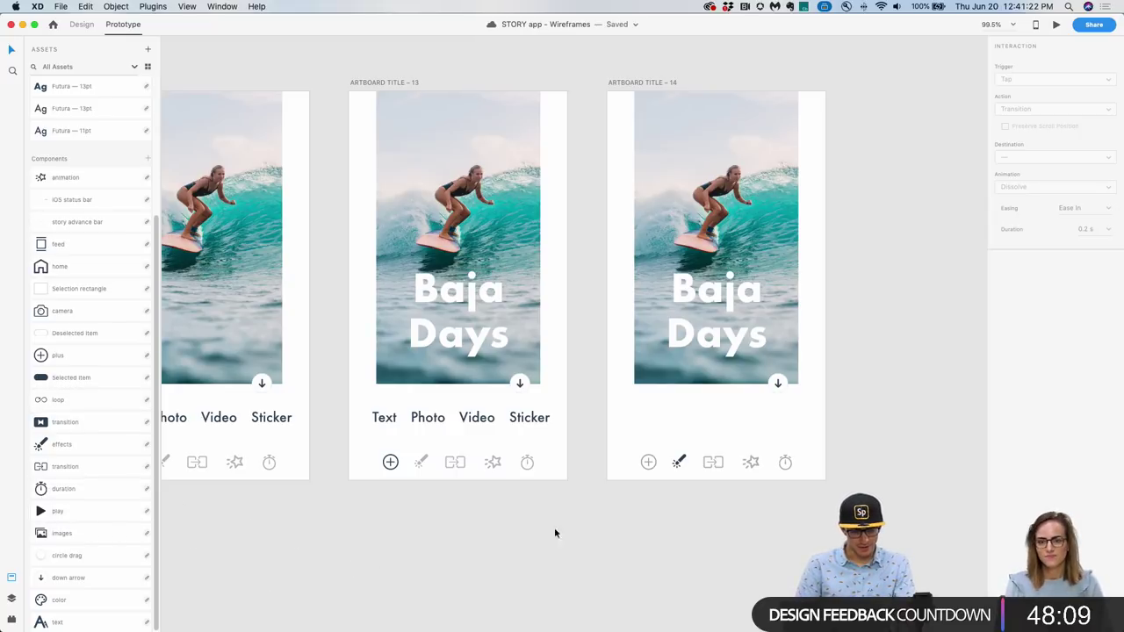
scroll(667, 422, "up", 5)
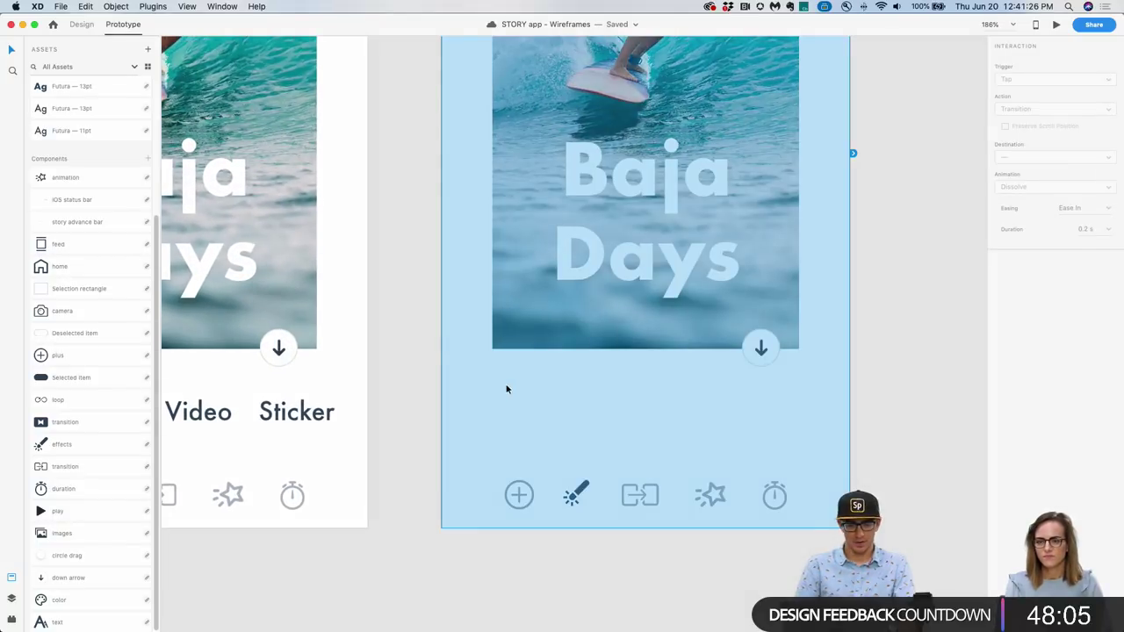
left_click(79, 26)
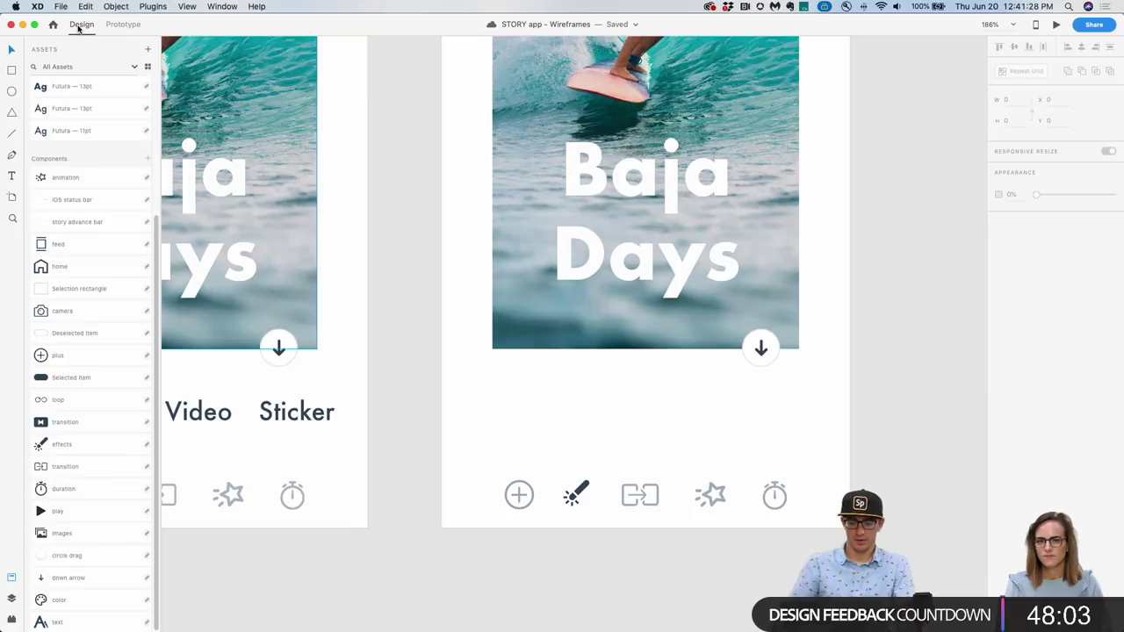
key("e")
mouse_move(500, 381)
left_mouse_down()
mouse_move(521, 399)
mouse_move(521, 431)
mouse_move(499, 445)
mouse_move(526, 467)
left_mouse_up()
key("r")
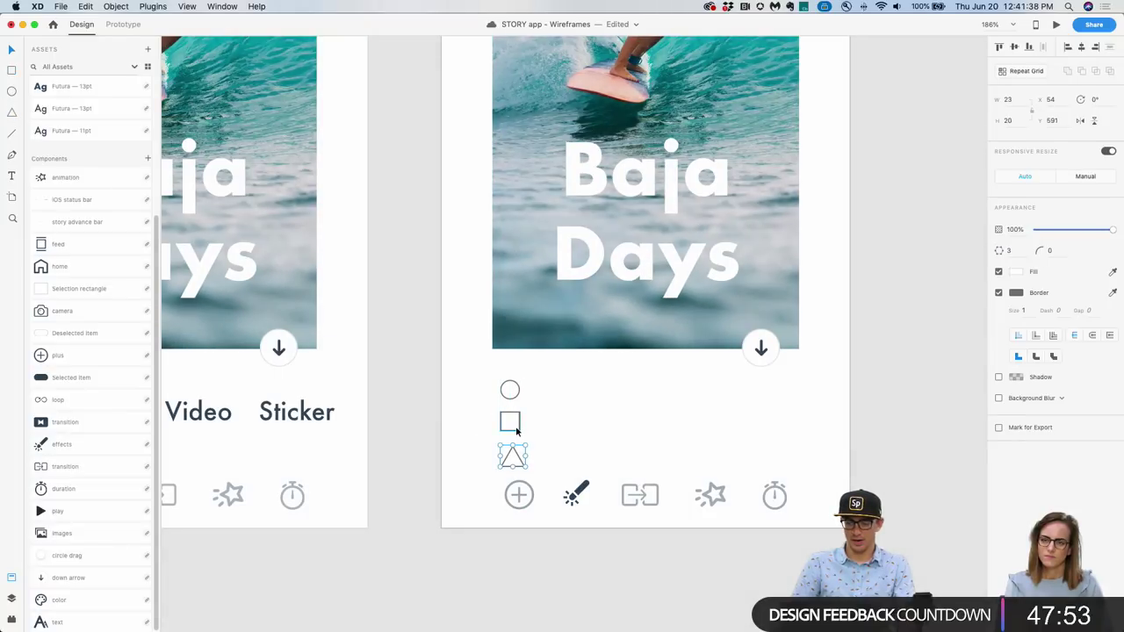
left_click(516, 430, "shift")
left_click(516, 398, "shift")
left_click(1016, 100)
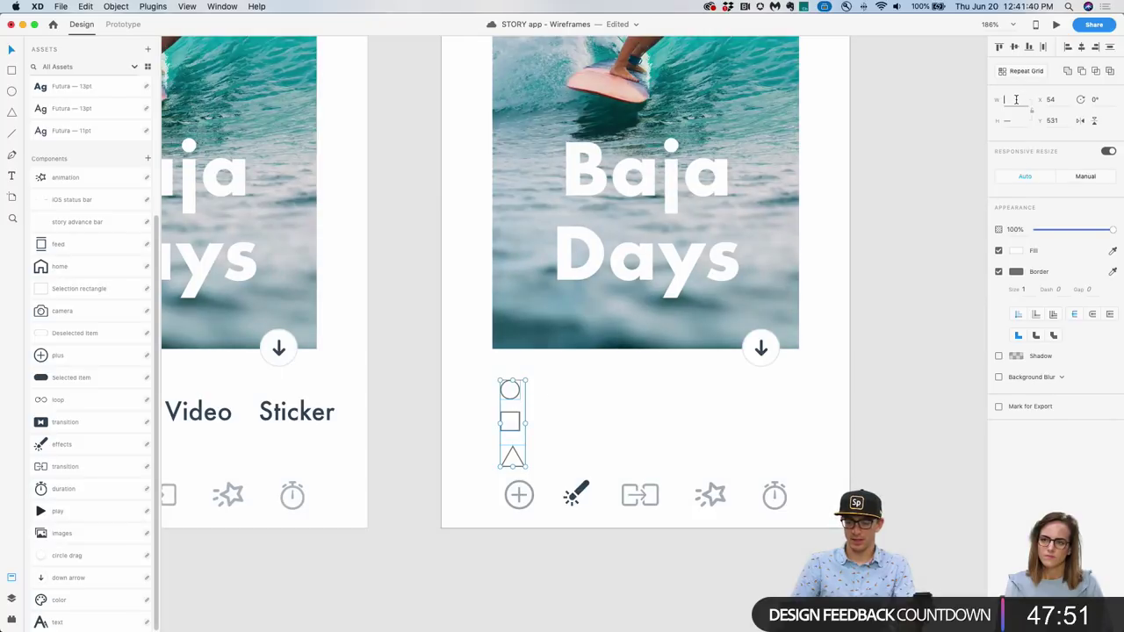
type("15")
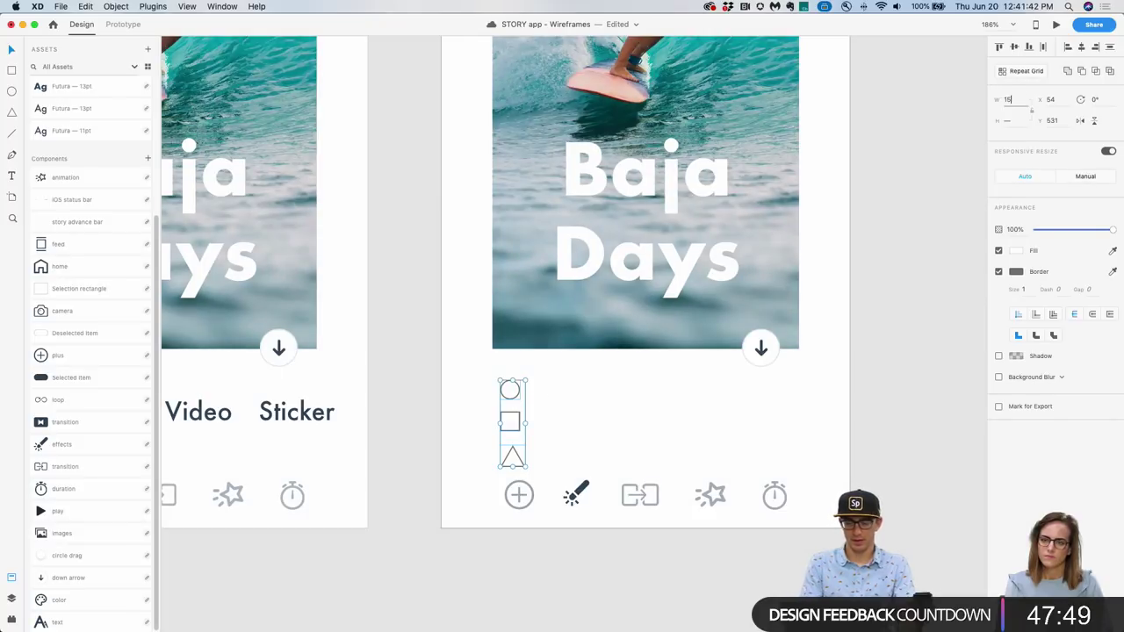
key("Return")
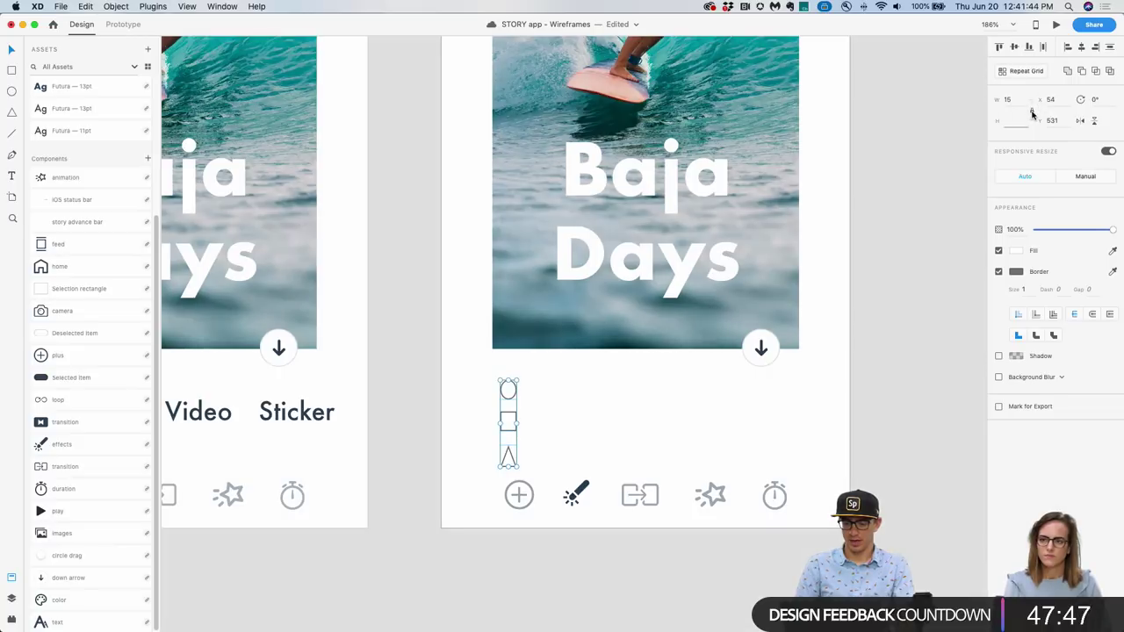
key("ctrl+z")
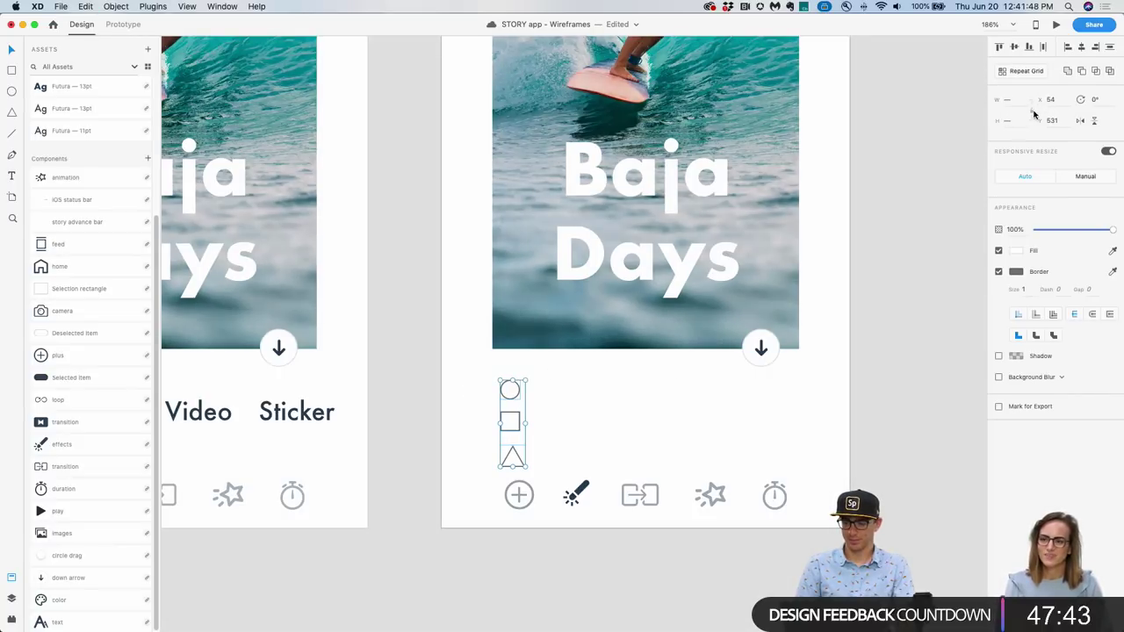
Set the selected circle, square and triangle to a width of 15 with the aspect ratio locked.
type("15")
key("Return")
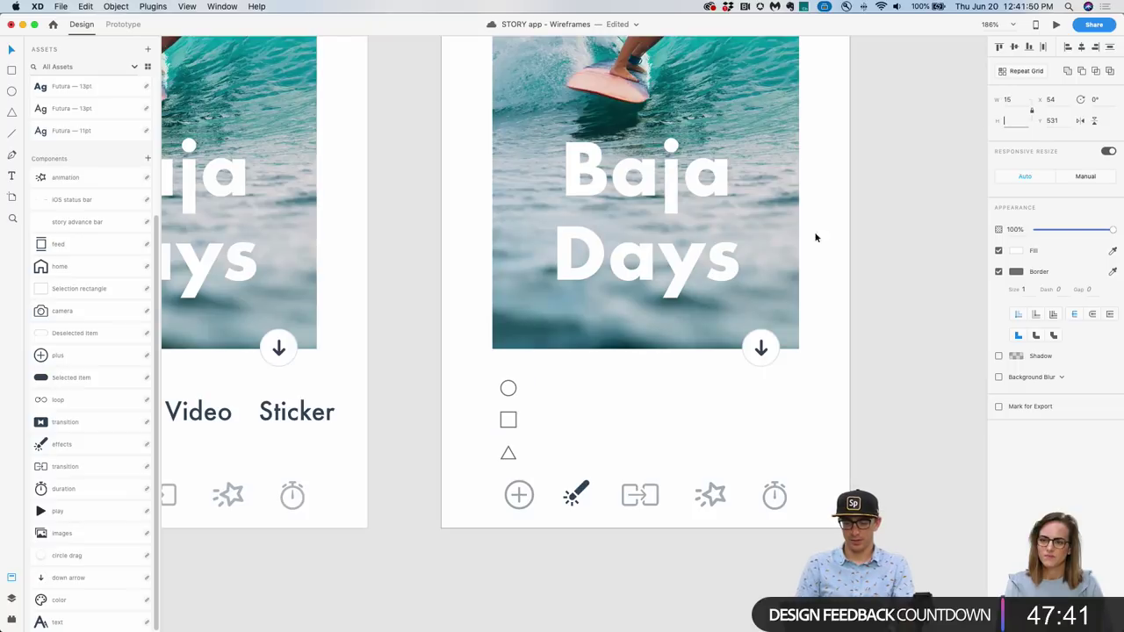
left_click(535, 380)
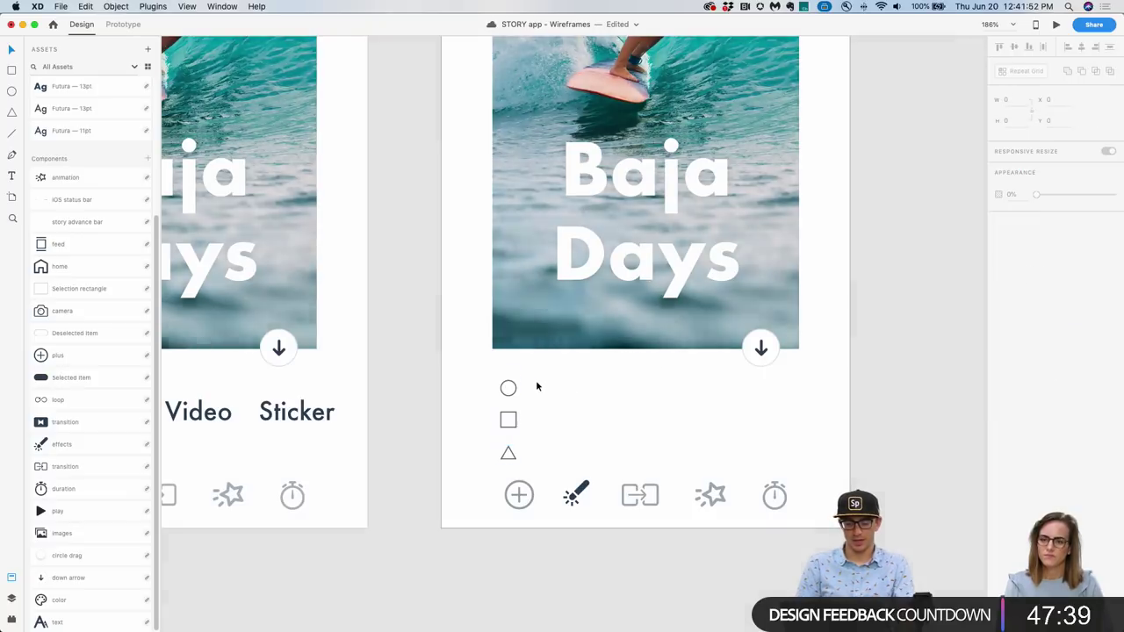
Move the circle and square upward so the three shapes are evenly spaced above the bottom icon row.
left_click(508, 389)
key("shift+Up")
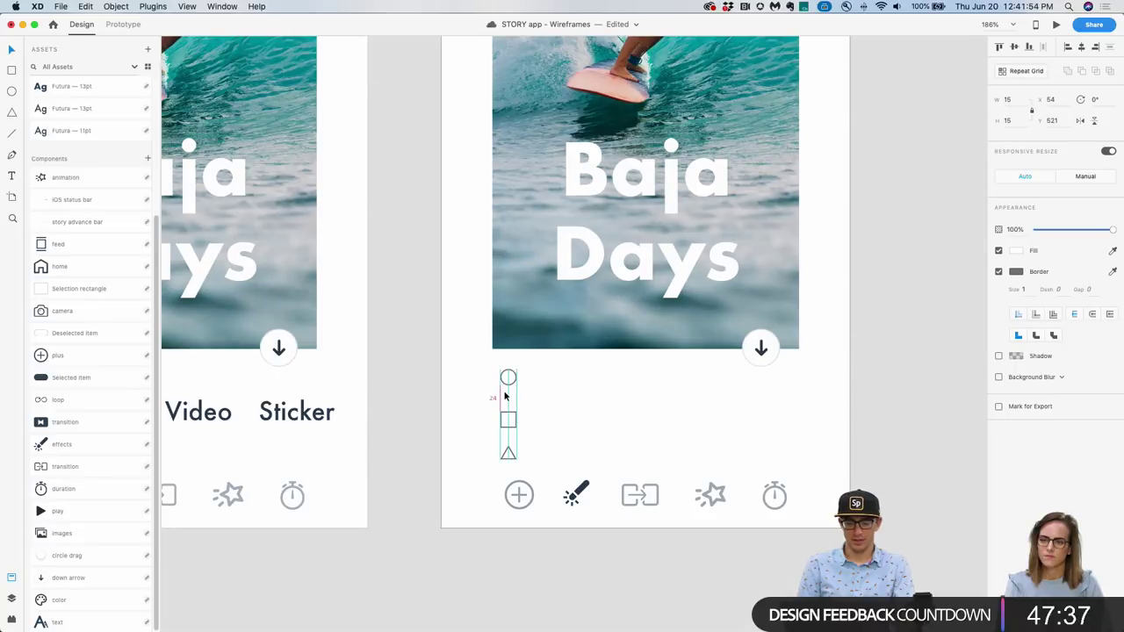
left_click_drag(510, 424, 513, 426)
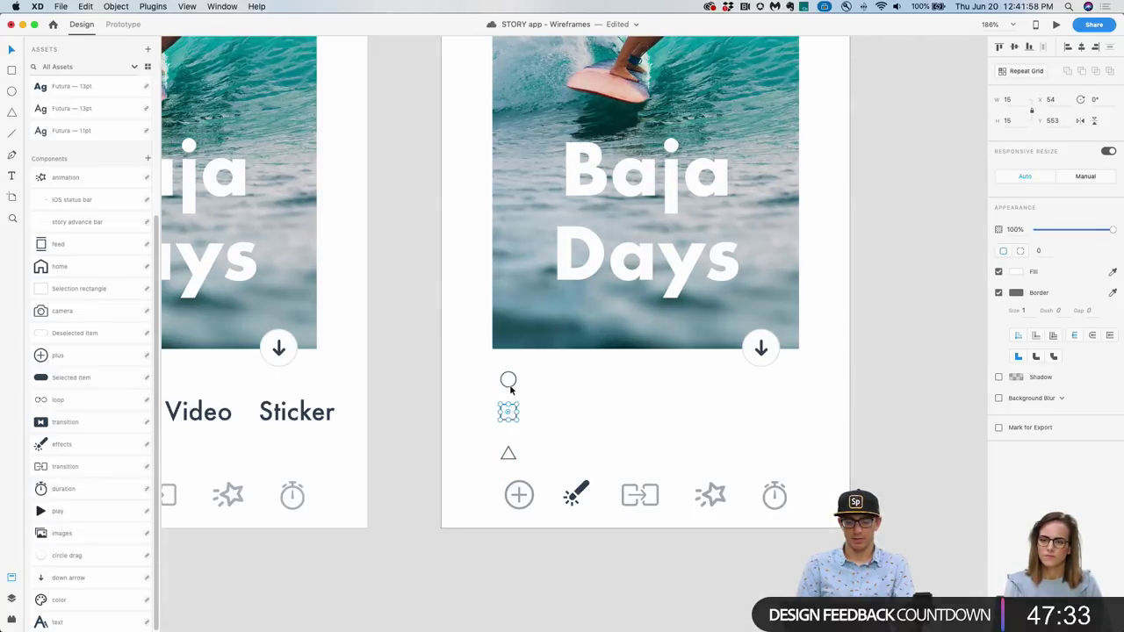
left_click_drag(509, 383, 508, 373)
left_click_drag(626, 383, 615, 428)
Scale down Artboard 14's photo, title and arrow together slightly, and nudge the three shapes up.
left_click_drag(828, 343, 653, 402)
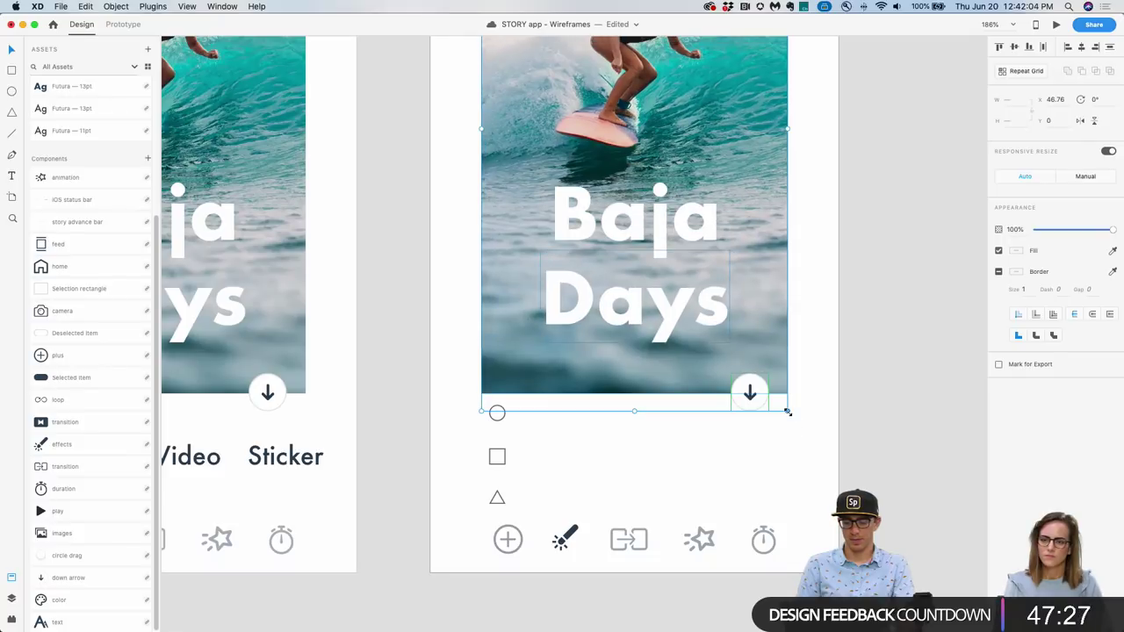
left_click_drag(788, 412, 781, 396)
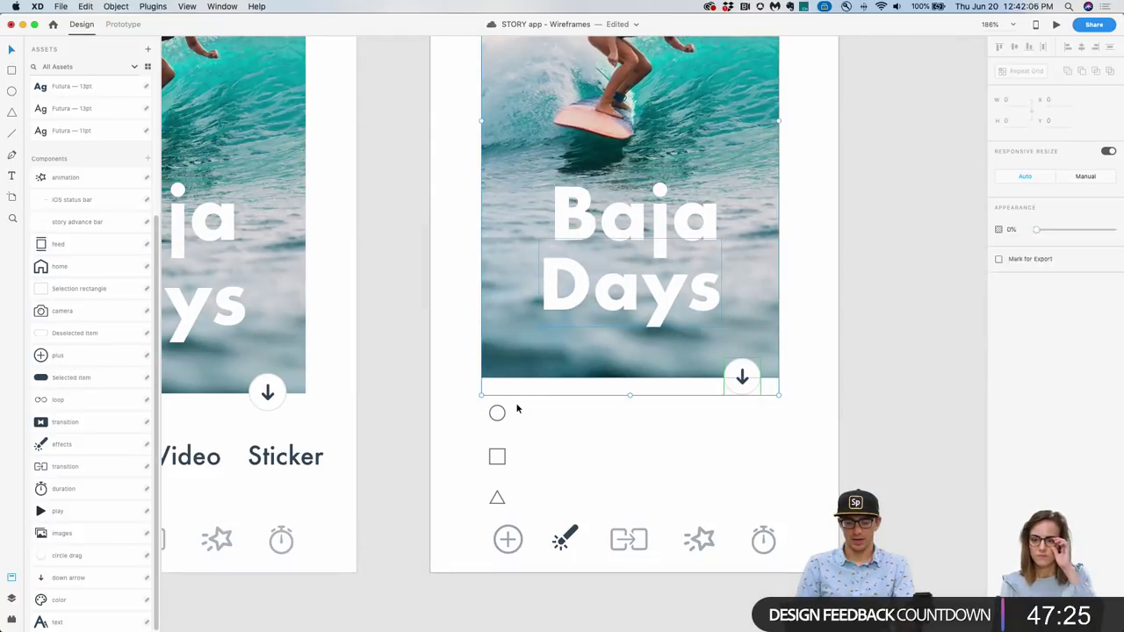
left_click_drag(517, 409, 488, 501)
left_click_drag(498, 462, 498, 455)
Shrink Artboard 14's photo, Baja Days title and arrow further, and center them horizontally on the artboard.
scroll(700, 421, "up", 3)
left_click_drag(818, 455, 667, 351)
left_click_drag(778, 453, 709, 342)
scroll(777, 442, "down", 5)
key("super+z")
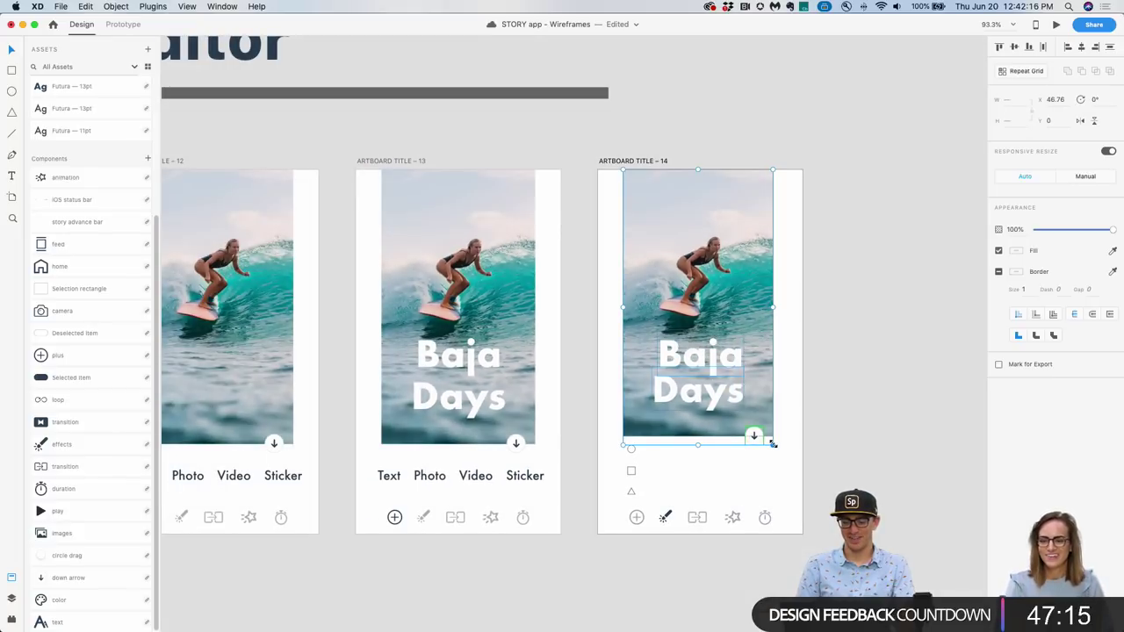
left_click_drag(773, 444, 764, 430)
left_click_drag(735, 381, 742, 381)
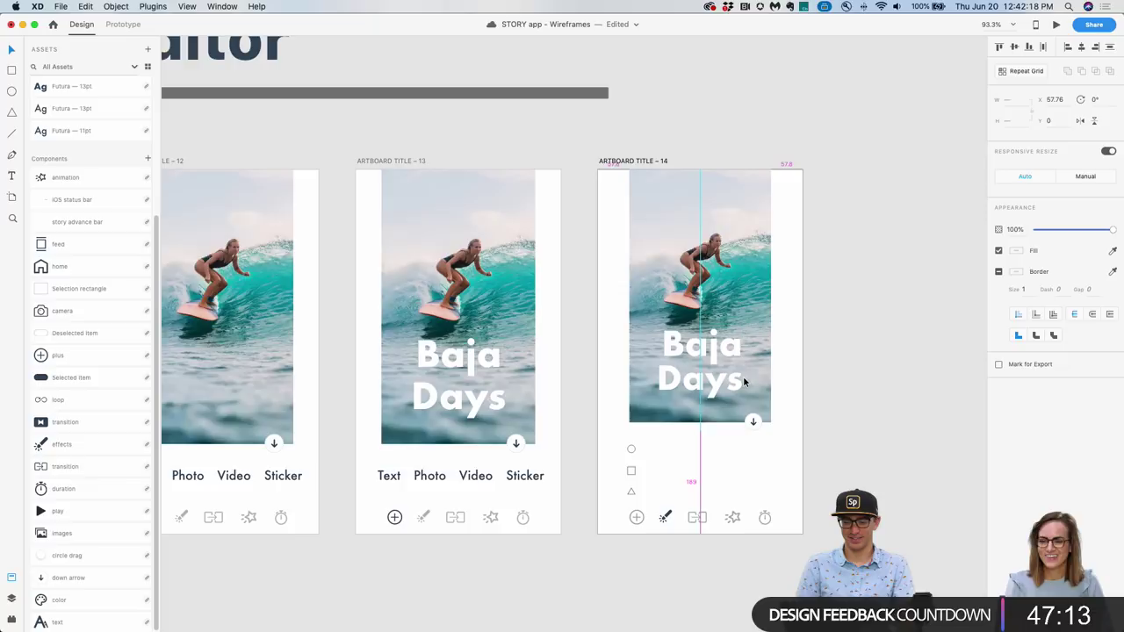
left_click(879, 425)
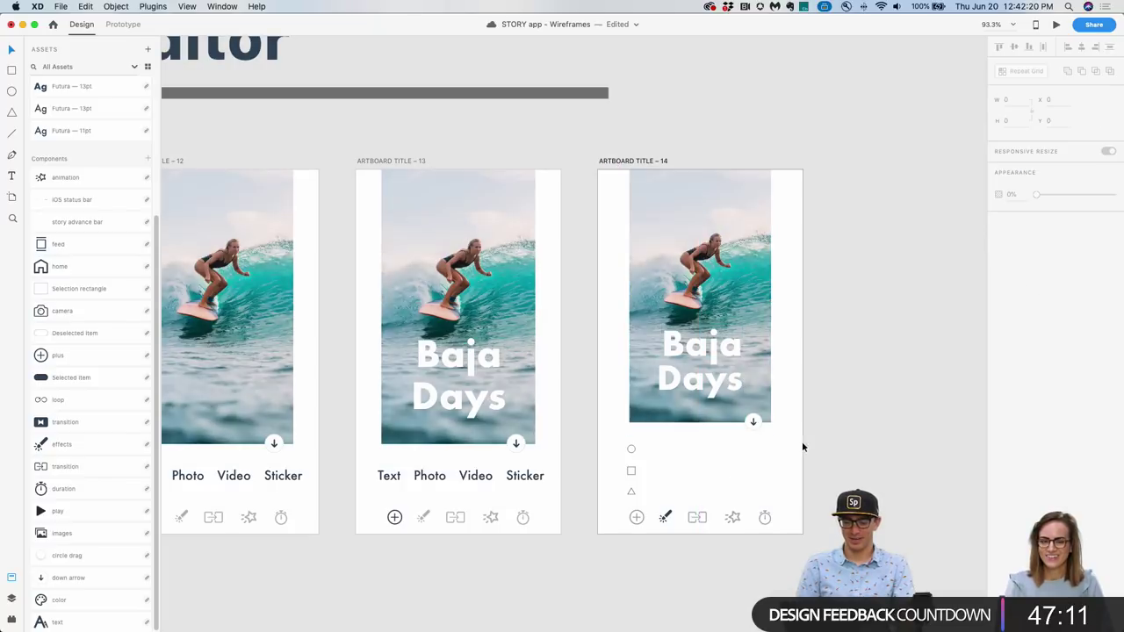
Align the photo and Baja Days title at X 58, and move the stack of three shapes up to Y 494.
left_click_drag(803, 446, 681, 323)
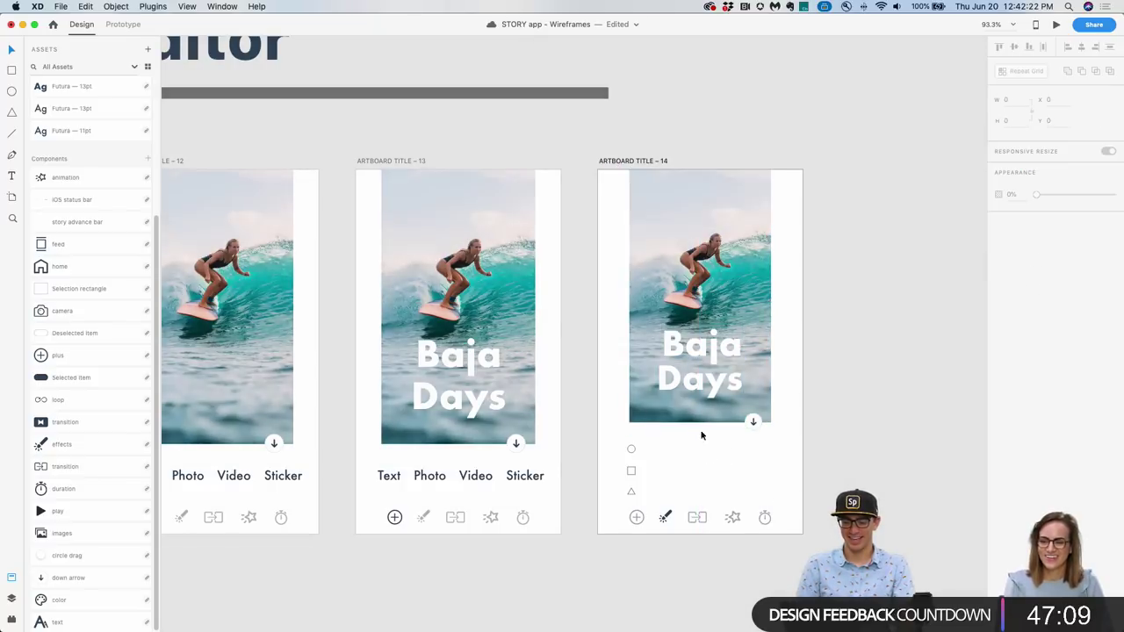
left_click(699, 426)
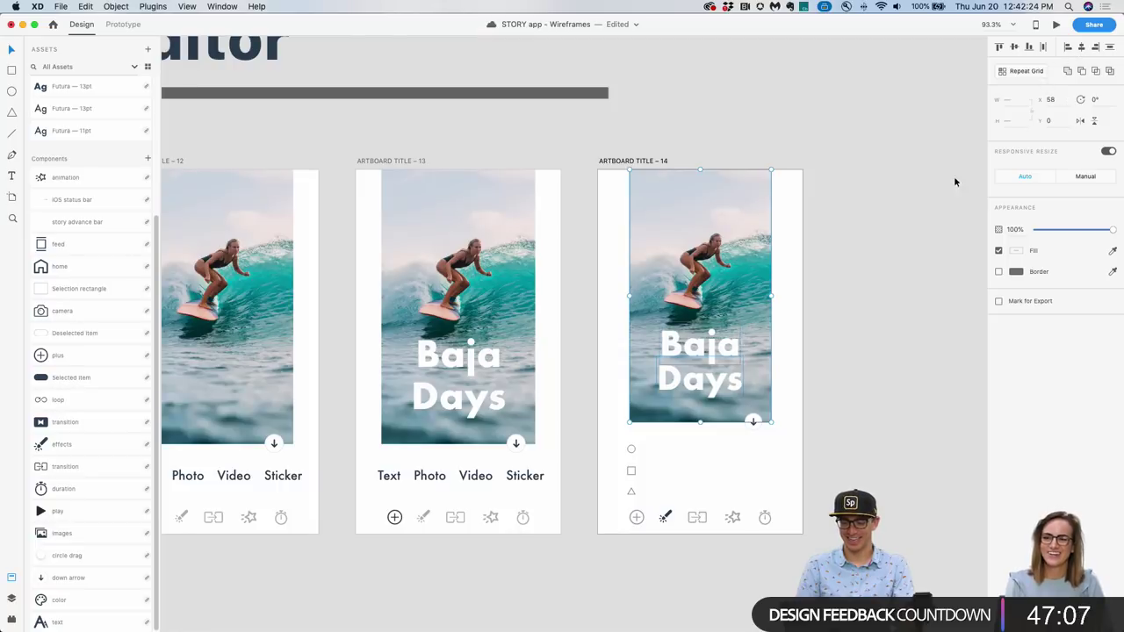
left_click_drag(662, 437, 630, 474)
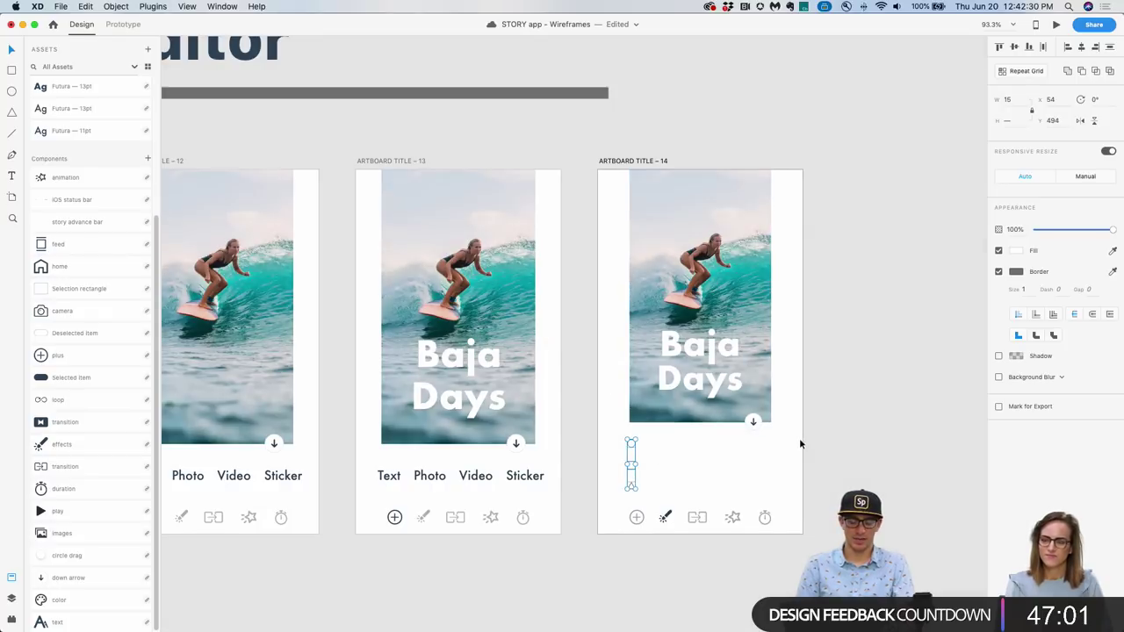
left_click_drag(799, 439, 661, 285)
left_click_drag(801, 451, 660, 245)
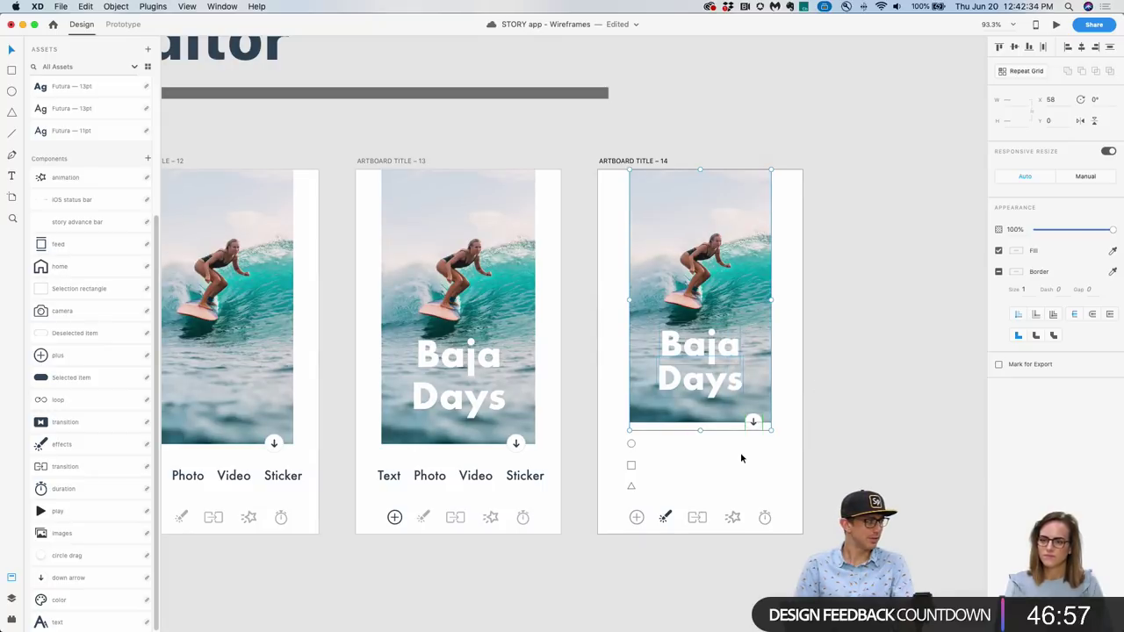
Add three matching horizontal slider lines, 216.5 wide at X 85, beside the circle, square and triangle.
scroll(741, 453, "up", 3)
mouse_move(565, 367)
left_mouse_down()
mouse_move(606, 443)
mouse_move(775, 438)
left_mouse_up()
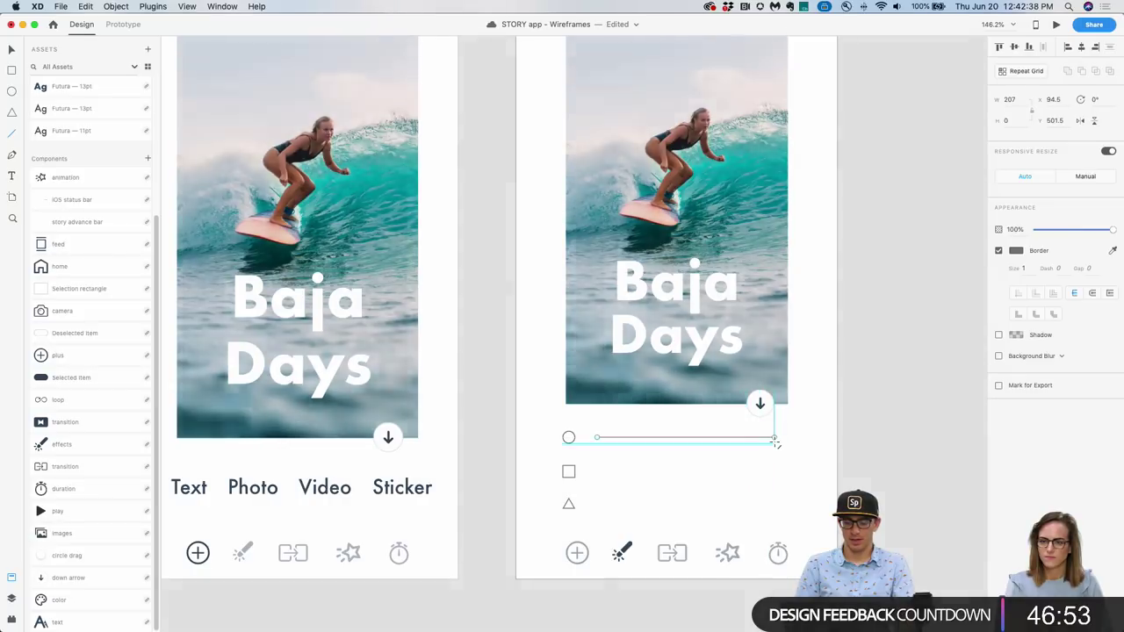
left_click_drag(685, 440, 700, 509)
key("super+r")
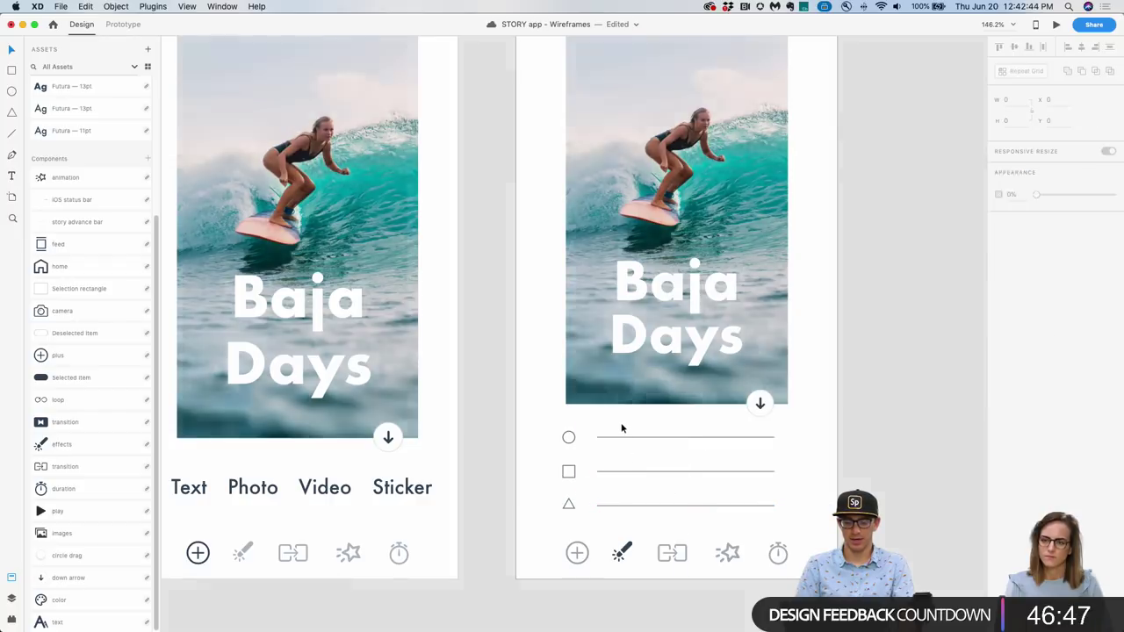
left_click_drag(597, 473, 589, 472)
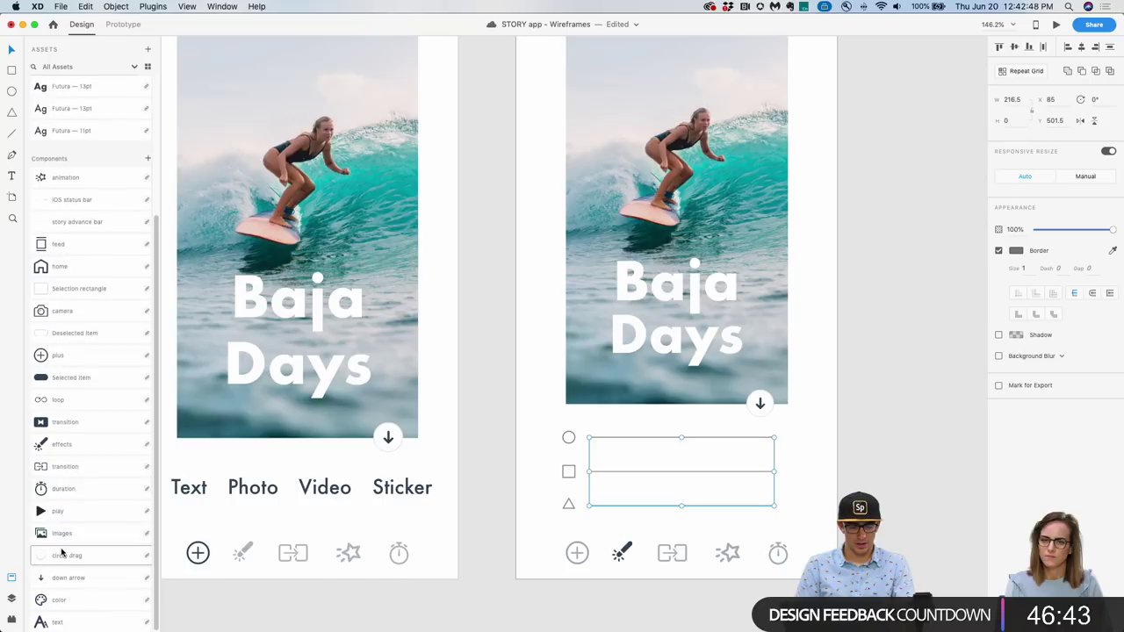
Place a circle drag component as a knob on each of the three slider lines at staggered positions.
left_click_drag(63, 555, 654, 472)
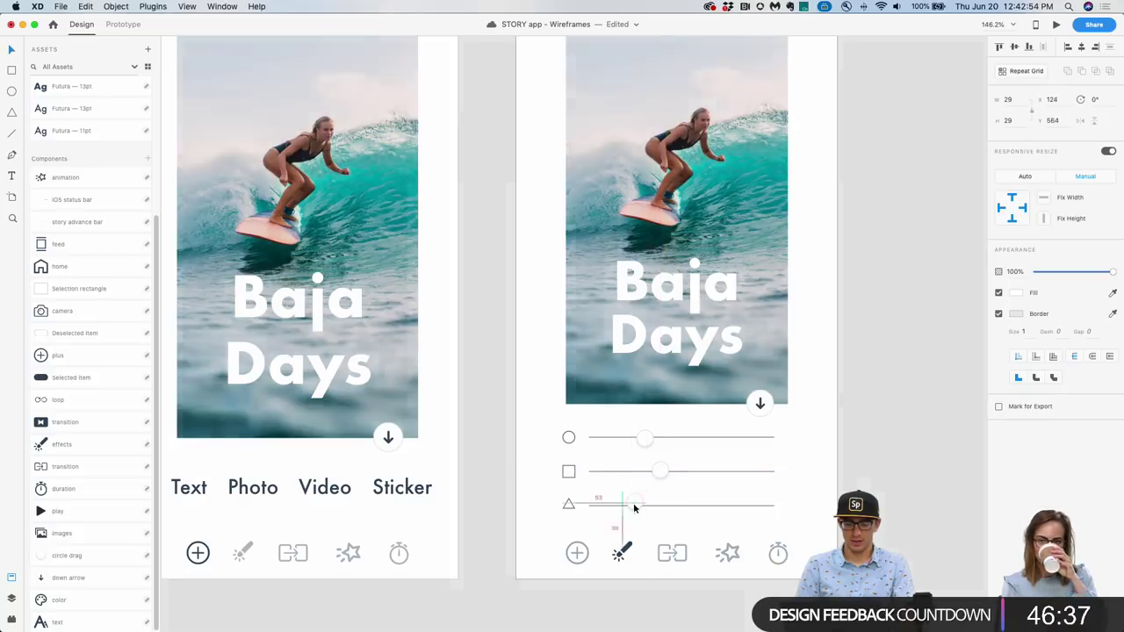
left_click(631, 505)
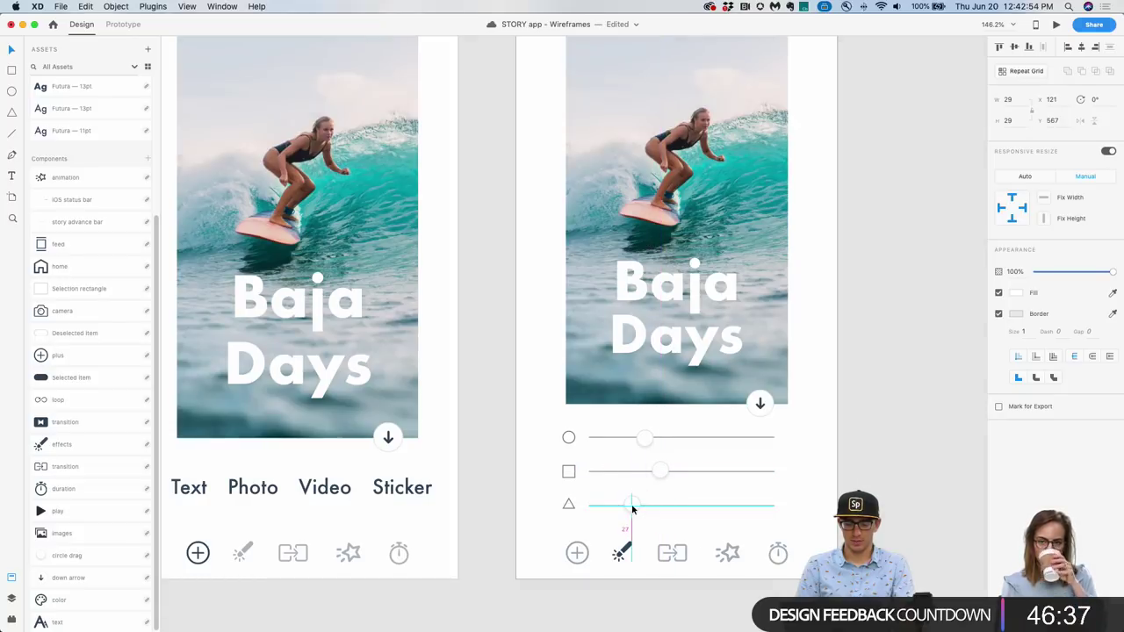
left_click(805, 489)
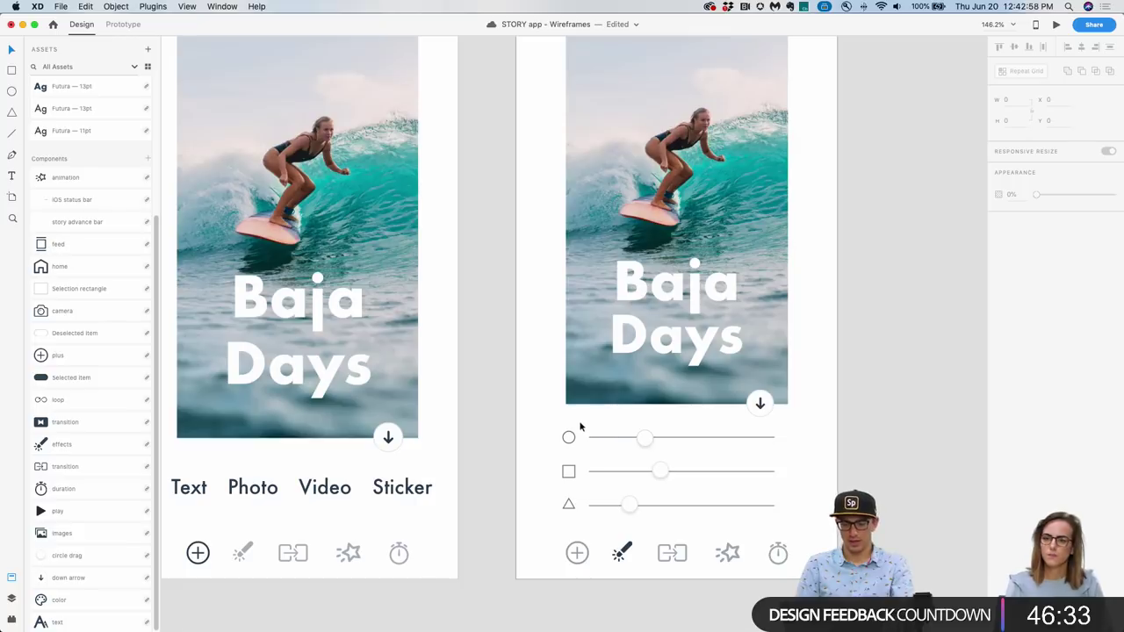
left_click_drag(538, 423, 738, 529)
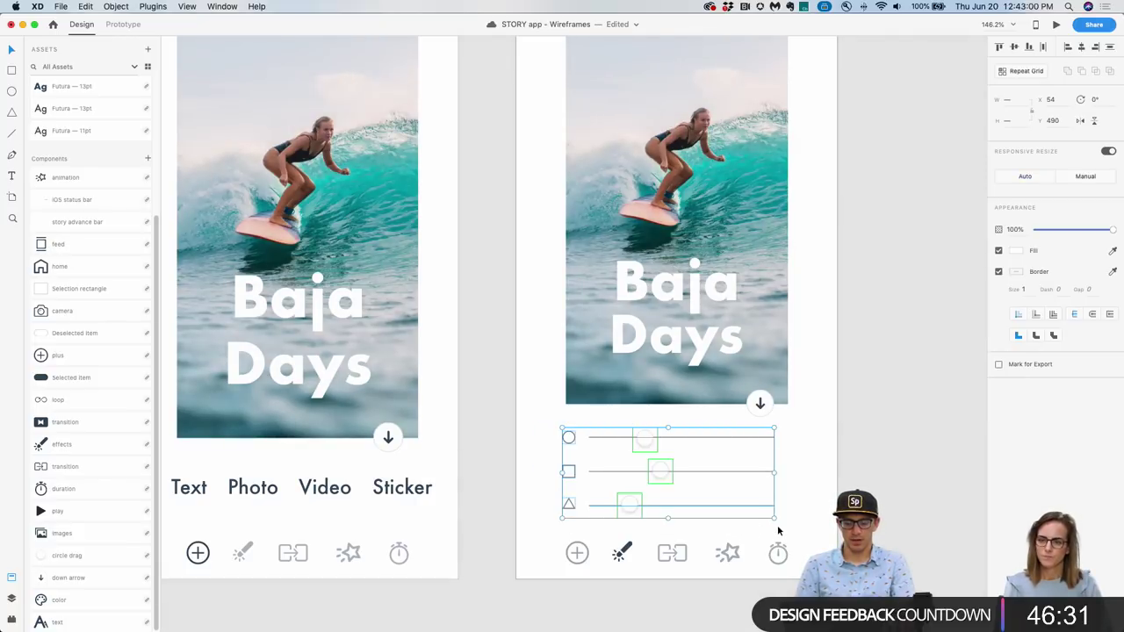
left_click(817, 473)
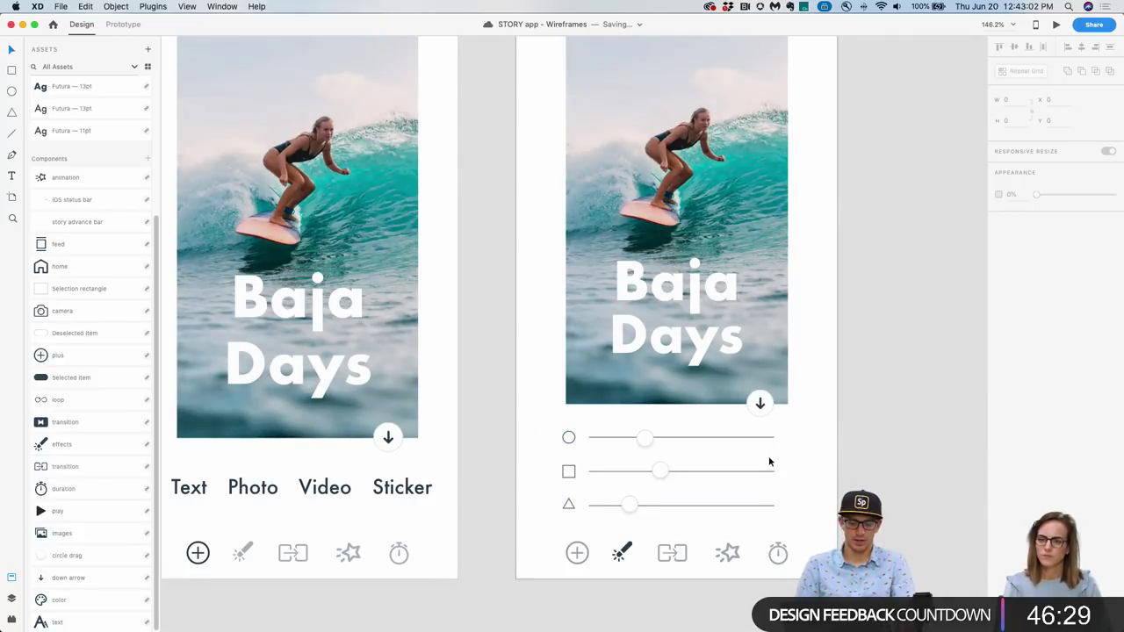
Link Artboard 14's plus icon to Artboard 11 with a tap-triggered Auto-Animate, and redirect the link toward Artboard 12.
scroll(642, 539, "down", 5)
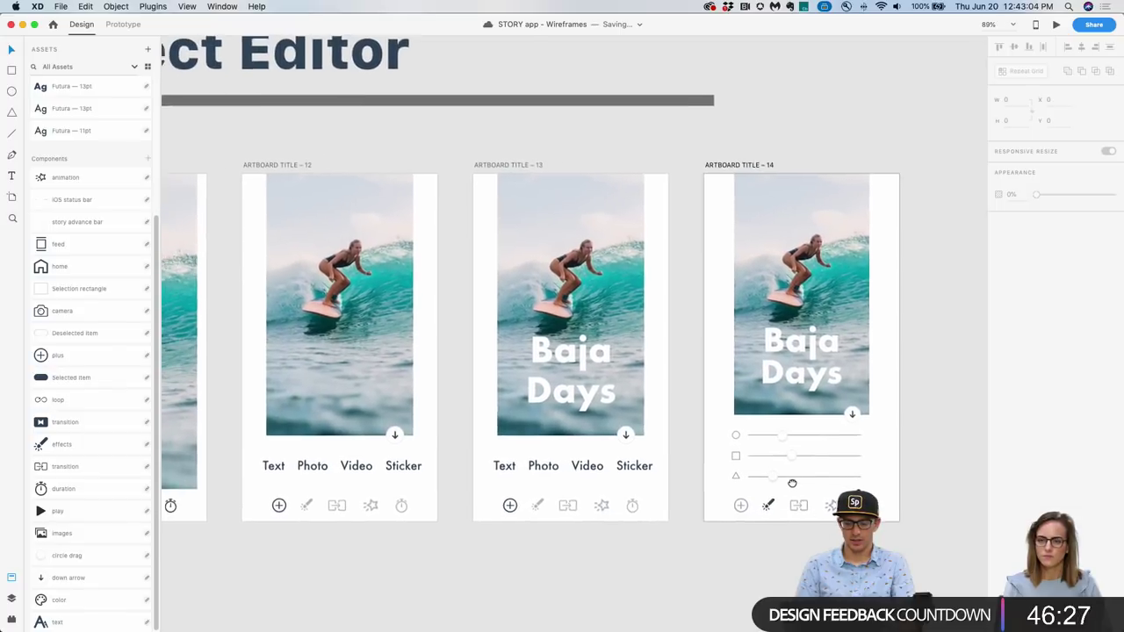
scroll(838, 470, "down", 3)
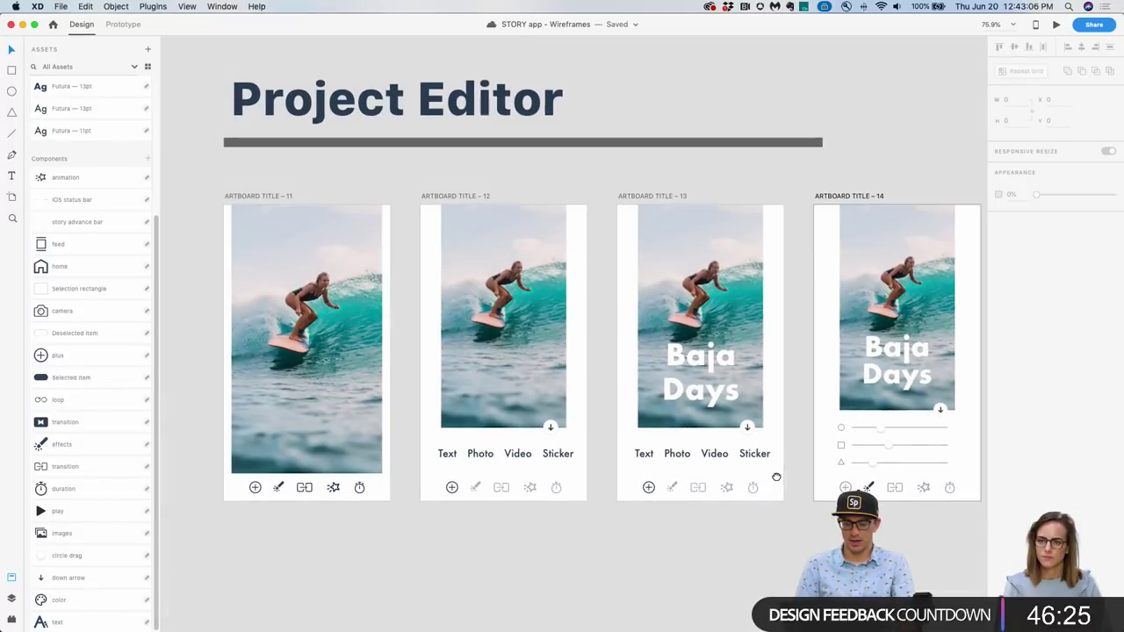
left_click(942, 413)
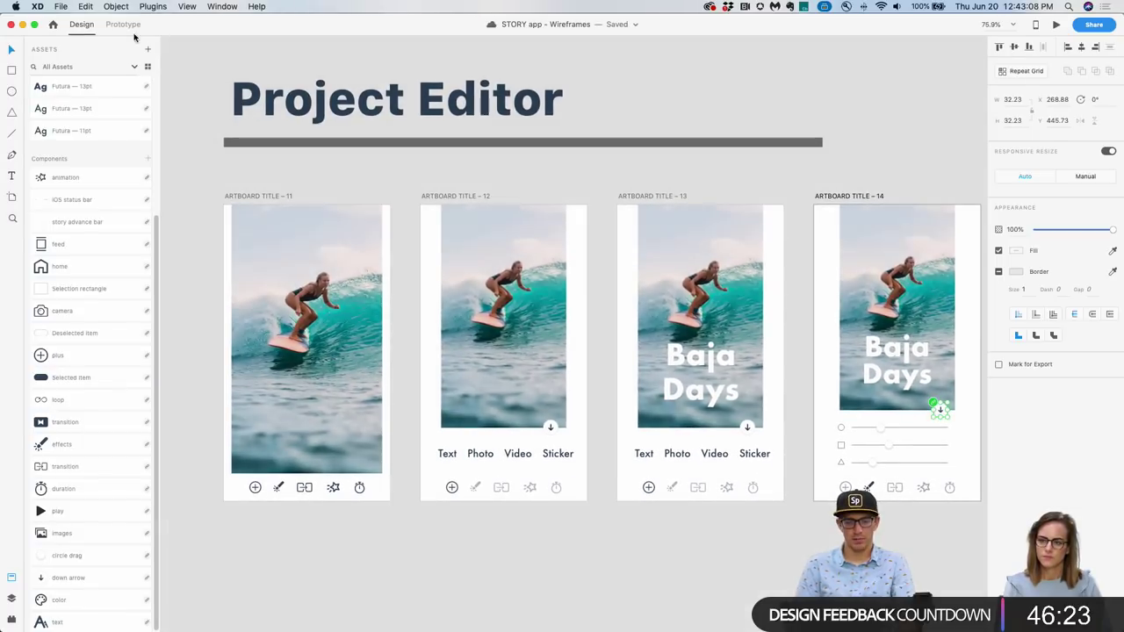
key("ctrl+Tab")
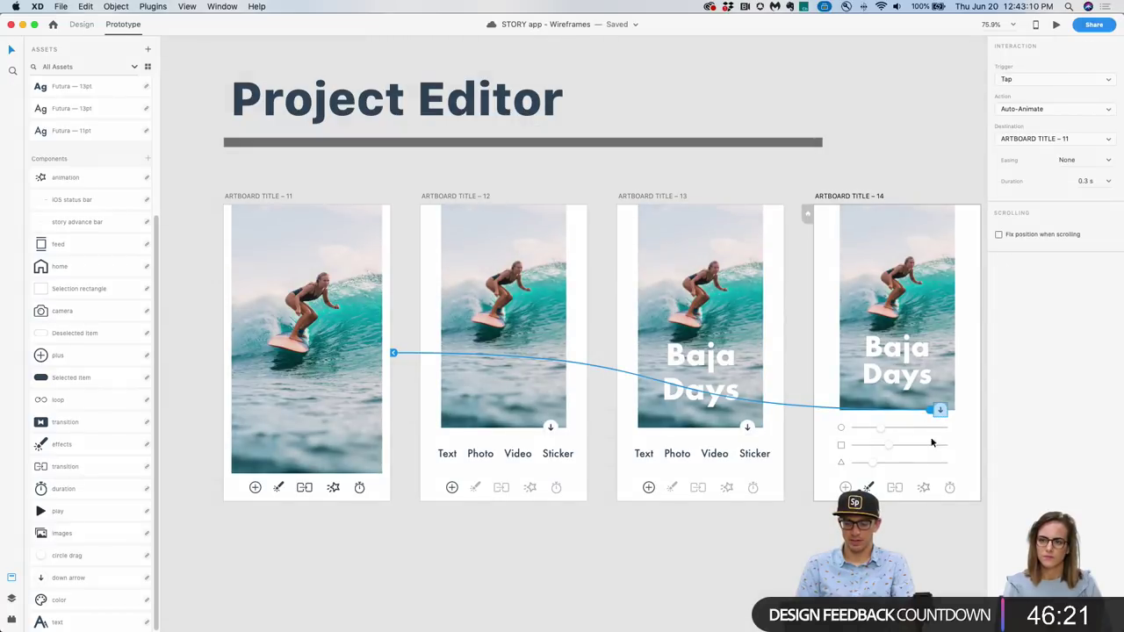
left_click(845, 487)
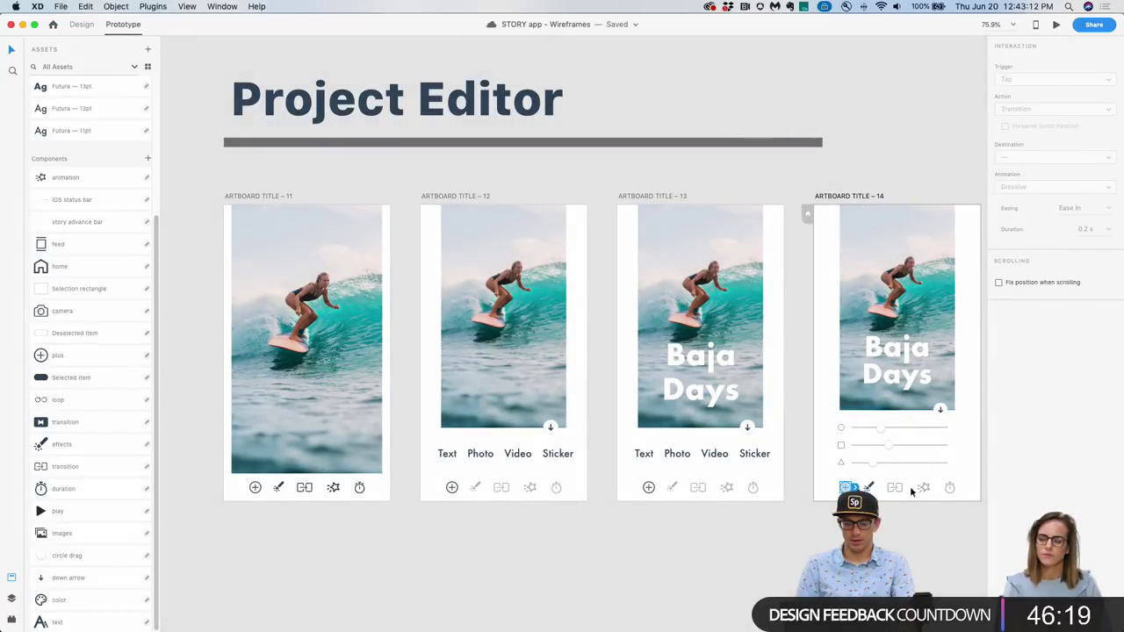
left_click_drag(832, 491, 317, 413)
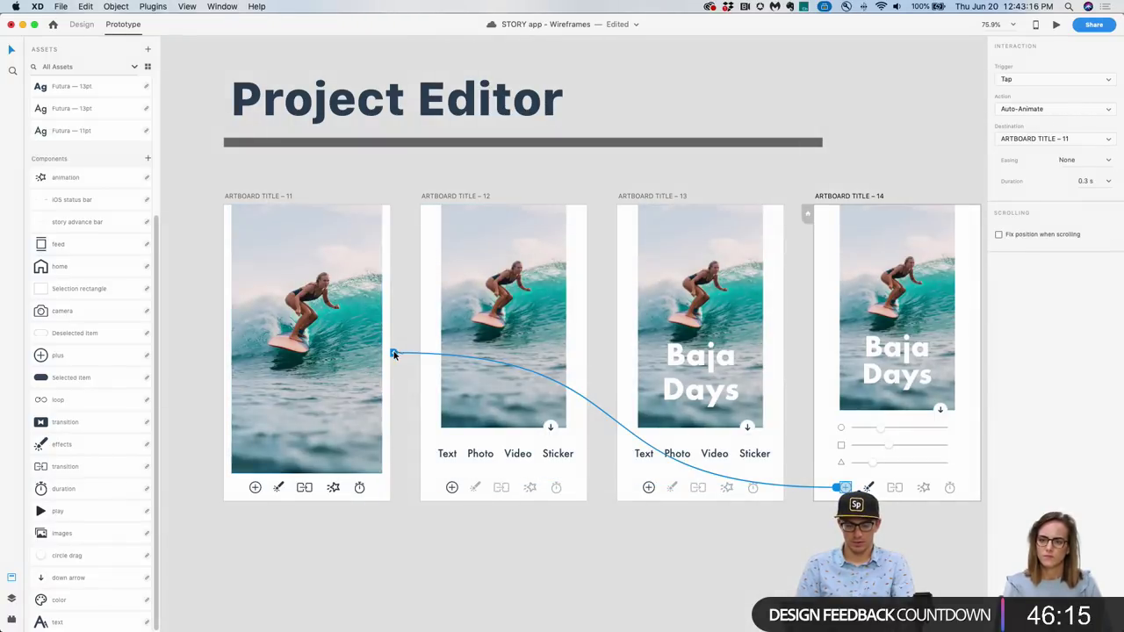
left_click_drag(834, 488, 450, 430)
Preview the prototype from Artboard 11, testing the effects icon, down arrow, plus icon and Text option, and close the preview.
left_click(358, 395)
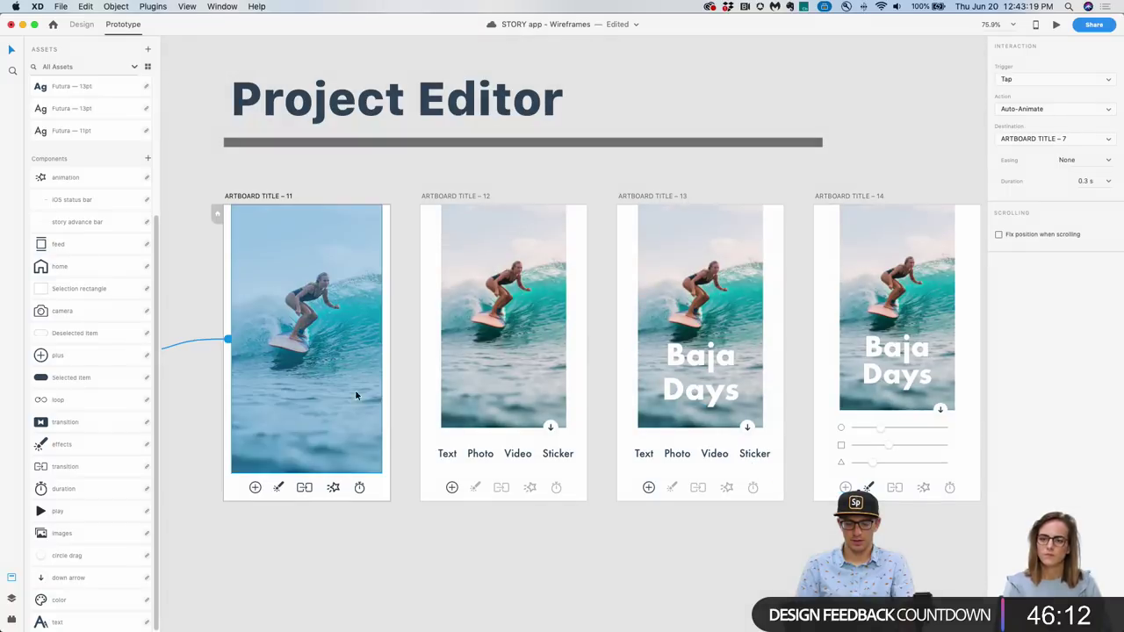
left_click(1056, 26)
left_click(249, 572)
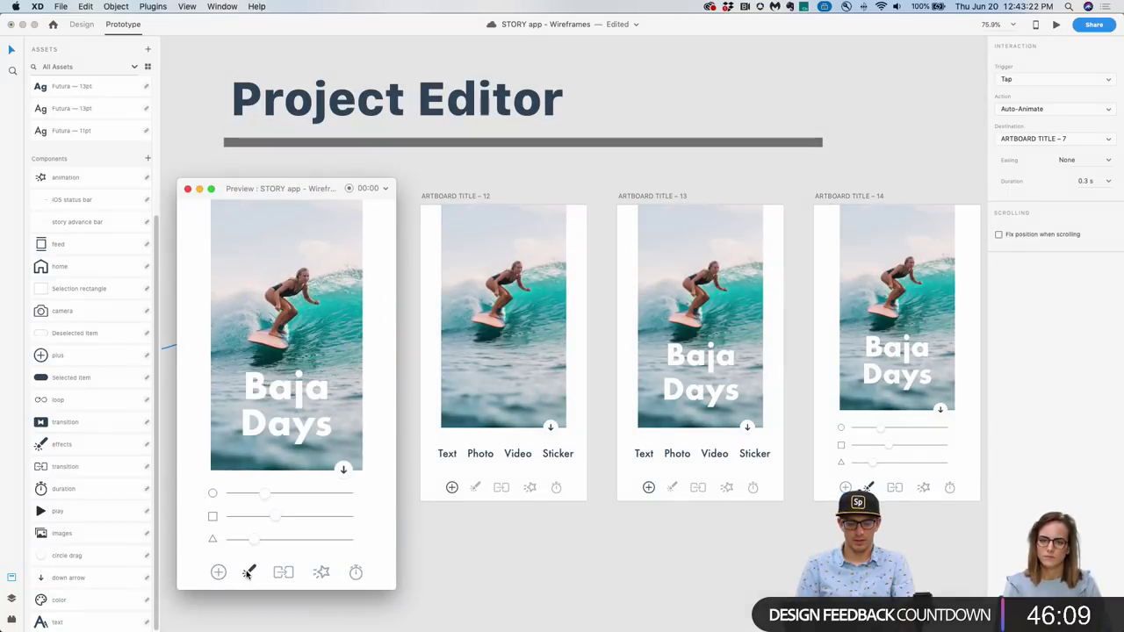
left_click(345, 472)
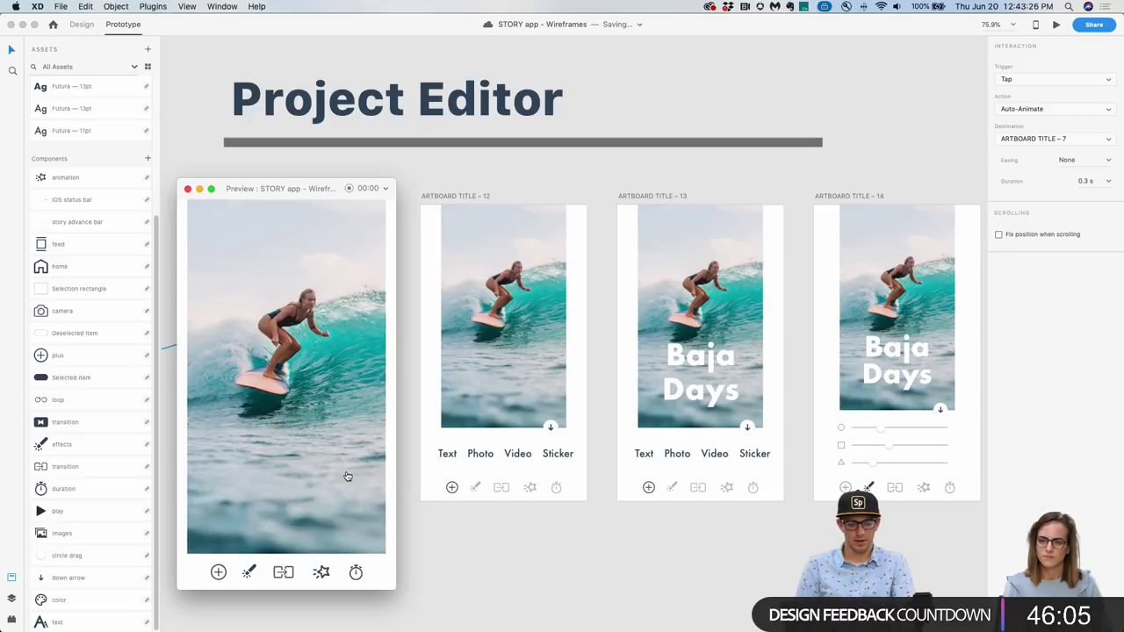
left_click(218, 573)
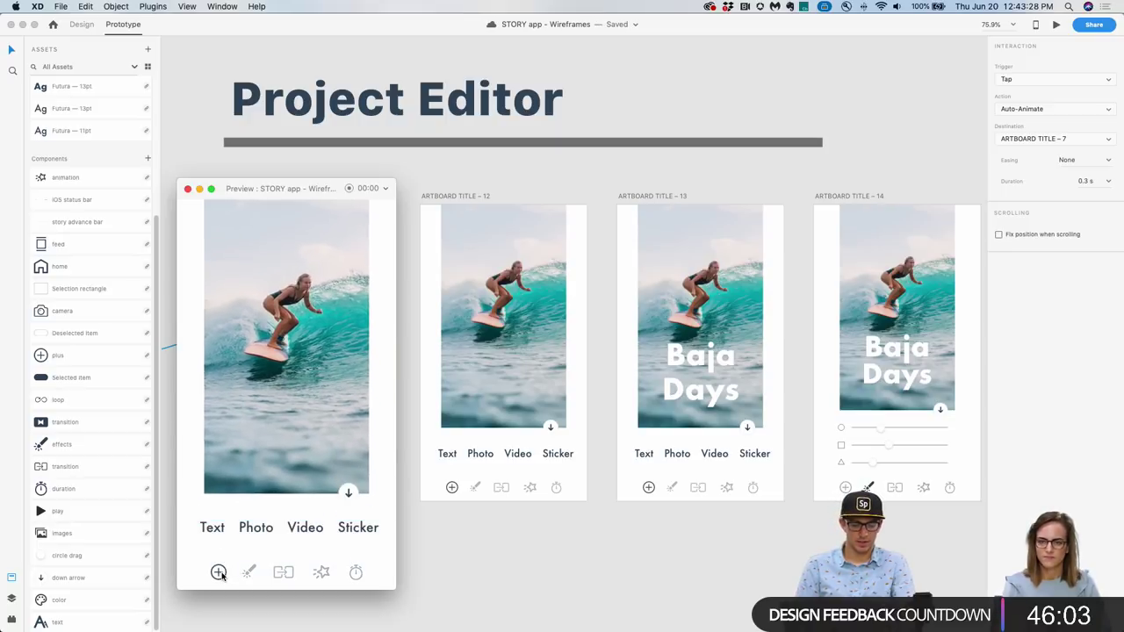
left_click(213, 534)
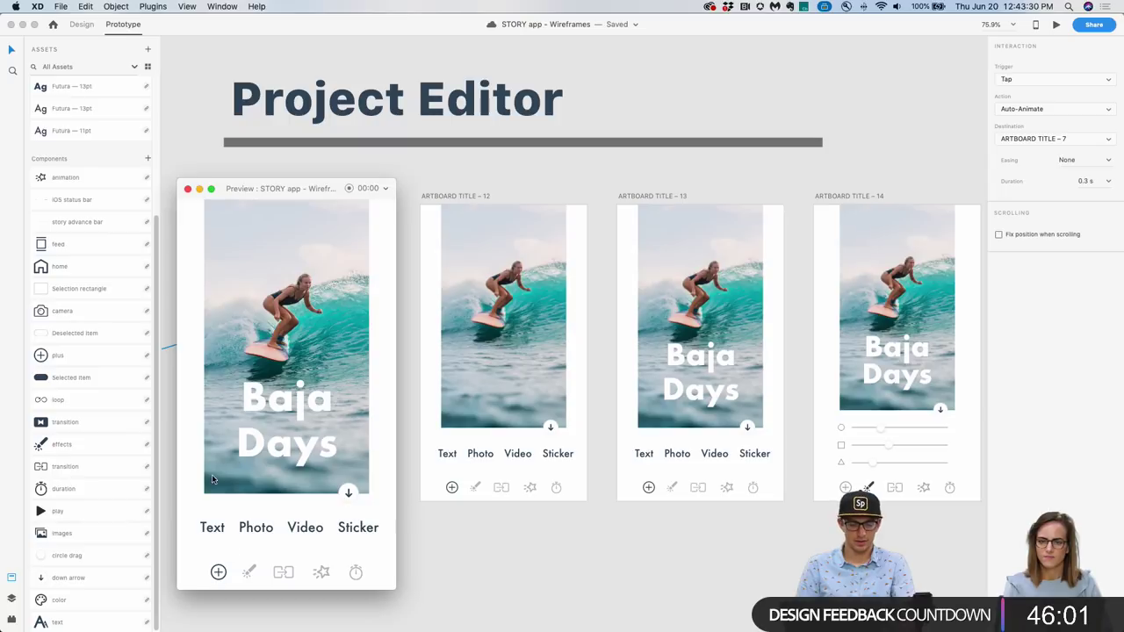
left_click(189, 191)
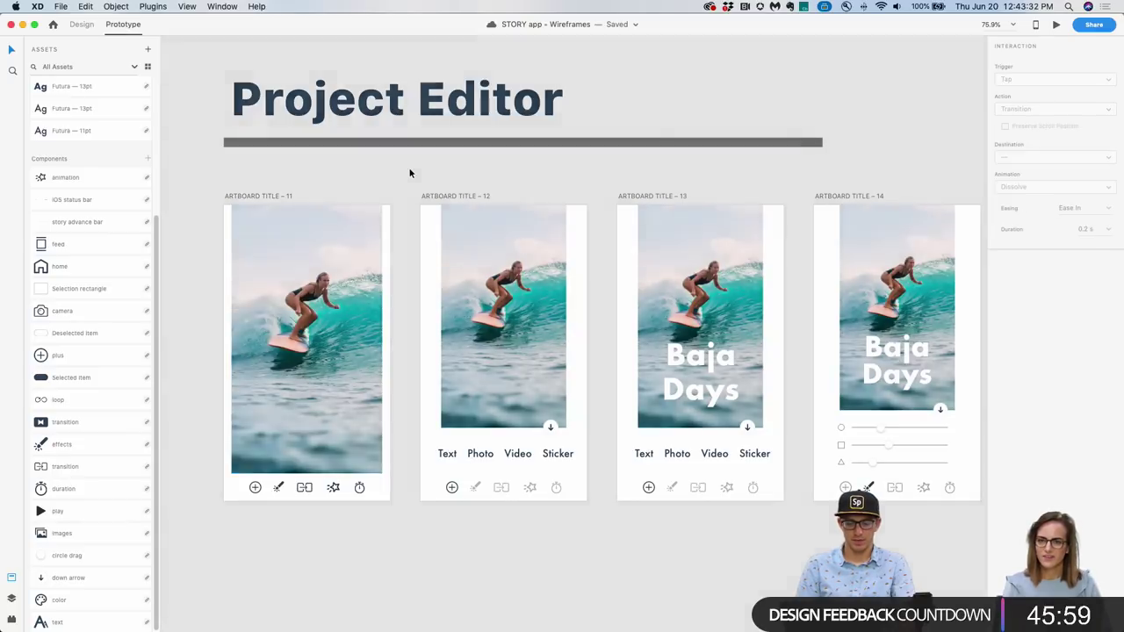
Move the Community's work and Camera artboards and headings down and left, and shift the lower three placeholder wireframes farther right.
scroll(409, 169, "down", 3)
left_click_drag(409, 169, 410, 187)
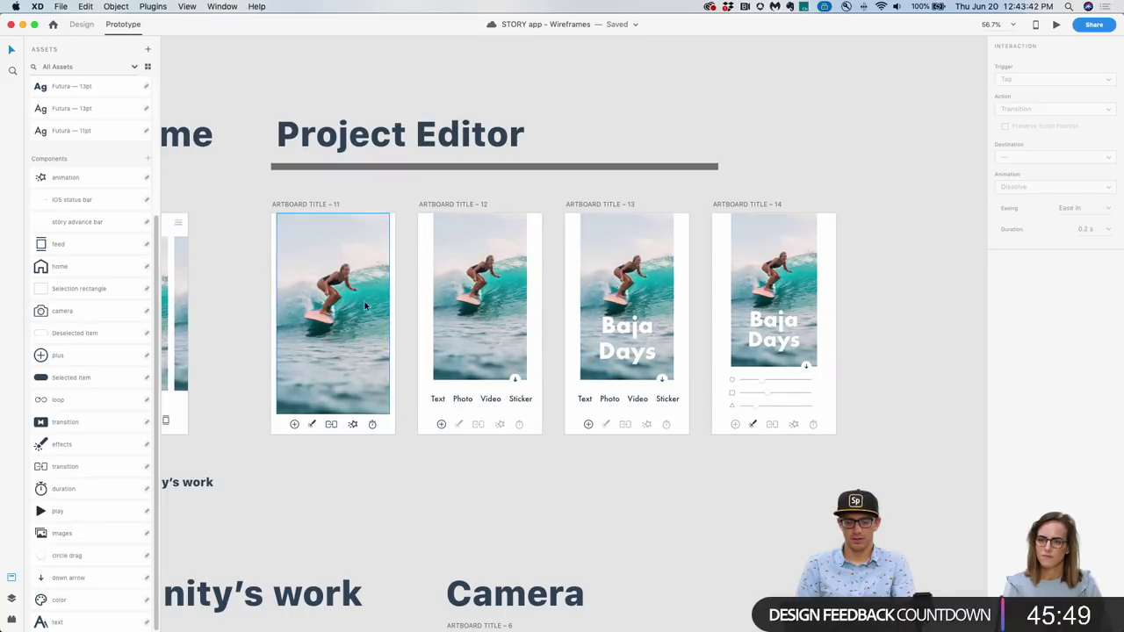
scroll(311, 226, "right", 3)
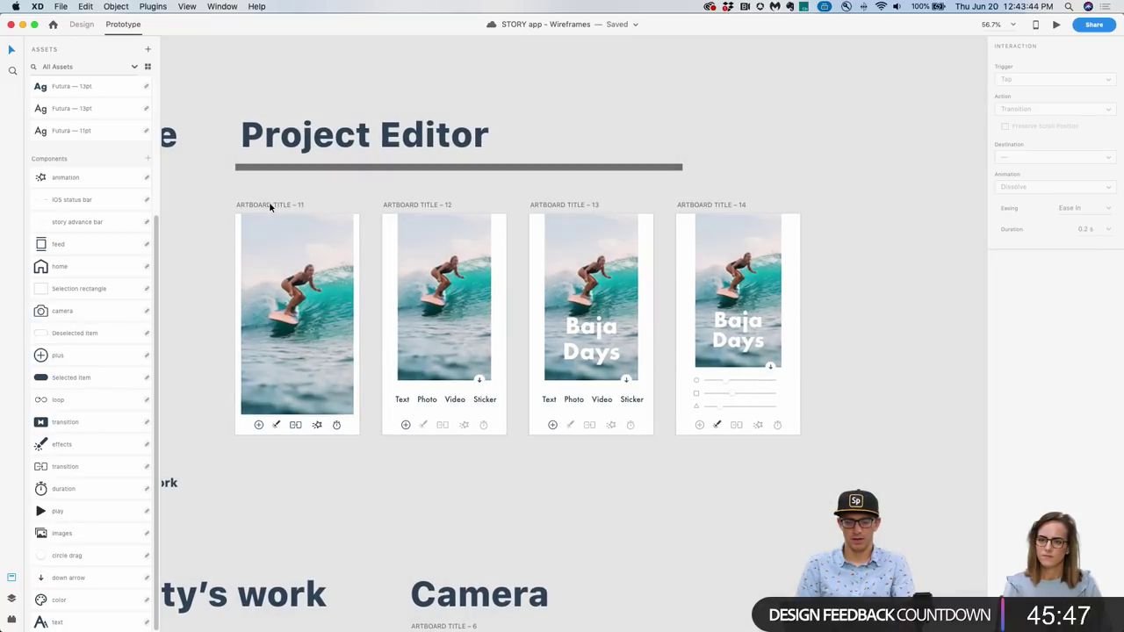
scroll(410, 510, "left", 3)
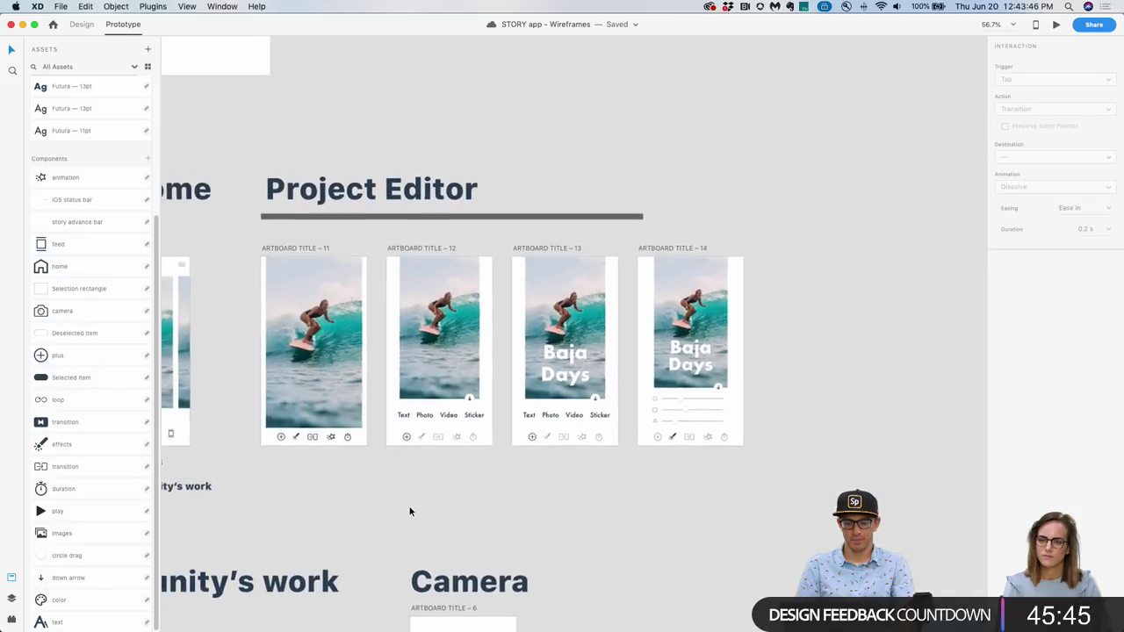
scroll(509, 374, "down", 2)
scroll(508, 378, "up", 3)
scroll(508, 378, "down", 5)
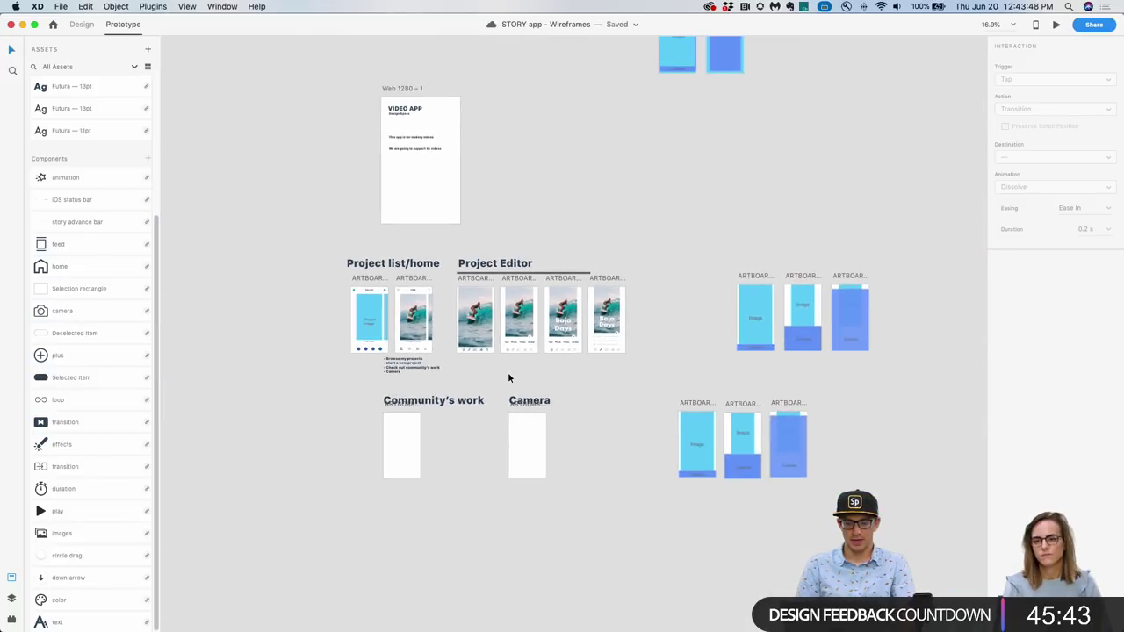
left_click_drag(366, 389, 605, 489)
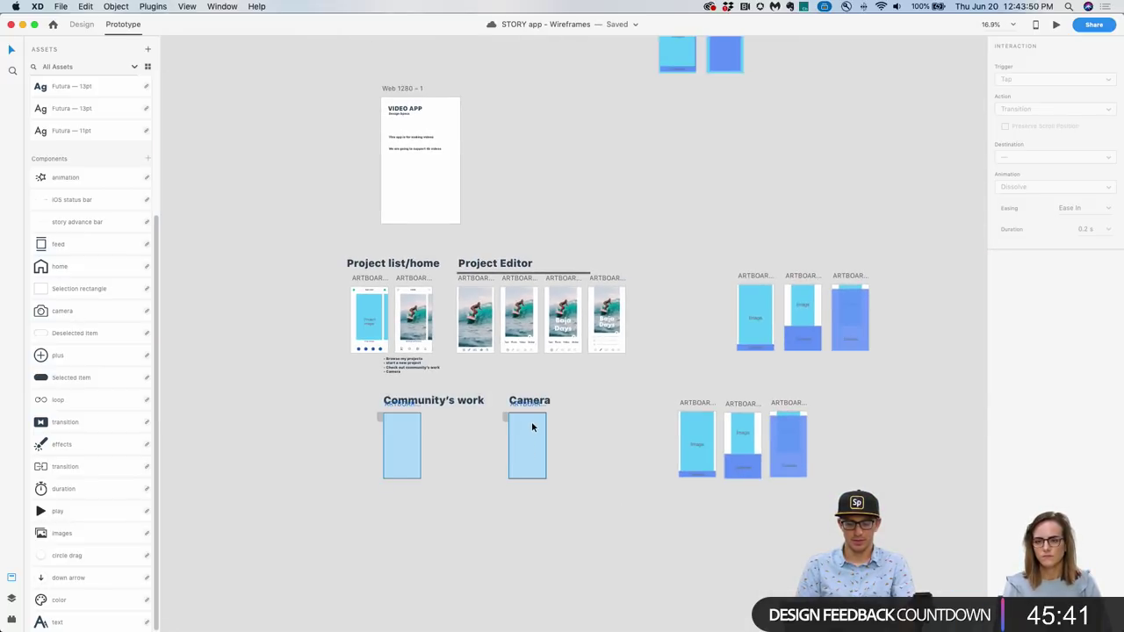
left_click_drag(531, 420, 446, 521)
left_click_drag(569, 446, 321, 494)
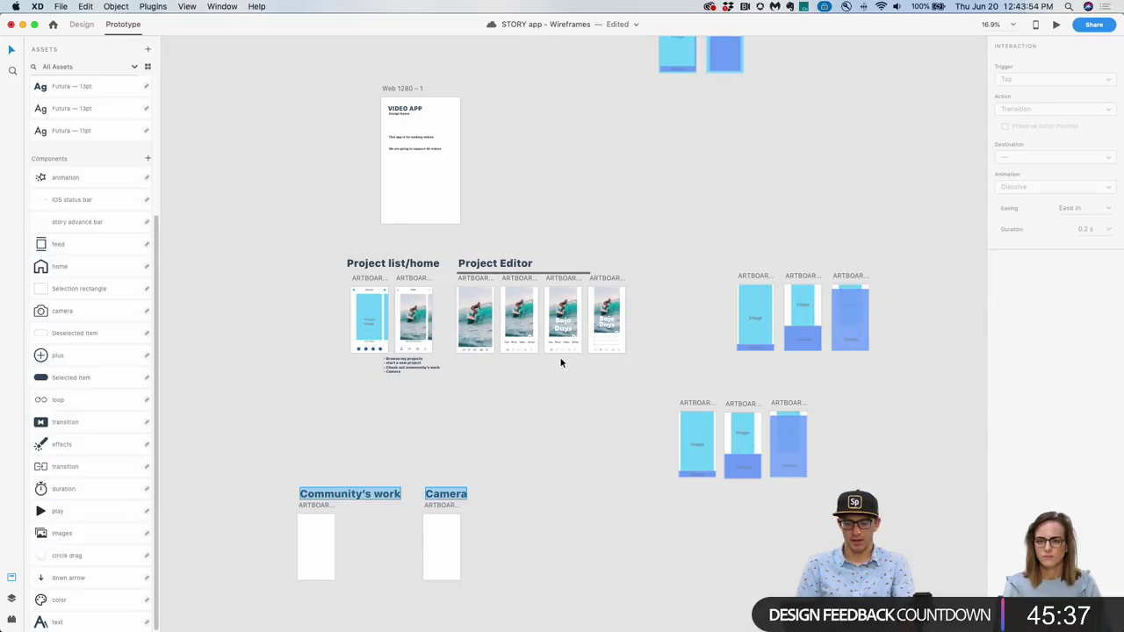
left_click_drag(679, 381, 921, 521)
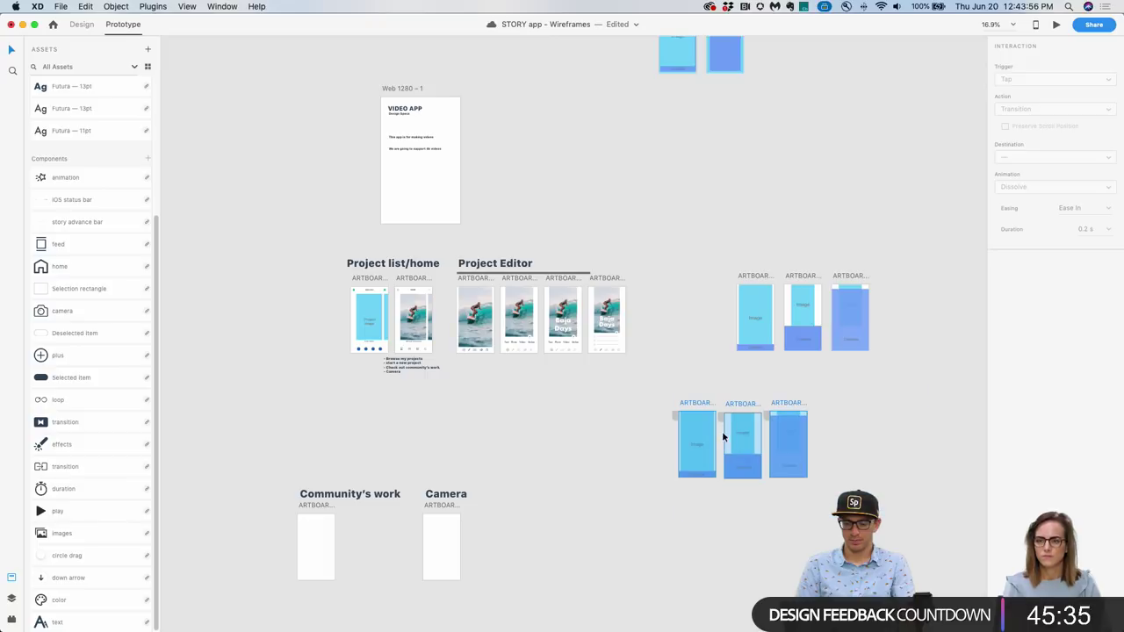
left_click_drag(722, 431, 777, 416)
Duplicate Artboard 11 and place the copy directly below Artboard 13.
scroll(519, 361, "up", 5)
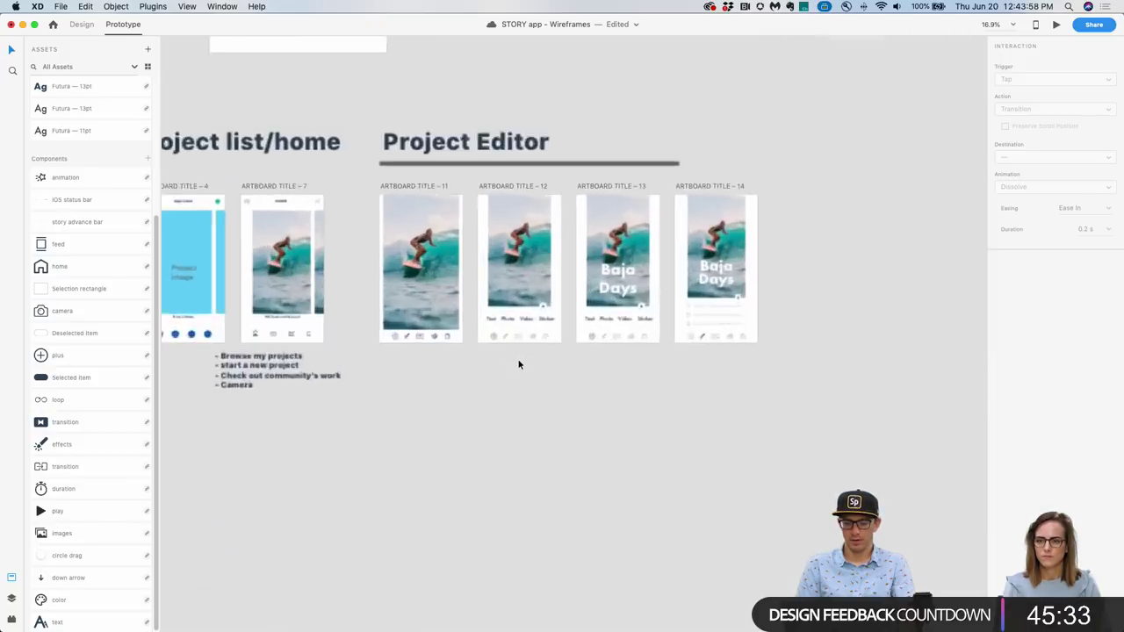
left_click_drag(519, 361, 466, 438)
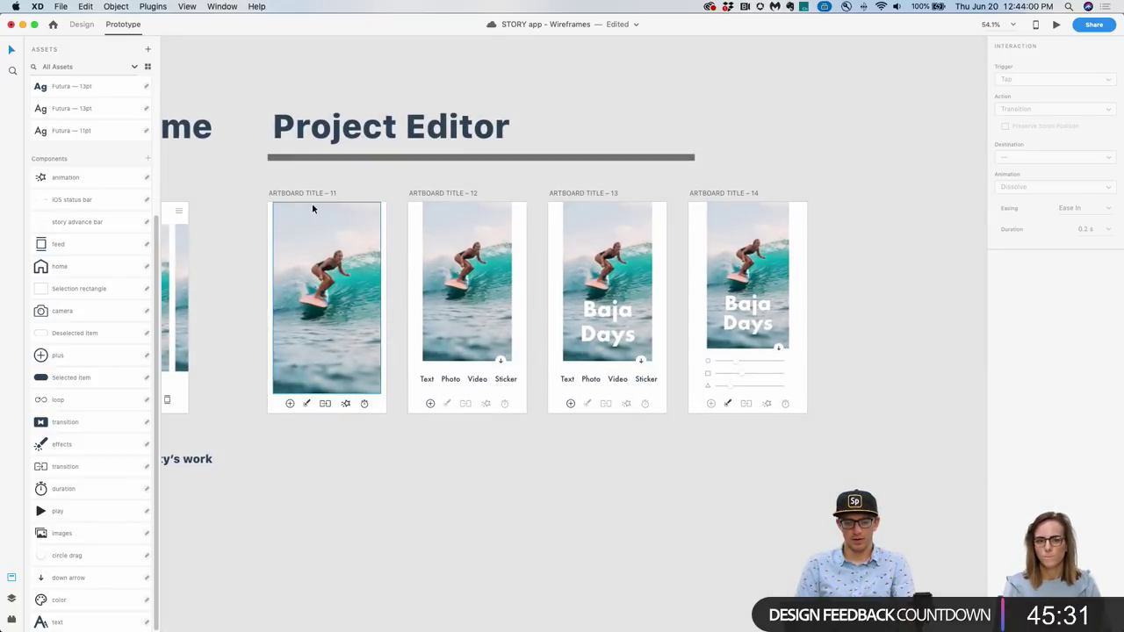
left_click_drag(309, 195, 592, 433)
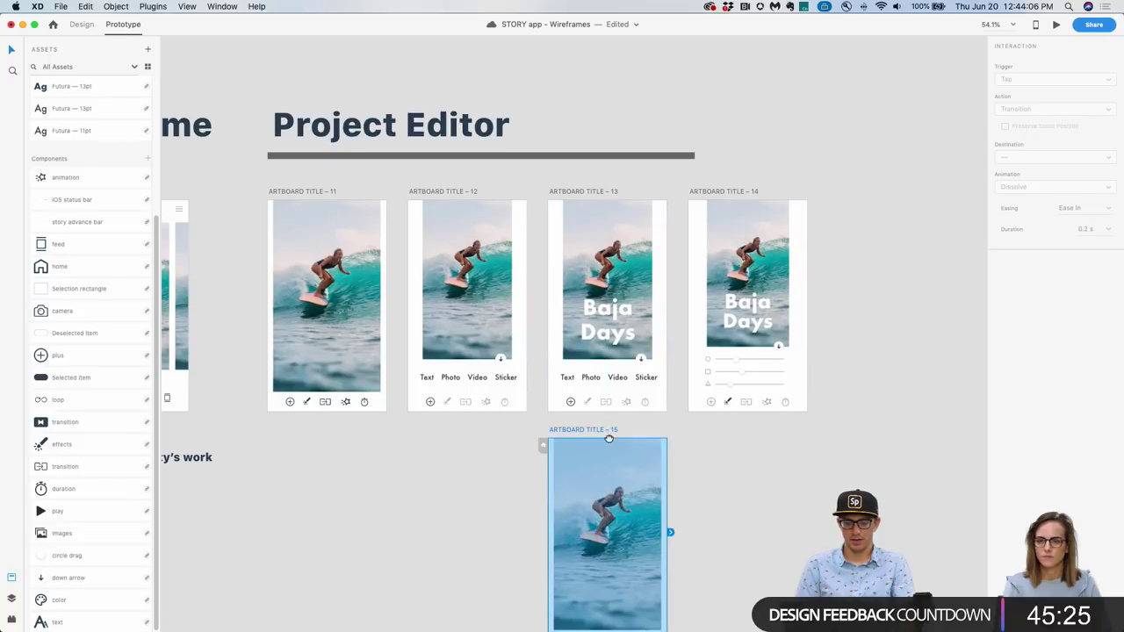
scroll(627, 303, "down", 5)
left_click(724, 325)
scroll(685, 384, "up", 3)
scroll(685, 384, "right", 2)
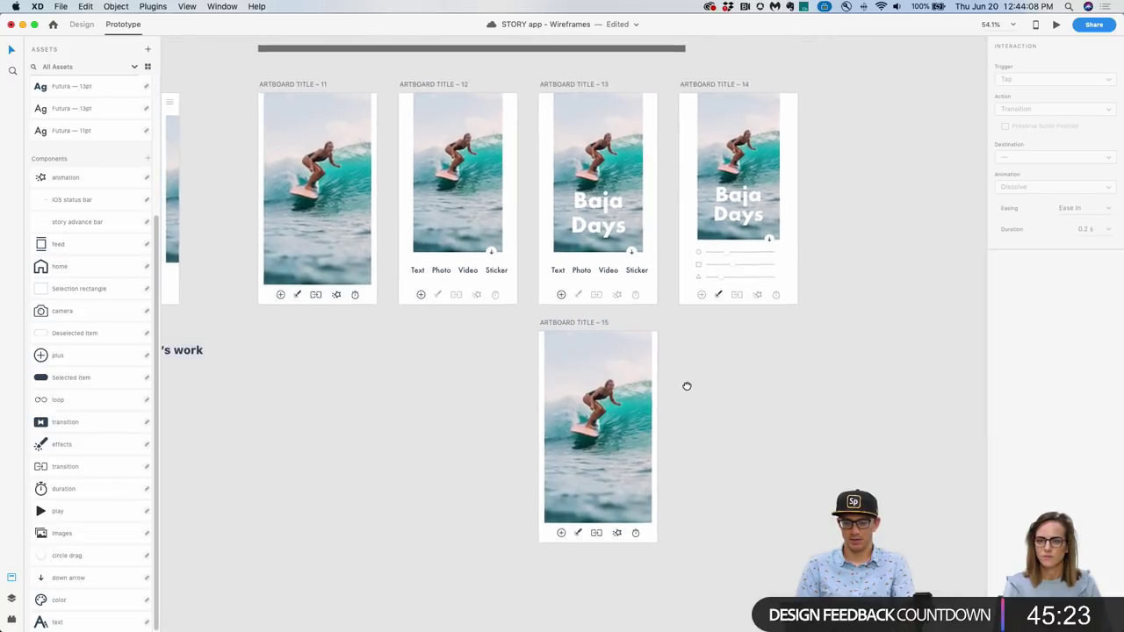
left_click(566, 323)
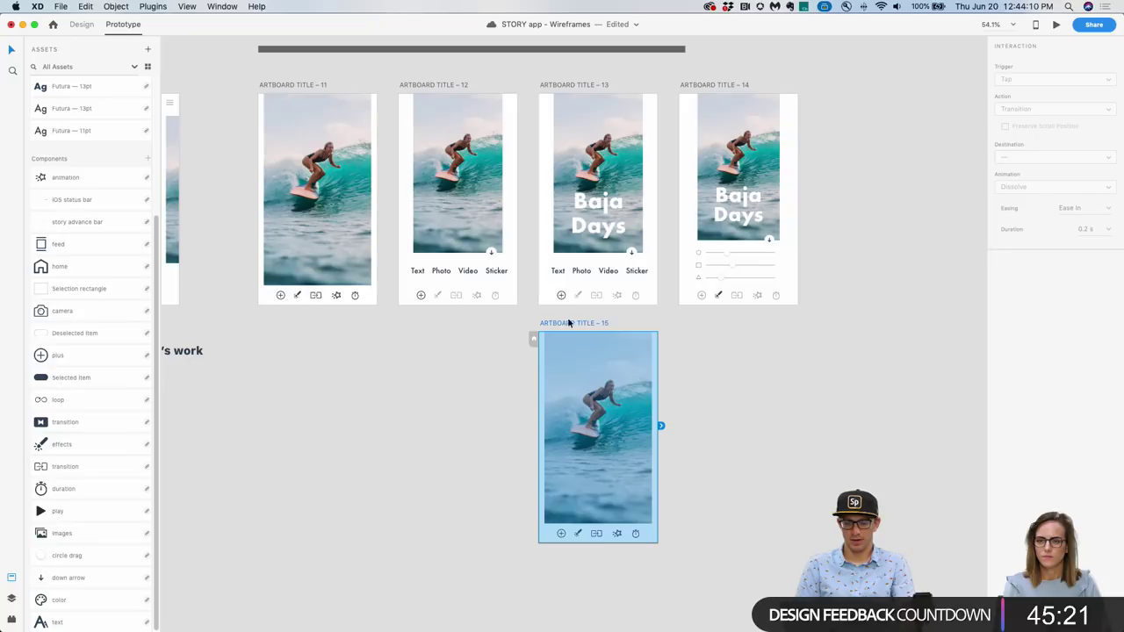
left_click(710, 376)
Copy the Baja Days title from Artboard 13 onto the duplicated artboard and place it horizontally centered below the surfer.
left_click(601, 209)
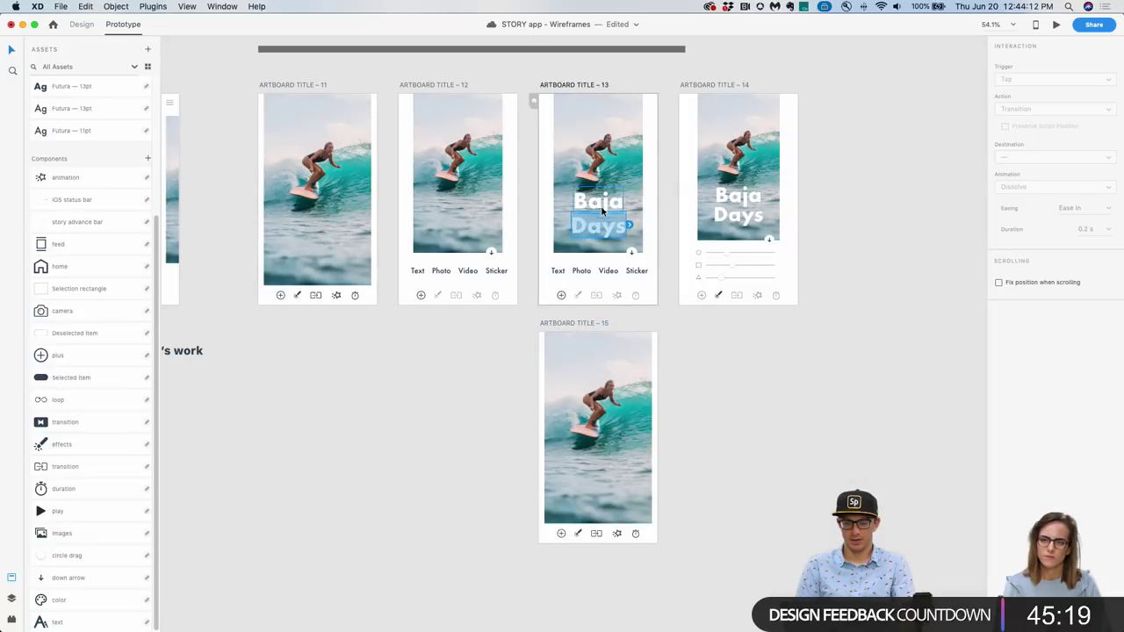
key("super+c")
left_click(653, 449)
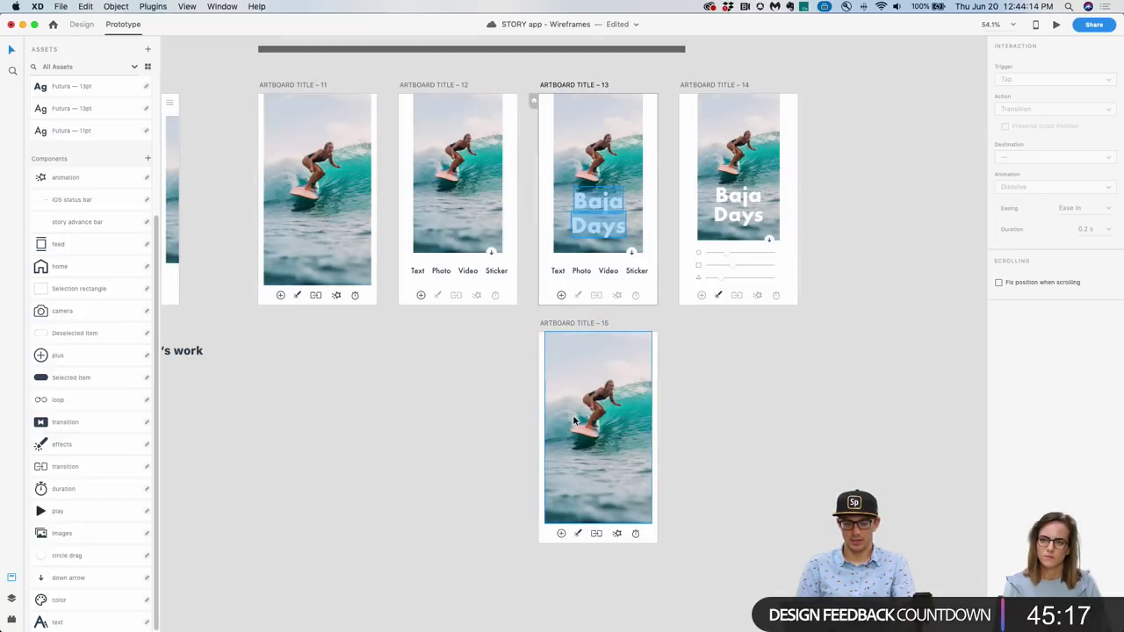
key("super+v")
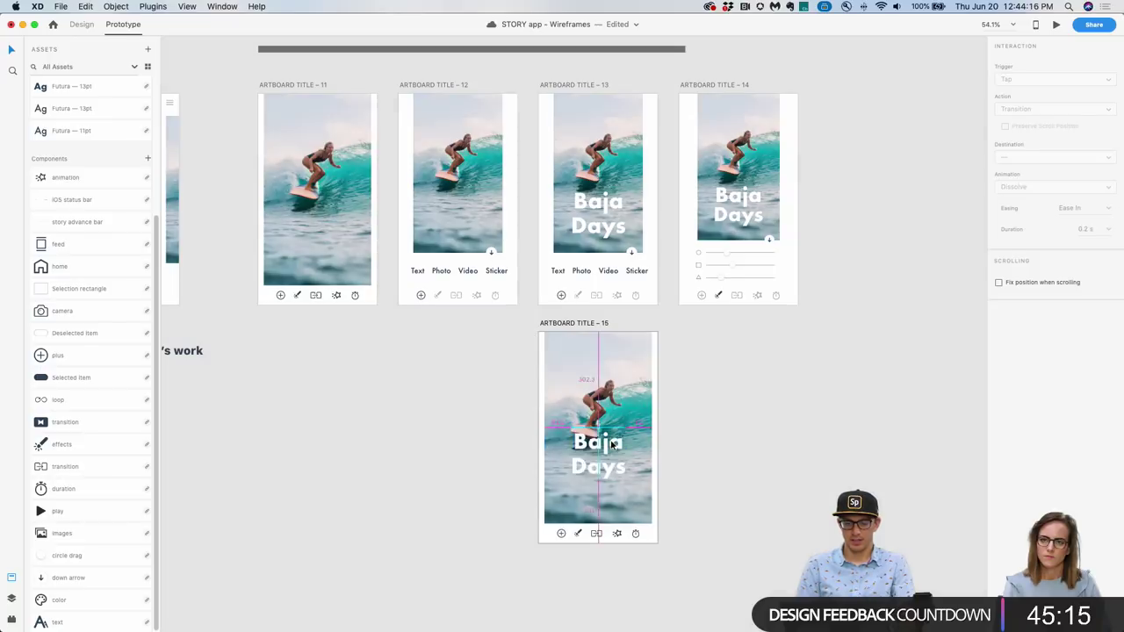
left_click_drag(615, 441, 613, 468)
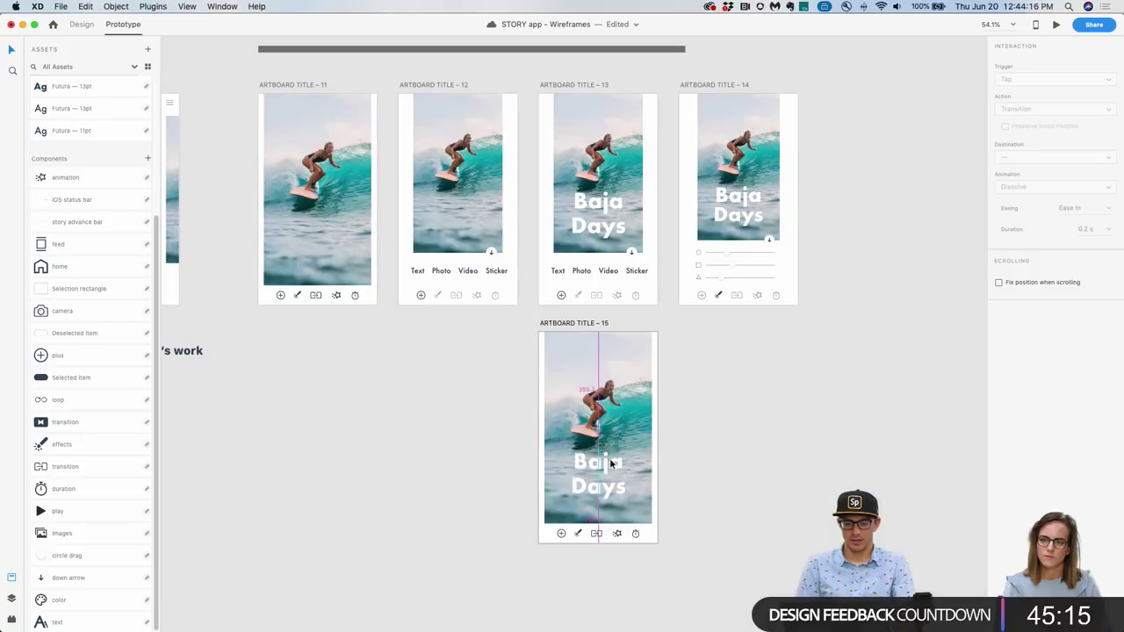
Redirect the link of Artboard 13's down arrow to Artboard 15, keeping the tap-triggered Auto-Animate.
left_click(633, 255)
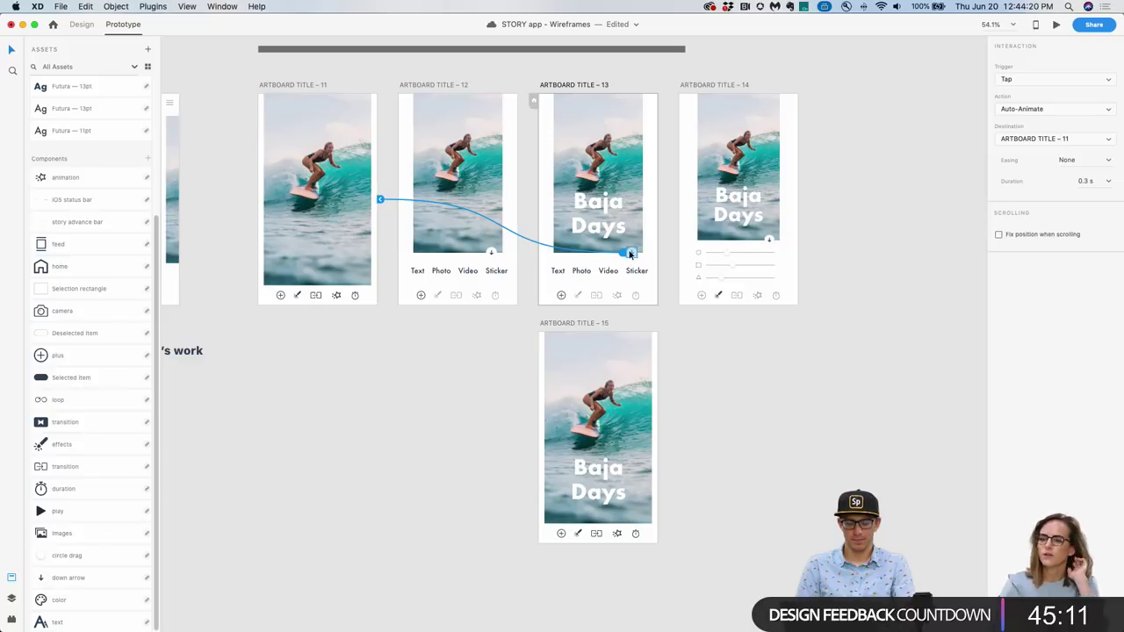
left_click_drag(630, 255, 626, 371)
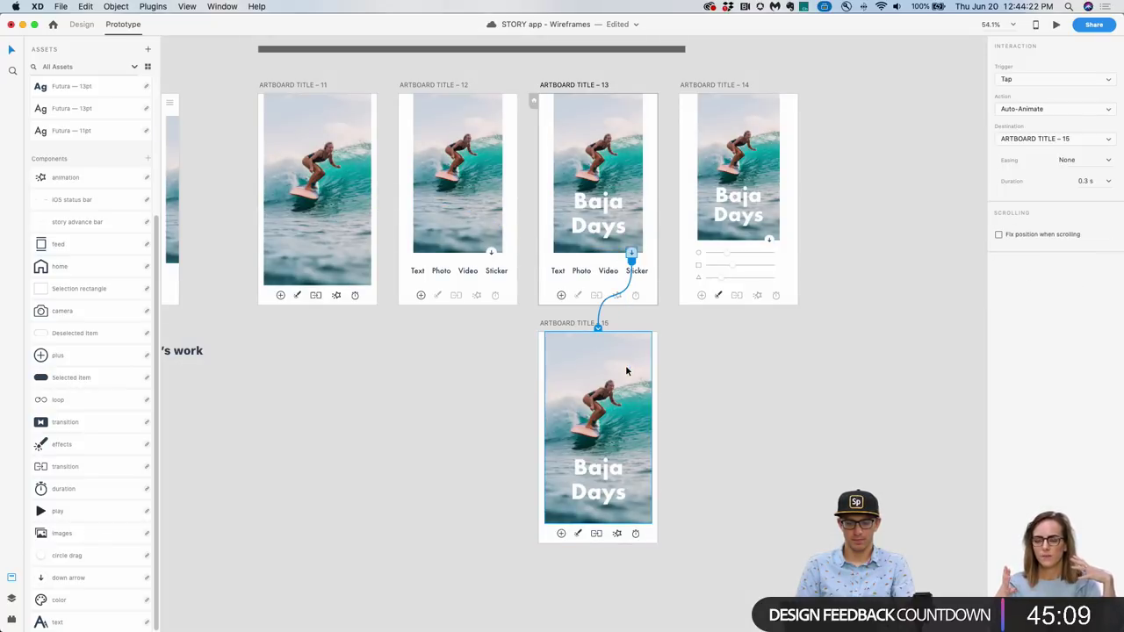
left_click(683, 327)
Rename Artboard 15, starting the new name with "Editor".
scroll(681, 338, "up", 1)
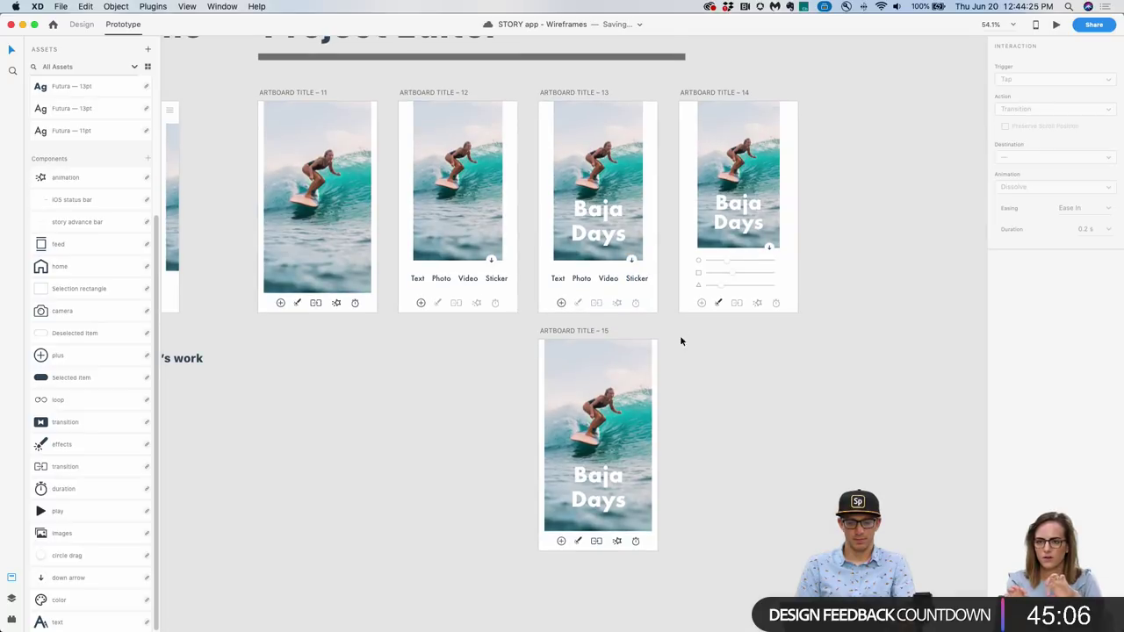
double_click(583, 330)
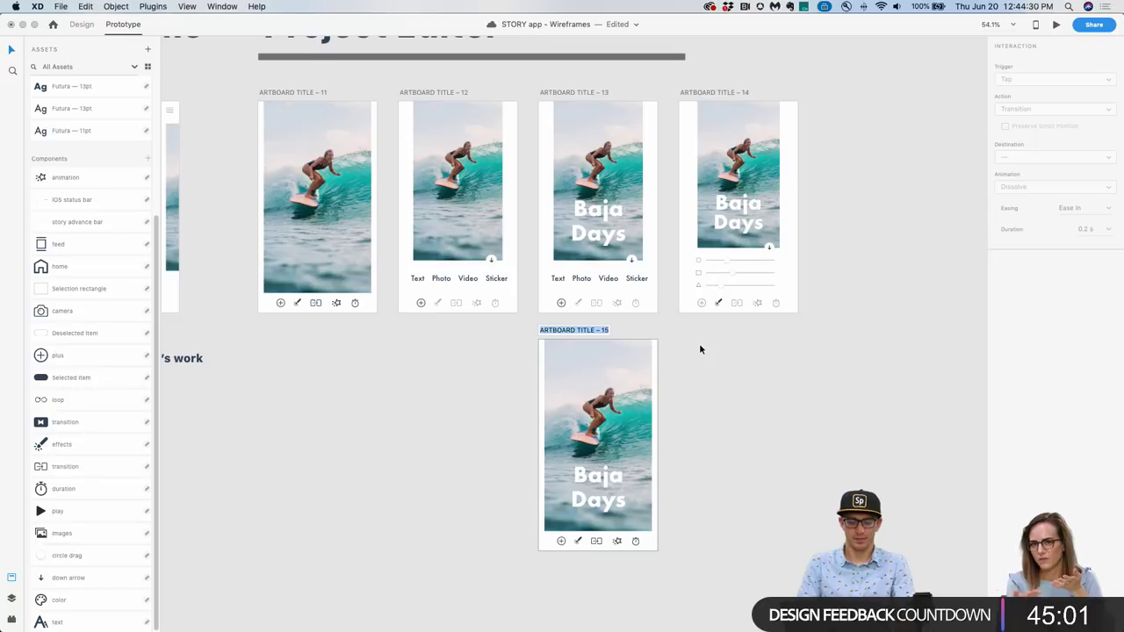
type("Editor")
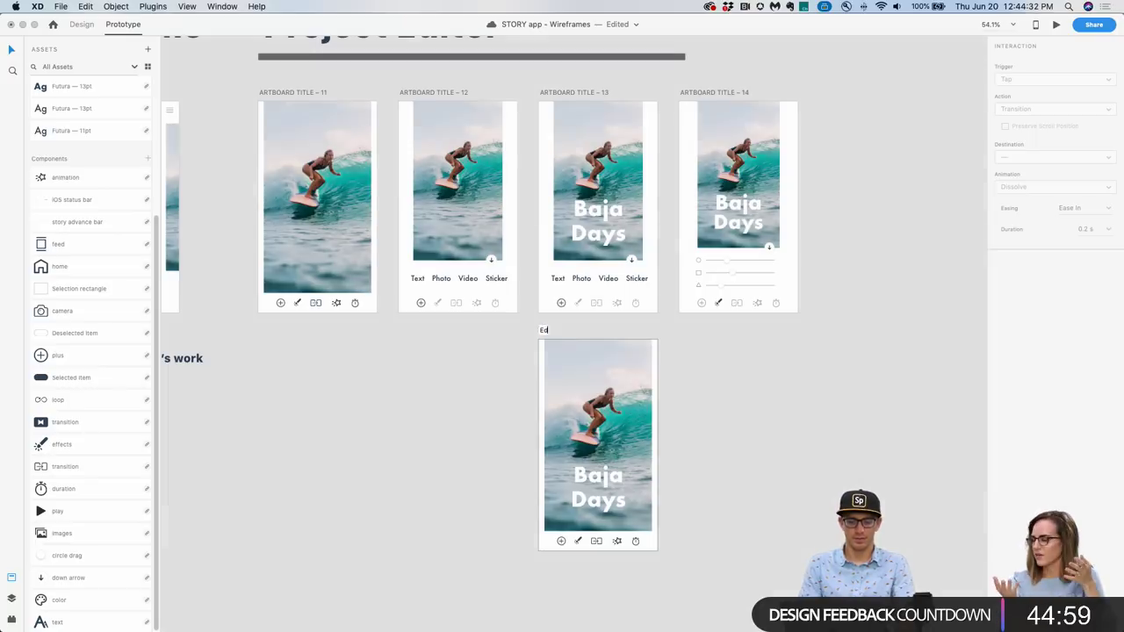
Rename the artboard below the Project Editor row as EDITOR + TEXT.
key("BackSpace")
key("BackSpace")
key("BackSpace")
key("BackSpace")
key("BackSpace")
key("BackSpace")
type("E")
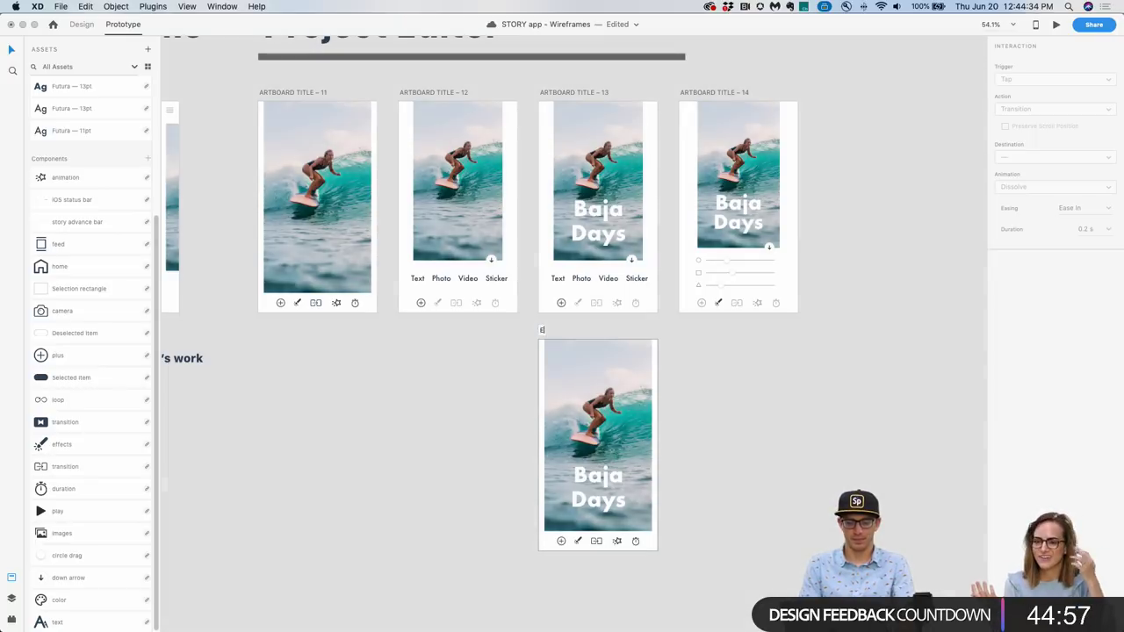
type("DITOR + TEX")
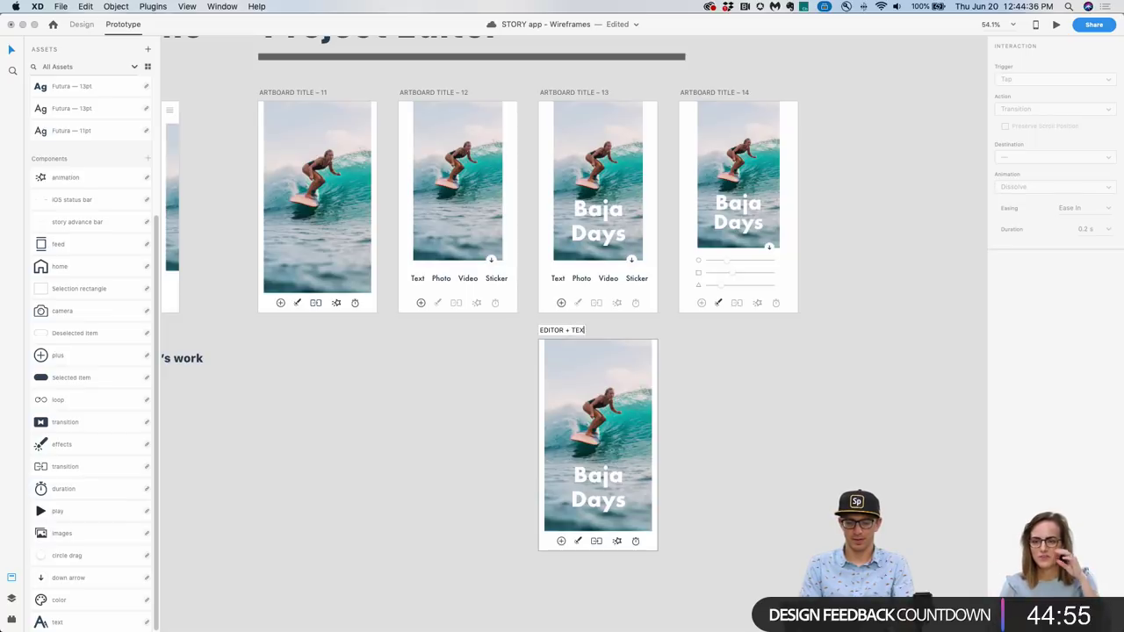
type("T")
key("Return")
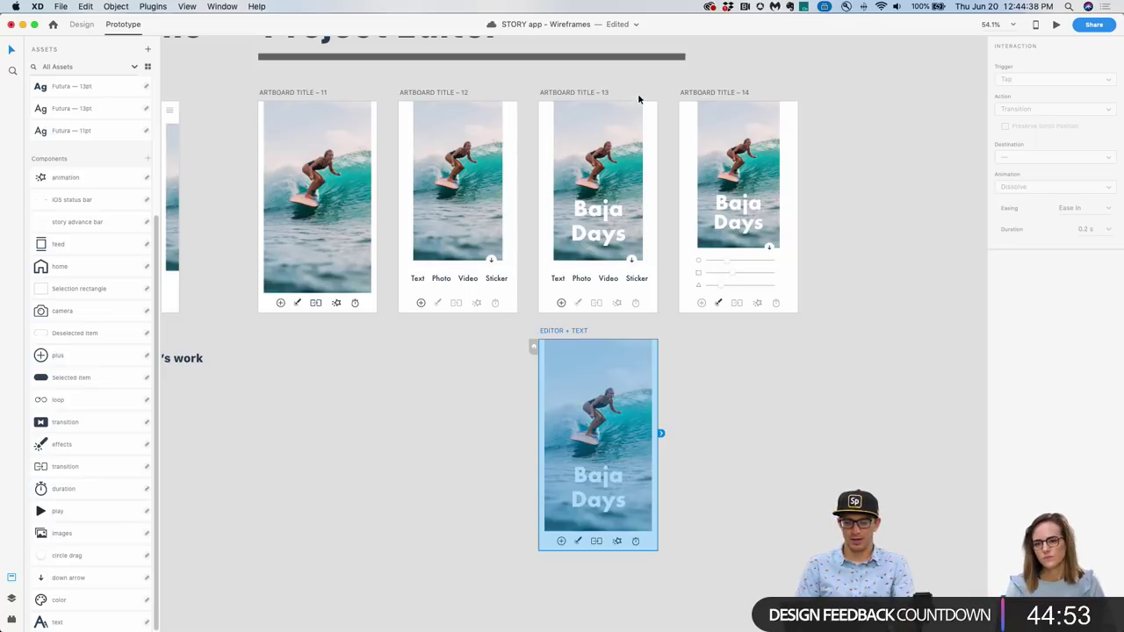
Rename the ARTBOARD TITLE – 13 artboard as ADD + TEXT.
double_click(583, 92)
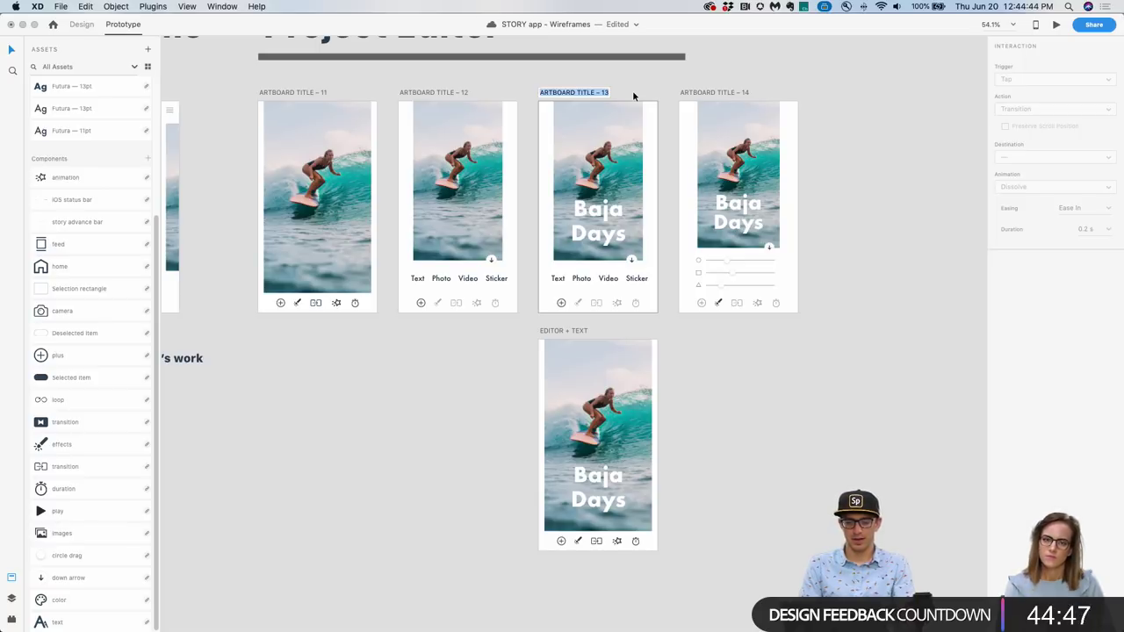
type("ADD")
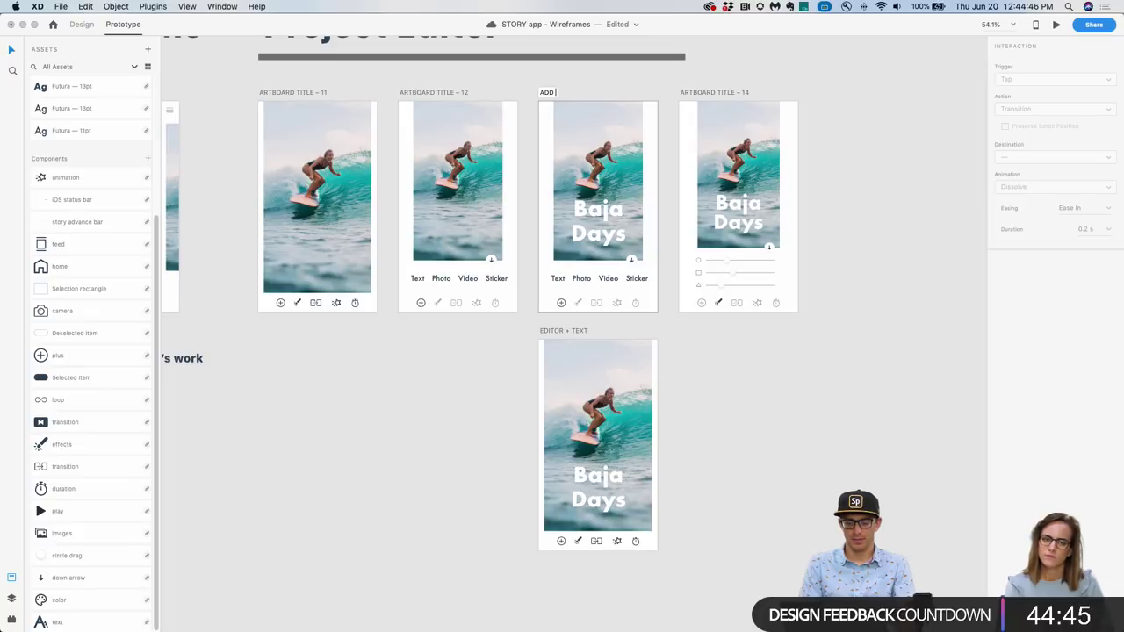
type(" + TEXT")
key("Return")
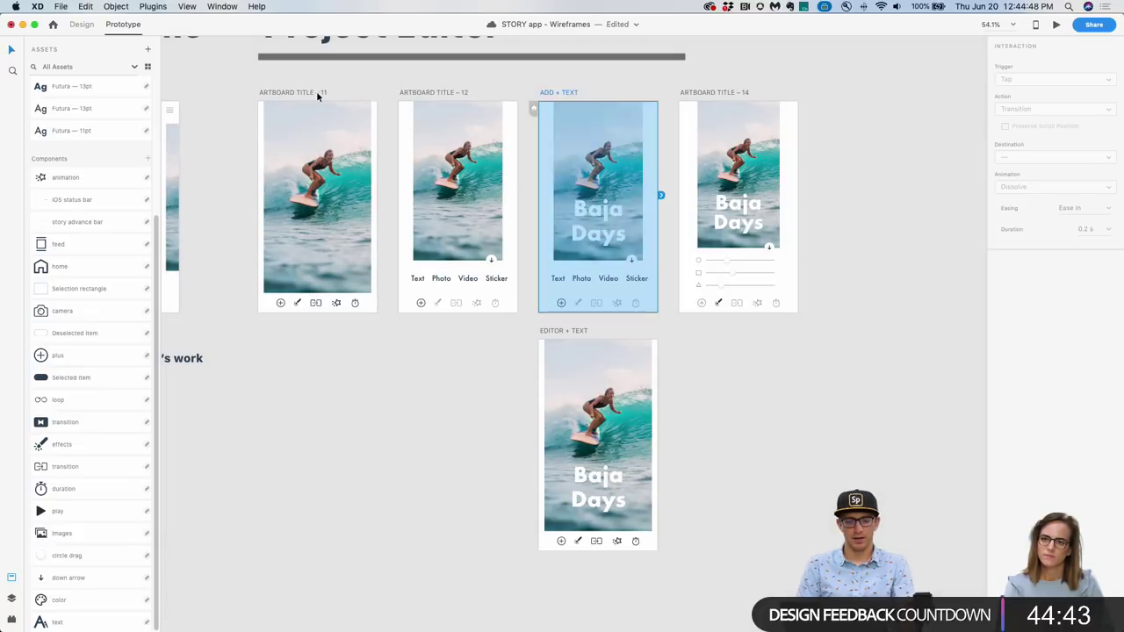
Rename the ARTBOARD TITLE – 11 artboard as EDITOR and the ARTBOARD TITLE – 12 artboard as EDITOR - ADD.
double_click(298, 92)
type("EDITOR")
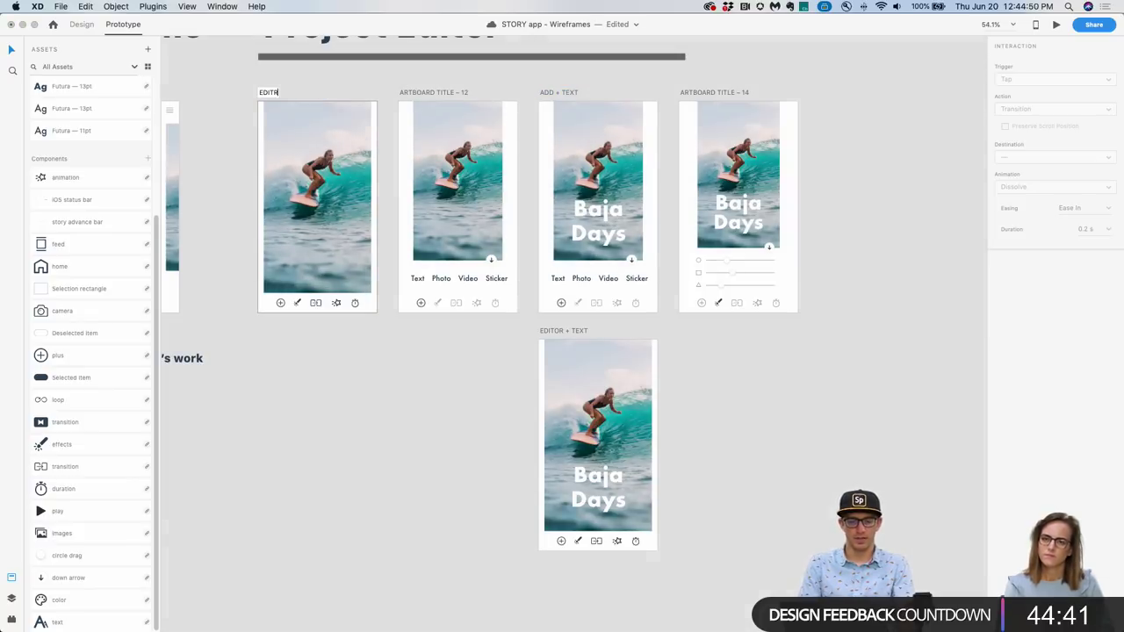
key("Return")
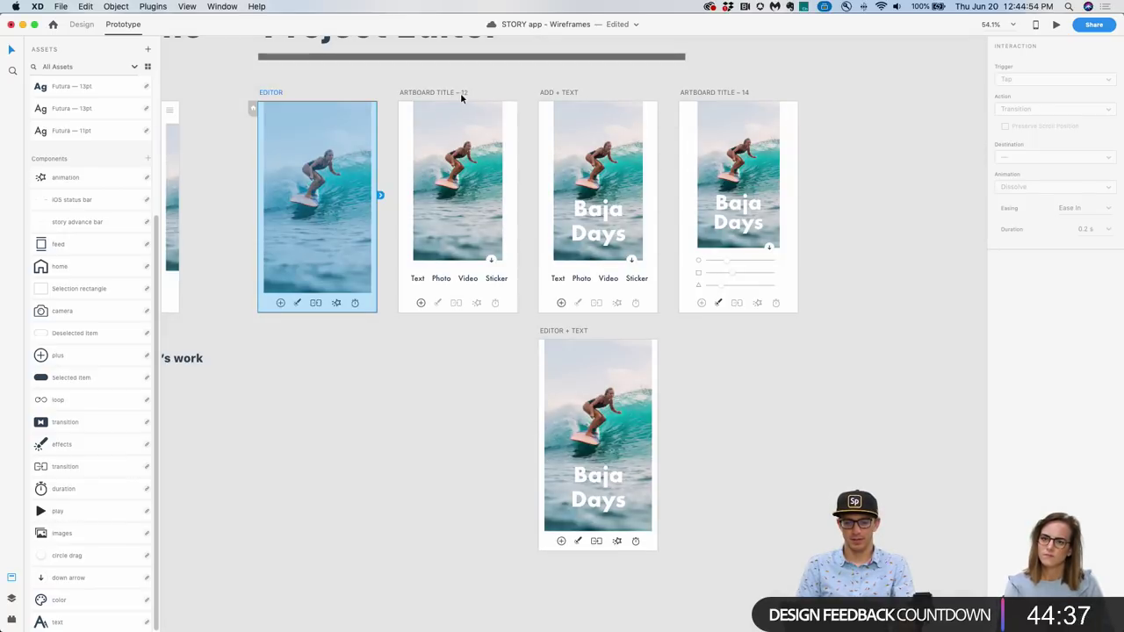
double_click(453, 92)
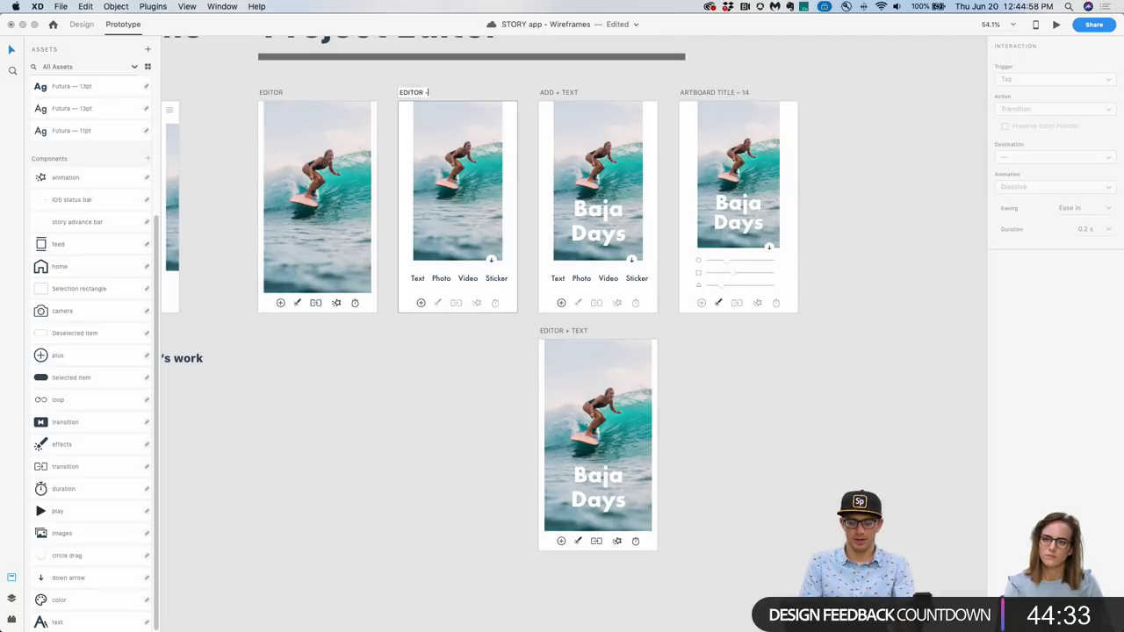
key("Return")
Rename the ARTBOARD TITLE – 14 artboard as EDITOR - EFFECT and deselect it.
double_click(700, 91)
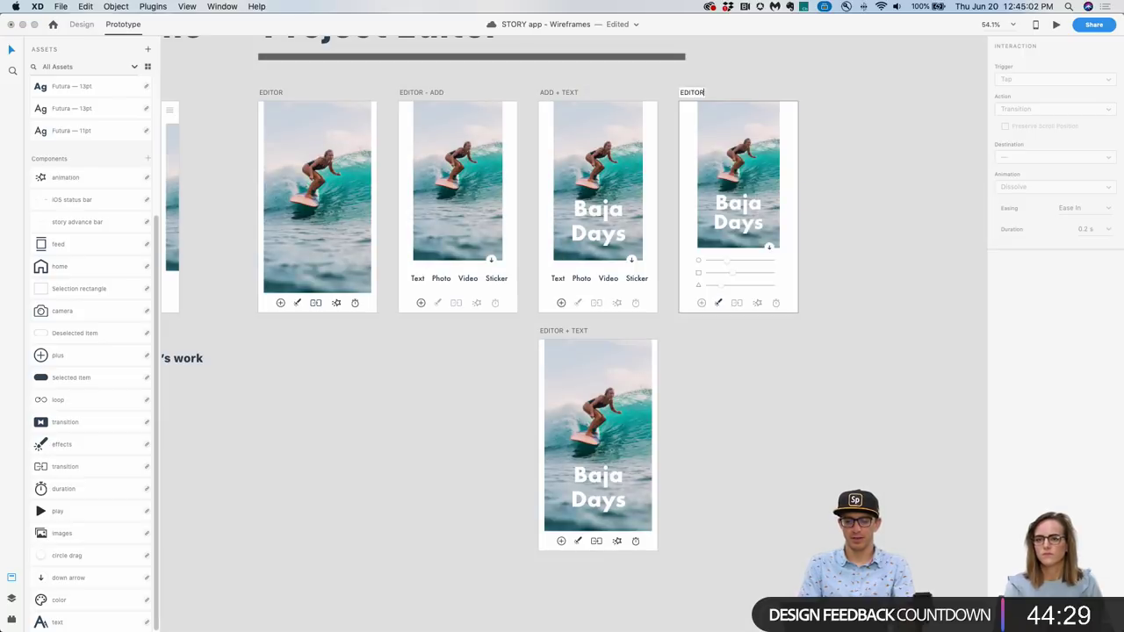
type("EDITOR - ")
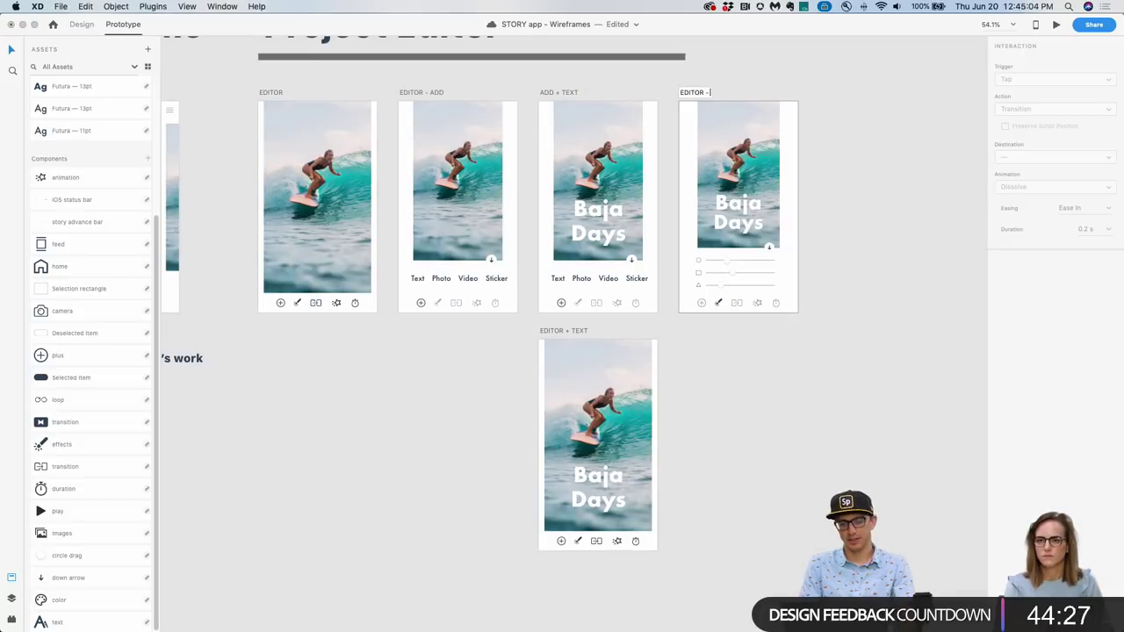
type("EFFEC")
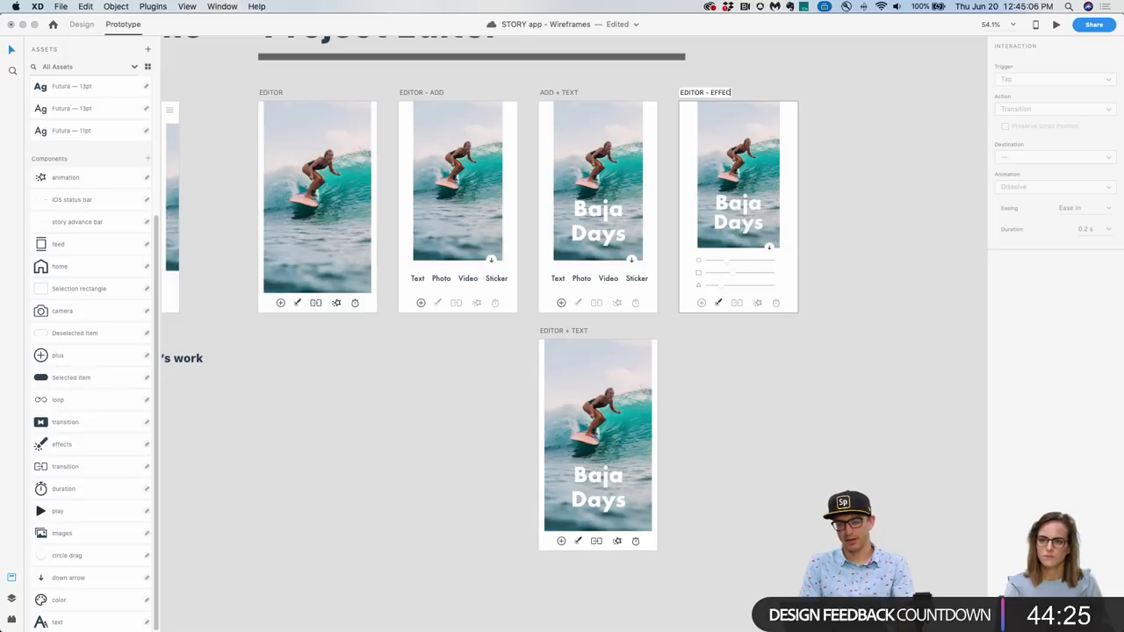
type("T")
key("Return")
left_click(709, 400)
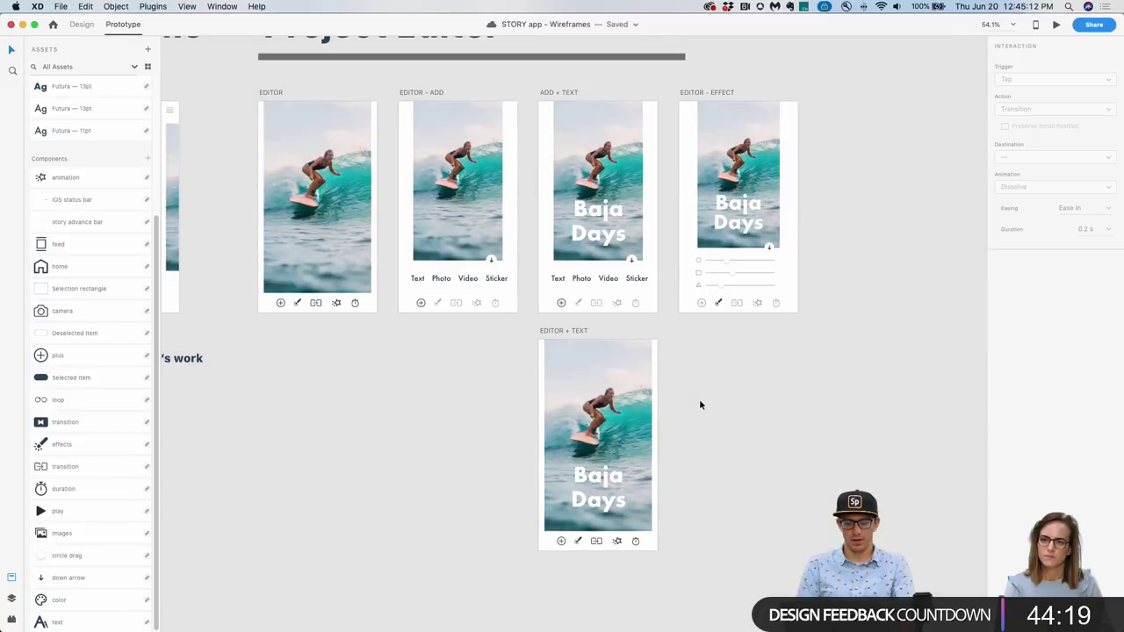
Preview the prototype from the EDITOR artboard, testing the plus icon, the Text option and the down arrow, and close the preview.
left_click_drag(646, 285, 579, 277)
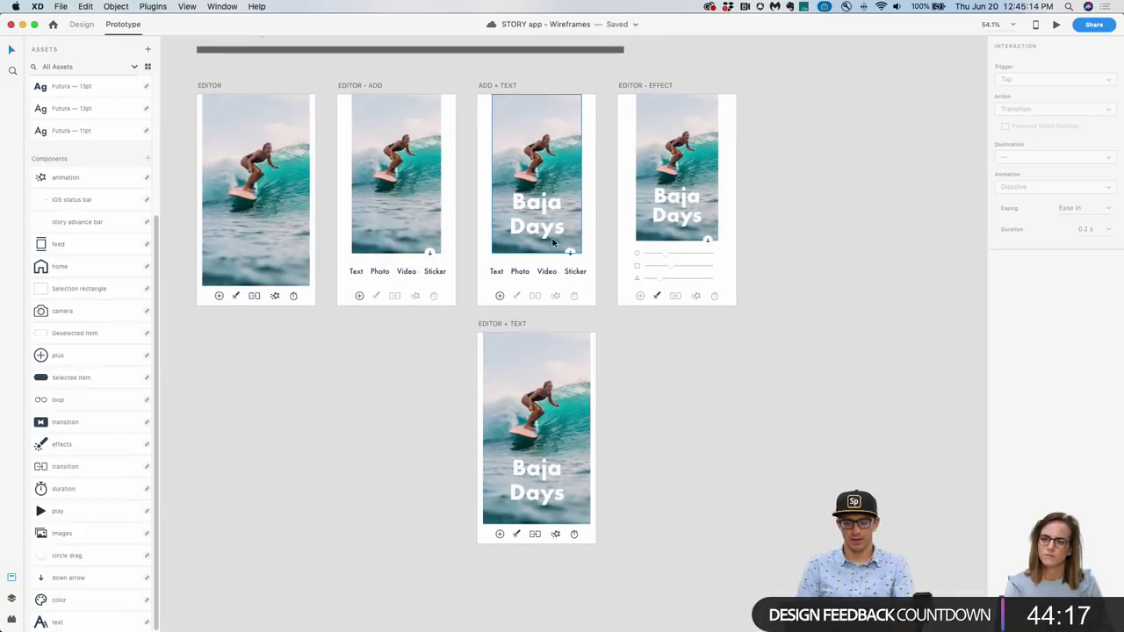
left_click(259, 176)
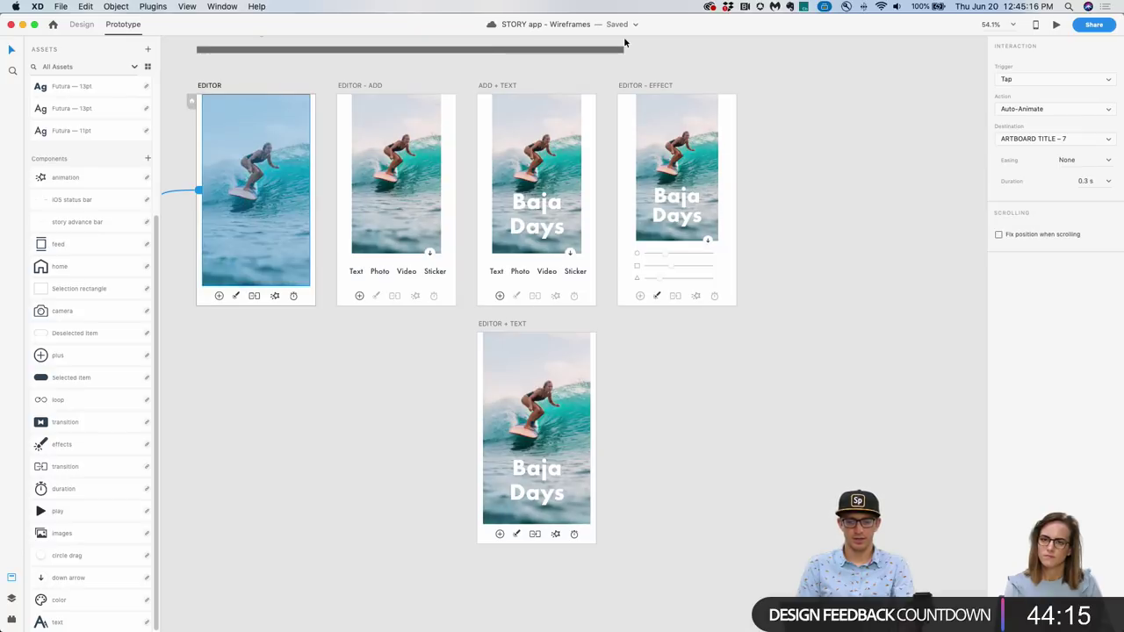
left_click(1057, 25)
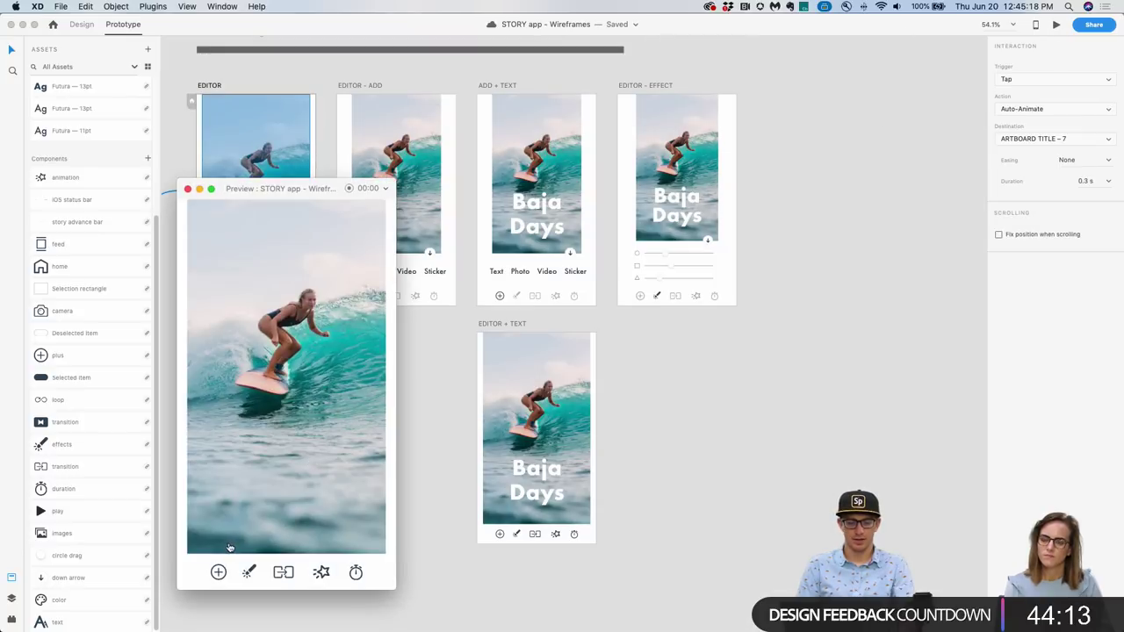
left_click(218, 571)
left_click(213, 527)
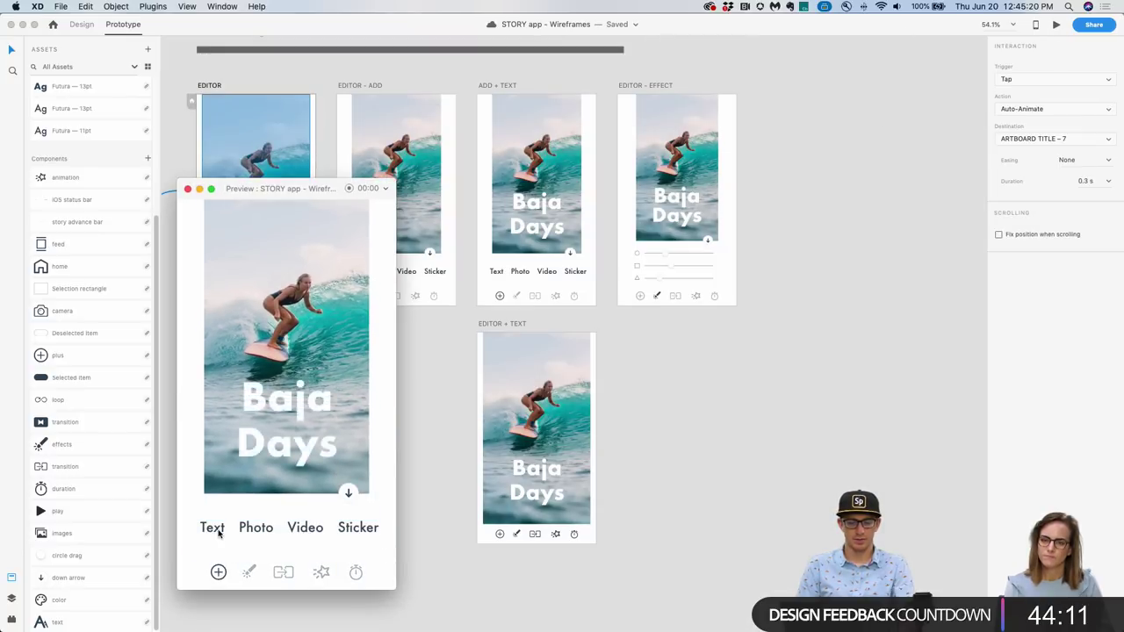
left_click(348, 494)
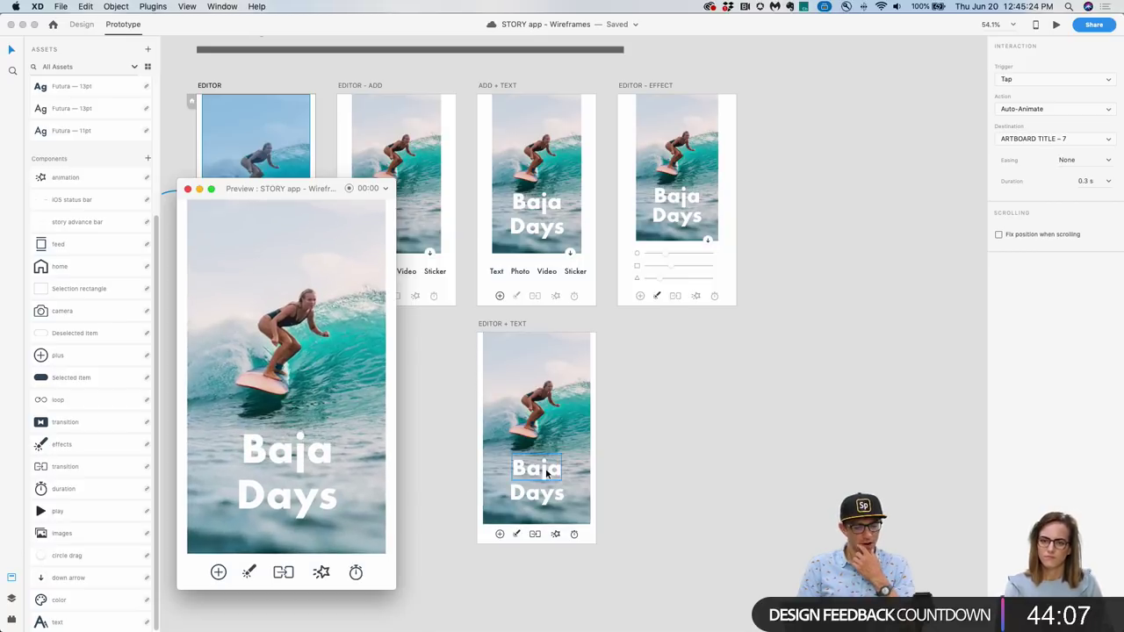
left_click(187, 188)
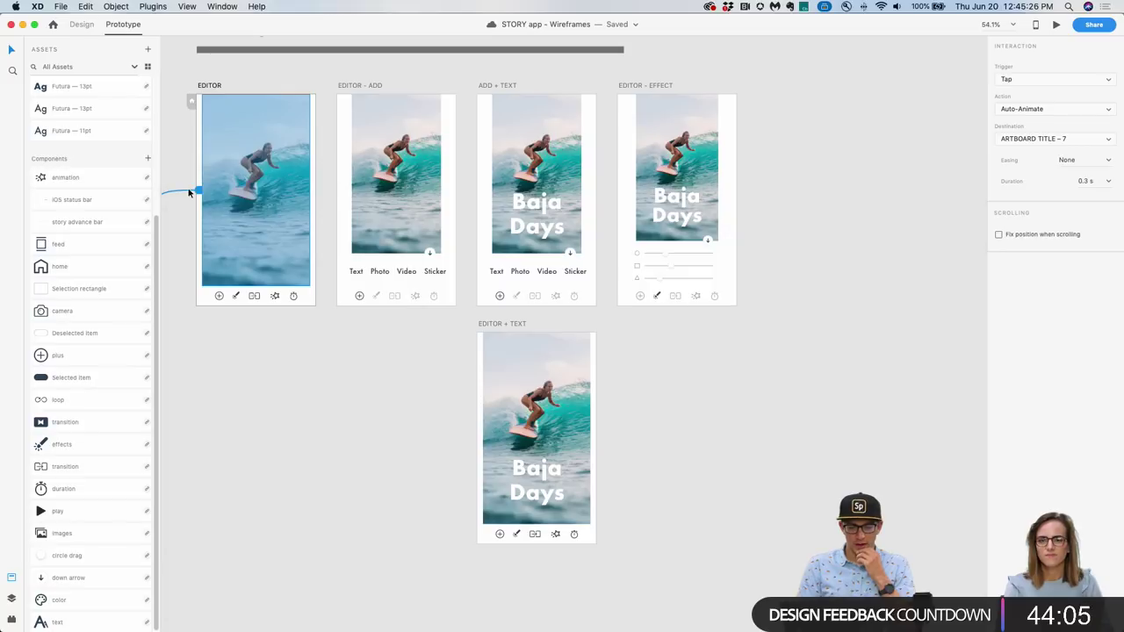
Duplicate the EDITOR + TEXT artboard directly beside the original, below EDITOR - EFFECT.
scroll(668, 398, "left", 5)
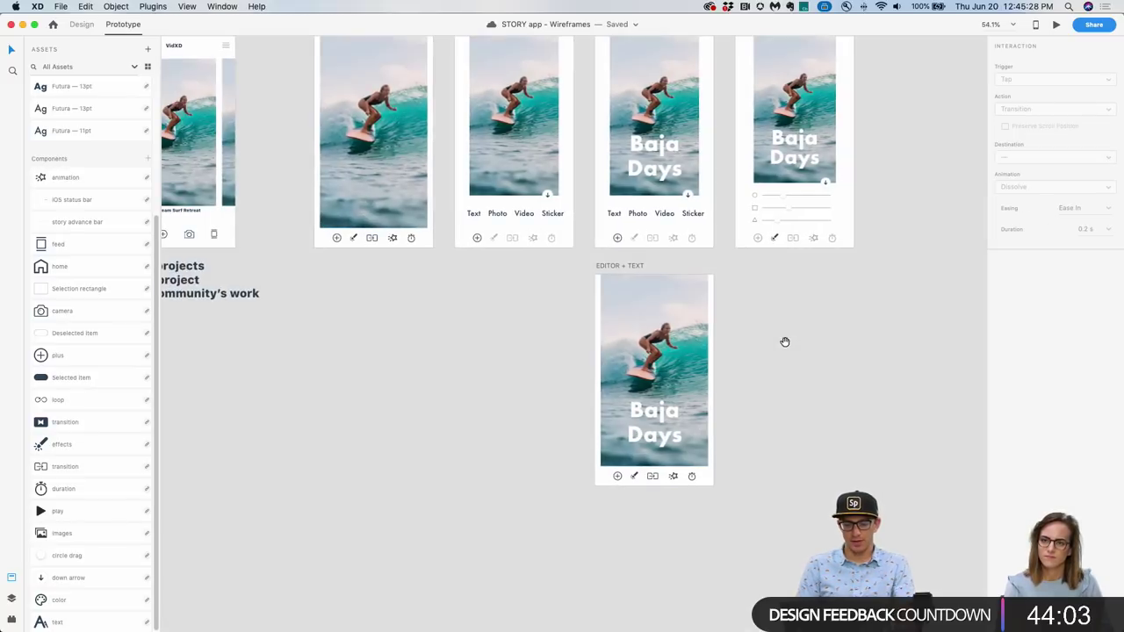
left_click_drag(620, 268, 763, 269)
scroll(763, 268, "up", 3)
scroll(763, 269, "right", 2)
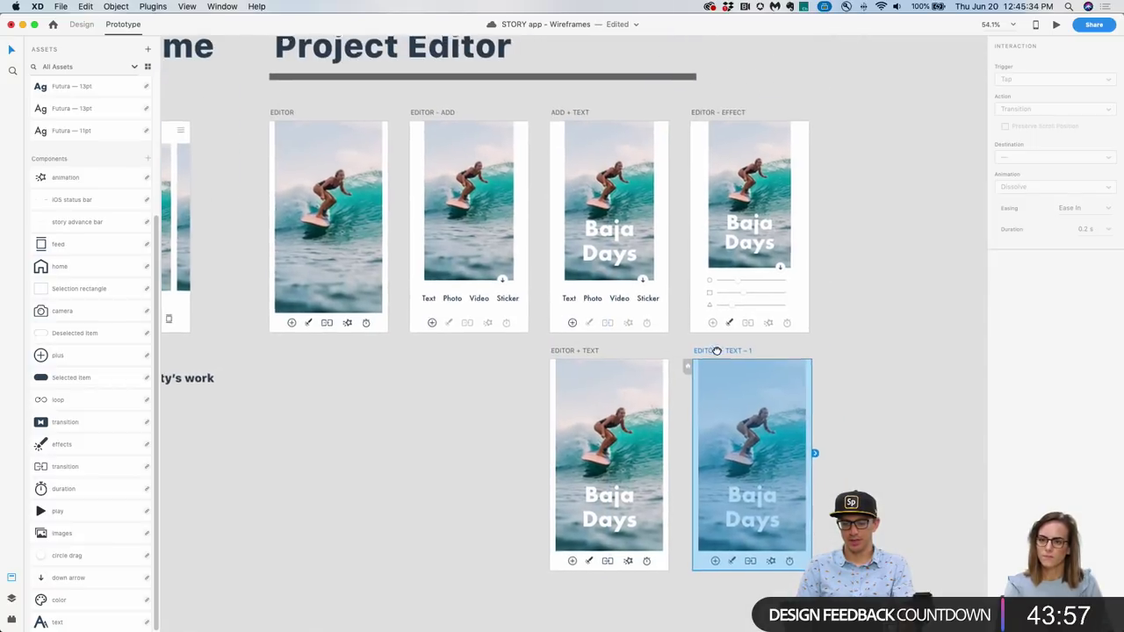
left_click(823, 405)
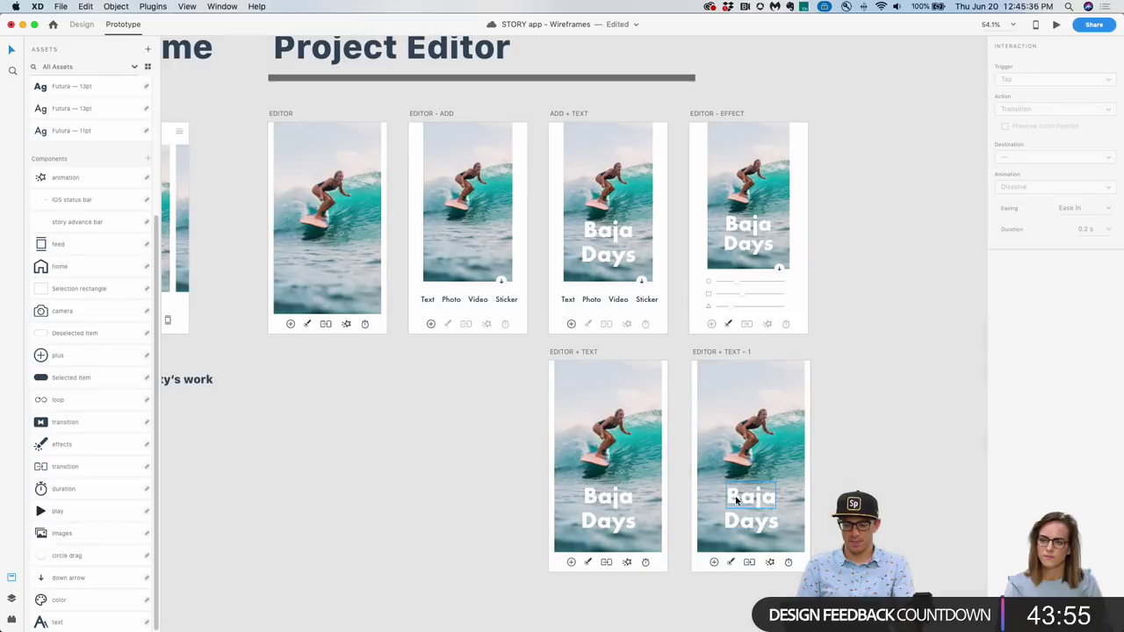
Link the Baja Days text group on the EDITOR + TEXT artboard to the duplicated artboard.
left_click(612, 498)
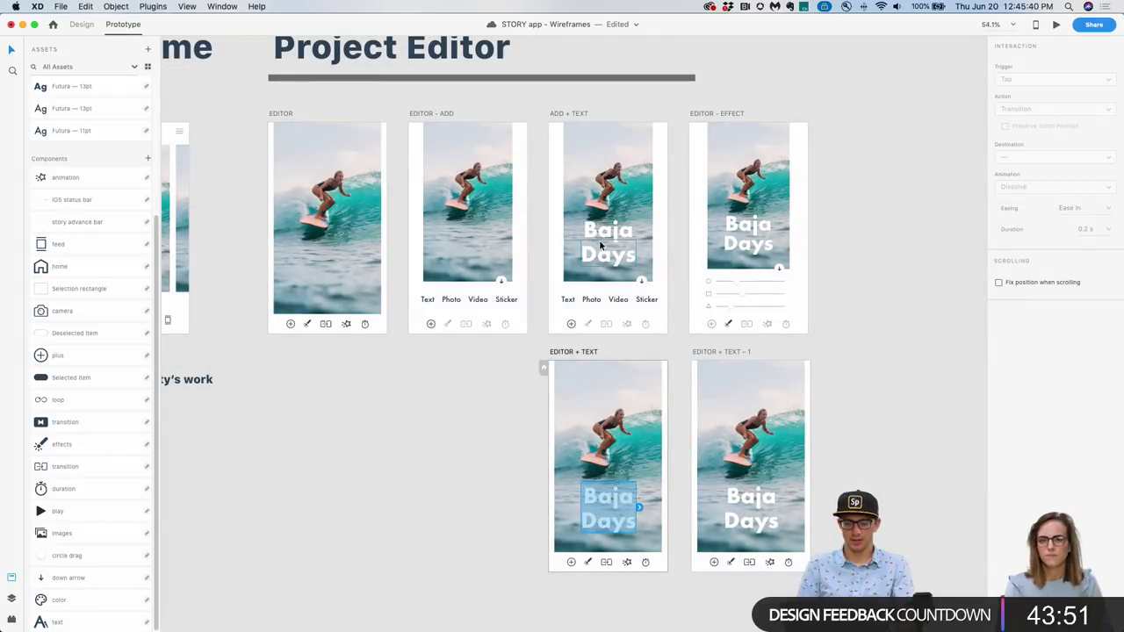
left_click_drag(638, 507, 756, 479)
key("Escape")
scroll(765, 475, "right", 2)
scroll(765, 475, "down", 1)
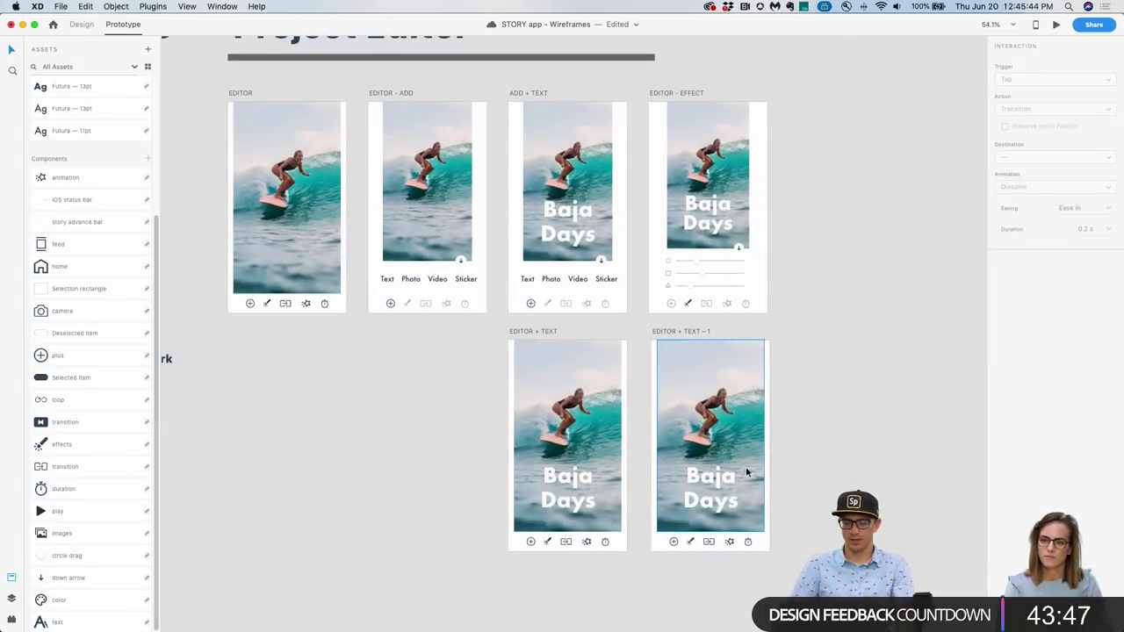
Switch to design mode and draw a rectangle about 223 by 181 around the Baja Days text on the duplicated artboard.
key("super+1")
key("r")
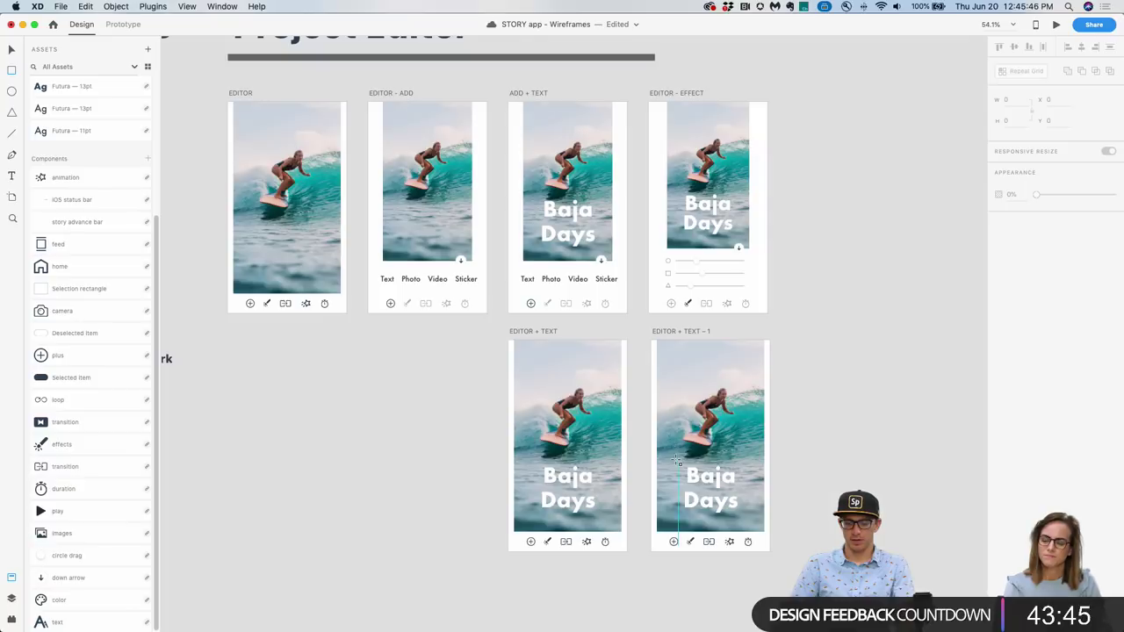
left_click_drag(674, 461, 745, 522)
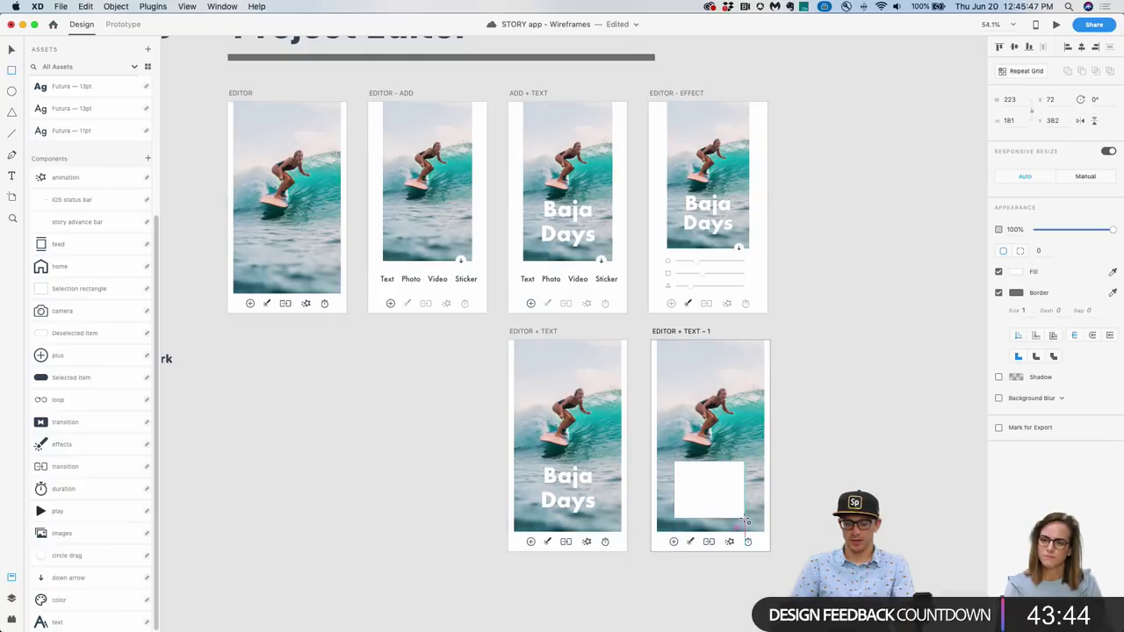
Remove the rectangle's fill and give it a white (#FFFFFF) border with size 3.
left_click(998, 272)
left_click(1015, 295)
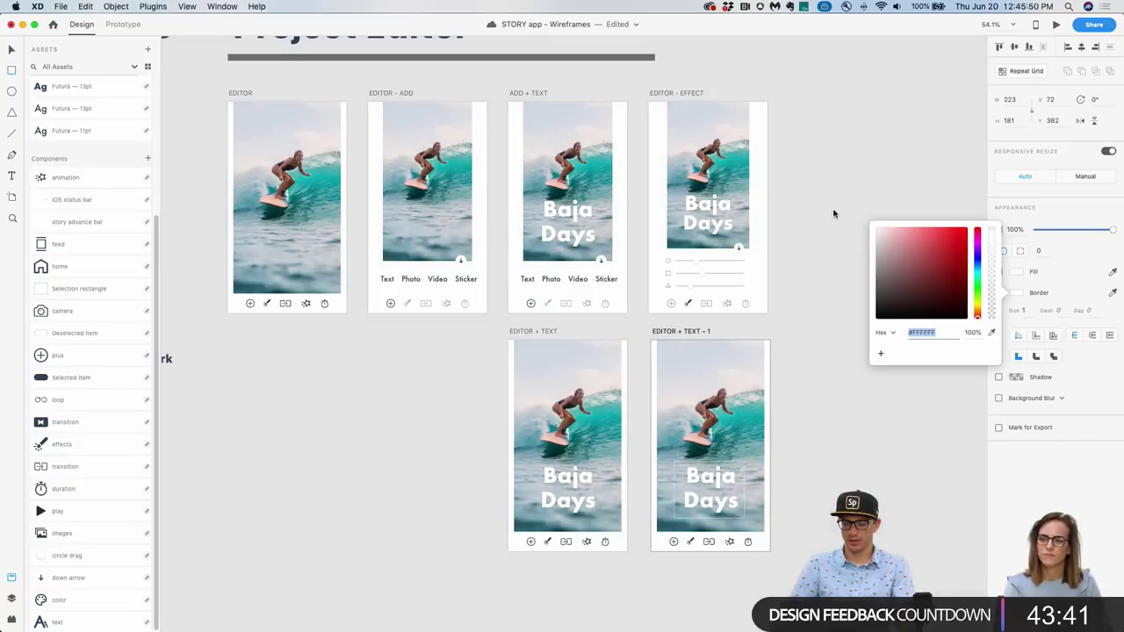
left_click(1048, 451)
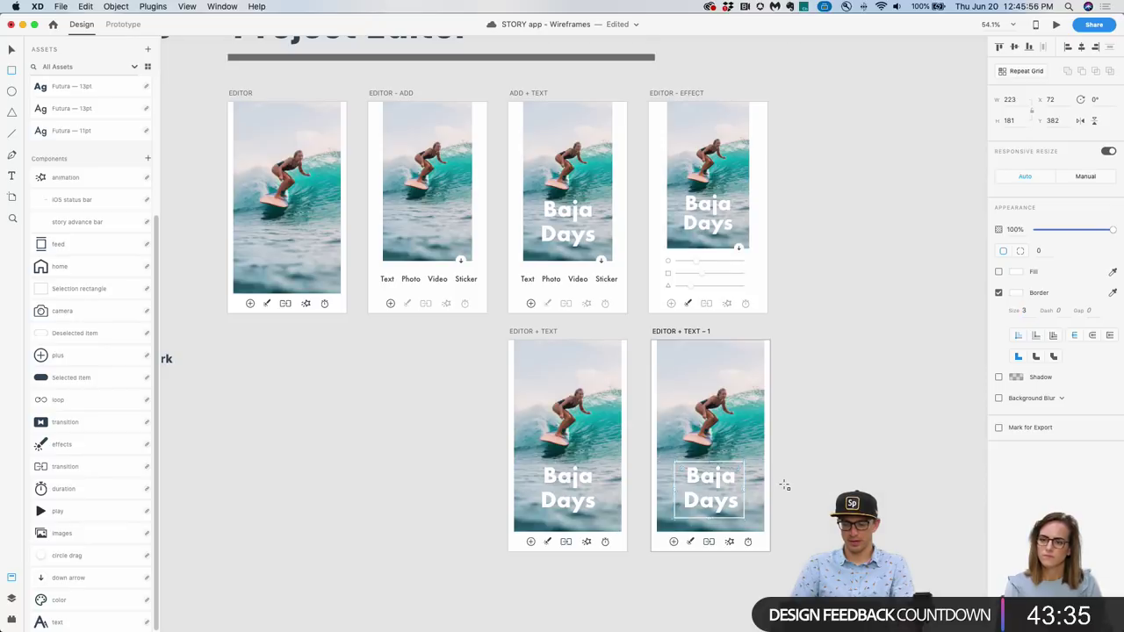
Scale down the duplicated artboard's photo, Baja Days text and frame together so the photo measures about 289 by 515.
scroll(736, 479, "down", 2)
scroll(732, 454, "up", 5)
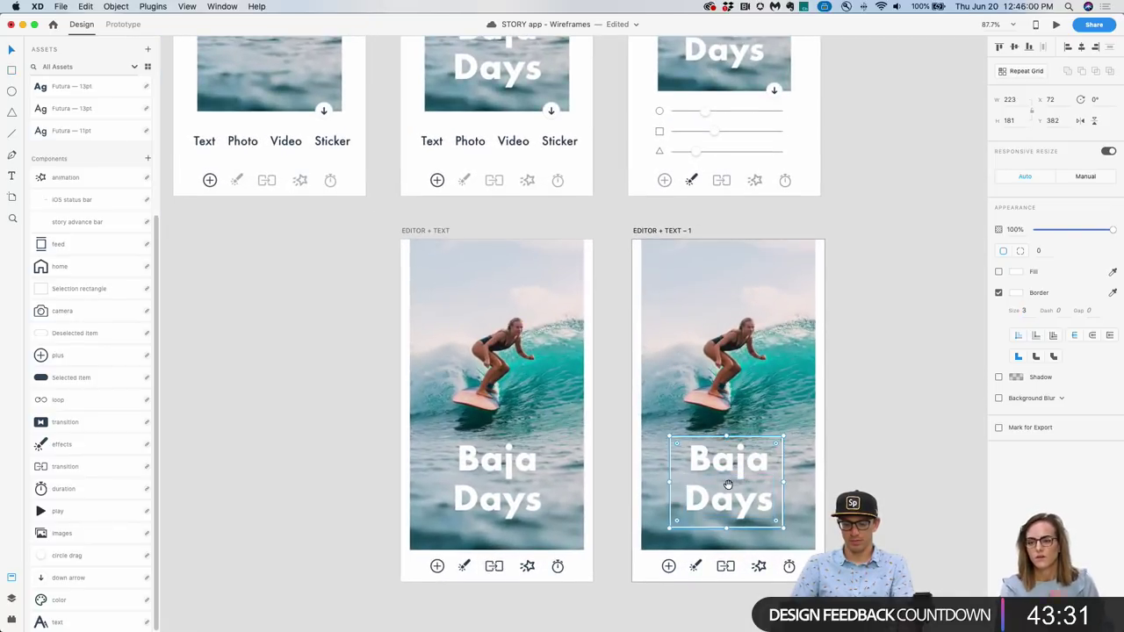
scroll(733, 479, "down", 1)
left_click_drag(846, 516, 700, 418)
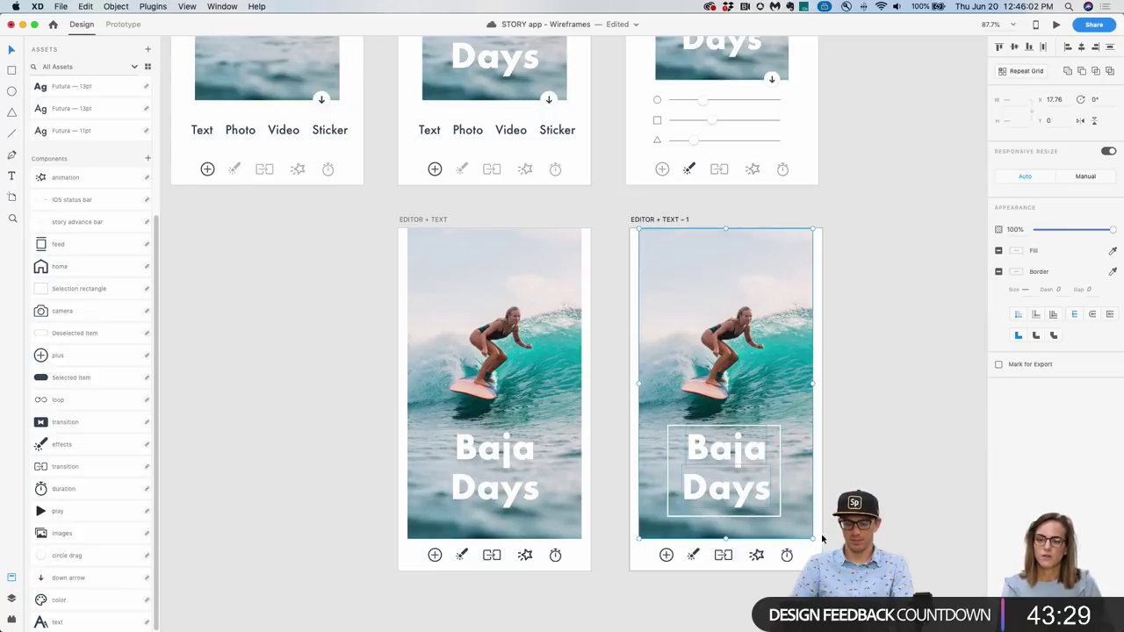
left_click_drag(812, 537, 788, 488)
key("Escape")
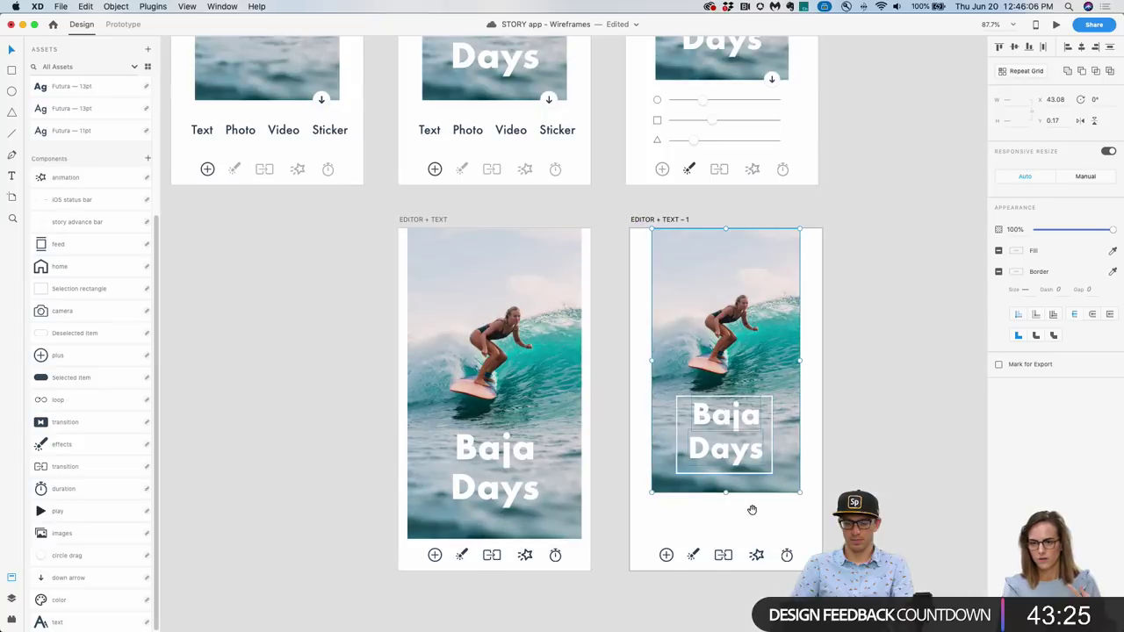
Lower the opacity of the surfer photo on the duplicated artboard to 23%.
scroll(755, 509, "up", 1)
left_click(764, 490)
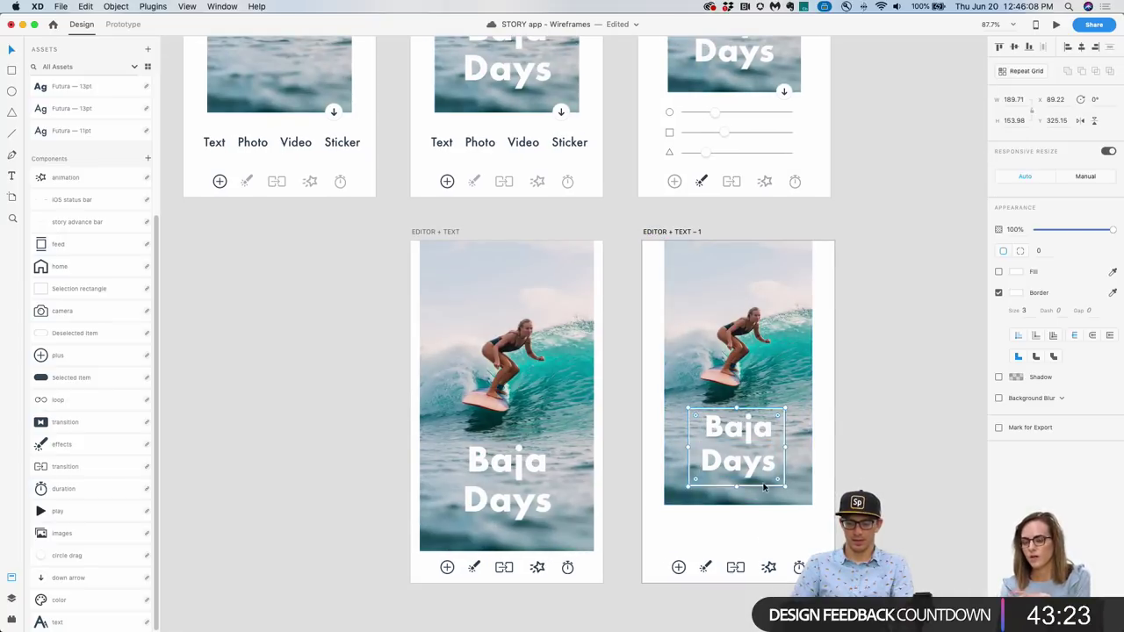
left_click_drag(1111, 230, 1053, 234)
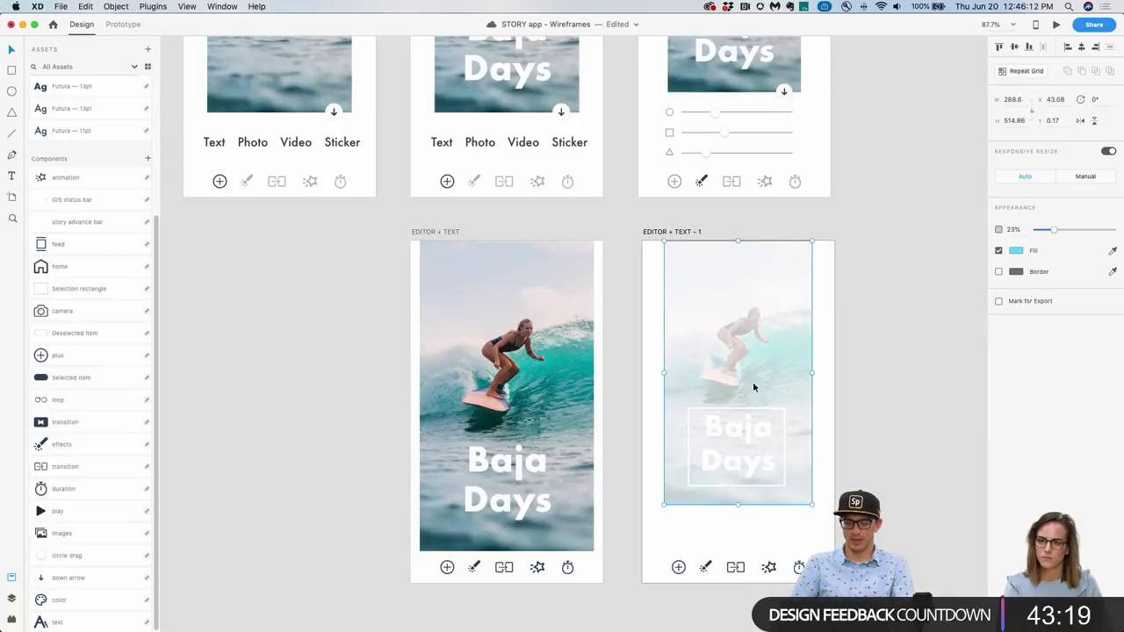
Add a shadow with Y offset 1 and blur 3 to both words of the Baja Days text on the duplicated artboard.
left_click(742, 428)
scroll(765, 431, "up", 5, "ctrl")
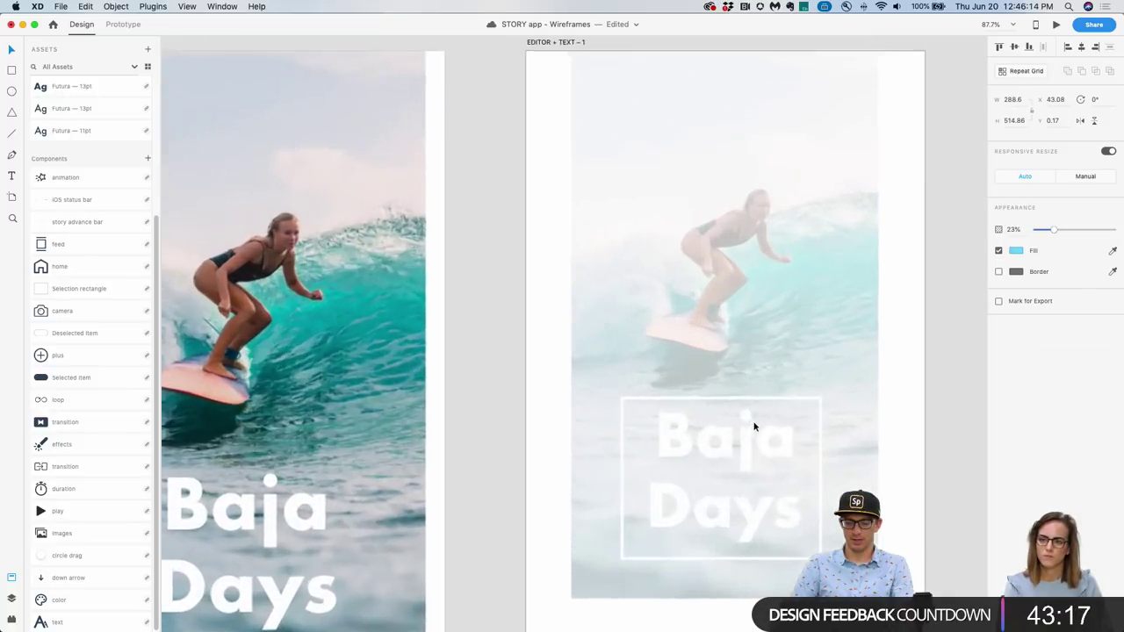
scroll(755, 369, "down", 3)
left_click(732, 261)
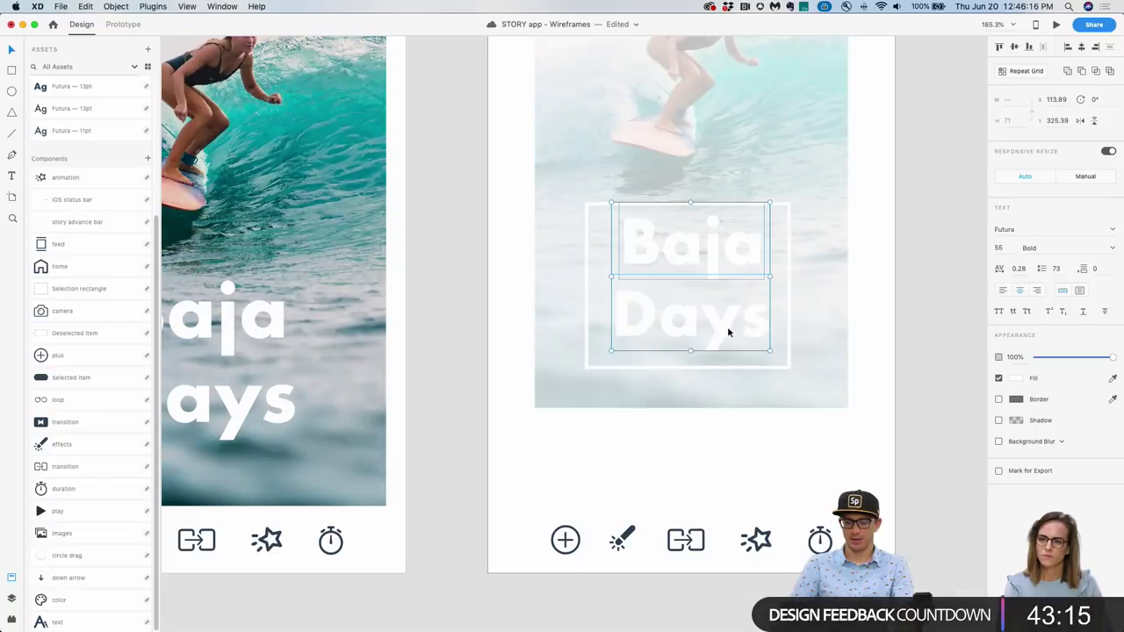
left_click(998, 422)
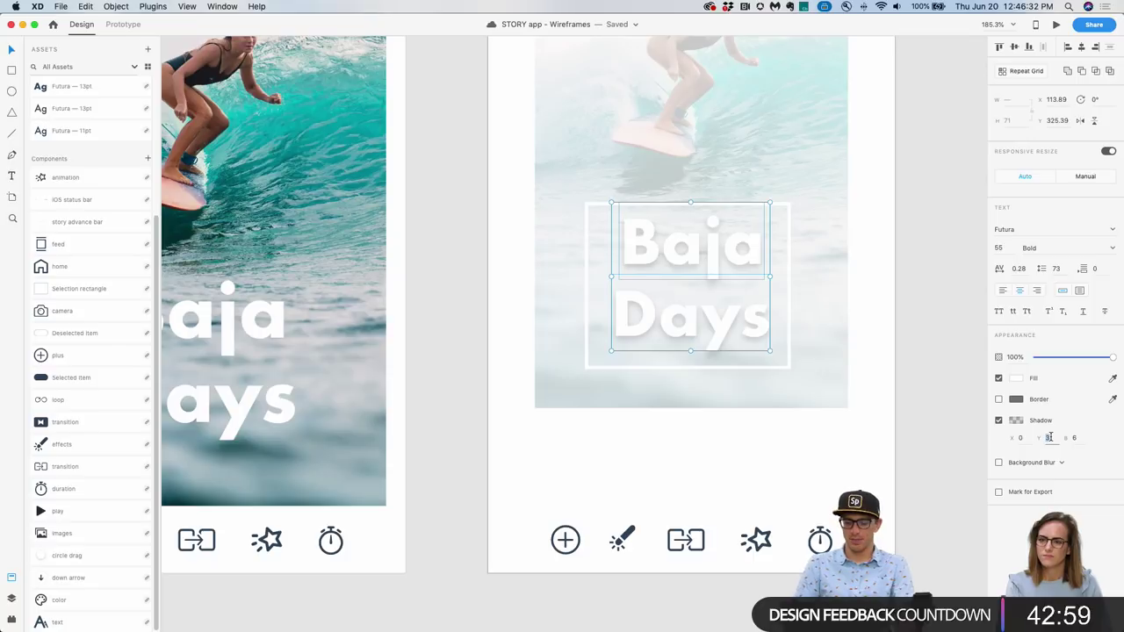
type("1")
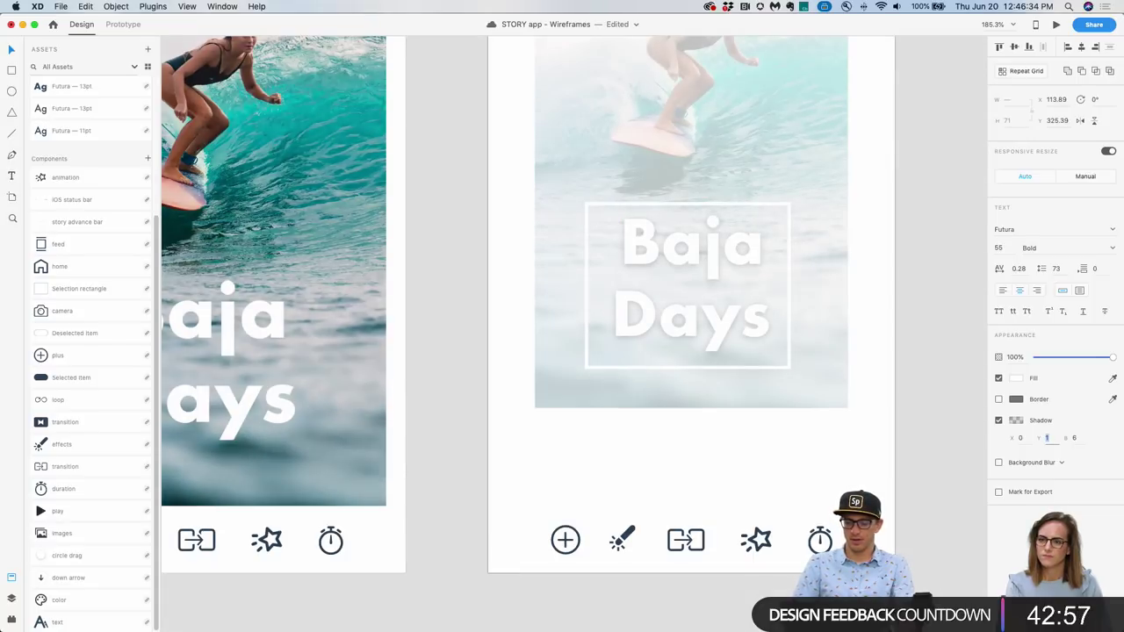
key("Return")
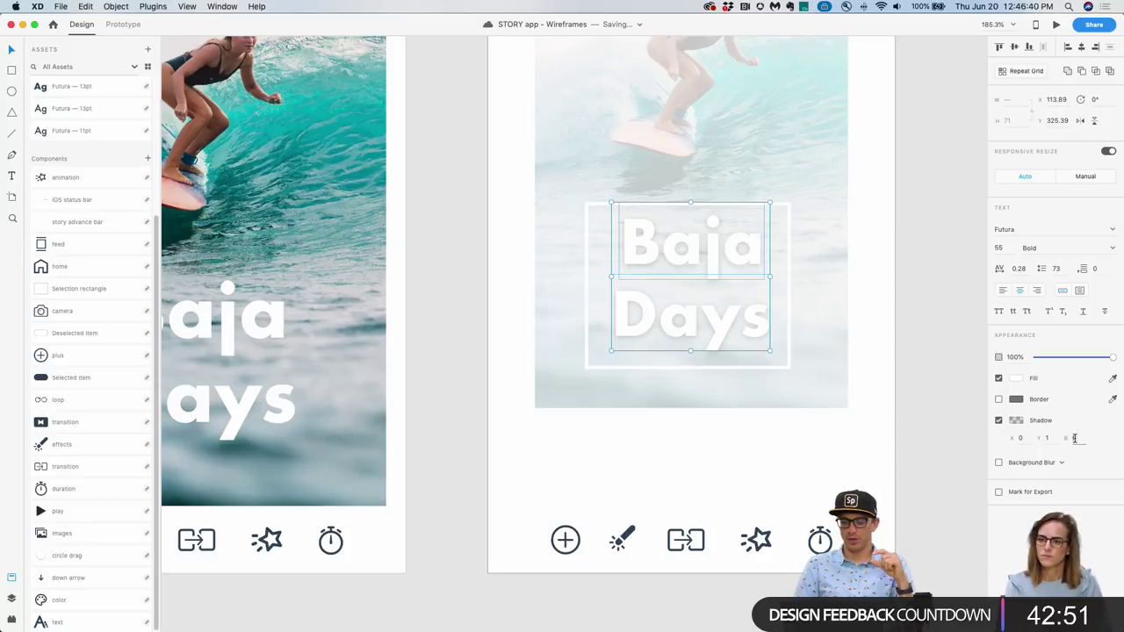
type("2")
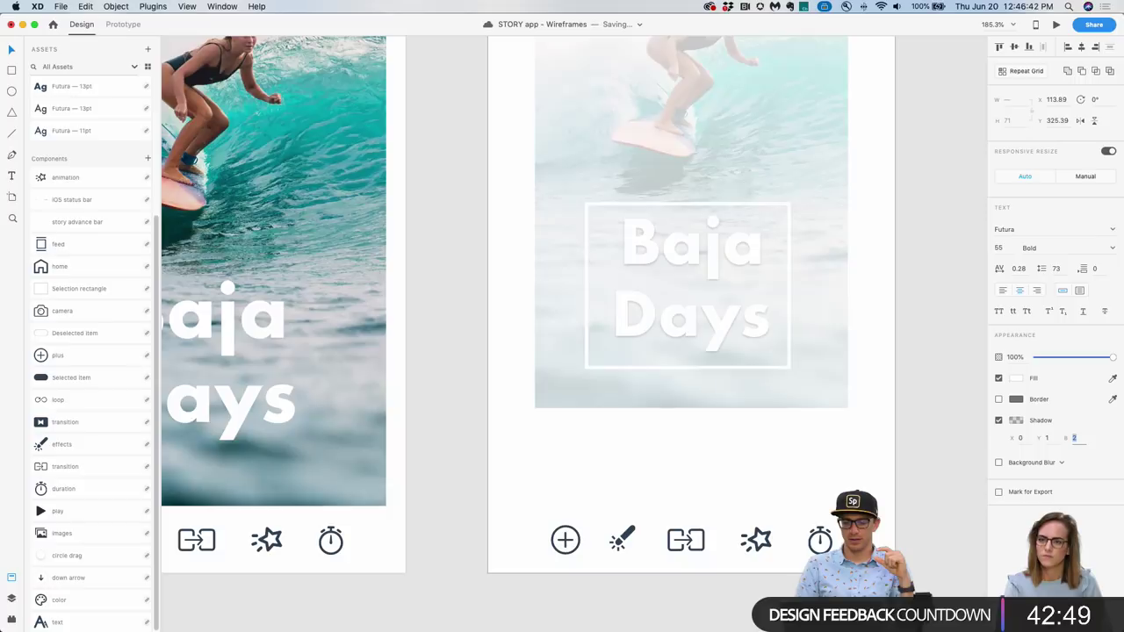
key("Up")
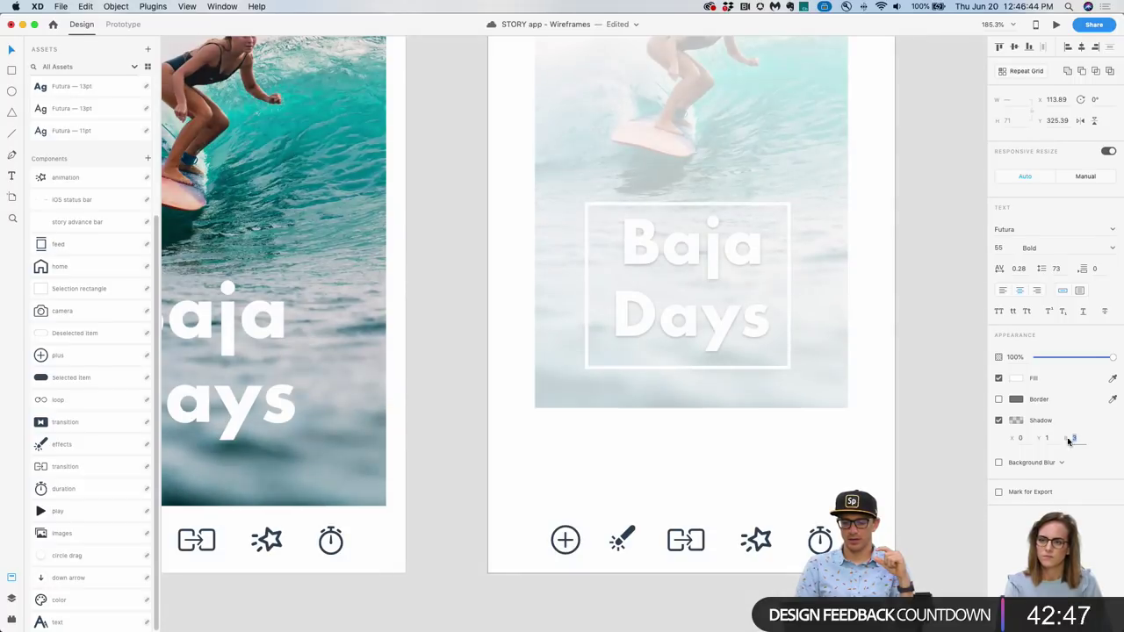
Reduce the opacity of the Baja Days text's black shadow color to 11%.
left_click(1017, 421)
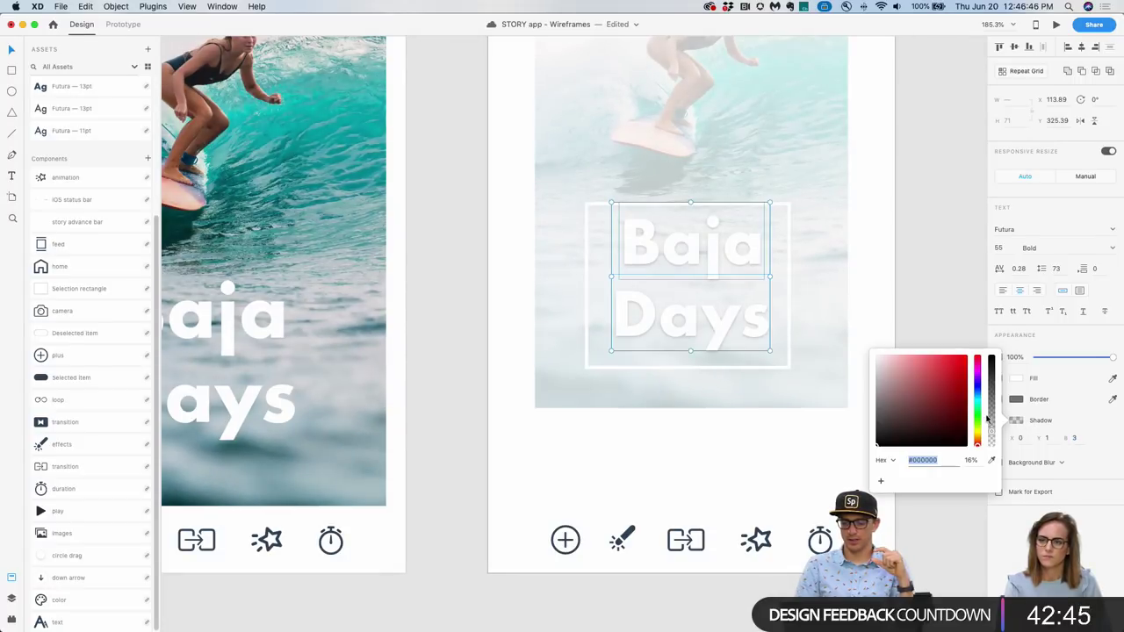
left_click_drag(992, 434, 992, 454)
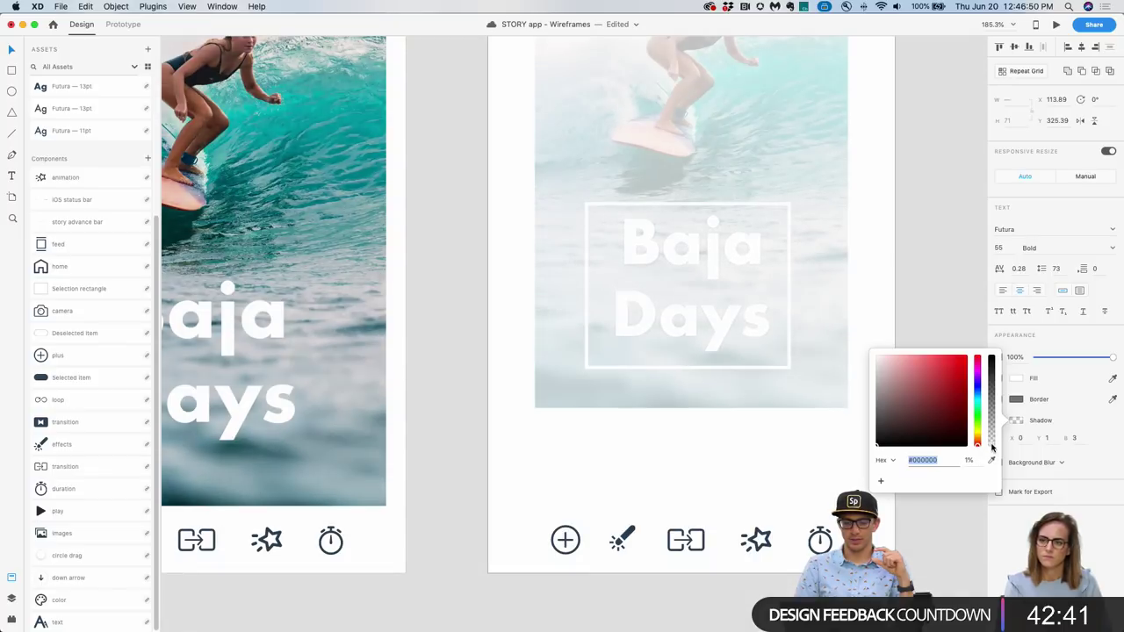
left_click_drag(993, 439, 993, 439)
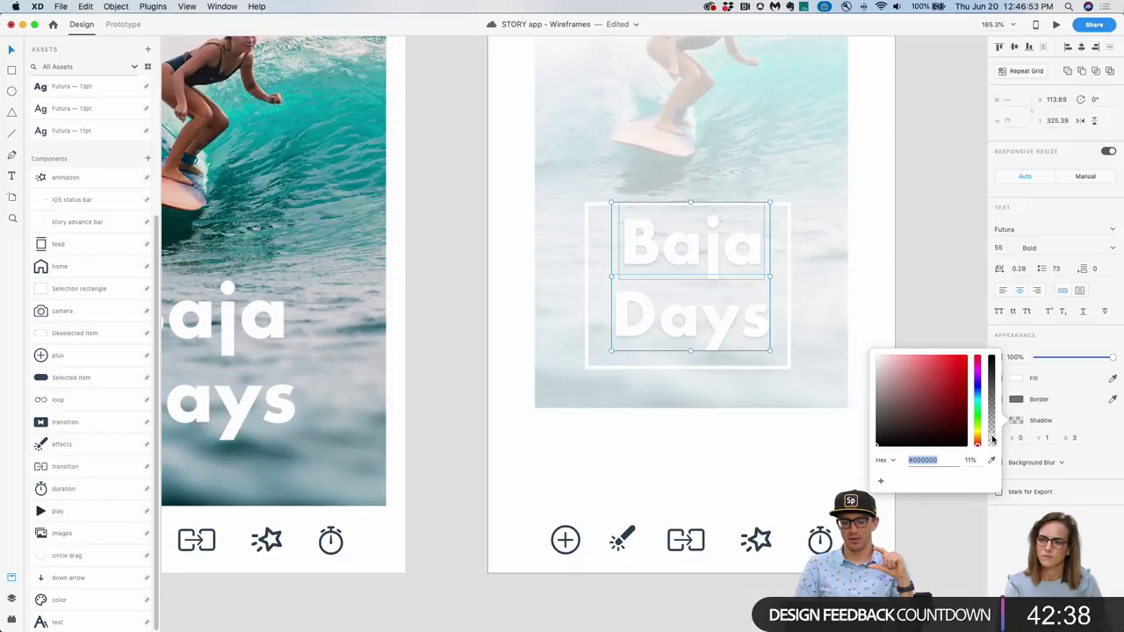
left_click(965, 307)
scroll(852, 369, "down", 5)
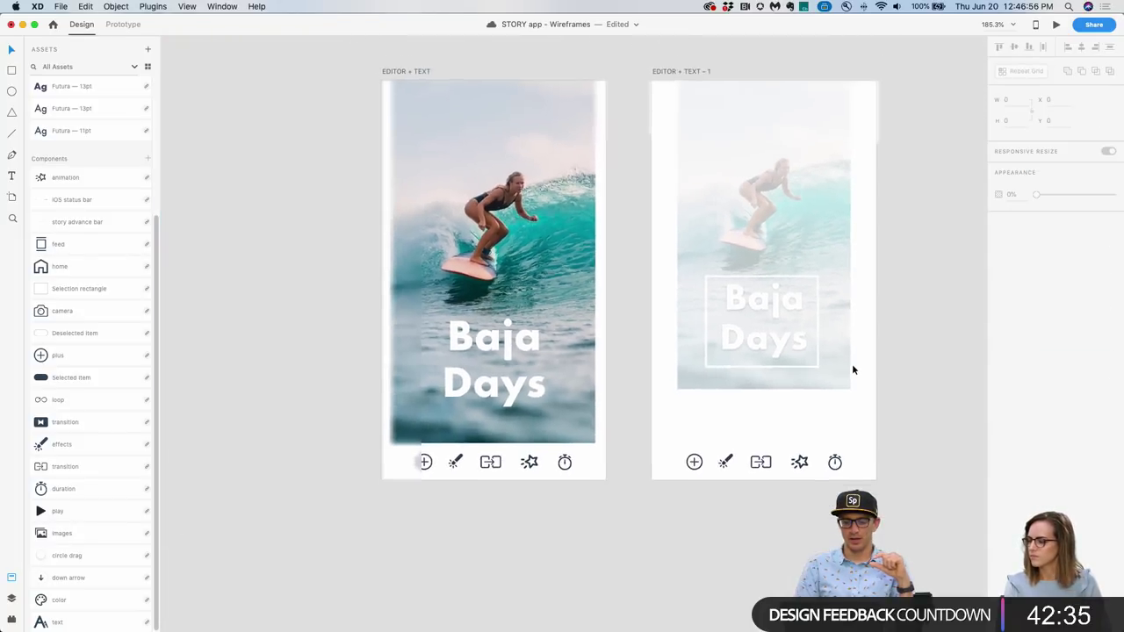
Toggle the shadow of the duplicated artboard's Baja Days text off and on to compare its legibility on the faded photo.
scroll(816, 386, "up", 2)
left_click(714, 395)
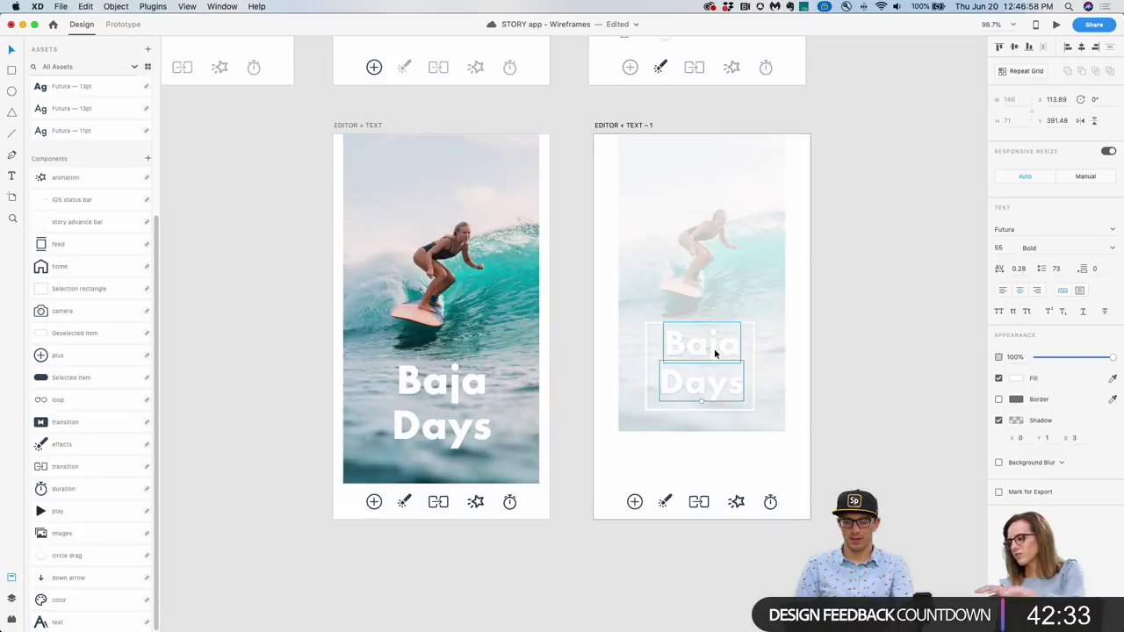
left_click(998, 420)
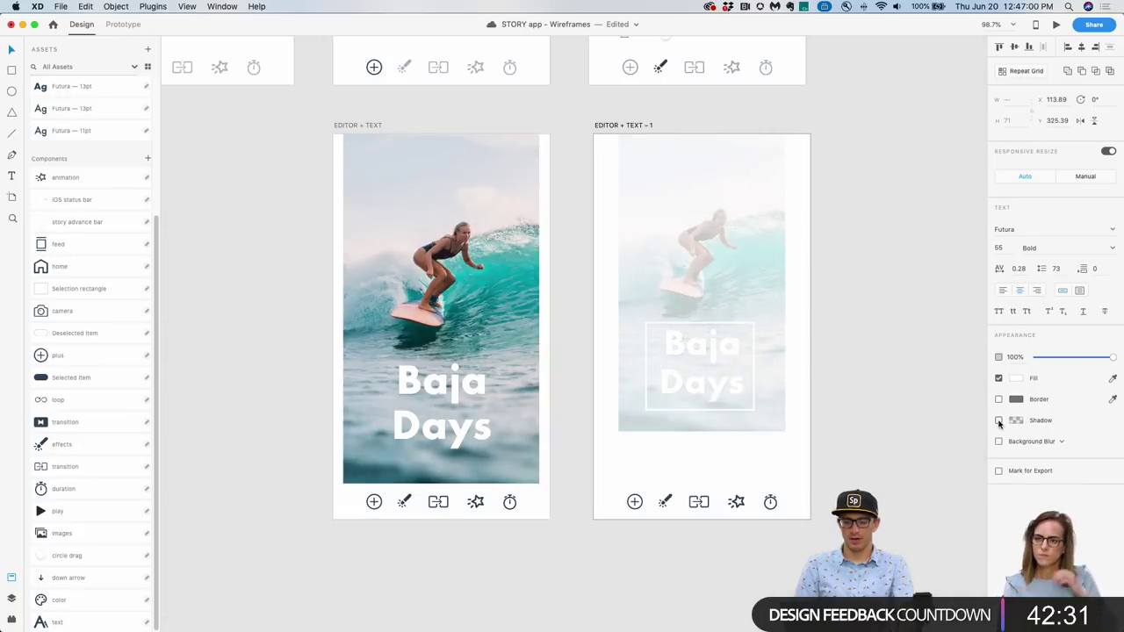
left_click(998, 421)
left_click(999, 420)
left_click(998, 421)
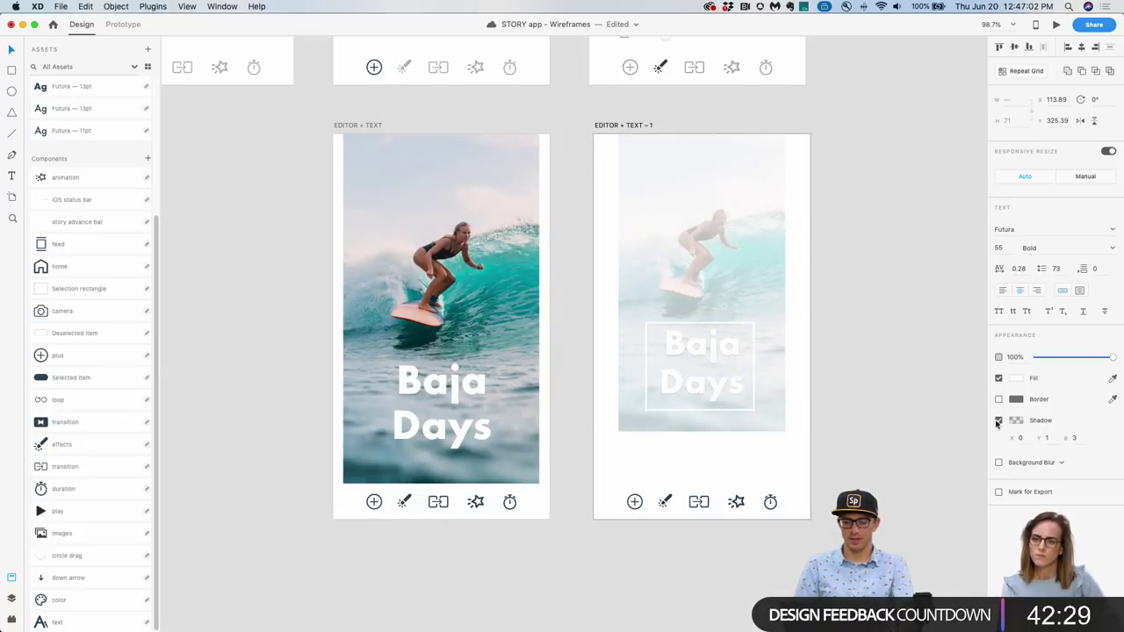
Turn off the Baja Days text's shadow and give the text a near-white border of size 1 instead.
scroll(714, 387, "up", 5)
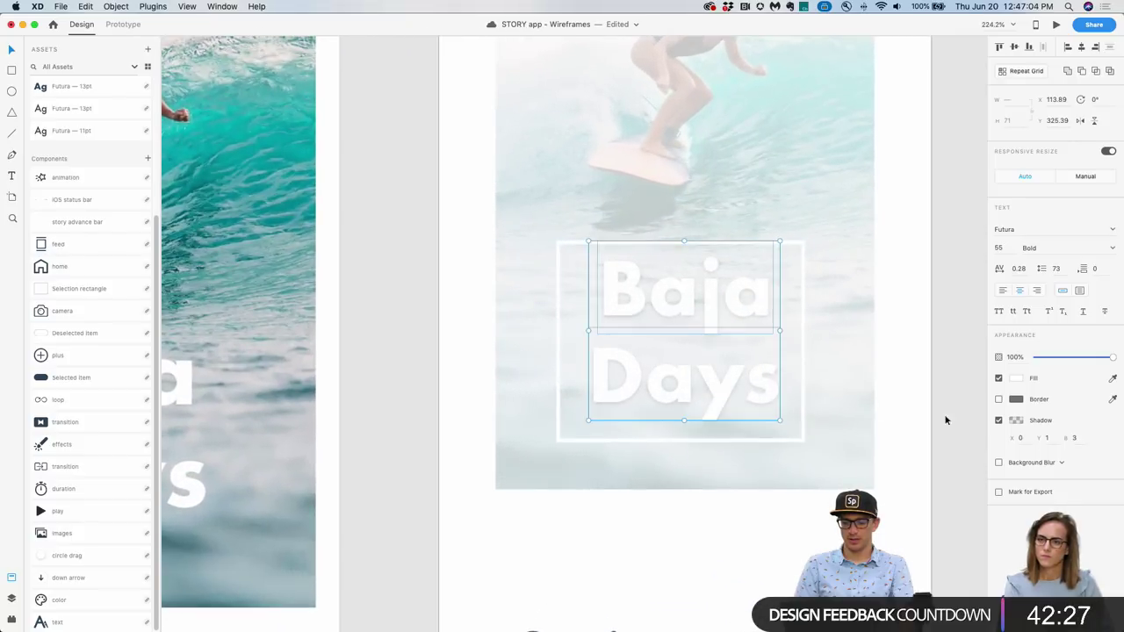
left_click(998, 420)
left_click(998, 399)
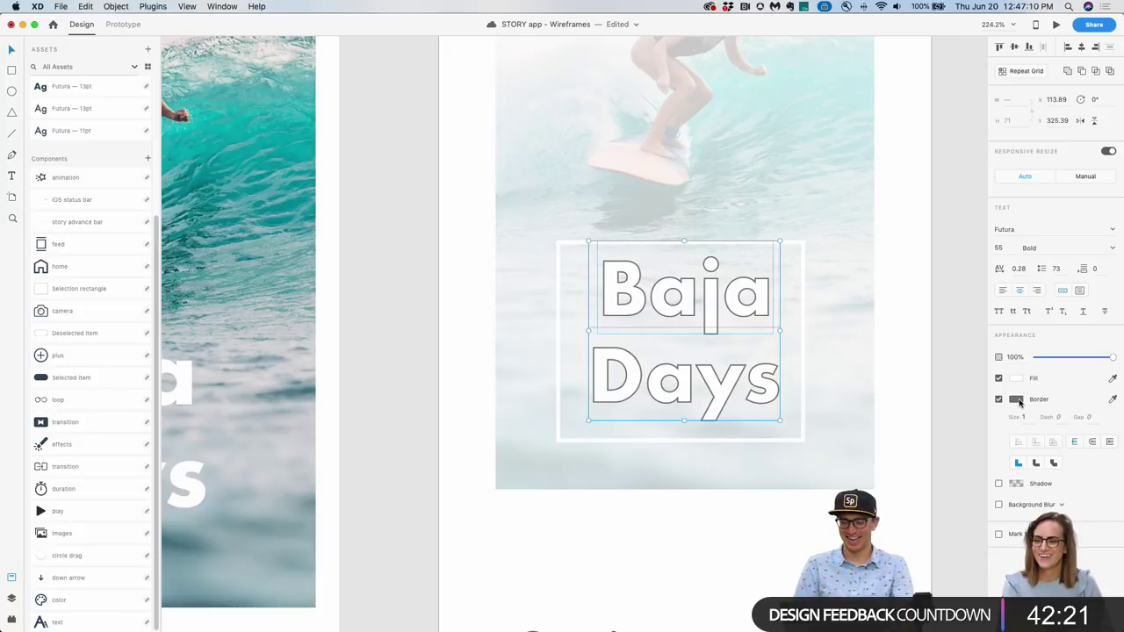
left_click(1017, 400)
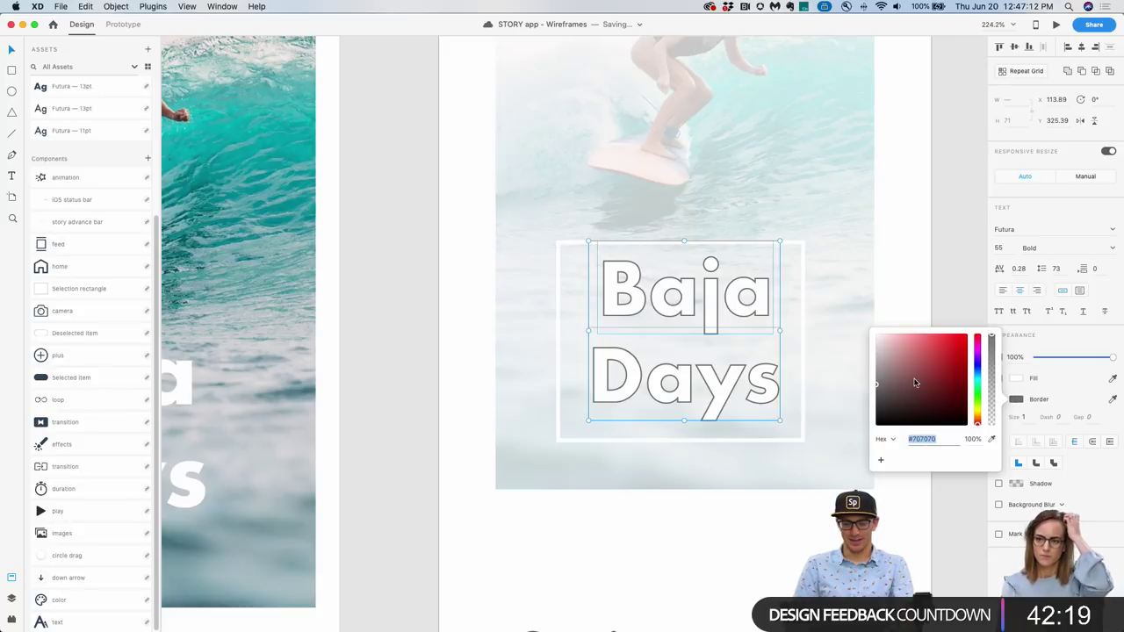
left_click_drag(877, 350, 874, 339)
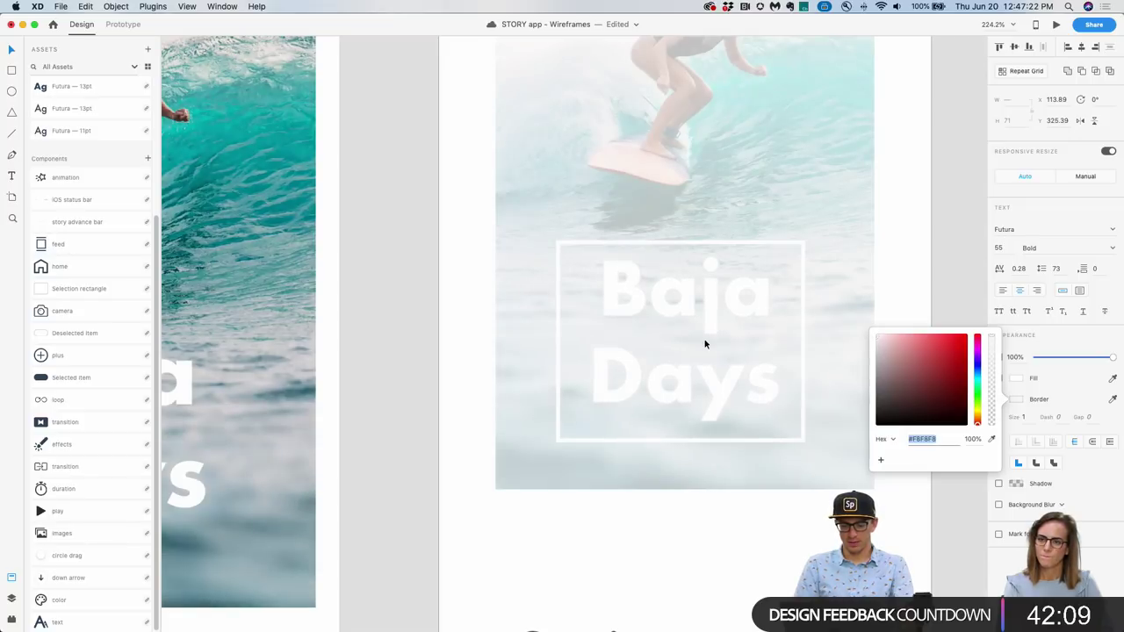
Darken the Baja Days text's border color to light gray #E8E8E8 with a blue hue setting and deselect the text.
scroll(704, 343, "up", 5)
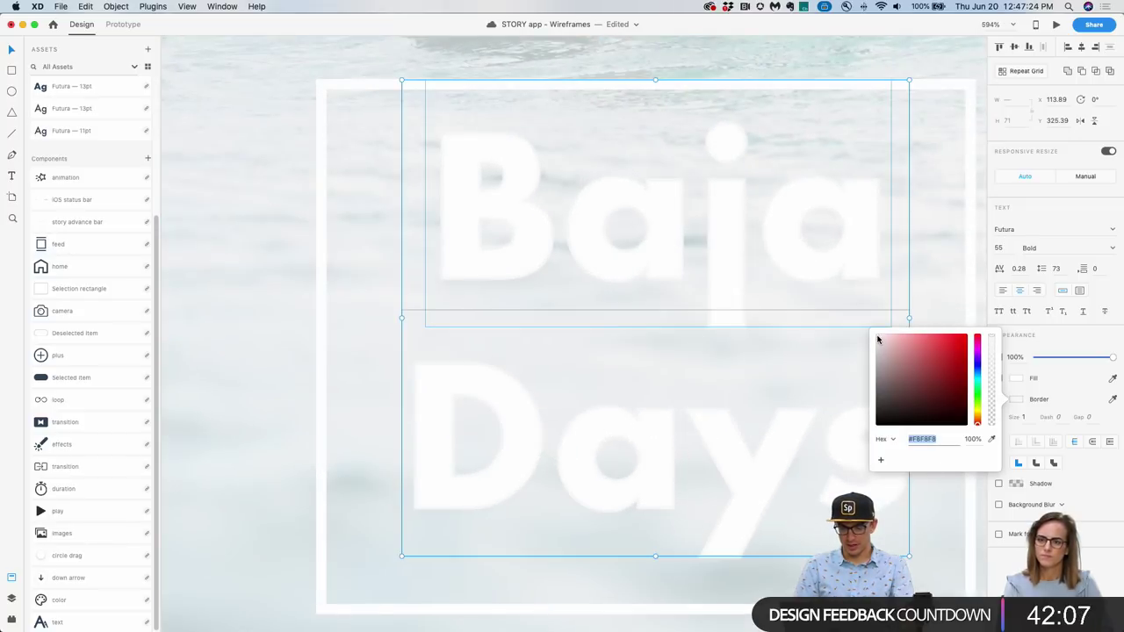
left_click_drag(877, 338, 875, 336)
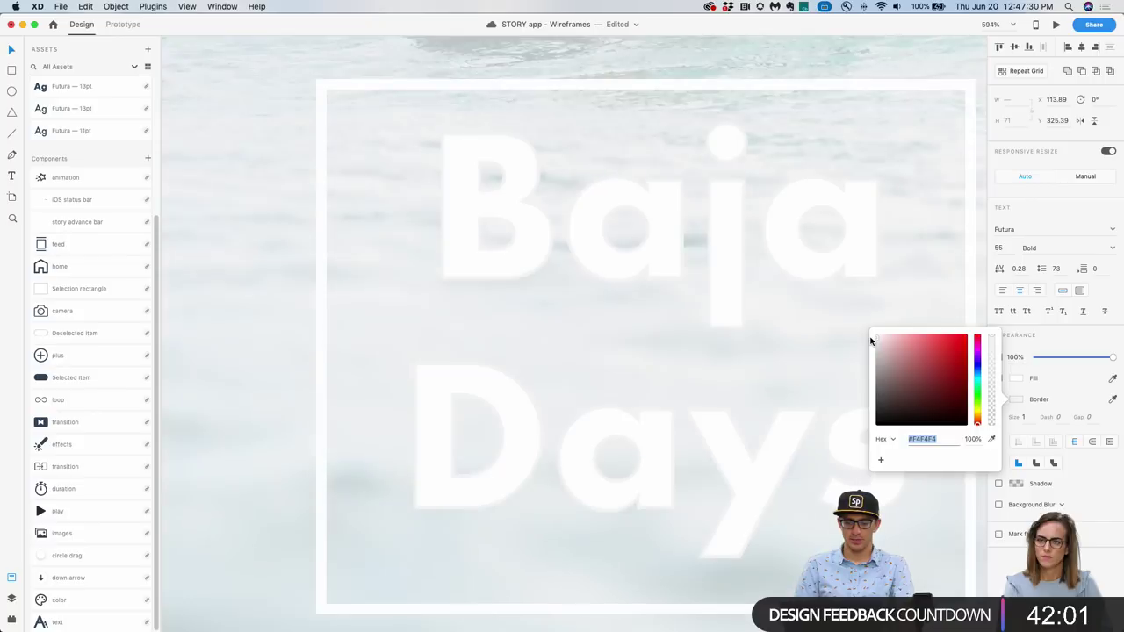
left_click_drag(870, 339, 870, 342)
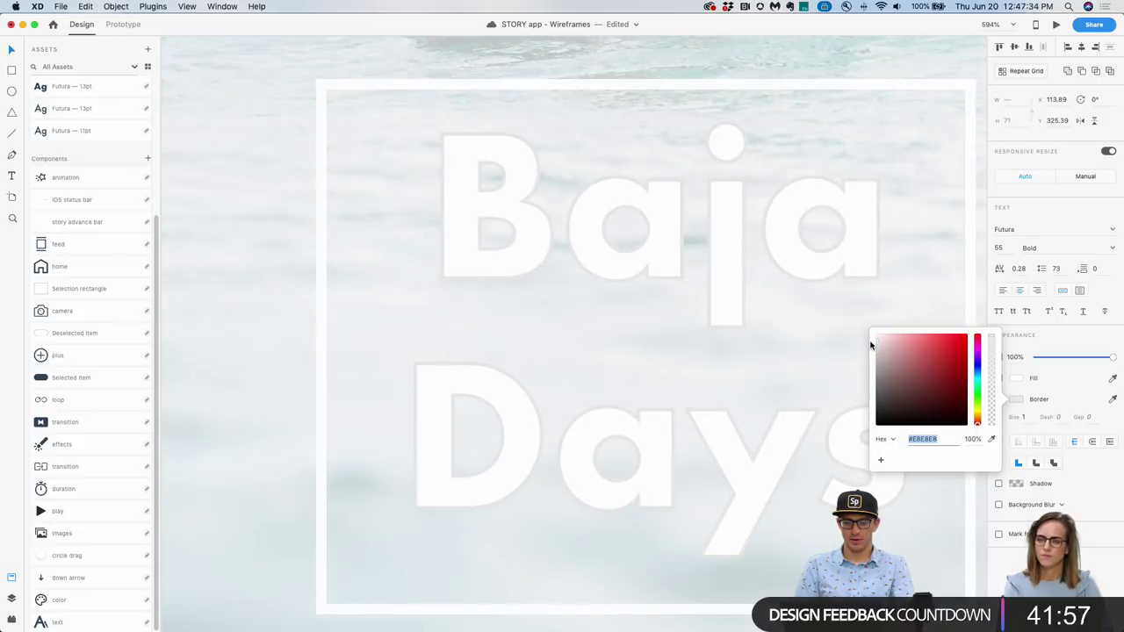
left_click_drag(976, 400, 976, 368)
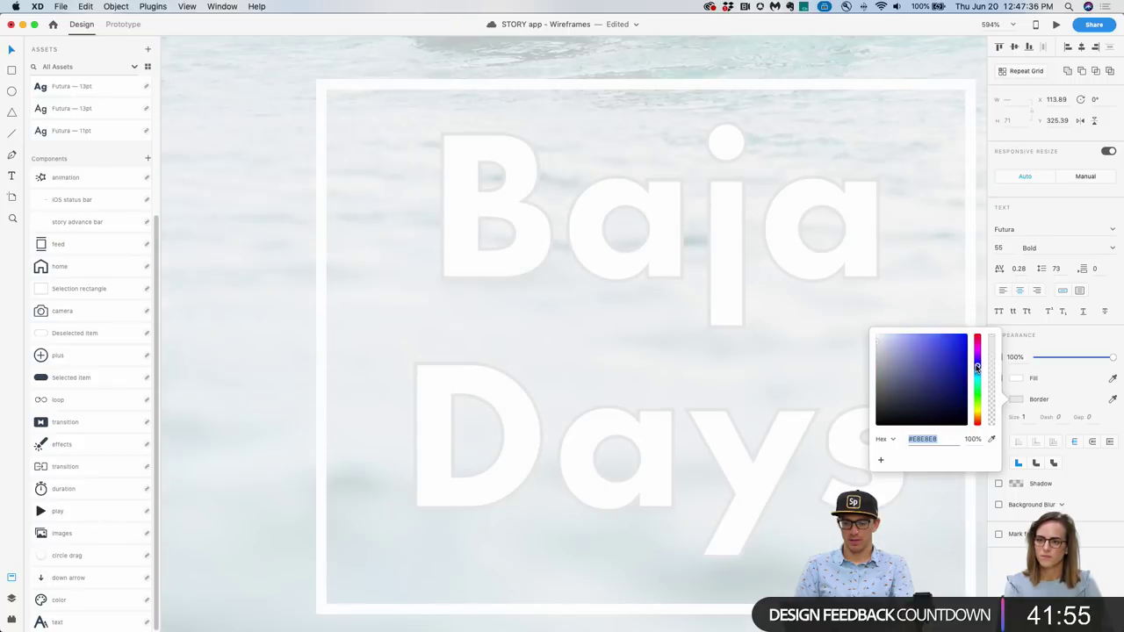
scroll(760, 358, "down", 6)
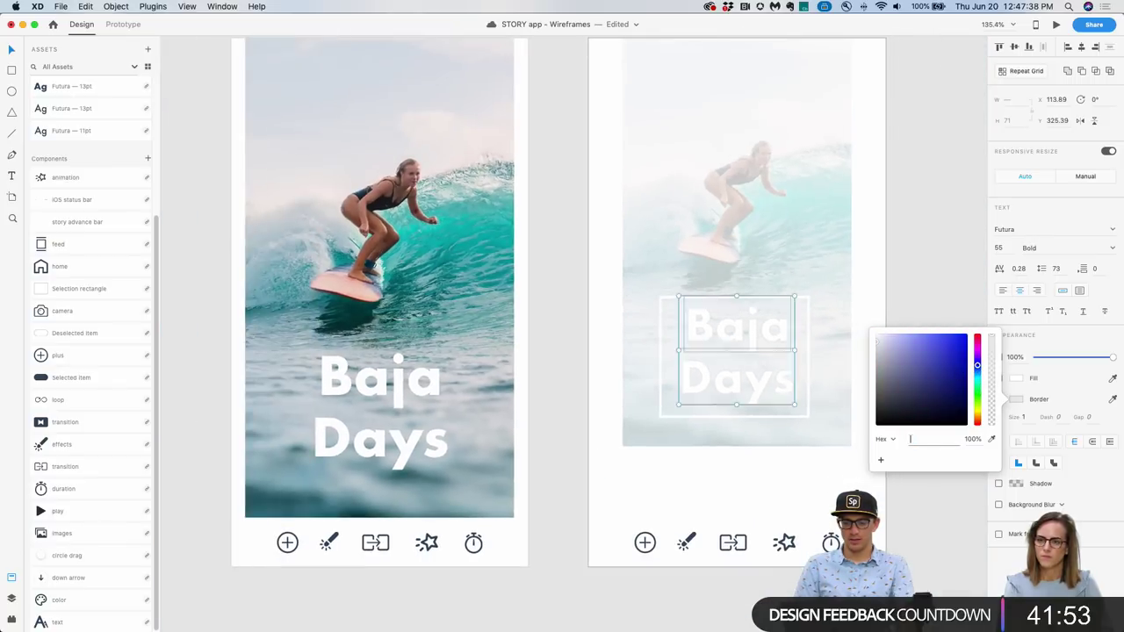
key("Escape")
left_click(873, 374)
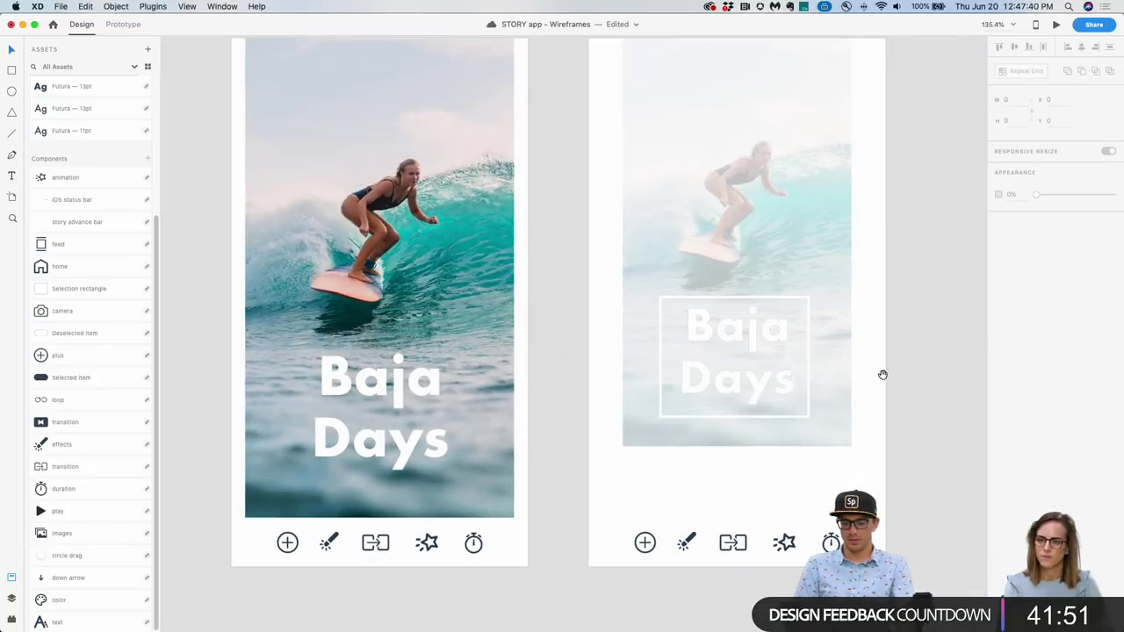
Remove the border from the Baja Days text and try its shadow again.
left_click(744, 378)
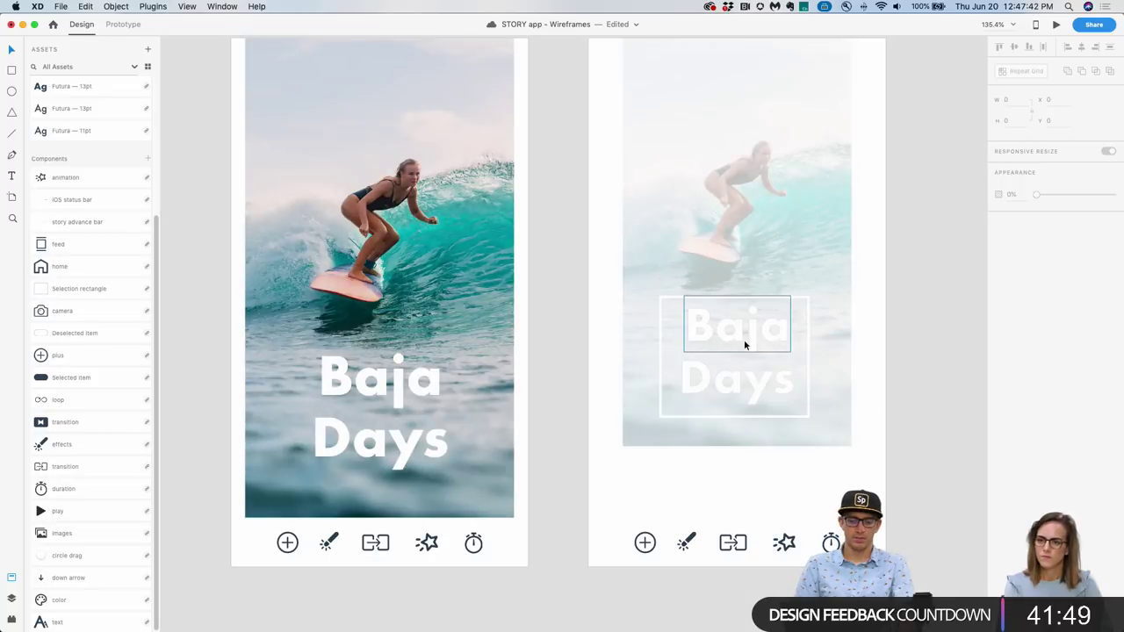
key("Escape")
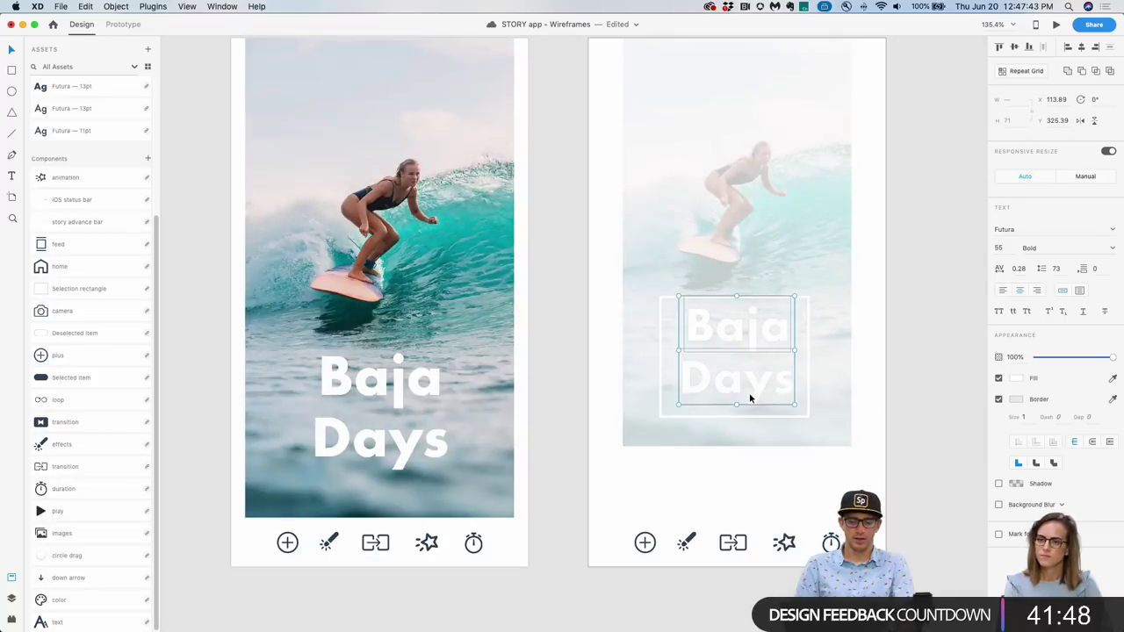
left_click(999, 400)
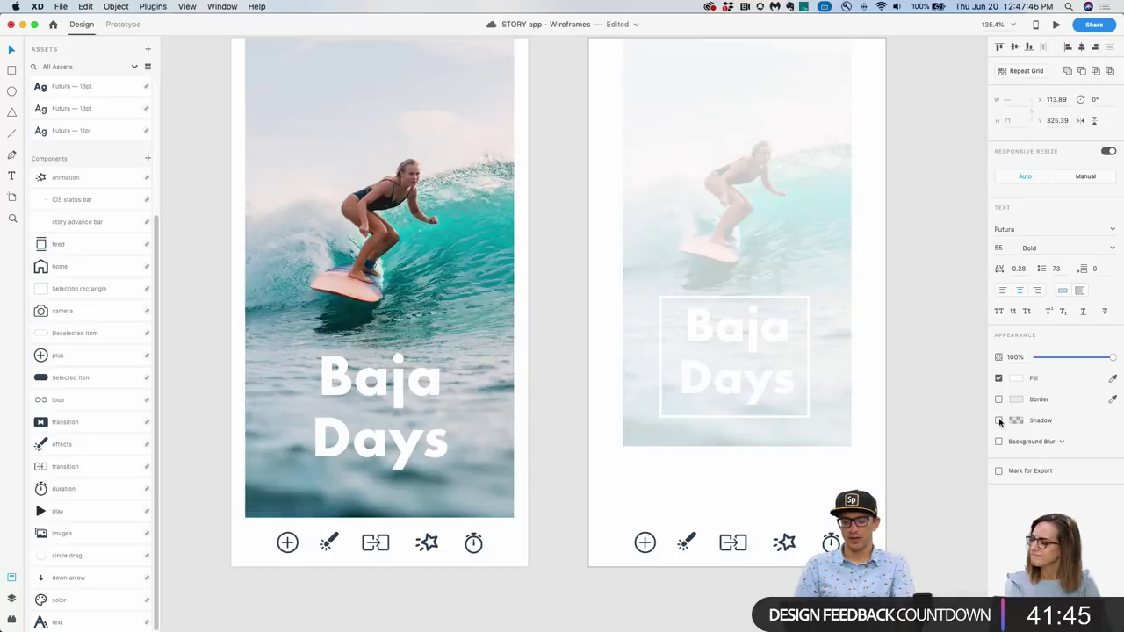
left_click(999, 420)
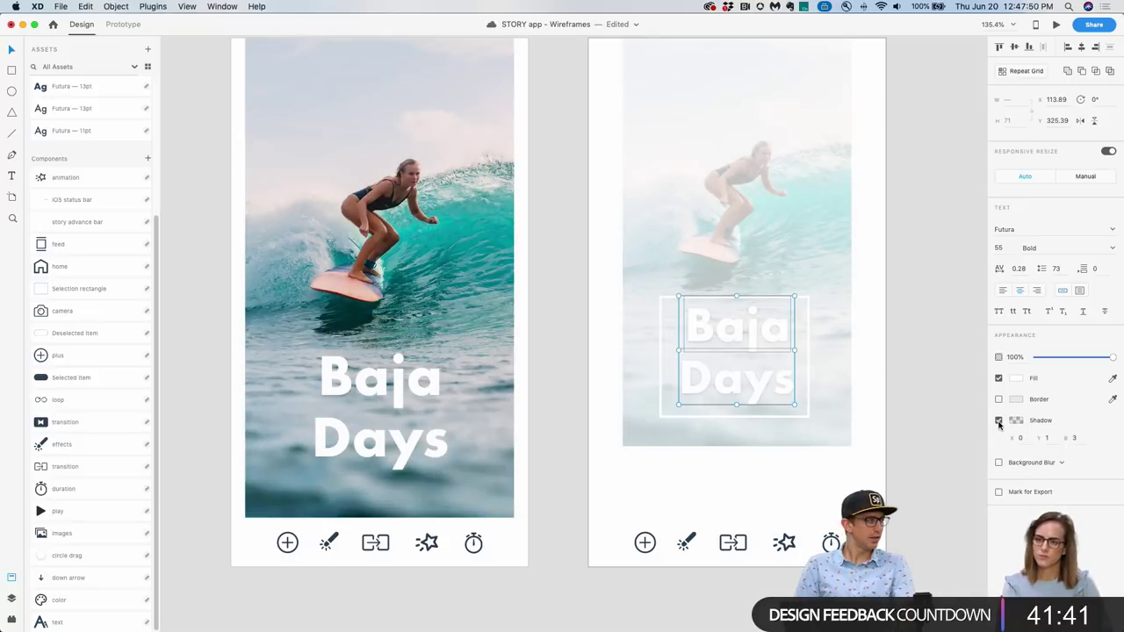
Restore the opacity of the surfer photo on the duplicated artboard to 100%.
scroll(925, 376, "right", 2)
scroll(926, 375, "up", 1)
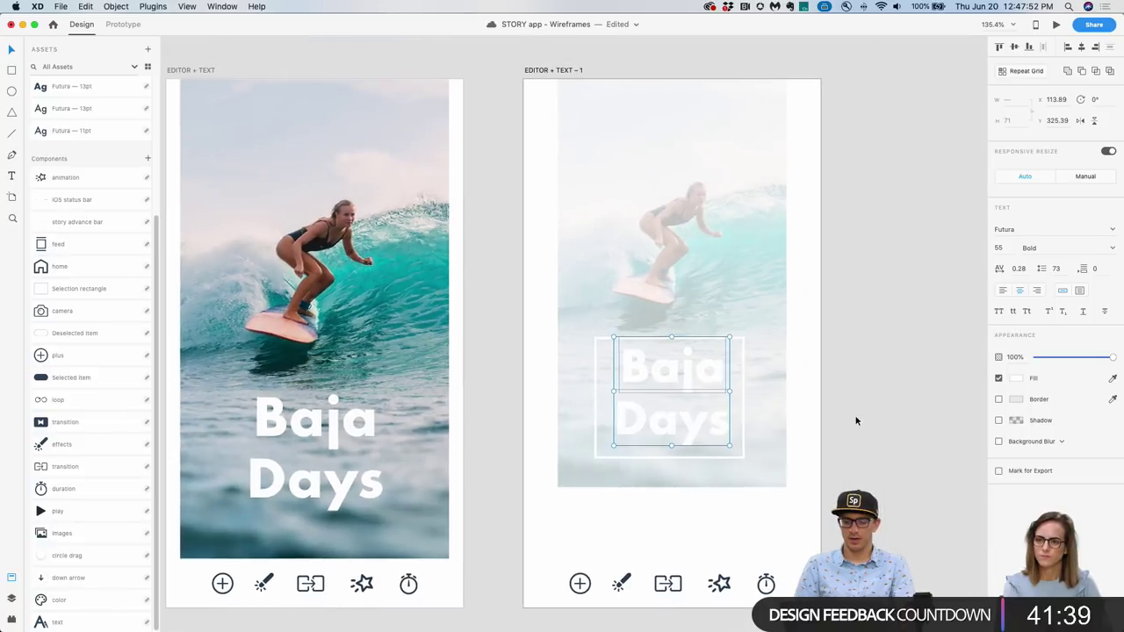
left_click(710, 264)
left_click_drag(1058, 233, 1033, 230)
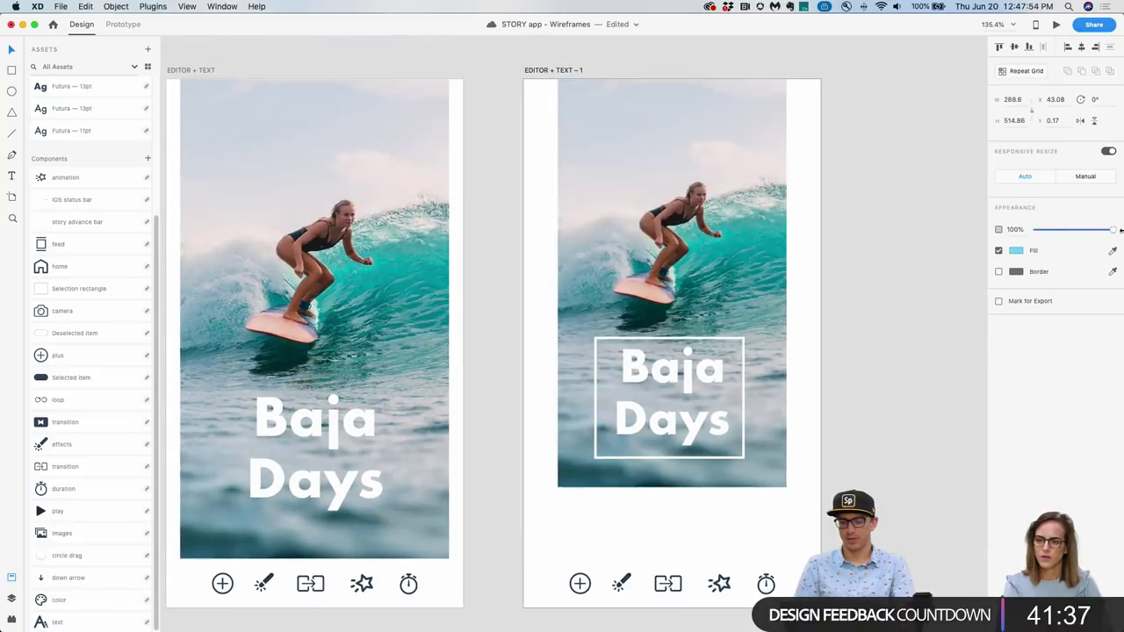
left_click(866, 350)
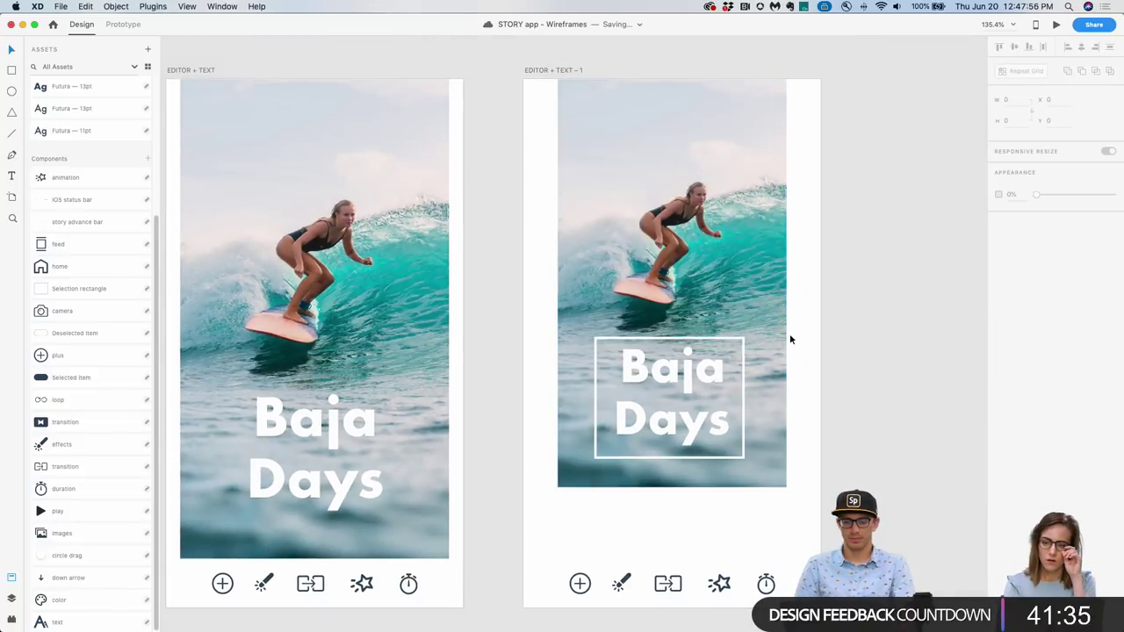
Place the text and color icon components side by side just below the EDITOR + TEXT – 1 artboard and select both.
scroll(707, 321, "up", 1)
scroll(707, 320, "left", 1)
scroll(711, 326, "down", 3)
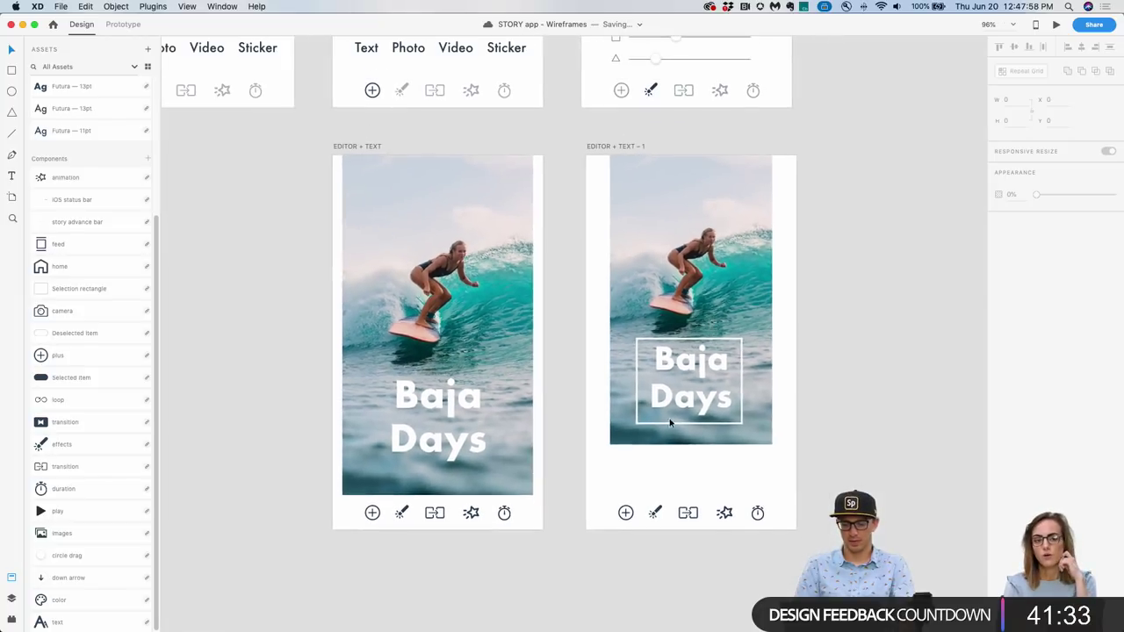
left_click(607, 494)
left_click(809, 546)
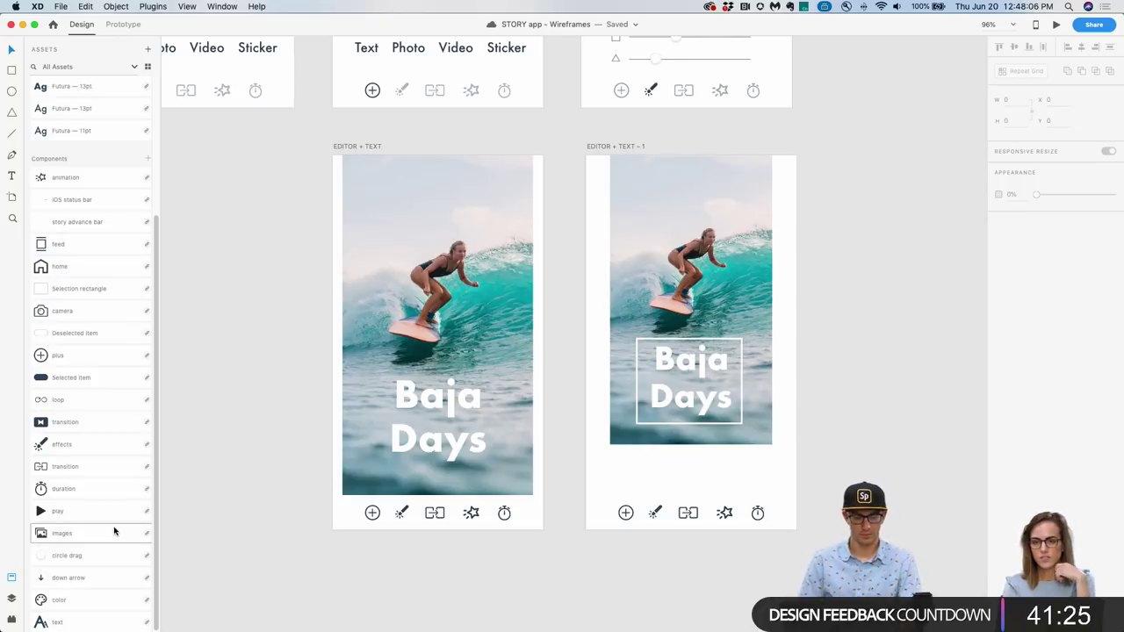
scroll(114, 532, "up", 2)
scroll(114, 533, "down", 2)
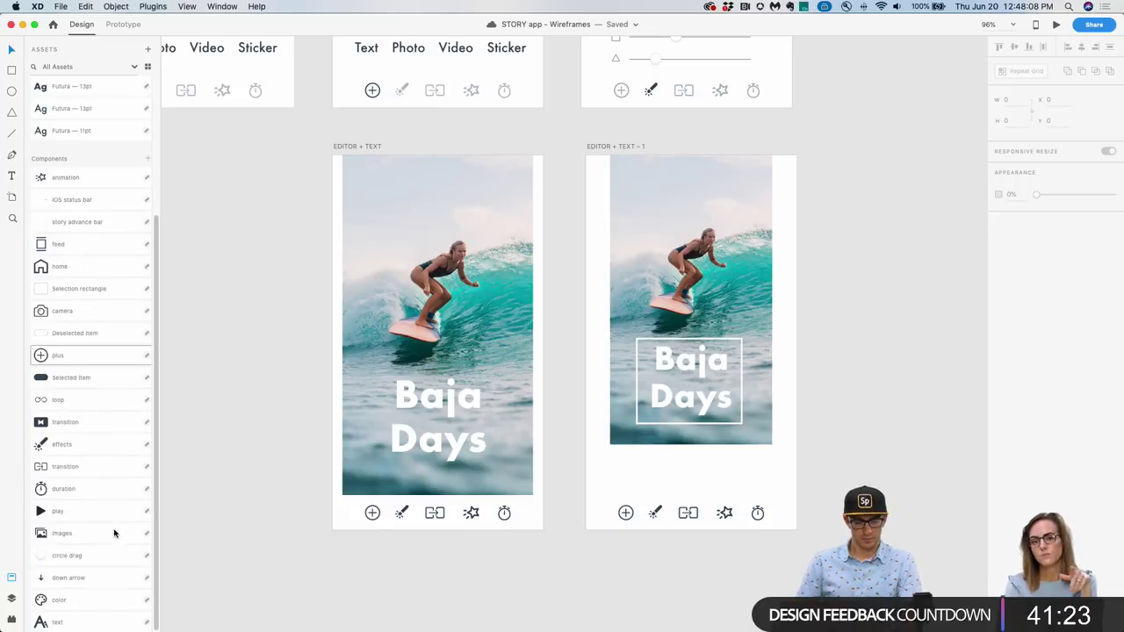
left_click_drag(78, 619, 635, 562)
left_click_drag(59, 600, 709, 559)
left_click_drag(735, 596, 677, 556)
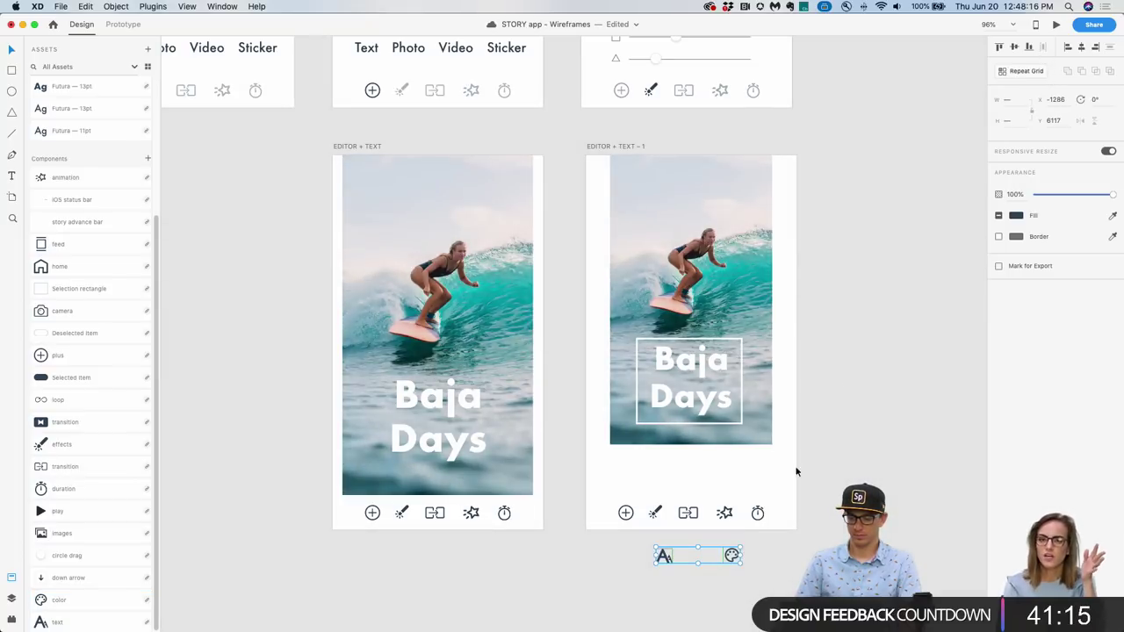
Move the color icon closer to the text icon and place both just outside the lower right edge of the EDITOR + TEXT – 1 artboard.
left_click(747, 570)
left_click(732, 556)
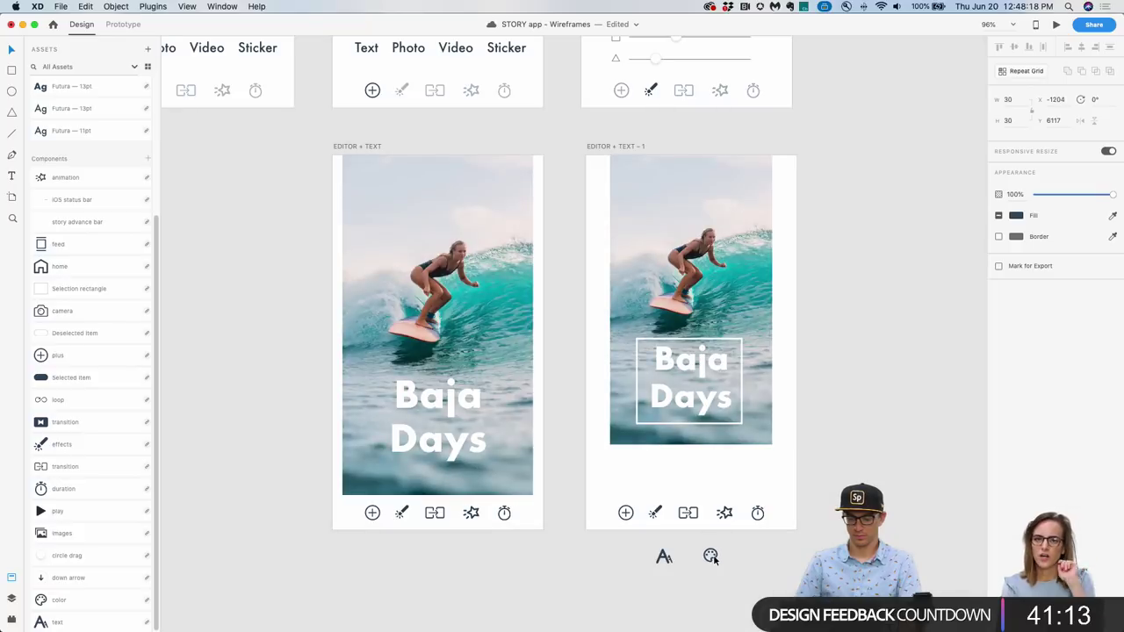
left_click(758, 556)
left_click_drag(776, 557, 791, 533)
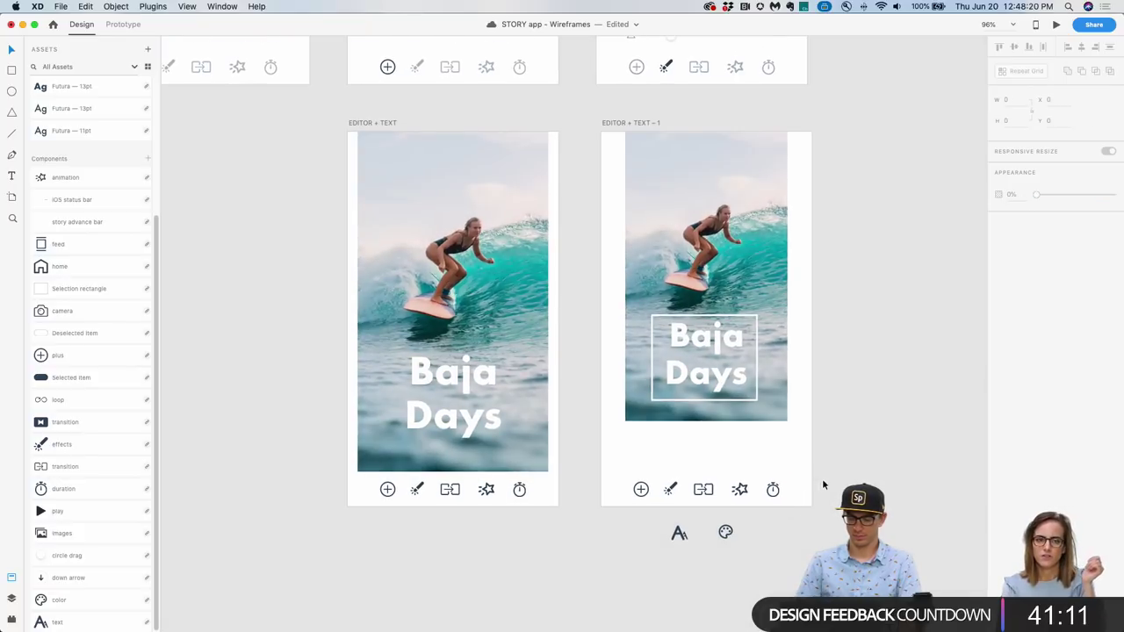
scroll(828, 475, "up", 2)
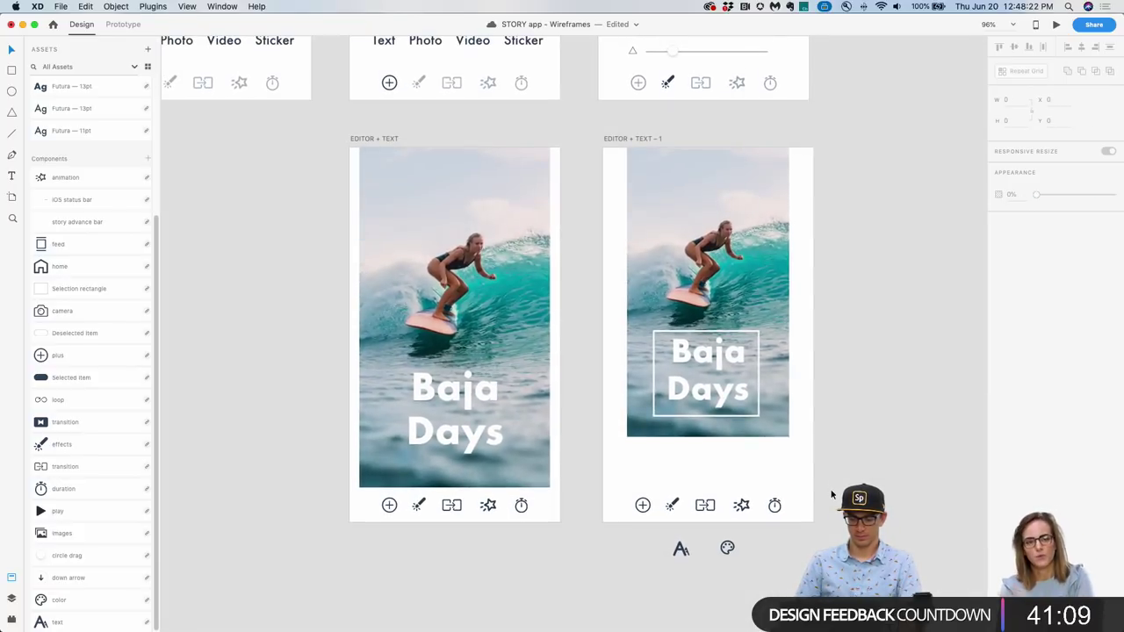
left_click_drag(831, 494, 874, 468)
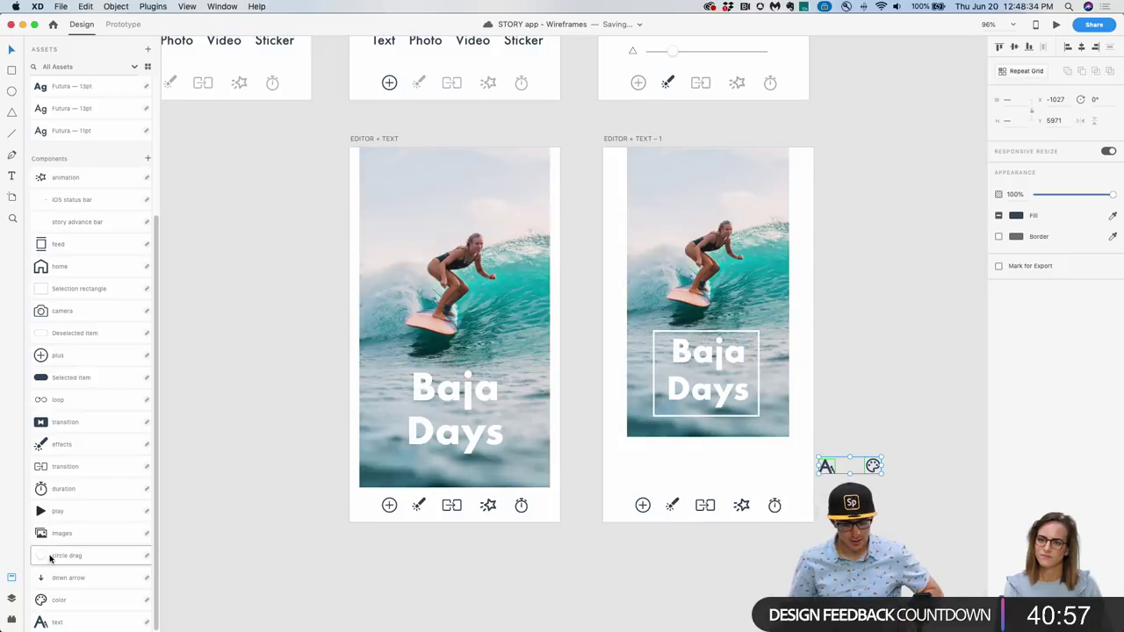
Place circle drag components as handles on the four corners of the white frame around the Baja Days title.
left_click_drag(61, 555, 759, 333)
mouse_move(759, 337)
left_mouse_down()
mouse_move(758, 411)
mouse_move(757, 334)
left_mouse_up()
mouse_move(660, 332)
left_mouse_down()
mouse_move(650, 411)
mouse_move(653, 334)
left_mouse_up()
left_click_drag(940, 455, 819, 479)
left_click(609, 492)
left_click(642, 505)
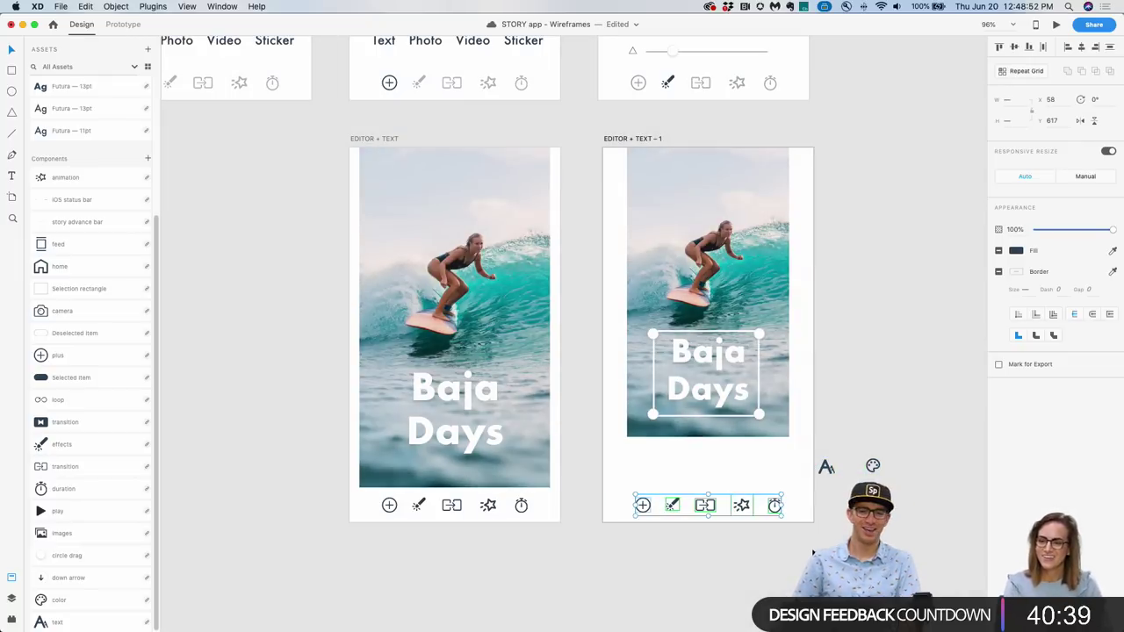
left_click_drag(903, 458, 852, 470)
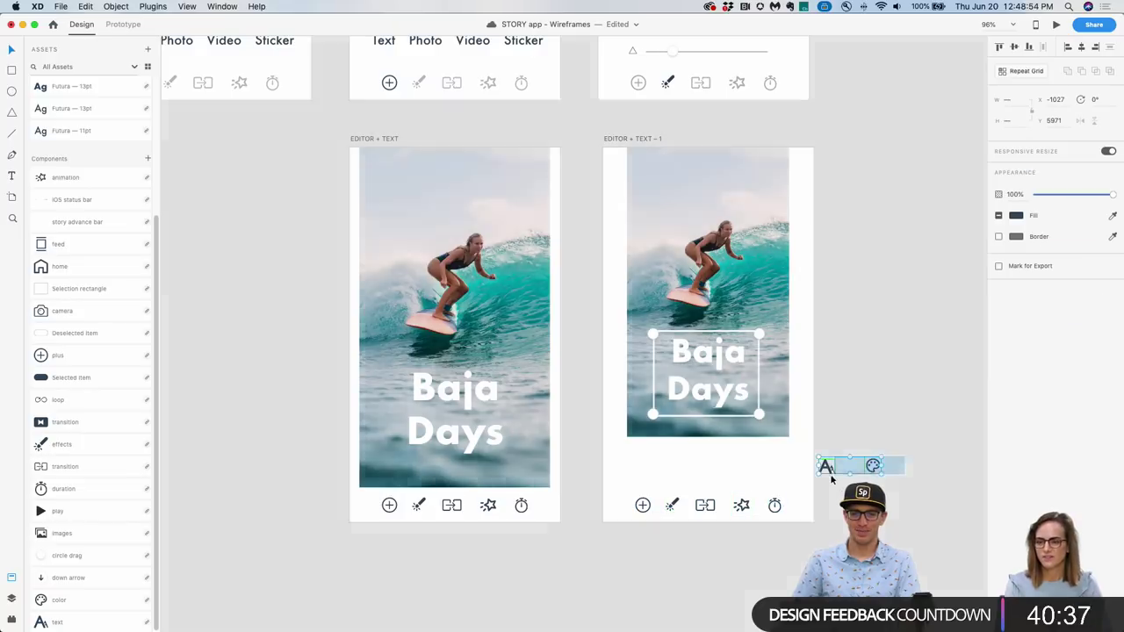
left_click(832, 470)
scroll(837, 469, "up", 5)
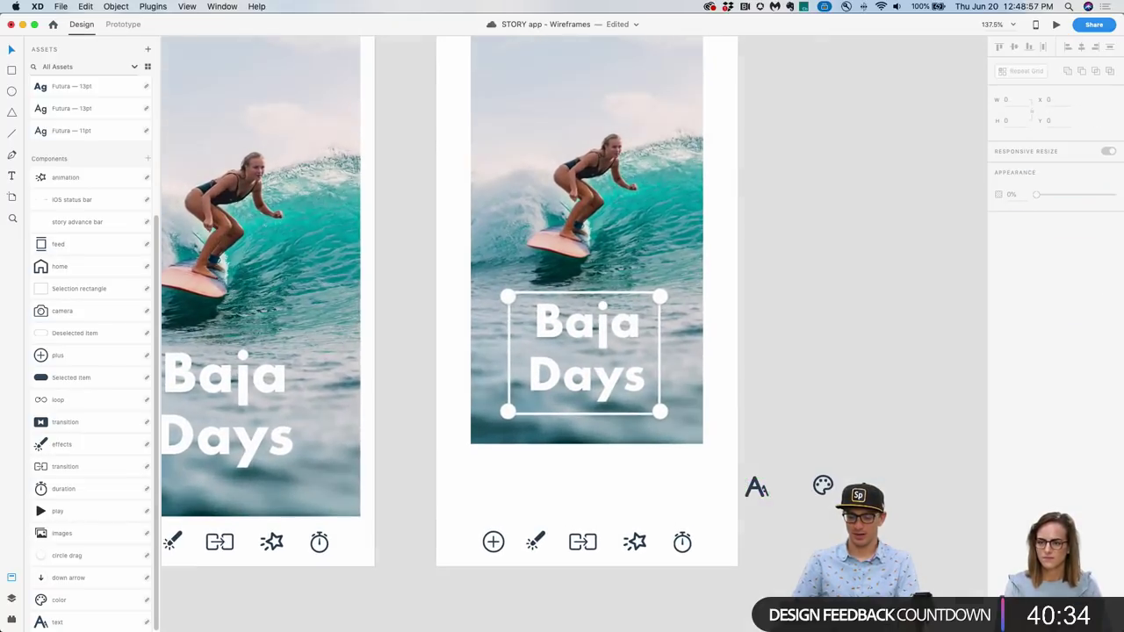
left_click(818, 472)
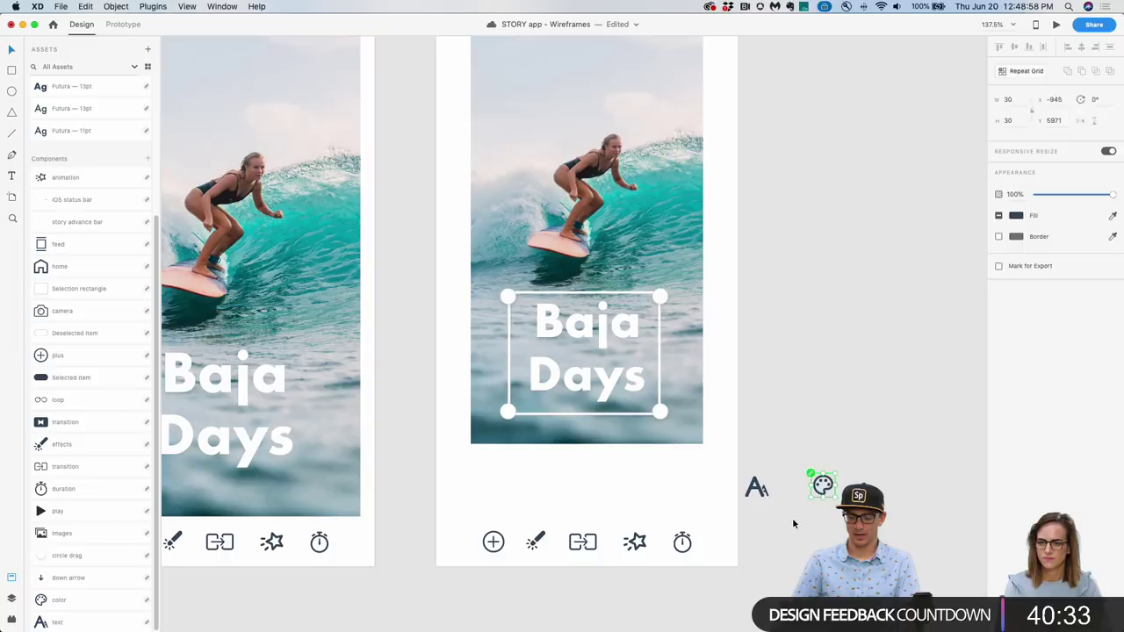
Group the five toolbar icons on the EDITOR + TEXT – 1 artboard and move the group just below its bottom edge.
left_click_drag(755, 531, 467, 569)
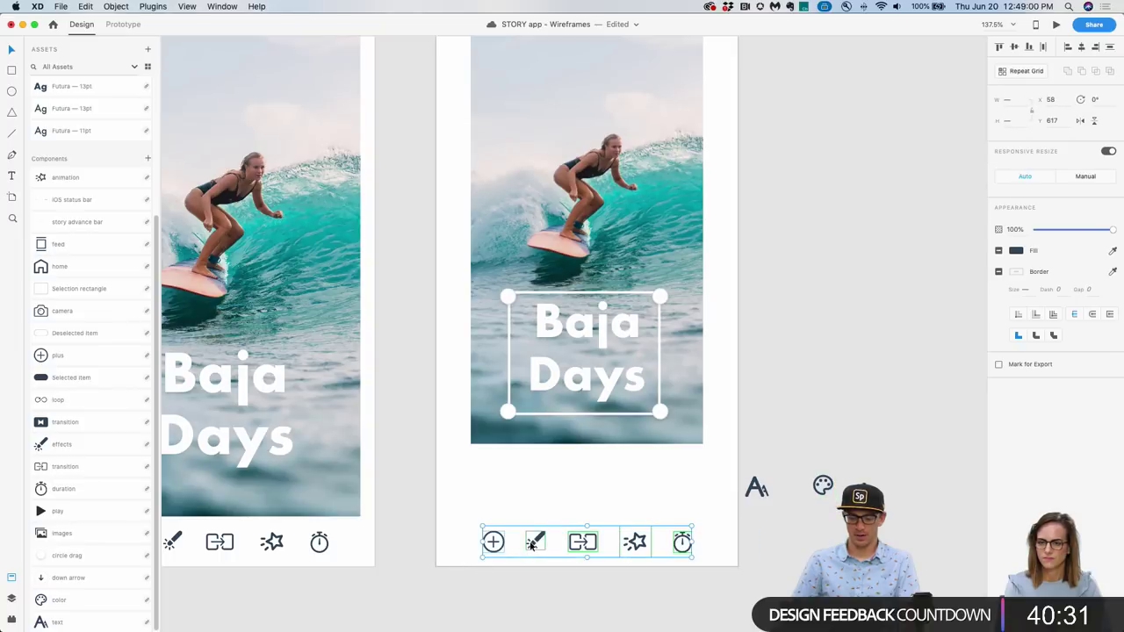
left_click(572, 562)
left_click_drag(721, 569, 479, 527)
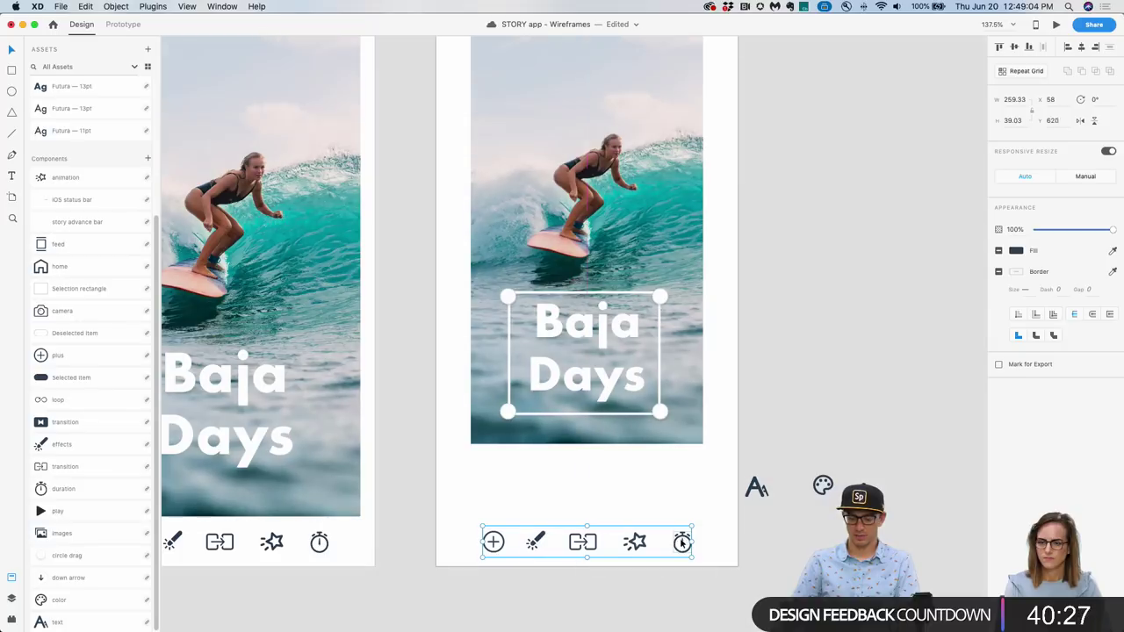
left_click_drag(682, 543, 689, 579)
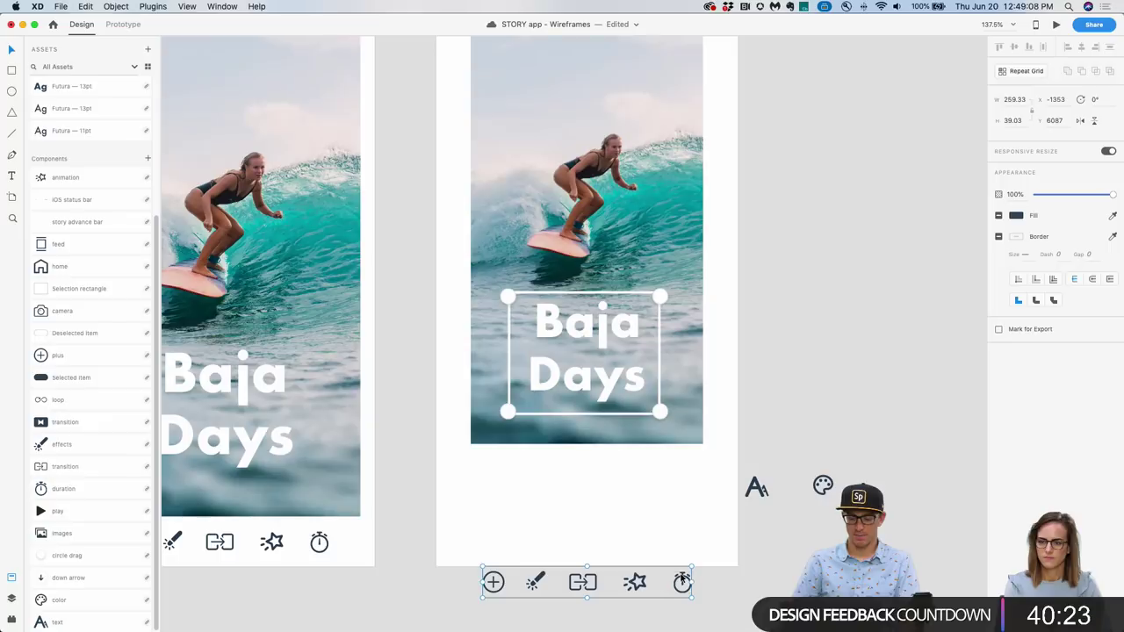
left_click_drag(682, 581, 684, 572)
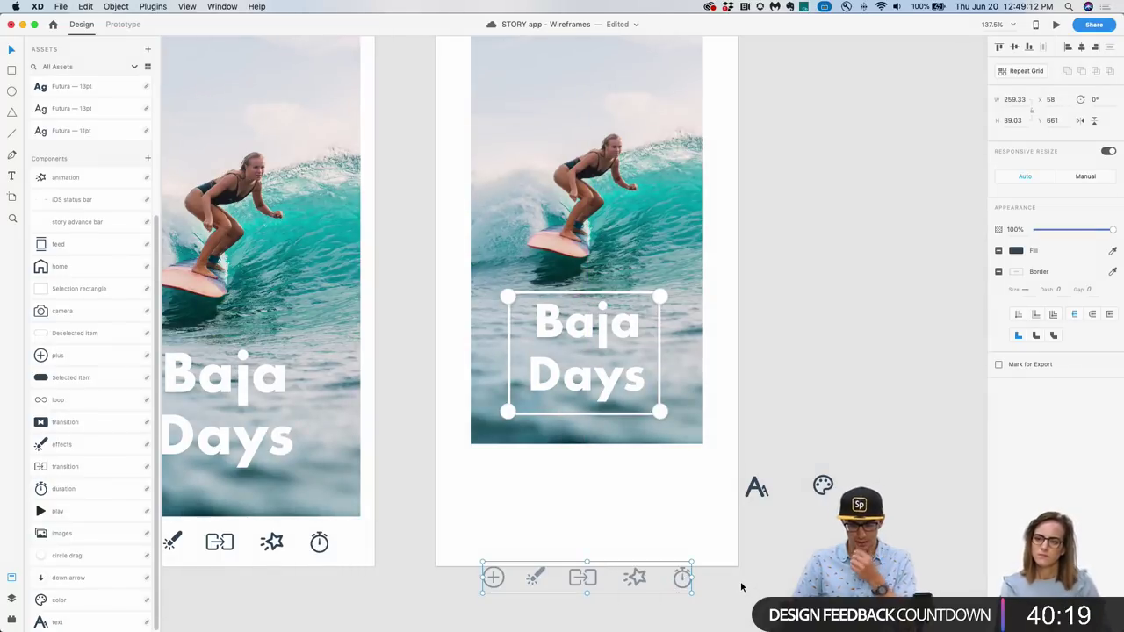
key("Delete")
Move the text and color icons together to the bottom center of the artboard, where the five toolbar icons were.
left_click_drag(848, 465, 557, 543)
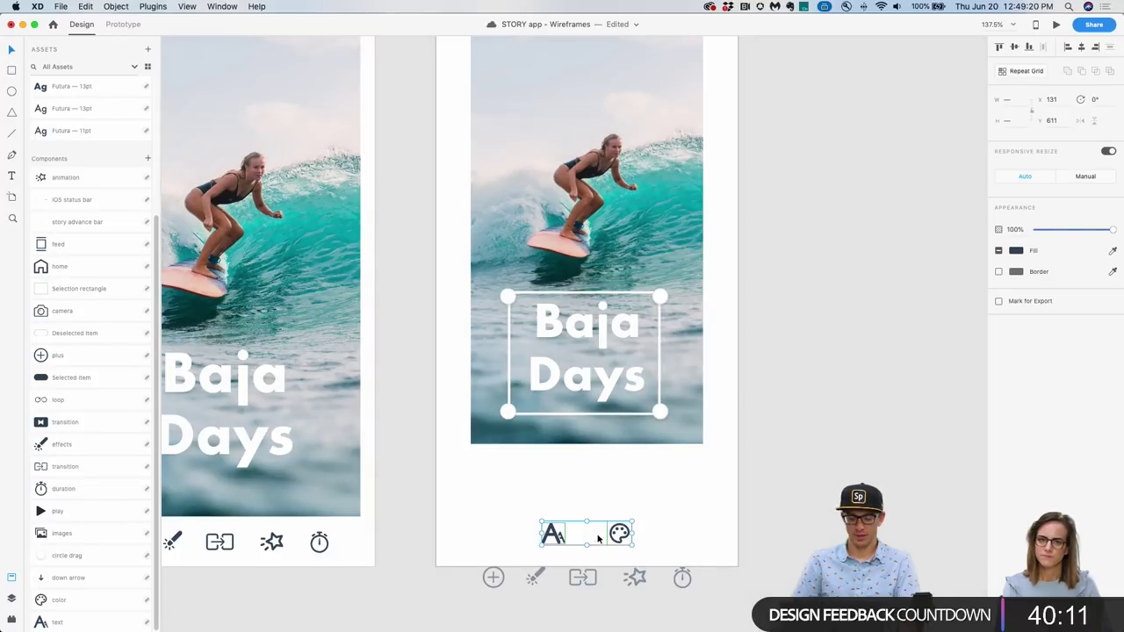
left_click_drag(620, 532, 620, 536)
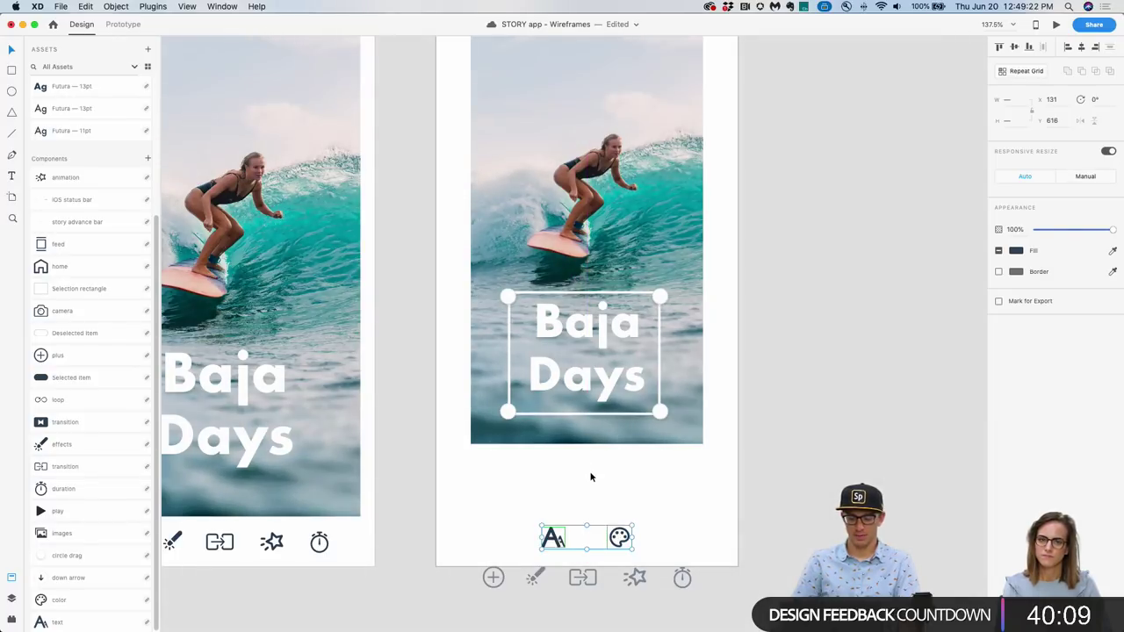
left_click(544, 500)
scroll(615, 518, "left", 1)
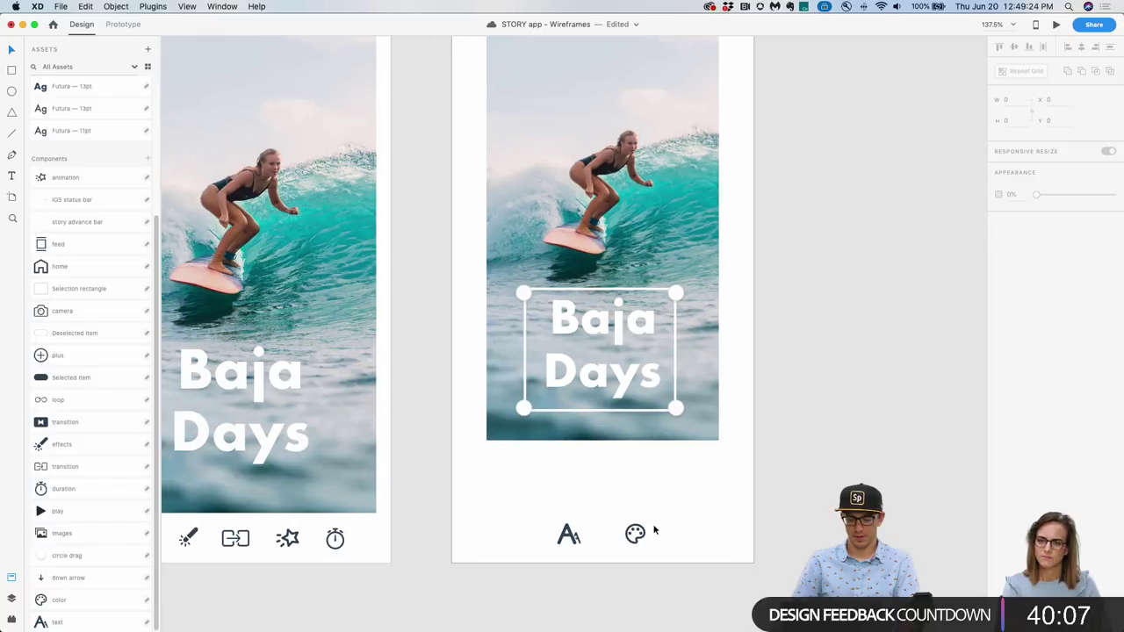
Reduce the opacity of the color icon to 41% and deselect it.
left_click(635, 533)
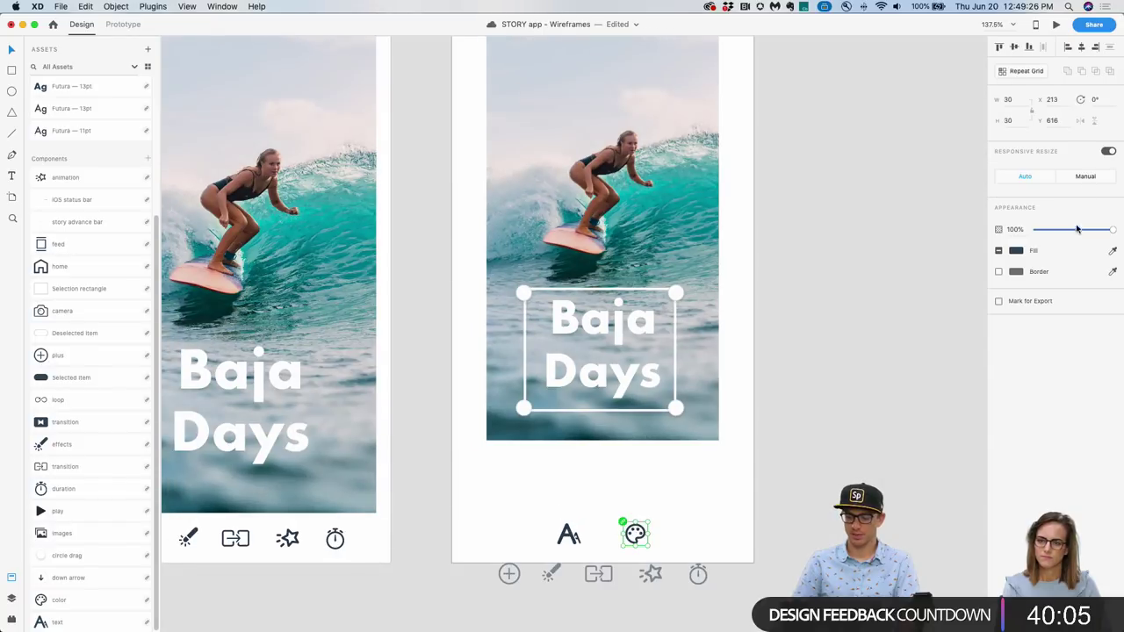
left_click_drag(1078, 232, 1067, 232)
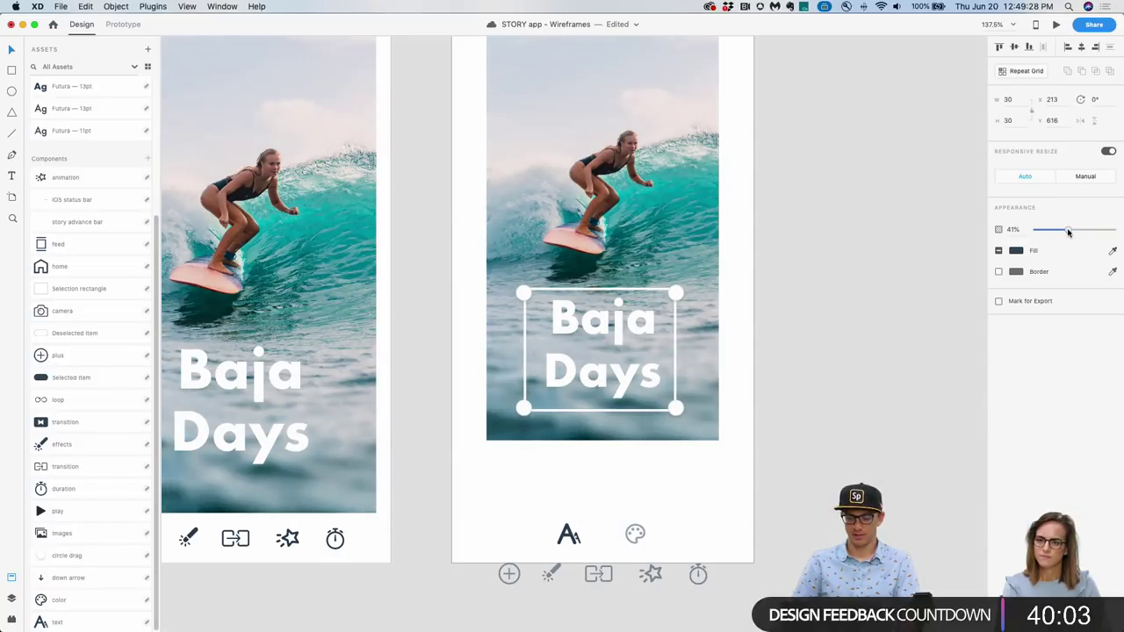
left_click(617, 477)
scroll(580, 483, "left", 1)
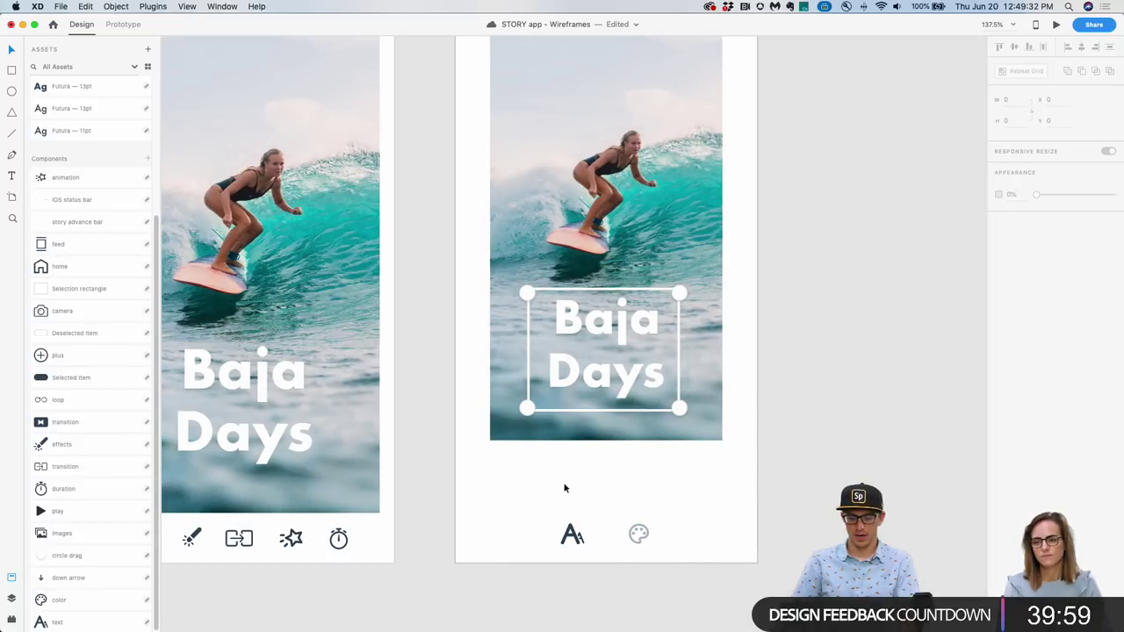
Add the placeholder text ASDFADA between the photo and the icons and apply the Futura 13pt Medium character style.
key("t")
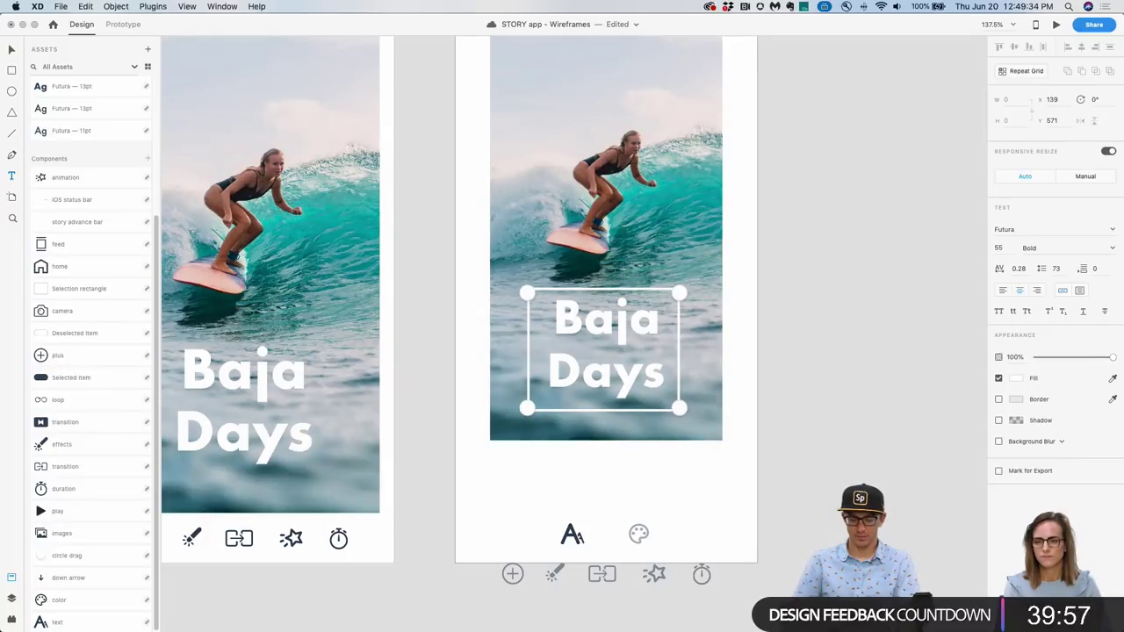
left_click(648, 479)
type("ASDFADA")
key("super+a")
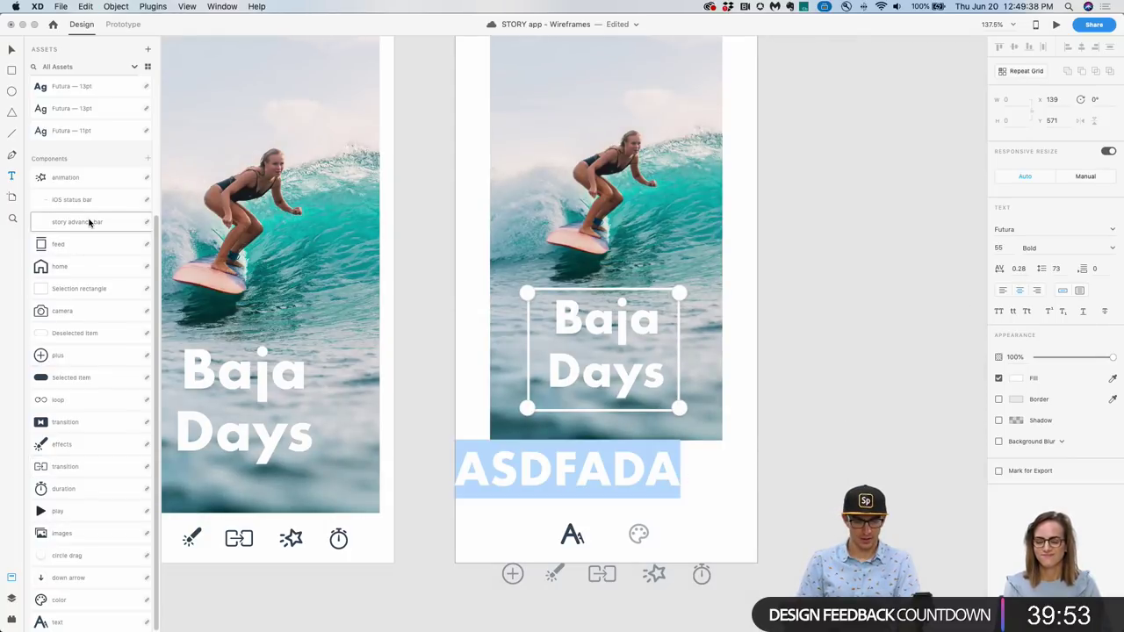
scroll(93, 220, "up", 5)
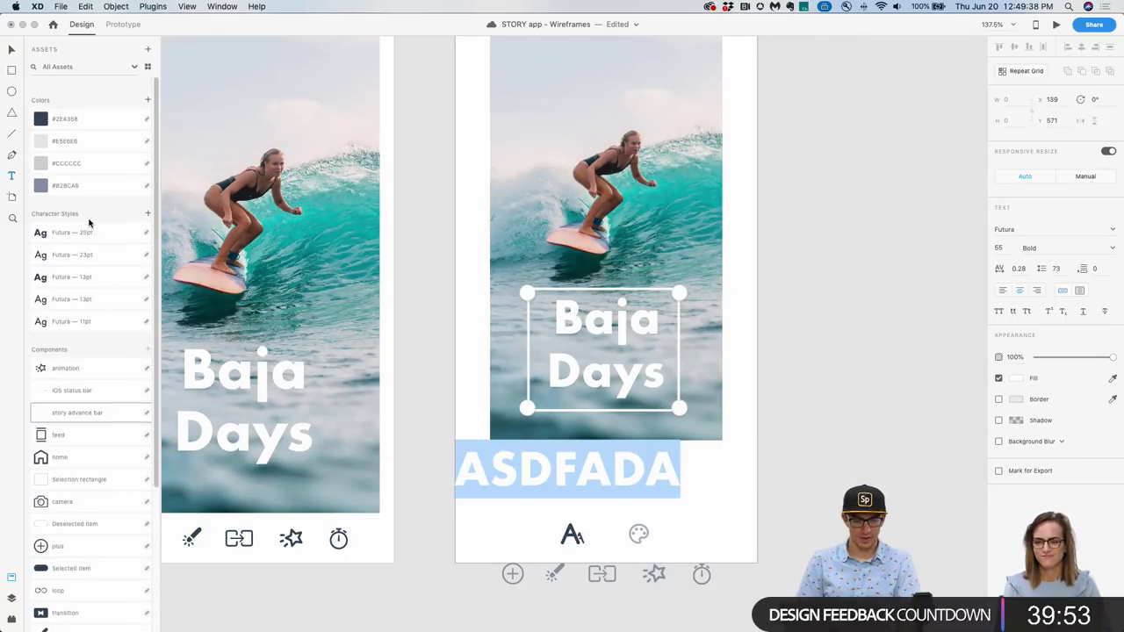
left_click(89, 296)
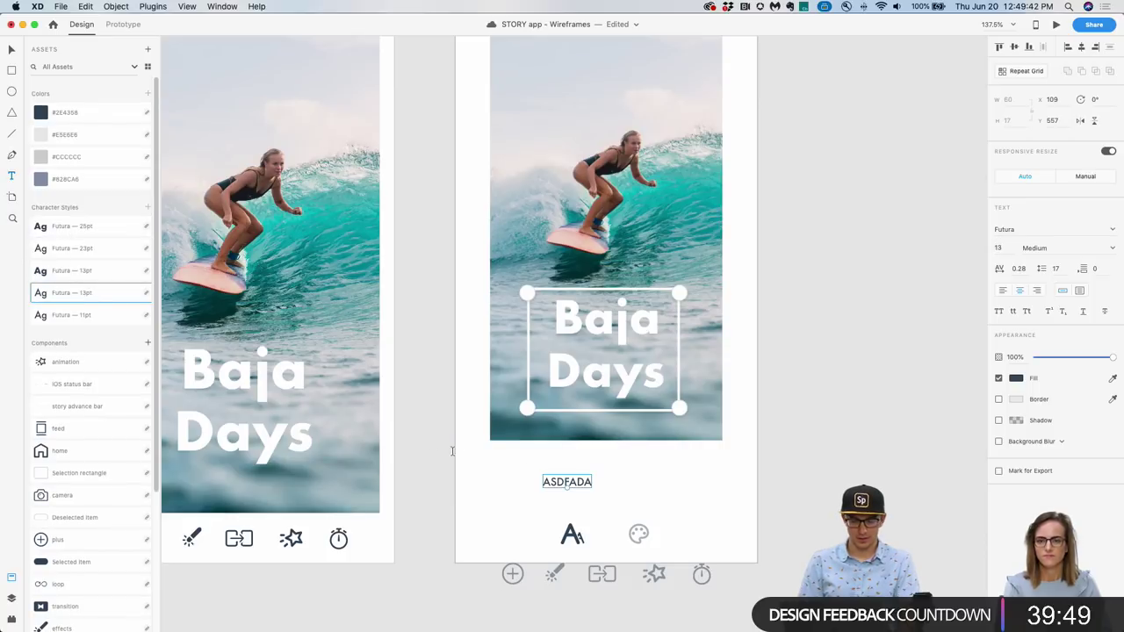
Change the placeholder text to FUTURA and position it centered above the text icon.
left_click(567, 483)
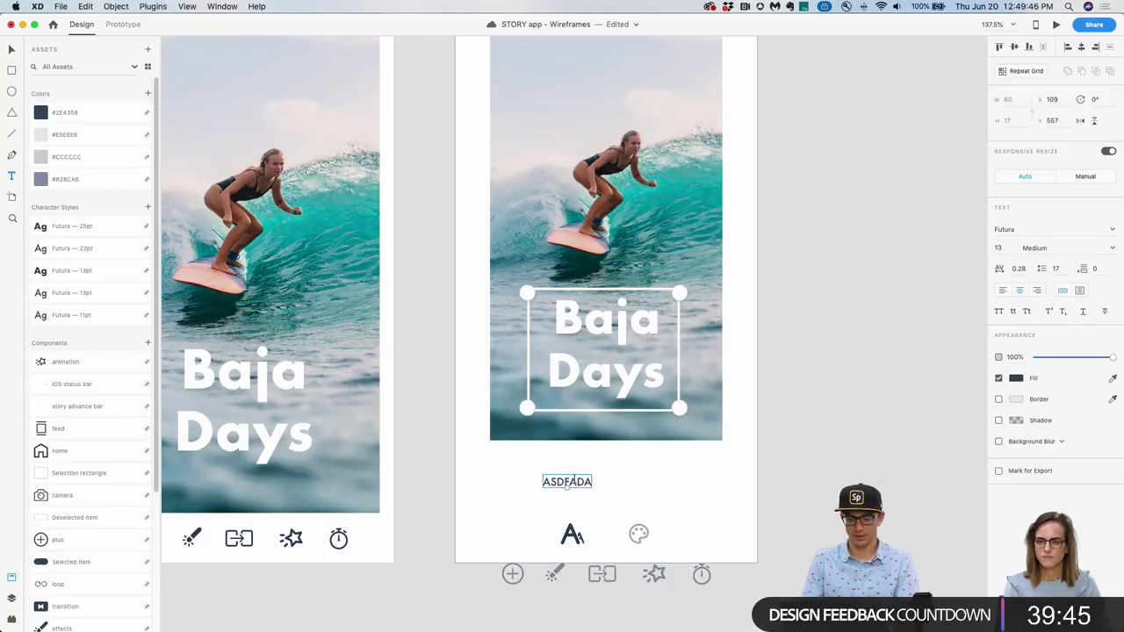
type("FUTURA")
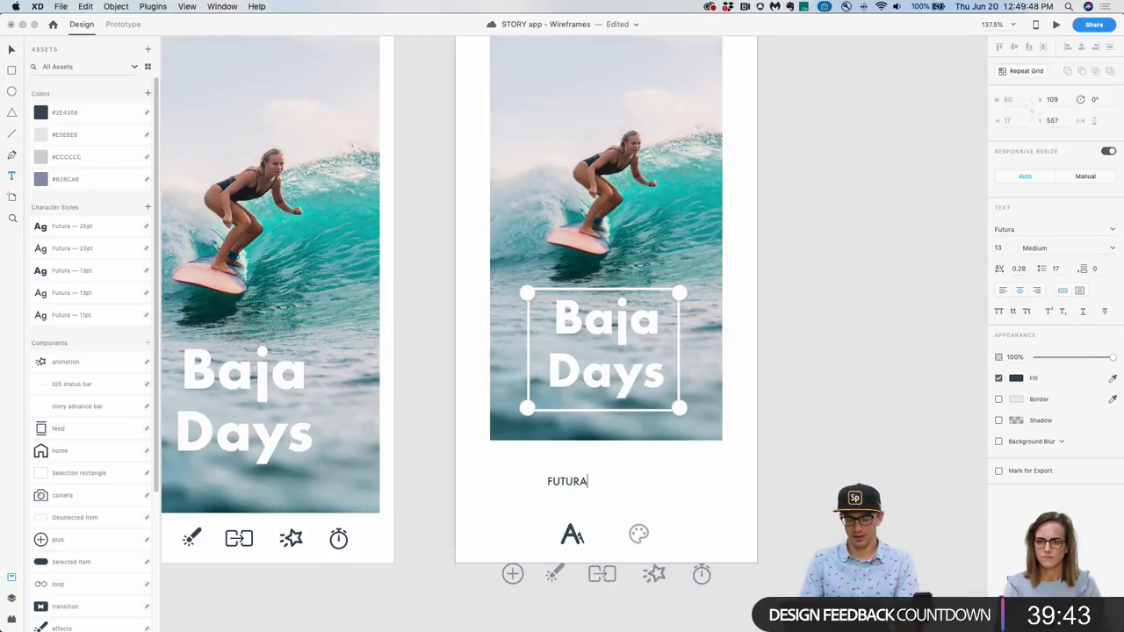
key("Escape")
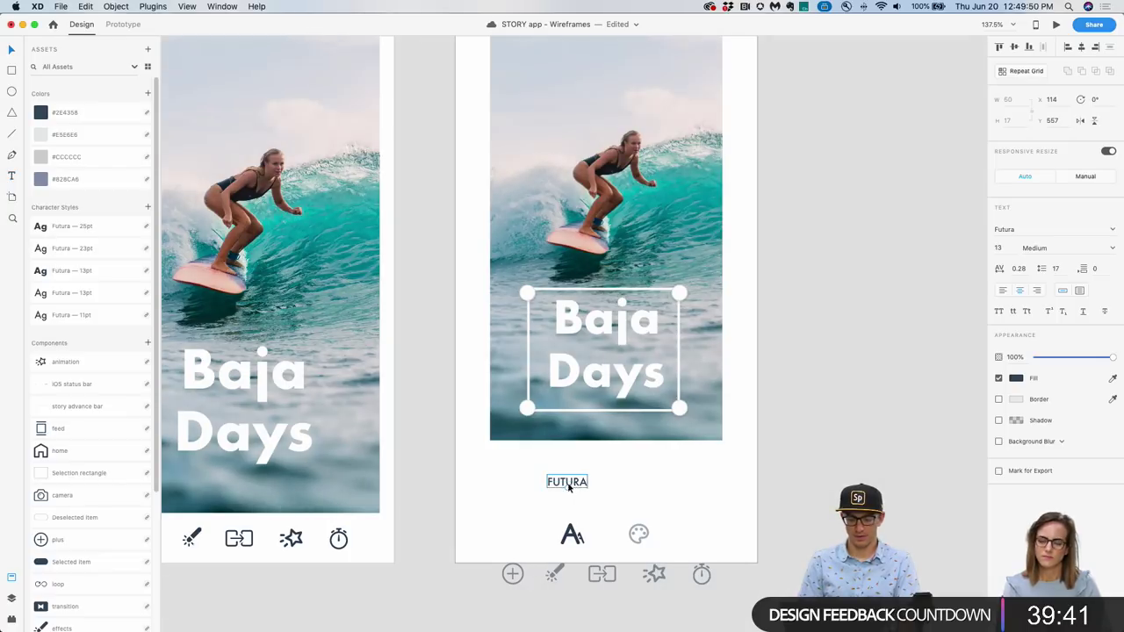
mouse_move(573, 488)
left_mouse_down()
mouse_move(546, 494)
mouse_move(638, 496)
mouse_move(588, 492)
left_mouse_up()
Turn the FUTURA label into a horizontal repeat grid of five labels across the artboard and ungroup it.
left_click(1033, 75)
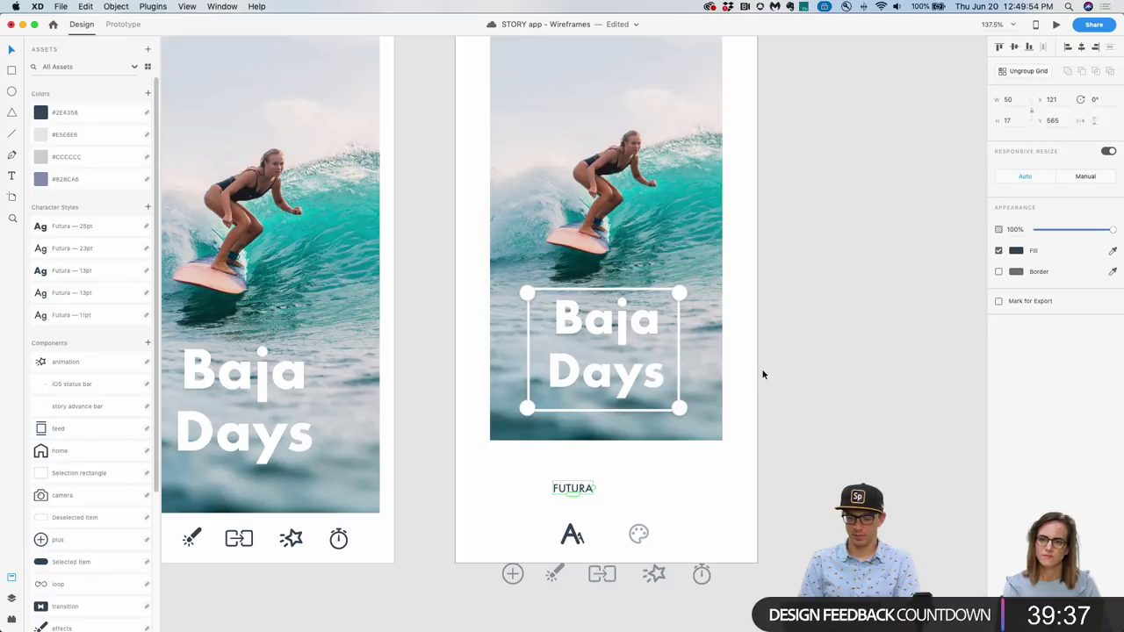
left_click_drag(595, 487, 677, 492)
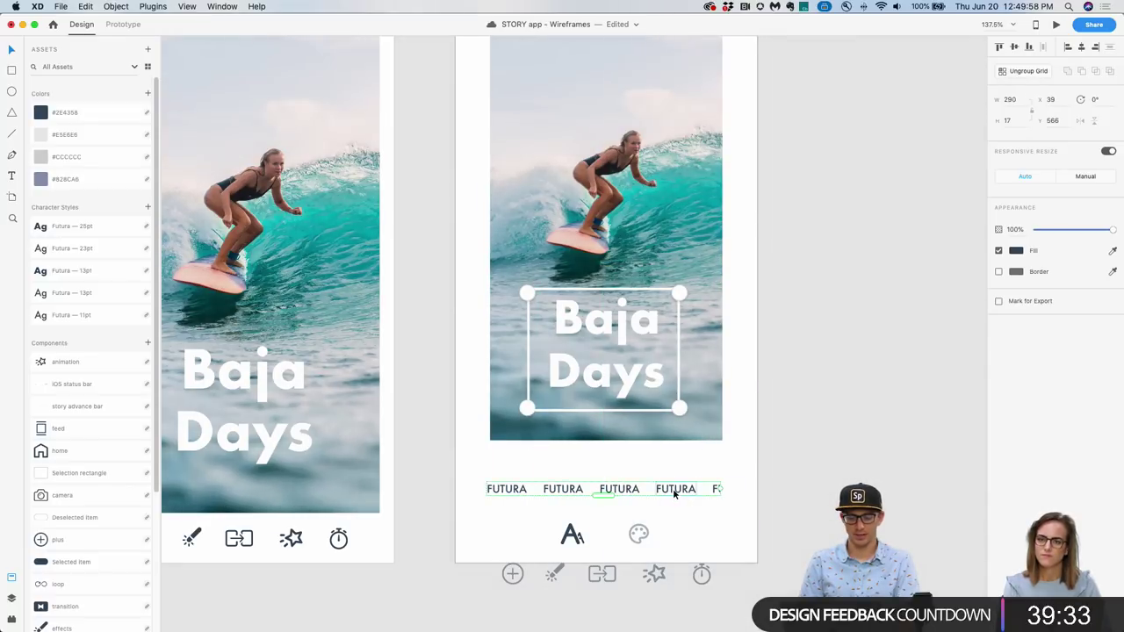
key("super+shift+g")
Set the font of the second FUTURA label to Helvetica.
left_click(562, 490)
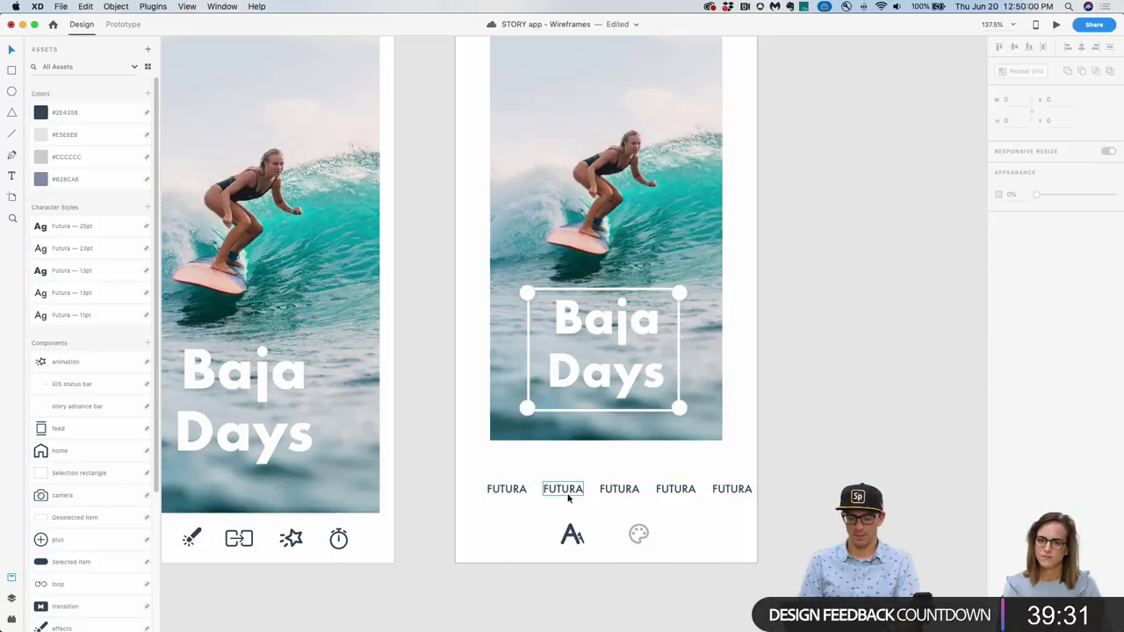
left_click(1111, 232)
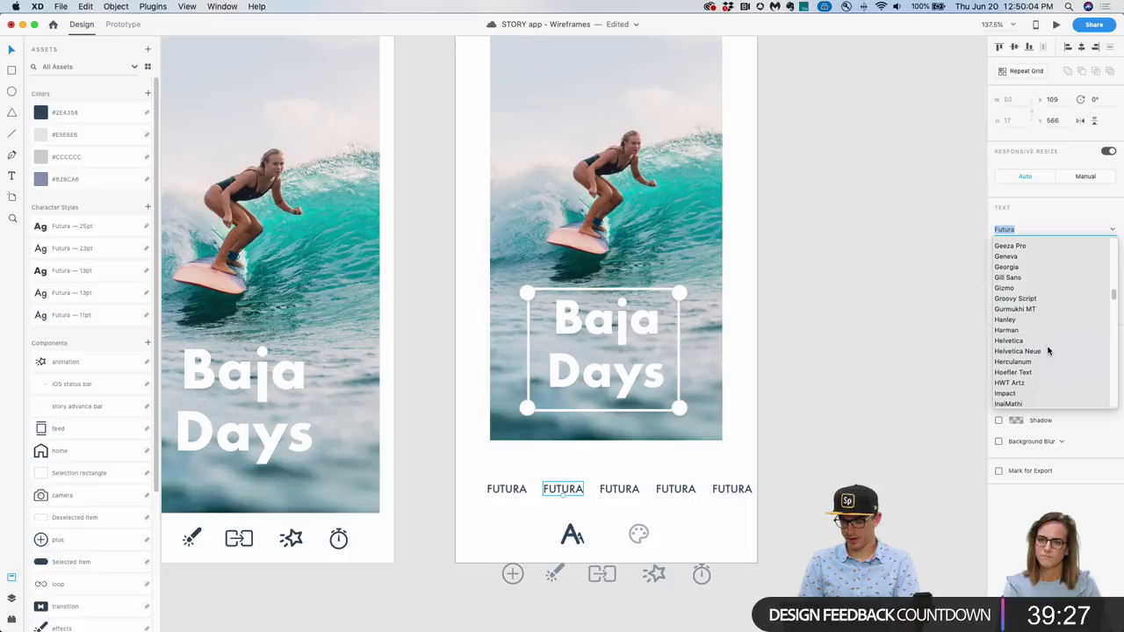
left_click(1032, 344)
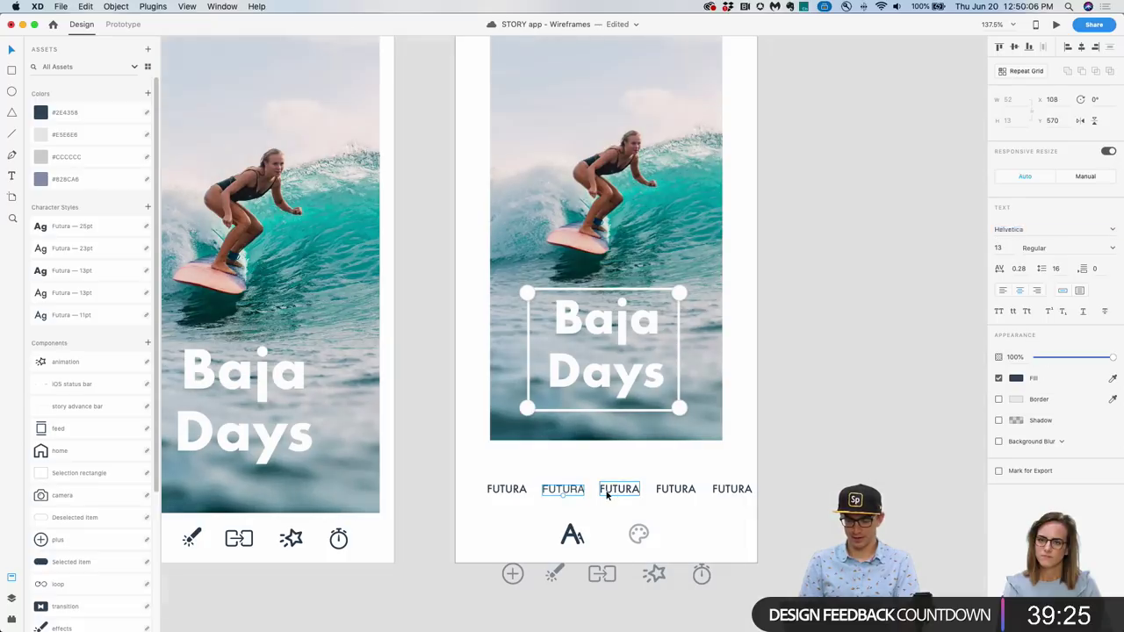
Set the font of the third FUTURA label to Bayshore and nudge it up into line with the other labels.
left_click(619, 489)
left_click(1112, 251)
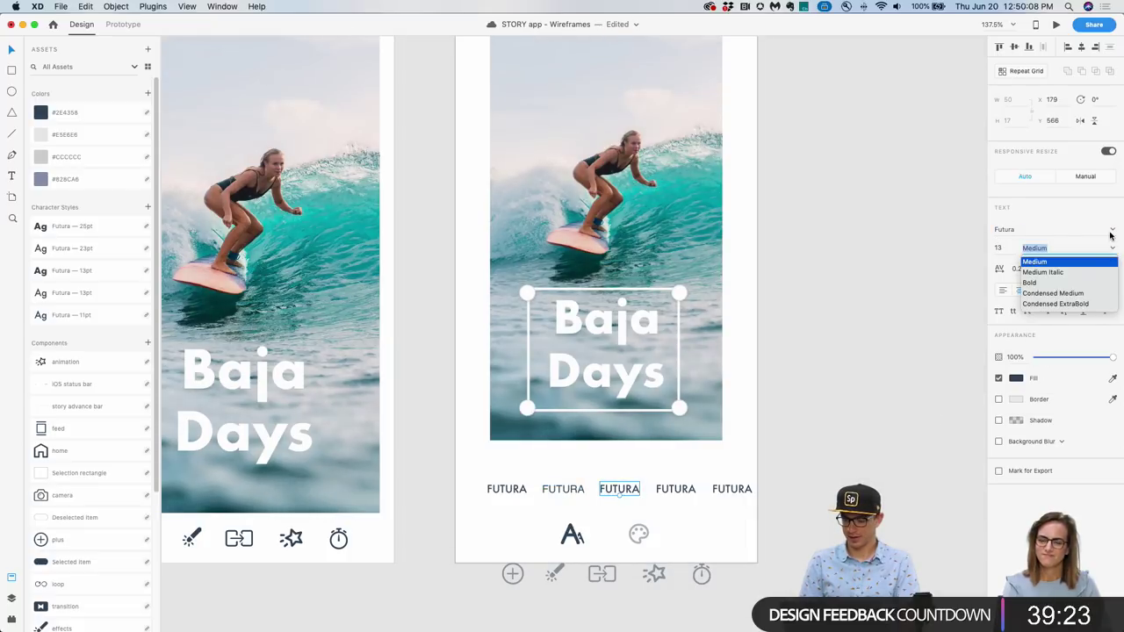
left_click(1112, 231)
left_click(1111, 231)
type("Bayshore")
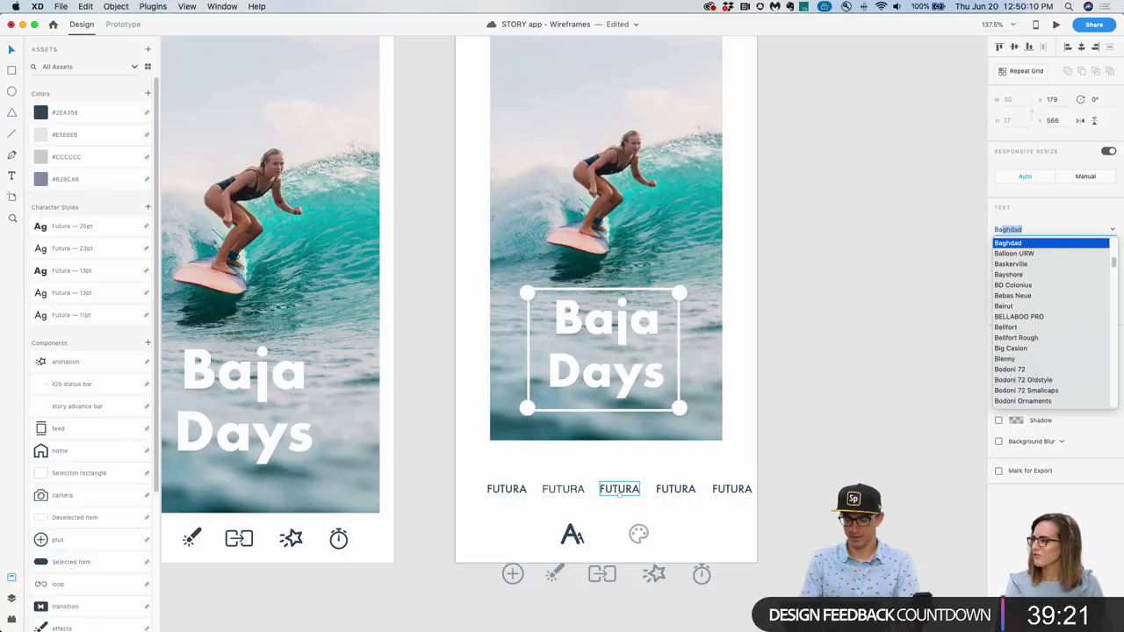
key("Return")
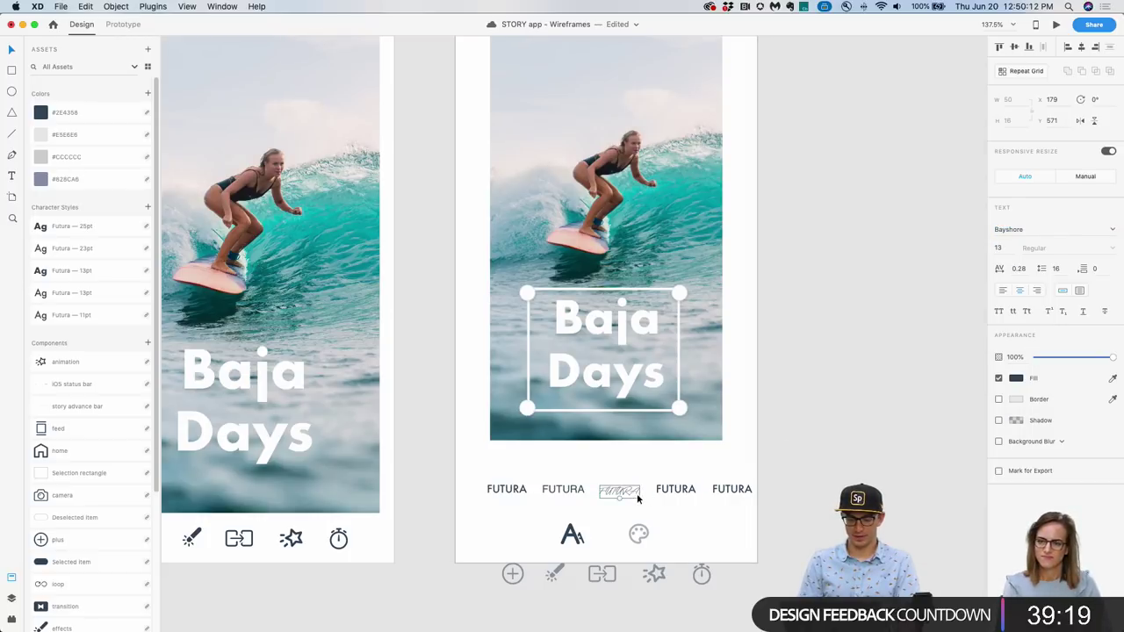
left_click_drag(638, 498, 633, 493)
scroll(633, 492, "up", 10)
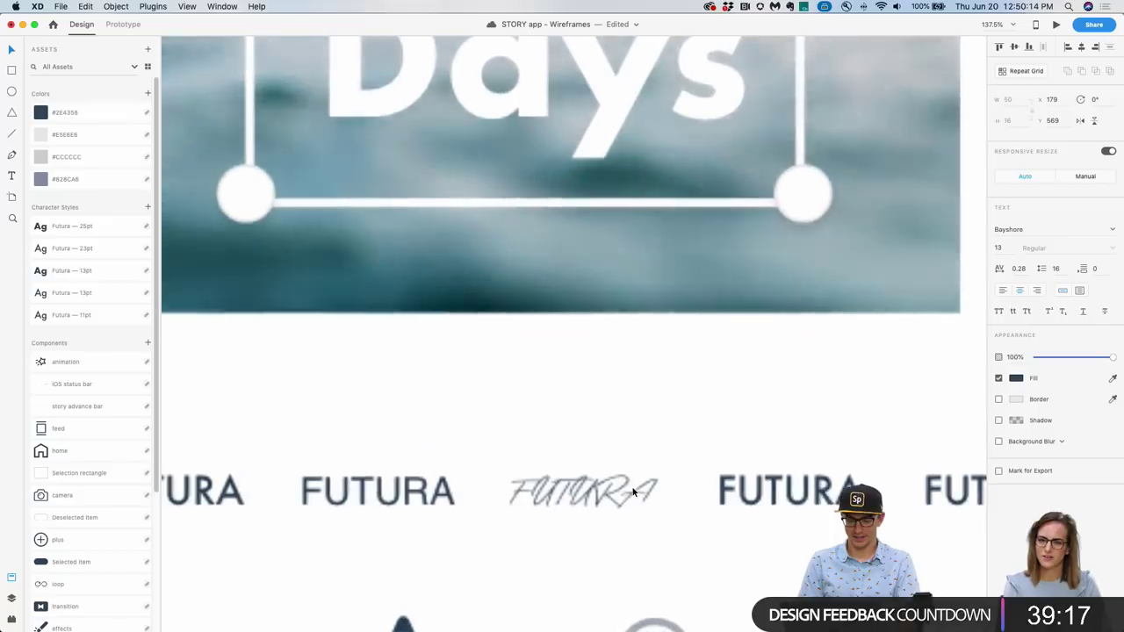
scroll(696, 369, "down", 3)
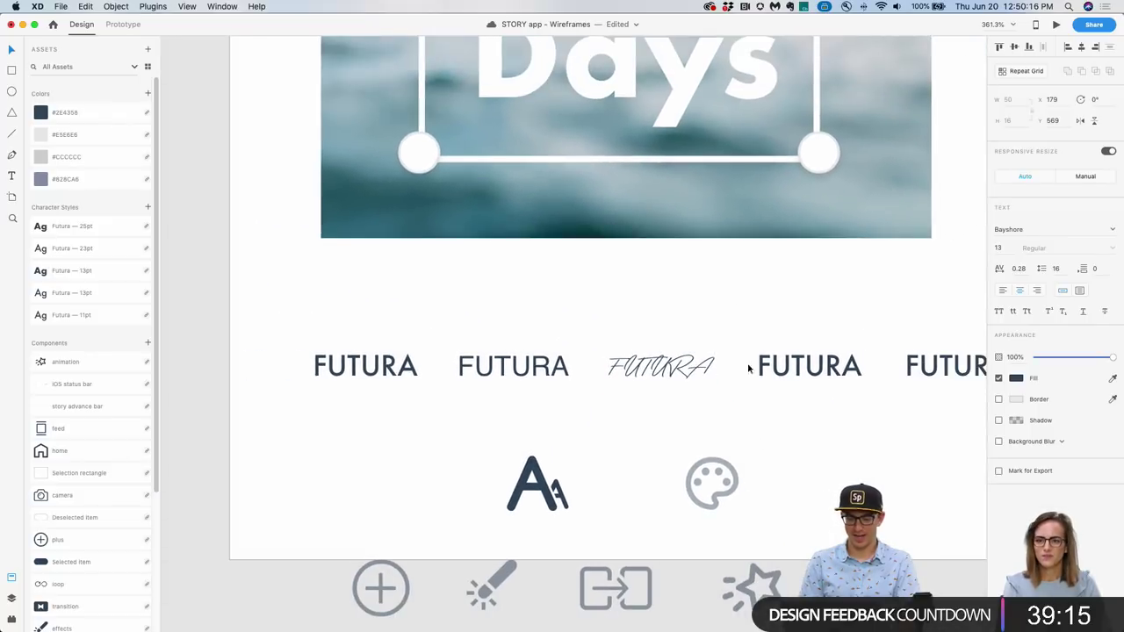
Set the font of the fourth FUTURA label to BRUX.
left_click(821, 369)
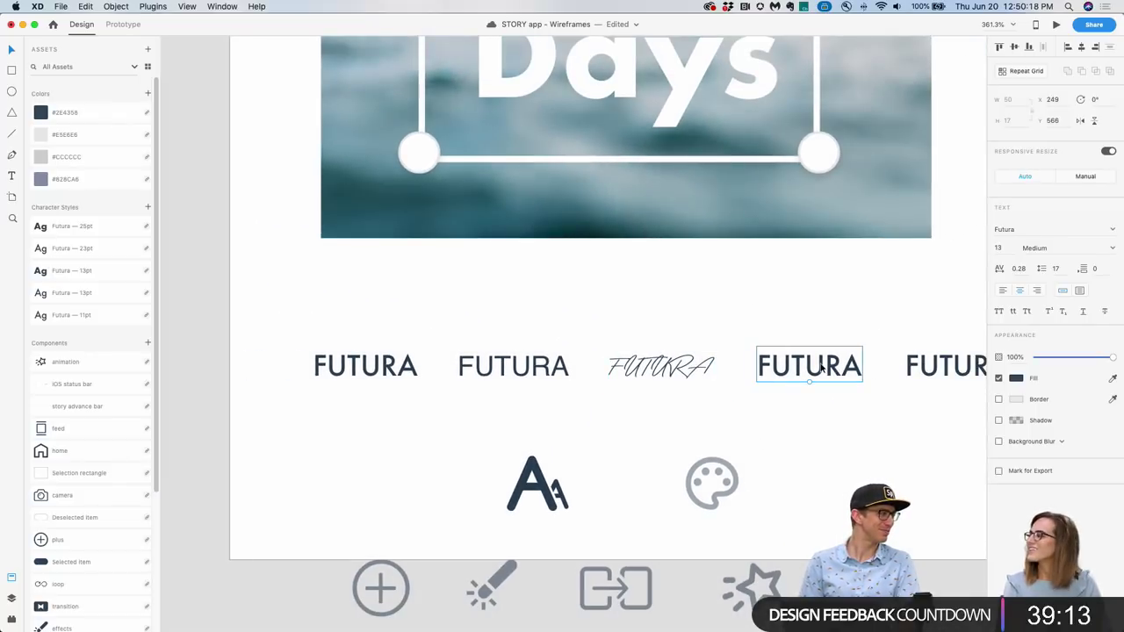
left_click(1112, 230)
scroll(1047, 346, "up", 10)
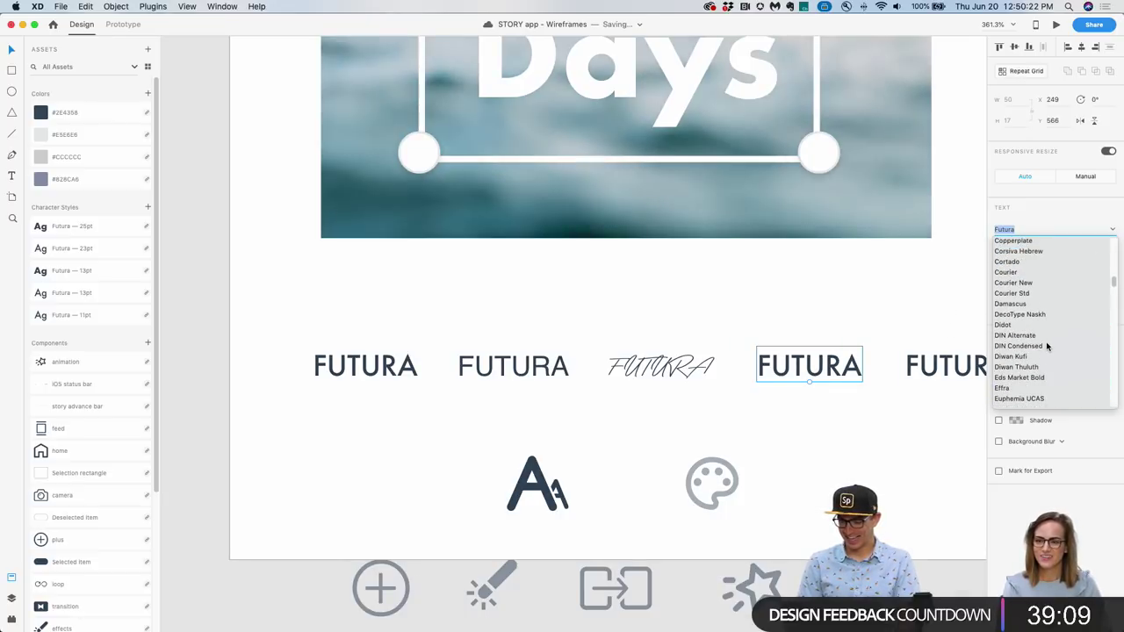
scroll(1047, 347, "up", 5)
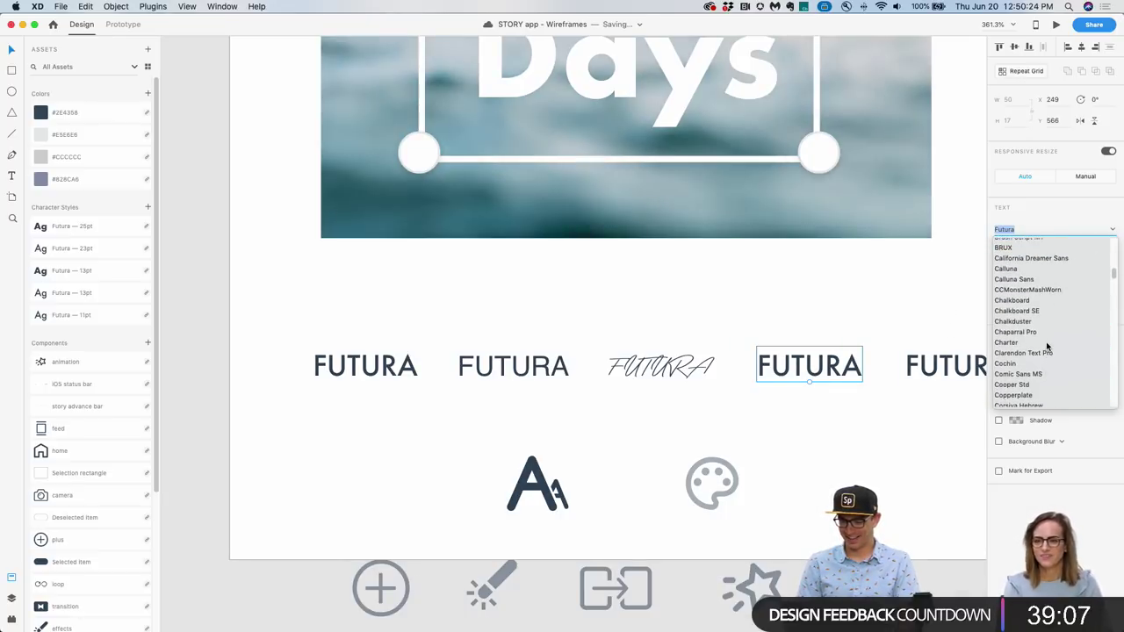
left_click(1016, 302)
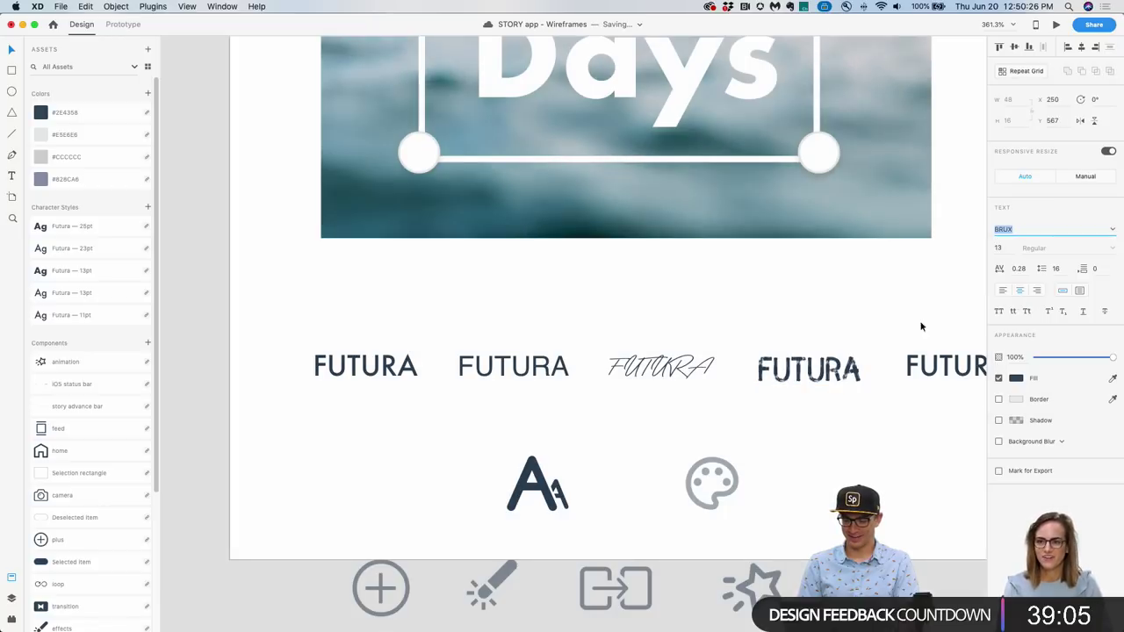
left_click_drag(866, 320, 735, 336)
Try Marker Felt as the font of the fifth FUTURA label.
left_click(803, 369)
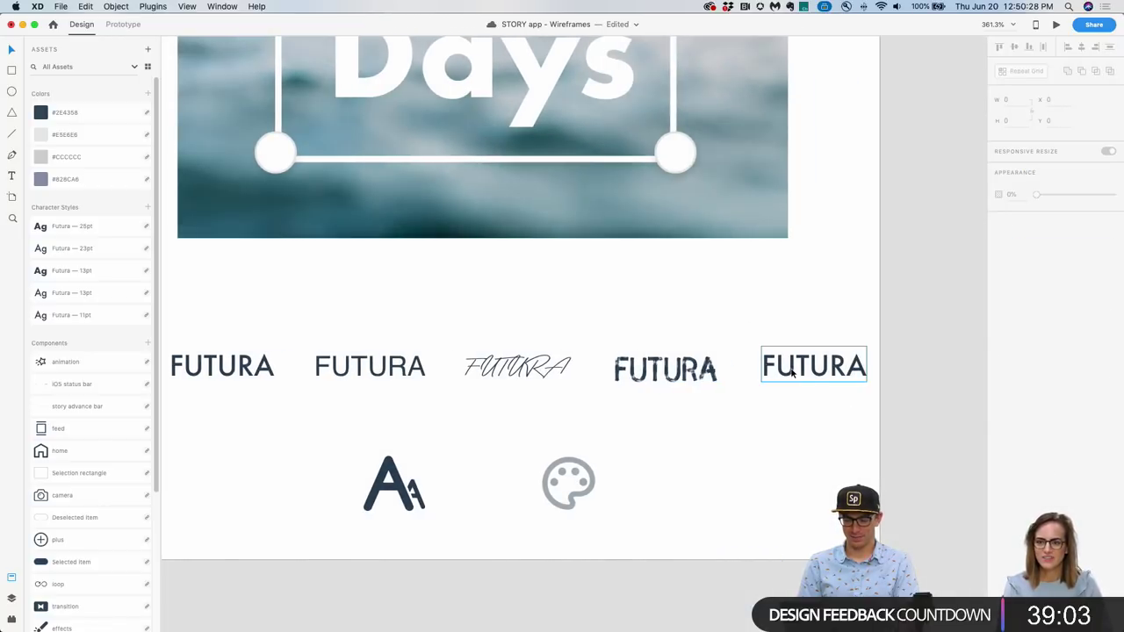
left_click(1113, 230)
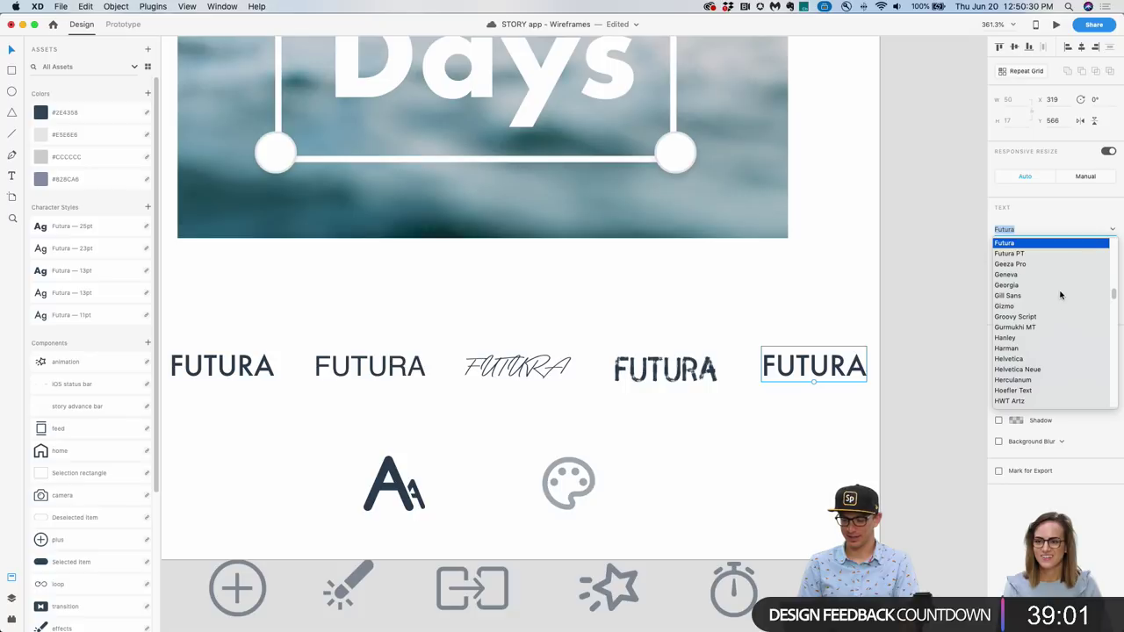
scroll(1058, 301, "down", 10)
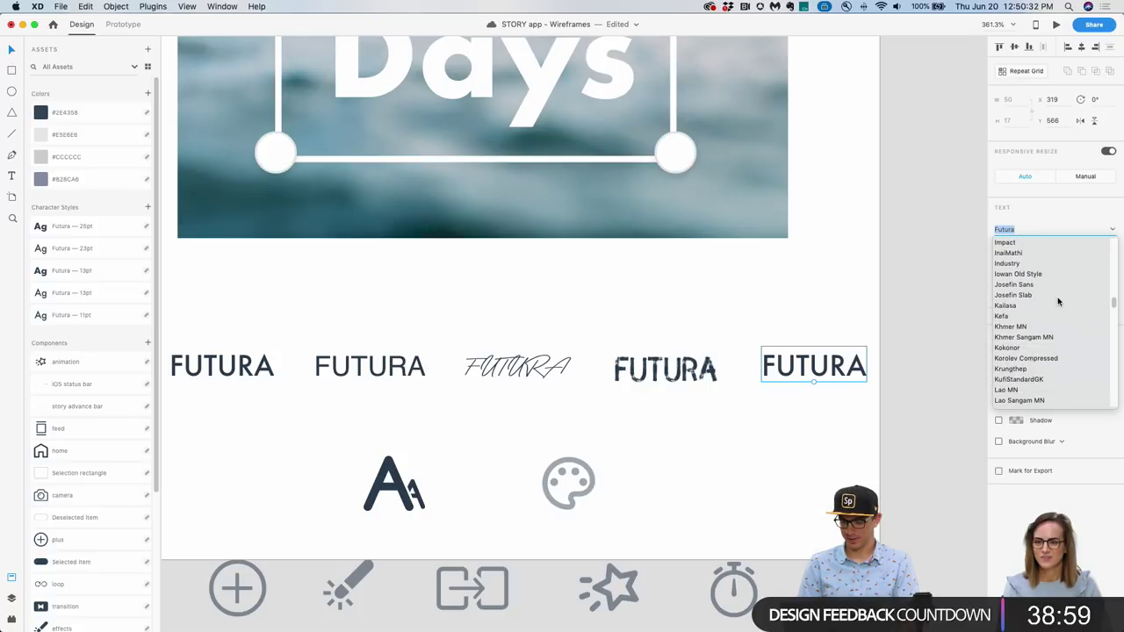
scroll(1058, 302, "down", 8)
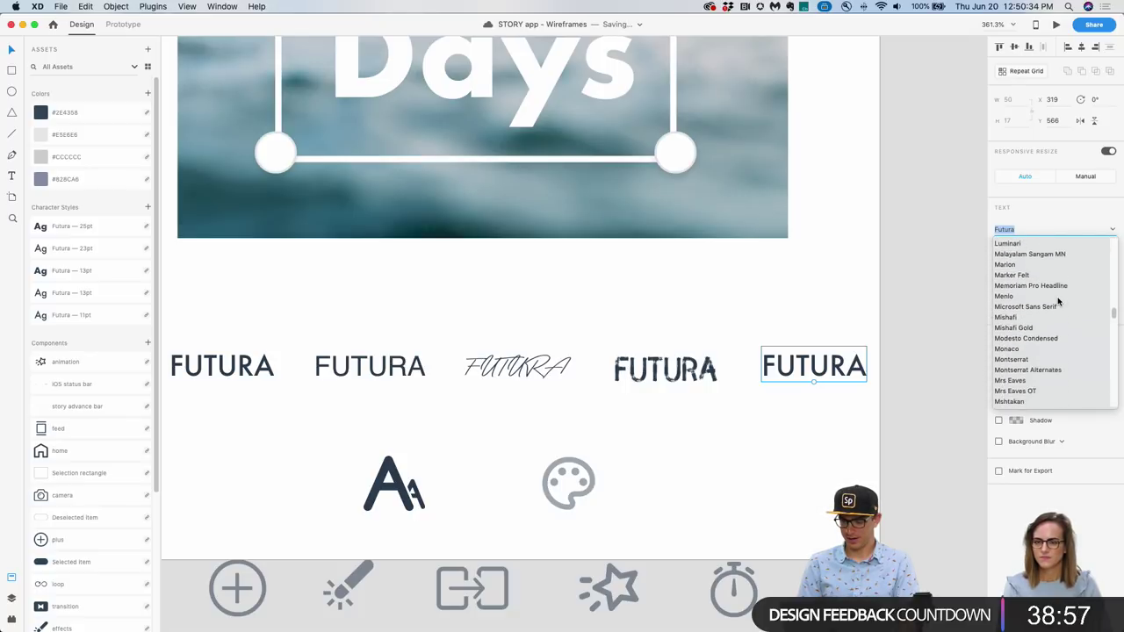
scroll(1058, 301, "up", 1)
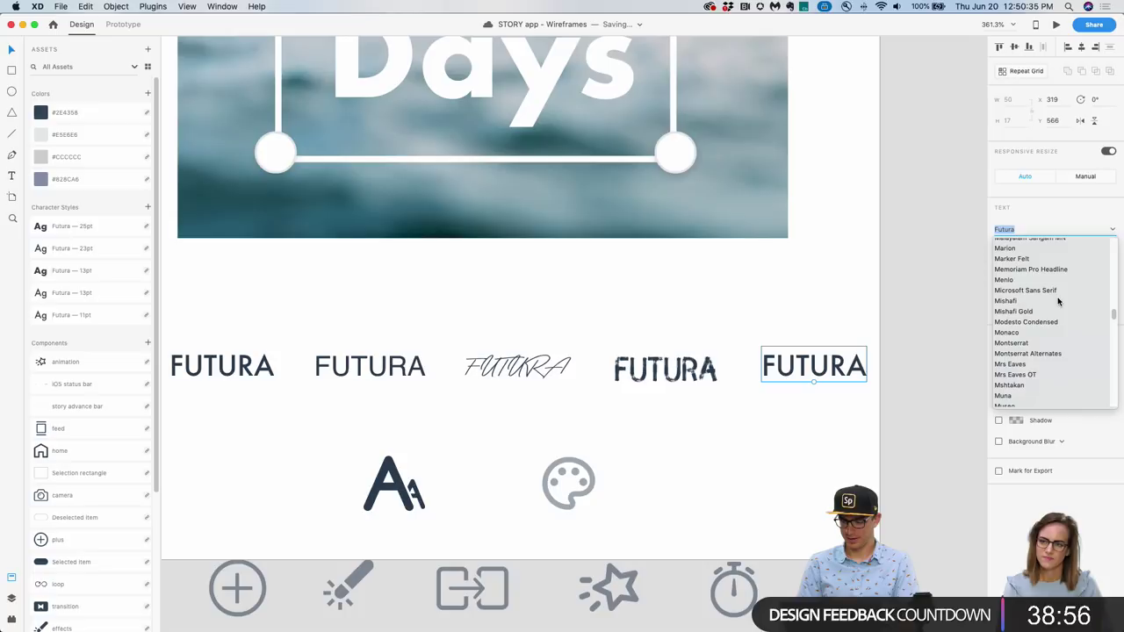
left_click(1029, 260)
left_click(833, 322)
left_click_drag(833, 321, 924, 329)
Set the font of the fifth FUTURA label to Raleway.
left_click(905, 383)
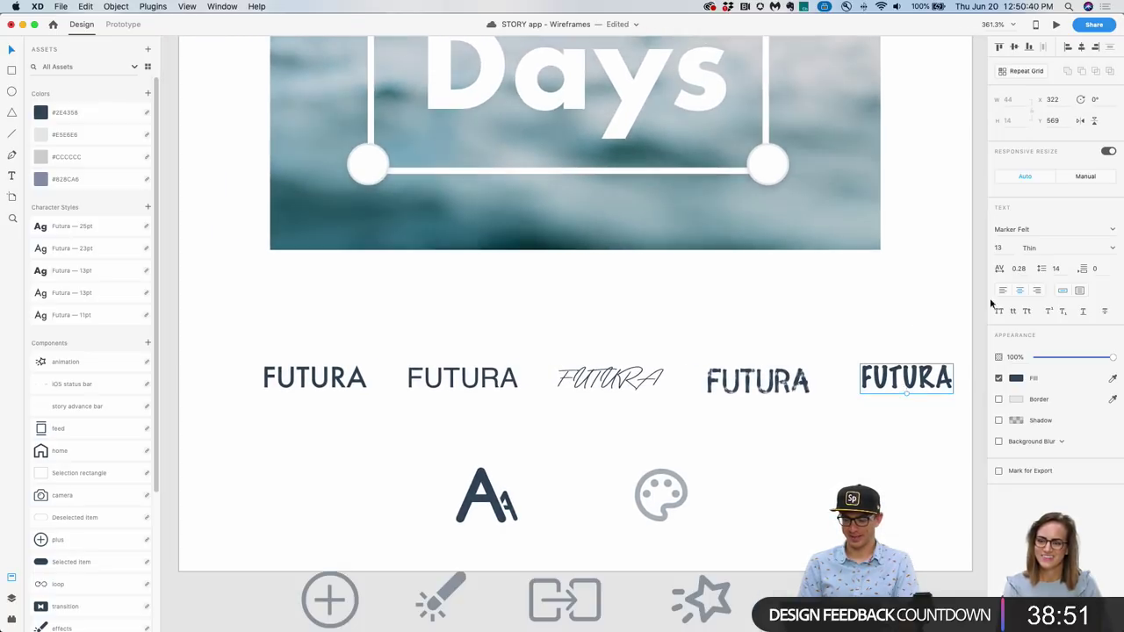
left_click(1112, 234)
scroll(1049, 351, "down", 10)
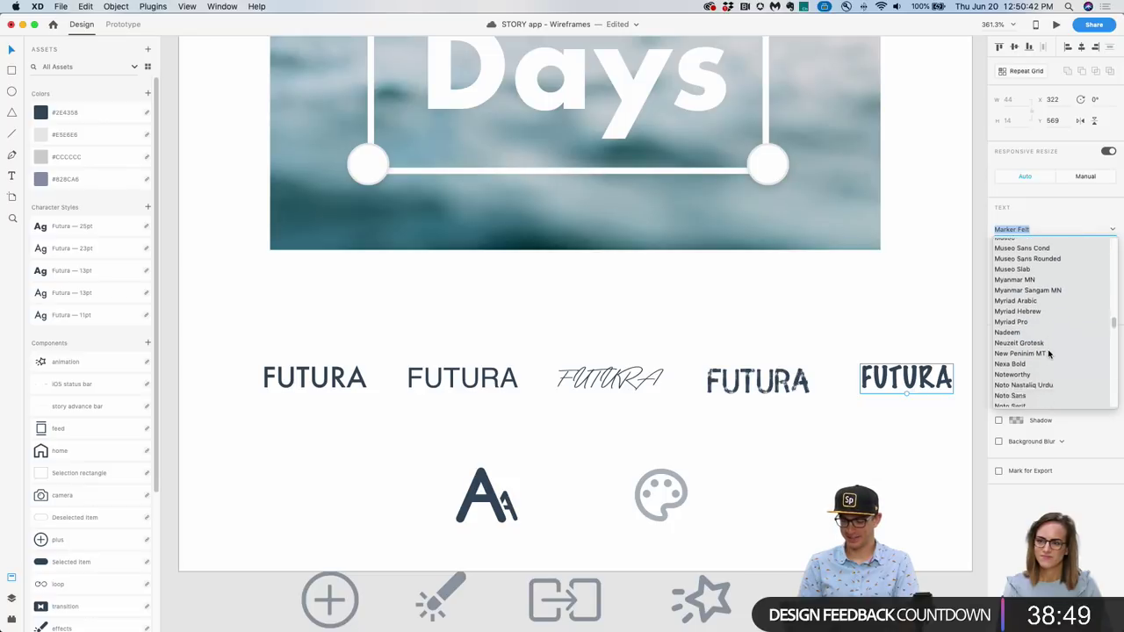
scroll(1048, 353, "down", 4)
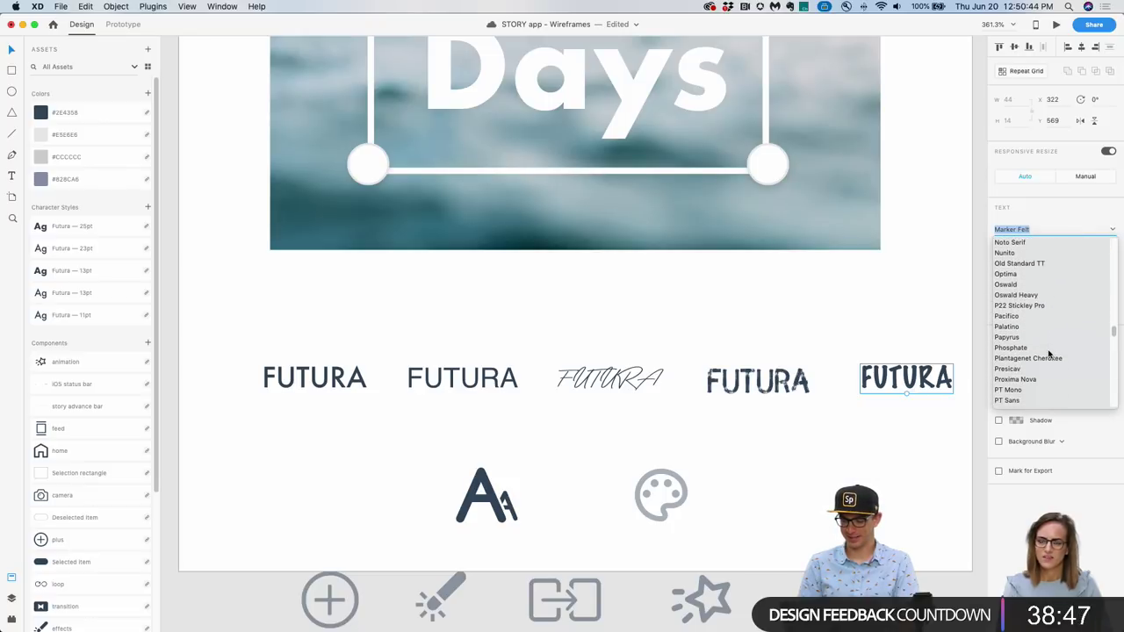
scroll(1048, 354, "down", 3)
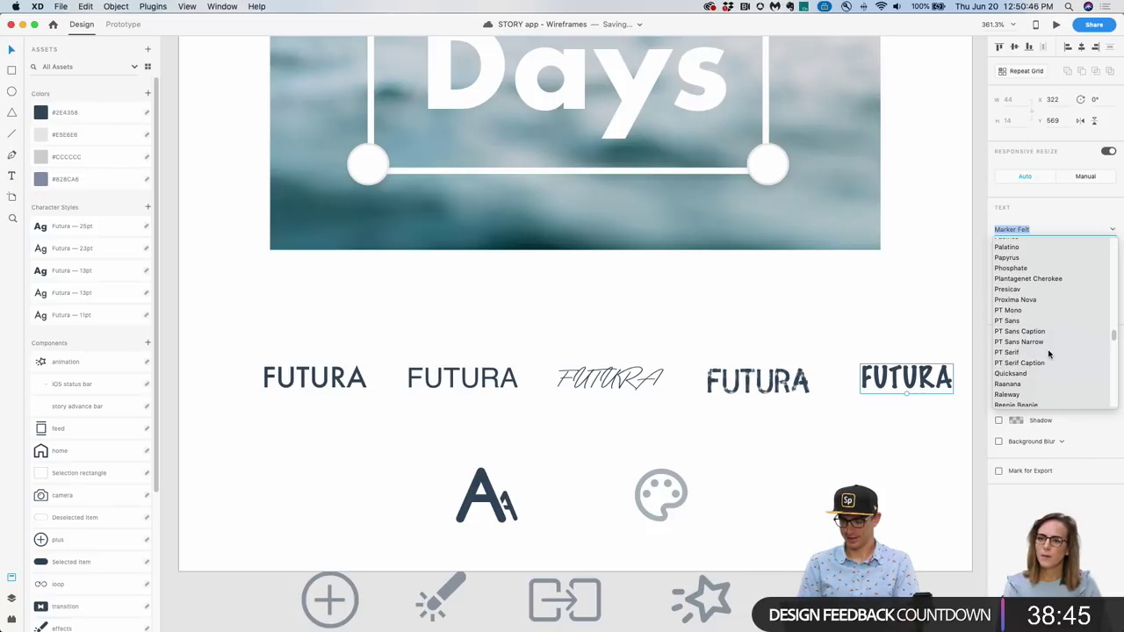
scroll(1045, 352, "down", 3)
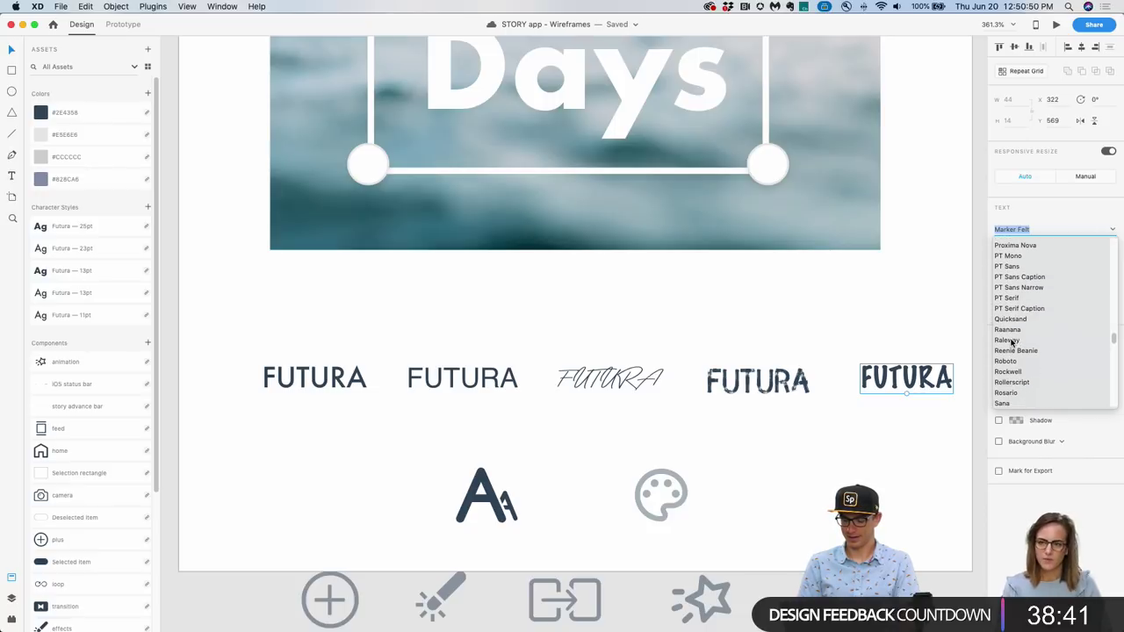
left_click(1015, 341)
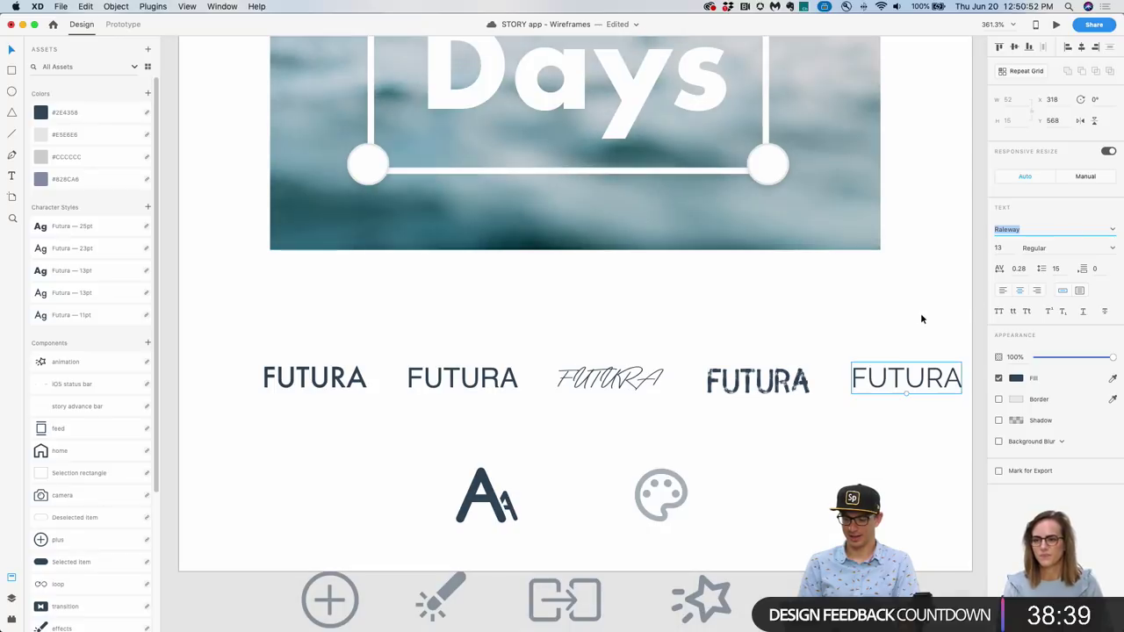
left_click(936, 325)
left_click(922, 386)
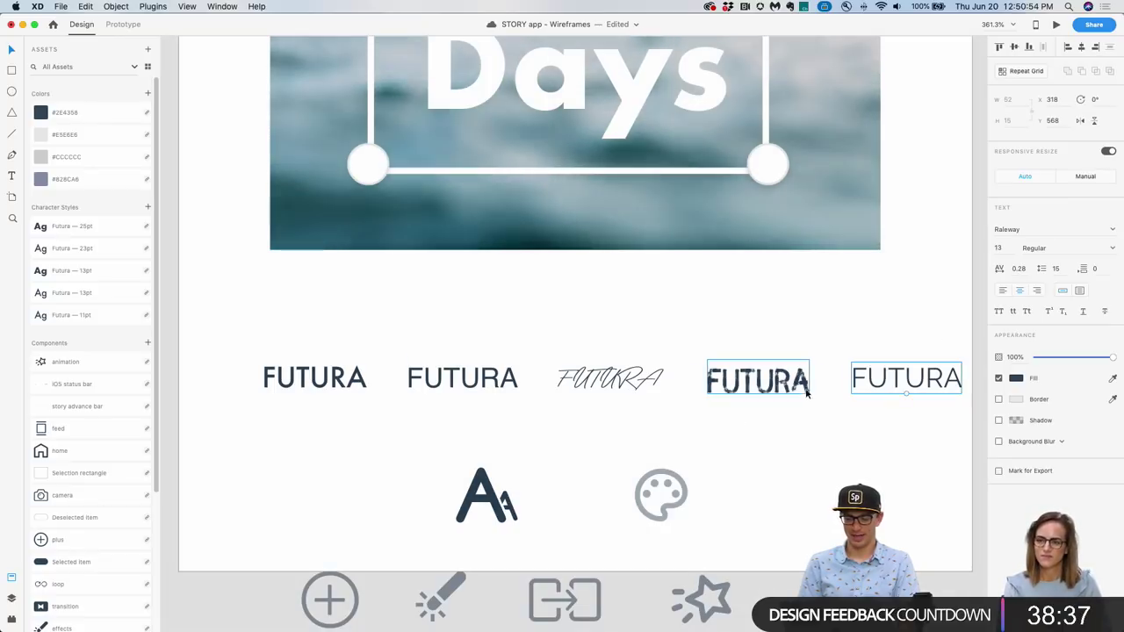
Place a Selected item component as a filled pill behind the first FUTURA label.
scroll(501, 343, "down", 5)
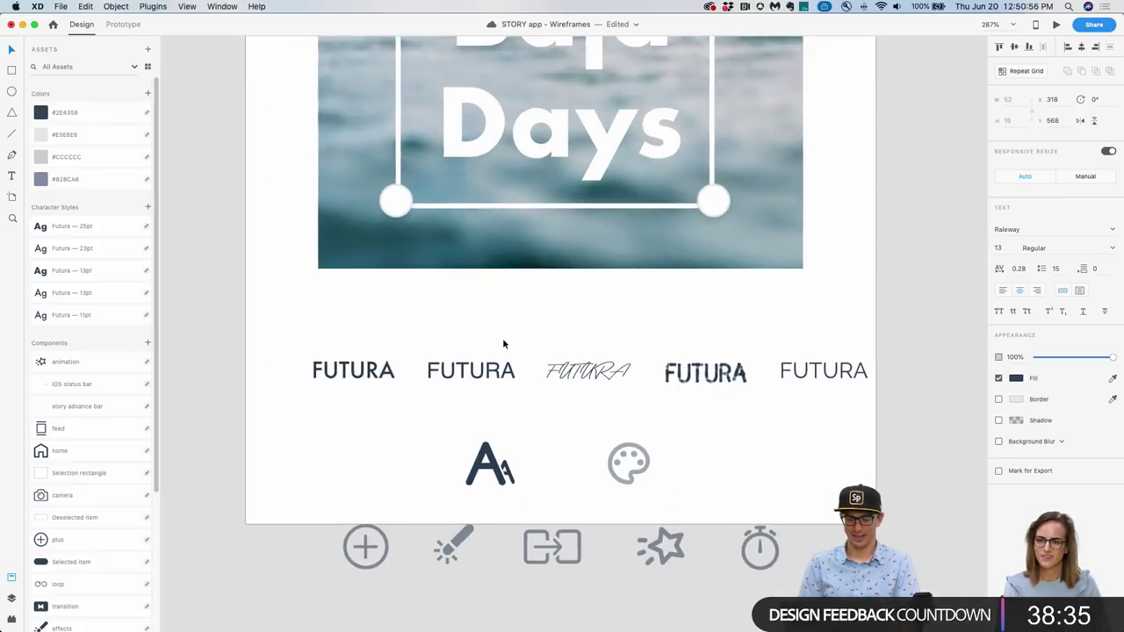
scroll(503, 370, "down", 3)
scroll(502, 374, "up", 1)
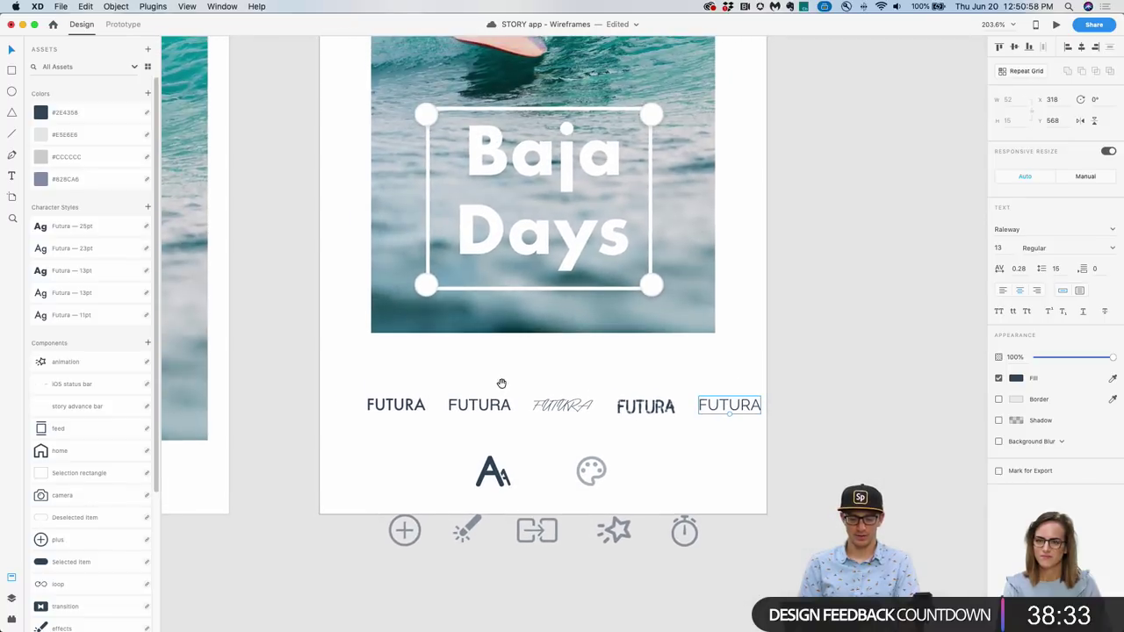
scroll(123, 514, "down", 5)
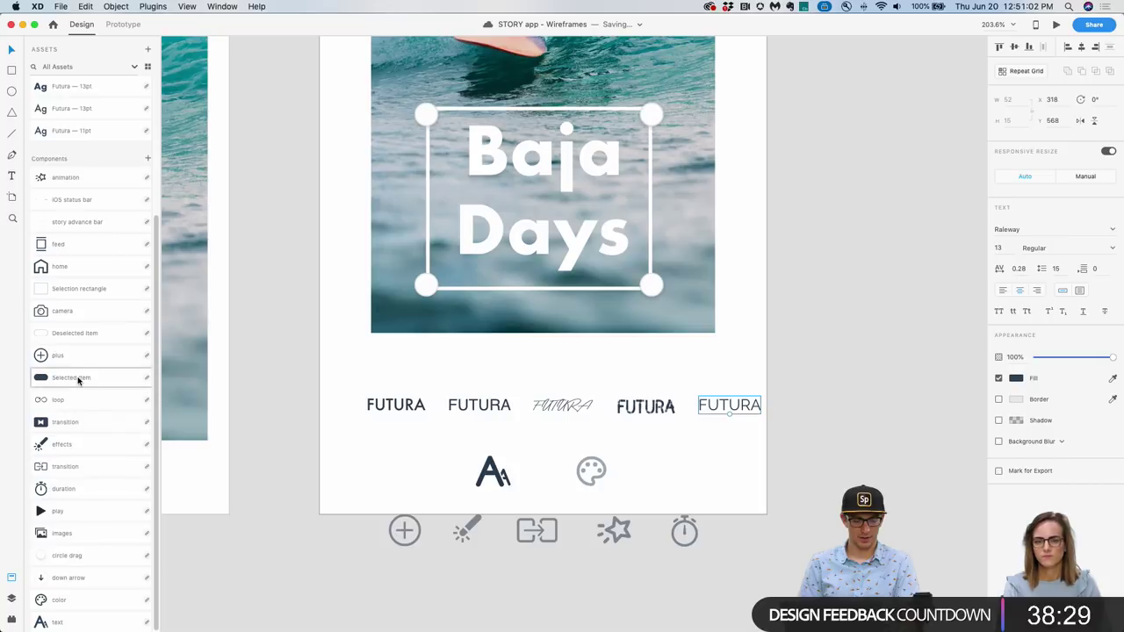
left_click_drag(379, 450, 399, 413)
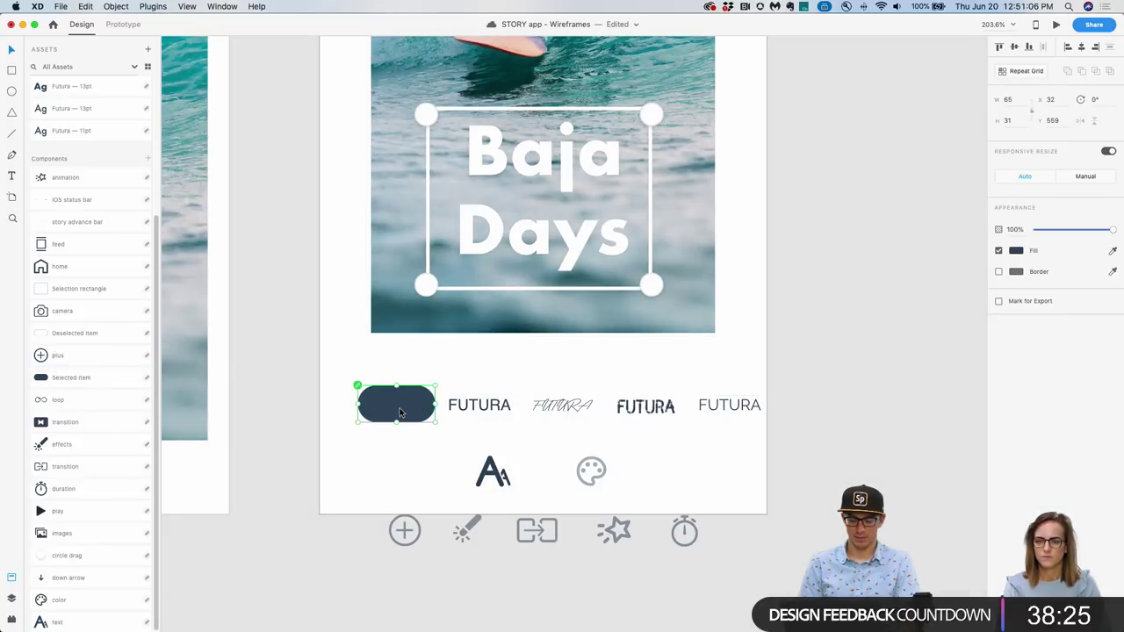
left_click(403, 437)
Set the fill color of the first FUTURA label's text to white, #FFFFFF.
double_click(412, 421)
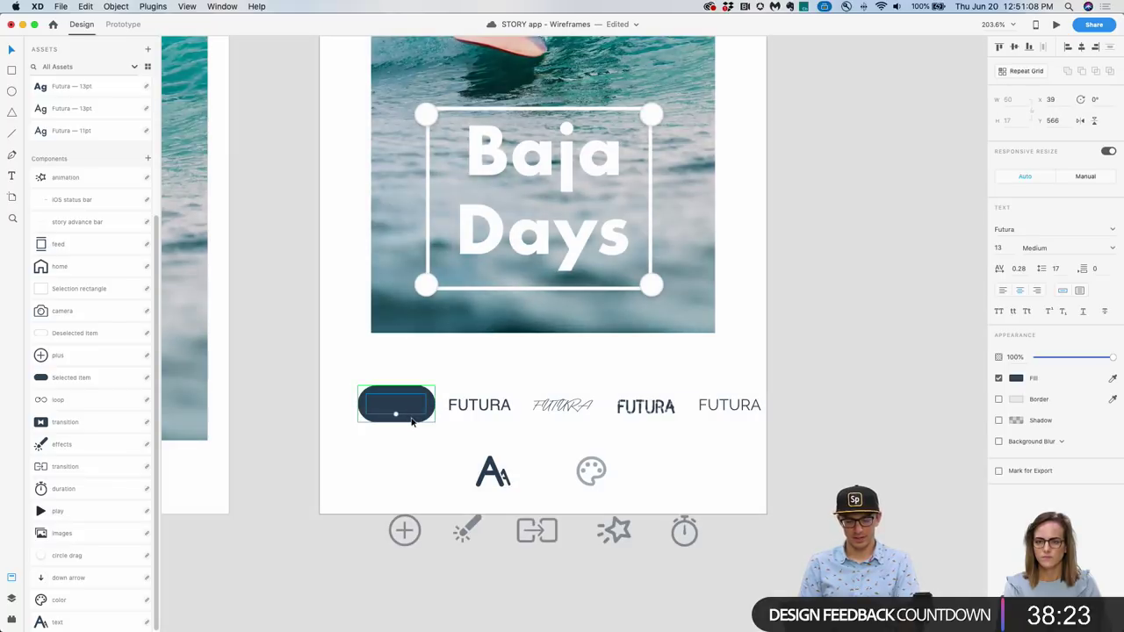
left_click(1016, 378)
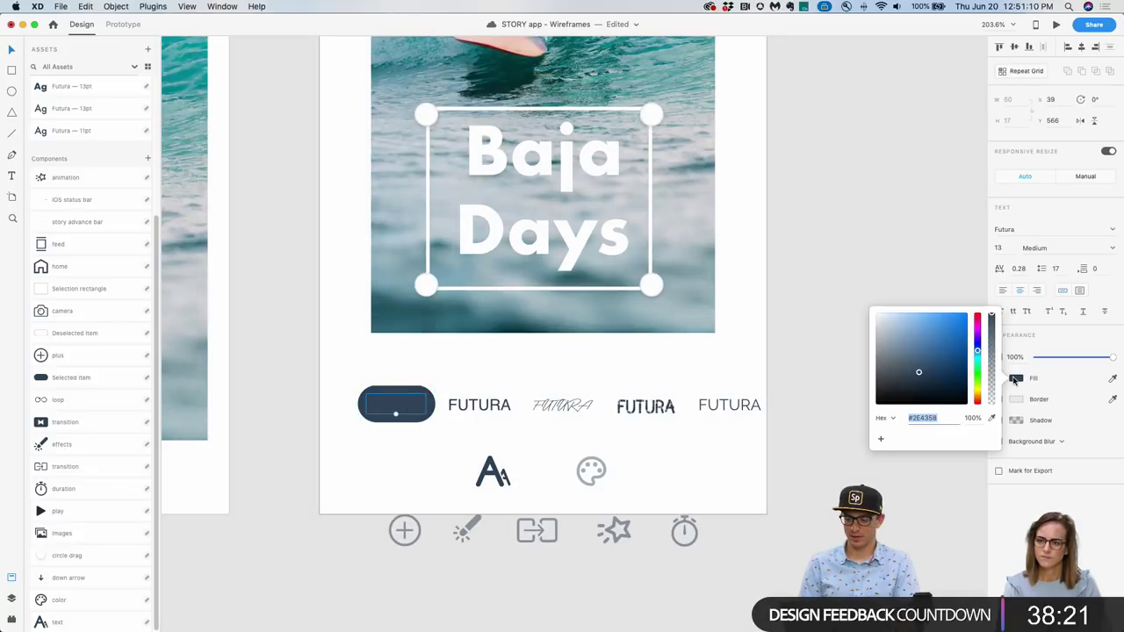
type("fff")
key("Return")
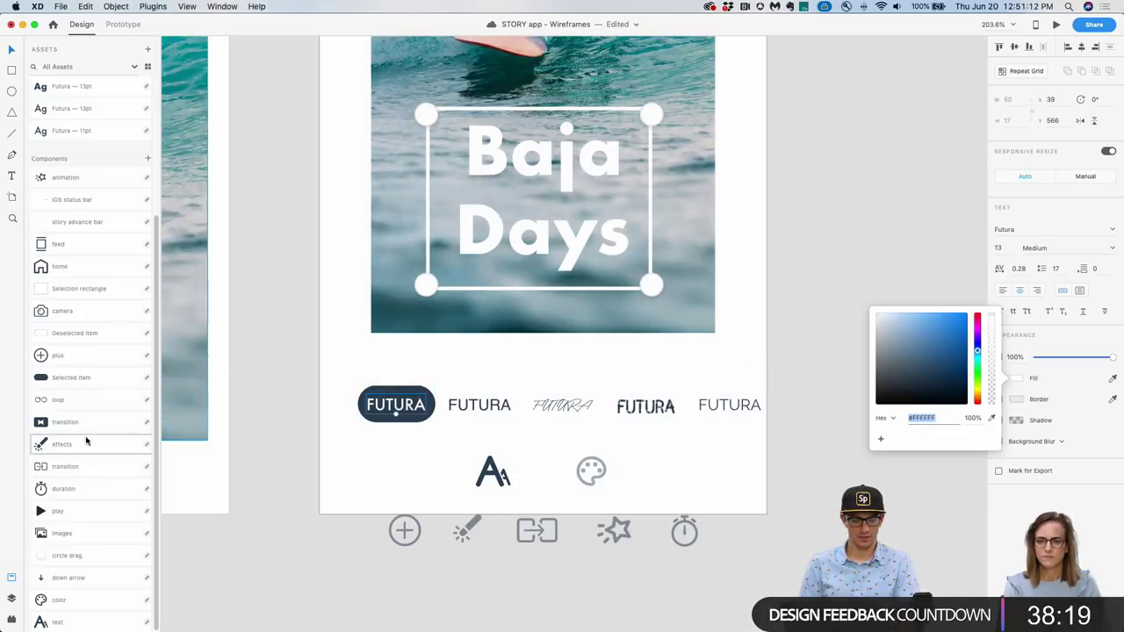
Frame the second font label with a Deselected item component and change the label's text to Helvetica.
left_click_drag(75, 333, 463, 424)
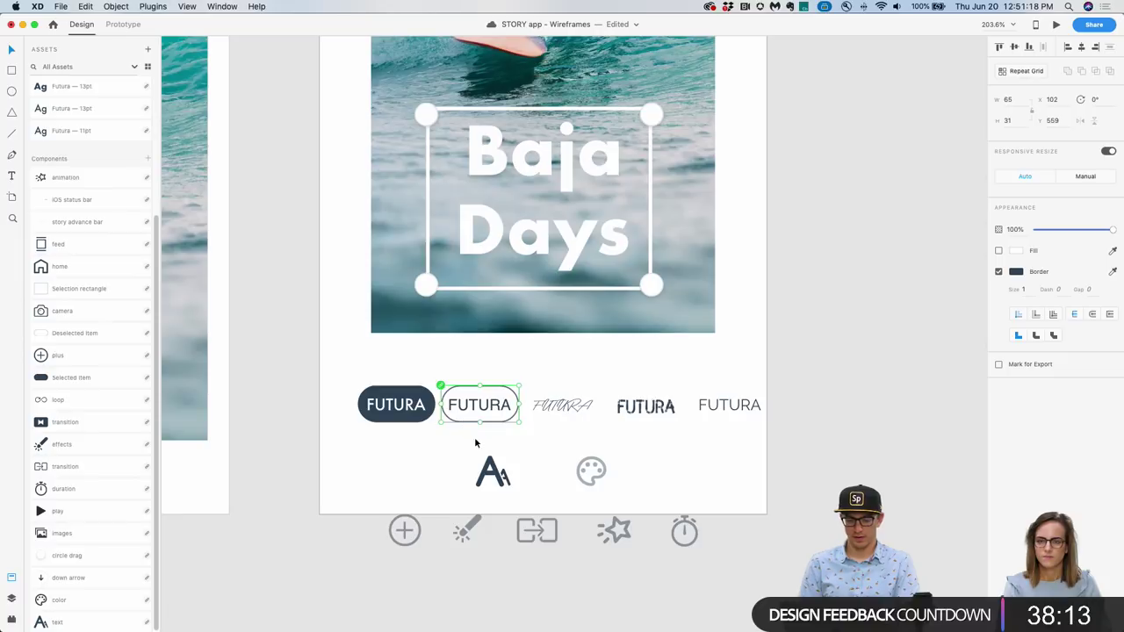
left_click(495, 376)
double_click(497, 406)
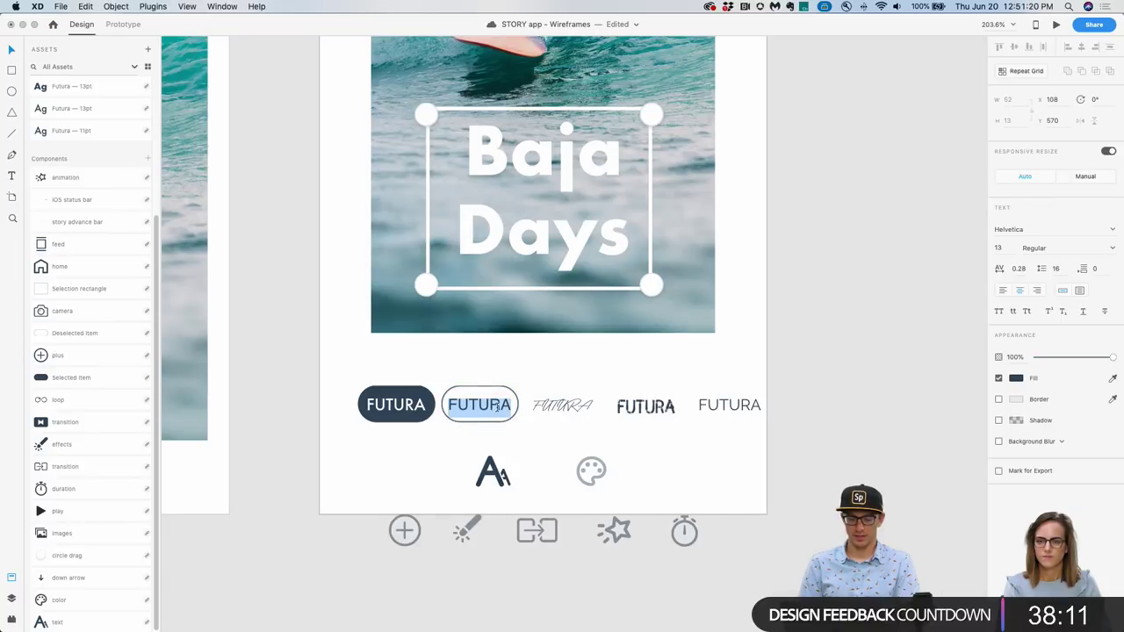
type("Helf")
key("BackSpace")
type("vetica")
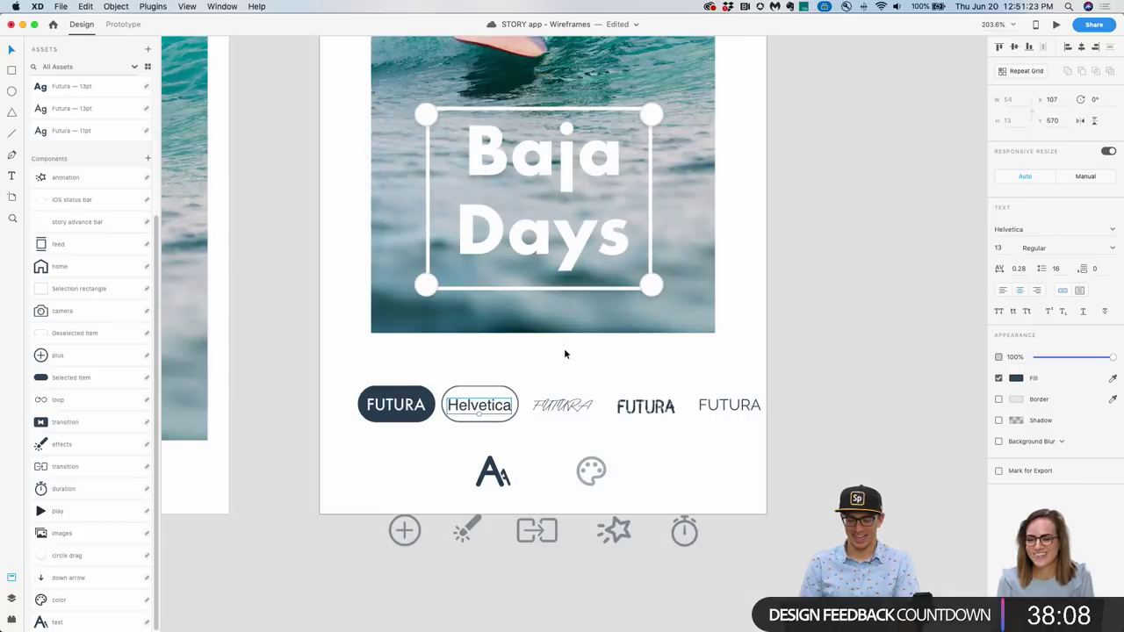
Change the text of the third font label to Bayshore and the fourth to BRUX.
left_click(564, 404)
double_click(567, 405)
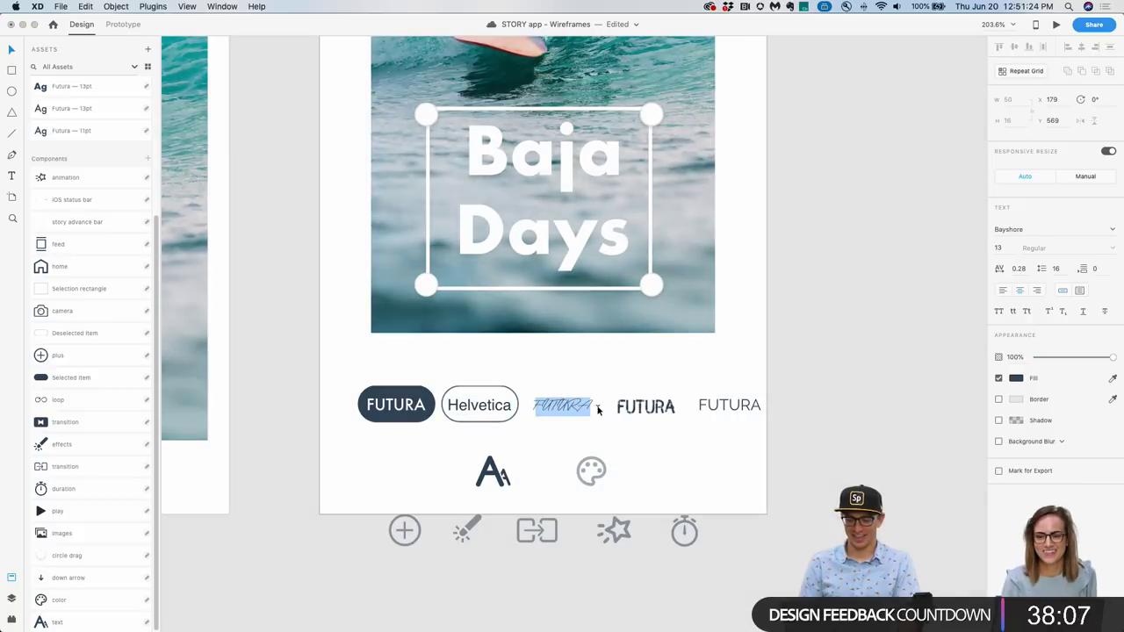
type("Bayshore")
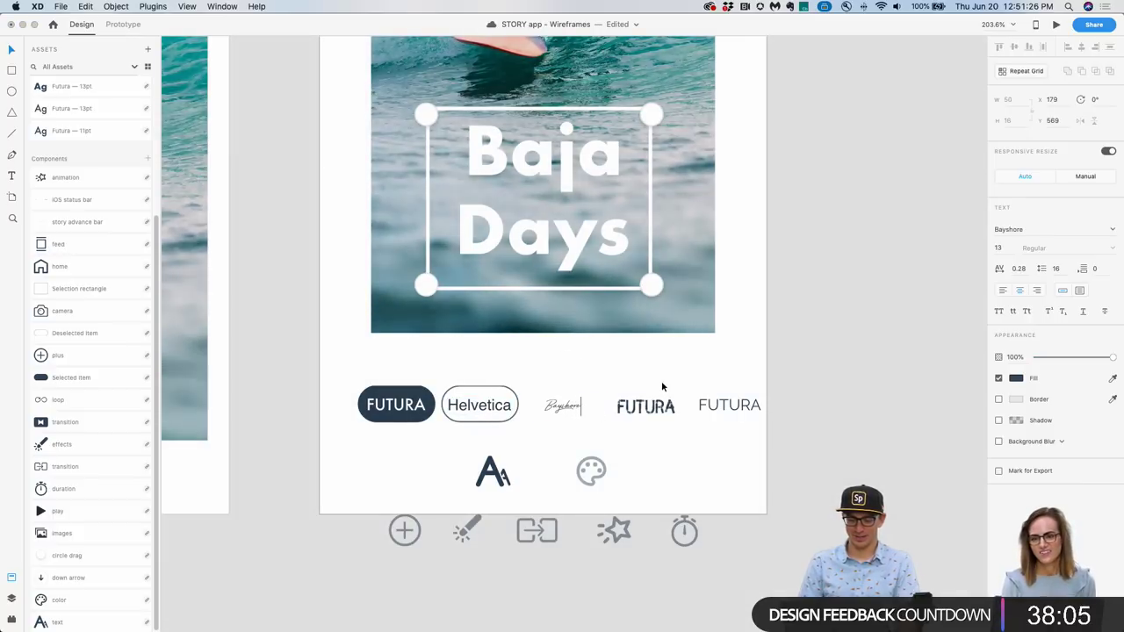
left_click(647, 410)
double_click(647, 406)
type("BRUX")
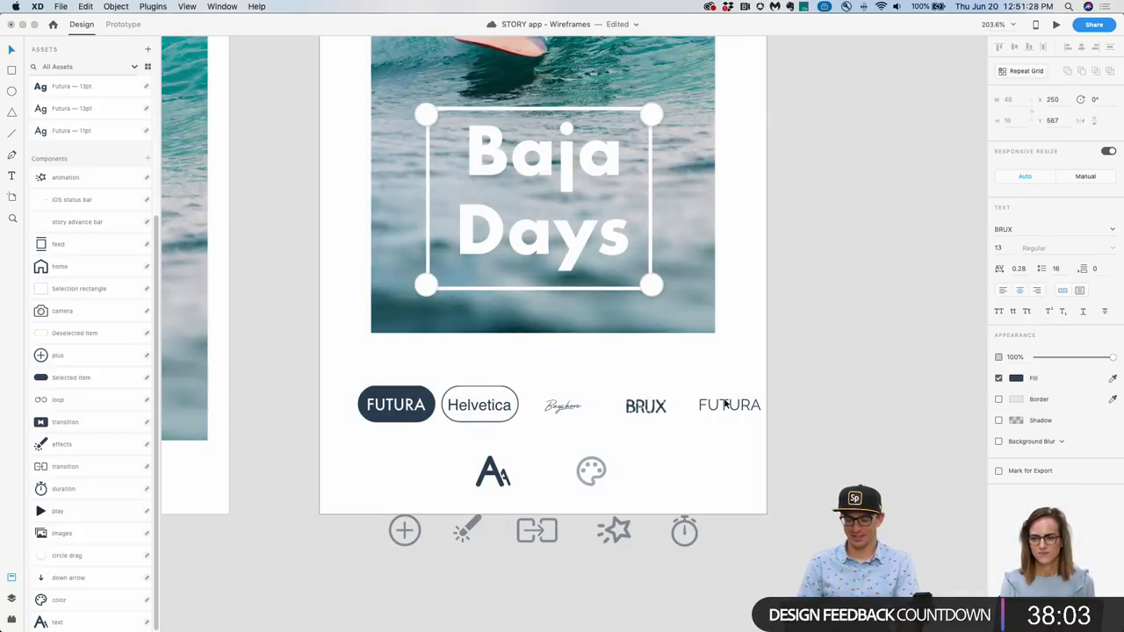
Change the text of the fifth font label to Raleway.
double_click(725, 404)
type("Raleway")
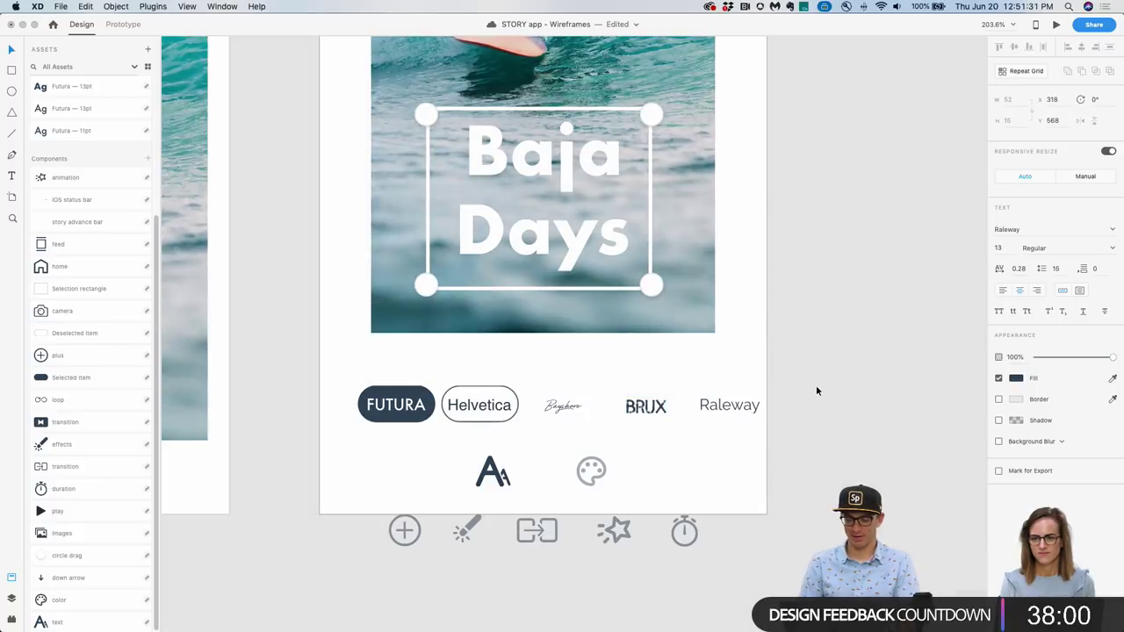
key("Escape")
Move the Helvetica label together with its outline slightly to the right, widening the gap to the FUTURA pill.
scroll(741, 409, "up", 10)
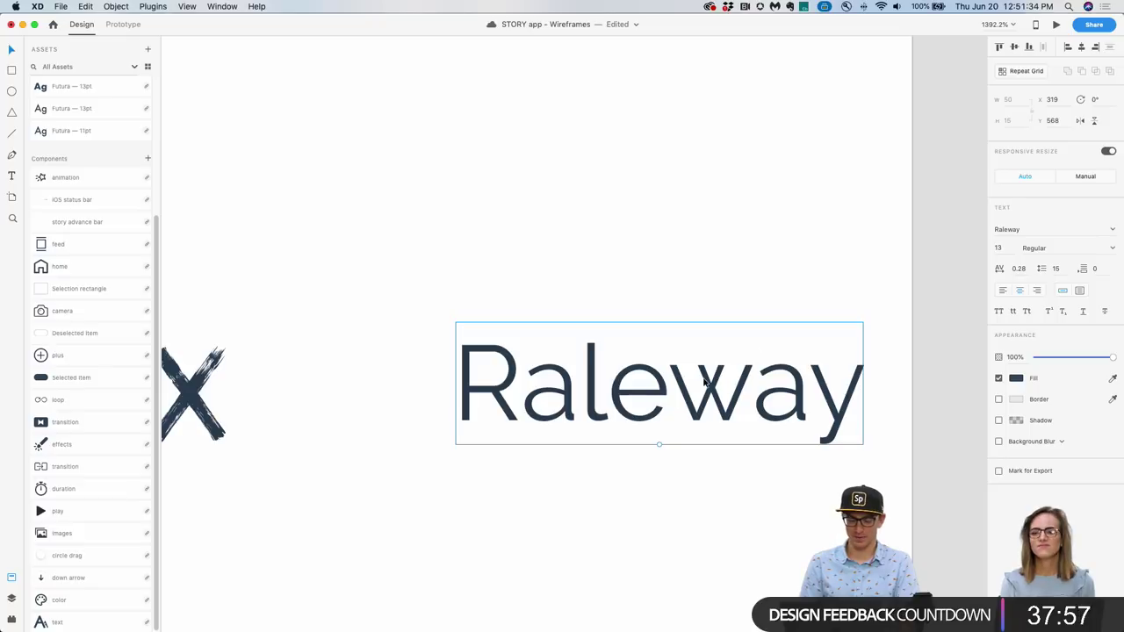
scroll(735, 352, "down", 10)
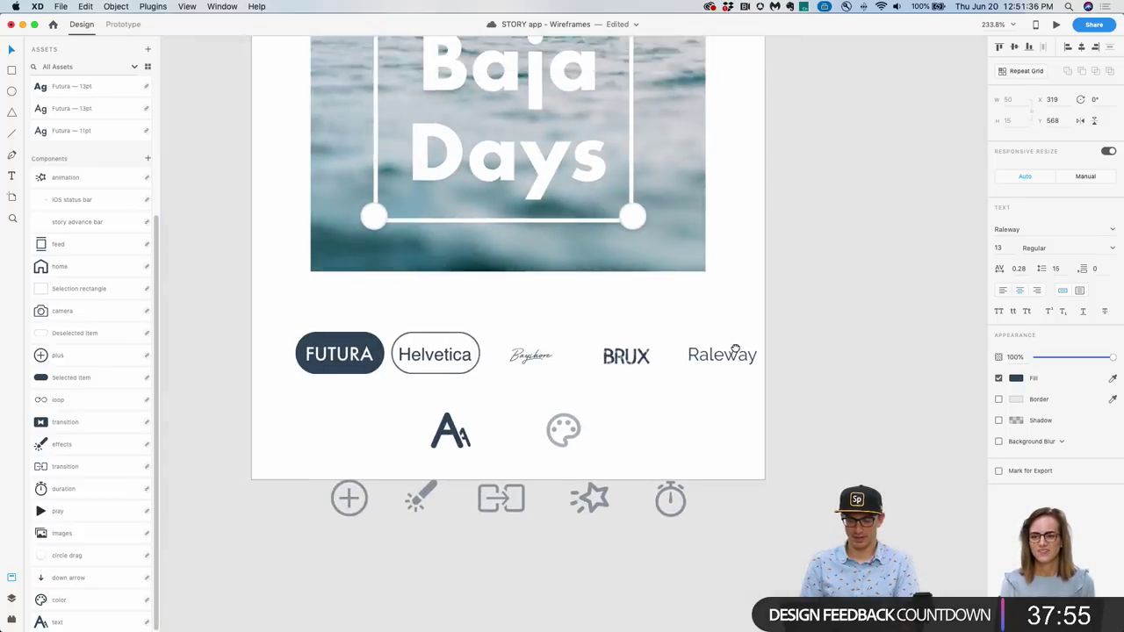
left_click(494, 377)
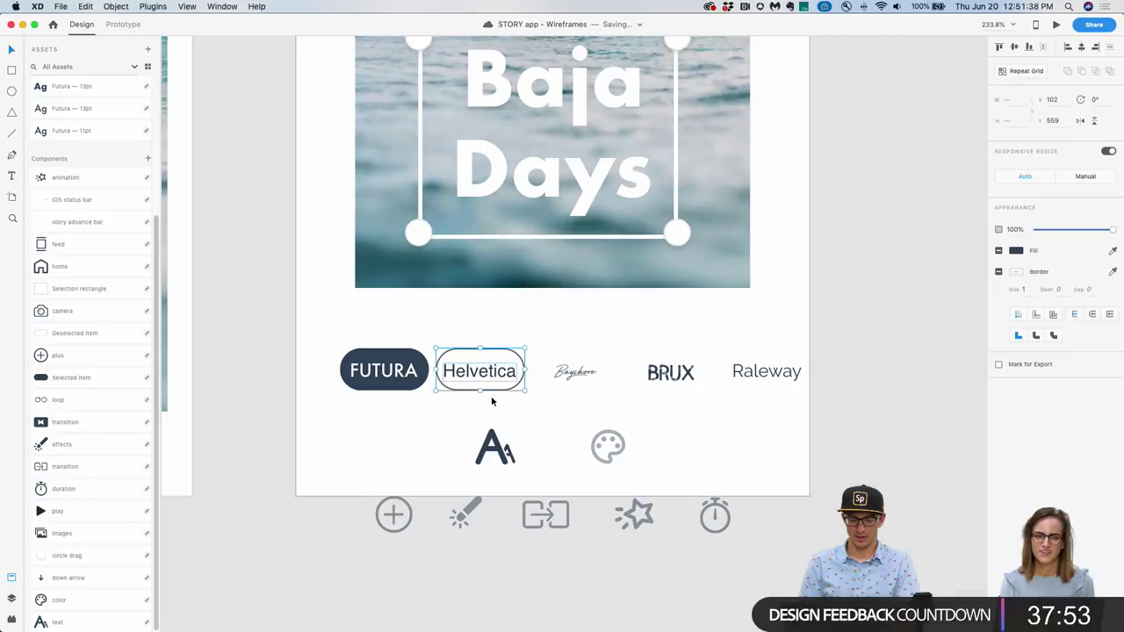
left_click_drag(490, 380, 506, 381)
Repeat the Helvetica outline horizontally into a row of four with 12 px gaps to cover the remaining font labels.
left_click(577, 376)
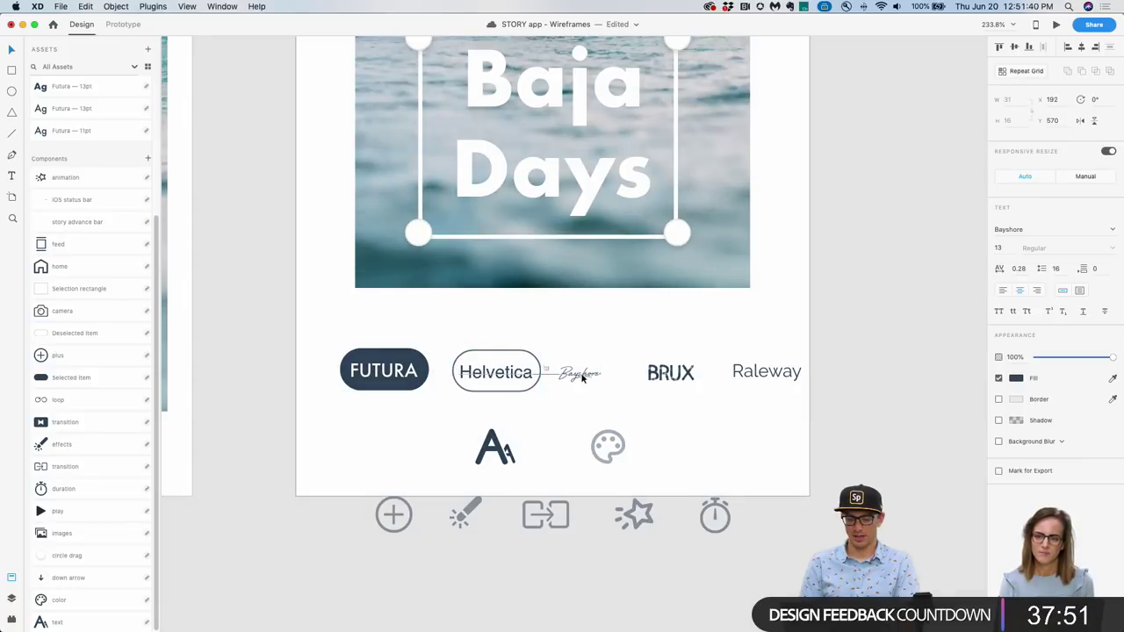
left_click(534, 343)
left_click(534, 354)
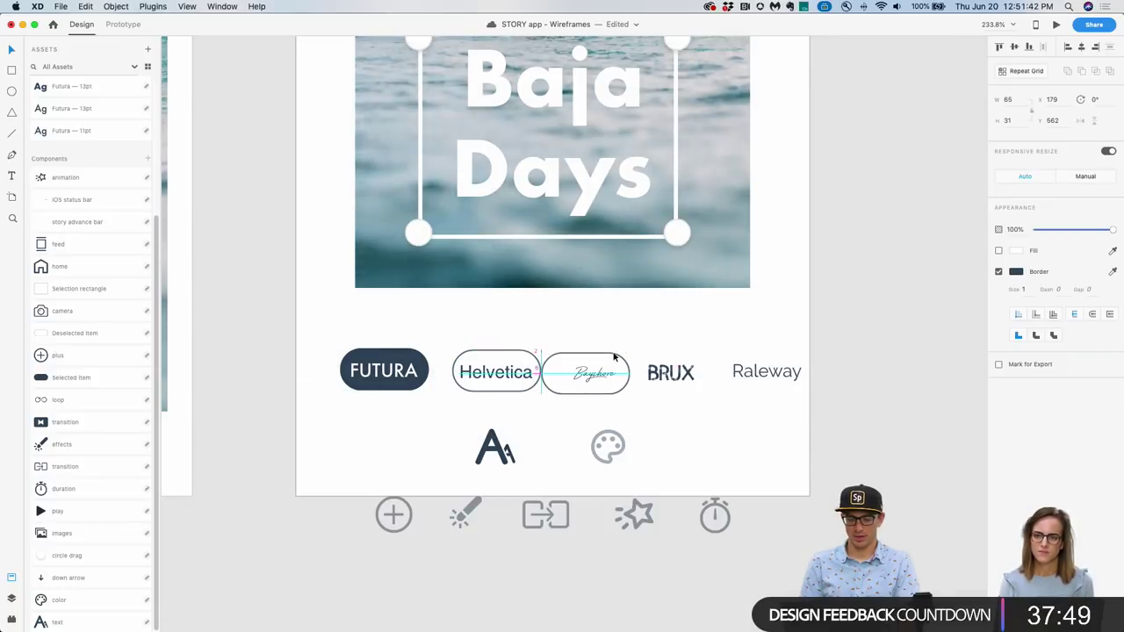
key("super+r")
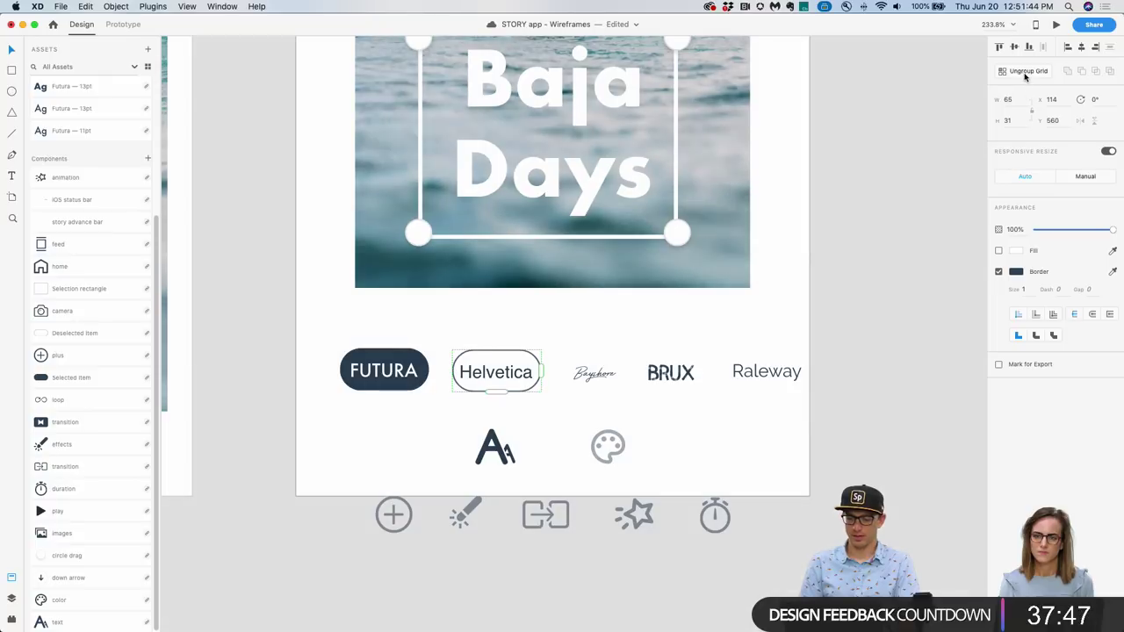
left_click_drag(542, 372, 863, 370)
left_click_drag(555, 375, 539, 375)
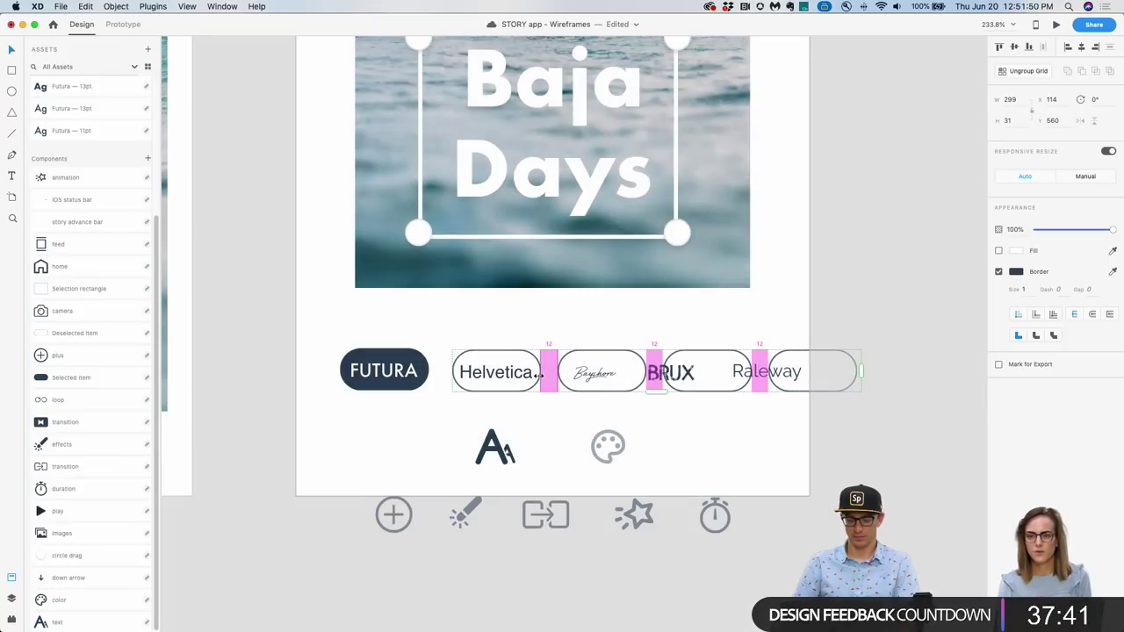
Center the Bayshore, BRUX and Raleway labels inside their pill outlines.
double_click(594, 373)
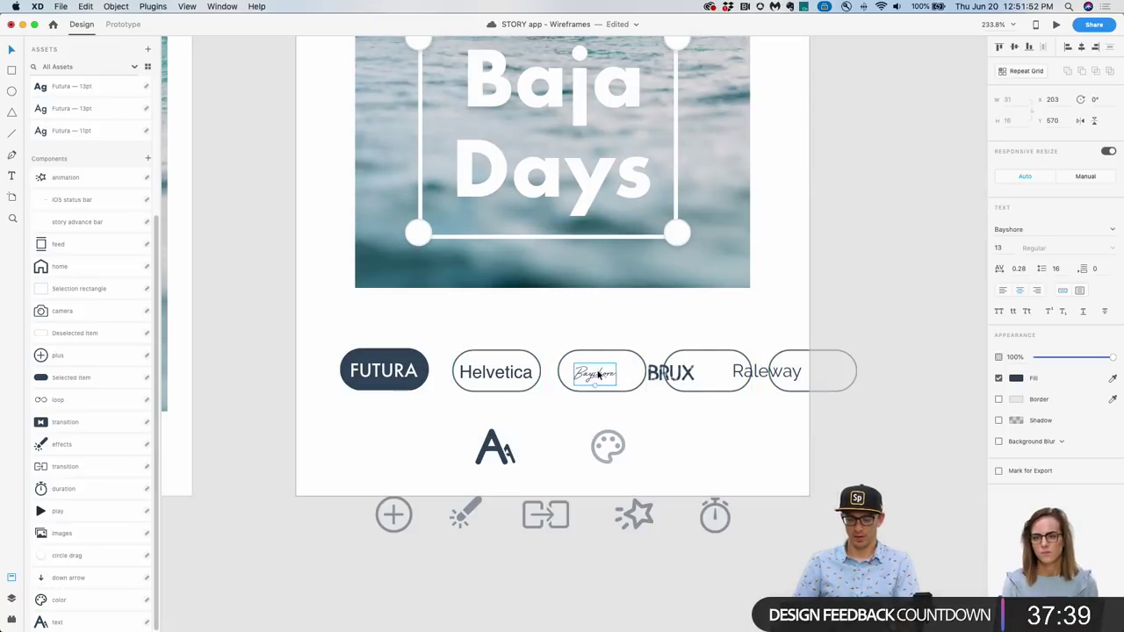
left_click_drag(598, 374, 604, 372)
left_click(703, 372)
left_click_drag(681, 373, 801, 372)
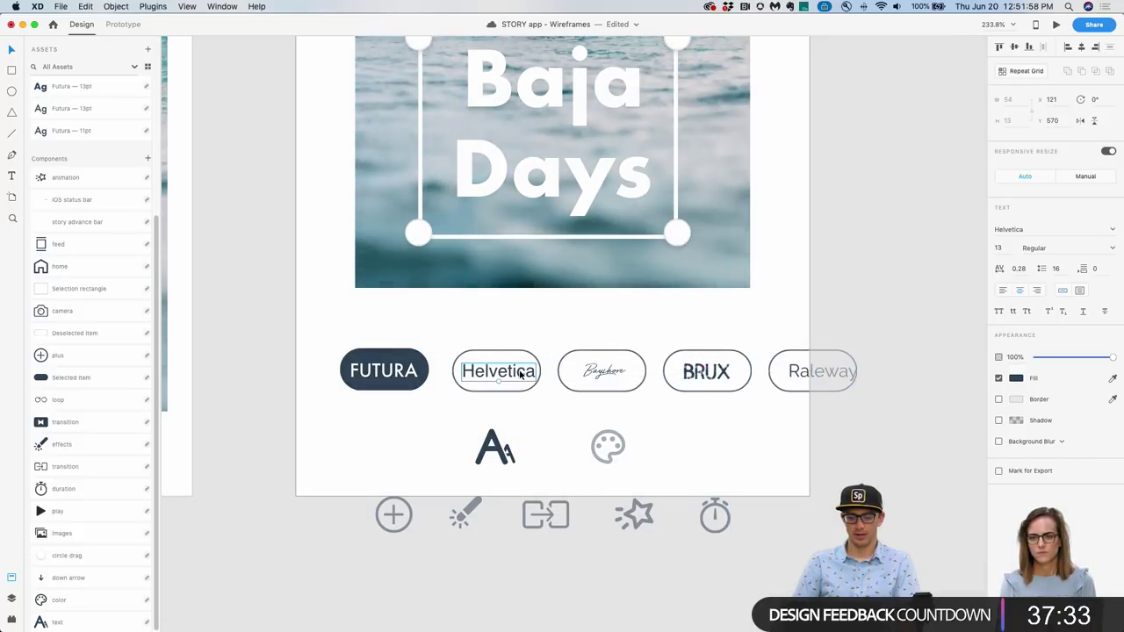
Align all five font labels and their pills vertically to their middles.
key("Escape")
key("Escape")
left_click_drag(301, 371, 878, 371)
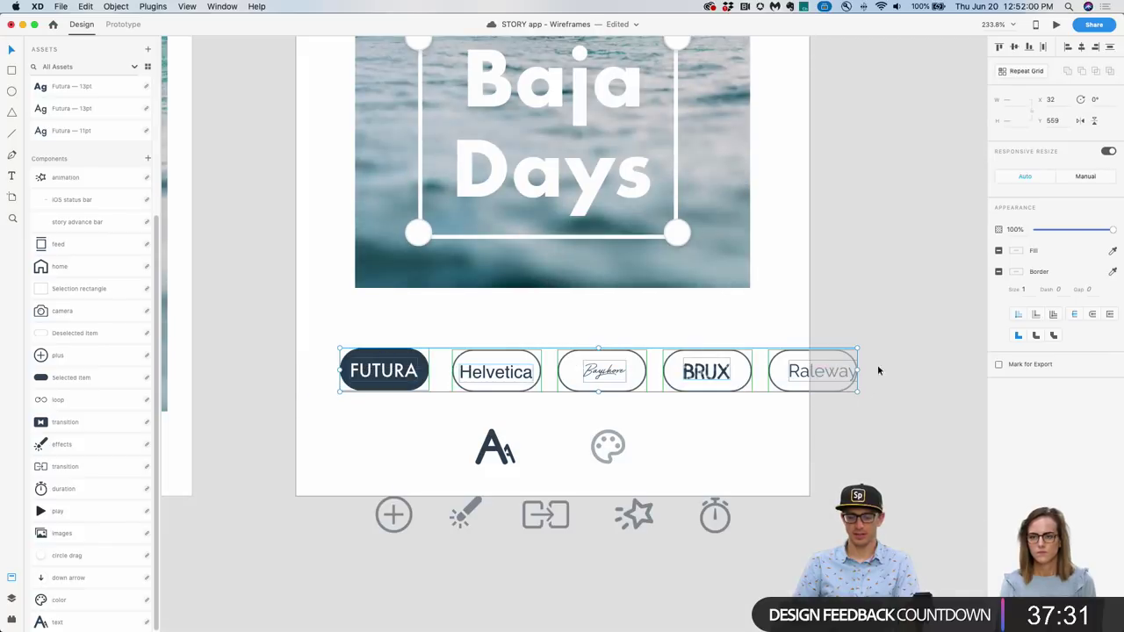
left_click(1015, 49)
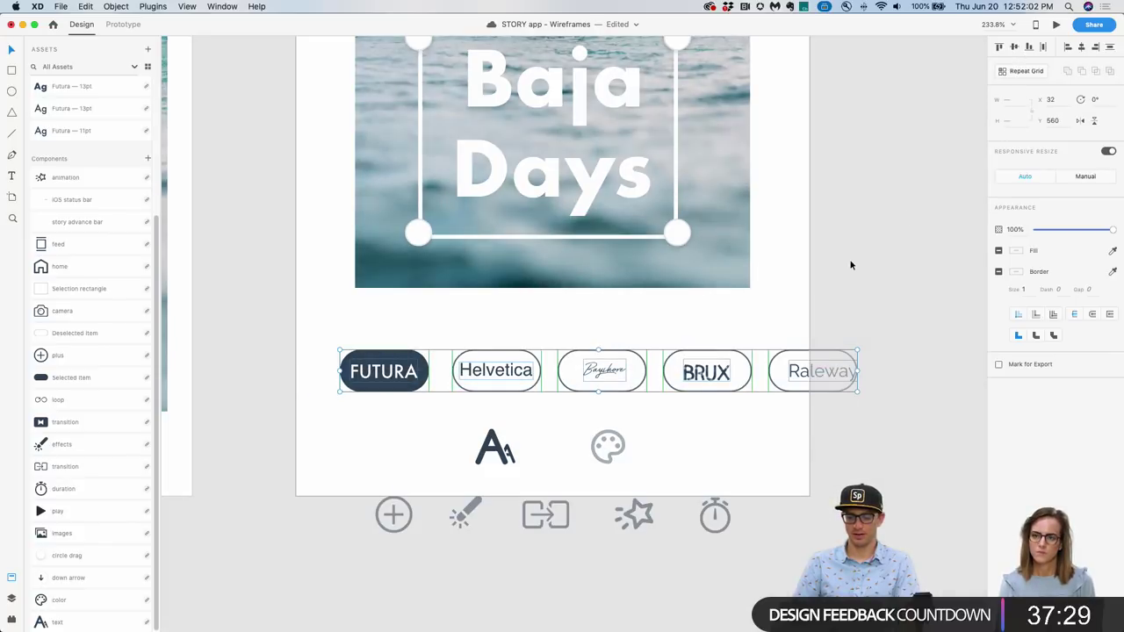
Widen the Helvetica outline evenly on both sides to about 81 px.
double_click(602, 372)
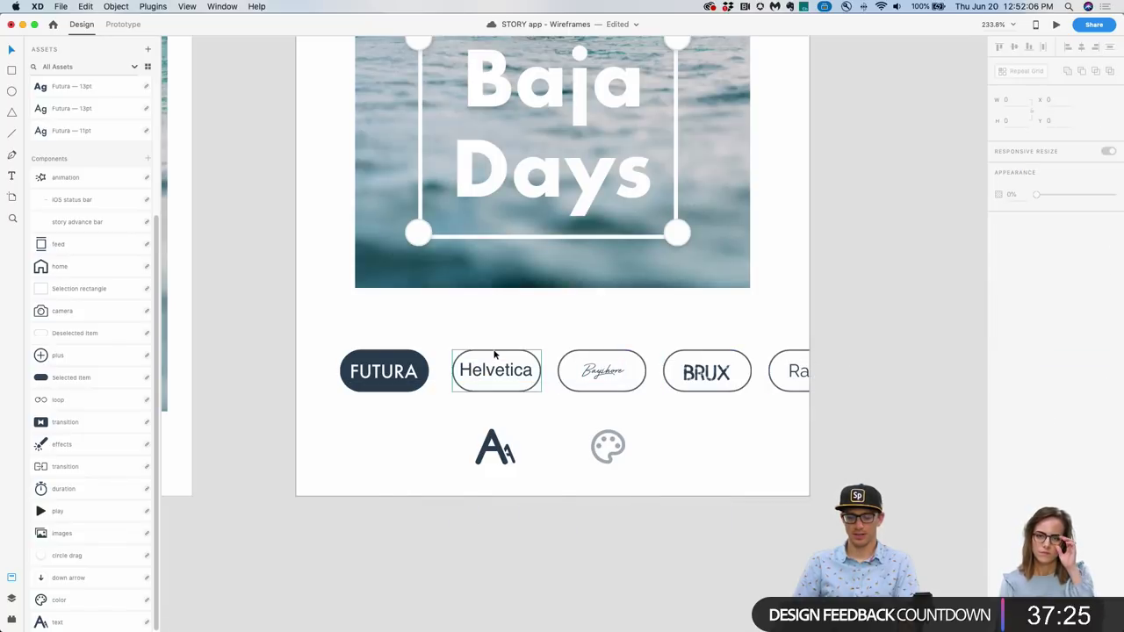
left_click(540, 370)
left_click_drag(540, 370, 547, 369)
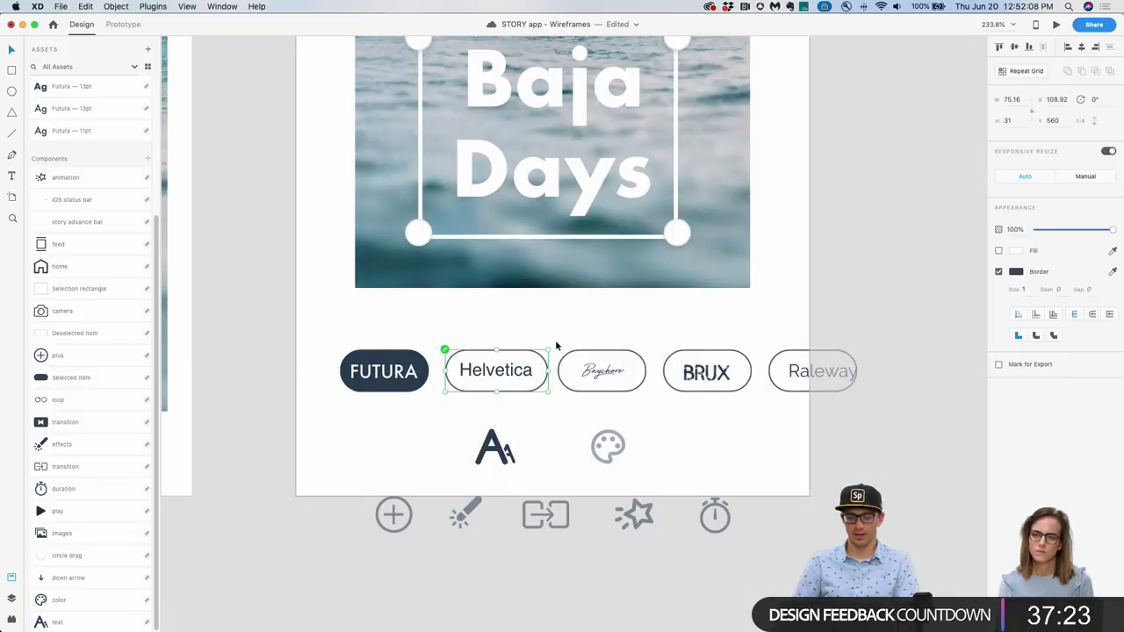
left_click(557, 339)
scroll(556, 344, "up", 1)
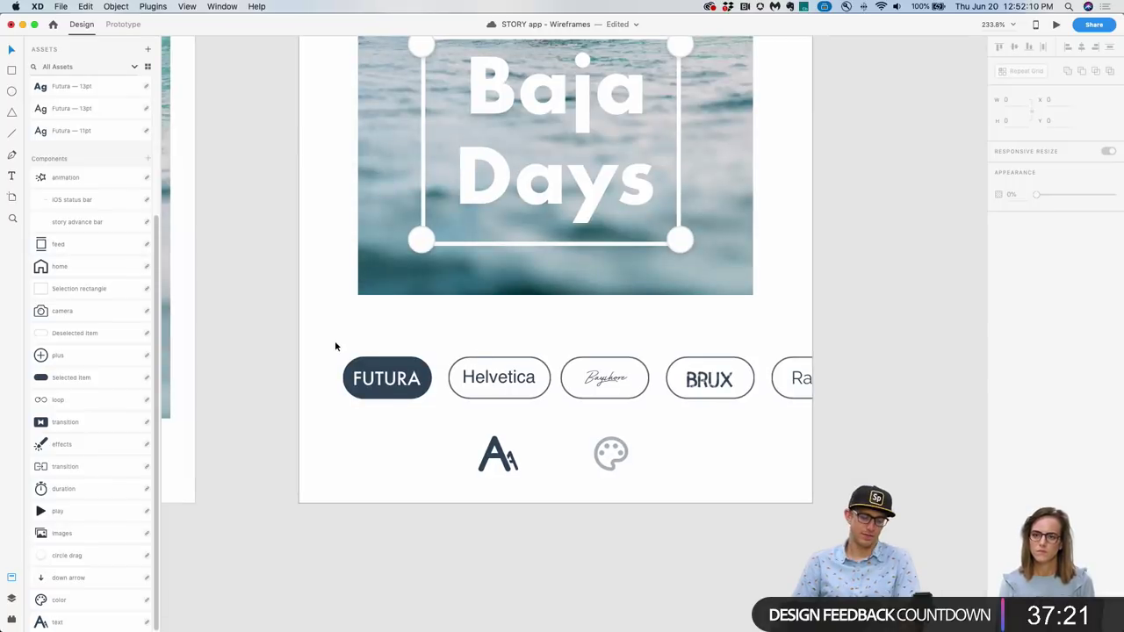
left_click_drag(335, 345, 451, 373)
key("Escape")
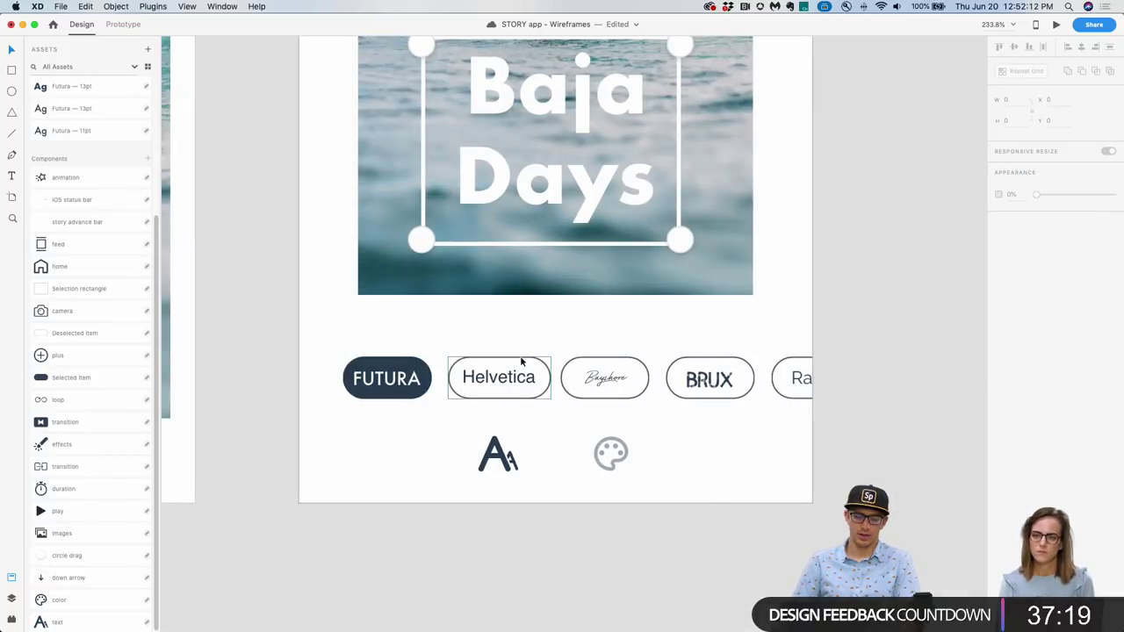
left_click(519, 363)
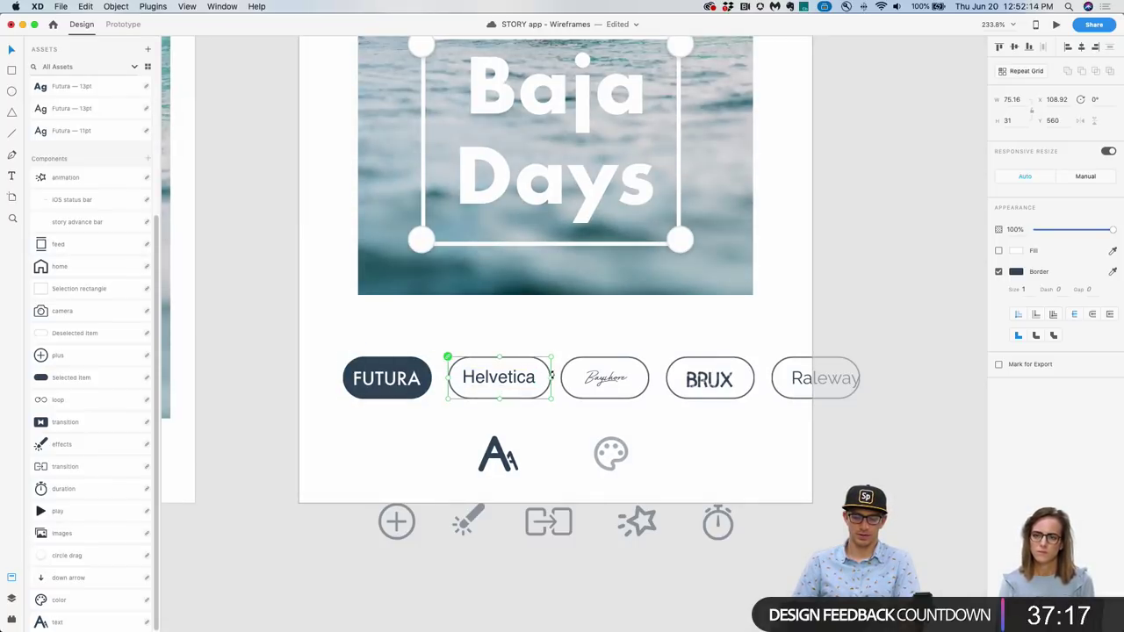
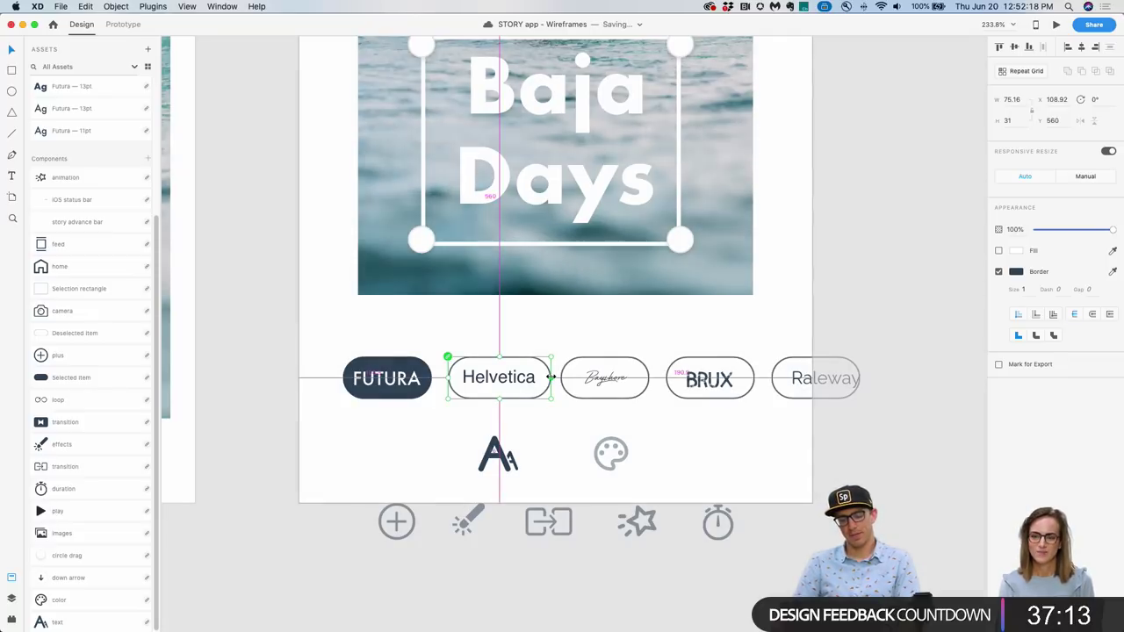
left_click_drag(552, 377, 552, 377)
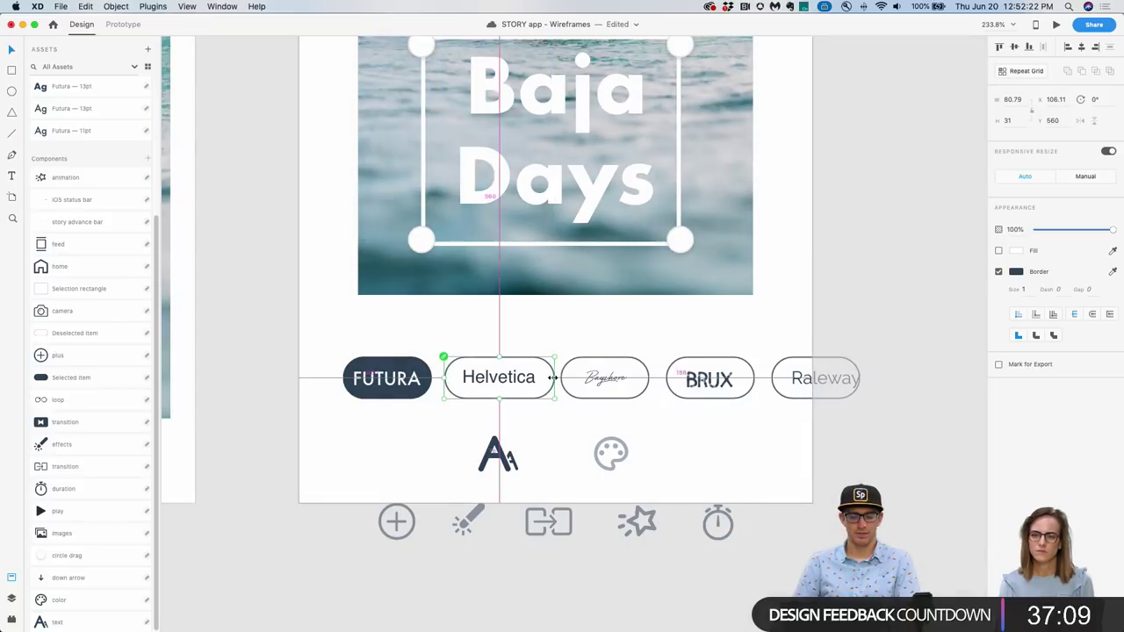
Set the Bayshore label's font size to 16 and center the Bayshore and BRUX labels in their outlines.
left_click(605, 386)
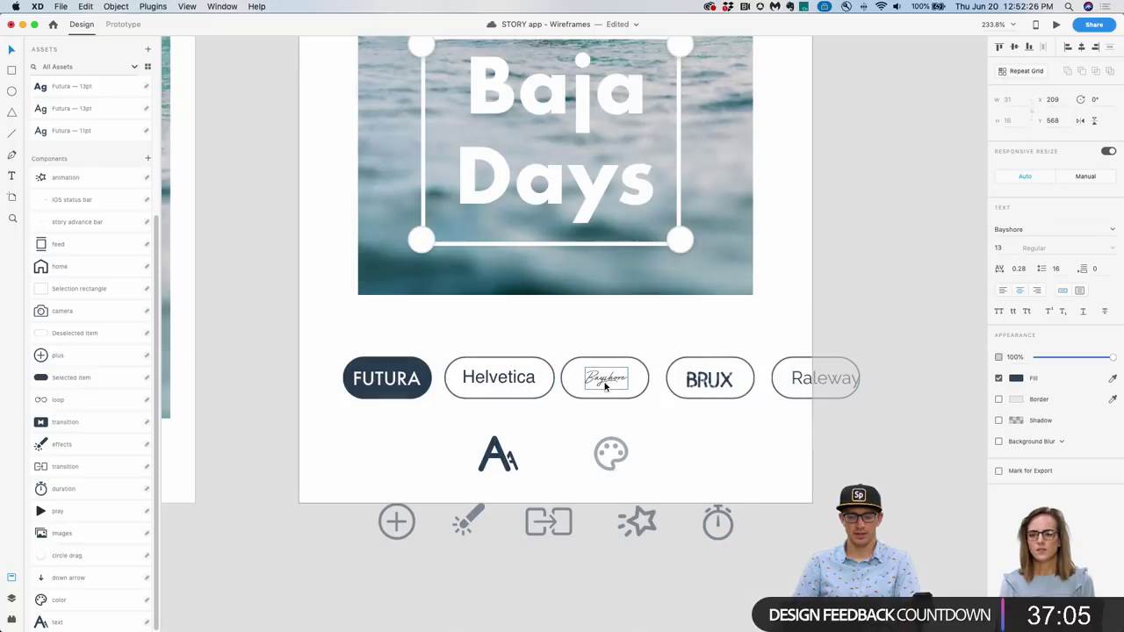
left_click_drag(605, 394, 612, 381)
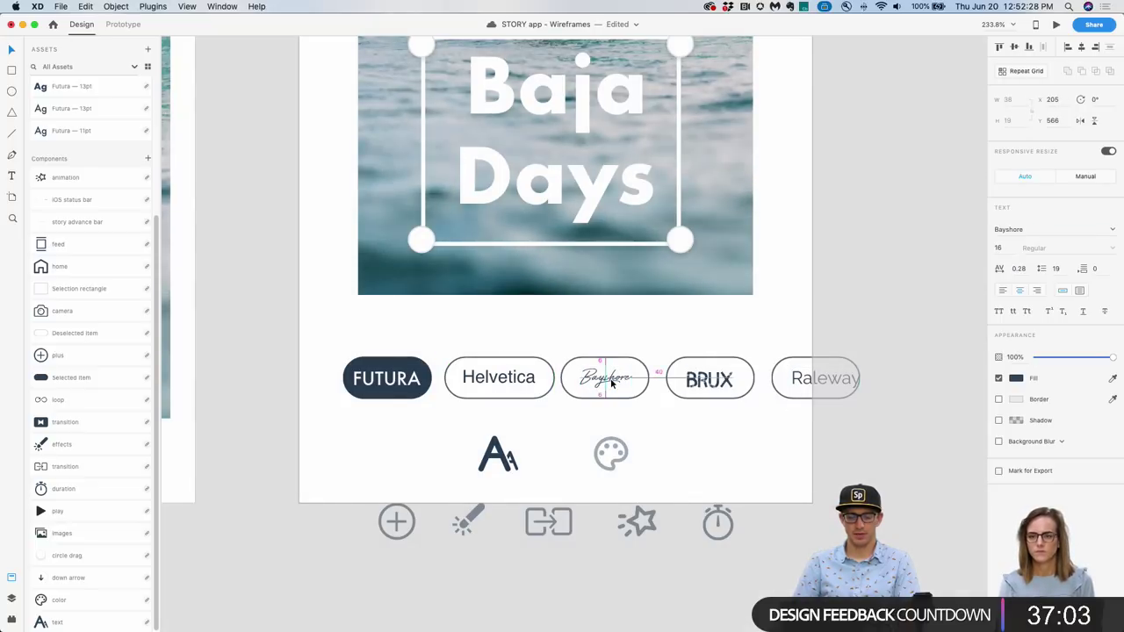
left_click(705, 378)
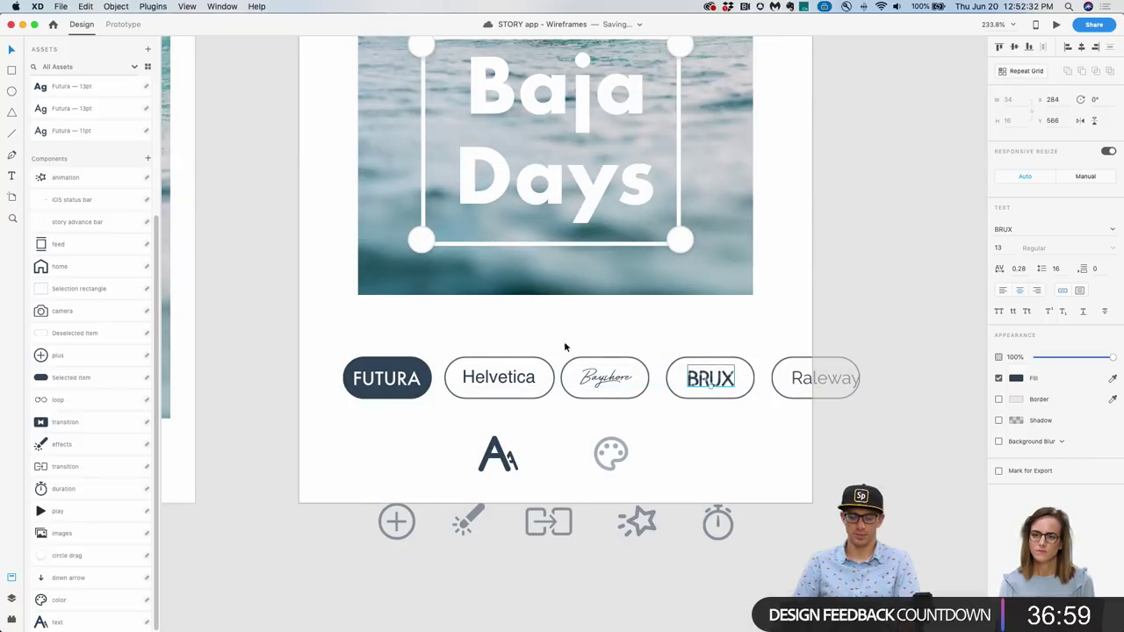
Shift the Helvetica, Bayshore, BRUX and Raleway pills with their labels to the right, widening the gaps after FUTURA and Helvetica.
left_click_drag(878, 326, 490, 384)
left_click_drag(893, 327, 636, 380)
key("Escape")
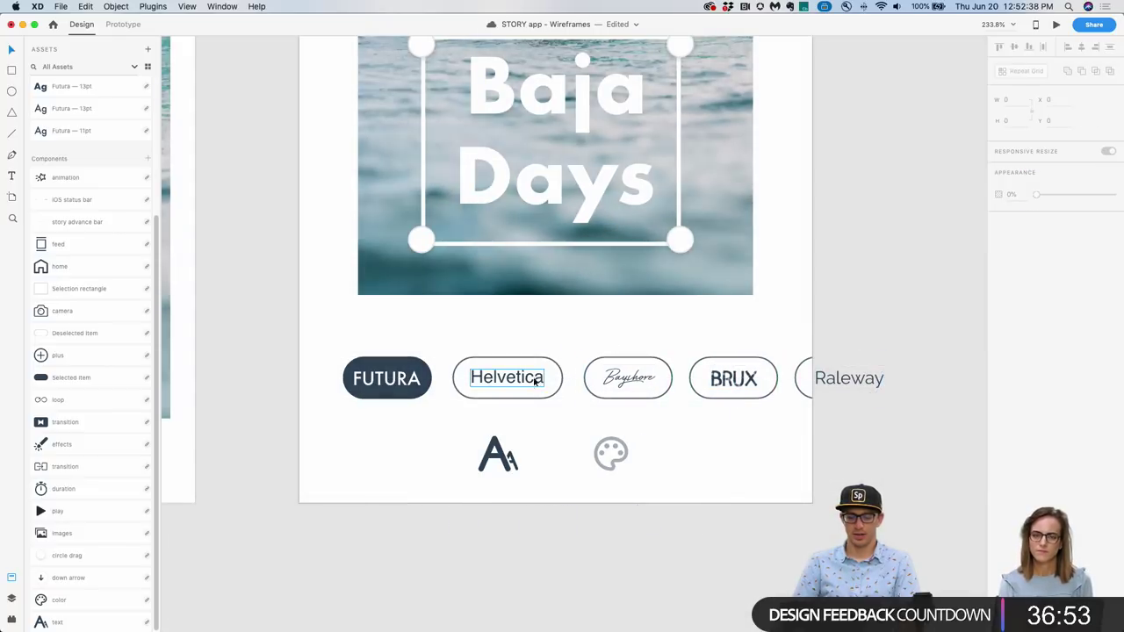
Center the Helvetica label and widen its outline to about 92 px, checking the padding with a temporary 10 px wide rectangle.
left_click(535, 380)
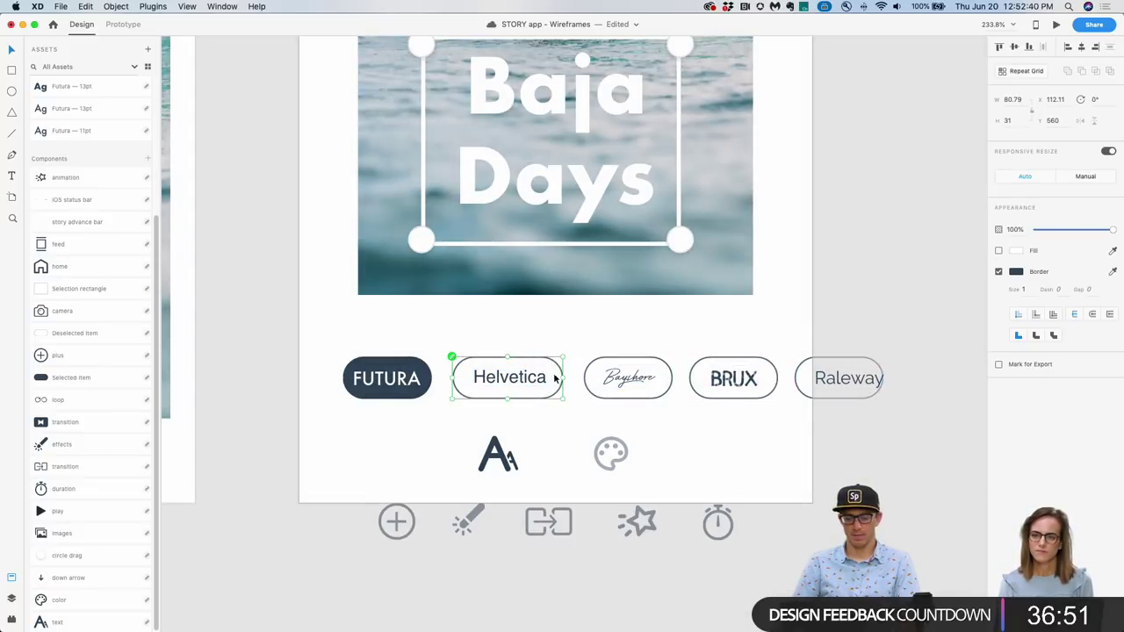
mouse_move(563, 378)
left_mouse_down()
mouse_move(582, 378)
mouse_move(563, 378)
mouse_move(574, 384)
left_mouse_up()
key("r")
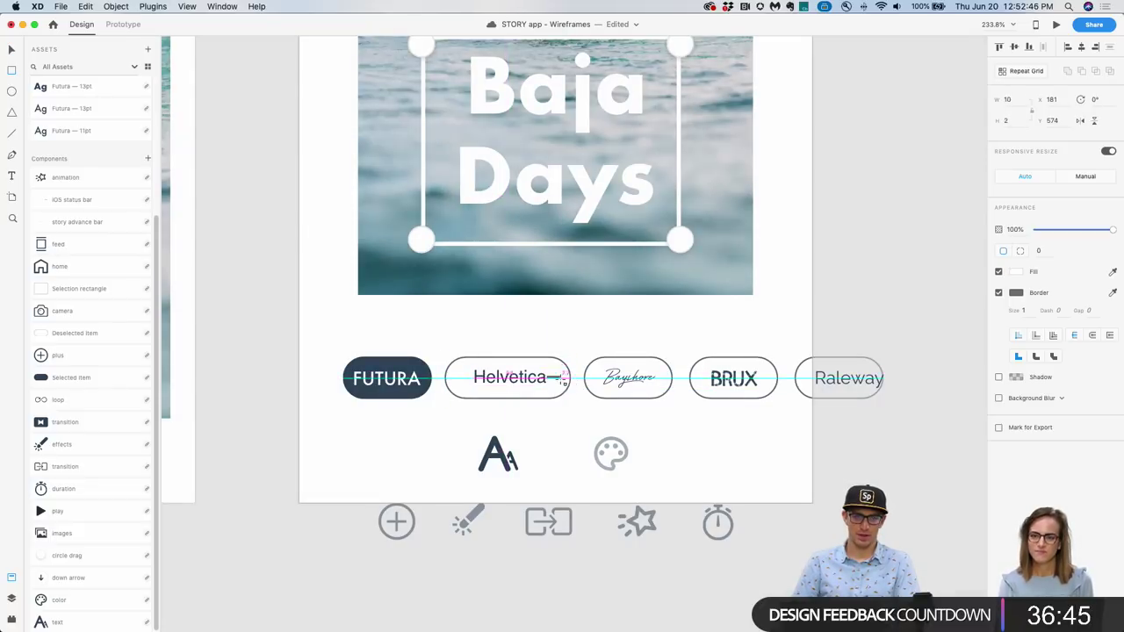
key("BackSpace")
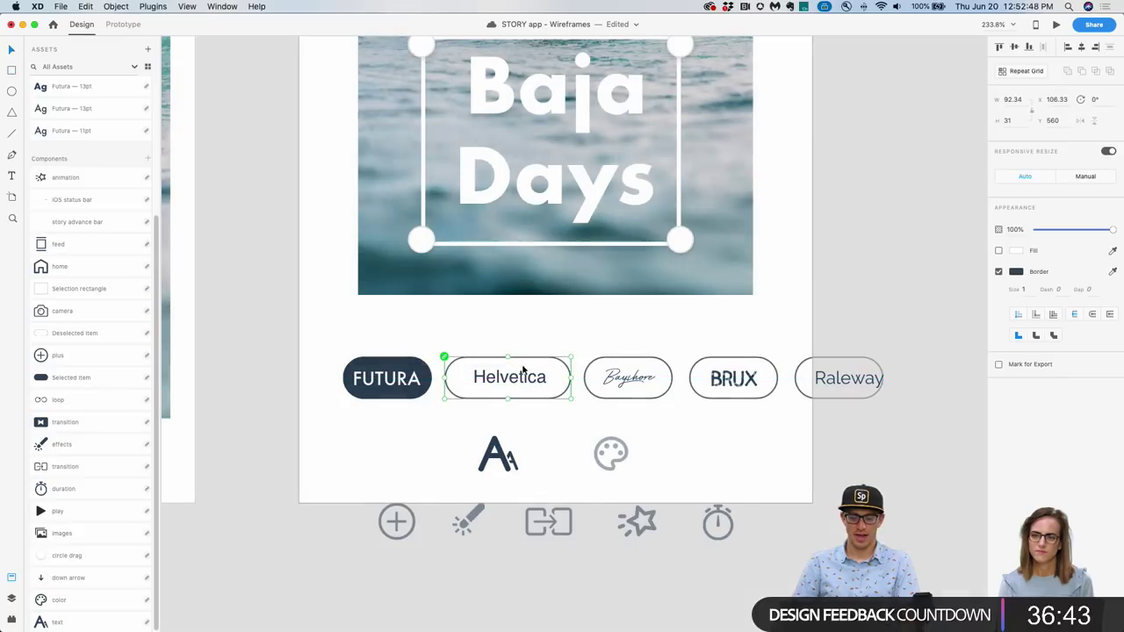
left_click(569, 378)
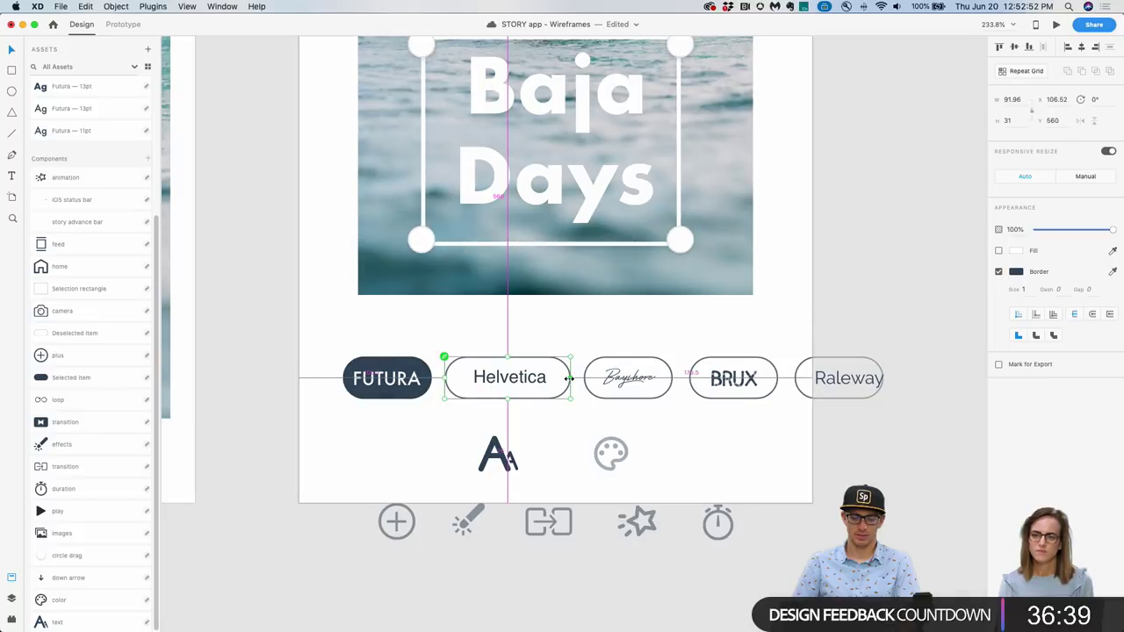
left_click(502, 337)
Widen the filled FUTURA pill evenly on both sides to about 74 px and save the document.
left_click(411, 374)
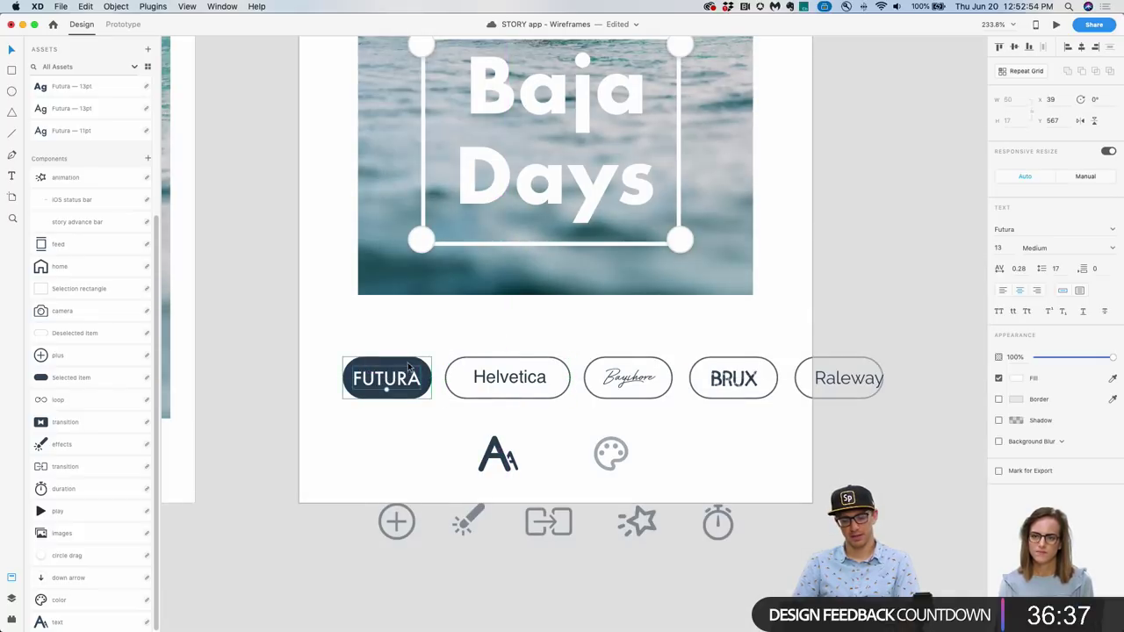
left_click_drag(432, 376, 438, 377)
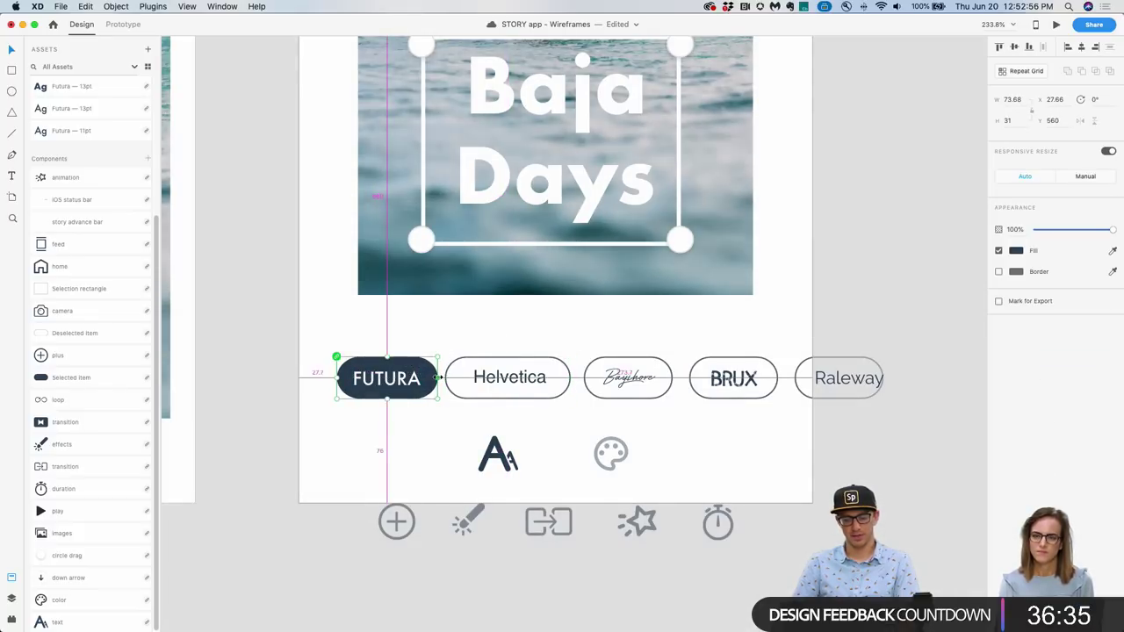
left_click(793, 328)
key("super+s")
scroll(528, 352, "down", 5)
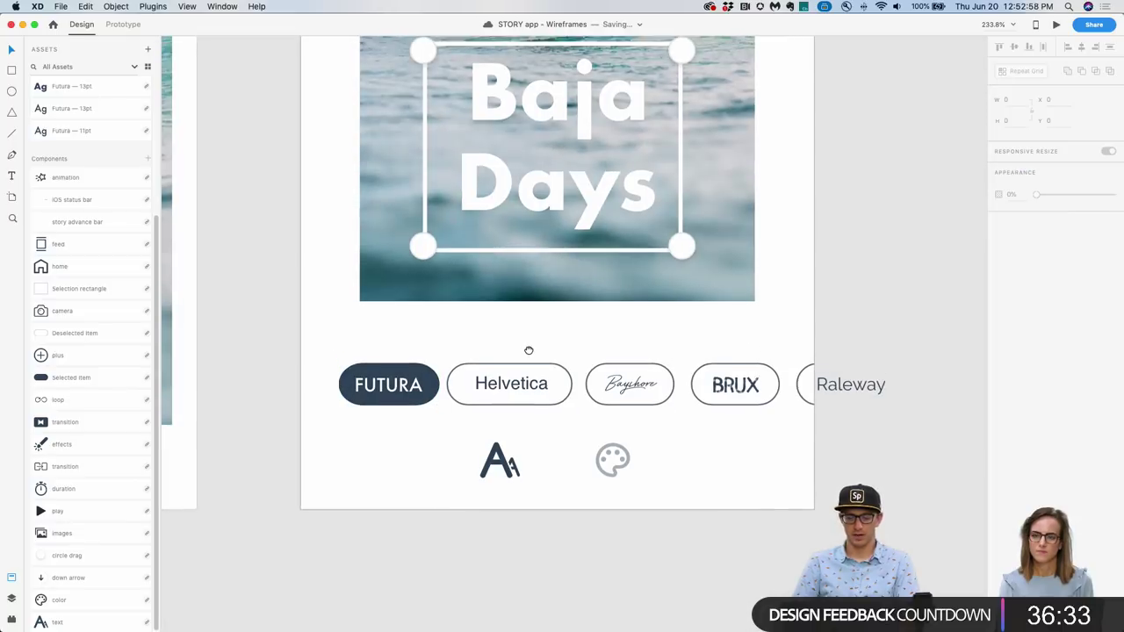
Group each font label with its pill outline.
left_click(781, 378)
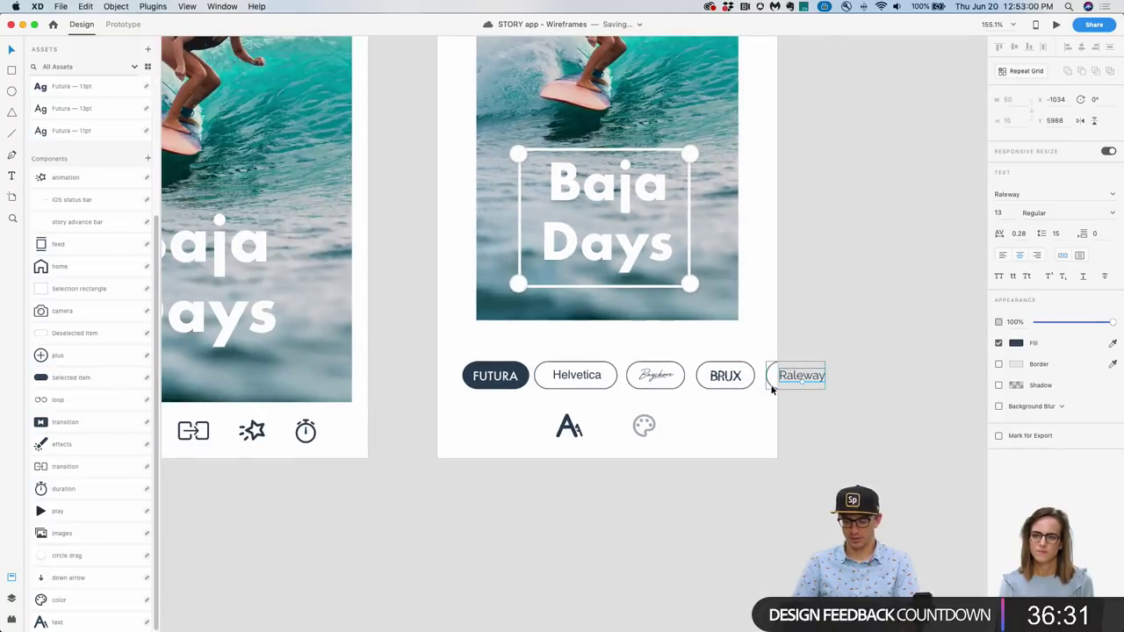
left_click(790, 398)
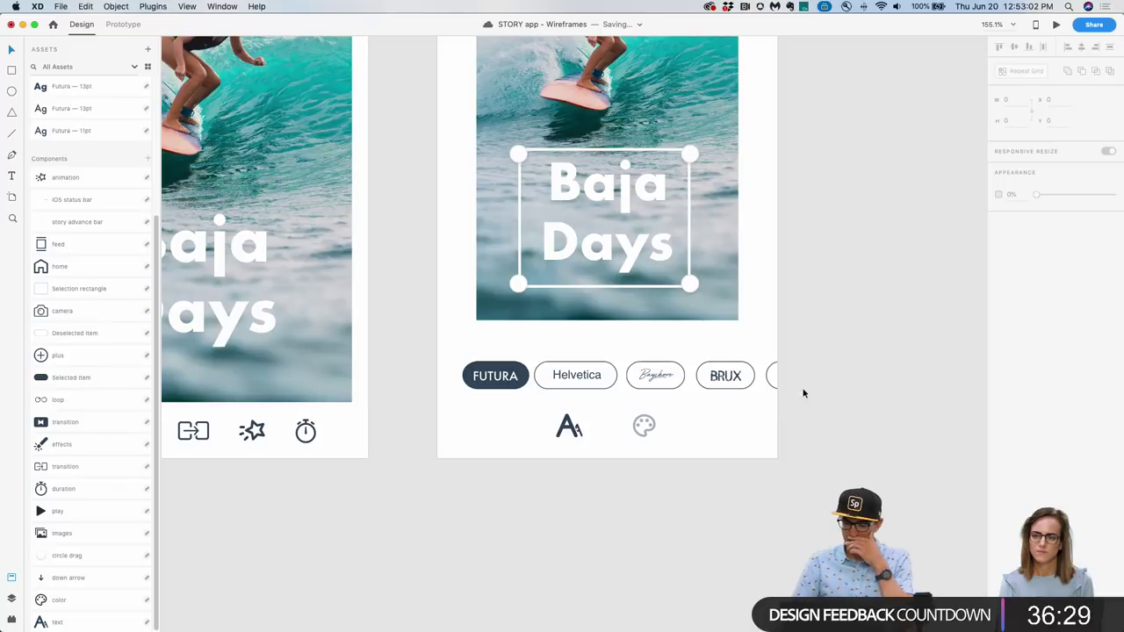
left_click_drag(818, 360, 510, 411)
left_click(506, 362)
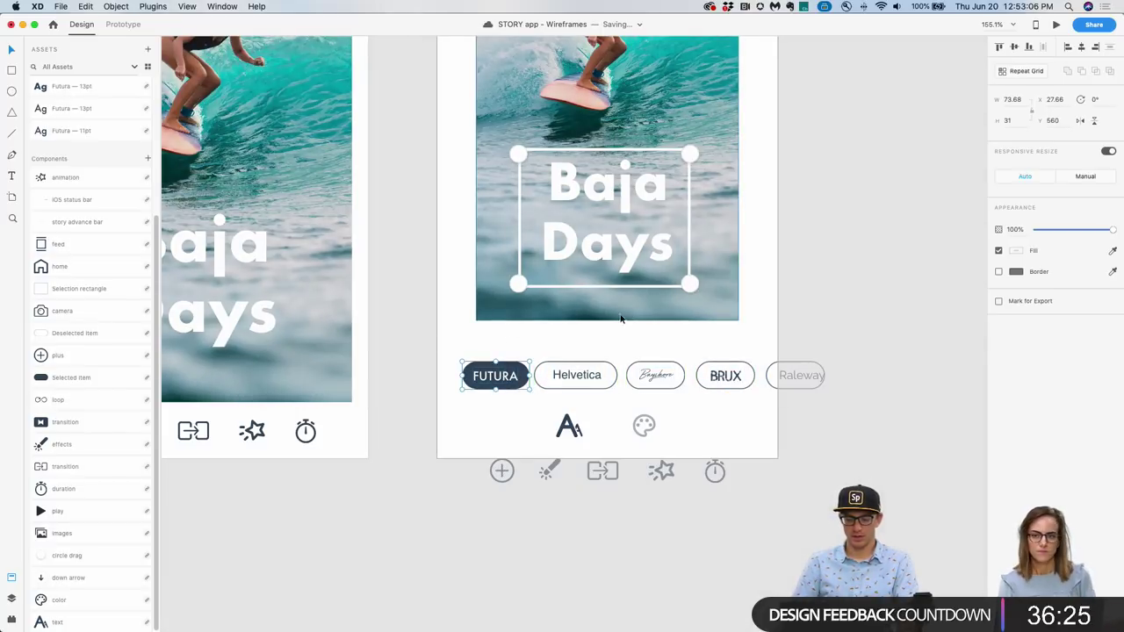
double_click(577, 374)
left_click(720, 354)
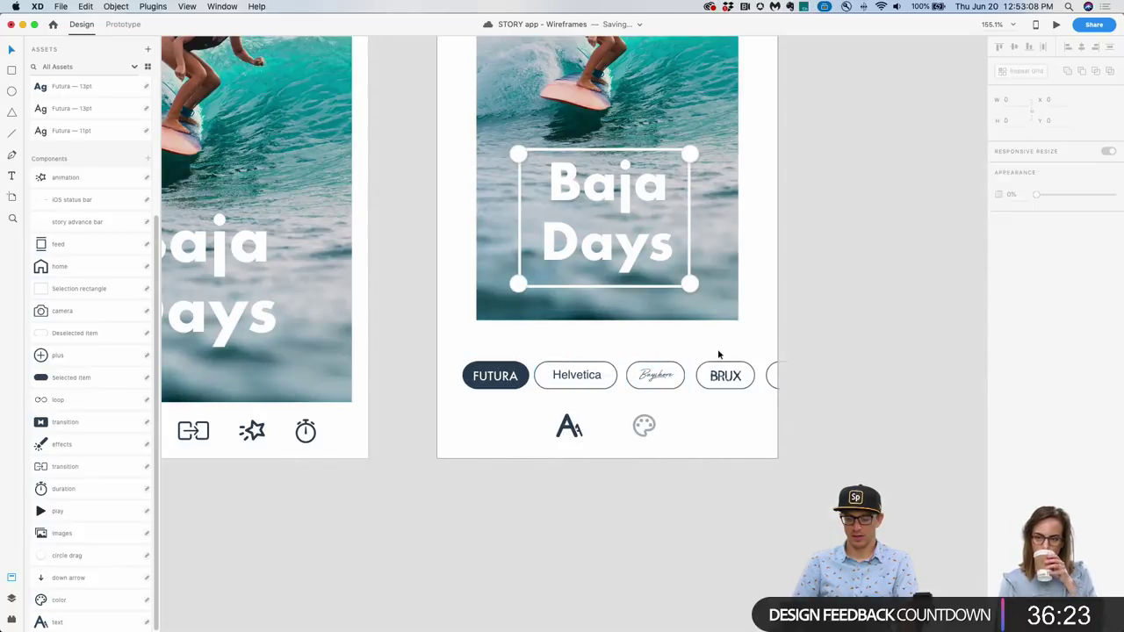
left_click(726, 376)
Distribute the five font pills horizontally with equal spacing.
left_click_drag(844, 361, 502, 395)
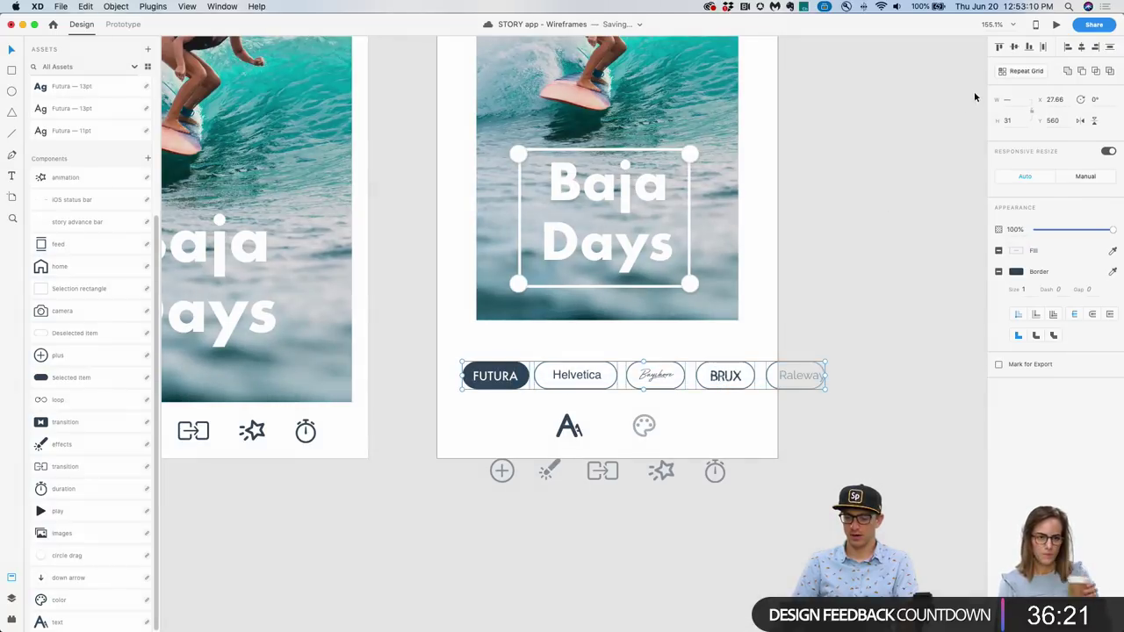
left_click(1043, 48)
left_click(747, 324)
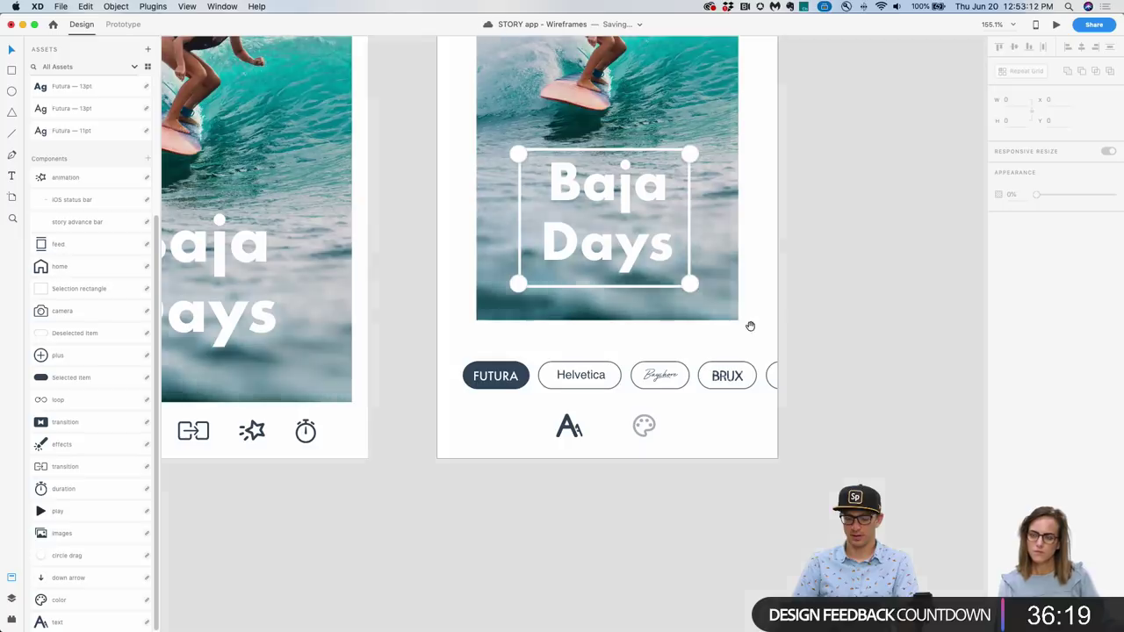
Nudge the whole row of font pills left so that it starts at X 20.
scroll(747, 324, "up", 2)
left_click_drag(835, 367, 518, 419)
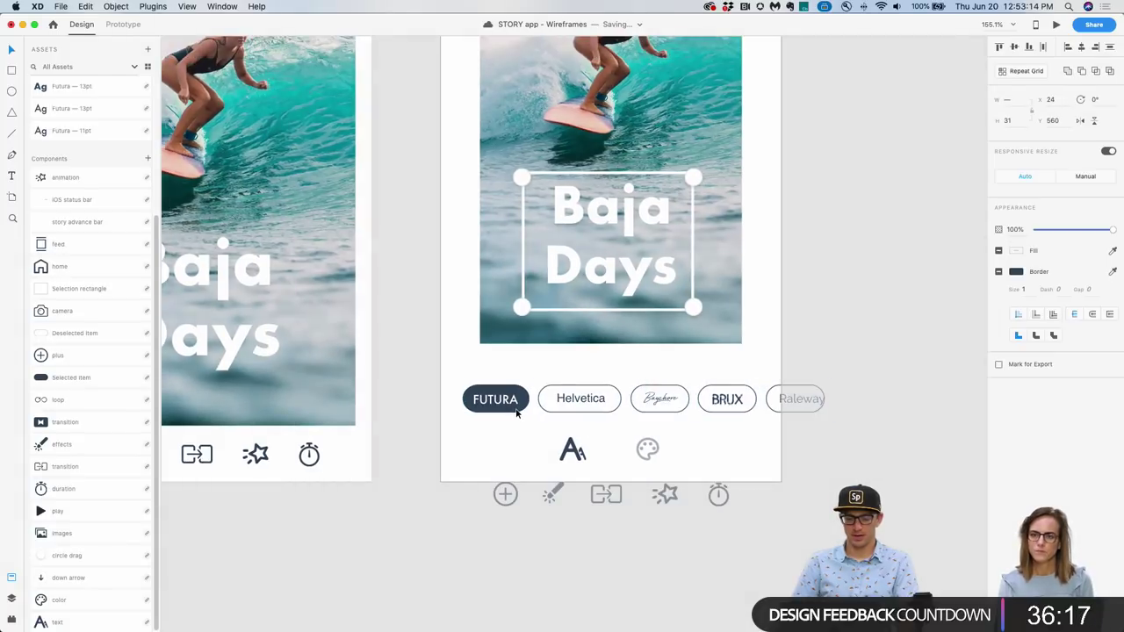
key("Left")
key("Left")
key("Left")
key("Left")
key("Left")
left_click(823, 455)
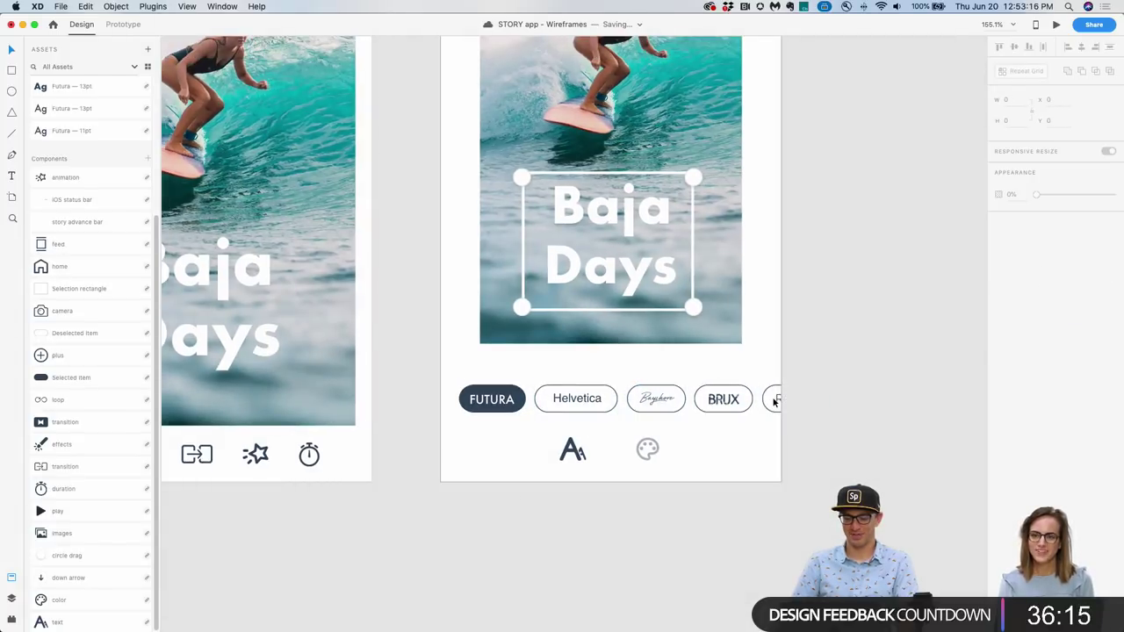
Move the Raleway pill slightly further right and redistribute the five font pills evenly.
left_click(766, 403)
left_click_drag(884, 379, 457, 414)
left_click(1044, 50)
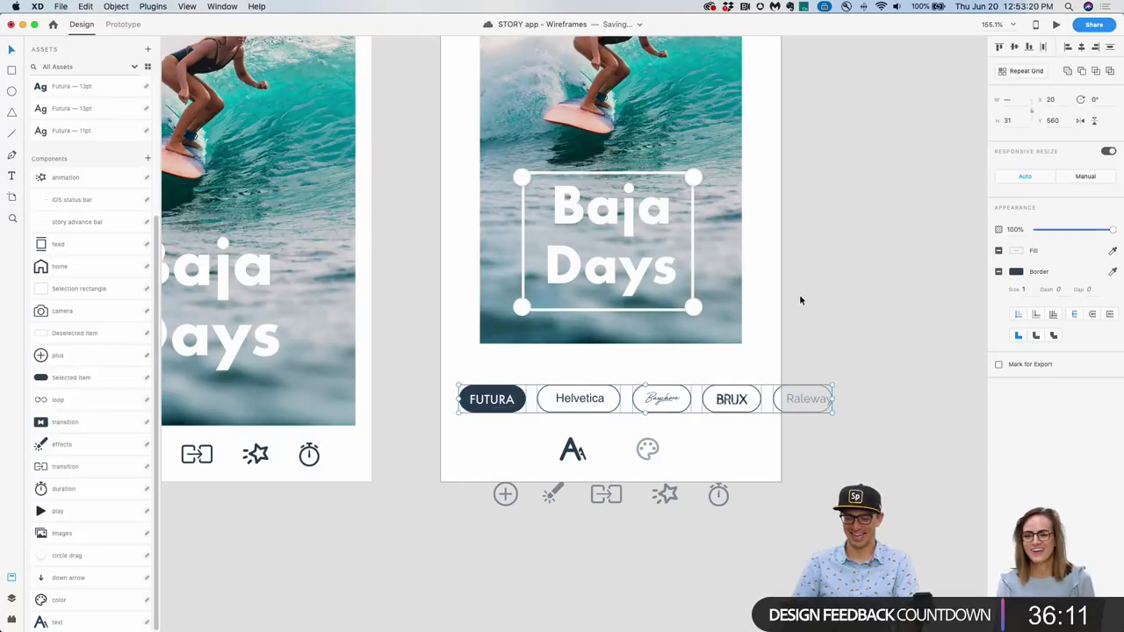
Preview the prototype from the EDITOR artboard, going through adding text to the framed text-editing screen.
left_click(648, 375)
left_click_drag(582, 370, 735, 384)
scroll(738, 347, "up", 3)
scroll(738, 347, "down", 6)
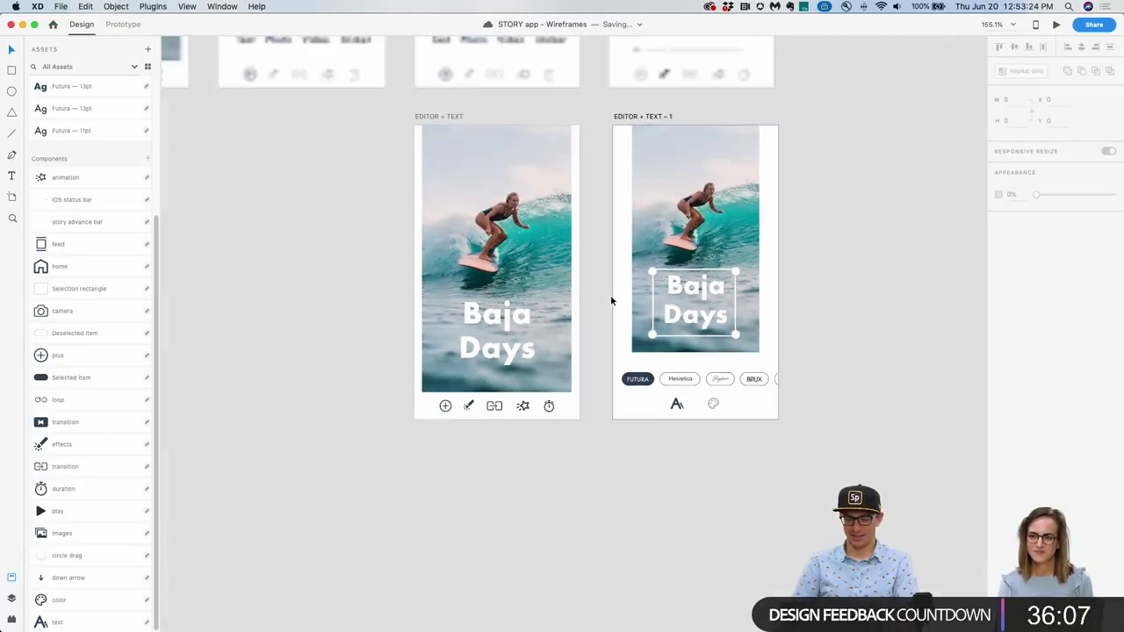
scroll(644, 333, "down", 3)
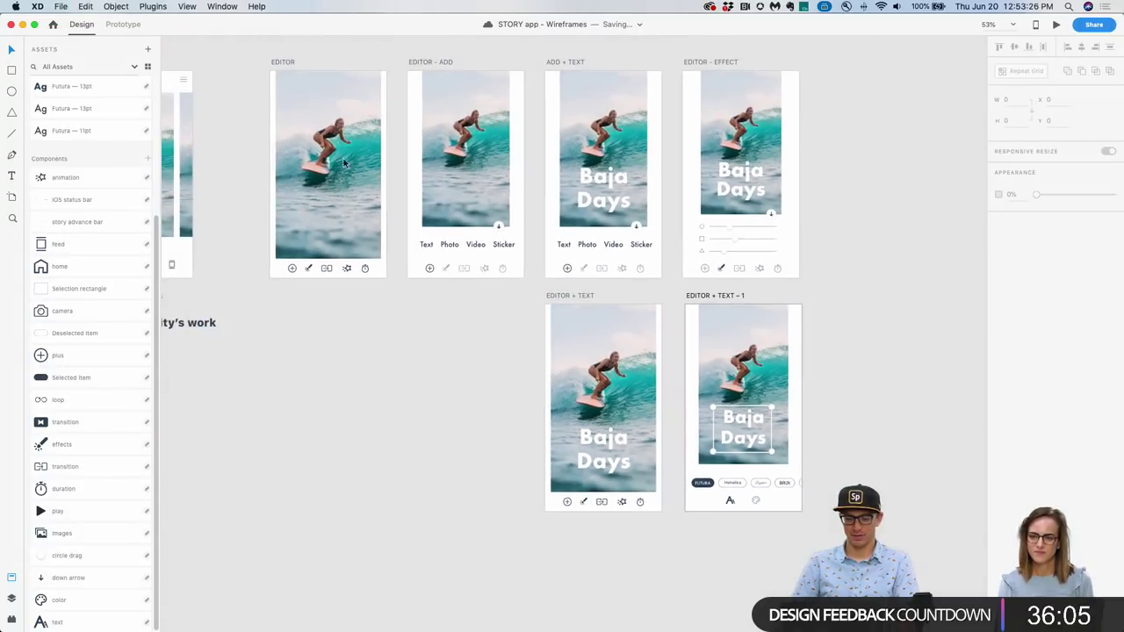
left_click(334, 136)
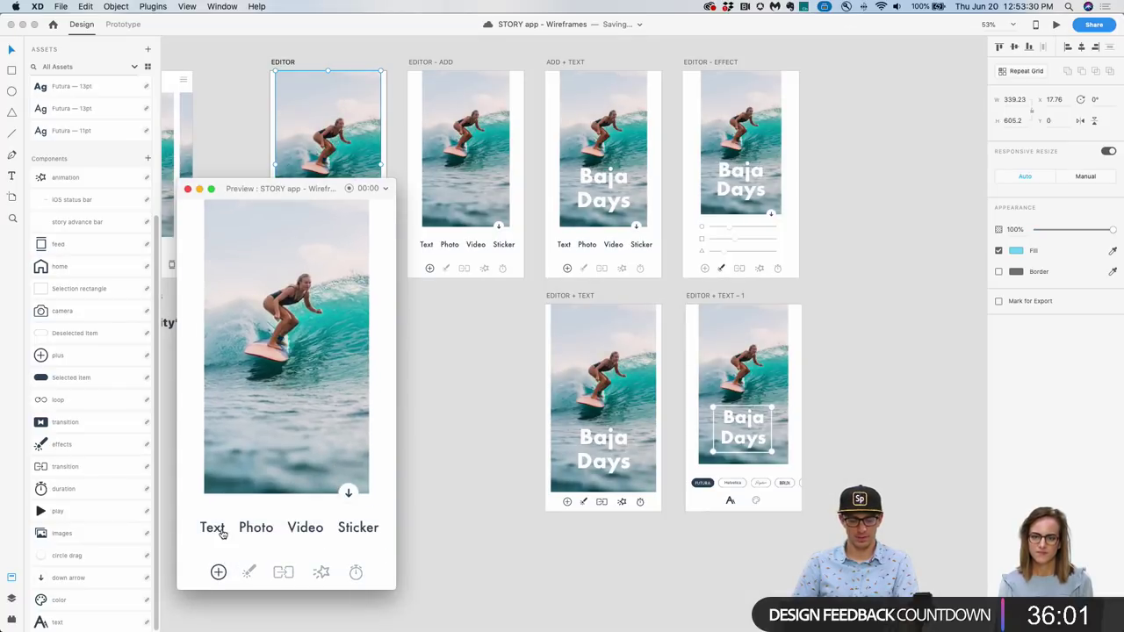
left_click(222, 533)
left_click(349, 494)
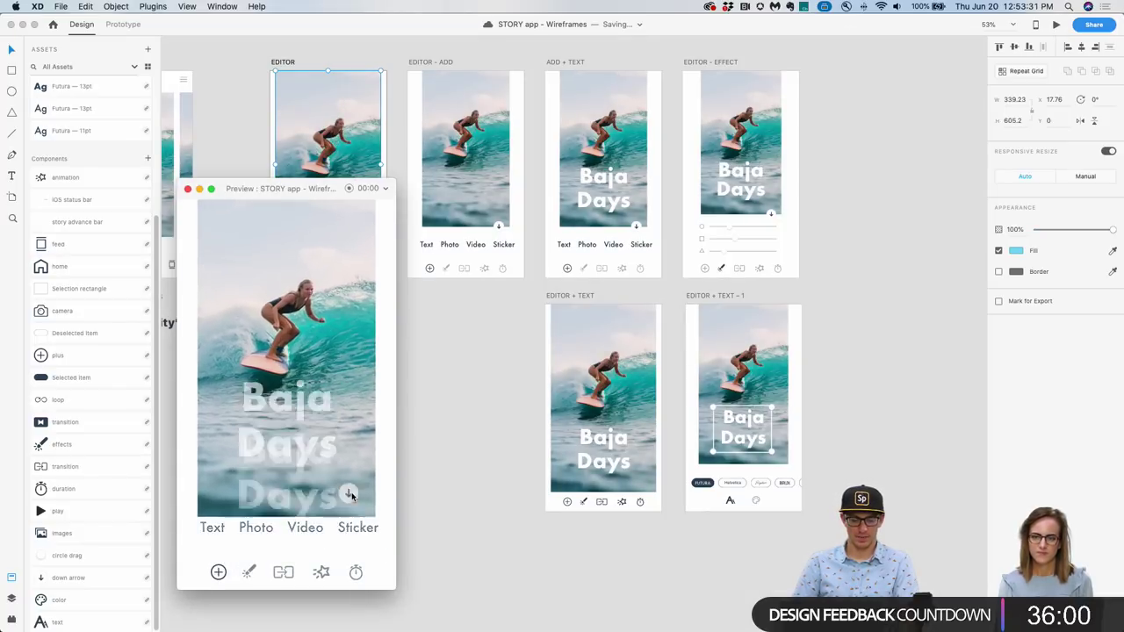
left_click(290, 498)
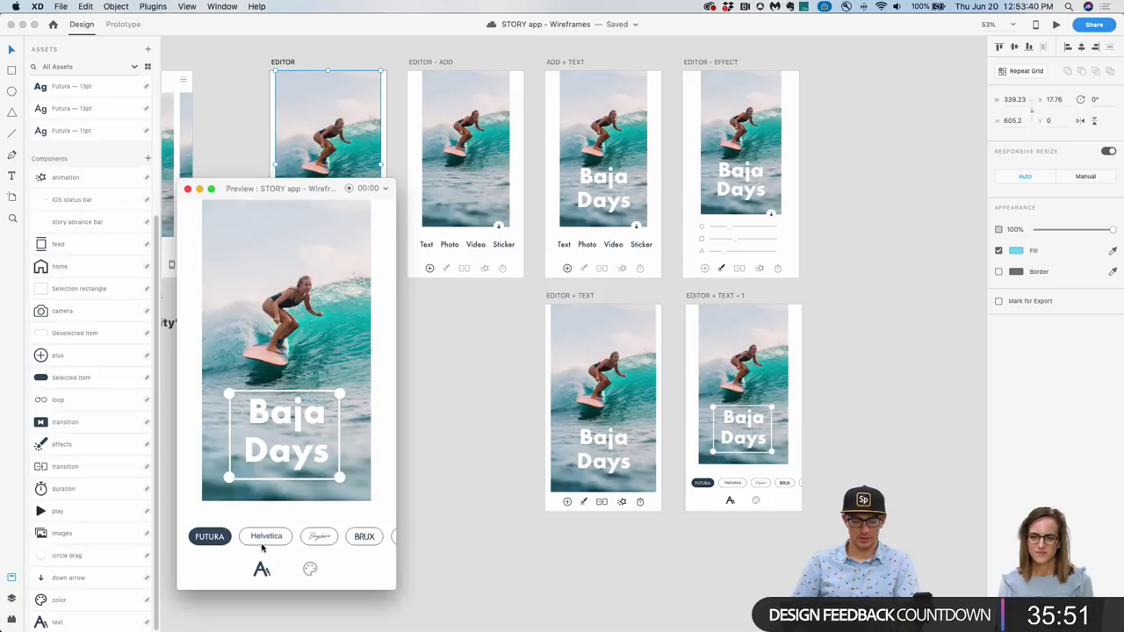
left_click(187, 189)
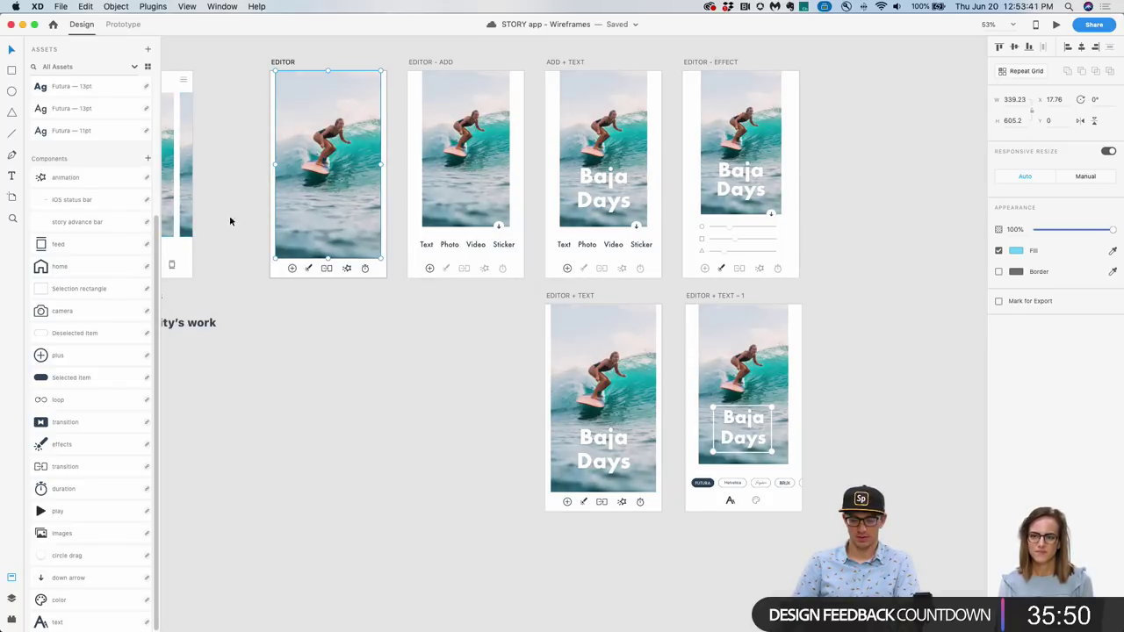
Move the EDITOR + TEXT – 1 artboard into the upper row beside EDITOR - EFFECT and save the document.
left_click(476, 336)
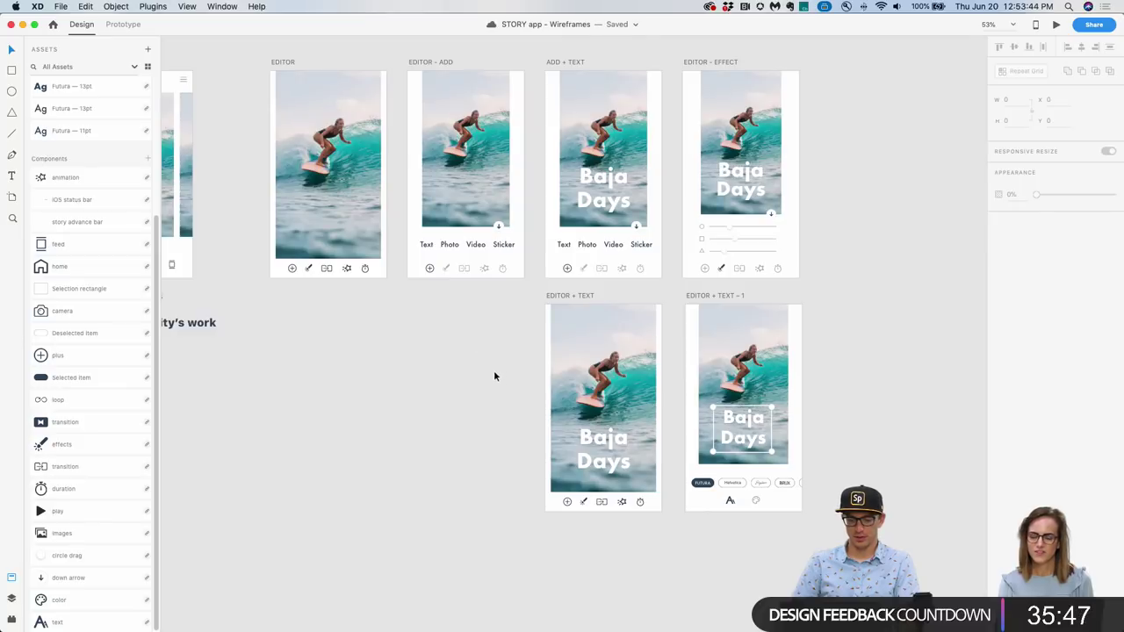
left_click_drag(484, 354, 595, 389)
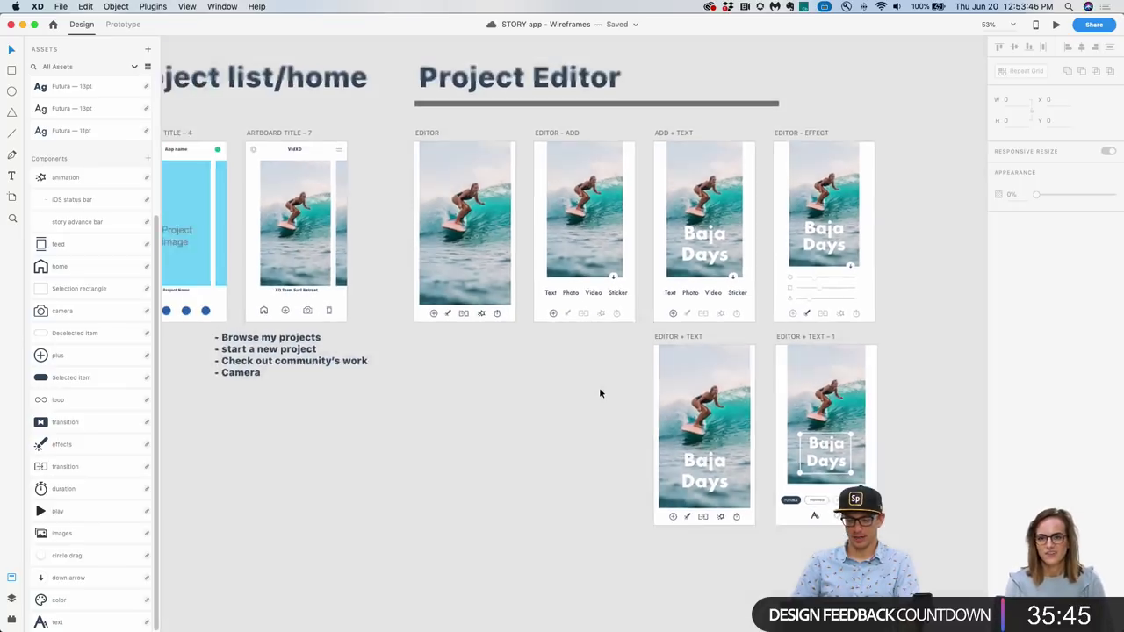
scroll(599, 392, "down", 3)
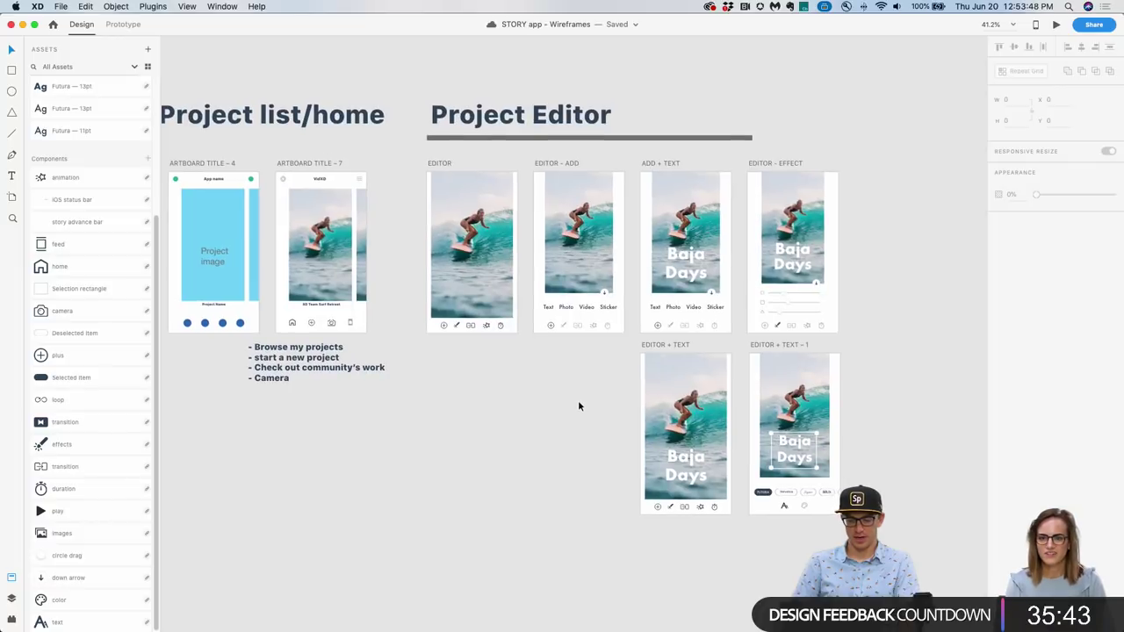
left_click_drag(578, 403, 573, 406)
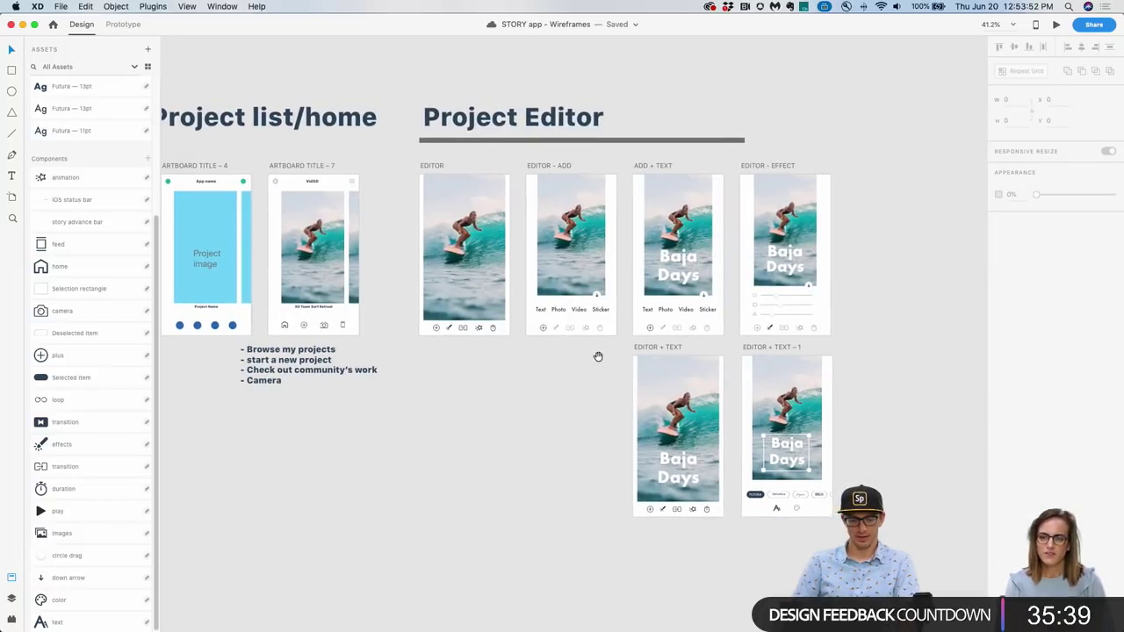
left_click_drag(597, 356, 895, 484)
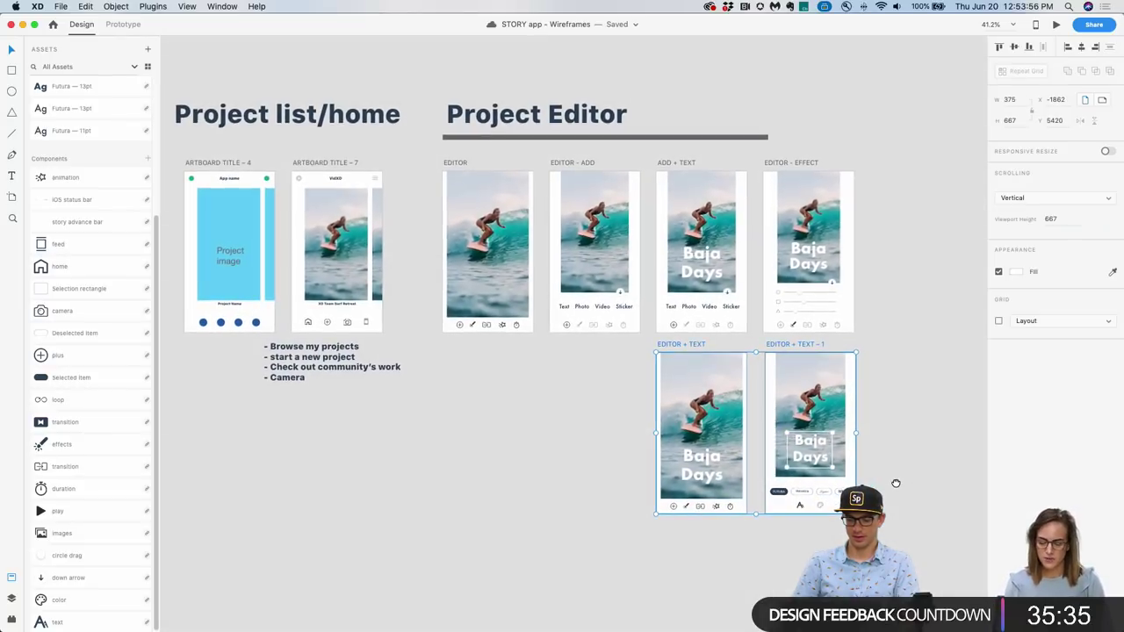
left_click(910, 398)
left_click_drag(818, 342, 921, 161)
left_click(866, 442)
key("super+s")
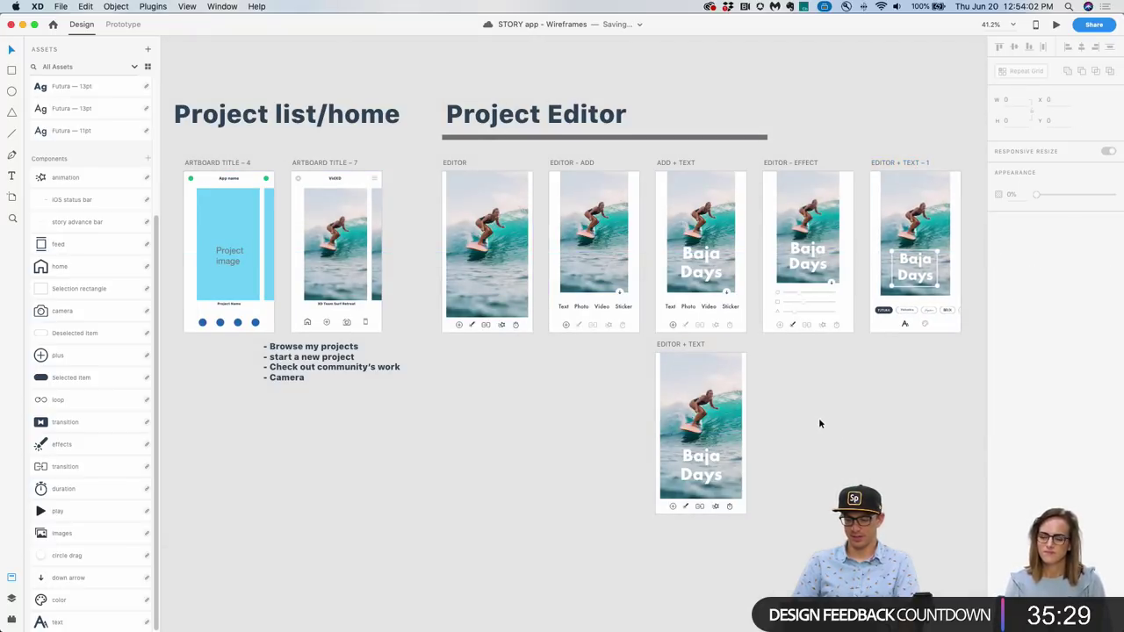
Copy the Baja Days title from the EDITOR + TEXT artboard onto the EDITOR artboard.
scroll(816, 426, "up", 1)
left_click(712, 490)
key("super+c")
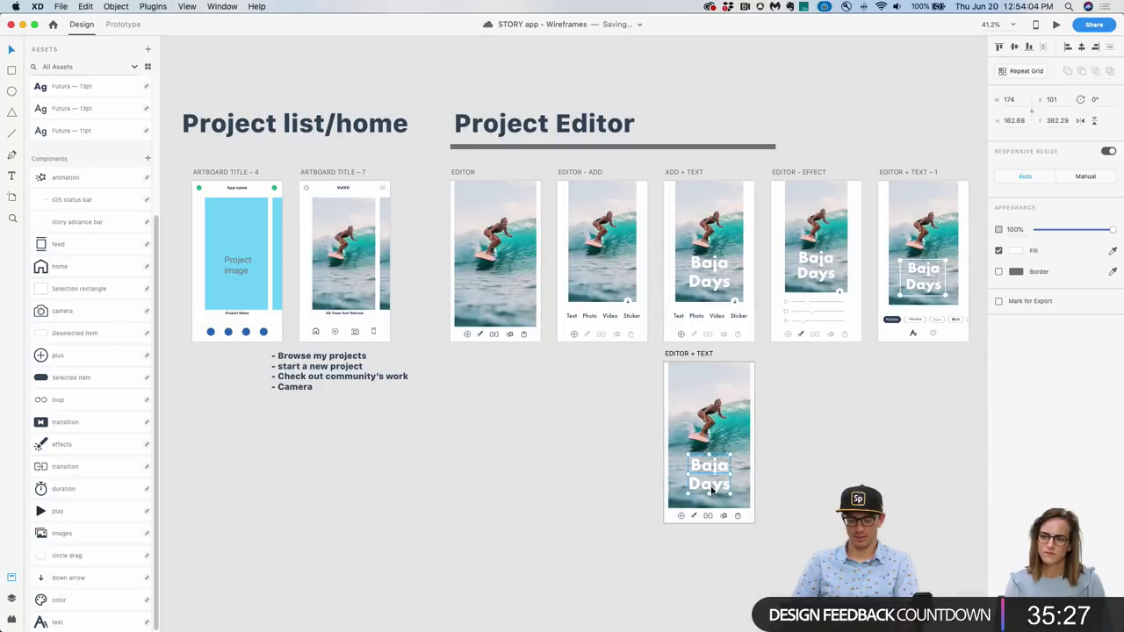
left_click(471, 272)
key("super+v")
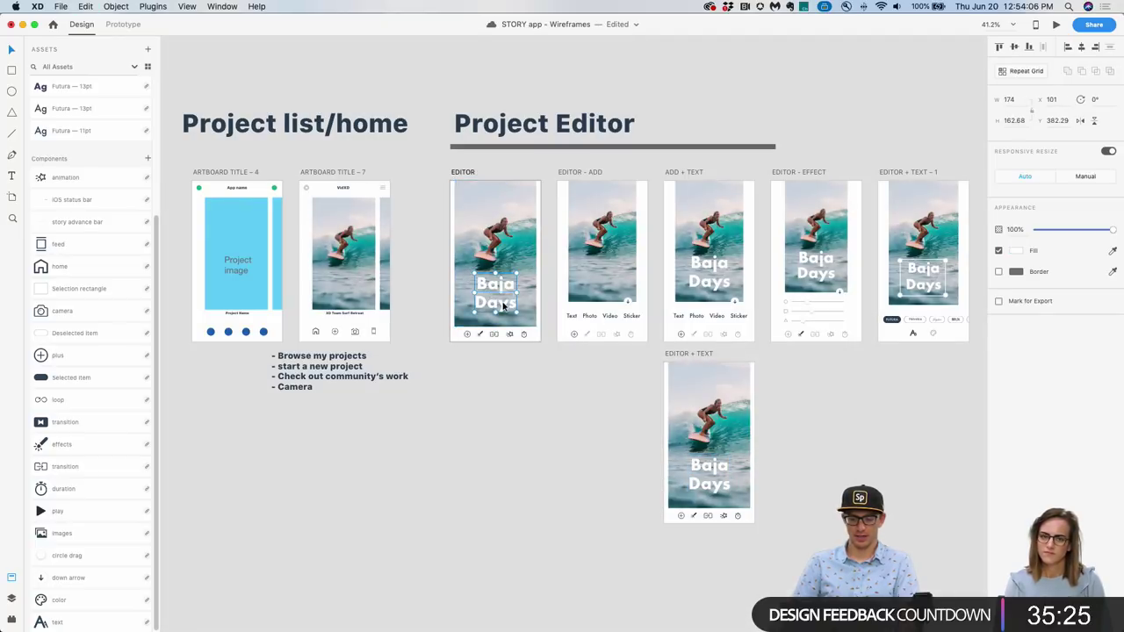
left_click(553, 380)
scroll(502, 302, "up", 1)
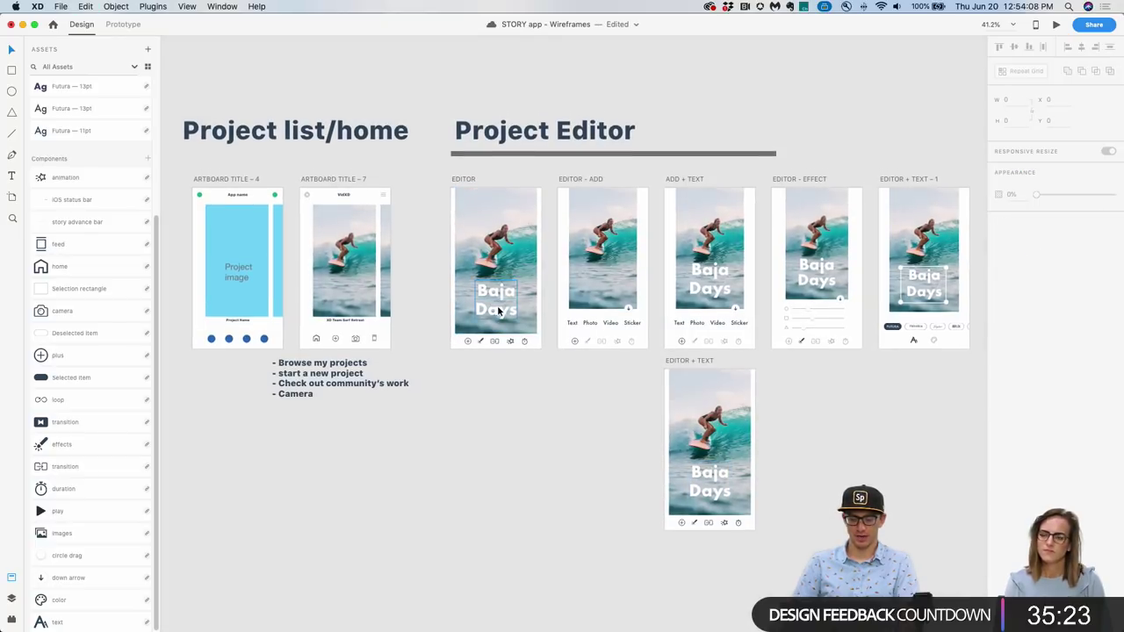
Add a copy of the Baja Days title, scaled to 136 wide and placed at X 120, on ARTBOARD TITLE – 7's surf image.
left_click_drag(502, 303, 346, 292)
scroll(346, 292, "up", 5)
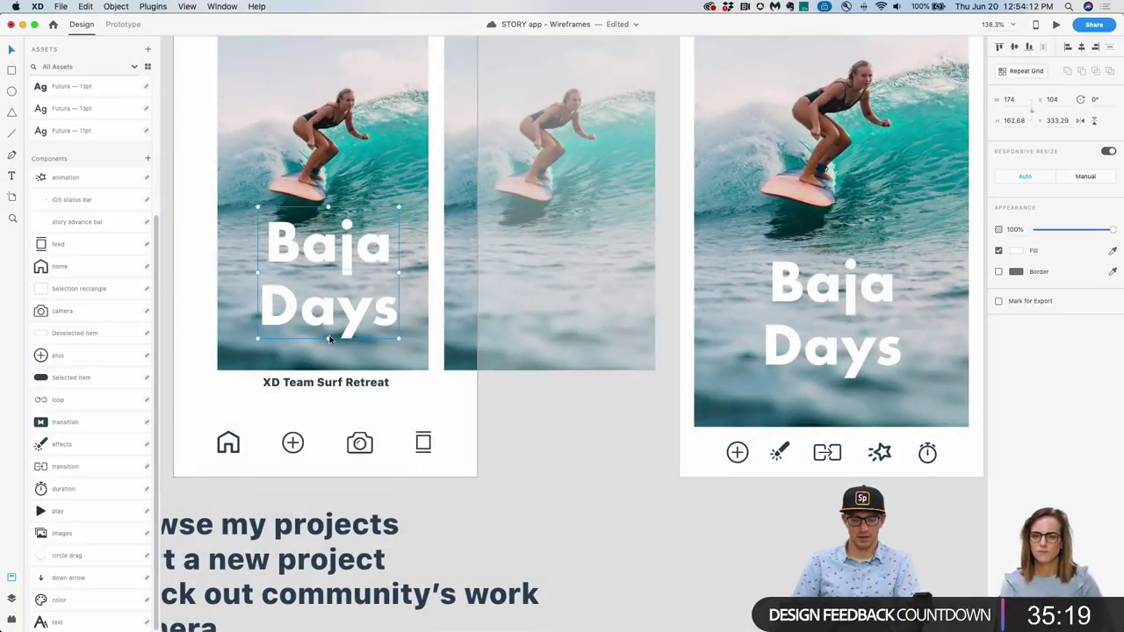
left_click_drag(331, 339, 360, 316)
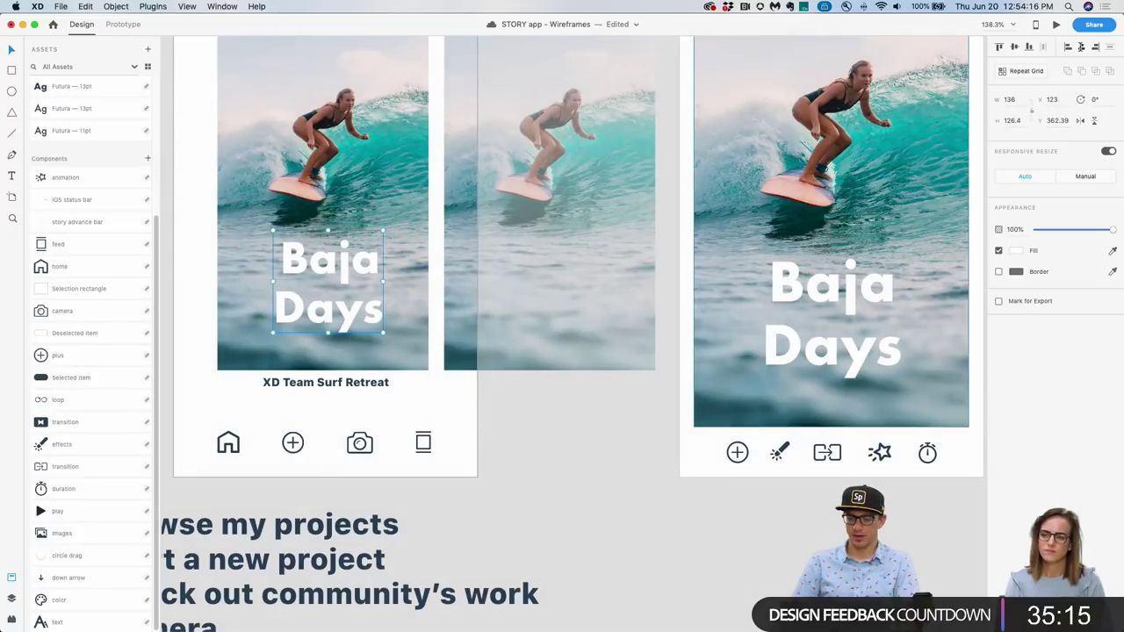
key("Left")
key("Left")
key("Left")
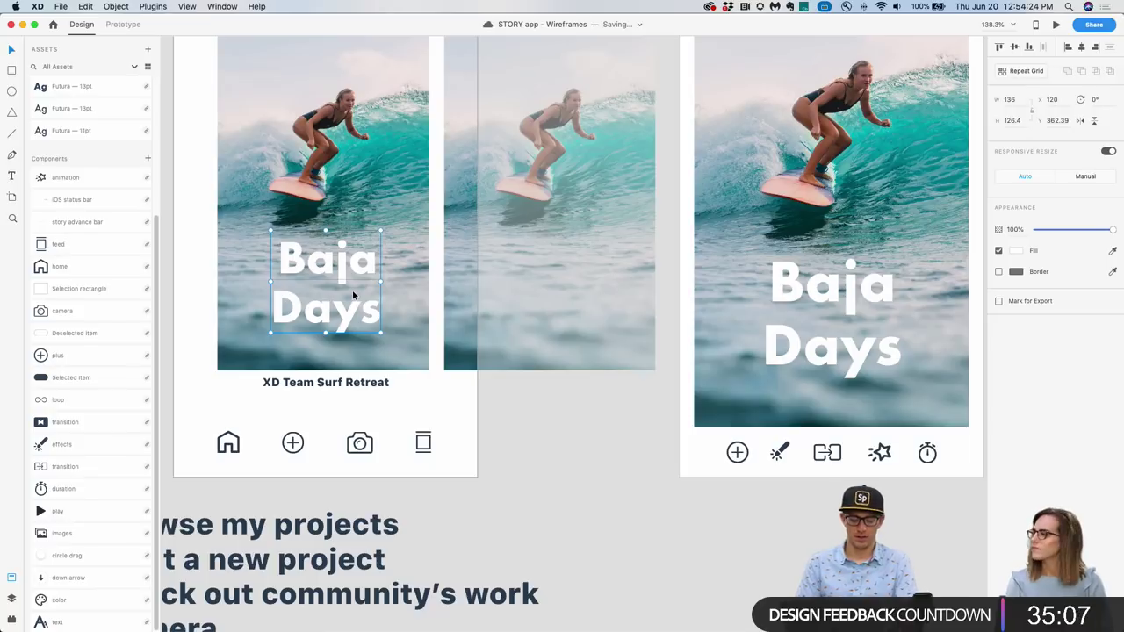
Turn the Baja Days title on ARTBOARD TITLE – 7 into a component.
key("super+k")
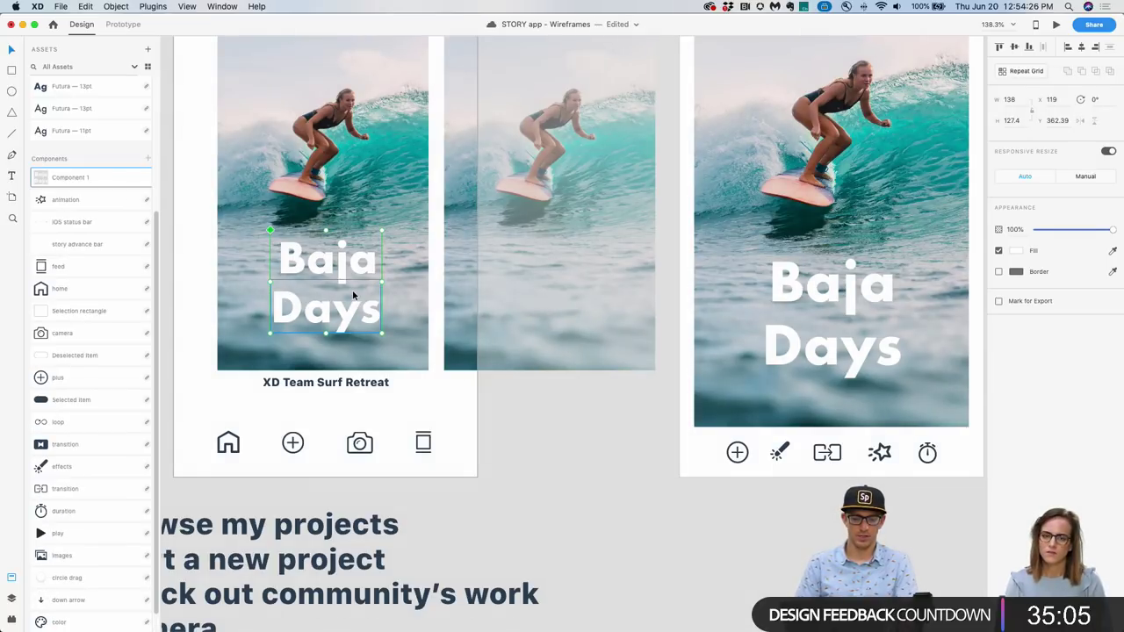
key("super+z")
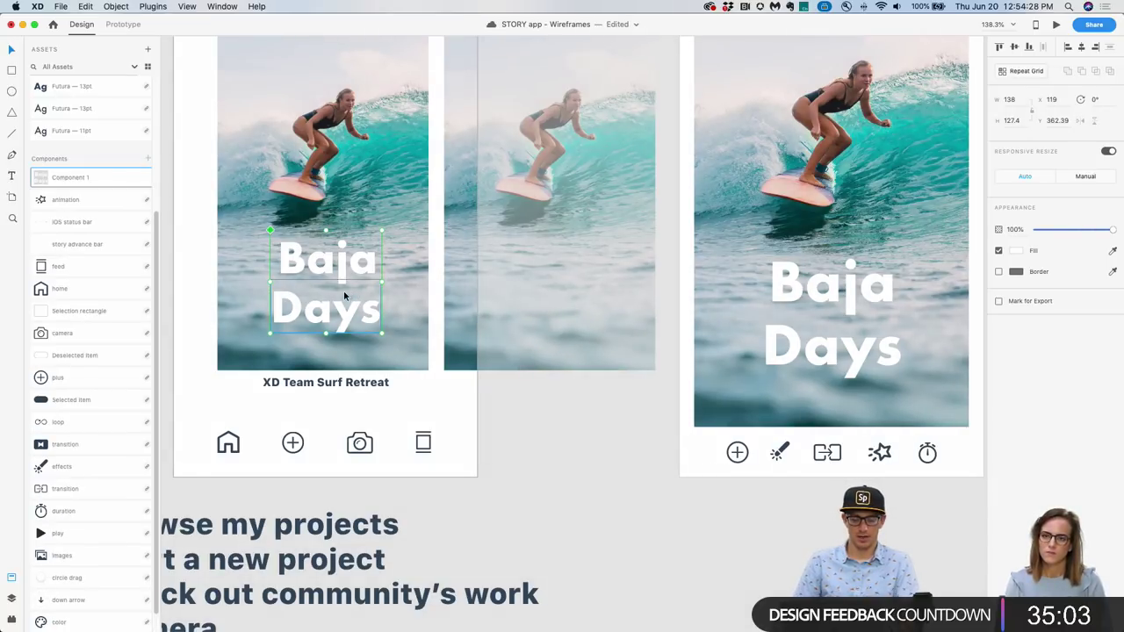
right_click(342, 271)
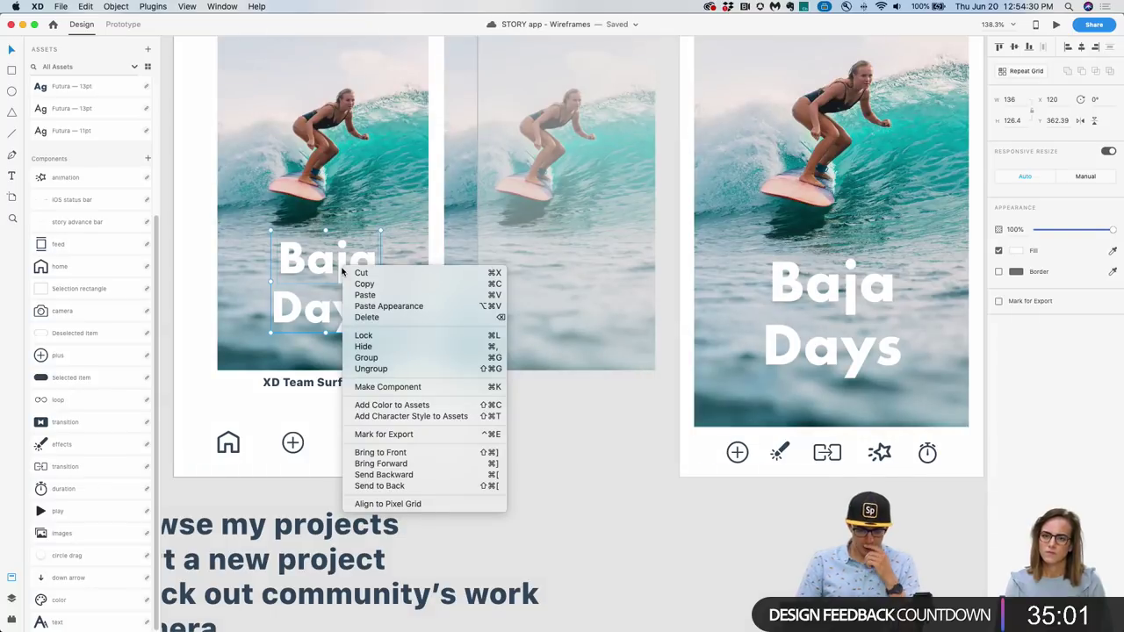
left_click(445, 389)
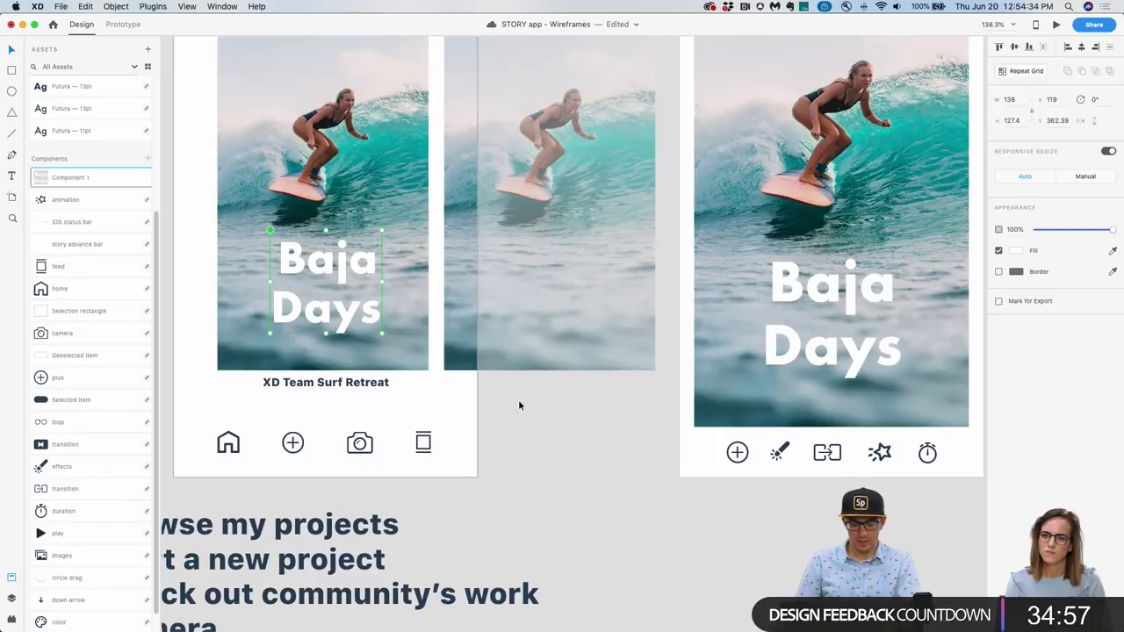
Replace the EDITOR artboard's Baja Days title with an instance of the title component and move it down to Y 380.39.
scroll(591, 404, "down", 5)
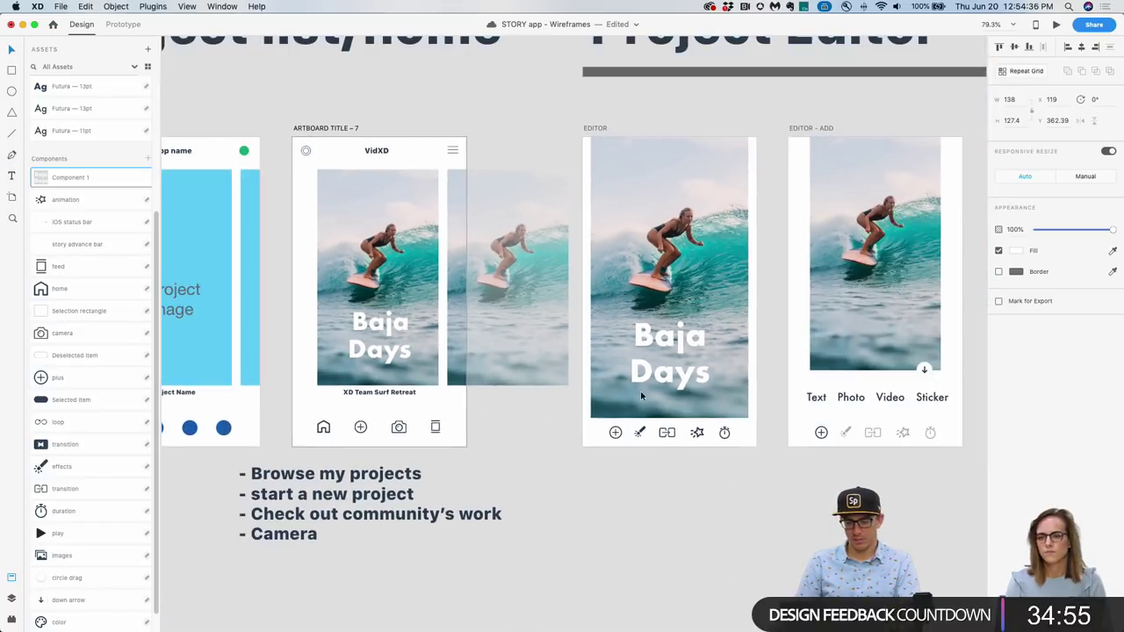
left_click(645, 375)
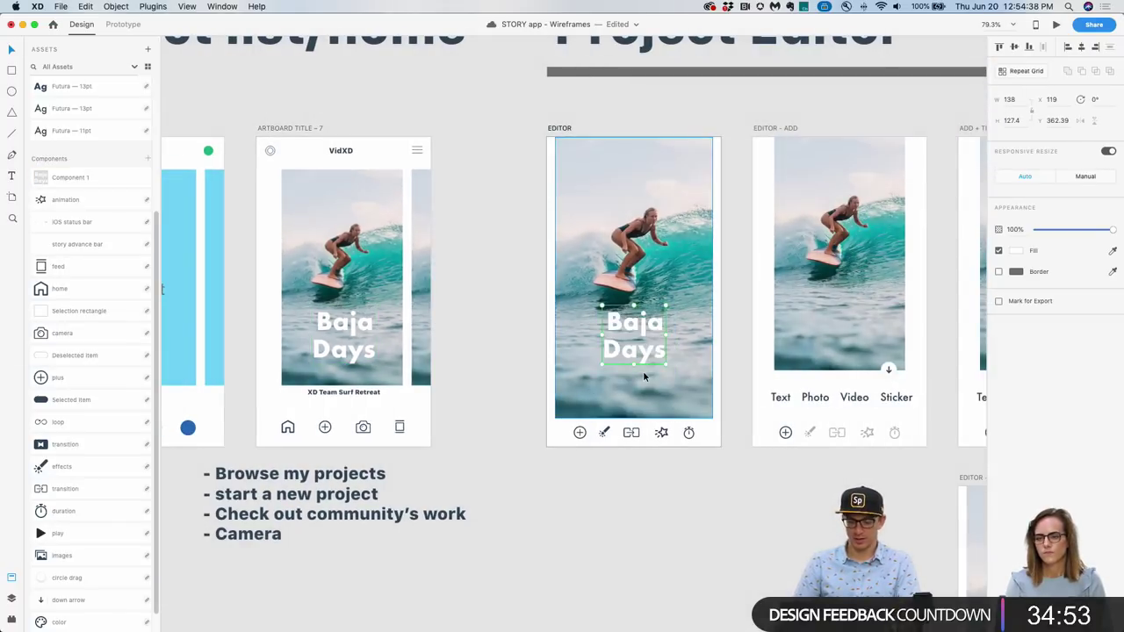
left_click_drag(675, 389, 665, 372)
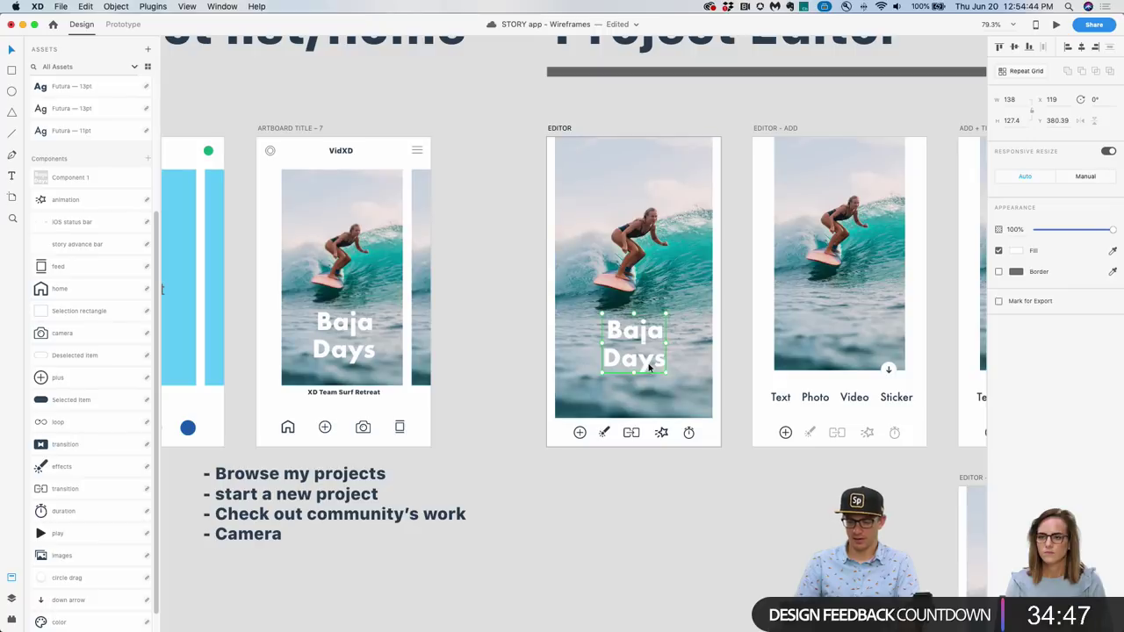
Try to resize the EDITOR artboard's Baja Days title, first as a whole component and again through its inner text lines.
left_click_drag(666, 373, 675, 392)
key("super+z")
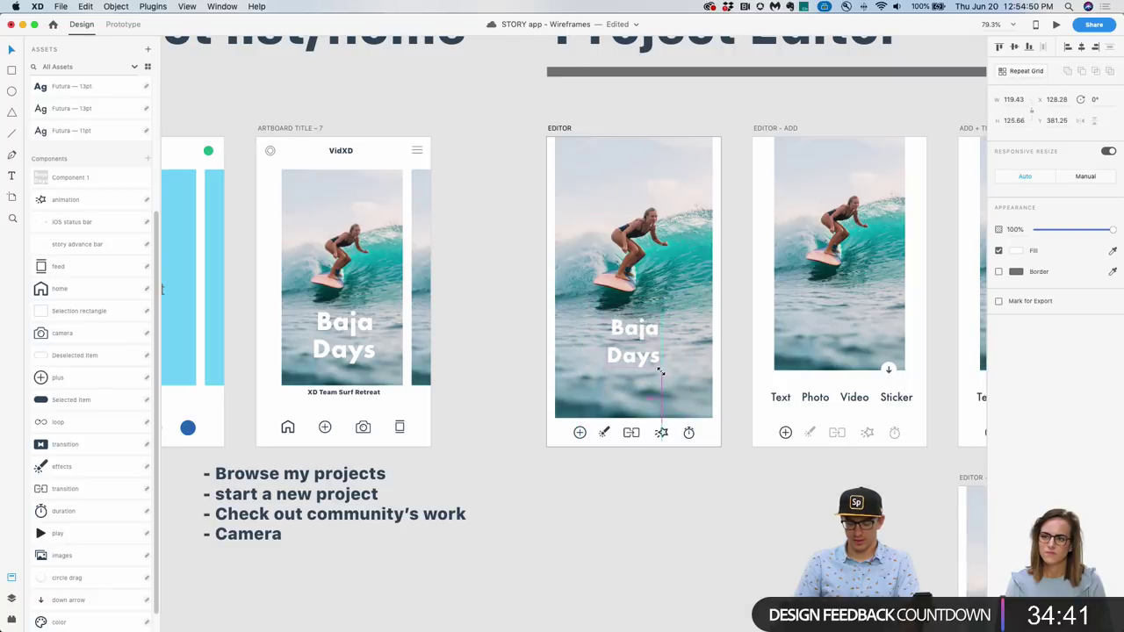
scroll(650, 361, "up", 5)
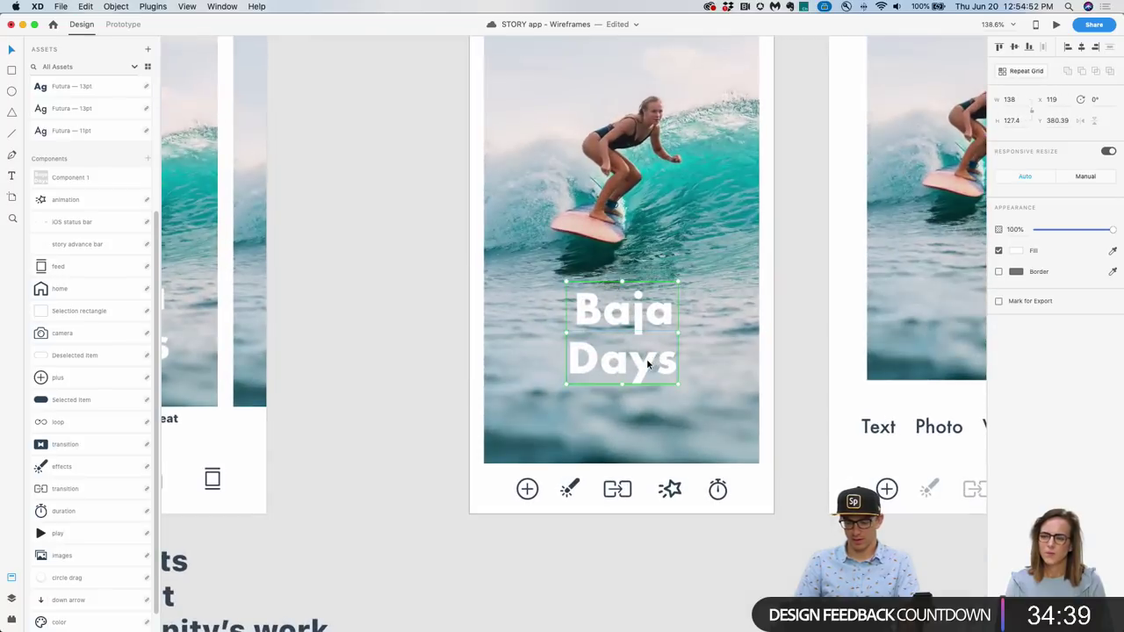
left_click(648, 361)
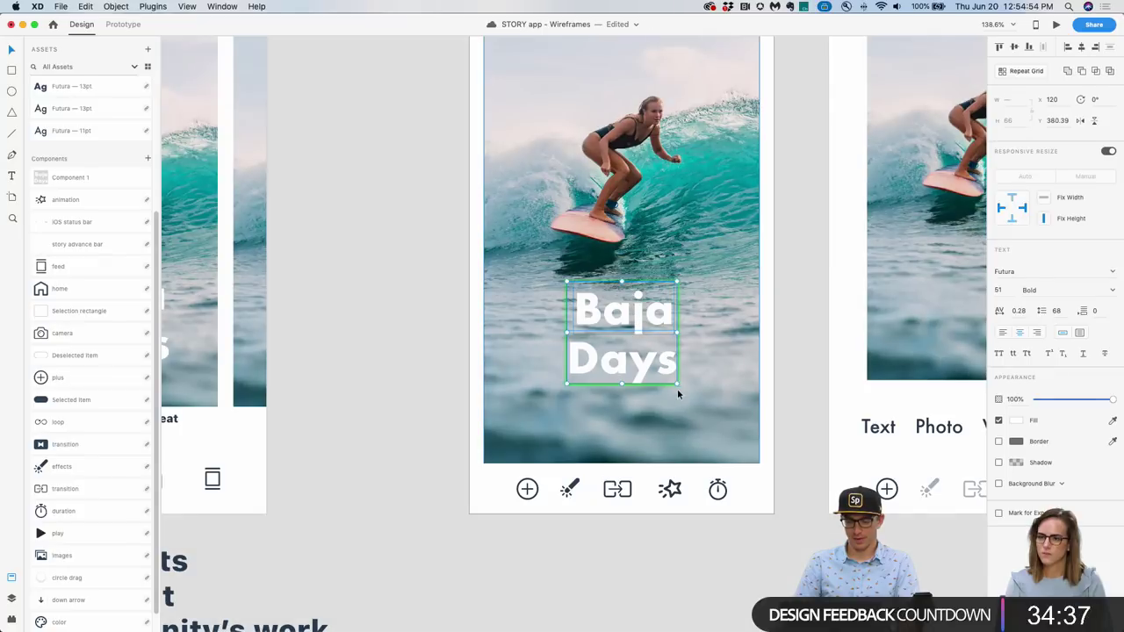
key("Escape")
left_click(653, 358)
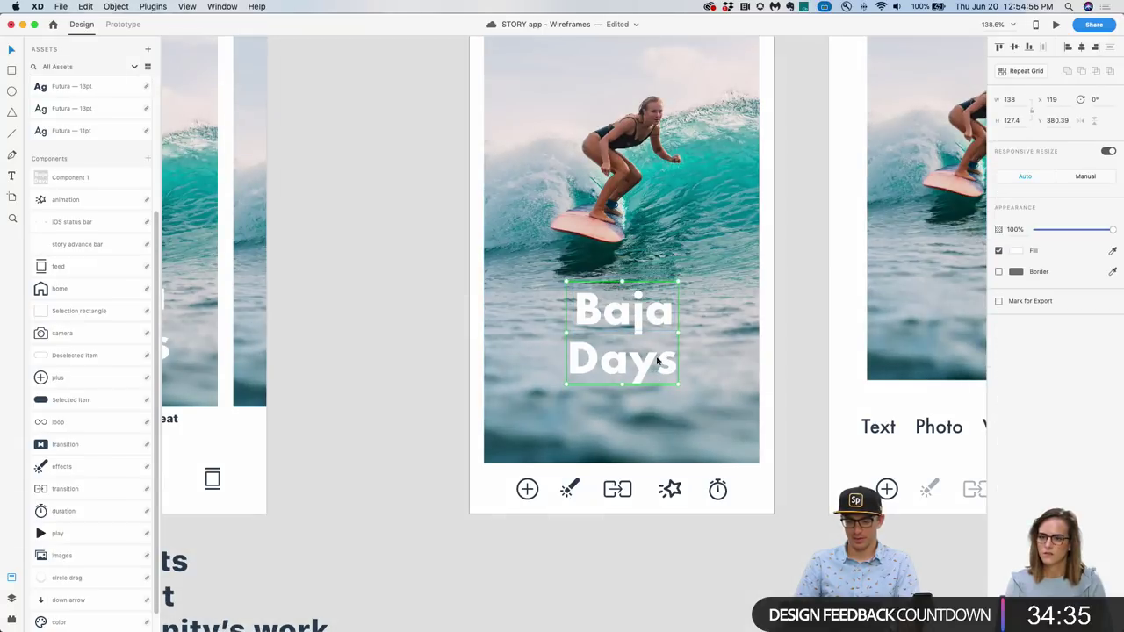
key("Escape")
left_click(645, 363)
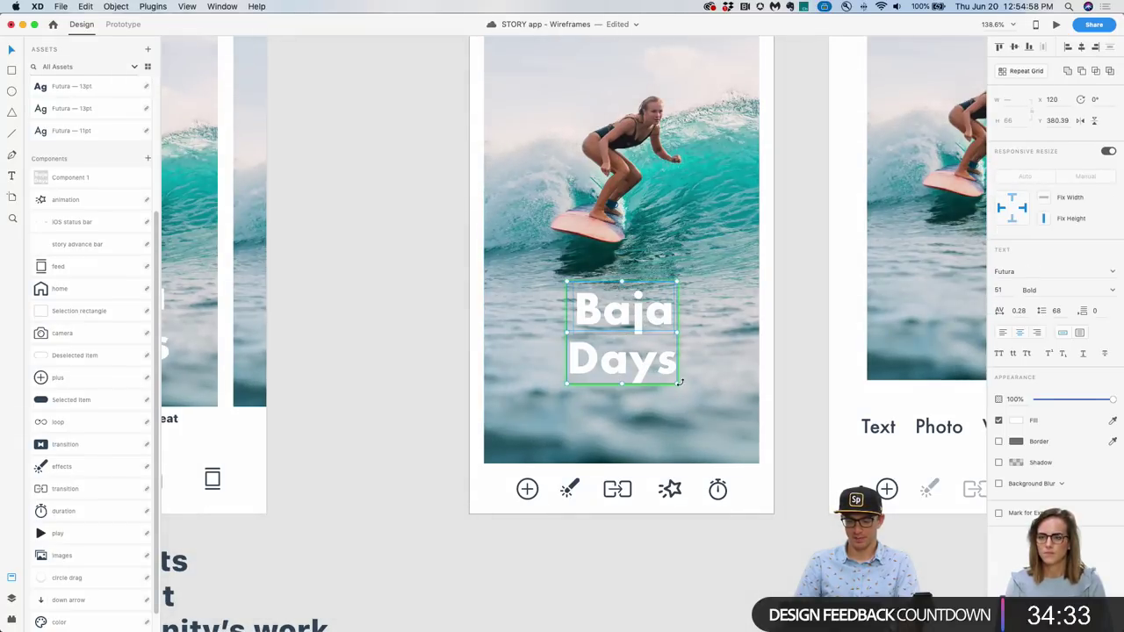
mouse_move(677, 384)
left_mouse_down()
mouse_move(690, 393)
mouse_move(678, 388)
left_mouse_up()
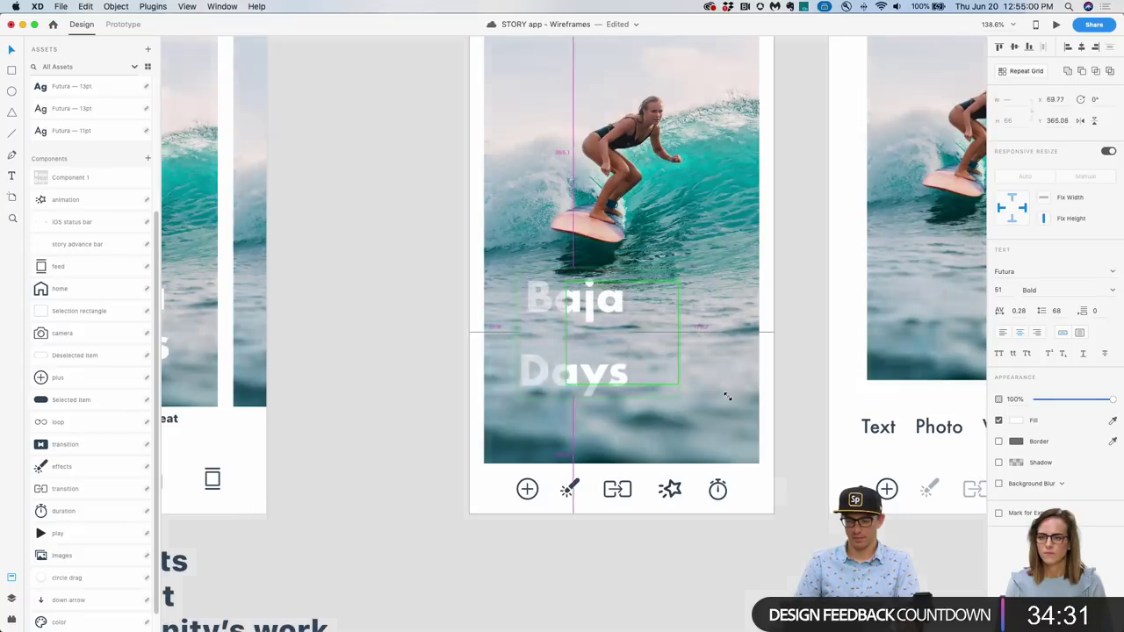
Set the font size of both text lines inside the EDITOR artboard's Baja Days component to 65.
scroll(539, 369, "down", 5)
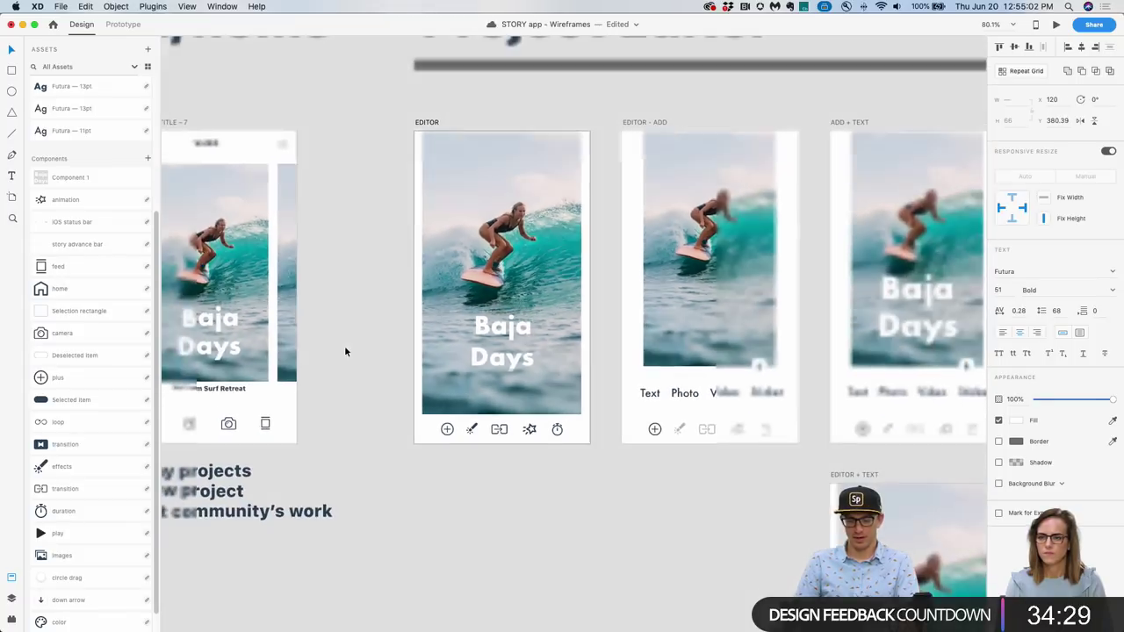
scroll(346, 351, "up", 3)
left_click(1015, 288)
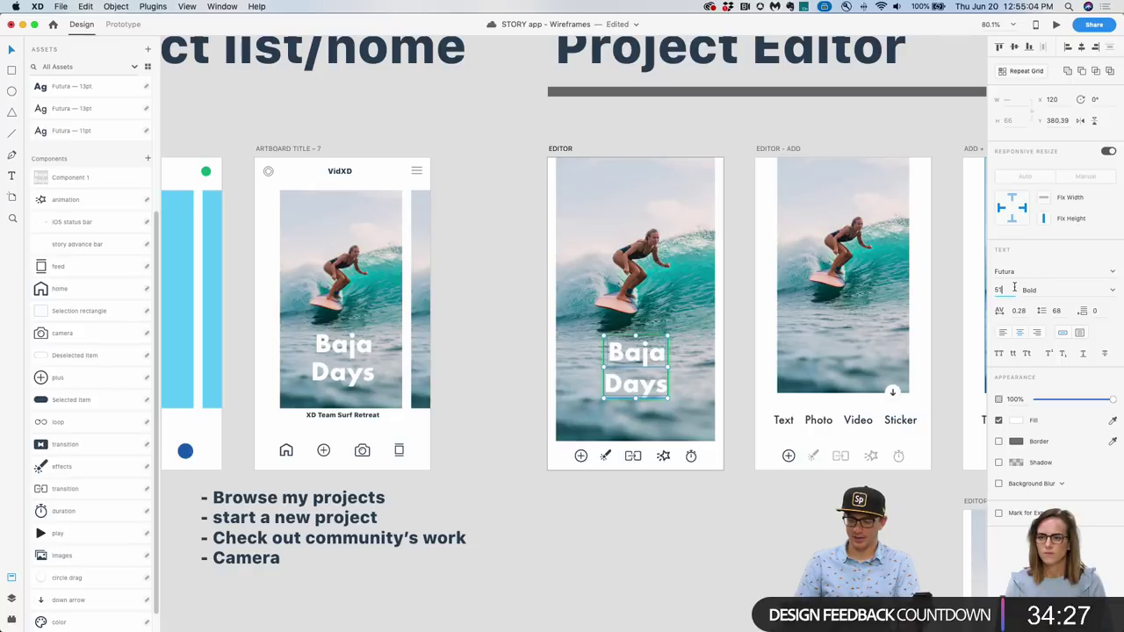
type("65")
key("Return")
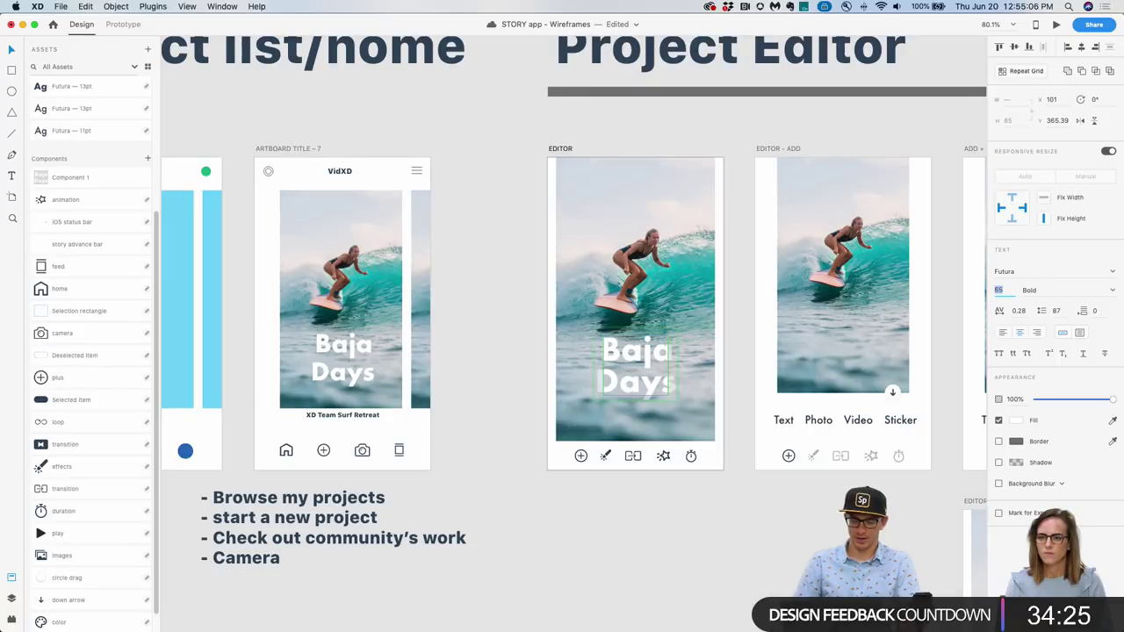
left_click(682, 477)
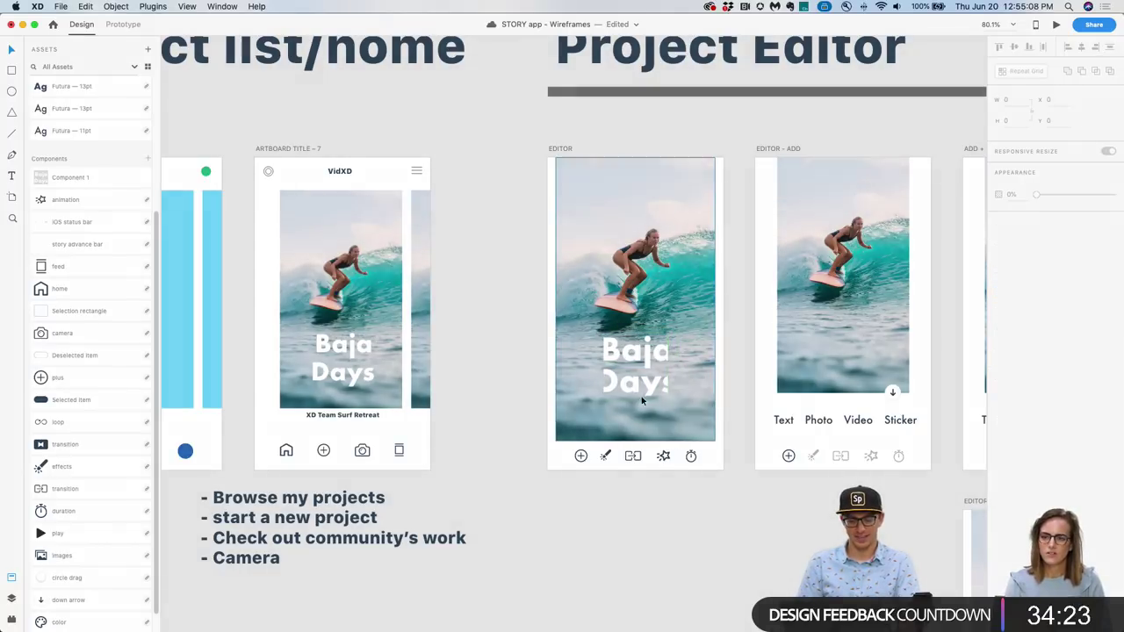
Undo the font-size changes to the EDITOR artboard's Baja Days title and the placement of that component instance.
key("ctrl+z")
key("ctrl+z")
key("ctrl+z")
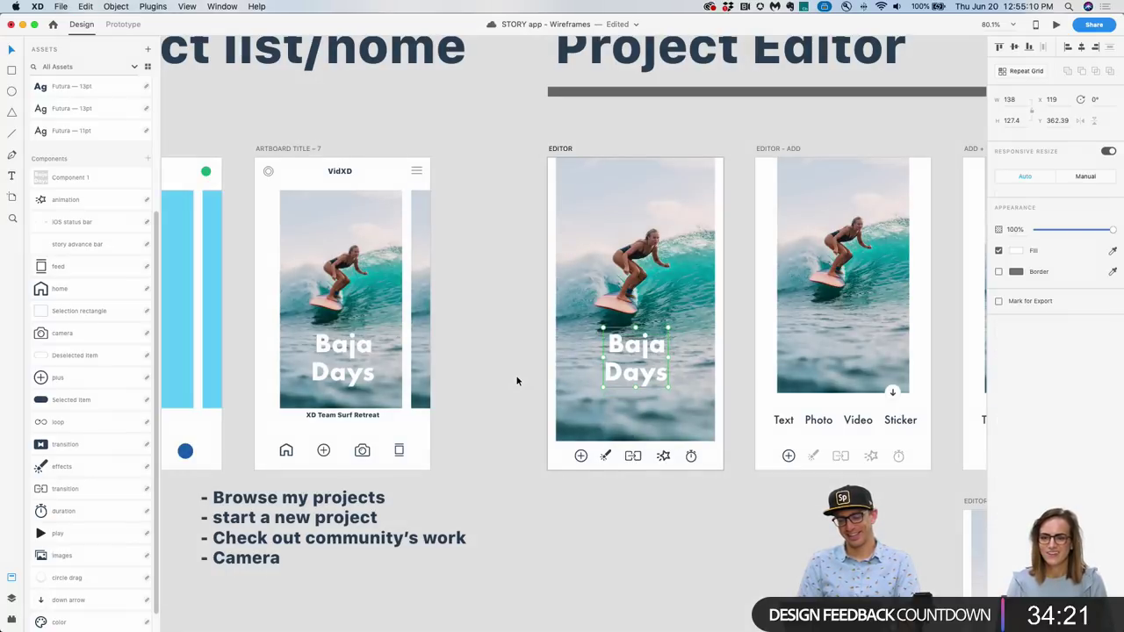
key("ctrl+z")
left_click(346, 373)
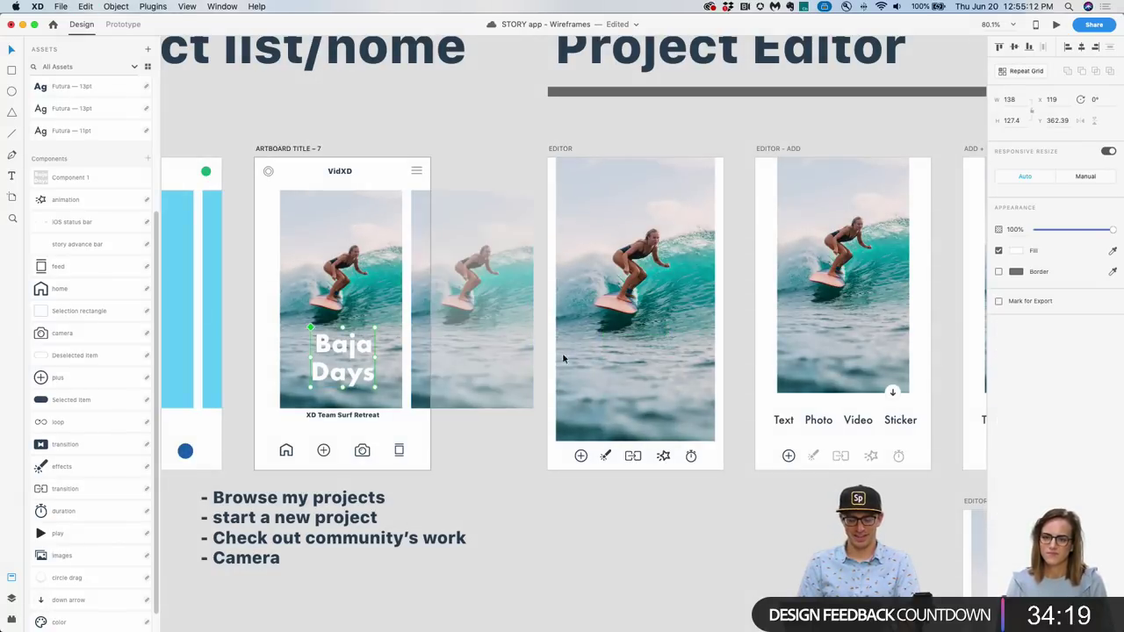
left_click(590, 355)
key("ctrl+v")
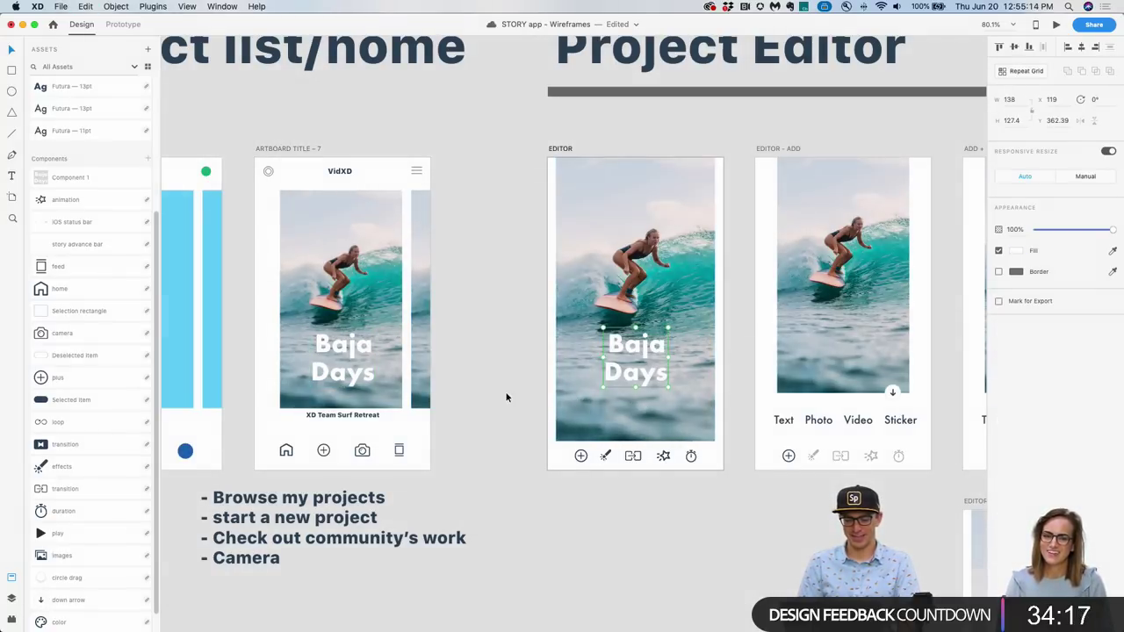
key("ctrl+z")
Copy the two Baja Days text lines from ARTBOARD TITLE – 7 onto the EDITOR artboard as plain text.
left_click(364, 373)
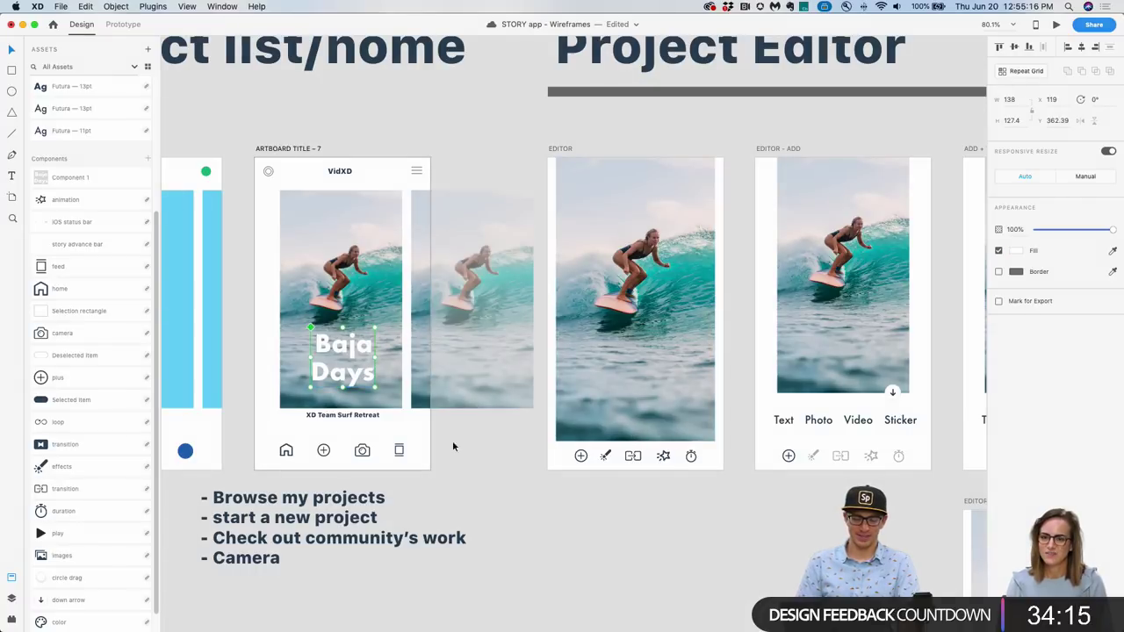
double_click(366, 378)
left_click(632, 362)
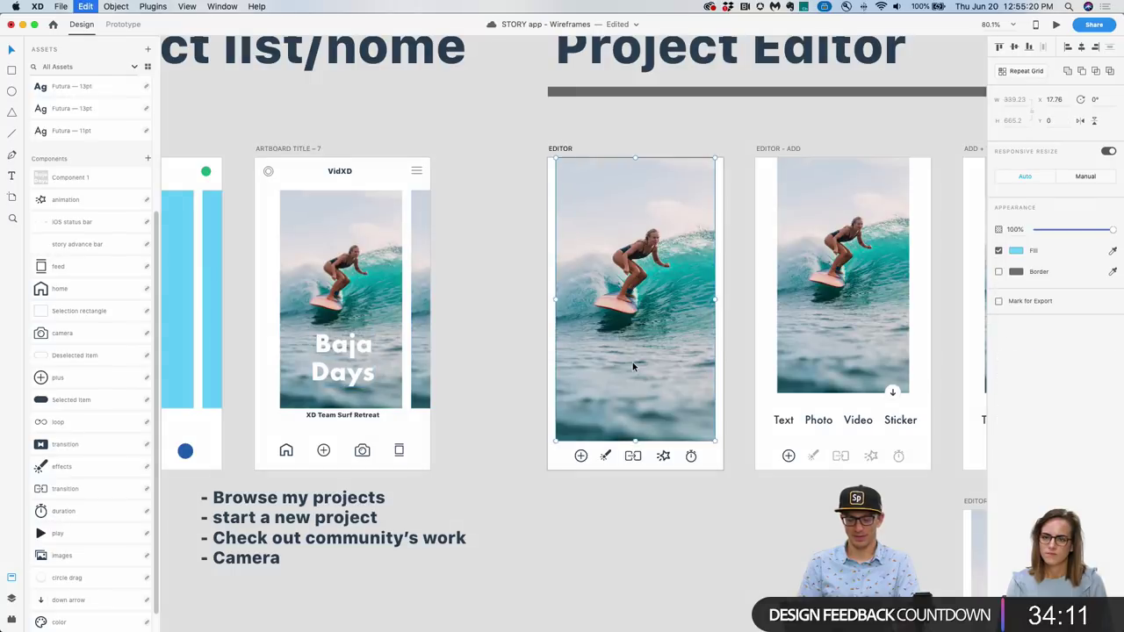
type("Baja Days")
Enlarge the EDITOR artboard's Baja Days text to size 64 and move it down to X 112, Y 378.39.
scroll(662, 472, "right", 5)
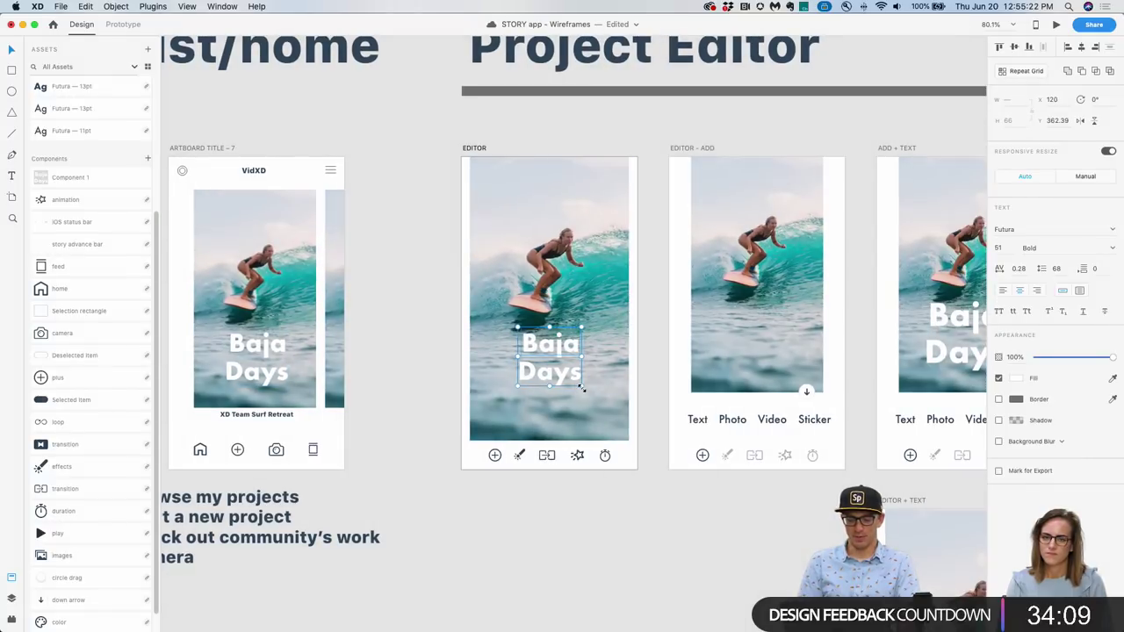
left_click_drag(581, 383, 593, 409)
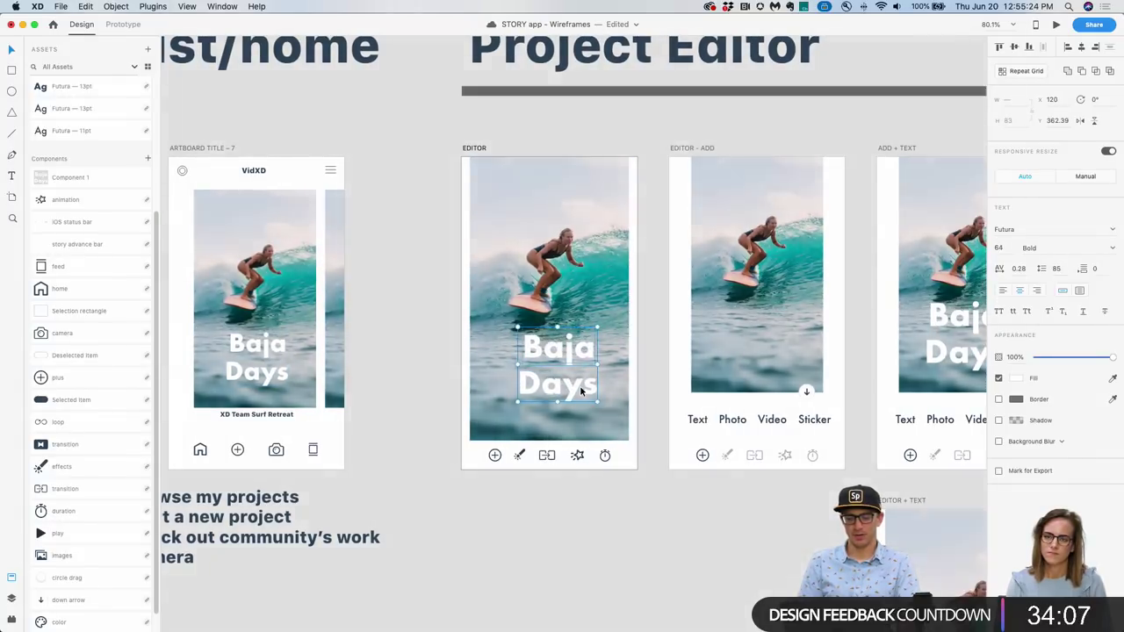
left_click(595, 507)
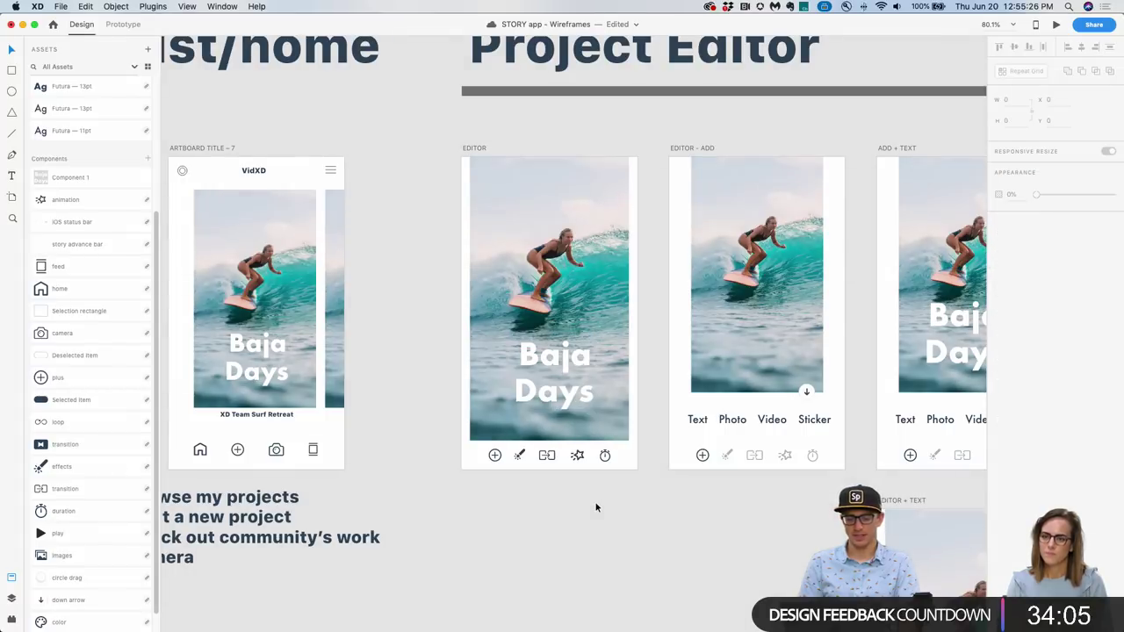
Group the EDITOR artboard's Baja Days lines and place a copy about 128 wide at the bottom of the EDITOR - ADD photo.
scroll(590, 507, "down", 5)
scroll(527, 465, "up", 2)
scroll(431, 374, "right", 3)
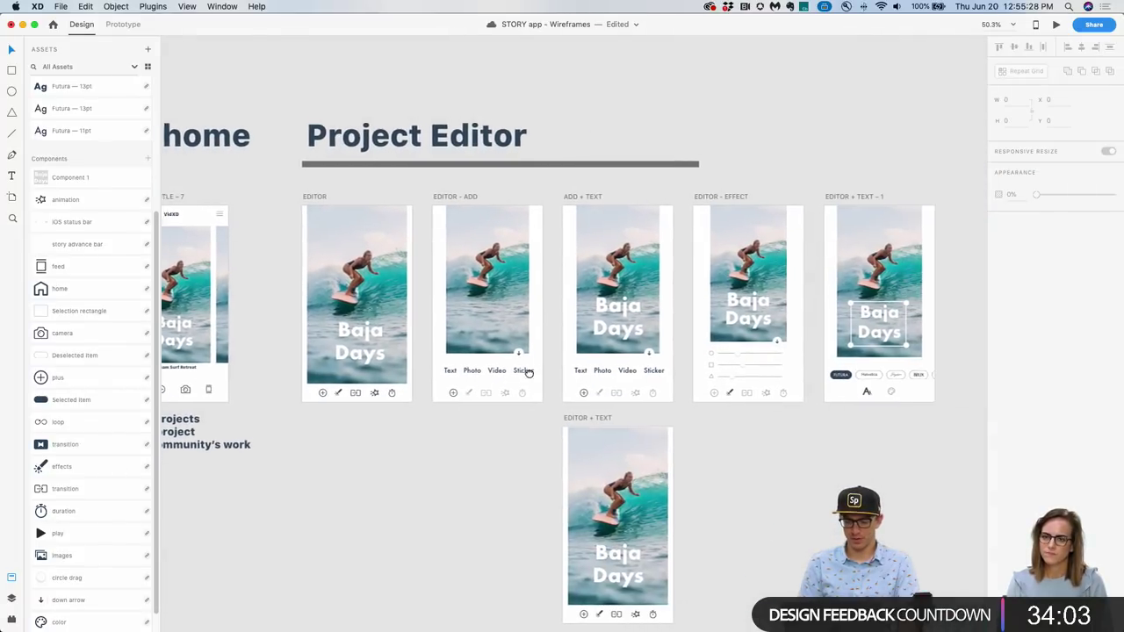
left_click(565, 304)
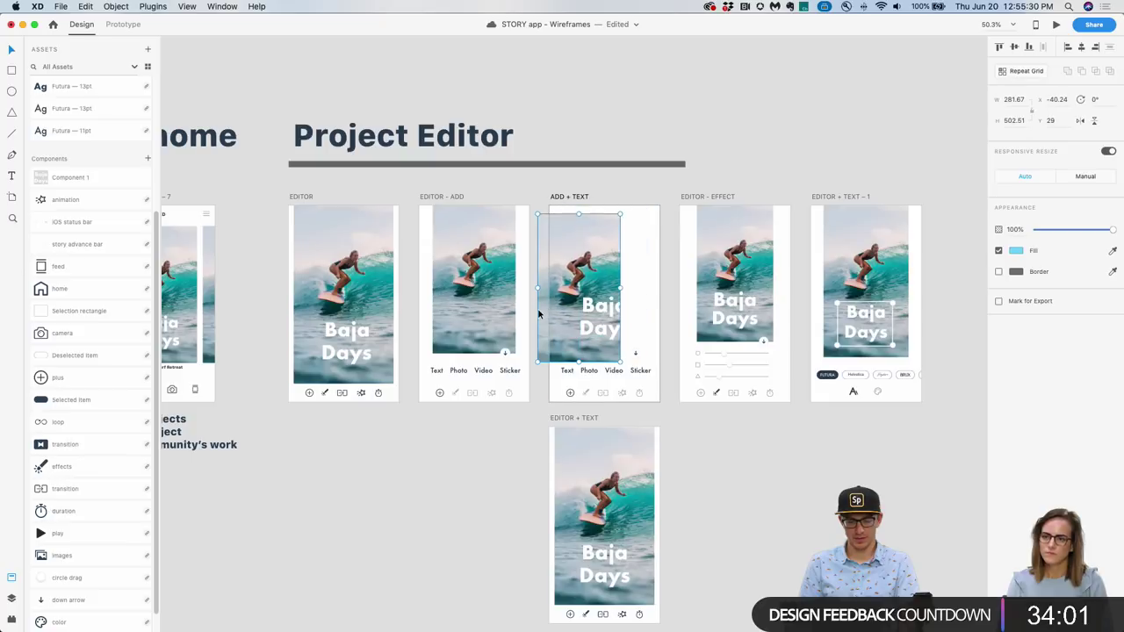
left_click(367, 346)
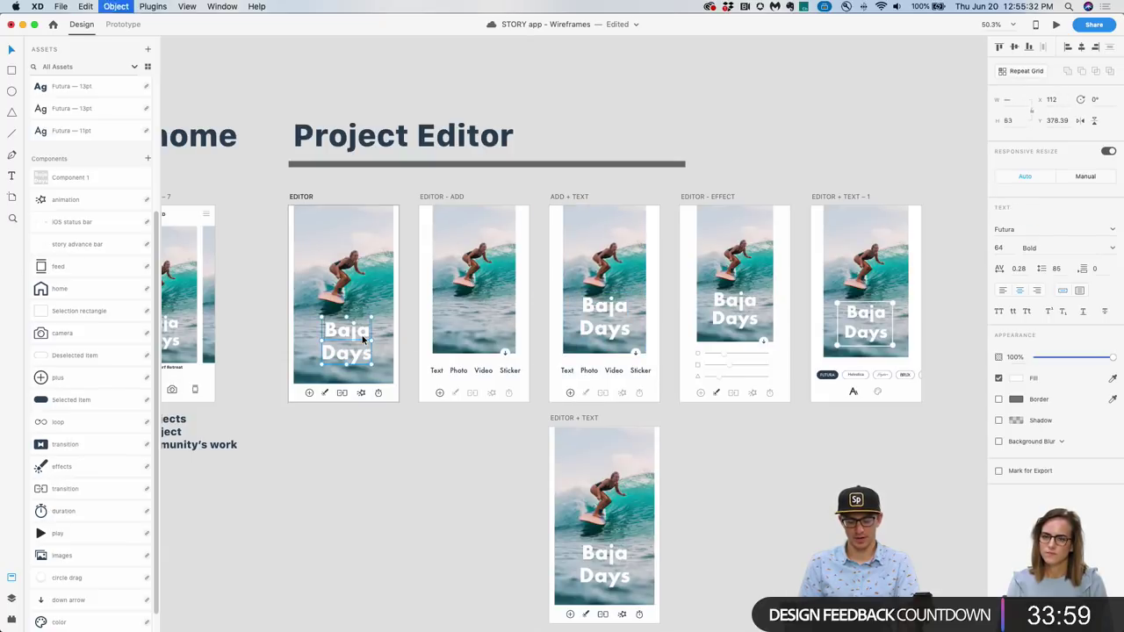
left_click_drag(362, 340, 497, 334)
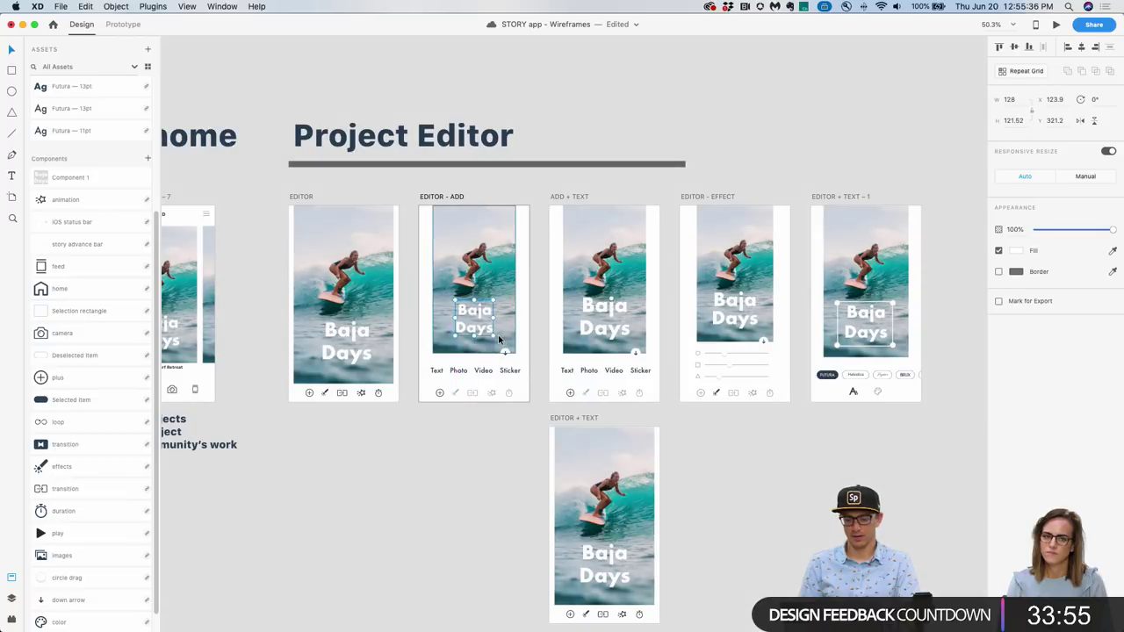
Enlarge the EDITOR - ADD artboard's Baja Days title to 150 × 143.59 about its centre and save the document.
left_click(604, 318)
scroll(615, 325, "right", 3)
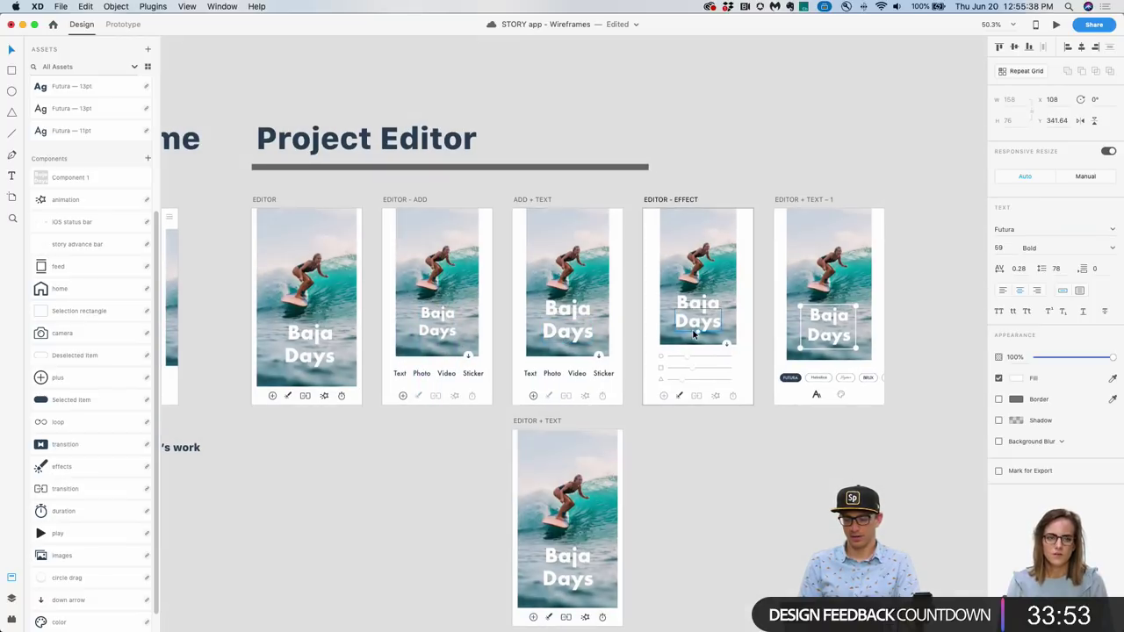
left_click(445, 331)
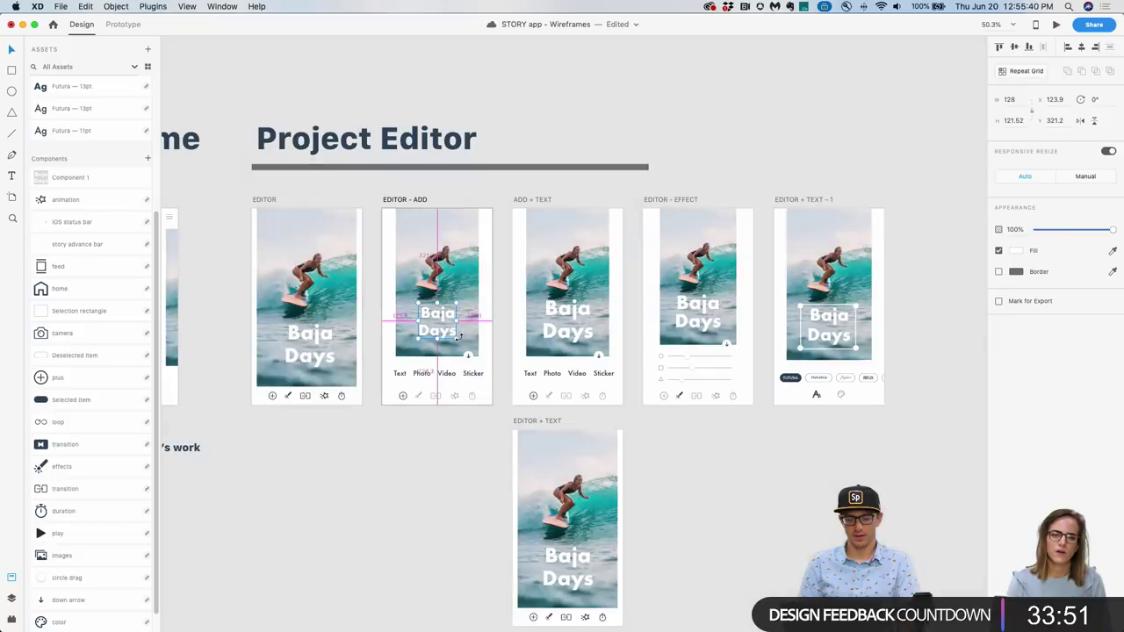
left_click_drag(457, 340, 458, 341)
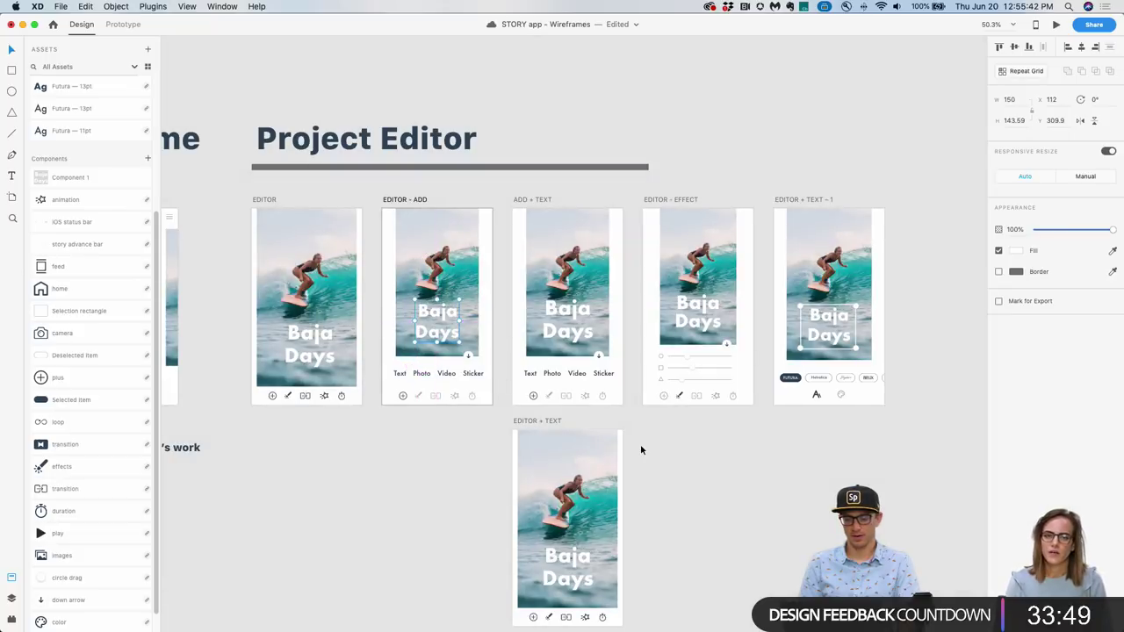
left_click(686, 454)
key("super+s")
Move the EDITOR + TEXT artboard well away from the Project Editor row, to X -1022, Y 5978.
left_click_drag(688, 460, 680, 343)
left_click(559, 307)
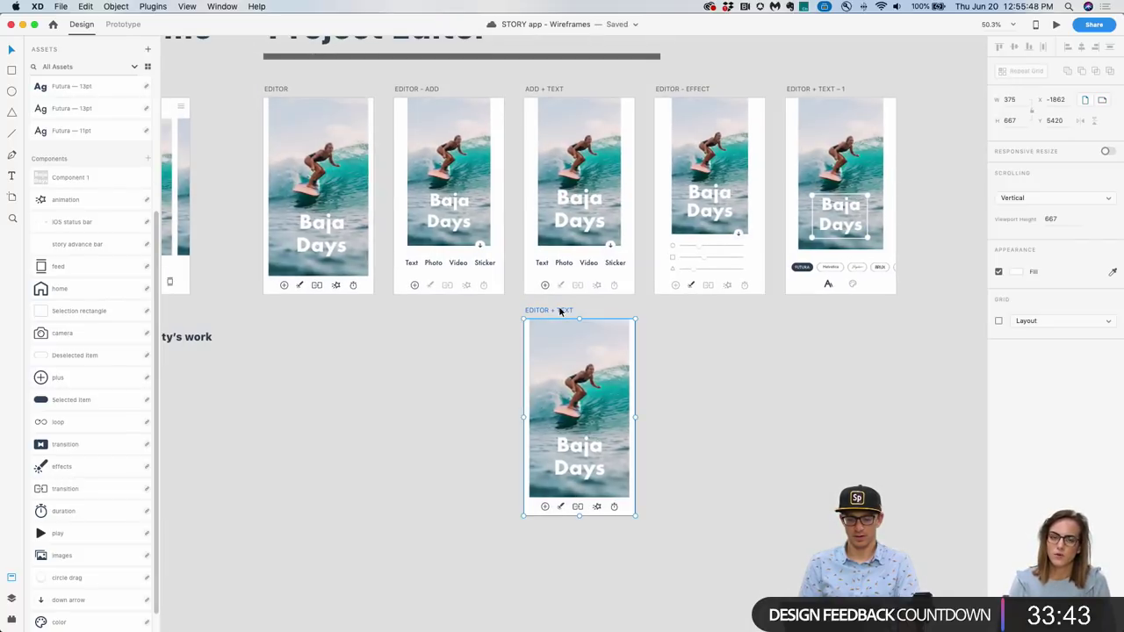
scroll(558, 306, "down", 2)
left_click_drag(559, 307, 743, 433)
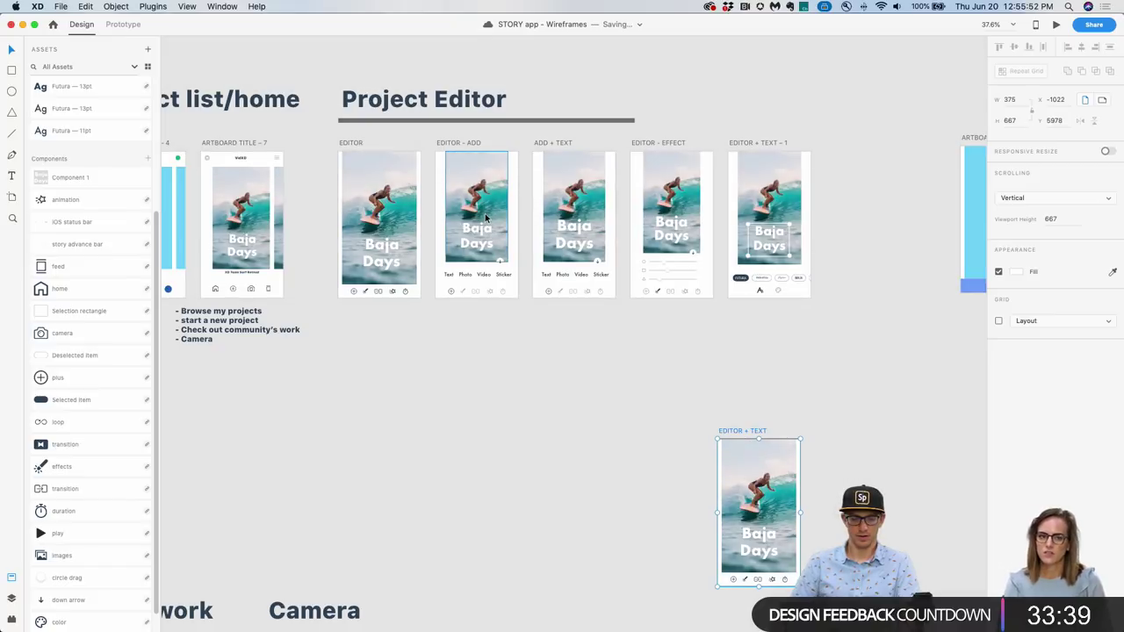
left_click(454, 73)
Bring the EDITOR + TEXT artboard back beneath the Project Editor row and delete it.
scroll(574, 170, "up", 3)
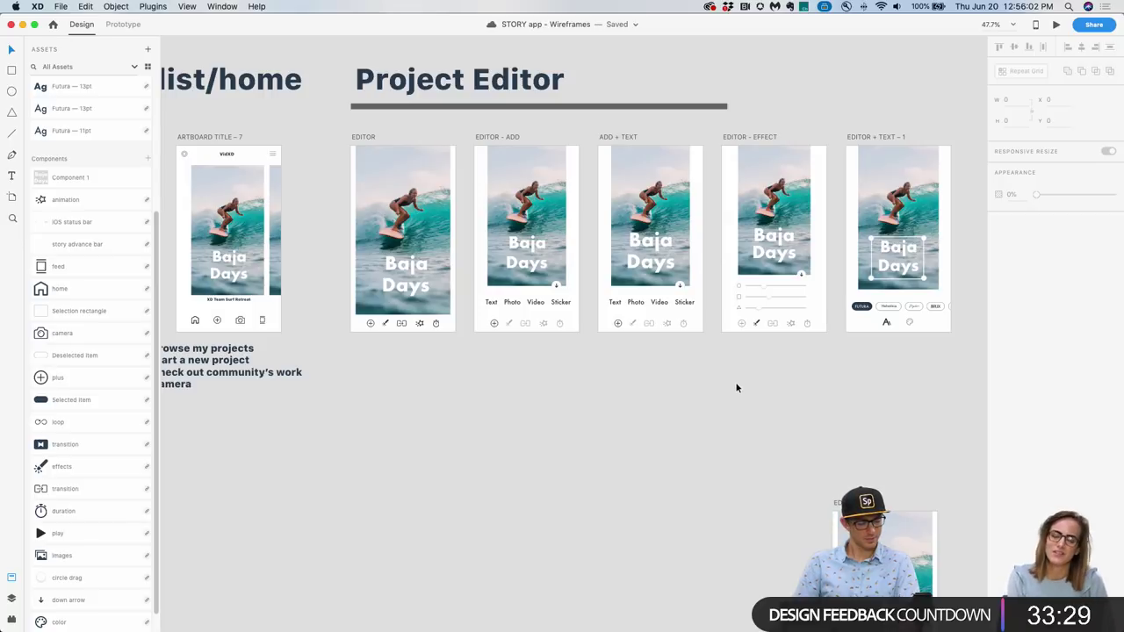
left_click_drag(519, 383, 540, 431)
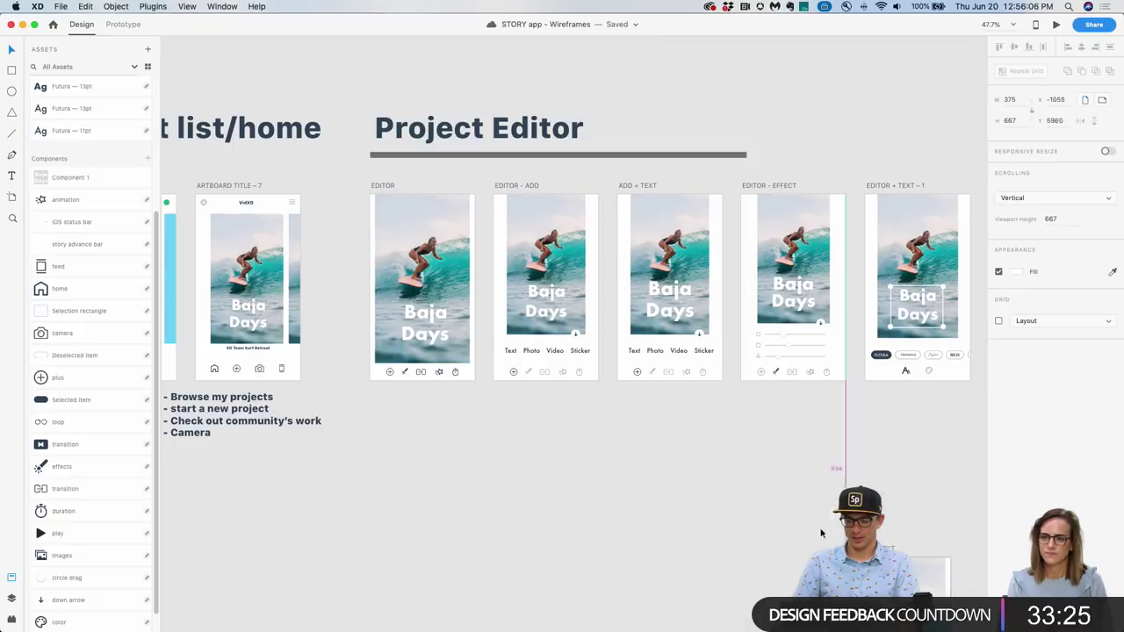
left_click_drag(385, 186, 552, 401)
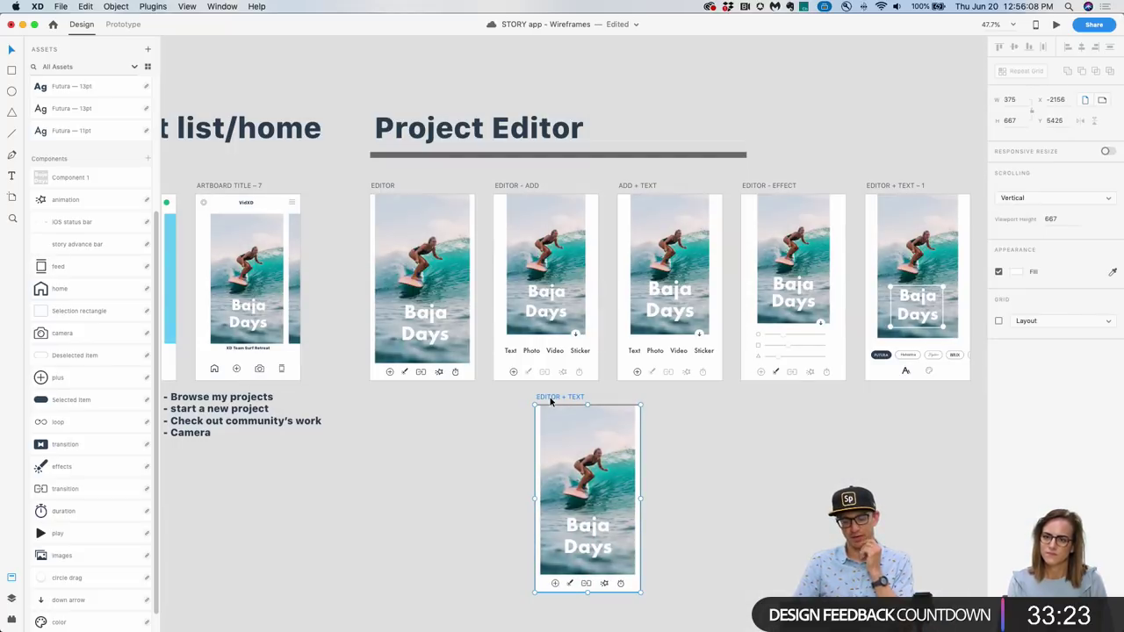
key("super+z")
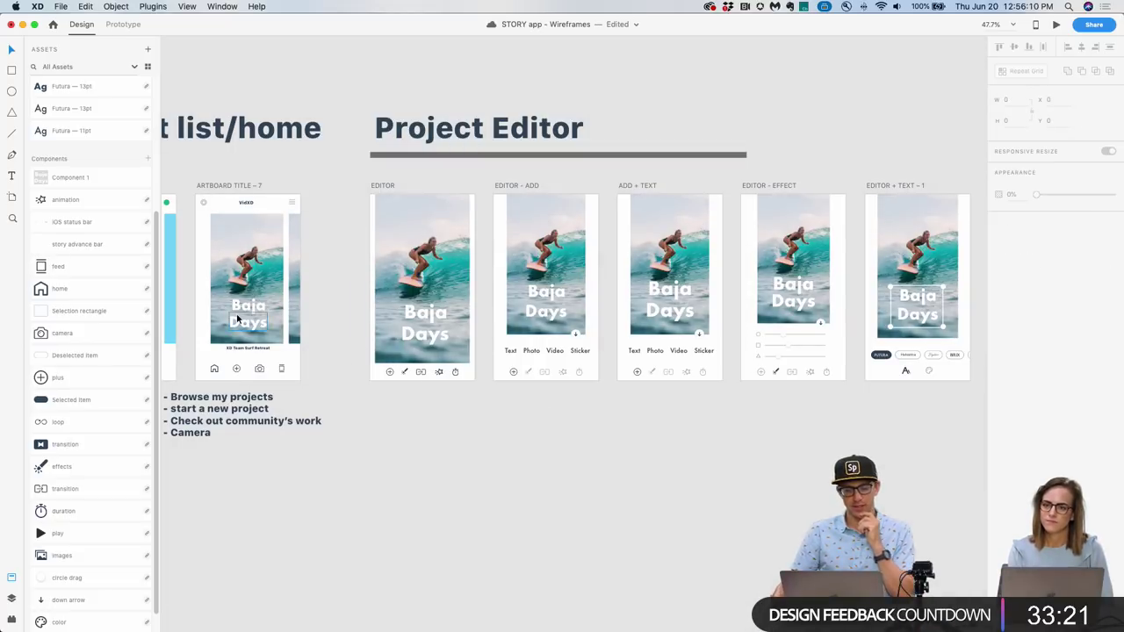
Group the two Baja Days text lines on the ADD + TEXT artboard and check the EDITOR artboard's title group.
left_click(676, 313)
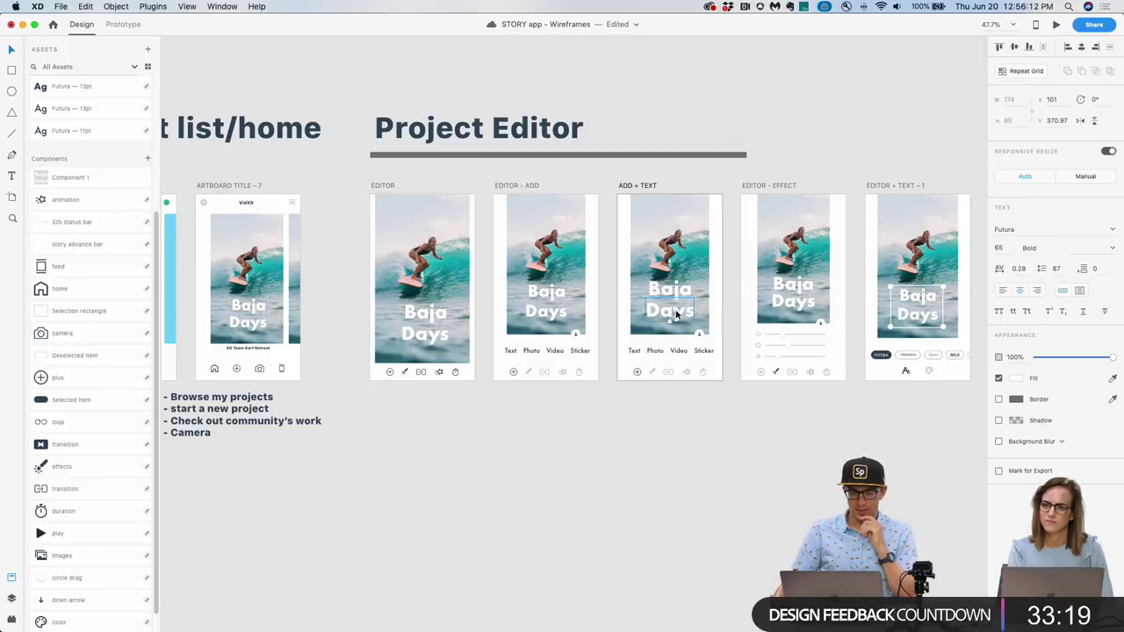
key("super+g")
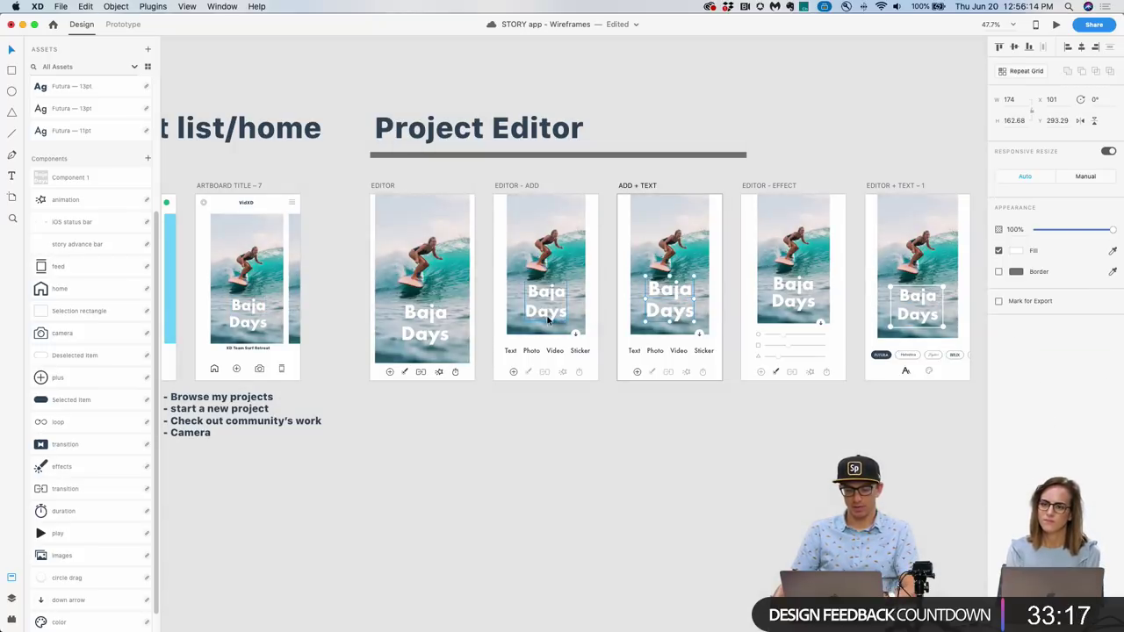
left_click(425, 323)
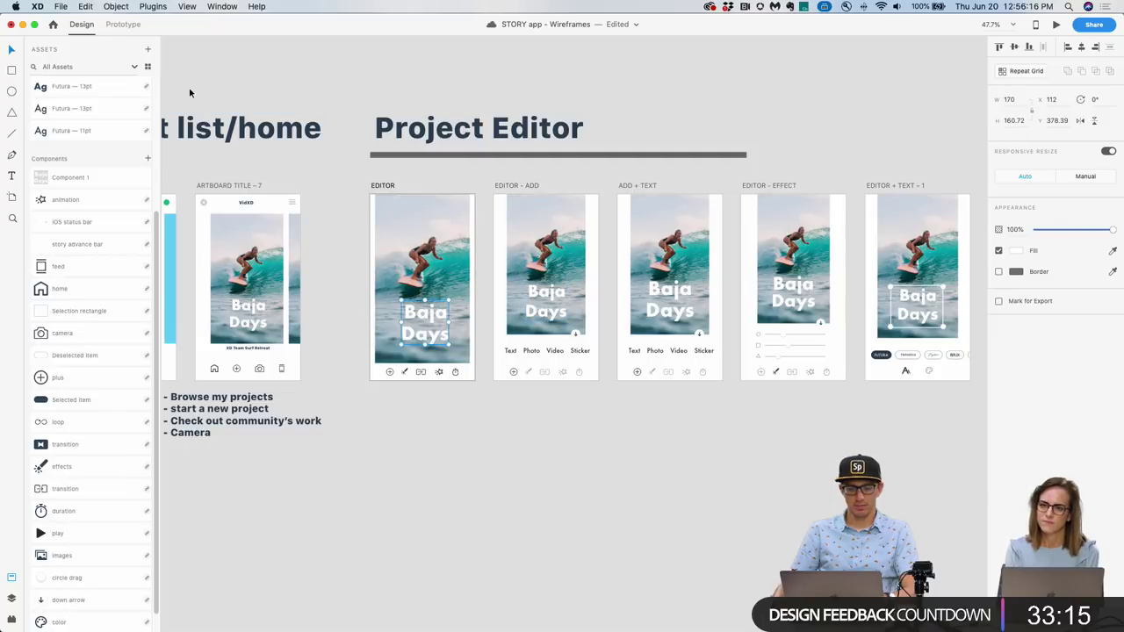
In prototype mode, wire the Baja Days titles on EDITOR, EDITOR - ADD, ADD + TEXT and EDITOR - EFFECT to EDITOR + TEXT – 1.
left_click(123, 23)
left_click_drag(453, 322, 870, 277)
left_click(545, 301)
left_click_drag(570, 302, 878, 281)
left_click(669, 300)
left_click_drag(696, 299, 904, 279)
left_click(797, 293)
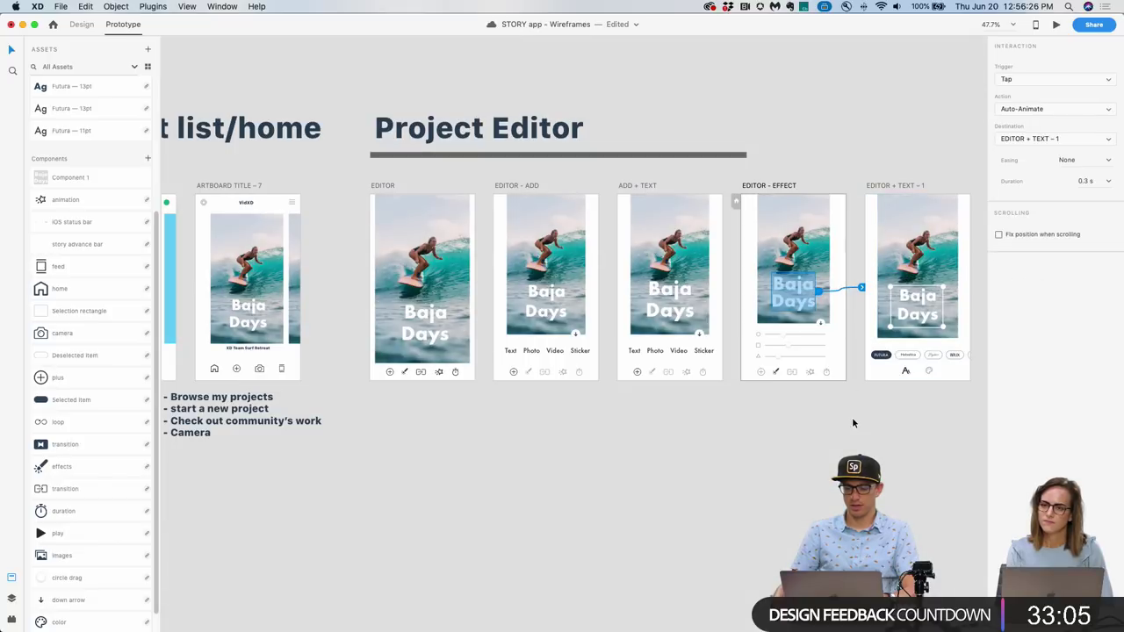
left_click(766, 424)
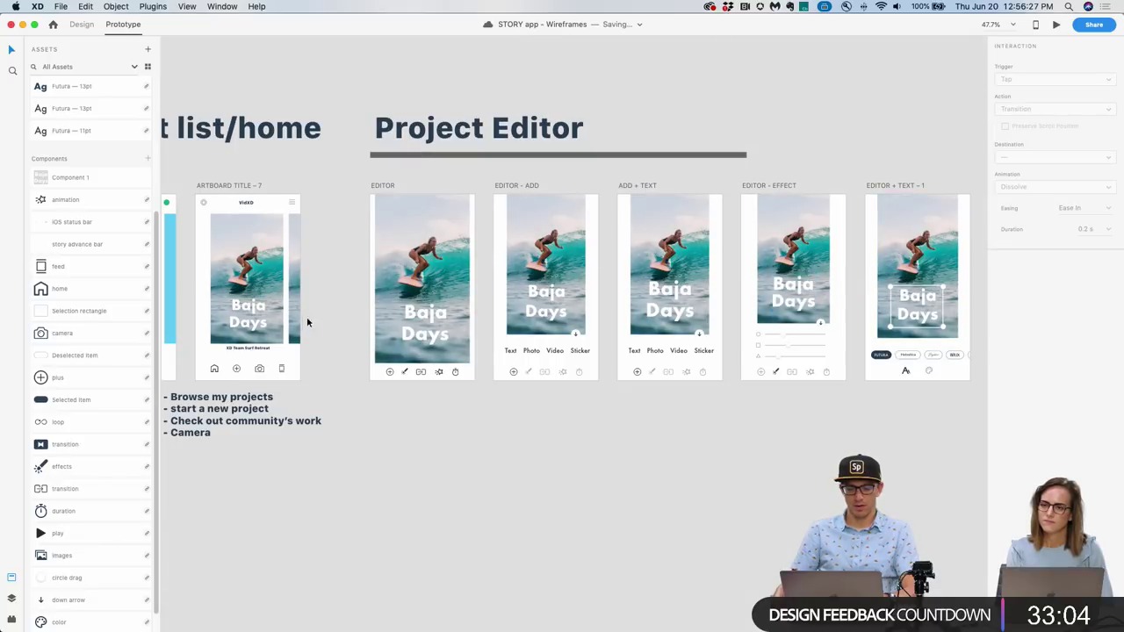
Examine the prototype connections of the EDITOR - EFFECT and EDITOR + TEXT – 1 artboards.
left_click(84, 27)
left_click(121, 26)
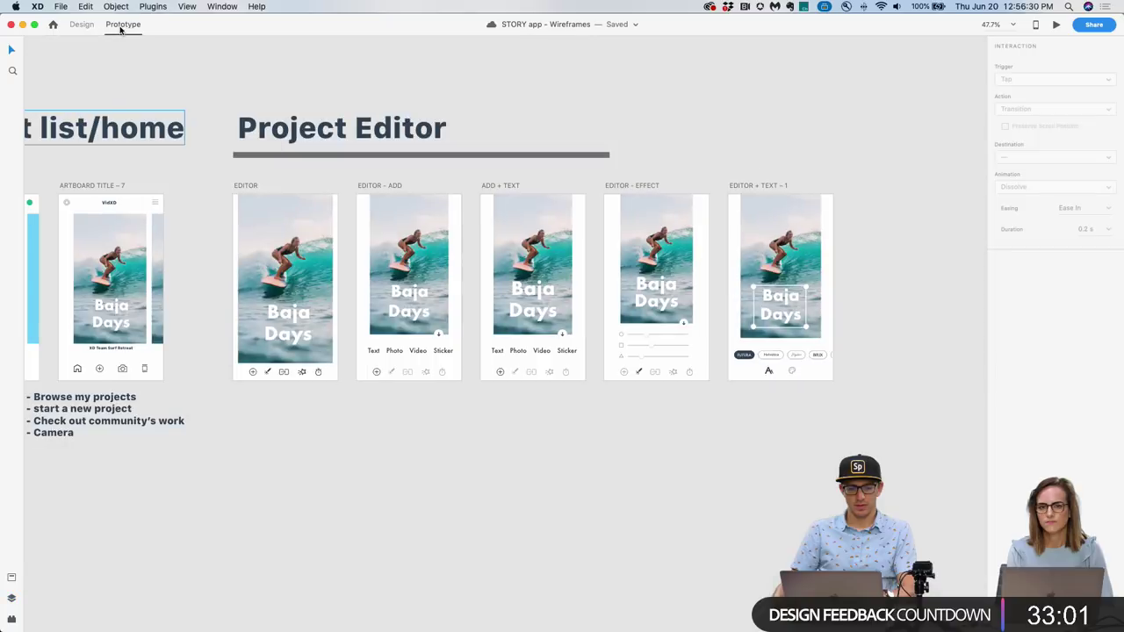
scroll(394, 360, "up", 3)
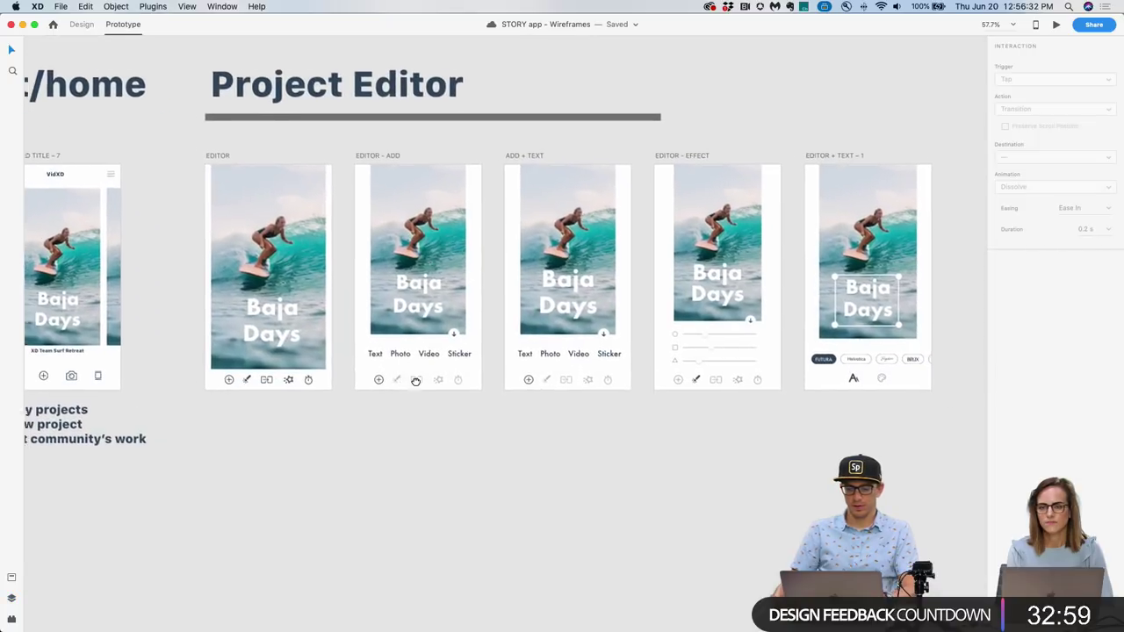
scroll(416, 381, "up", 2)
scroll(415, 381, "left", 2)
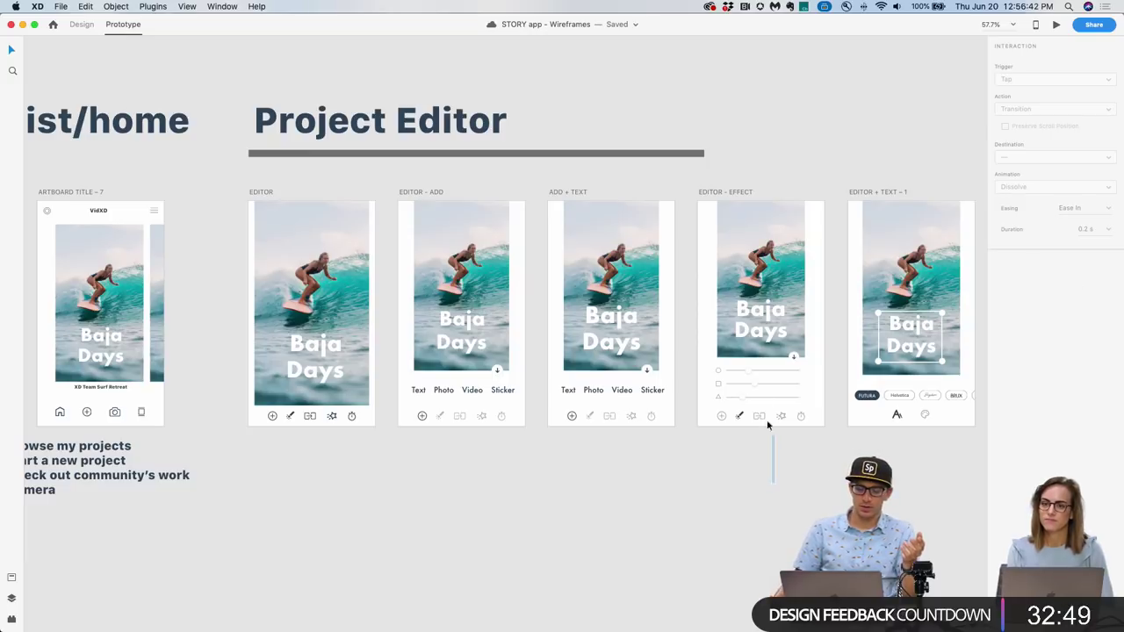
left_click(737, 263)
left_click(864, 191)
scroll(955, 470, "right", 2)
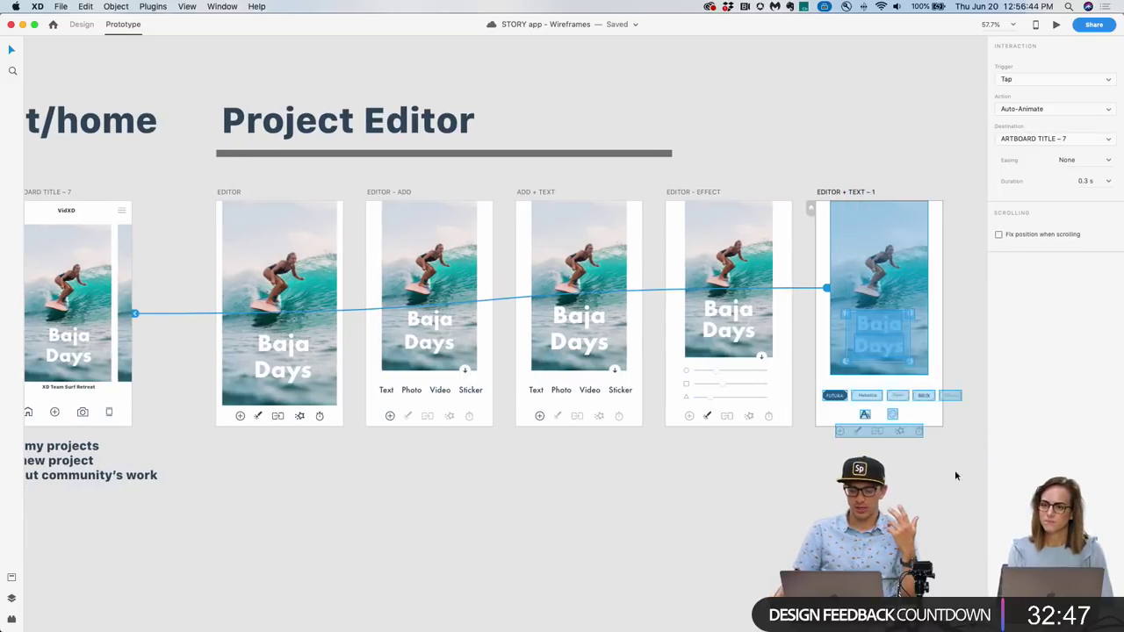
left_click(954, 475)
left_click_drag(444, 512, 476, 507)
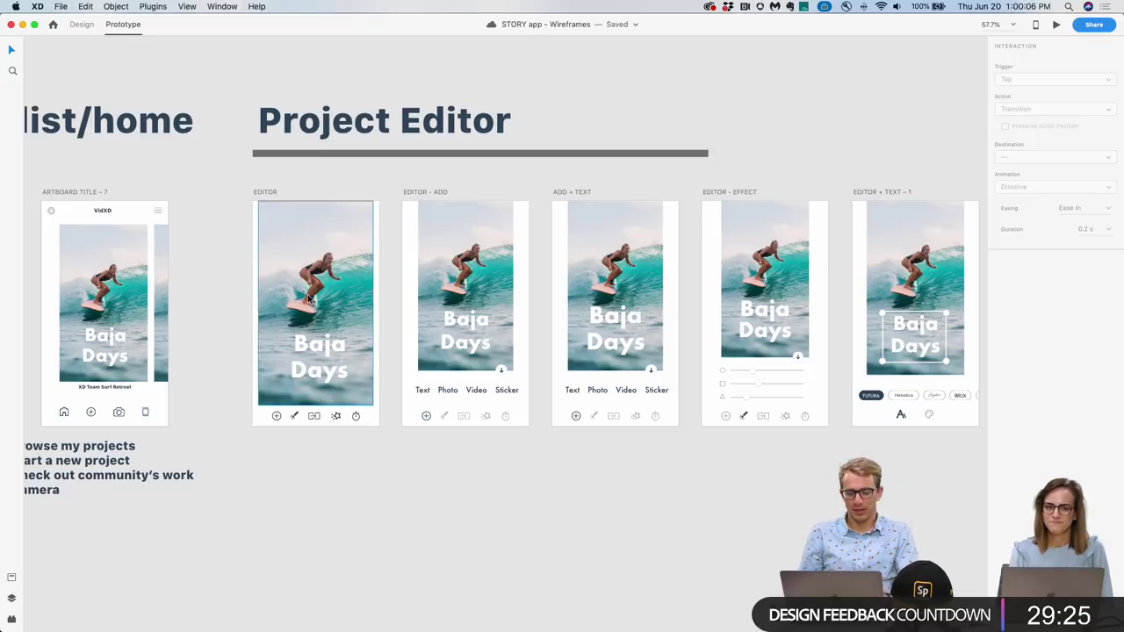
Return to design mode, add the text "Back" over the EDITOR artboard's sky and position it at X 56, Y 5.
scroll(310, 299, "up", 5)
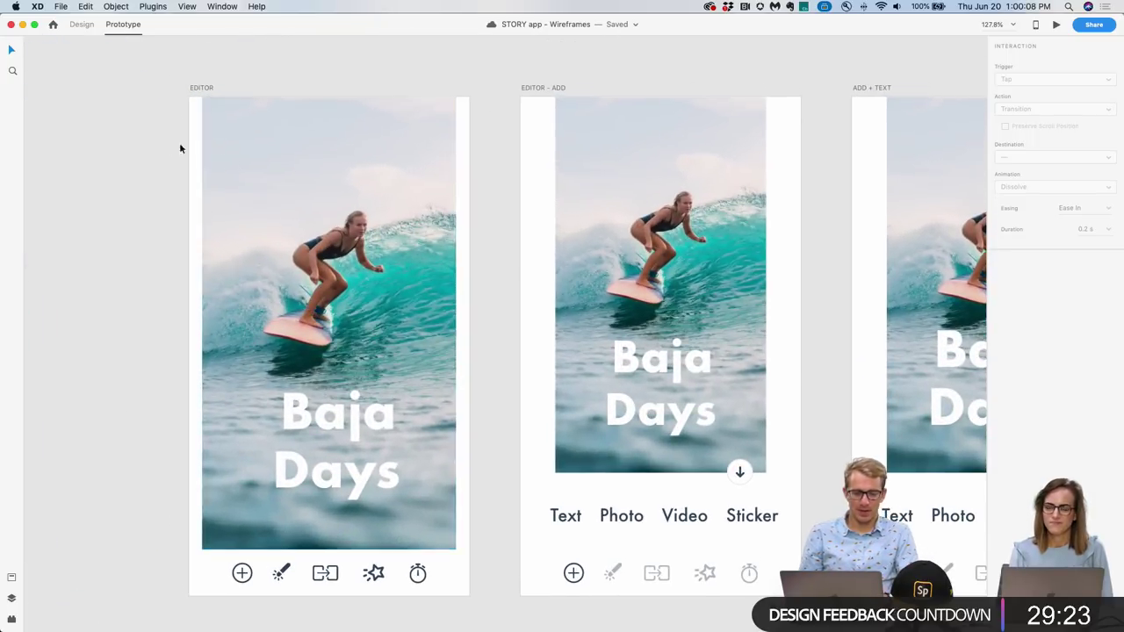
left_click(267, 184)
key("Escape")
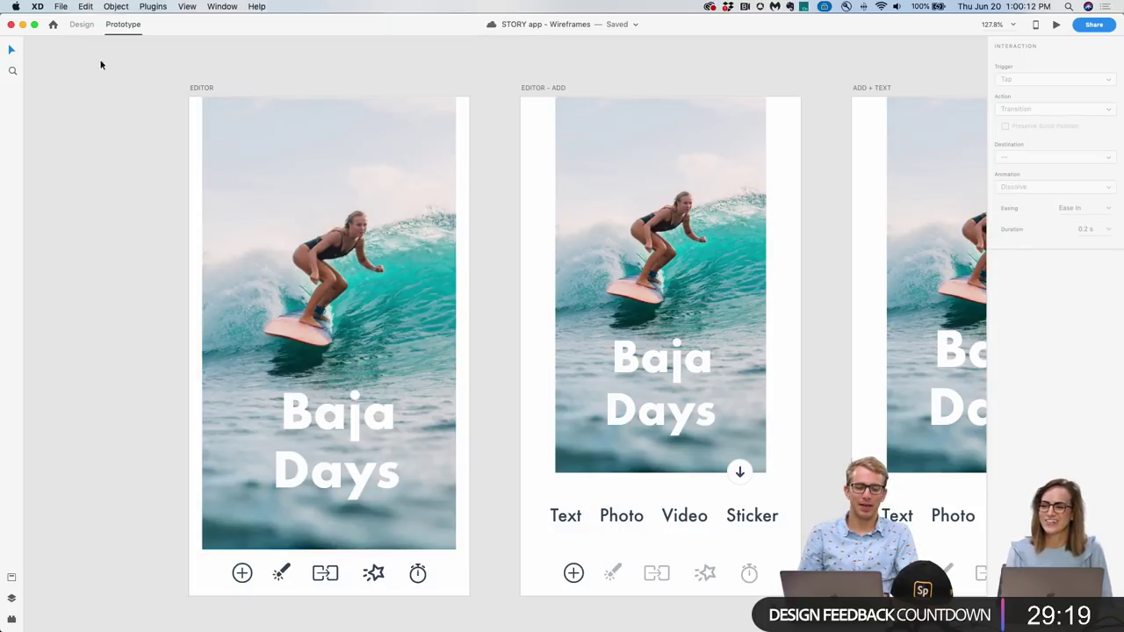
left_click(85, 26)
key("t")
left_click(261, 128)
type("Back")
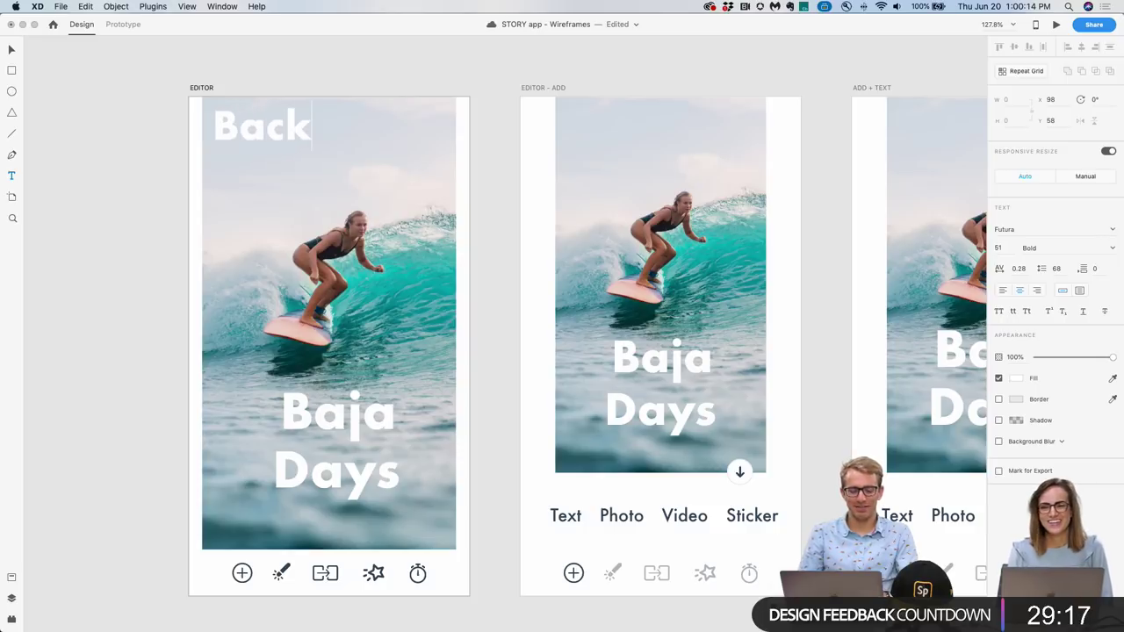
key("Escape")
left_click_drag(263, 127, 281, 127)
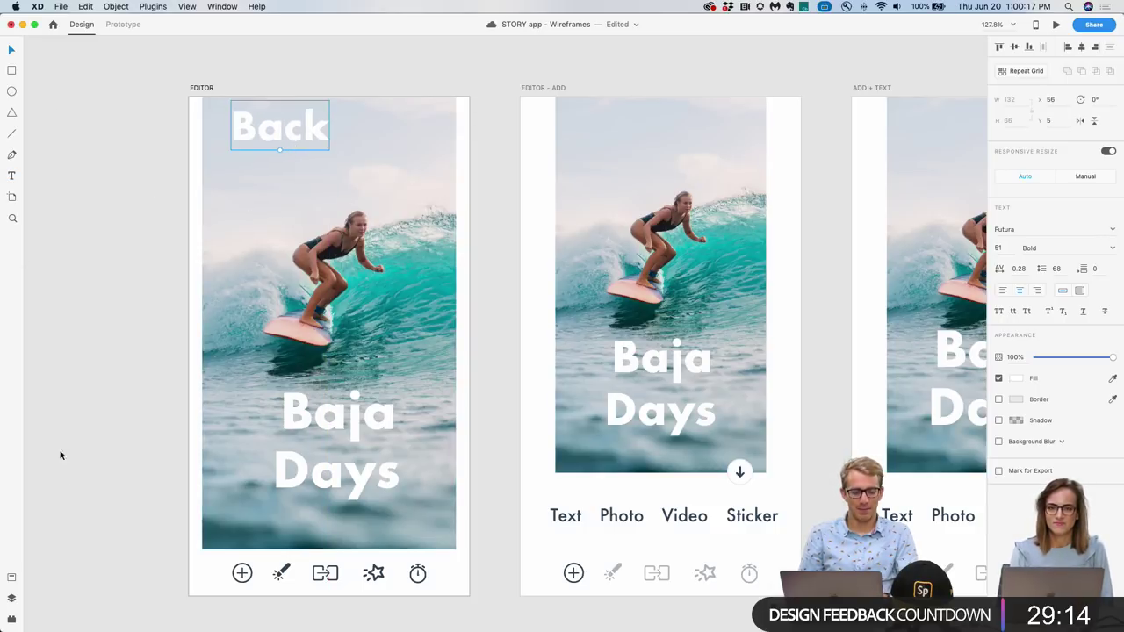
Apply the regular Futura 13pt character style to the Back text and move it near the upper-left corner of the EDITOR photo.
left_click(12, 576)
scroll(92, 246, "up", 5)
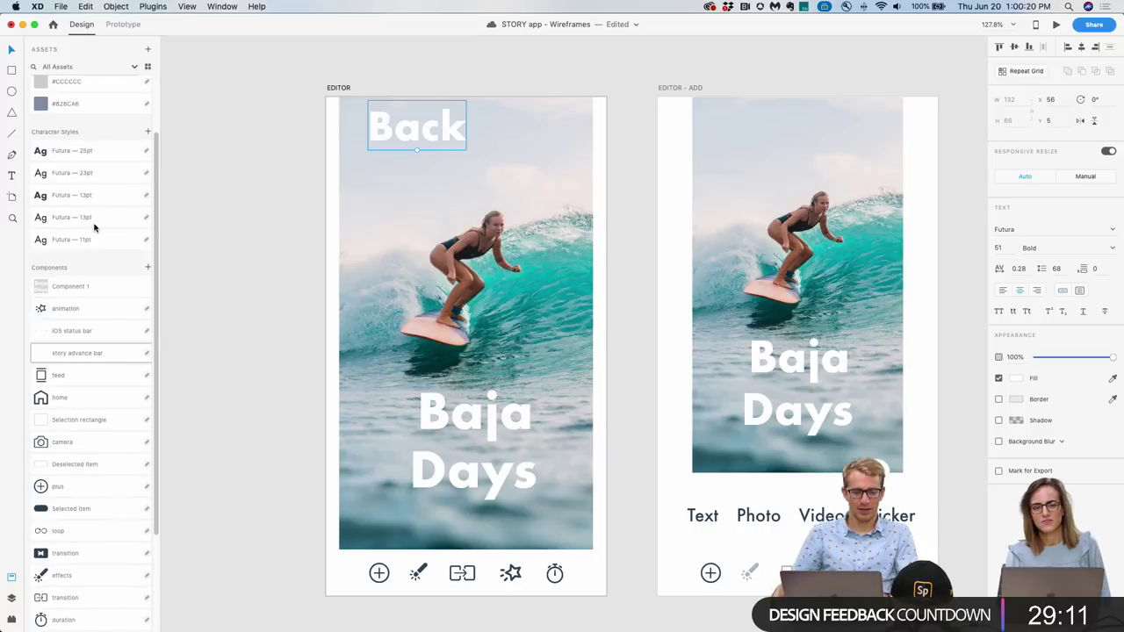
left_click(87, 276)
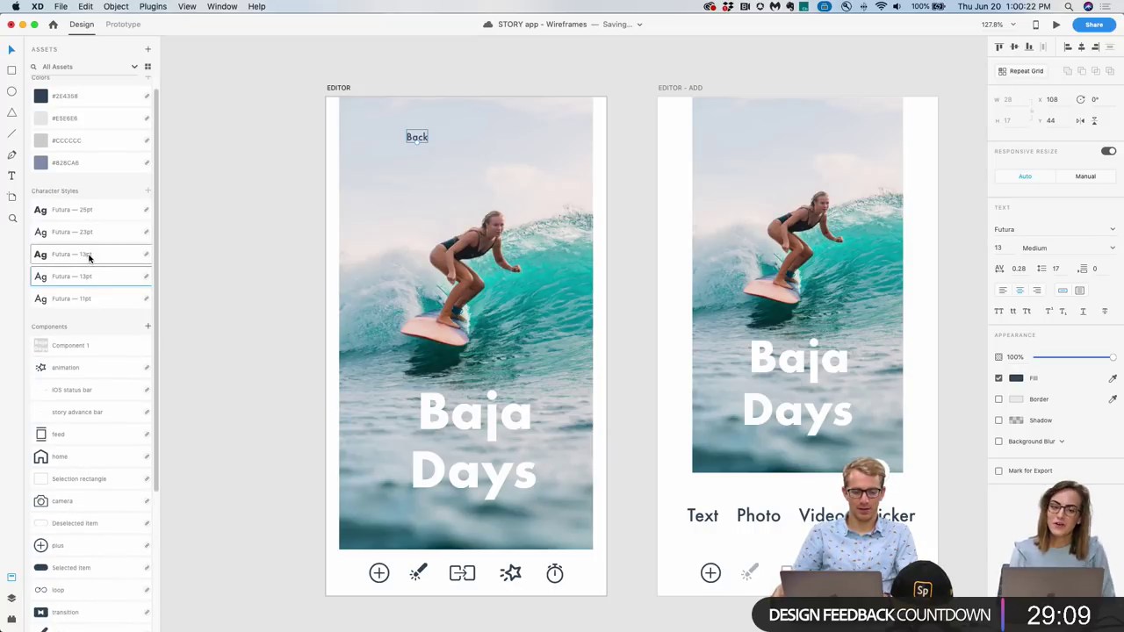
left_click_drag(396, 135, 366, 113)
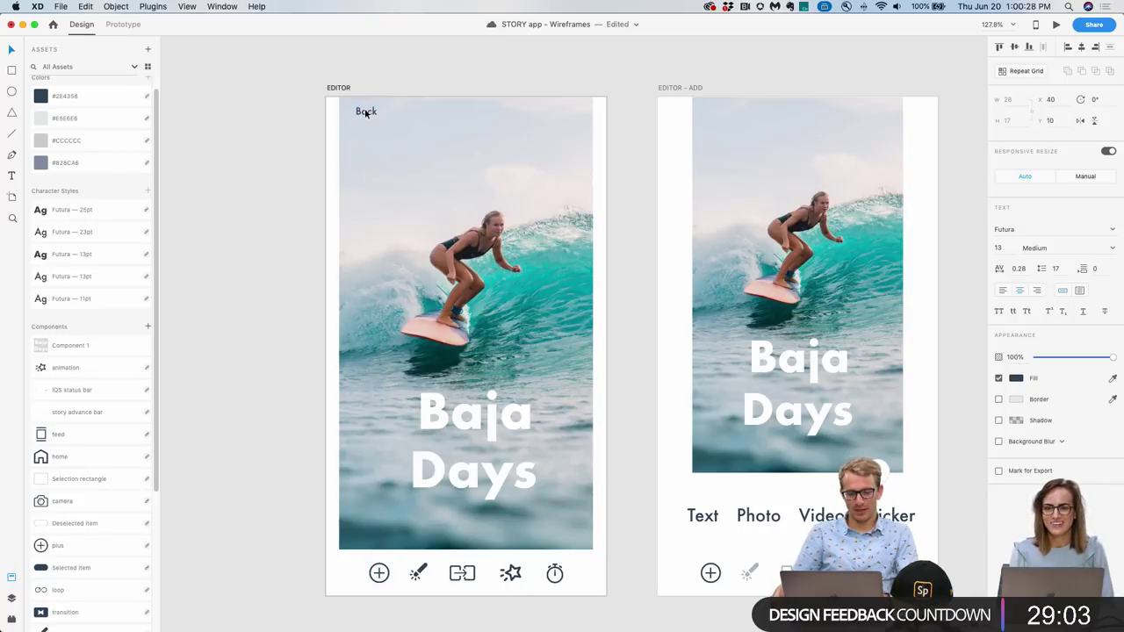
left_click(494, 225)
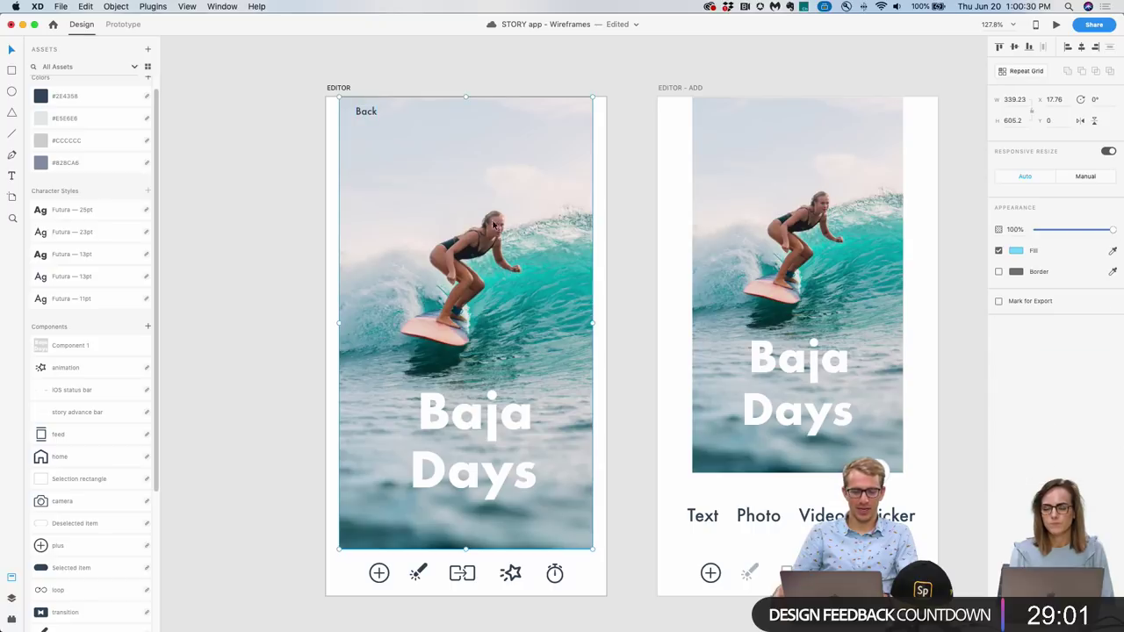
left_click(360, 112)
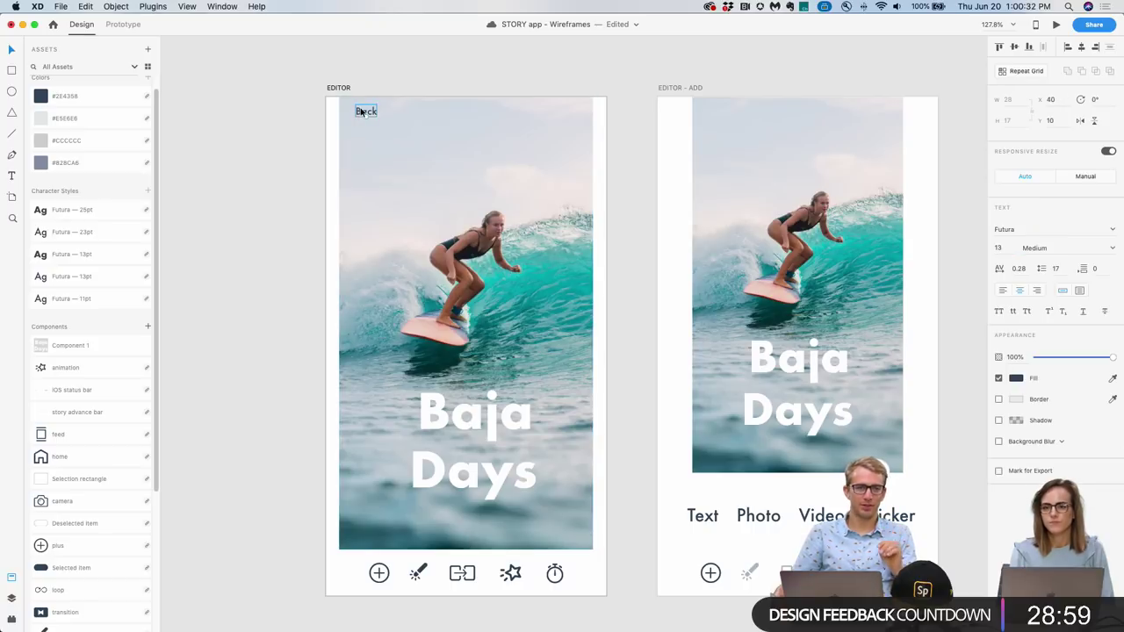
left_click_drag(360, 111, 356, 113)
Try lowering the upper edge of the EDITOR photo to about Y 87, and undo the resize.
left_click(384, 123)
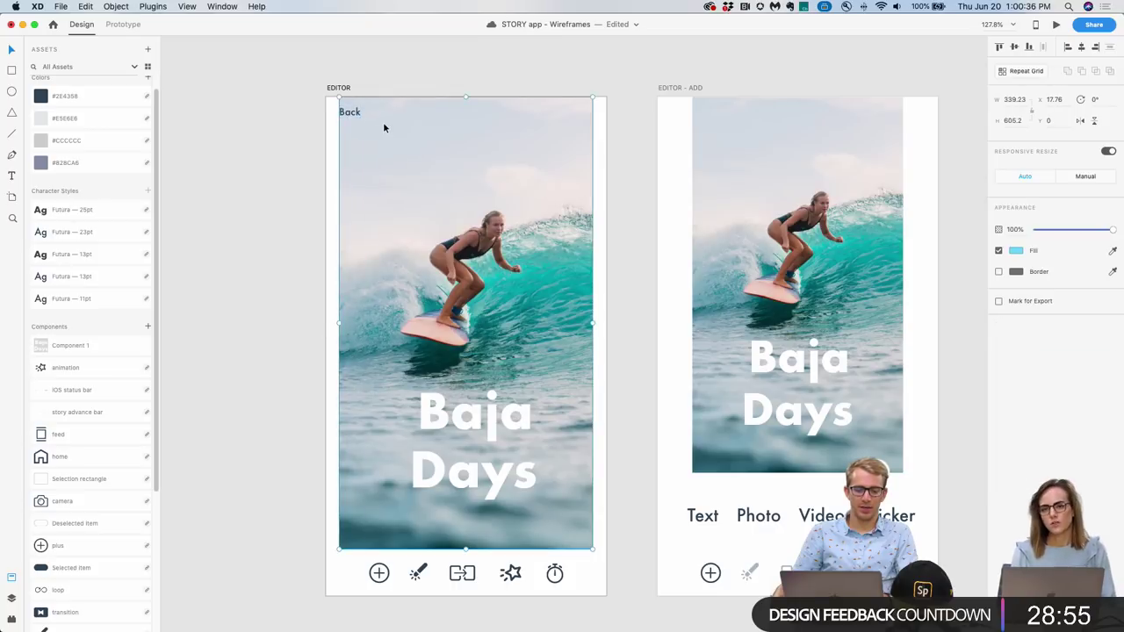
left_click_drag(466, 97, 479, 158)
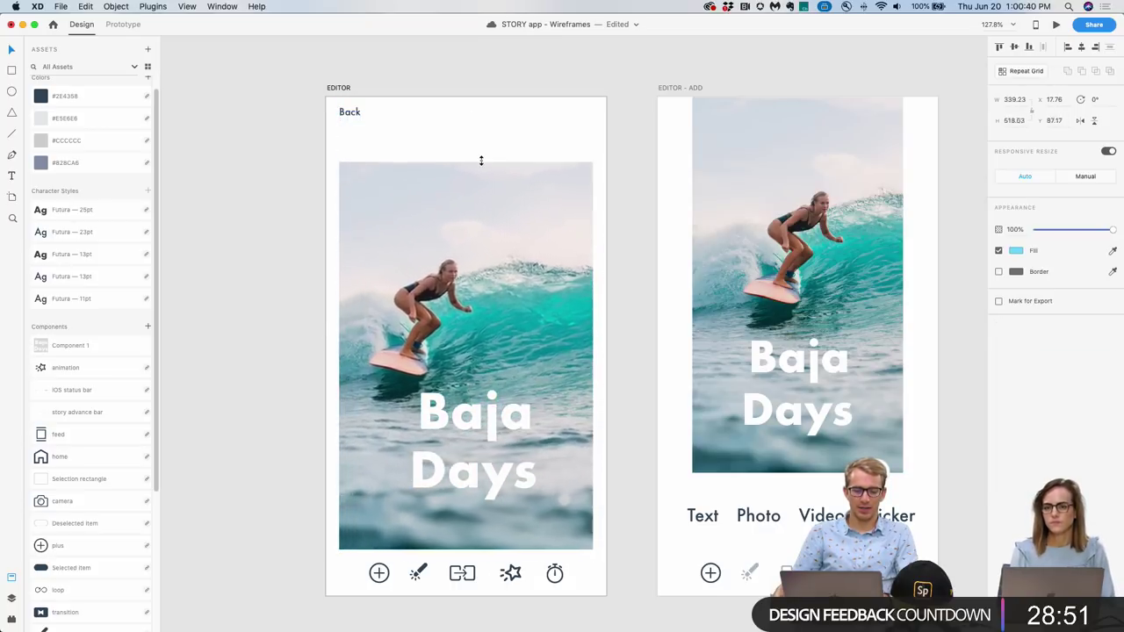
key("super+z")
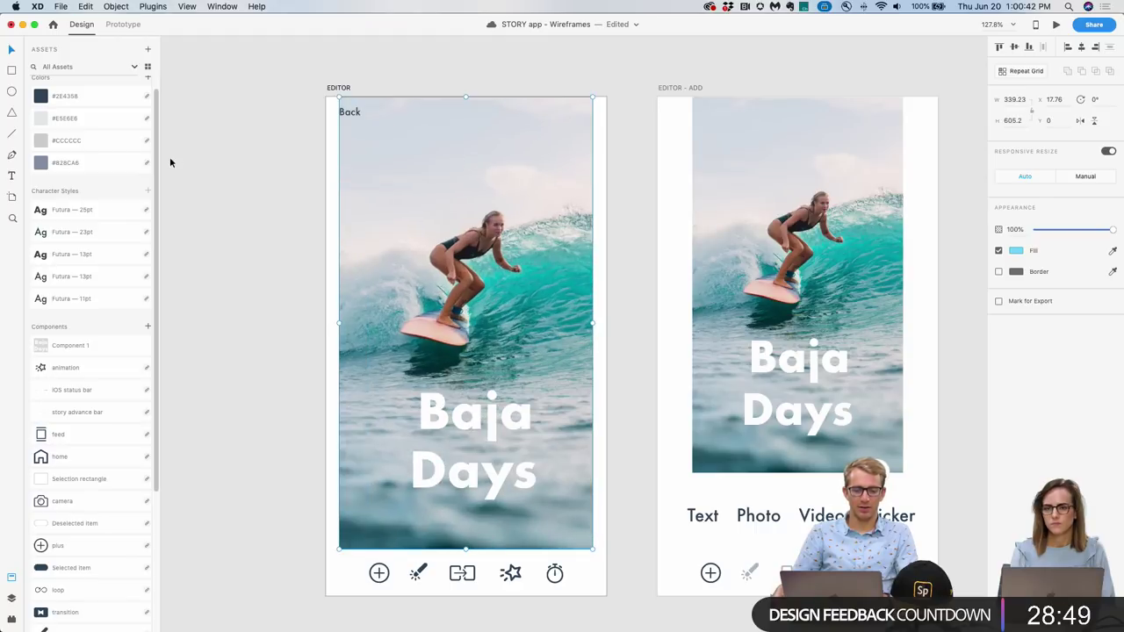
Move the Back text to X 44, Y 9 and draw a left-pointing chevron about 7 by 14 beside it with the Pen tool.
left_click_drag(348, 115, 368, 114)
scroll(368, 114, "up", 6)
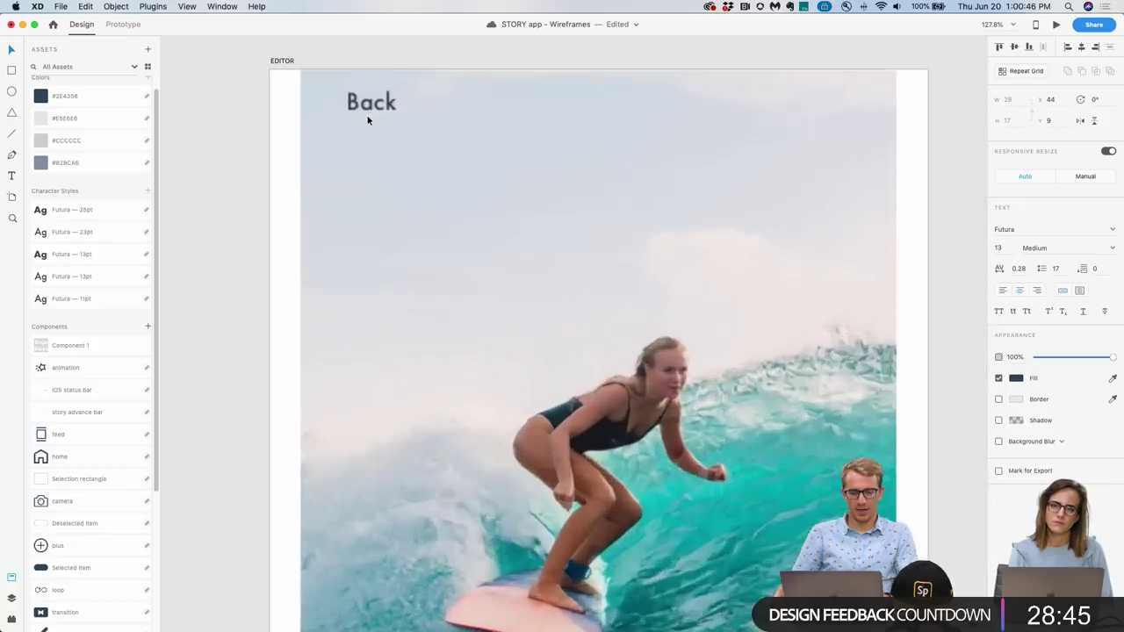
scroll(136, 326, "down", 4)
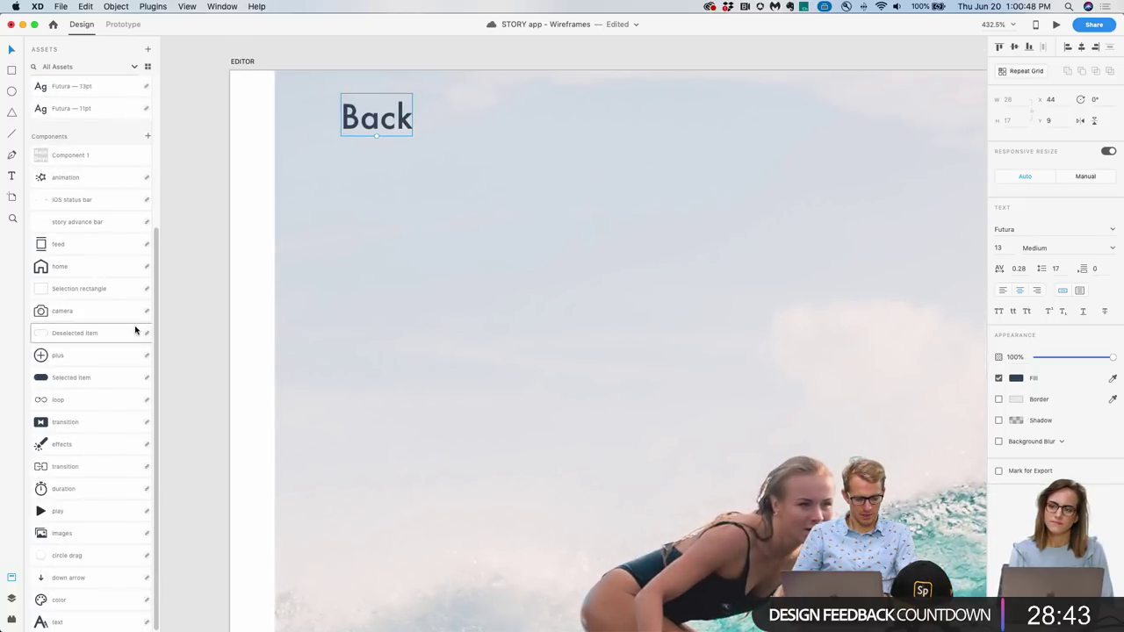
key("p")
left_click(314, 99)
left_click(298, 129)
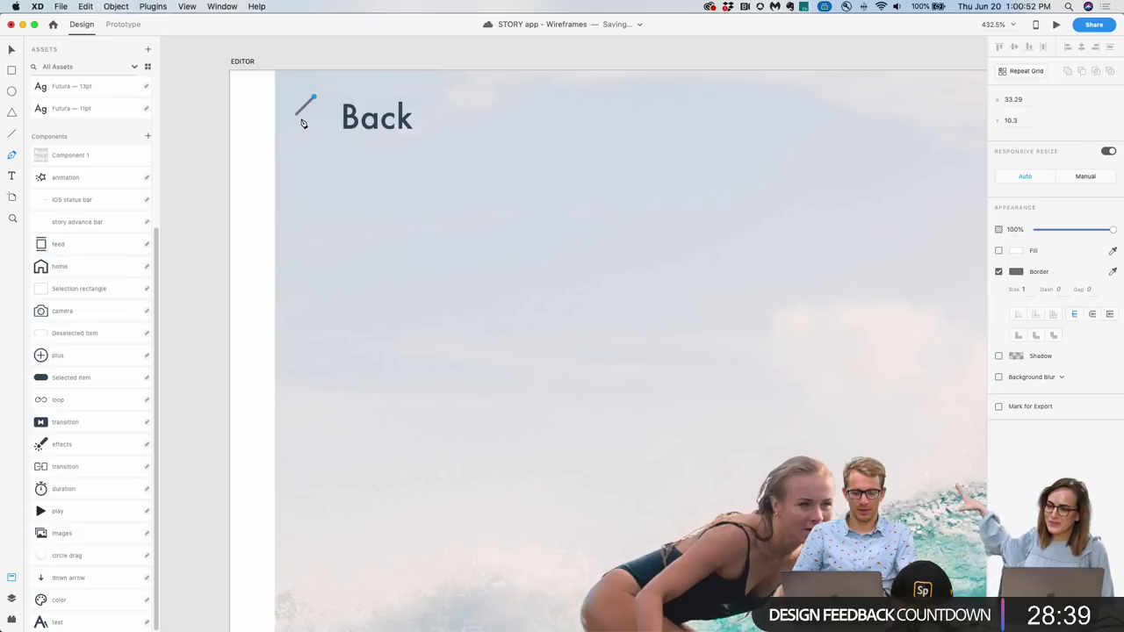
left_click(312, 131)
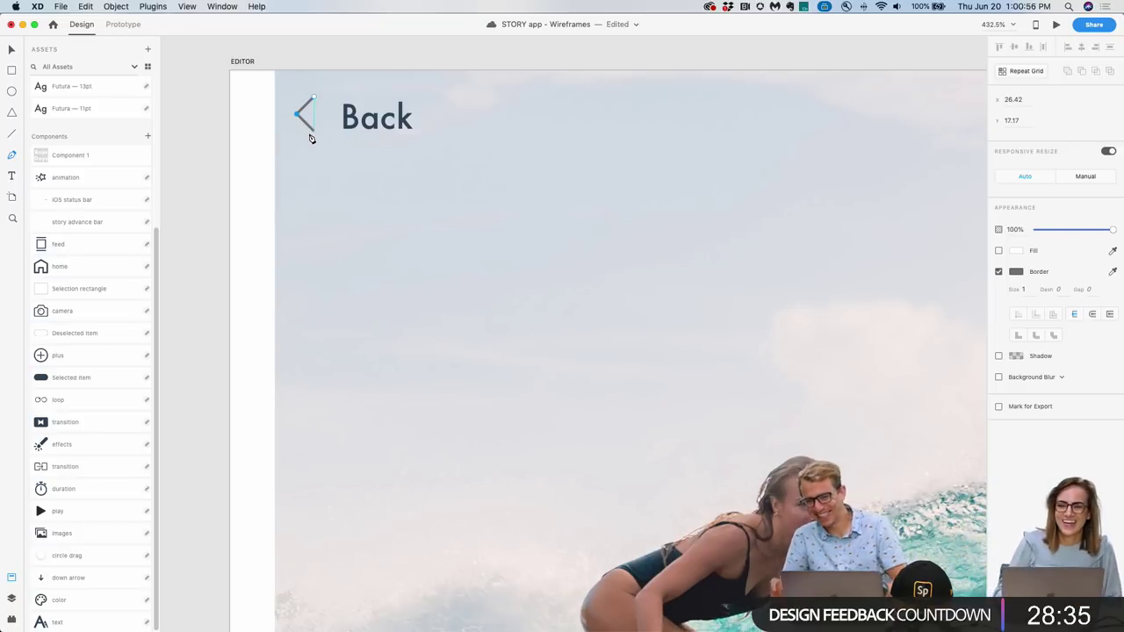
scroll(336, 149, "down", 2)
scroll(337, 149, "right", 3)
left_click_drag(298, 110, 459, 396)
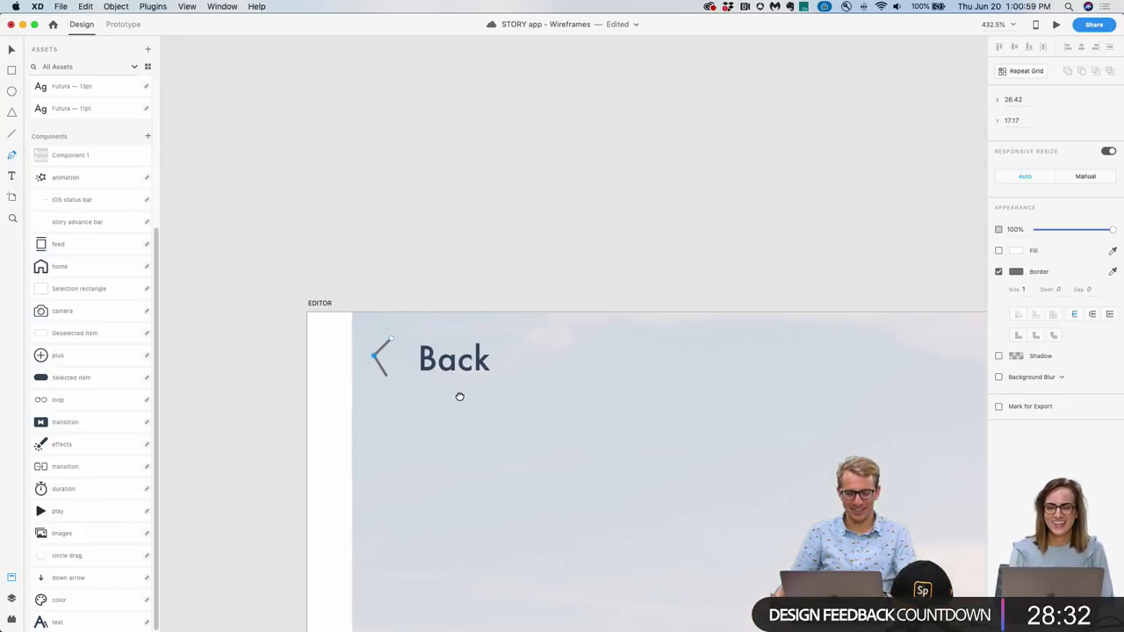
left_click(392, 373)
key("Escape")
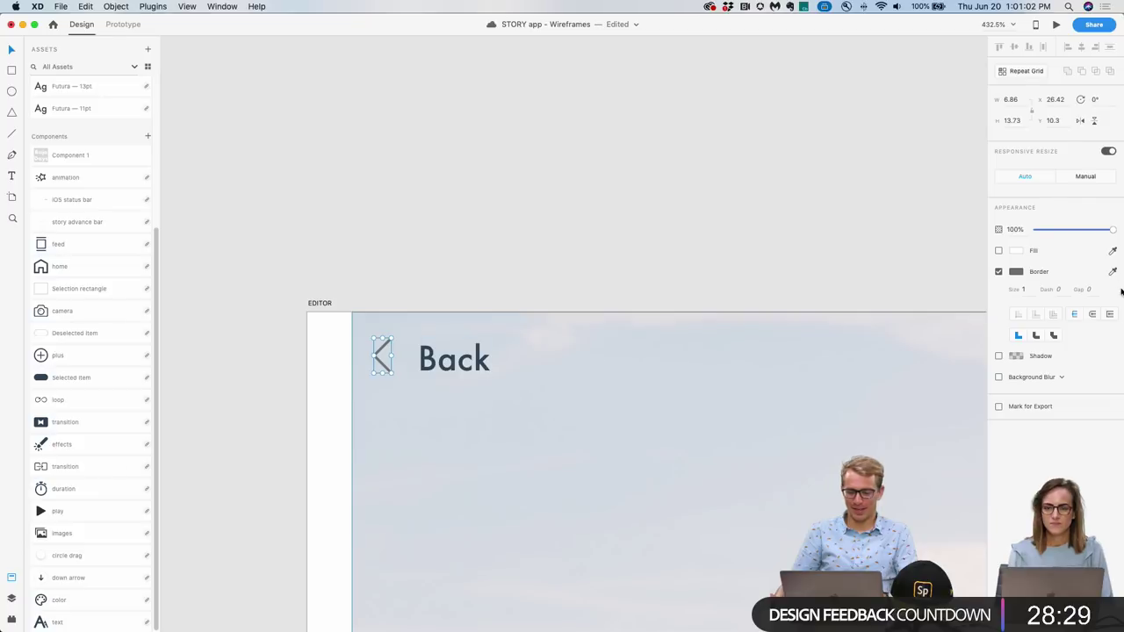
Match the chevron's border color to the Back text, and align them with the chevron at Y 12.3 and the text at X 41, Y 10.
left_click(1113, 272)
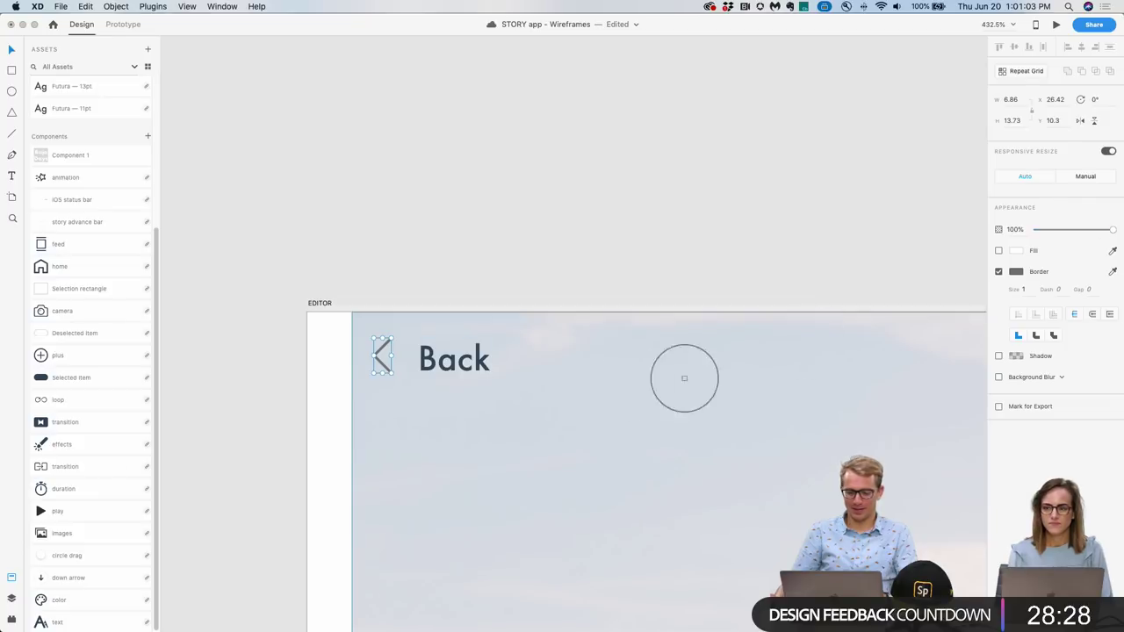
left_click(481, 362)
left_click_drag(383, 367, 384, 376)
scroll(466, 373, "down", 3)
left_click(455, 372)
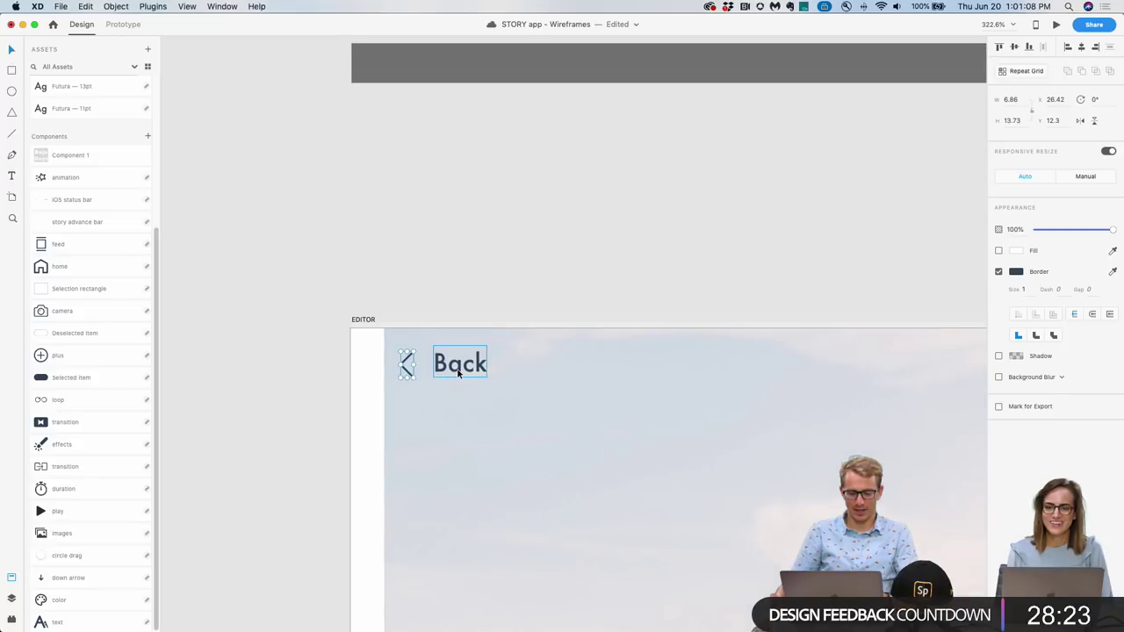
left_click_drag(464, 371, 459, 375)
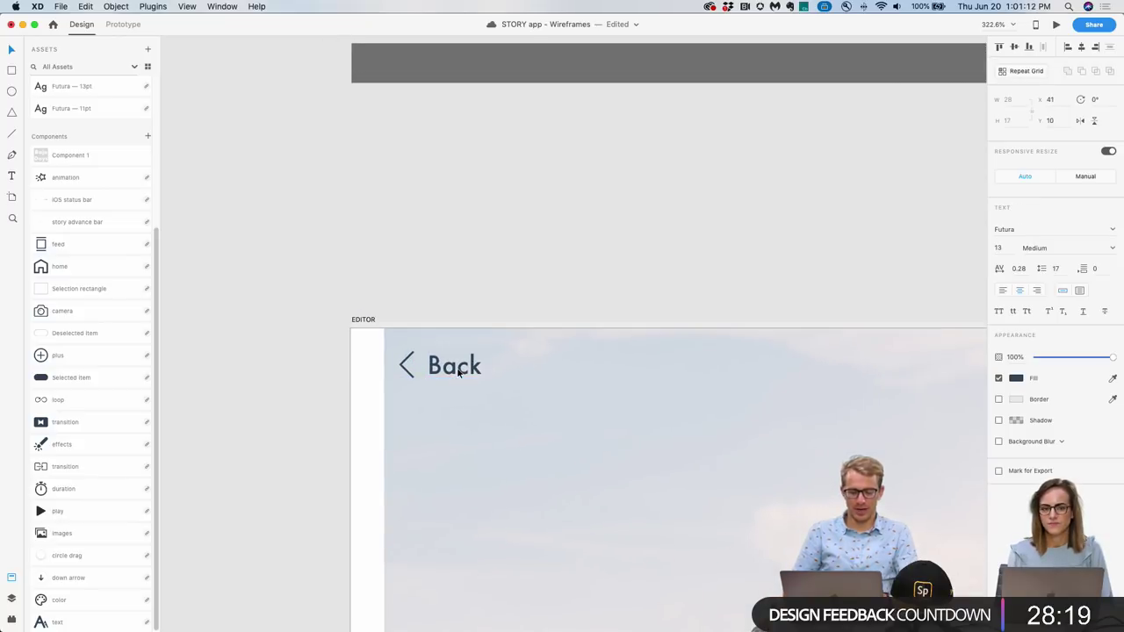
Set the Back text's fill and the chevron's border to white #FFFFFF.
left_click(407, 364, "shift")
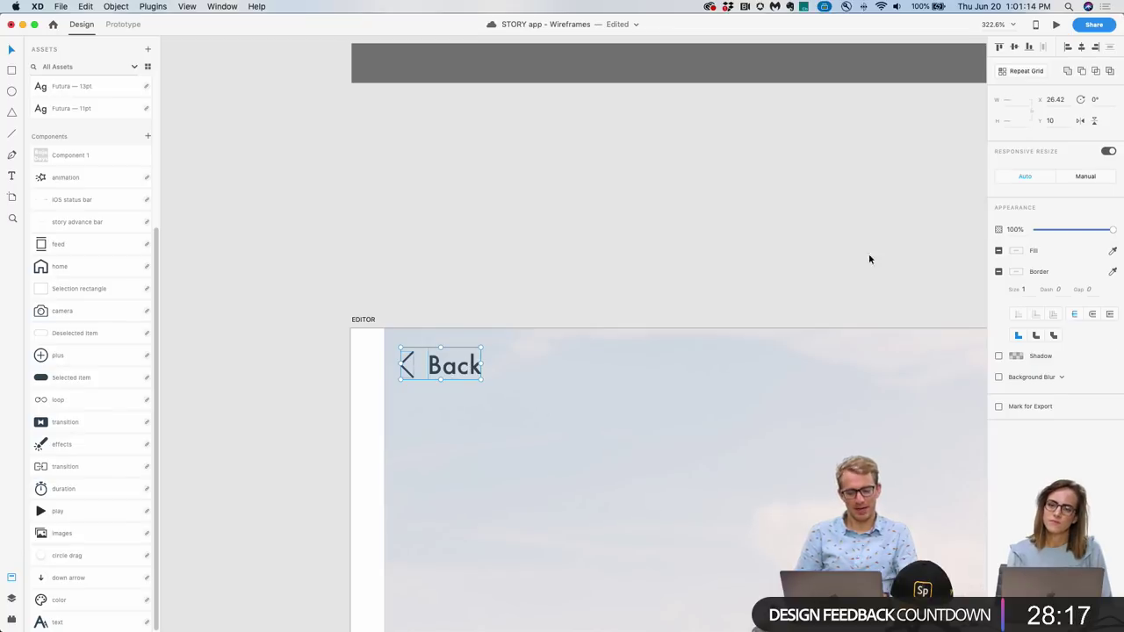
left_click(718, 284)
left_click(454, 365)
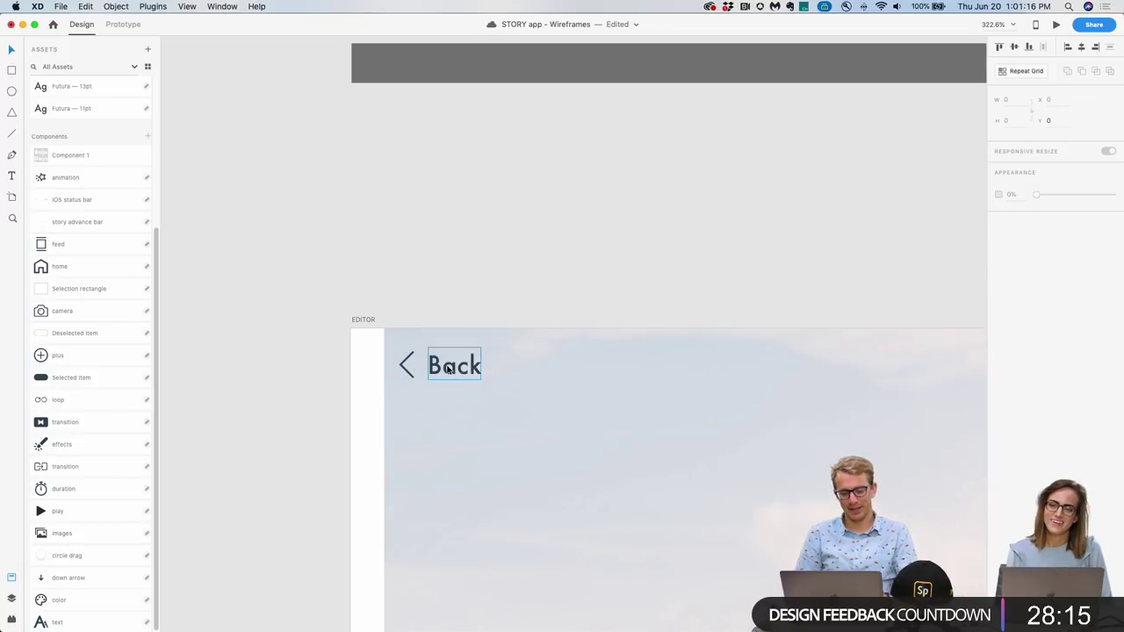
left_click(1016, 377)
type("ffffff")
key("Return")
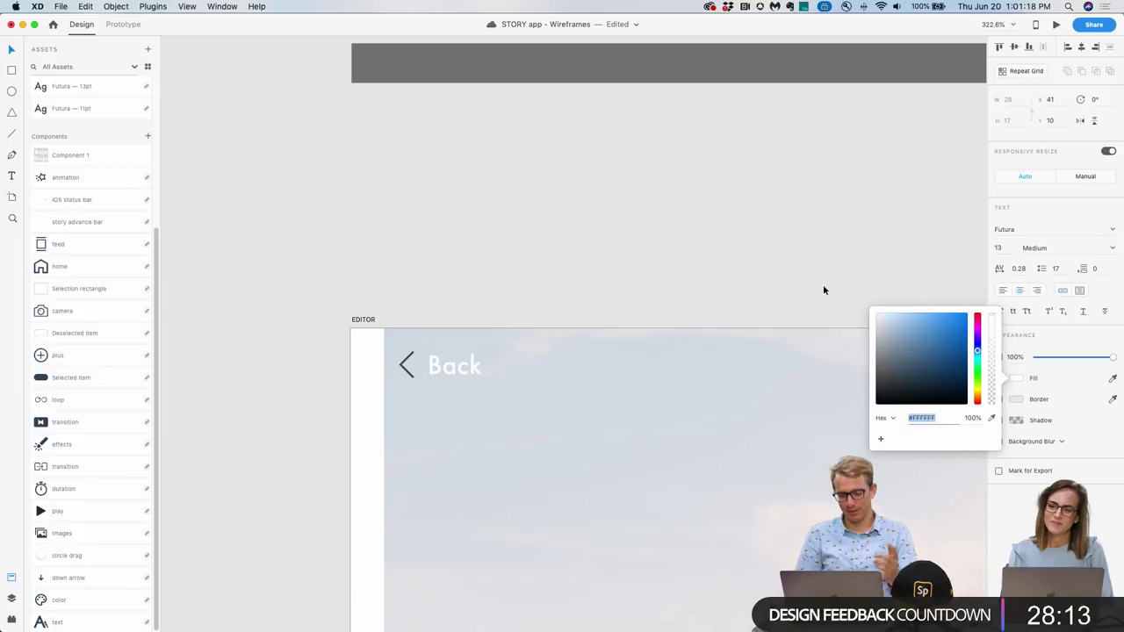
left_click(406, 363)
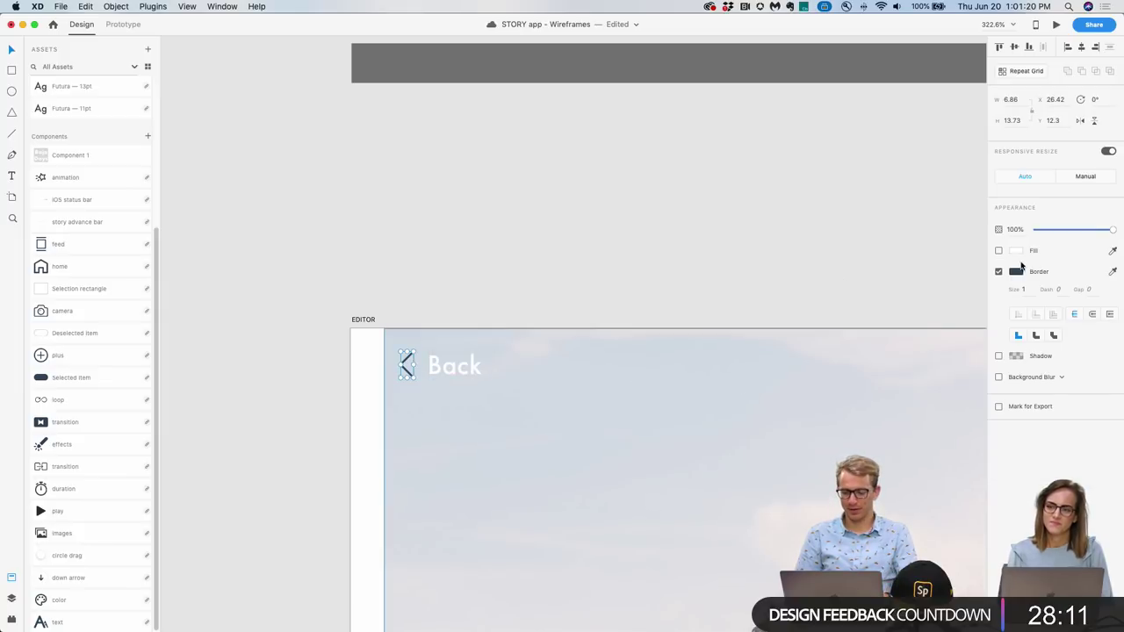
left_click(1016, 273)
Add a shadow to the chevron and Back text with a Y offset of 2 and a blur of 3.
left_click(460, 361, "shift")
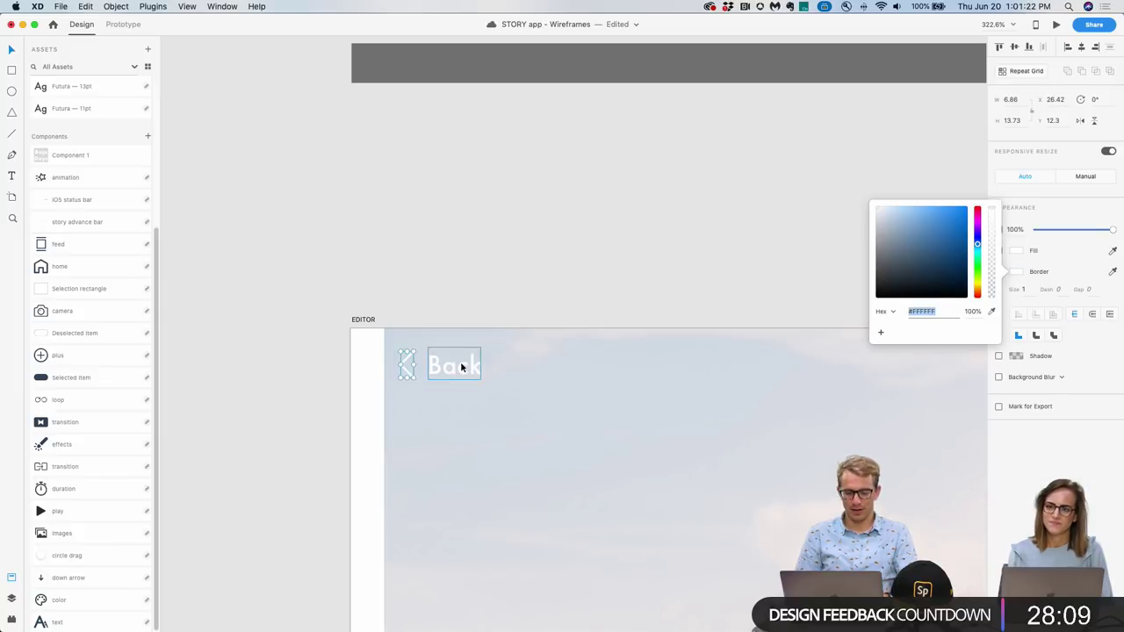
left_click(999, 356)
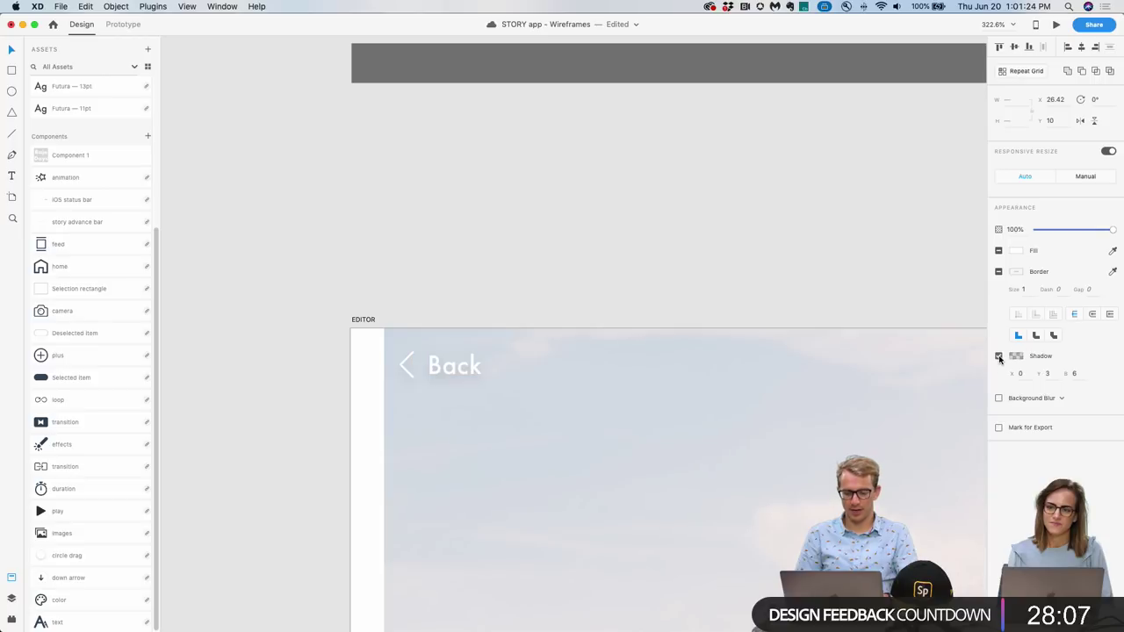
left_click(1048, 374)
key("Down")
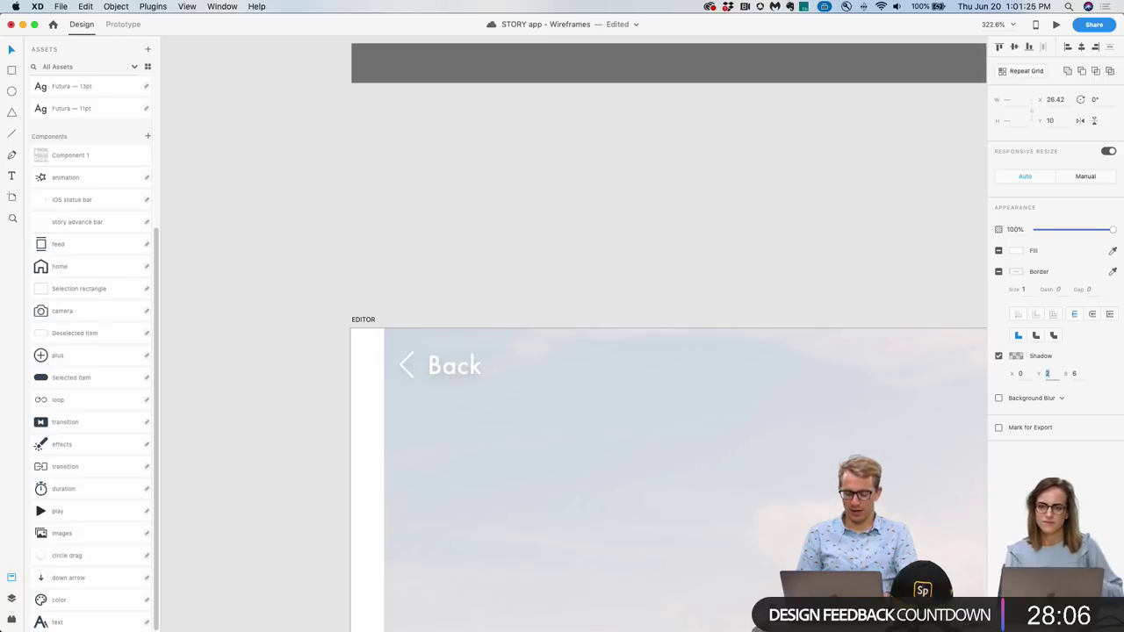
left_click(1082, 375)
key("Down")
key("Down")
key("Down")
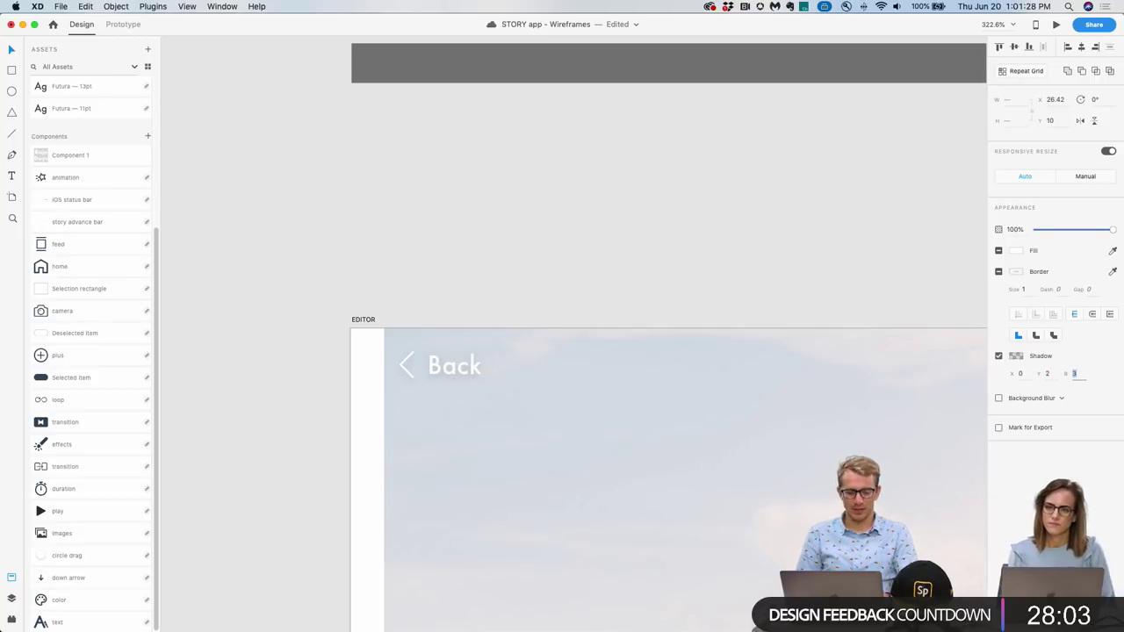
left_click(1016, 356)
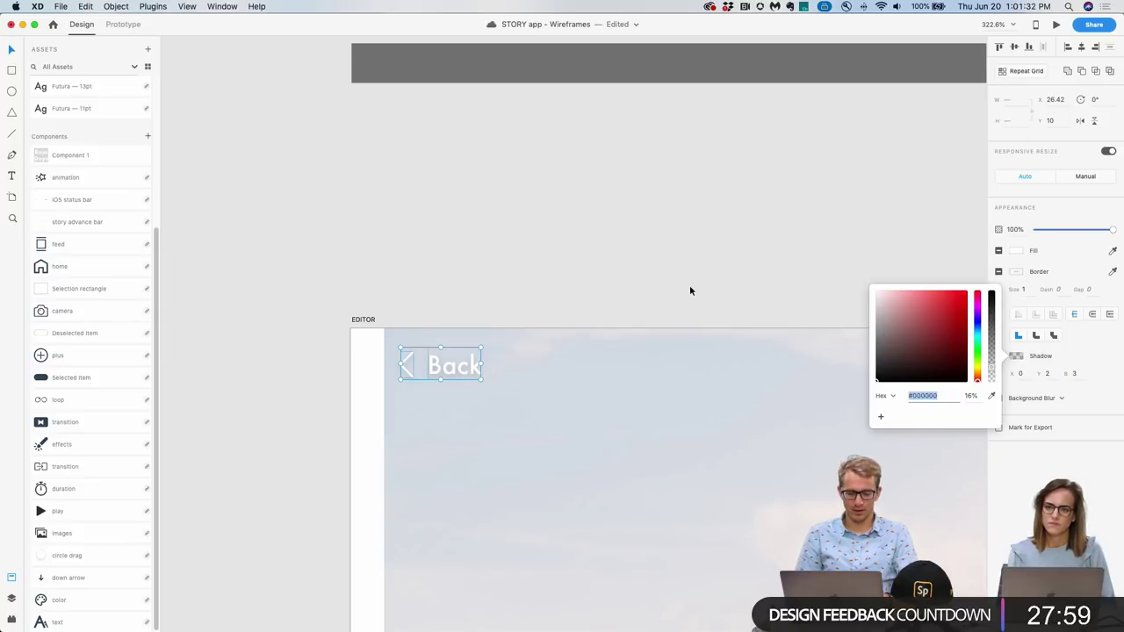
left_click(691, 288)
Check the styling of the Back text and chevron, and look through the document's saved colors, character styles and components.
left_click(444, 374)
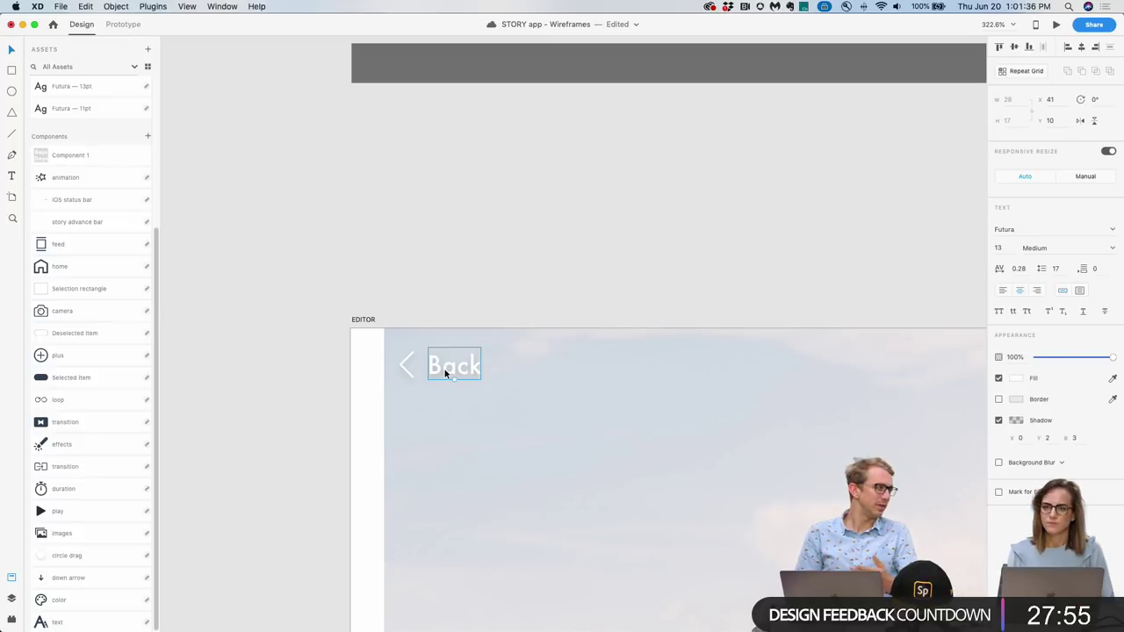
left_click(494, 343)
left_click(454, 364)
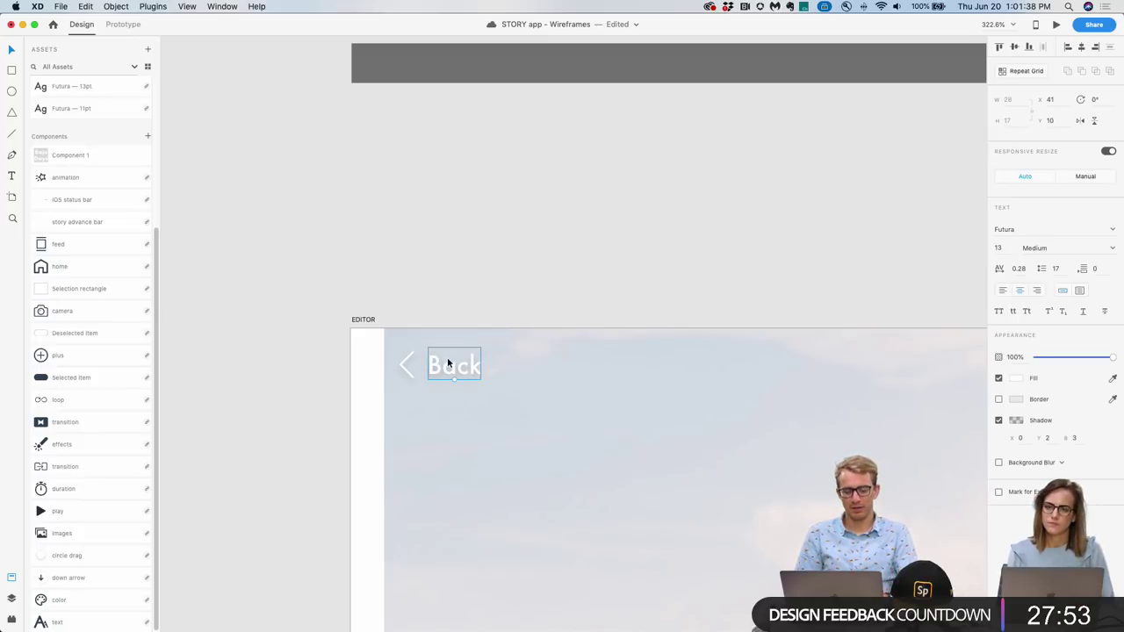
left_click(407, 376)
left_click(477, 331)
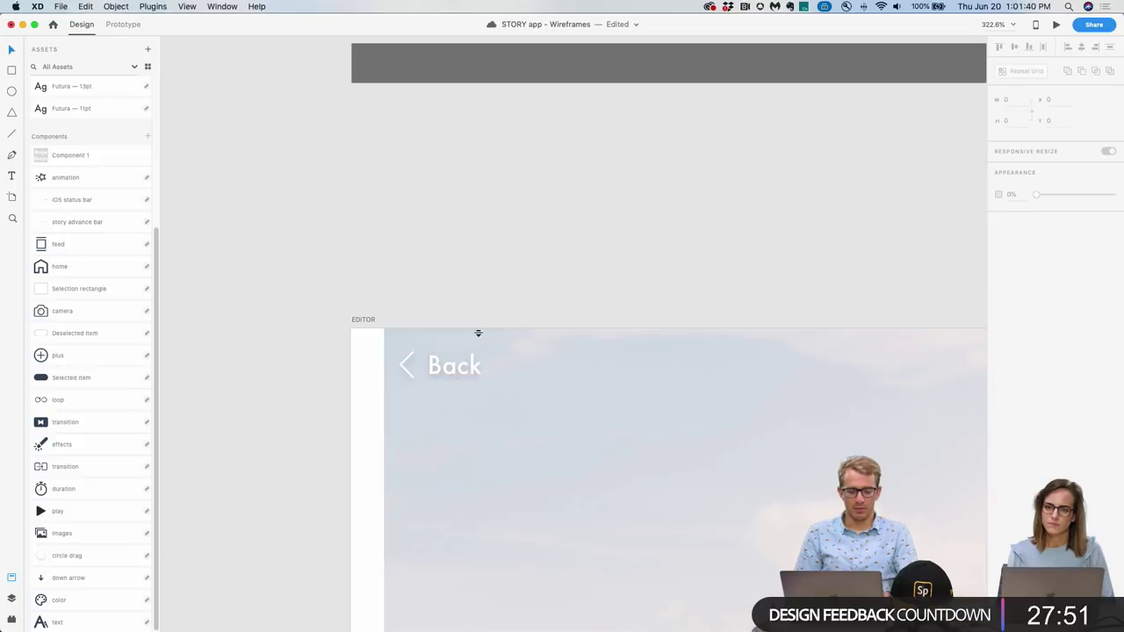
left_click(457, 367)
scroll(96, 428, "up", 5)
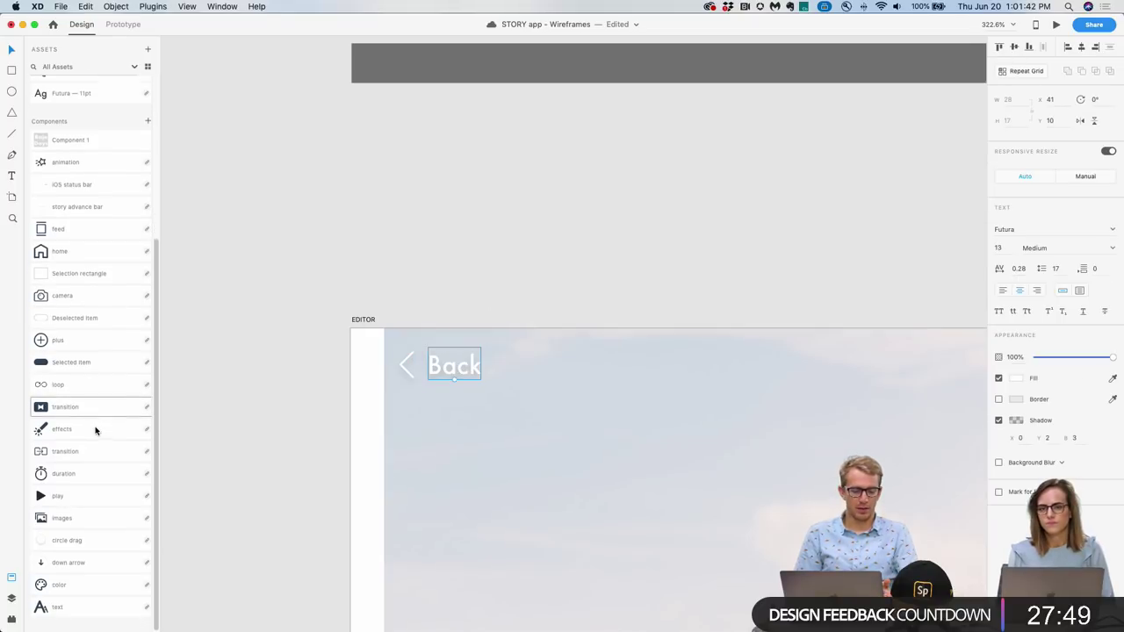
scroll(101, 224, "down", 1)
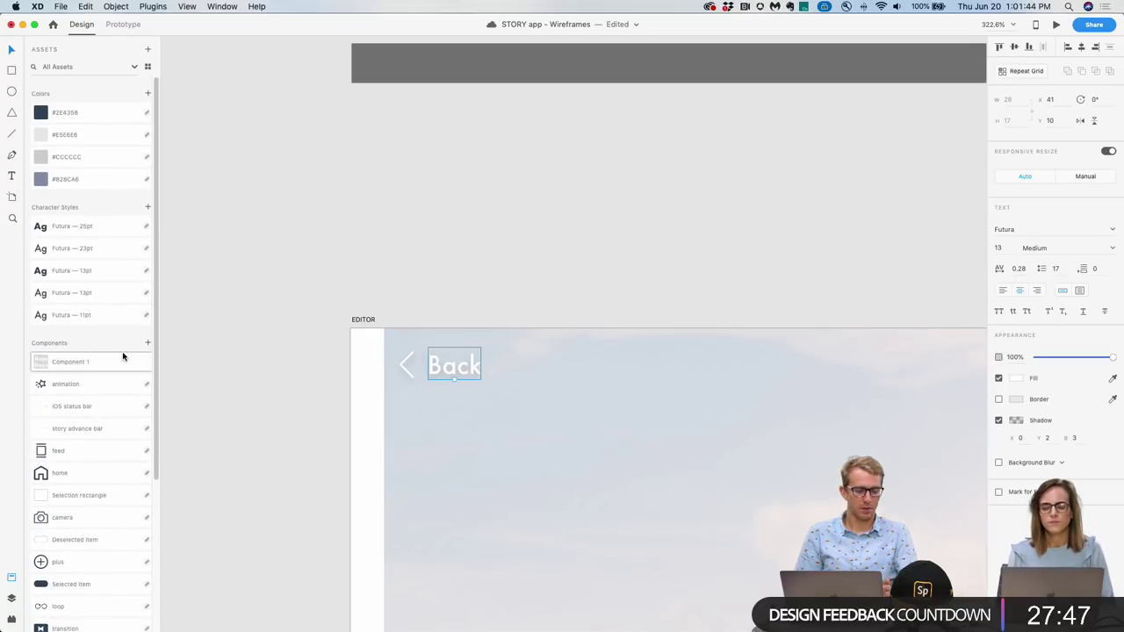
Group the chevron and the Back text on the EDITOR artboard into one back button.
left_click(407, 371)
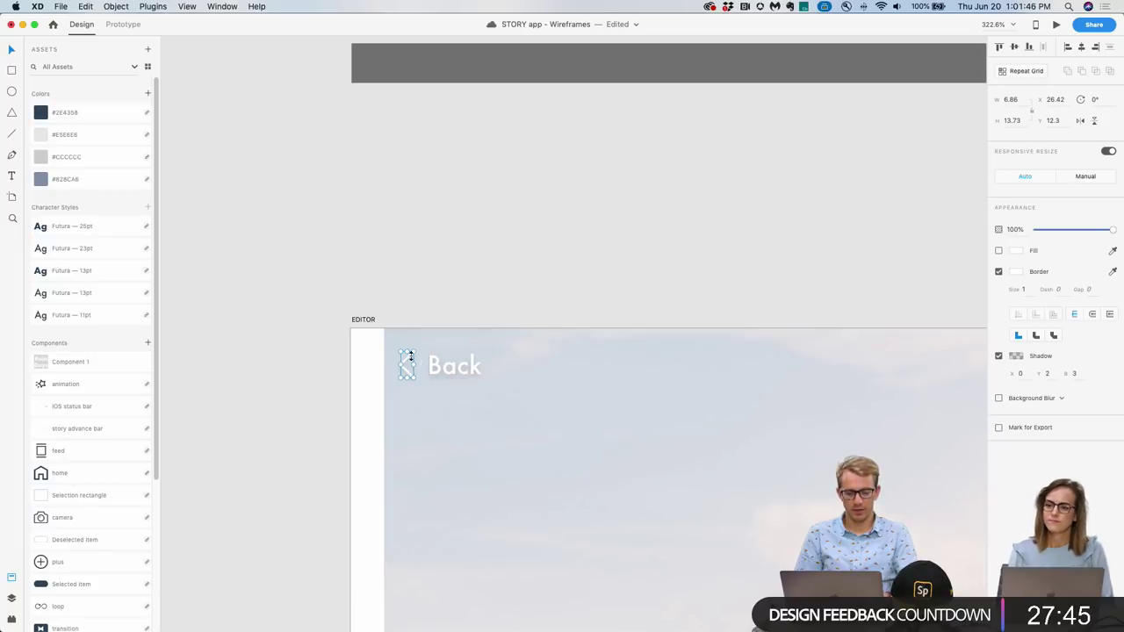
left_click(447, 367, "shift")
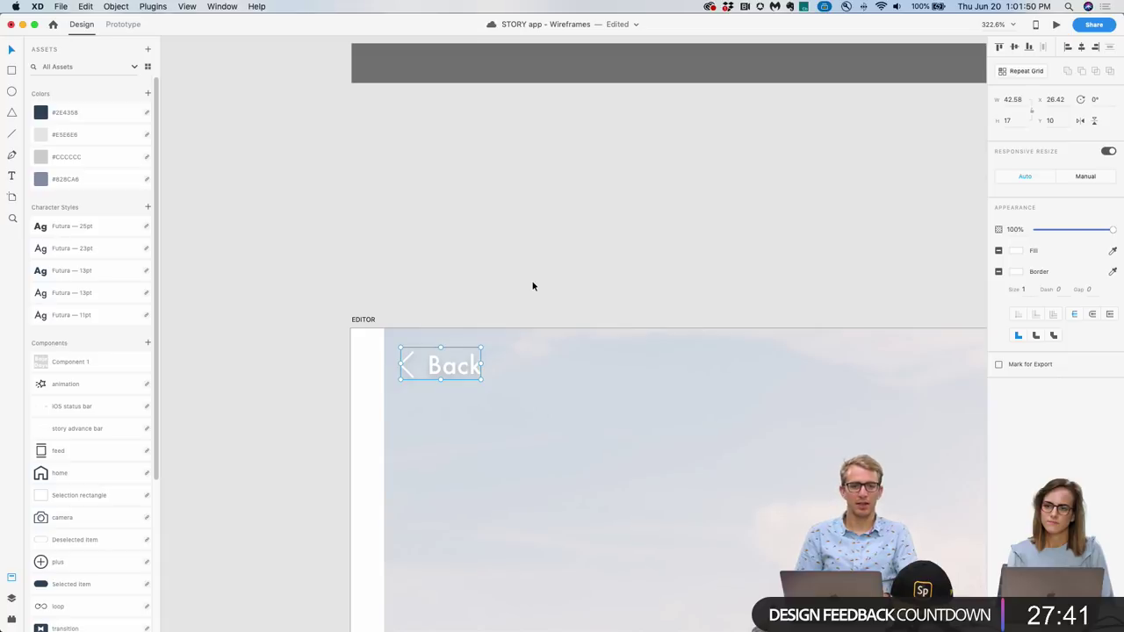
scroll(532, 287, "down", 10)
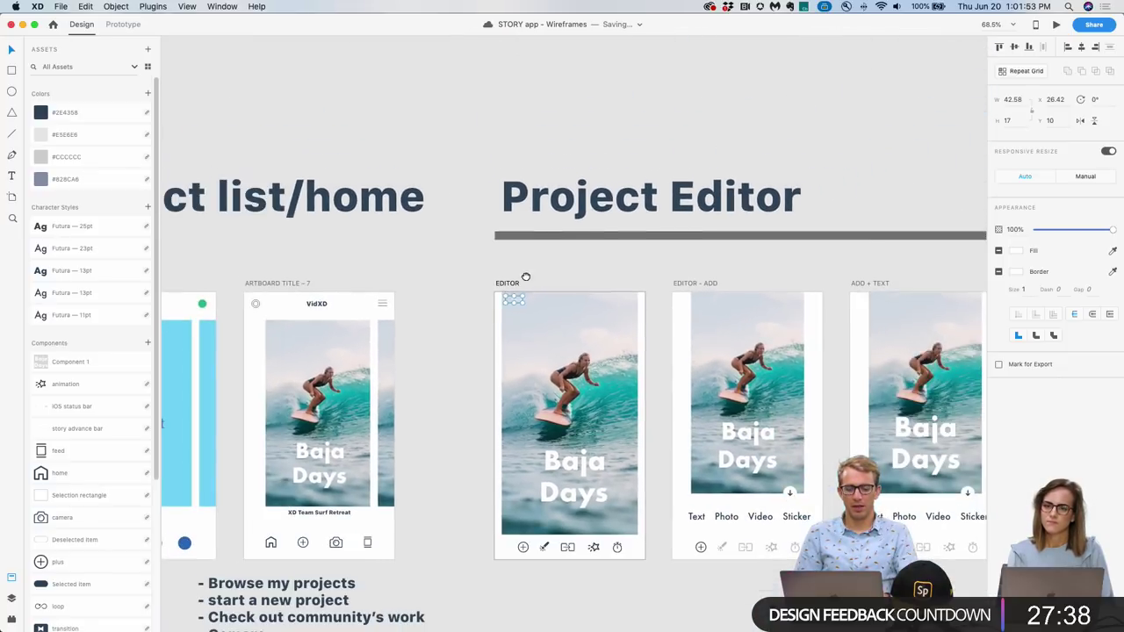
left_click_drag(525, 278, 458, 234)
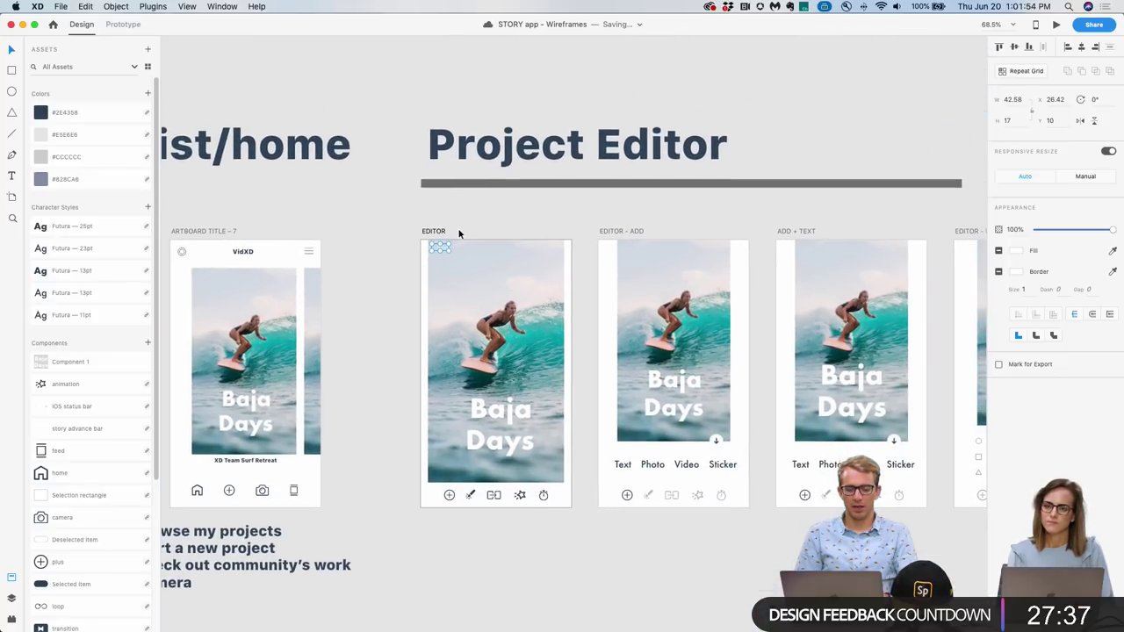
Turn the EDITOR back button into a component and wire it to ARTBOARD TITLE – 7 with a Tap trigger and Auto-Animate.
key("super+k")
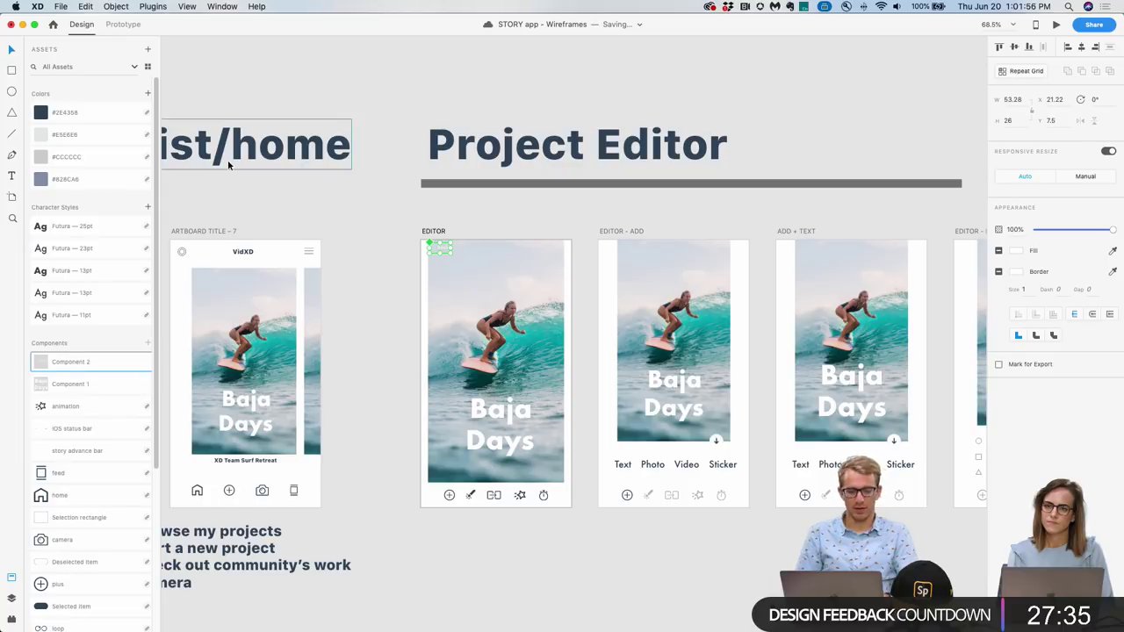
key("ctrl+Tab")
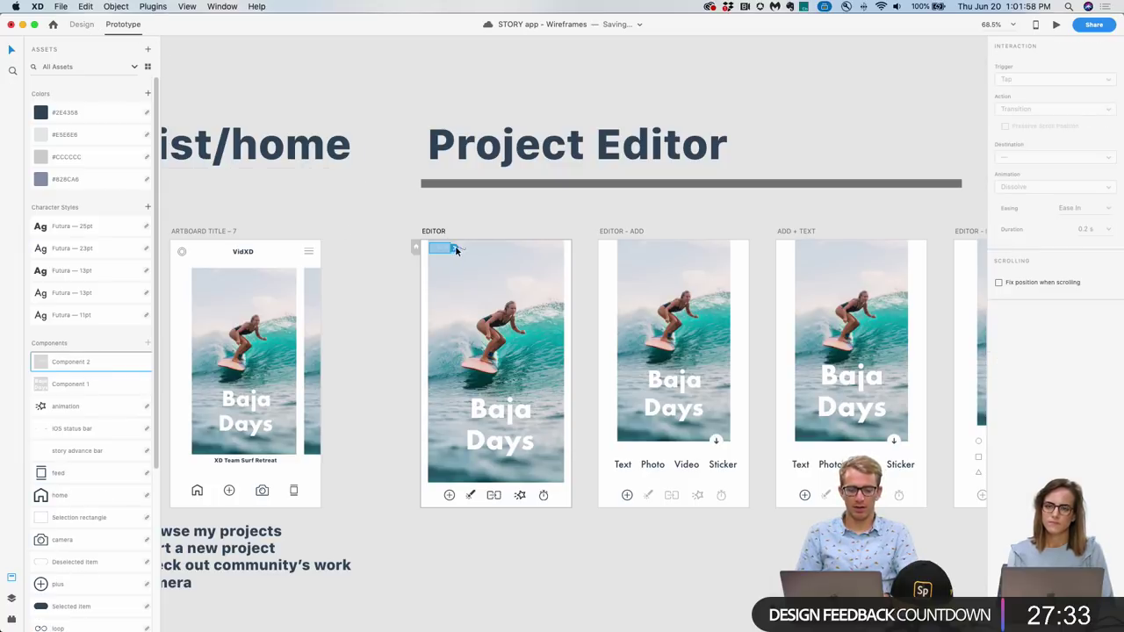
left_click_drag(452, 249, 312, 370)
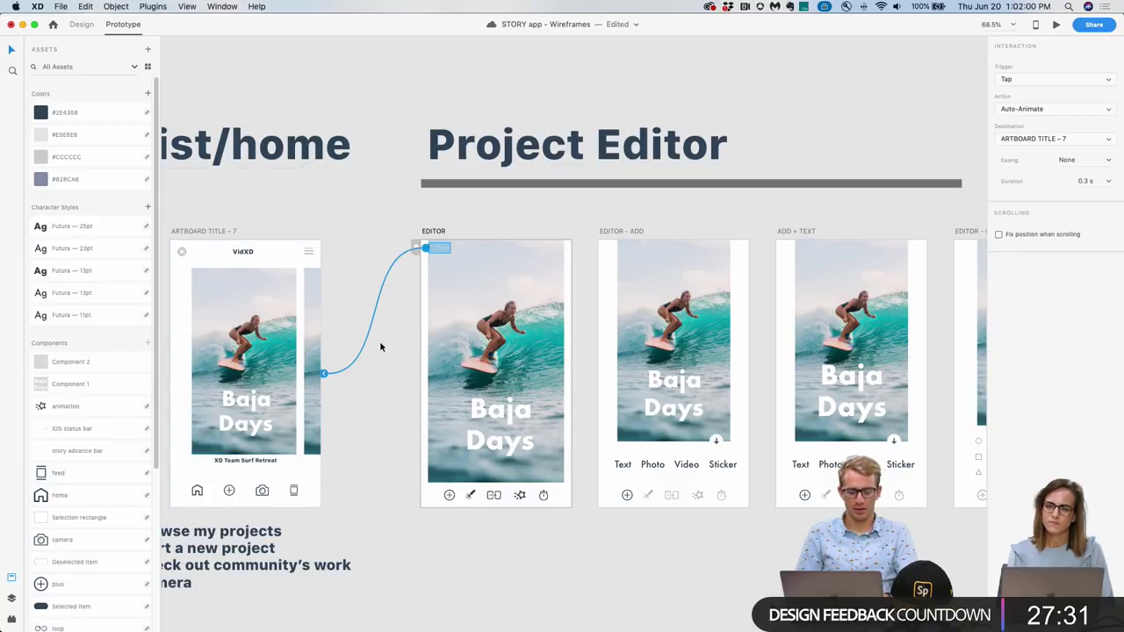
left_click(390, 314)
Copy the wired back button onto the EDITOR - ADD, ADD + TEXT, EDITOR - EFFECT and EDITOR + TEXT – 1 artboards.
left_click(444, 250)
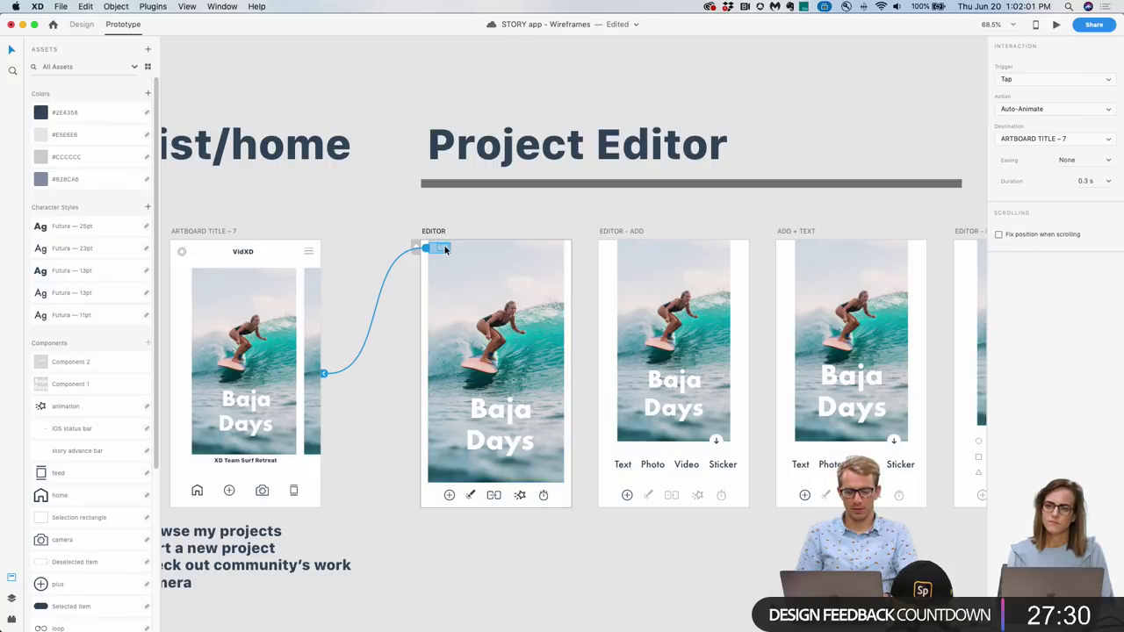
left_click(603, 255)
scroll(625, 258, "right", 5)
left_click(676, 272)
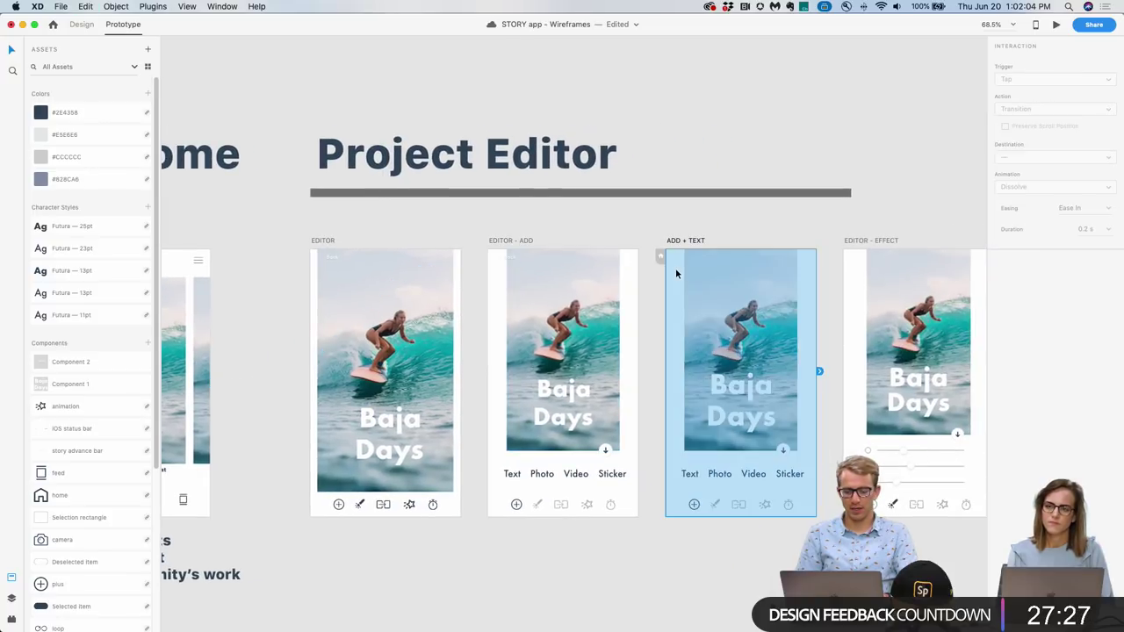
left_click(676, 267)
scroll(713, 259, "right", 5)
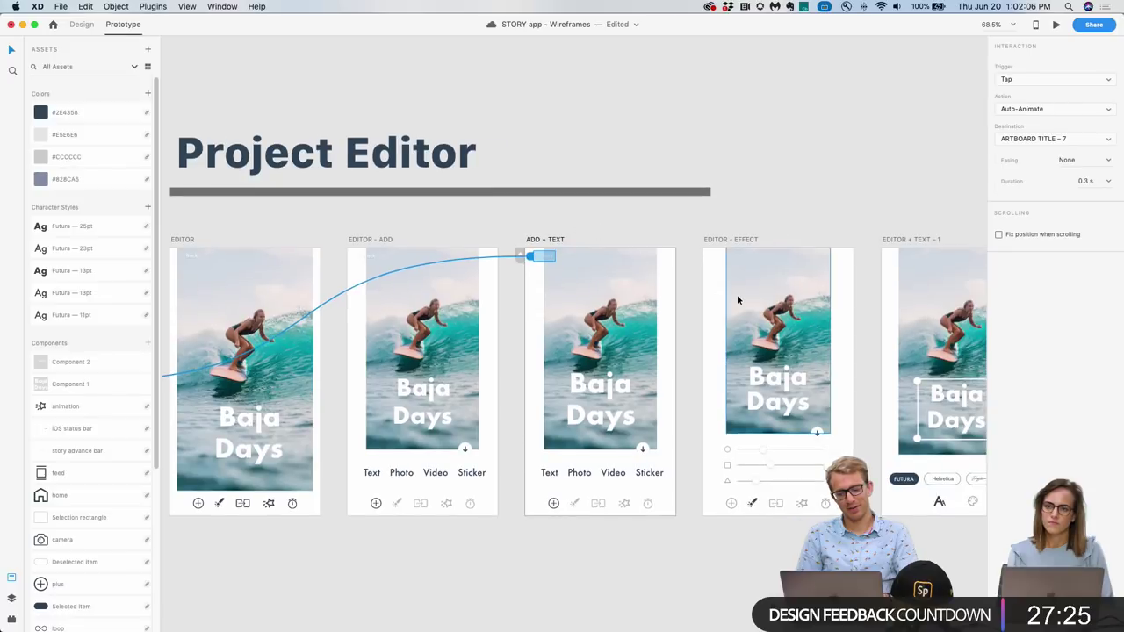
left_click(737, 300)
scroll(764, 301, "right", 4)
left_click(790, 300)
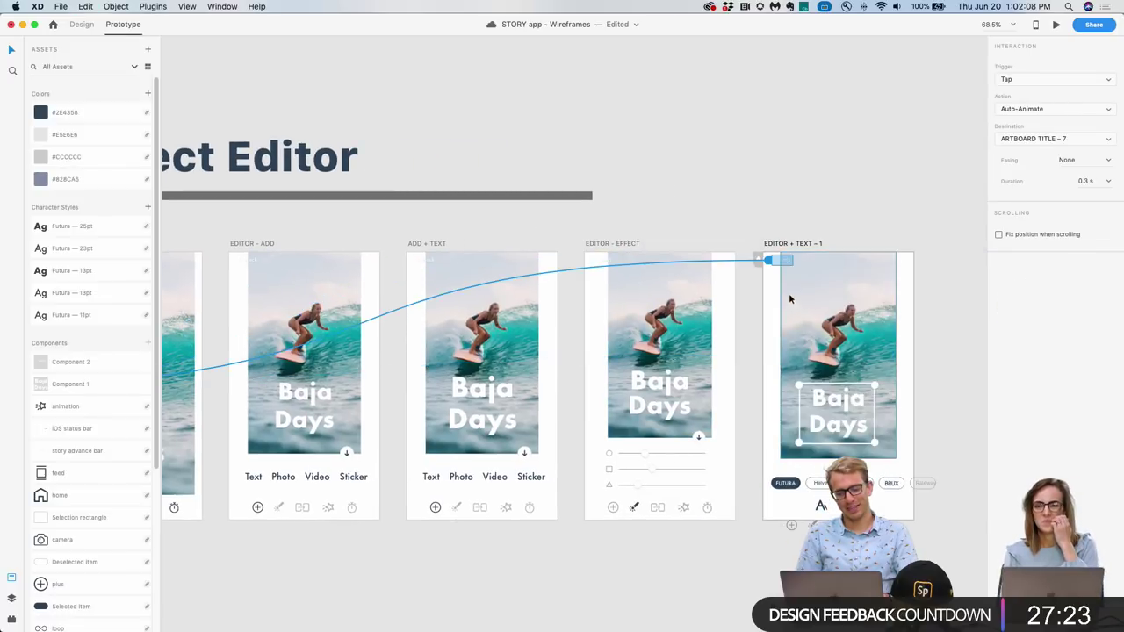
left_click(793, 275)
left_click(786, 260)
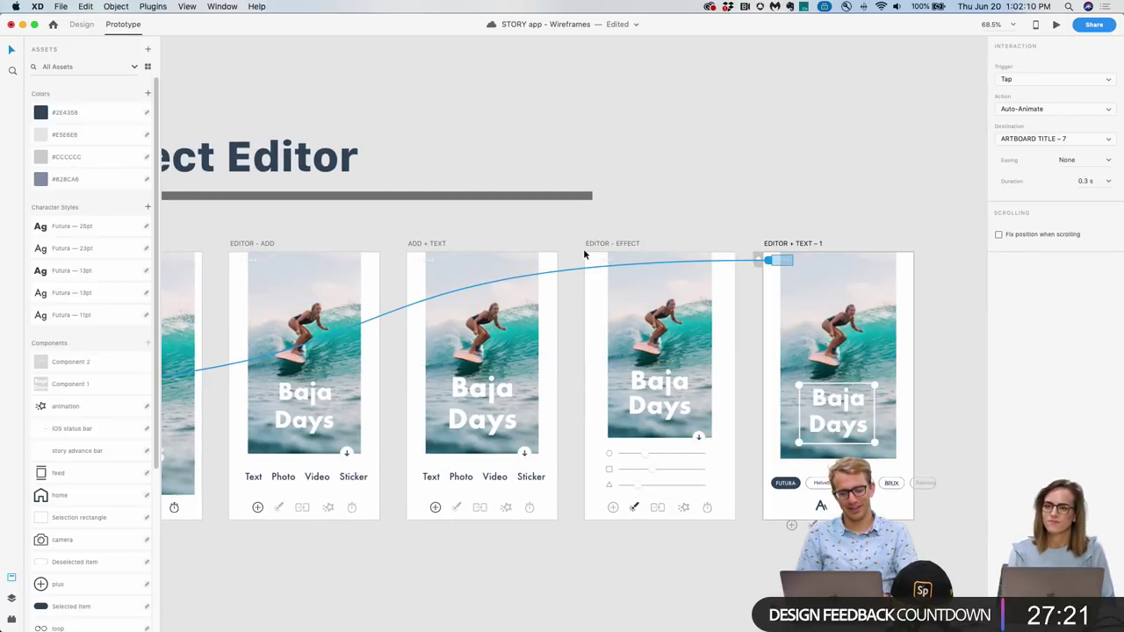
Check the copied back button and its prototype link on the EDITOR - EFFECT and ADD + TEXT artboards.
left_click(602, 260)
scroll(562, 278, "left", 4)
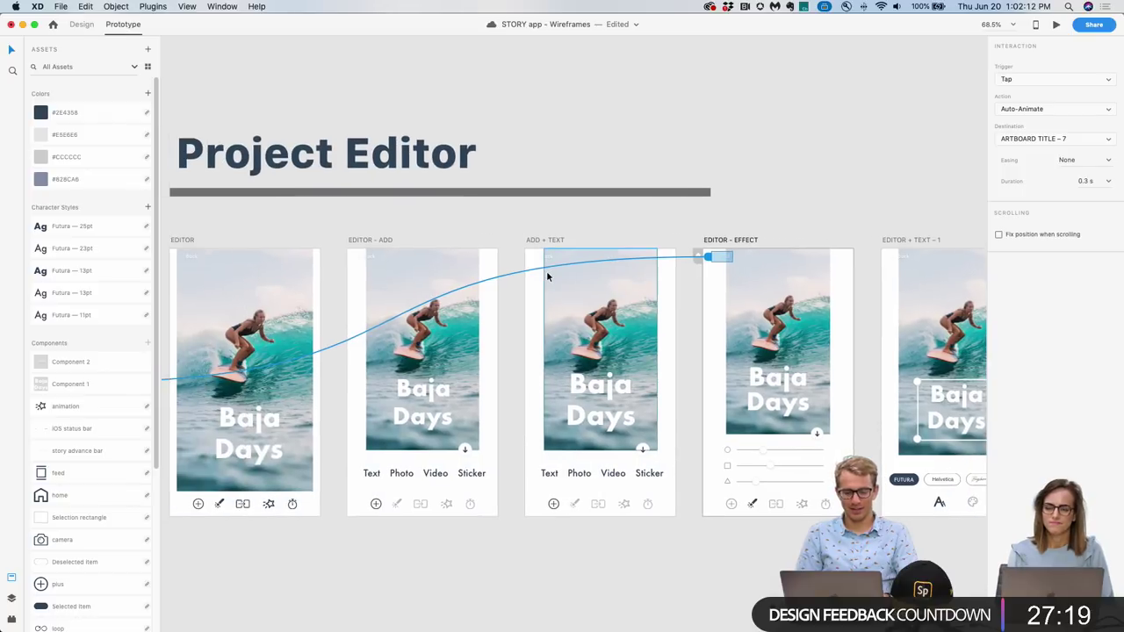
scroll(546, 277, "up", 10)
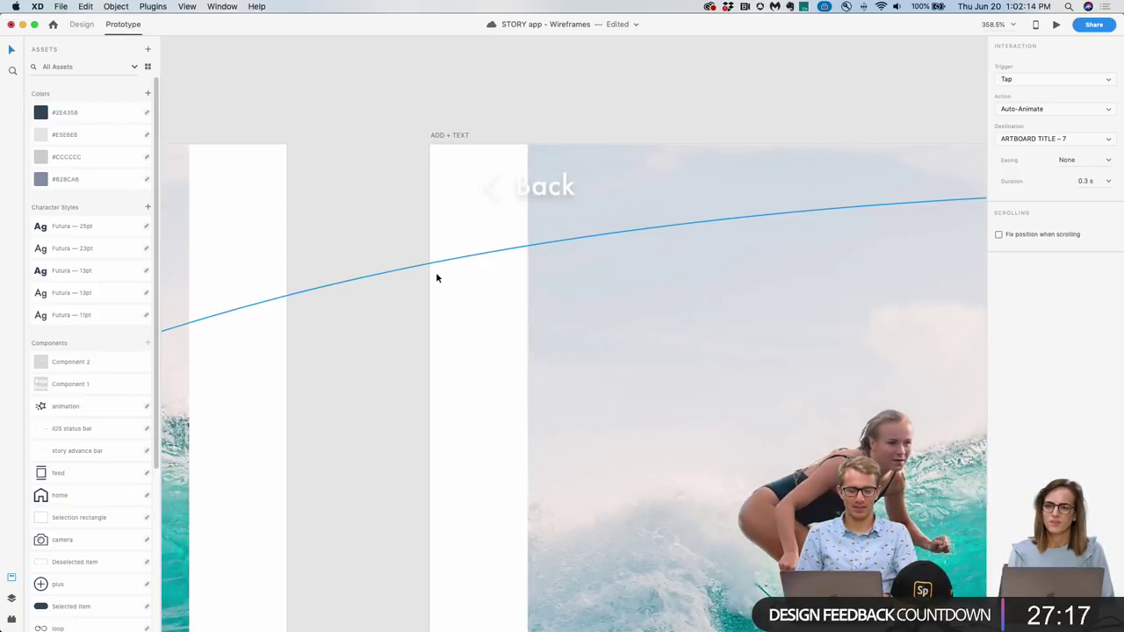
left_click(524, 193)
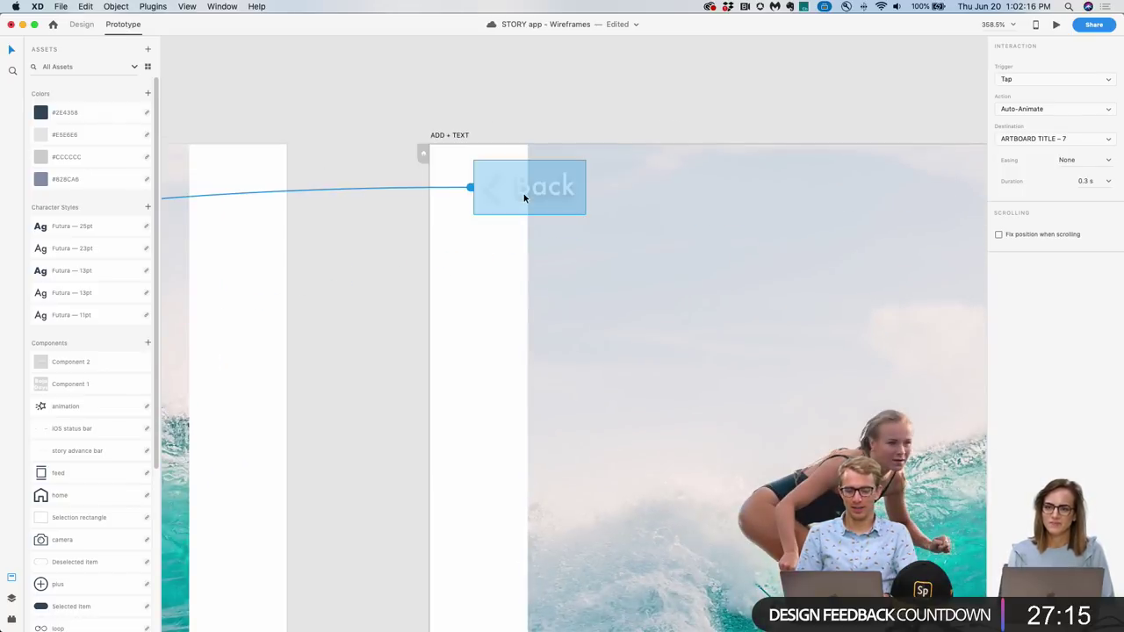
scroll(421, 270, "down", 3)
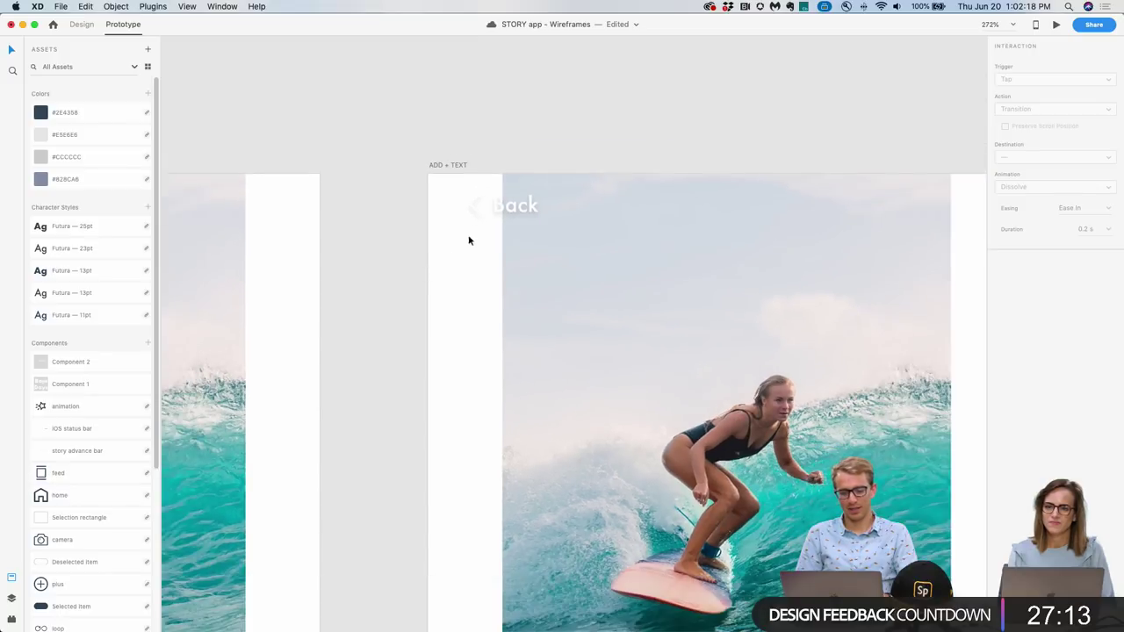
Reveal the ADD + TEXT back button's component in the assets and open its master component for editing.
left_click(506, 204)
left_click(82, 23)
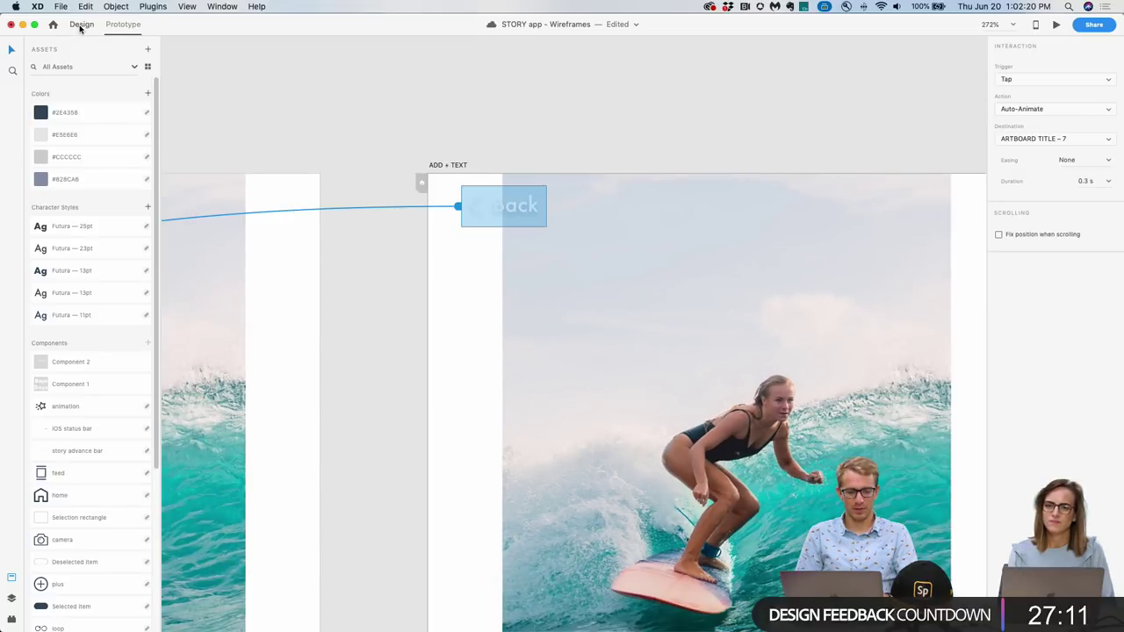
right_click(496, 204)
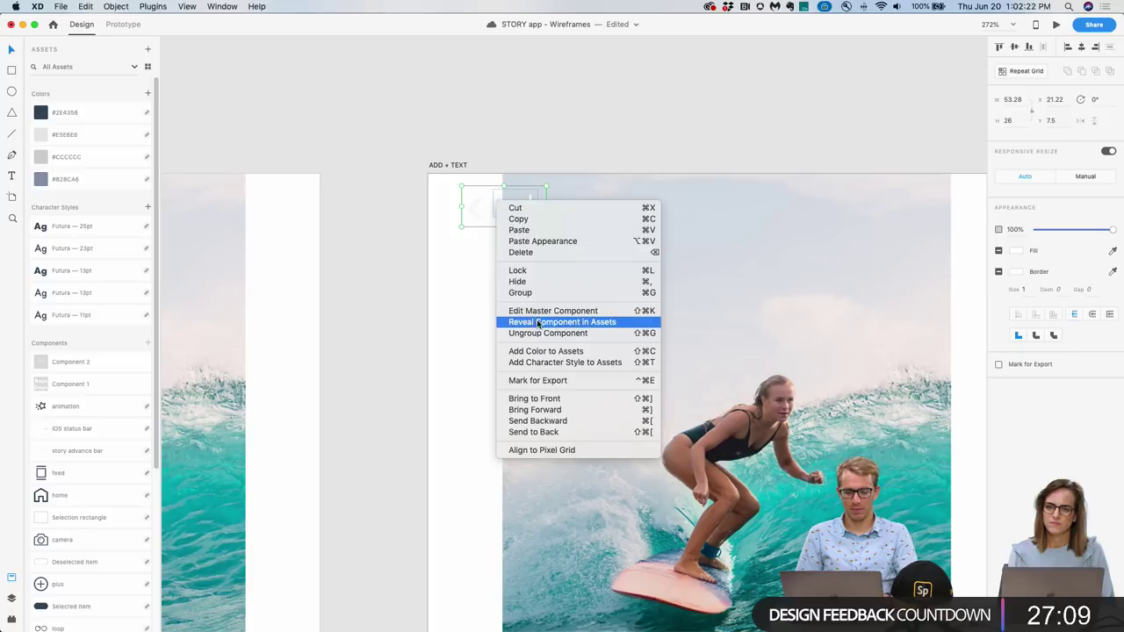
left_click(603, 323)
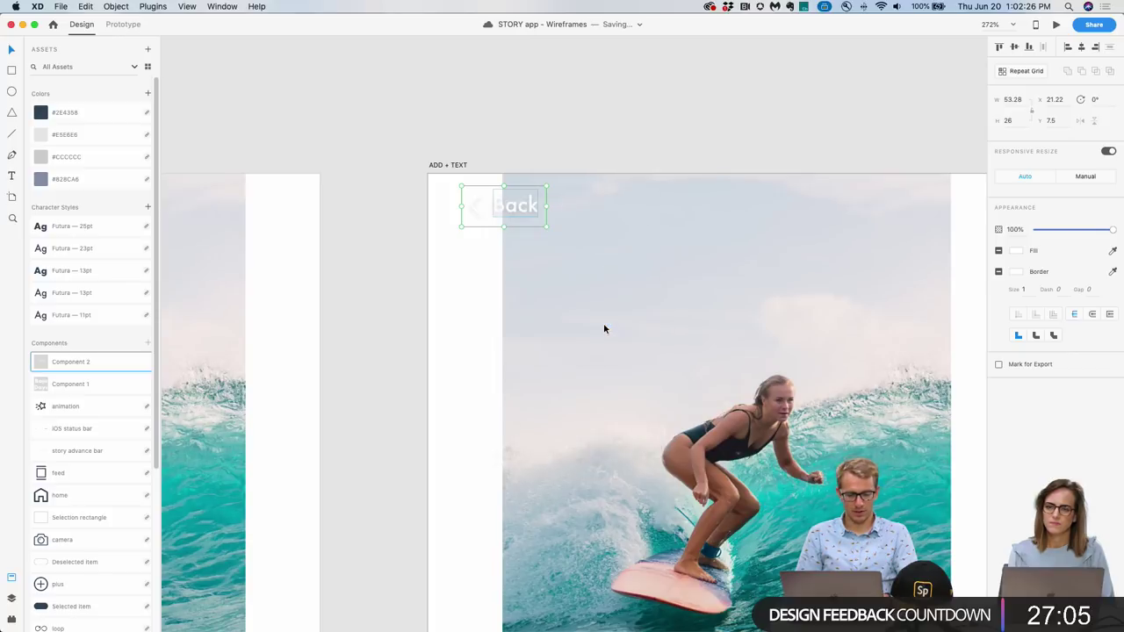
right_click(116, 370)
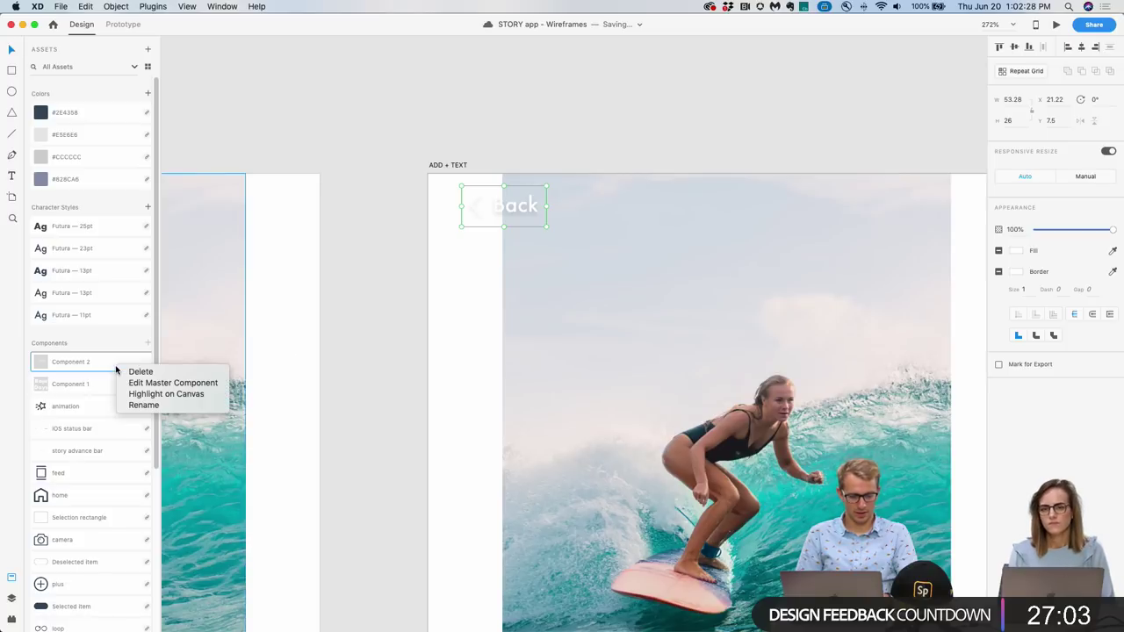
left_click(170, 383)
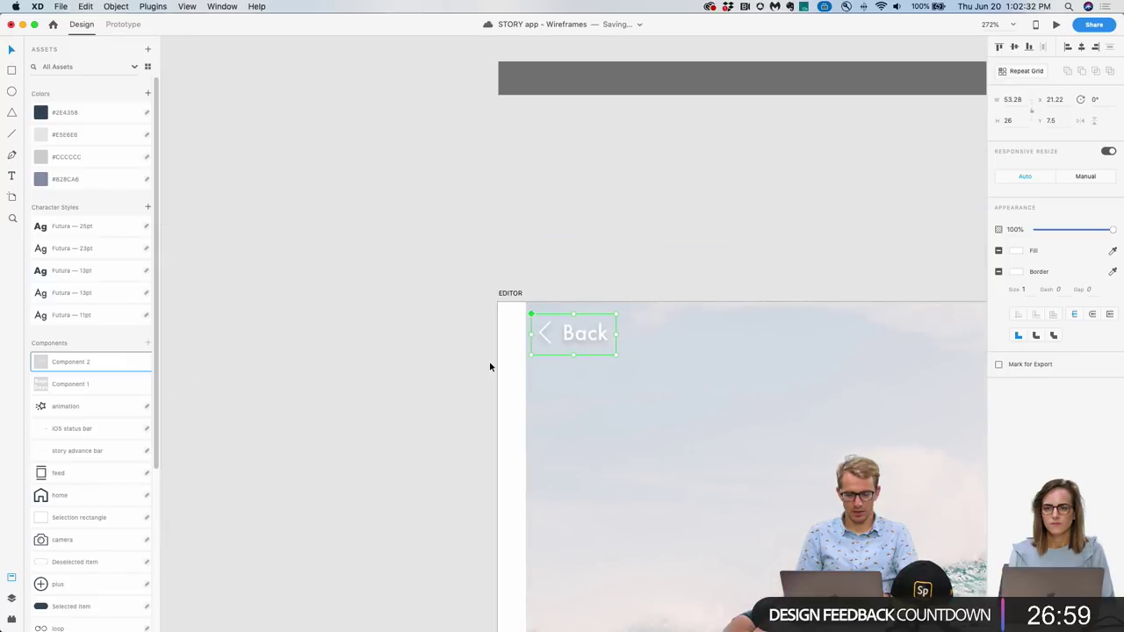
Try a 0.5 border on both the Back text and the chevron inside the master component.
scroll(602, 338, "up", 5)
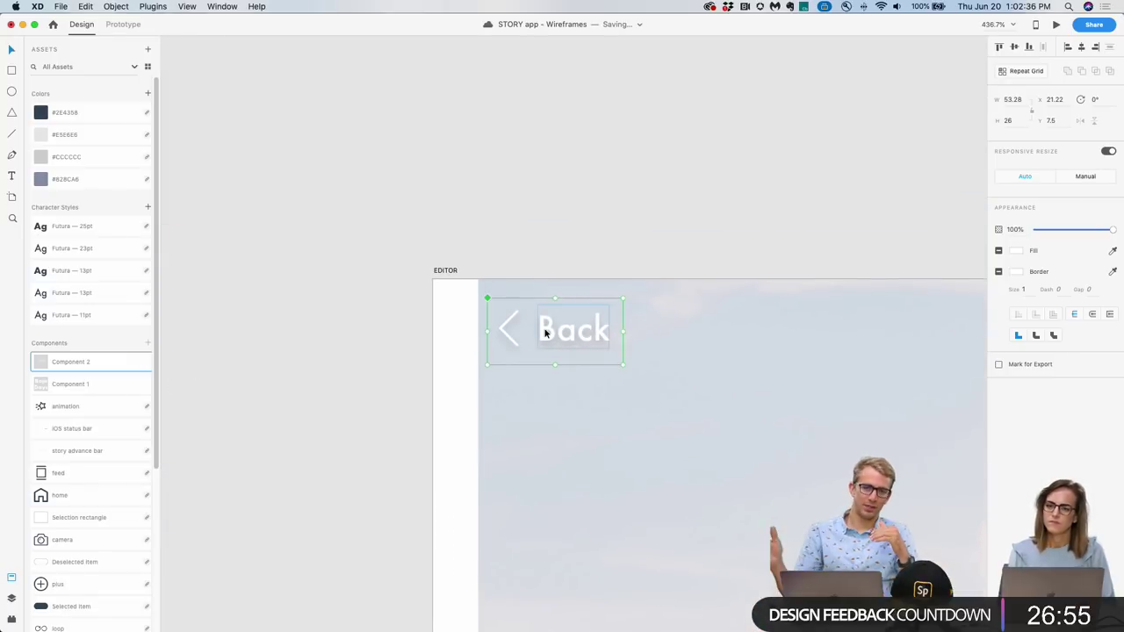
double_click(563, 330)
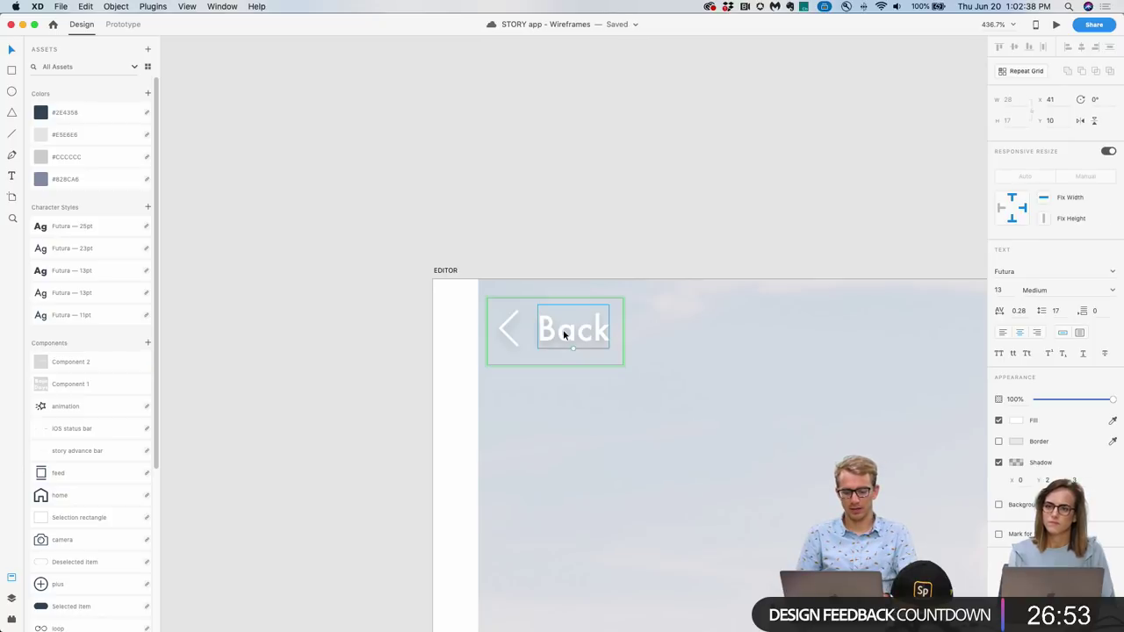
left_click(508, 318, "shift")
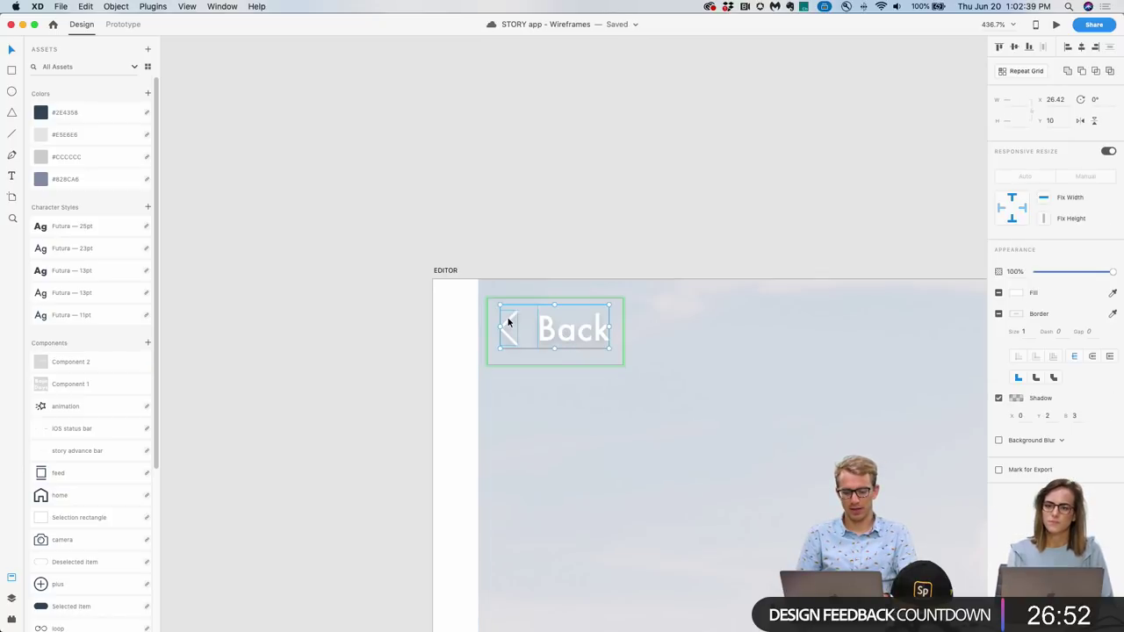
left_click(998, 314)
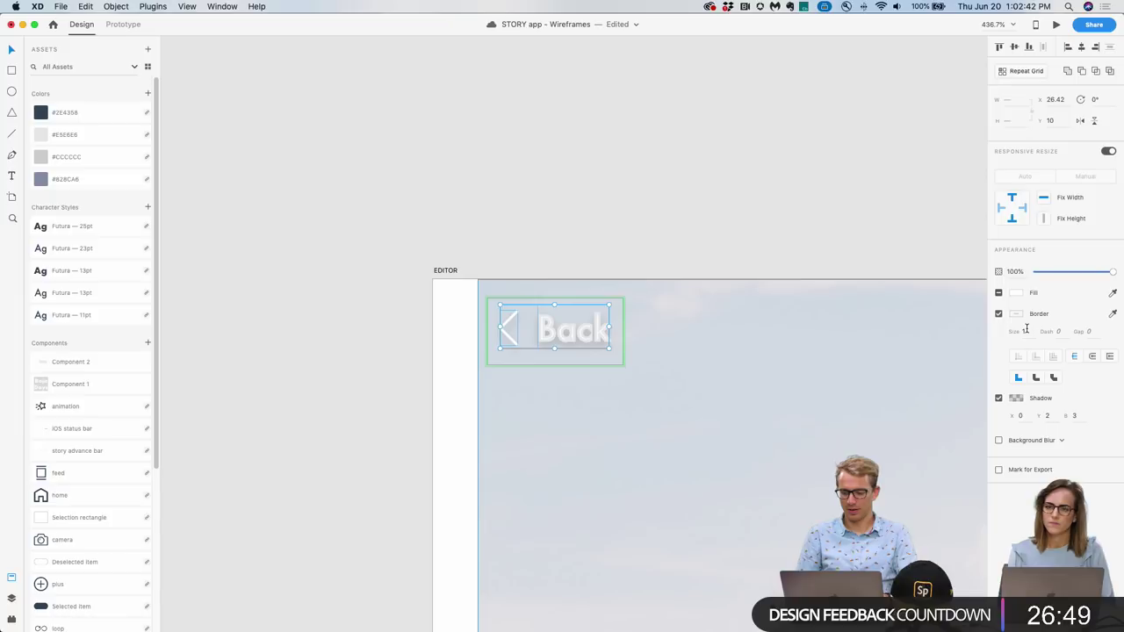
type("0.5")
key("Tab")
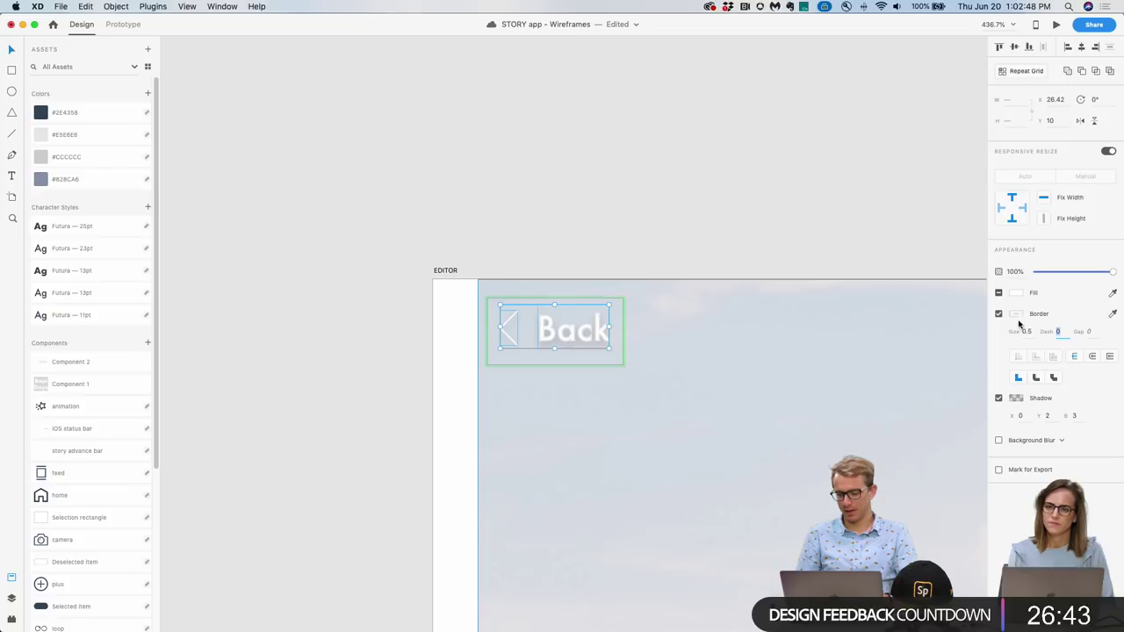
left_click(1017, 314)
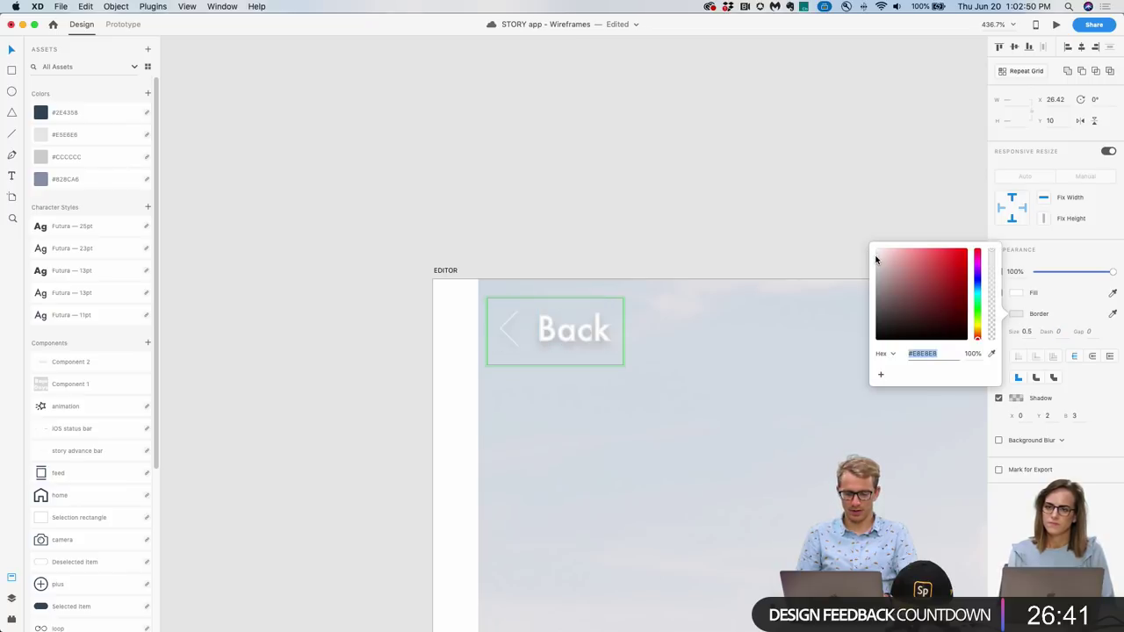
left_click(714, 229)
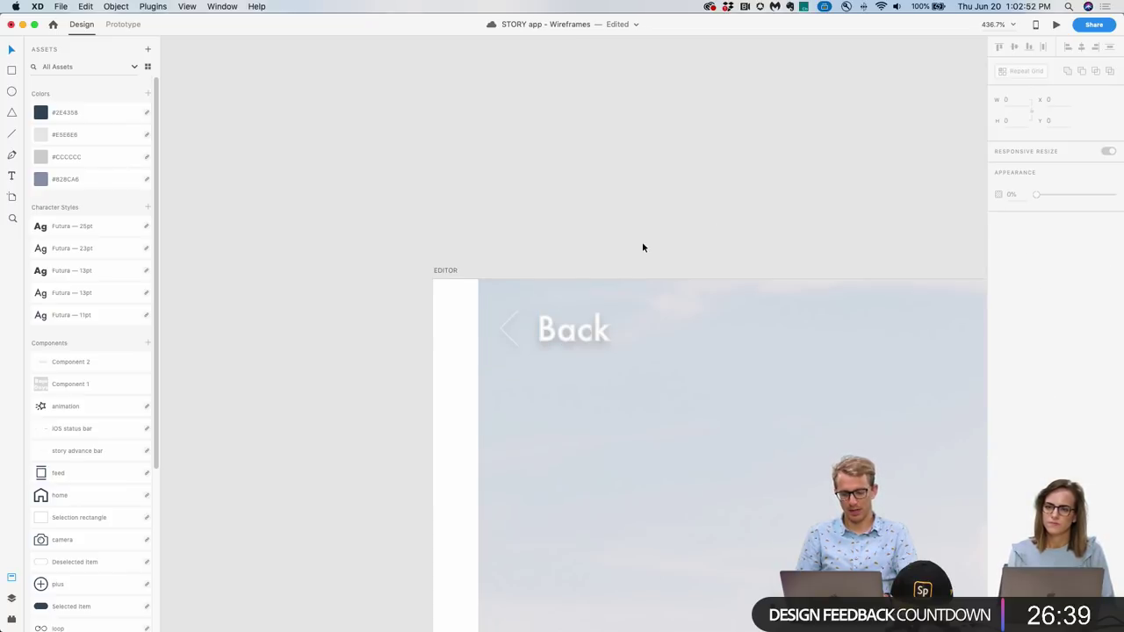
Undo the border changes made to the Back text and chevron in the master component.
key("super+z")
scroll(641, 248, "down", 3)
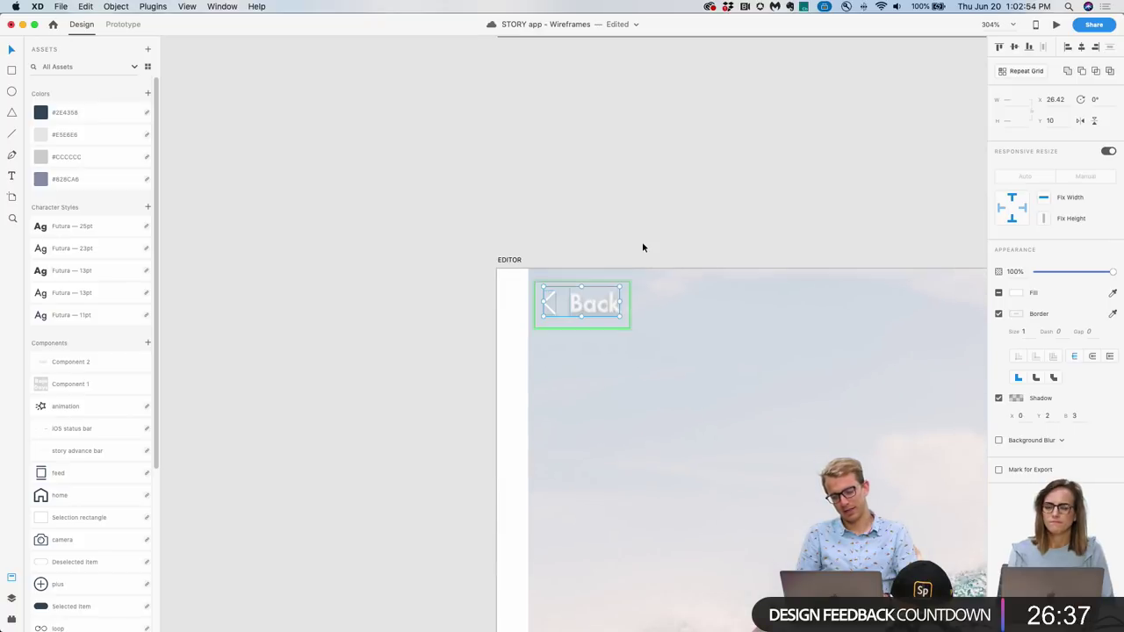
key("super+z")
scroll(641, 246, "down", 5)
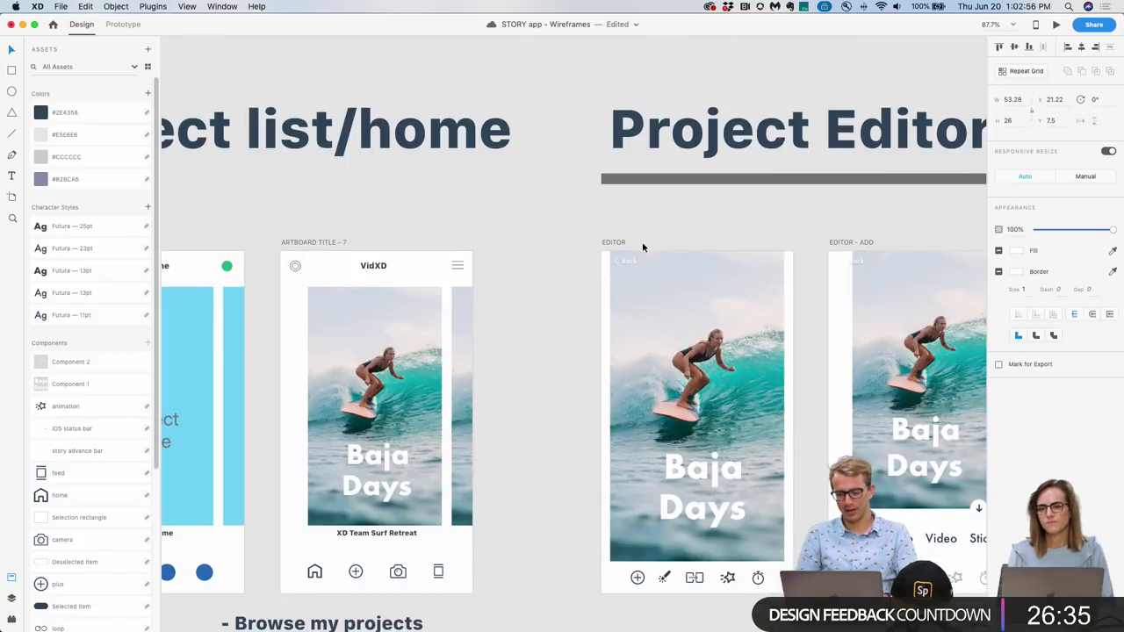
Examine the back button's legibility on the editor artboards up close, and select the master component on EDITOR.
scroll(642, 247, "right", 5)
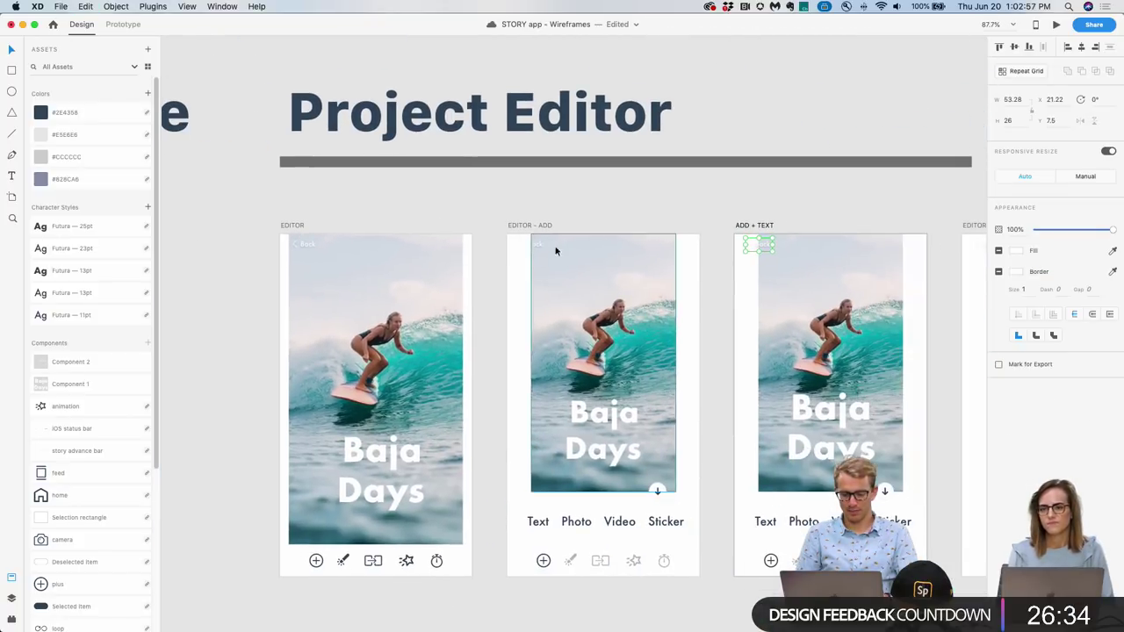
left_click(691, 213)
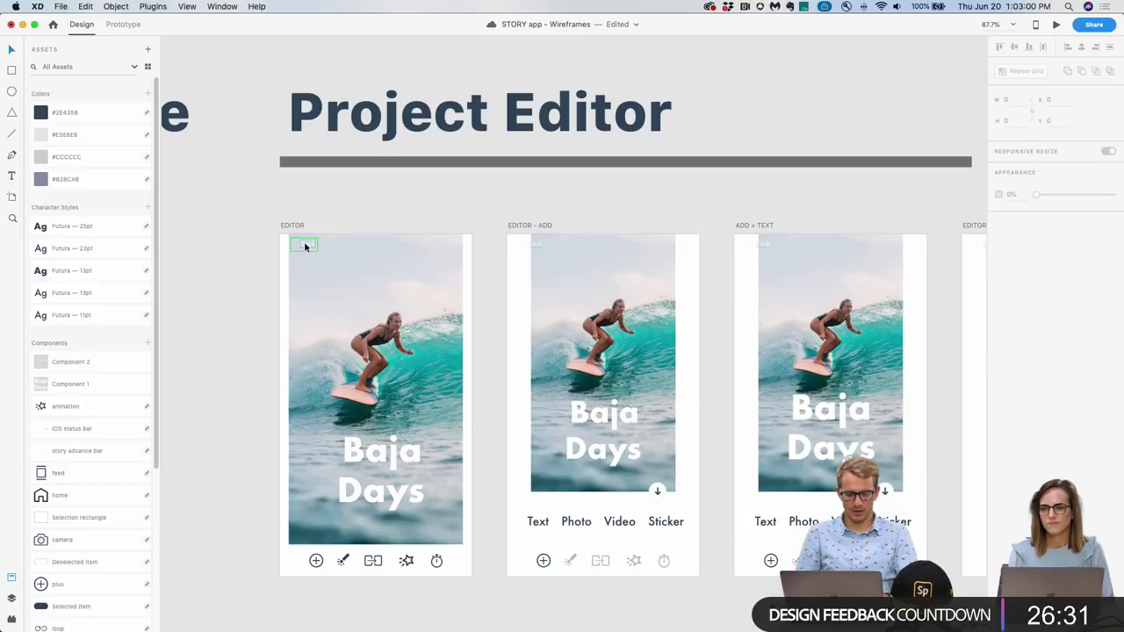
scroll(304, 241, "up", 5)
scroll(386, 254, "left", 2)
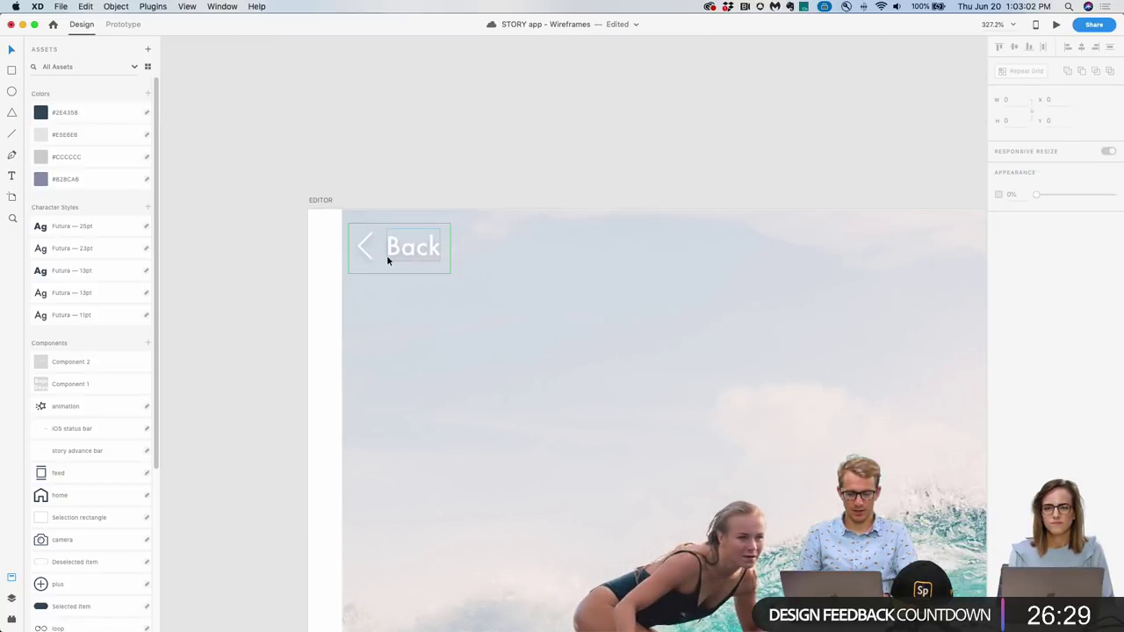
scroll(387, 255, "down", 5)
scroll(386, 261, "right", 2)
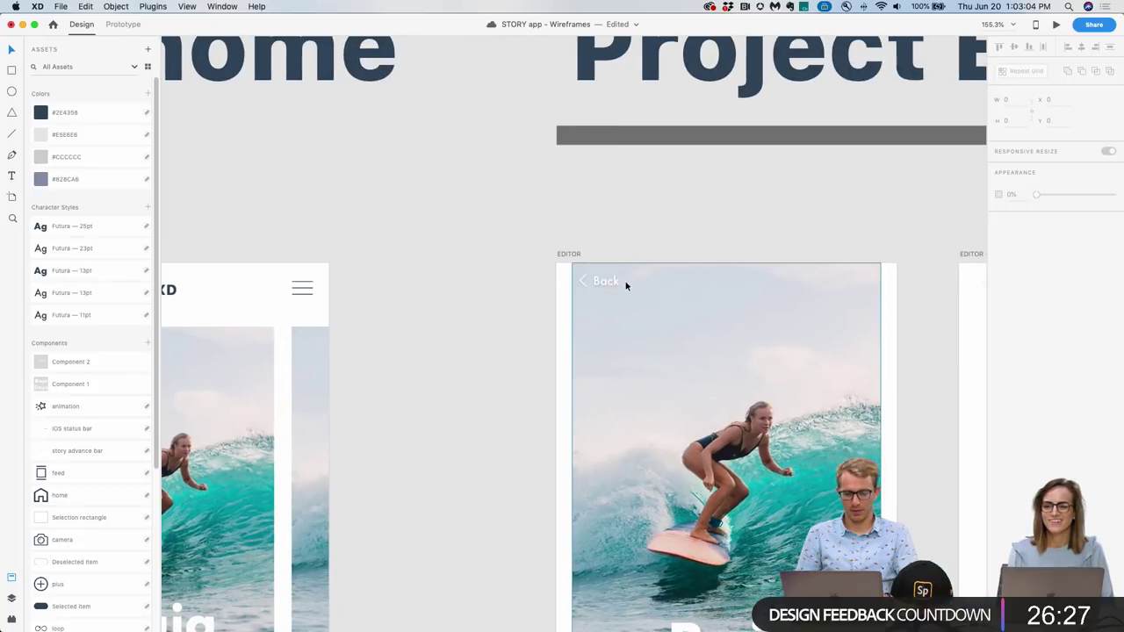
scroll(624, 283, "up", 5)
left_click(544, 281)
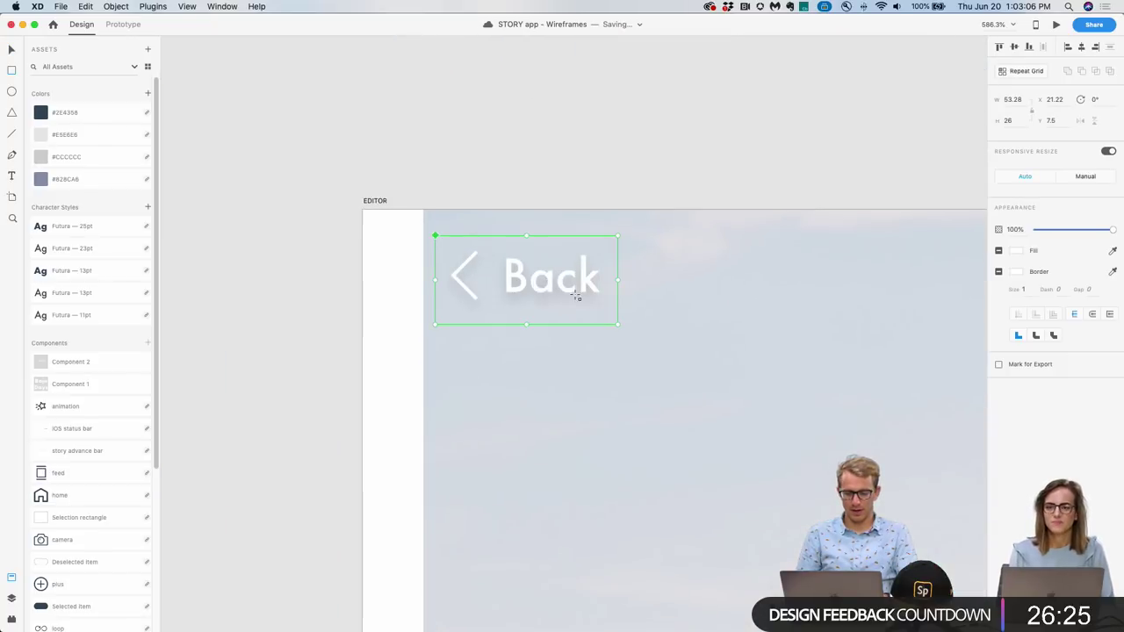
Place a borderless white 56 × 26 rectangle behind the Back arrow and text on the EDITOR artboard.
key("r")
mouse_move(607, 311)
left_mouse_down()
mouse_move(446, 251)
mouse_move(435, 236)
left_mouse_up()
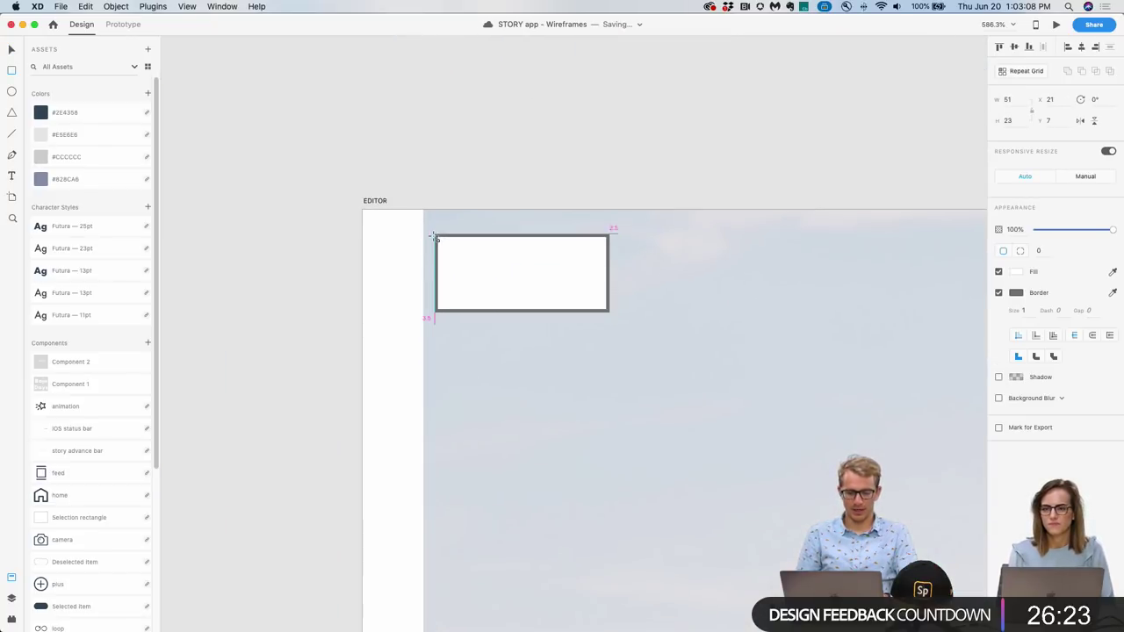
key("super+shift+bracketleft")
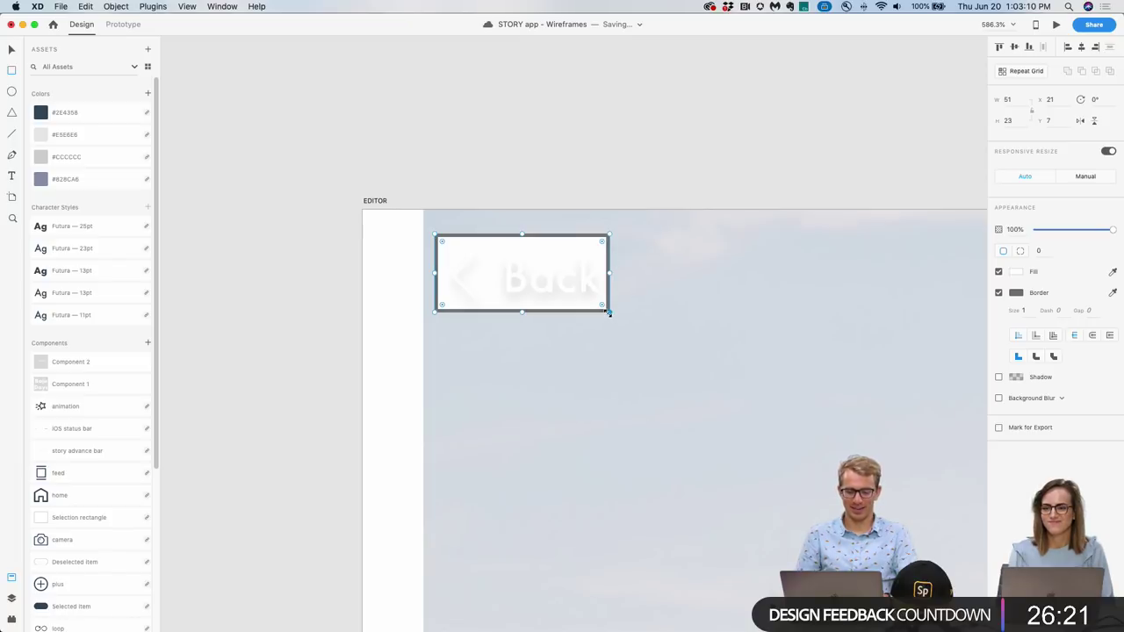
left_click_drag(612, 314, 626, 322)
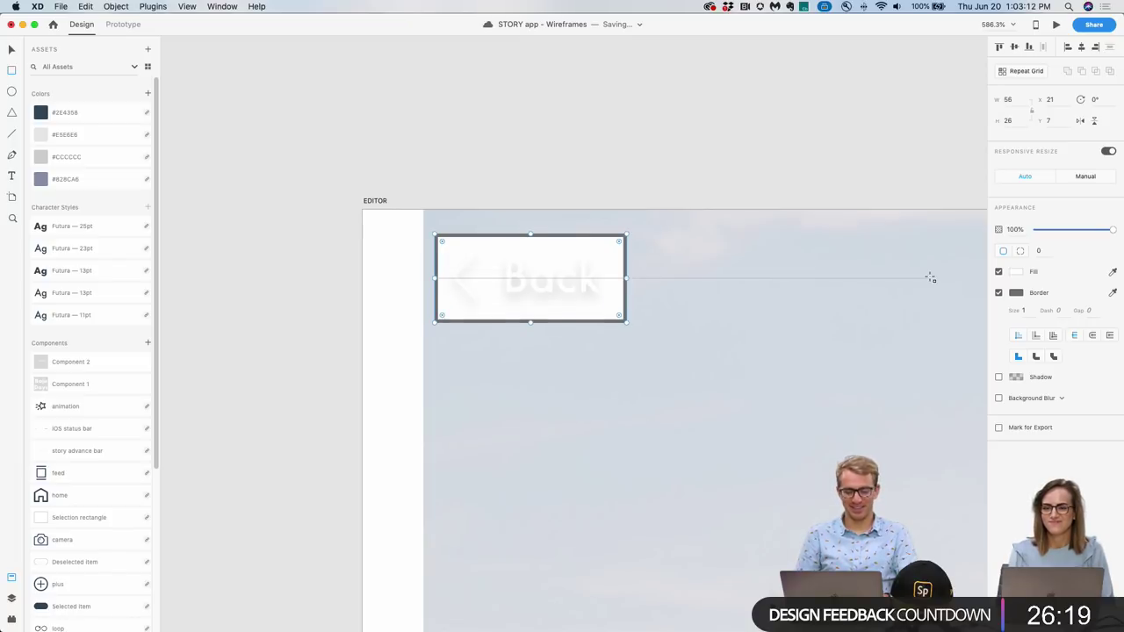
left_click(999, 294)
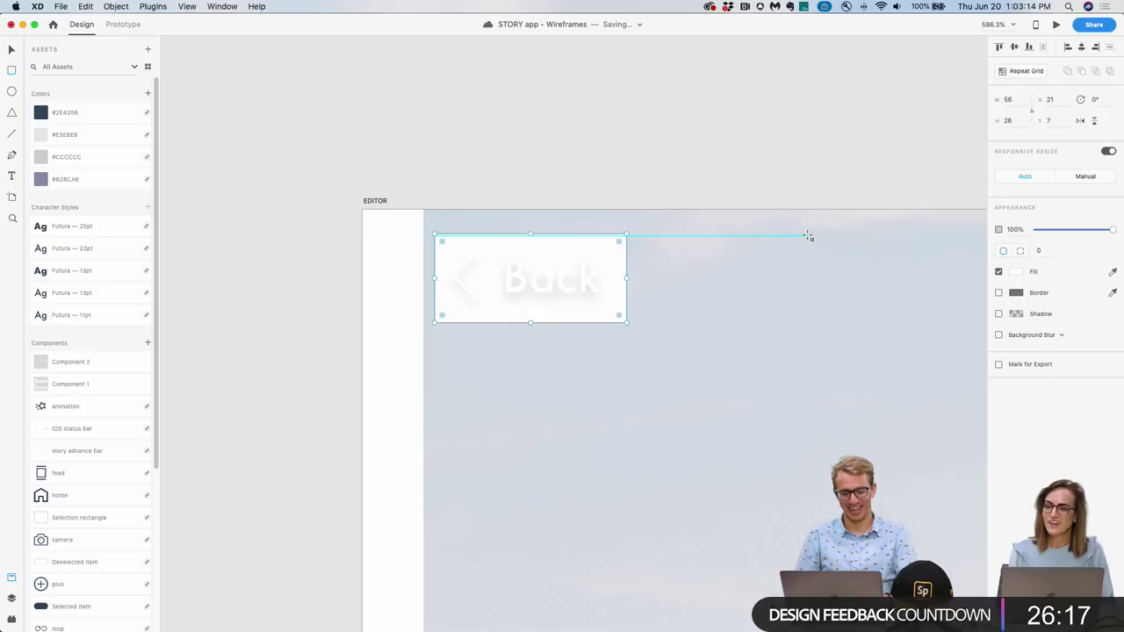
Round the white rectangle's corners to a radius of 13 so it forms a pill shape.
left_click_drag(619, 243, 603, 254)
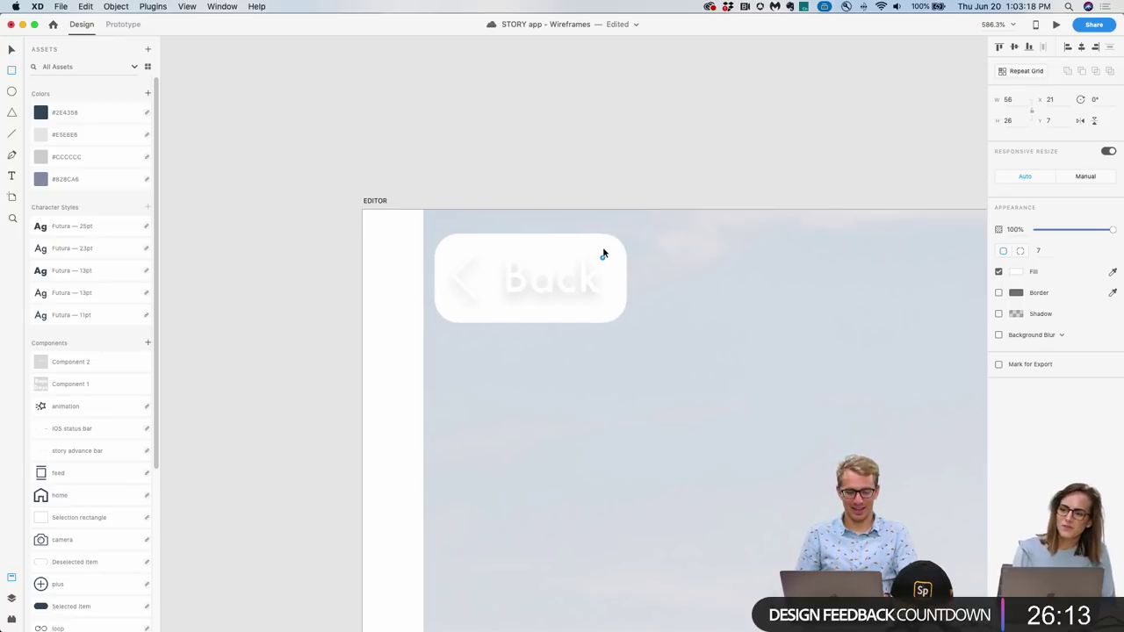
scroll(88, 470, "down", 5)
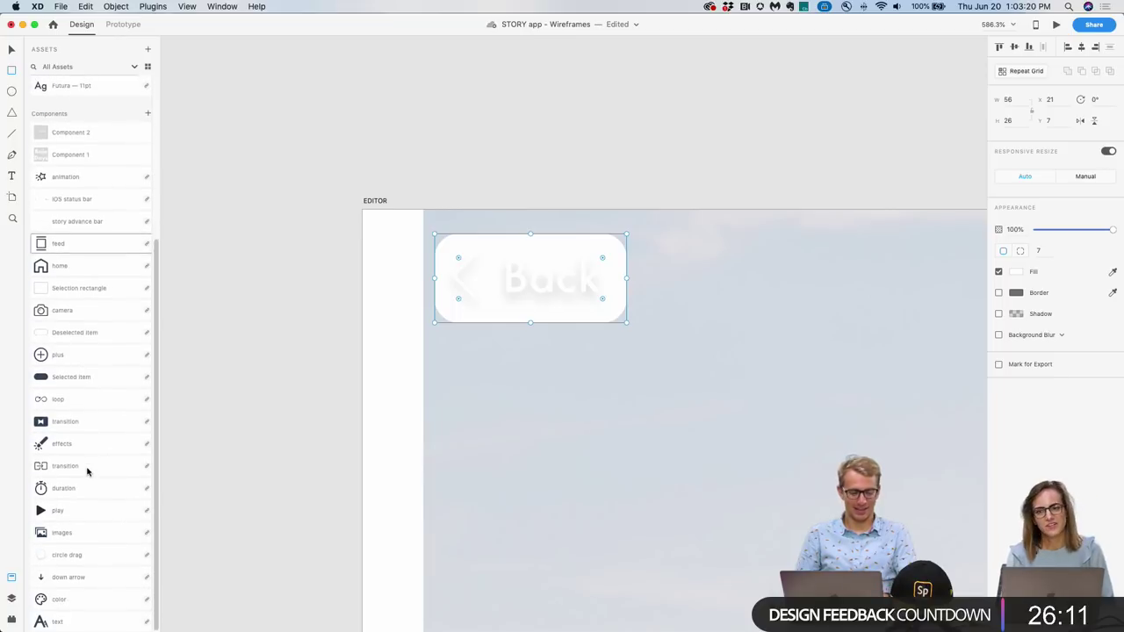
left_click_drag(457, 262, 538, 281)
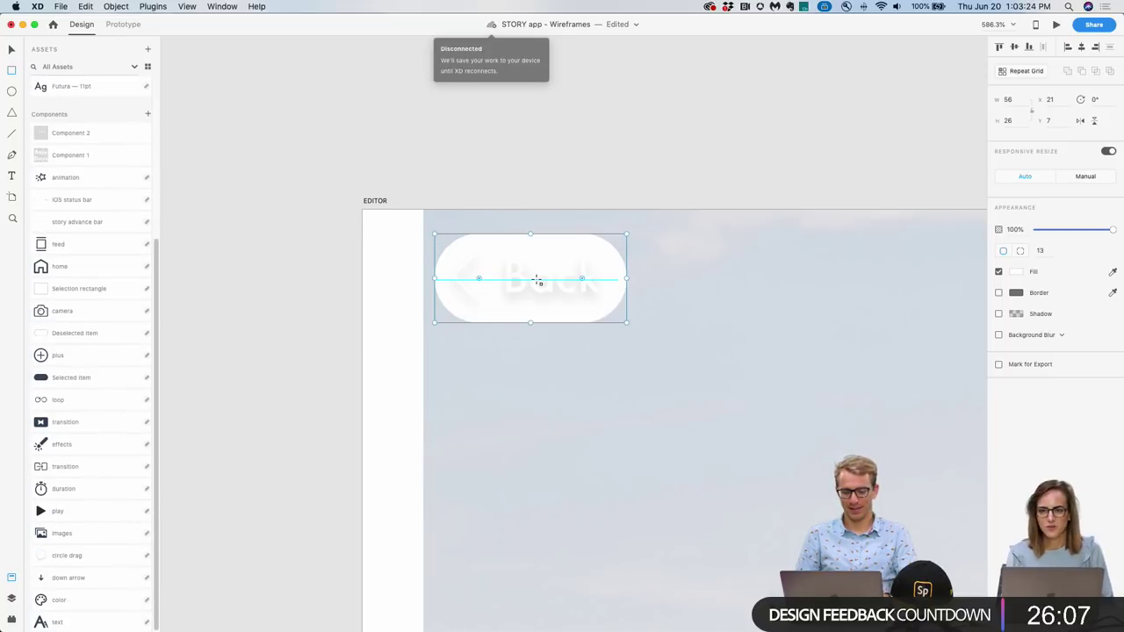
key("Escape")
key("Escape")
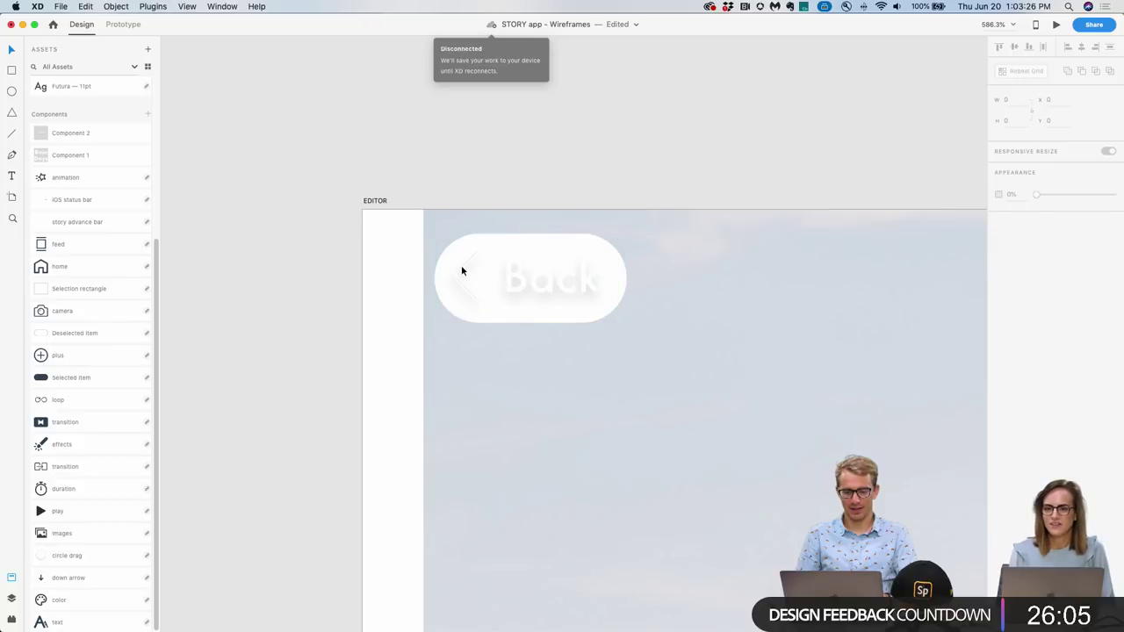
Remove the shadow from the Back text and the arrow inside the component.
double_click(536, 278)
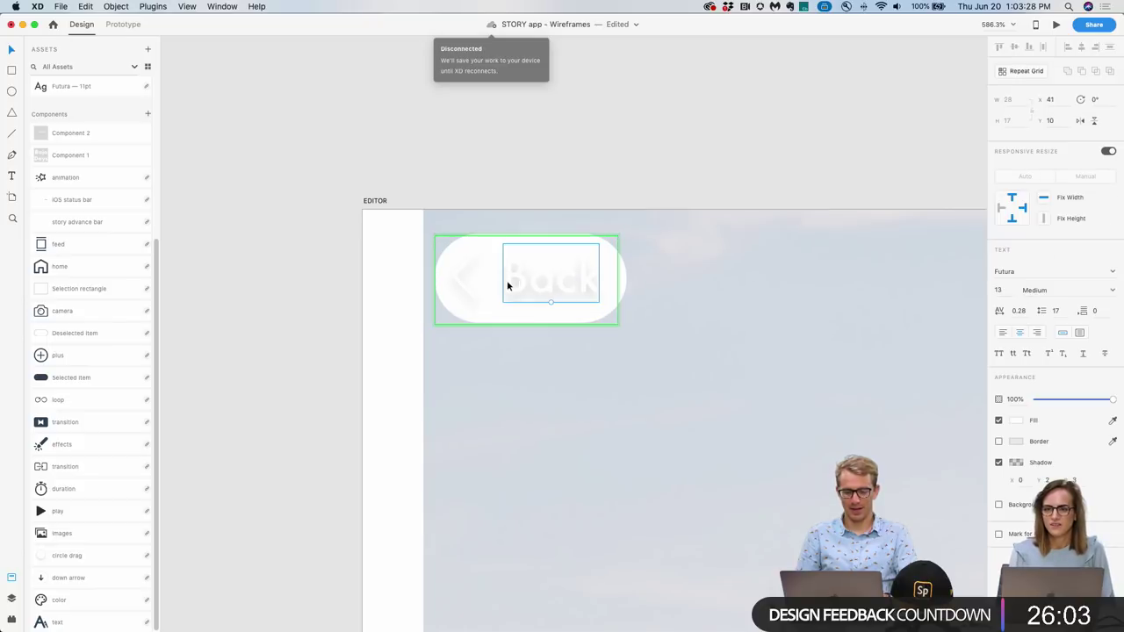
left_click(457, 275, "shift")
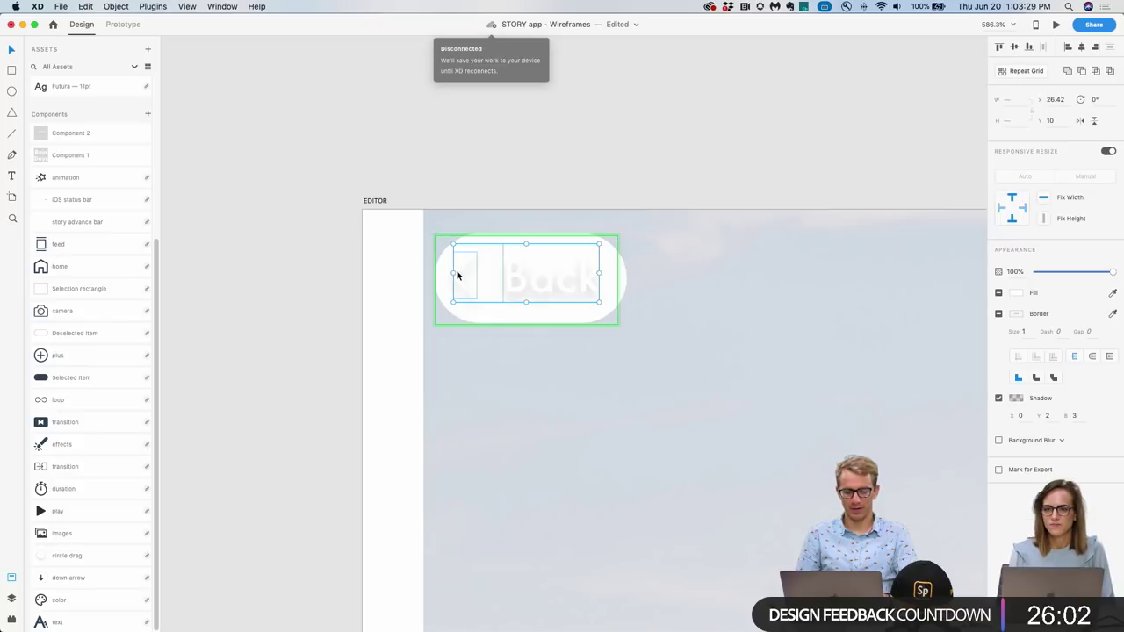
left_click(998, 400)
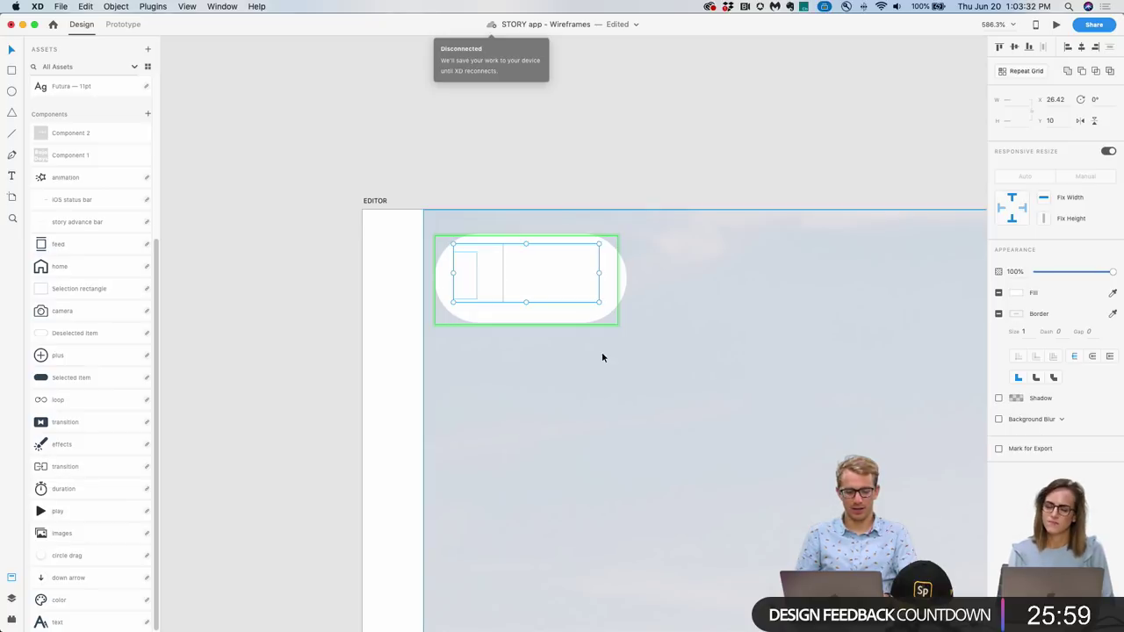
Apply the saved dark blue #2E4358 as the fill of the Back text.
scroll(93, 333, "up", 5)
left_click(77, 180)
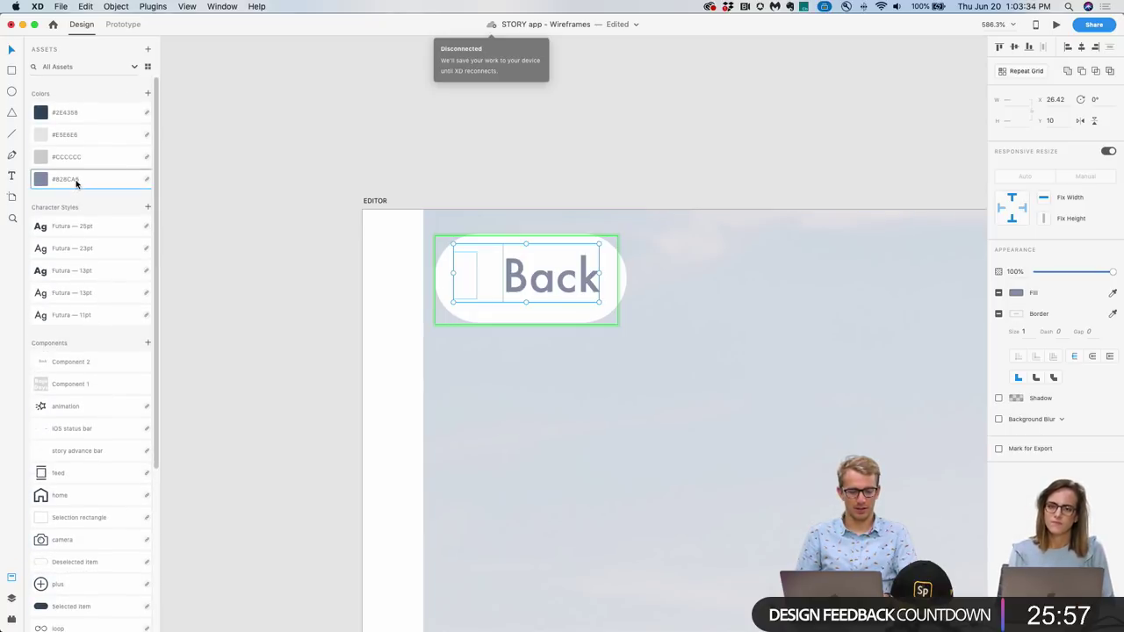
left_click(87, 113)
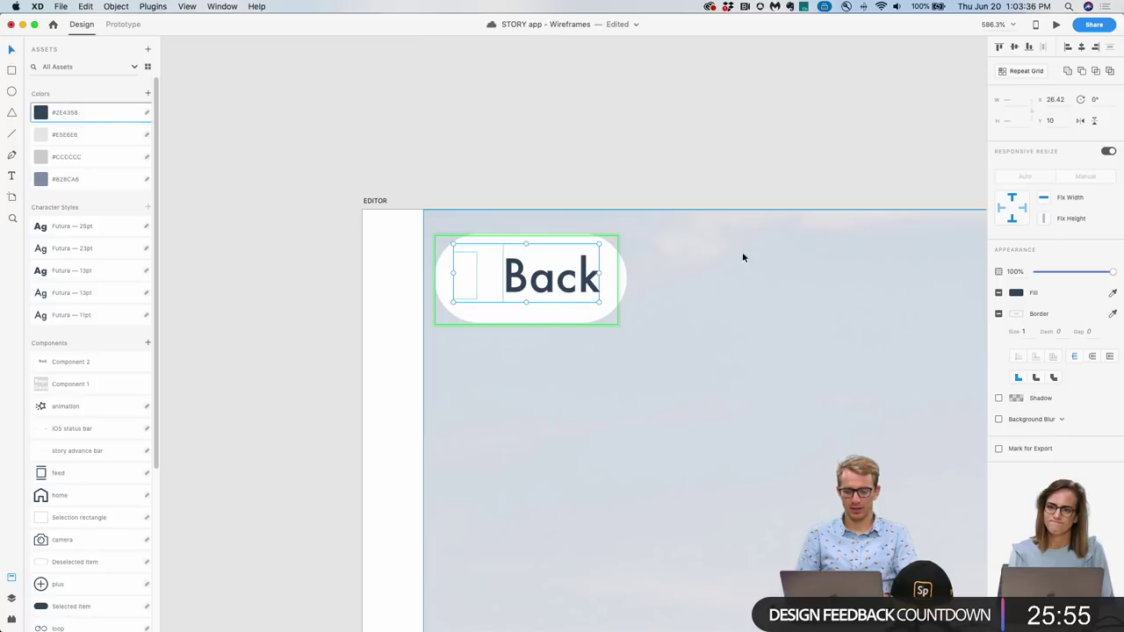
left_click(667, 155)
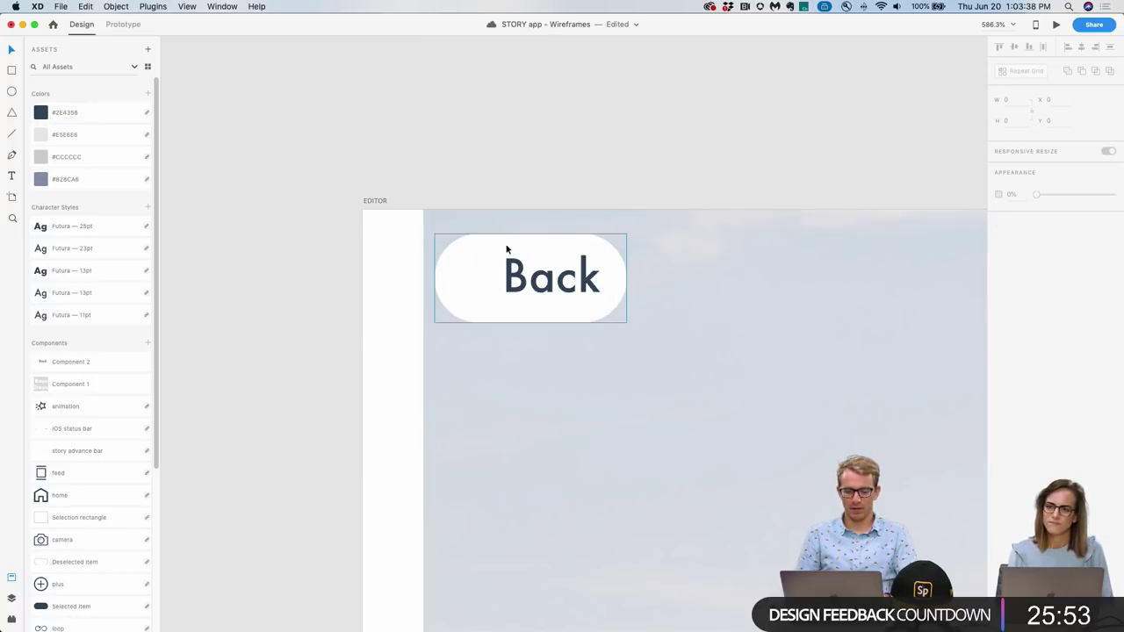
Set the back arrow's border to the same saved dark blue #2E4358.
left_click(459, 274)
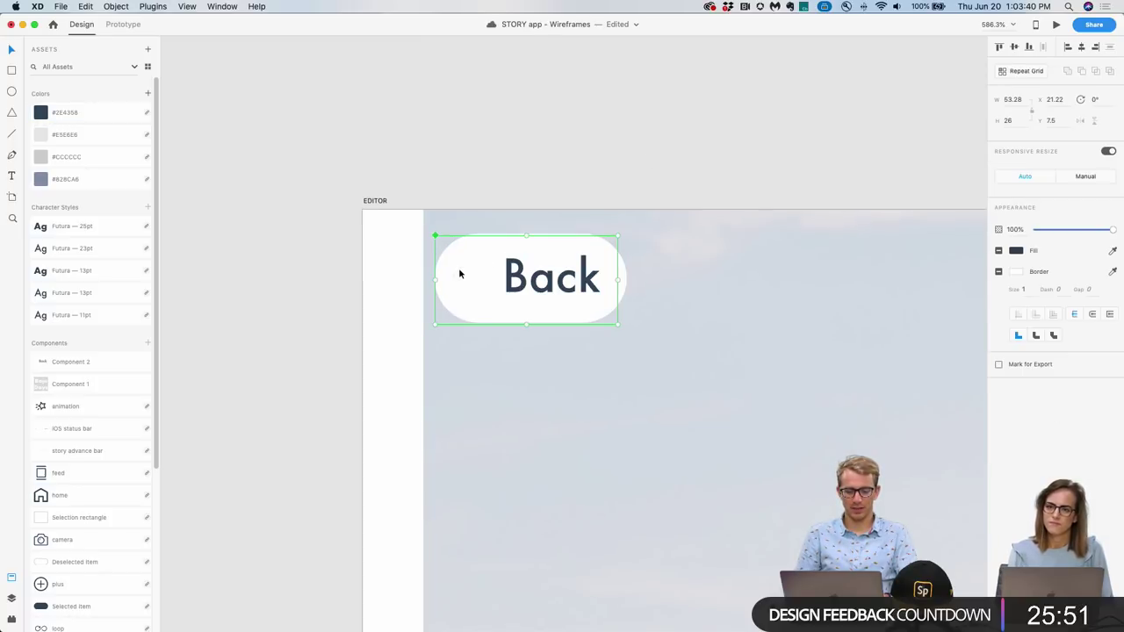
double_click(458, 274)
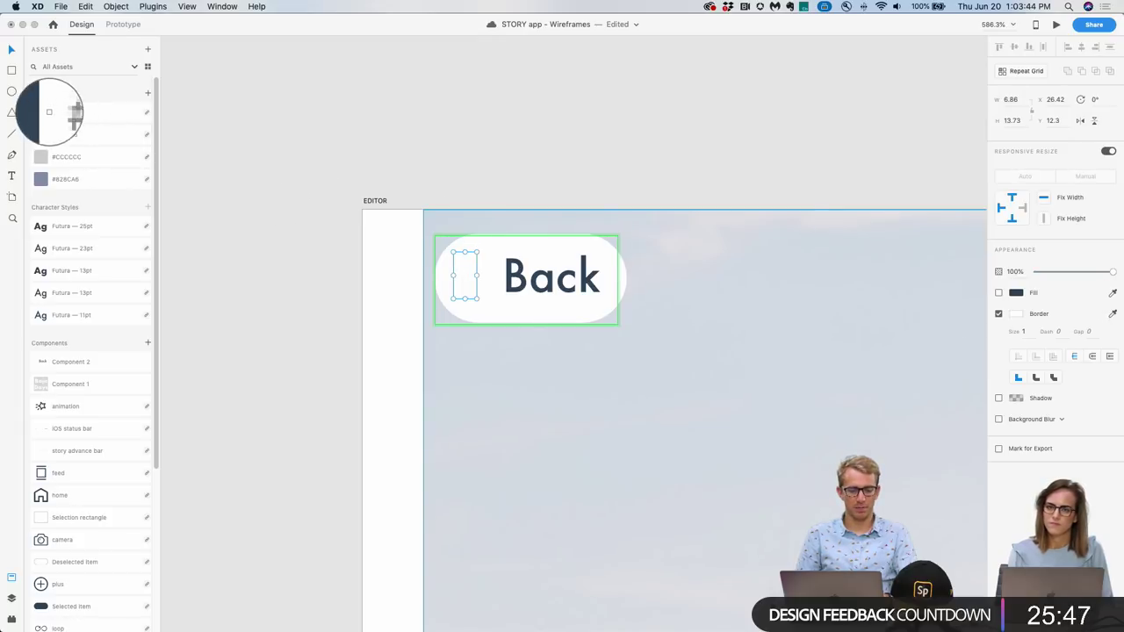
left_click(42, 112)
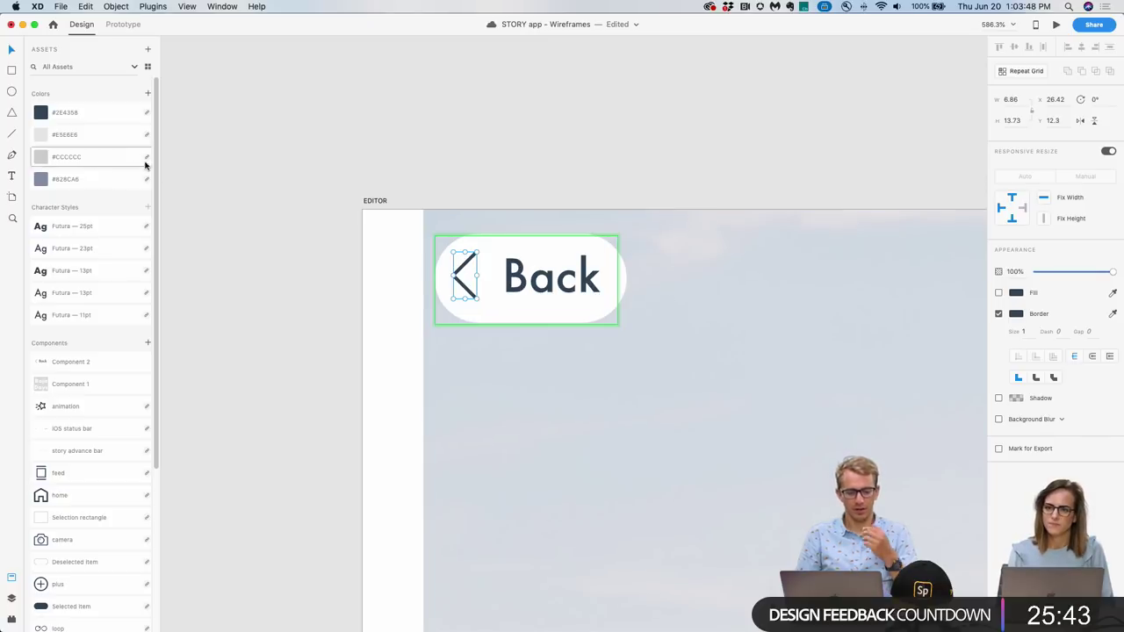
Move the Back text closer to the arrow and shift both right to X 28.42 to centre them in the pill.
left_click(546, 290)
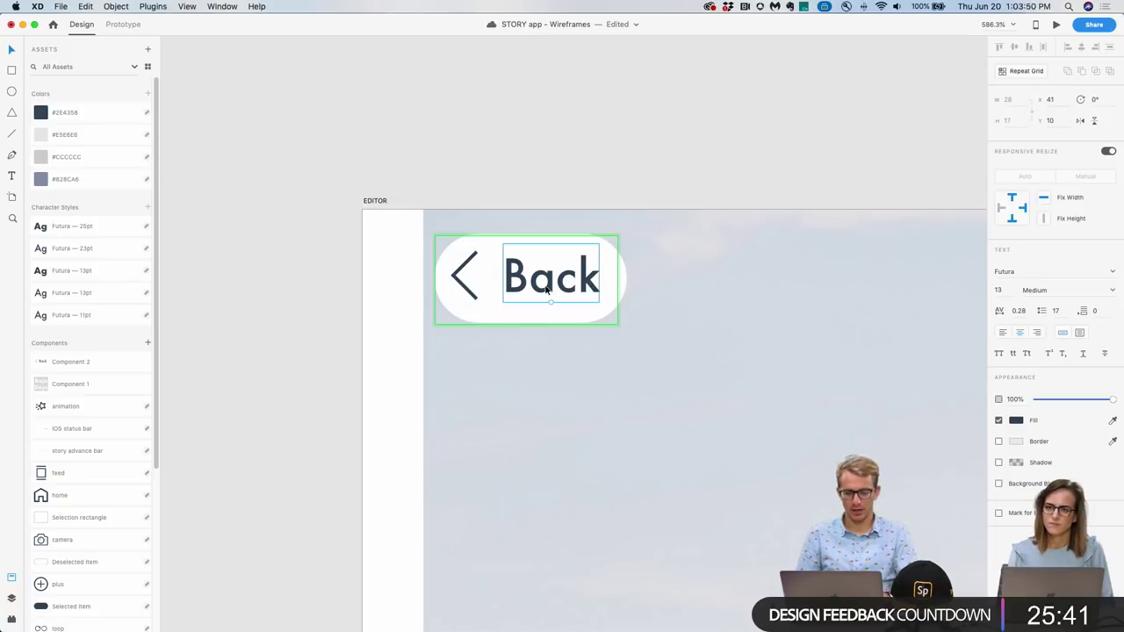
left_click(594, 178)
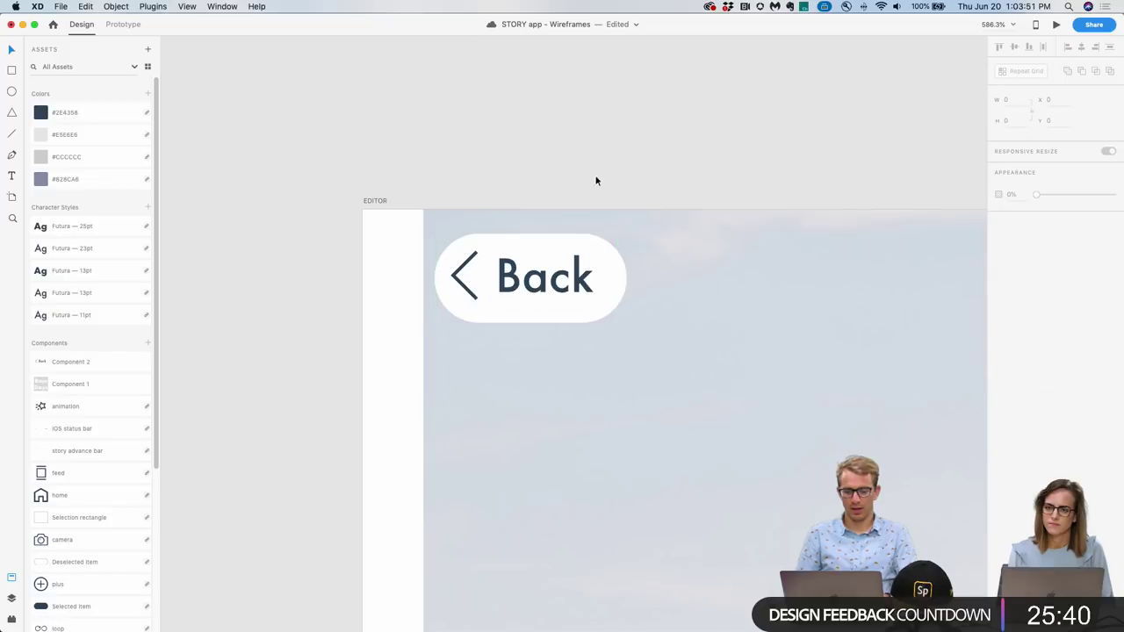
double_click(526, 276)
left_click(464, 275)
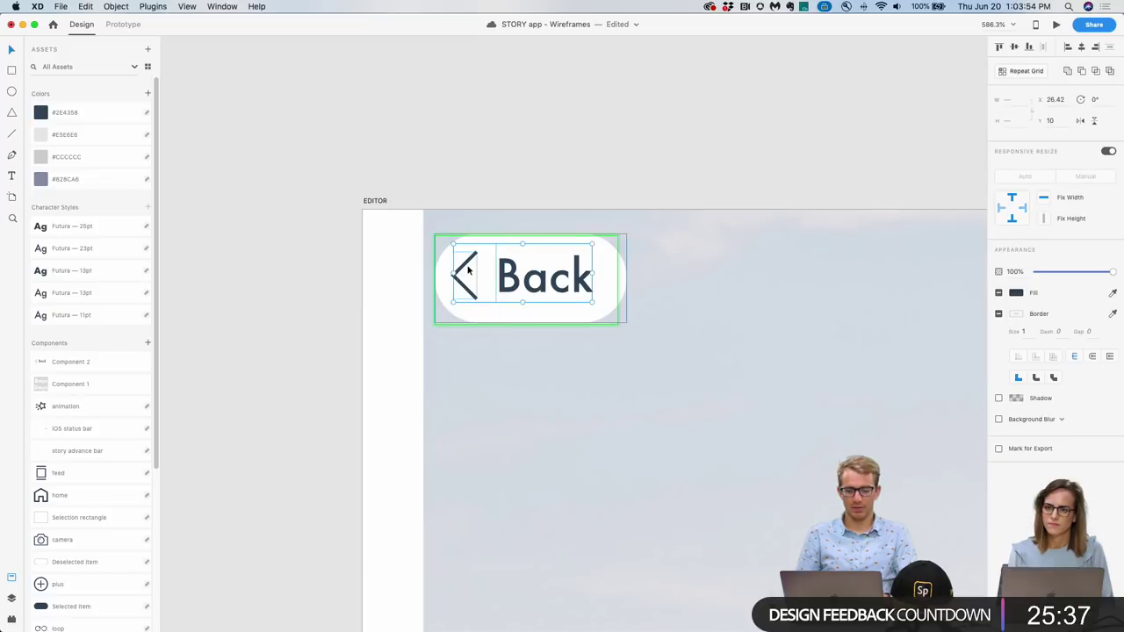
left_click_drag(464, 275, 468, 269)
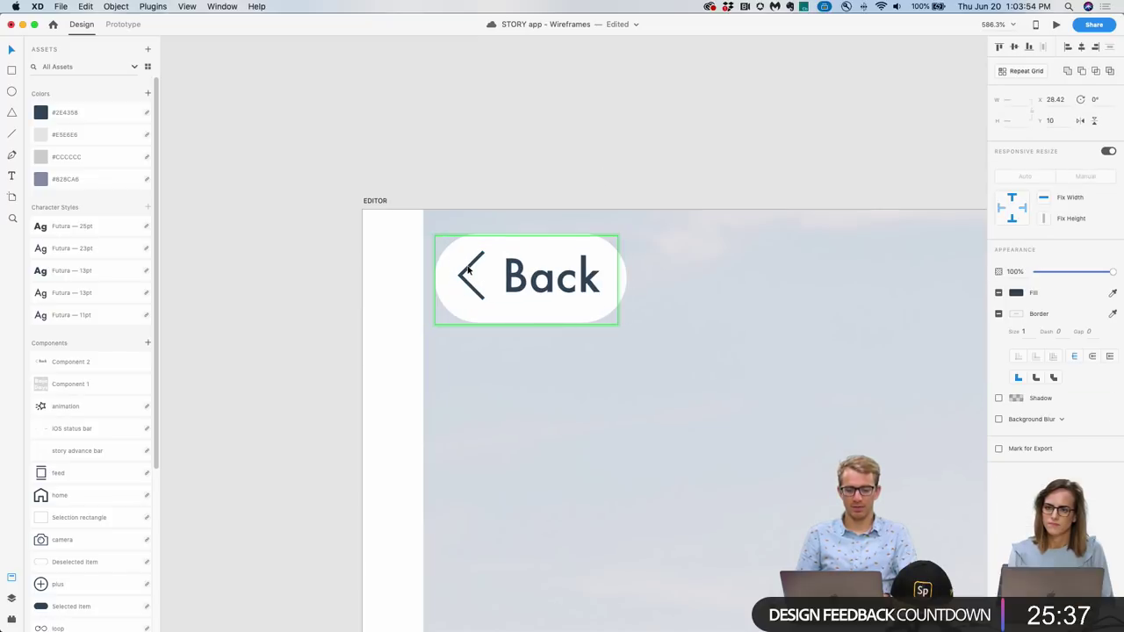
left_click(484, 158)
Delete the Back components from the EDITOR - ADD, ADD + TEXT and EDITOR - EFFECT artboards.
scroll(540, 249, "down", 5)
scroll(540, 248, "down", 5)
scroll(537, 251, "right", 5)
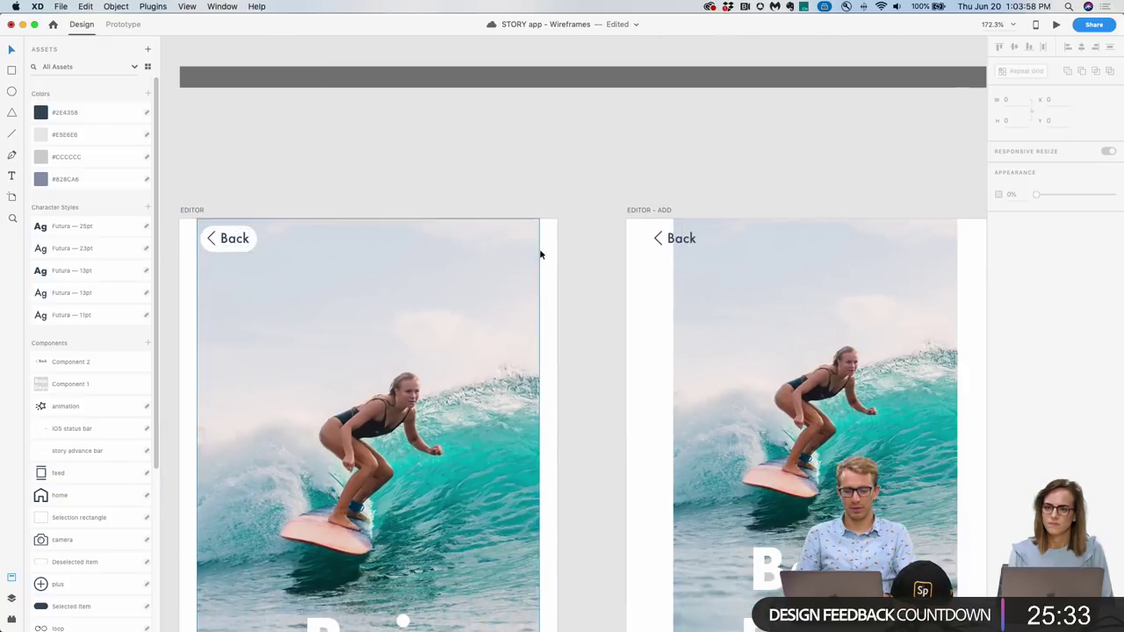
left_click(211, 242)
scroll(216, 244, "up", 5)
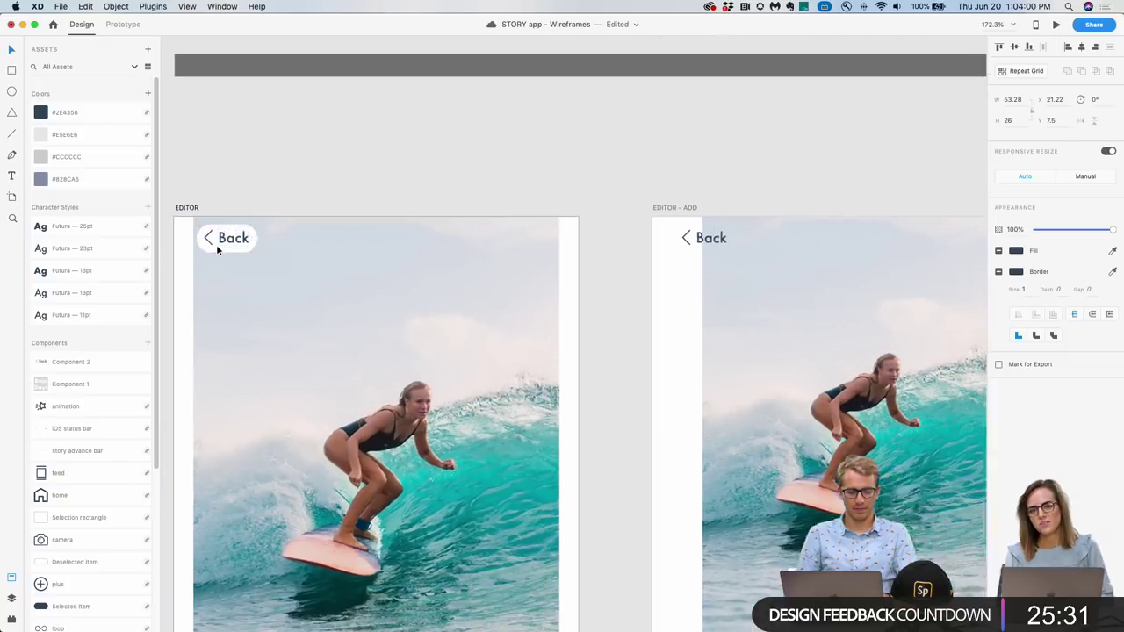
scroll(216, 244, "down", 7)
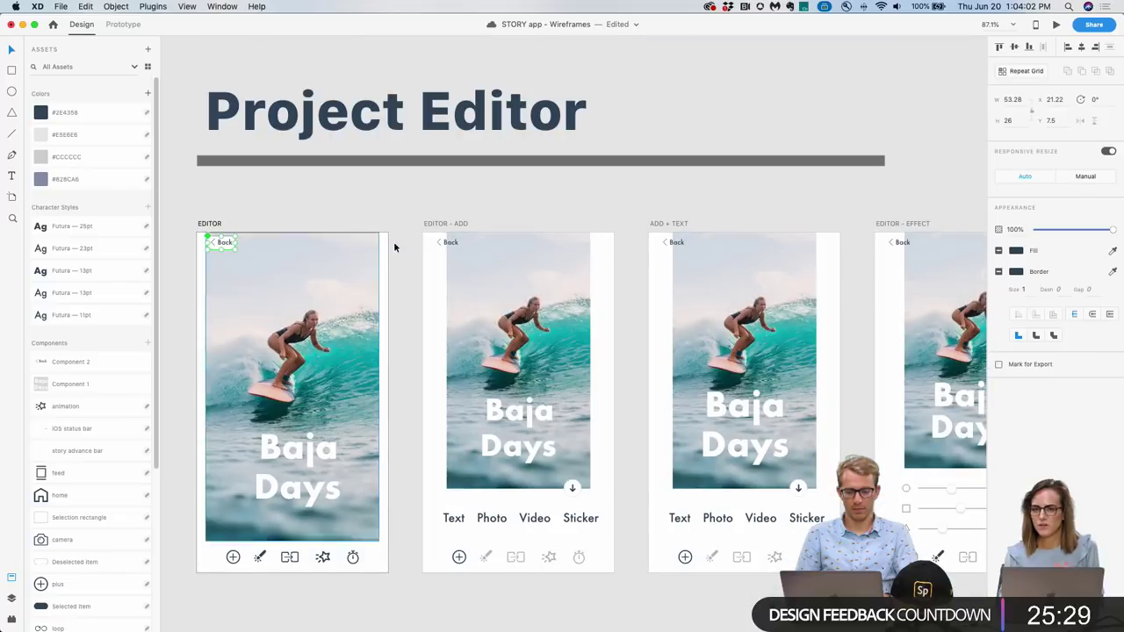
left_click(446, 242)
left_click(674, 242, "shift")
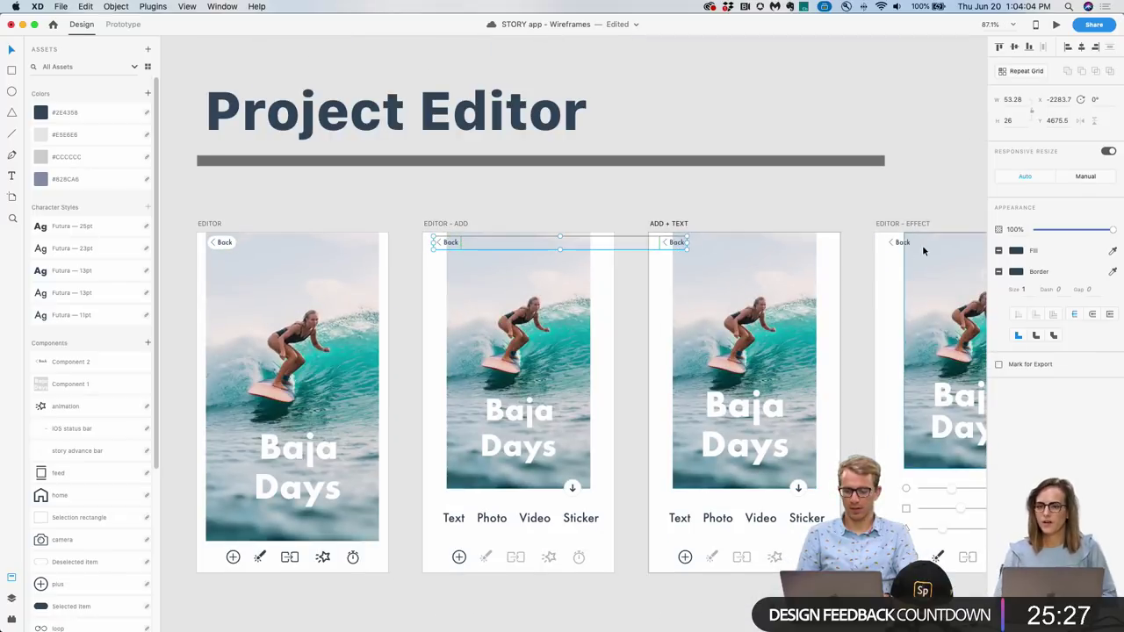
left_click(900, 242, "shift")
key("Delete")
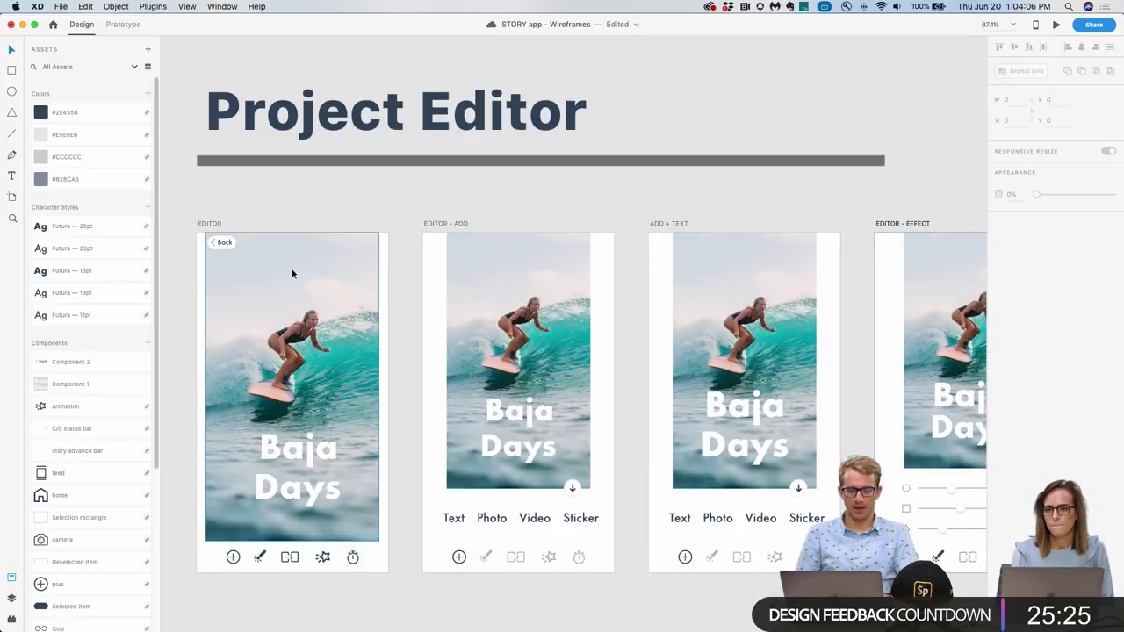
scroll(229, 260, "up", 5)
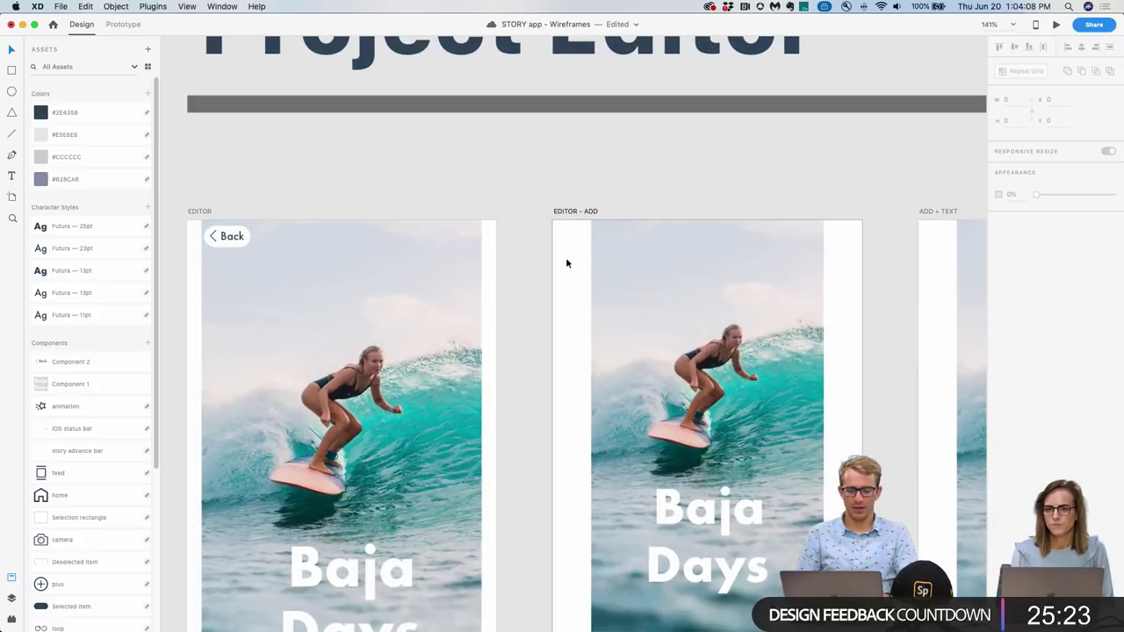
key("super+v")
key("super+z")
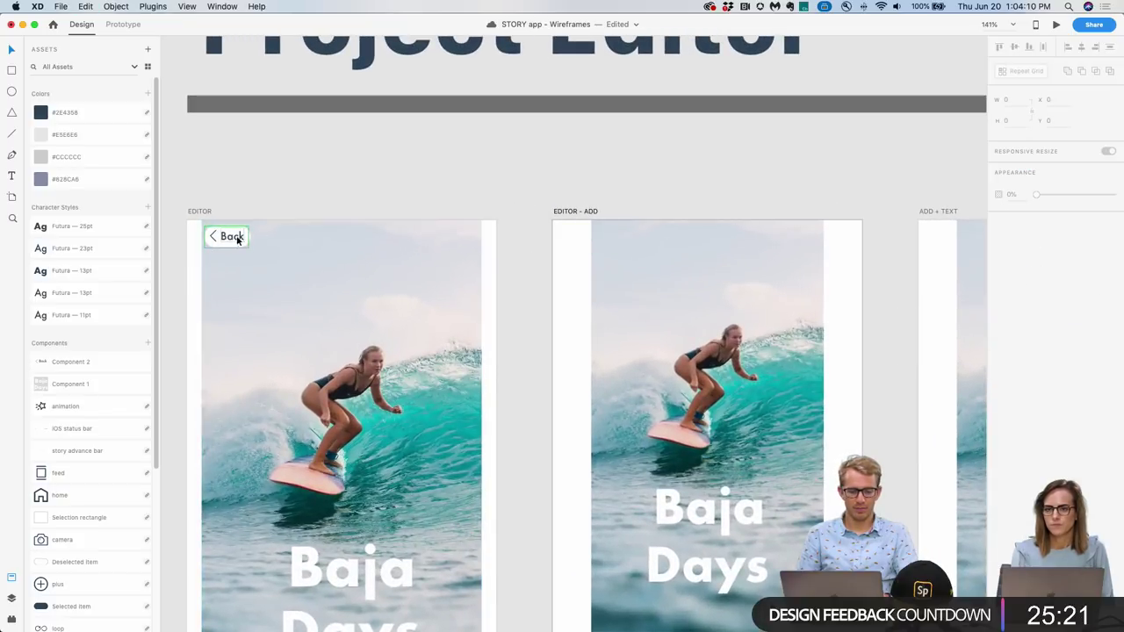
left_click(233, 239)
scroll(235, 242, "up", 10)
left_click_drag(235, 241, 319, 237)
key("super+z")
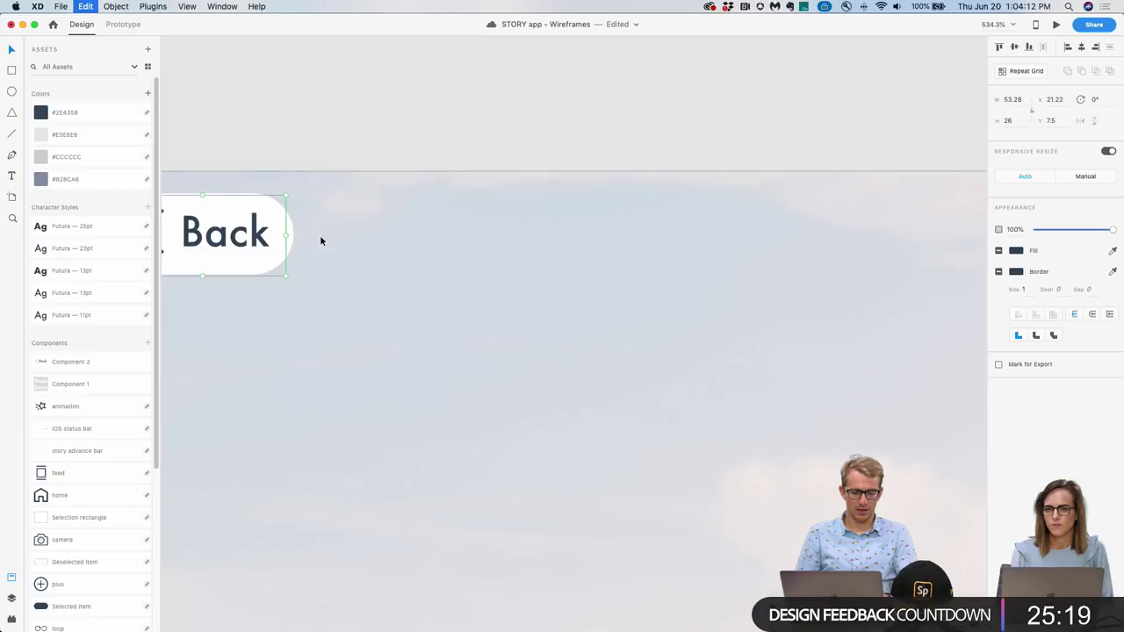
Move the white pill into the Back component on the EDITOR artboard and place it behind the arrow and text.
scroll(322, 238, "left", 5)
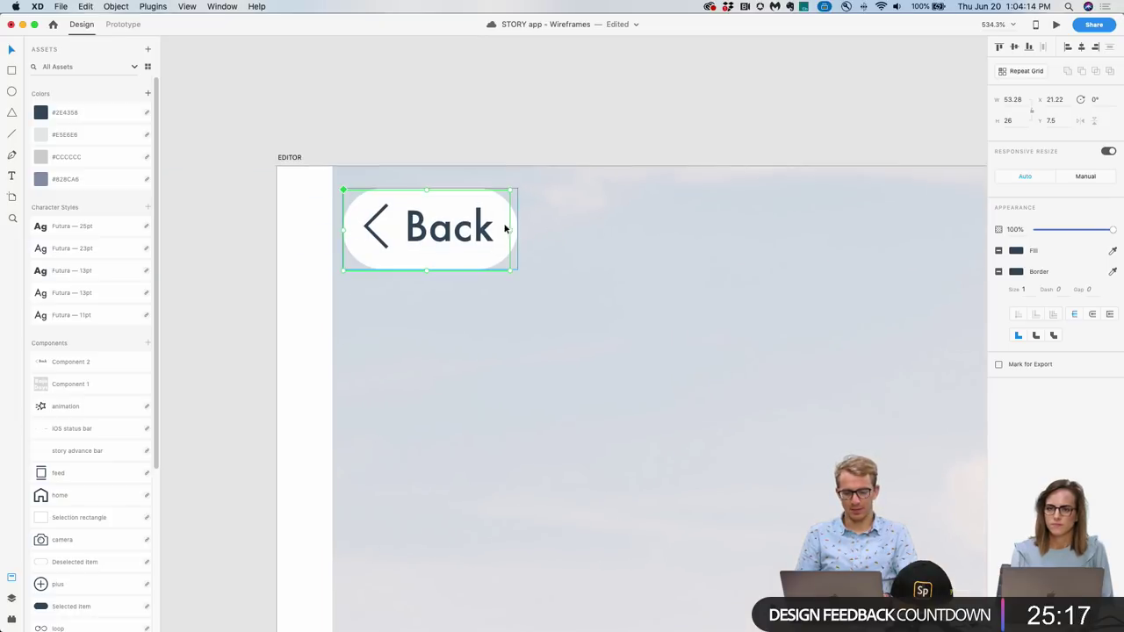
double_click(514, 227)
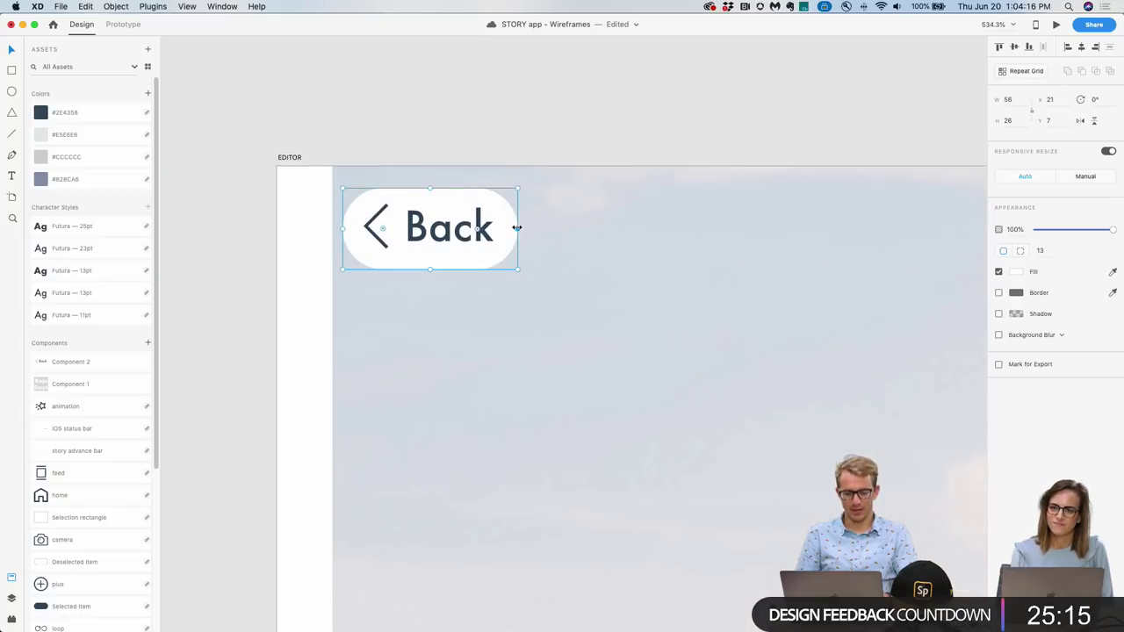
left_click(470, 230)
key("BackSpace")
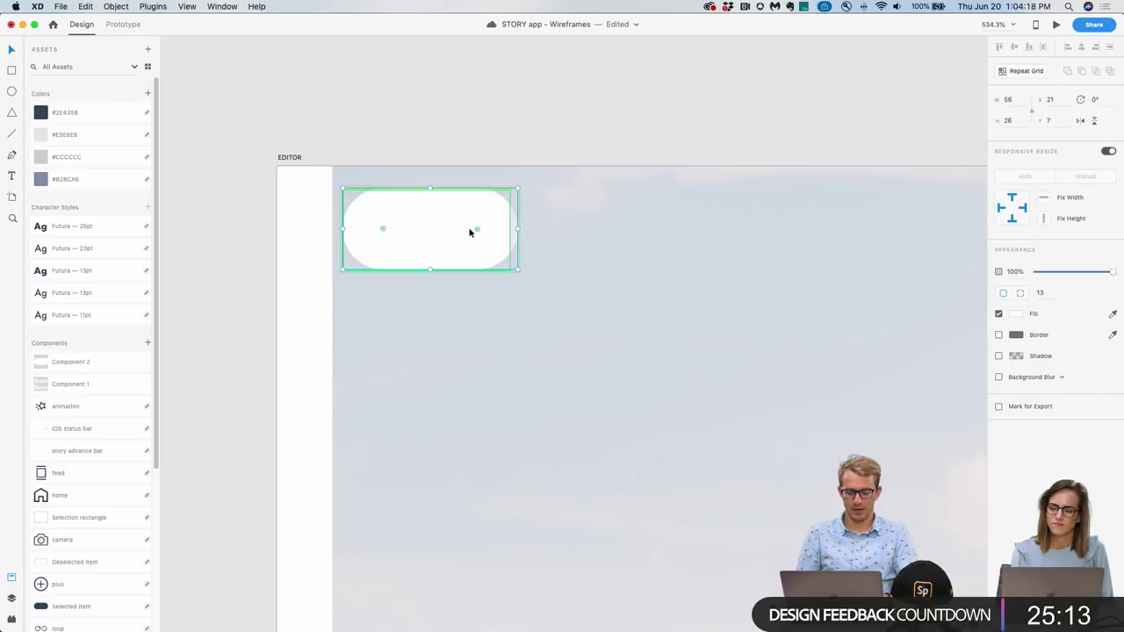
key("super+z")
key("super+z")
left_click(492, 137)
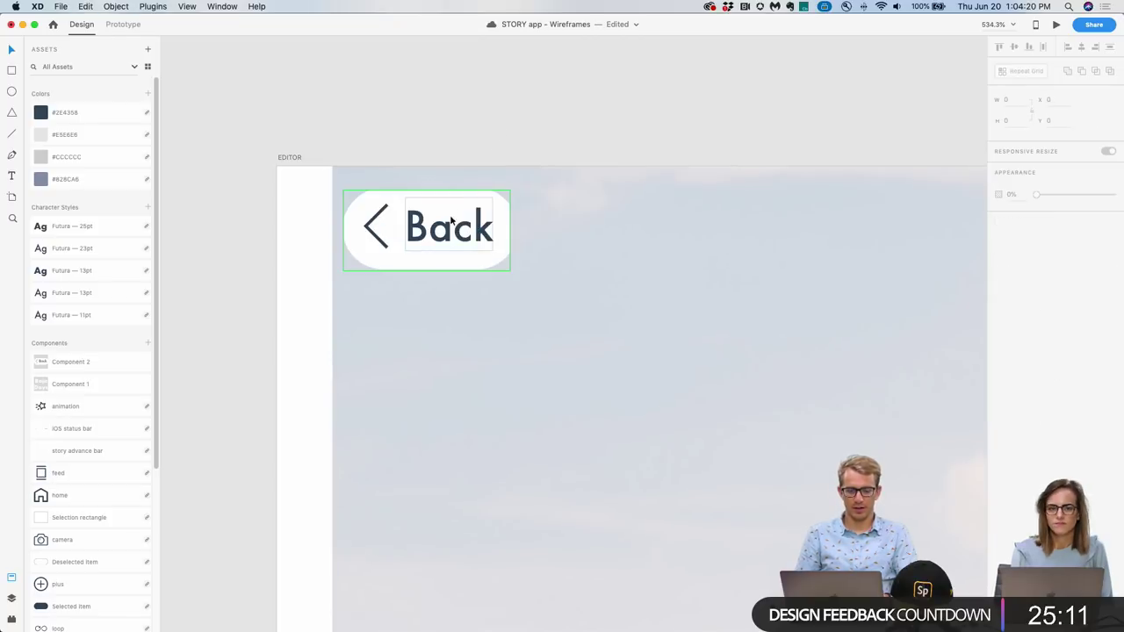
Rebuild the pill, arrow and Back text as a new 56 × 26 component.
left_click(504, 220)
mouse_move(510, 229)
left_mouse_down()
mouse_move(534, 228)
mouse_move(510, 231)
left_mouse_up()
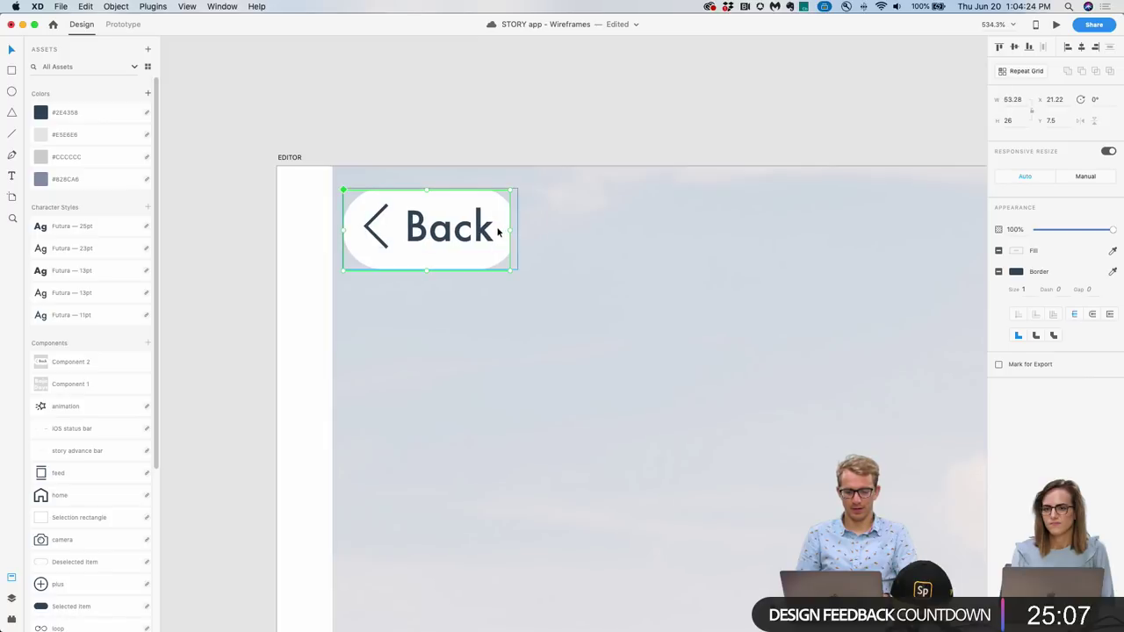
double_click(499, 231)
key("Escape")
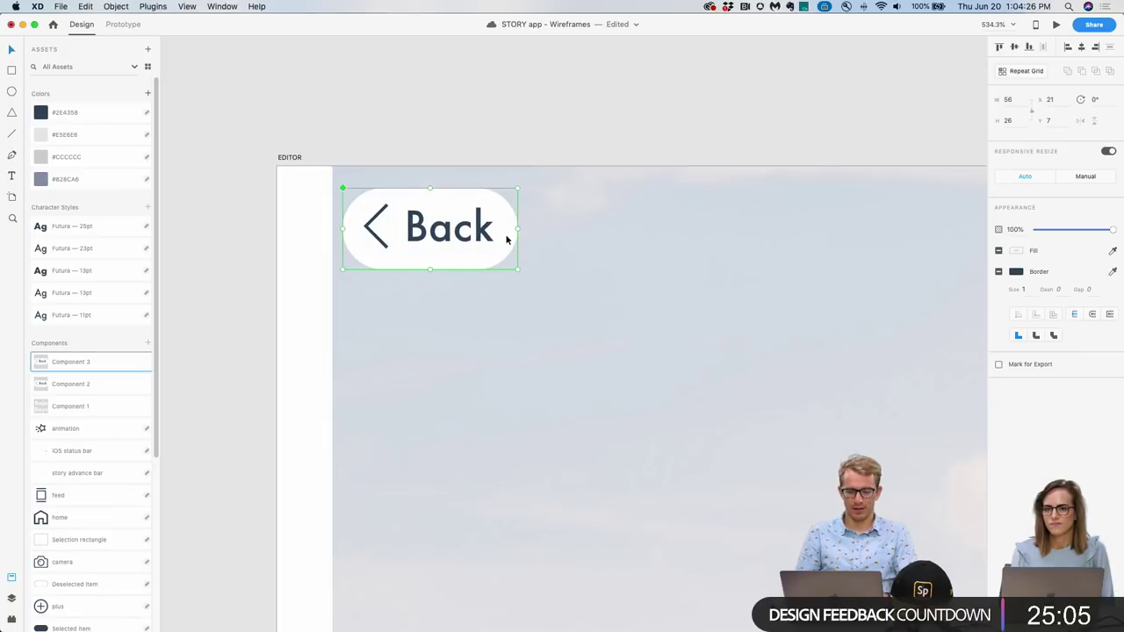
Add a shadow to the white Back pill with Y 2, blur 4 and black at 3% opacity.
key("super+k")
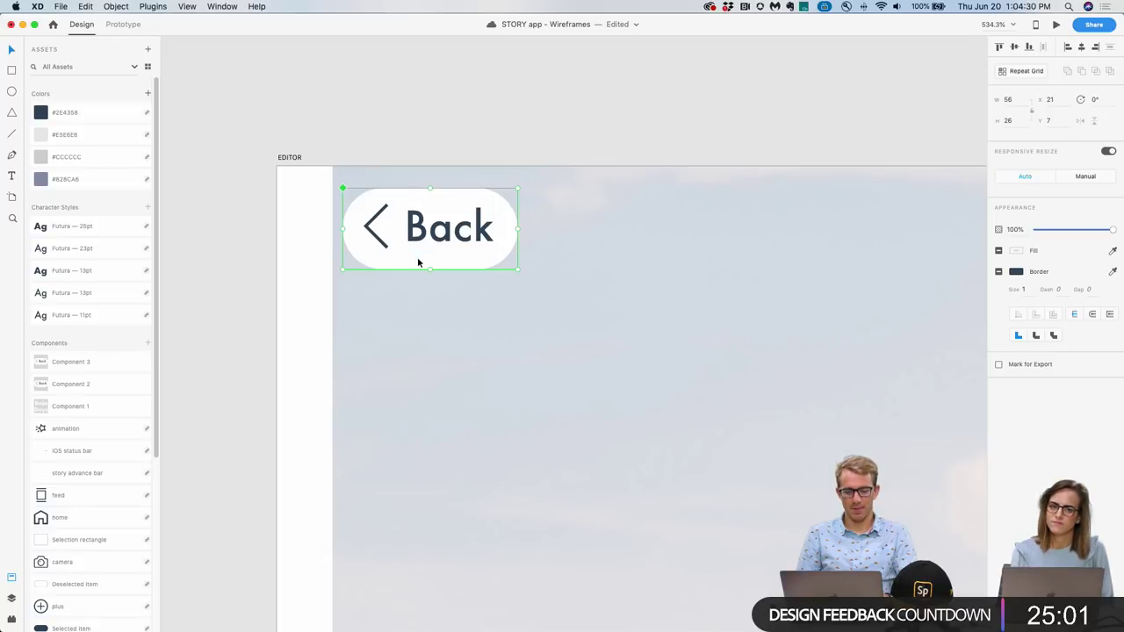
key("super+shift+g")
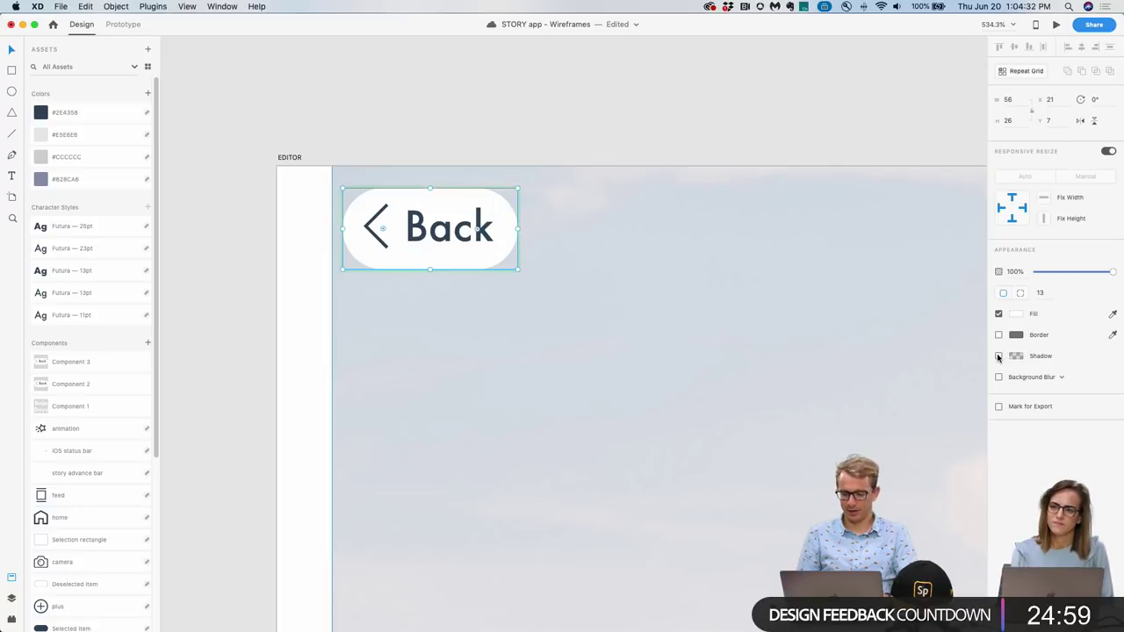
left_click(998, 356)
left_click(1048, 373)
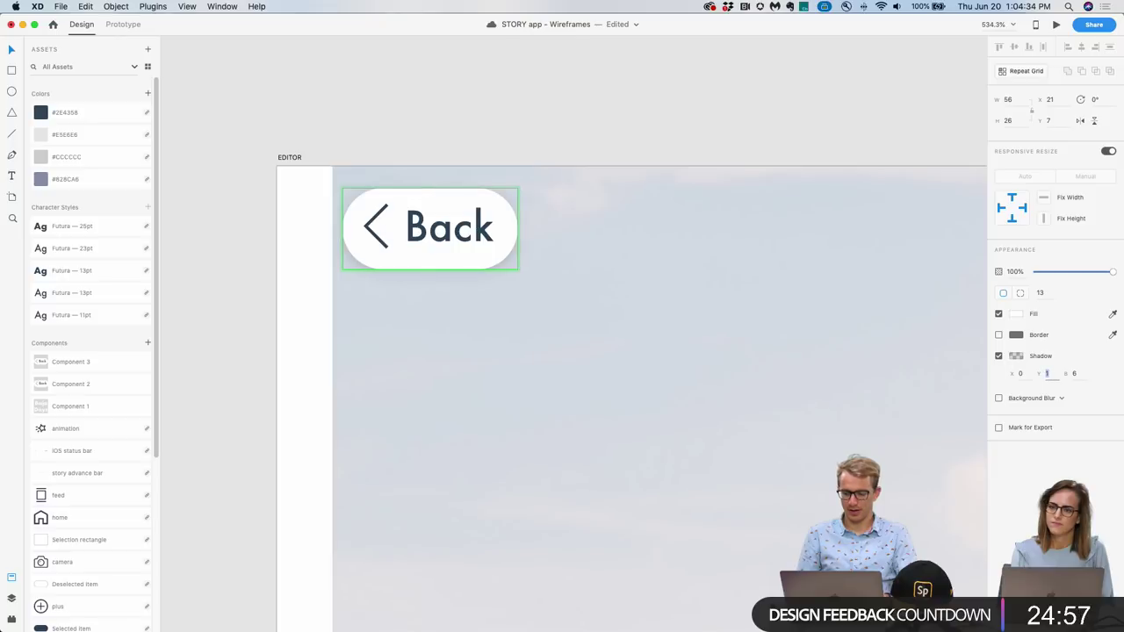
key("Up")
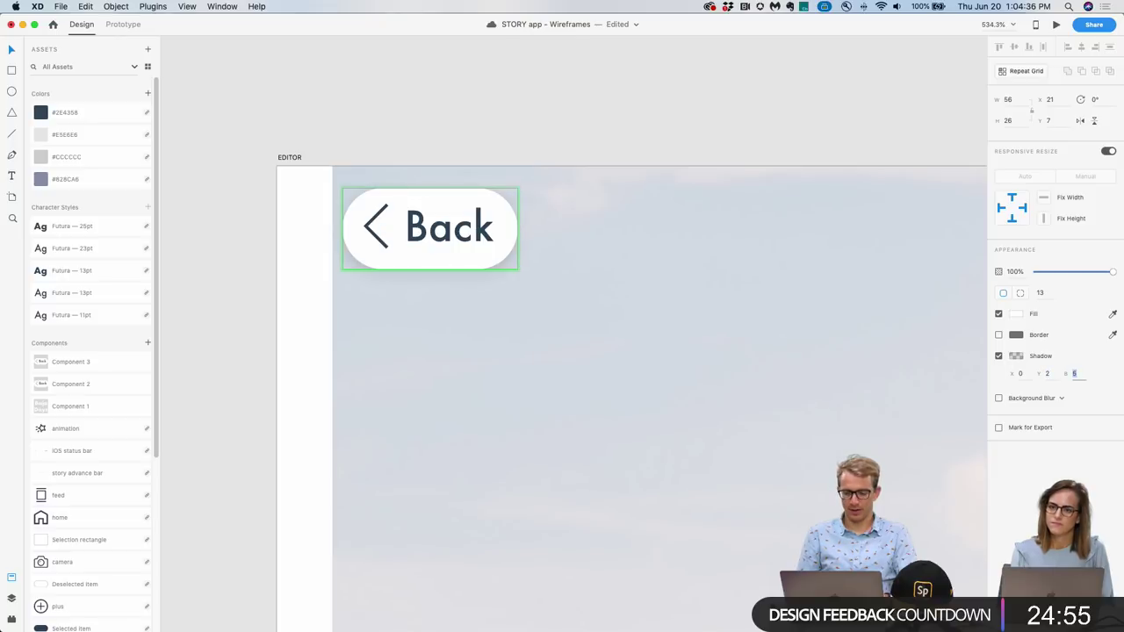
left_click(1016, 357)
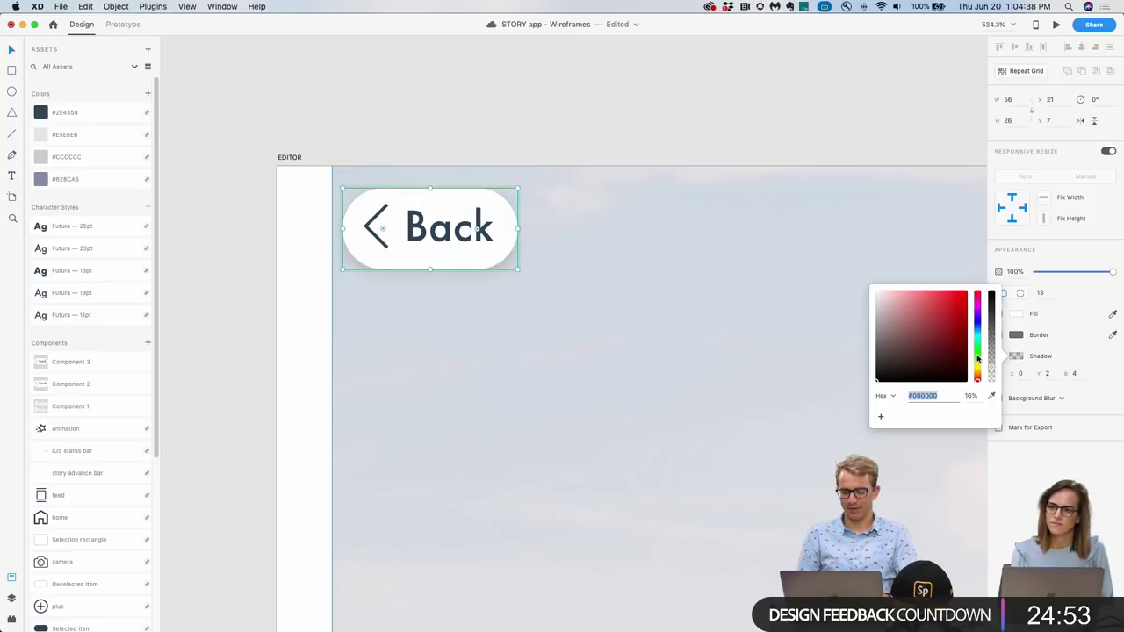
left_click_drag(990, 371, 990, 382)
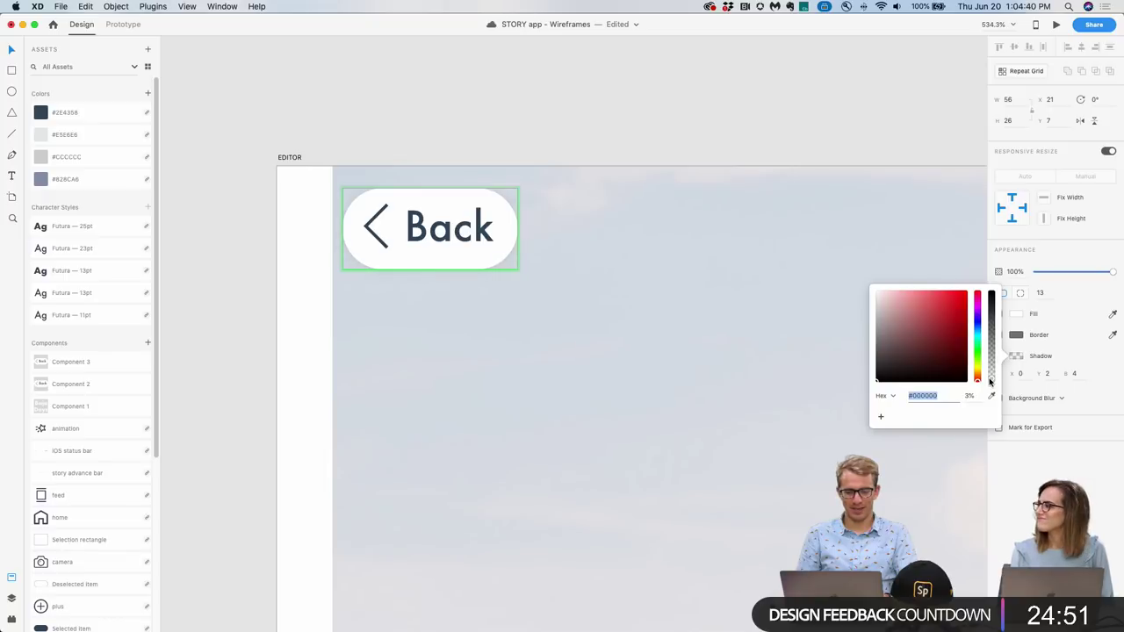
left_click(450, 201)
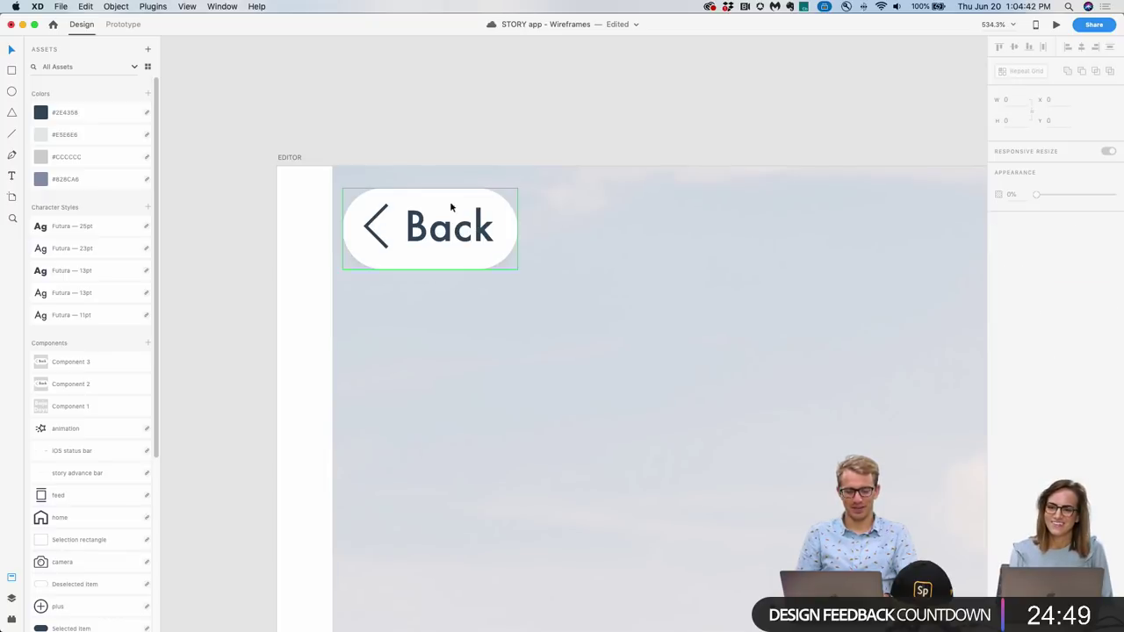
Copy the Back pill component from the EDITOR artboard and paste it onto the EDITOR - ADD artboard.
double_click(433, 231)
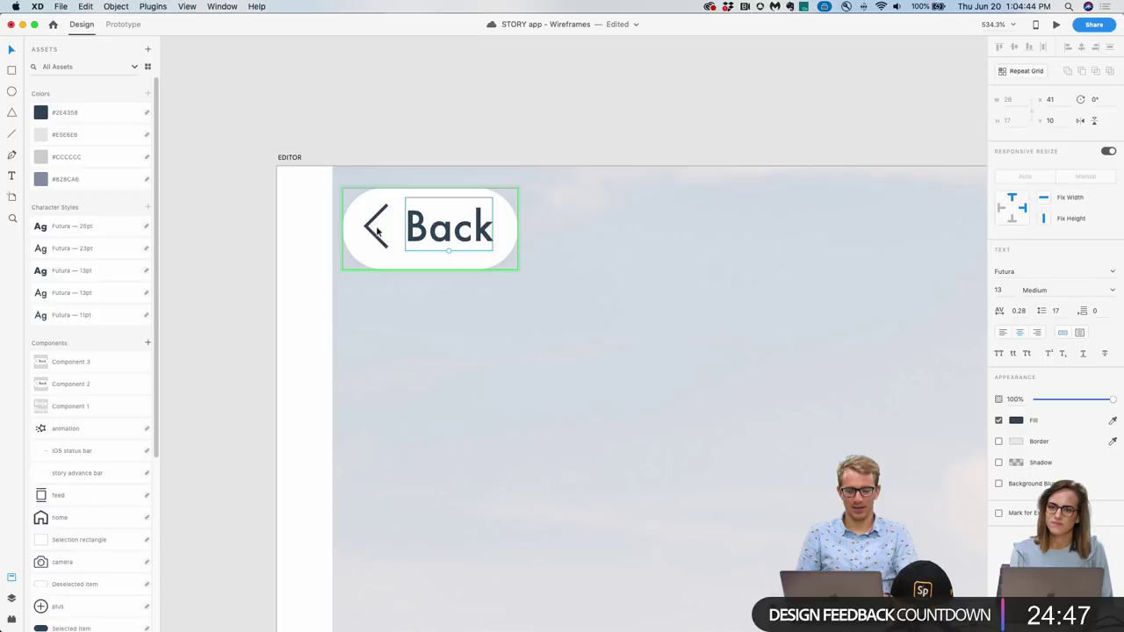
left_click(376, 228)
left_click(465, 137)
left_click(444, 220)
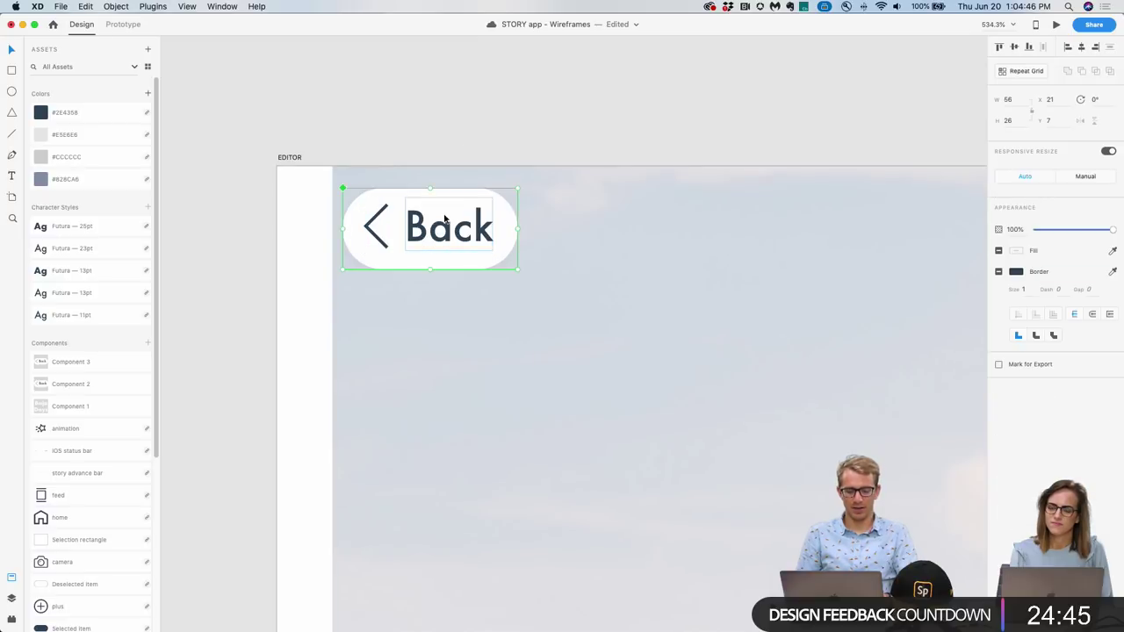
scroll(444, 220, "down", 10)
left_click(303, 264)
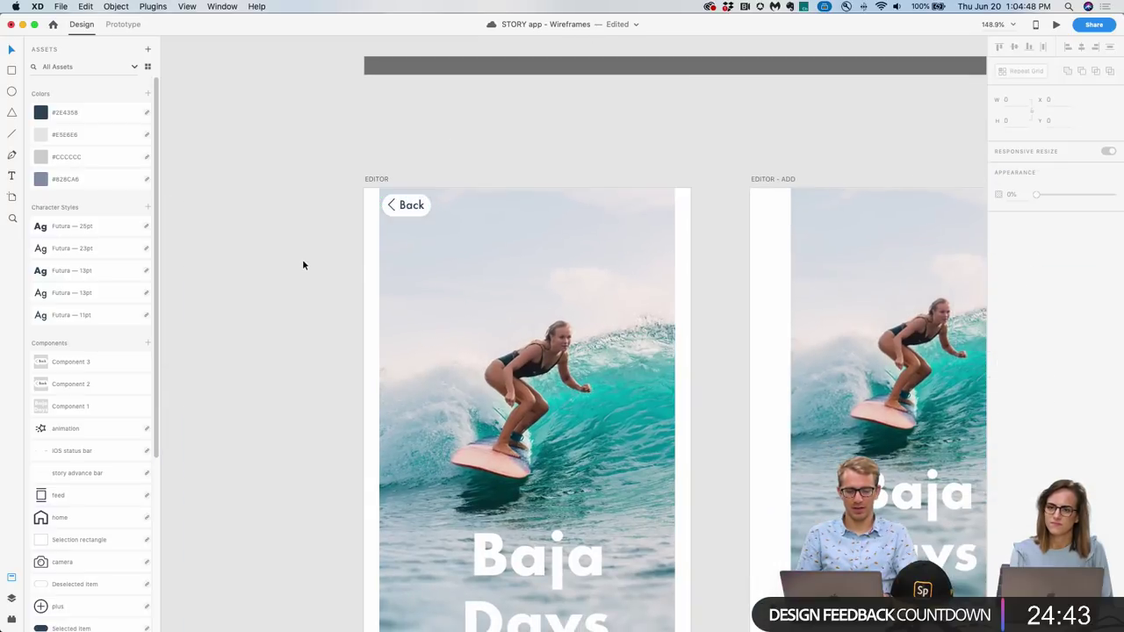
scroll(492, 243, "right", 5)
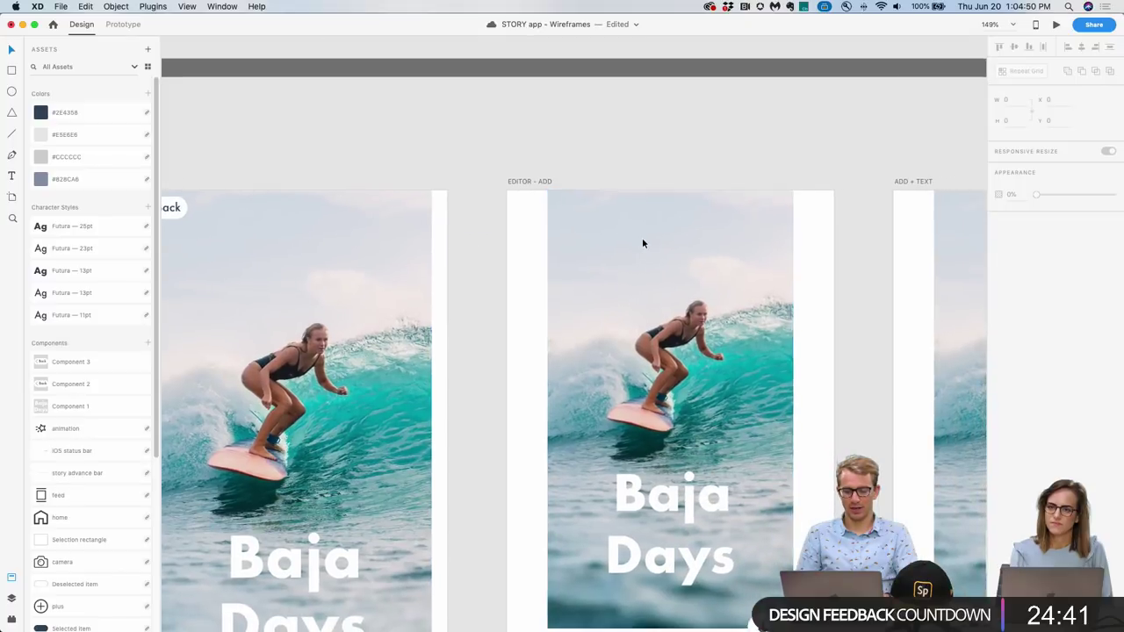
key("super+v")
left_click(575, 147)
Give the pill of the Back component on EDITOR - ADD a #F4F4F4 border with size 0.7.
scroll(542, 209, "up", 5)
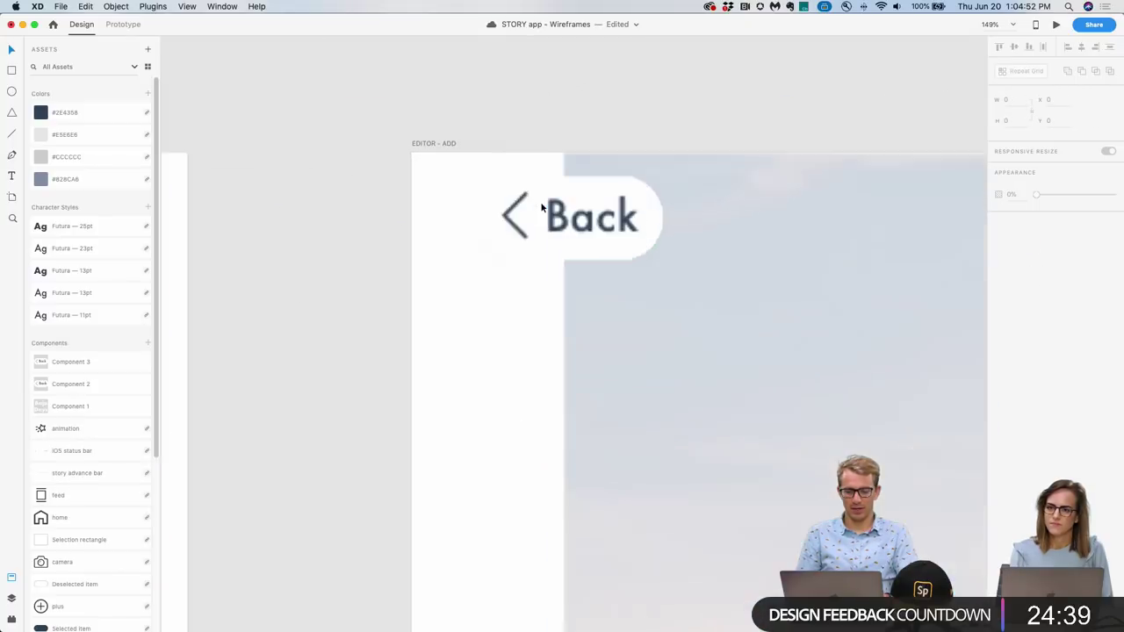
left_click(545, 262)
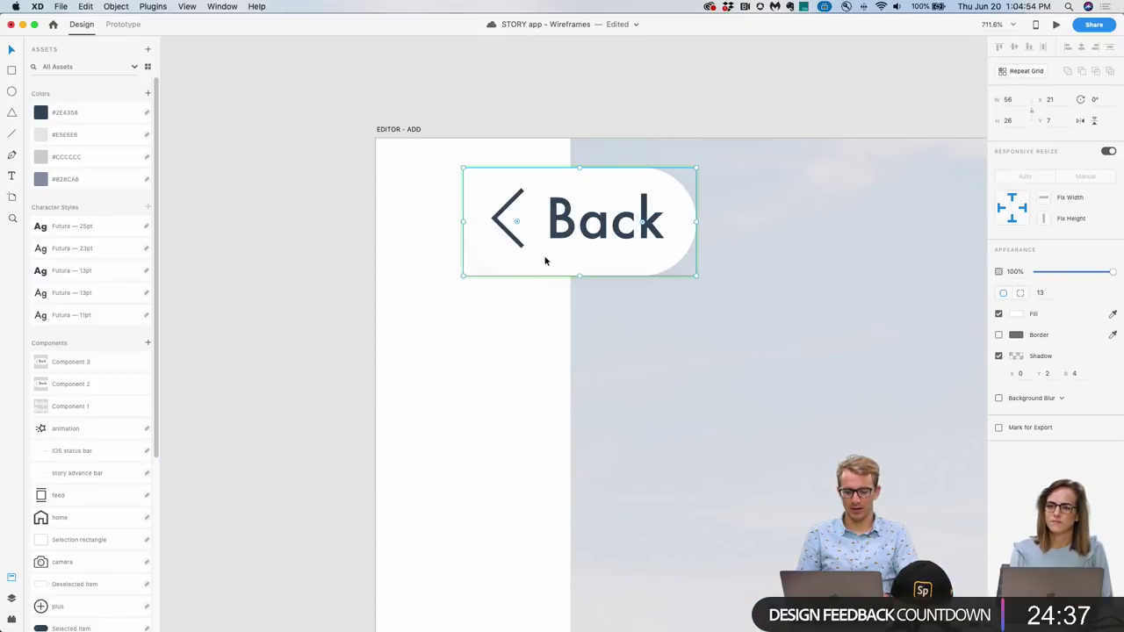
left_click(999, 334)
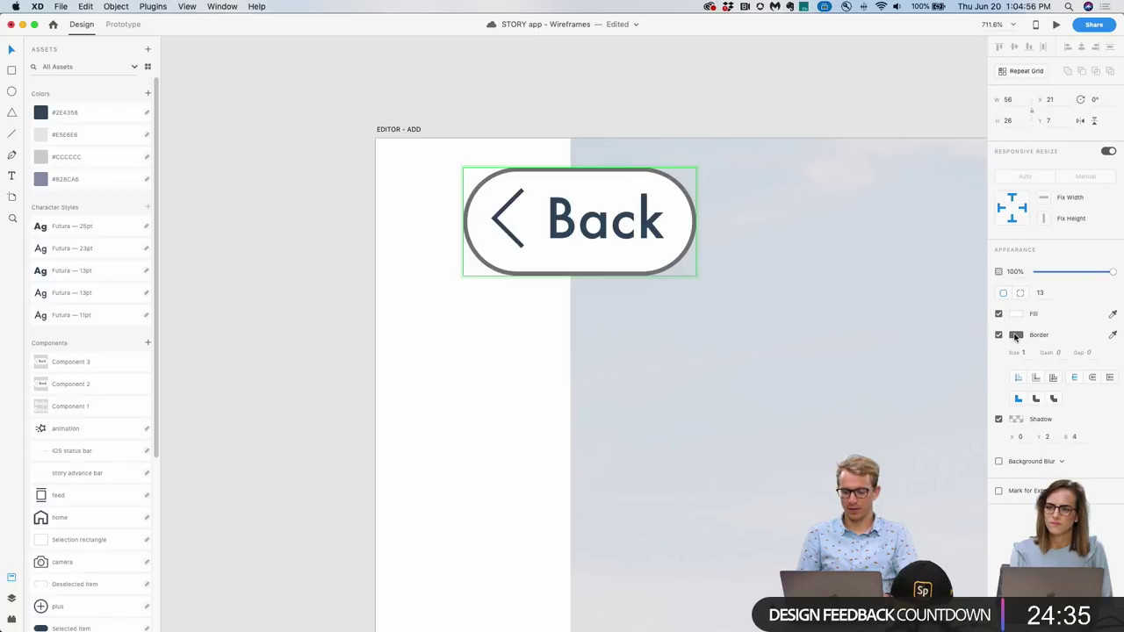
left_click(1016, 334)
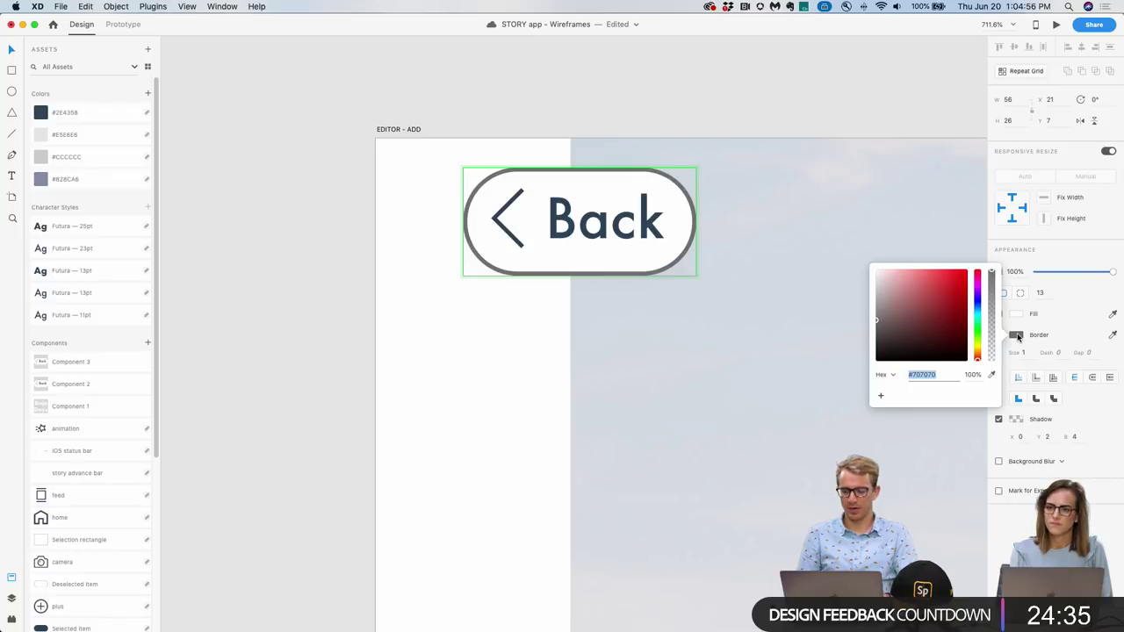
left_click(876, 283)
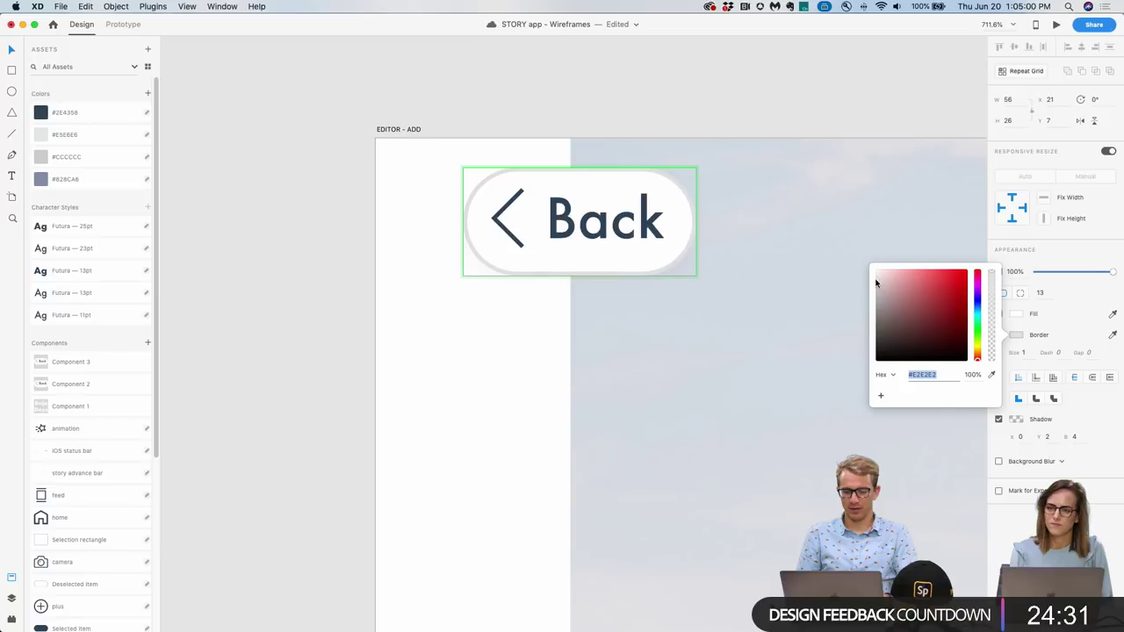
left_click_drag(876, 278, 872, 273)
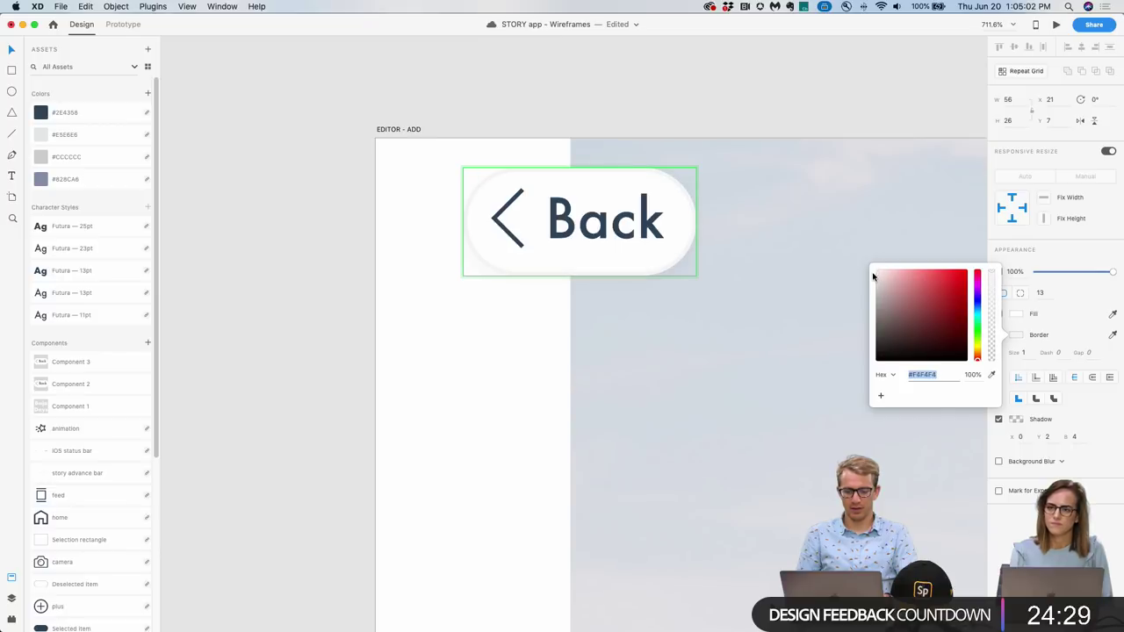
left_click(1023, 352)
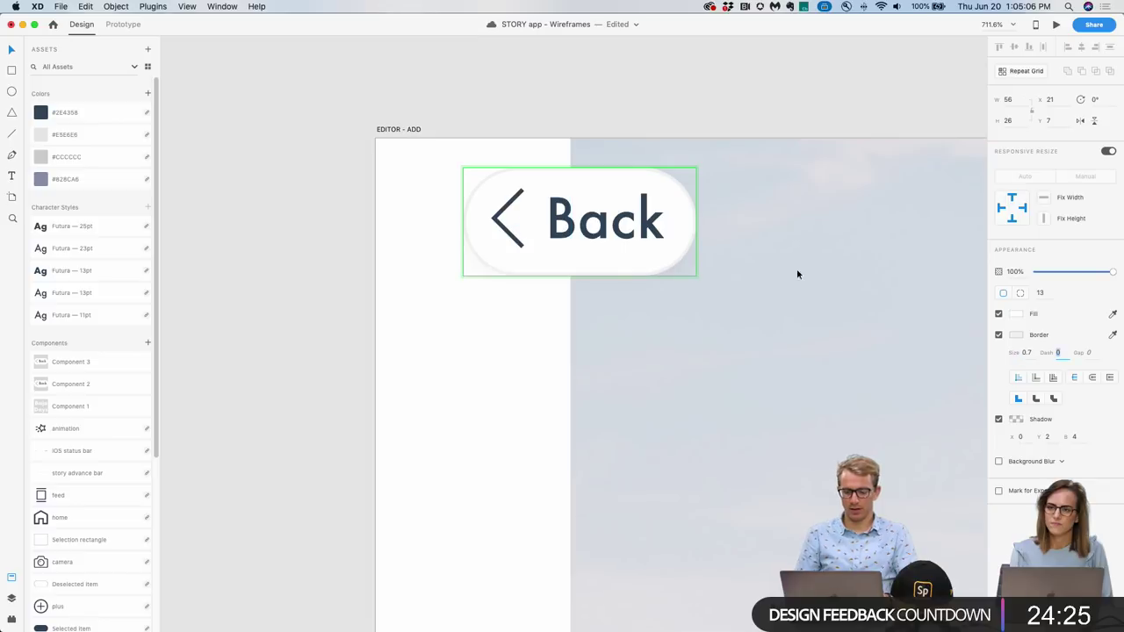
left_click(515, 150)
key("super+0")
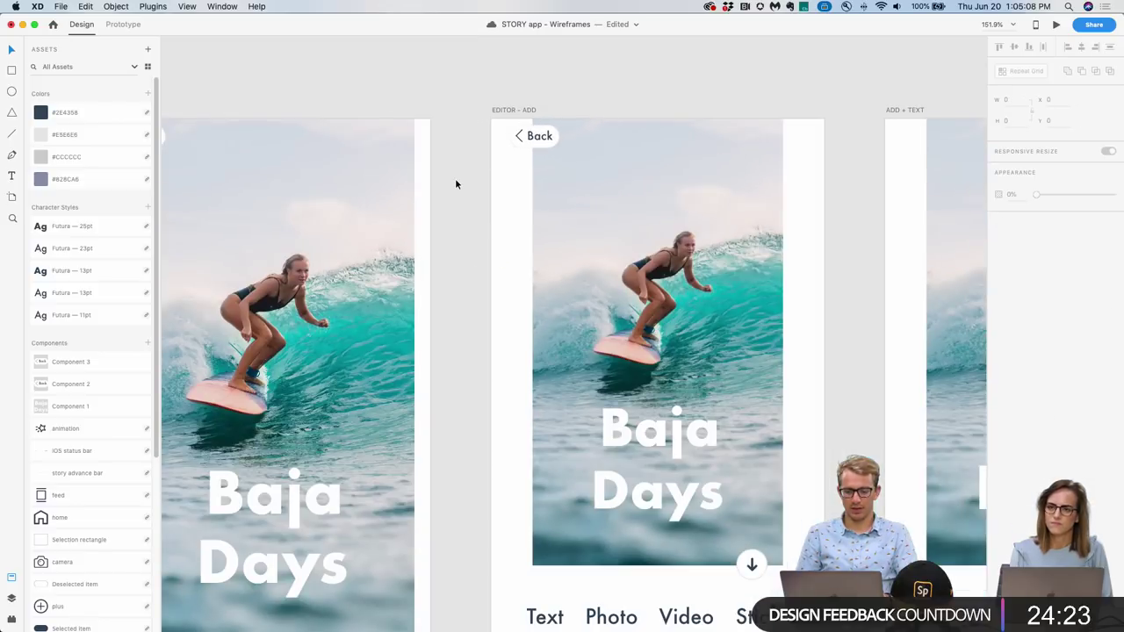
Move the Back component on the EDITOR - ADD artboard horizontally to X 16.
scroll(526, 171, "left", 2)
scroll(527, 171, "up", 1)
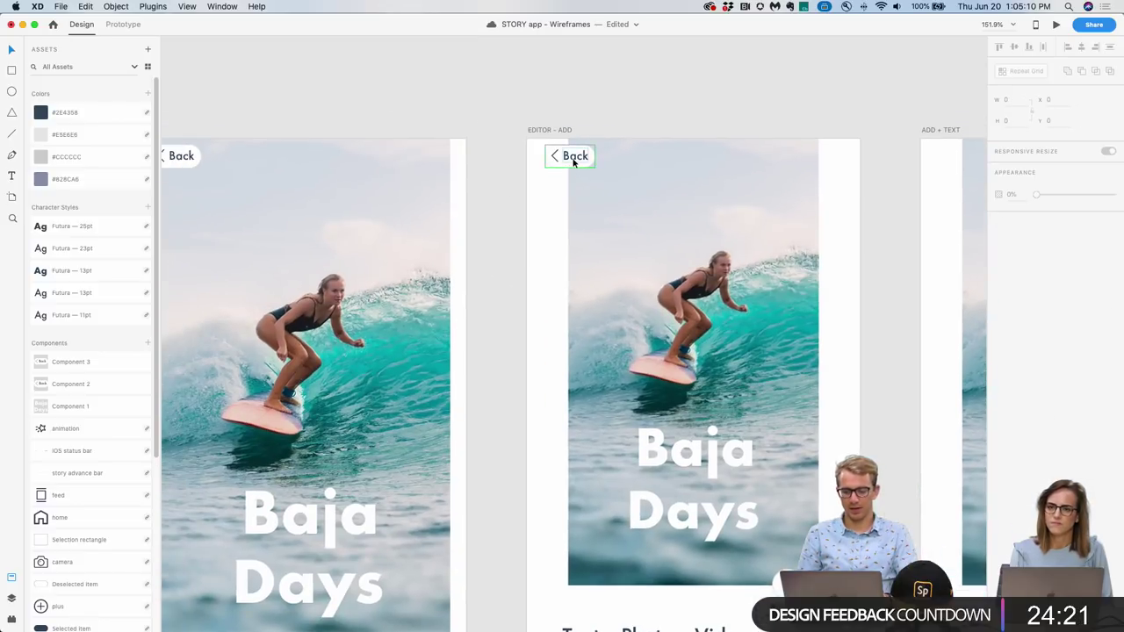
scroll(573, 160, "down", 3)
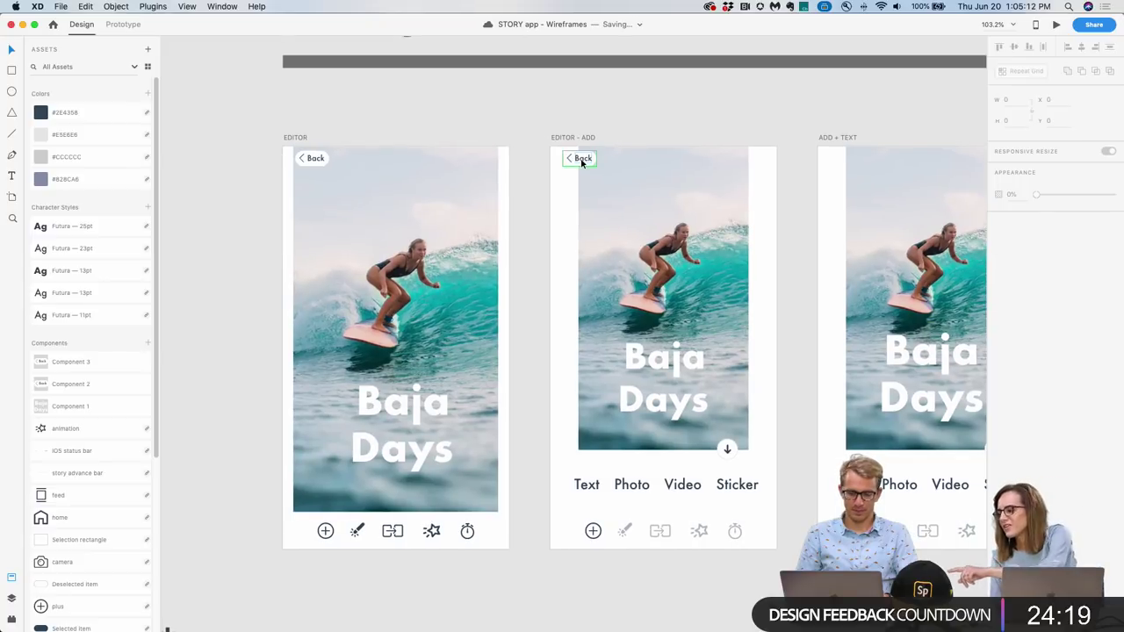
scroll(515, 176, "up", 3)
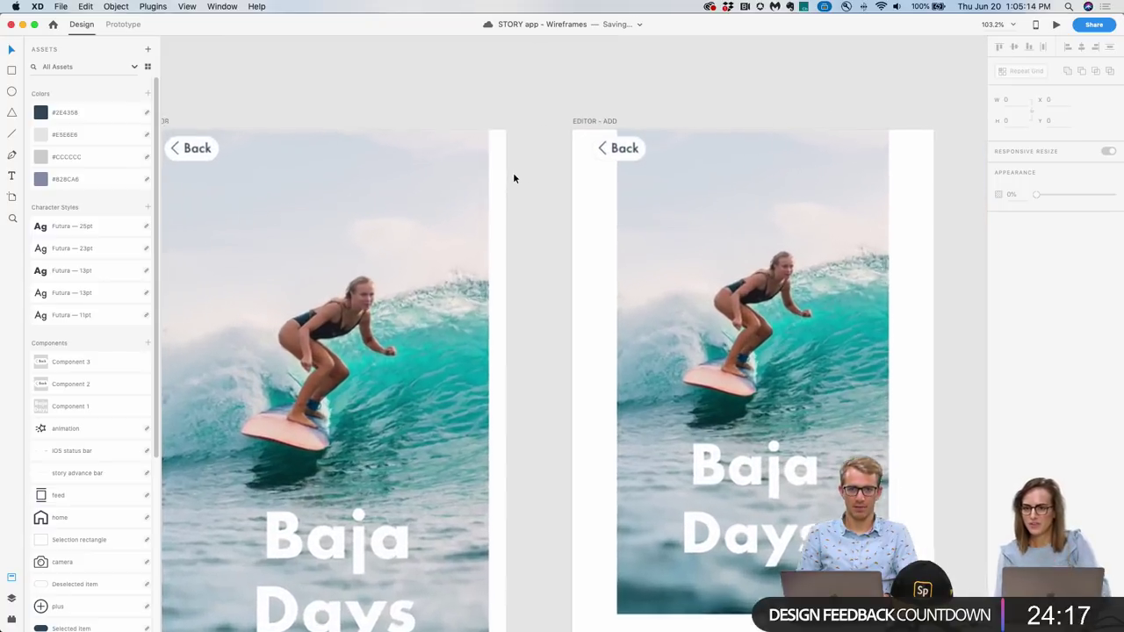
scroll(562, 174, "up", 3)
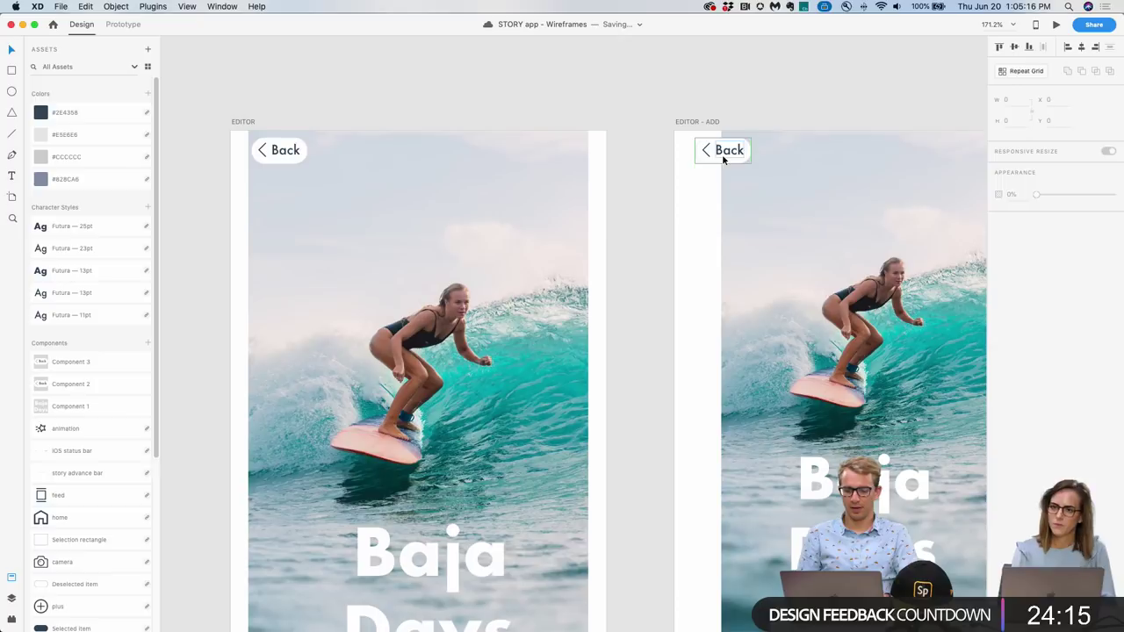
left_click(723, 159)
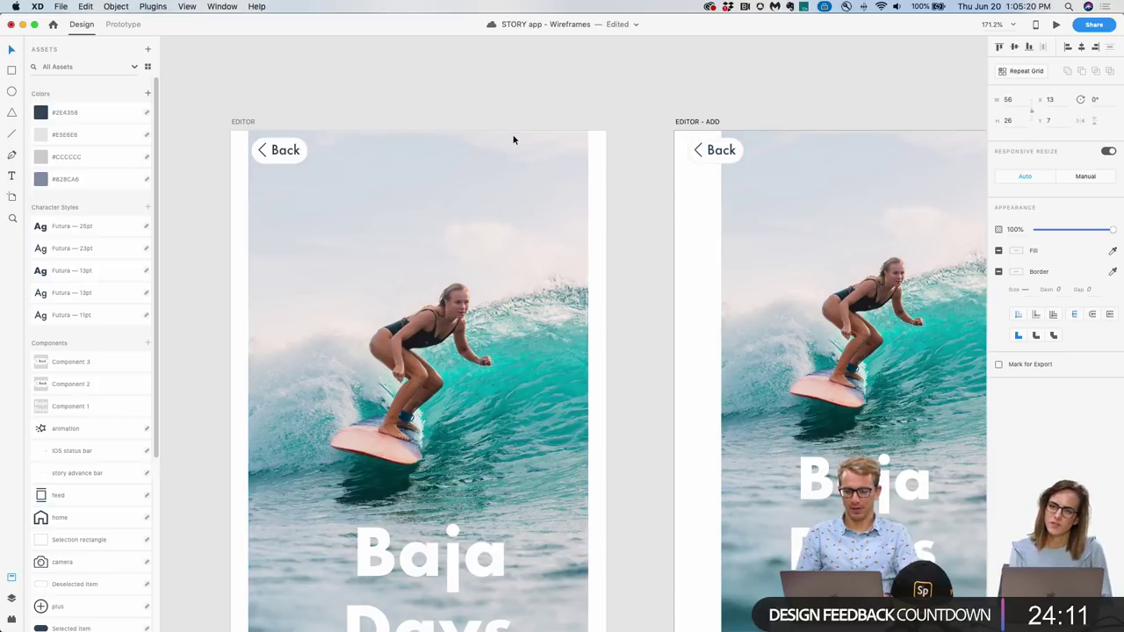
key("Right")
key("Right")
key("Right")
key("Right")
key("Right")
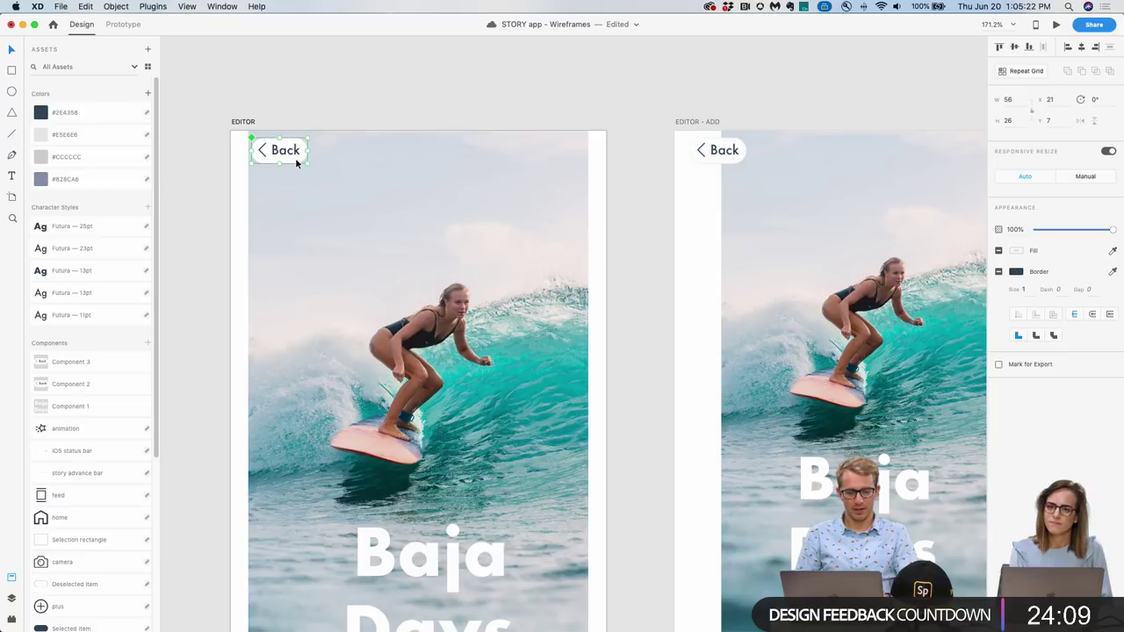
left_click(373, 116)
Copy the Back component from EDITOR - ADD onto the ADD + TEXT and EDITOR - EFFECT artboards at the same position.
scroll(452, 158, "down", 5)
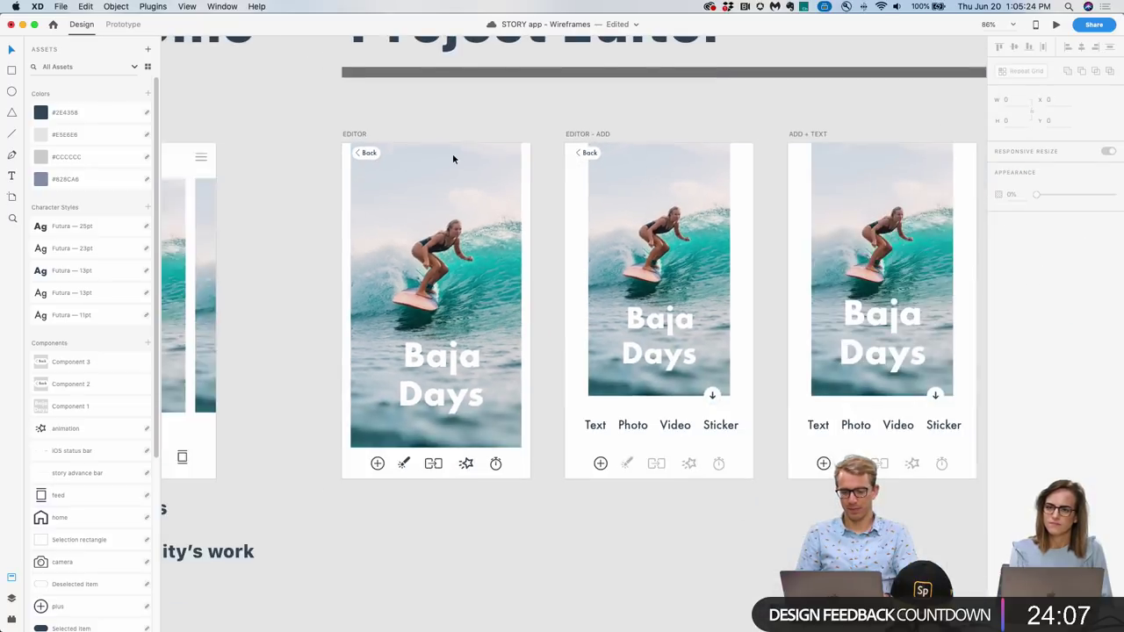
left_click(520, 158)
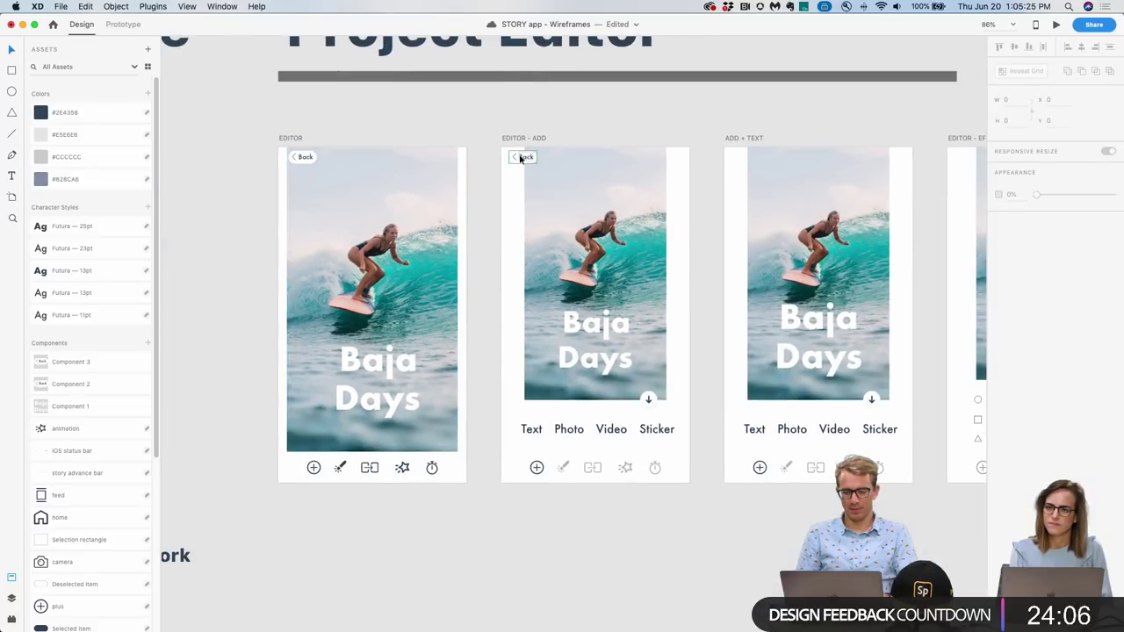
left_click(739, 199)
key("super+v")
scroll(770, 196, "right", 3)
left_click(805, 208)
key("super+v")
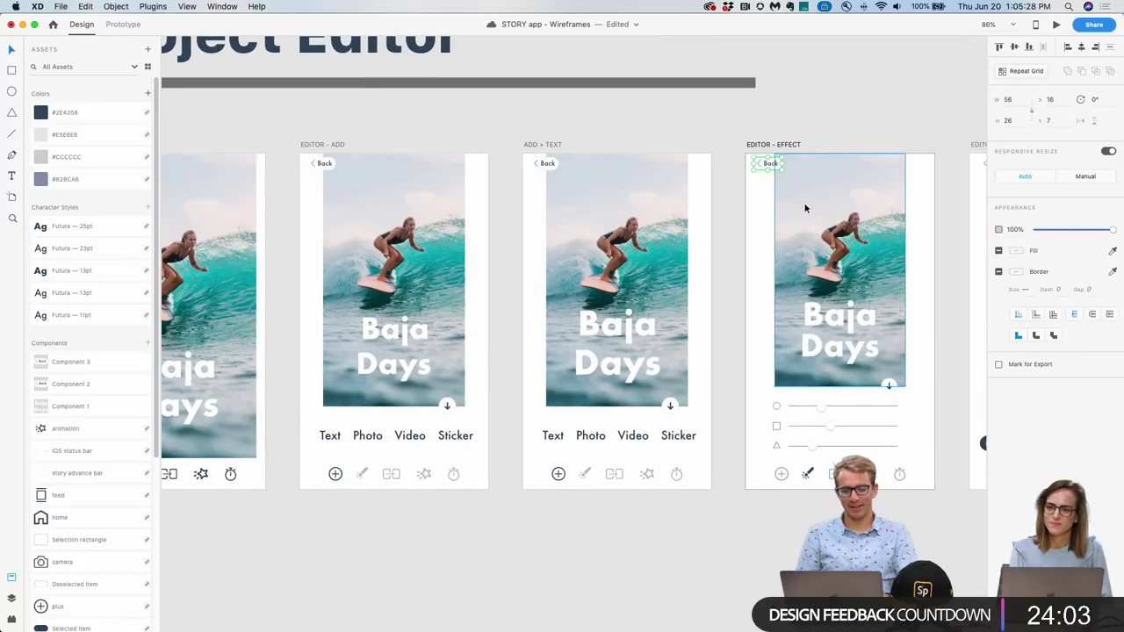
Replace the old Back button on the EDITOR + TEXT – 1 artboard with the copied pill component and save the document.
scroll(805, 209, "right", 3)
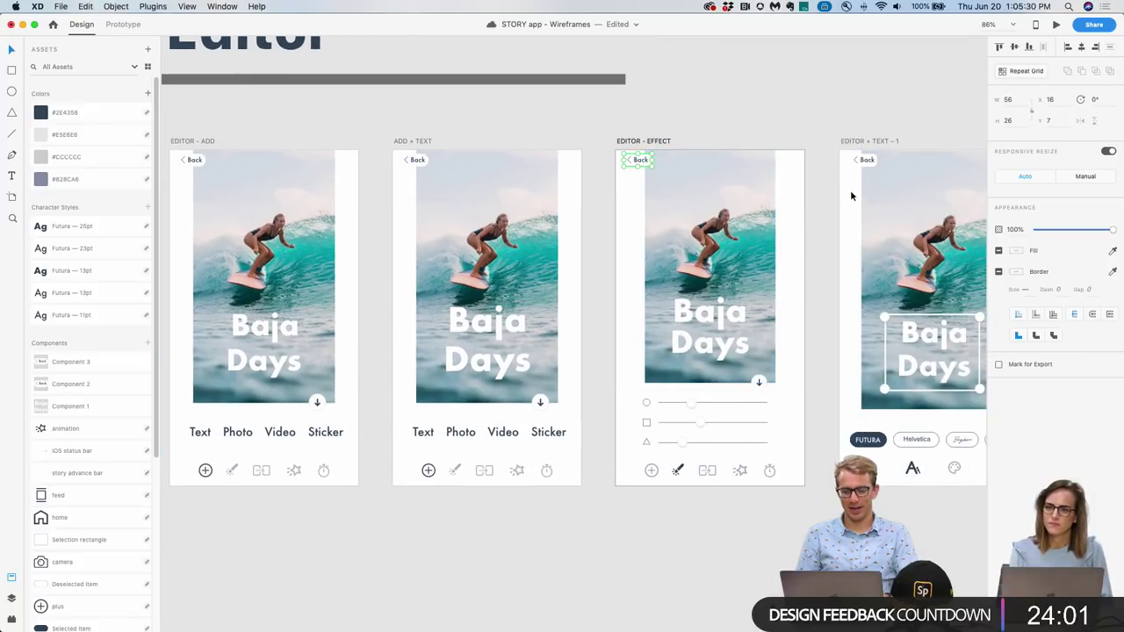
left_click(868, 165)
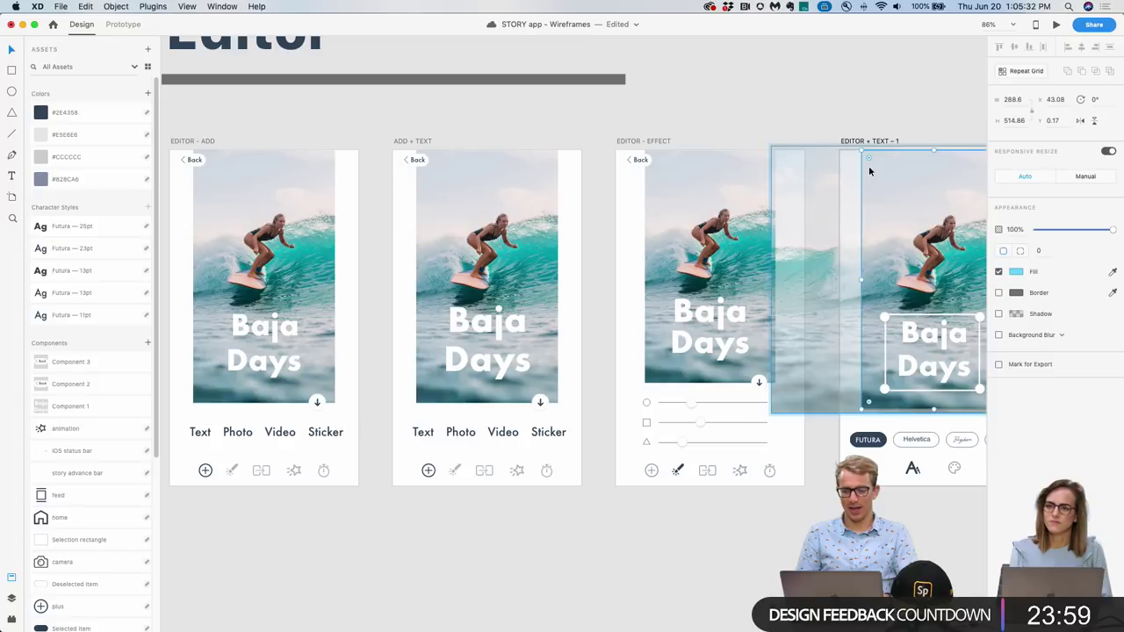
key("super+v")
left_click(850, 120)
left_click(866, 162)
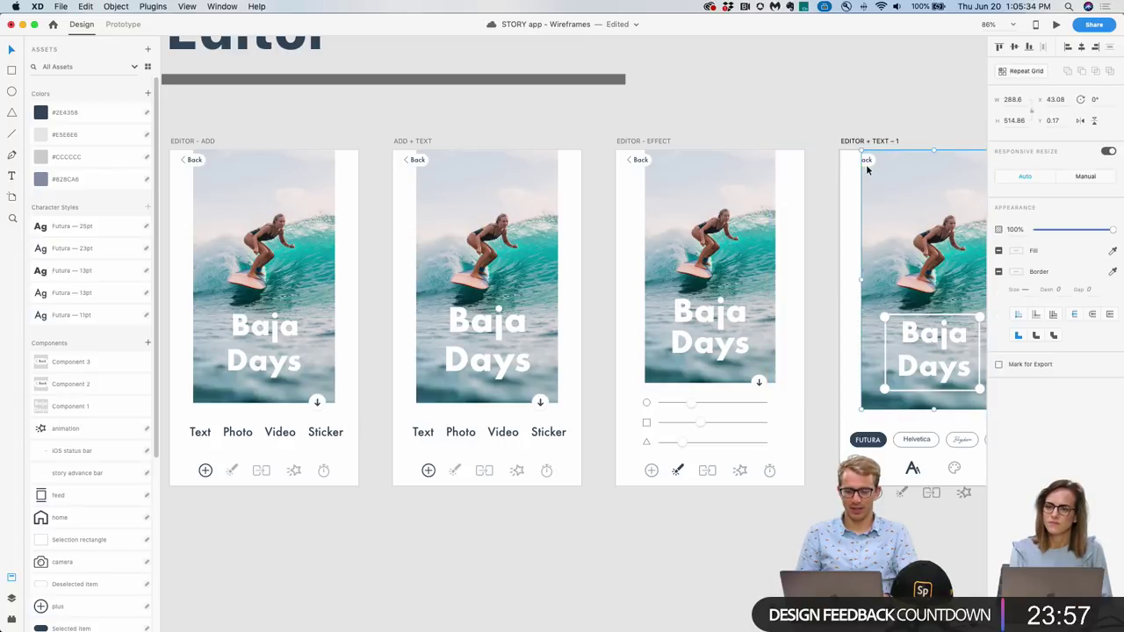
key("Delete")
left_click(866, 164)
left_click(870, 95)
left_click(865, 184)
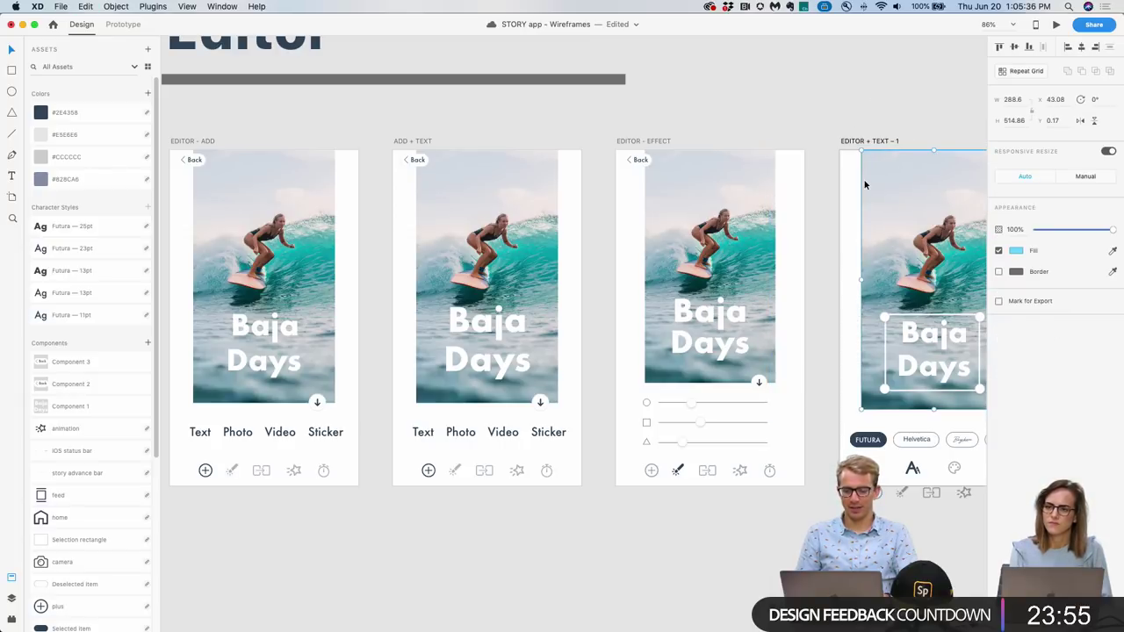
key("super+v")
scroll(805, 103, "right", 5)
left_click(715, 106)
key("super+s")
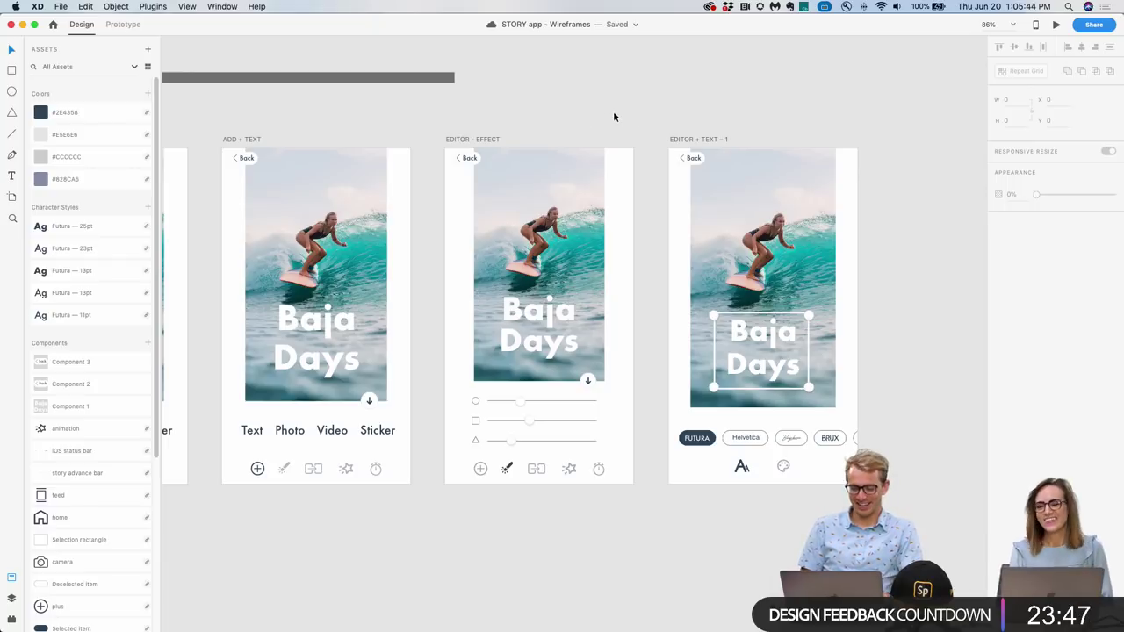
scroll(500, 128, "down", 3)
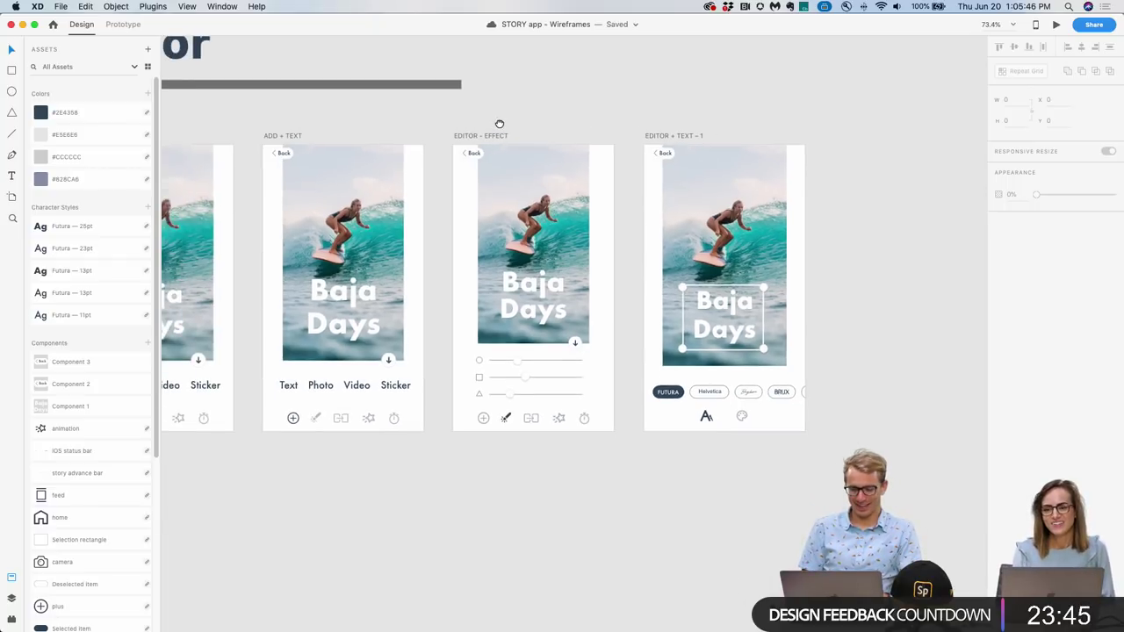
scroll(760, 117, "left", 5)
scroll(760, 111, "down", 2)
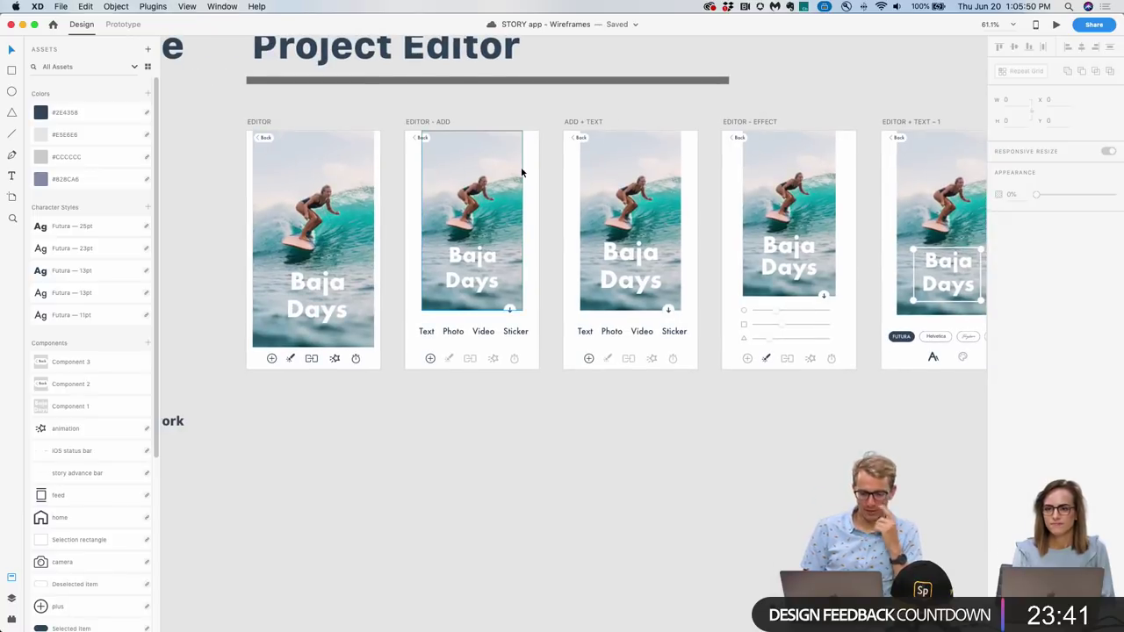
Place an instance of the story advance bar component on the canvas below the EDITOR artboard.
scroll(92, 465, "down", 3)
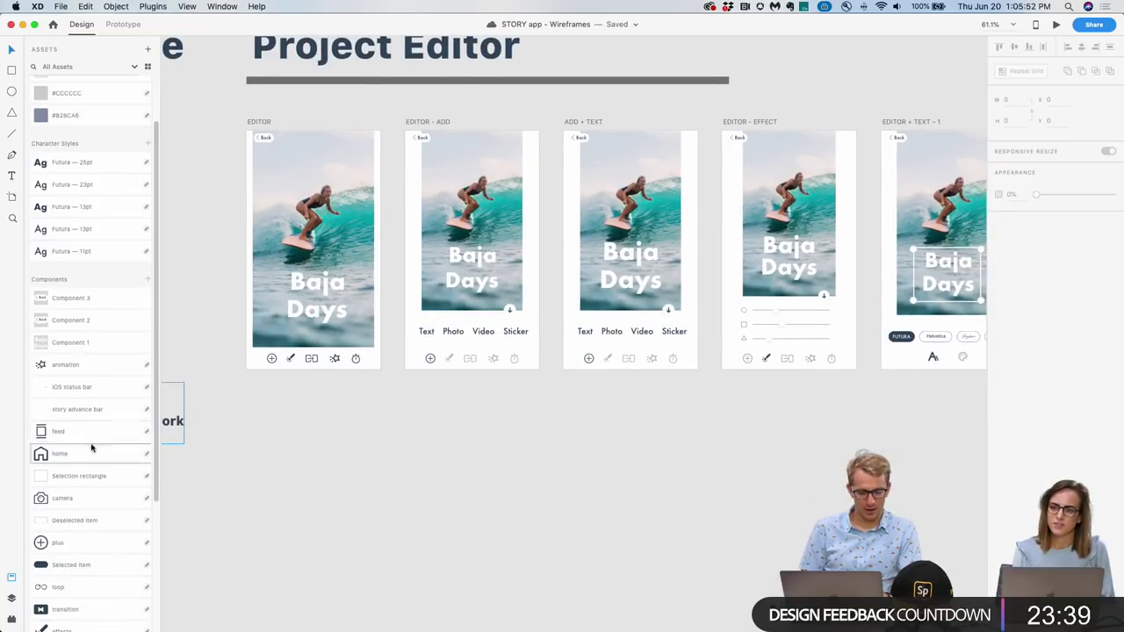
left_click_drag(89, 415, 352, 418)
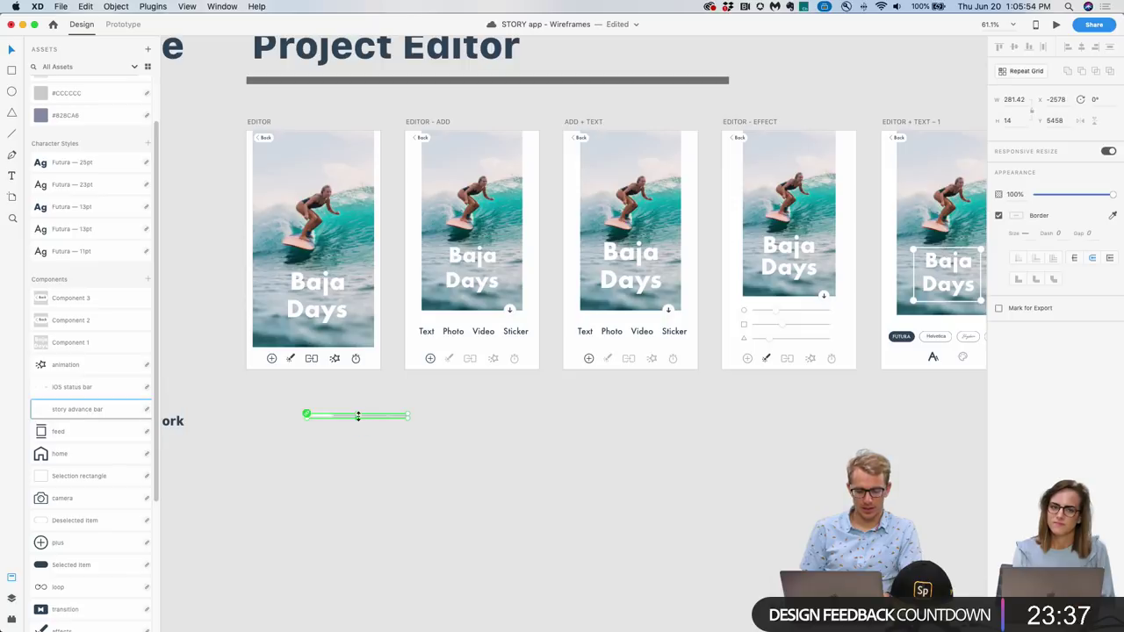
left_click(340, 449)
scroll(347, 420, "up", 10)
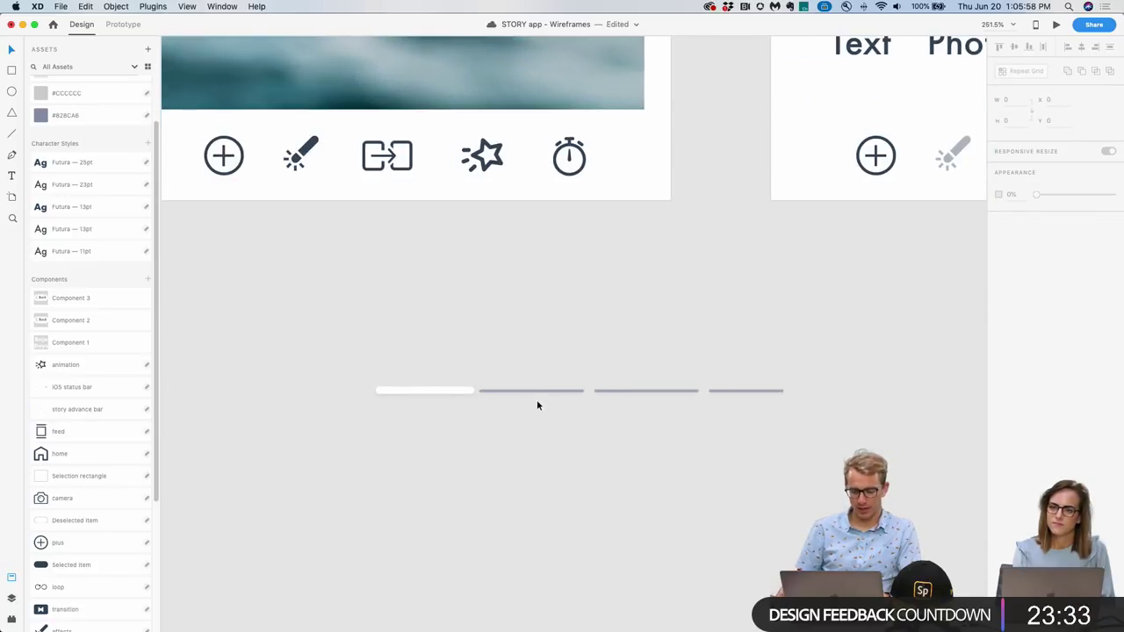
left_click(537, 395)
Move the story advance bar into the top of the EDITOR artboard at X 47, Y 13.
scroll(538, 395, "down", 10)
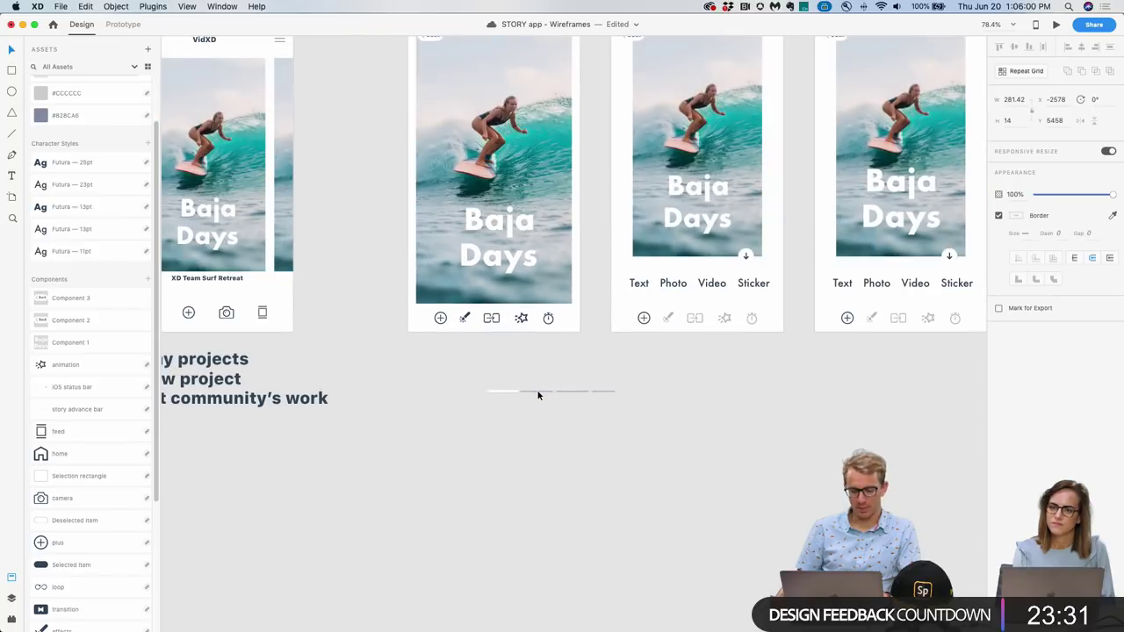
scroll(539, 395, "up", 1)
key("super+v")
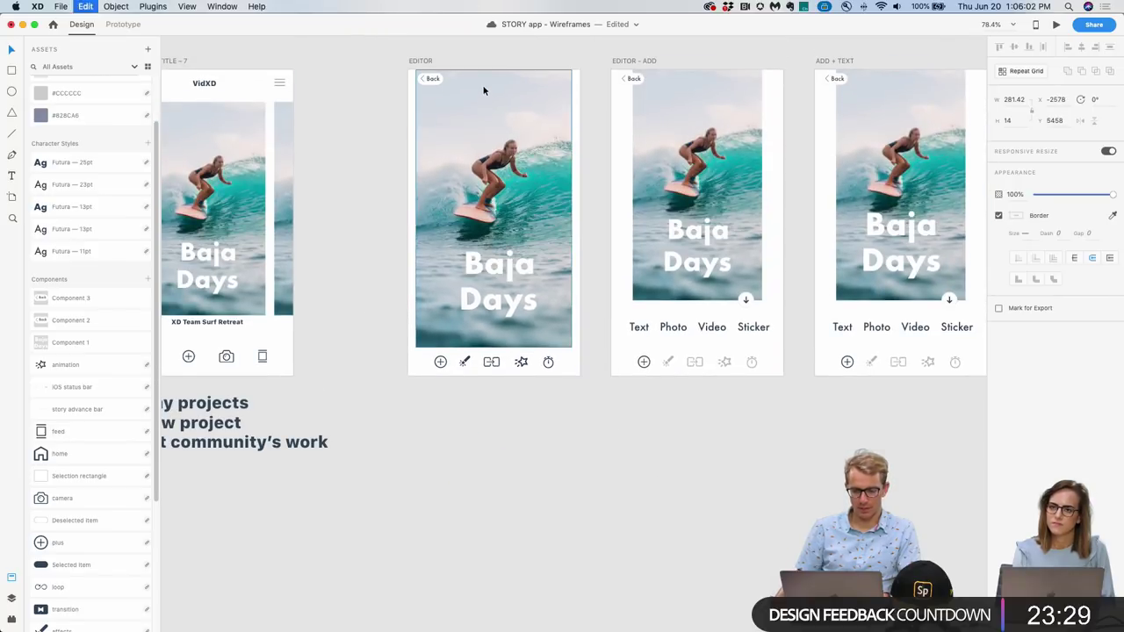
left_click_drag(526, 434, 467, 88)
scroll(467, 89, "up", 8)
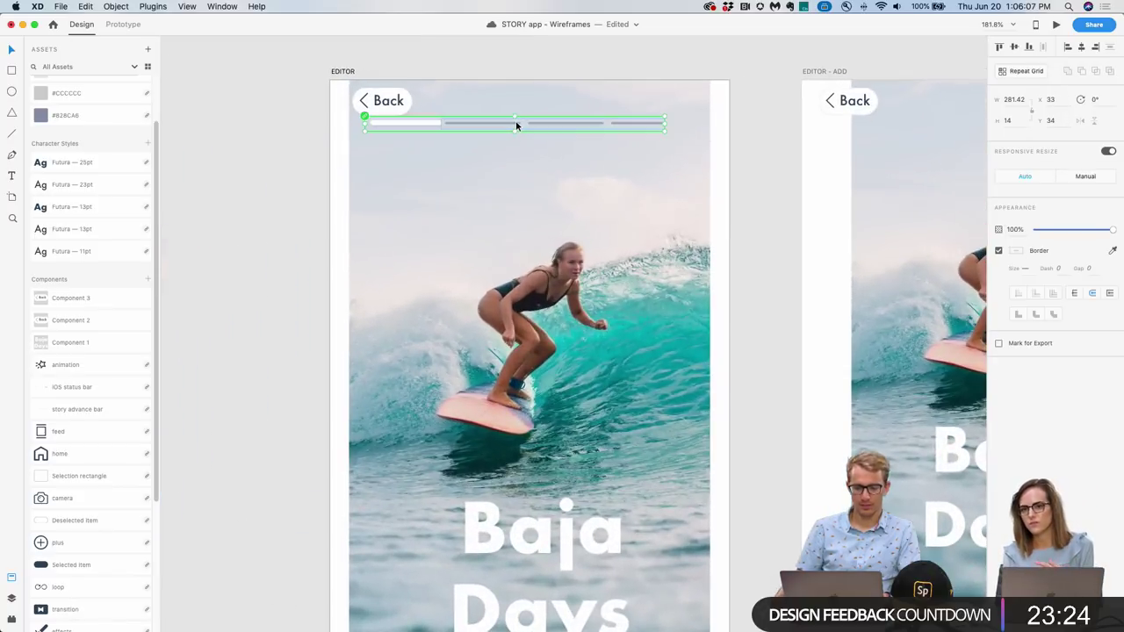
left_click_drag(515, 120, 526, 106)
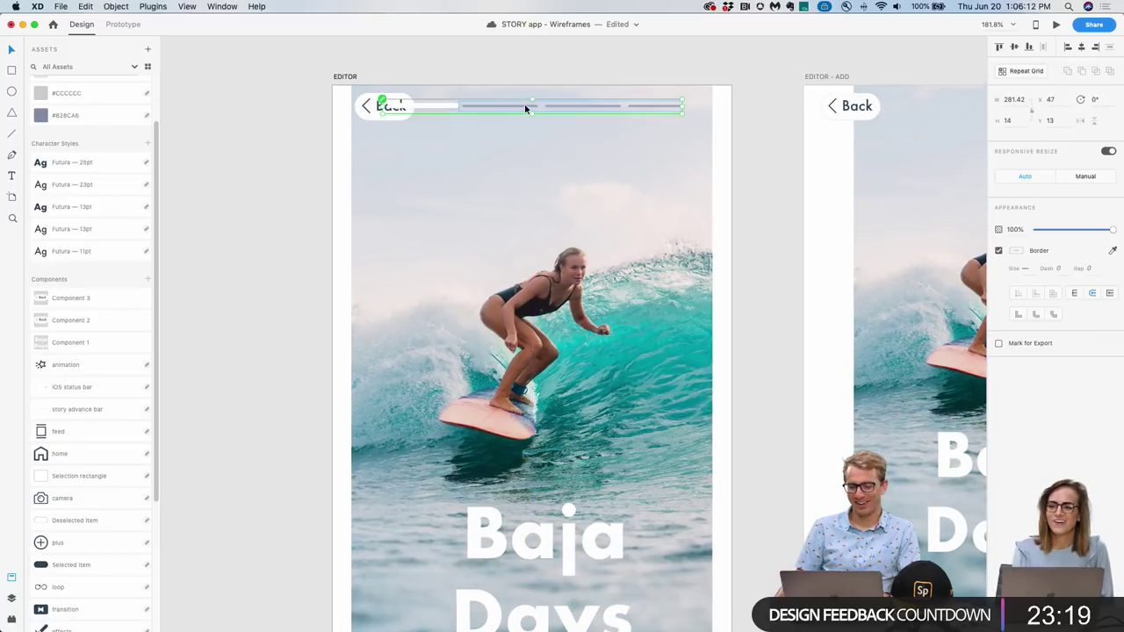
Move the Back component on EDITOR to X 2, Y 7 and delete its Back text.
left_click(351, 107)
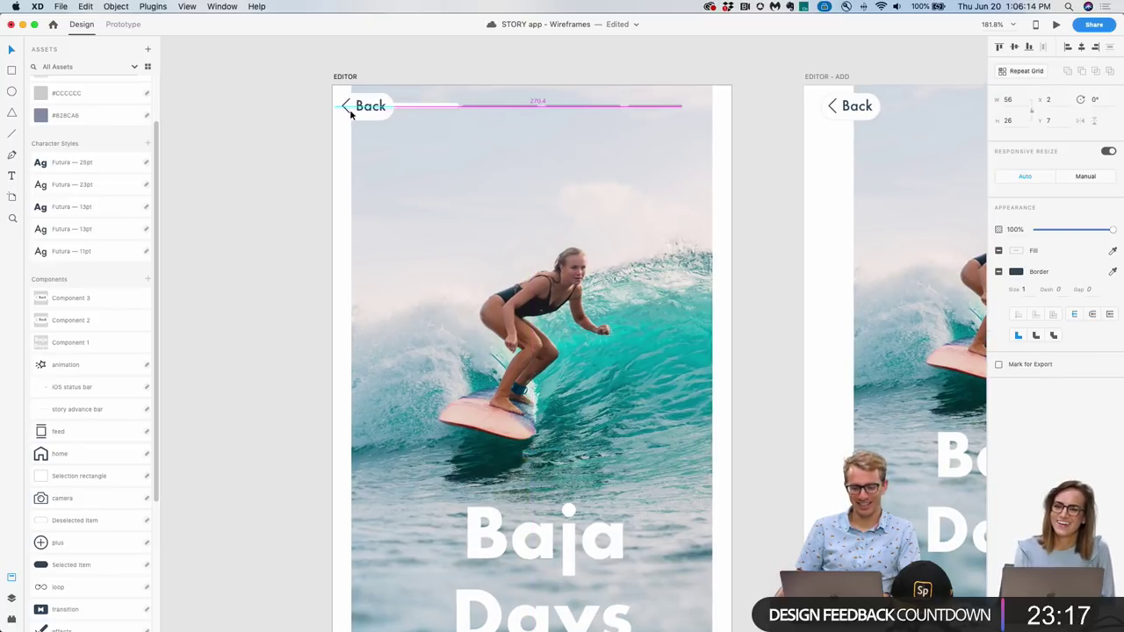
double_click(368, 109)
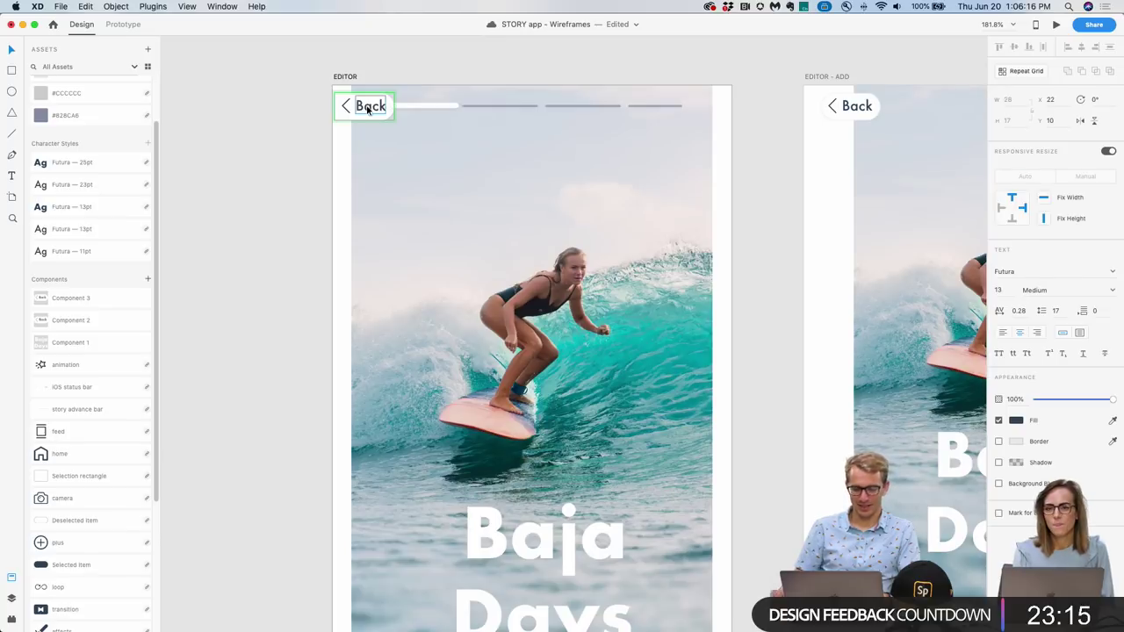
key("Delete")
Narrow the Back component's white pill to a width of 29 and shift its chevron horizontally to X 13.42.
scroll(368, 107, "up", 5)
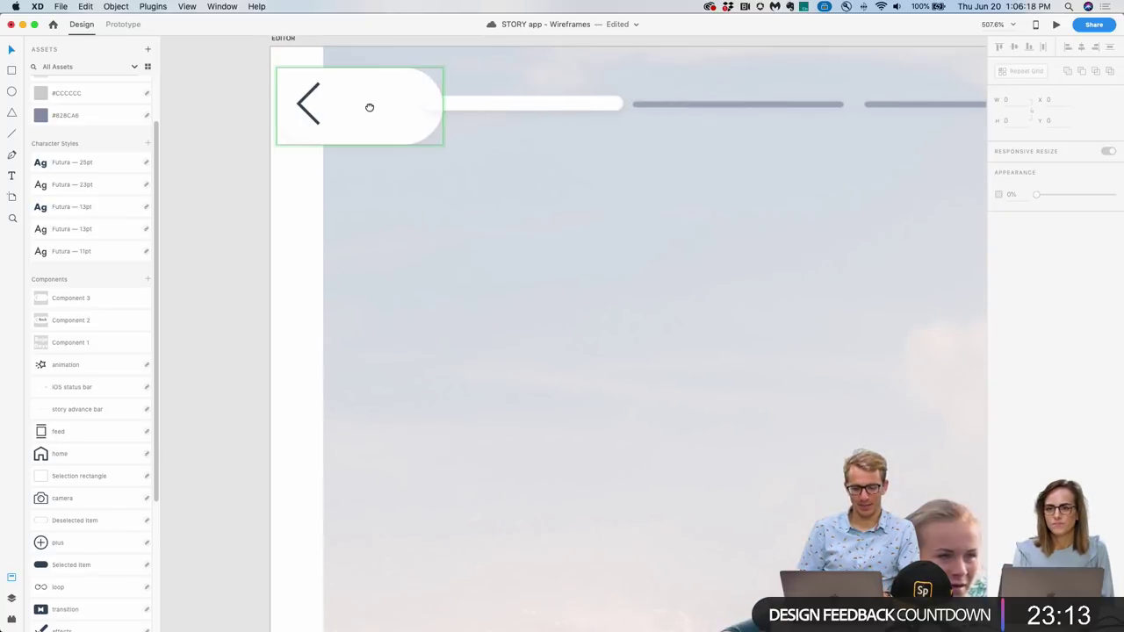
left_click(370, 107)
left_click_drag(454, 116, 377, 118)
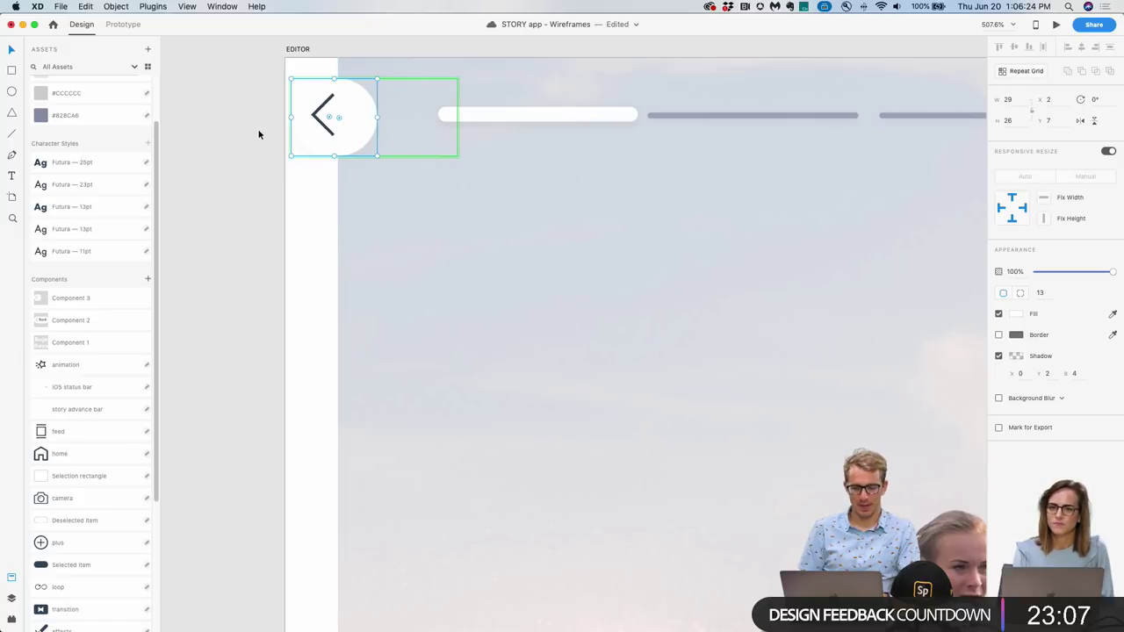
double_click(323, 128)
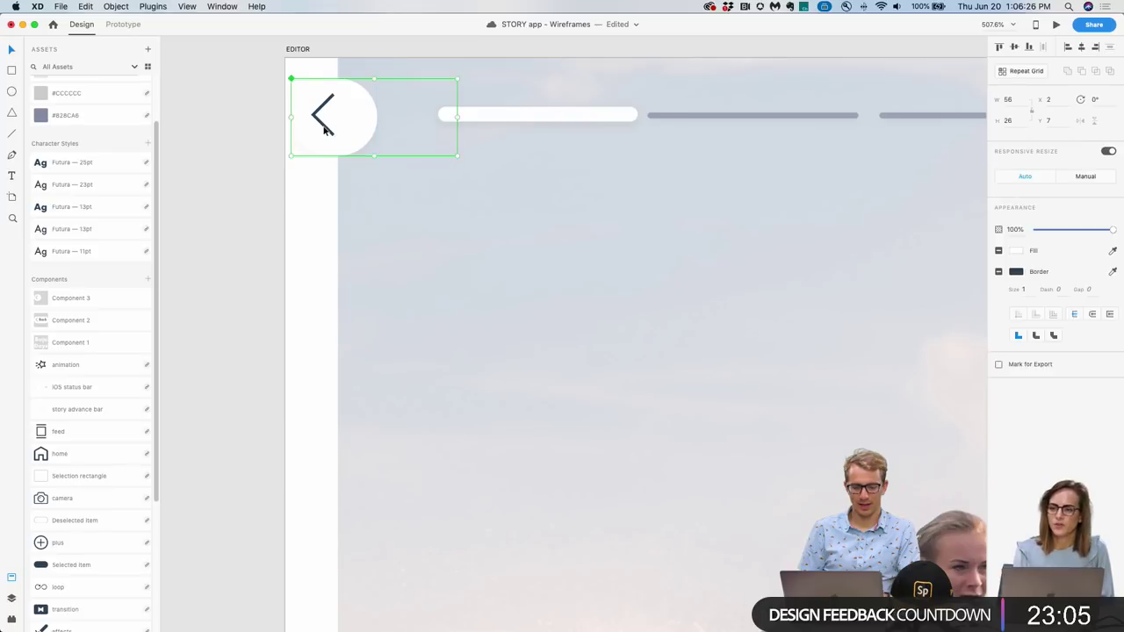
left_click_drag(323, 128, 333, 128)
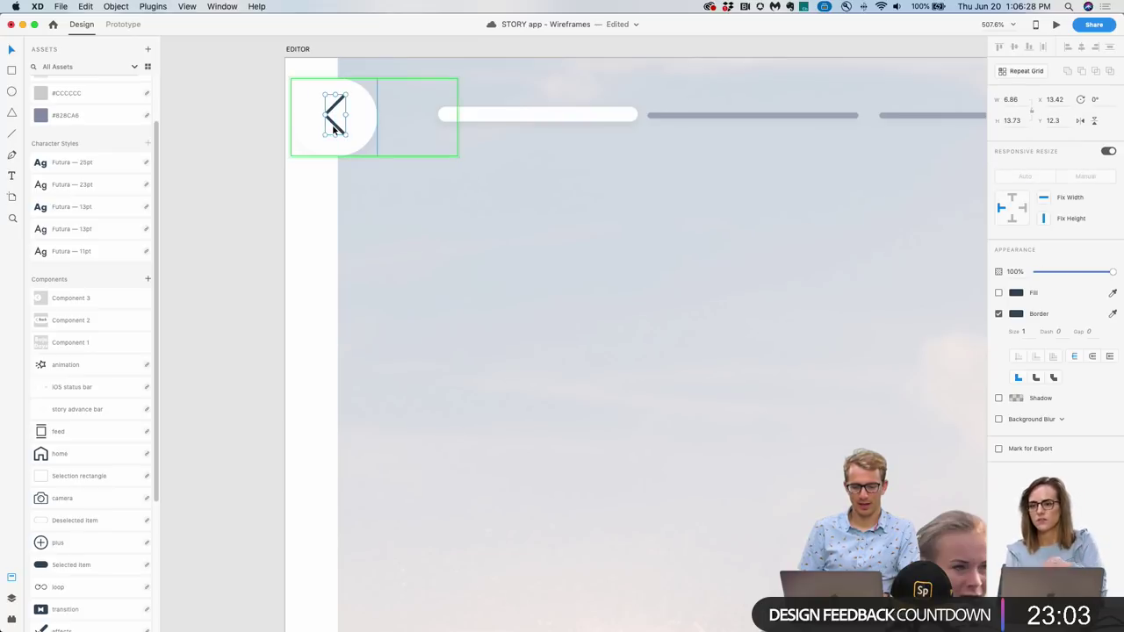
Give the Back component's narrowed pill a #F0F0F0 border.
key("Escape")
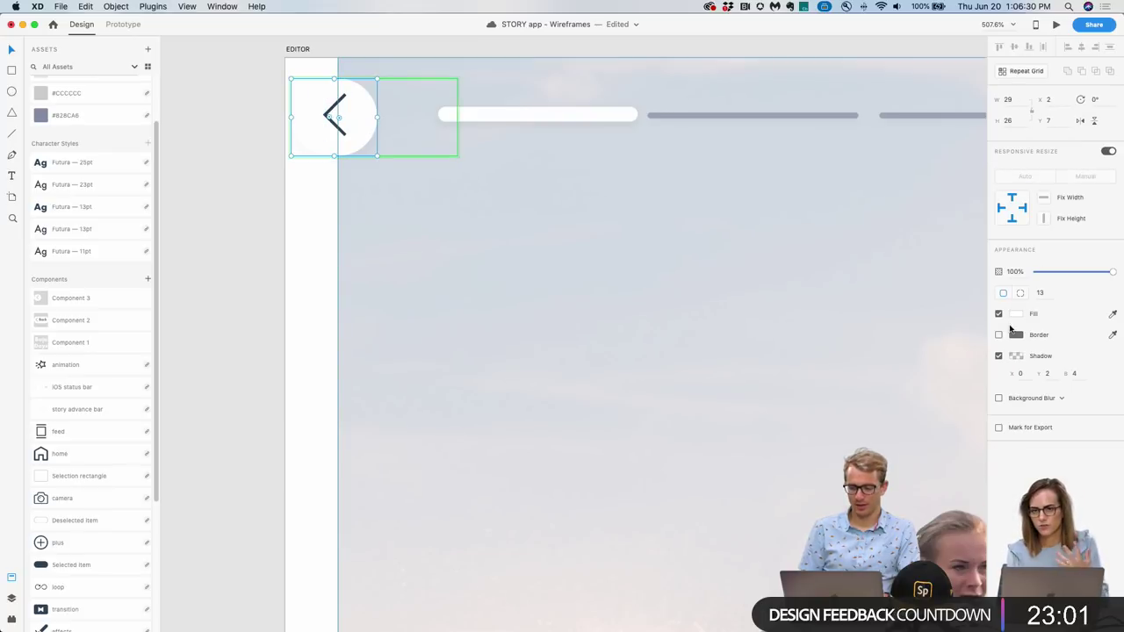
key("Escape")
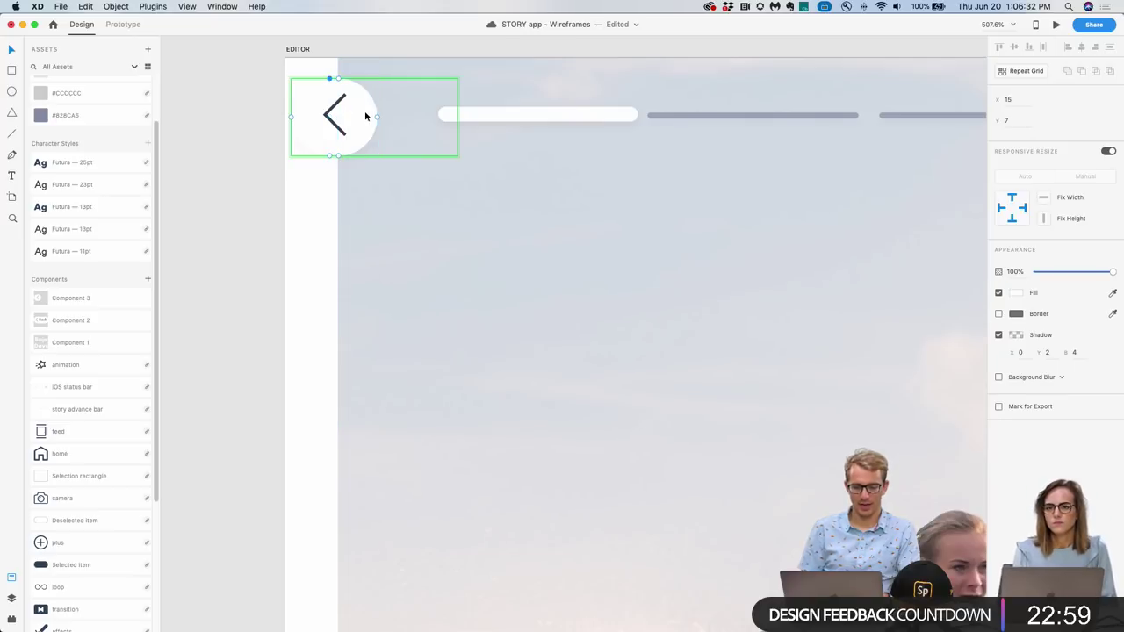
left_click(999, 315)
left_click(1015, 316)
left_click_drag(883, 293, 859, 249)
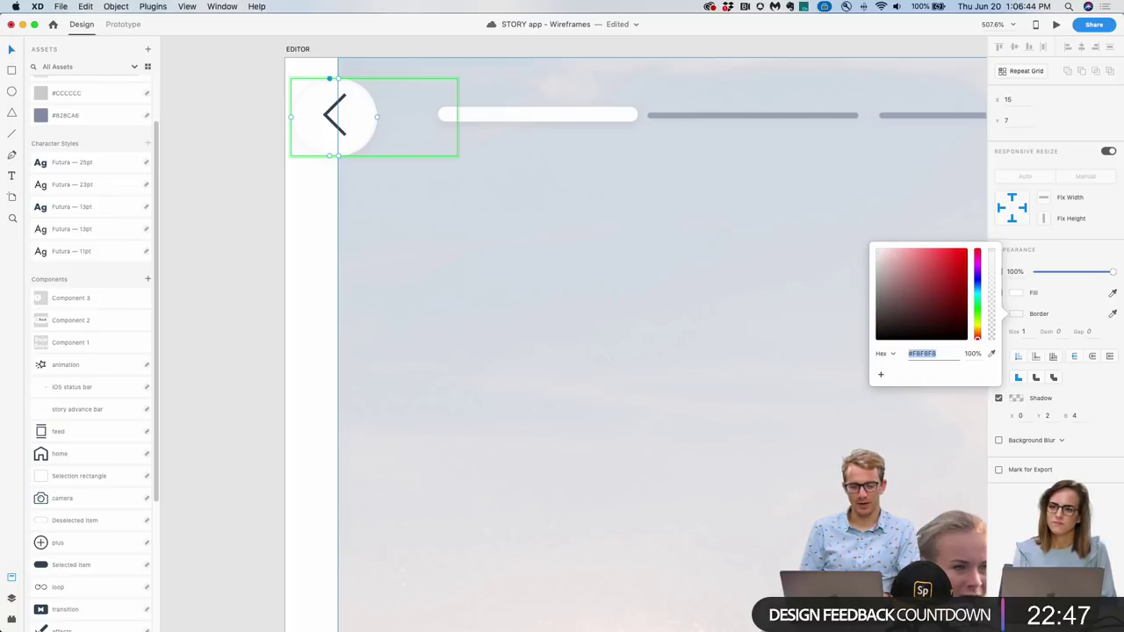
left_click(877, 256)
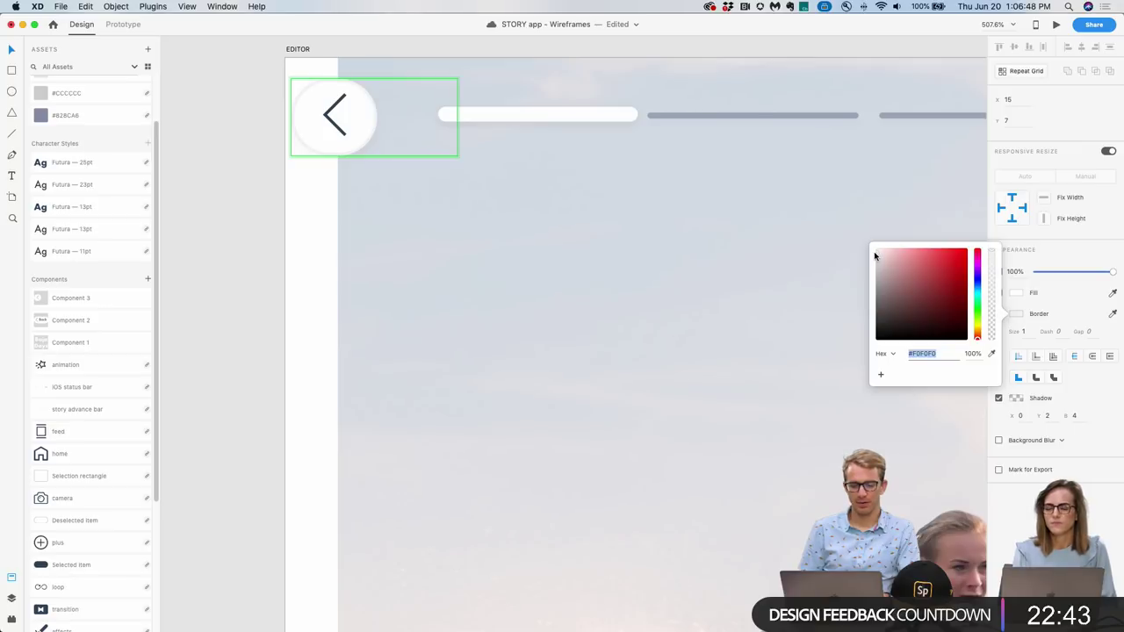
left_click(251, 240)
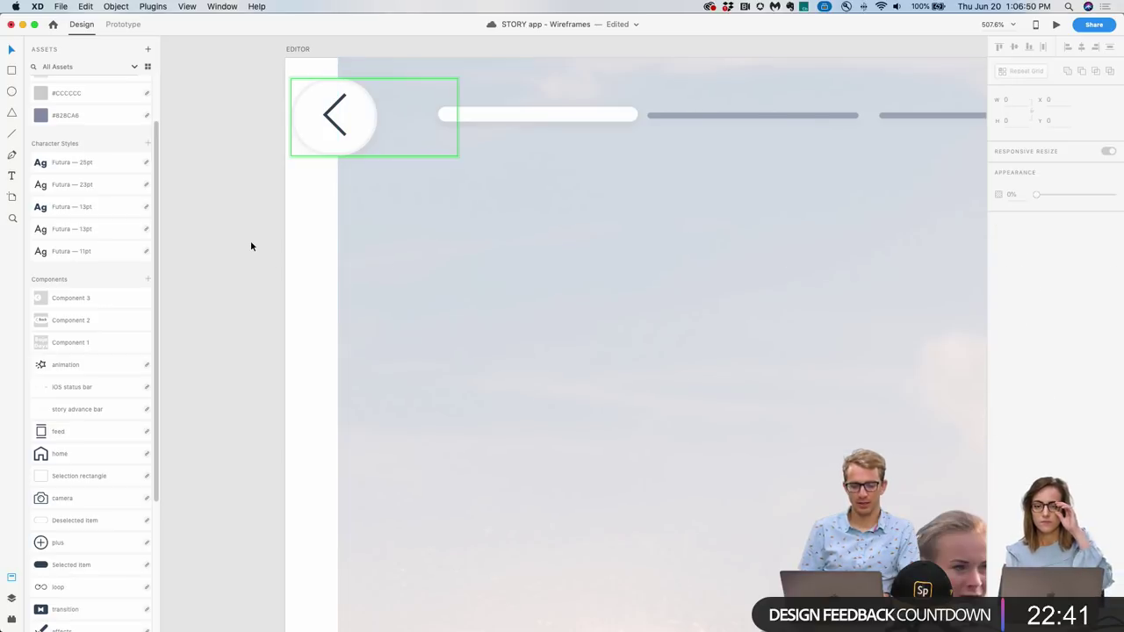
Nudge the chevron inside the Back component to X 12.42, Y 13.3.
double_click(336, 129)
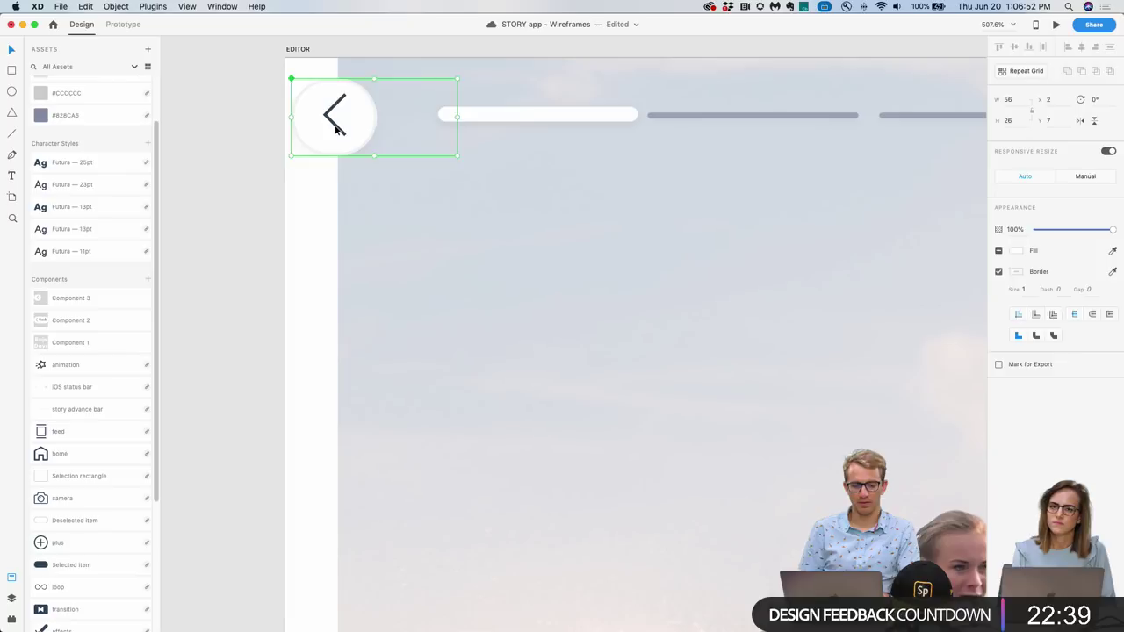
key("Left")
key("Down")
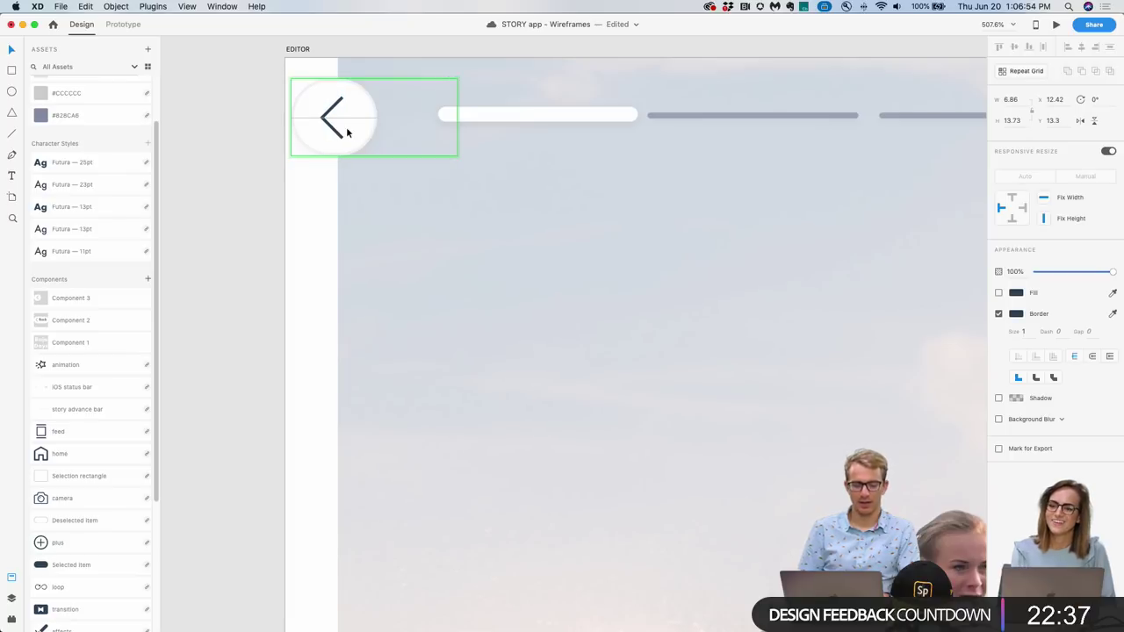
left_click(250, 191)
Save the document and lower the story advance bar on the EDITOR artboard to Y 15.
scroll(250, 190, "down", 5)
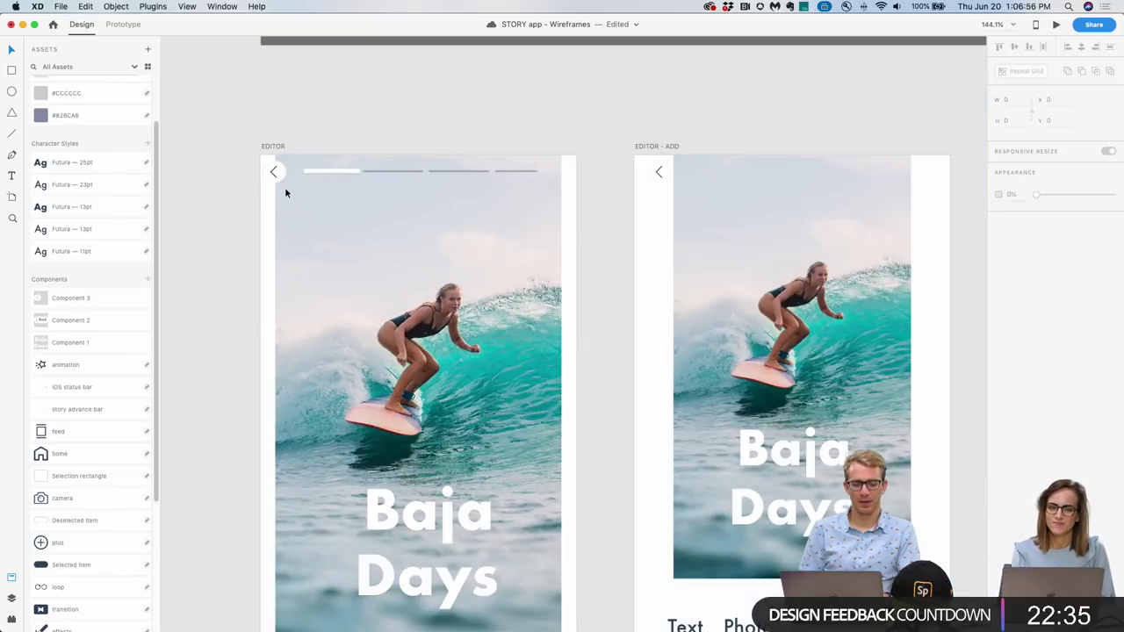
scroll(241, 201, "down", 2)
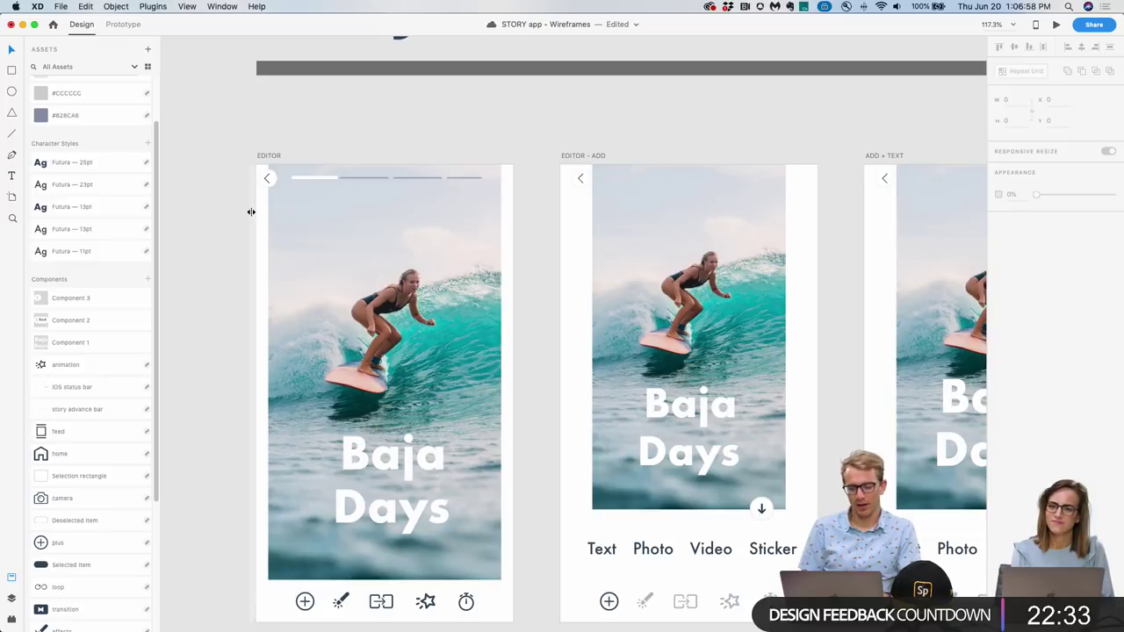
scroll(270, 177, "up", 8)
left_click(243, 115)
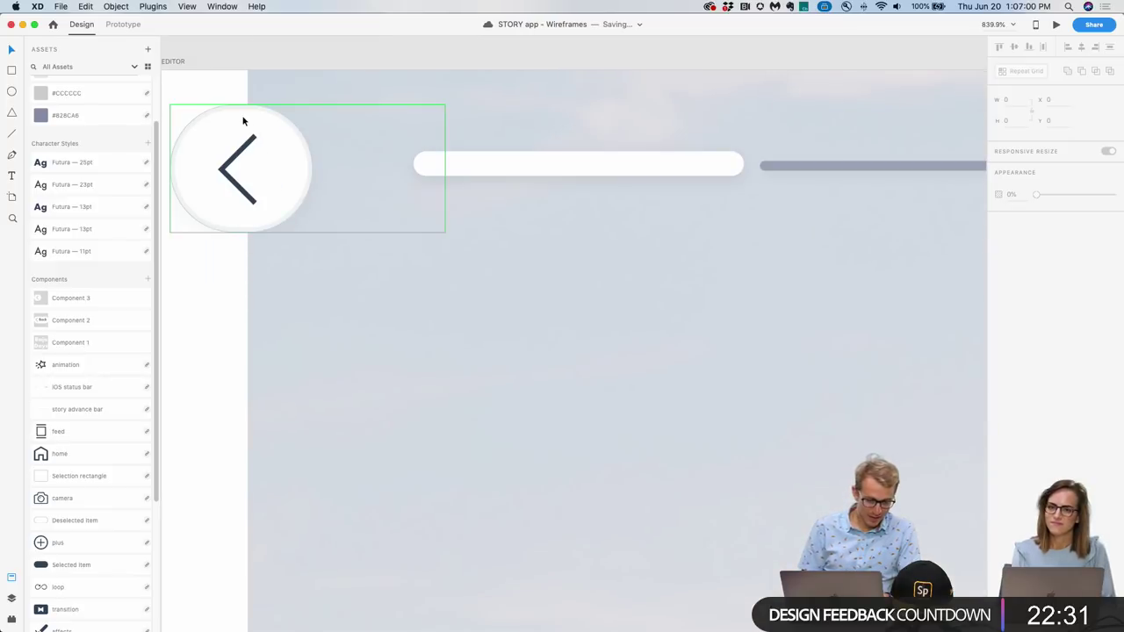
left_click(281, 53)
scroll(281, 54, "down", 5)
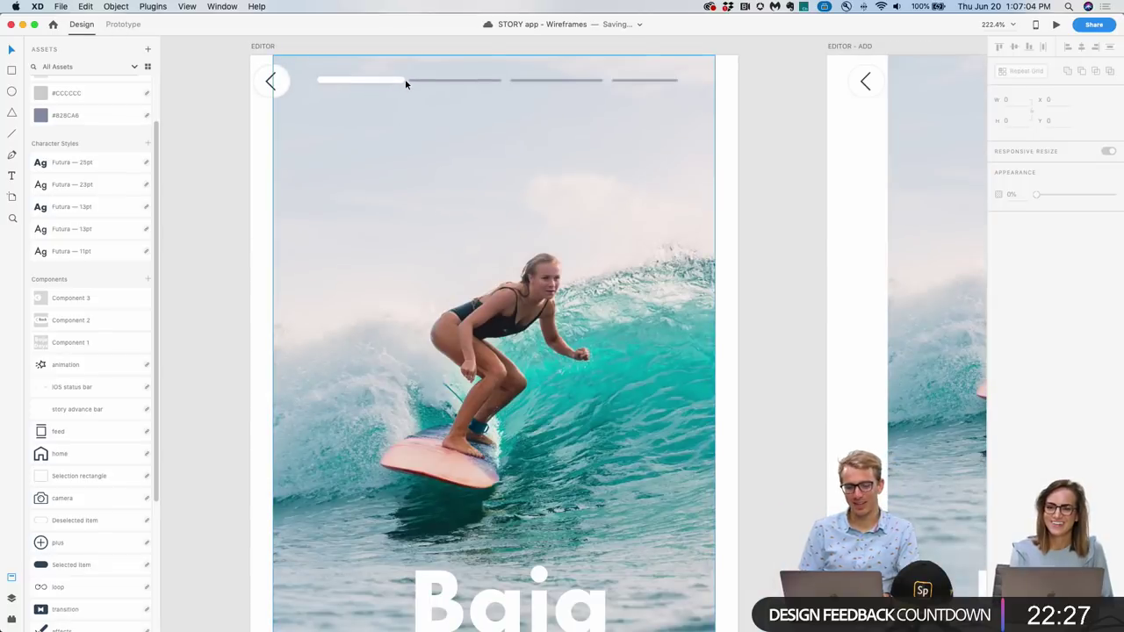
mouse_move(405, 79)
left_mouse_down()
mouse_move(393, 85)
mouse_move(416, 86)
left_mouse_up()
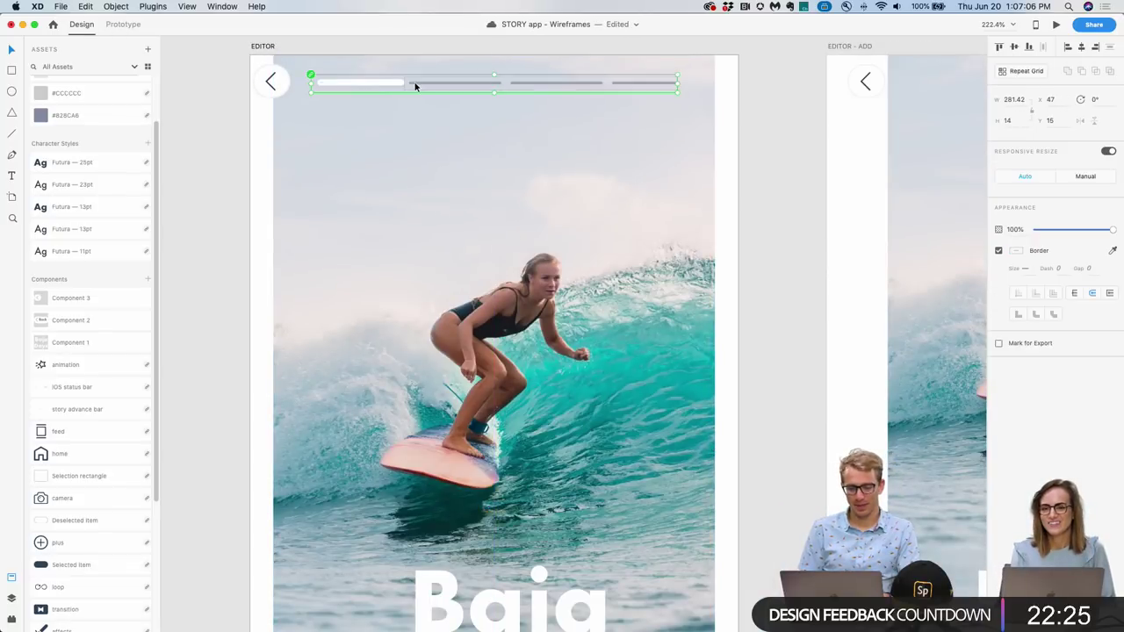
Copy the story advance bar onto EDITOR - ADD and scale the copy proportionally to a width of 274.42.
scroll(416, 86, "down", 5)
key("super+v")
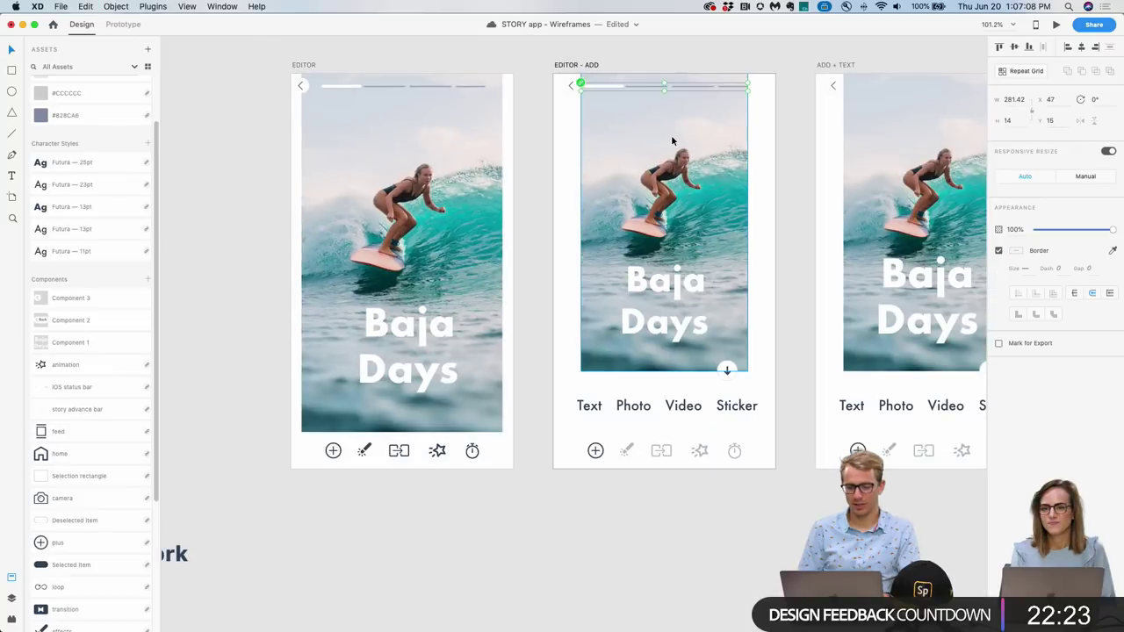
scroll(742, 86, "up", 5)
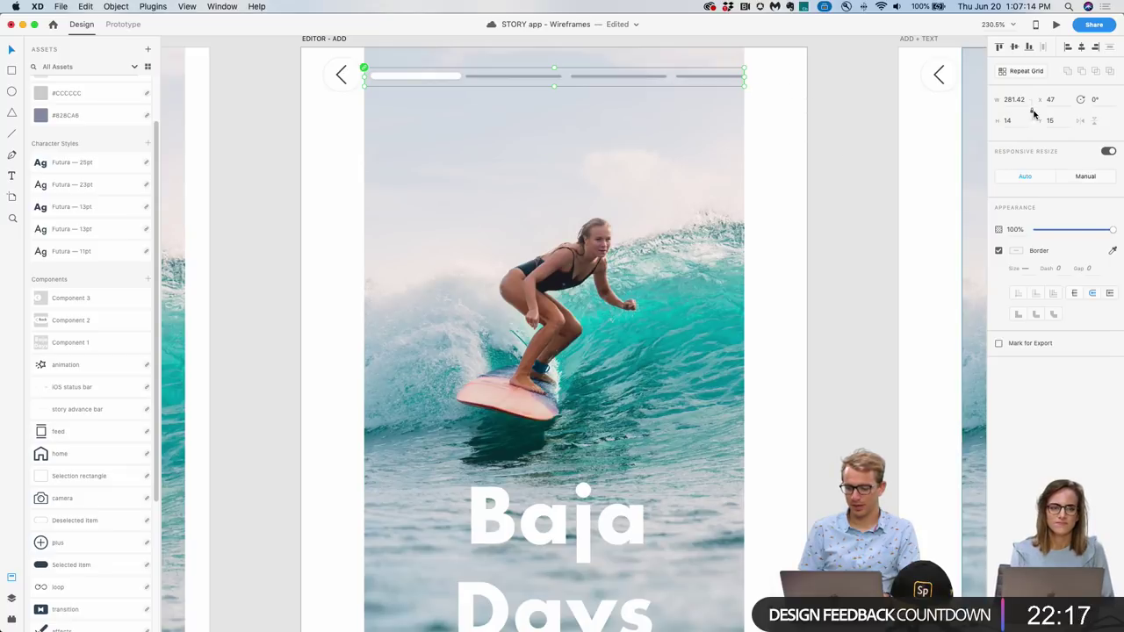
type("278.42")
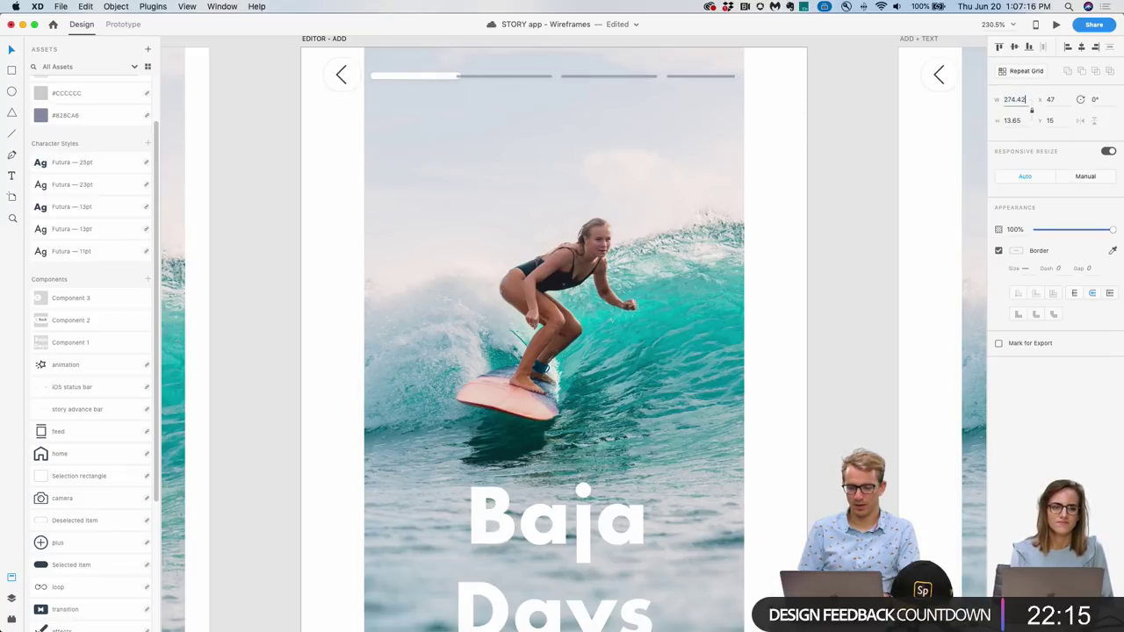
Shift the bar's grey segments on EDITOR - ADD right, the second segment to X 130.5, and move the whole bar to X 50.
double_click(467, 74)
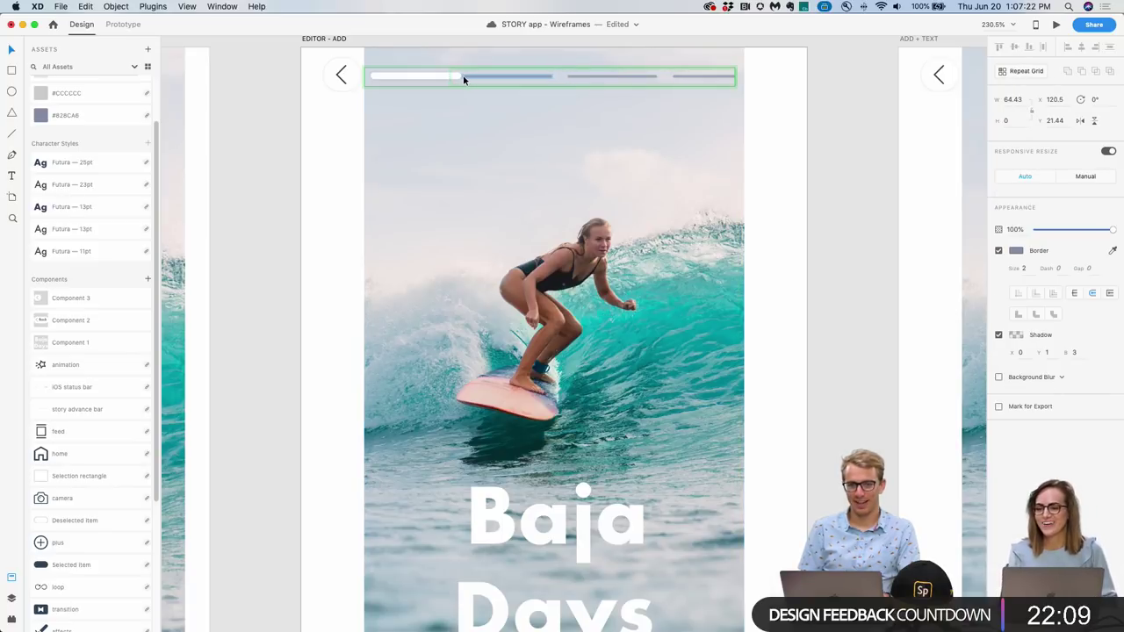
key("shift+Right")
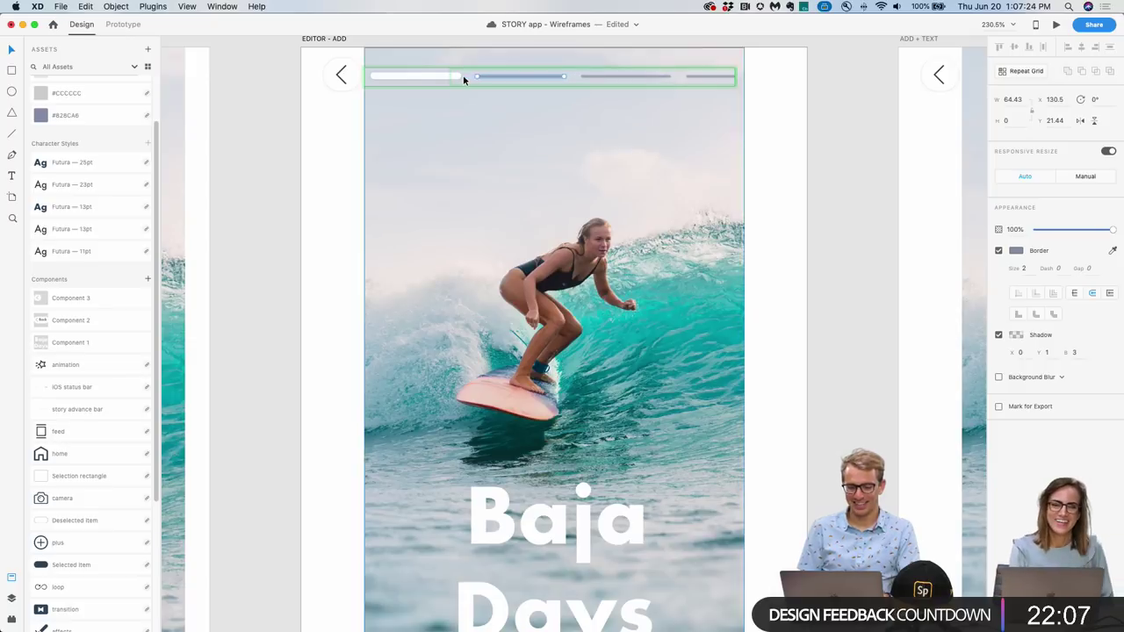
left_click(454, 118)
left_click(448, 77)
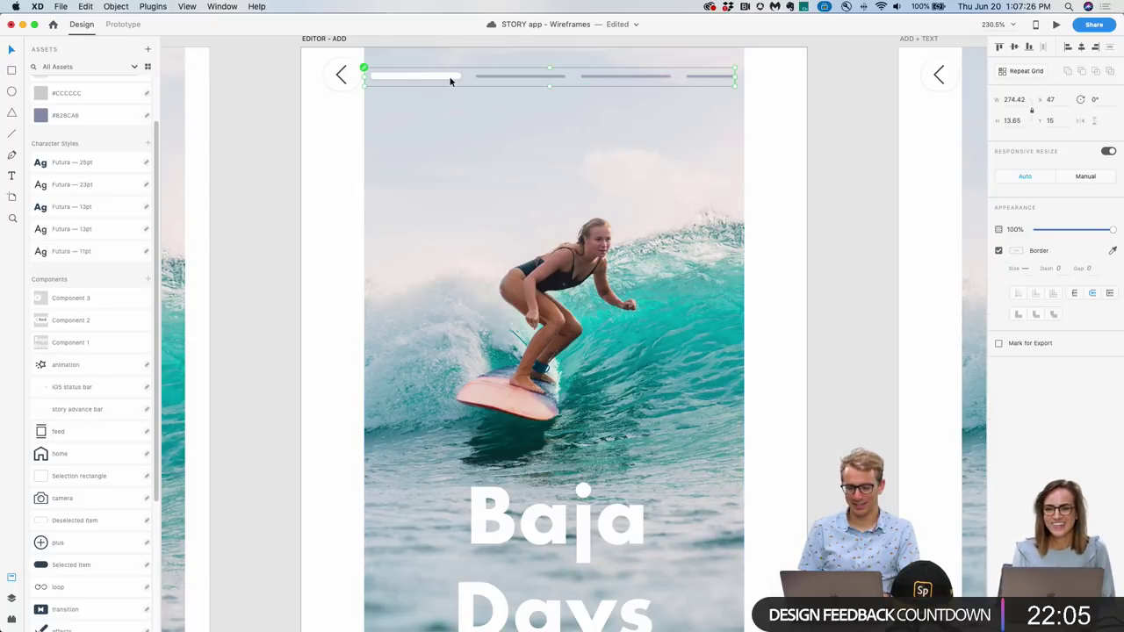
scroll(449, 77, "down", 5)
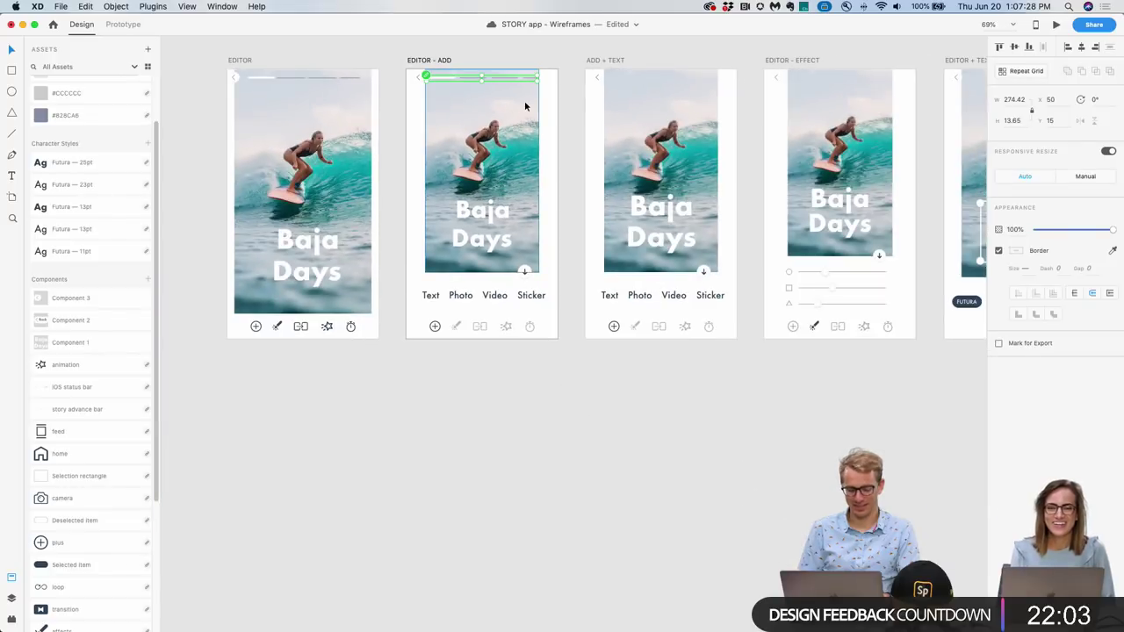
Copy the resized story advance bar onto the ADD + TEXT, EDITOR - EFFECT and EDITOR + TEXT – 1 artboards.
left_click(675, 88)
key("super+v")
left_click_drag(709, 105, 597, 103)
left_click(725, 102)
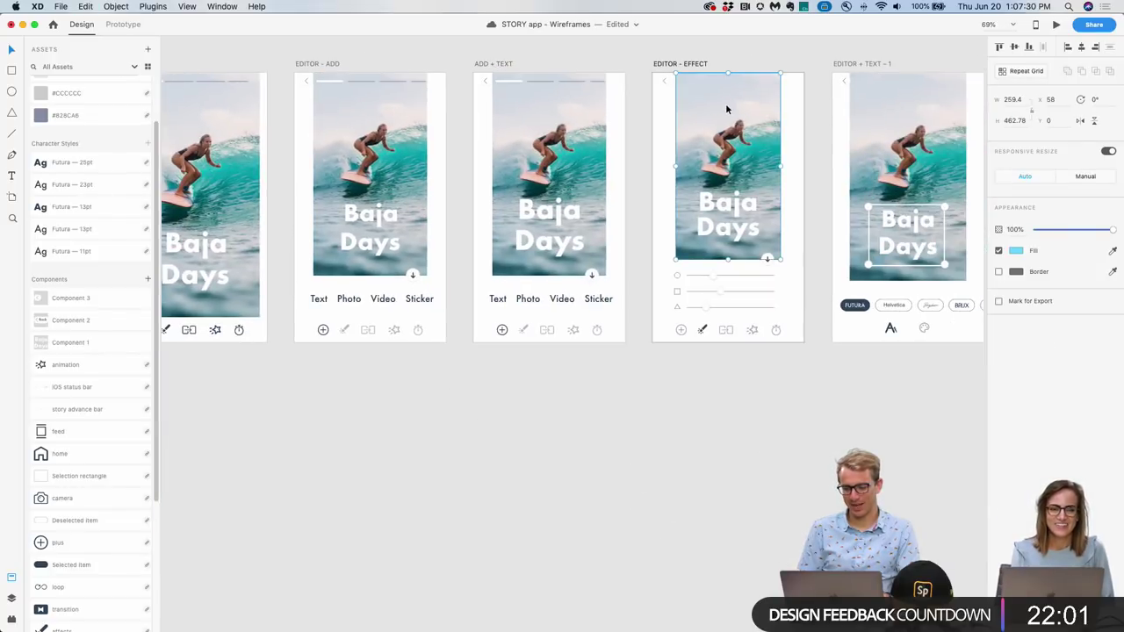
key("super+v")
scroll(755, 112, "right", 3)
left_click(785, 118)
key("super+v")
left_click(611, 419)
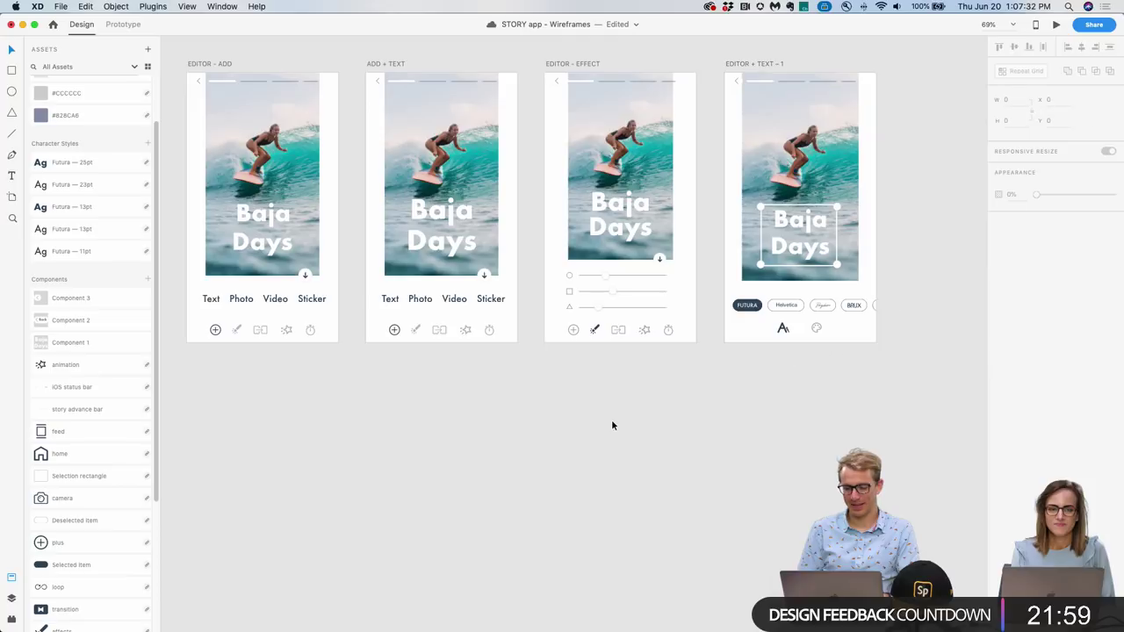
left_click_drag(517, 363, 548, 385)
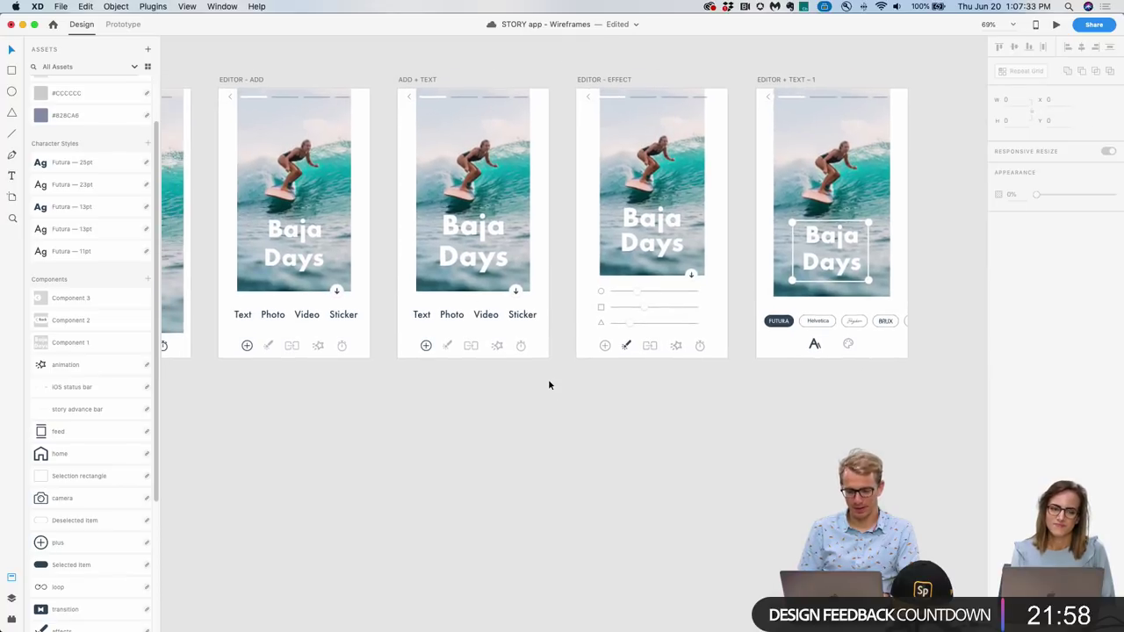
Examine the story advance bars across the Project Editor artboards from EDITOR to EDITOR + TEXT – 1.
left_click(632, 173)
left_click_drag(452, 118, 570, 147)
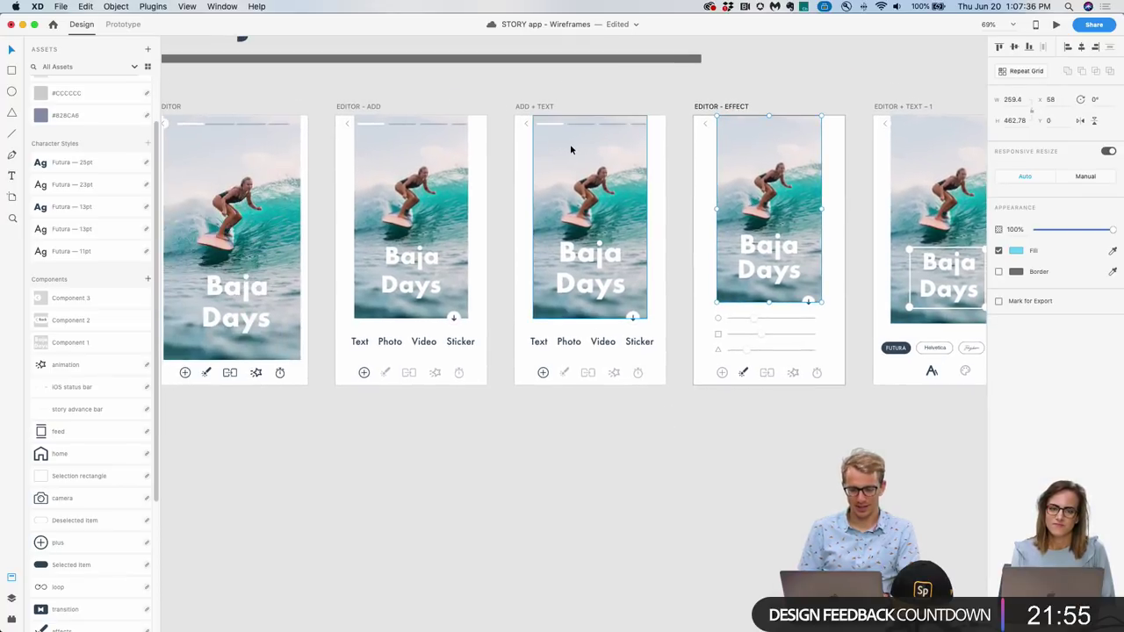
left_click(635, 105)
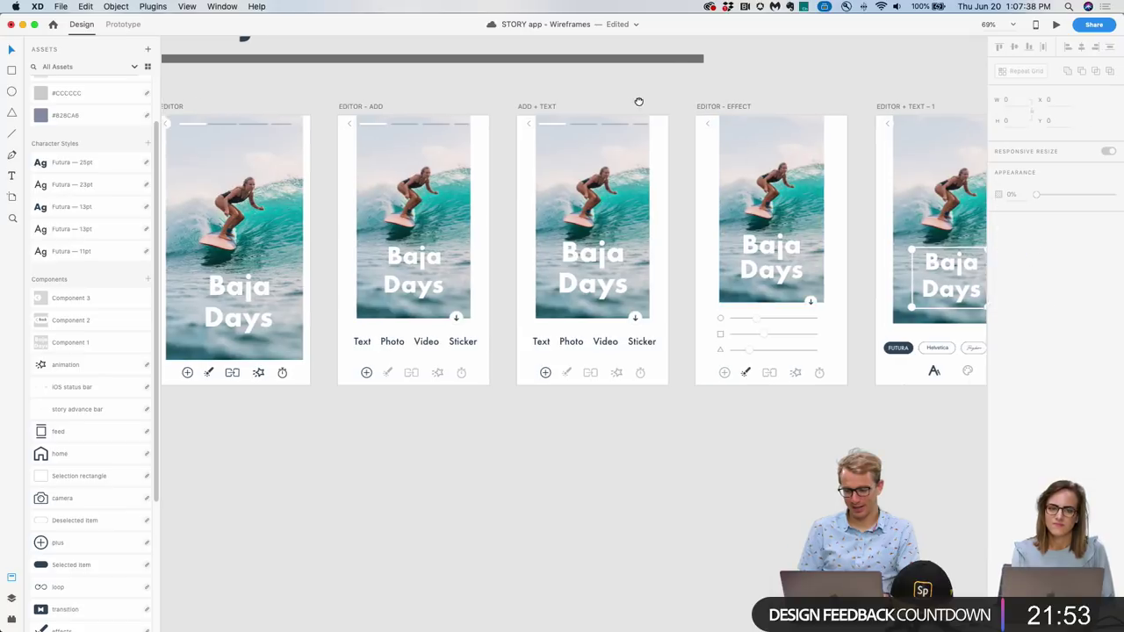
left_click_drag(638, 102, 720, 86)
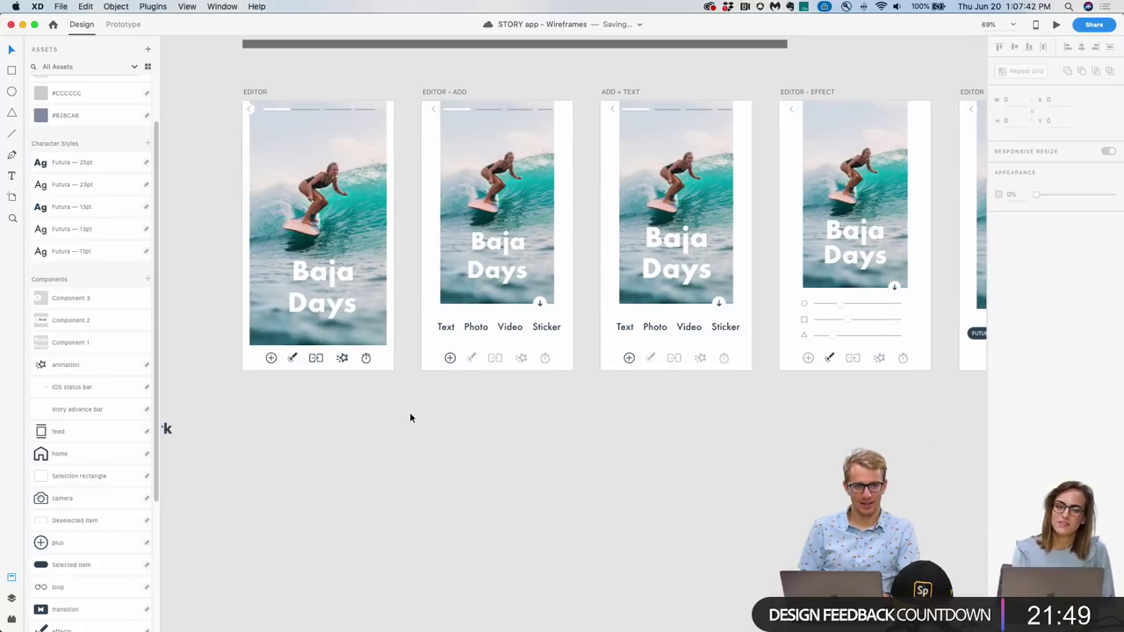
scroll(409, 417, "up", 1)
left_click_drag(410, 414, 375, 428)
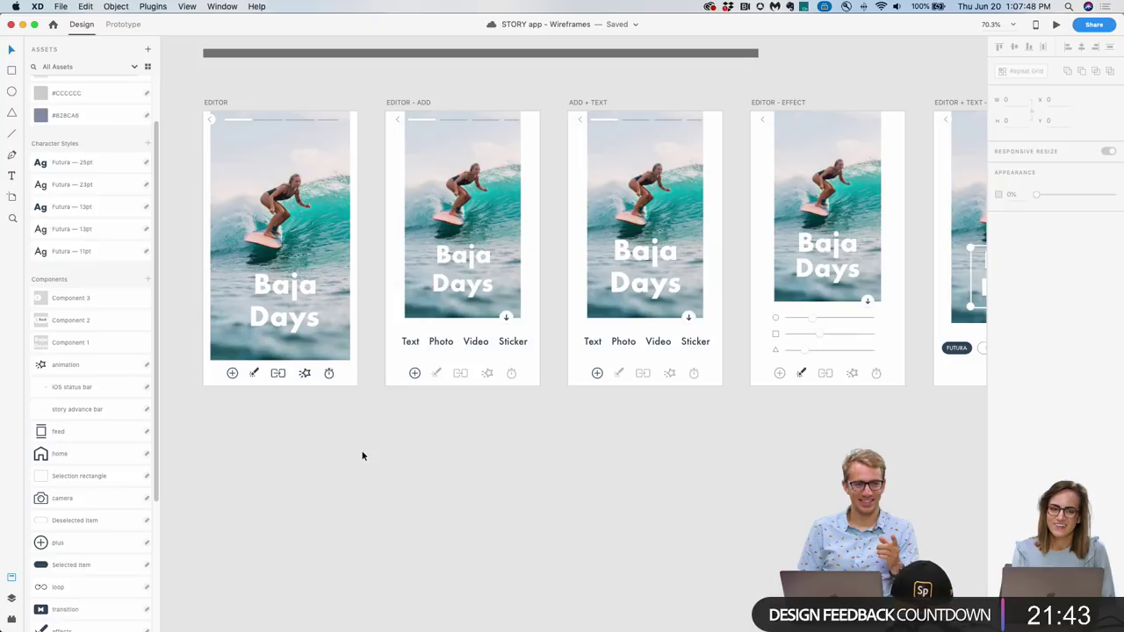
scroll(400, 446, "right", 1)
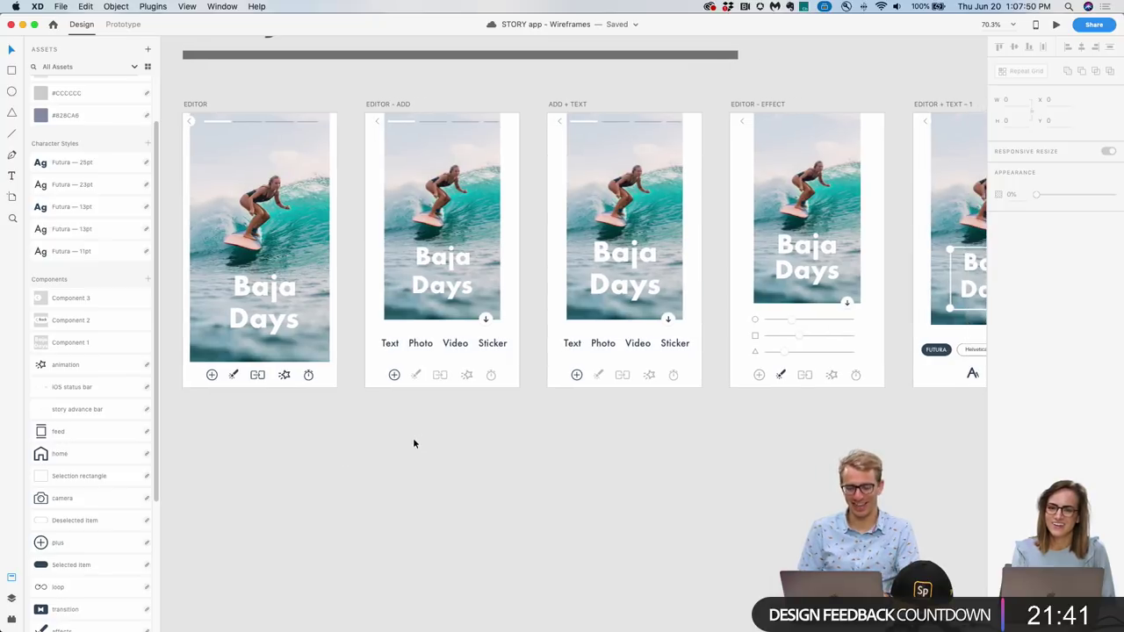
scroll(414, 443, "down", 3)
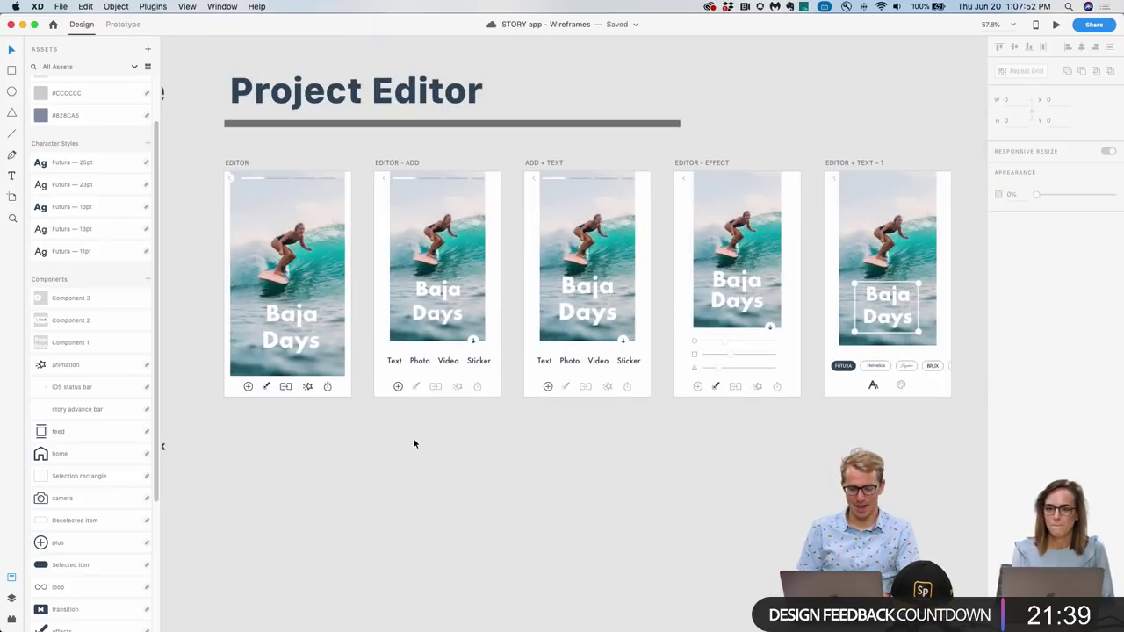
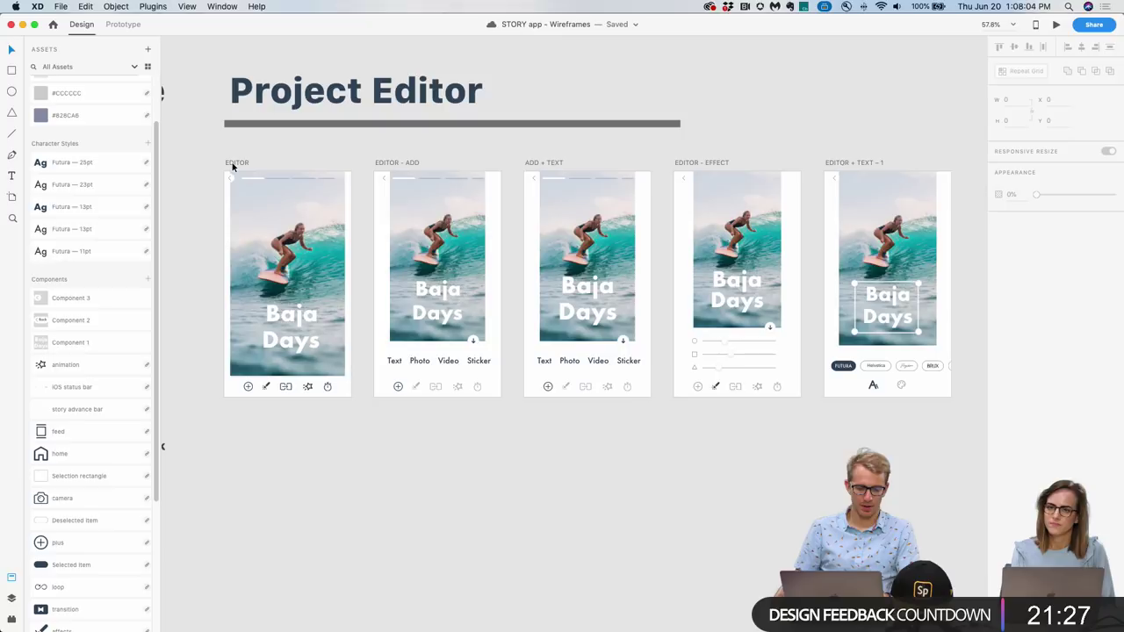
Try the color assets #CCCCCC, #E5E6E6 and #828CA6 as the EDITOR artboard's background fill.
scroll(307, 310, "up", 5)
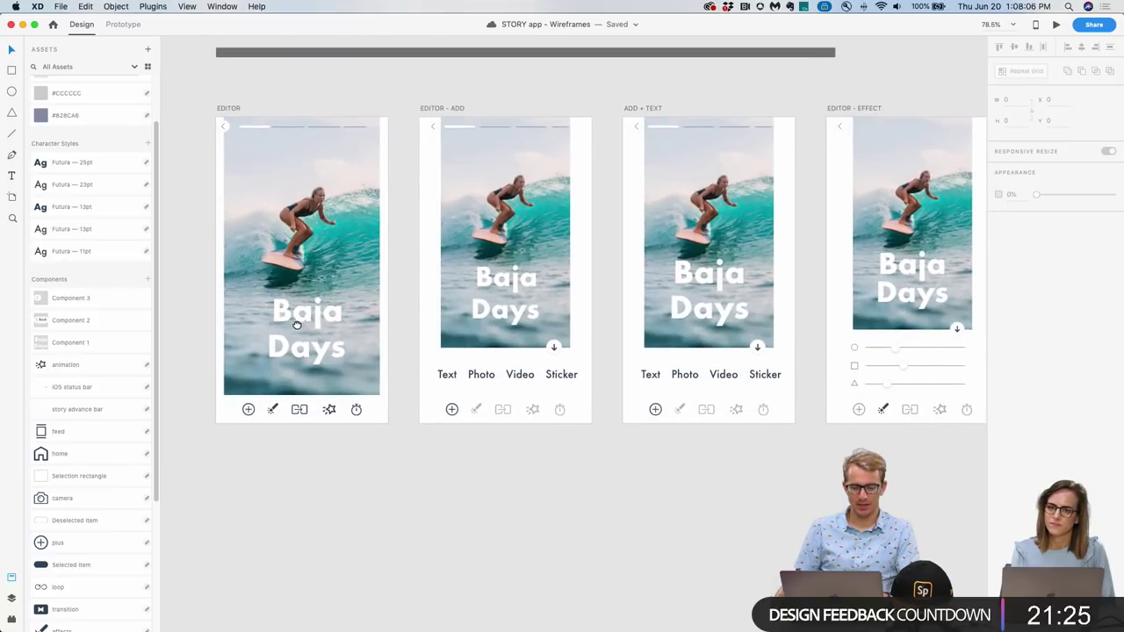
left_click(227, 108)
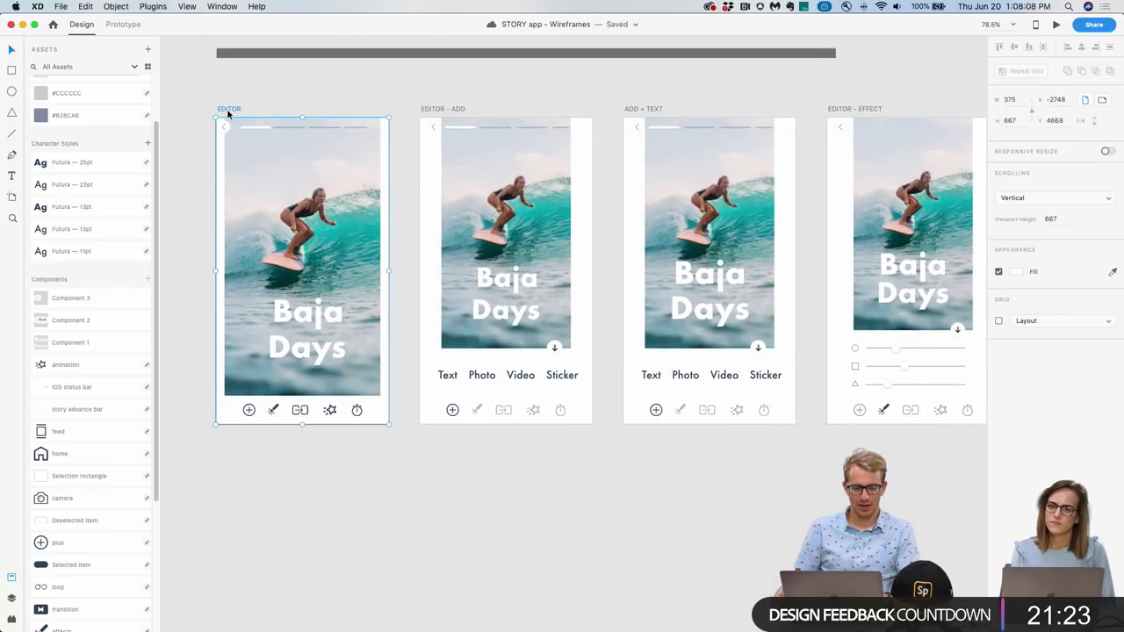
scroll(52, 136, "up", 3)
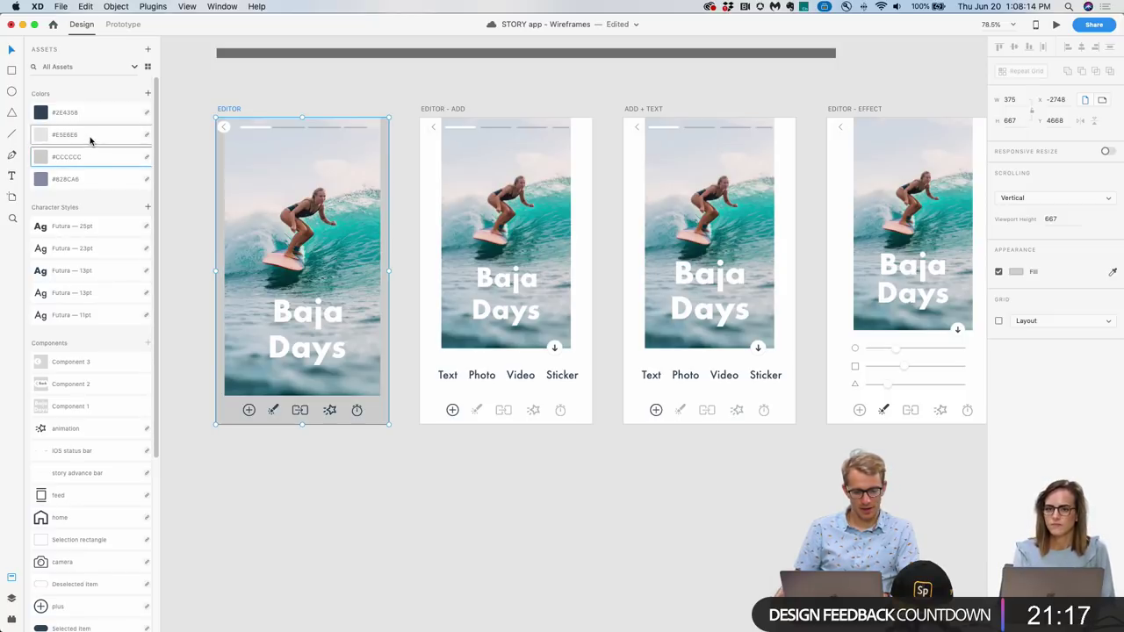
left_click(186, 121)
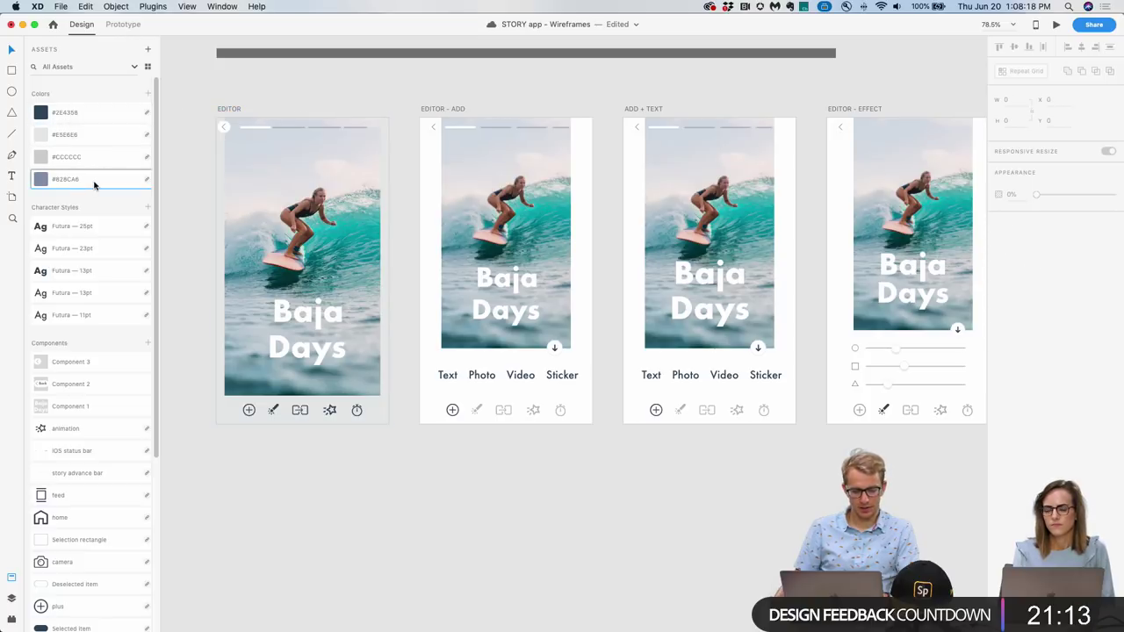
left_click(224, 108)
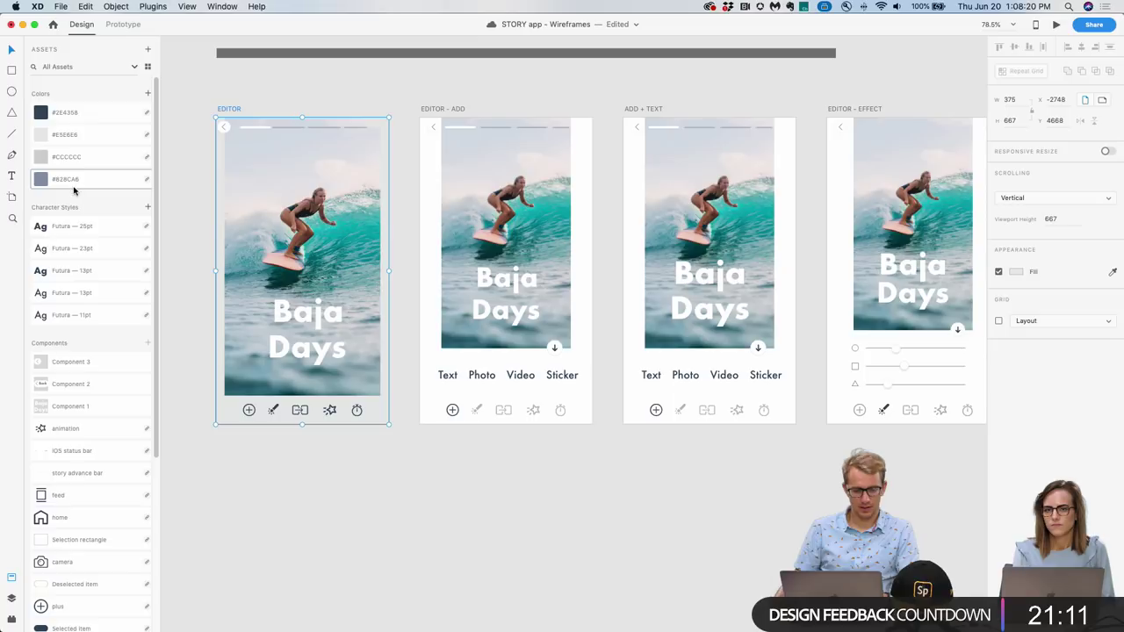
left_click(88, 178)
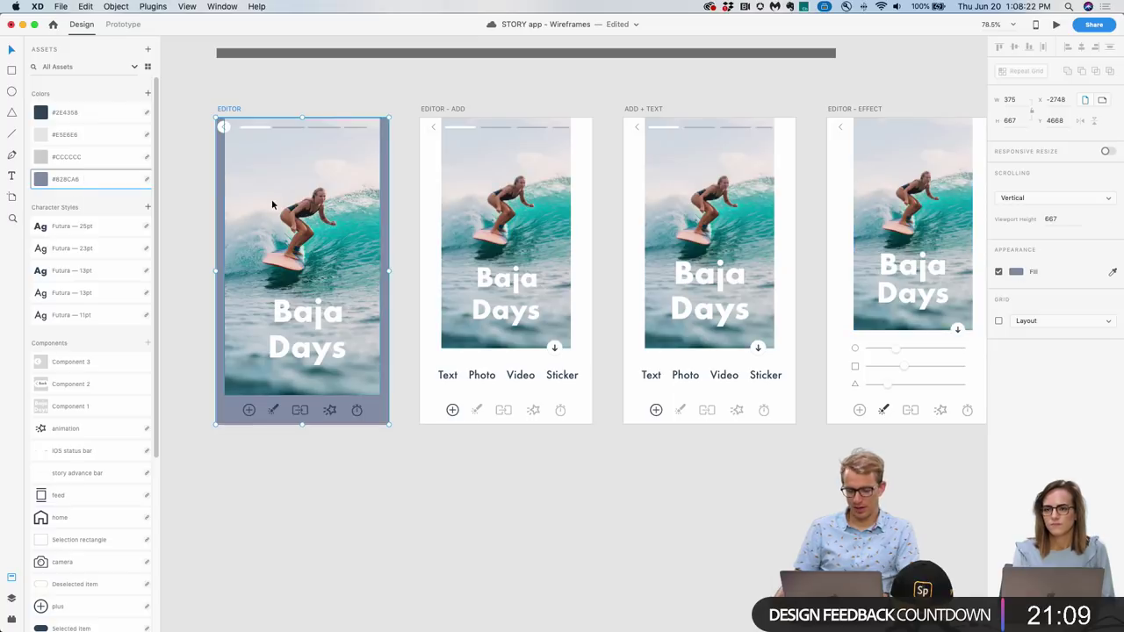
Deselect the EDITOR artboard and switch to the color swatches in the STORY - Design System document.
left_click(183, 171)
key("super+grave")
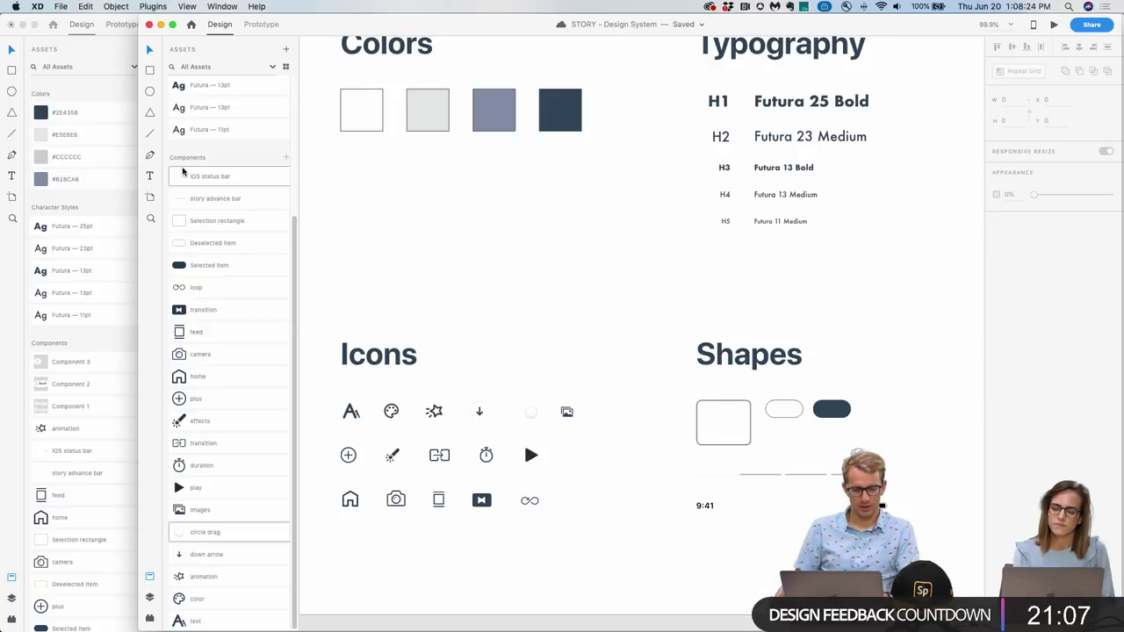
scroll(478, 171, "up", 2)
Try duplicating the light grey swatch beneath the white one in the Colors section.
left_click(425, 143)
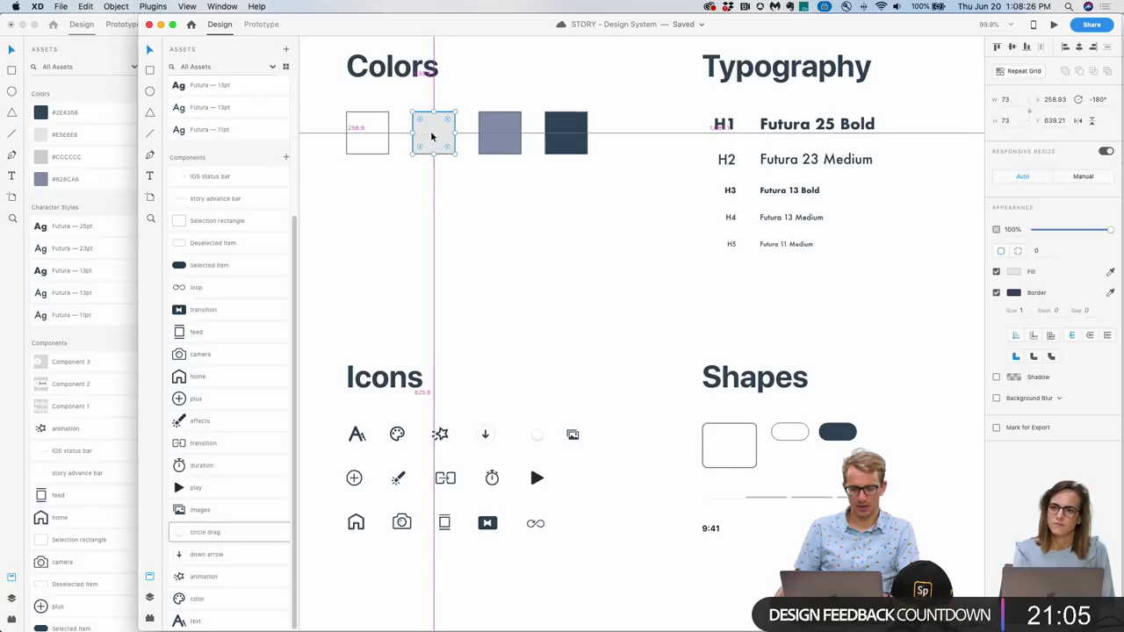
left_click_drag(431, 133, 367, 190)
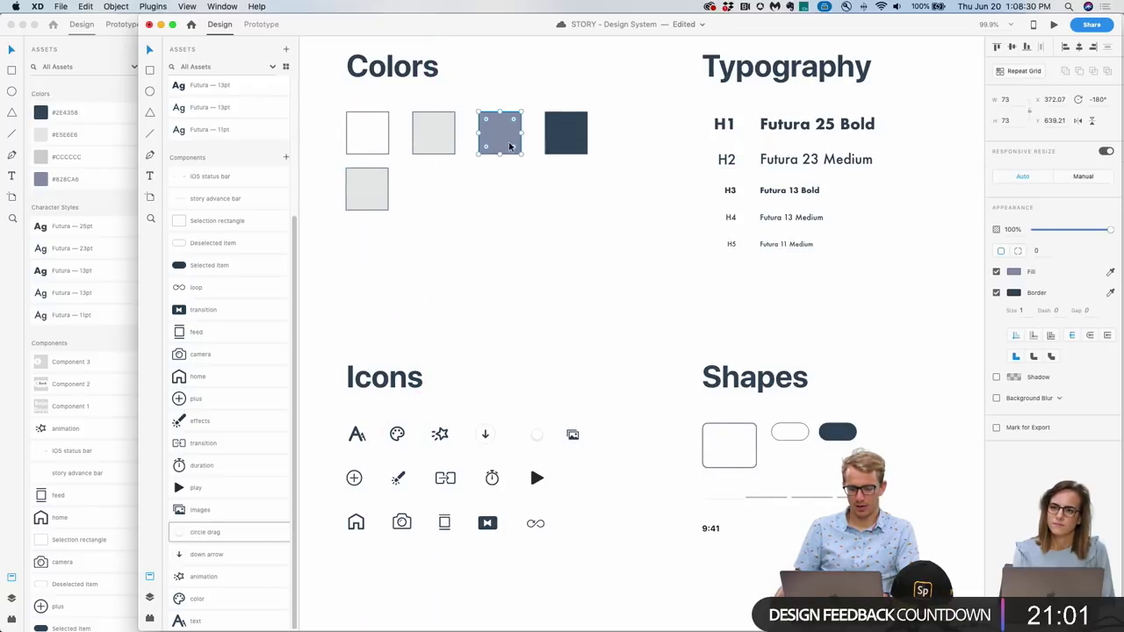
key("super+z")
Duplicate the #828CA6 swatch beneath the white swatch and lighten the copy's fill to #EDF1FA.
left_click_drag(505, 133, 372, 190)
left_click(1014, 272)
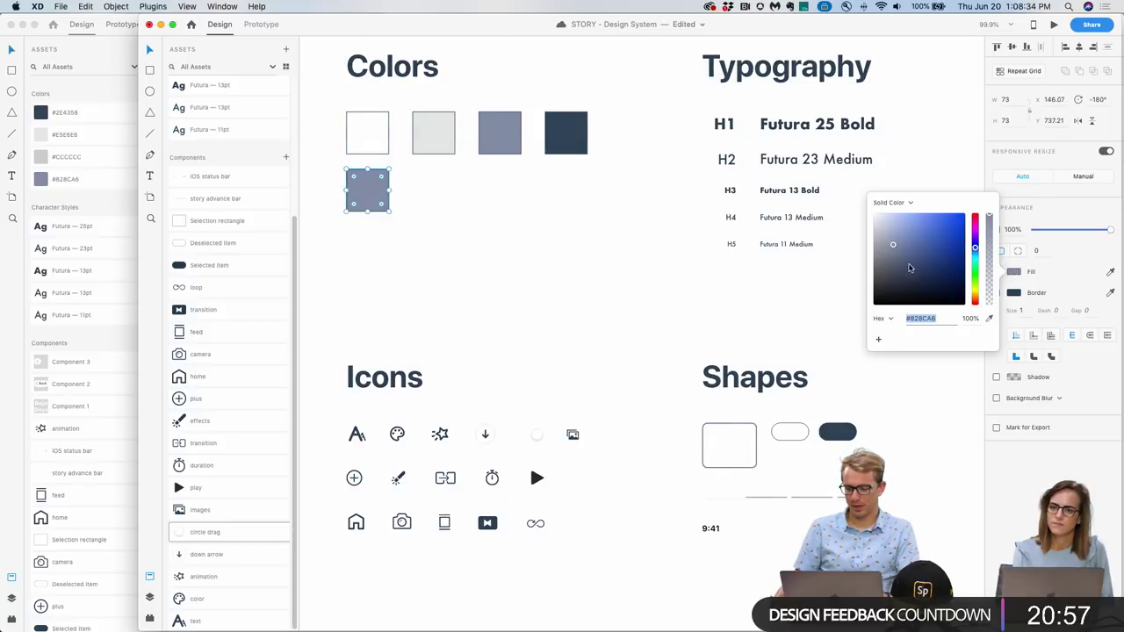
left_click_drag(893, 246, 881, 222)
left_click_drag(880, 220, 879, 219)
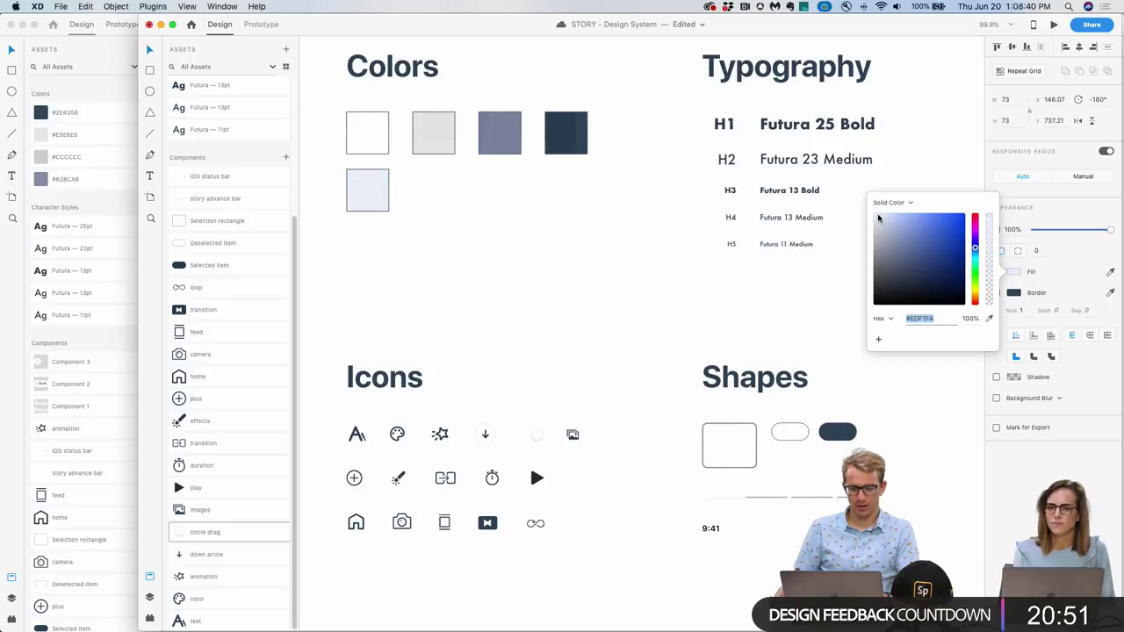
left_click(530, 207)
scroll(518, 205, "up", 1)
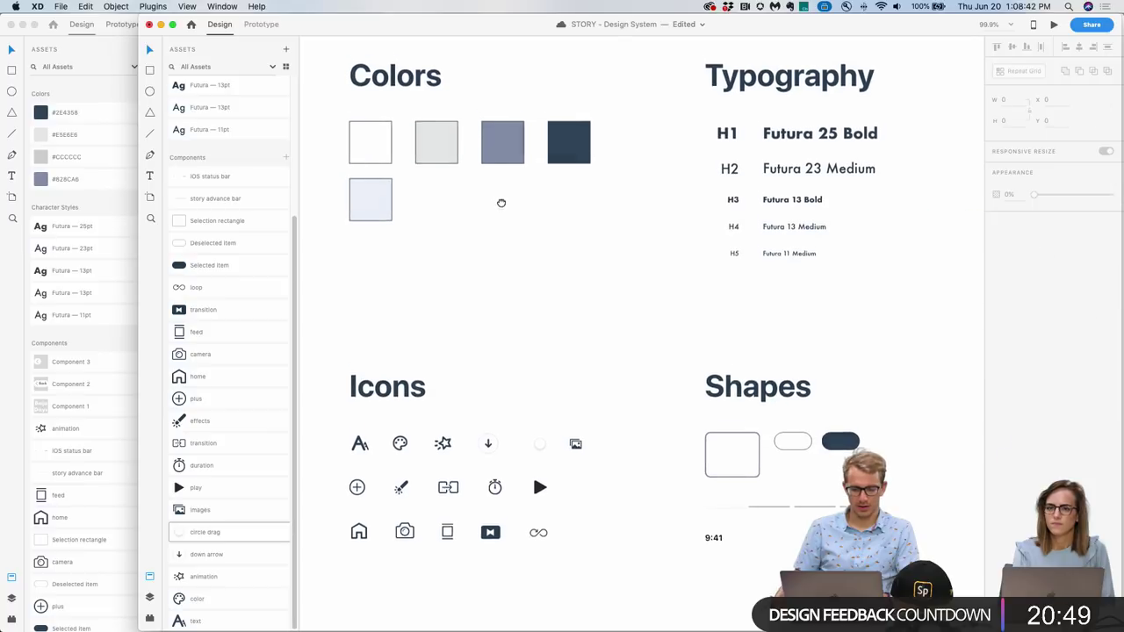
Add the new light blue swatch's fill to the design system's color assets.
left_click(380, 209)
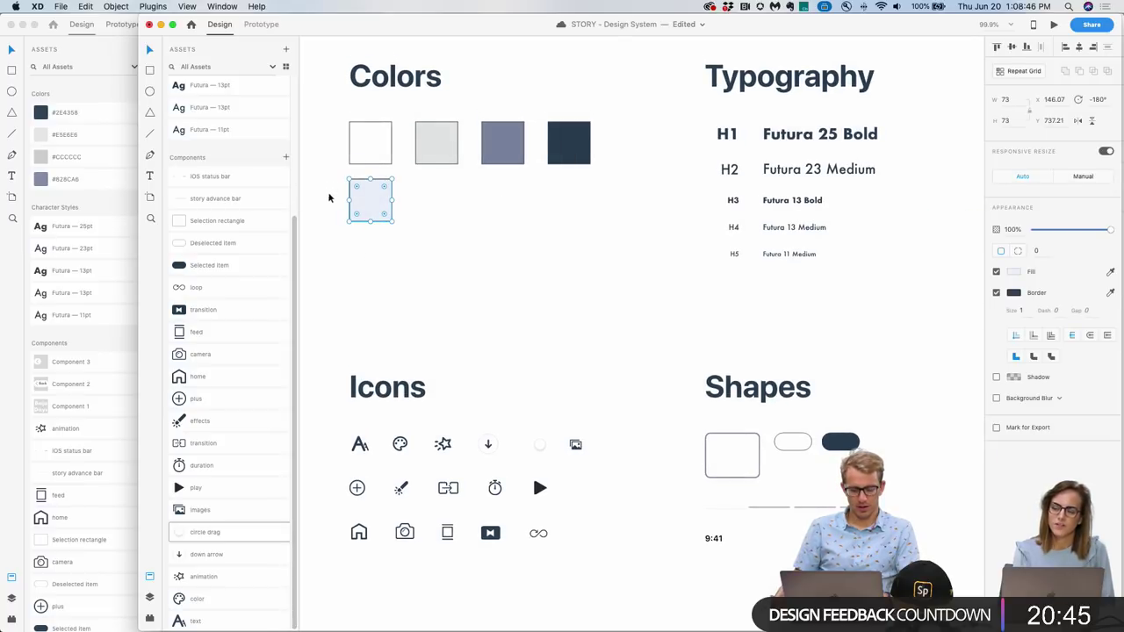
scroll(272, 160, "up", 5)
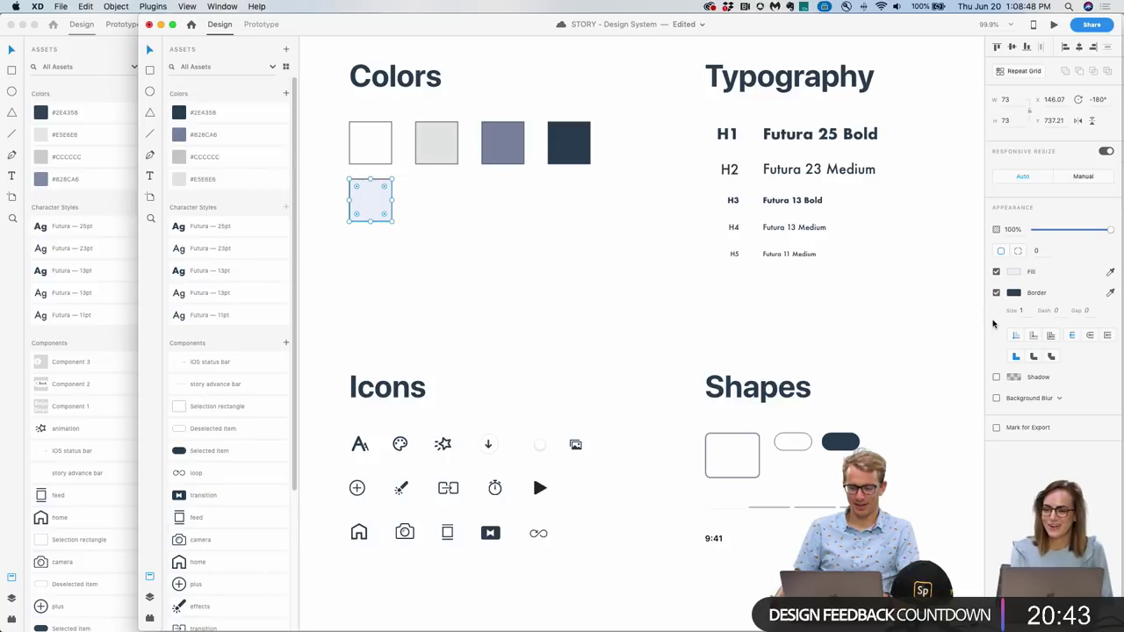
left_click(286, 93)
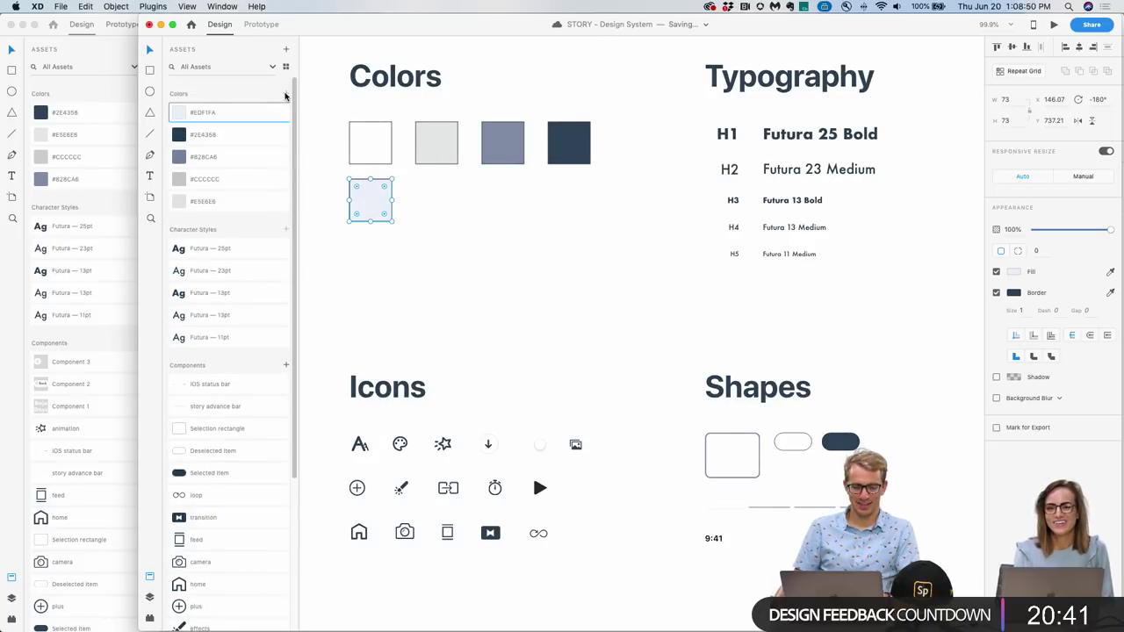
Switch to STORY app - Wireframes and try to link the updated assets from STORY - Design System.
left_click(104, 93)
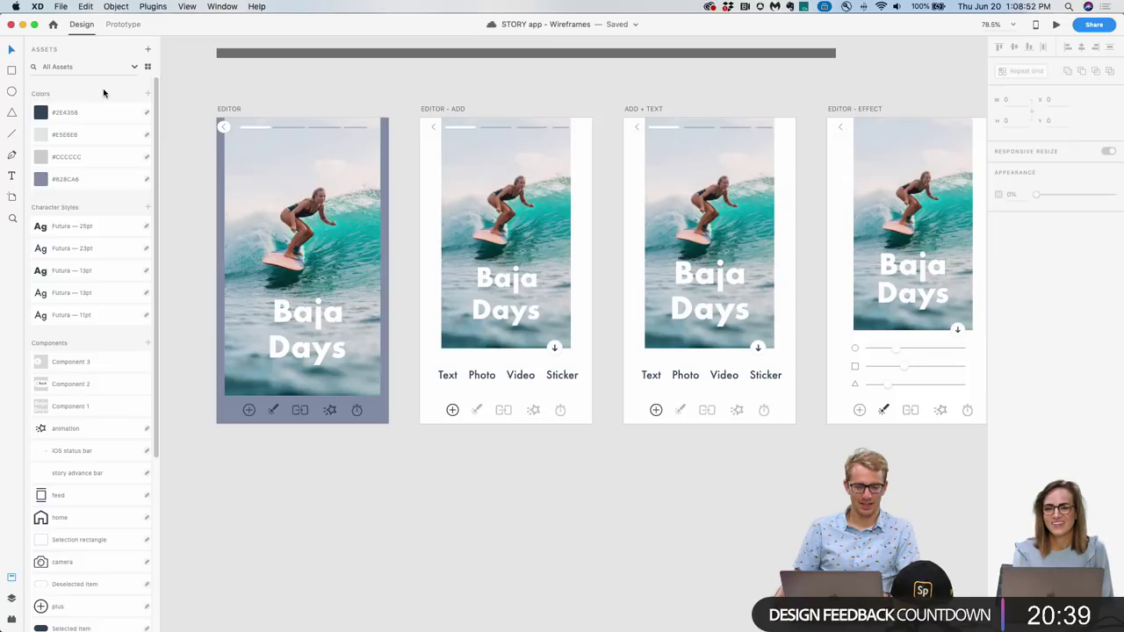
left_click(149, 64)
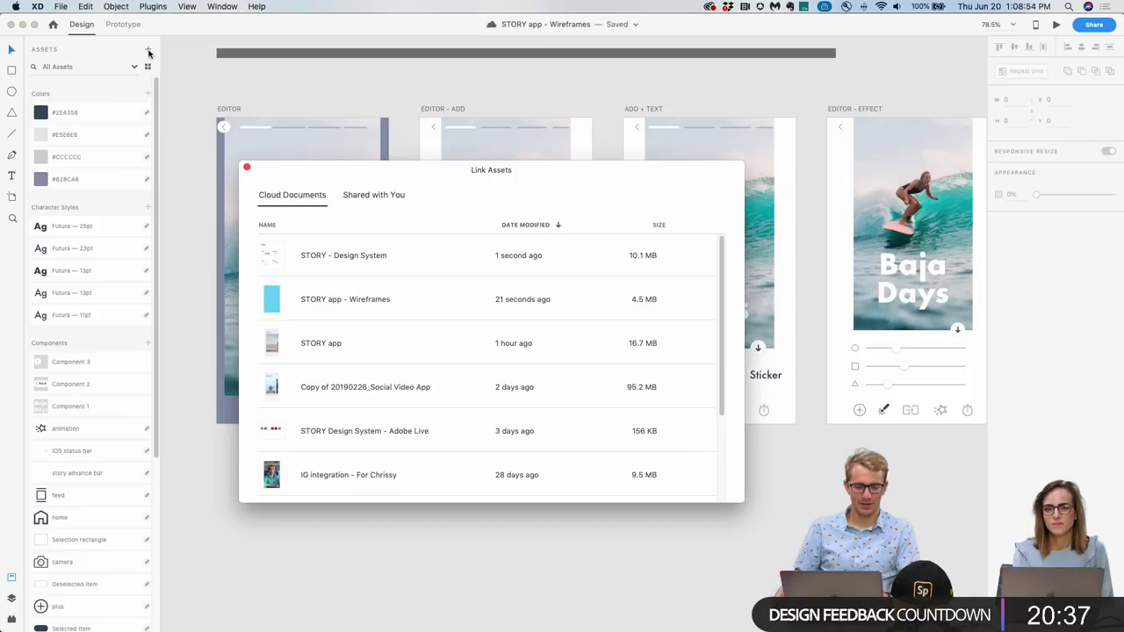
left_click(403, 265)
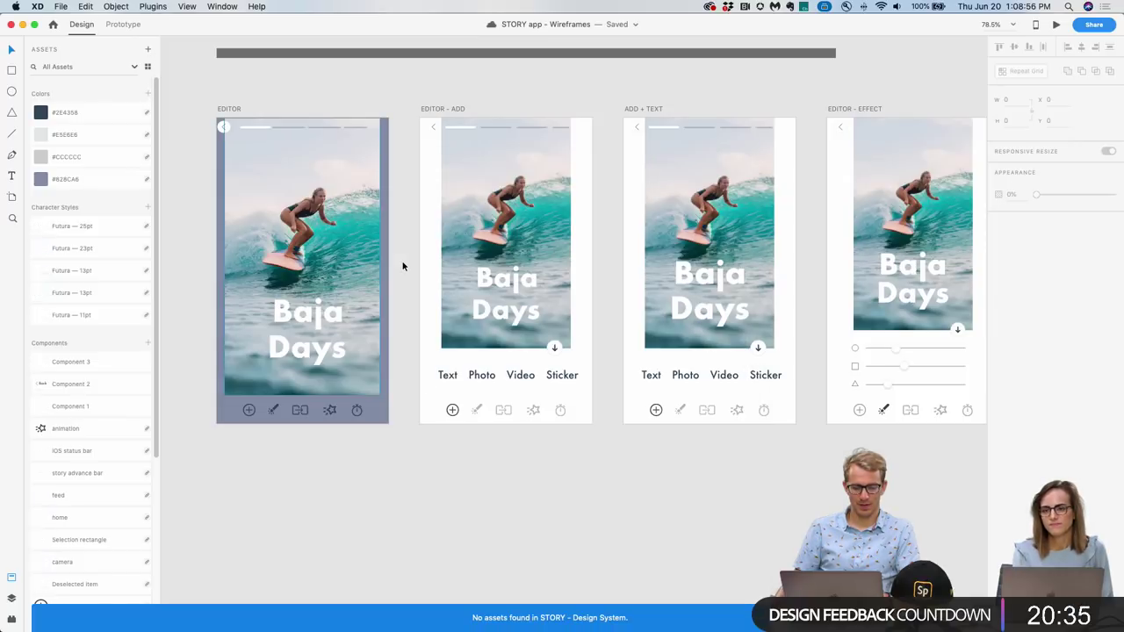
key("super+Tab")
key("super+Tab")
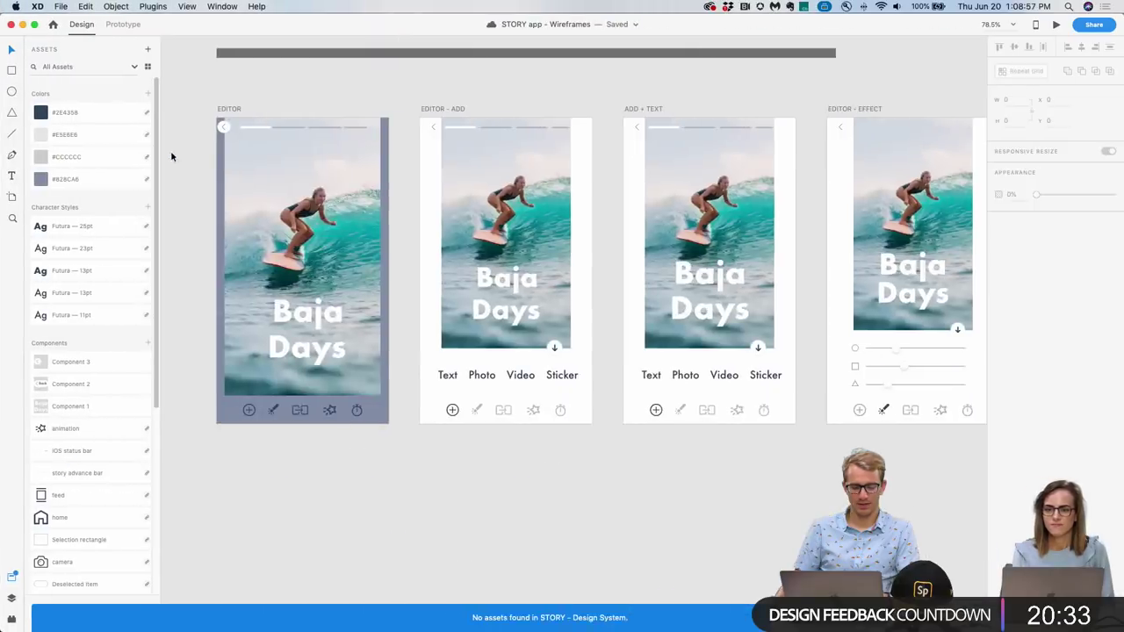
Link the STORY - Design System assets to STORY app - Wireframes again and fill the EDITOR artboard with #EDF1FA.
key("super+grave")
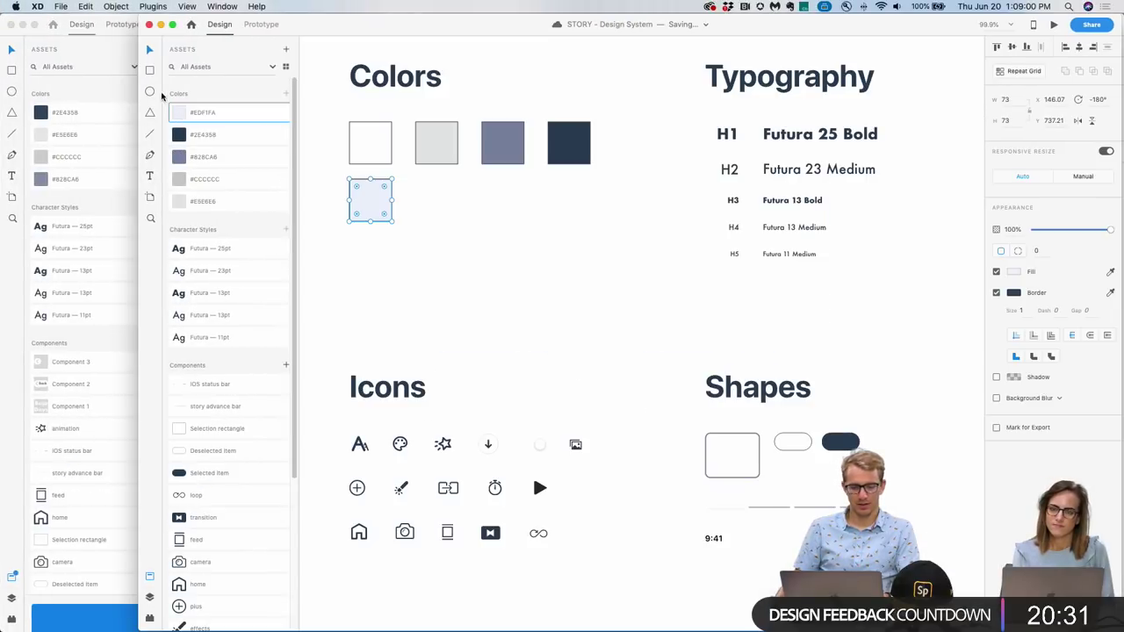
left_click(116, 85)
left_click(148, 50)
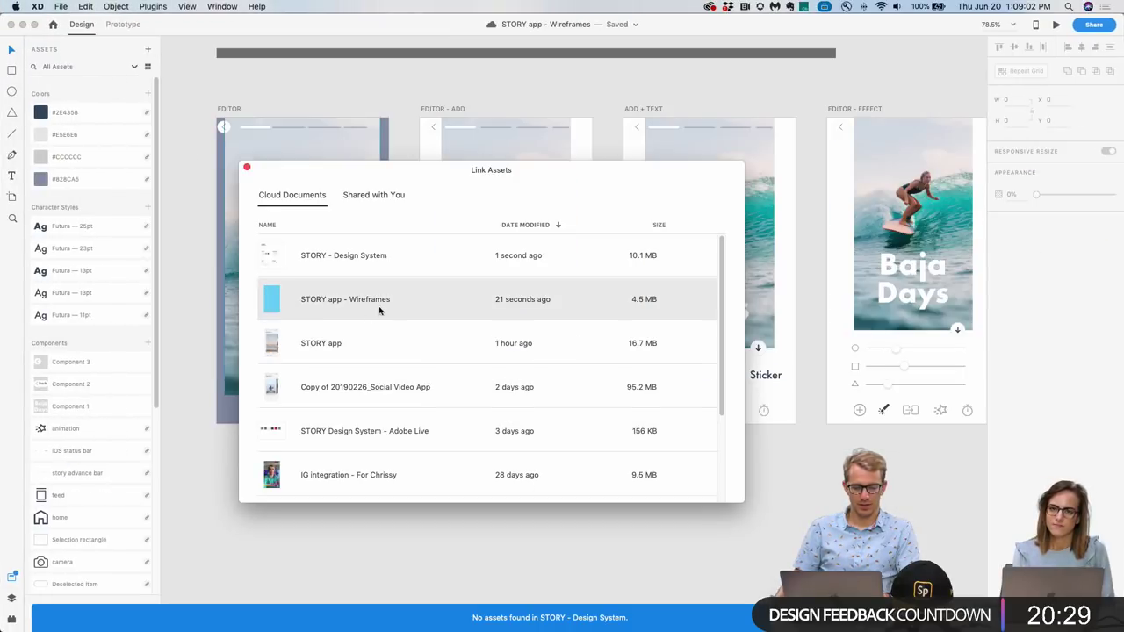
left_click(400, 262)
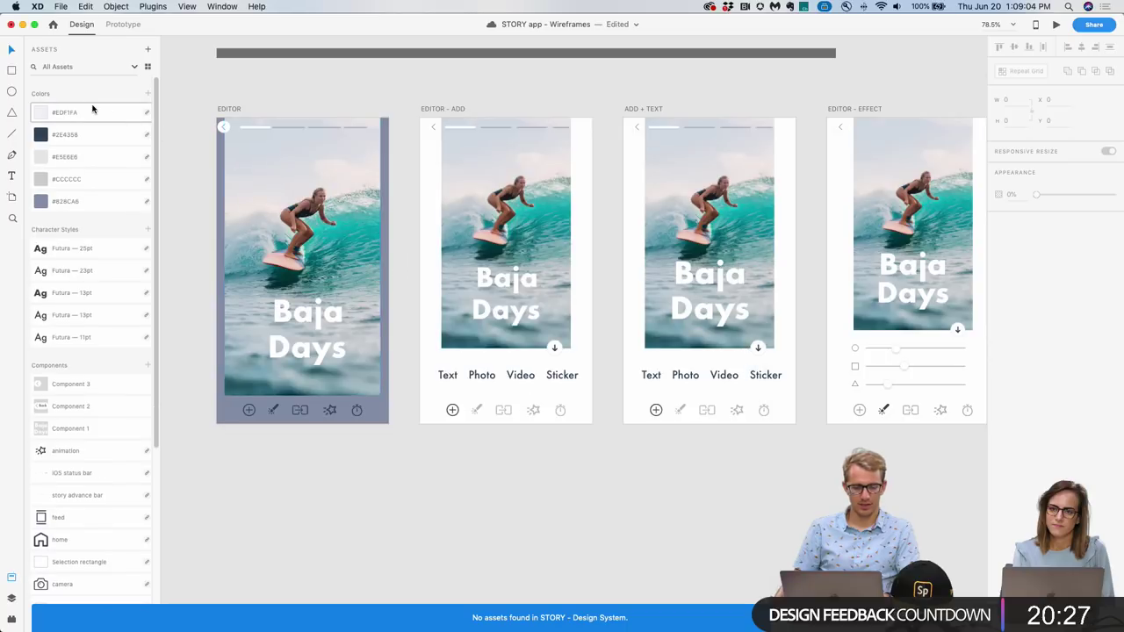
left_click(241, 111)
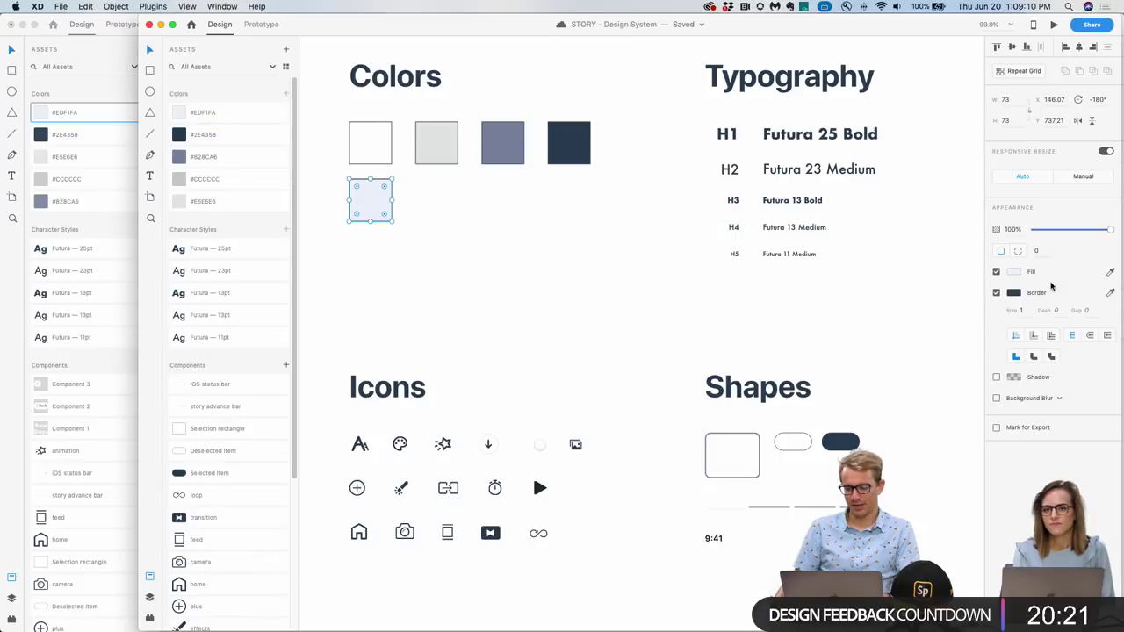
Change the new swatch in STORY - Design System to #F2F4F7 and add that fill to the color assets.
left_click(1015, 273)
left_click(875, 219)
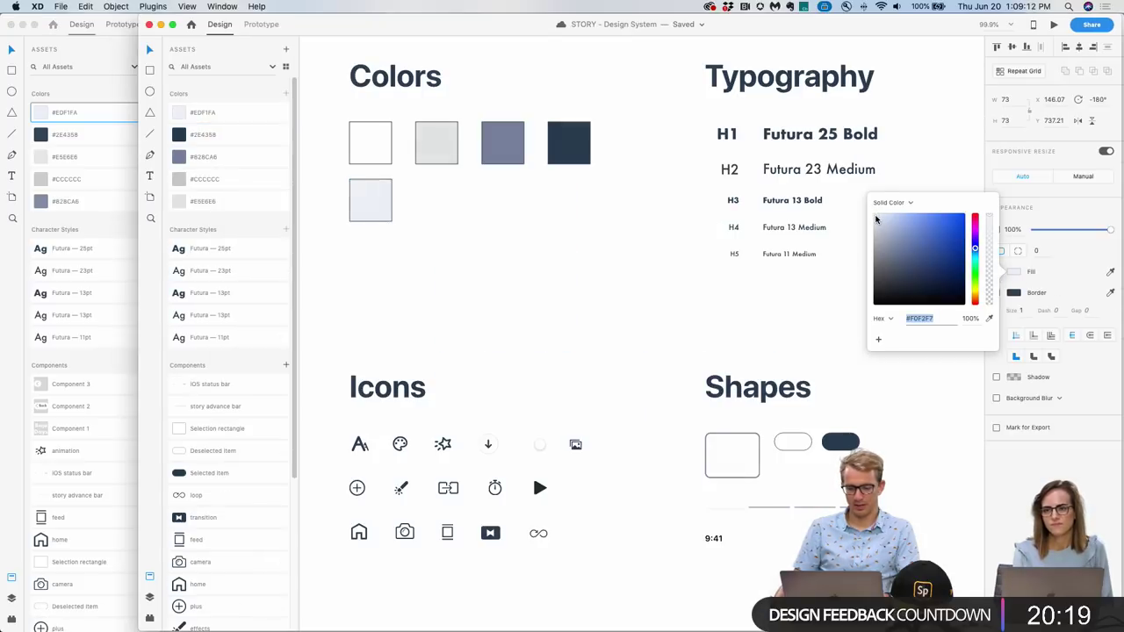
left_click_drag(875, 220, 876, 216)
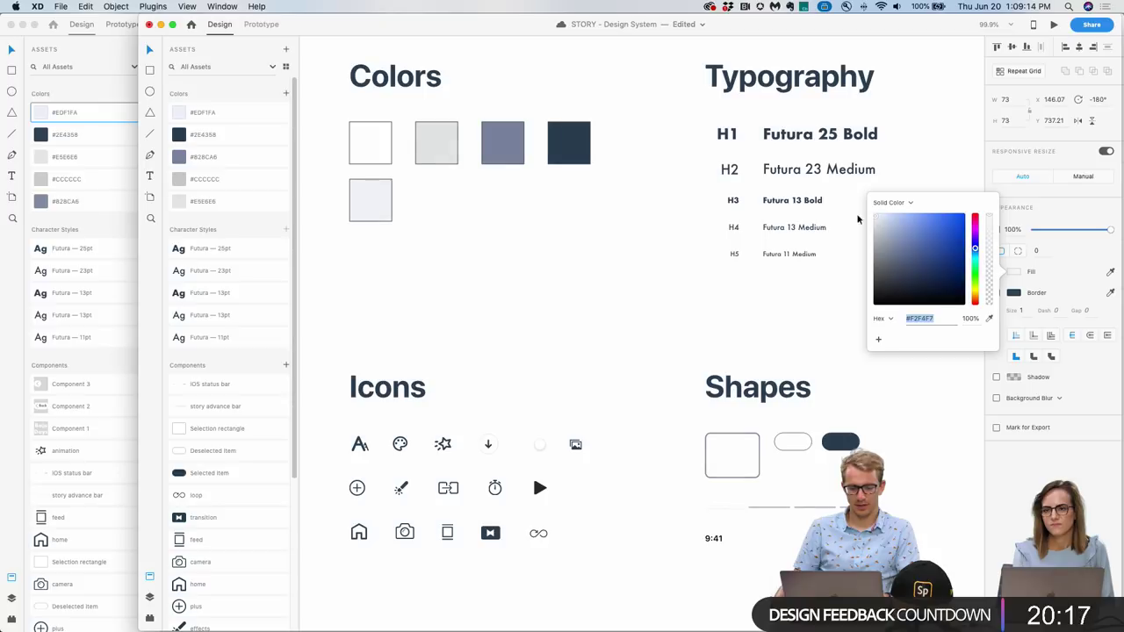
key("super+w")
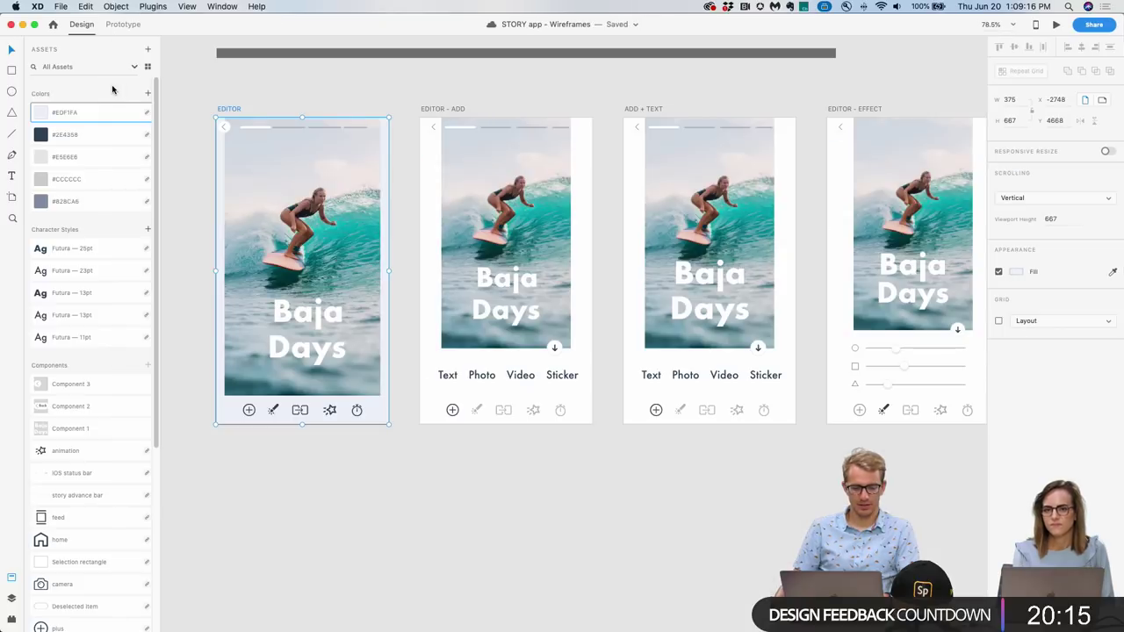
left_click(147, 115)
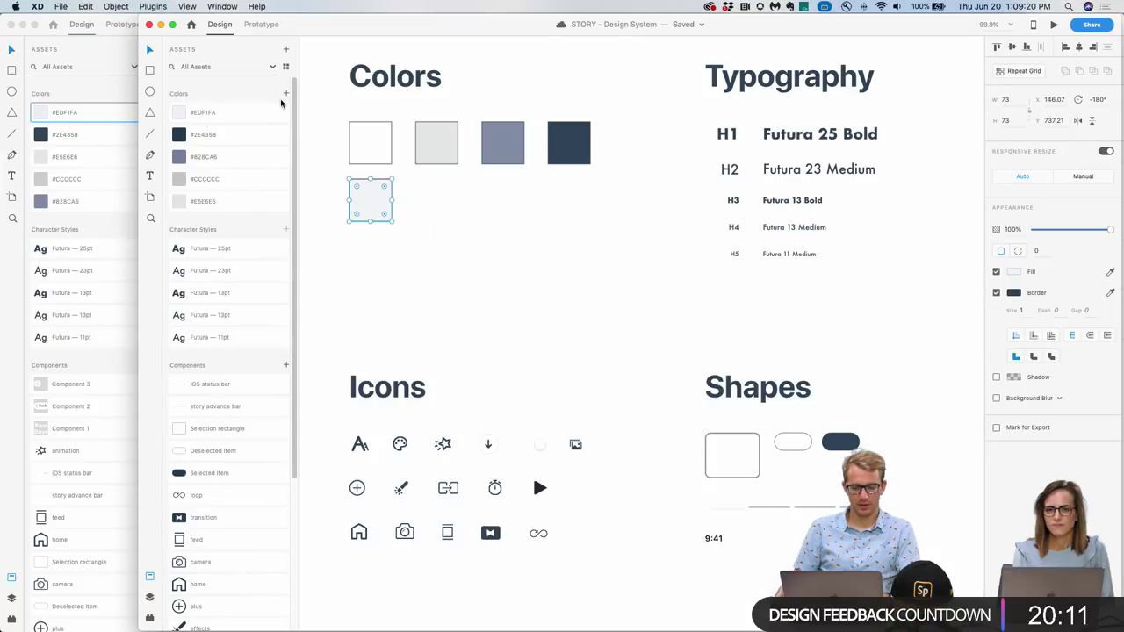
left_click(286, 95)
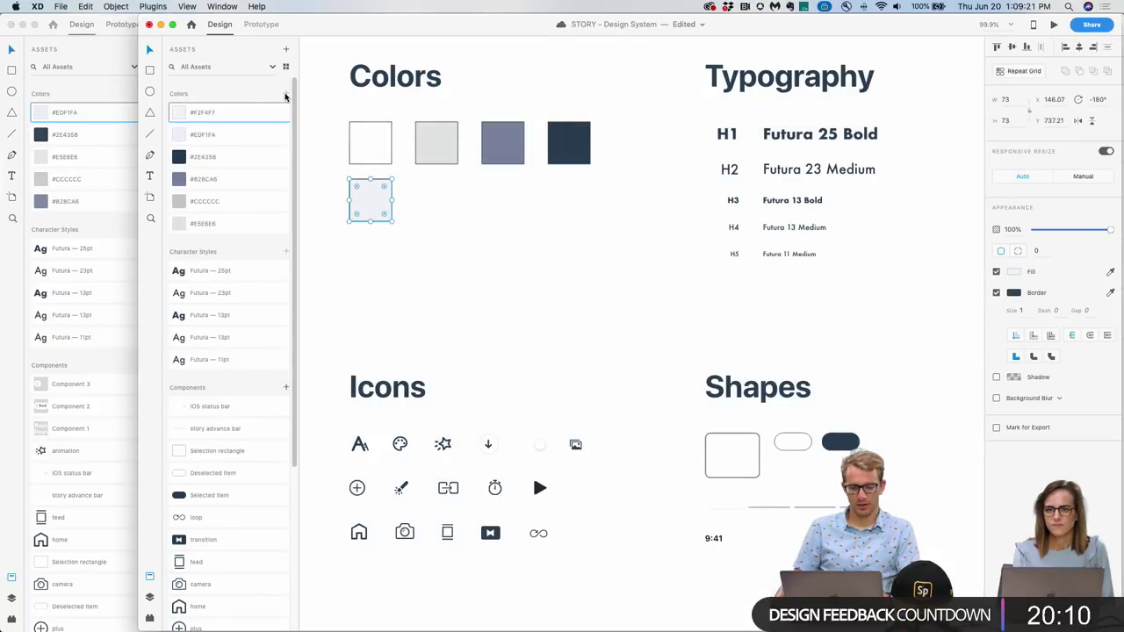
Delete the #F2F4F7 and #EDF1FA color assets in STORY - Design System and add the swatch's #EDF1FA fill again.
key("Delete")
right_click(239, 119)
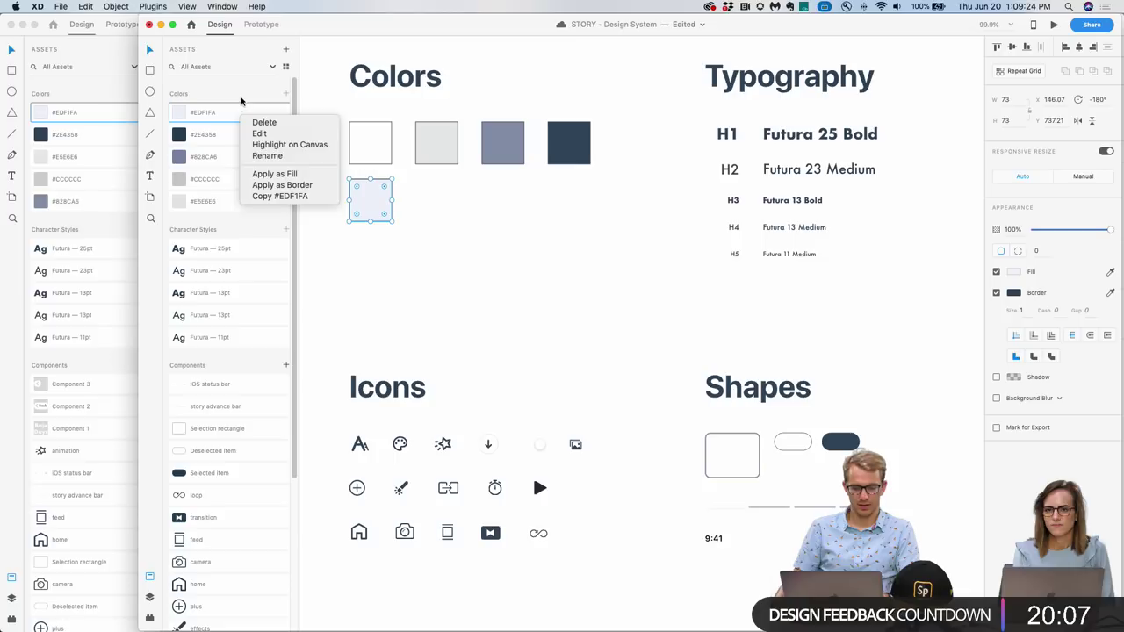
left_click(246, 102)
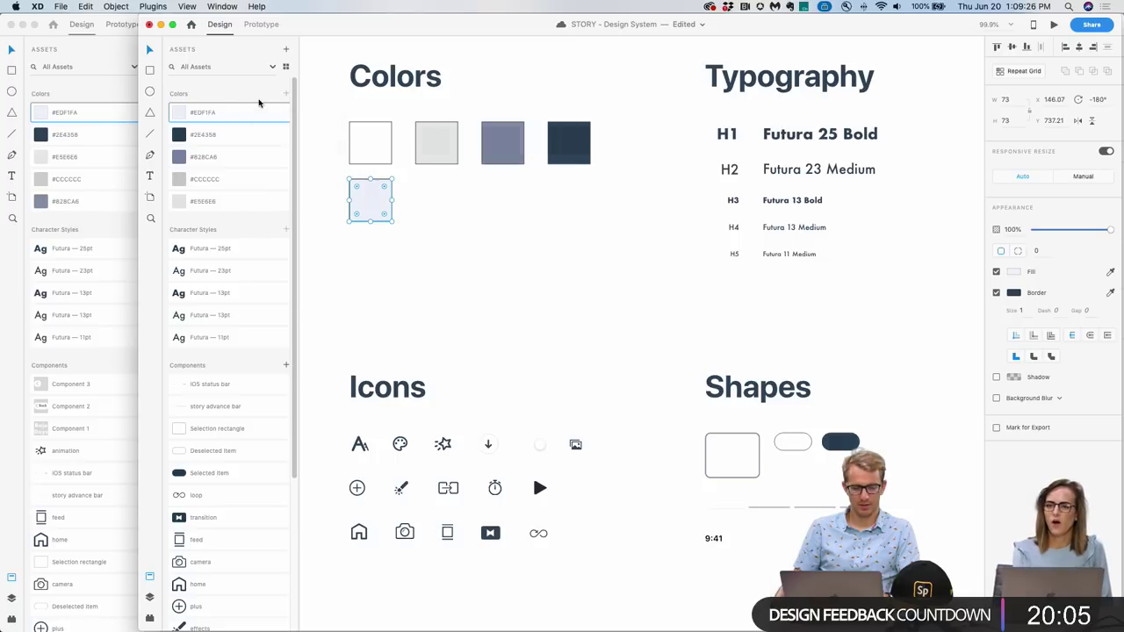
right_click(274, 112)
left_click(284, 117)
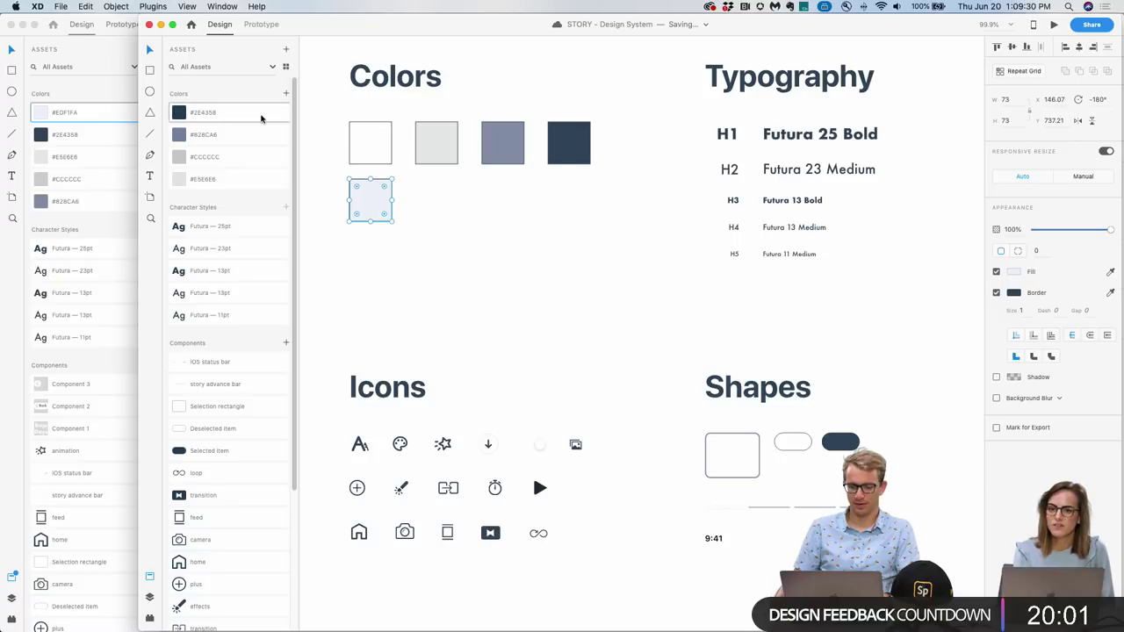
left_click(285, 94)
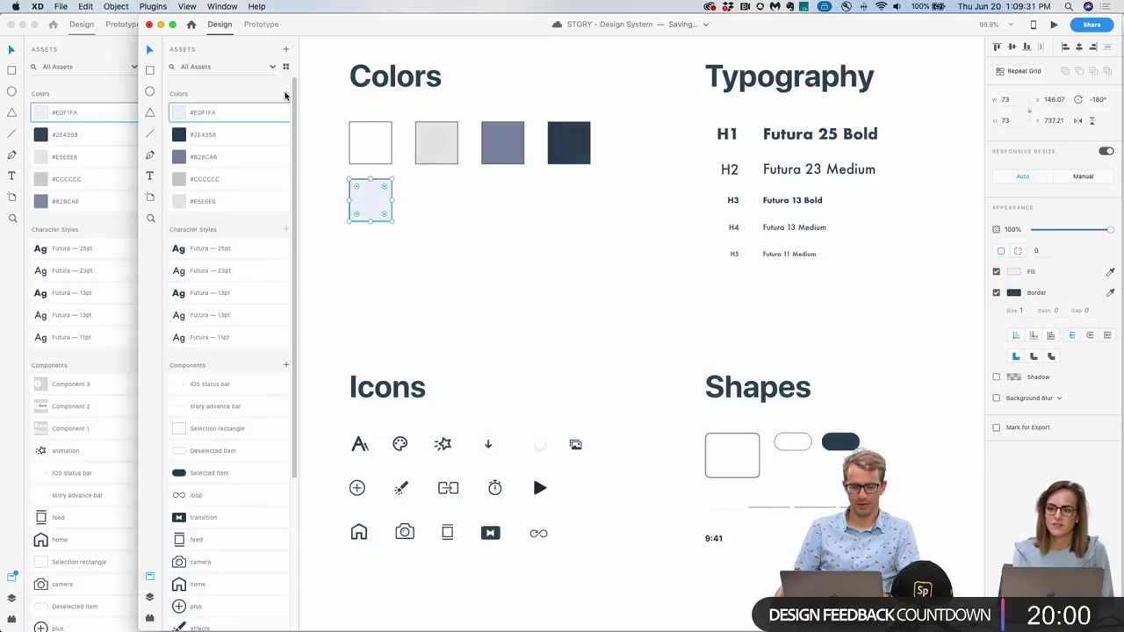
Switch to STORY app - Wireframes, update the linked assets and clear the duplicate #EDF1FA color with the missing link.
left_click(95, 91)
left_click(109, 117)
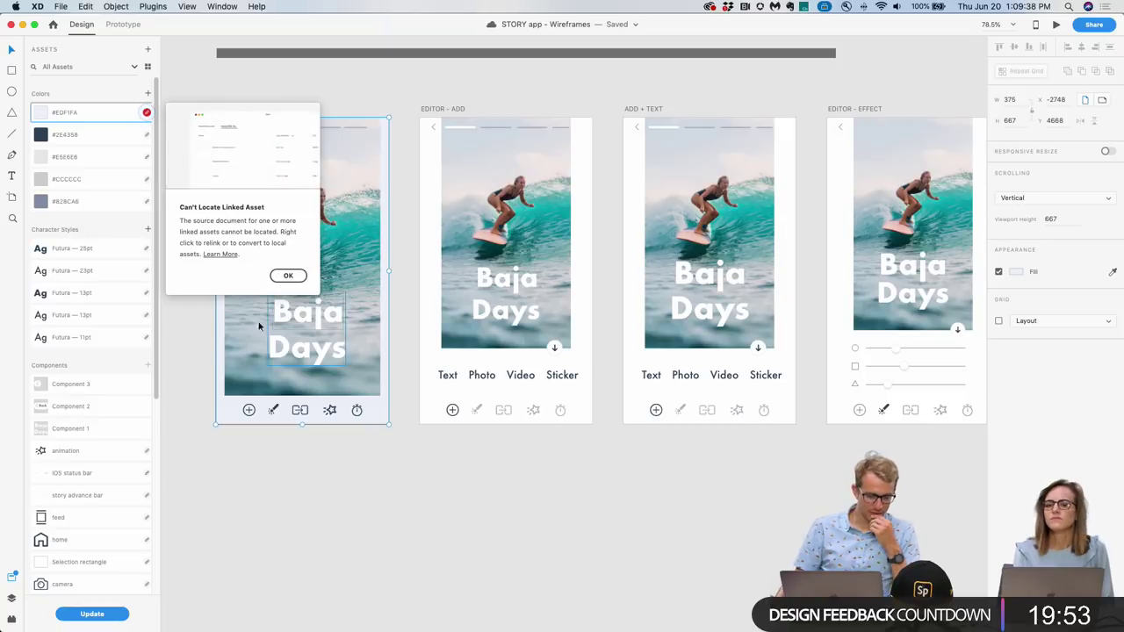
left_click(109, 613)
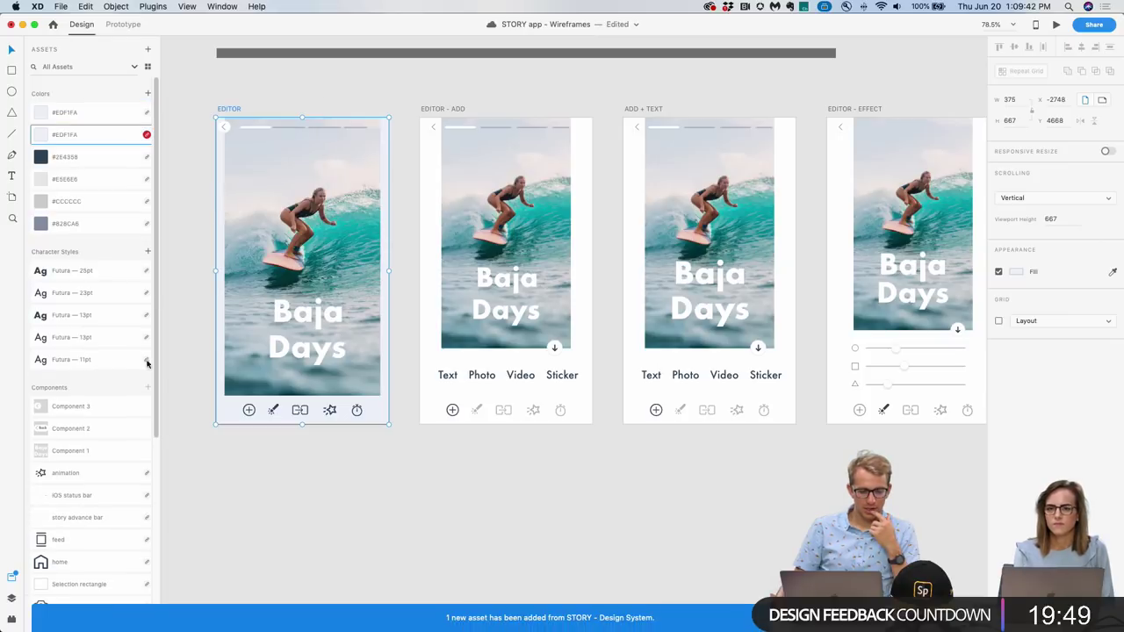
right_click(121, 125)
left_click(131, 133)
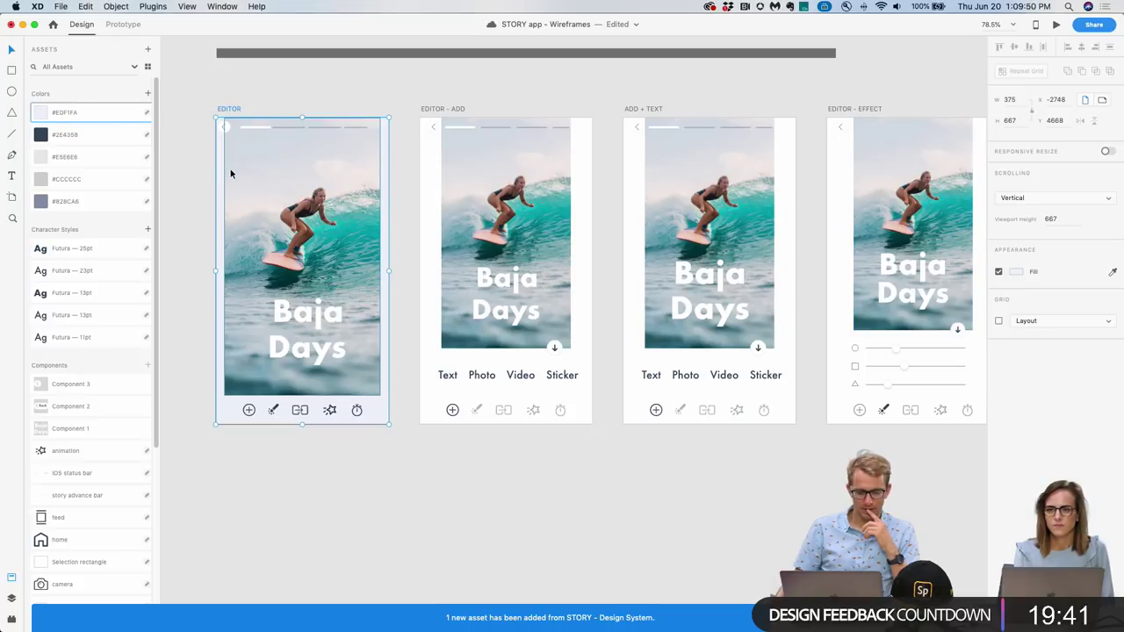
Try a lighter #F9F9FC fill on the EDITOR artboard and reapply the linked #EDF1FA color.
left_click(1016, 272)
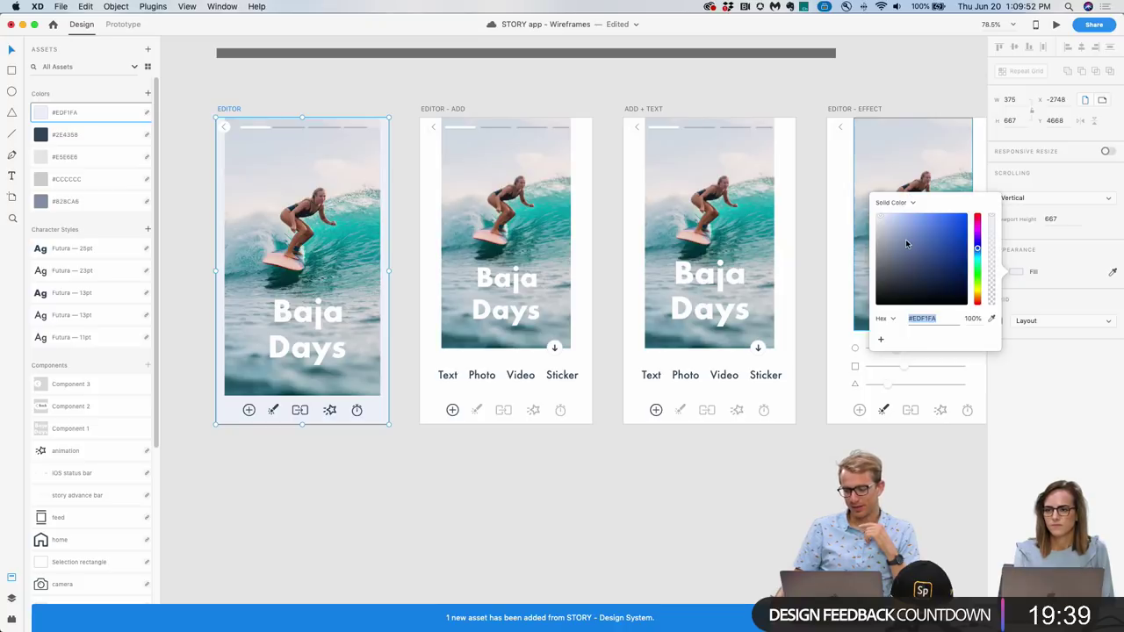
left_click_drag(883, 218, 877, 218)
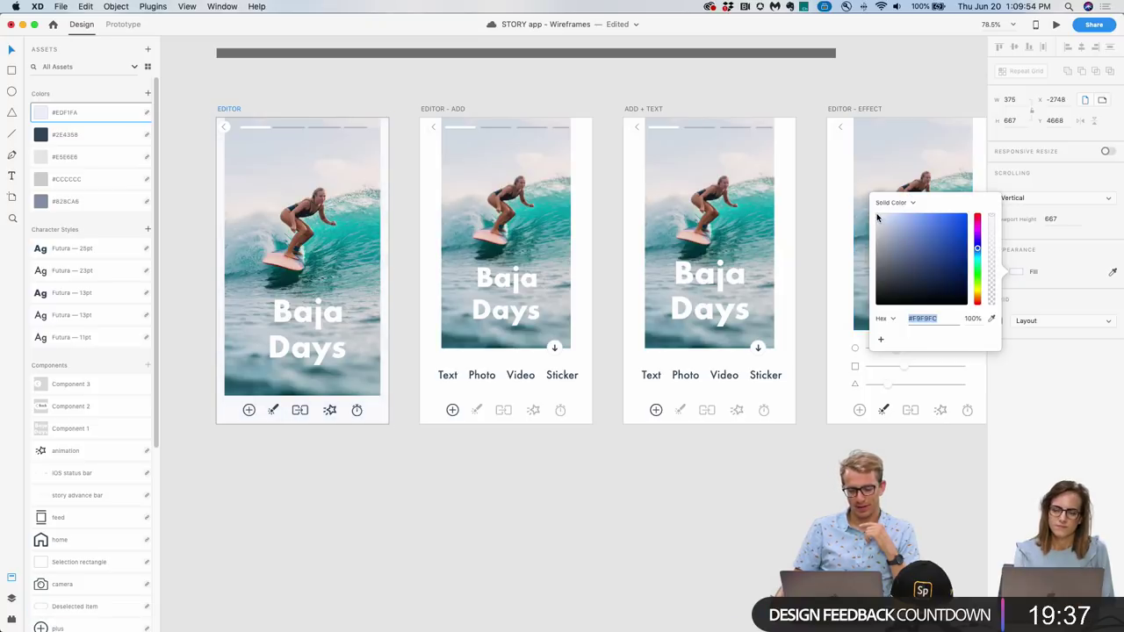
left_click(345, 81)
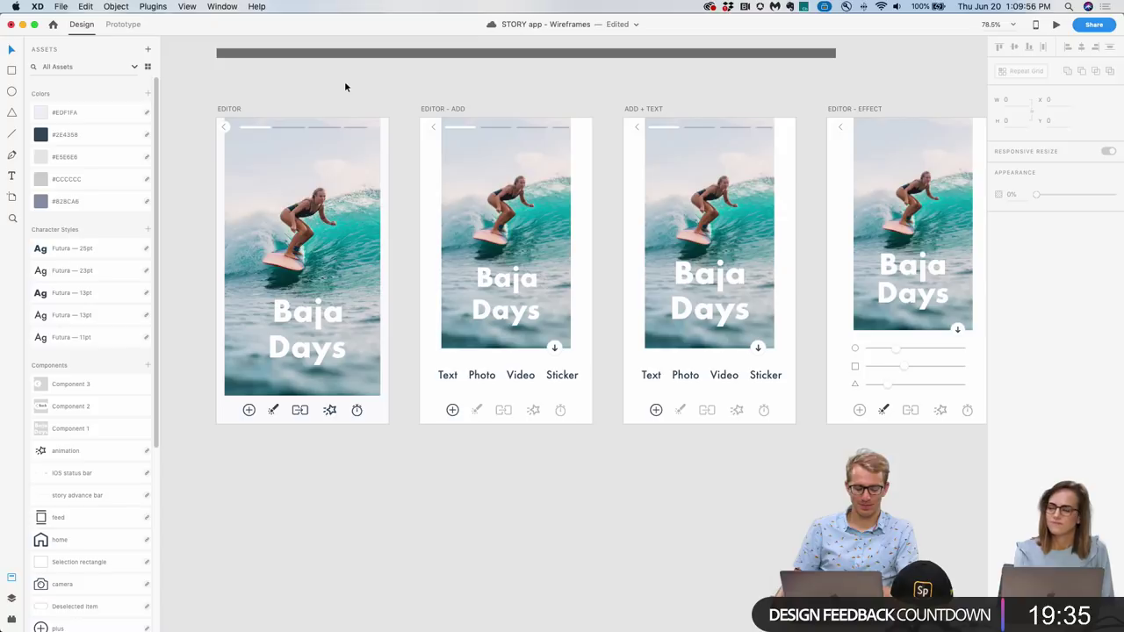
left_click(233, 109)
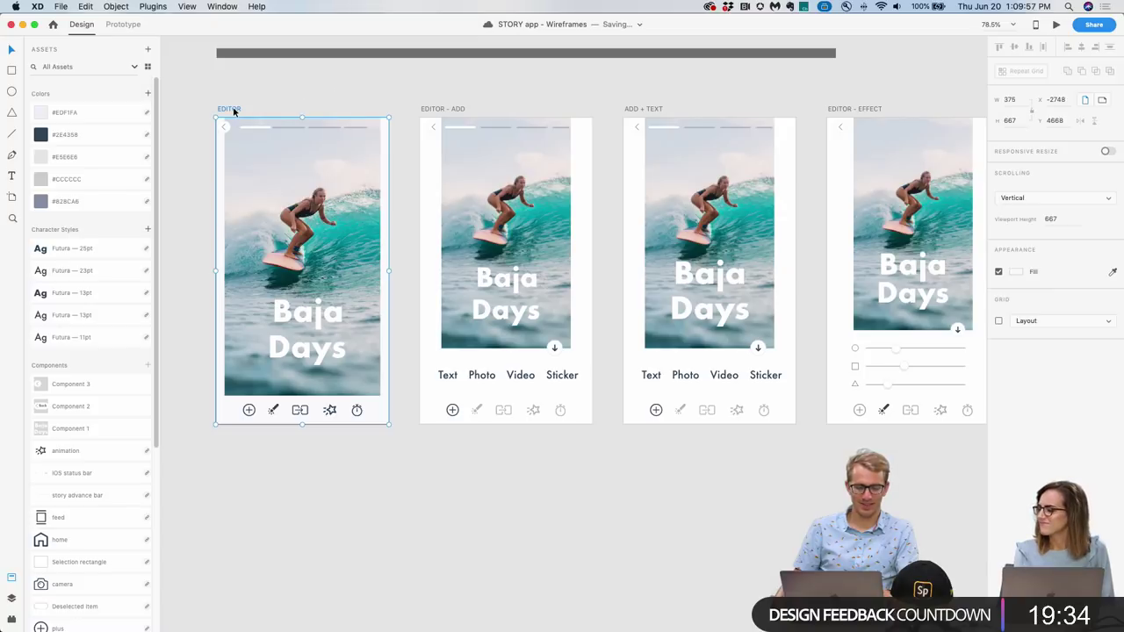
left_click(125, 112)
right_click(129, 110)
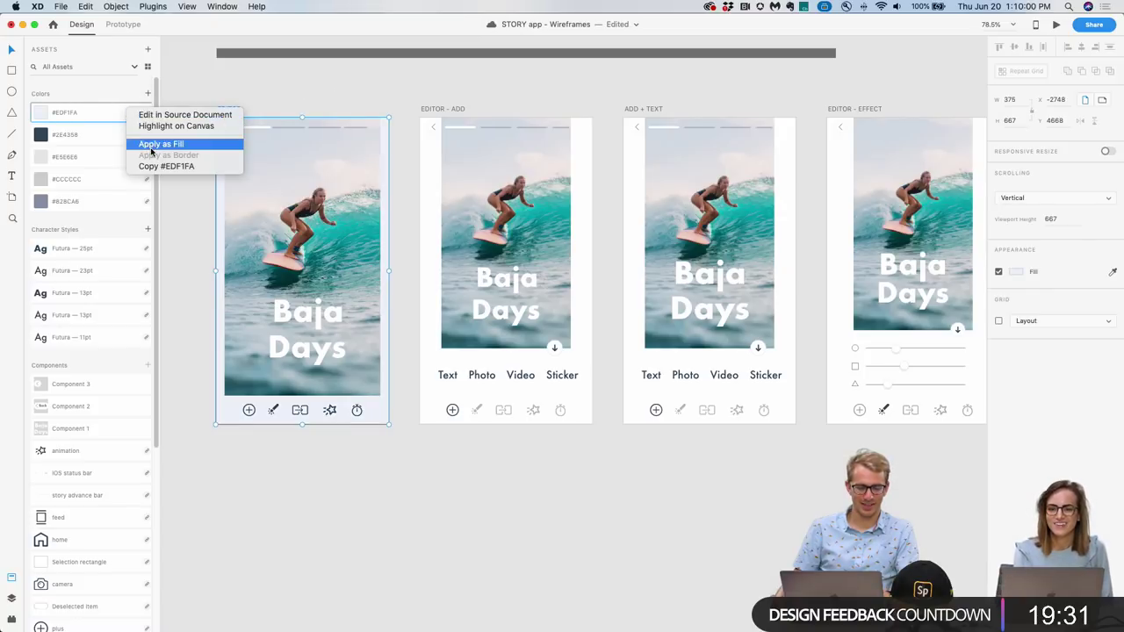
Try adding the EDITOR artboard's colors to the color assets and undo the addition.
left_click(187, 89)
left_click(148, 93)
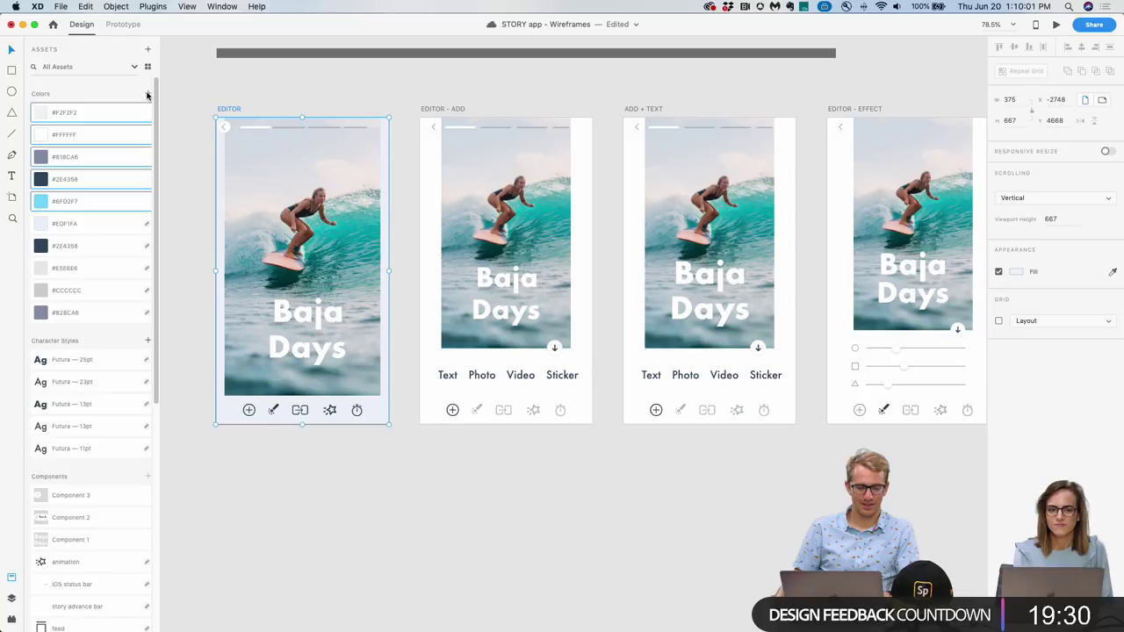
key("super+z")
left_click(194, 94)
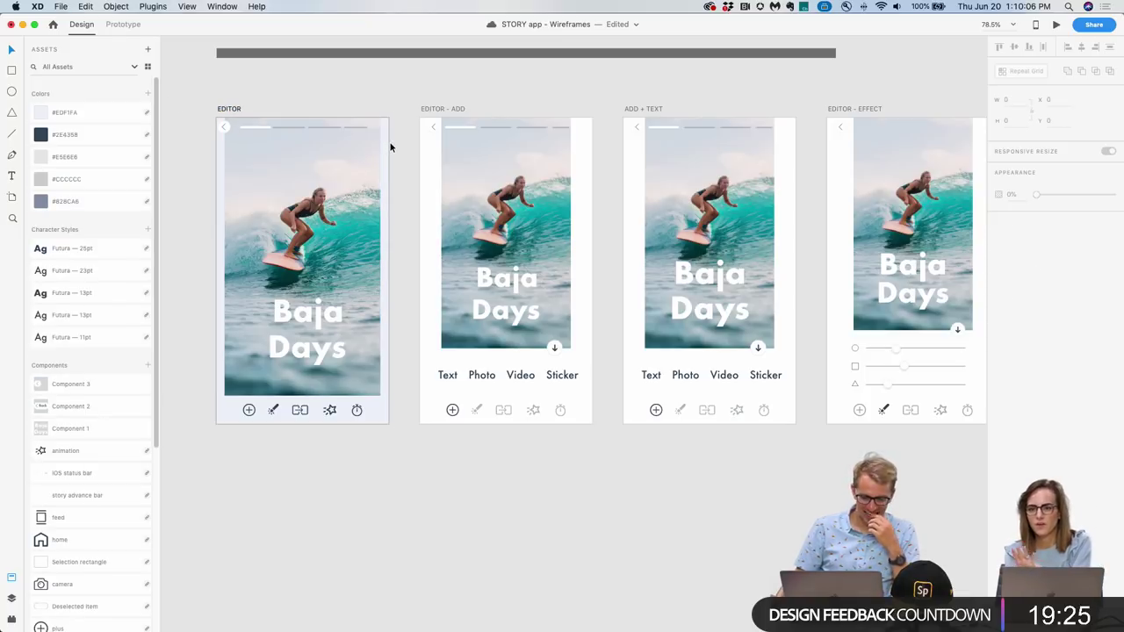
left_click(225, 109)
left_click(290, 77)
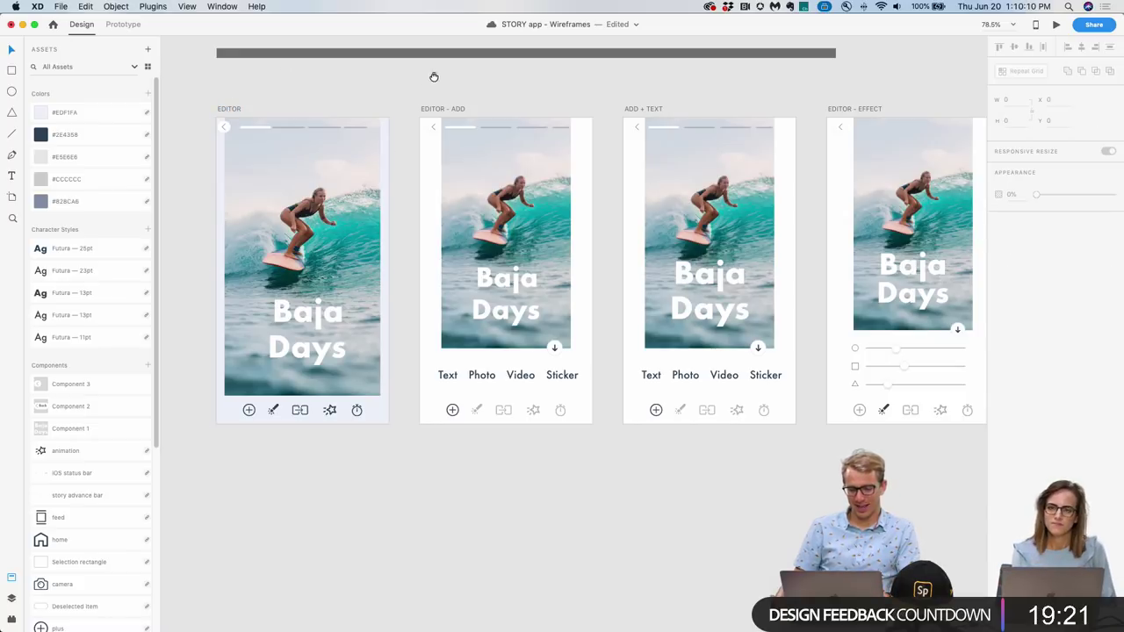
Fill the EDITOR - ADD and ADD + TEXT artboards with the light blue background sampled from their neighbouring artboards.
scroll(431, 77, "right", 2)
scroll(425, 88, "down", 2)
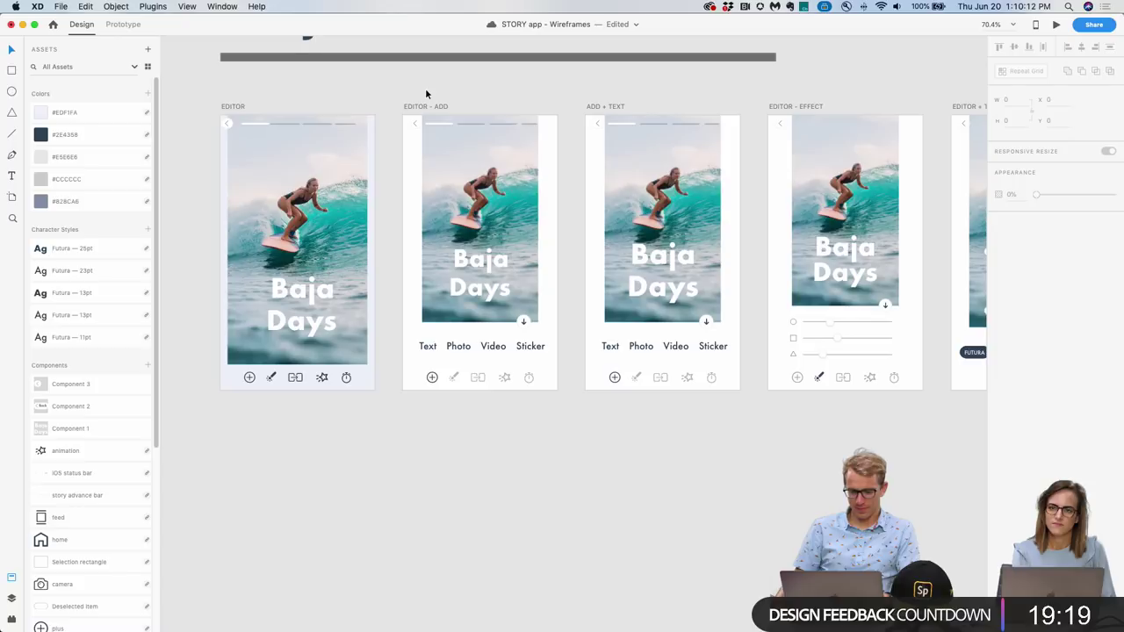
scroll(424, 105, "up", 1)
left_click(434, 127)
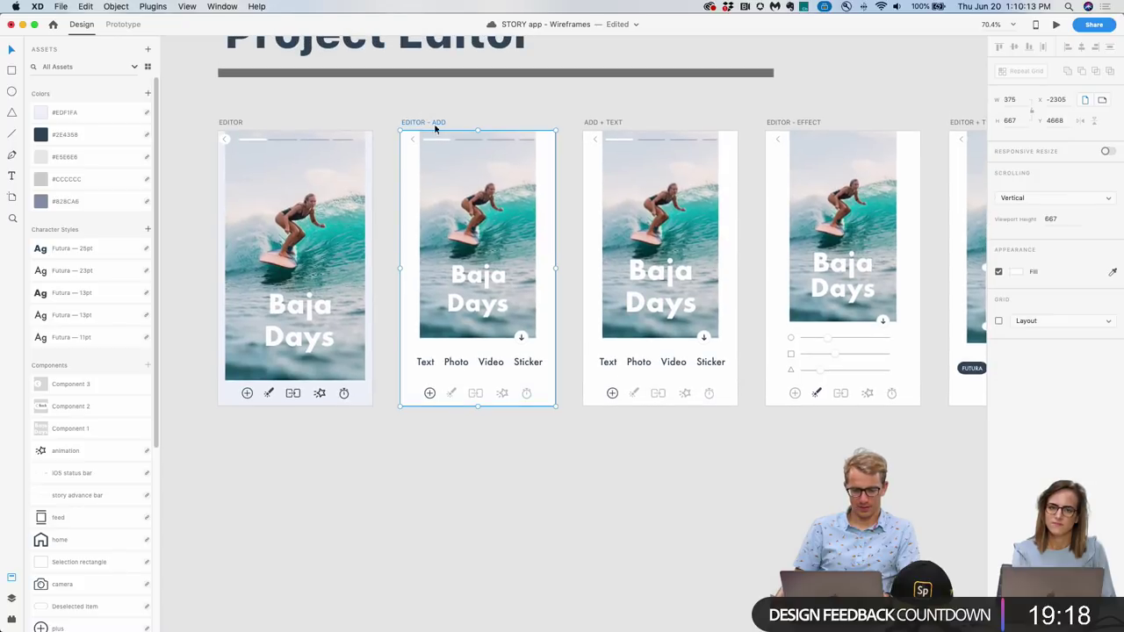
left_click(1112, 273)
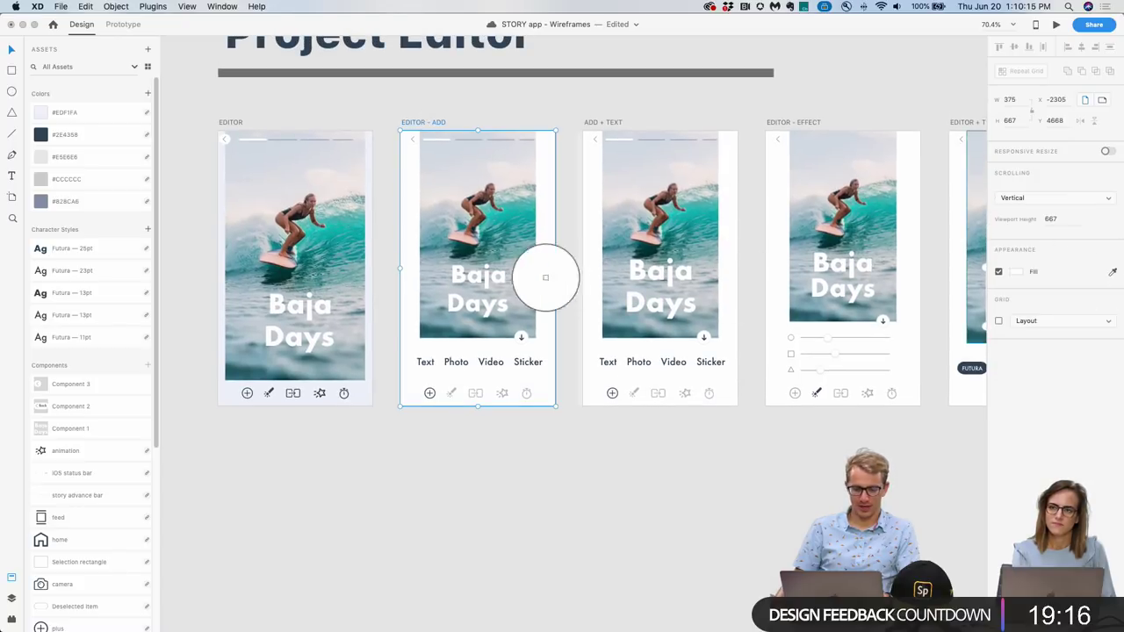
left_click(366, 263)
left_click(610, 122)
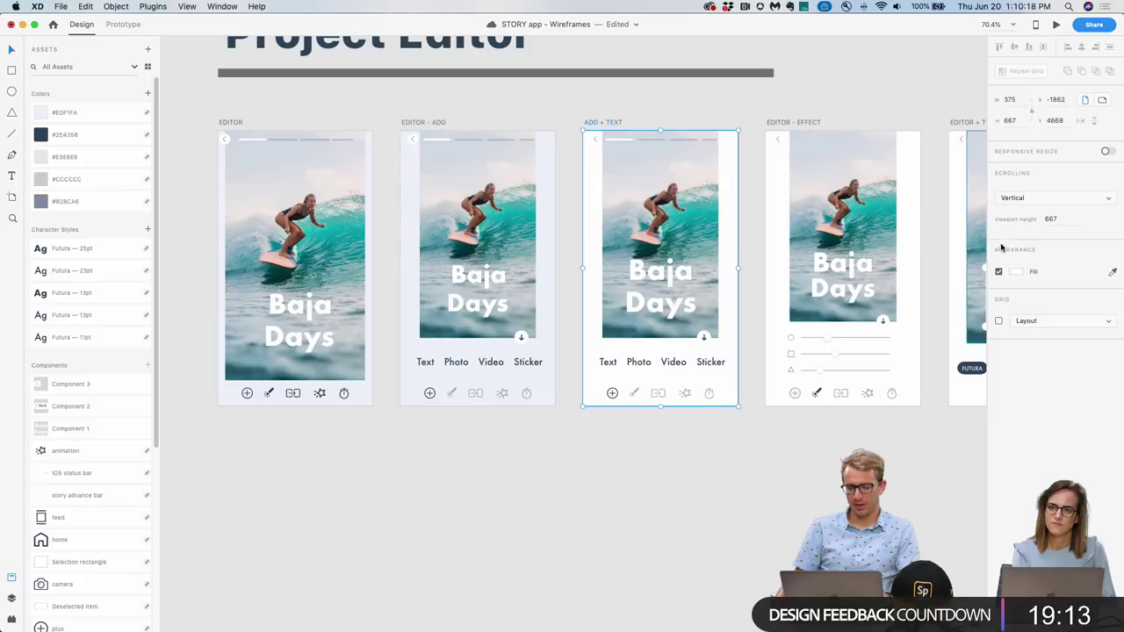
left_click(1112, 273)
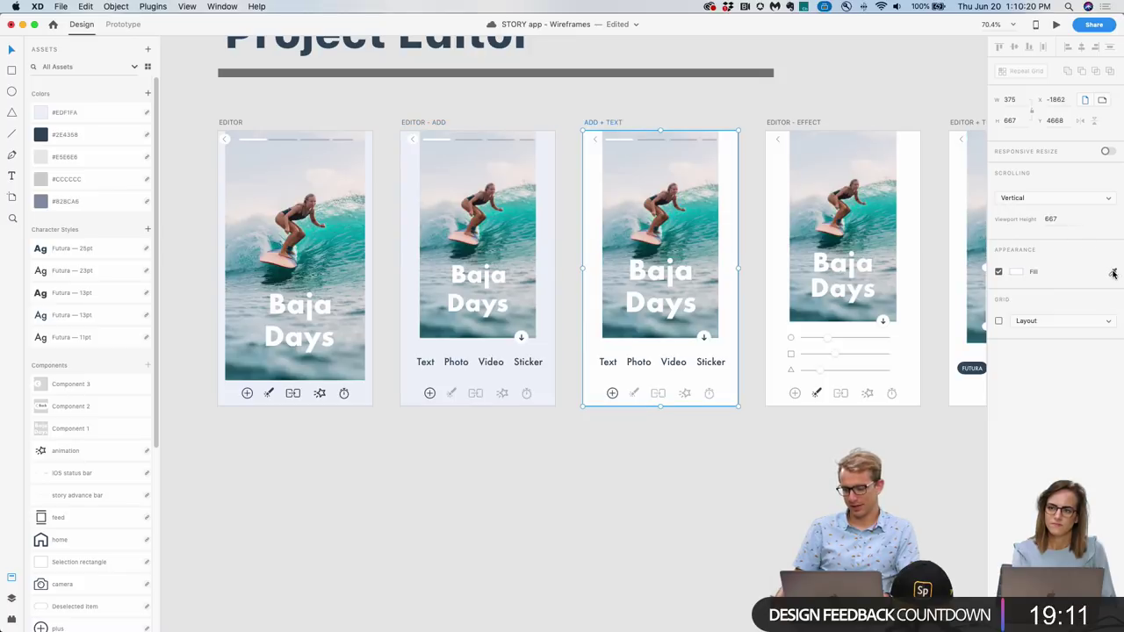
left_click(543, 267)
Try to fill the EDITOR - EFFECT artboard with the light blue background sampled from the ADD + TEXT artboard.
scroll(546, 219, "right", 5)
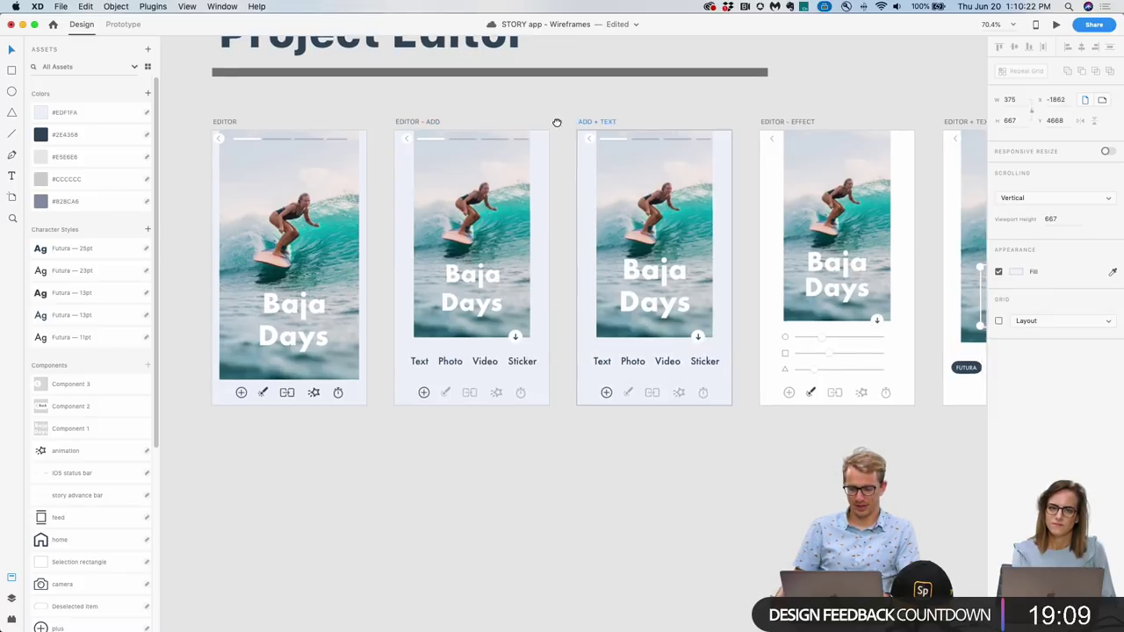
left_click(391, 138)
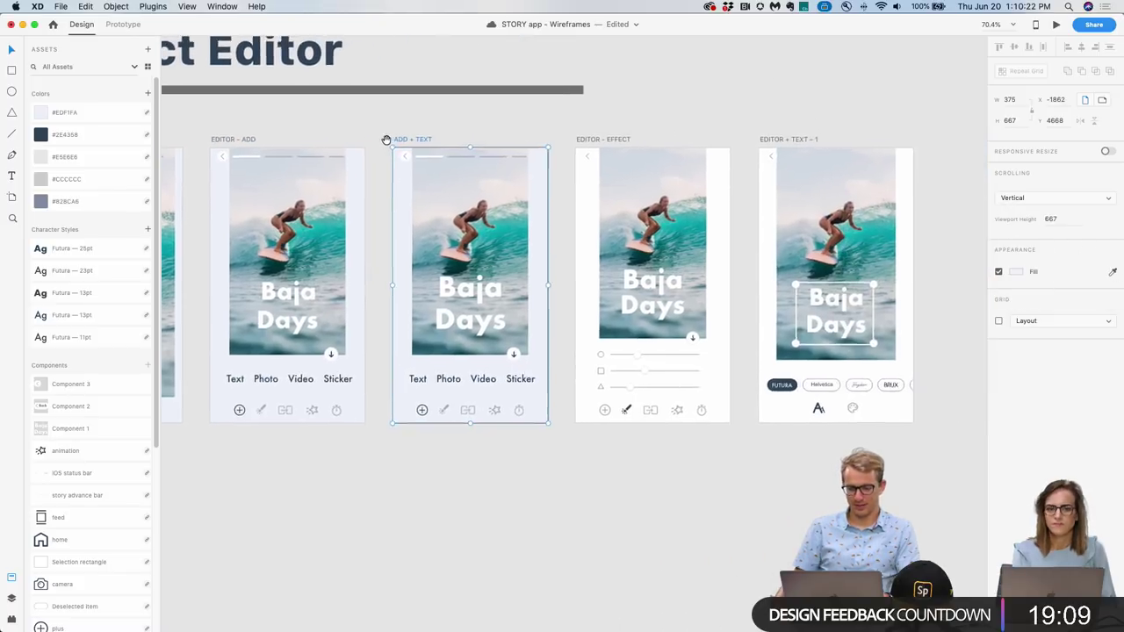
left_click(1113, 272)
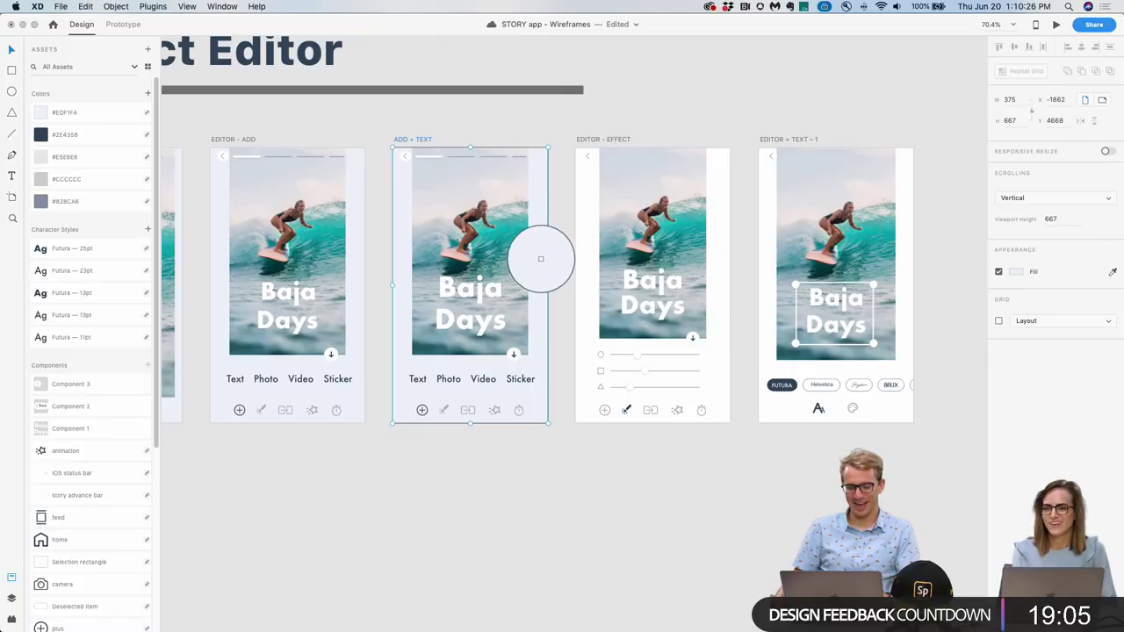
left_click(596, 141)
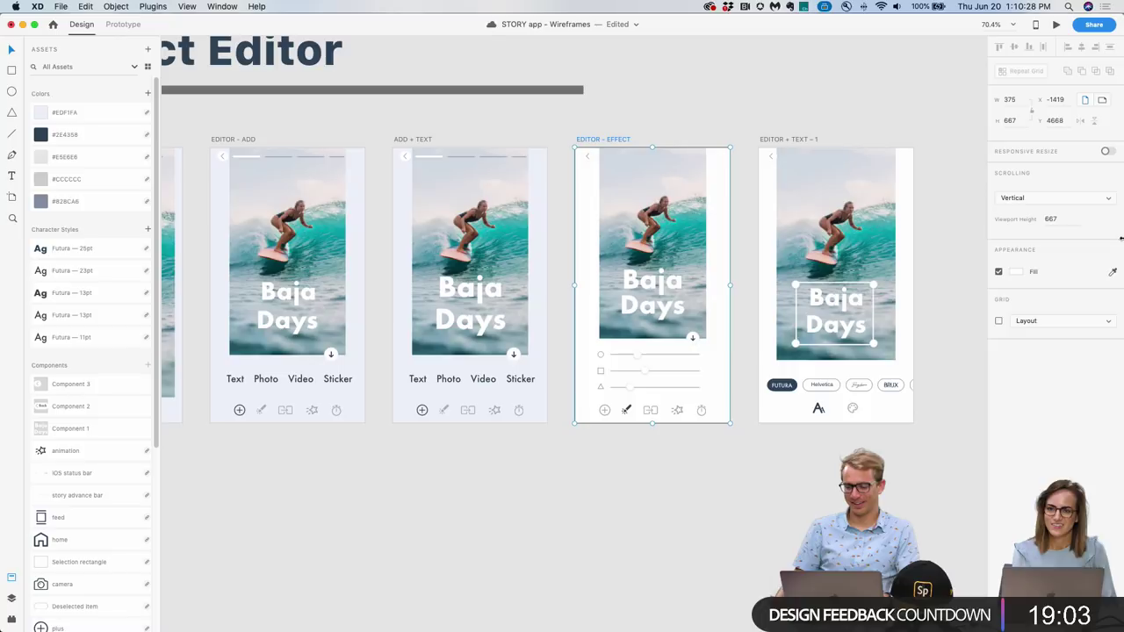
left_click(1113, 273)
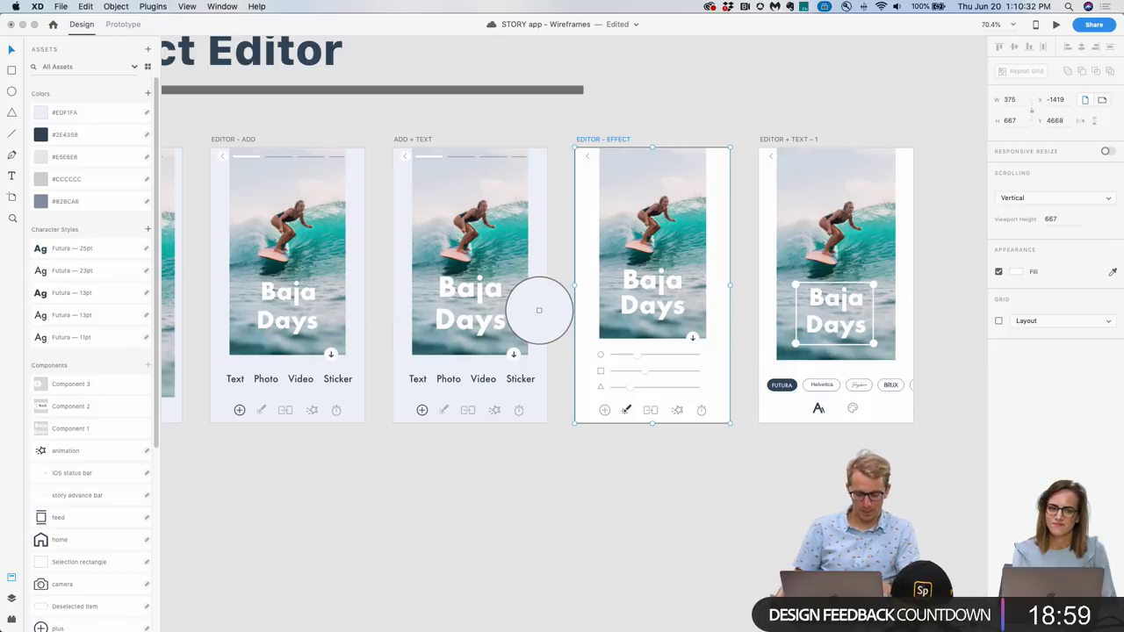
left_click(539, 310)
Draw a square about 89 by 89 below the EDITOR artboard, sample the light blue fill onto it and shift it to near-neutral light grey.
scroll(445, 494, "left", 5)
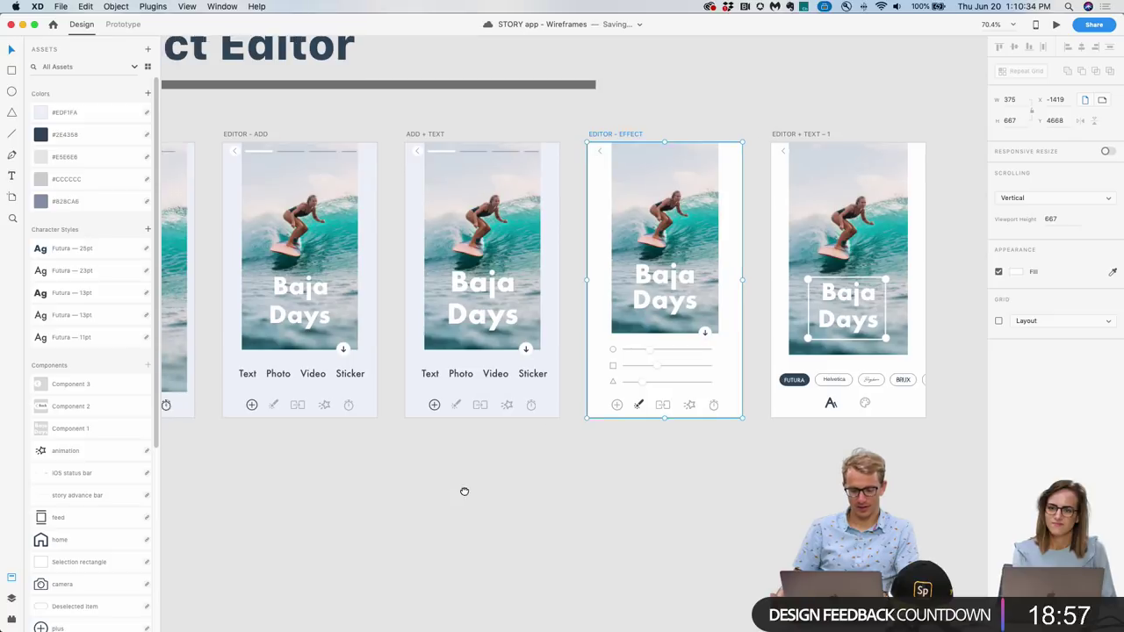
left_click_drag(298, 437, 337, 475)
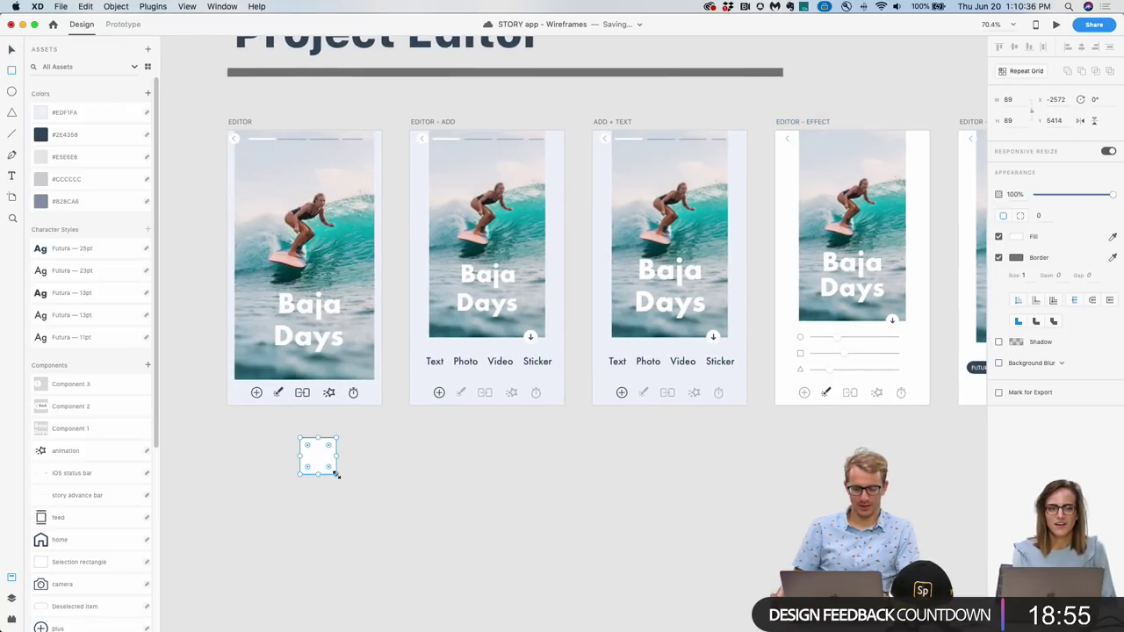
left_click(1114, 238)
left_click(709, 355)
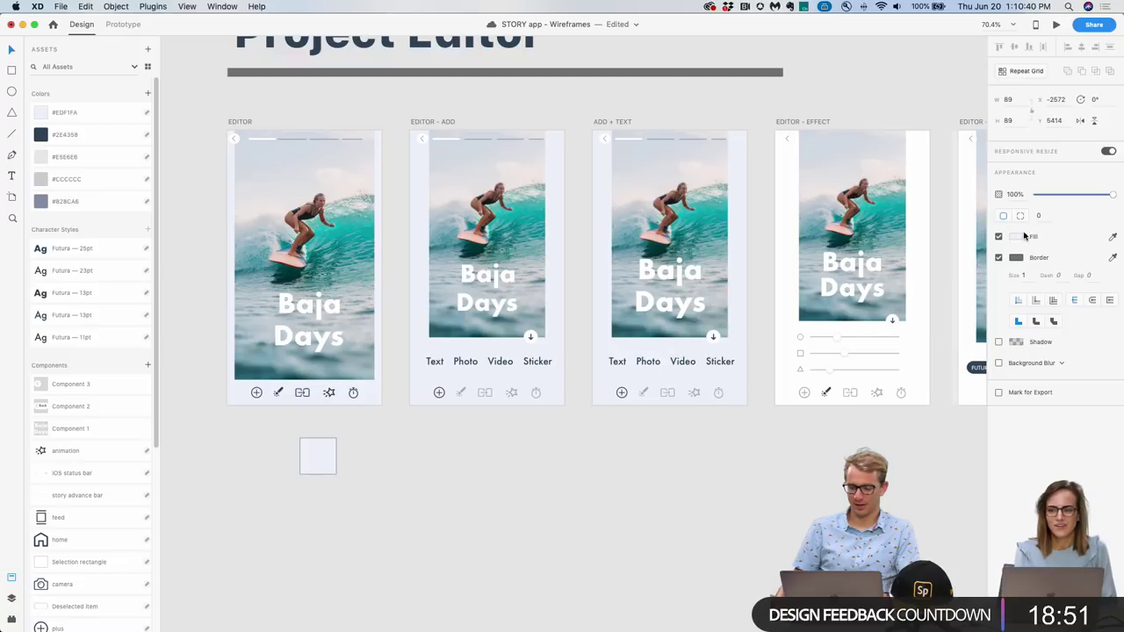
left_click(1022, 238)
left_click_drag(881, 186, 876, 184)
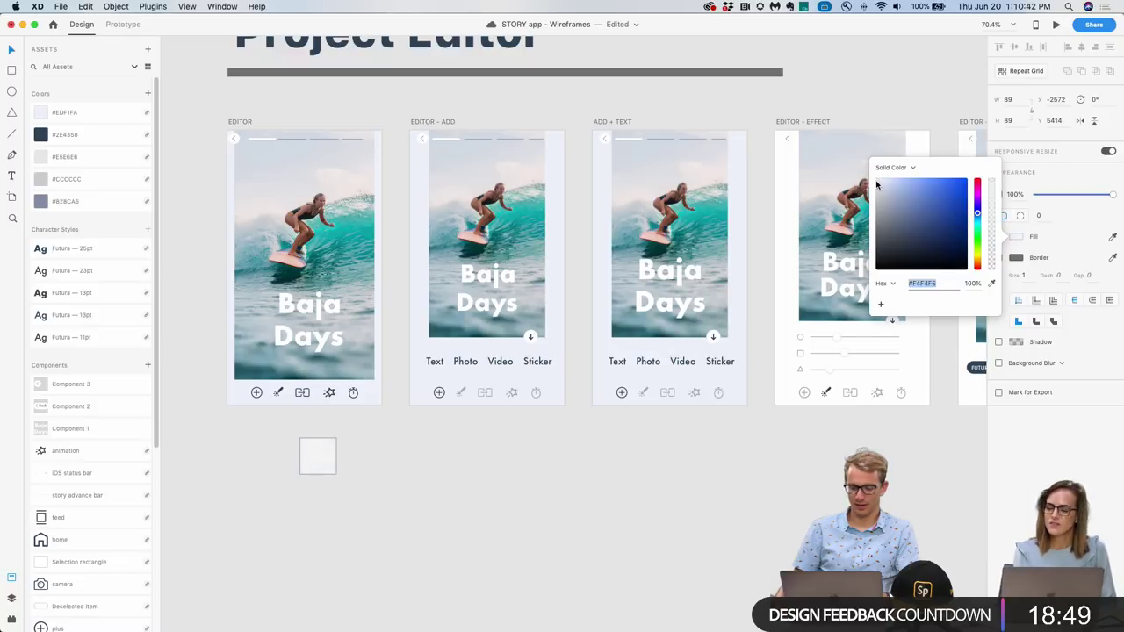
Remove the square's border and add its #F5F5F5 fill to the color assets.
left_click(146, 93)
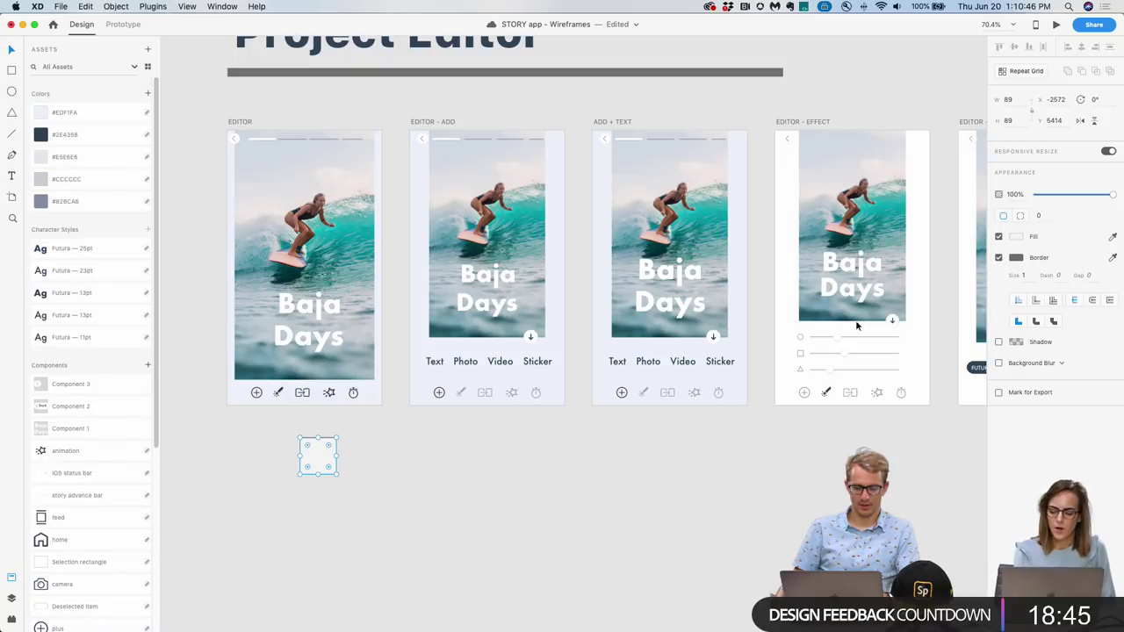
left_click(998, 257)
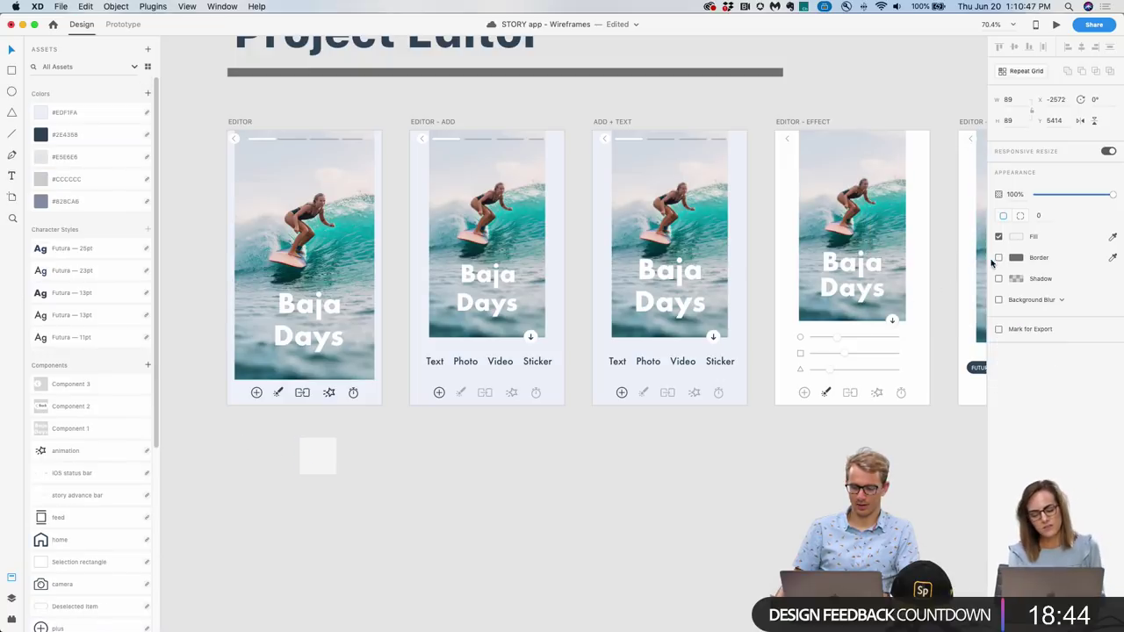
left_click(147, 94)
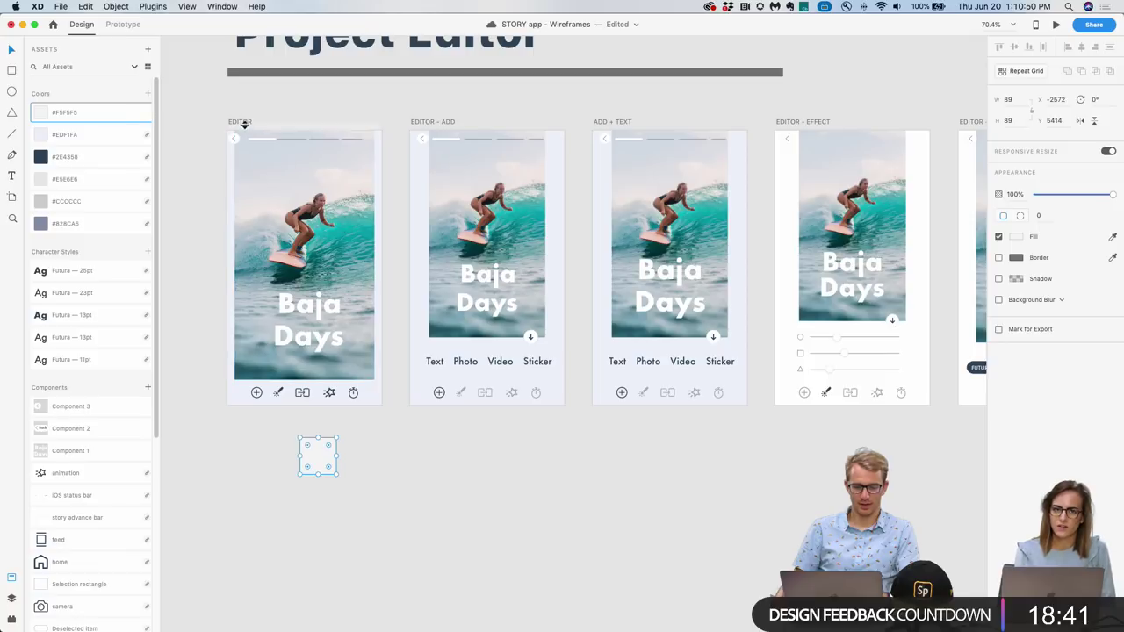
Fill the EDITOR artboard with #F5F5F5 and delete the temporary square below it.
left_click(240, 121)
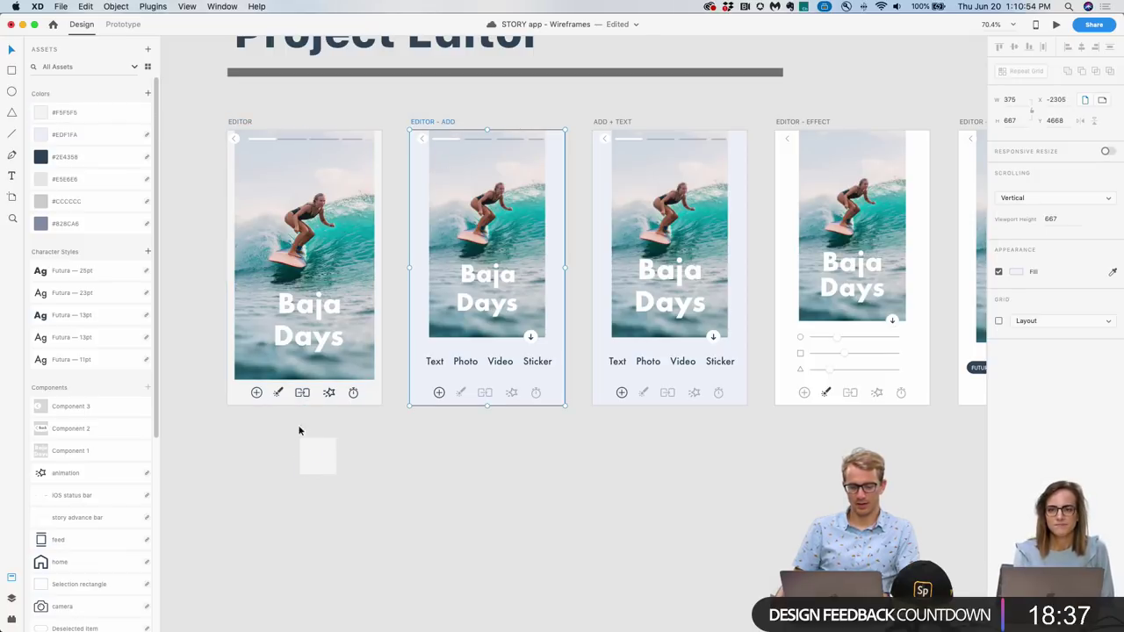
left_click(318, 449)
key("Delete")
Fill all five Project Editor artboards, from EDITOR to EDITOR + TEXT – 1, with the saved #F5F5F5 color.
scroll(430, 123, "down", 5)
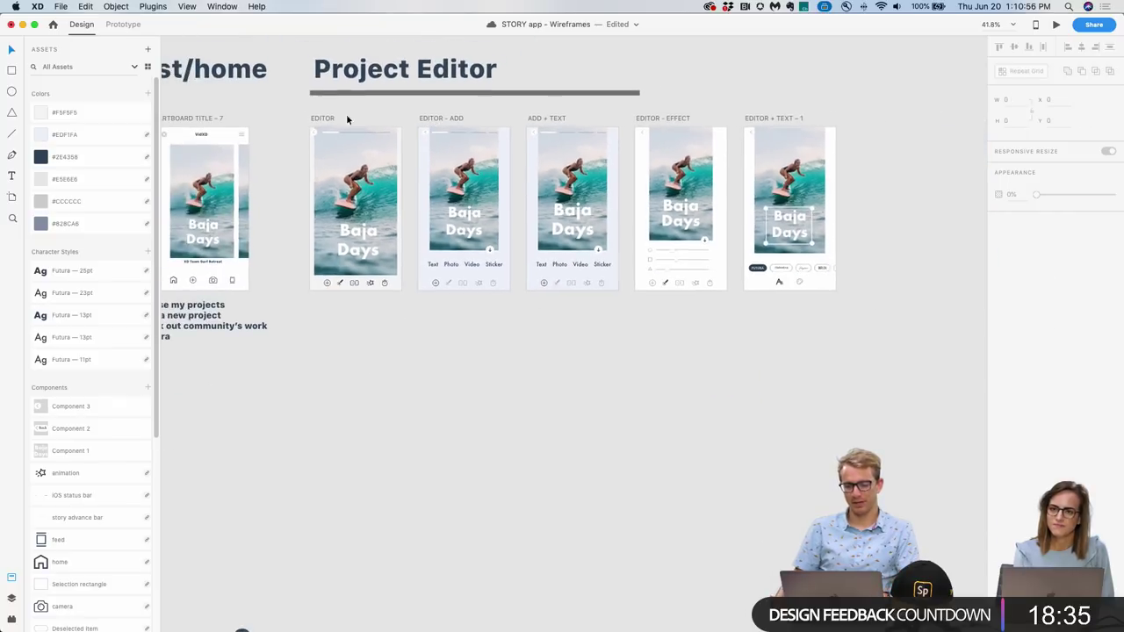
left_click(323, 119)
left_click(437, 119, "shift")
left_click(540, 119, "shift")
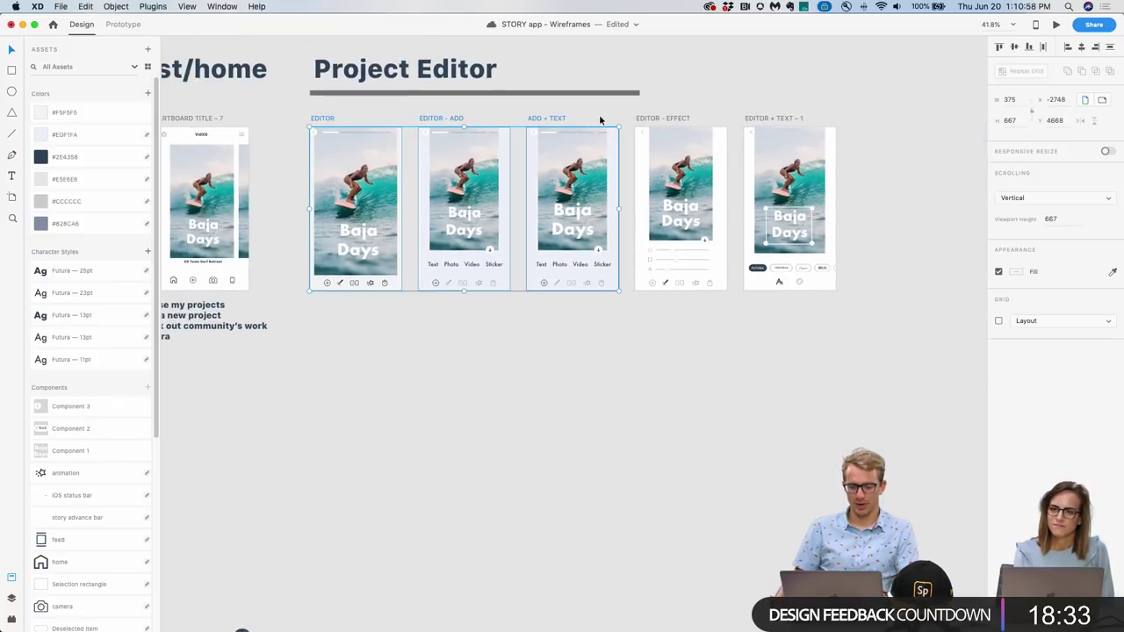
left_click(652, 119, "shift")
left_click(765, 117, "shift")
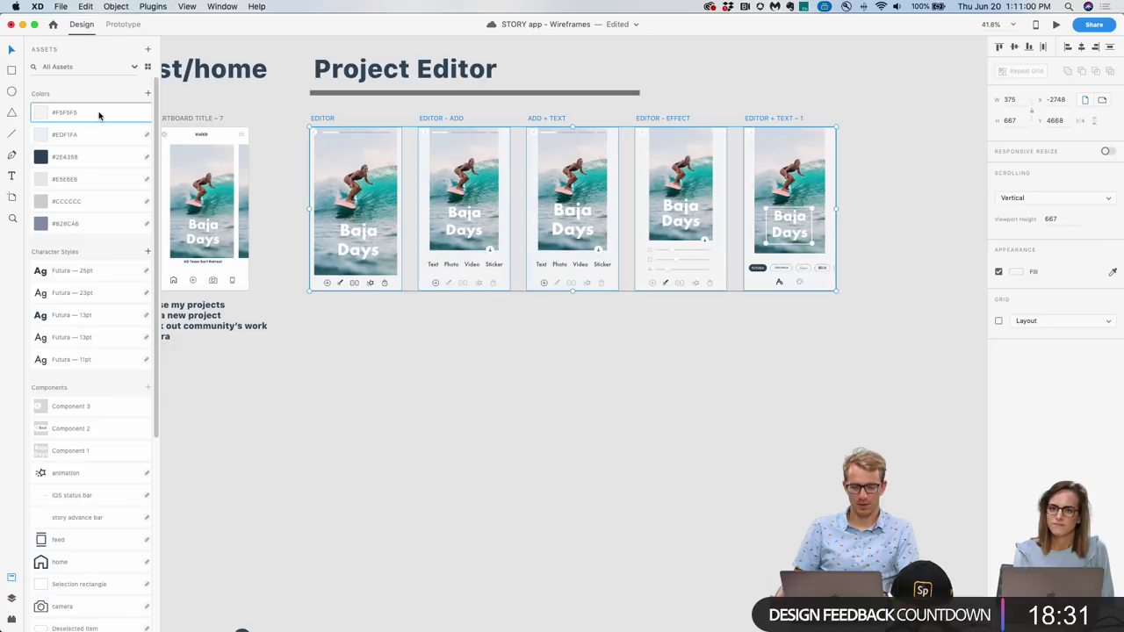
left_click(528, 343)
Examine the photos, Baja Days titles, option labels and arrow buttons across the editor artboards against the grey background.
scroll(409, 198, "up", 3)
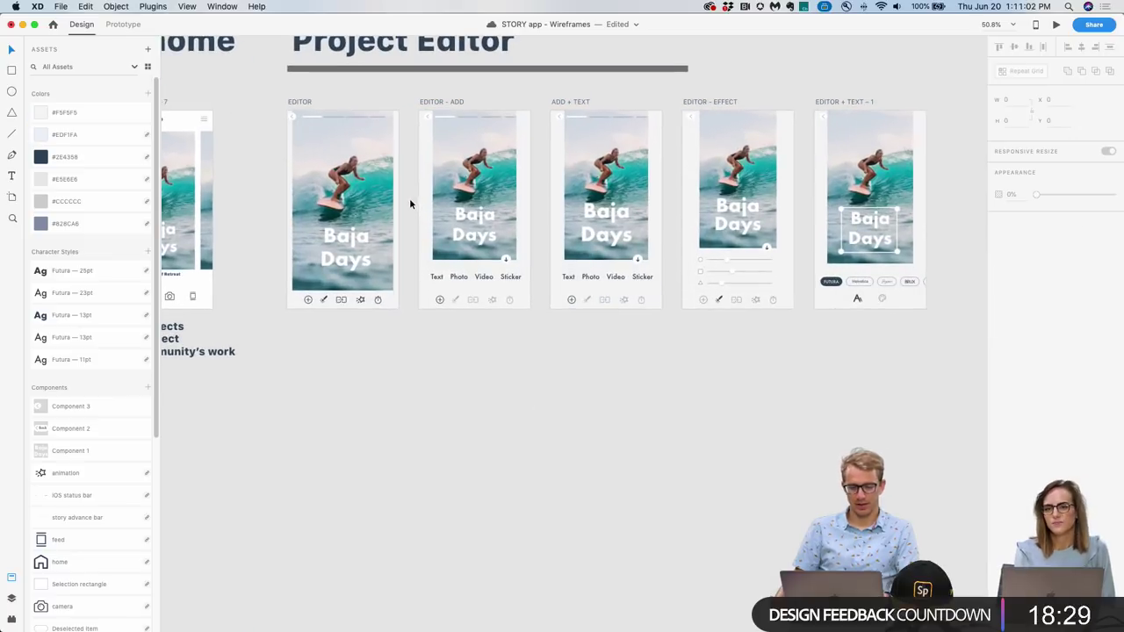
scroll(408, 194, "up", 5)
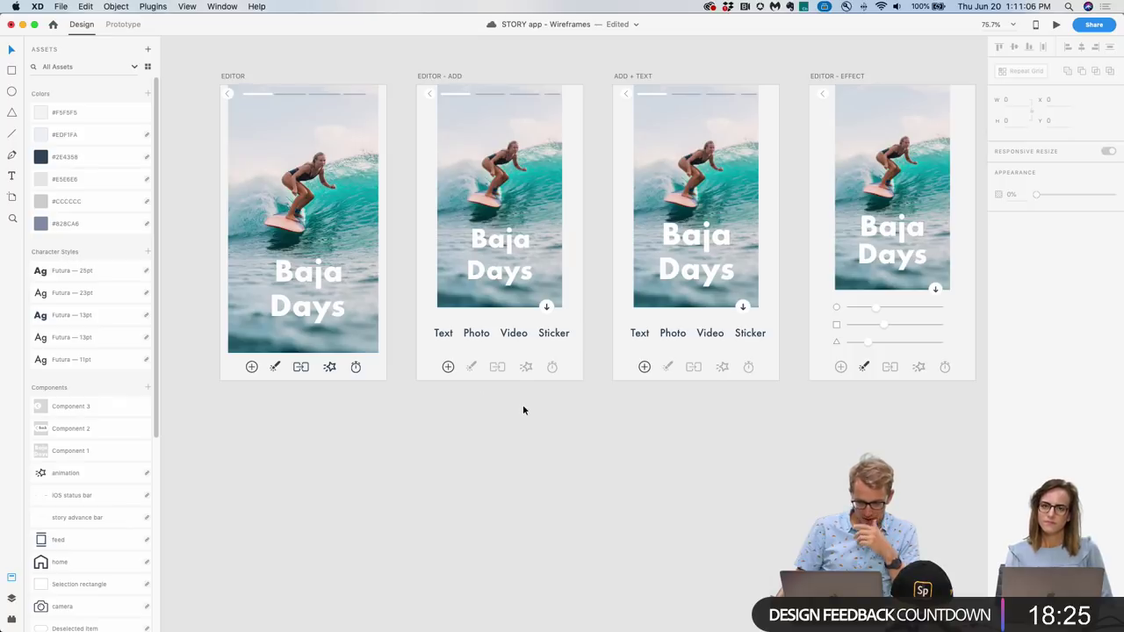
left_click_drag(517, 369, 478, 388)
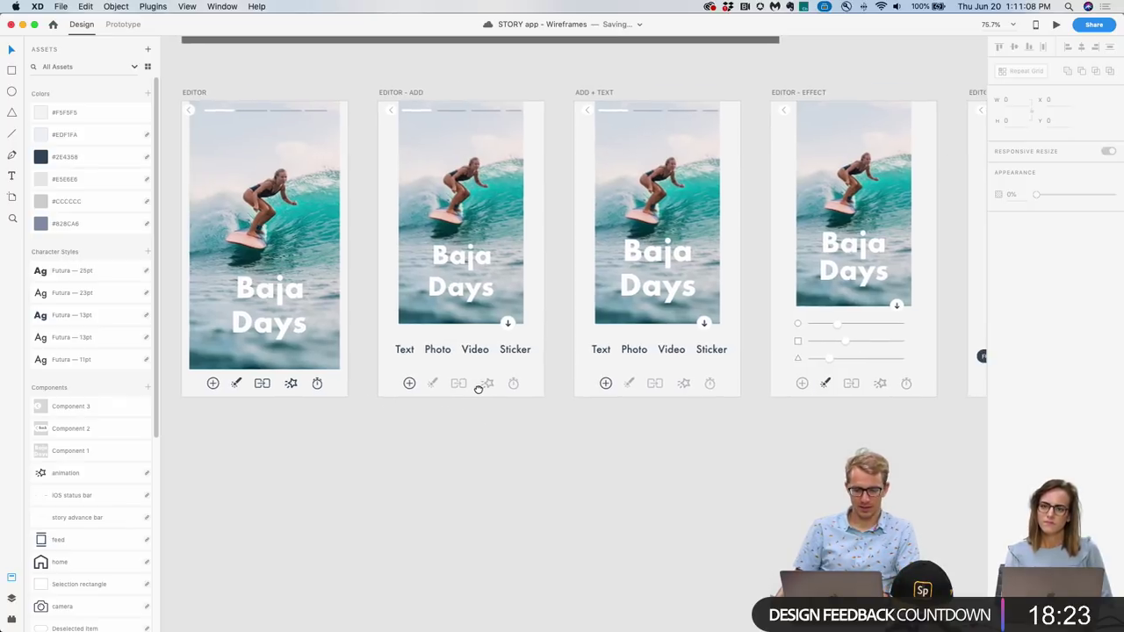
left_click_drag(692, 447, 529, 462)
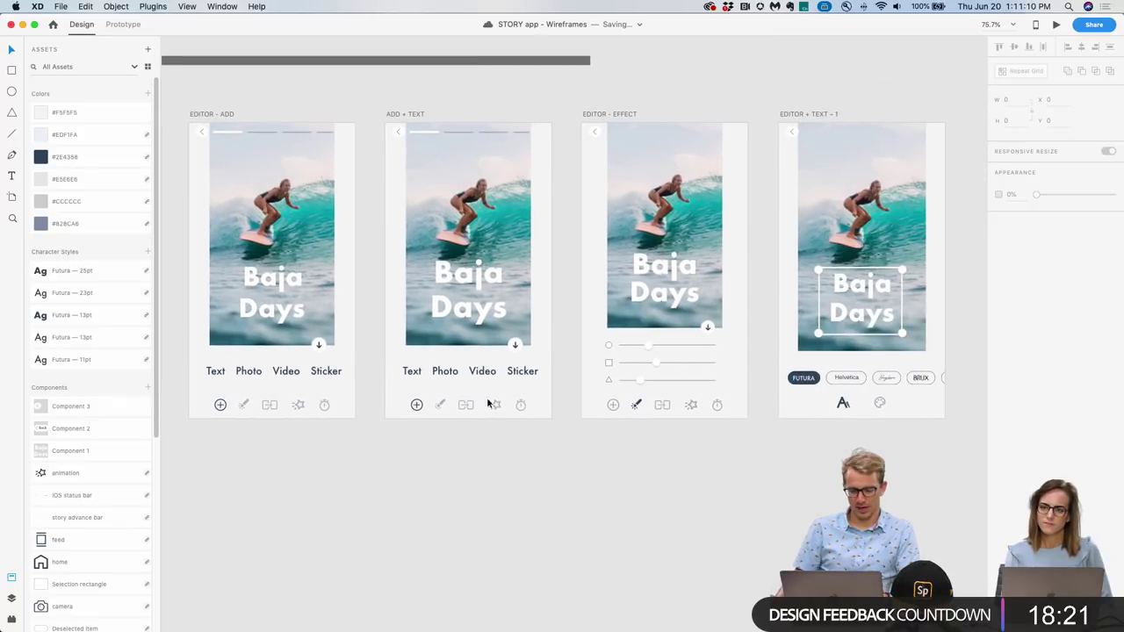
left_click(410, 371)
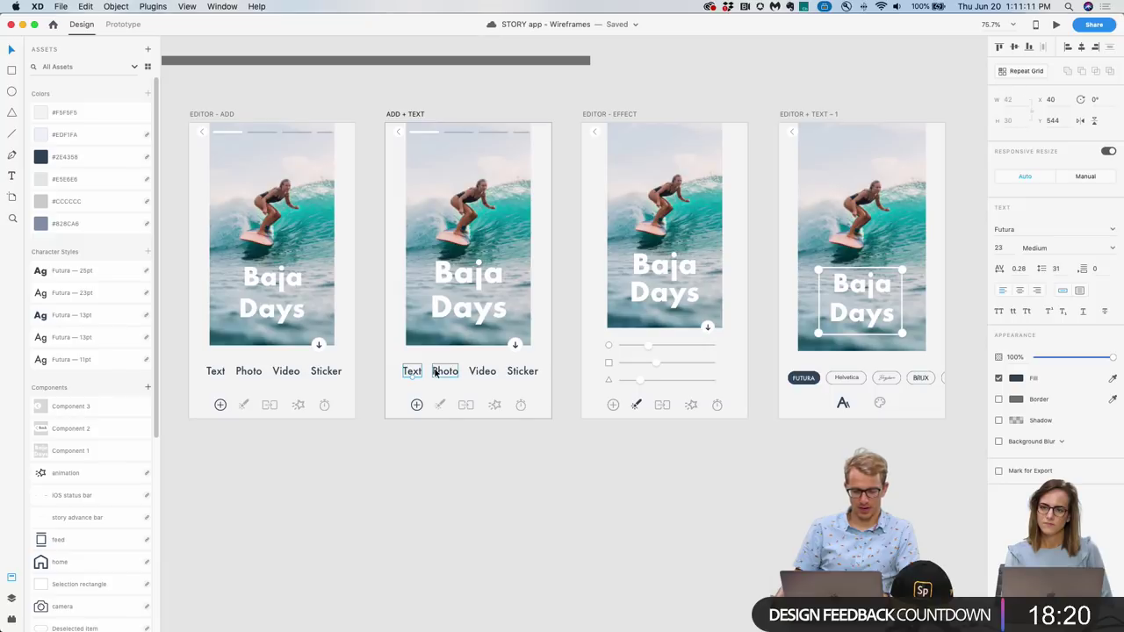
left_click(522, 371)
left_click(518, 346)
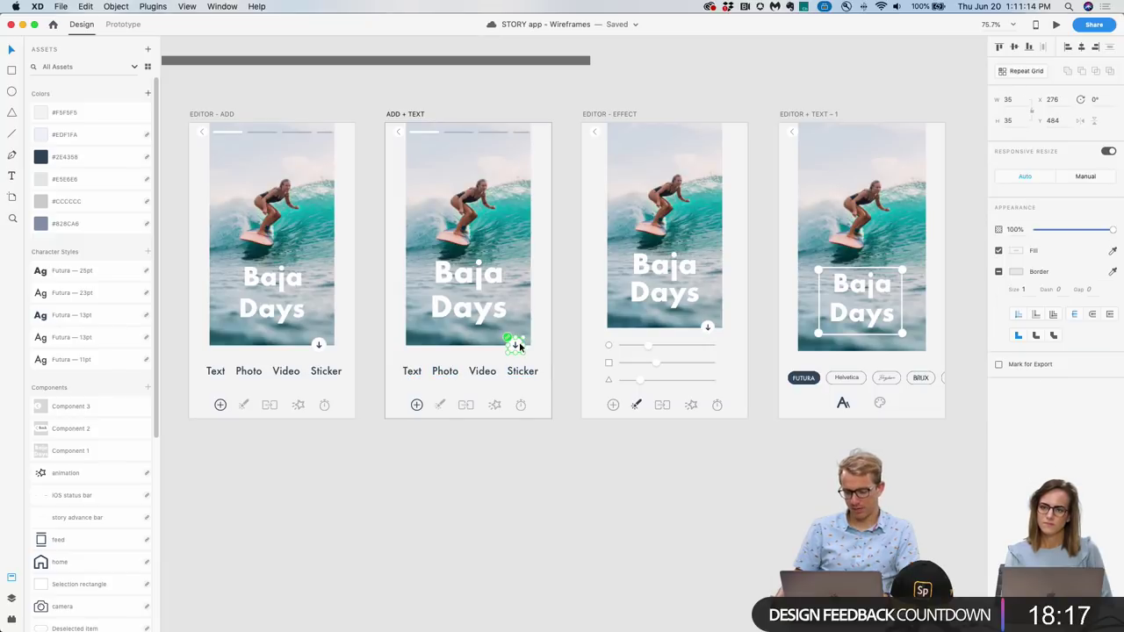
left_click(357, 301)
left_click_drag(366, 298, 451, 303)
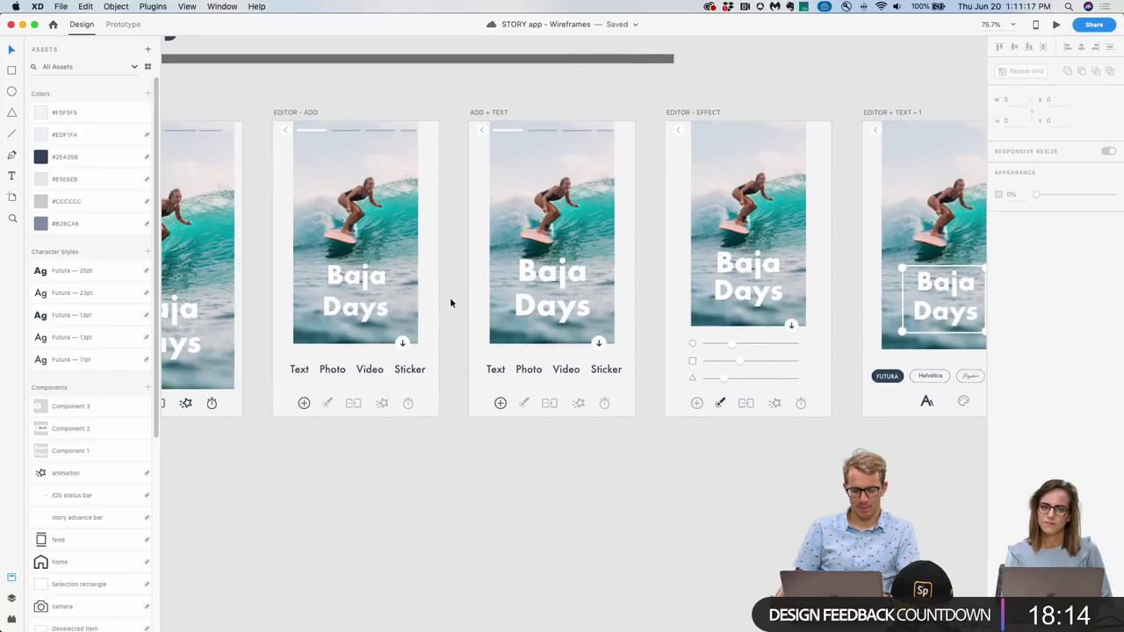
left_click(566, 283)
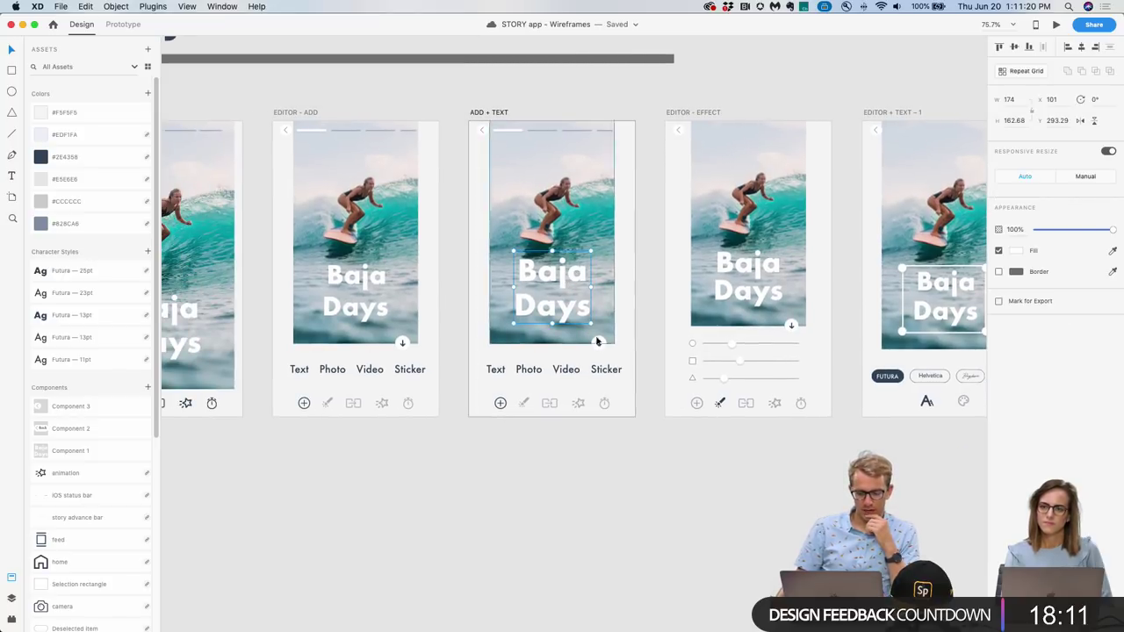
left_click(802, 456)
left_click_drag(801, 457, 624, 452)
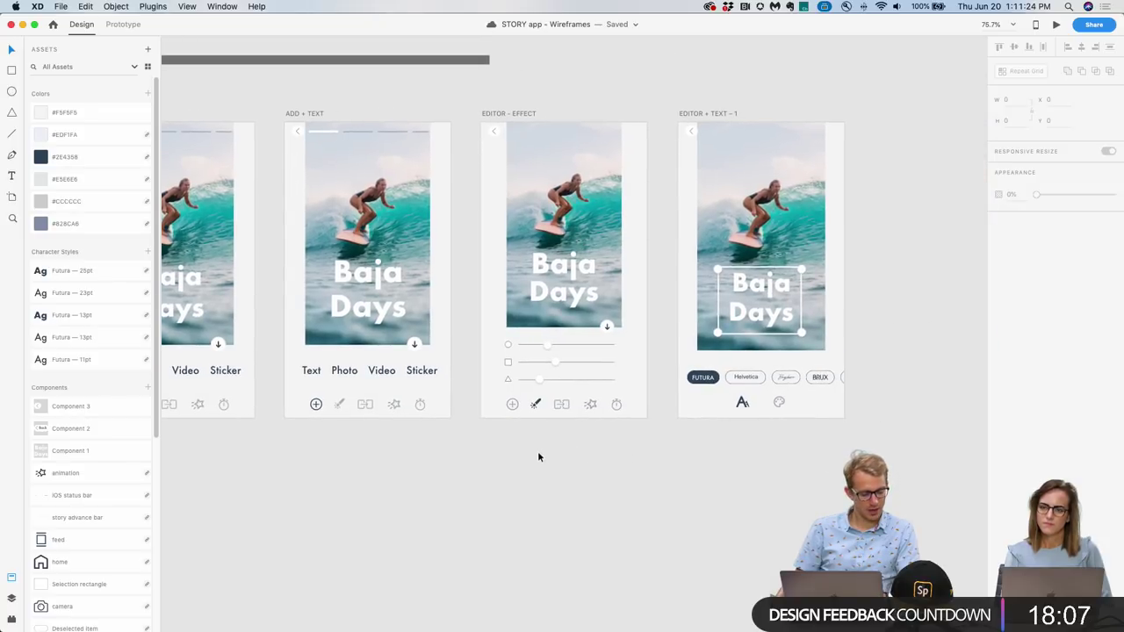
left_click(309, 319)
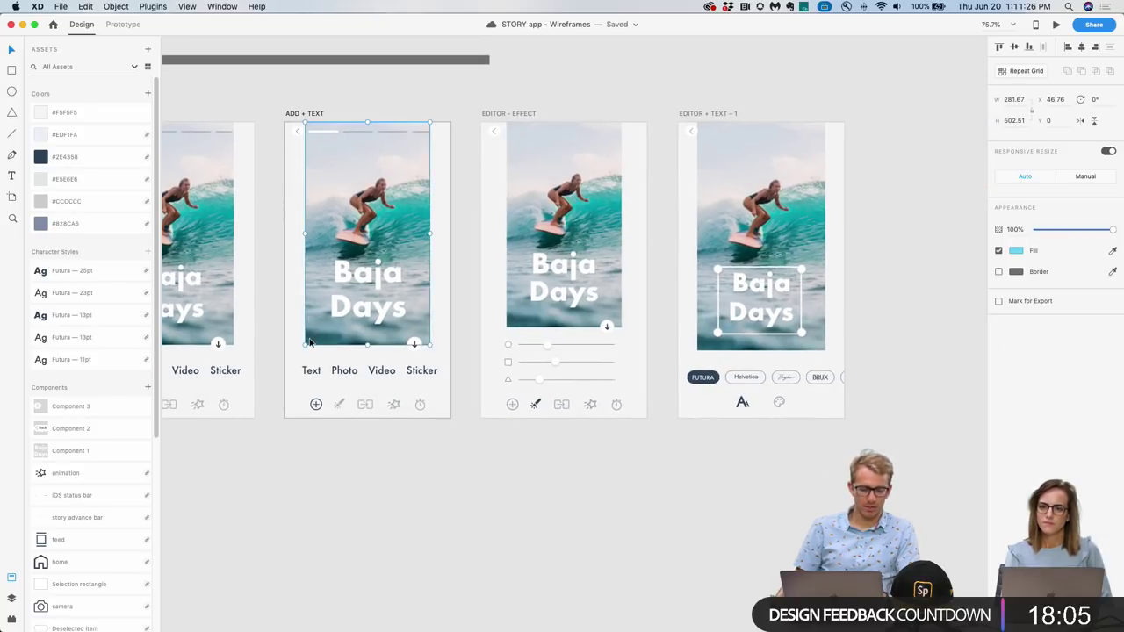
scroll(307, 345, "left", 10)
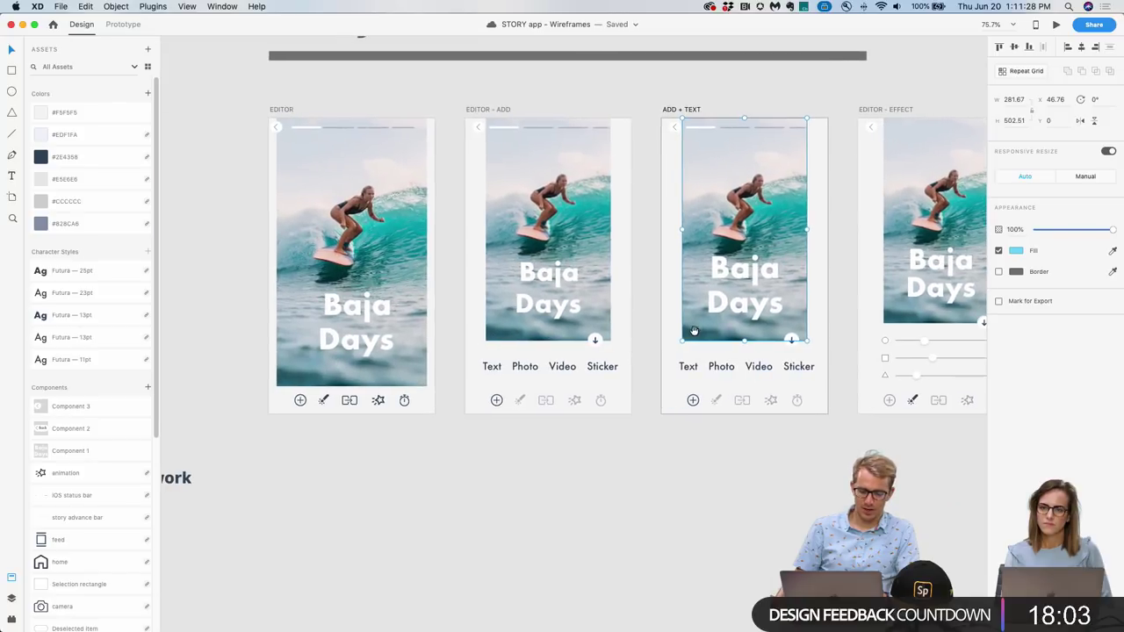
left_click(546, 334)
left_click(390, 352)
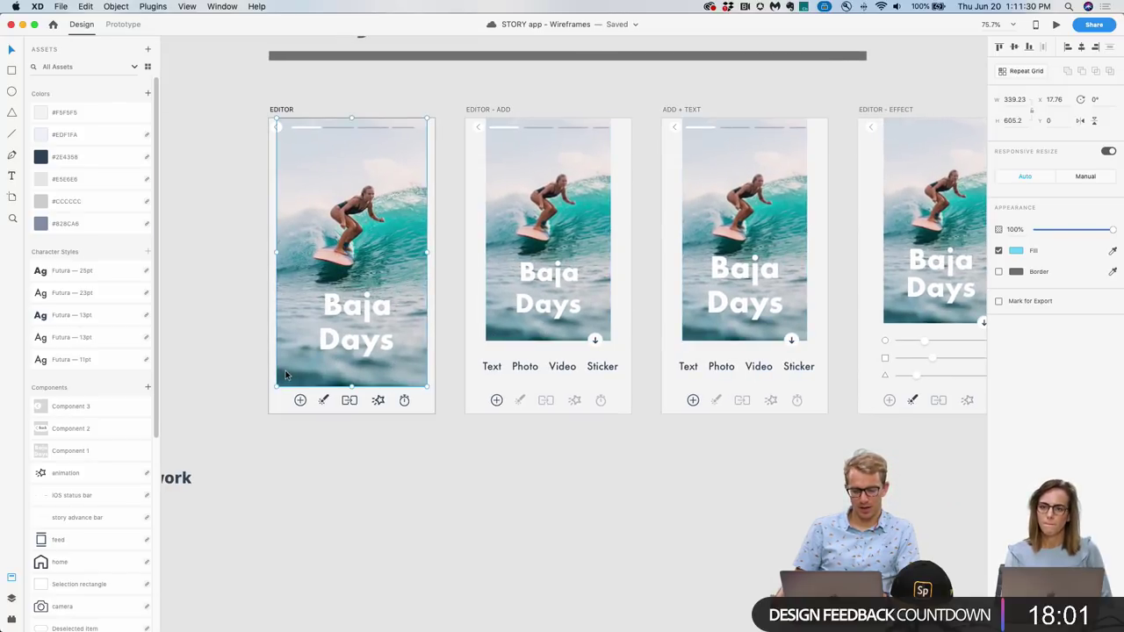
Fill the ARTBOARD TITLE – 7 home screen with the saved #F5F5F5 color.
scroll(693, 357, "left", 7)
scroll(693, 357, "left", 5)
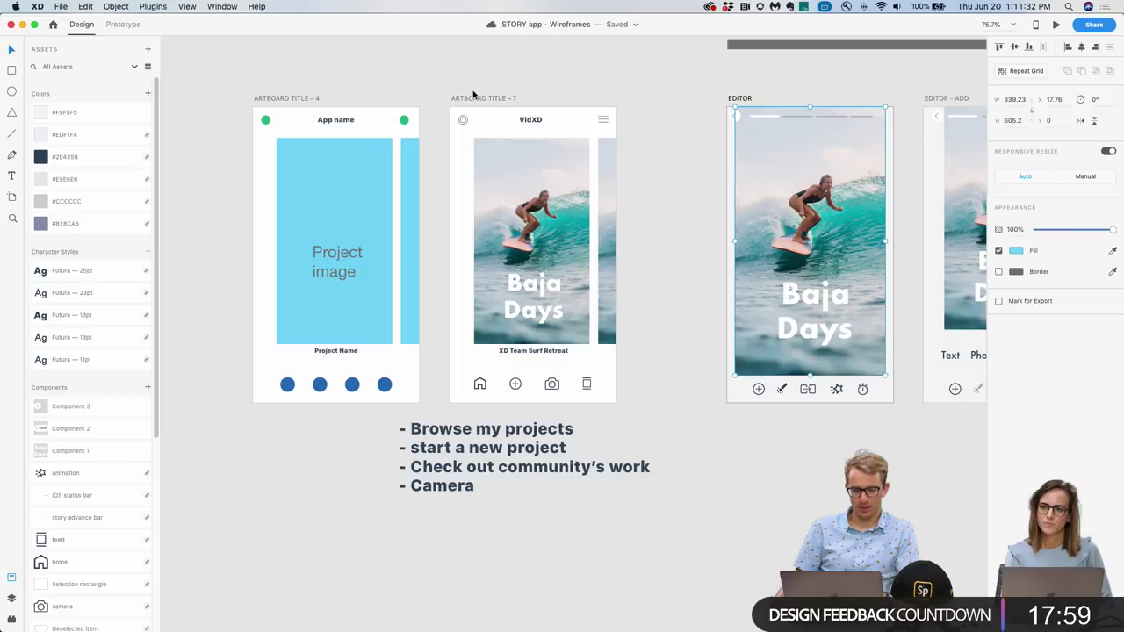
left_click(474, 100)
left_click(101, 118)
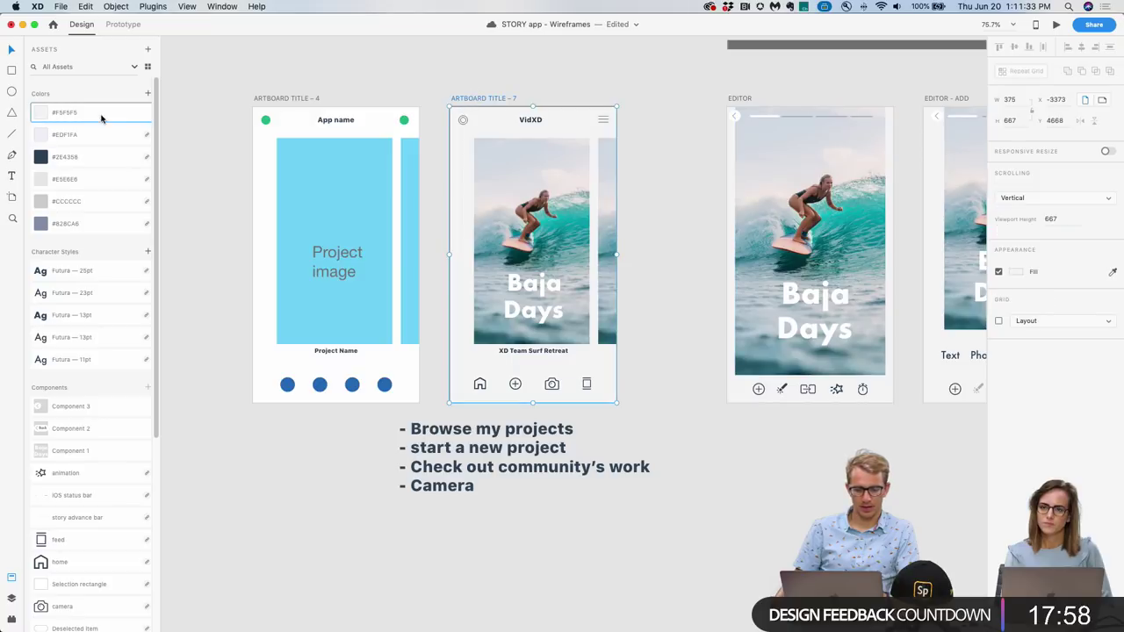
left_click(681, 210)
scroll(614, 224, "right", 3)
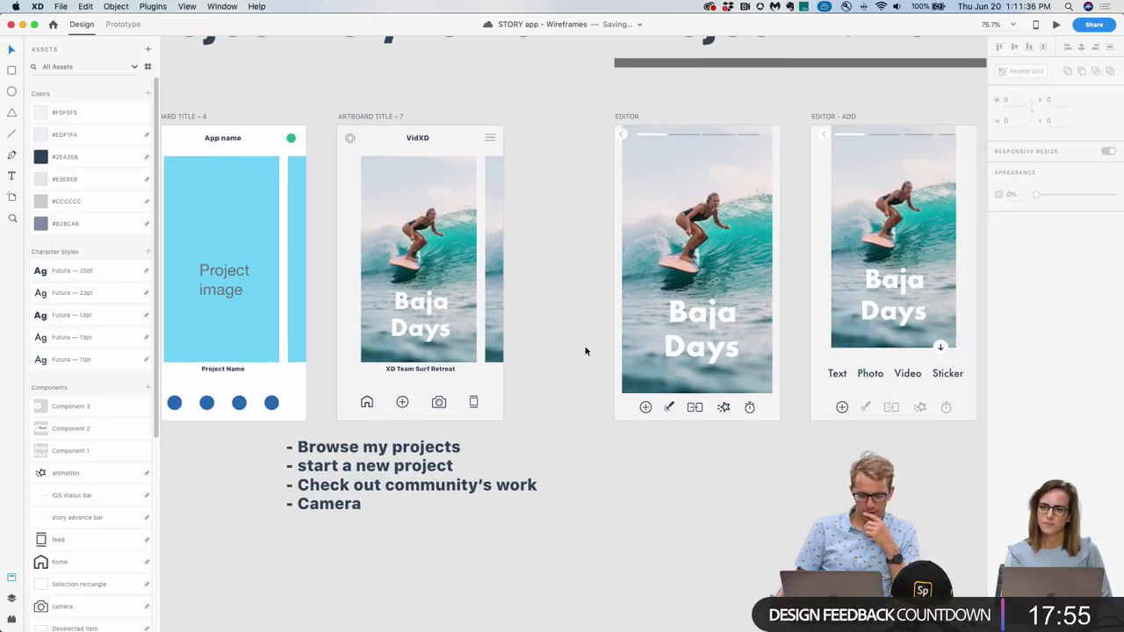
left_click(540, 382)
left_click(349, 413)
double_click(352, 409)
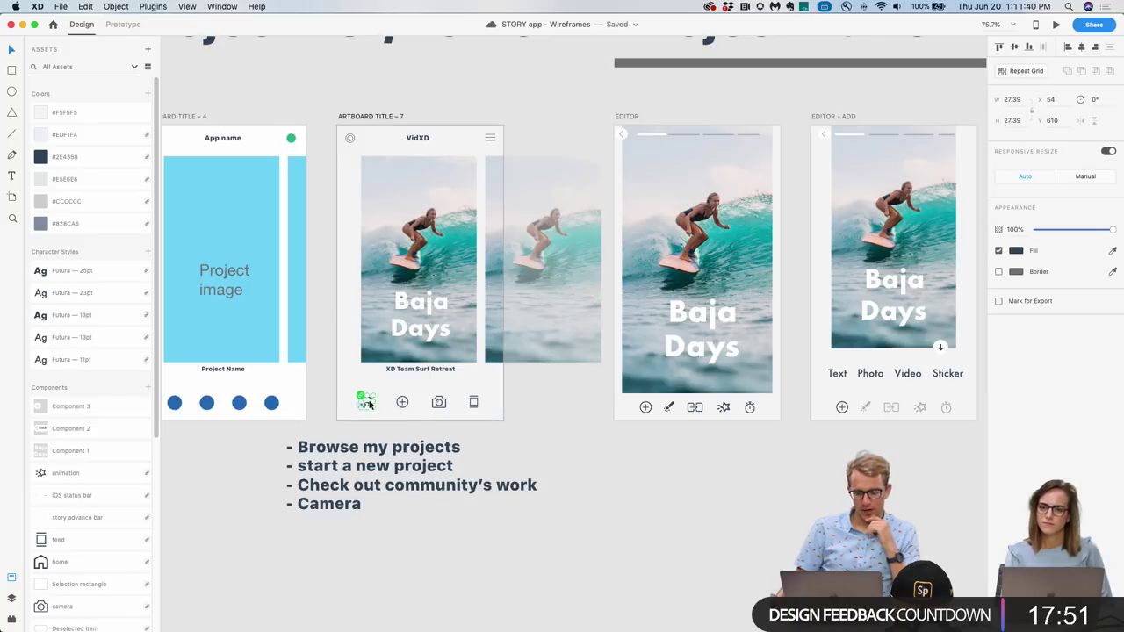
left_click(348, 405)
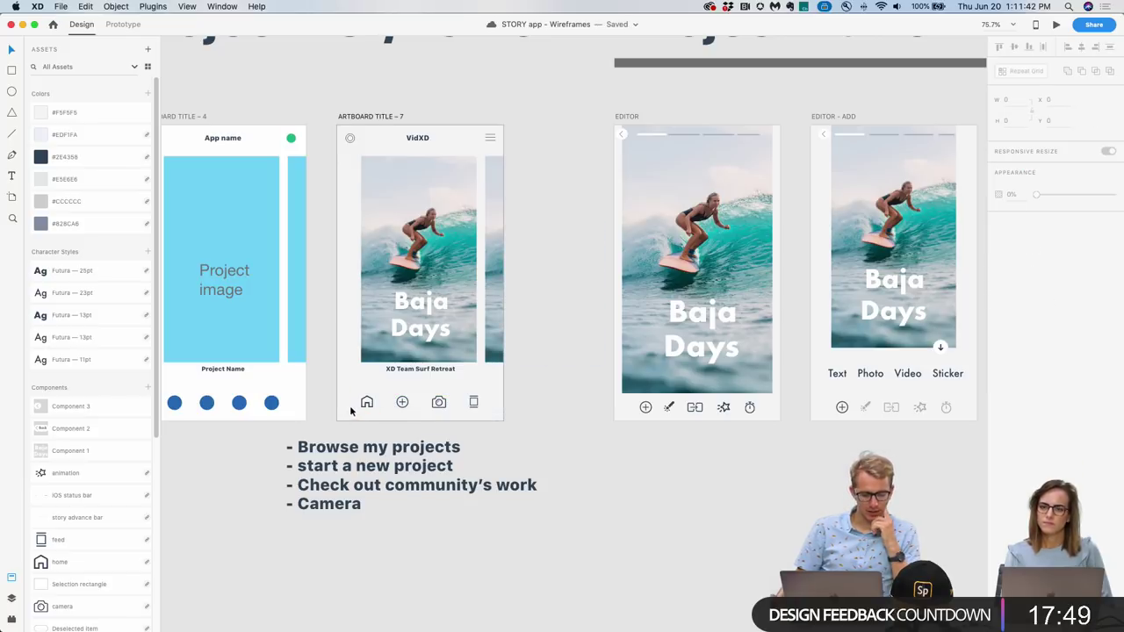
Draw a rectangle about 185 by 46 behind the XD Team Surf Retreat label, overlapping the photo's lower edge, and center the label in it.
scroll(369, 401, "up", 5)
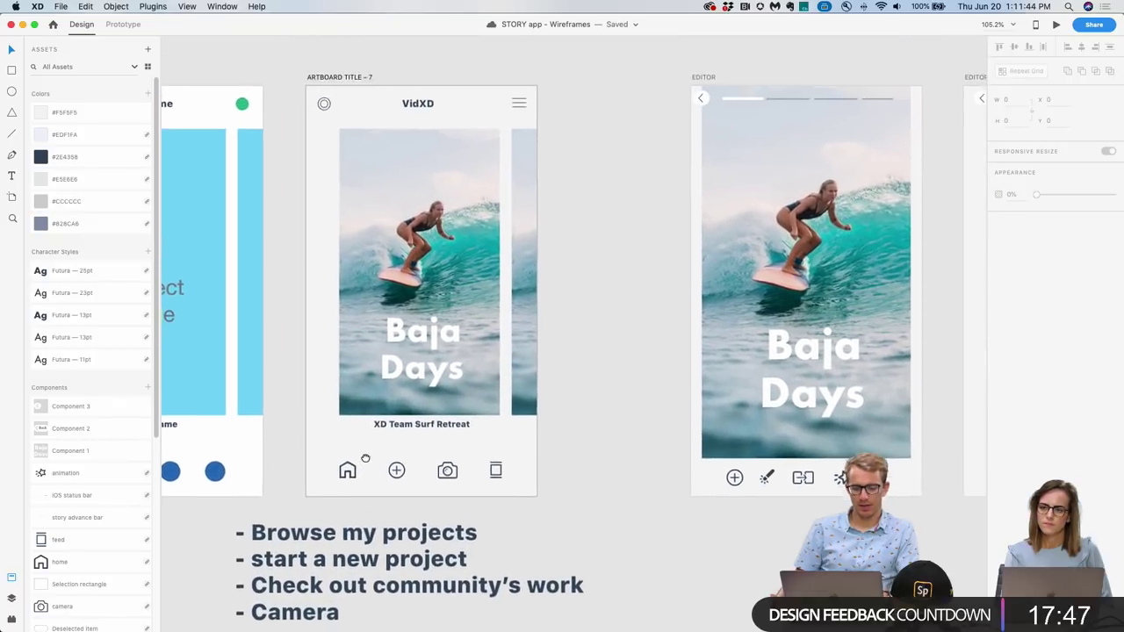
left_click(444, 444)
left_click_drag(445, 443, 444, 451)
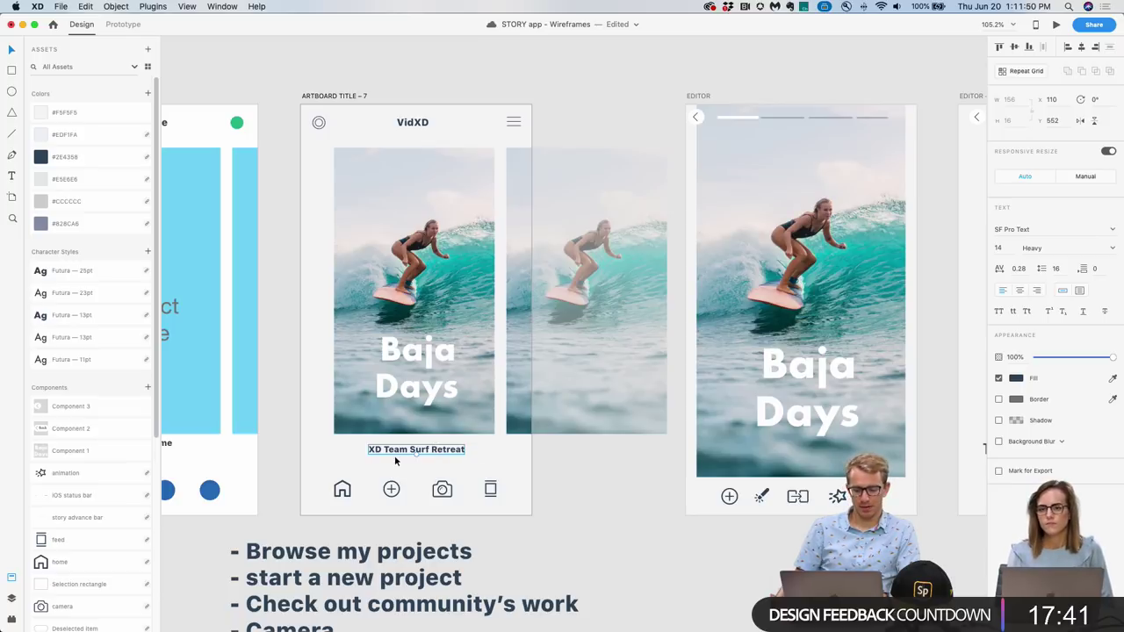
left_click(358, 463)
left_click_drag(363, 455, 474, 428)
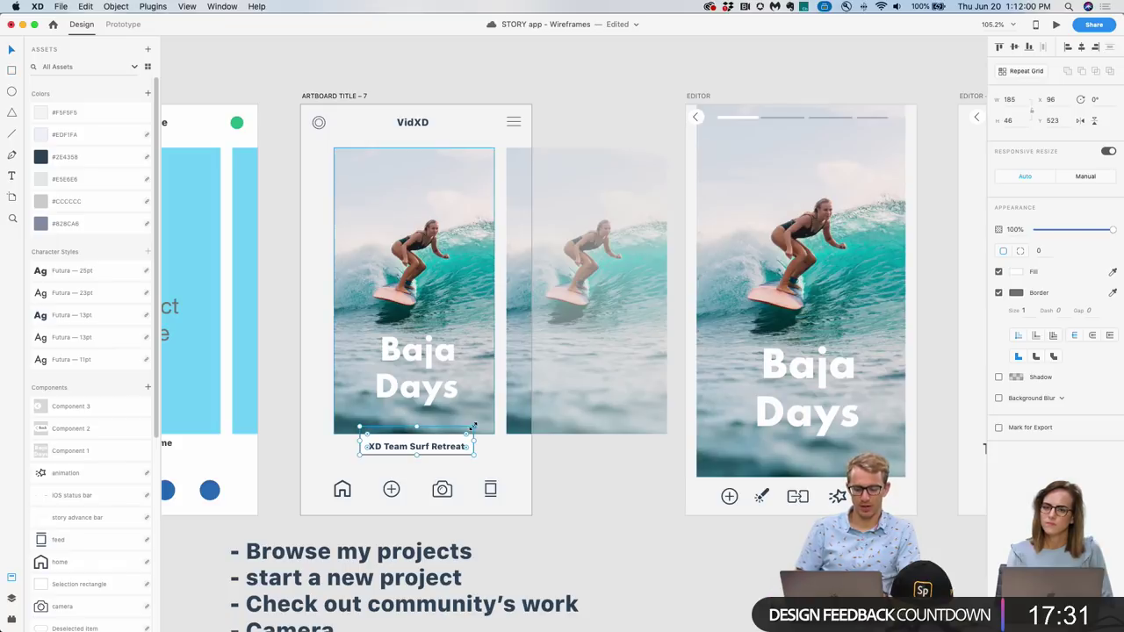
key("super+shift+g")
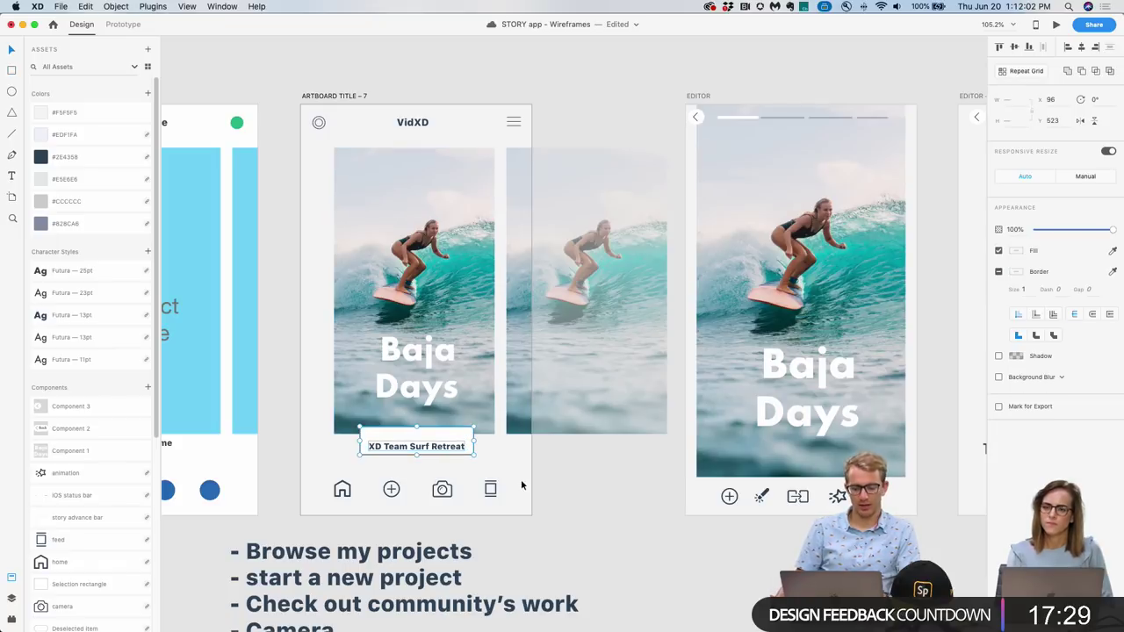
left_click_drag(423, 448, 357, 429)
left_click(374, 439)
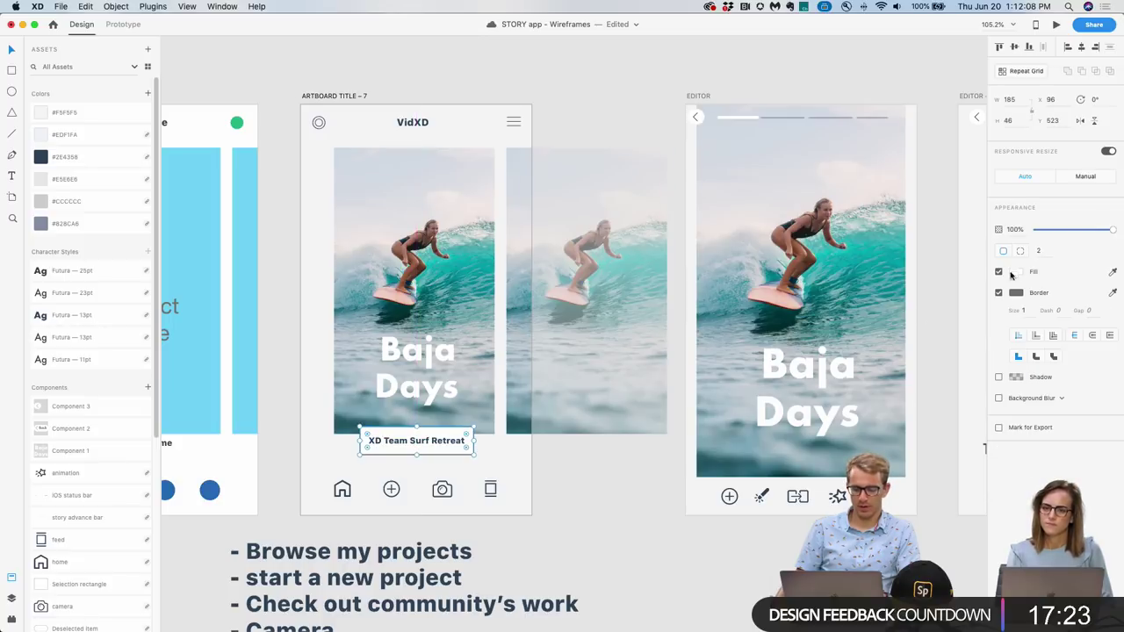
Set the label rectangle's corner radius to 7 and remove its border.
left_click(1038, 252)
type("4")
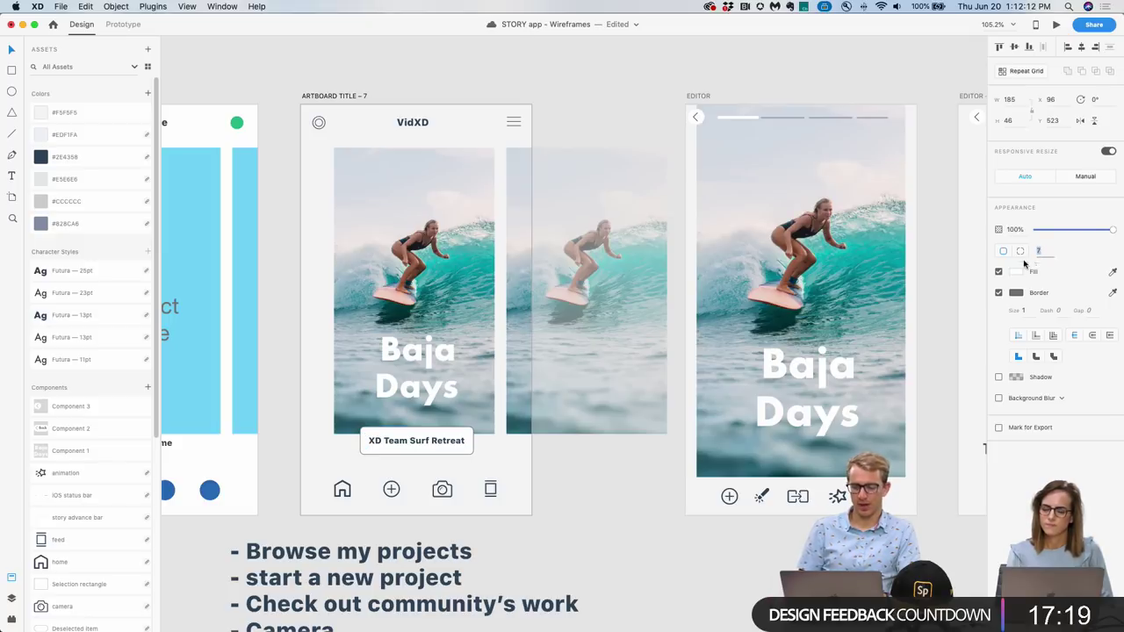
left_click(999, 292)
left_click(581, 488)
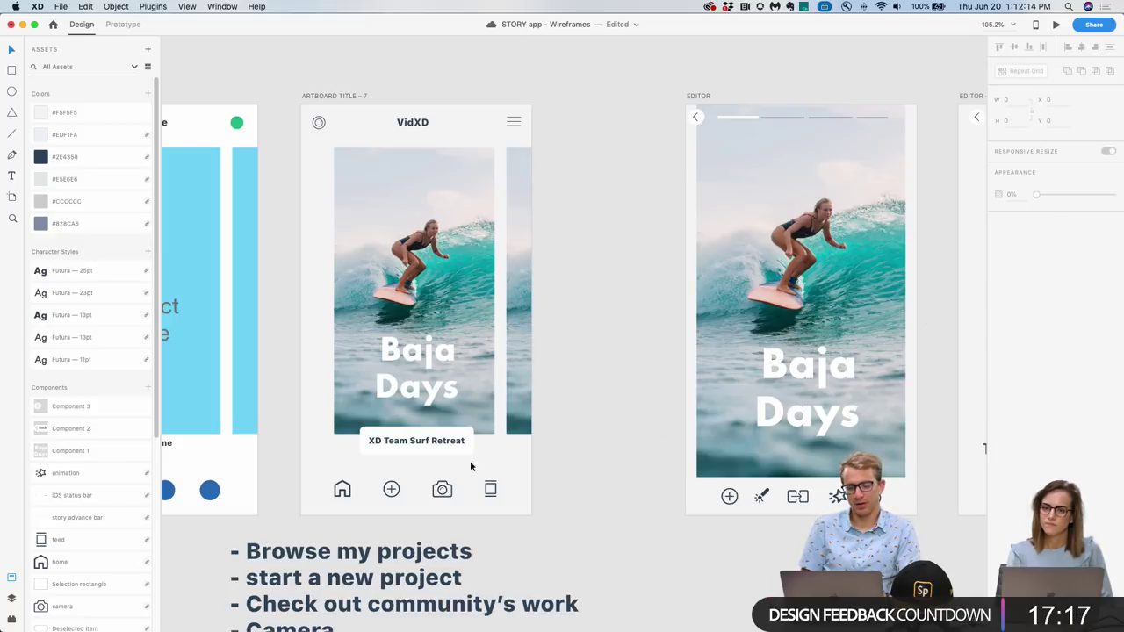
Add a shadow to the white label rectangle with a Y offset of 2 and a blur of 9.
left_click(452, 448)
scroll(452, 448, "up", 5)
left_click_drag(452, 448, 542, 520)
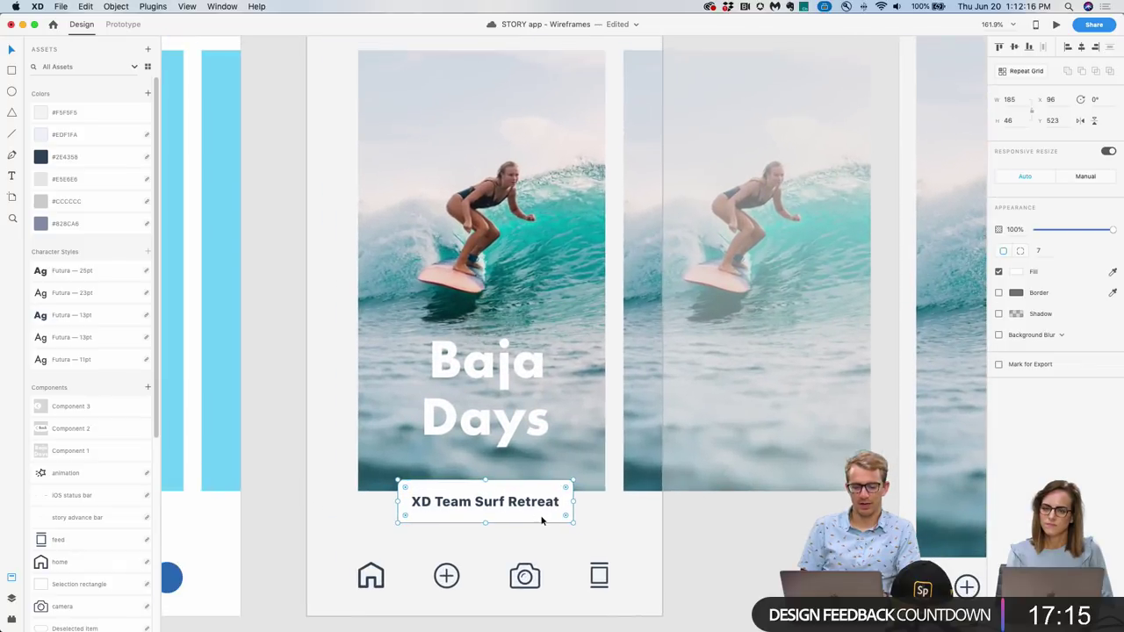
scroll(541, 525, "down", 3)
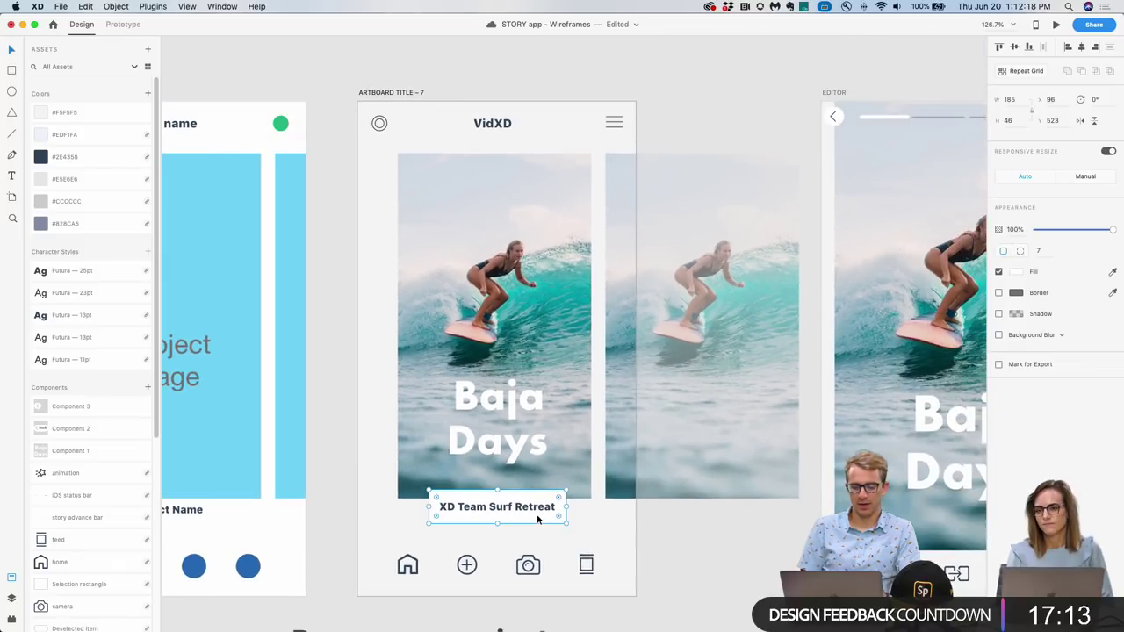
left_click(999, 314)
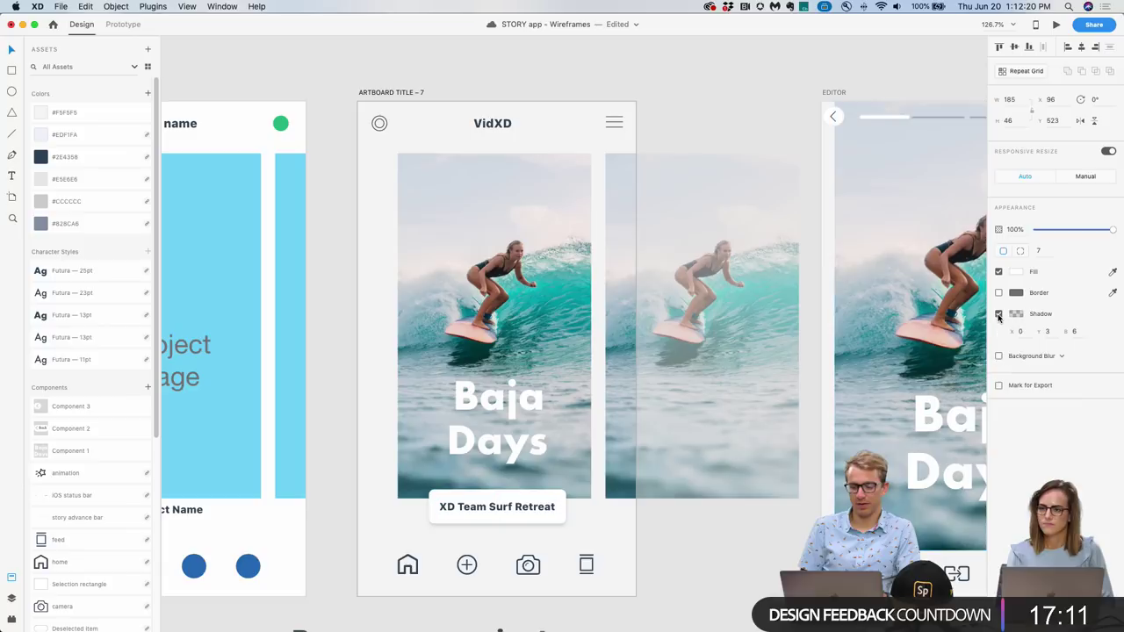
left_click(1047, 331)
type("2")
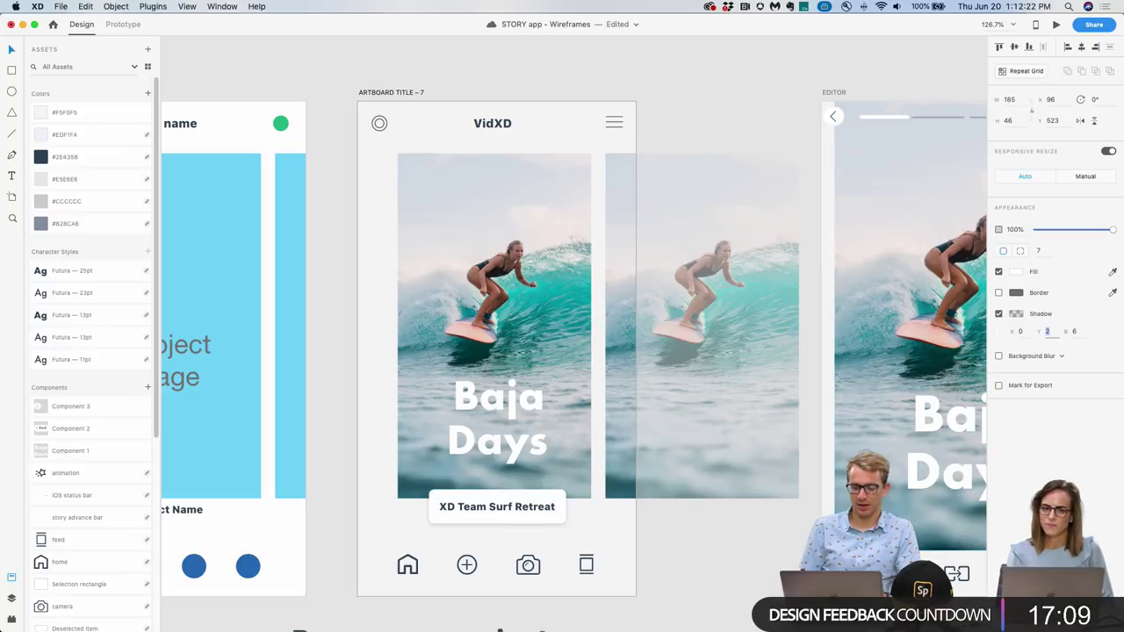
key("Tab")
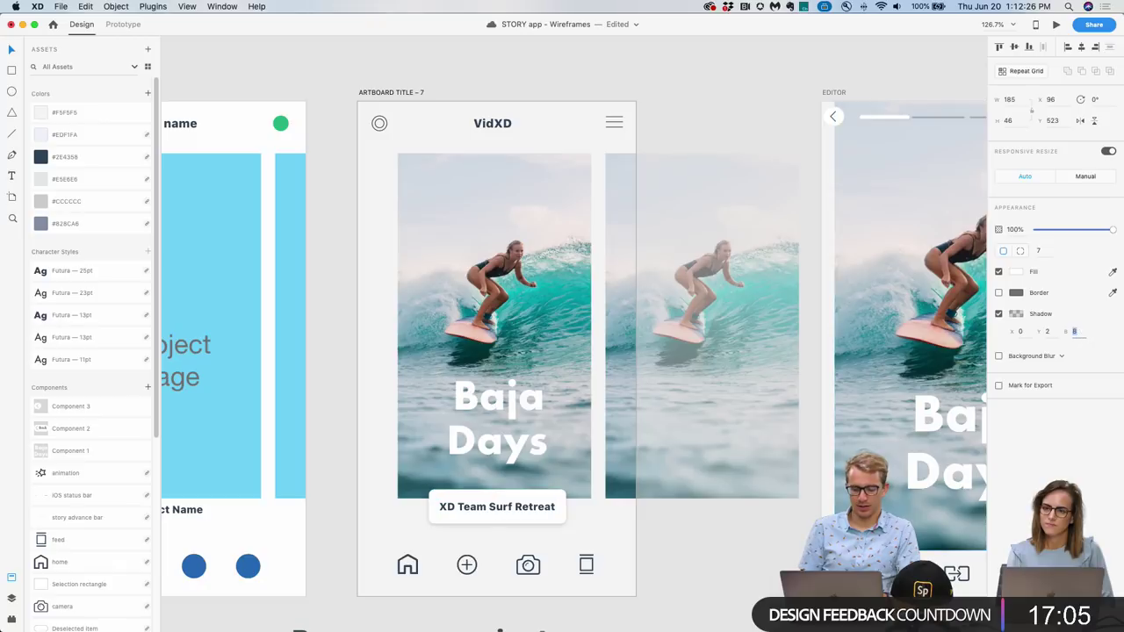
left_click(1016, 313)
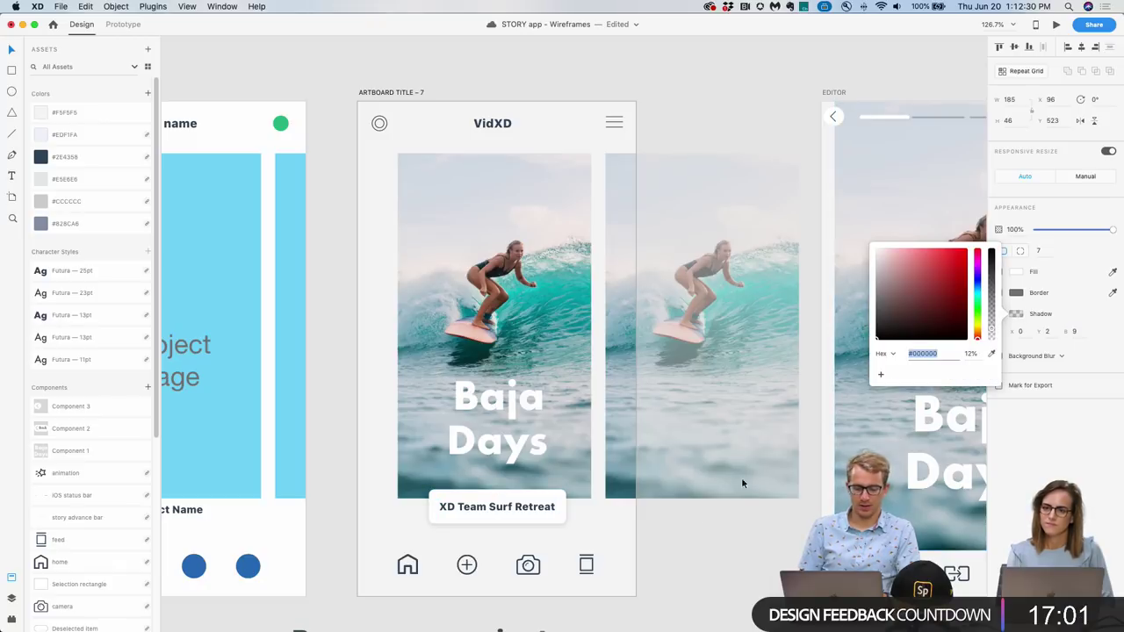
left_click(687, 518)
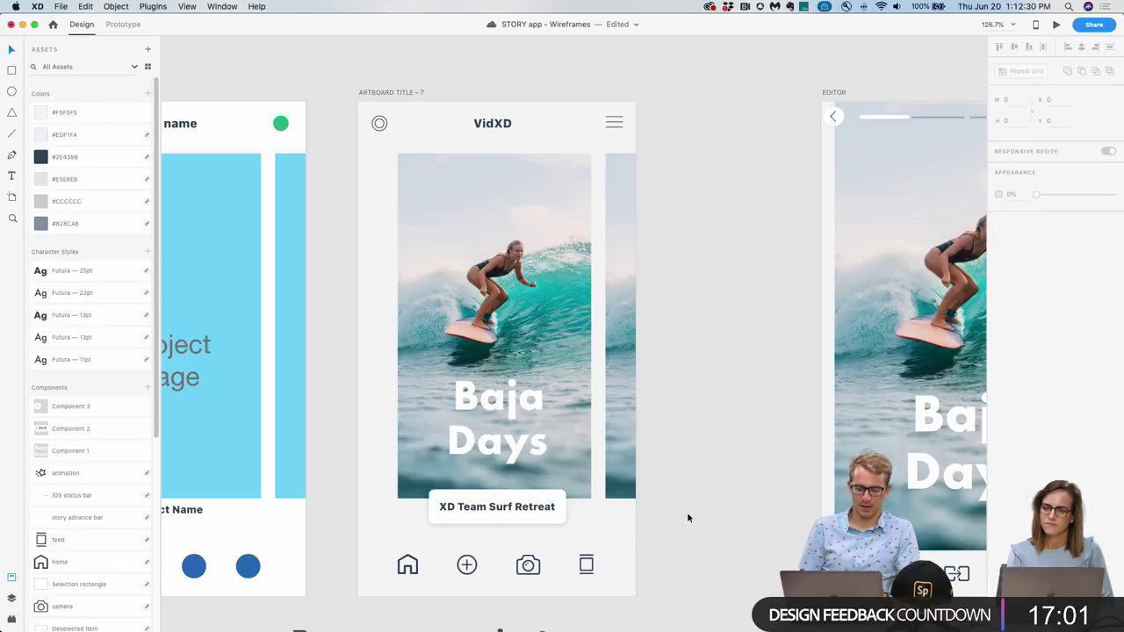
Group the XD Team Surf Retreat label with its white rectangle.
double_click(498, 504)
key("Escape")
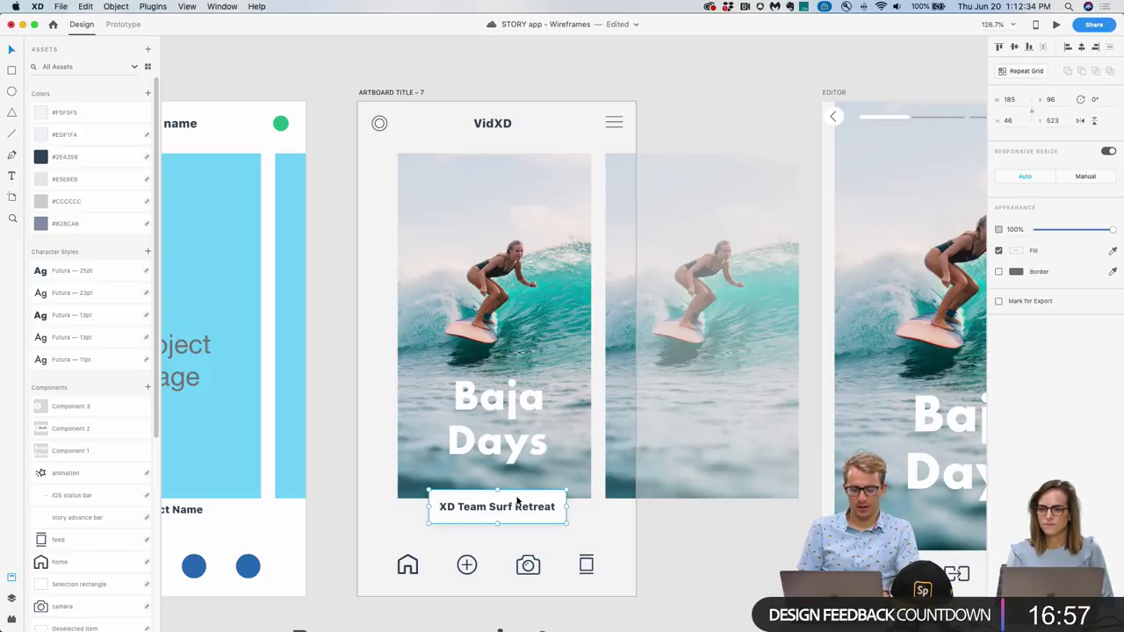
Move the XD Team Surf Retreat card up to X 95, Y 518 and save the document.
left_click_drag(525, 498, 524, 493)
left_click(511, 360)
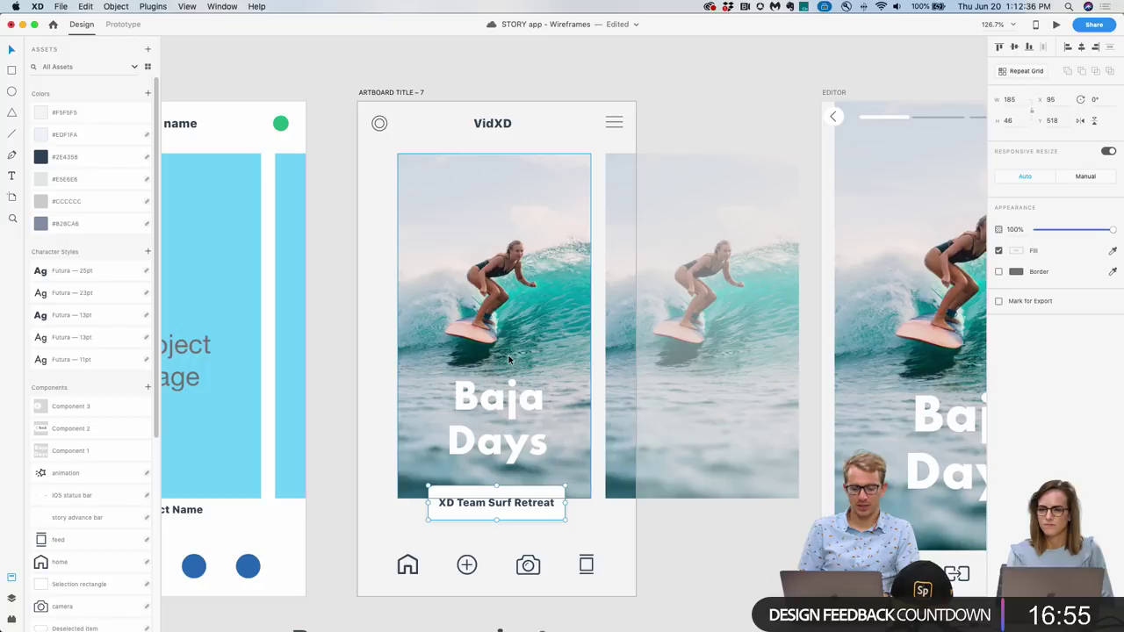
left_click(387, 365)
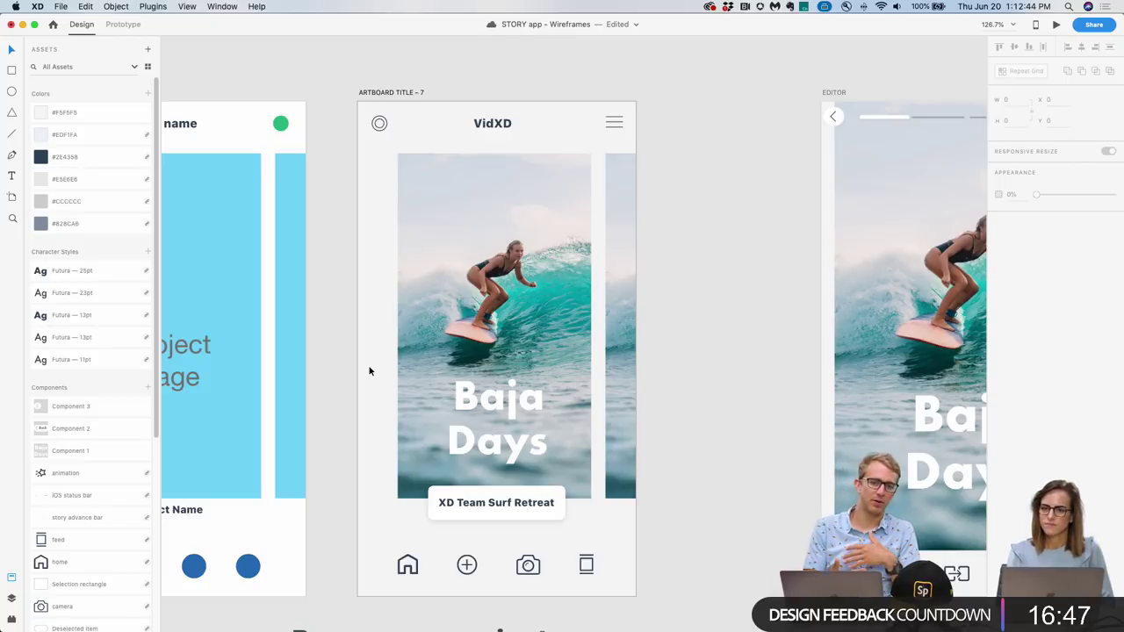
key("super+s")
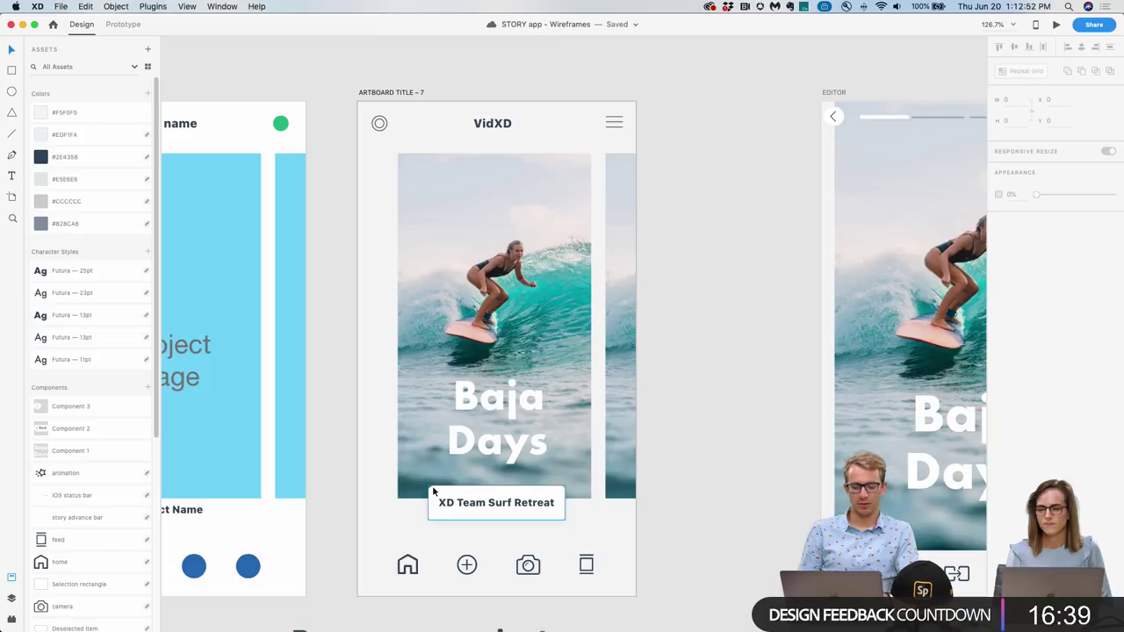
Round the main project photo's corners to a radius of 10 and round the neighbouring photo's corners to match.
left_click(403, 321)
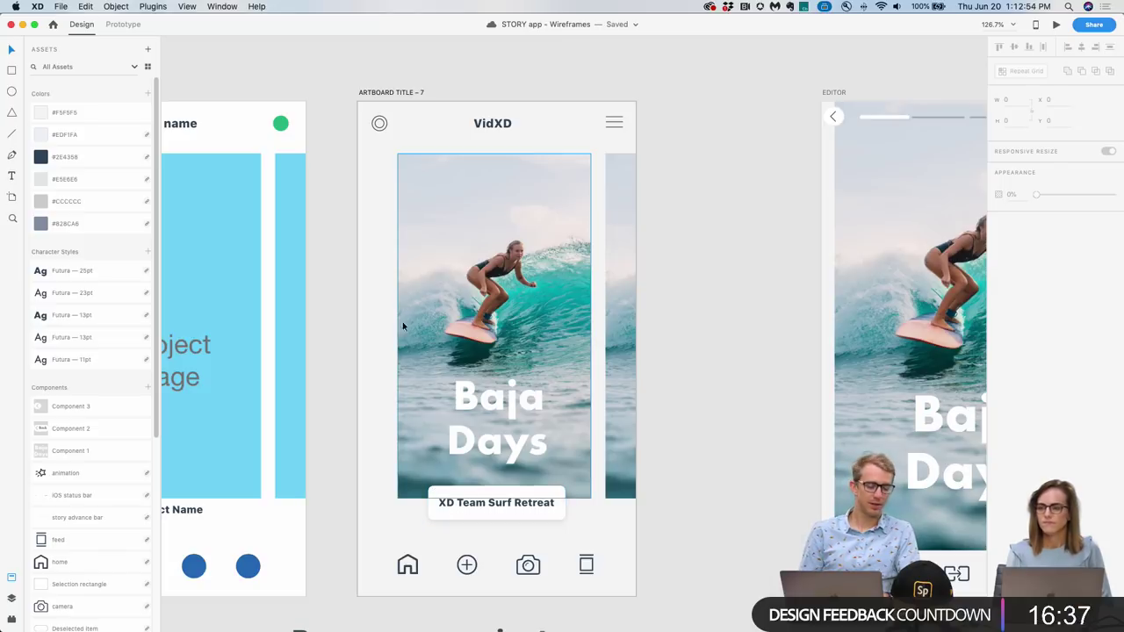
double_click(436, 212)
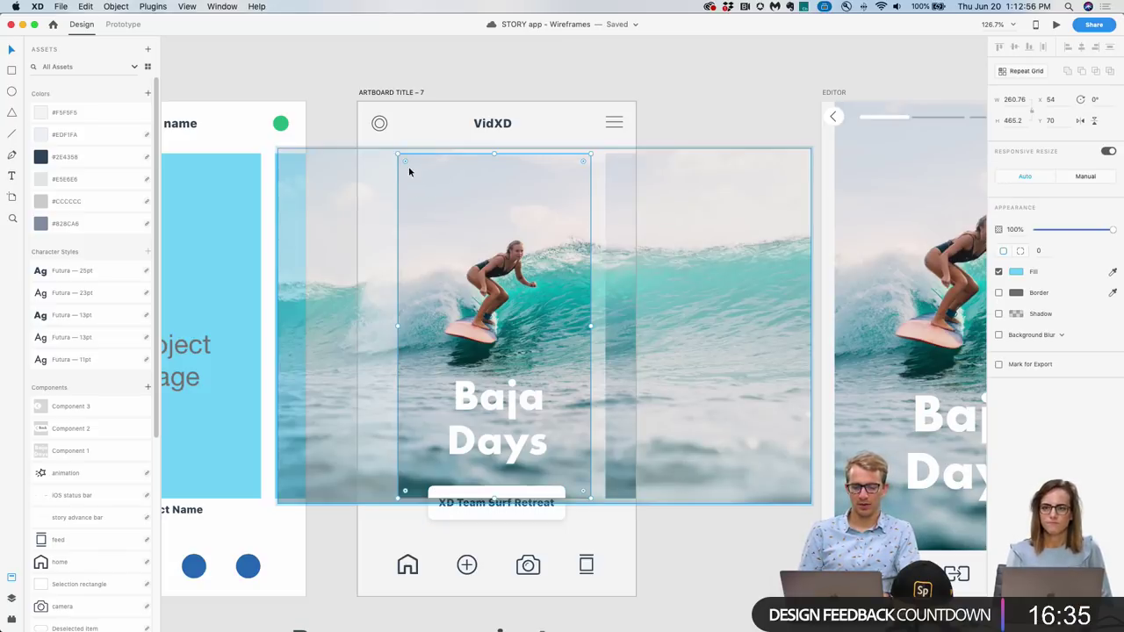
left_click_drag(405, 165, 407, 166)
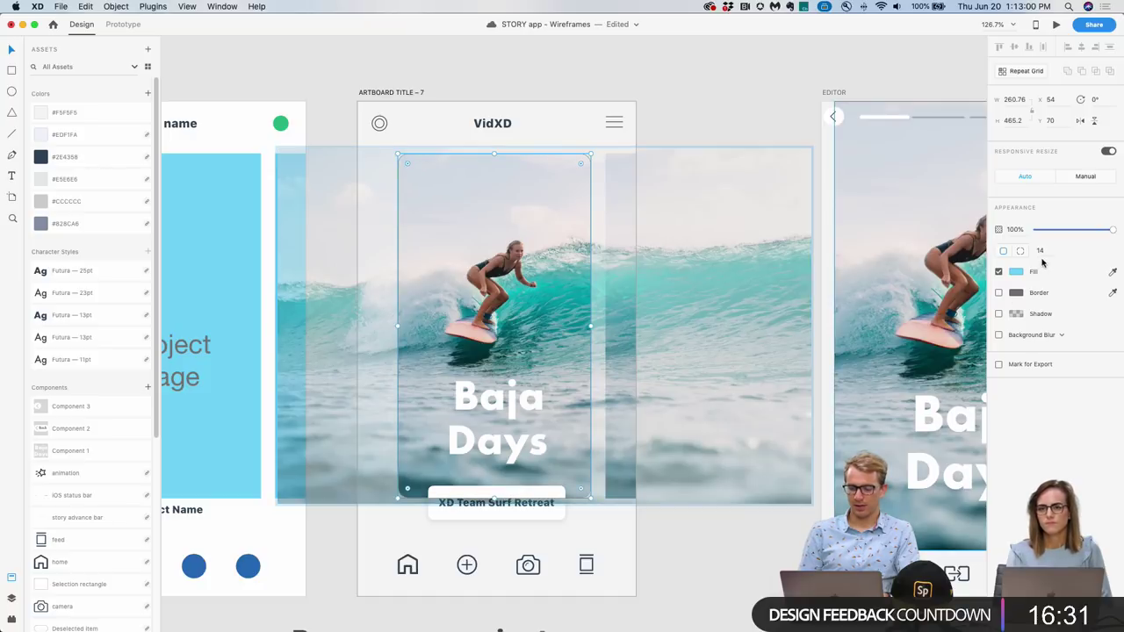
type("10")
key("Tab")
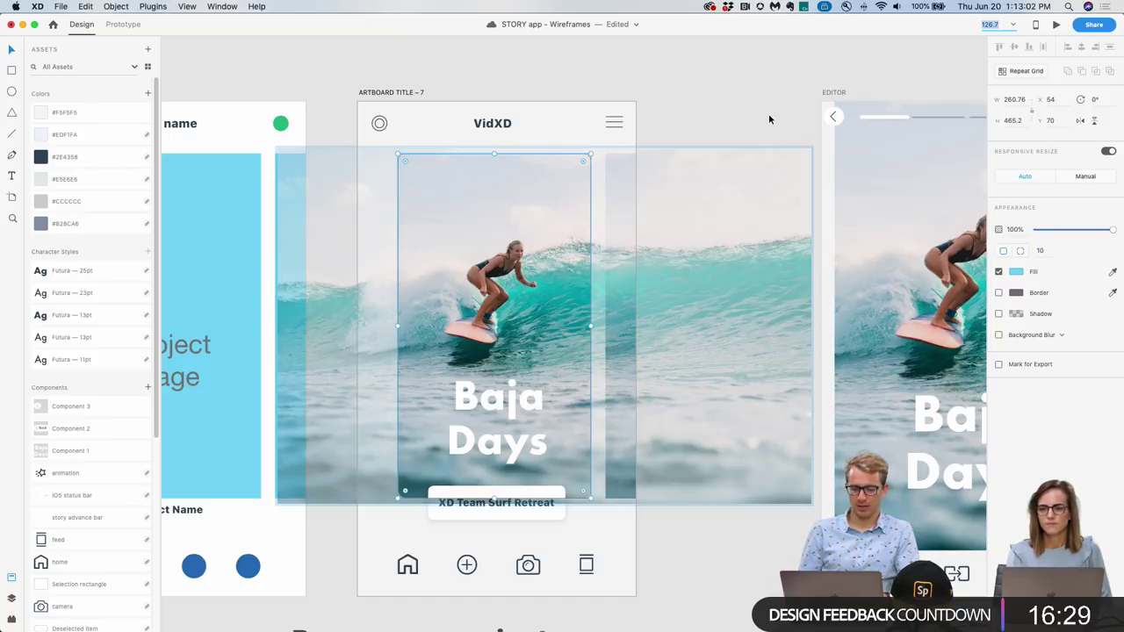
left_click(716, 110)
double_click(620, 356)
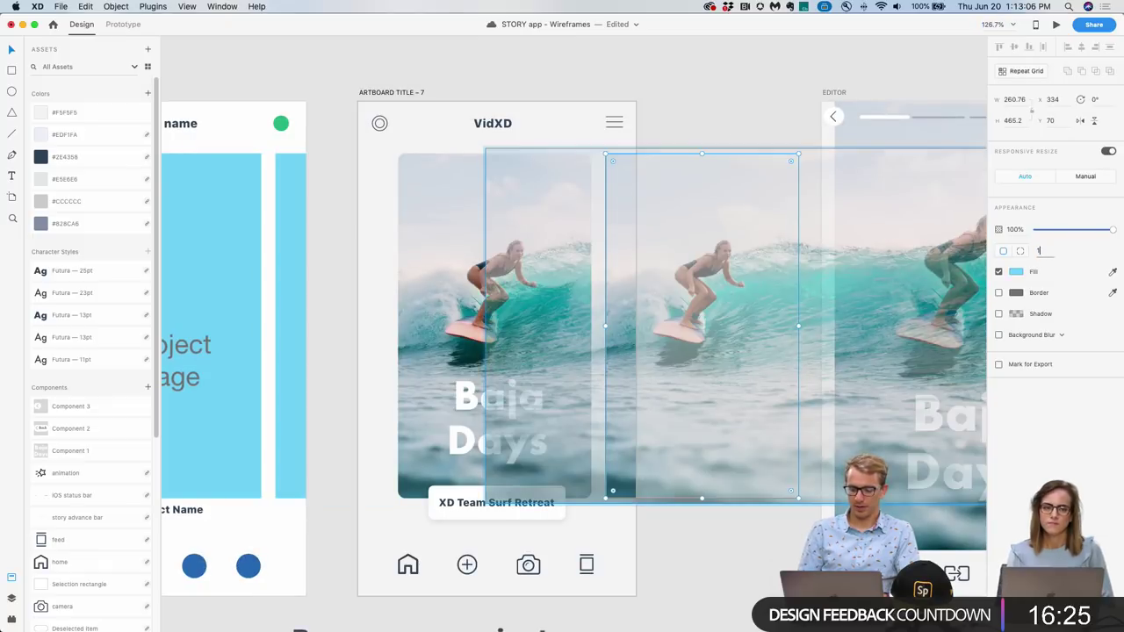
left_click(696, 109)
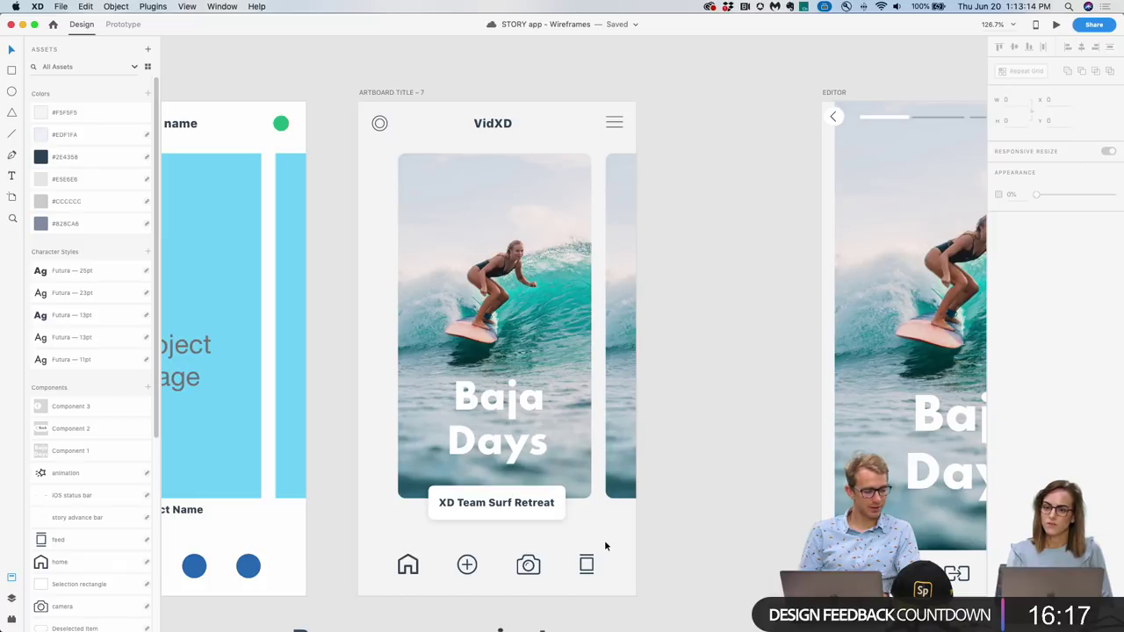
Set the menu icon's border size to 2 and adjust the border thickness of the double-circle icon, trying 2.
left_click(613, 123)
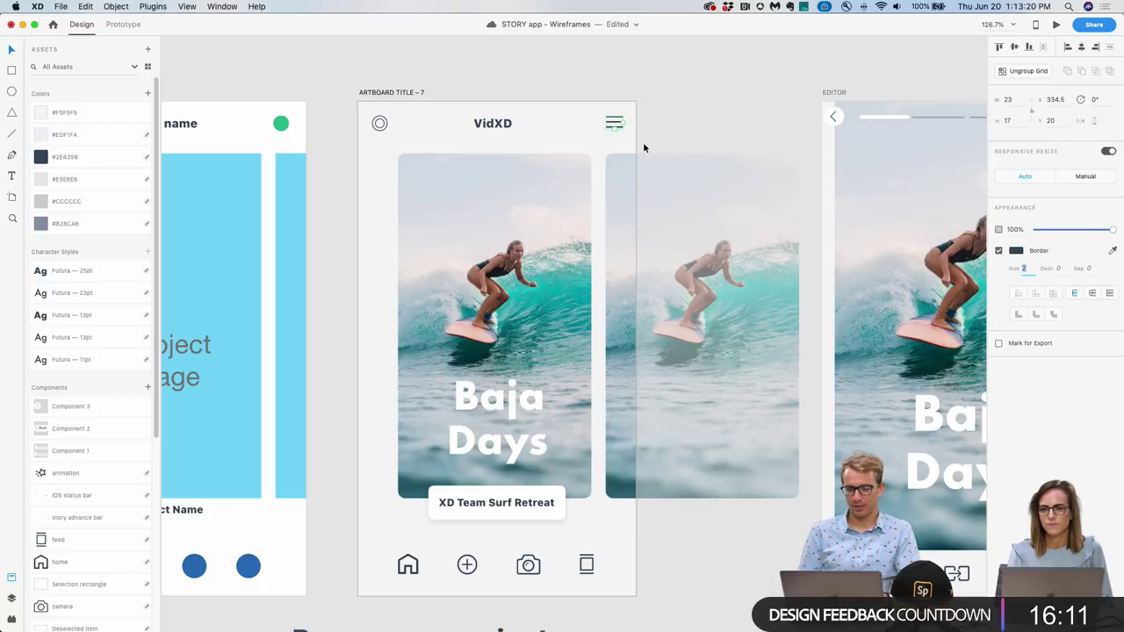
left_click(672, 117)
left_click_drag(346, 112, 395, 139)
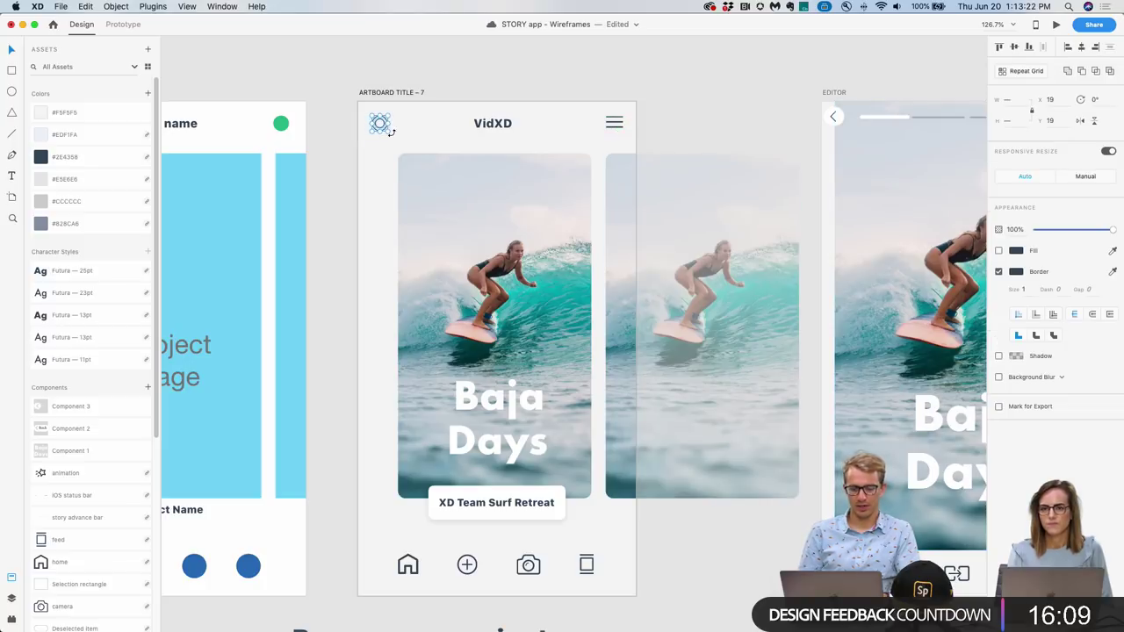
left_click(1033, 289)
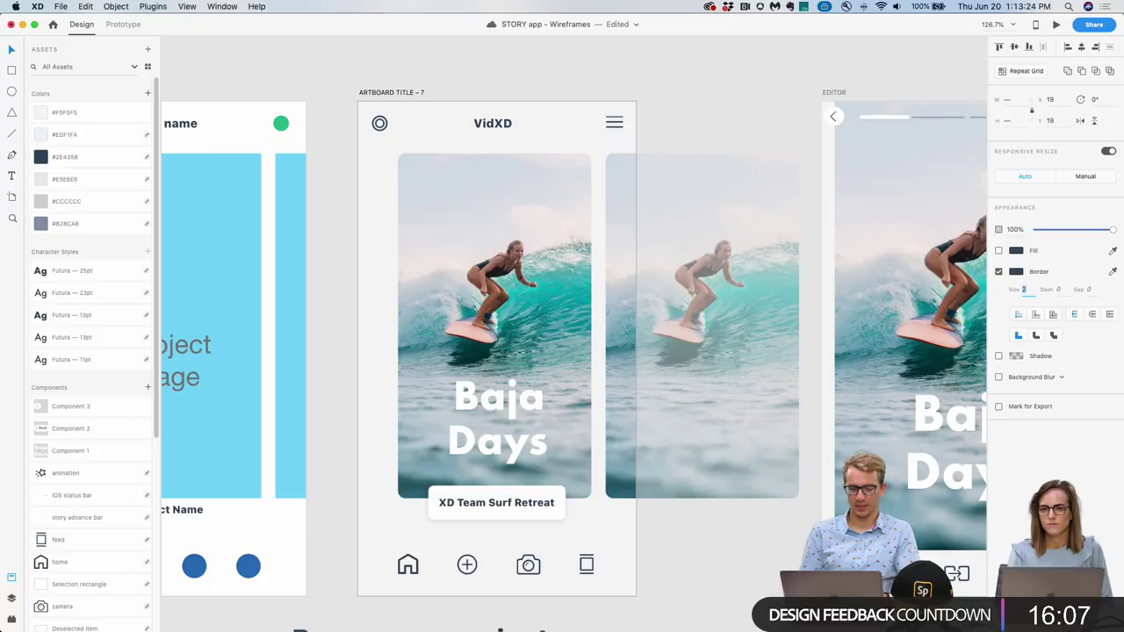
type("2")
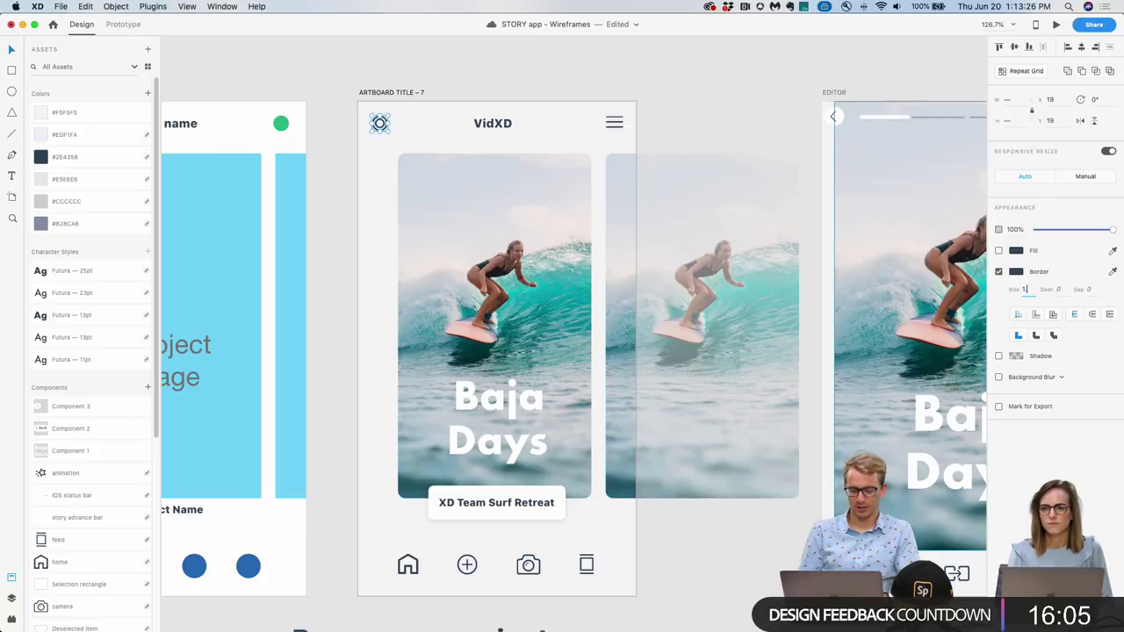
left_click(686, 118)
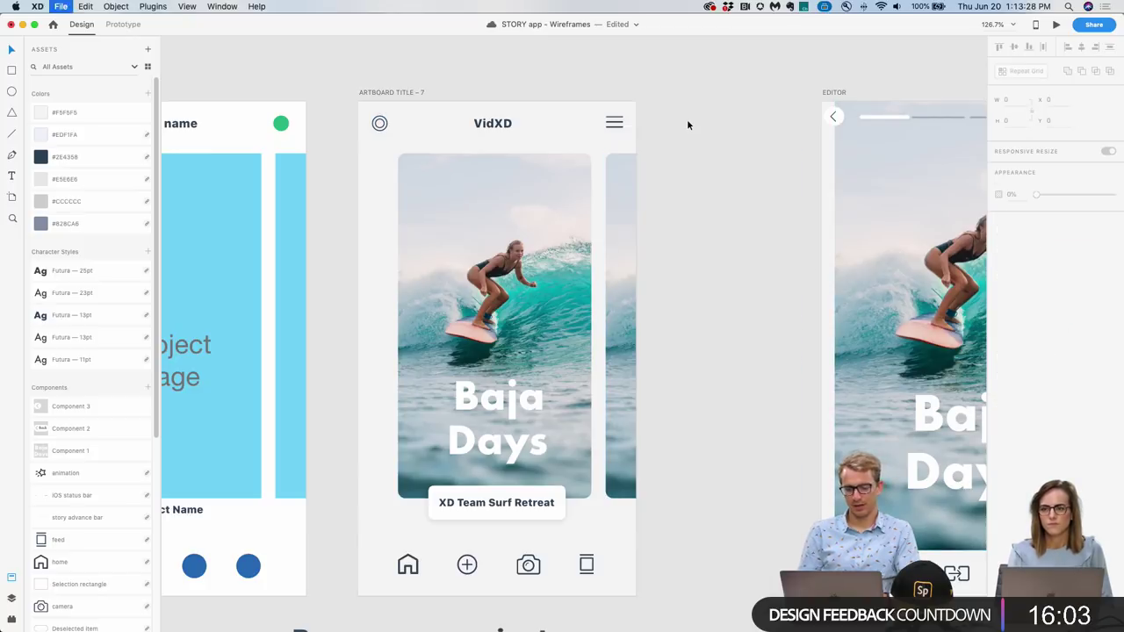
Apply the medium-weight Futura 13pt character style to the XD Team Surf Retreat label, after trying Futura 11pt.
left_click(527, 506)
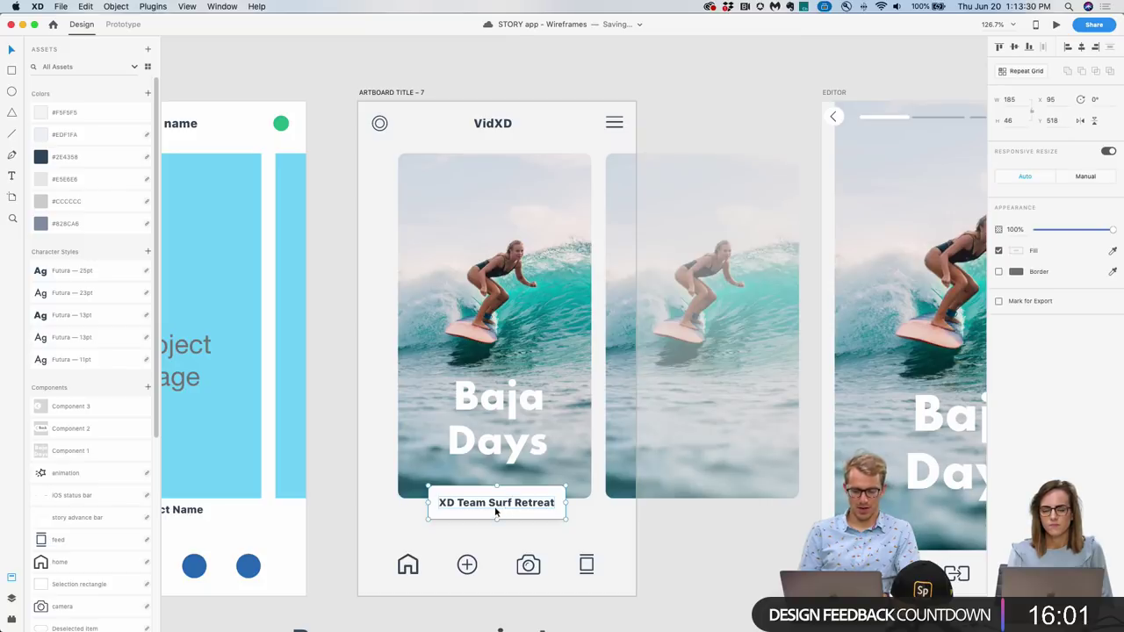
double_click(489, 509)
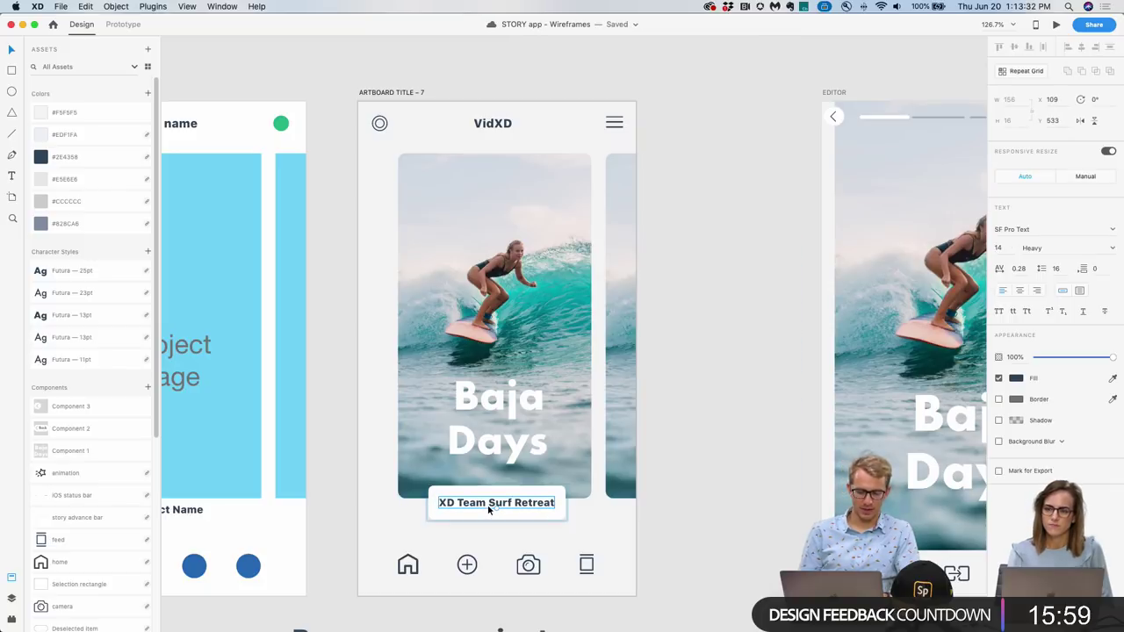
scroll(120, 351, "down", 3)
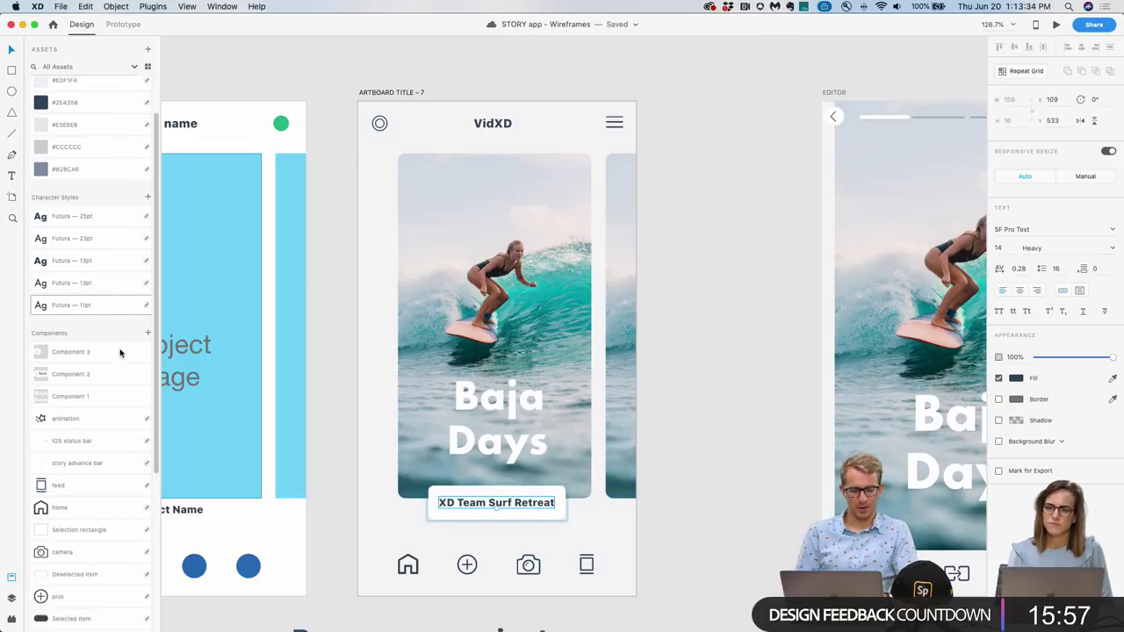
left_click(94, 286)
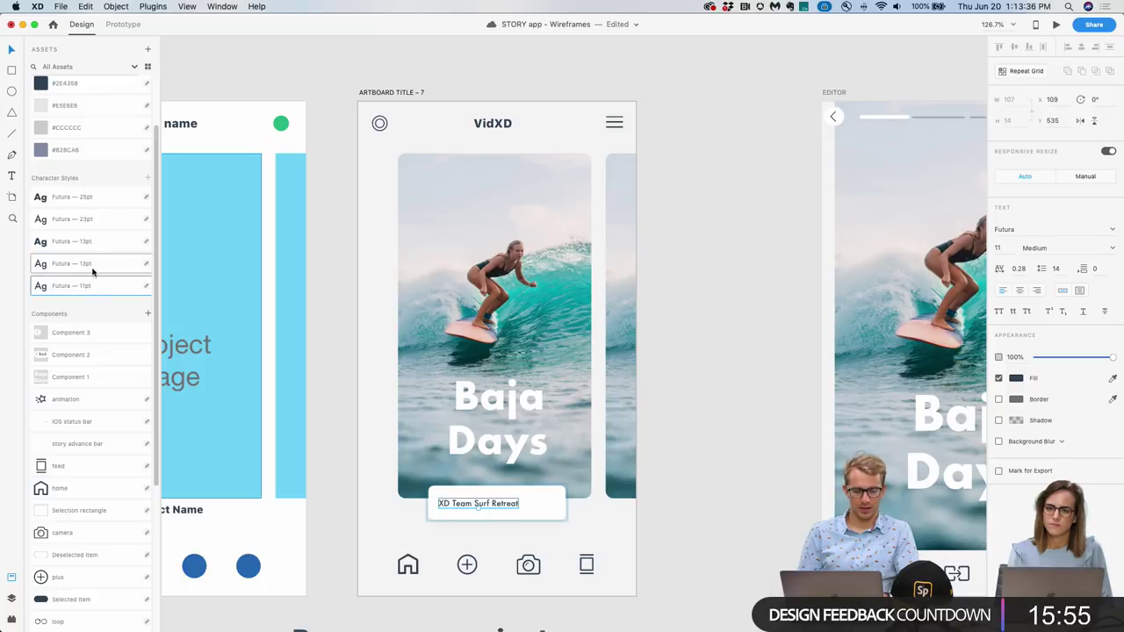
left_click(97, 271)
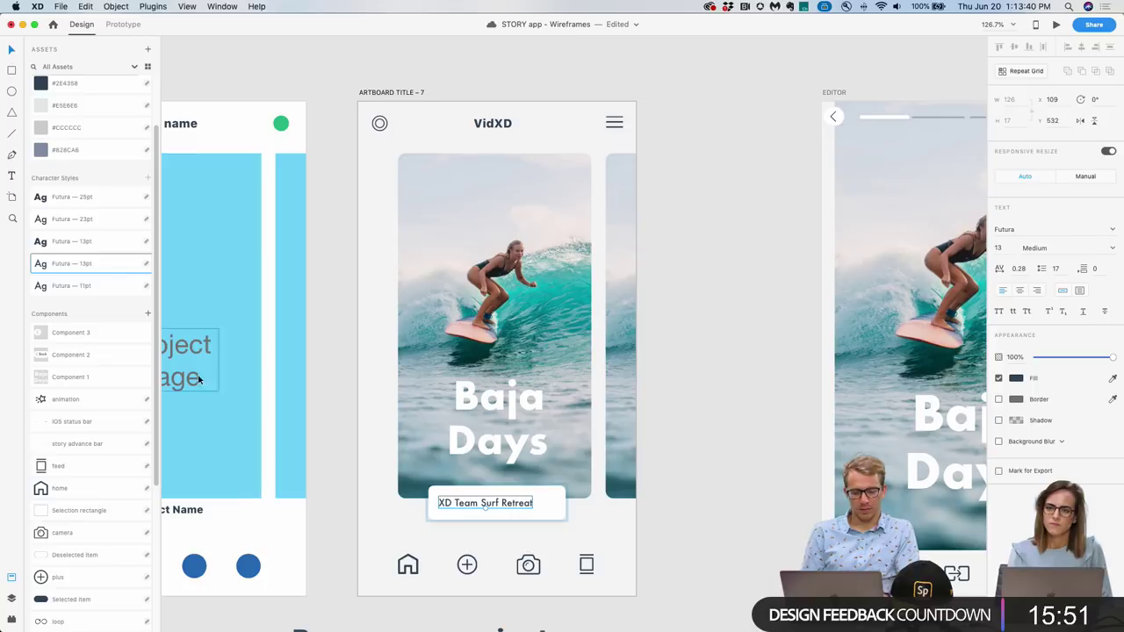
Center the XD Team Surf Retreat text horizontally within its white card.
left_click(465, 503)
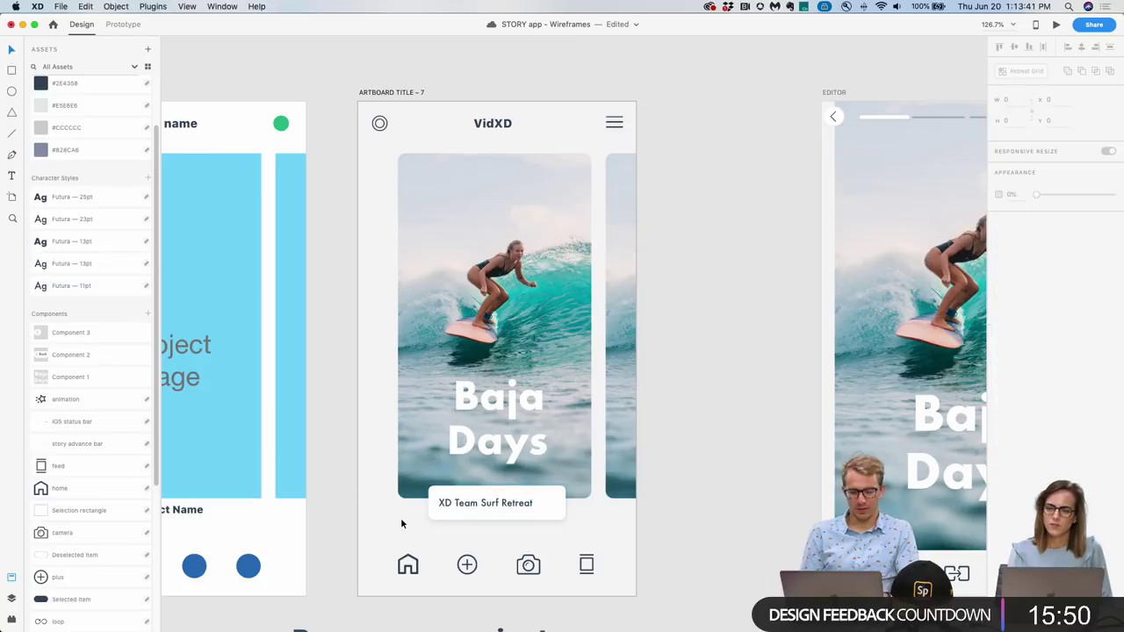
double_click(465, 503)
left_click_drag(465, 505, 495, 507)
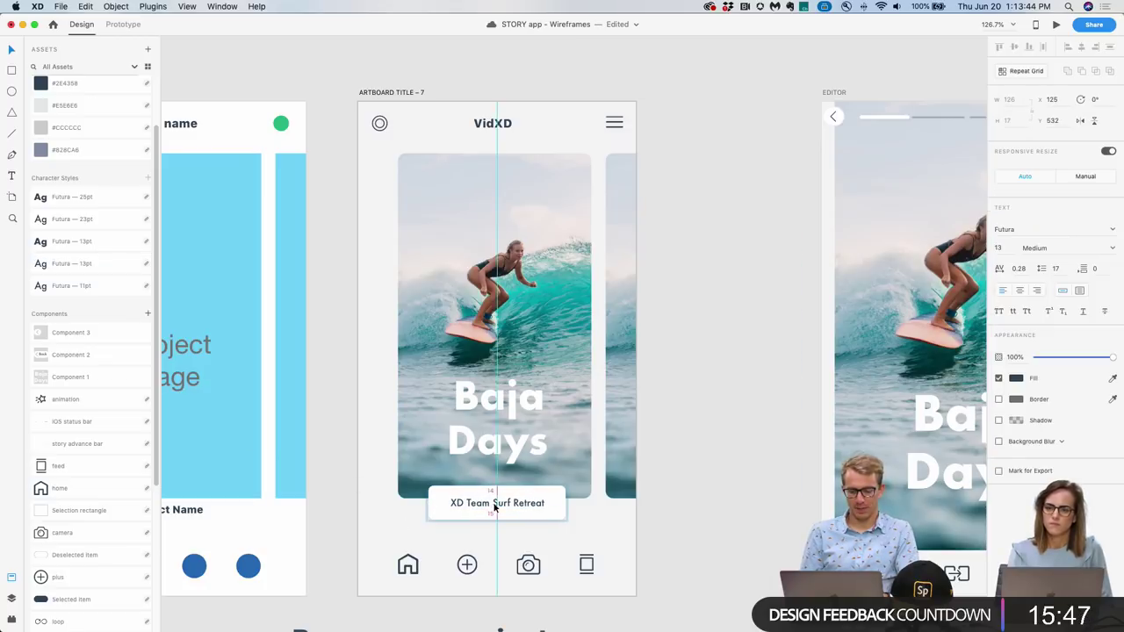
left_click(490, 545)
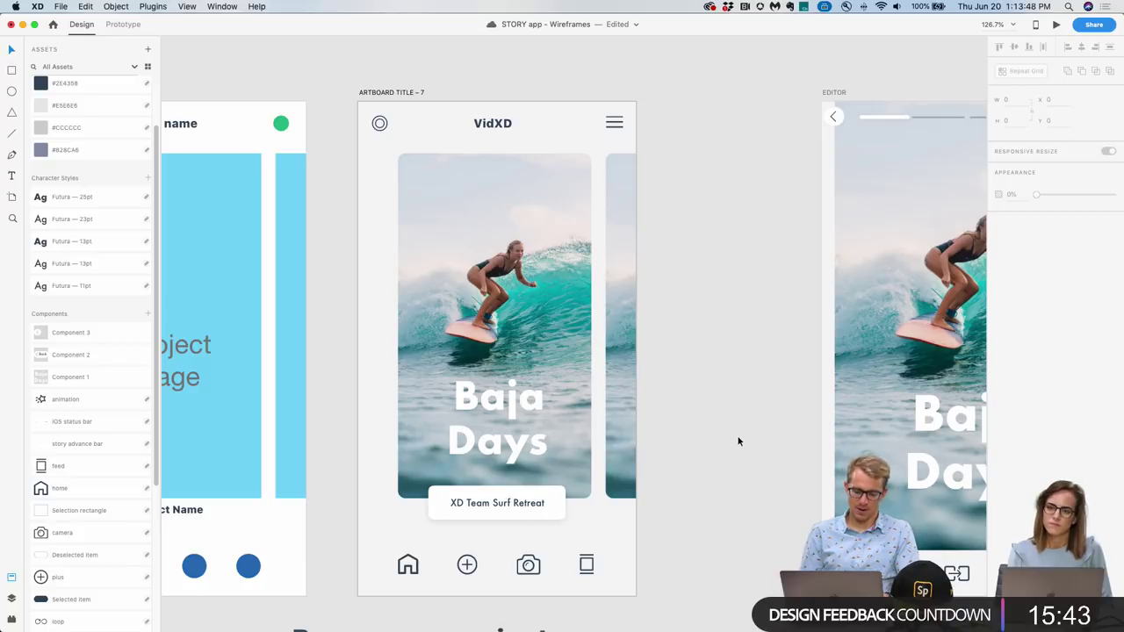
Preview the prototype from the VidXD home artboard, enlarge the preview, open the project's editor screen and close the preview.
left_click(404, 93)
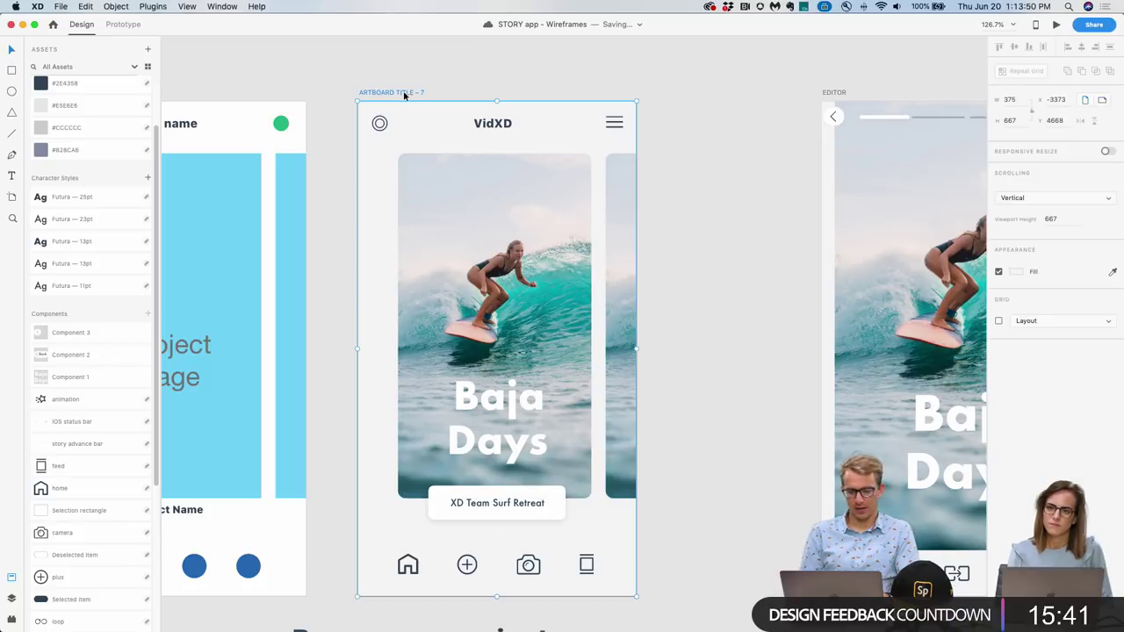
left_click(1056, 25)
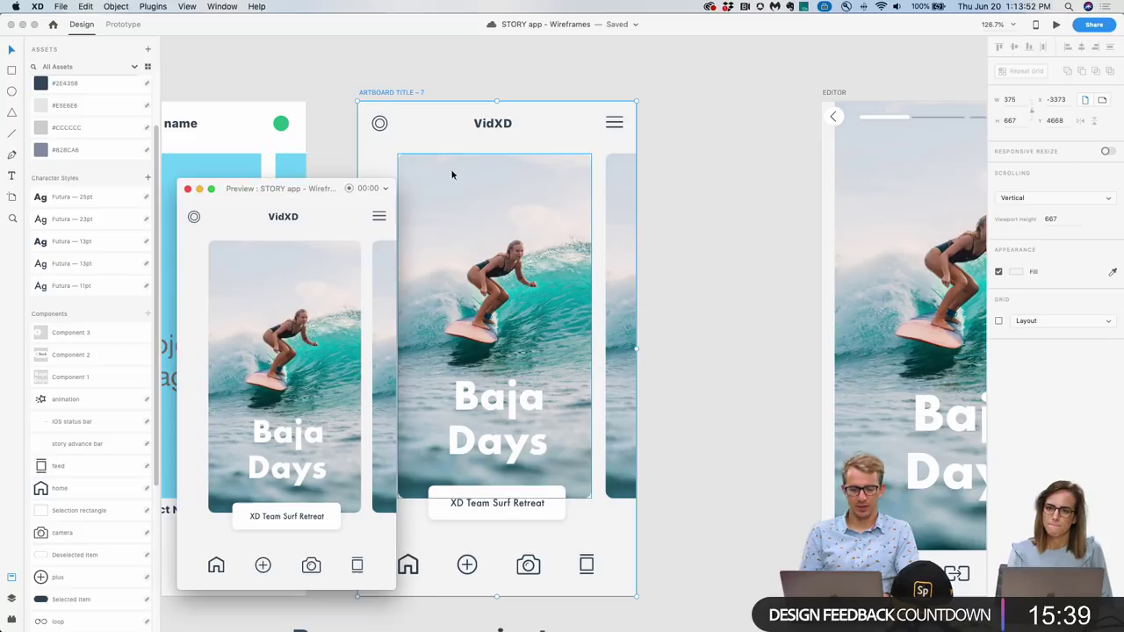
left_click_drag(396, 180, 574, 115)
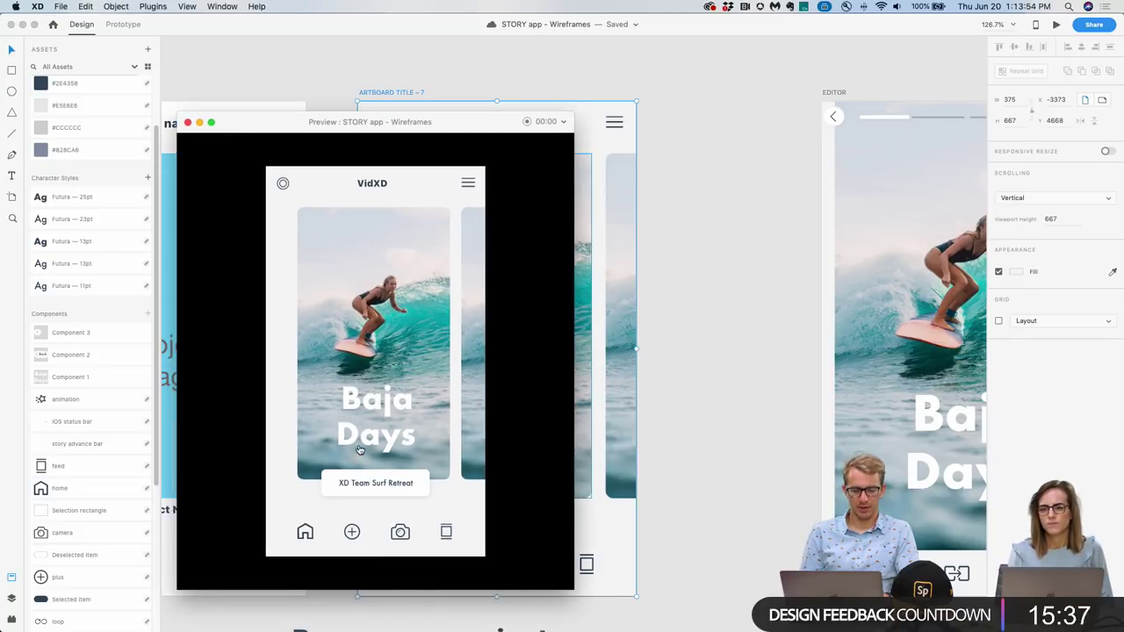
left_click(321, 412)
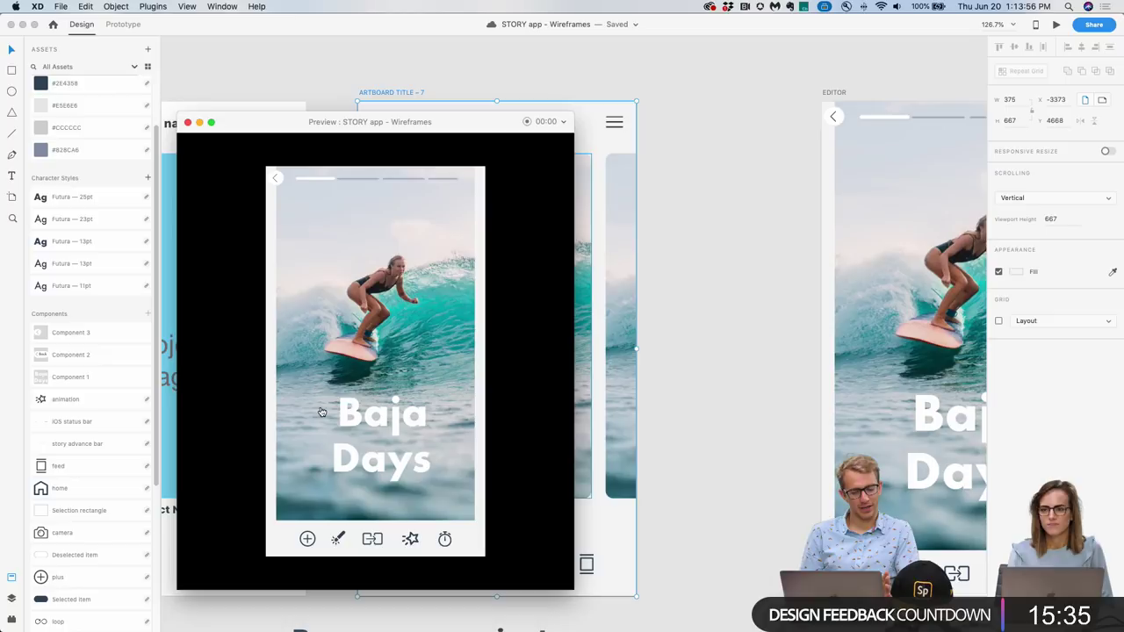
left_click(187, 122)
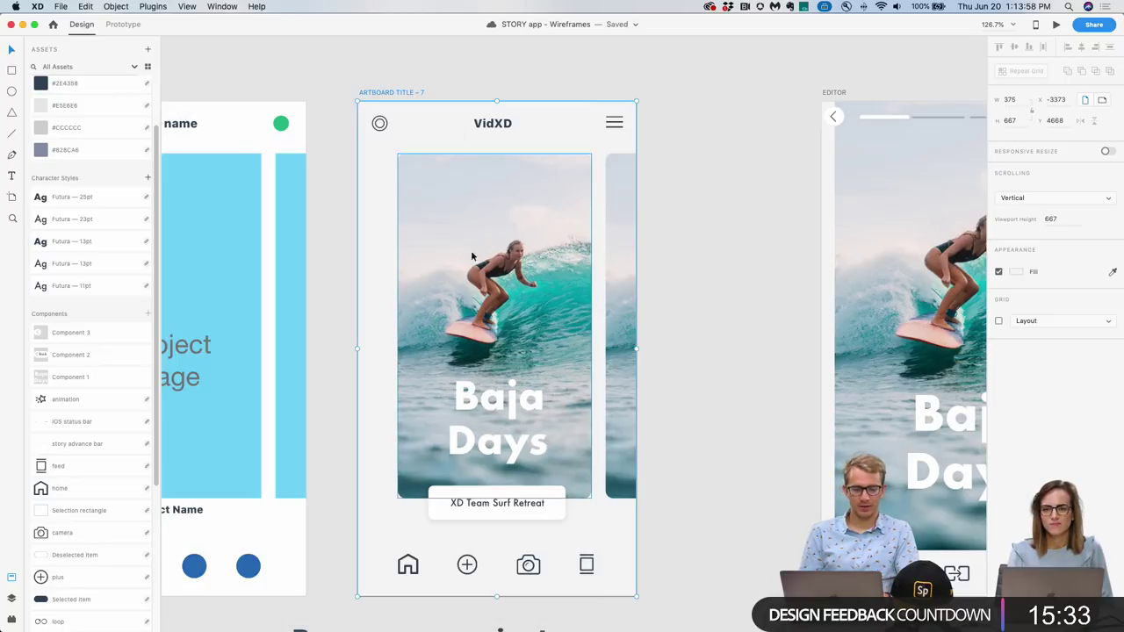
Switch to Prototype mode and rename the Baja Days title group on the VidXD home artboard as "baja days".
scroll(413, 239, "right", 3)
scroll(413, 240, "down", 1)
double_click(416, 422)
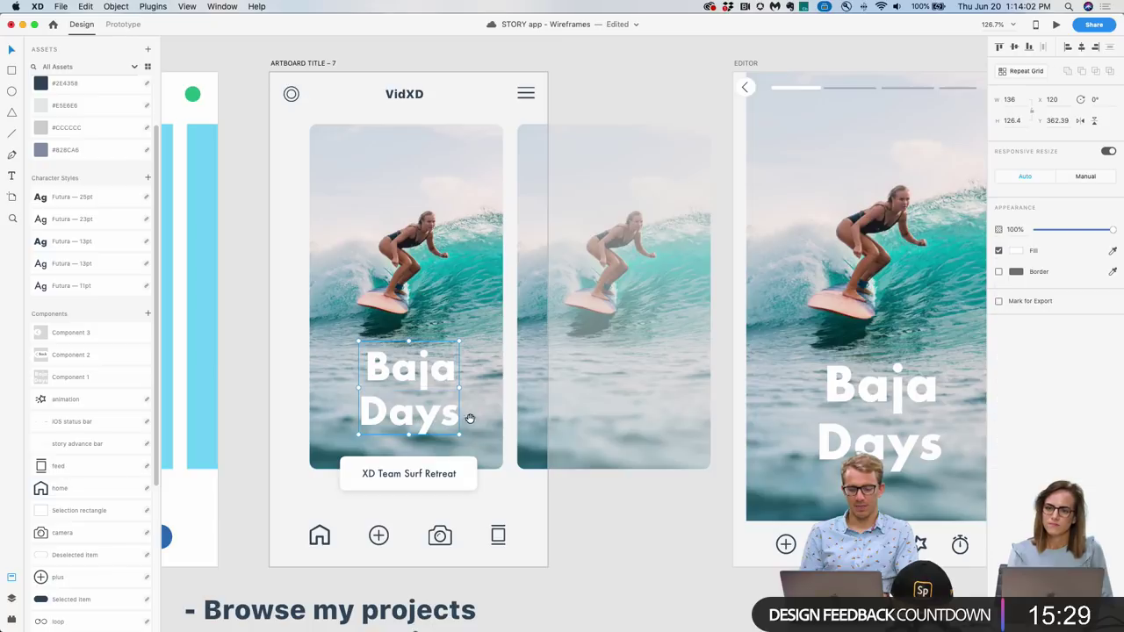
scroll(571, 316, "right", 2)
left_click(801, 403)
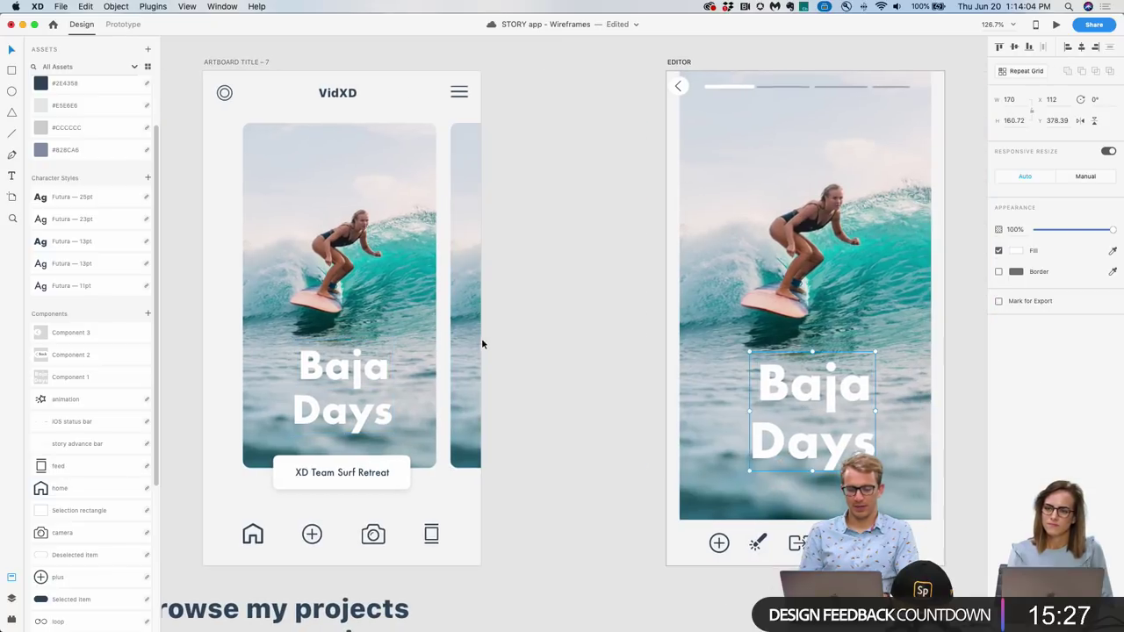
double_click(337, 385)
left_click(123, 25)
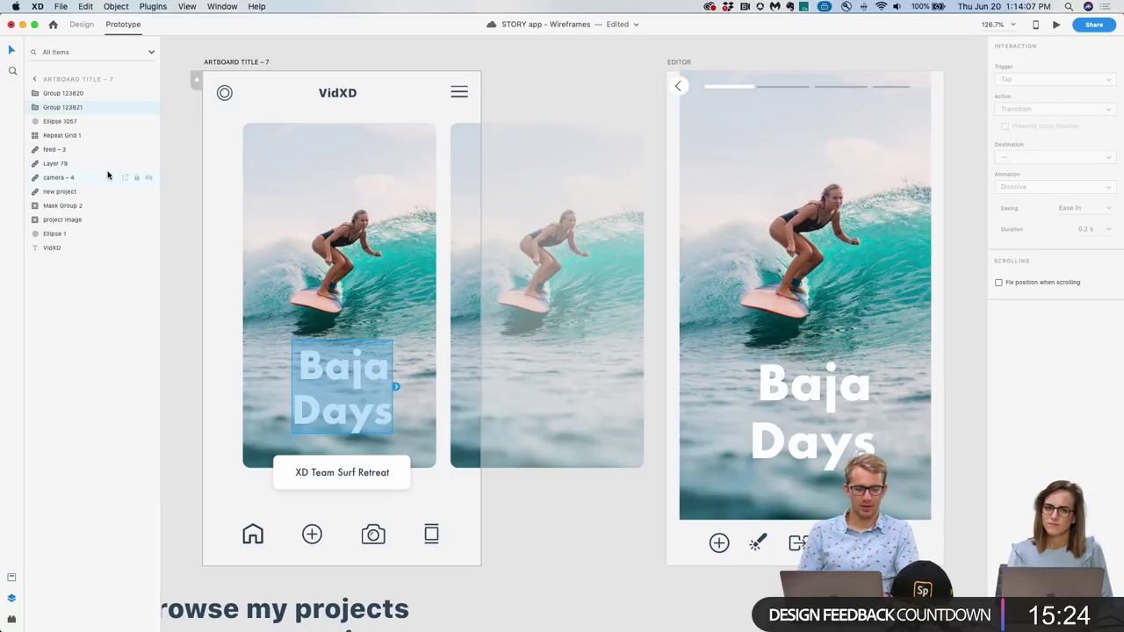
double_click(64, 107)
type("ba")
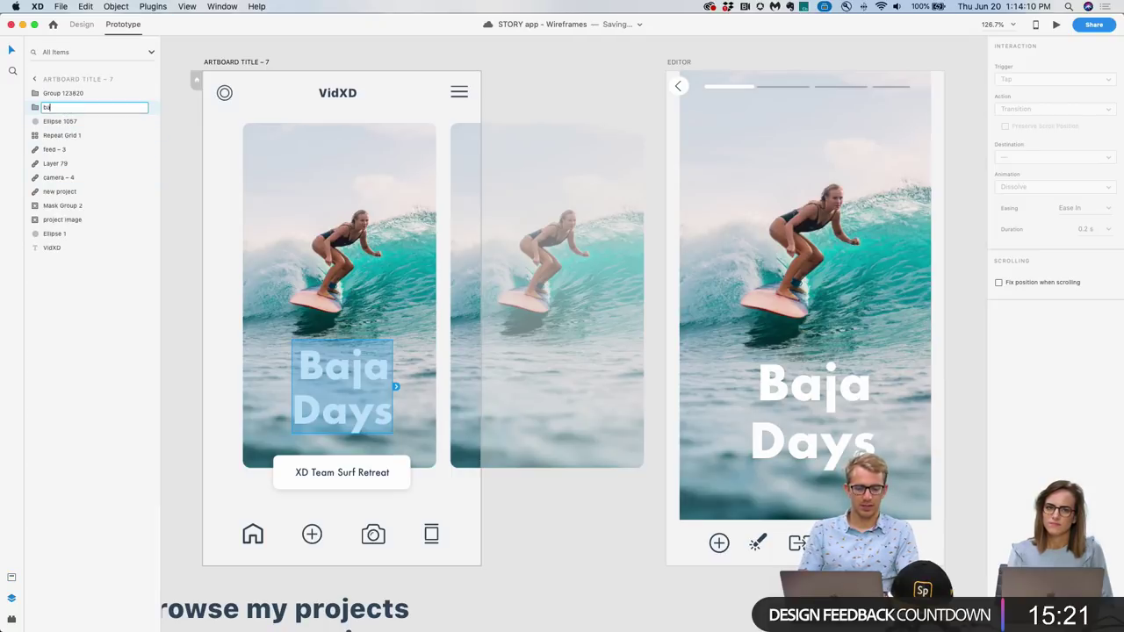
key("BackSpace")
key("BackSpace")
type("b")
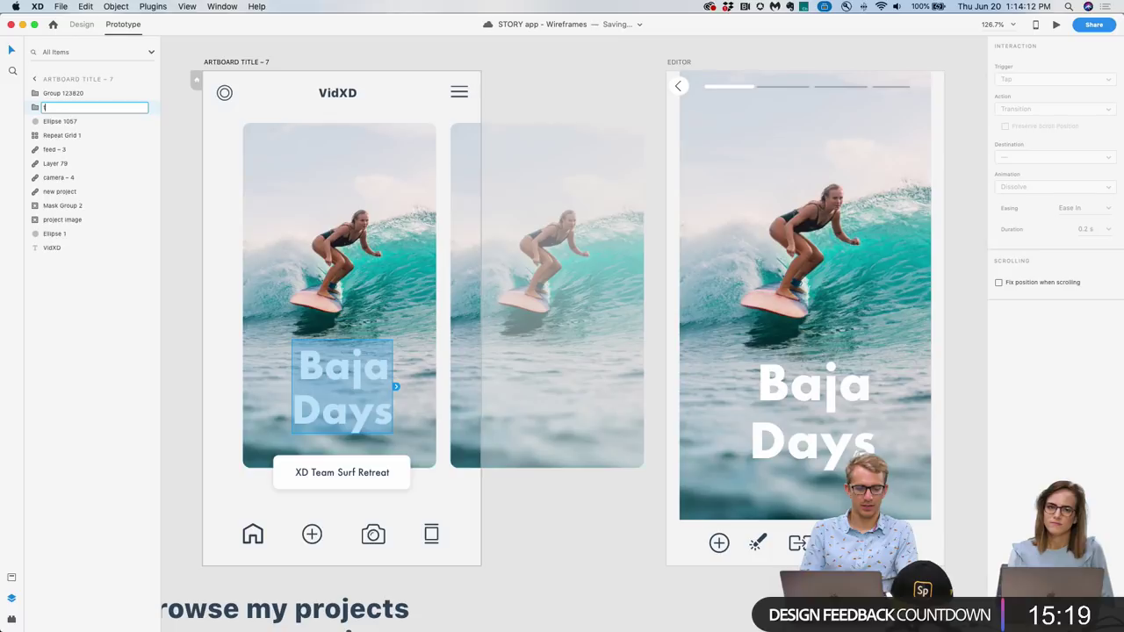
type("aja d")
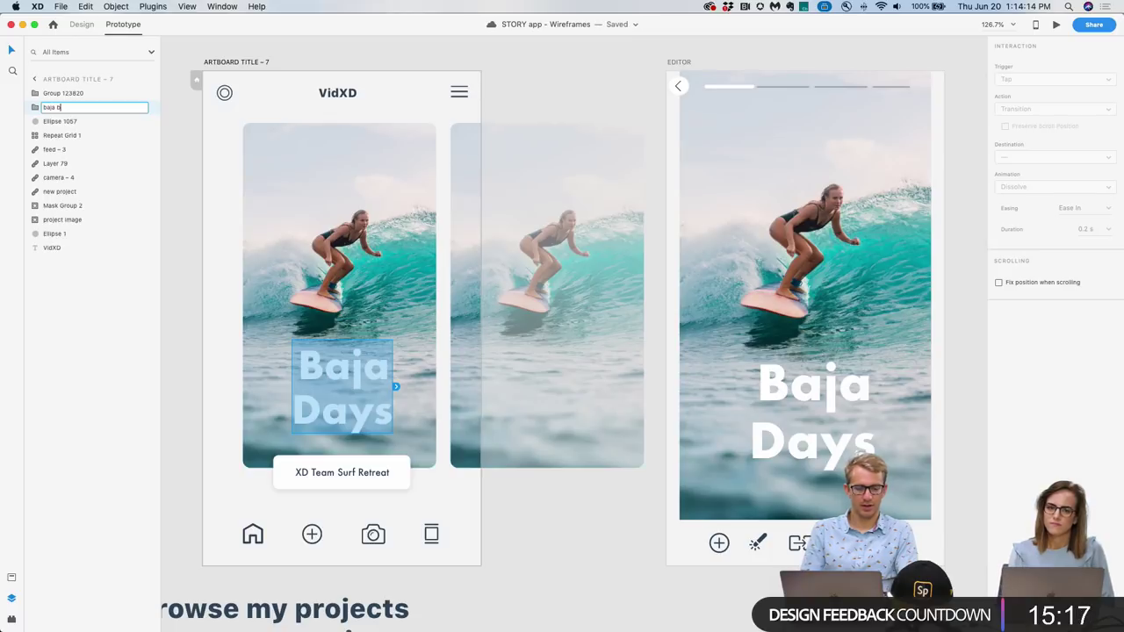
type("ays")
key("Return")
left_click(520, 381)
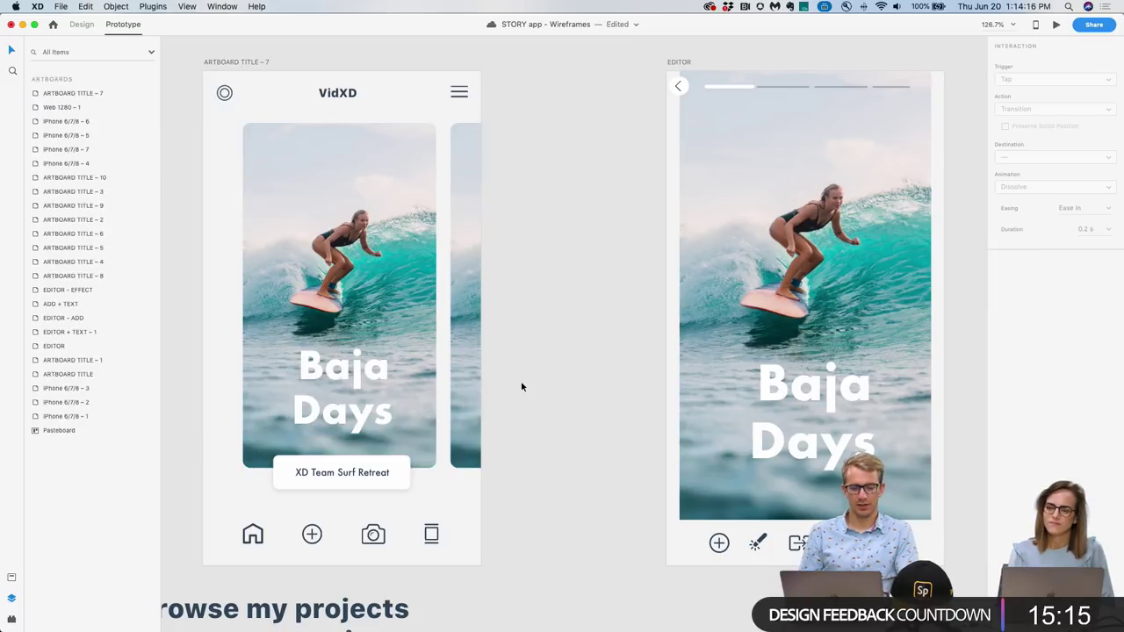
Rename the Baja Days title group on the EDITOR artboard as "baja days".
left_click(767, 397)
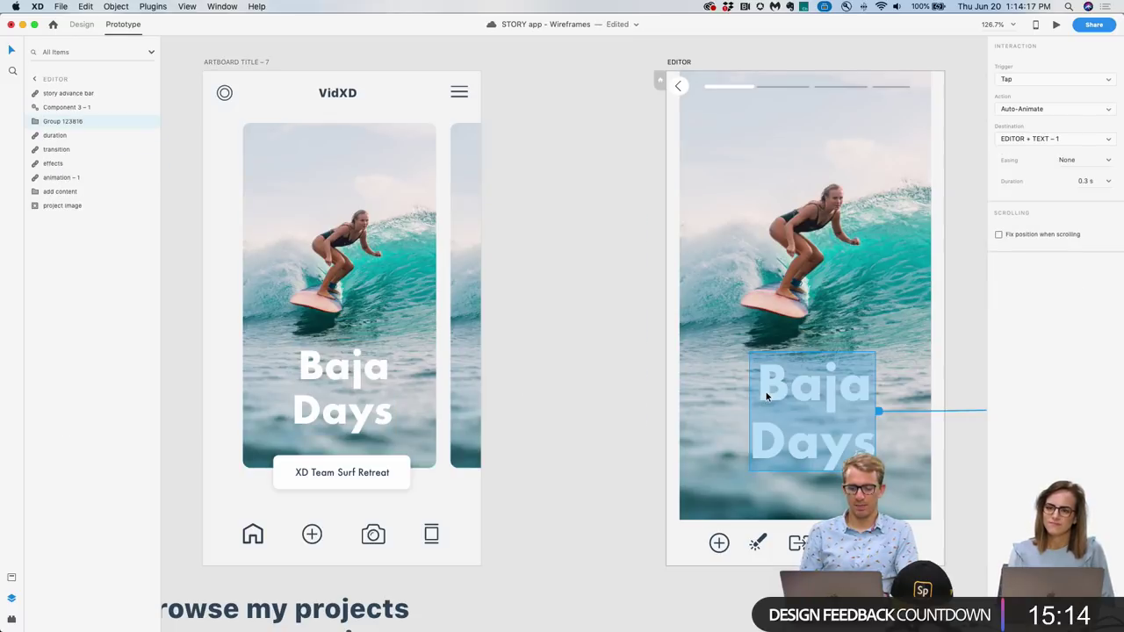
double_click(66, 121)
type("baja d")
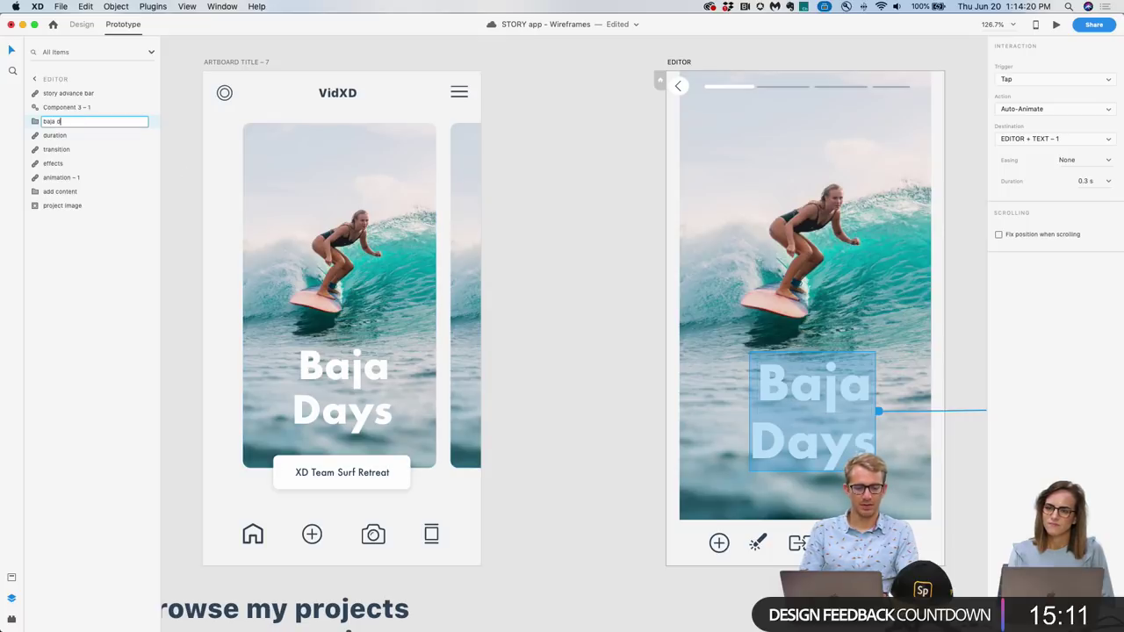
type("ays")
left_click(227, 224)
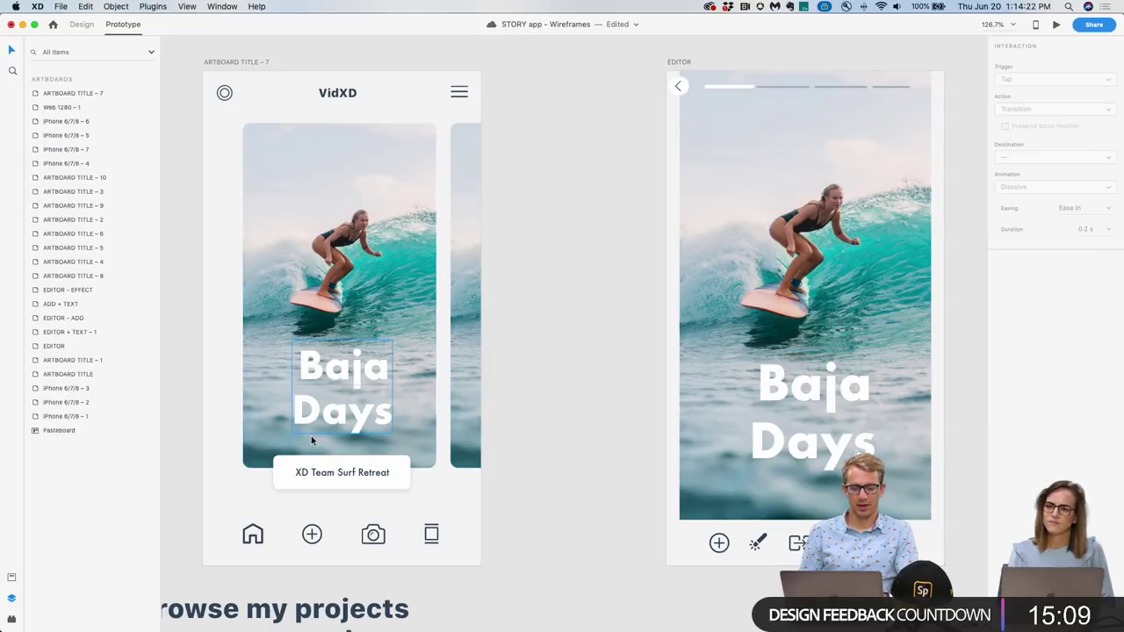
Preview the prototype from the VidXD home artboard in an enlarged preview, play the photo's transition to the editor and back, and close the preview.
left_click(325, 479)
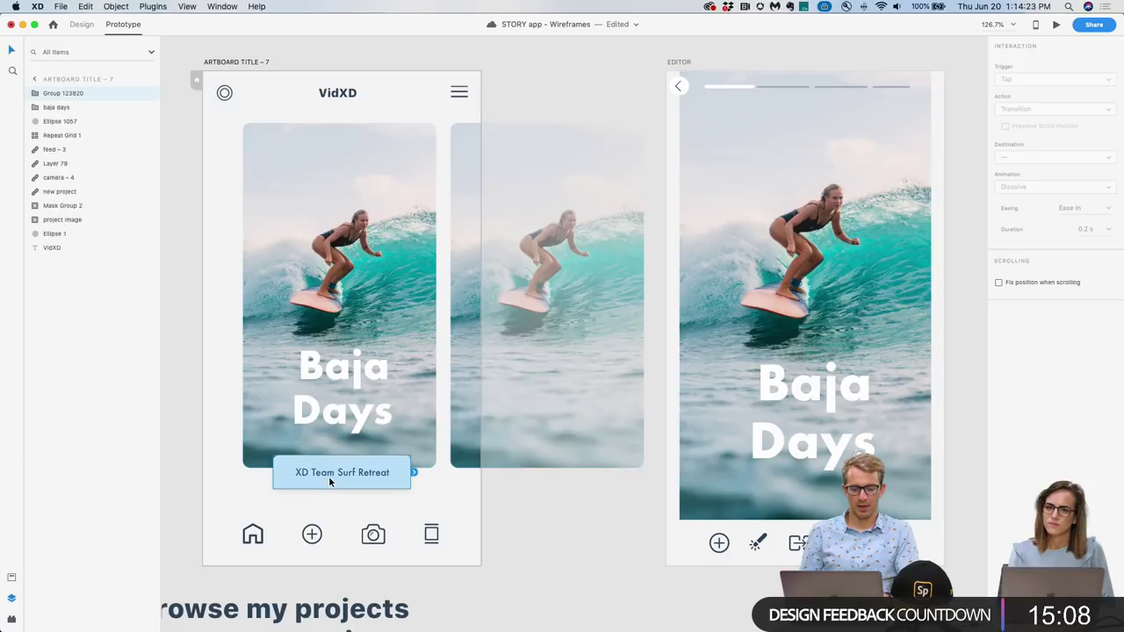
left_click(233, 61)
key("super+Return")
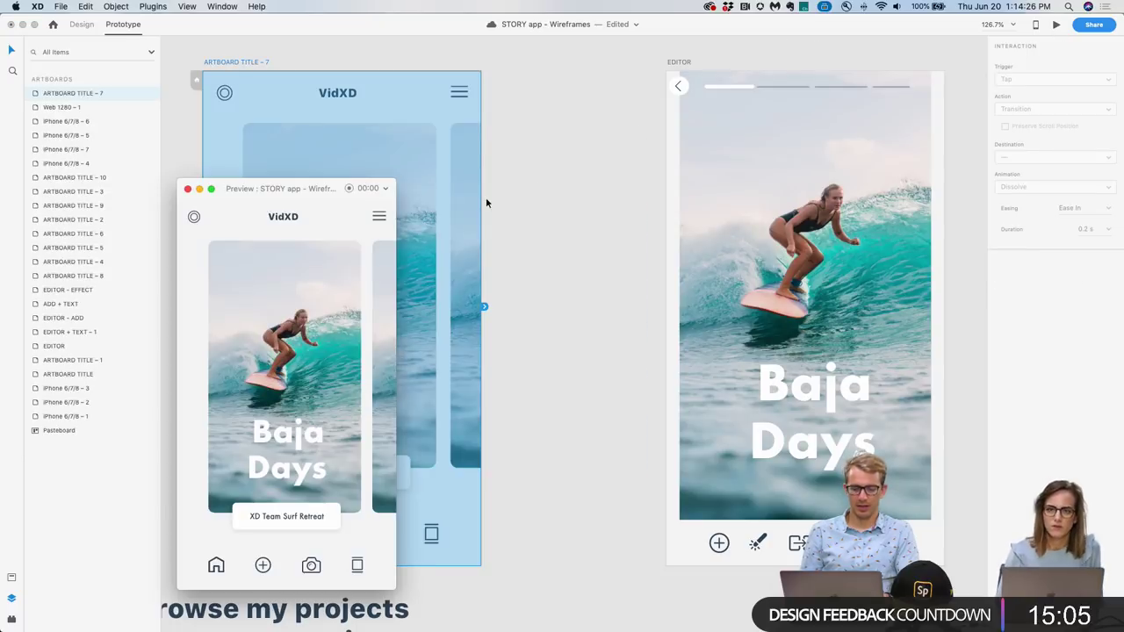
left_click_drag(395, 181, 571, 91)
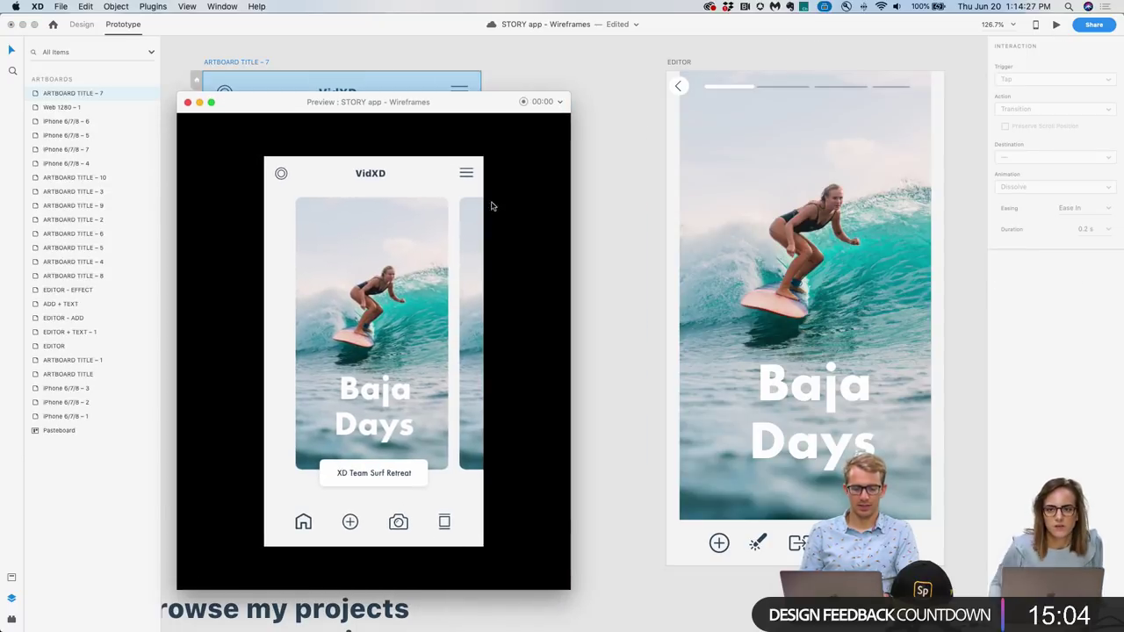
left_click(393, 370)
left_click(380, 369)
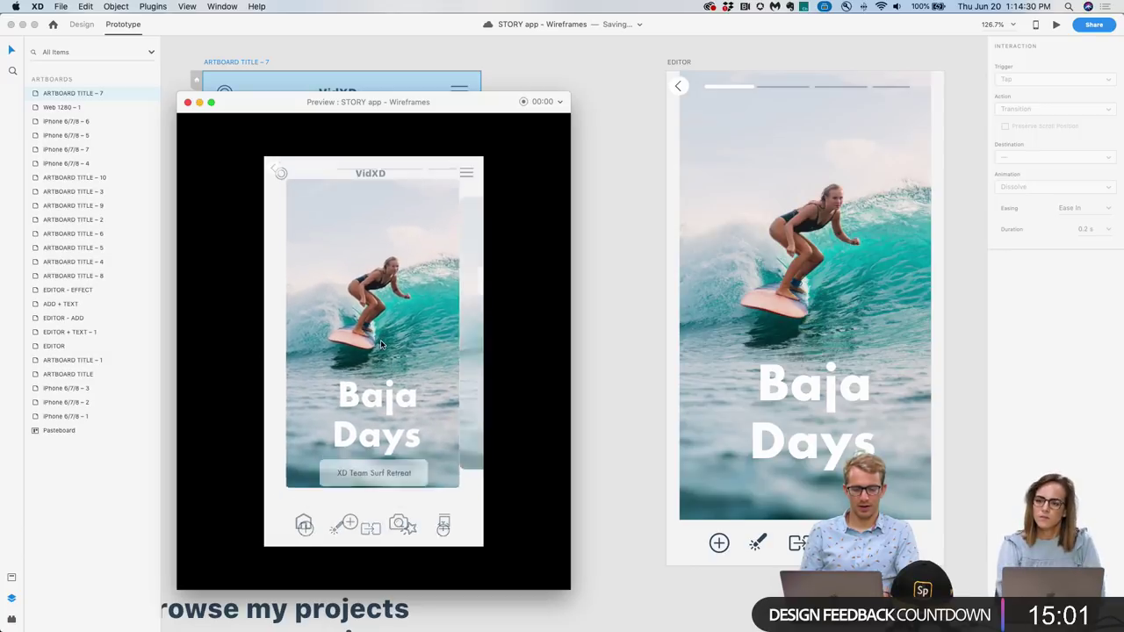
left_click(380, 369)
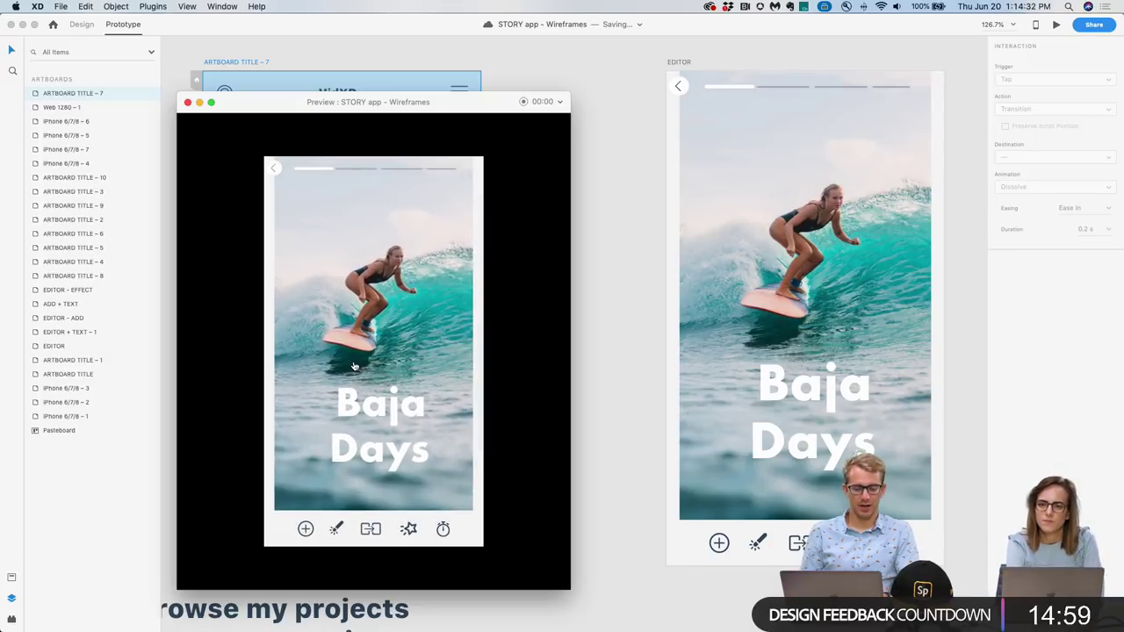
left_click(353, 364)
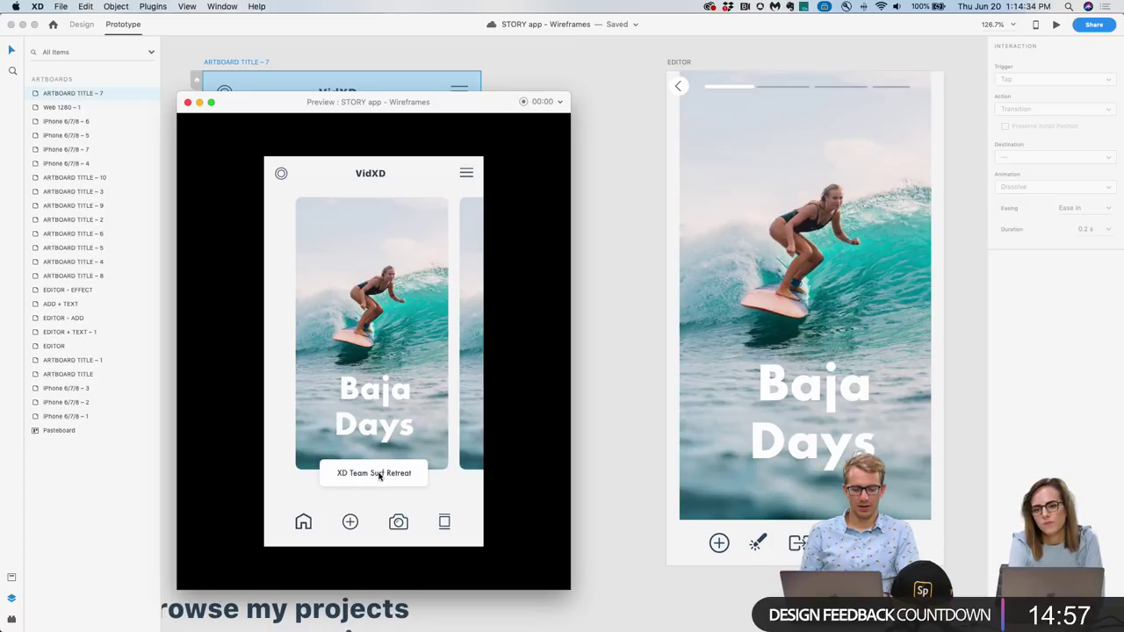
left_click(372, 366)
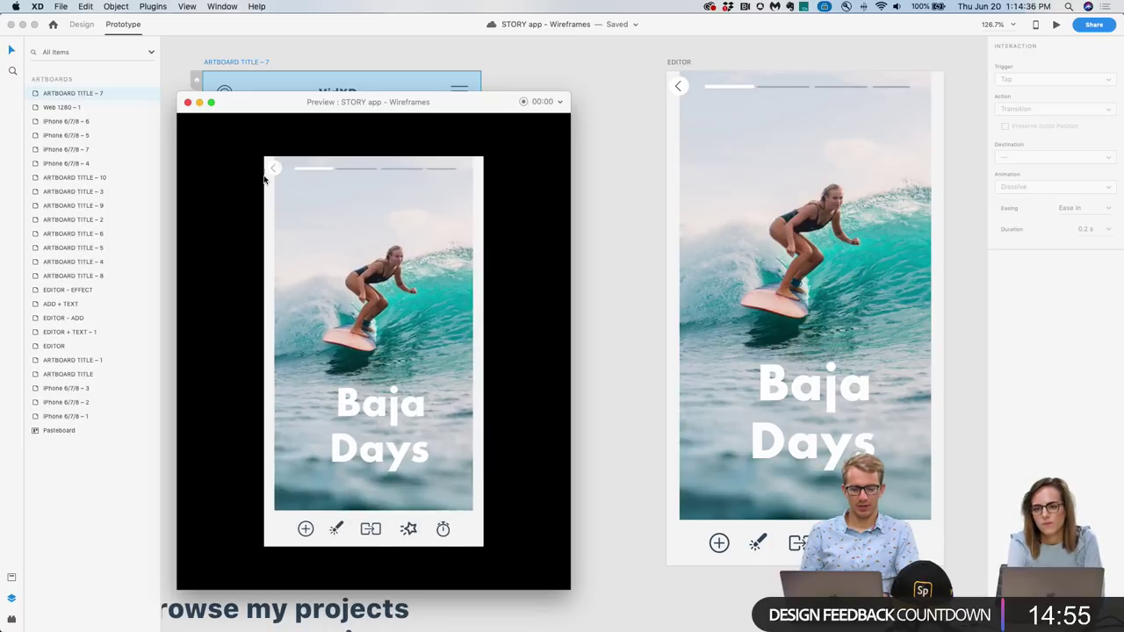
left_click(187, 102)
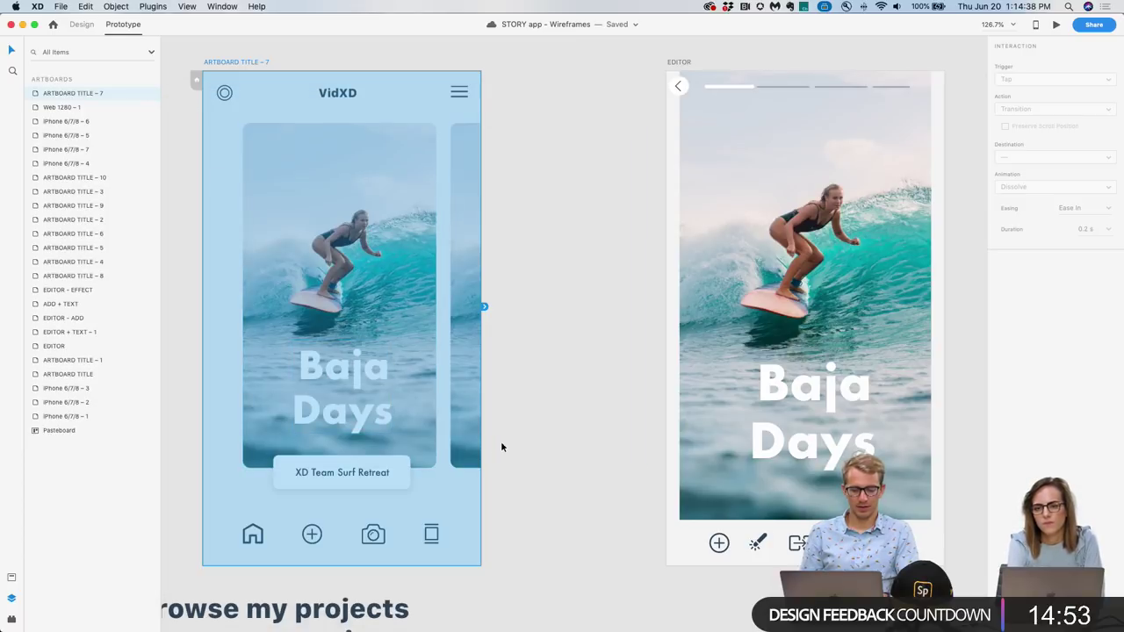
Rename the XD Team Surf Retreat card group on the VidXD home artboard as "project title".
left_click(373, 476)
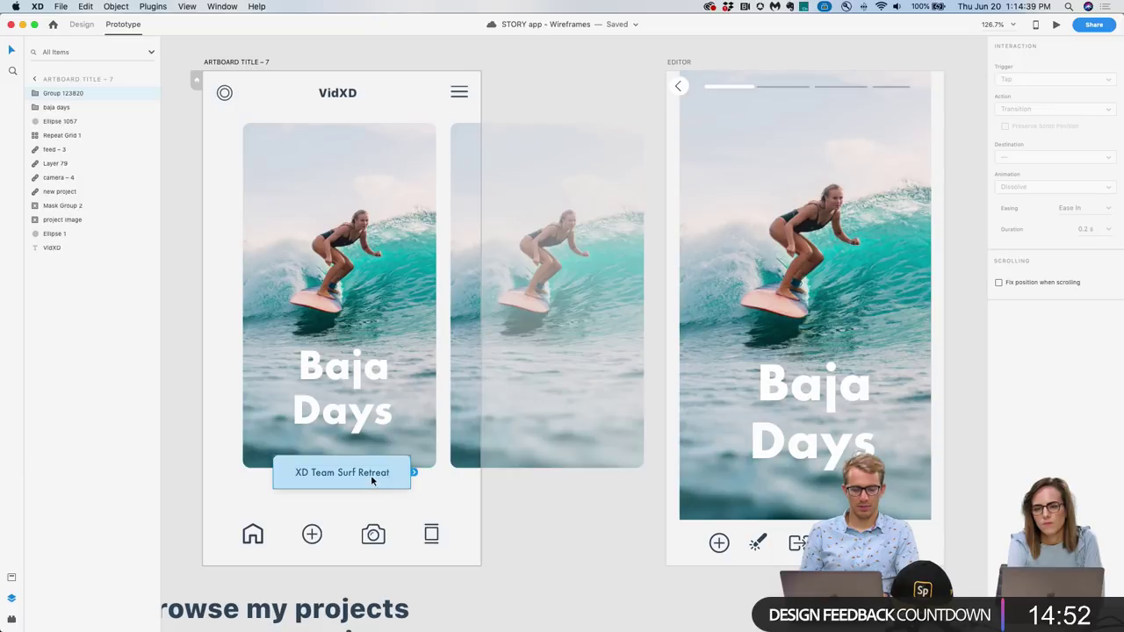
double_click(69, 94)
type("project title")
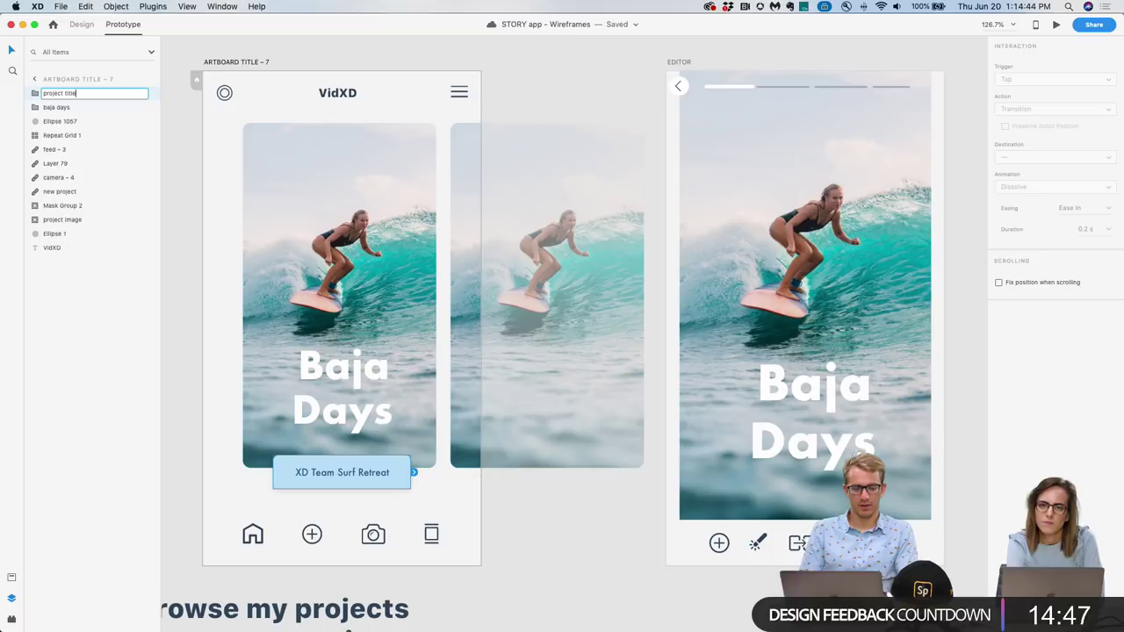
key("Return")
Copy the project title card from the VidXD home artboard onto the EDITOR artboard.
double_click(329, 479)
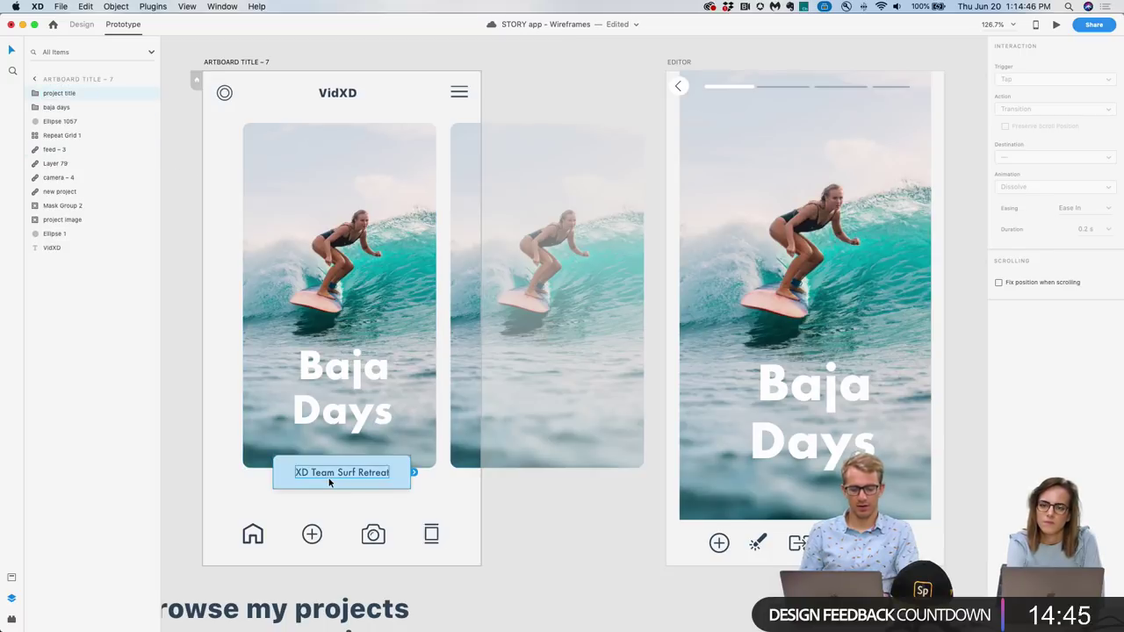
key("Escape")
key("super+c")
scroll(606, 532, "right", 5)
key("super+v")
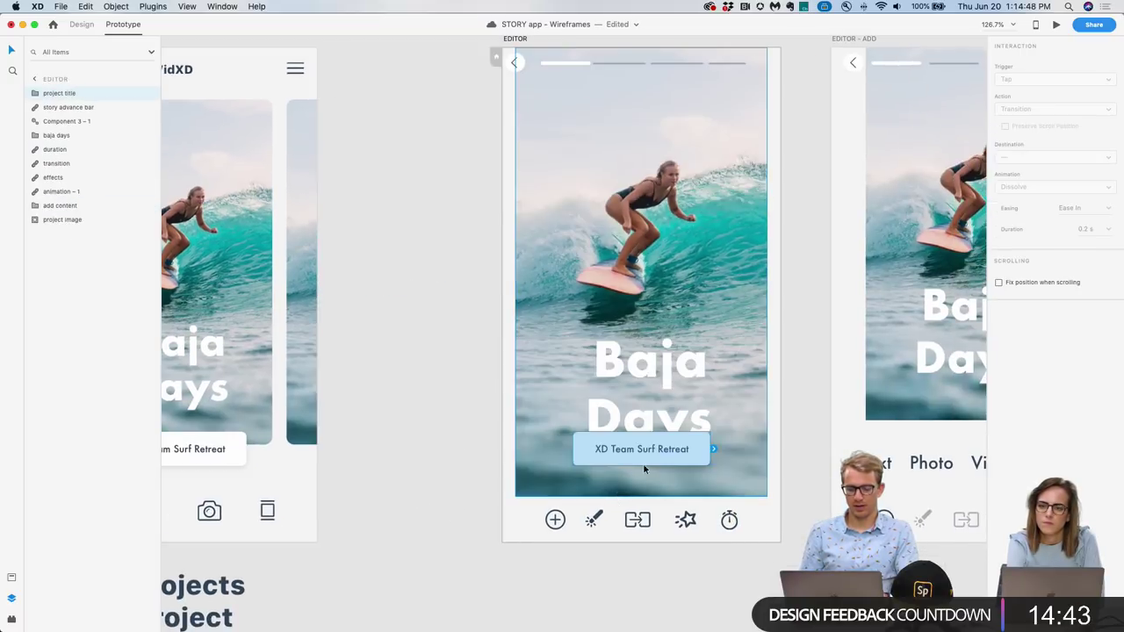
Move the EDITOR artboard's project title card down to about X 97, Y 582, and set its opacity to 0% in Design mode.
left_click_drag(650, 451, 652, 499)
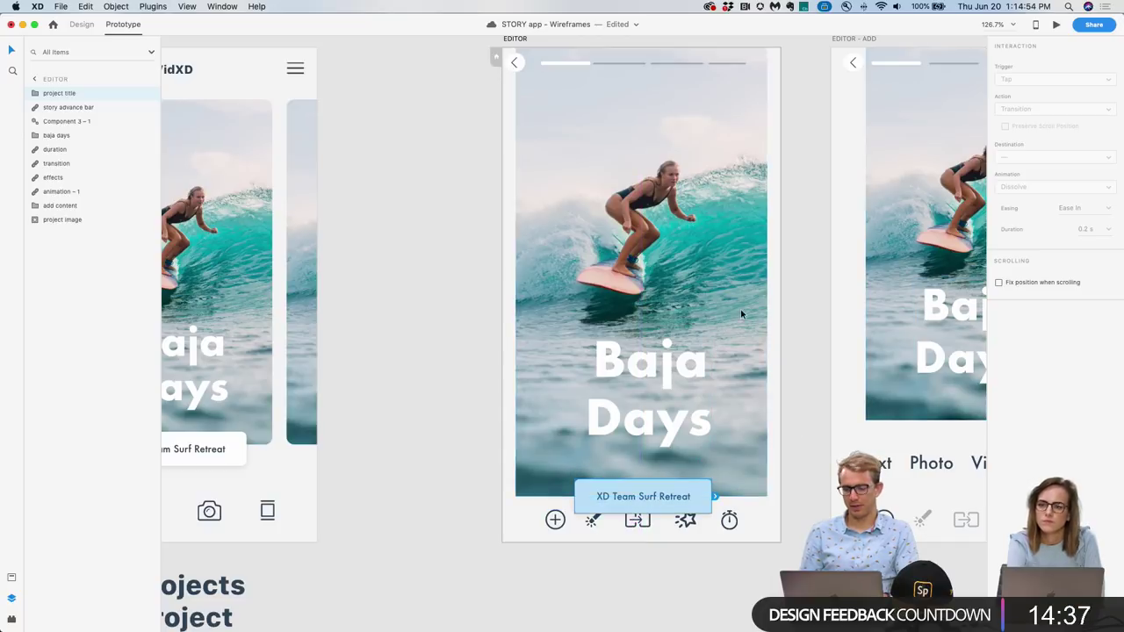
left_click(82, 24)
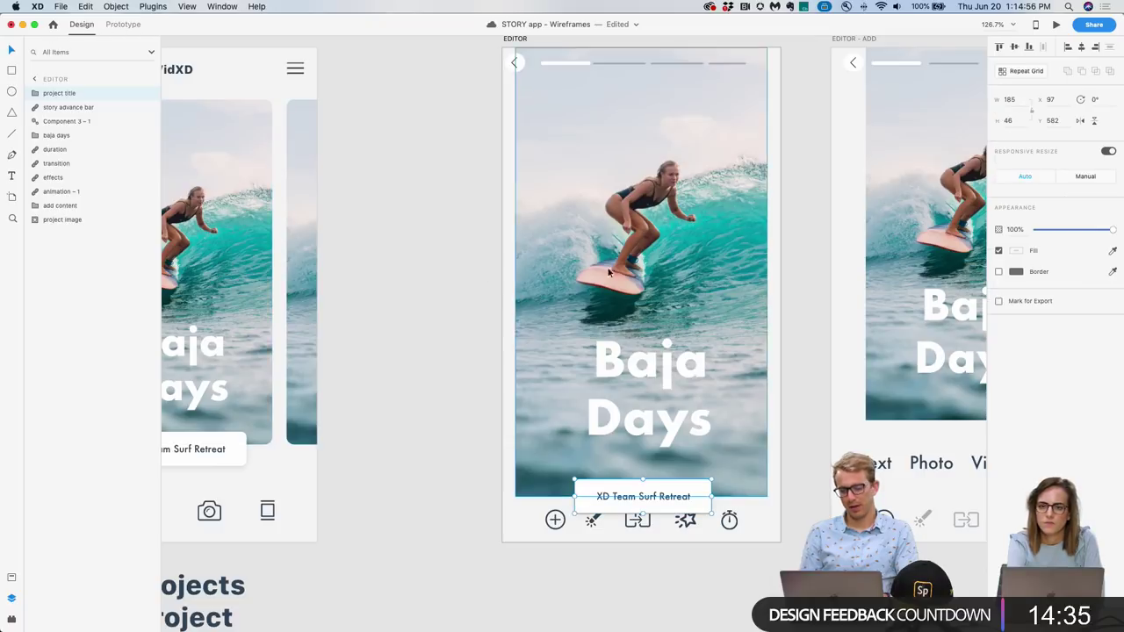
left_click(1037, 229)
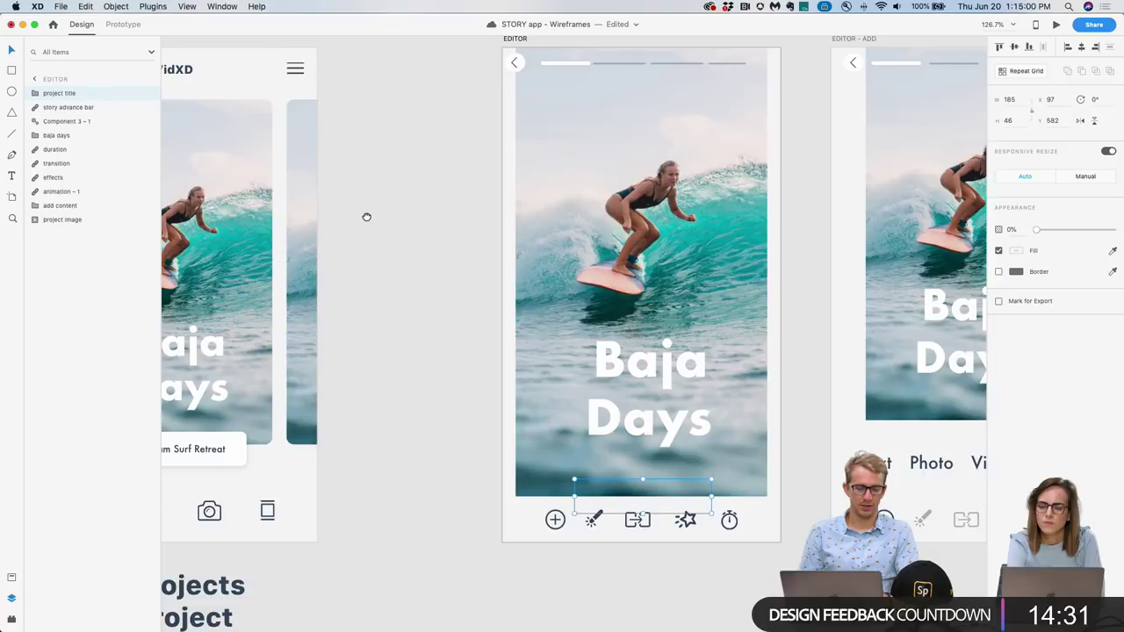
Preview the home screen in an enlarged preview, replay the photo's transition to the editor to check the card's fade, and close the preview.
scroll(439, 248, "down", 3)
left_click(276, 290)
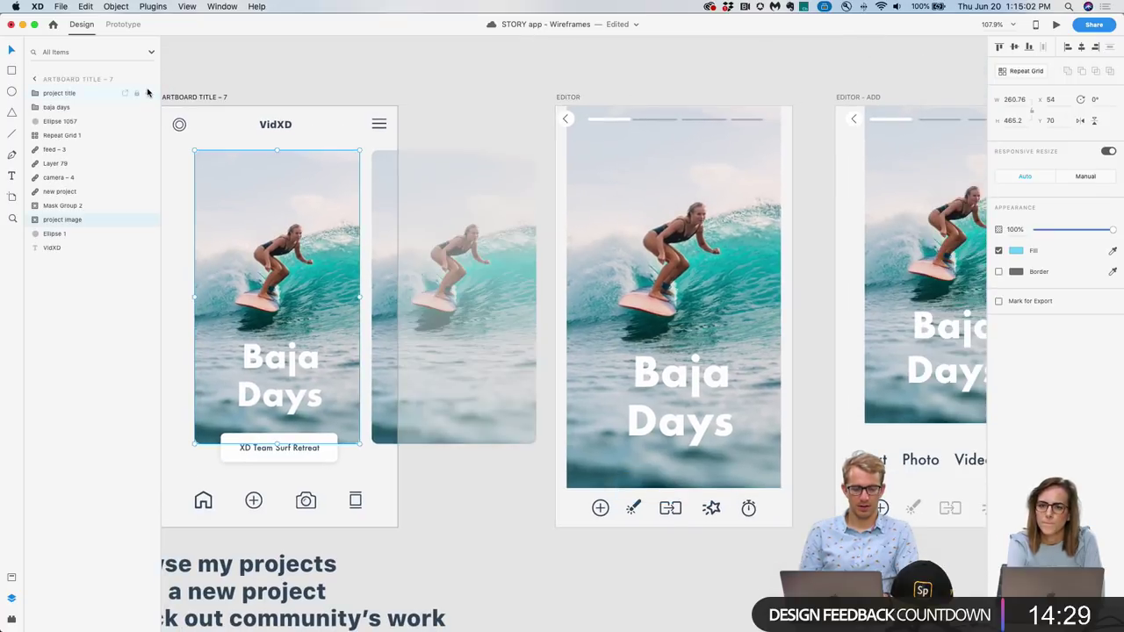
left_click(1056, 24)
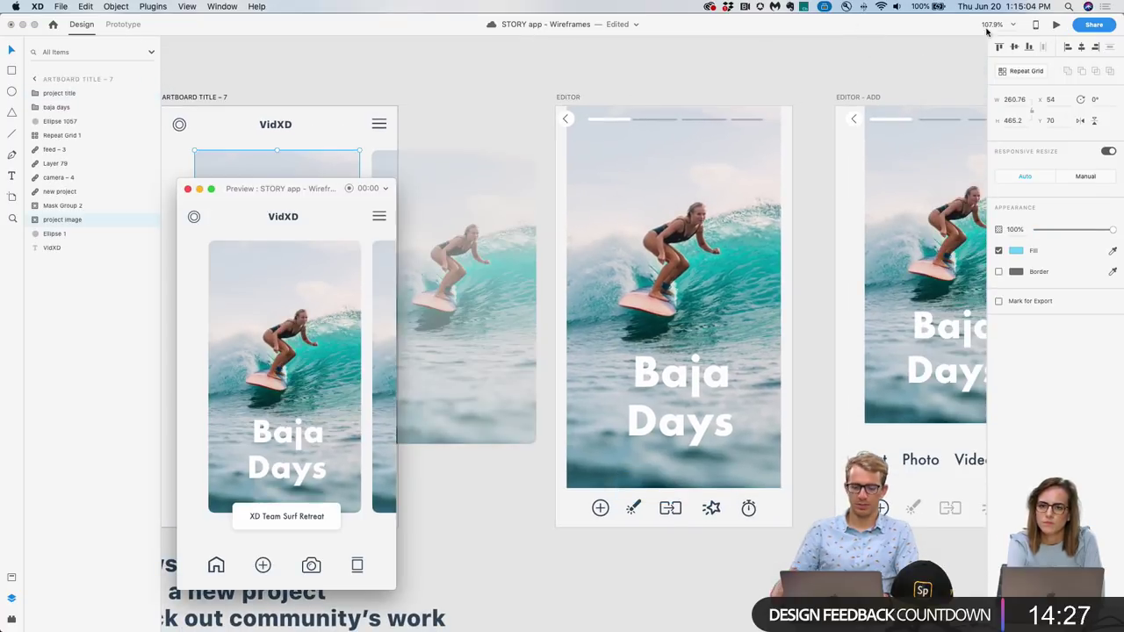
left_click_drag(391, 182, 609, 27)
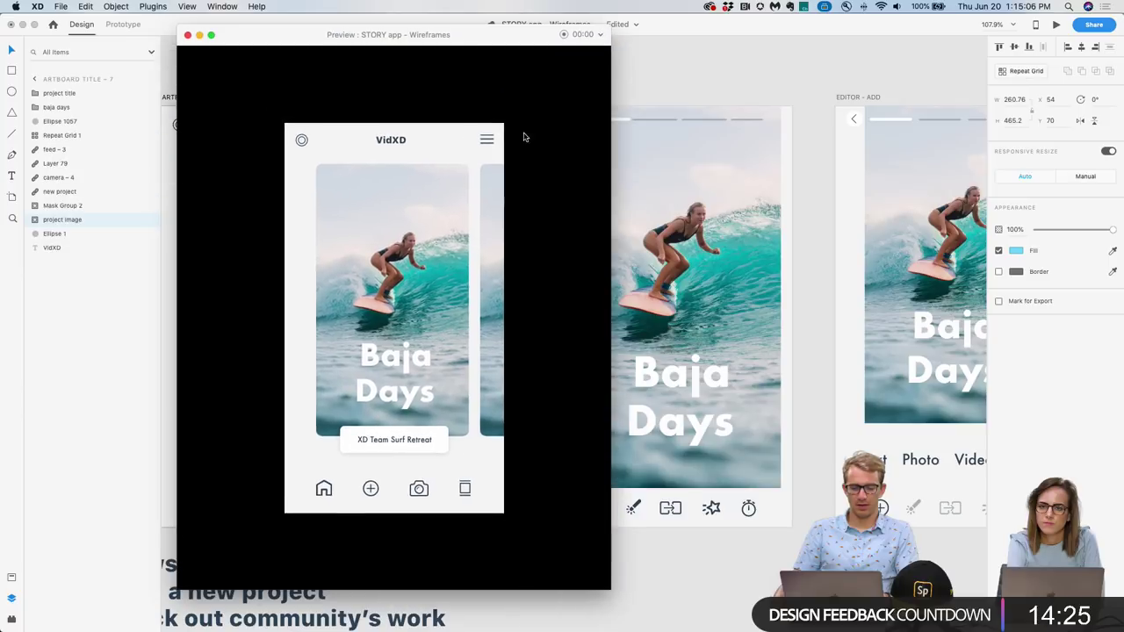
left_click(416, 285)
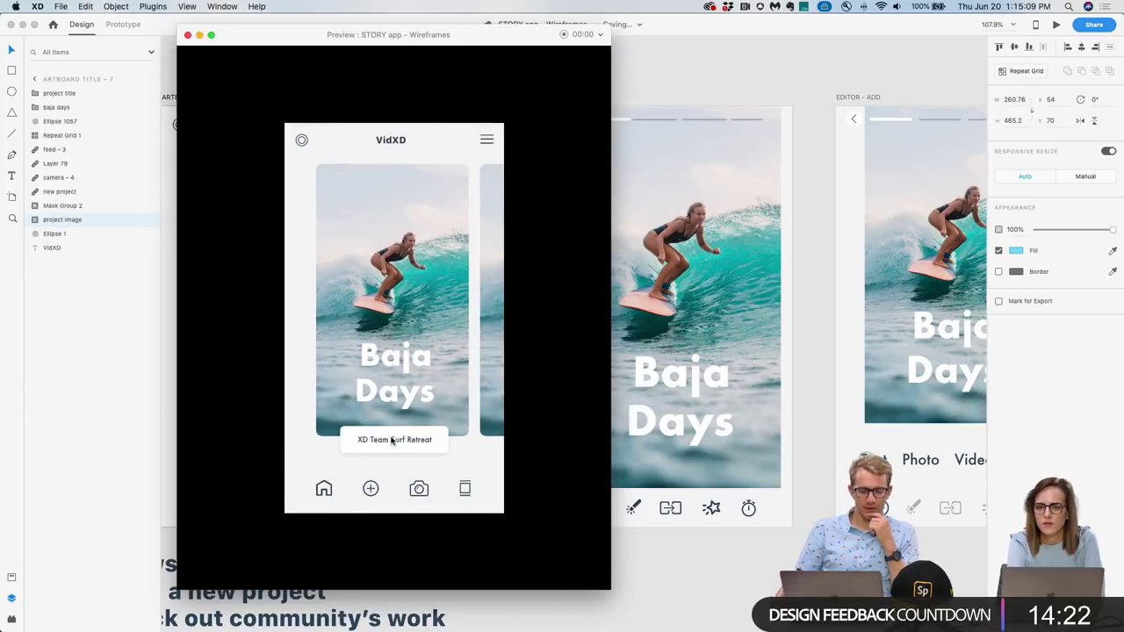
left_click(409, 311)
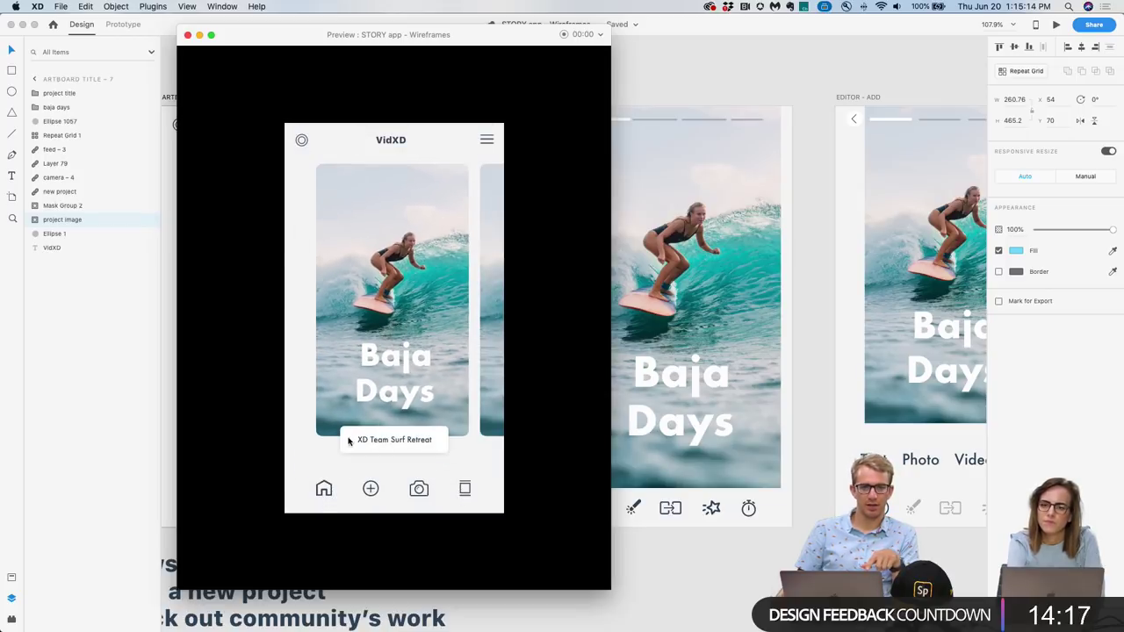
left_click(397, 312)
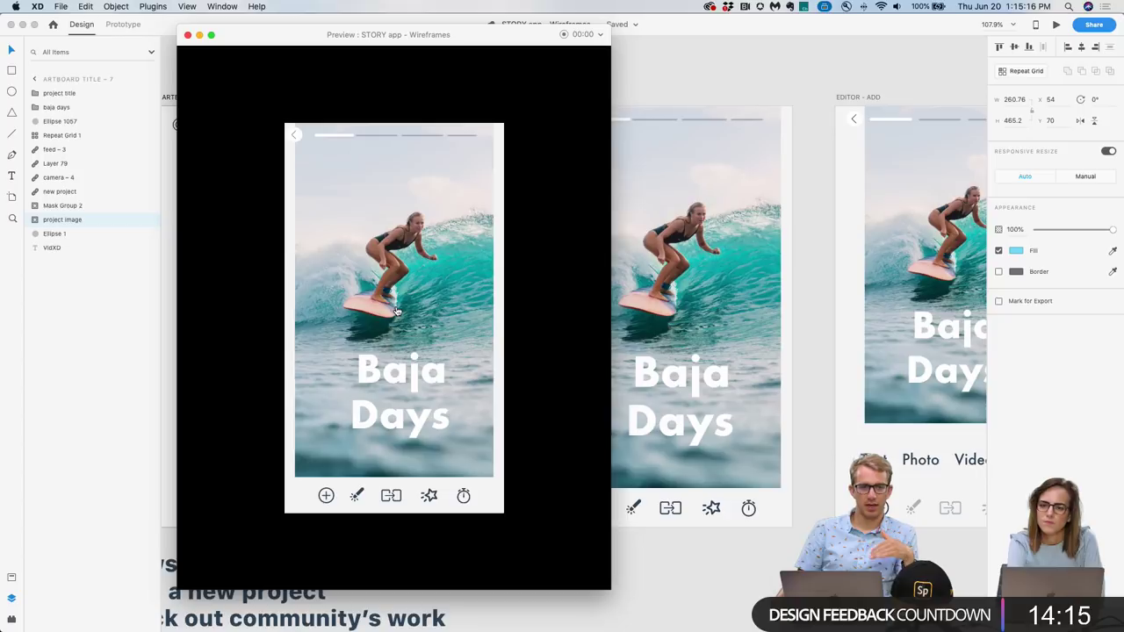
left_click(396, 312)
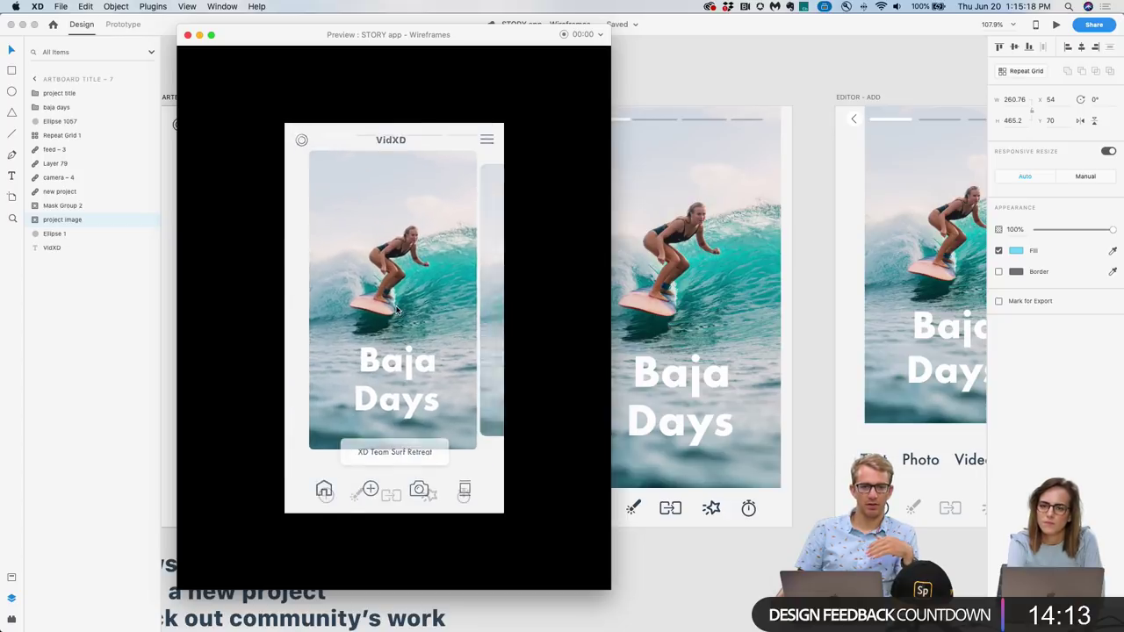
left_click(396, 312)
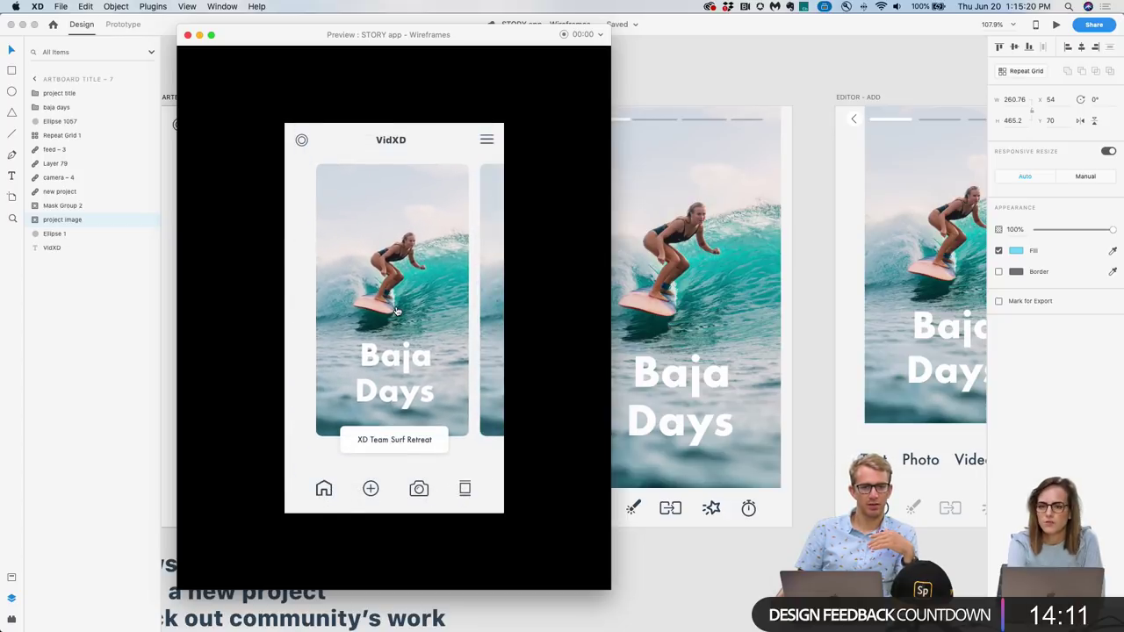
left_click(396, 312)
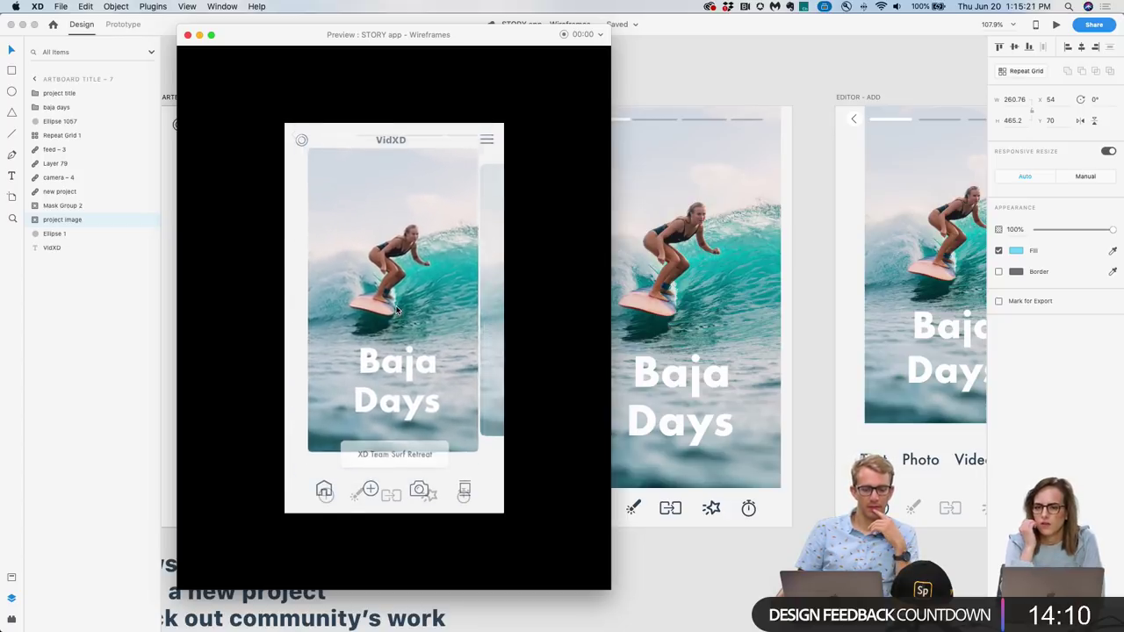
left_click(187, 36)
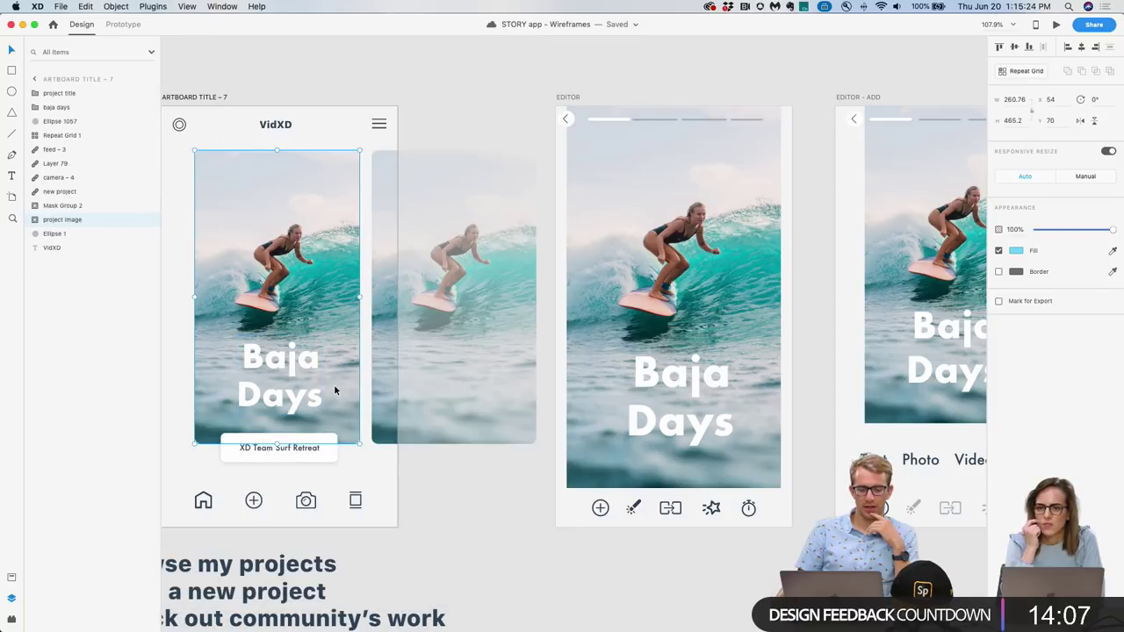
Switch to Prototype mode and preview the VidXD home artboard in an enlarged preview, playing the home-to-editor transition in both directions.
left_click(123, 24)
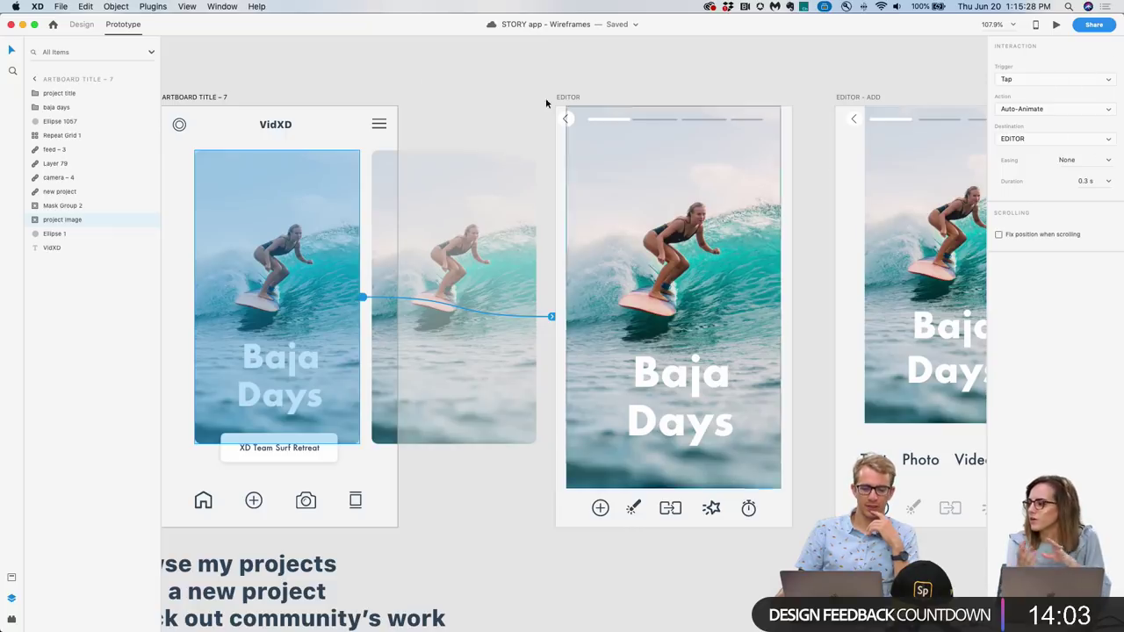
left_click(214, 98)
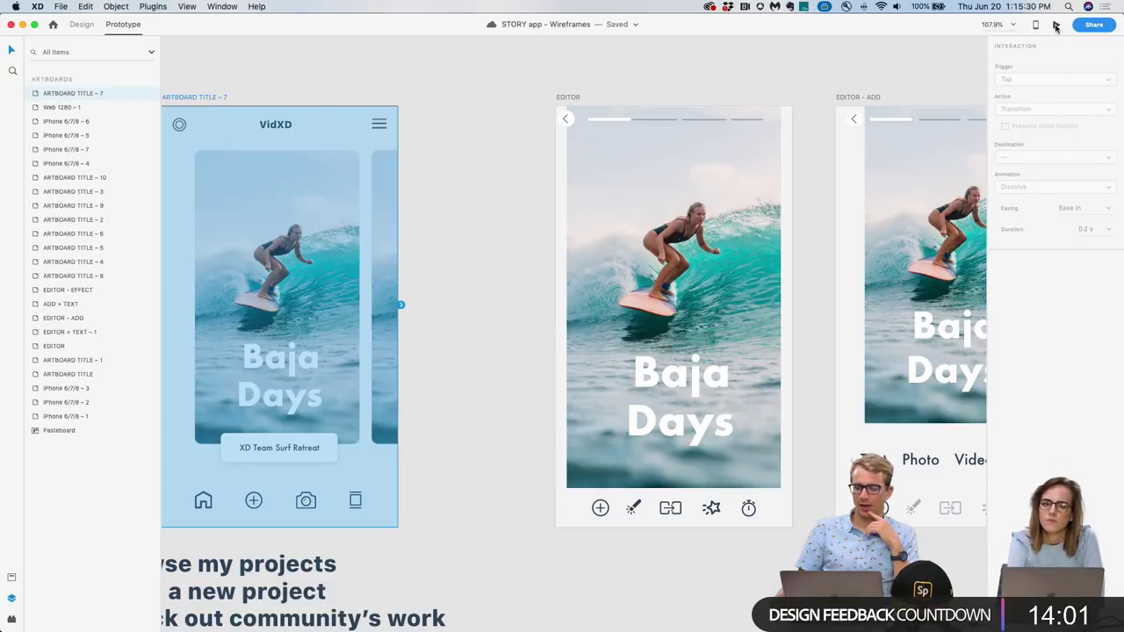
left_click(1056, 25)
left_click_drag(399, 175, 523, 81)
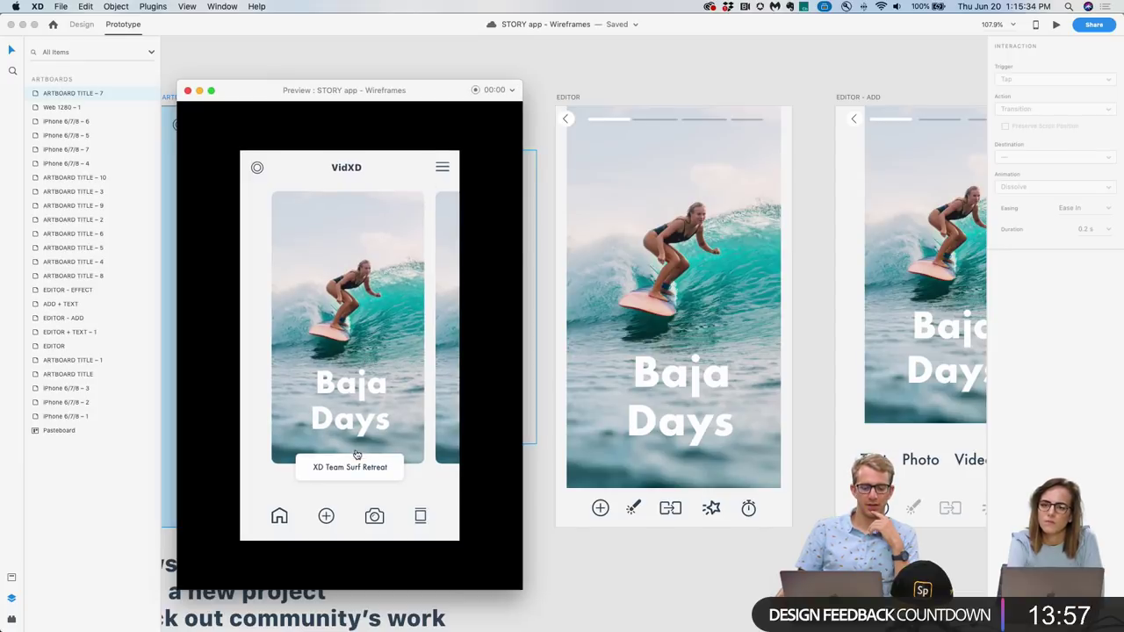
left_click(376, 346)
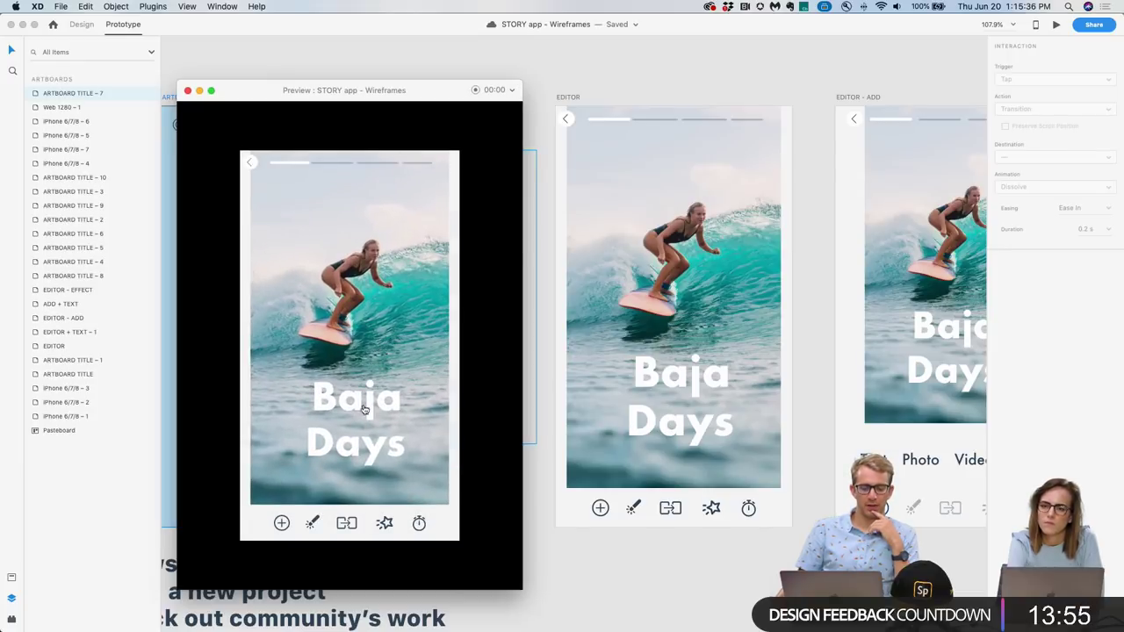
left_click(345, 342)
left_click(345, 342)
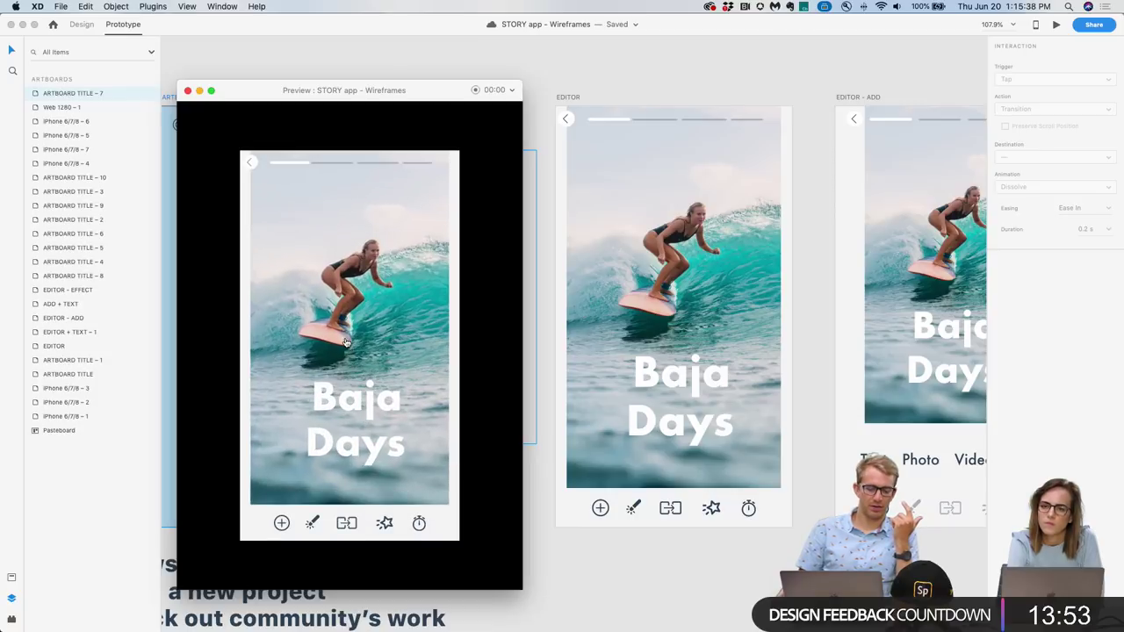
left_click(345, 343)
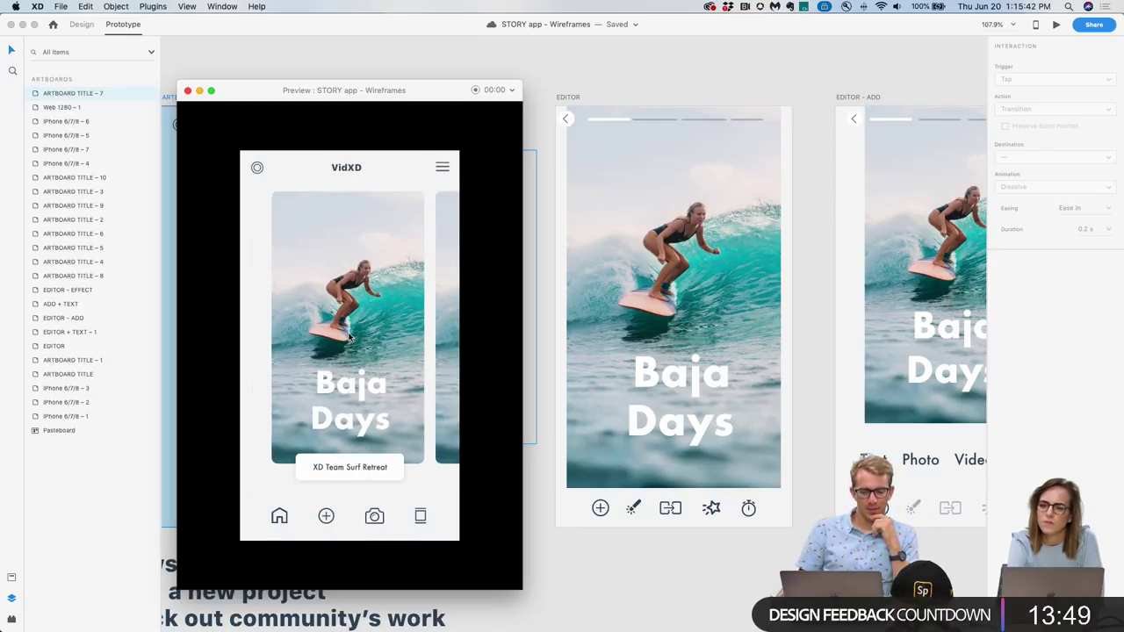
left_click(349, 338)
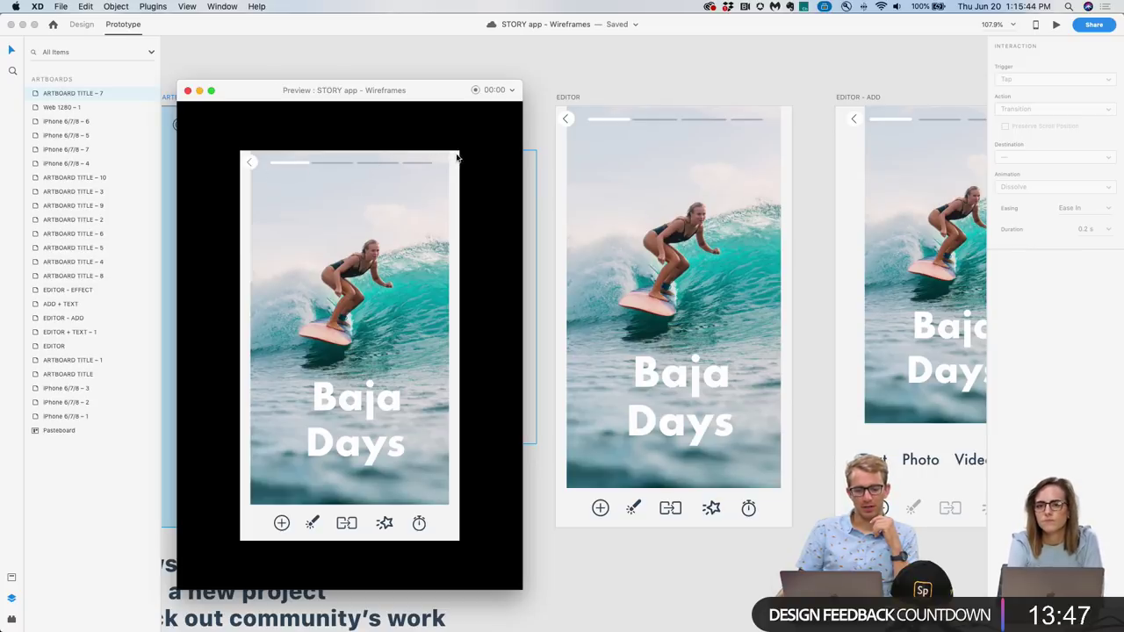
Preview the VidXD home artboard afresh, playing its transition to the editor and on to the title text editing screen, and close the preview.
left_click(187, 90)
left_click(658, 122)
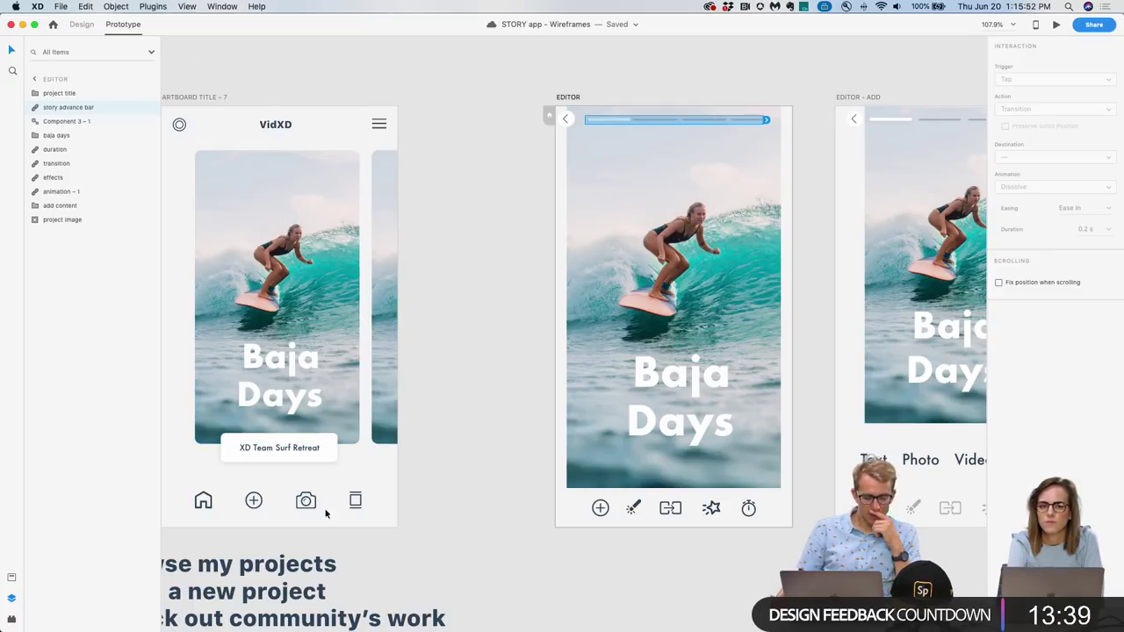
left_click(211, 97)
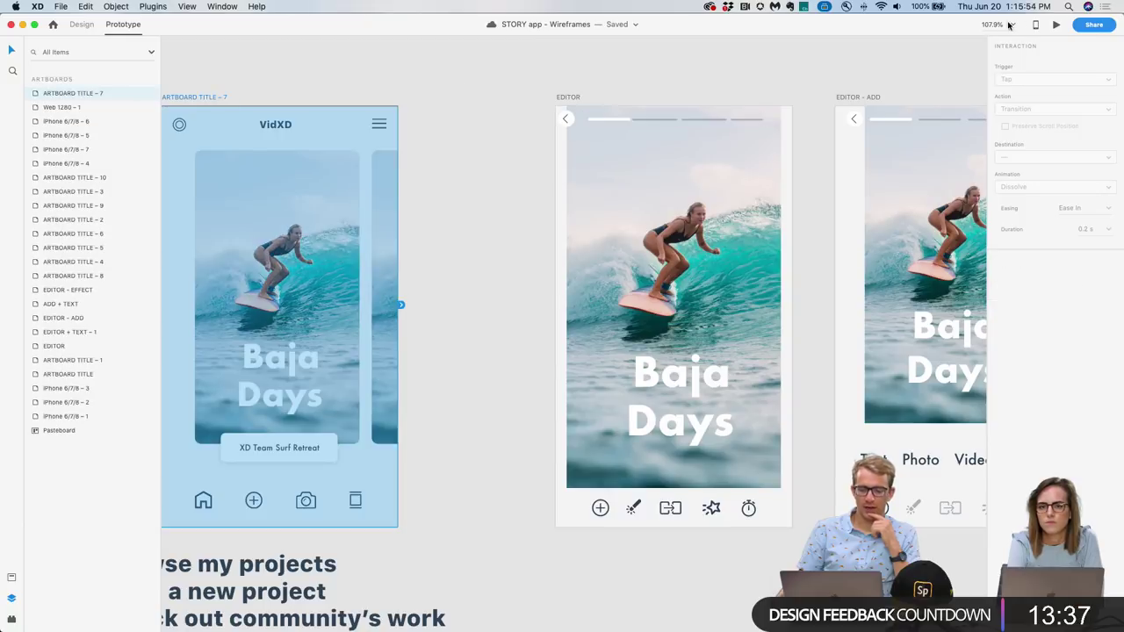
left_click(1056, 25)
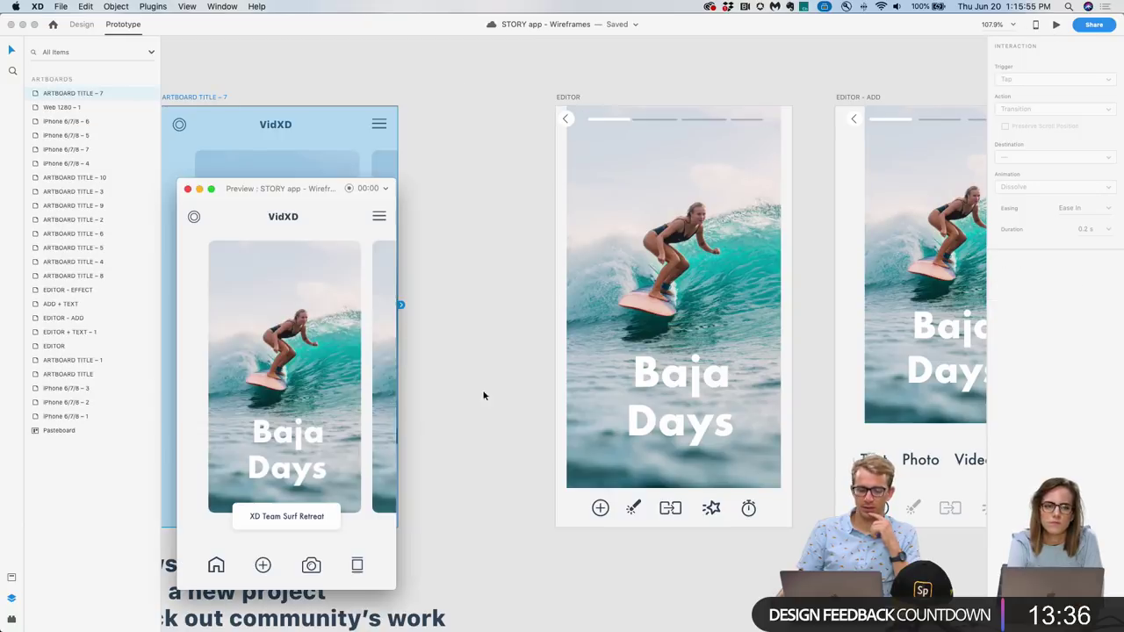
left_click(303, 465)
left_click(292, 502)
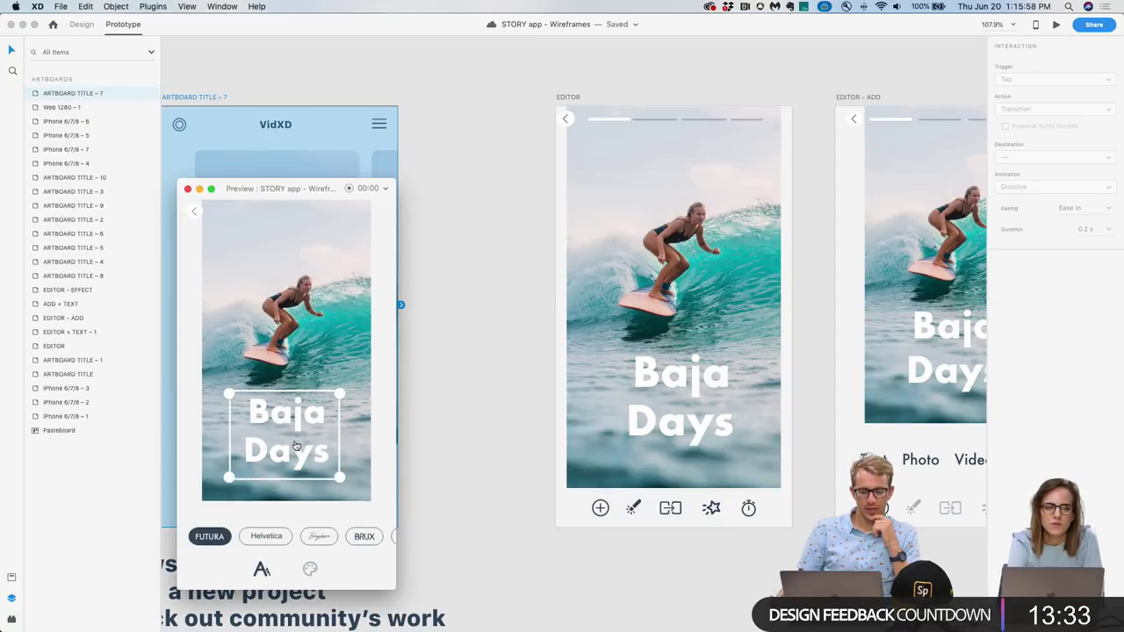
left_click(188, 189)
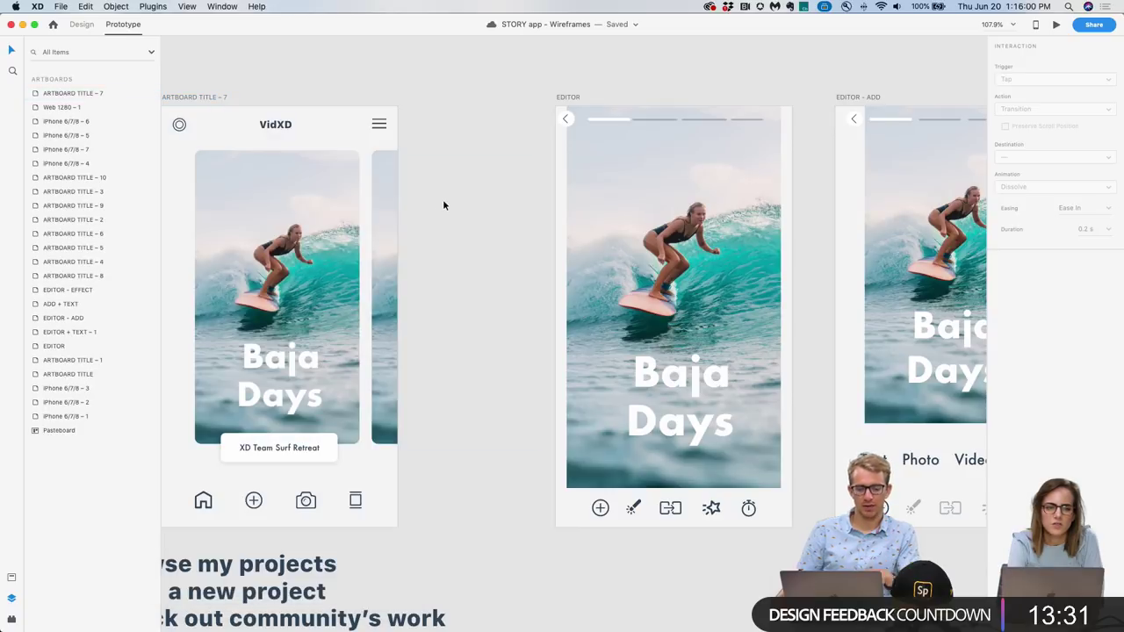
Replay the path from the home screen through the editor to title text editing in an enlarged preview, and return to the canvas.
scroll(443, 200, "down", 2)
scroll(444, 204, "down", 3)
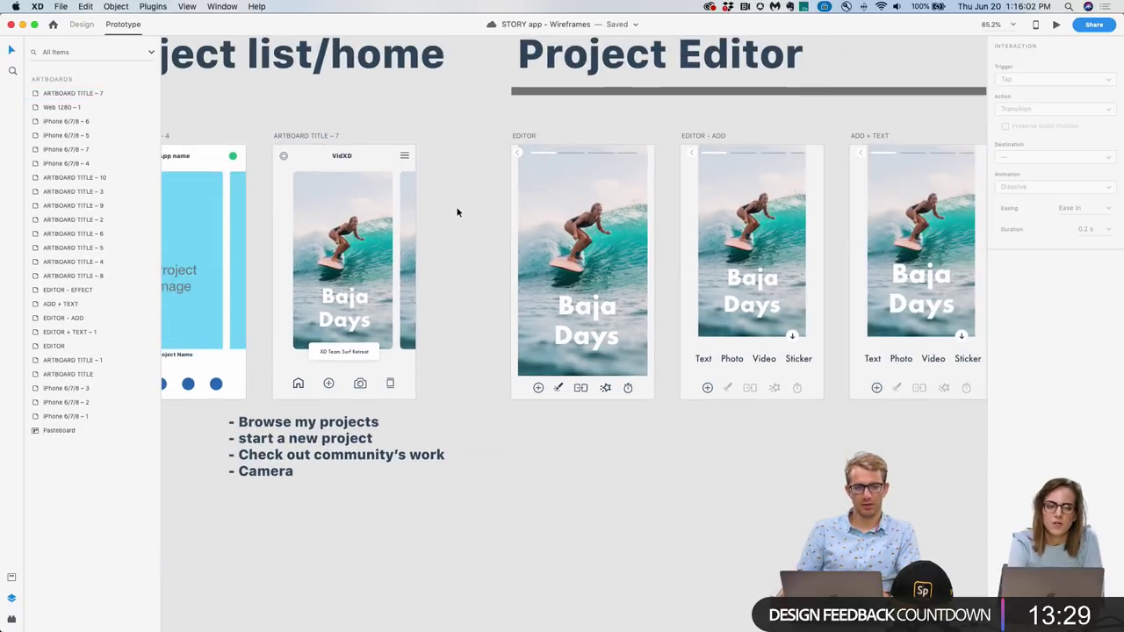
left_click_drag(457, 208, 481, 221)
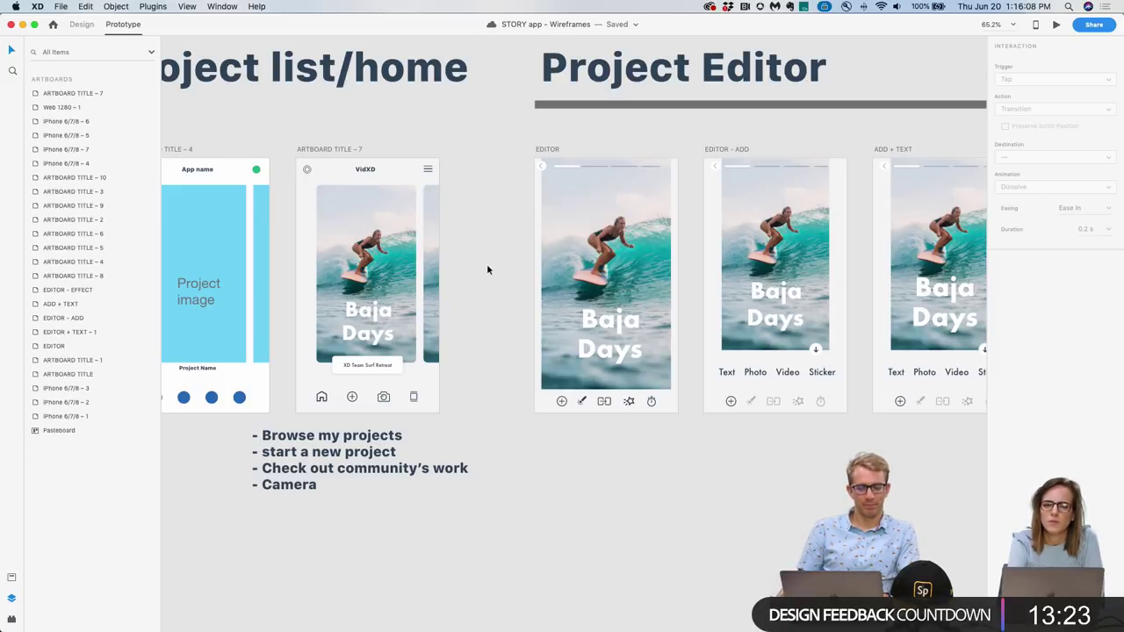
scroll(366, 262, "up", 3)
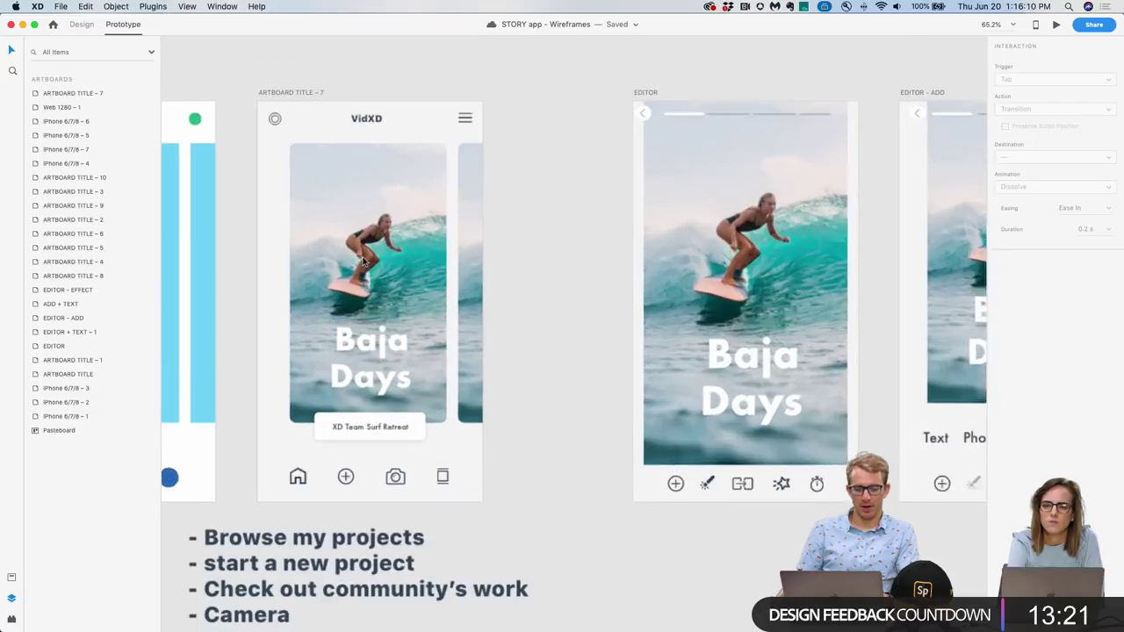
left_click(306, 99)
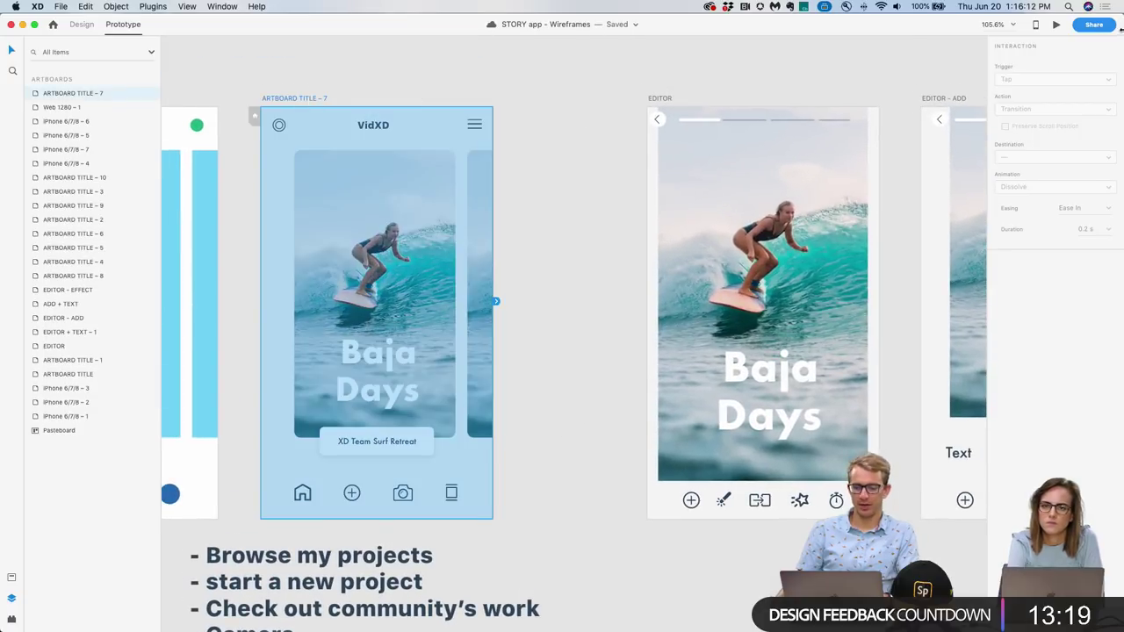
left_click(1056, 25)
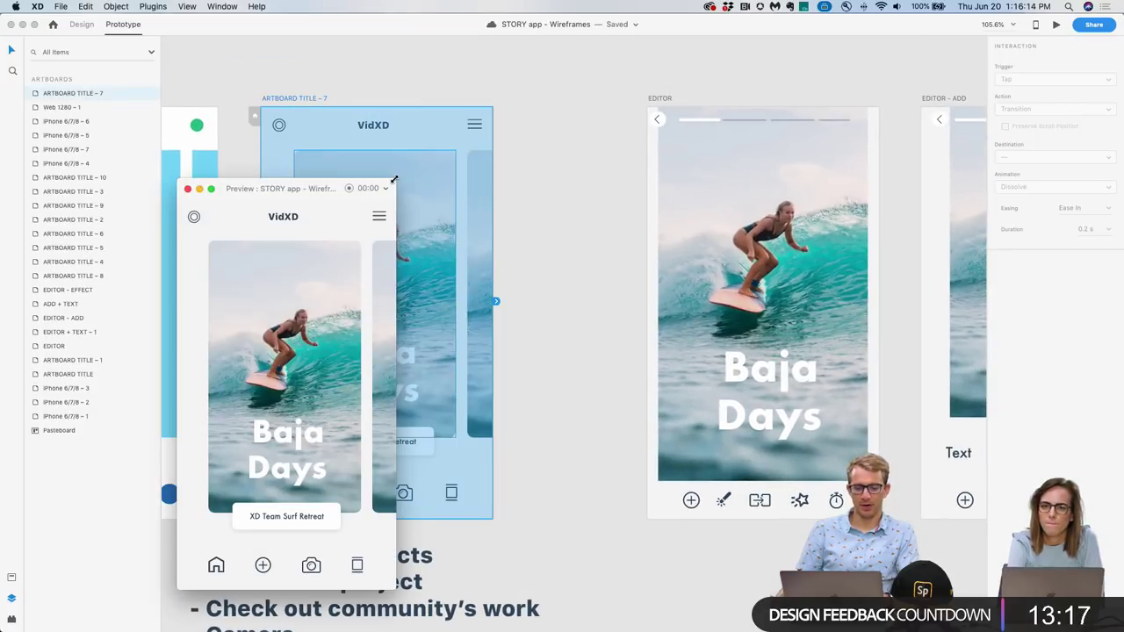
left_click_drag(394, 184, 581, 84)
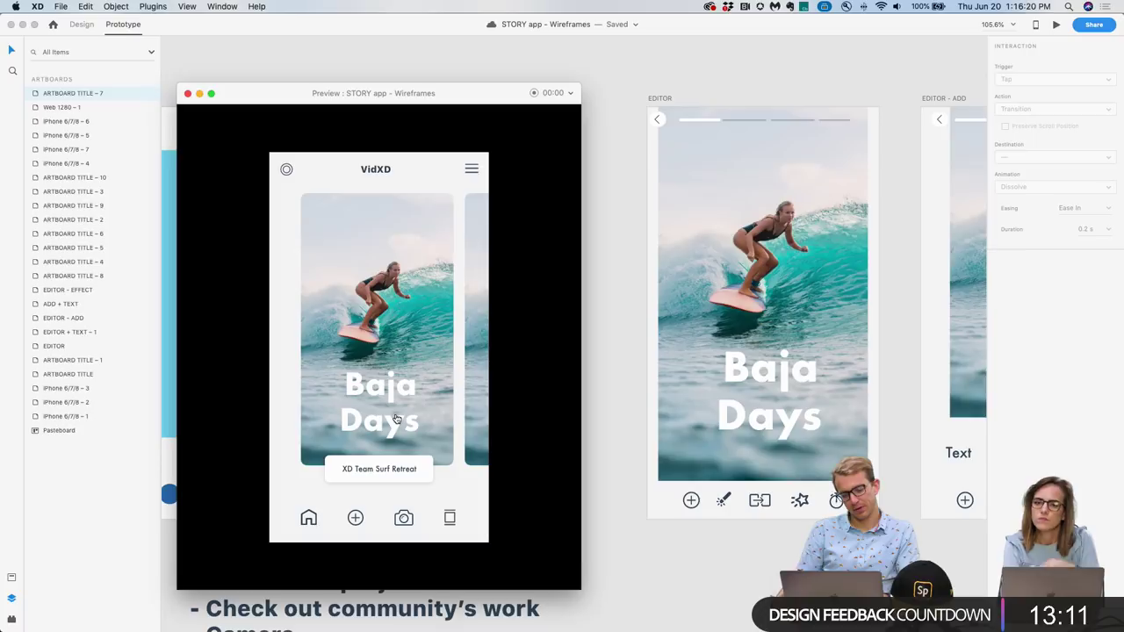
left_click(387, 440)
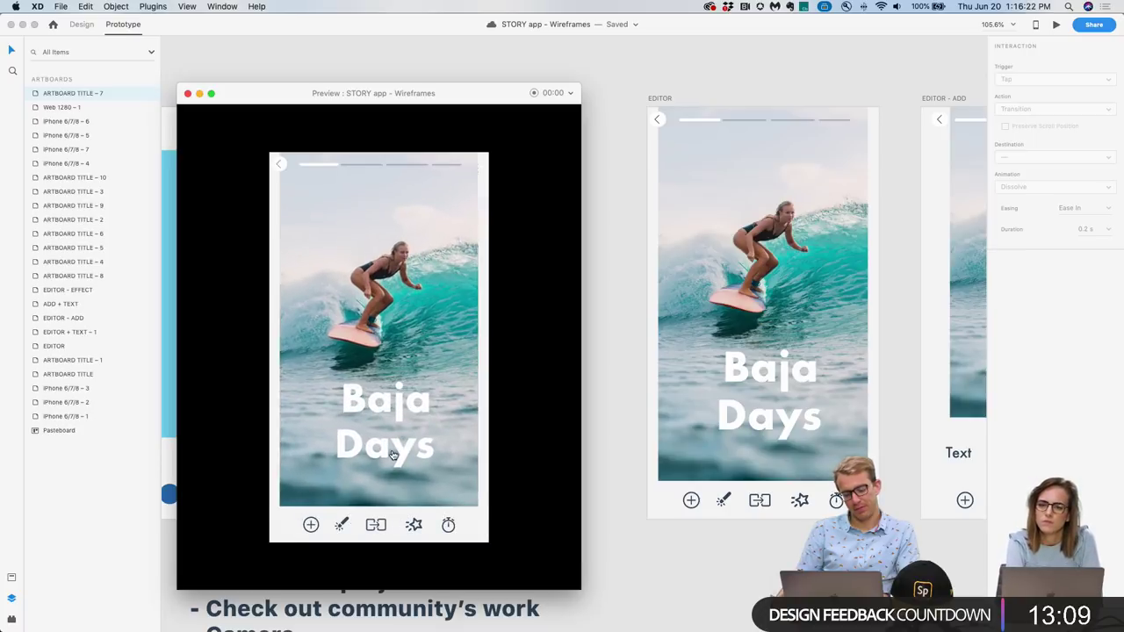
left_click(397, 419)
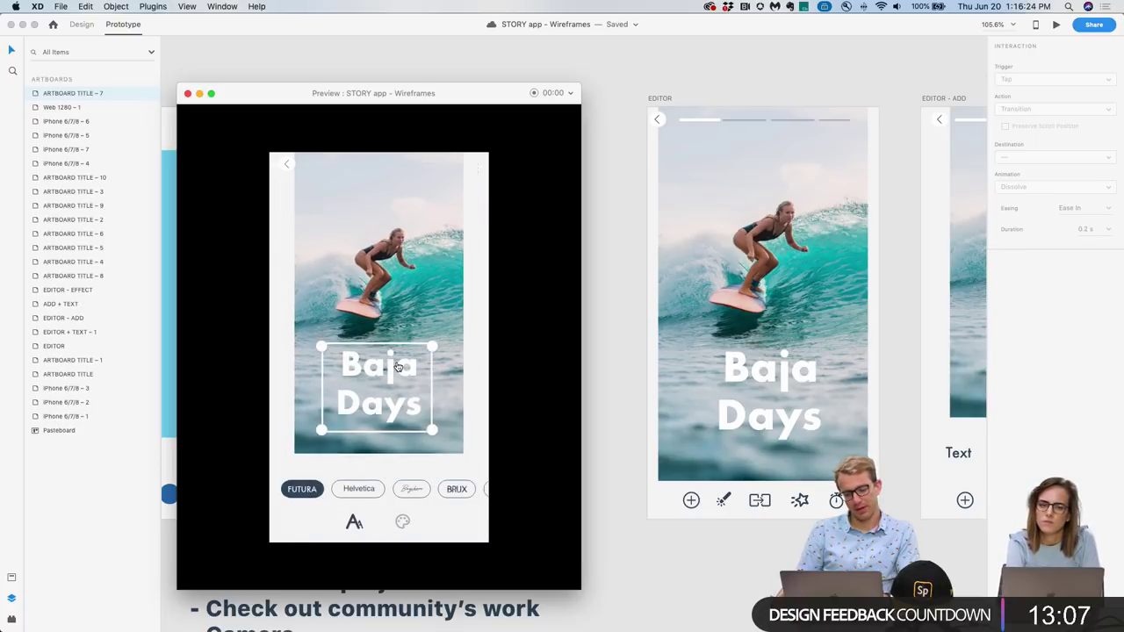
left_click(187, 93)
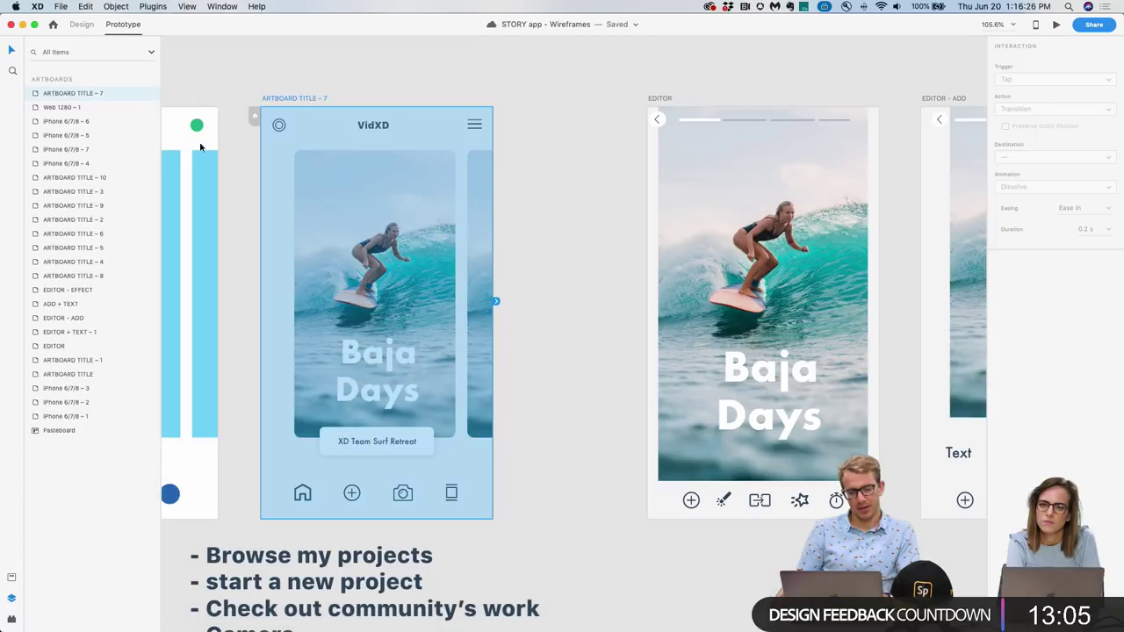
left_click(1055, 24)
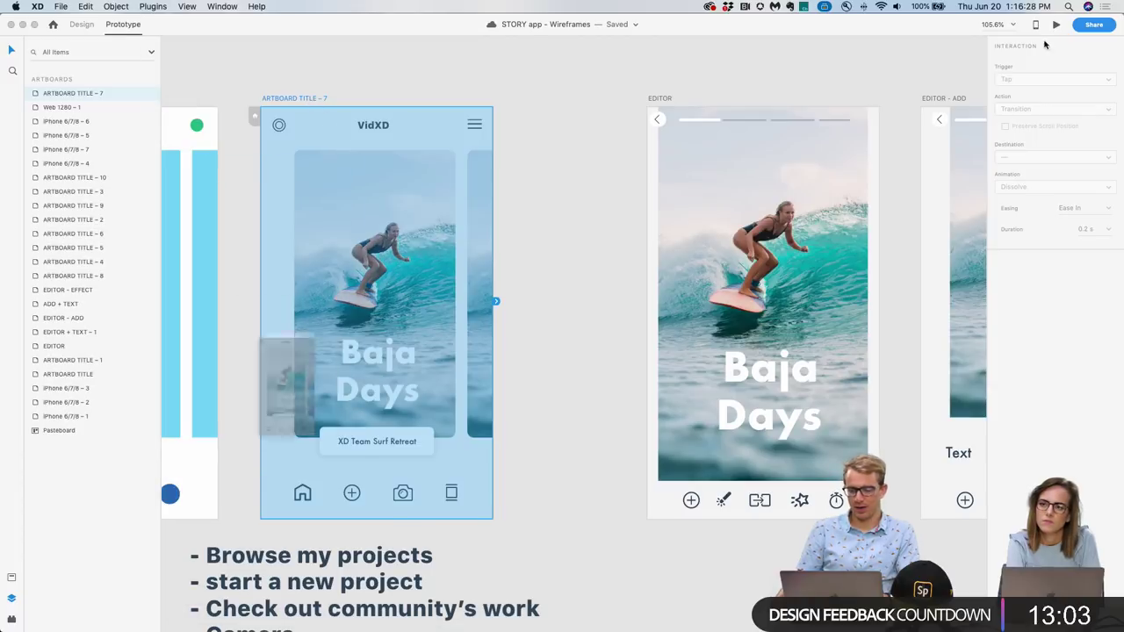
left_click_drag(392, 185, 562, 102)
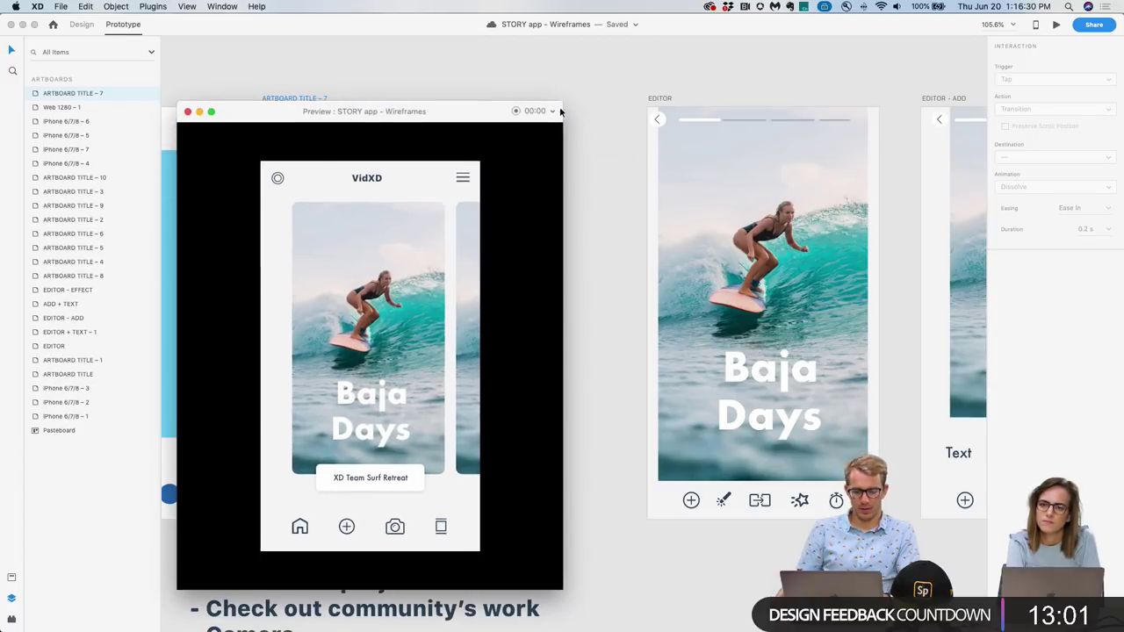
left_click(187, 110)
Move the home artboard's four navigation icons up together until they sit 36 px below the project photo.
left_click_drag(516, 479, 294, 513)
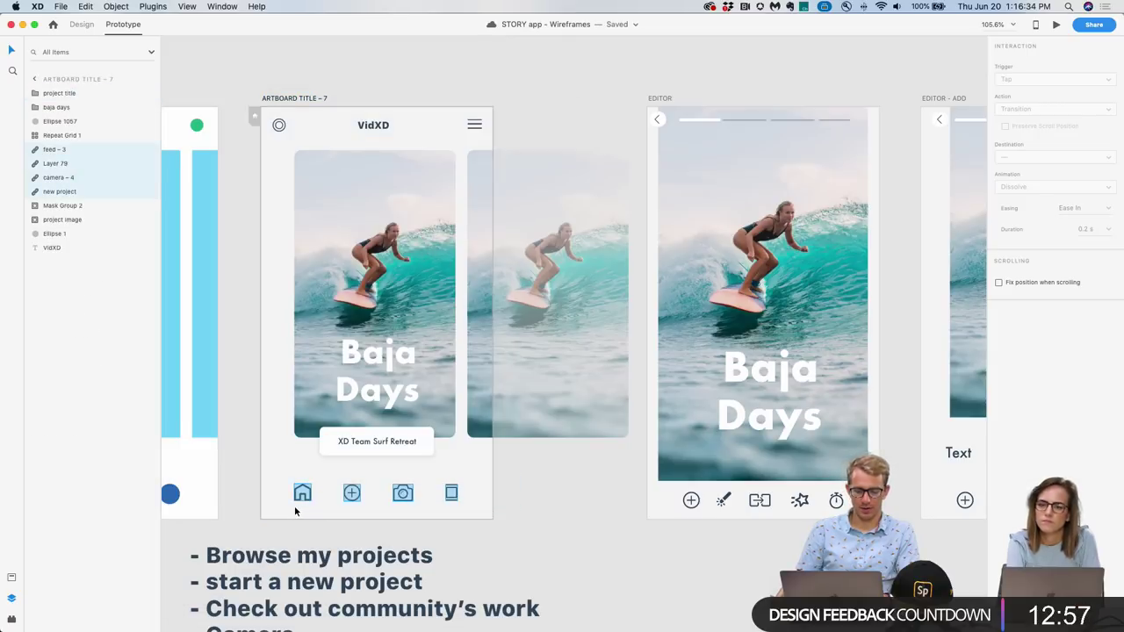
key("shift+Up")
key("shift+Up")
key("shift+Up")
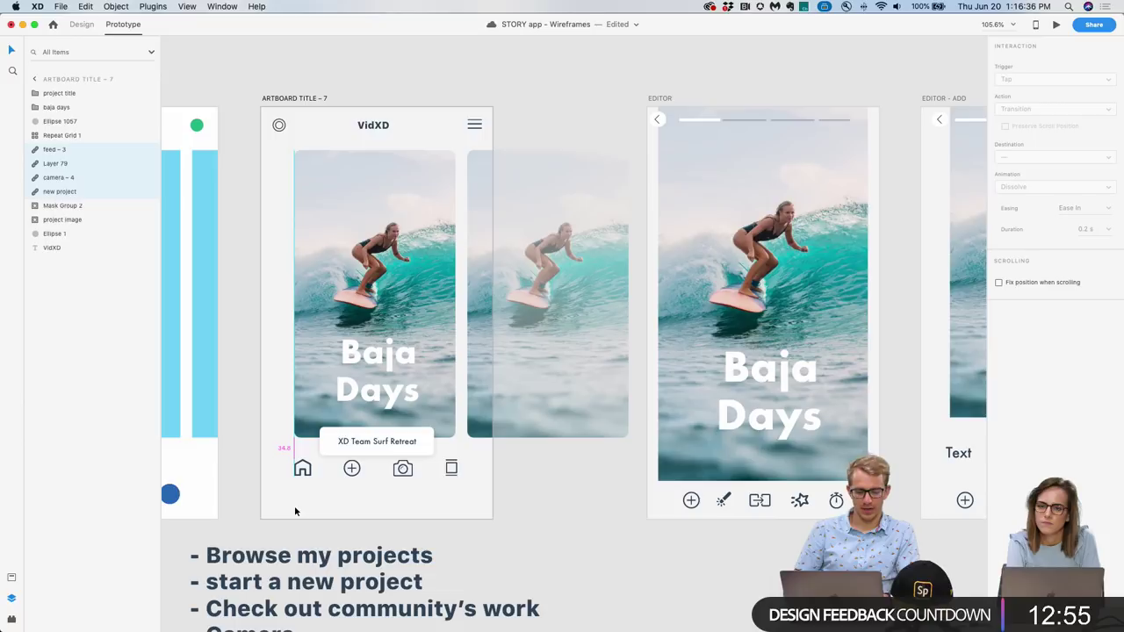
key("Down")
key("Down")
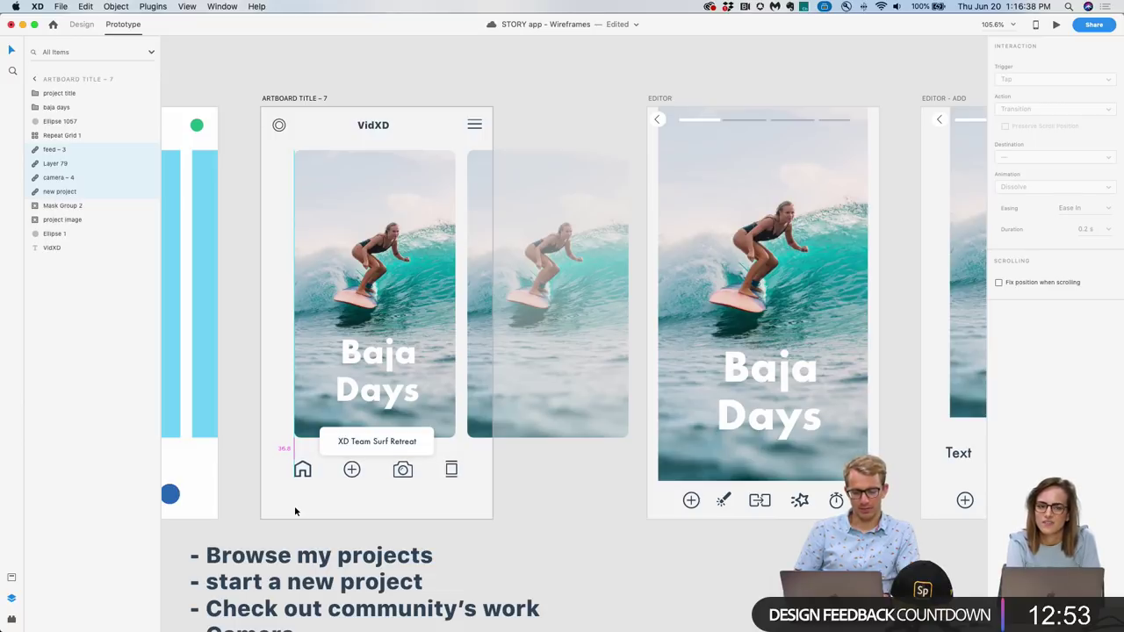
left_click(324, 506)
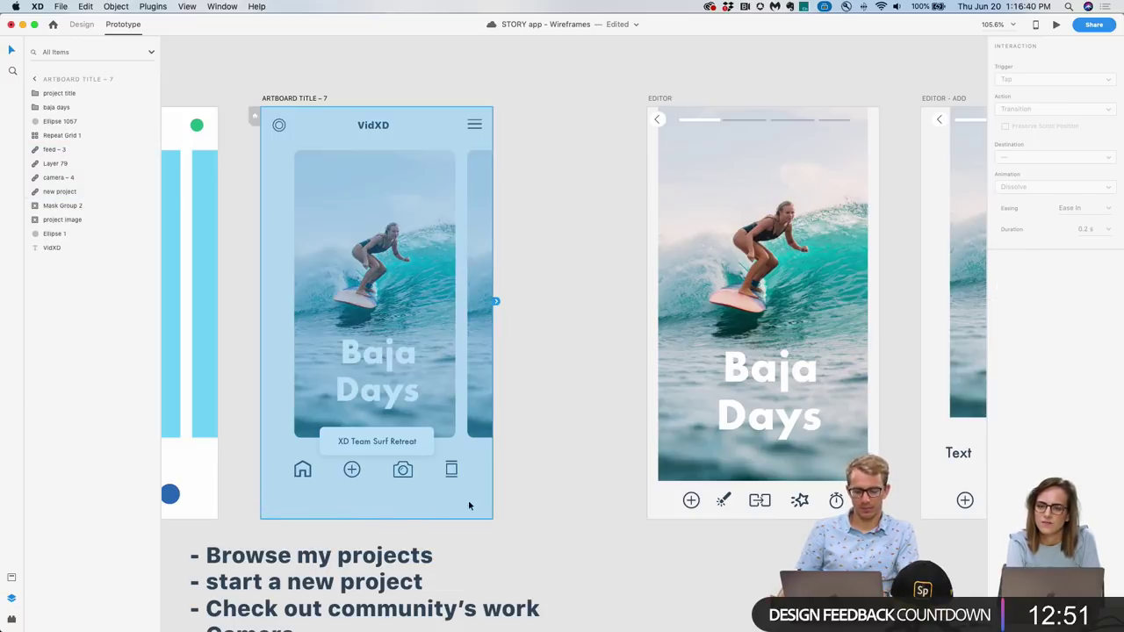
left_click(537, 487)
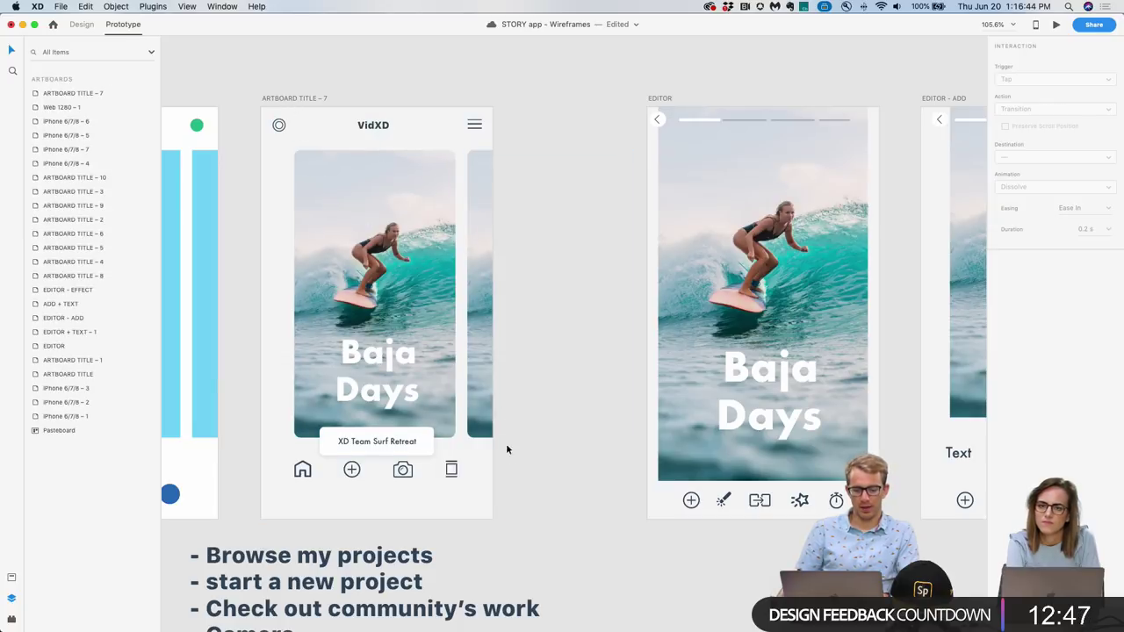
Try placing the four navigation icon layers at the very back of the home artboard's layer stack.
left_click_drag(506, 445, 282, 482)
key("shift+super+bracketleft")
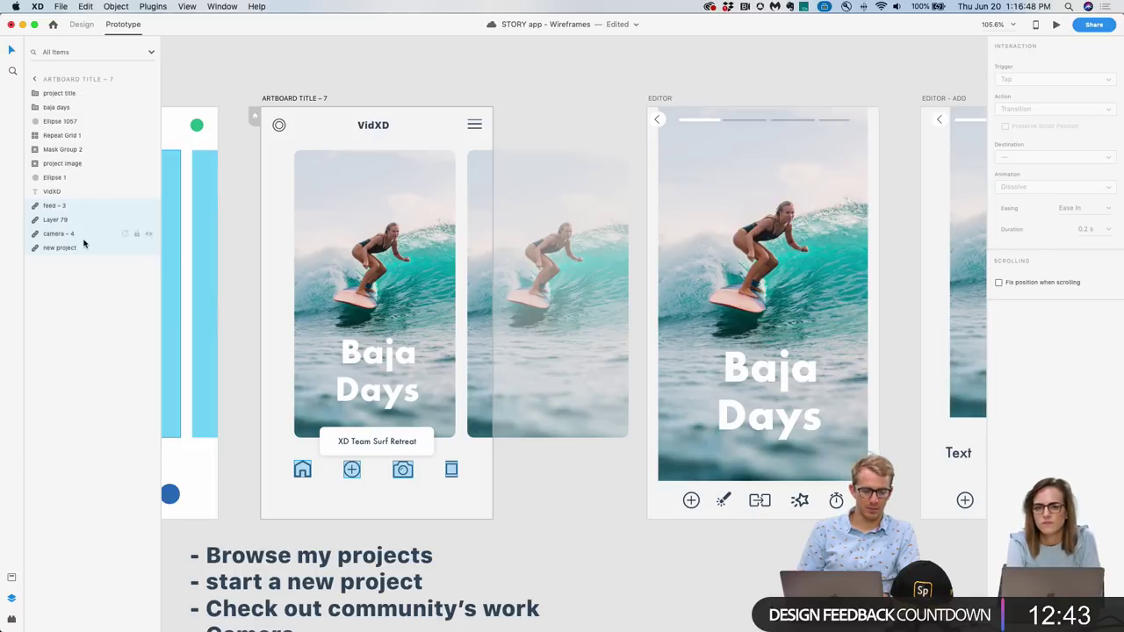
key("super+z")
left_click_drag(88, 177, 87, 275)
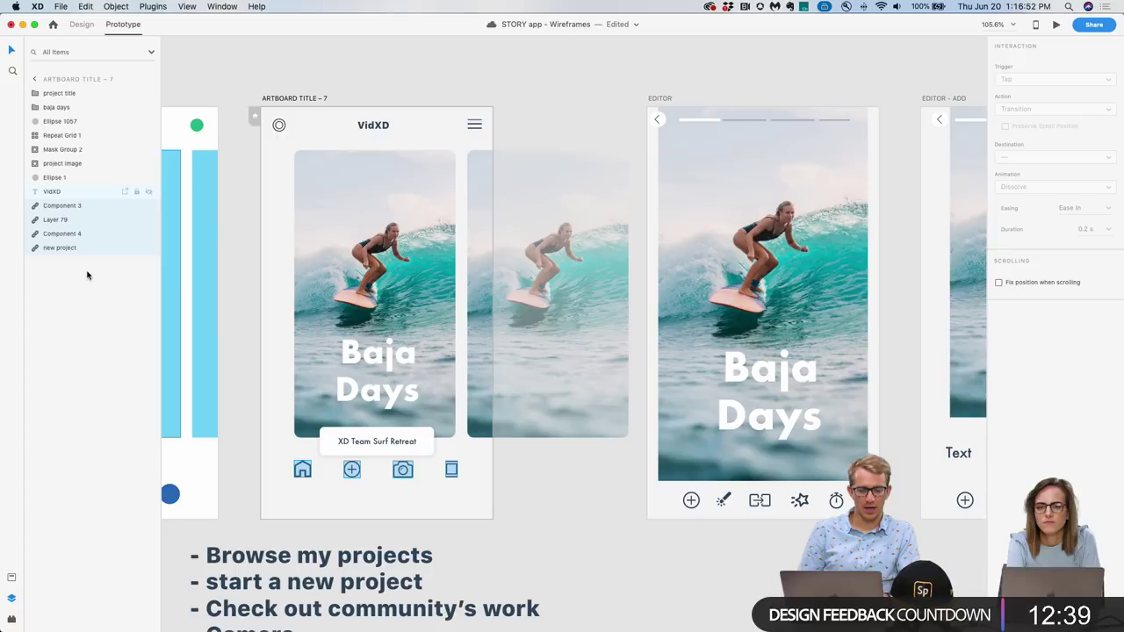
Check the home-to-editor transition in both directions in an enlarged preview with the icons at the back, and close the preview.
left_click(282, 99)
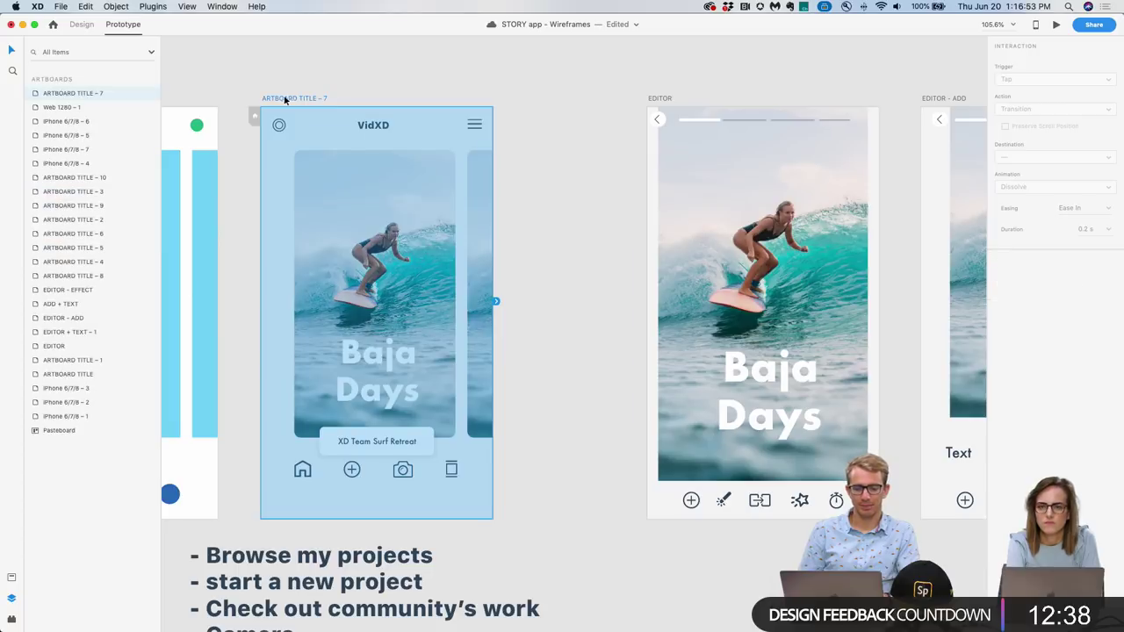
left_click(1057, 24)
double_click(393, 186)
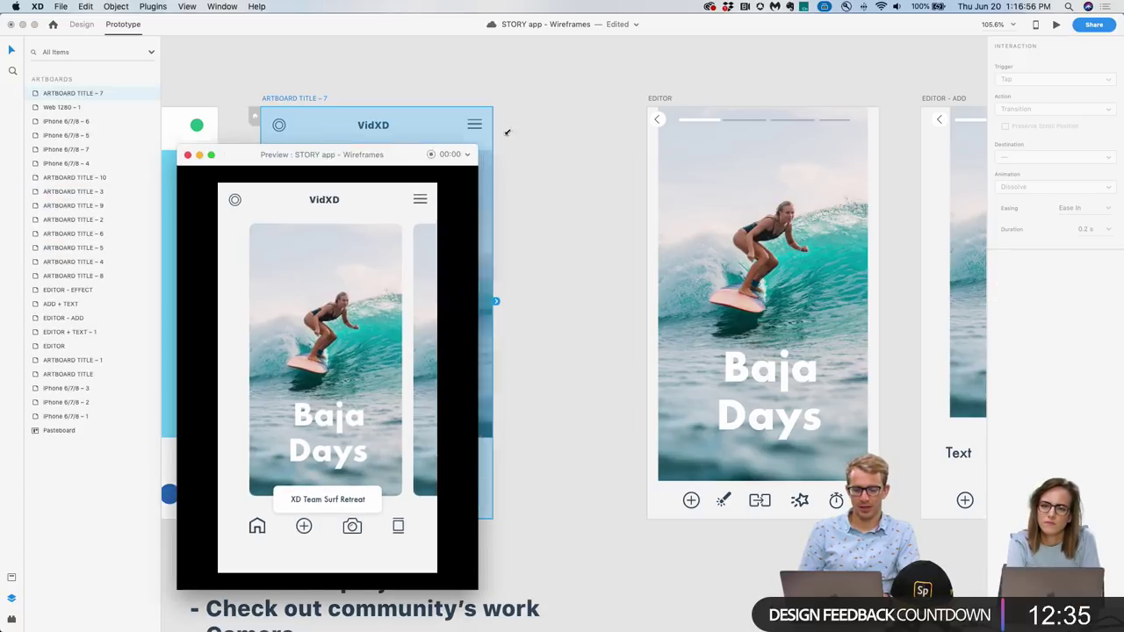
left_click(369, 325)
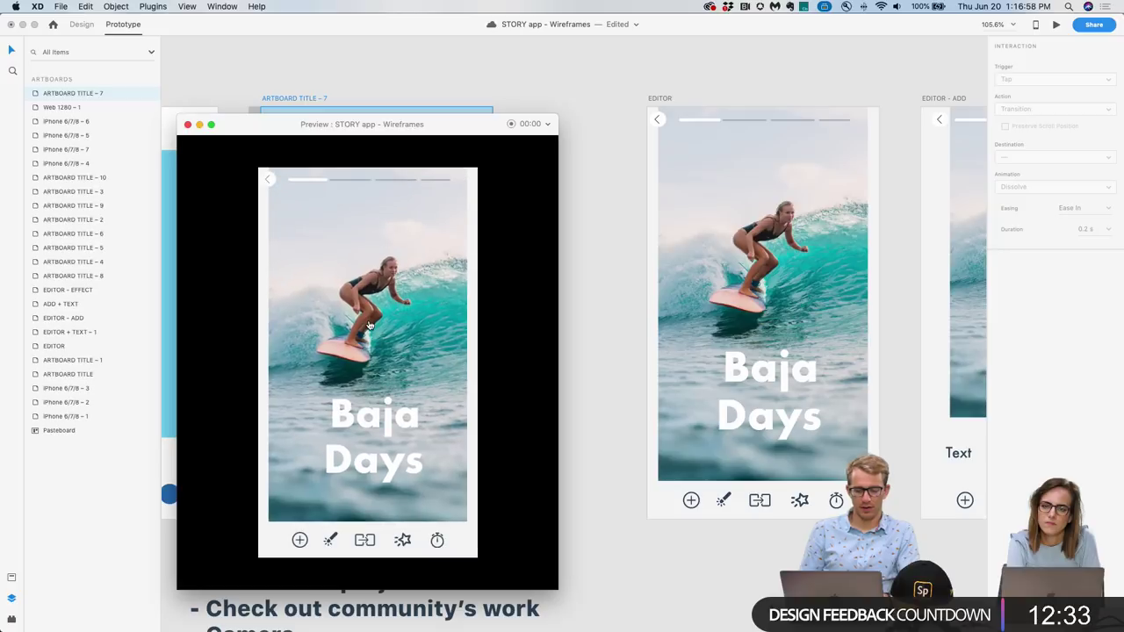
left_click(360, 356)
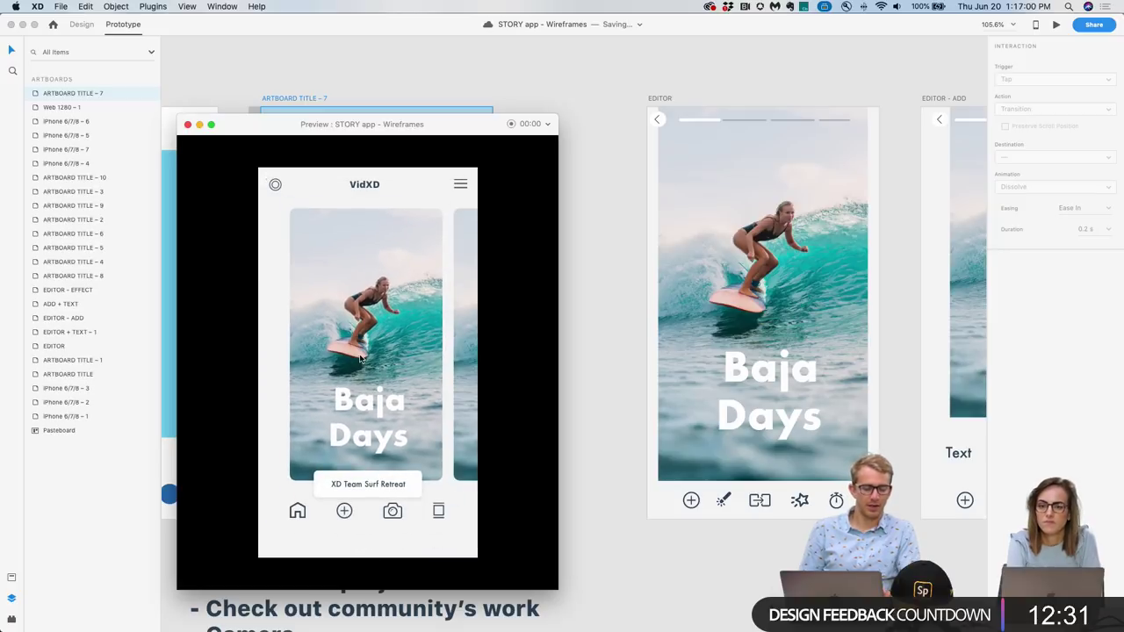
left_click(360, 359)
left_click(187, 124)
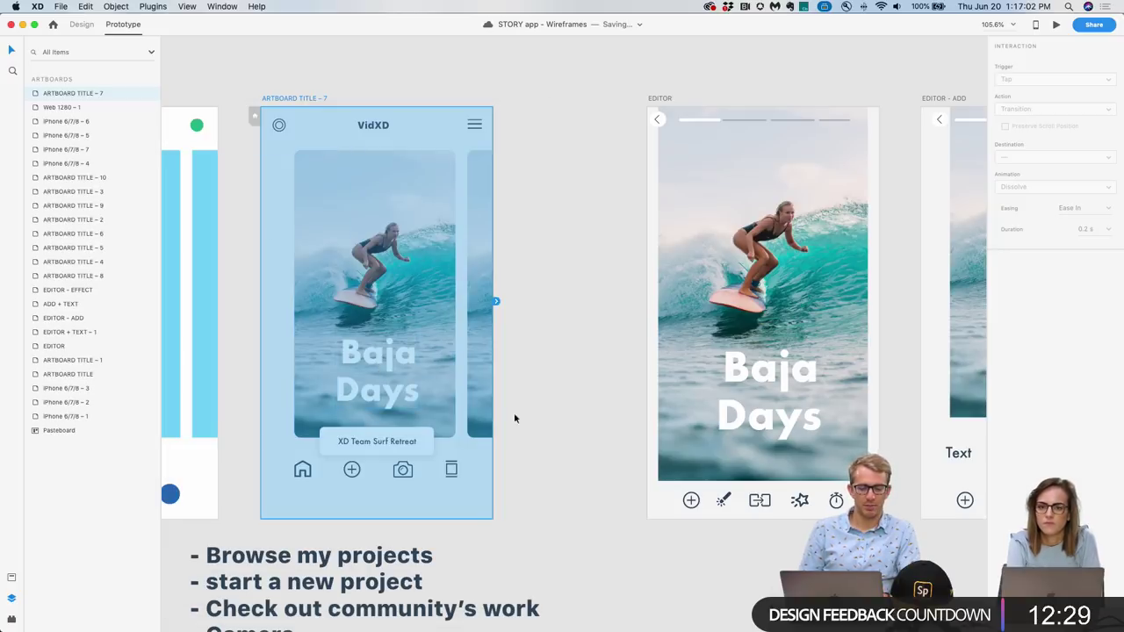
Bring the home artboard's four navigation icon layers to the front of the layer stack, above the project title.
left_click(514, 418)
left_click_drag(507, 462, 279, 487)
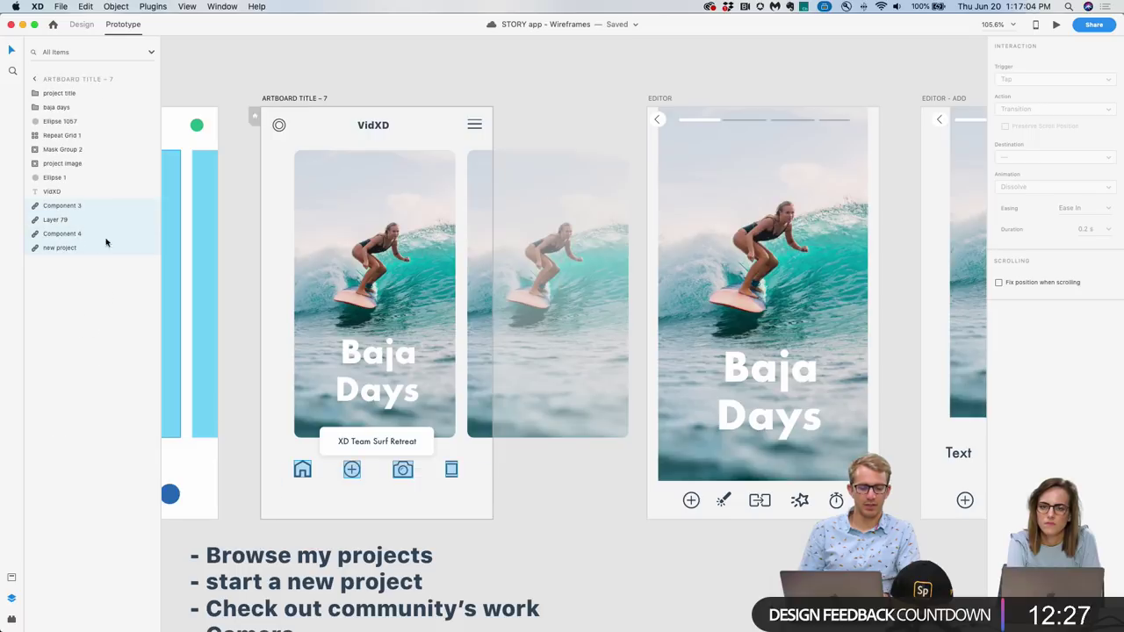
left_click_drag(106, 242, 106, 90)
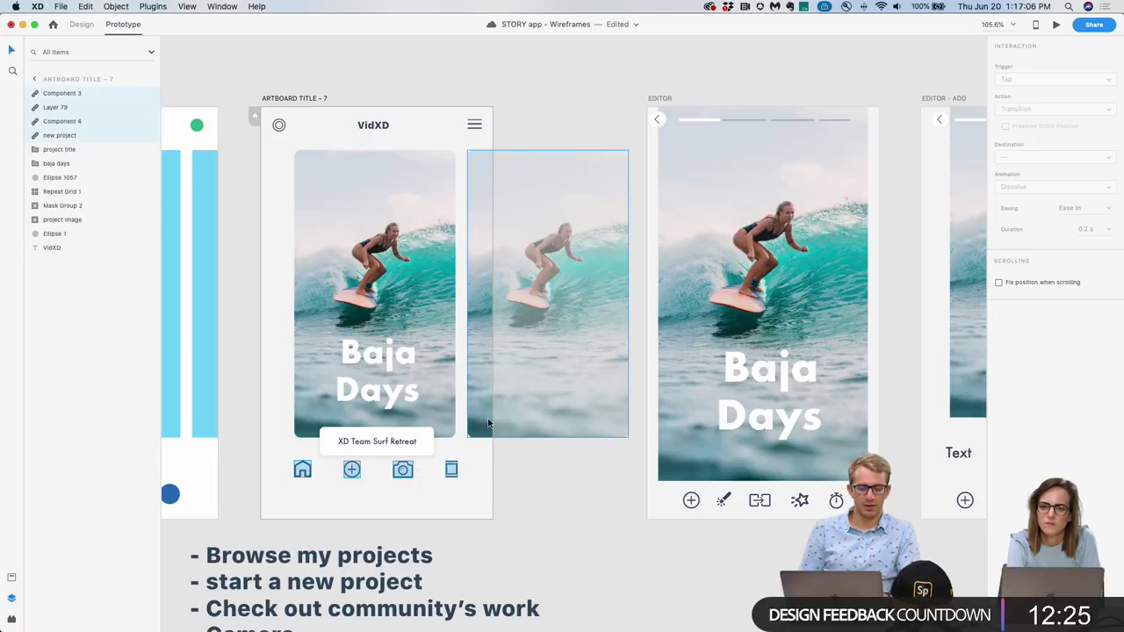
left_click(567, 495)
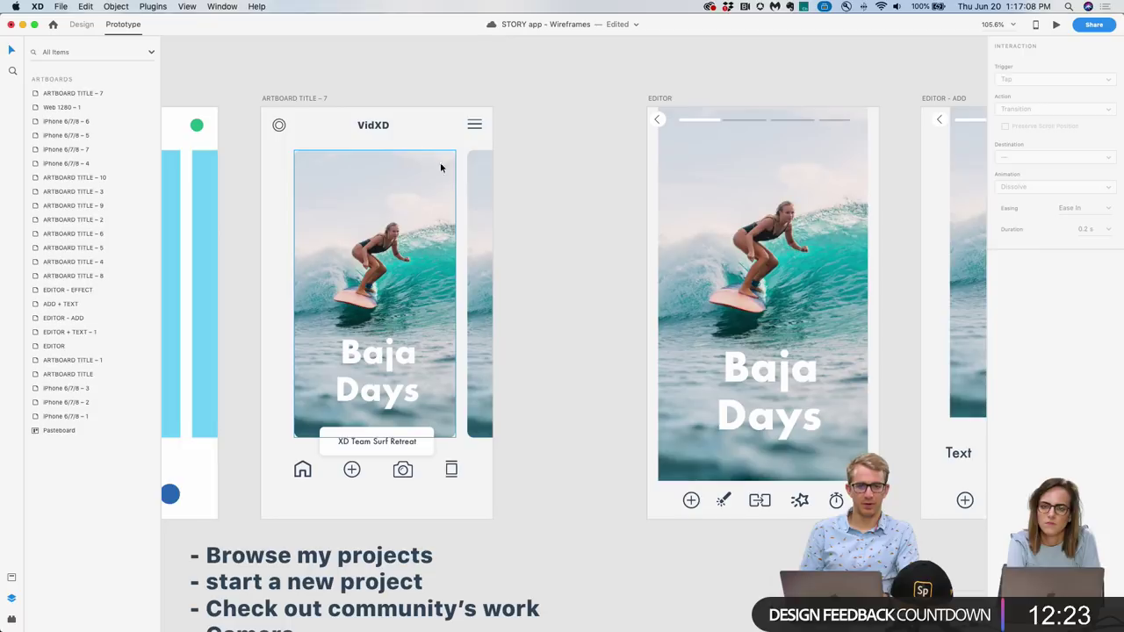
Preview the VidXD home artboard in an enlarged window and test the transition from its project image to the editor.
left_click(301, 100)
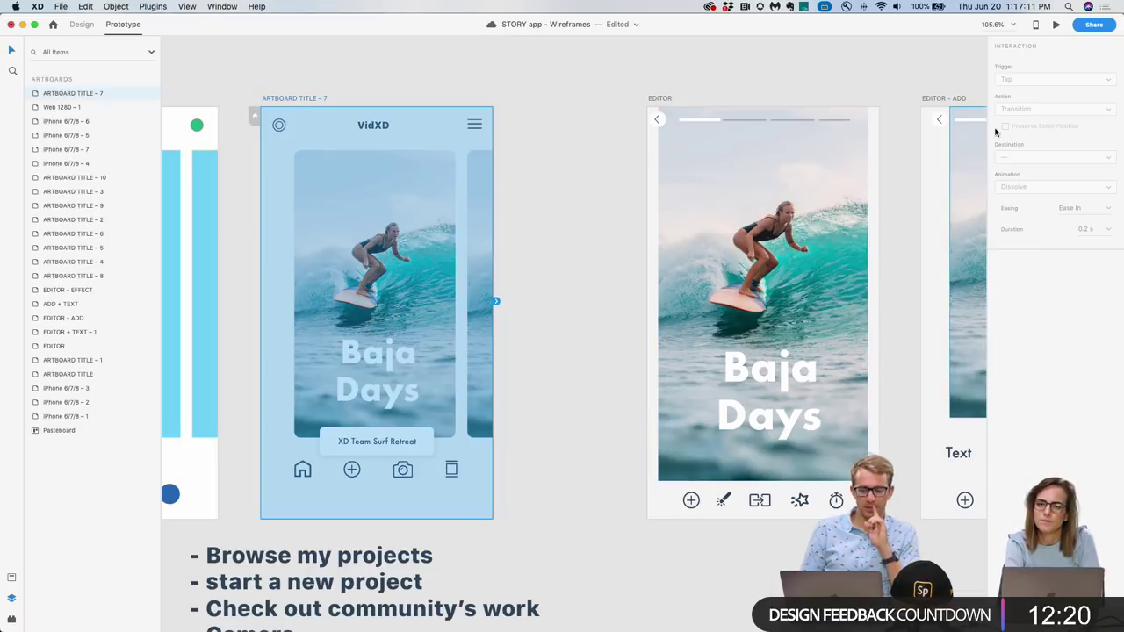
left_click(1056, 24)
left_click_drag(397, 185, 571, 90)
left_click(358, 325)
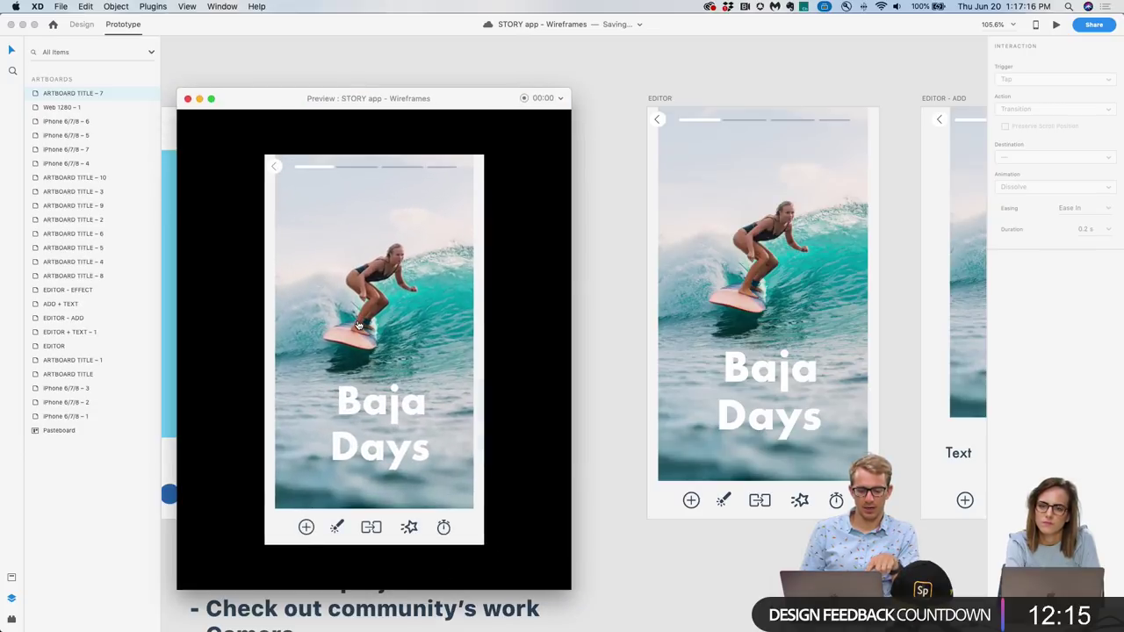
left_click(187, 99)
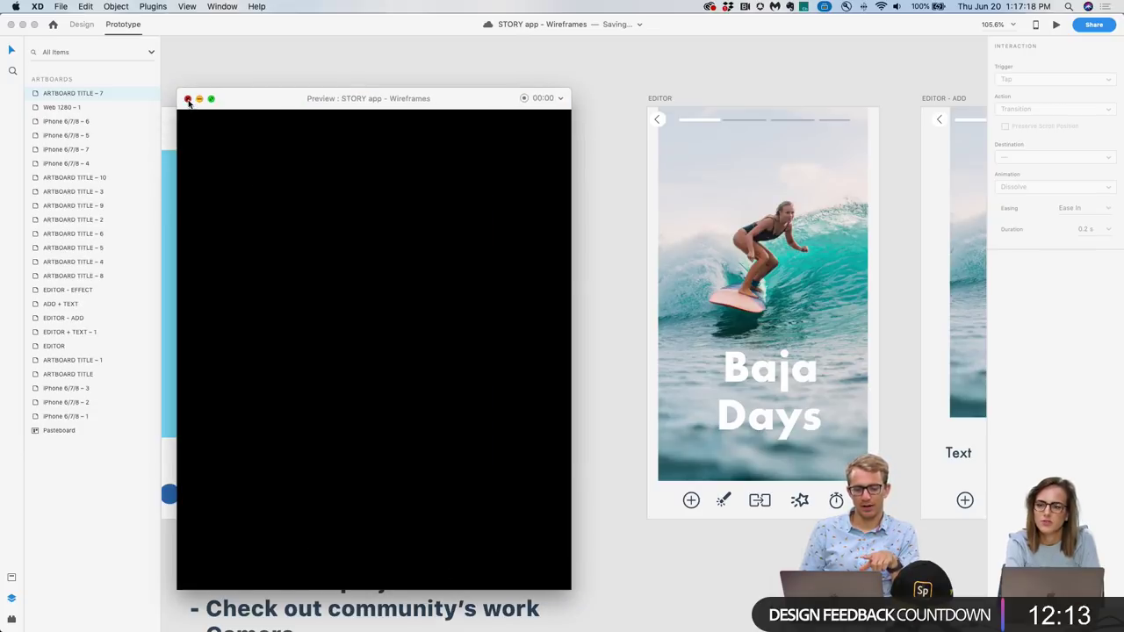
Replay the preview from the VidXD home artboard twice to examine how the project image and Baja Days title animate into the editor.
left_click(329, 53)
left_click(313, 99)
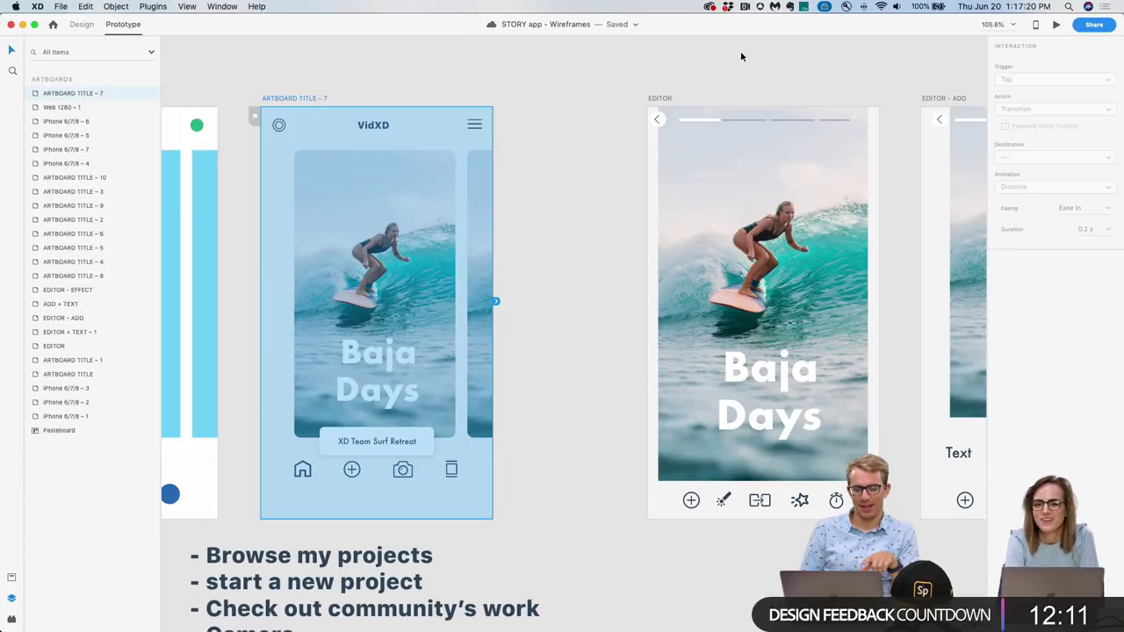
left_click(1056, 25)
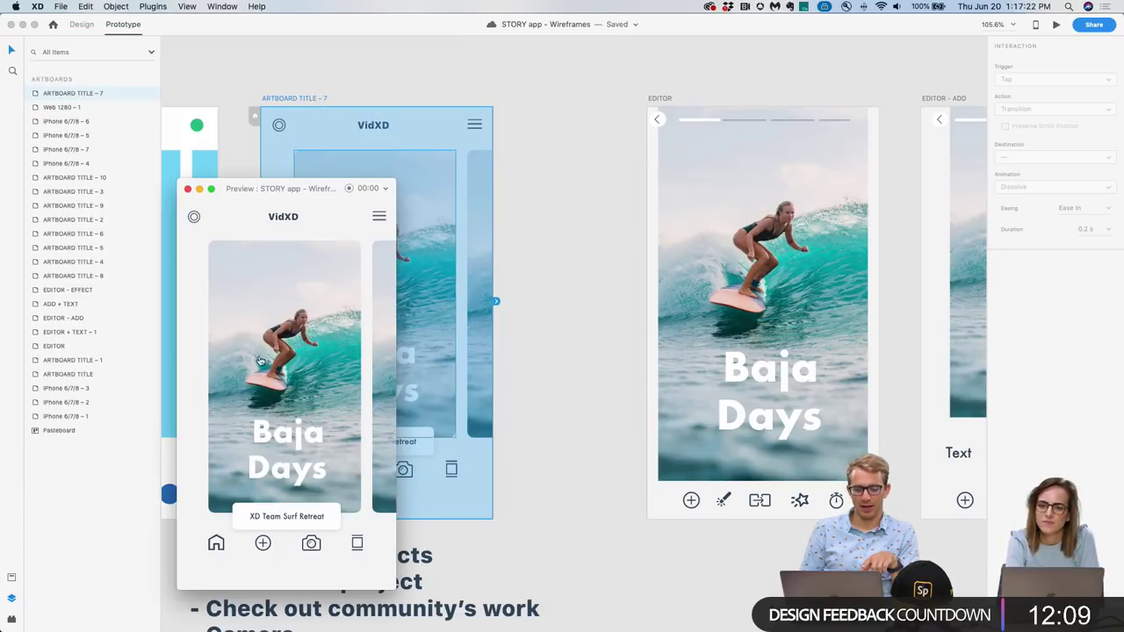
left_click(269, 383)
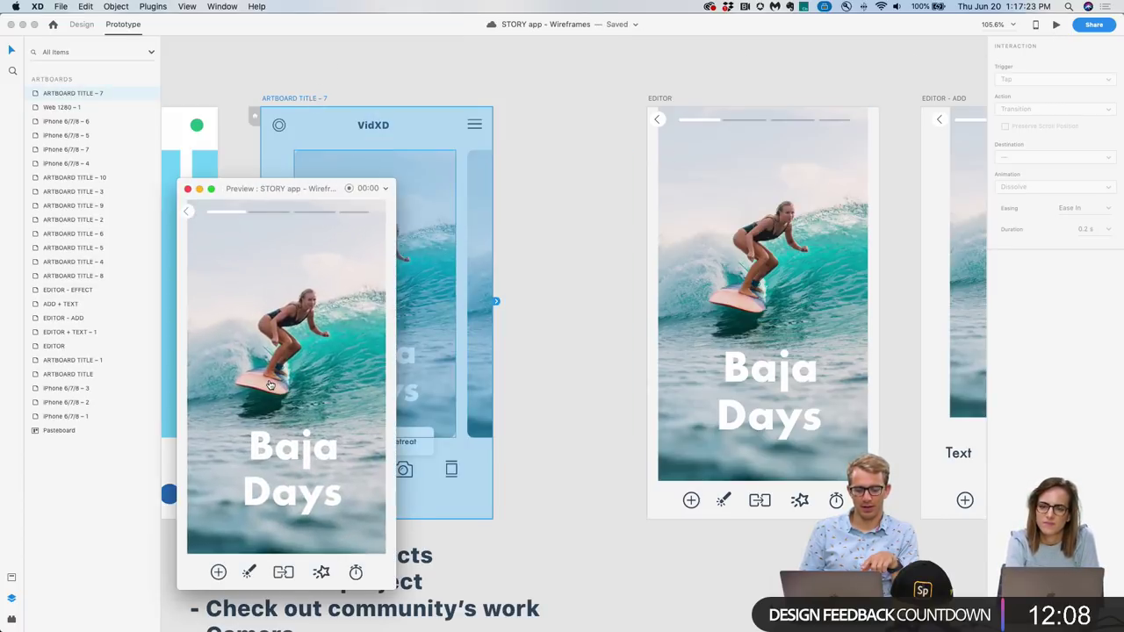
left_click(187, 191)
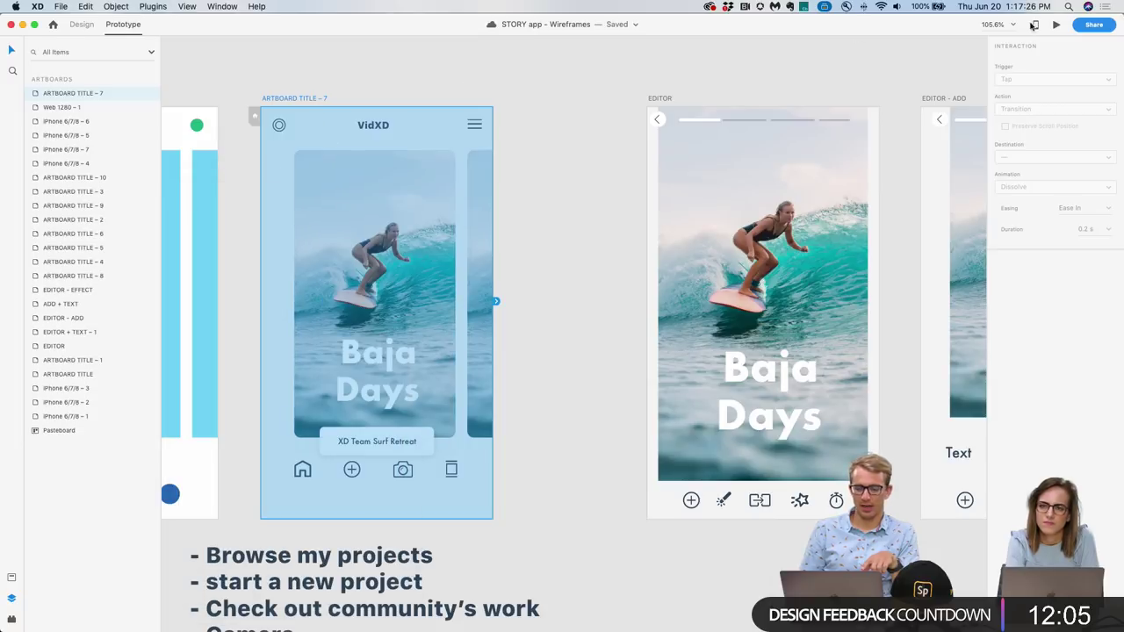
left_click(1058, 25)
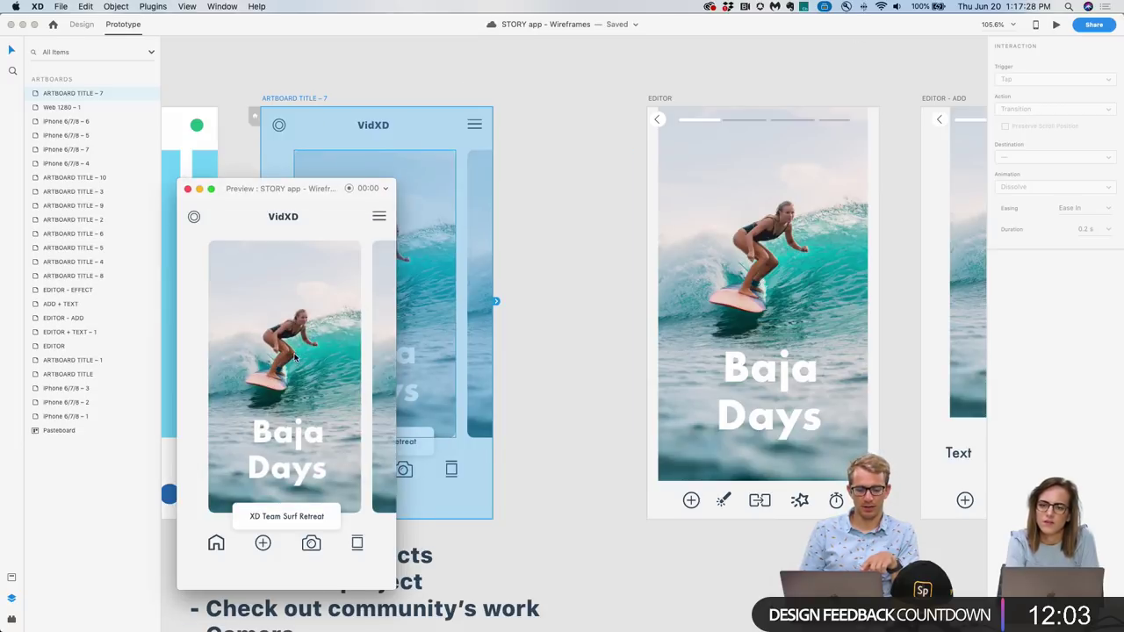
left_click(296, 359)
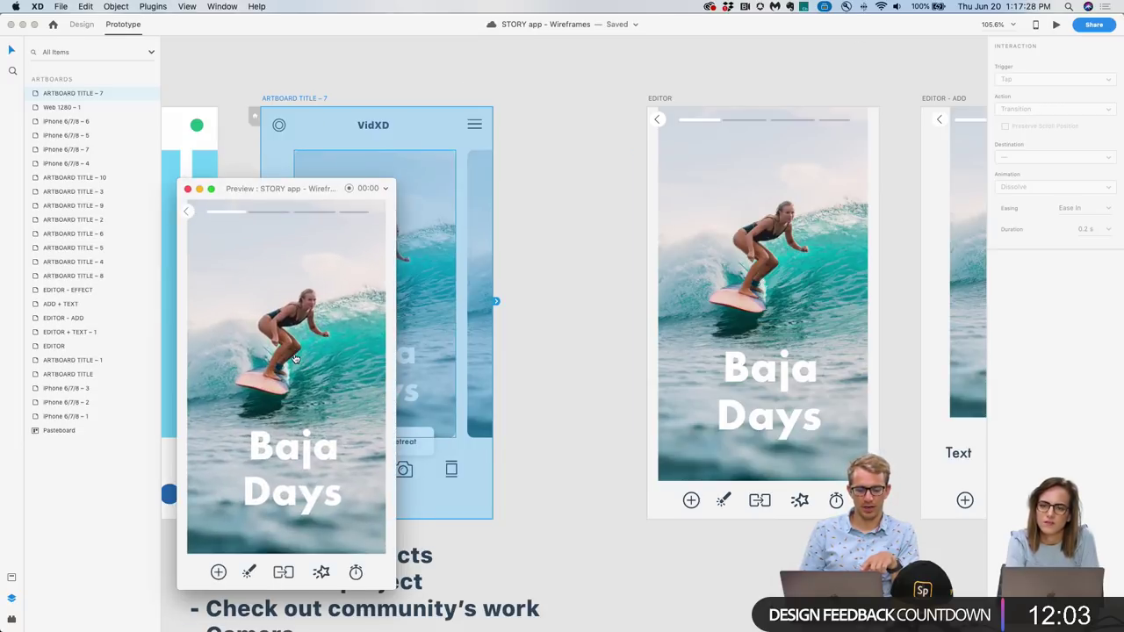
left_click(188, 190)
Undo the recent layer reordering and upward move of the four navigation icons on the VidXD home artboard.
left_click(540, 468)
key("super+z")
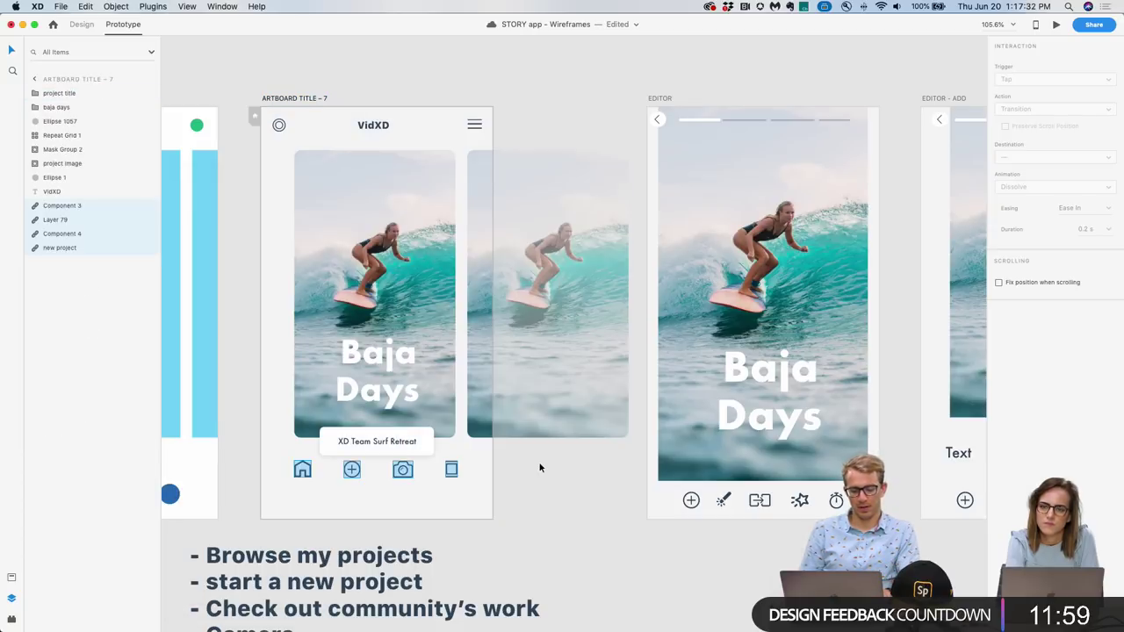
key("super+z")
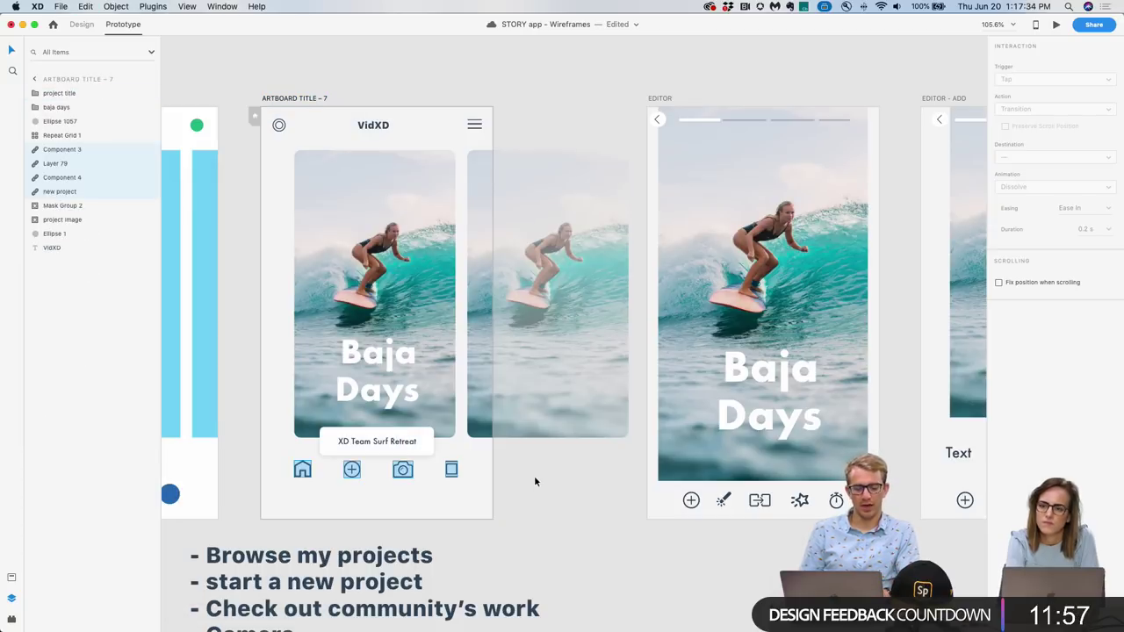
key("super+z")
key("super+z")
key("super+z")
key("super+z")
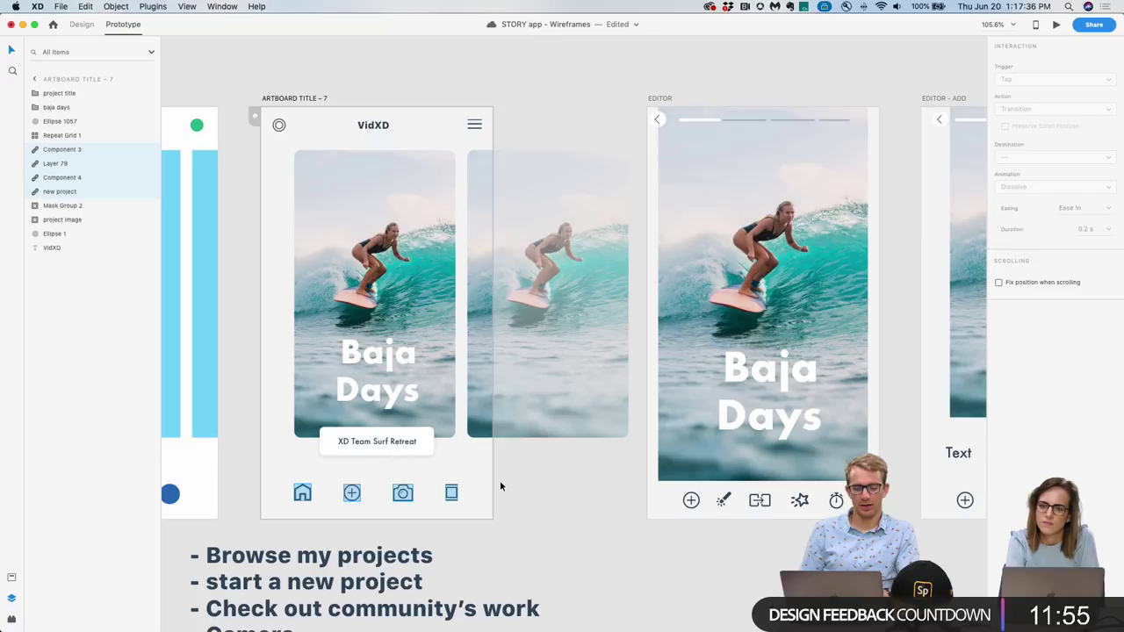
left_click(520, 489)
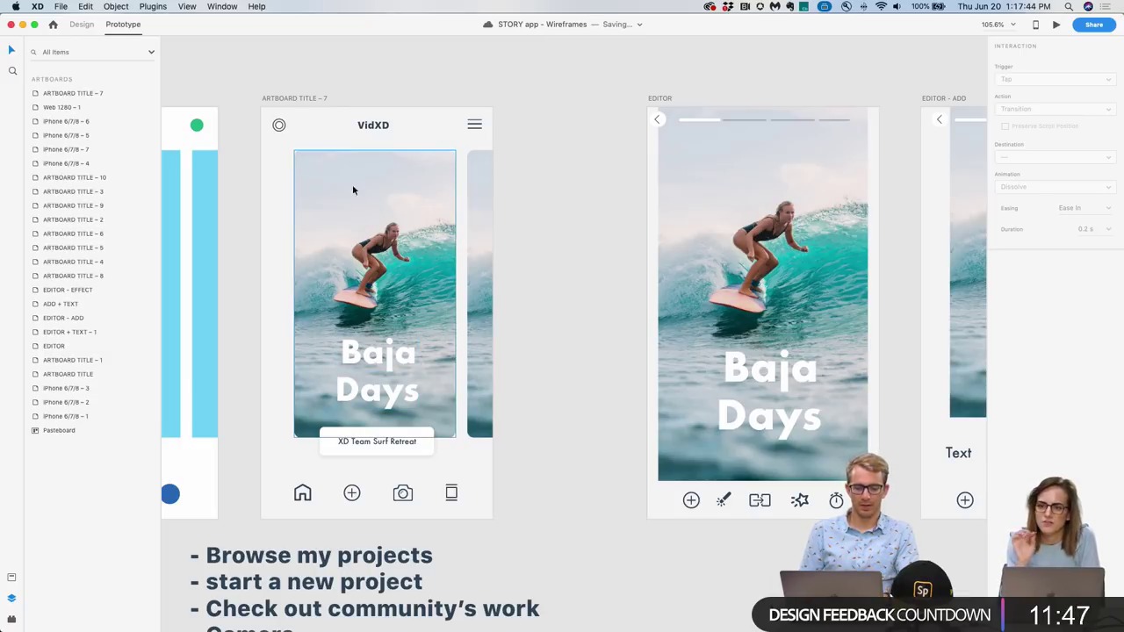
Rename the Baja Days title group on the VidXD home artboard as "baja days1".
left_click(300, 100)
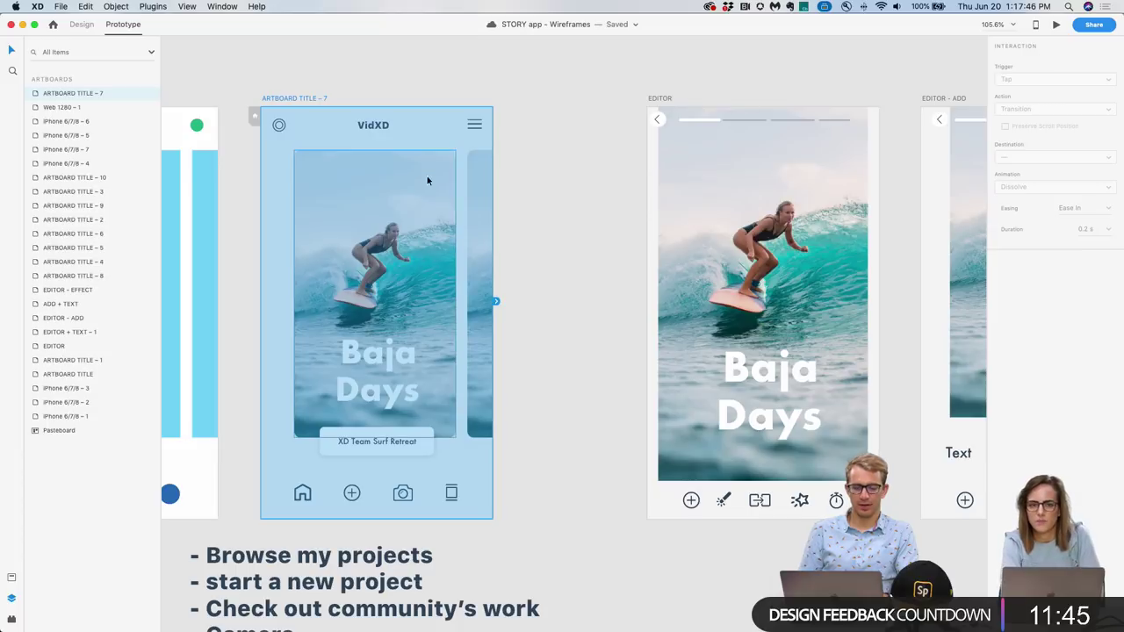
left_click(424, 313)
left_click(376, 374)
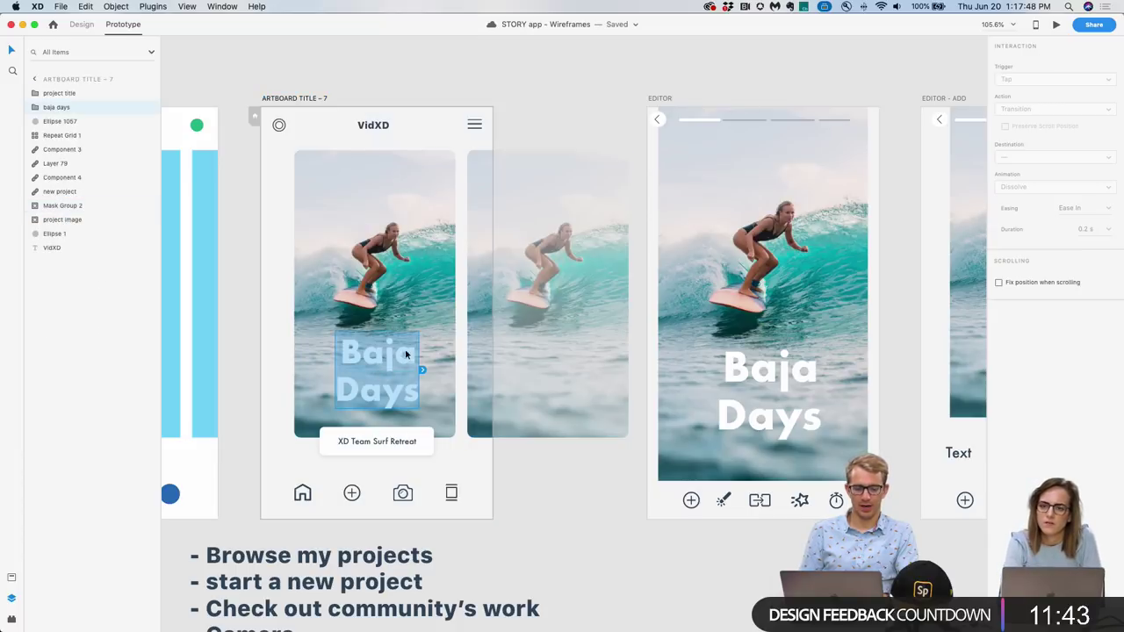
left_click(394, 303)
left_click(376, 400)
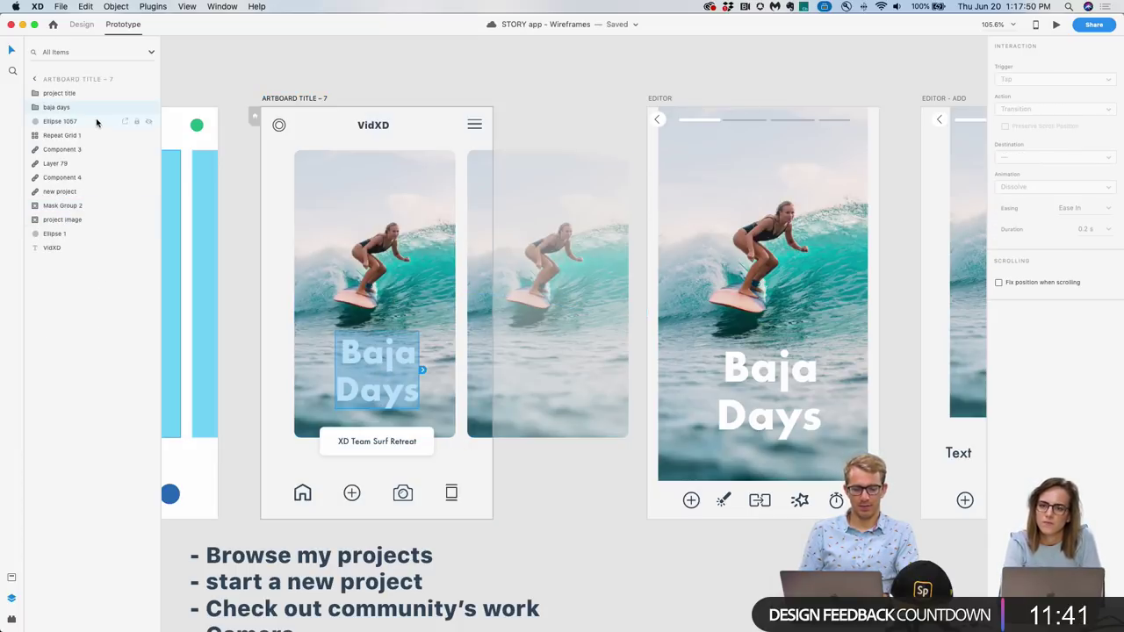
double_click(58, 107)
type("baja days")
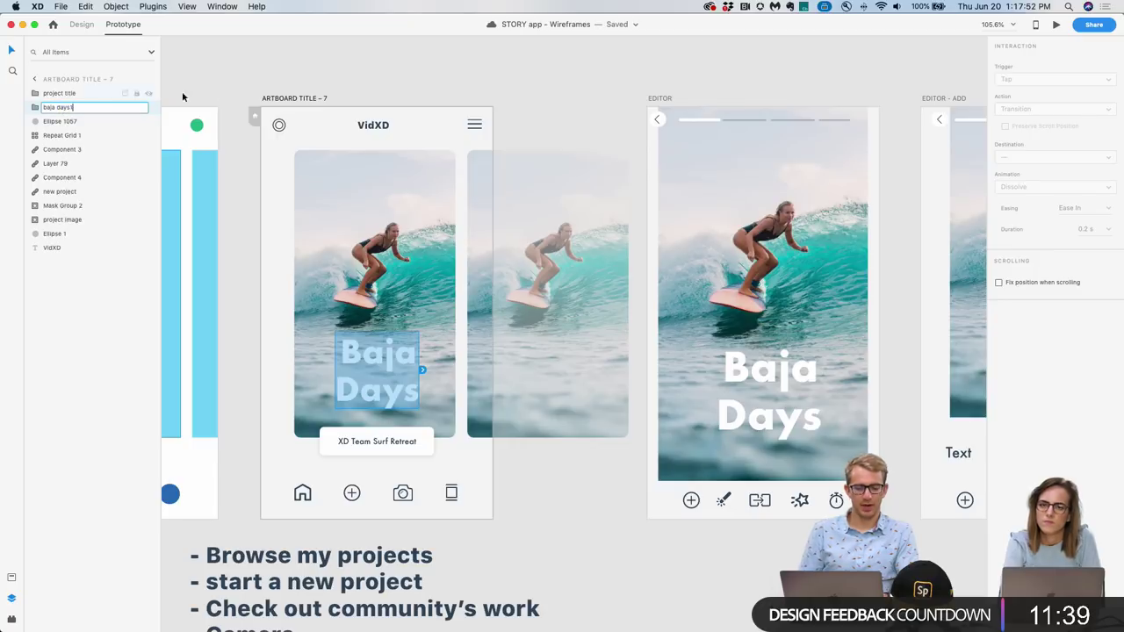
key("Return")
Preview the VidXD home artboard with the renamed title group and test the transition to and from the editor.
left_click(297, 98)
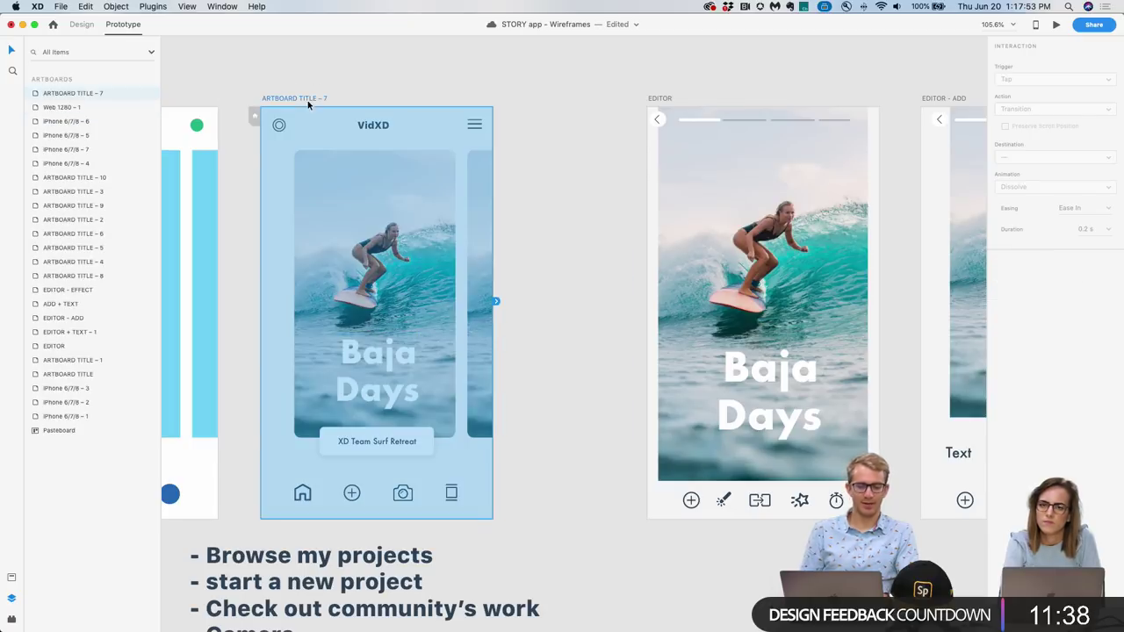
left_click(1056, 25)
left_click(300, 392)
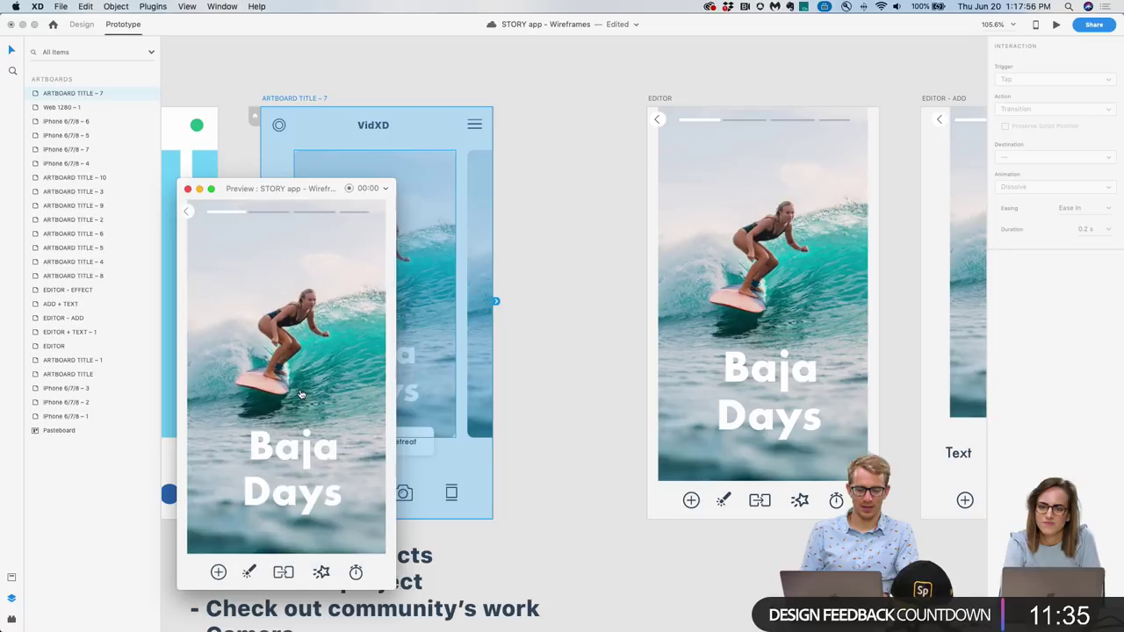
left_click(291, 398)
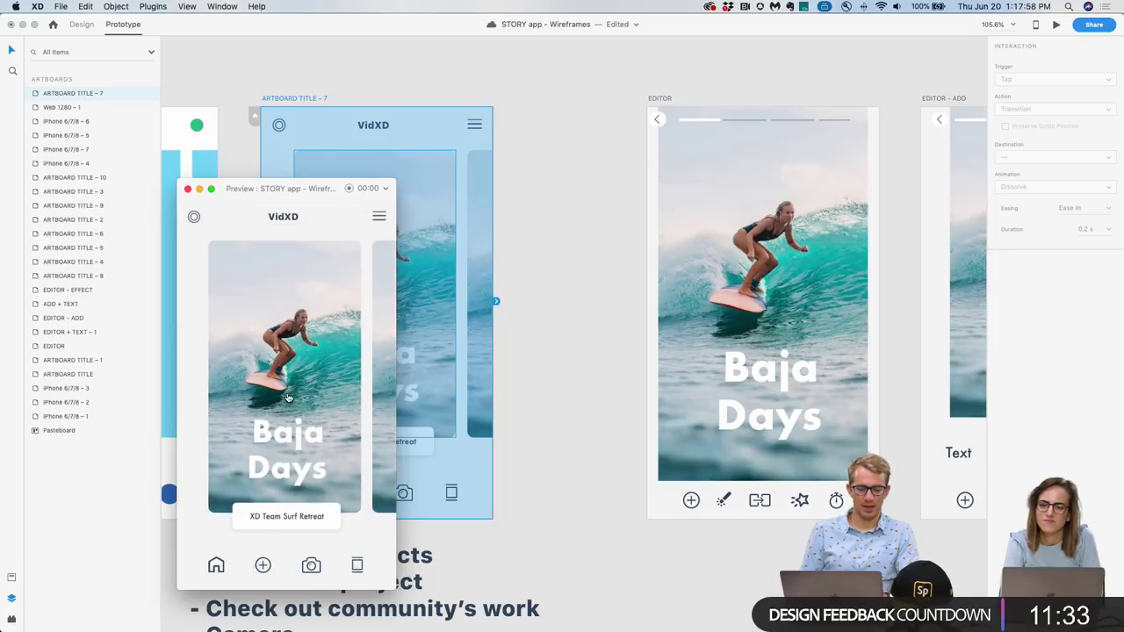
left_click(285, 402)
left_click(285, 403)
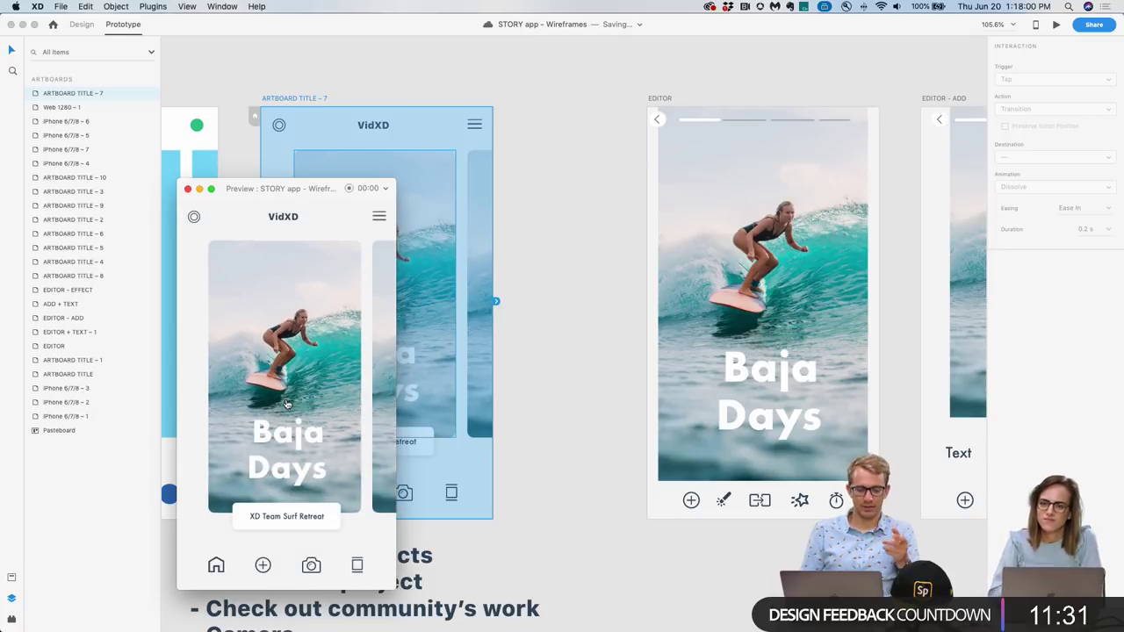
left_click(286, 402)
left_click(454, 243)
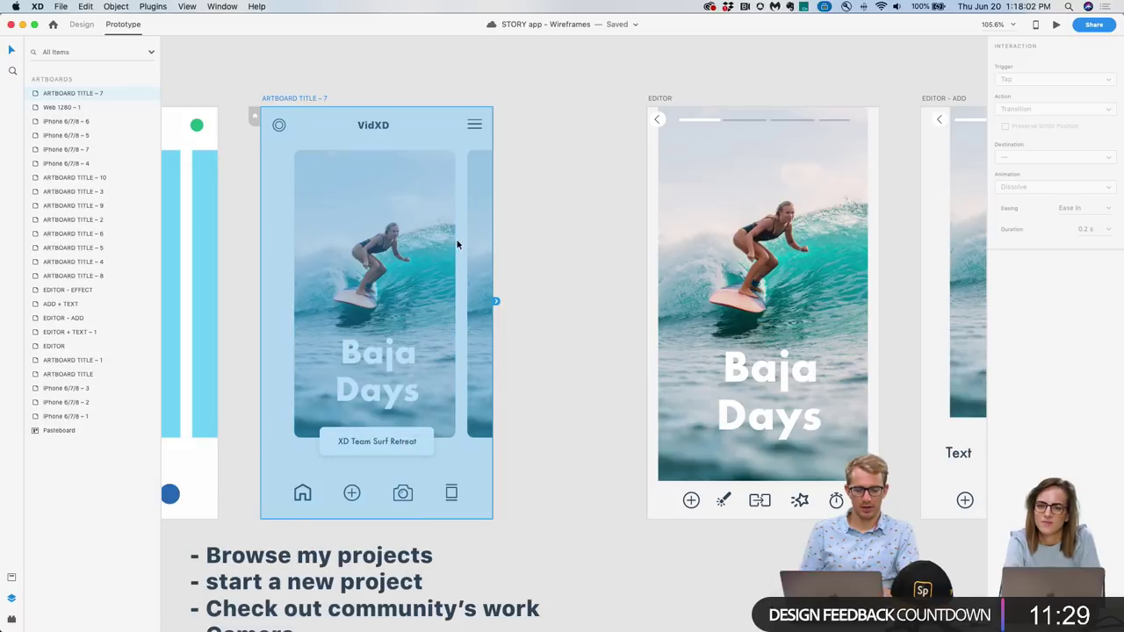
Rename the title group on the VidXD home artboard back to "baja days".
left_click(526, 253)
double_click(387, 373)
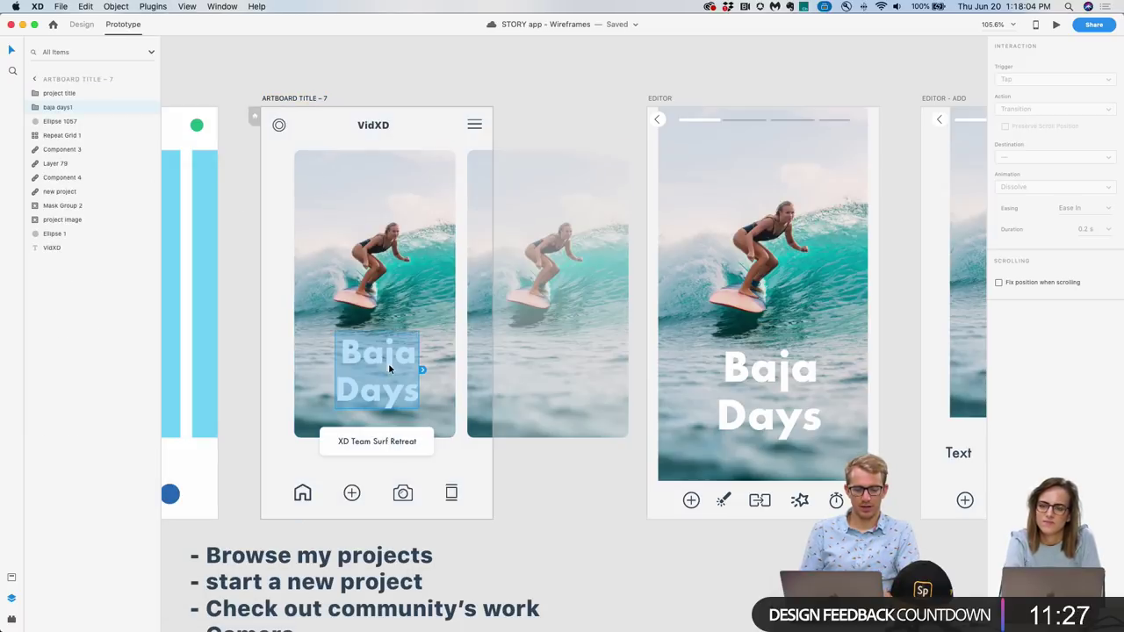
double_click(67, 107)
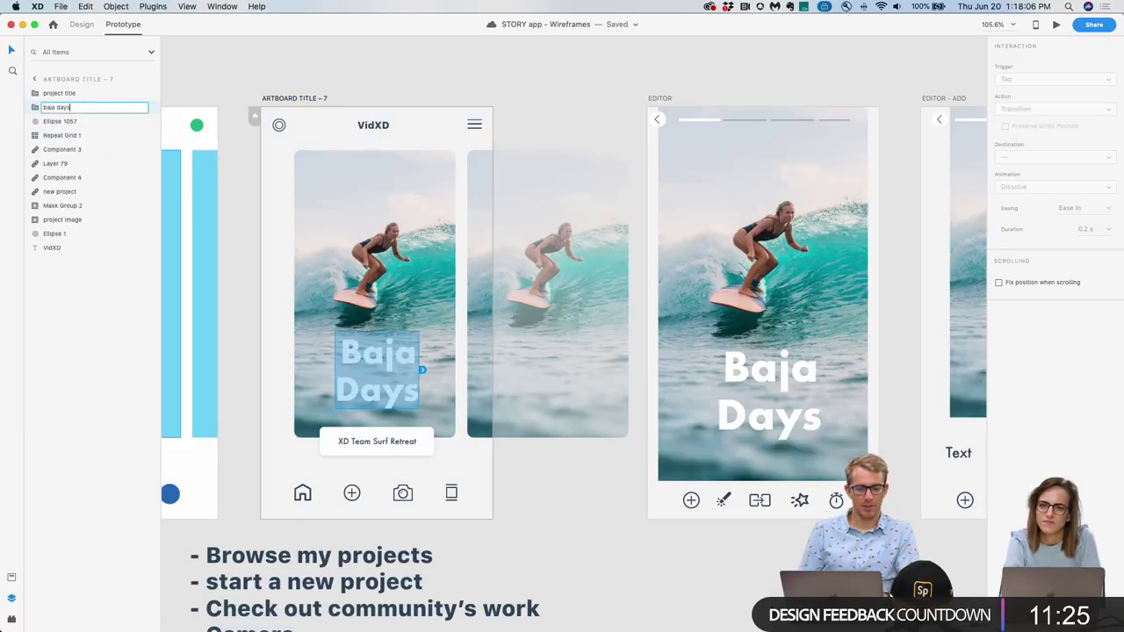
left_click(276, 91)
Preview the VidXD home artboard and switch repeatedly between home and editor to examine the title's animation with matching layer names.
left_click(314, 98)
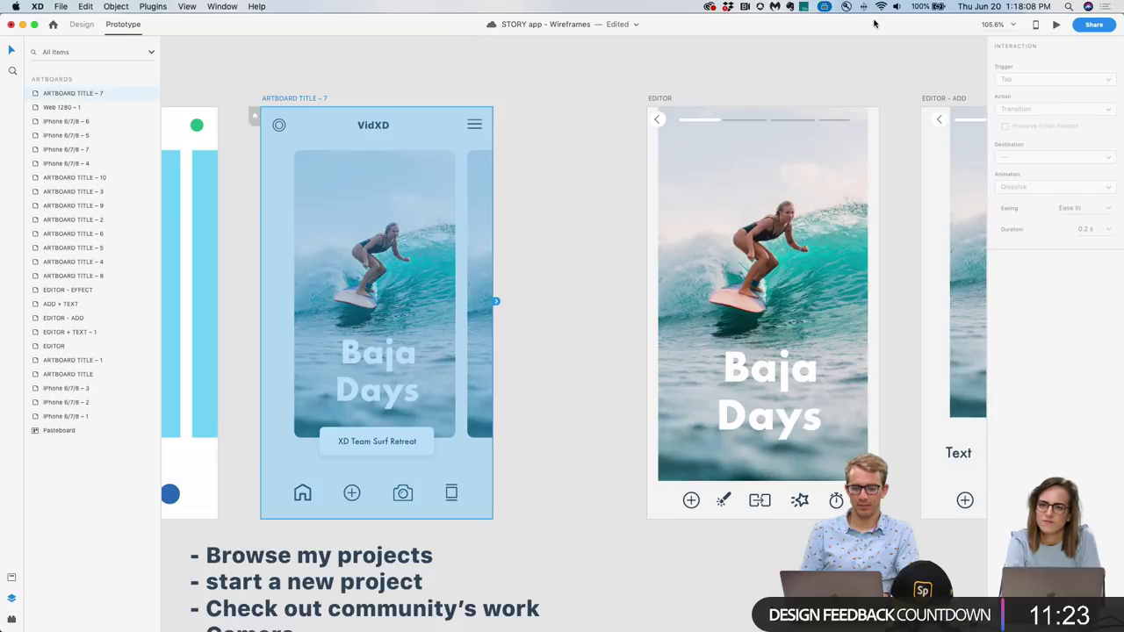
left_click(1055, 25)
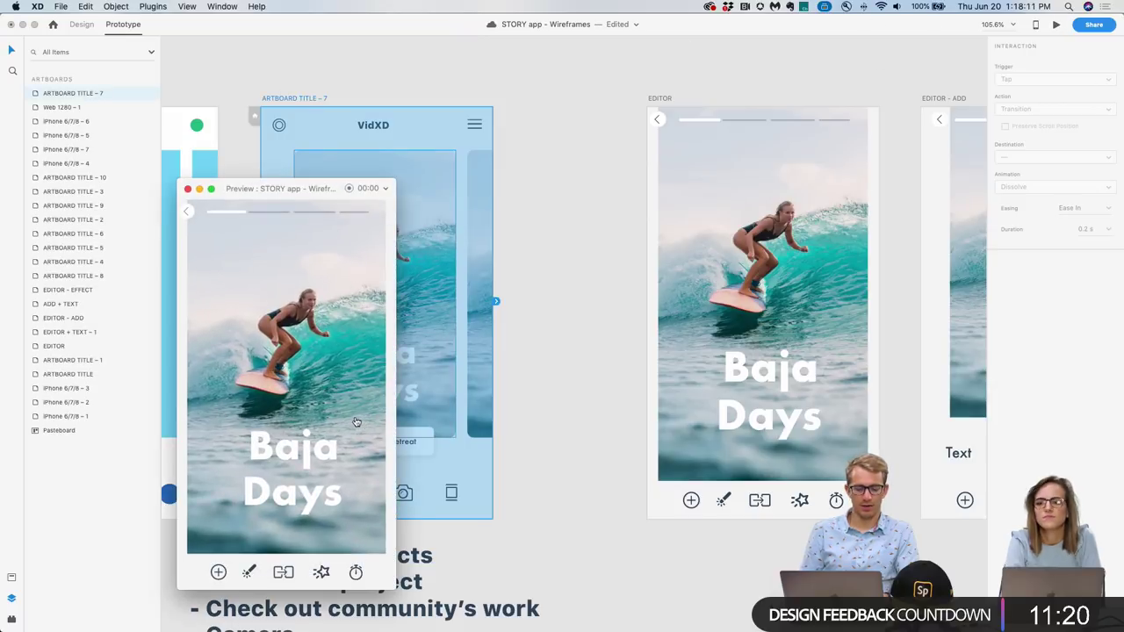
left_click(354, 422)
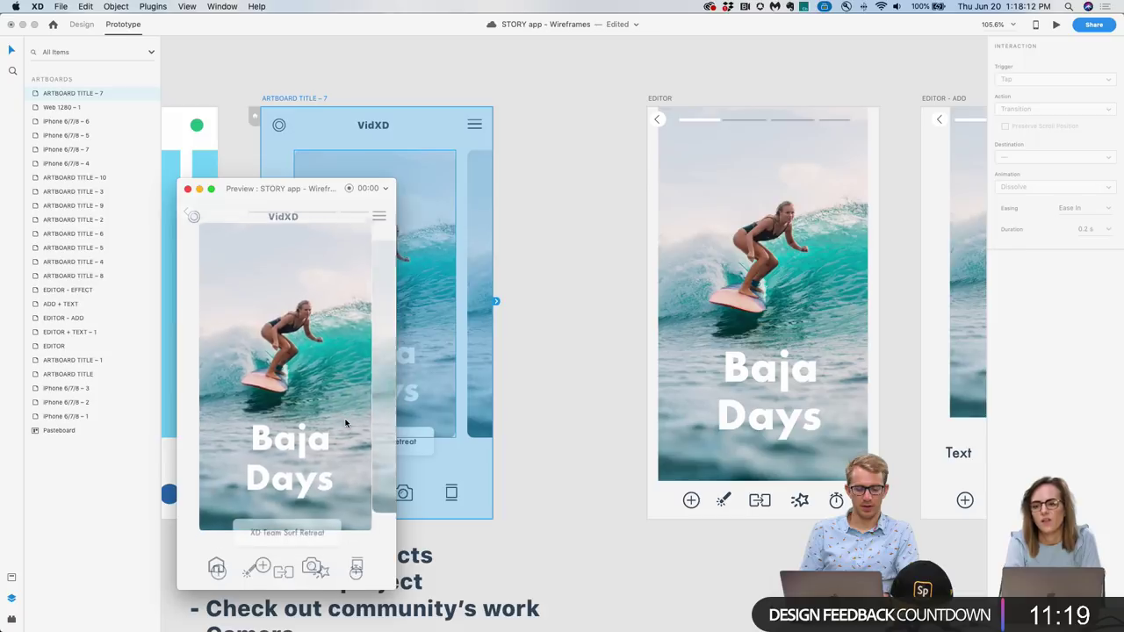
left_click(300, 433)
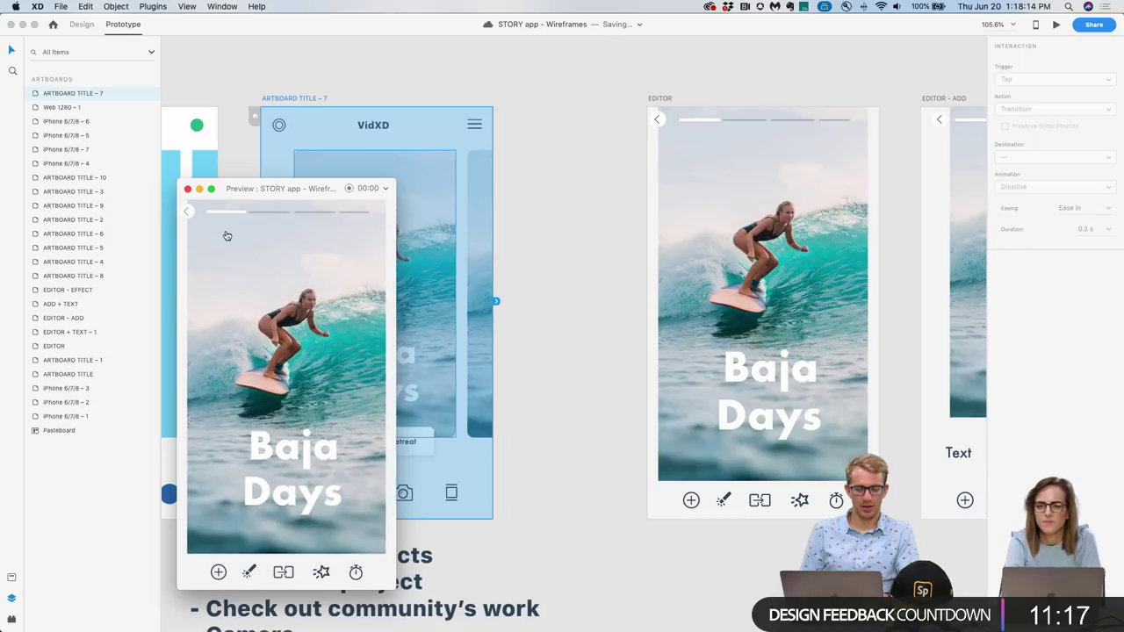
left_click(265, 369)
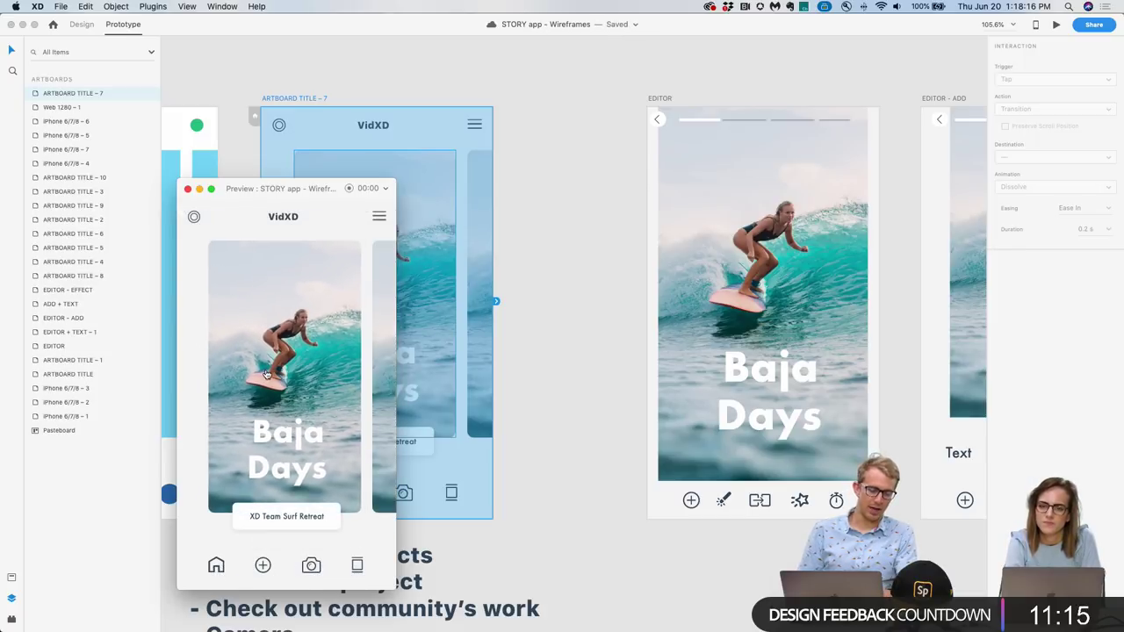
left_click(266, 373)
left_click(265, 376)
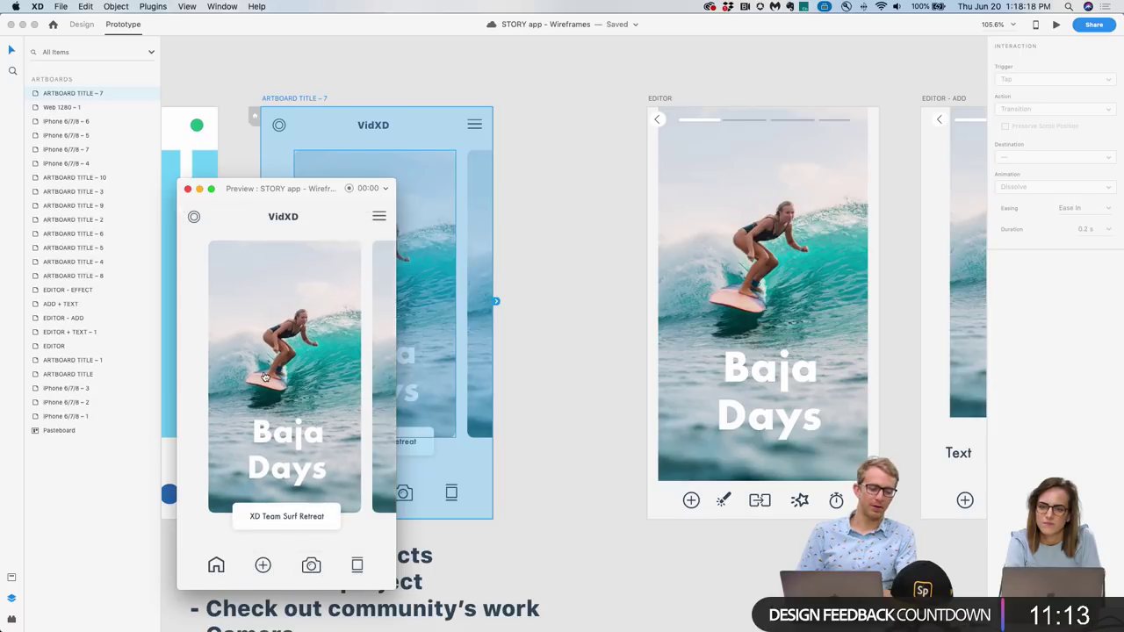
left_click(263, 375)
left_click(263, 374)
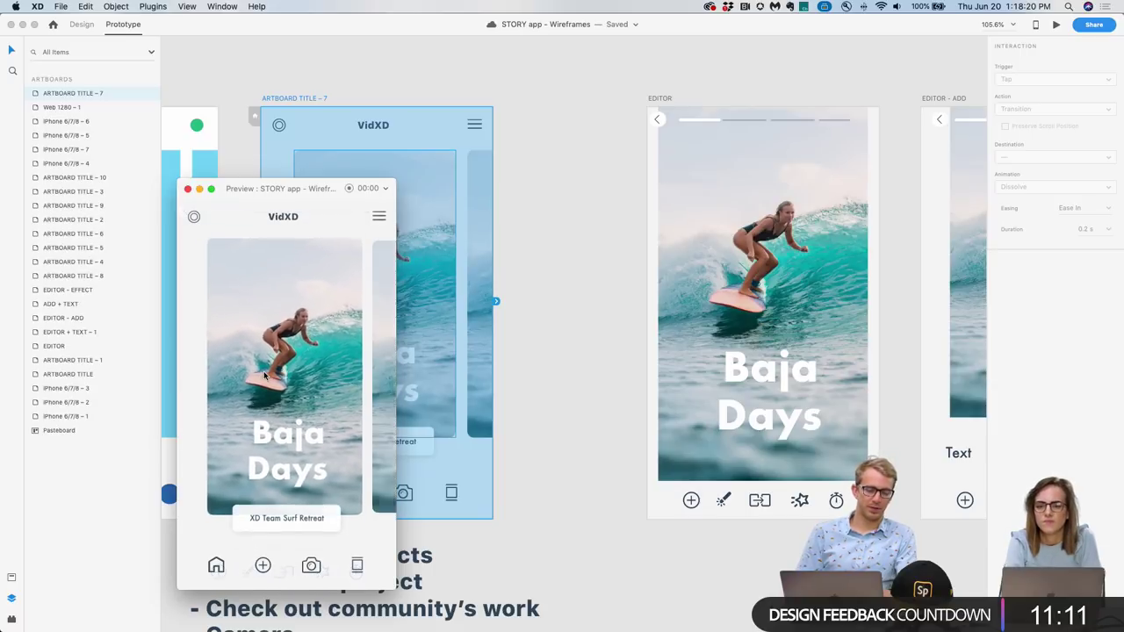
left_click(264, 375)
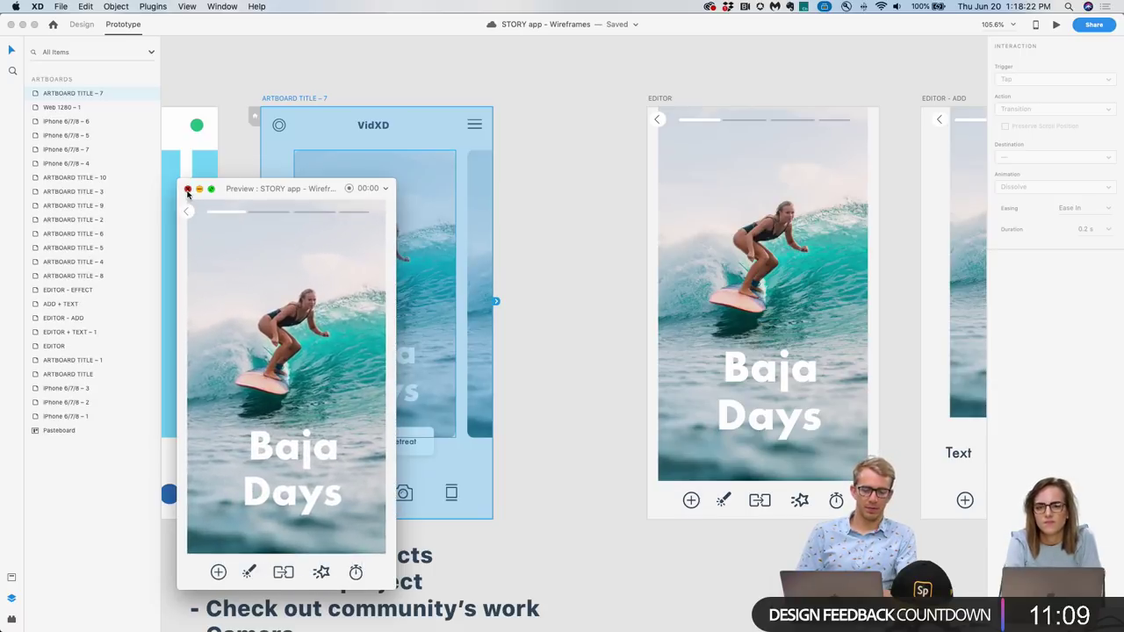
left_click(187, 189)
Select the project image on the EDITOR artboard and switch to Design mode.
left_click(610, 310)
scroll(610, 312, "down", 5)
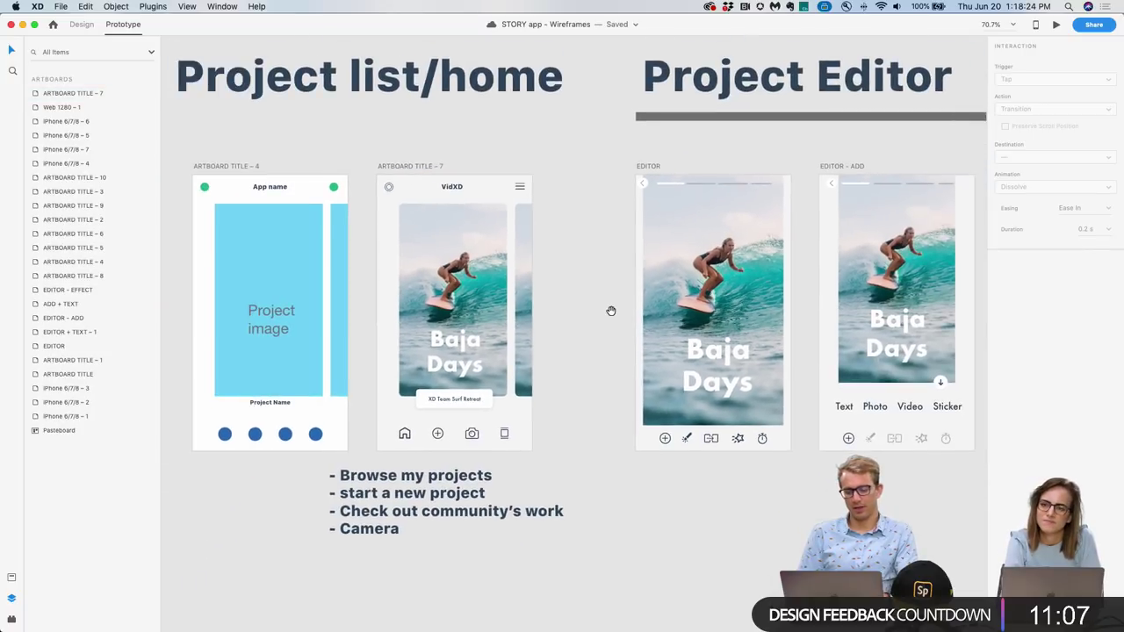
scroll(609, 311, "up", 2)
left_click_drag(579, 250, 537, 258)
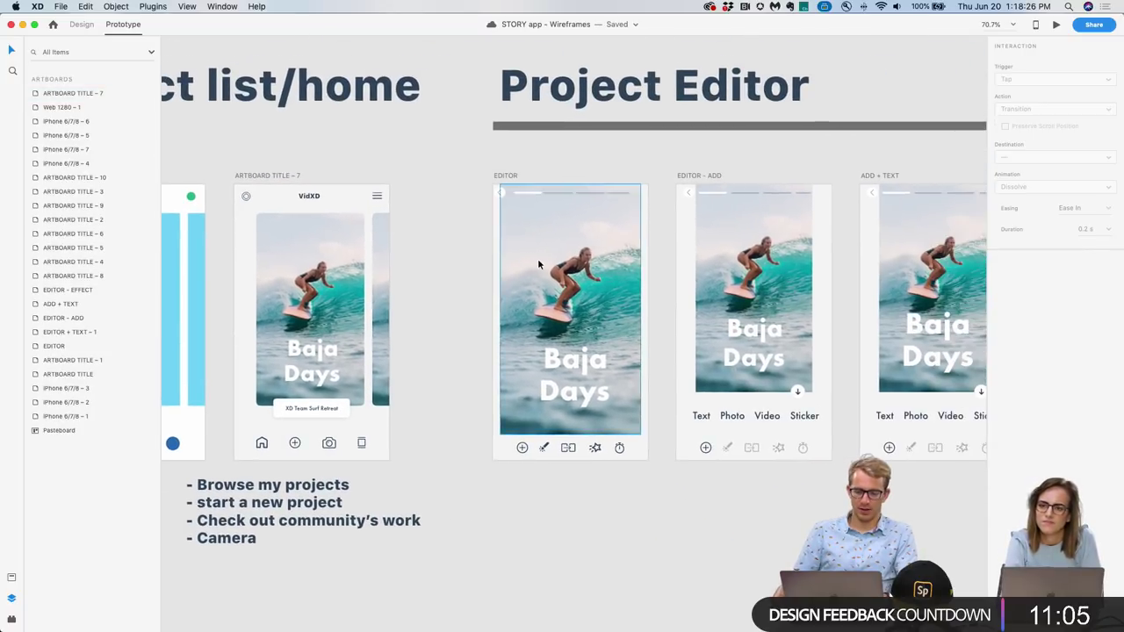
left_click(538, 266)
left_click(81, 24)
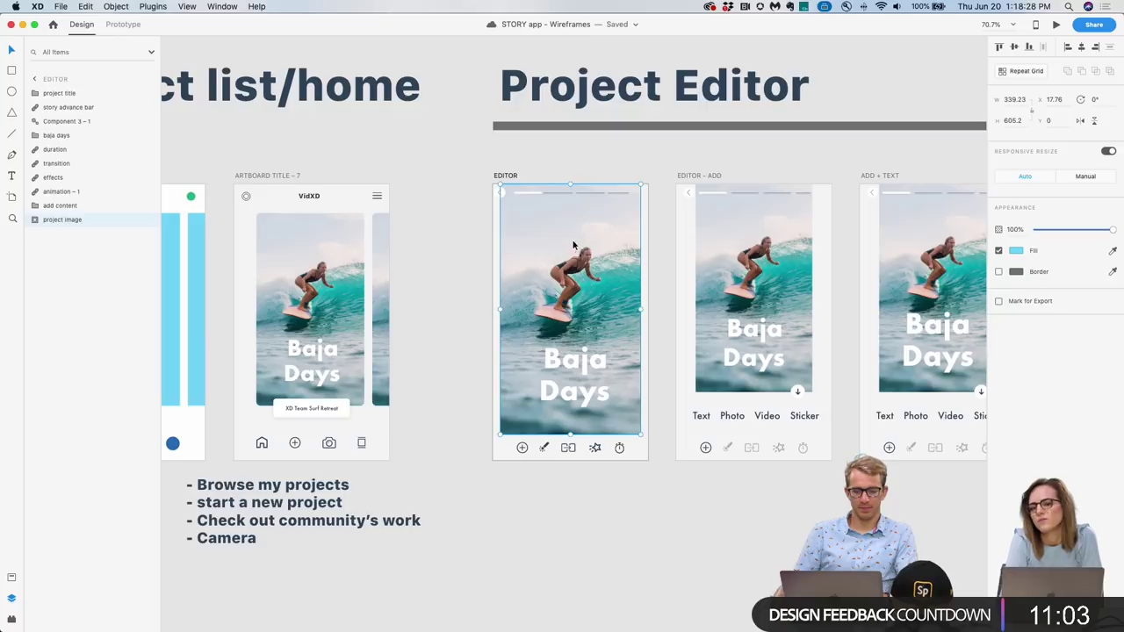
Set the corner radius of the project image's mask rectangle to 10 on the EDITOR and EDITOR - ADD artboards.
double_click(542, 228)
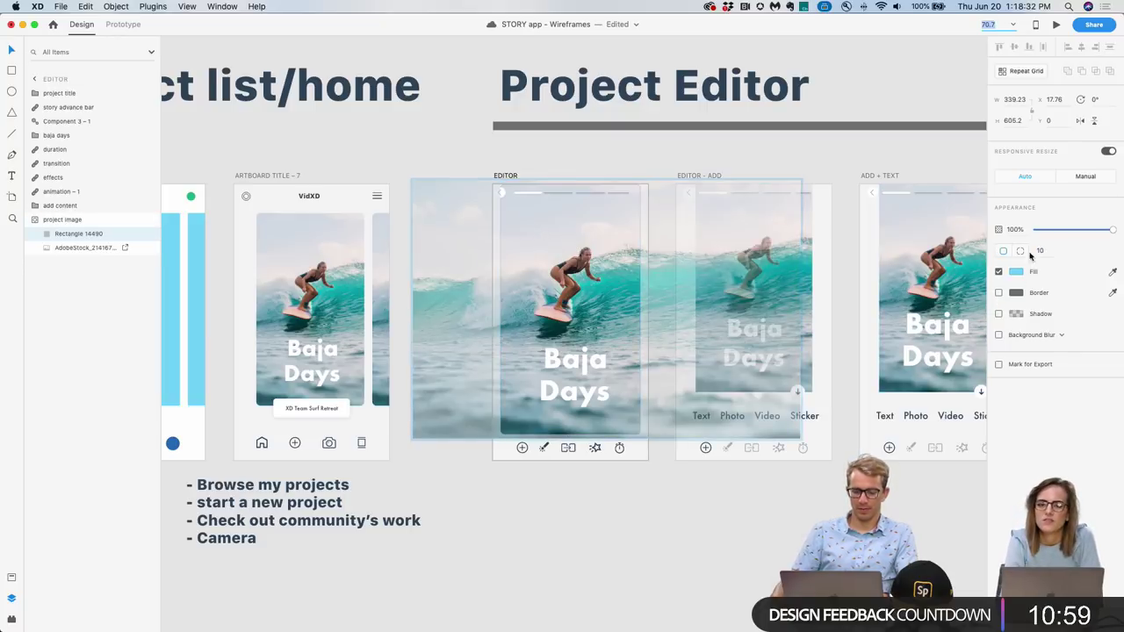
left_click(592, 508)
left_click_drag(739, 246, 708, 250)
left_click(706, 252)
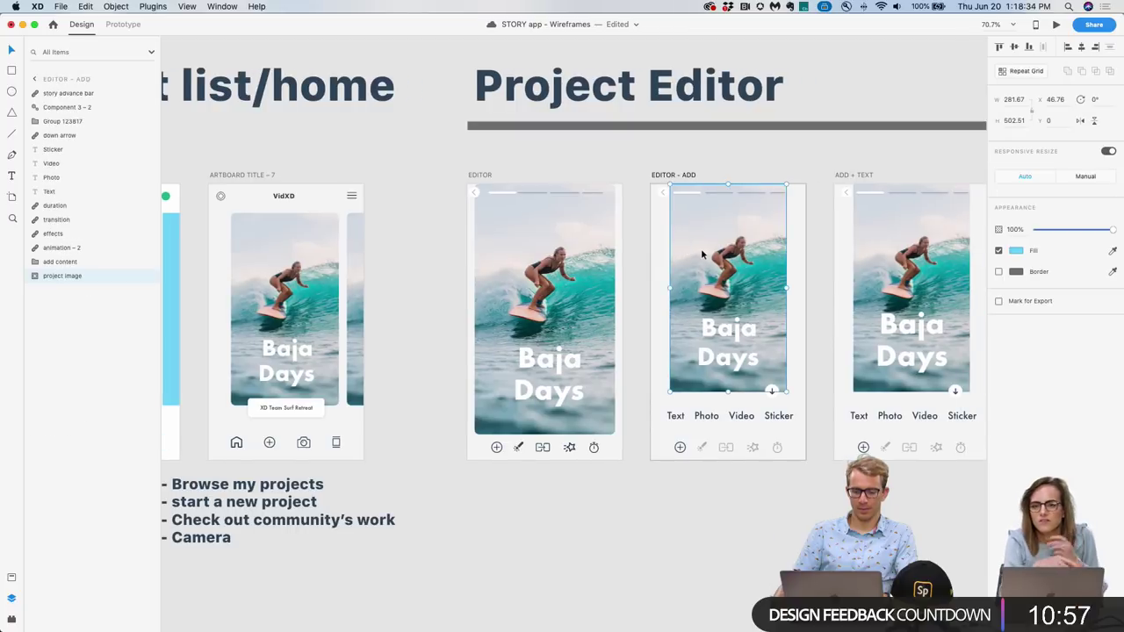
double_click(716, 294)
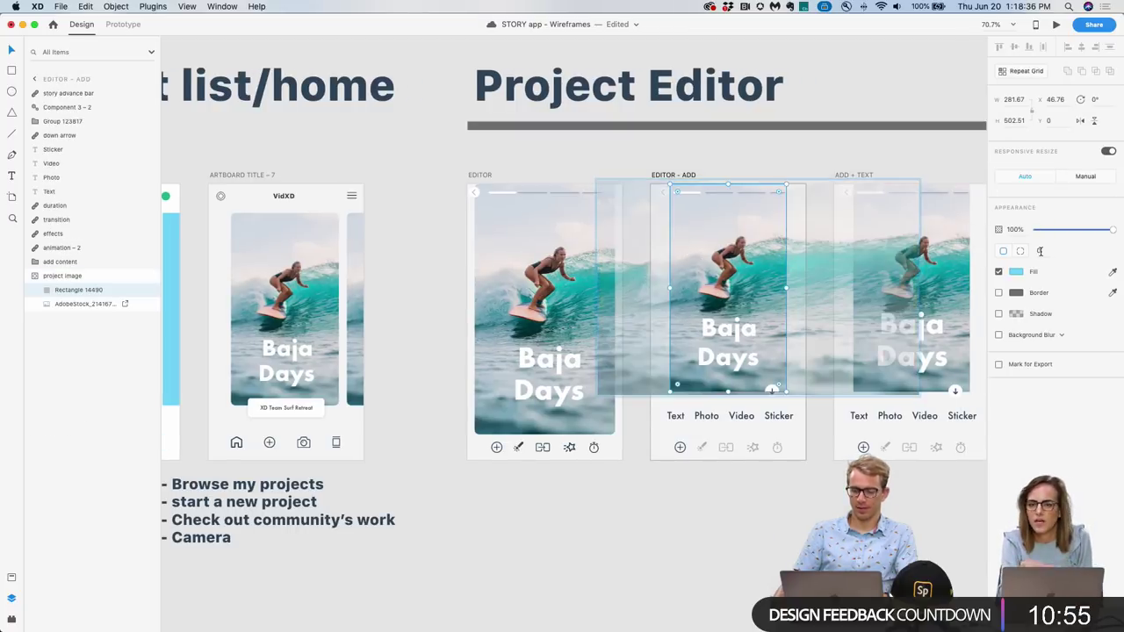
left_click(1040, 251)
type("10")
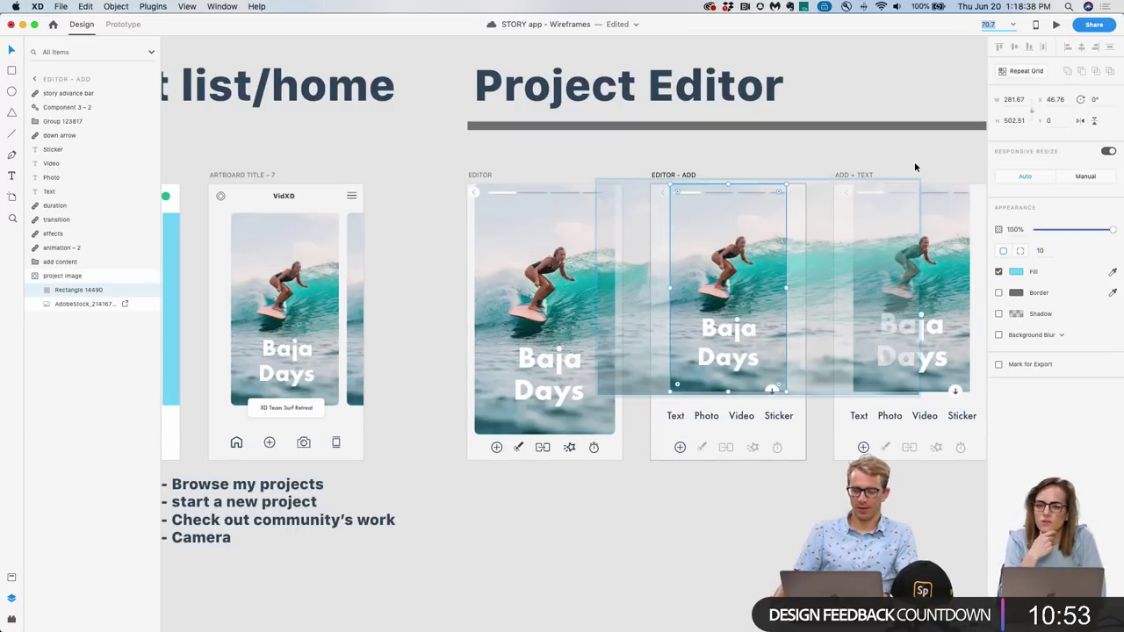
left_click(915, 161)
Apply the same corner radius of 10 to the project image's mask rectangle on the ADD + TEXT artboard.
scroll(900, 158, "right", 10)
left_click(660, 244)
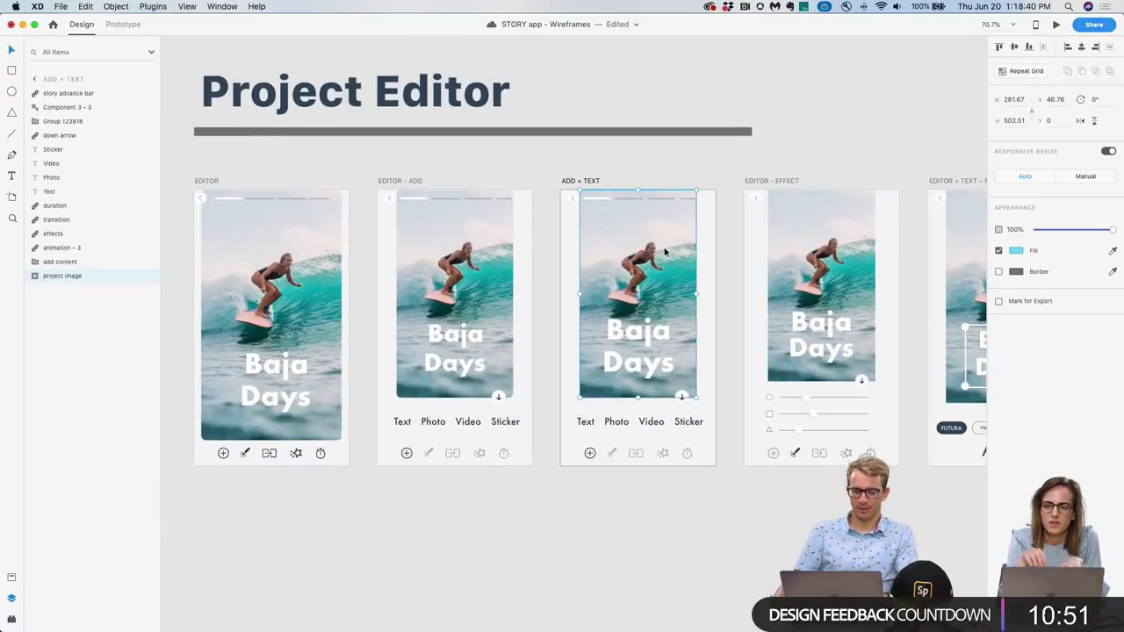
double_click(663, 250)
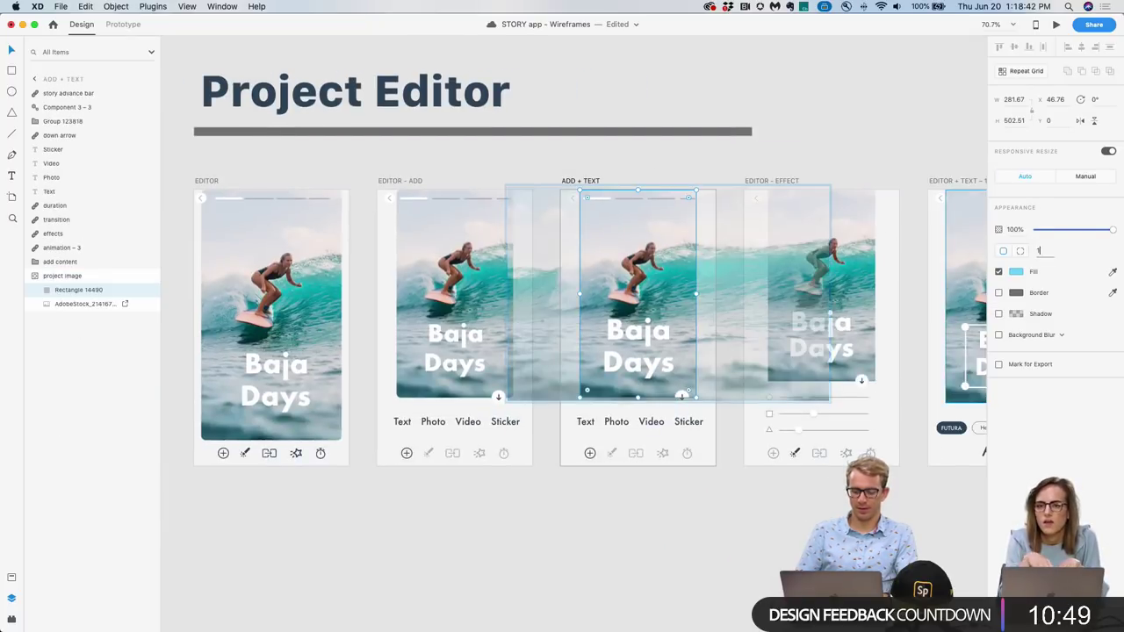
left_click(861, 136)
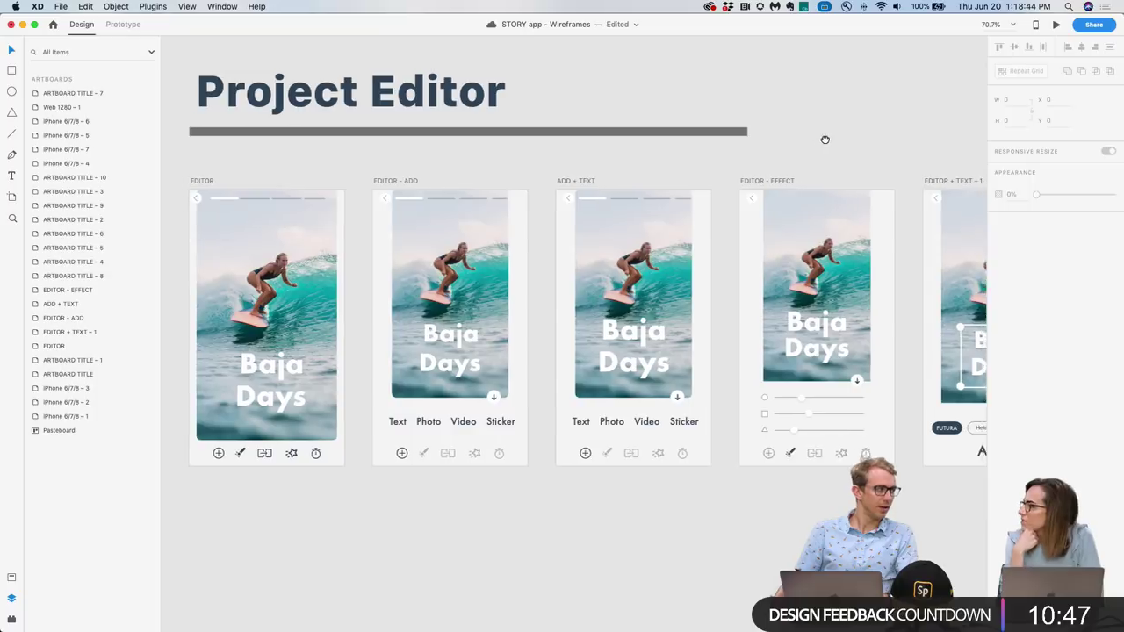
scroll(826, 140, "right", 3)
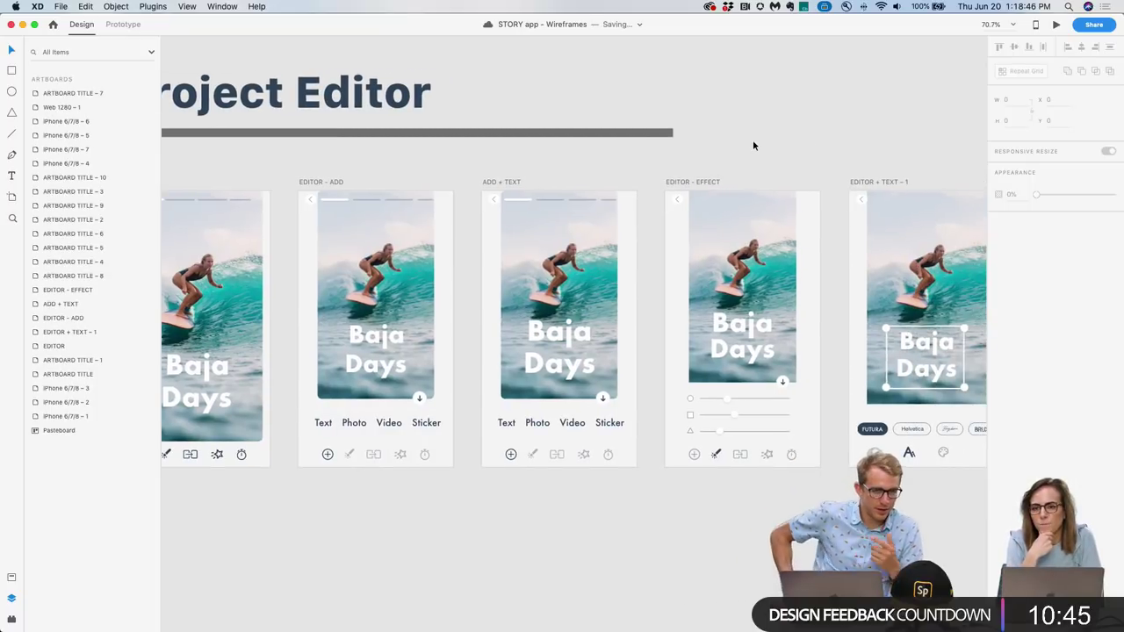
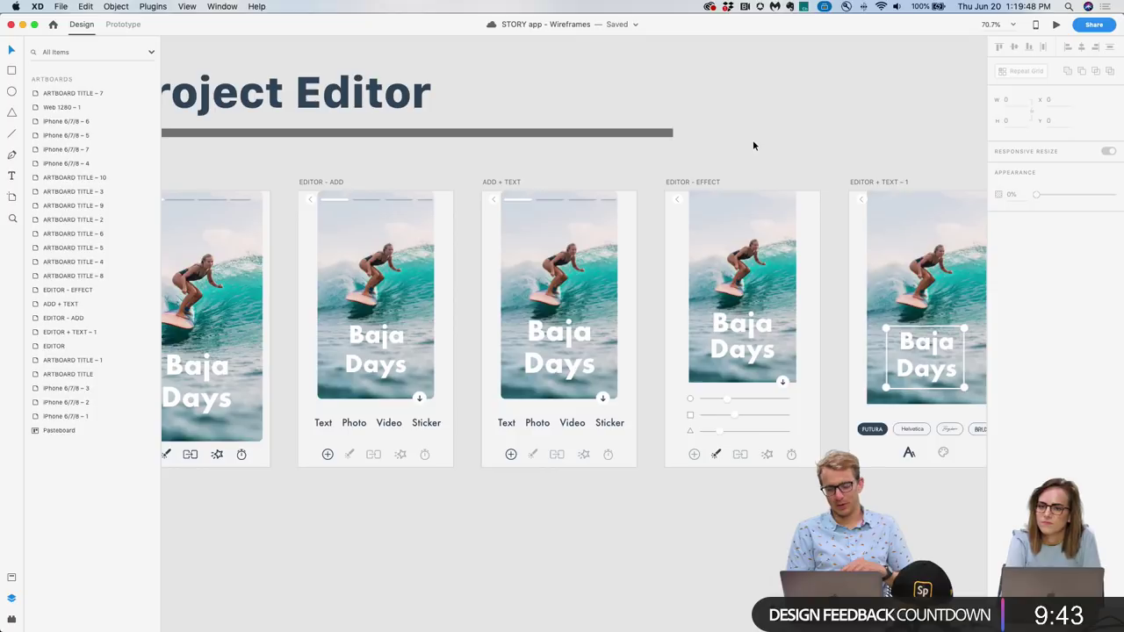
Set a corner radius of 10 on the project image masks of the EDITOR - EFFECT and EDITOR + TEXT – 1 artboards.
left_click(730, 253)
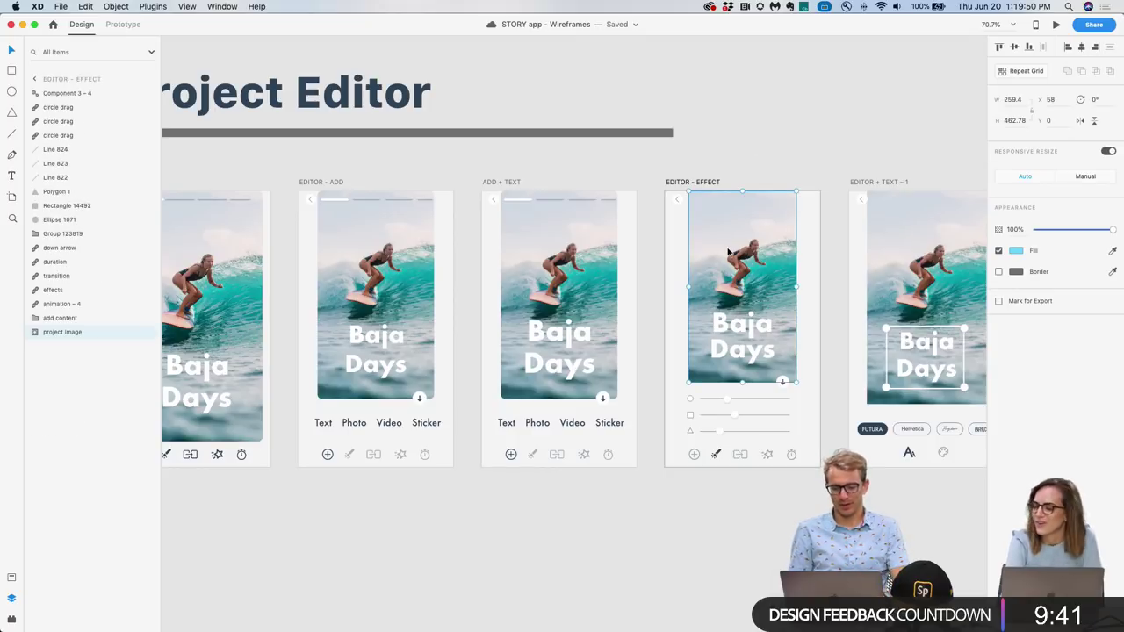
key("Return")
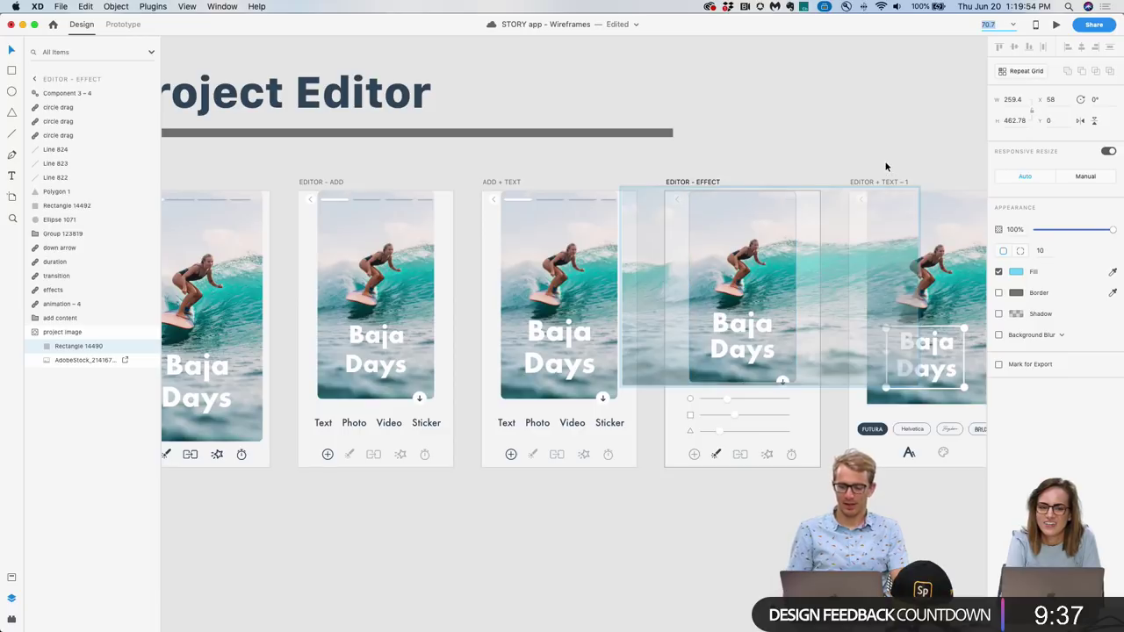
left_click(884, 166)
double_click(913, 226)
left_click(1045, 251)
type("10")
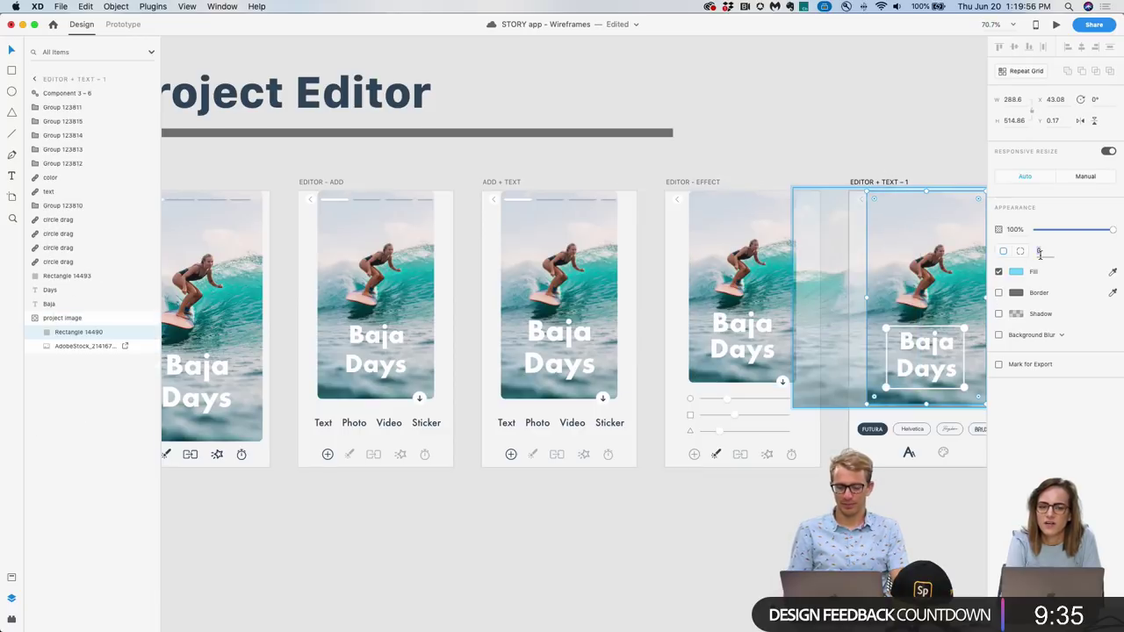
left_click(757, 179)
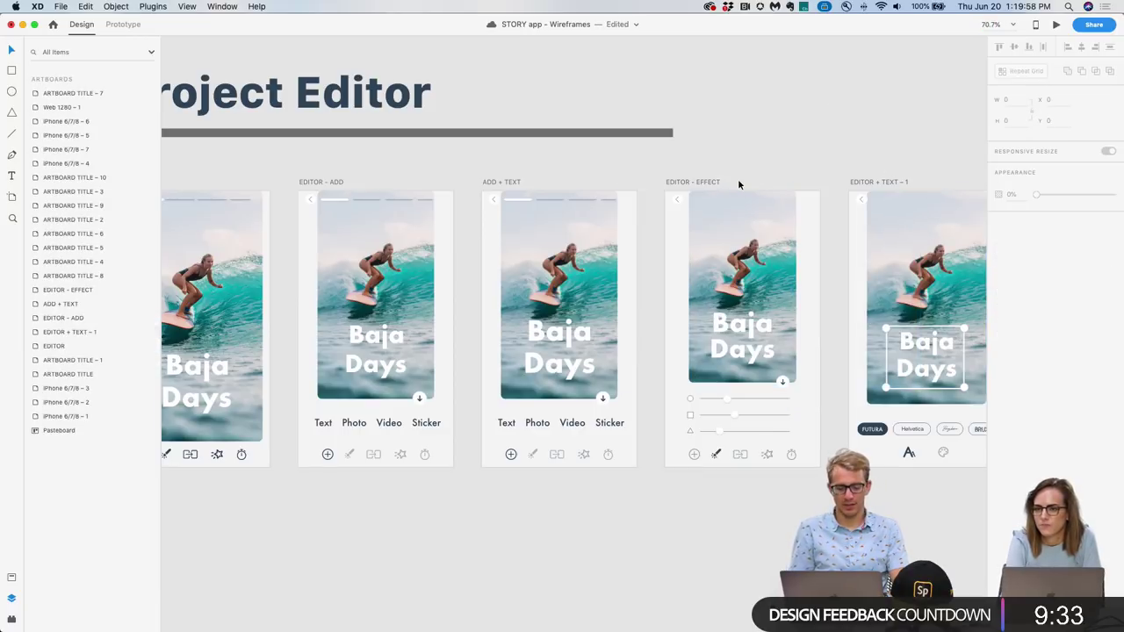
Review the Project Editor artboards alongside the VidXD home artboard to compare their layouts and rounded project images.
scroll(570, 156, "left", 5)
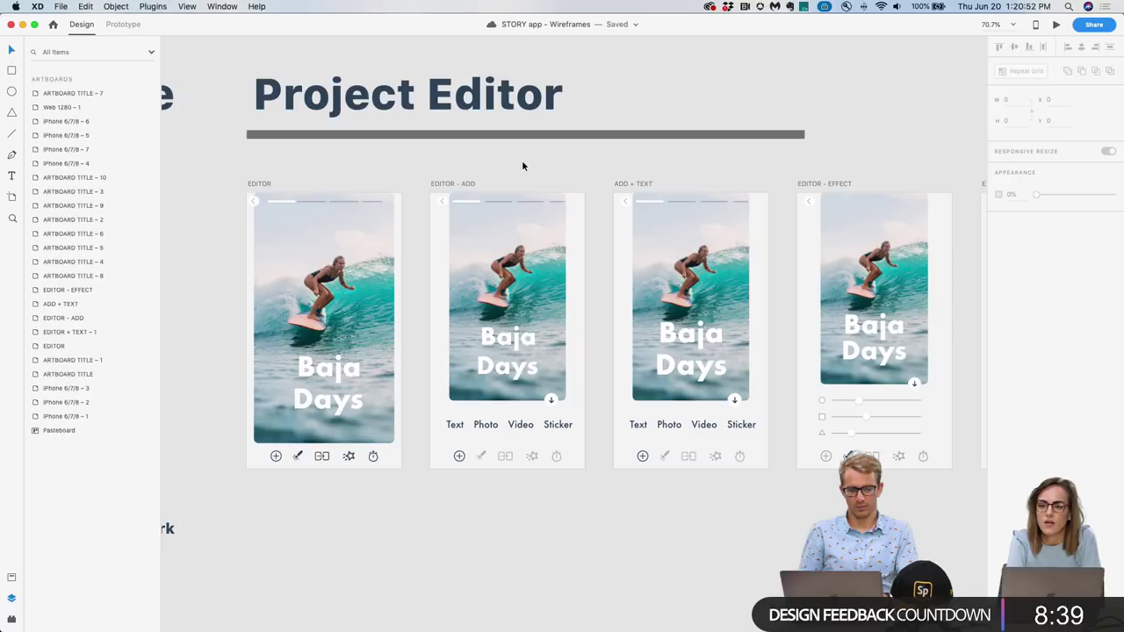
scroll(522, 160, "down", 3)
left_click_drag(522, 161, 463, 168)
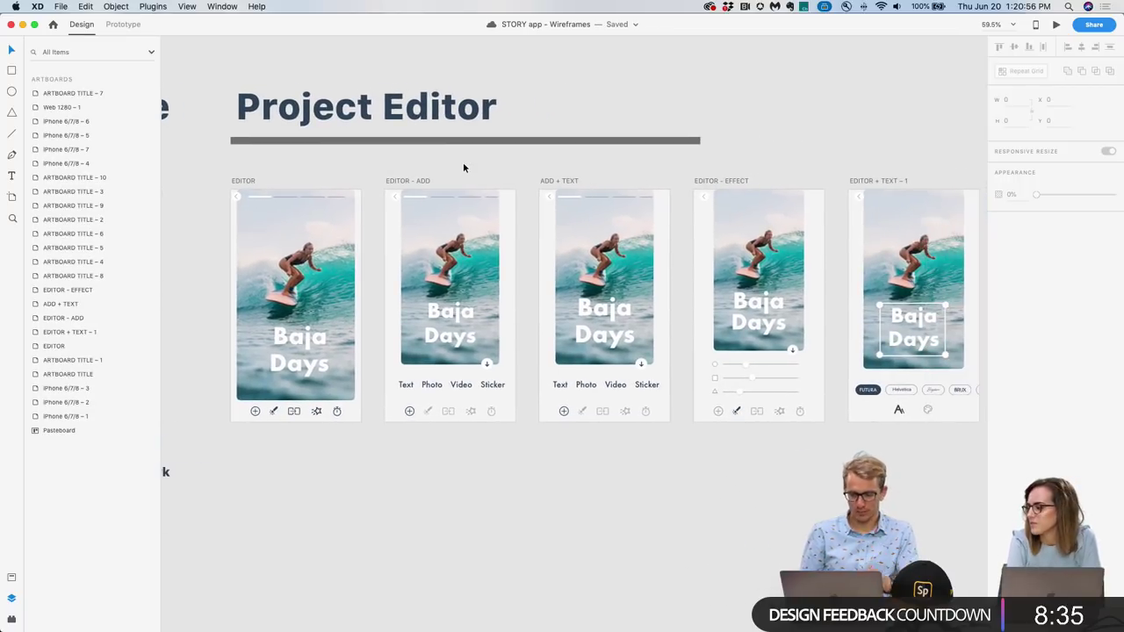
scroll(464, 168, "right", 3)
scroll(481, 172, "right", 2)
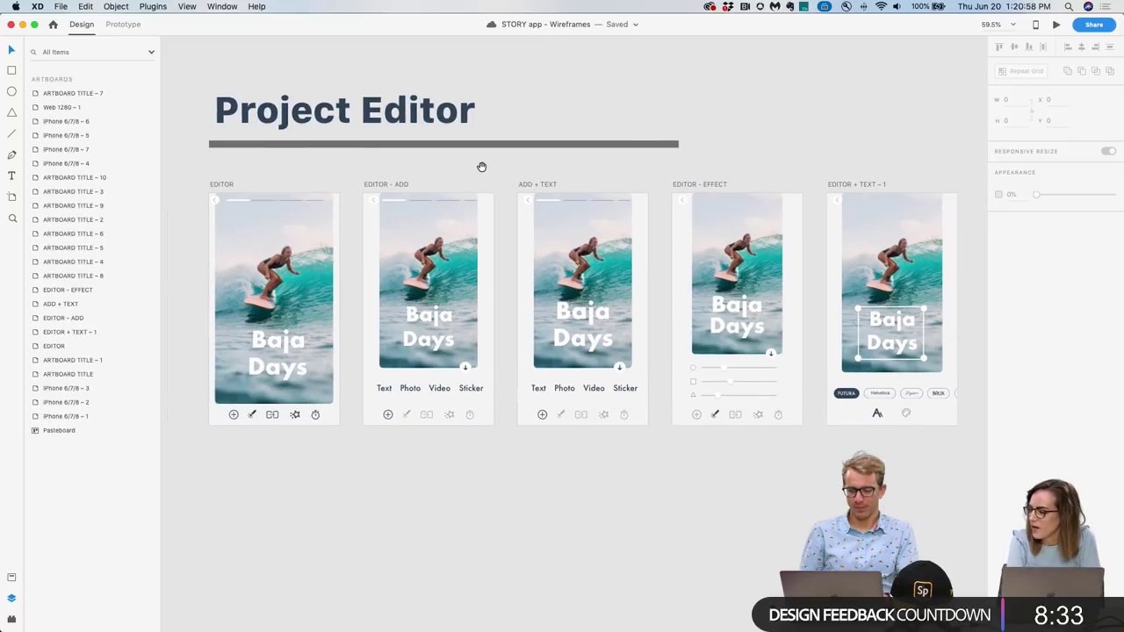
scroll(481, 172, "down", 3)
scroll(481, 173, "left", 5)
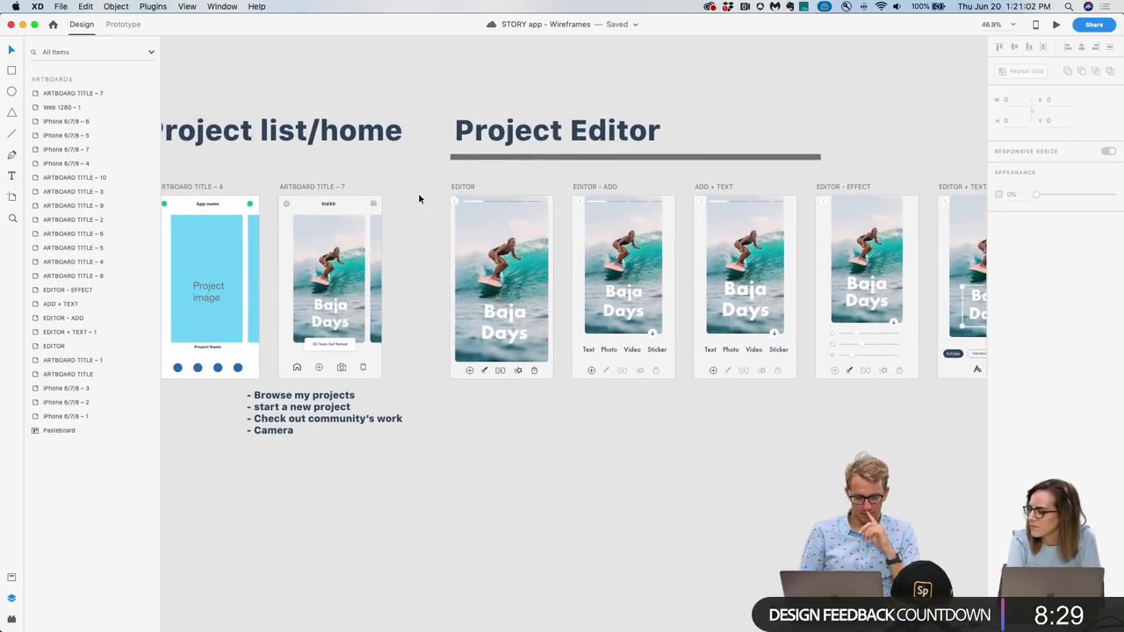
scroll(425, 201, "up", 5)
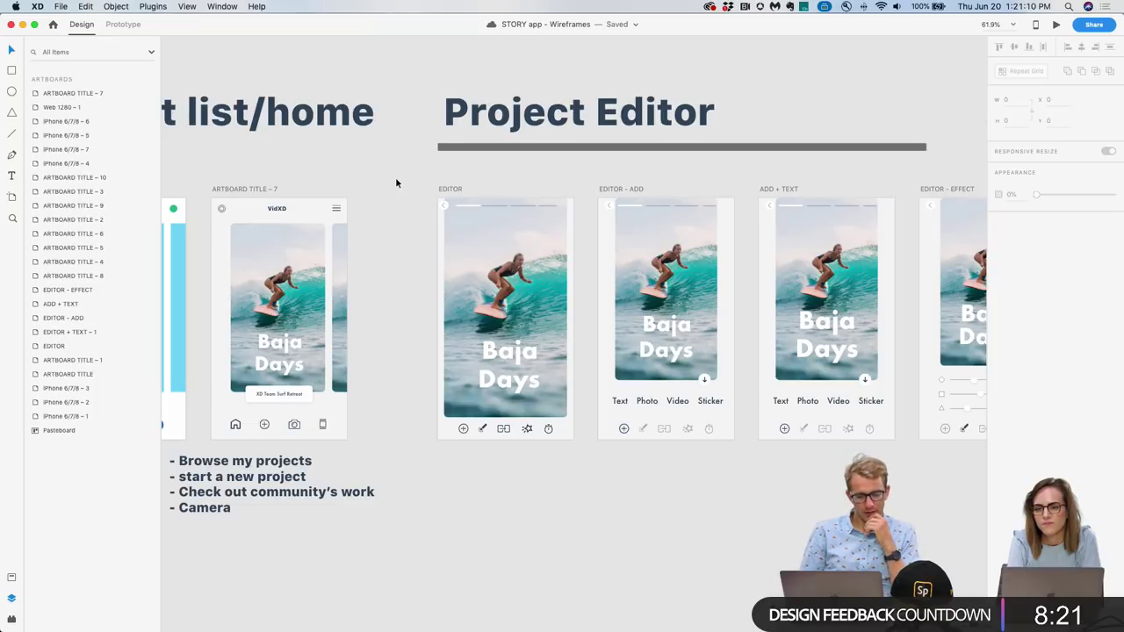
scroll(396, 182, "right", 3)
scroll(396, 182, "right", 15)
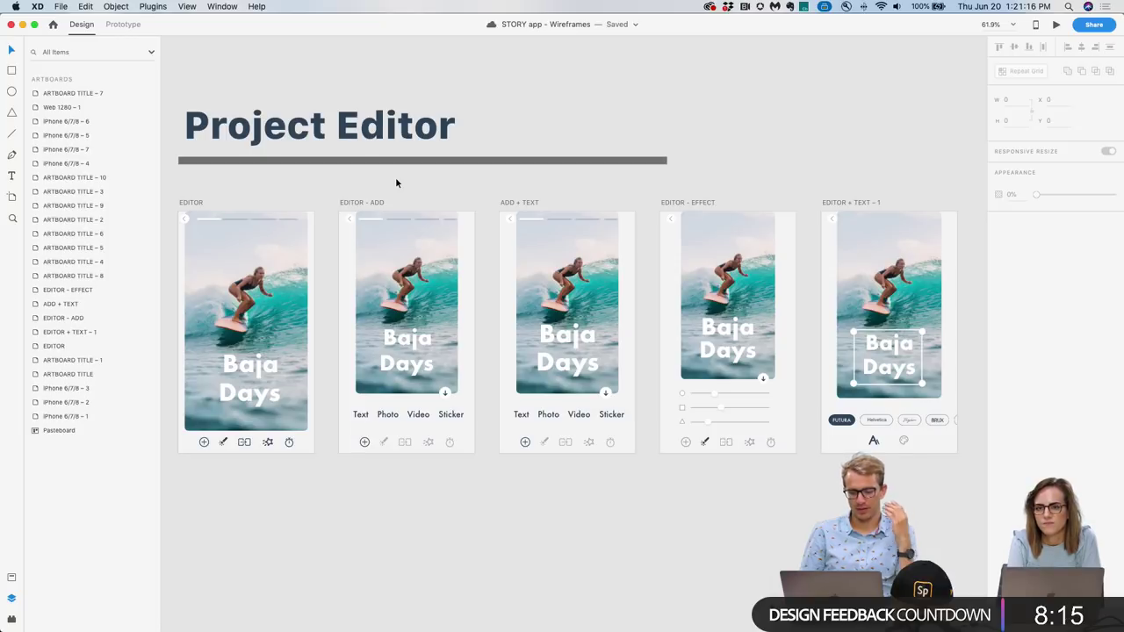
scroll(396, 183, "down", 5)
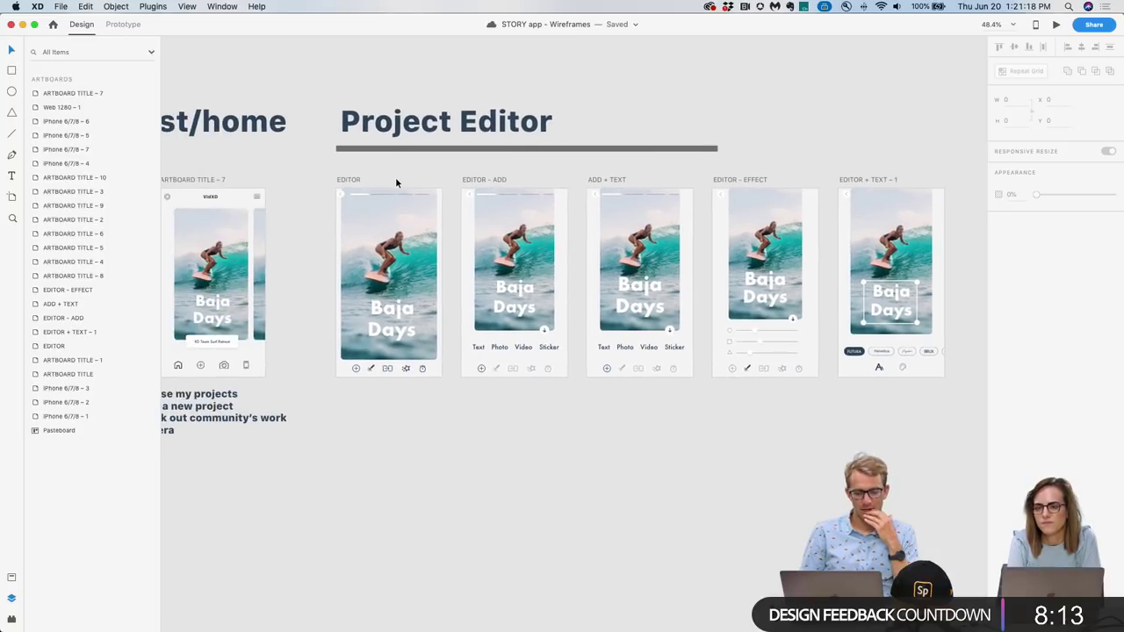
Draw a 375 by 667 rectangle covering the VidXD home artboard, send it to the back and remove its border.
scroll(396, 180, "up", 3)
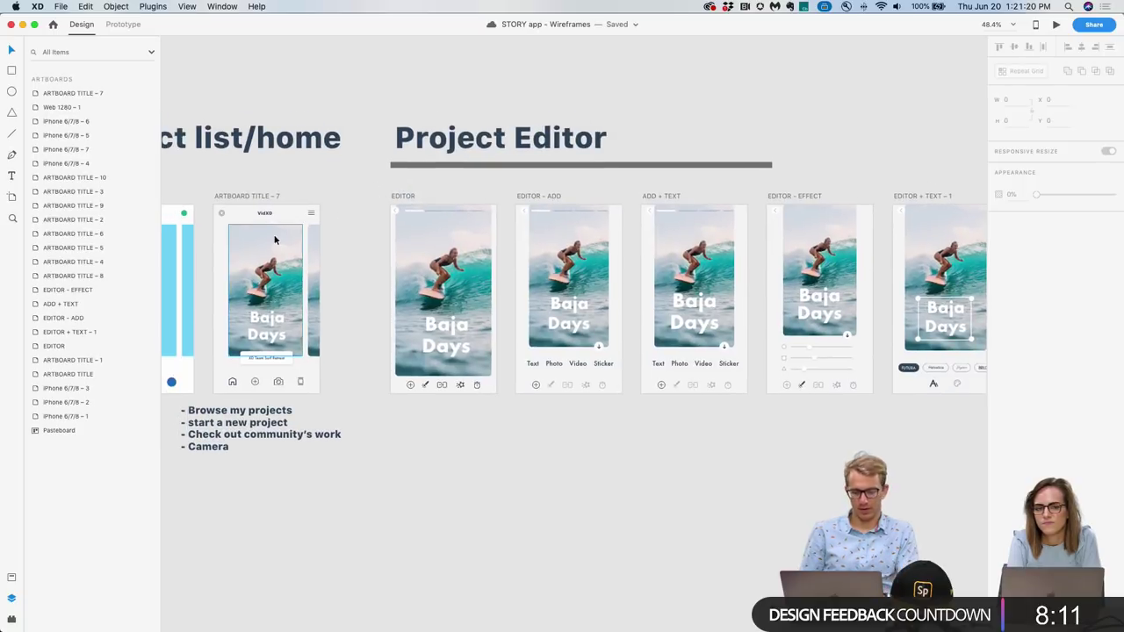
scroll(260, 246, "up", 2)
scroll(260, 247, "up", 3)
scroll(261, 243, "left", 3)
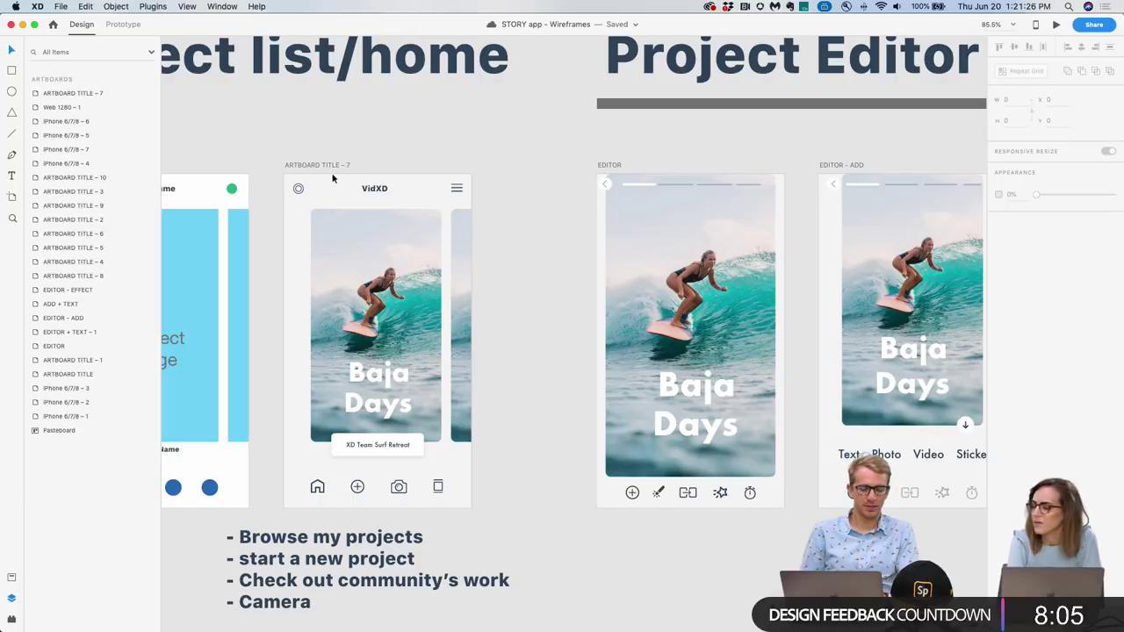
scroll(331, 172, "up", 2)
scroll(332, 172, "down", 2)
scroll(332, 172, "left", 1)
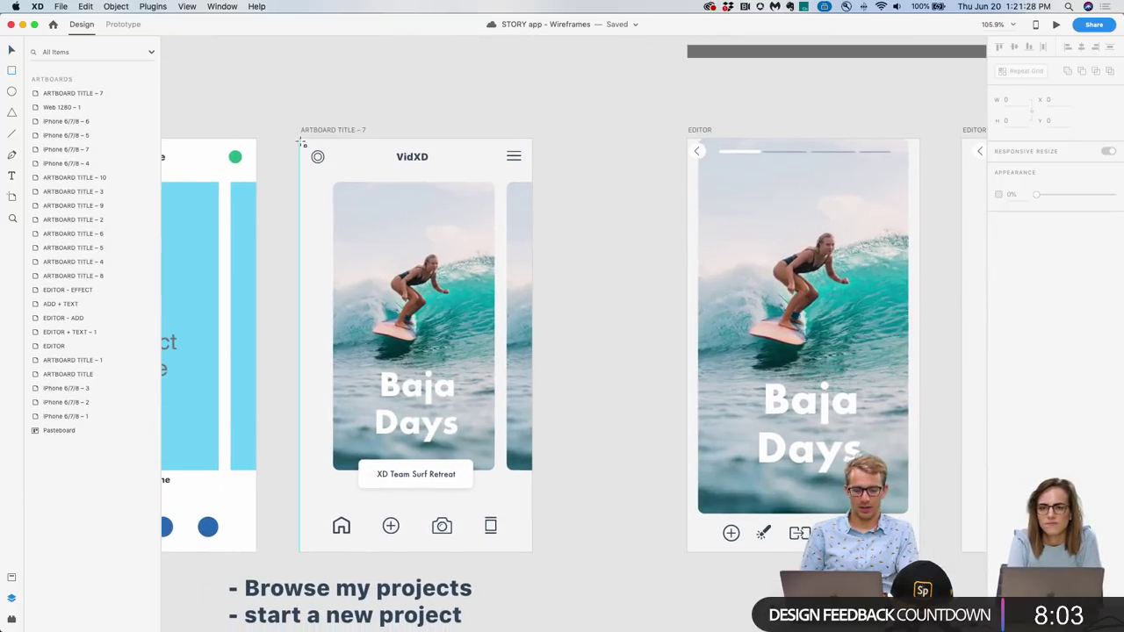
mouse_move(301, 140)
left_mouse_down()
mouse_move(476, 409)
mouse_move(544, 557)
mouse_move(533, 553)
left_mouse_up()
key("super+shift+bracketleft")
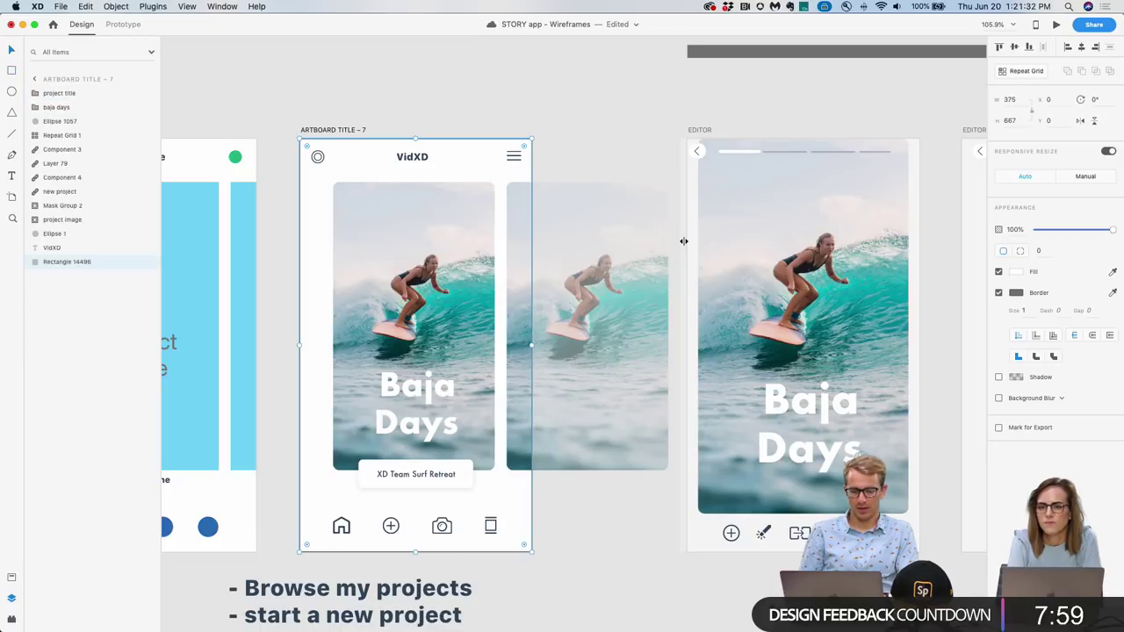
left_click(999, 293)
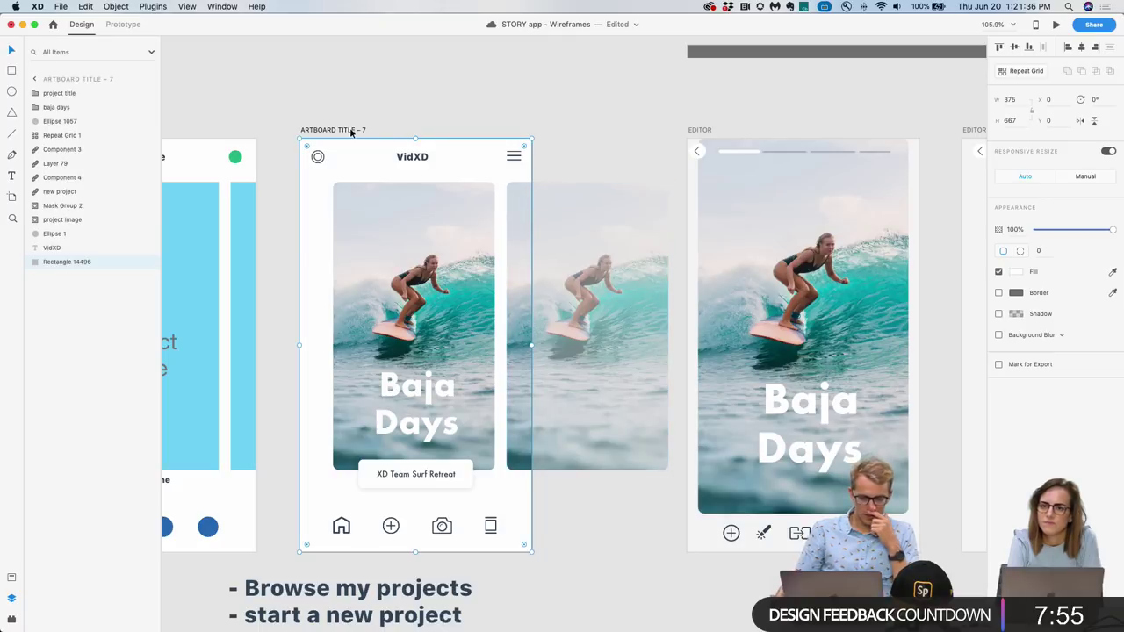
Give the background rectangle a linear gradient fill running diagonally from beyond its upper-left area to beyond its lower-right corner.
left_click(1015, 292)
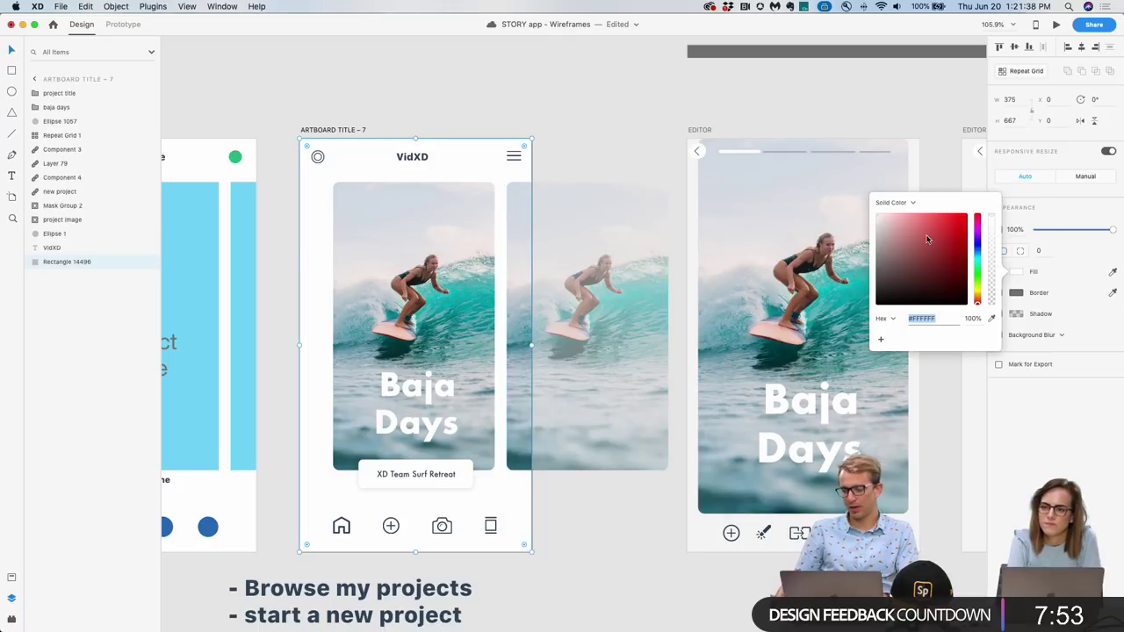
left_click(902, 203)
left_click(902, 212)
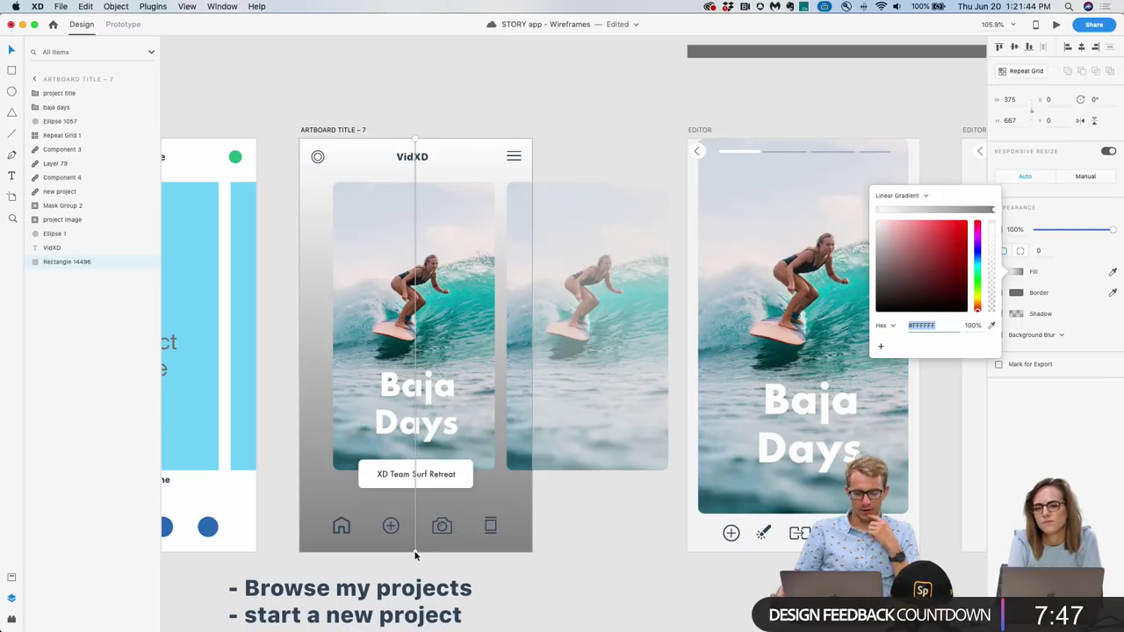
left_click_drag(416, 551, 542, 603)
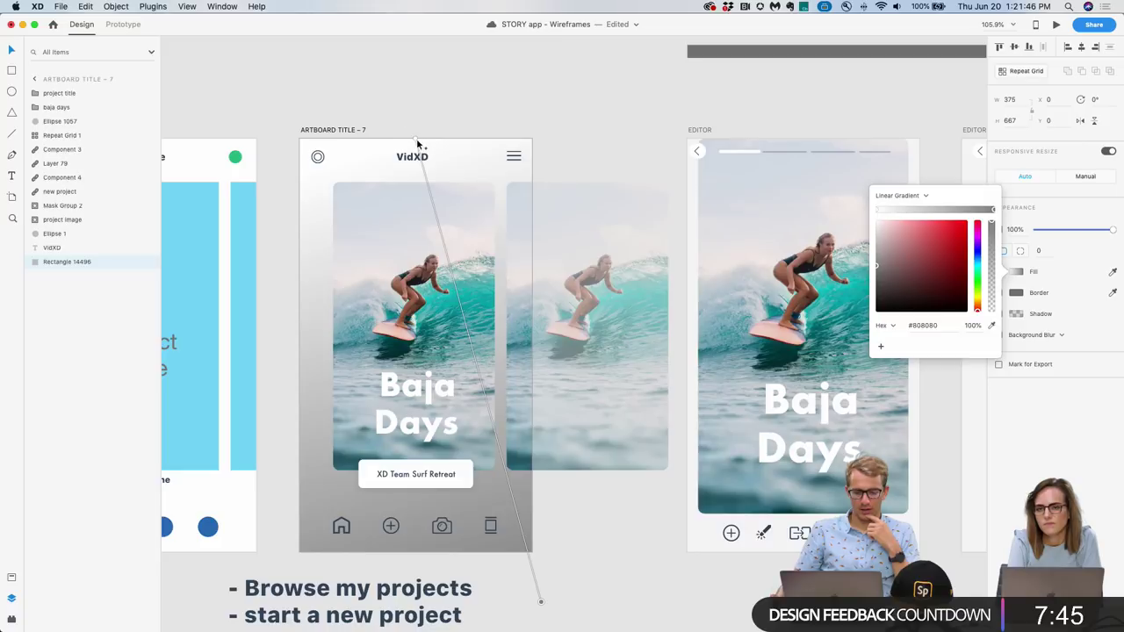
left_click_drag(416, 137, 330, 93)
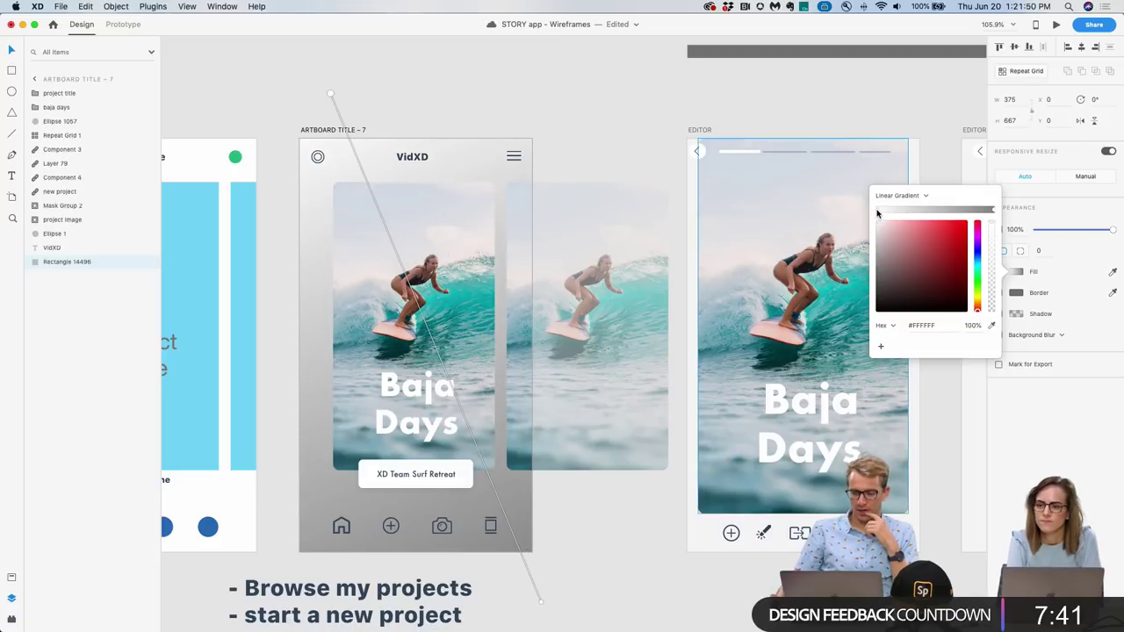
Colour the gradient's grey end stop with the saved #828CA6 swatch and lighten it to a pale blue.
left_click(994, 211)
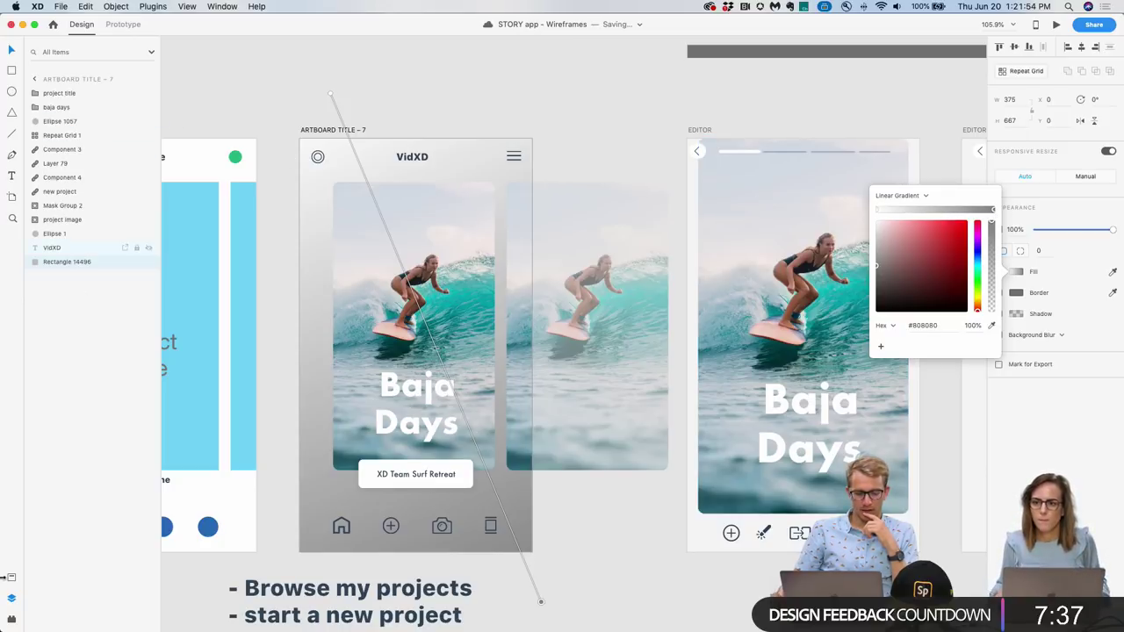
left_click(11, 577)
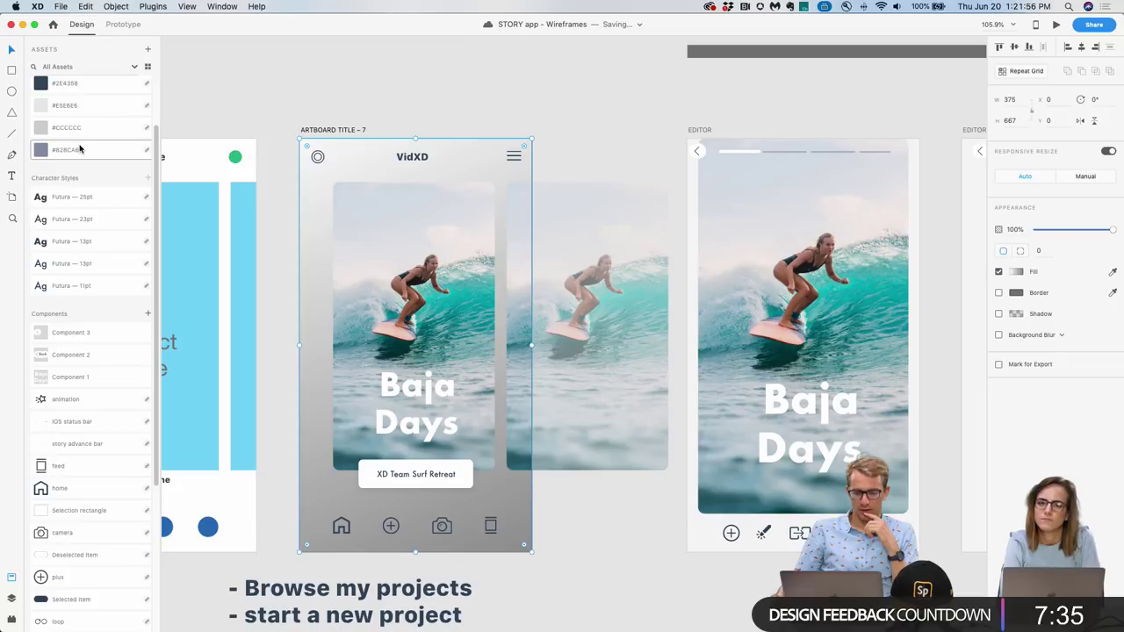
left_click(1016, 273)
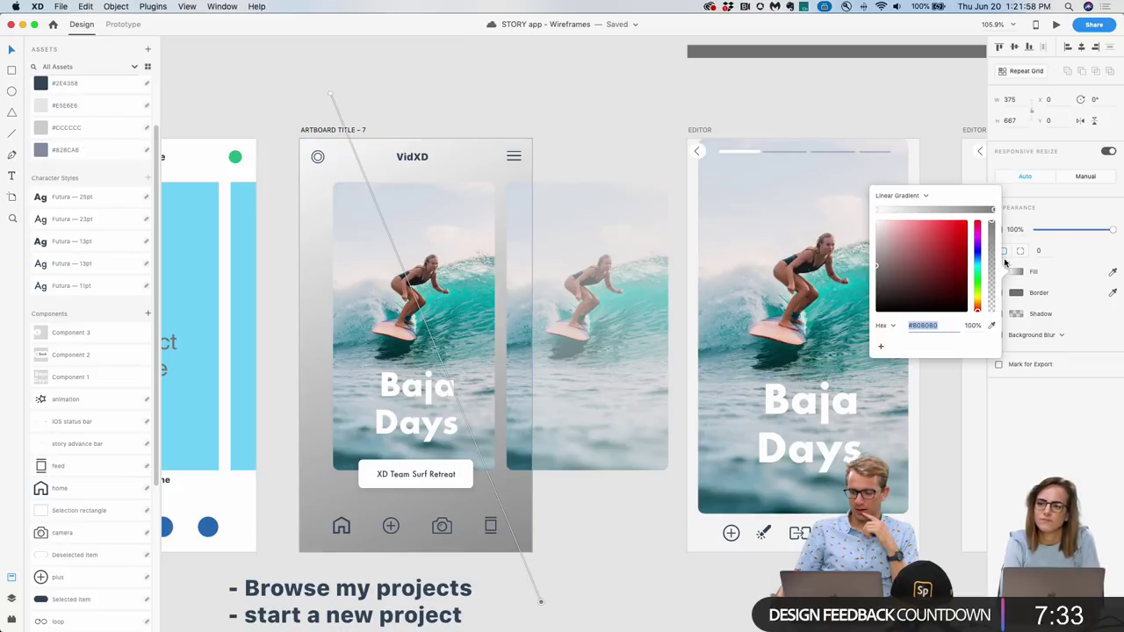
left_click(993, 326)
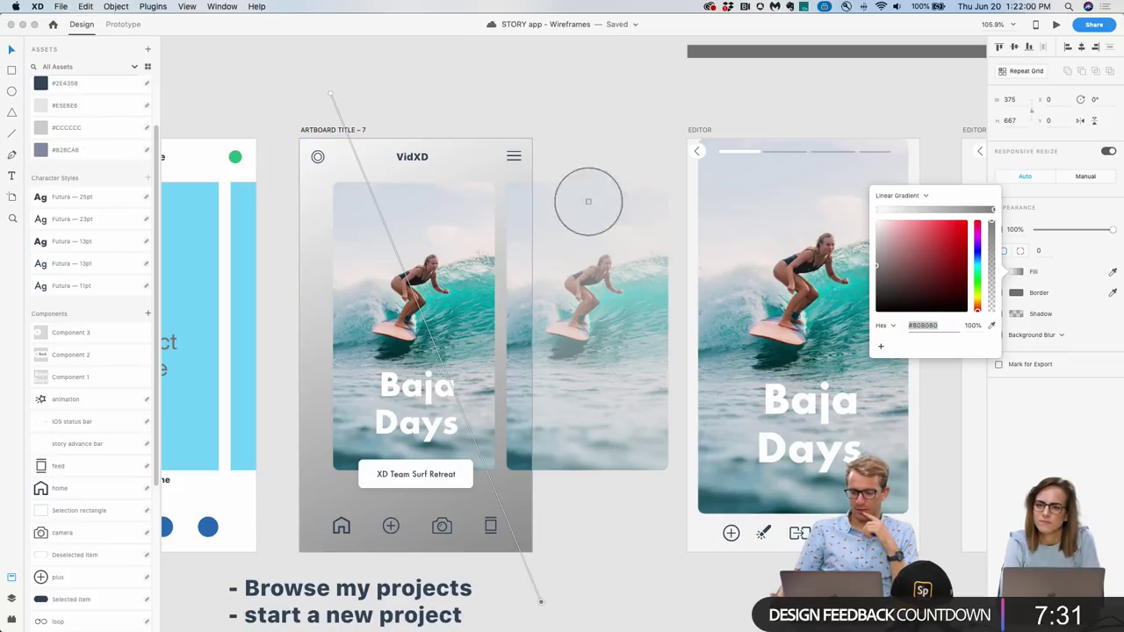
left_click(39, 149)
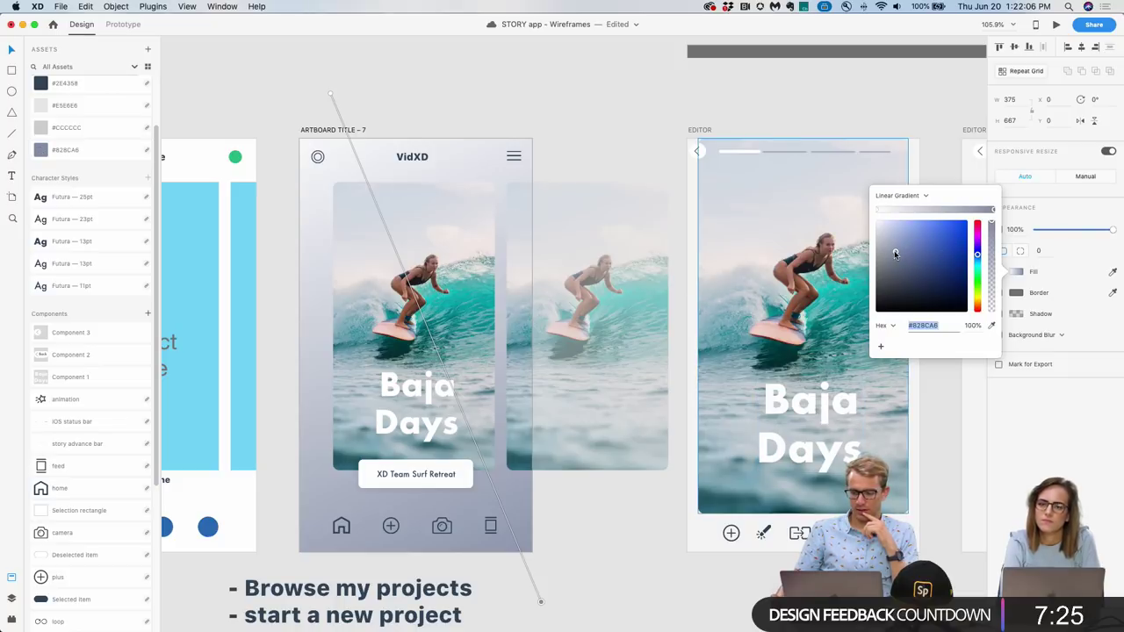
left_click_drag(896, 254, 891, 222)
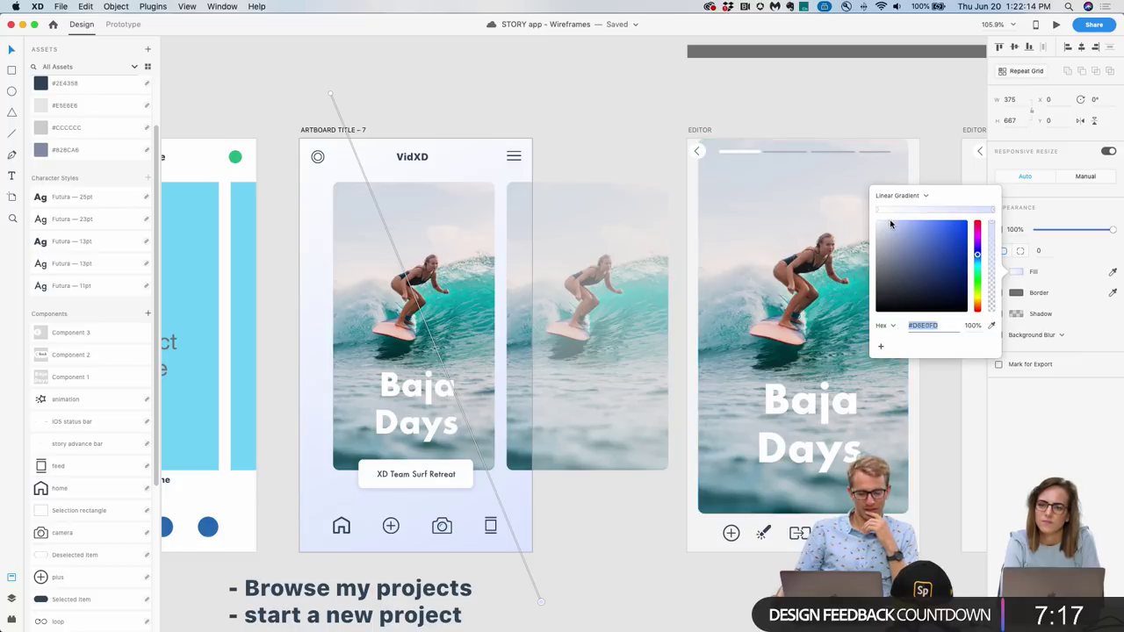
Darken the background gradient's end stop to #A6B0CB, lower its opacity to 10%, and save the document.
left_click_drag(891, 222, 891, 238)
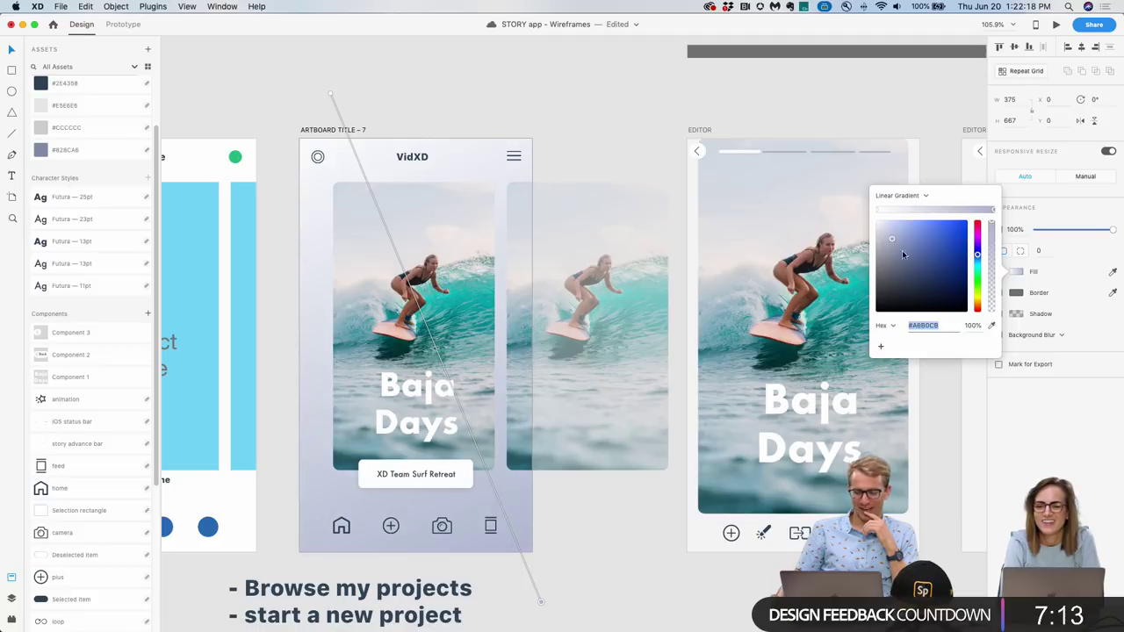
left_click_drag(992, 226, 997, 302)
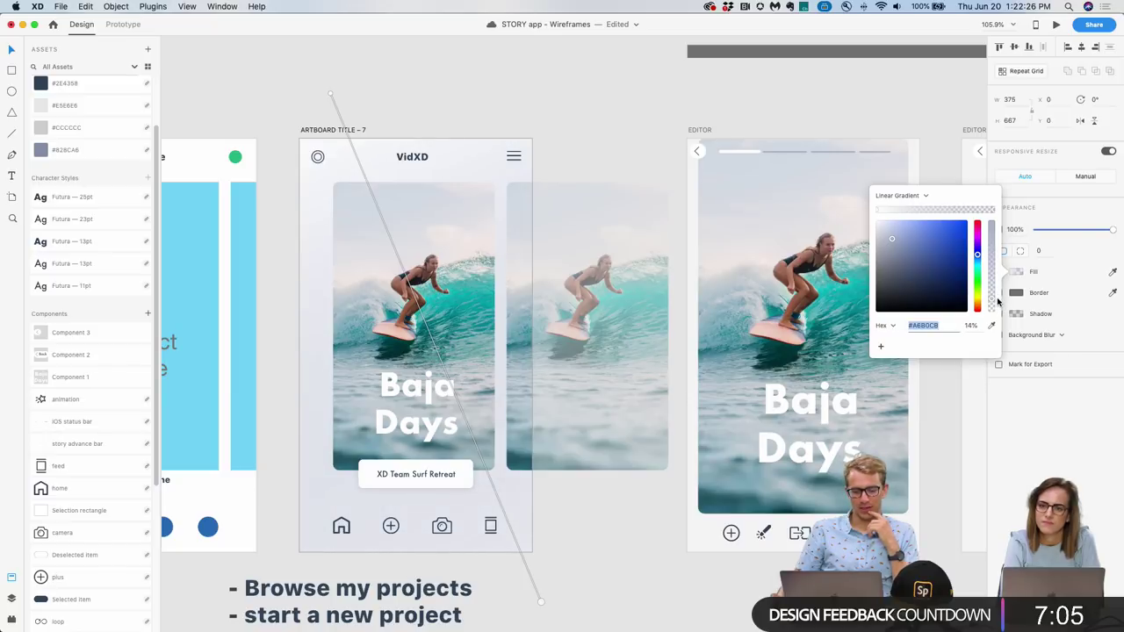
left_click(550, 136)
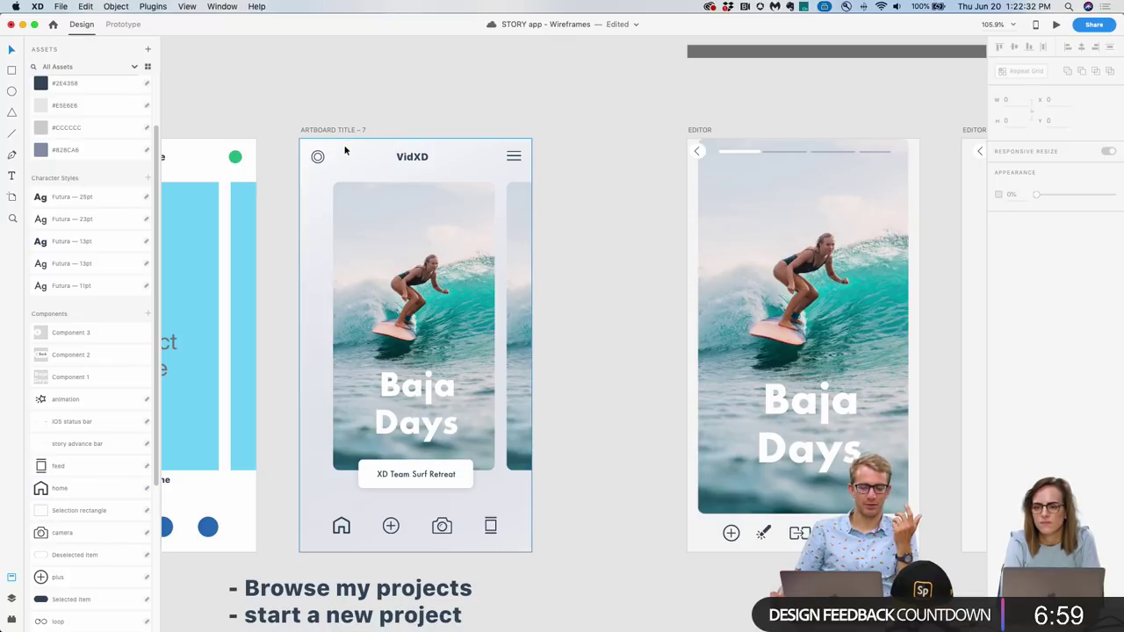
key("cmd+s")
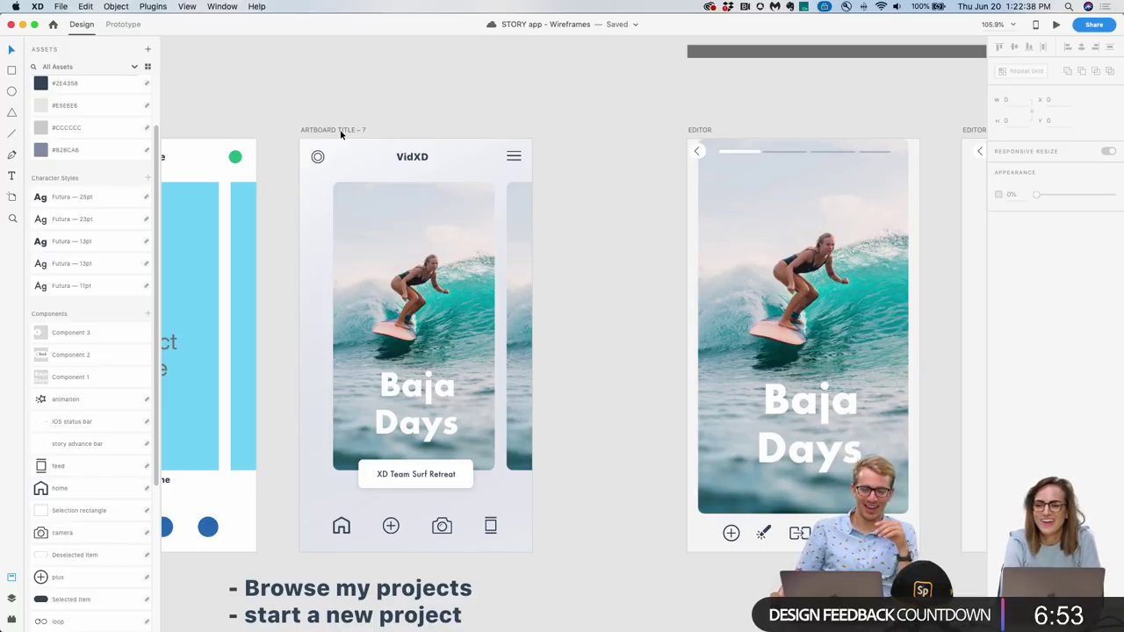
Copy the VidXD gradient background rectangle and paste it behind the content of the Editor and Editor - Add artboards.
left_click(342, 146)
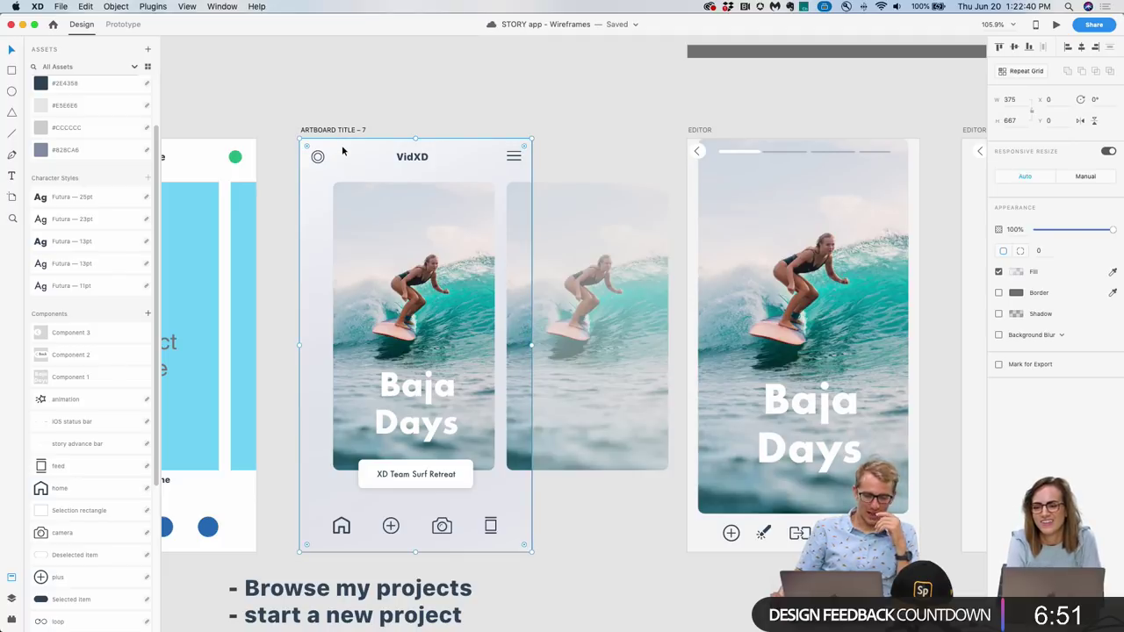
left_click(532, 113)
scroll(535, 114, "down", 5)
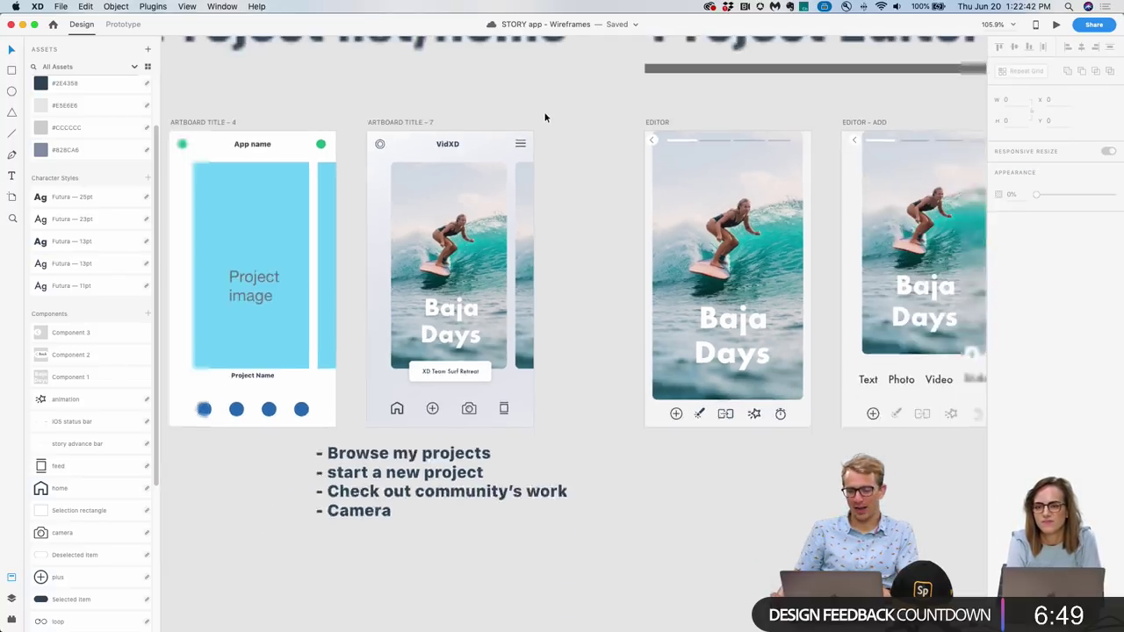
scroll(582, 138, "up", 2)
left_click_drag(582, 137, 345, 148)
left_click(414, 133)
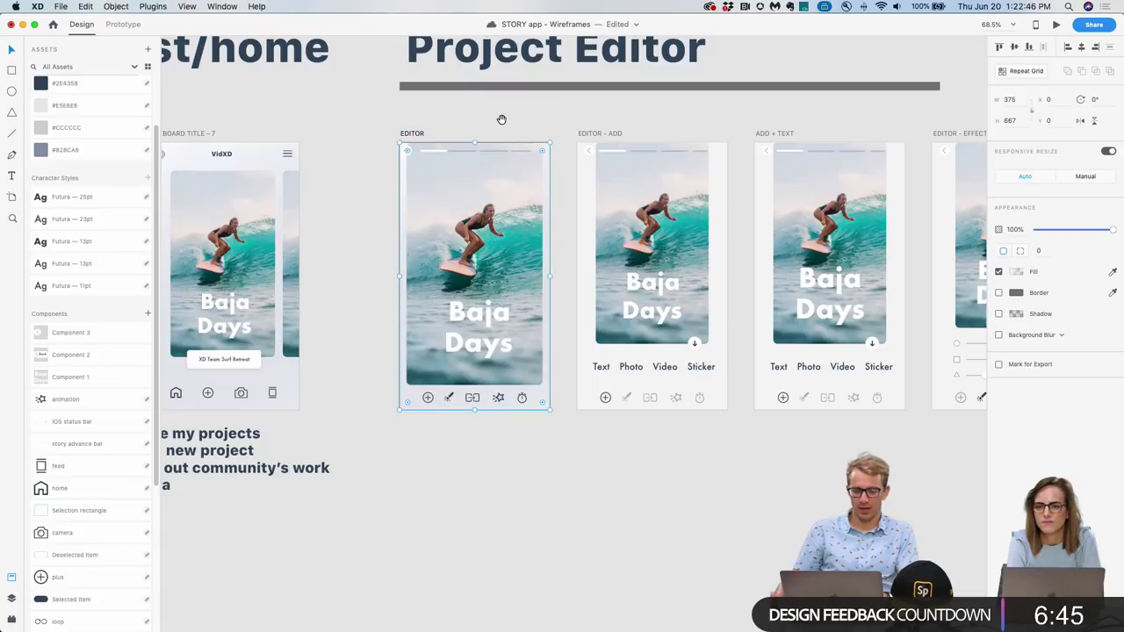
left_click_drag(502, 124, 332, 122)
left_click(430, 134)
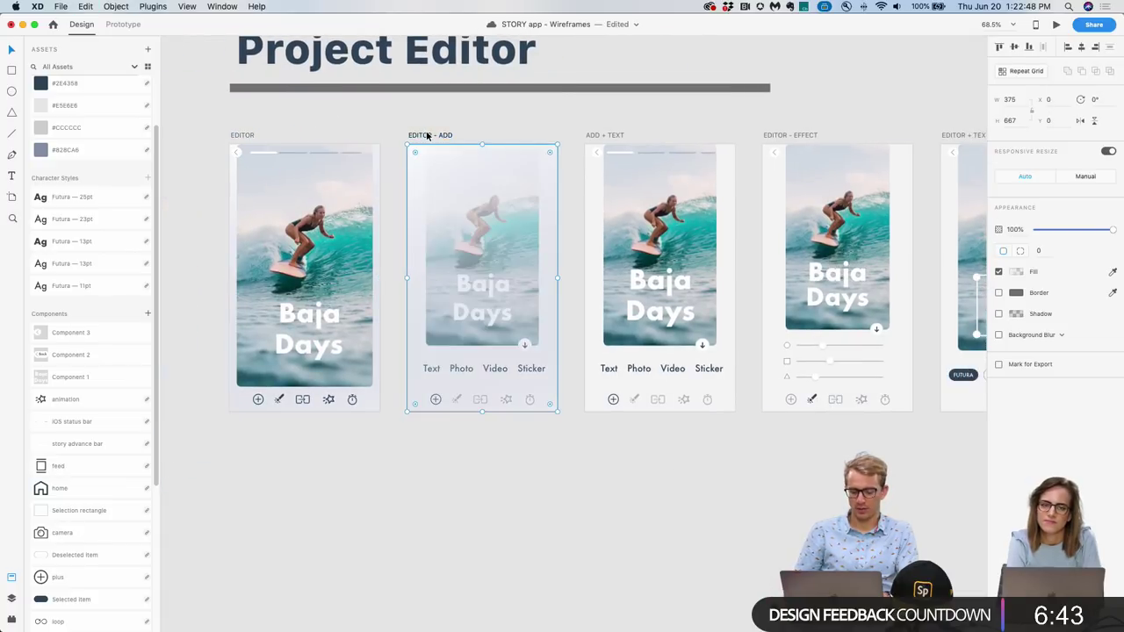
Place the copied gradient background behind the content of the Add + Text and Editor - Effect artboards.
left_click_drag(460, 120, 320, 117)
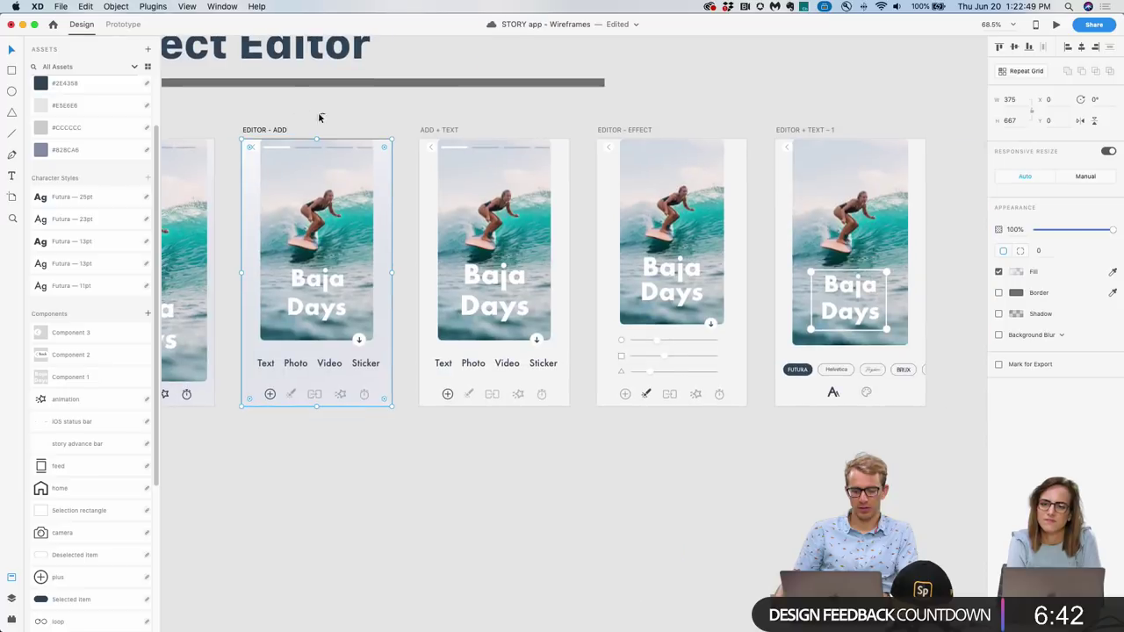
left_click(430, 129)
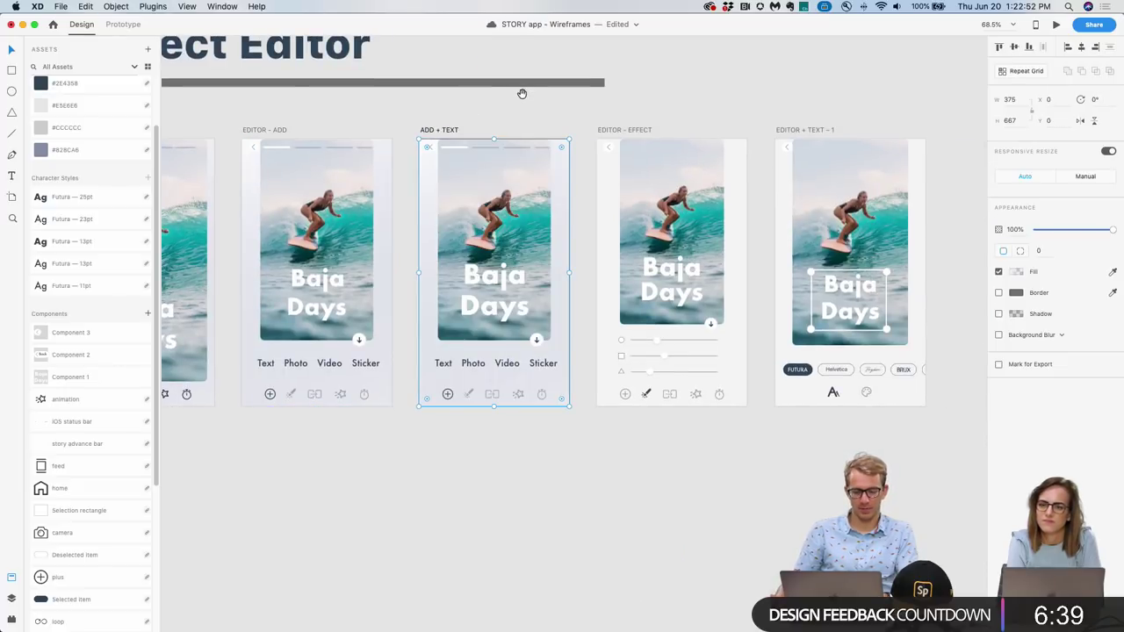
left_click_drag(521, 93, 442, 100)
left_click(540, 138)
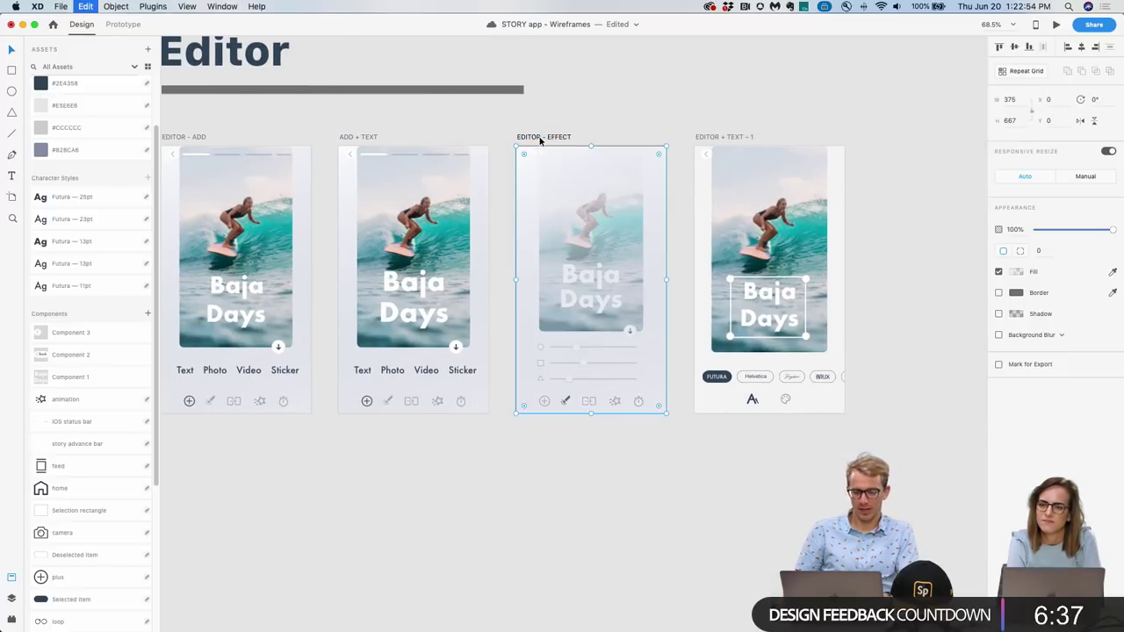
left_click(711, 137)
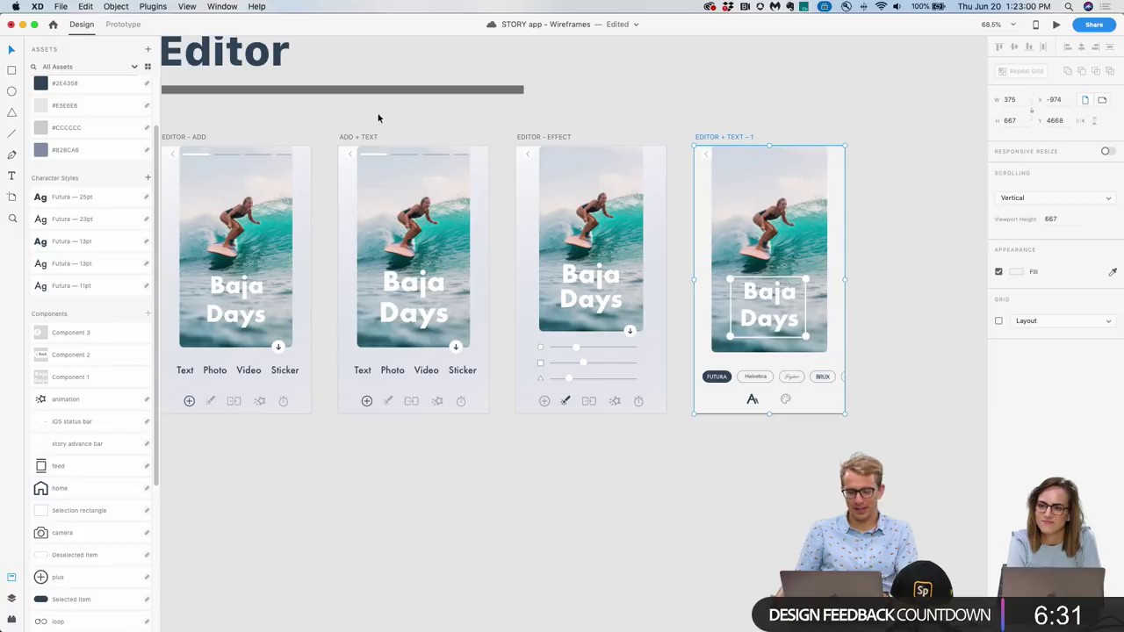
Undo the gradient backgrounds pasted into the Project Editor artboards.
left_click_drag(379, 115, 738, 111)
key("shift+Tab")
key("shift+Tab")
key("shift+Tab")
key("shift+Tab")
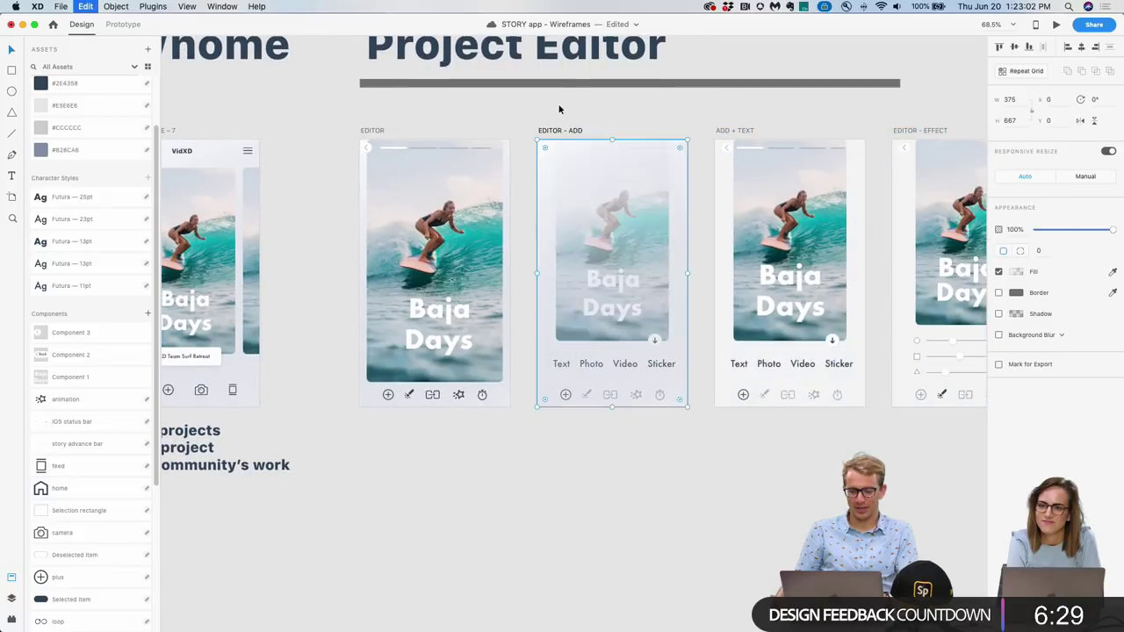
left_click_drag(371, 115, 429, 109)
scroll(421, 114, "left", 3)
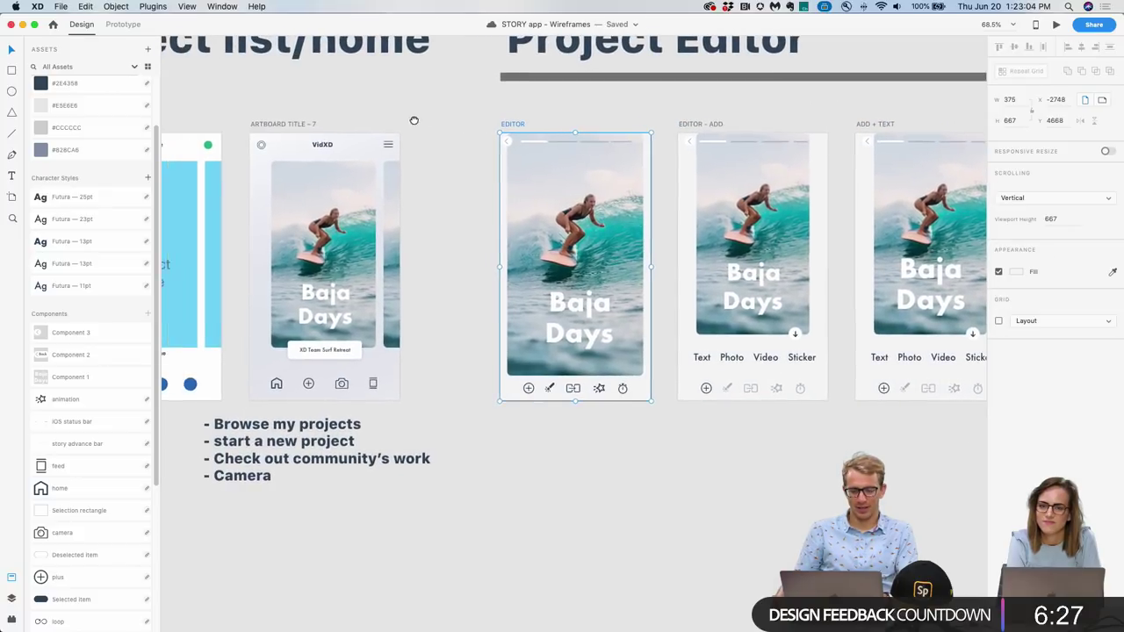
Make the VidXD background rectangle a component and paste the gradient background behind the Editor artboard's content.
left_click(296, 128)
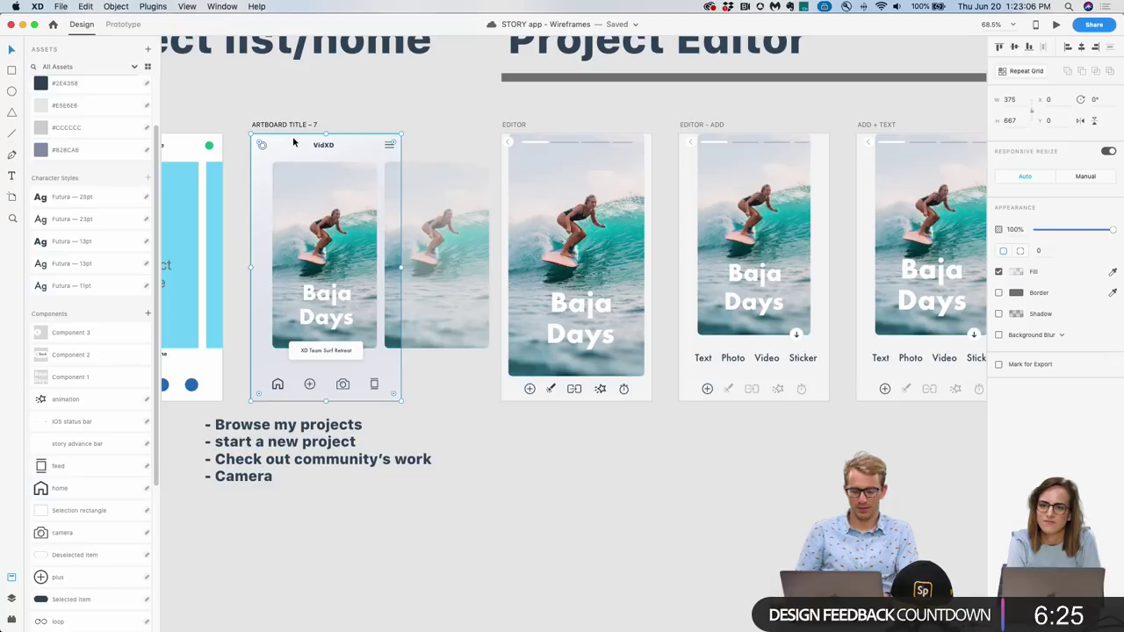
scroll(394, 112, "right", 3)
left_click(360, 128)
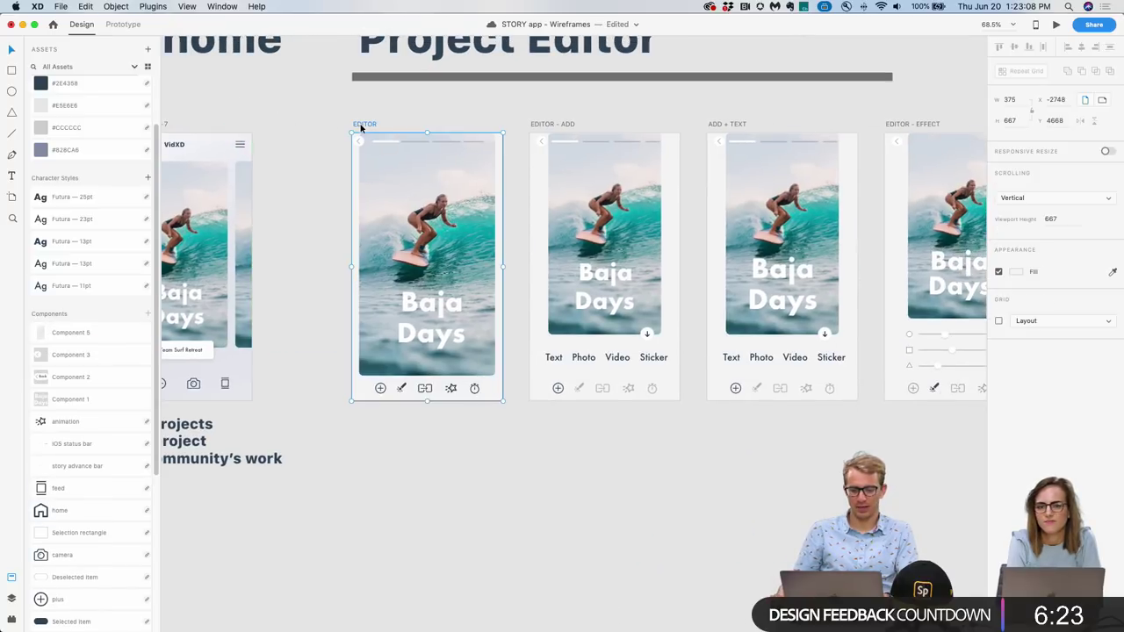
key("Return")
key("Escape")
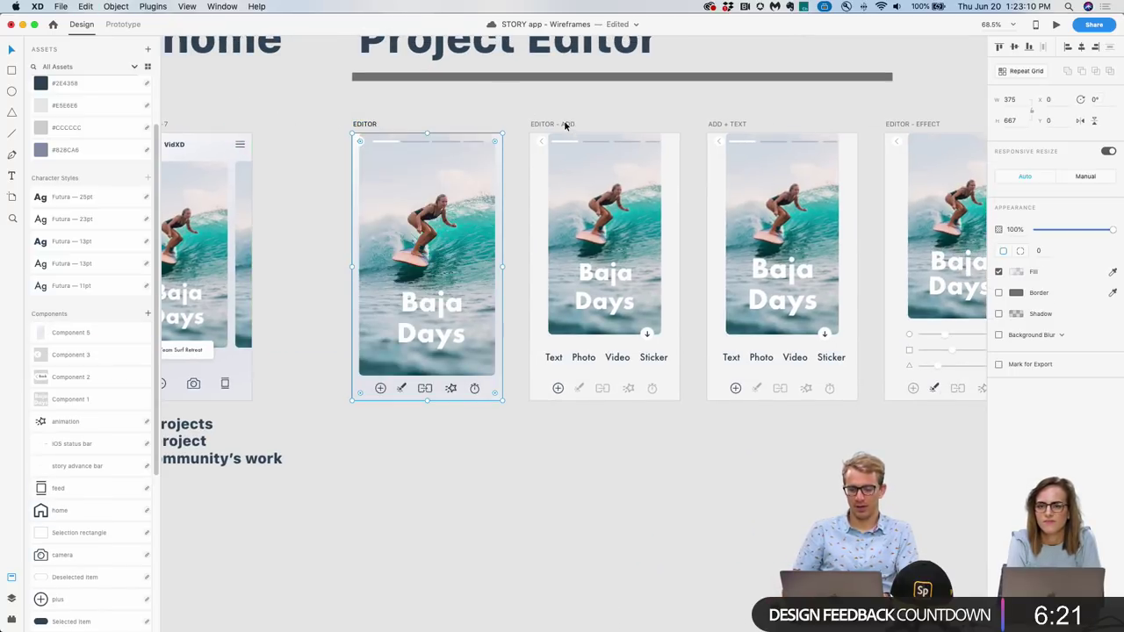
Paste the gradient background into the Editor - Add and Add + Text artboards and send it to the back.
left_click(565, 125)
left_click_drag(565, 124, 313, 130)
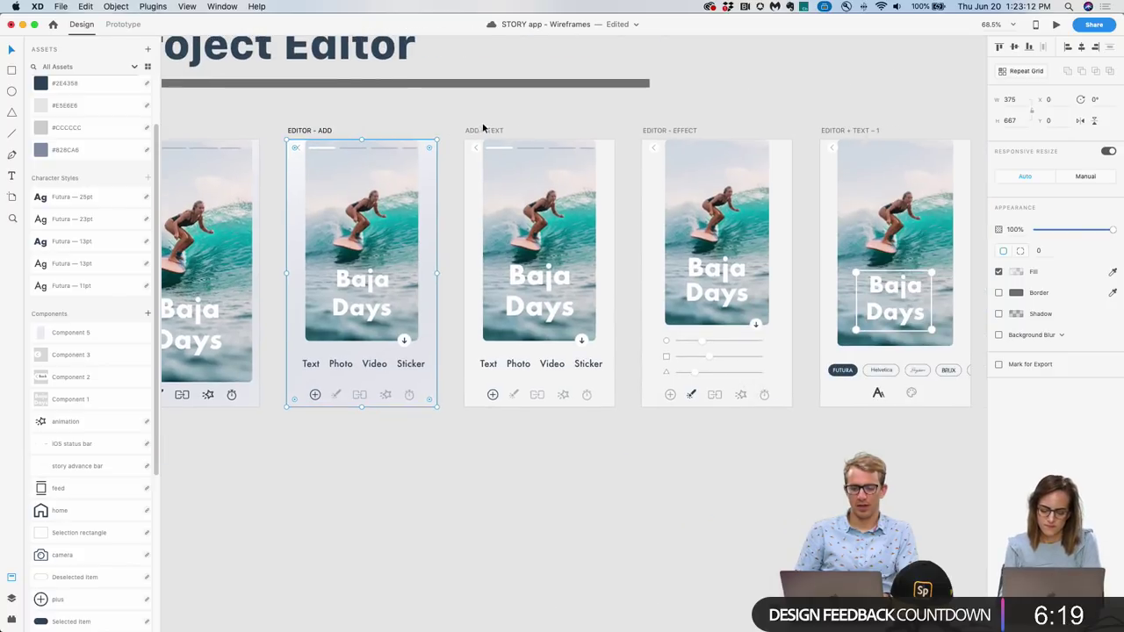
left_click(483, 130)
key("Return")
key("Escape")
scroll(534, 128, "right", 3)
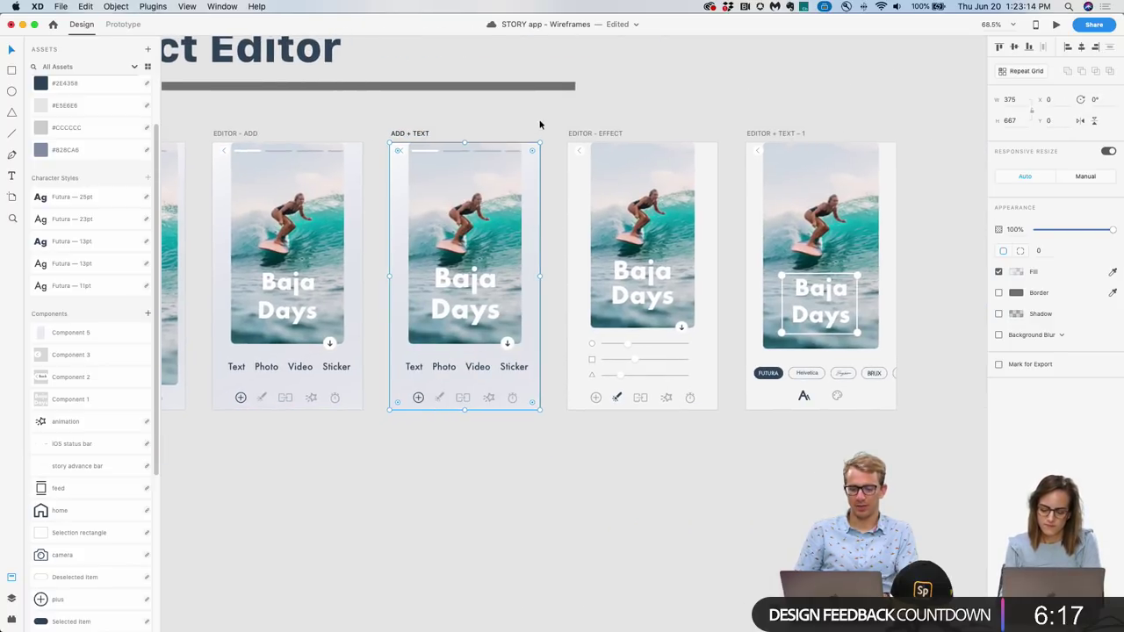
Paste the gradient background behind the content of the Editor - Effect and Editor + Text - 1 artboards.
left_click(578, 133)
key("Return")
key("Escape")
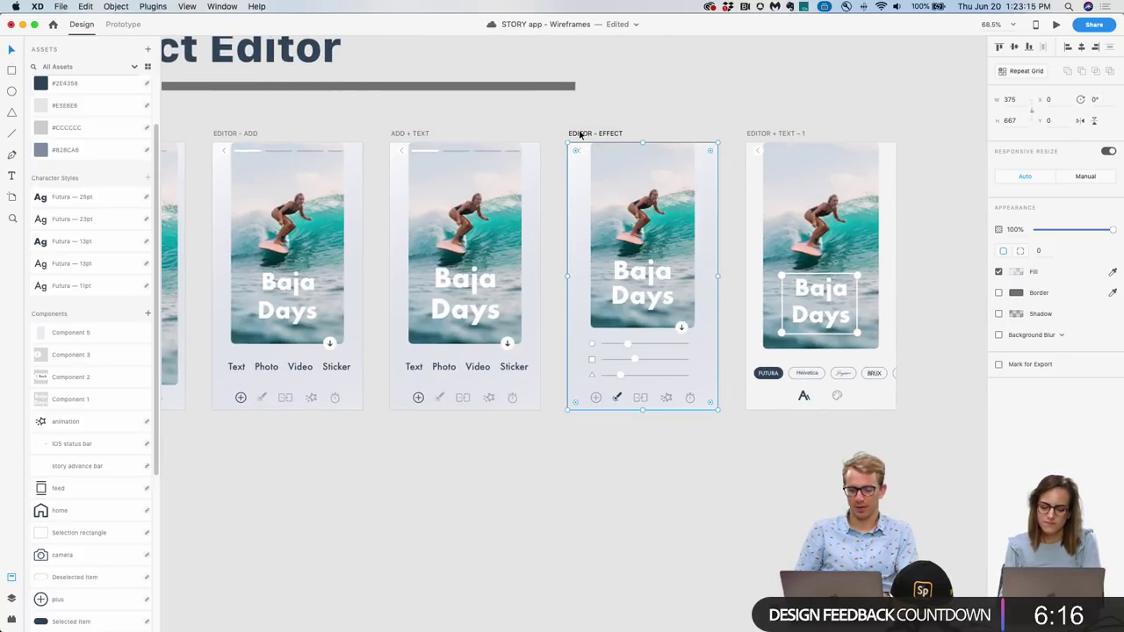
left_click(771, 133)
key("Return")
key("Escape")
scroll(771, 132, "down", 5)
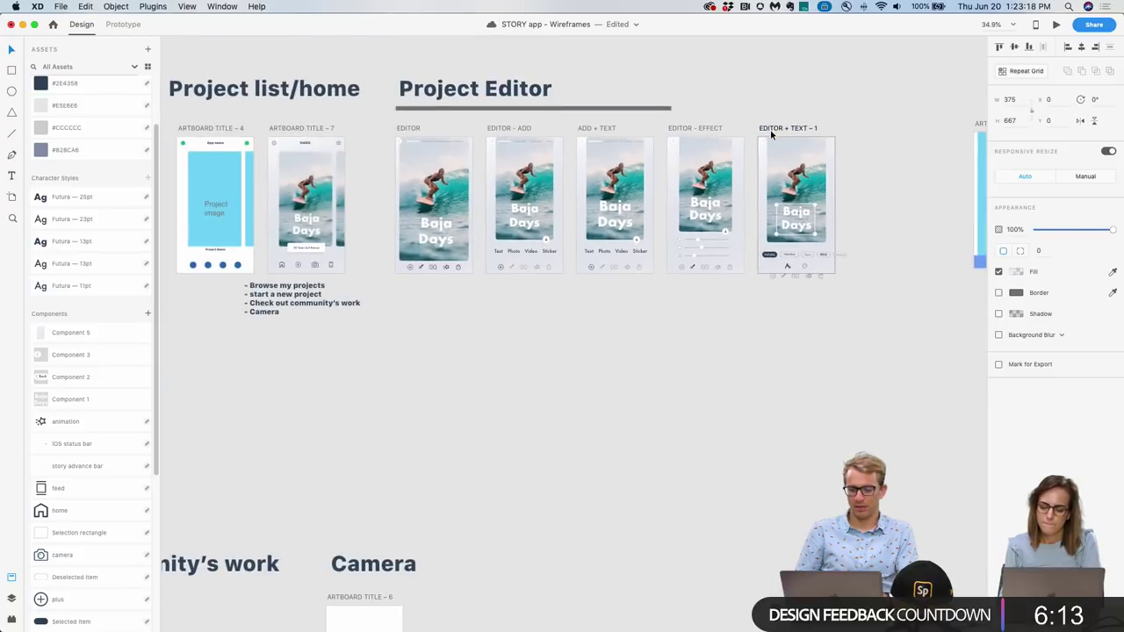
Try a stronger blue for the gradient's end stop on the VidXD background component.
left_click(361, 162)
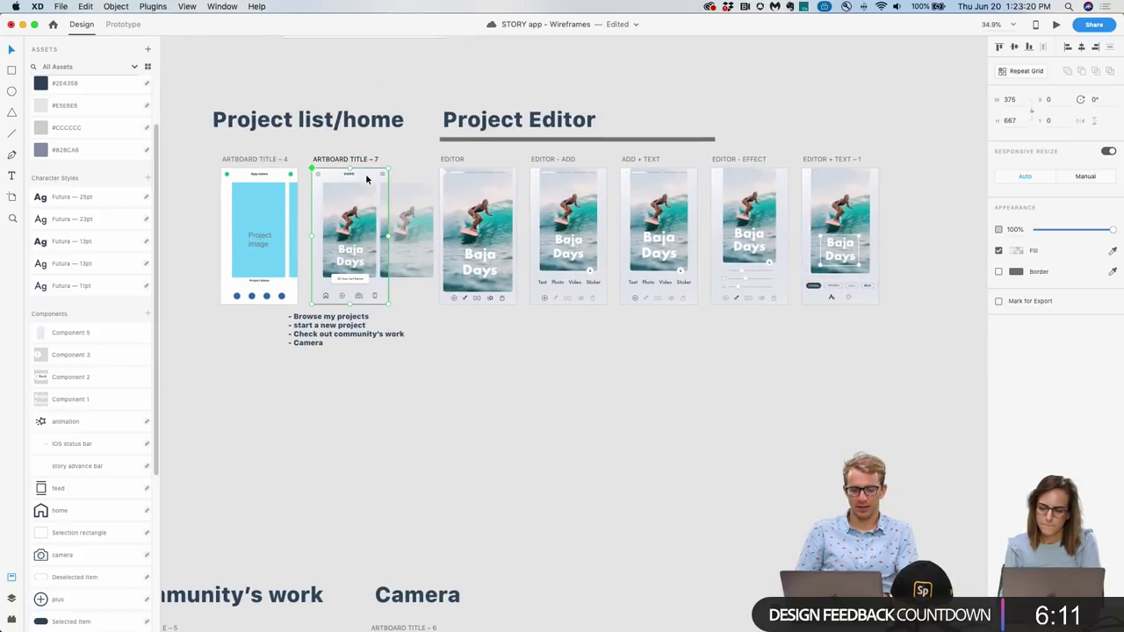
left_click(1016, 251)
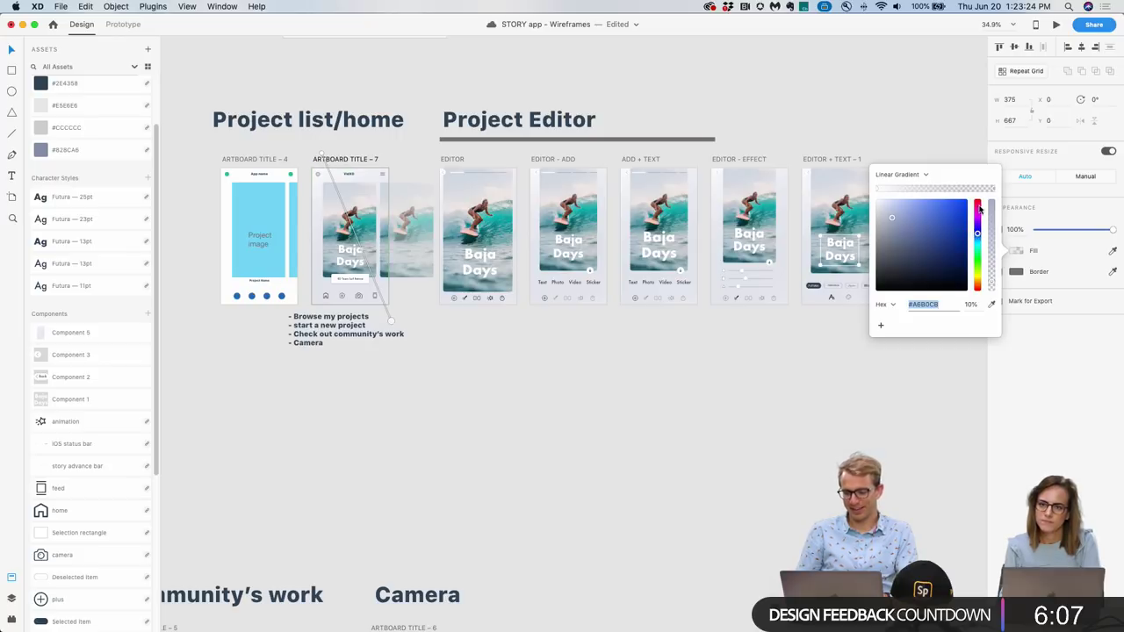
left_click(907, 220)
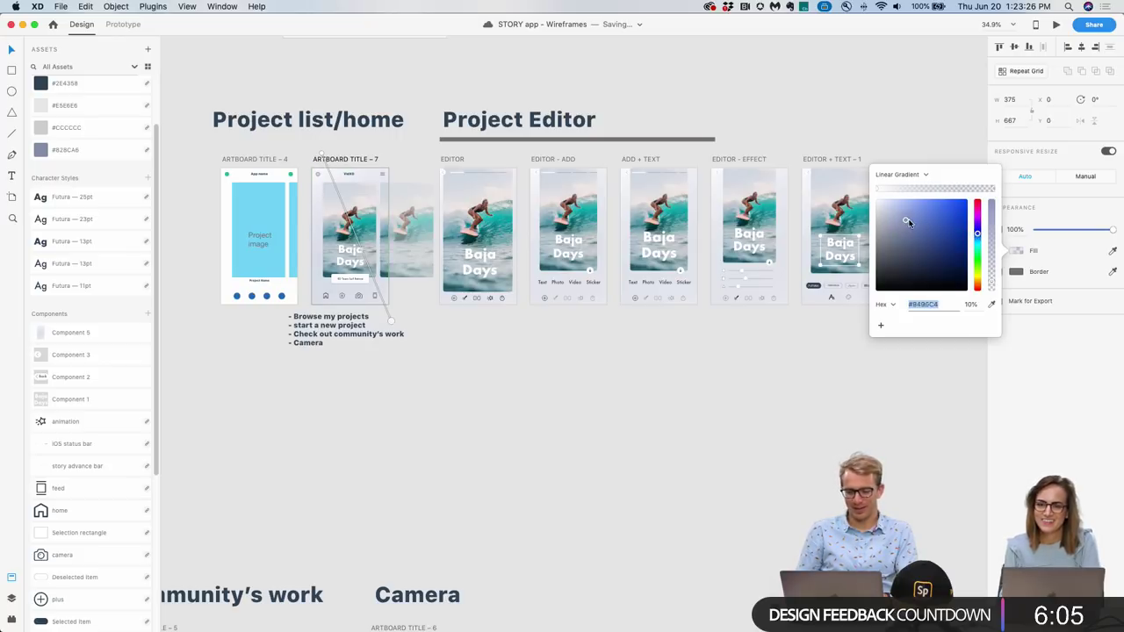
left_click(785, 349)
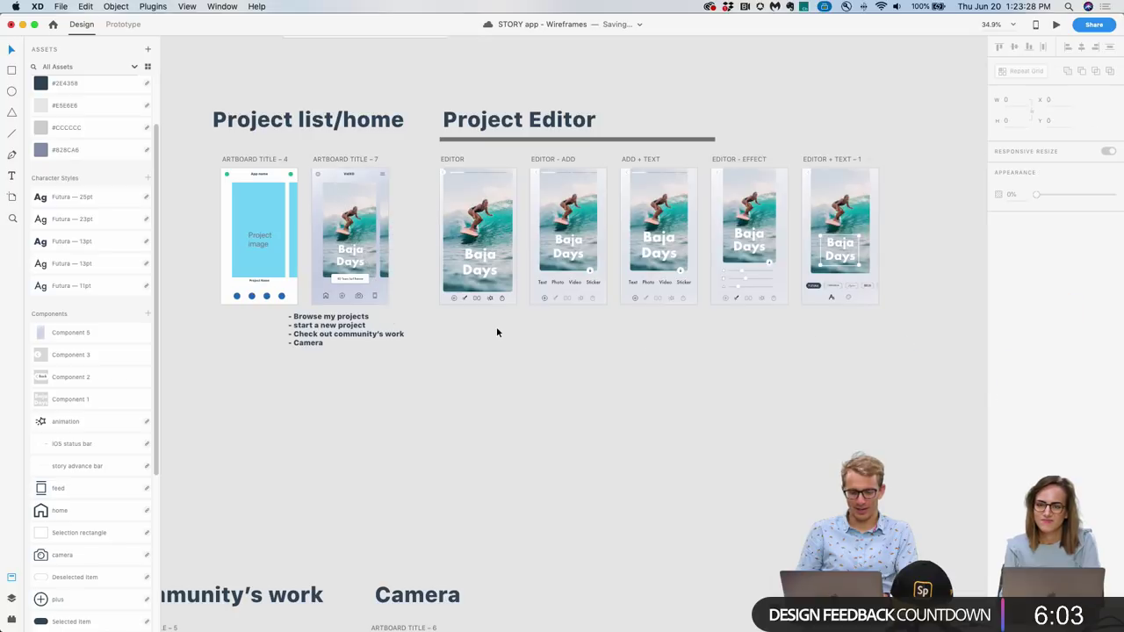
Check the new background component in the assets and whether the VidXD and Editor background rectangles are linked to it.
scroll(111, 290, "down", 6)
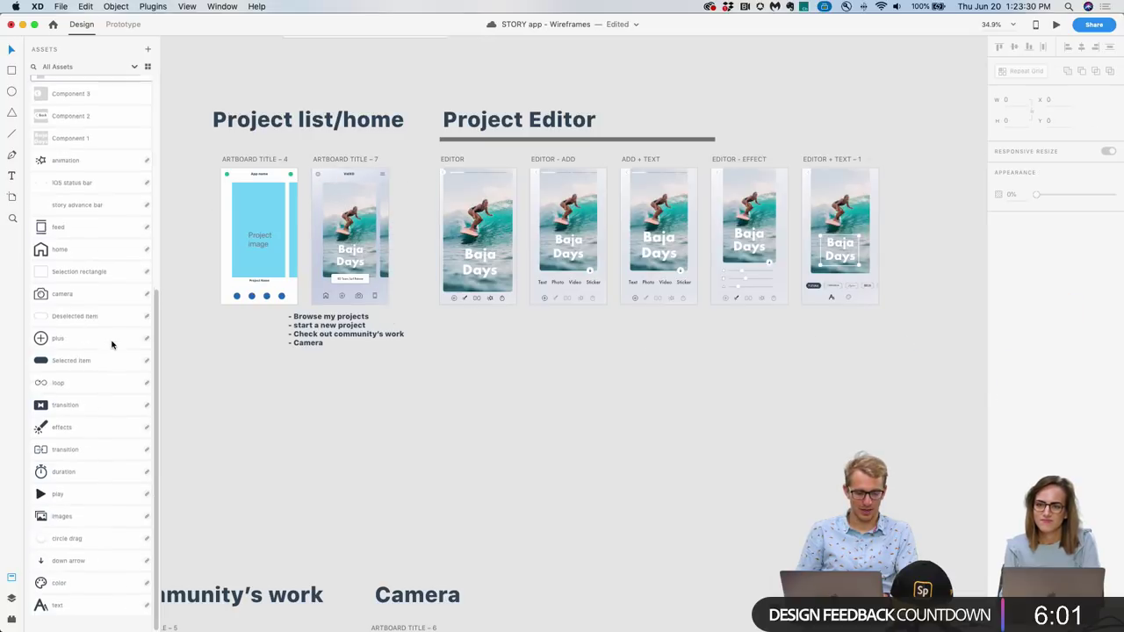
scroll(109, 283, "up", 3)
right_click(106, 218)
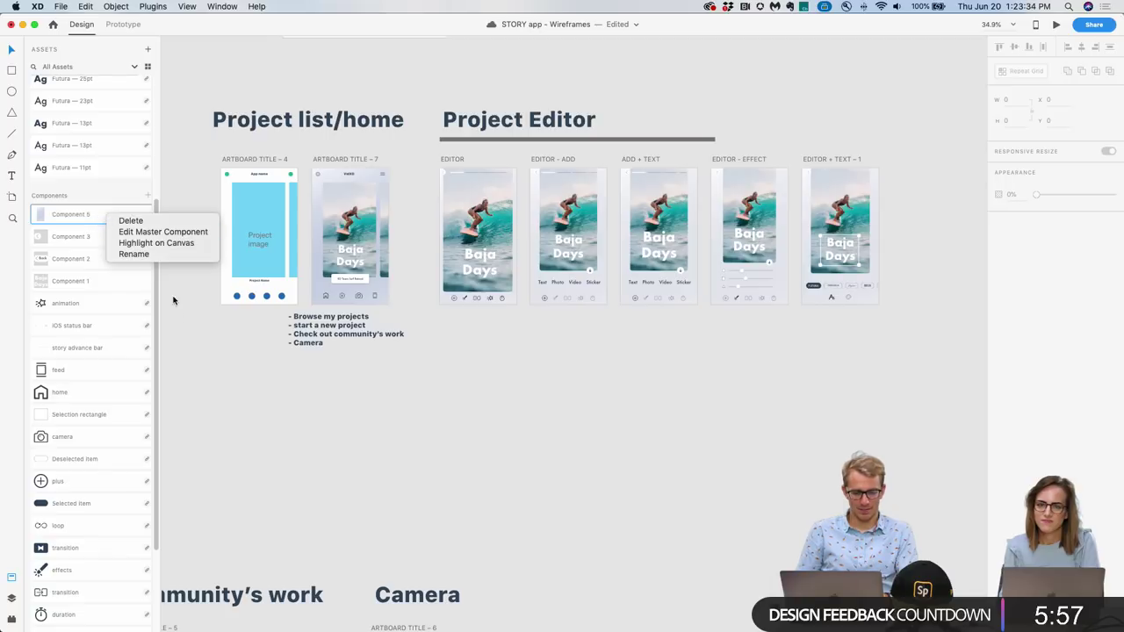
left_click(196, 332)
right_click(334, 180)
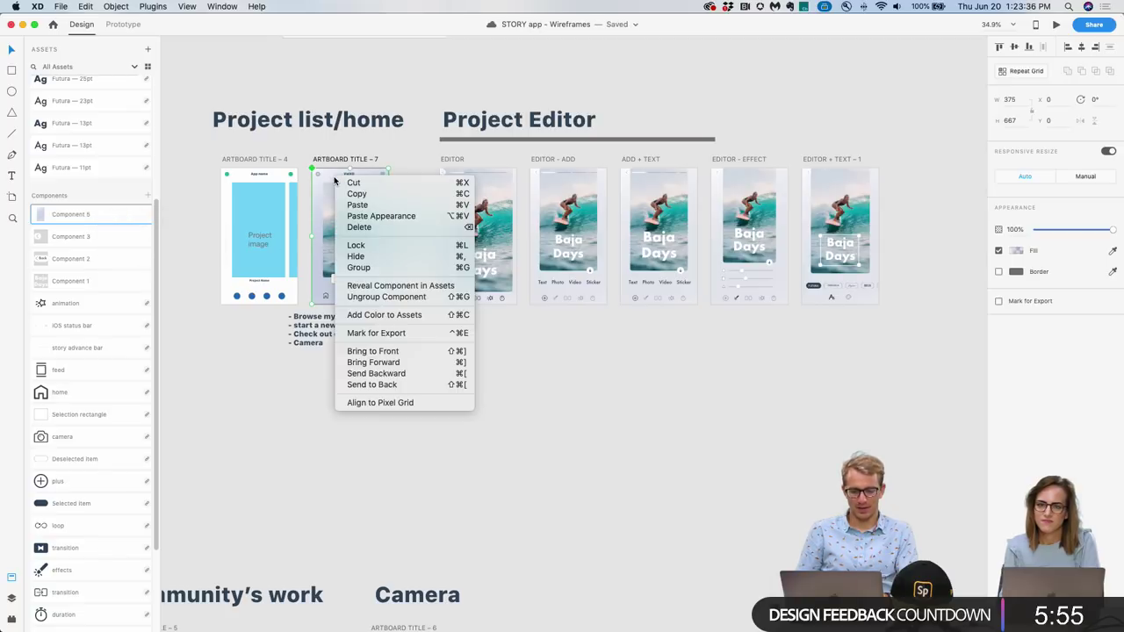
left_click(567, 401)
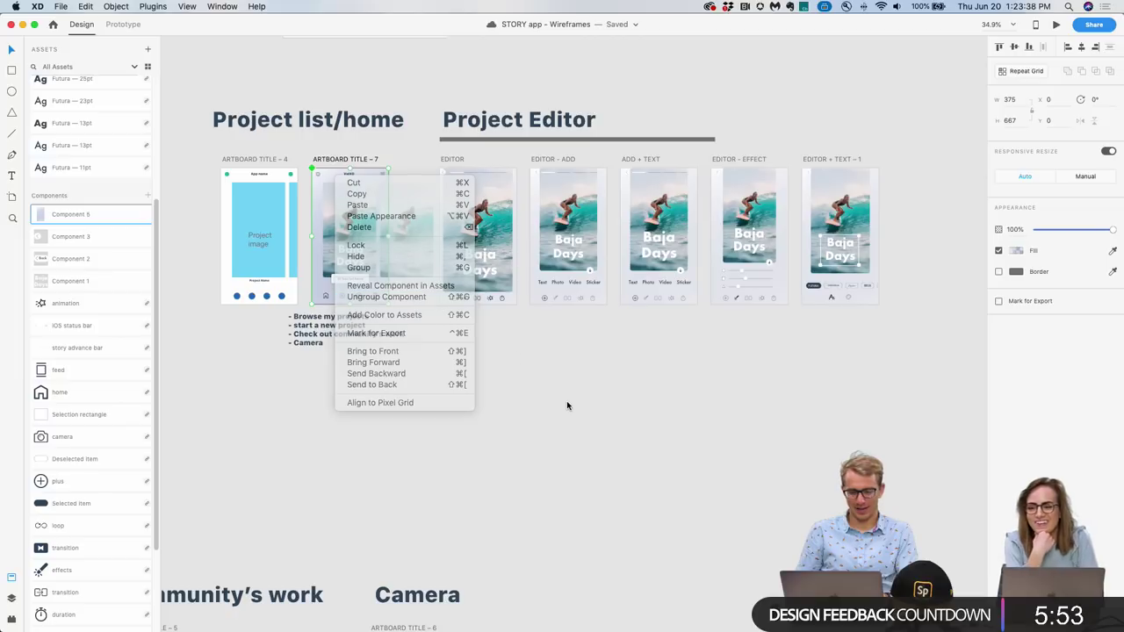
right_click(511, 300)
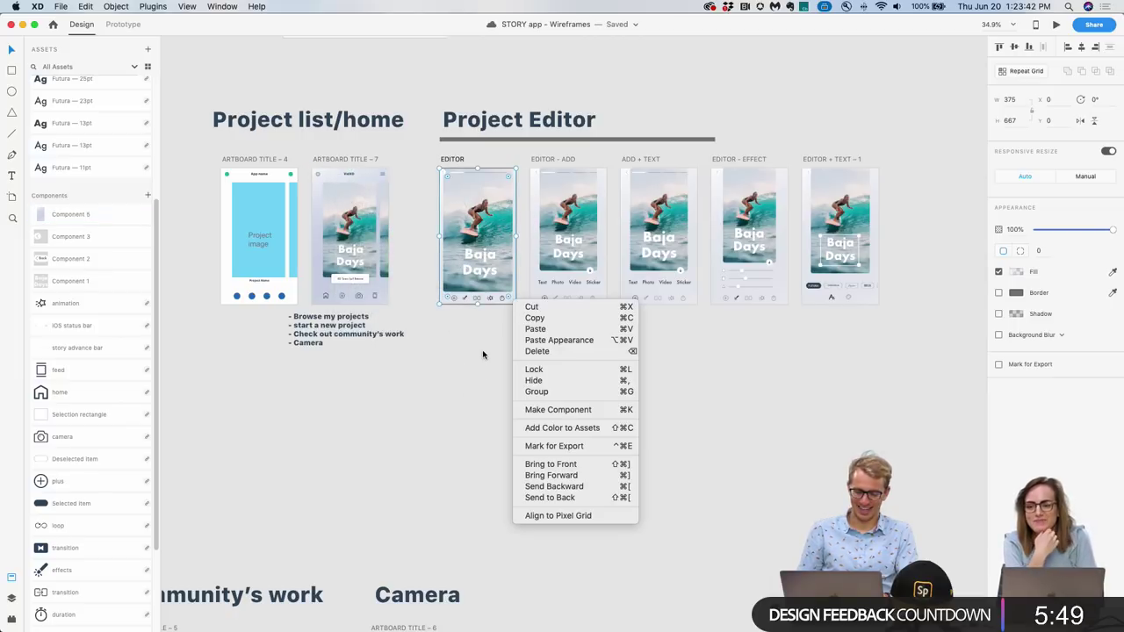
Undo the stronger gradient colour on the VidXD background and clear the selection.
key("Escape")
scroll(477, 349, "up", 2)
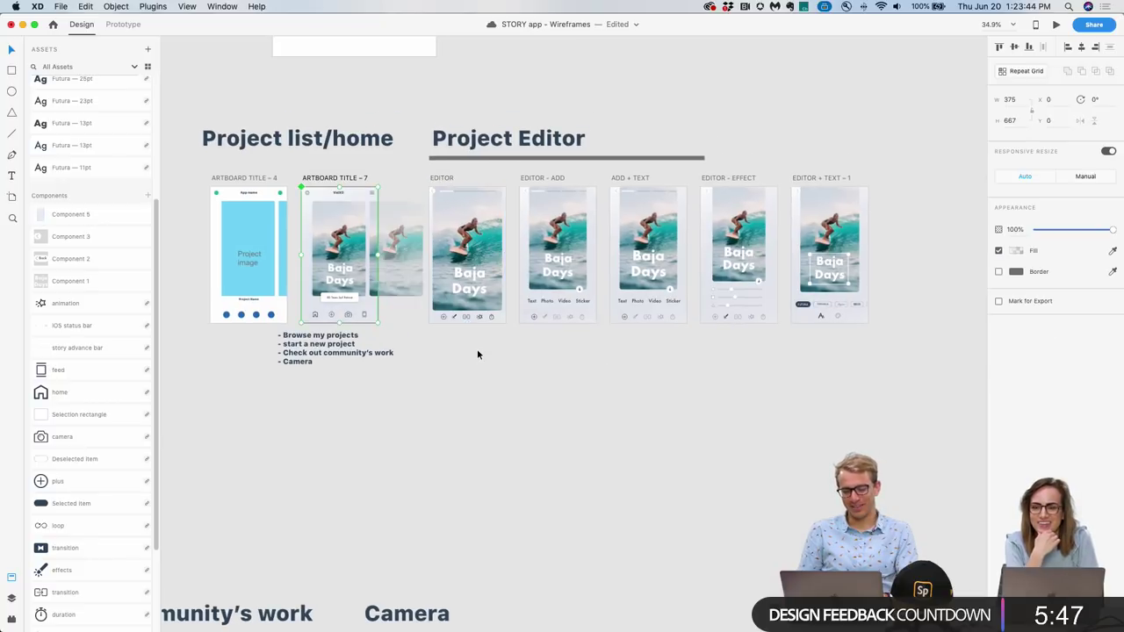
left_click_drag(447, 349, 434, 409)
left_click(433, 411)
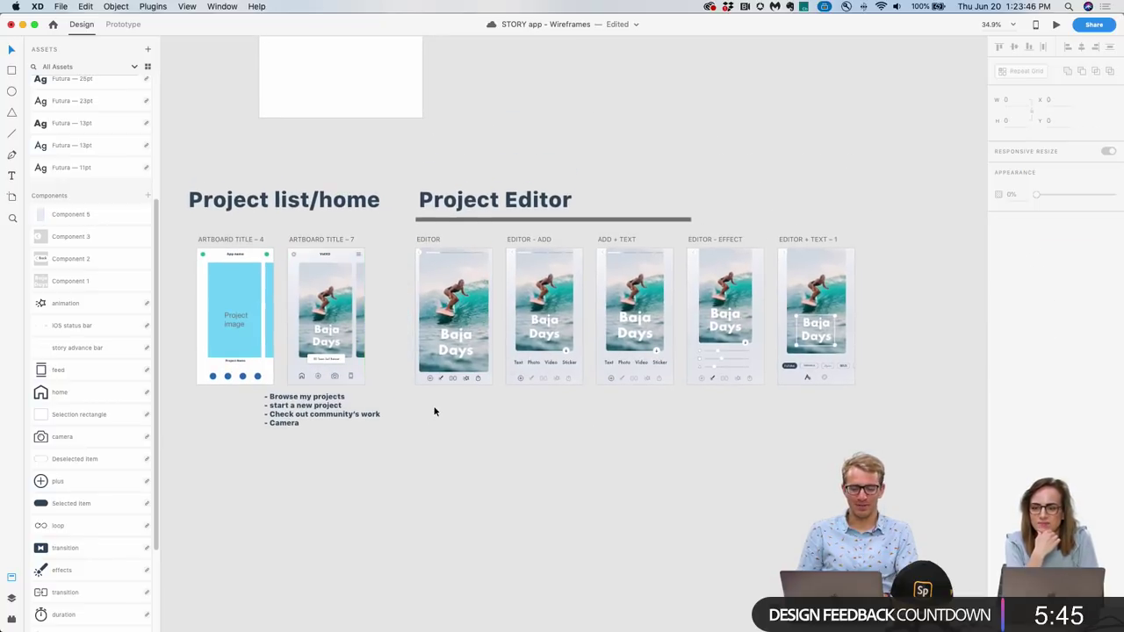
scroll(393, 316, "up", 4)
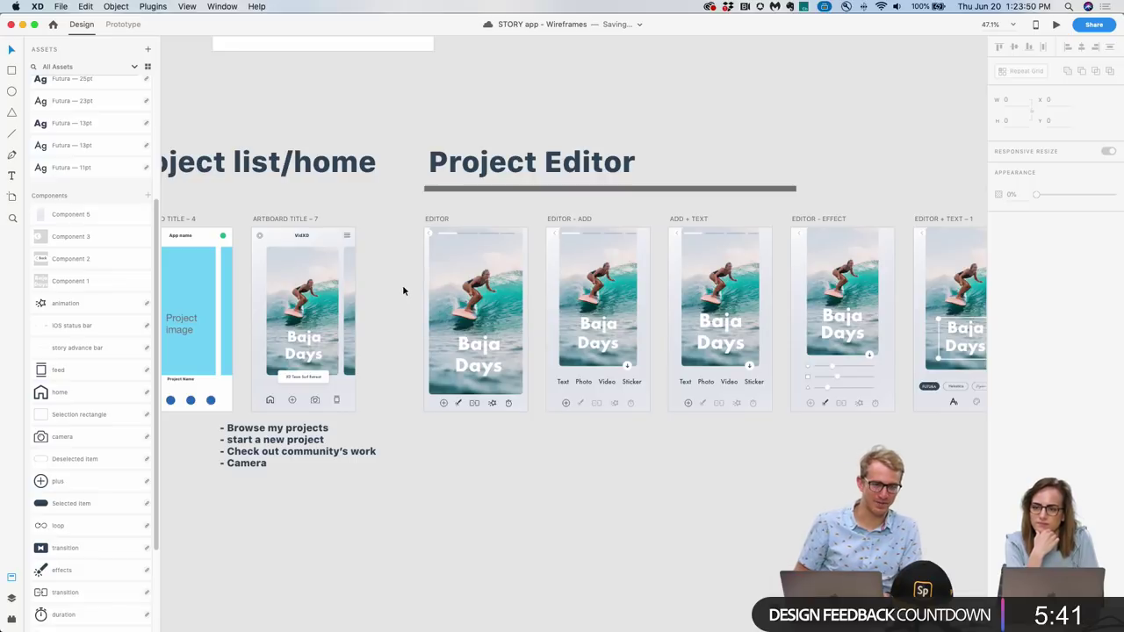
left_click_drag(402, 290, 337, 286)
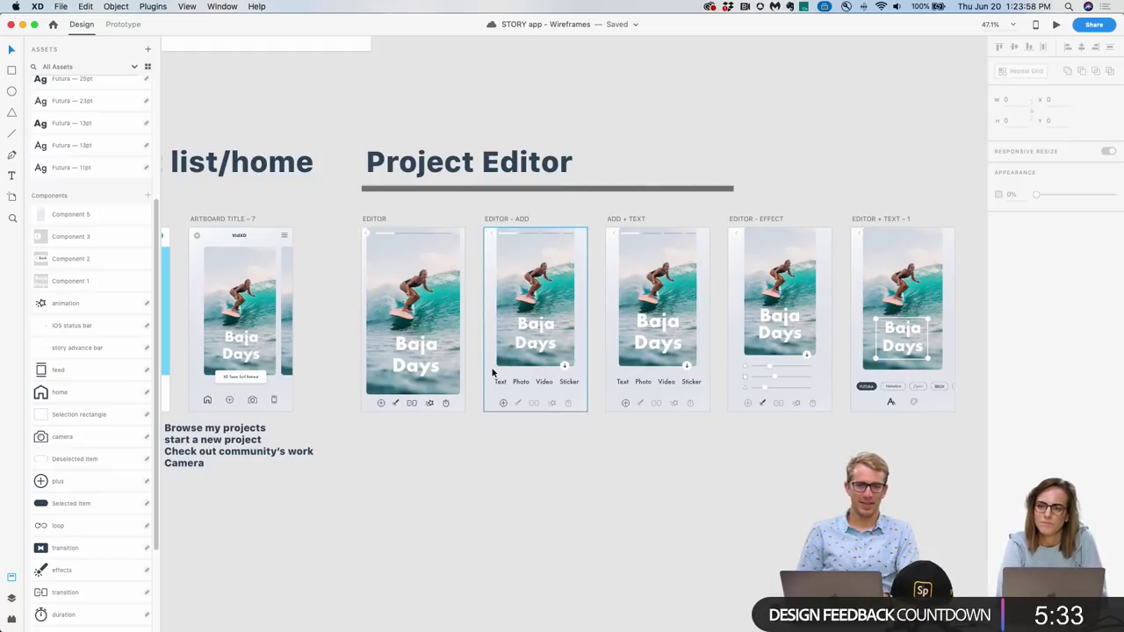
scroll(540, 414, "up", 5)
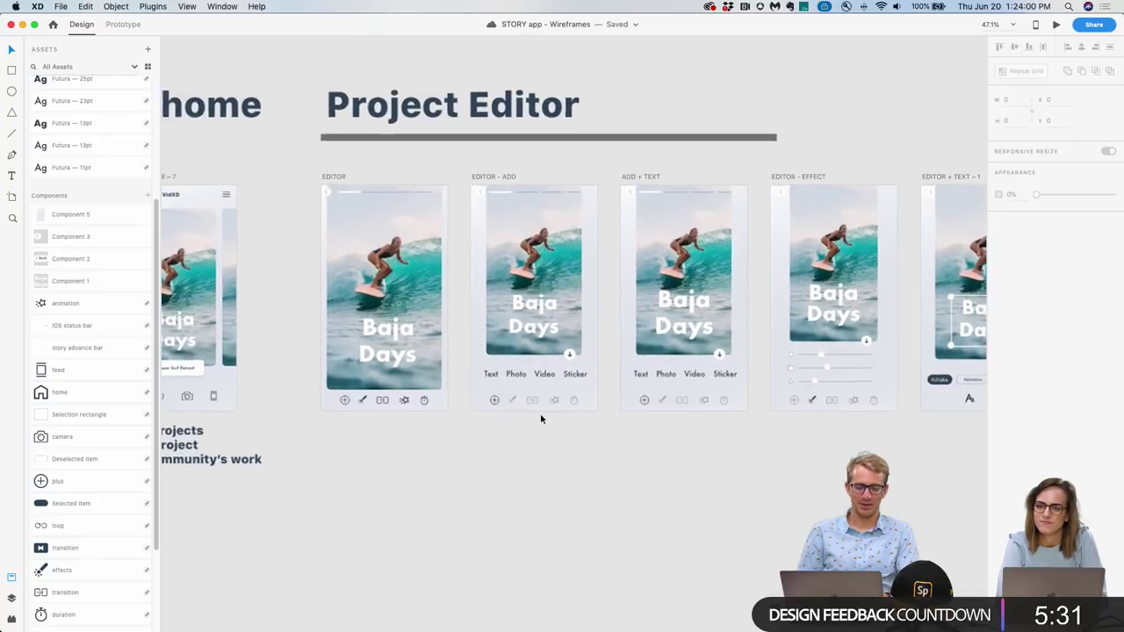
Preview the prototype from the VidXD home artboard in an enlarged window, going through the Editor screen to its effects screen.
scroll(540, 412, "down", 5)
scroll(527, 404, "left", 2)
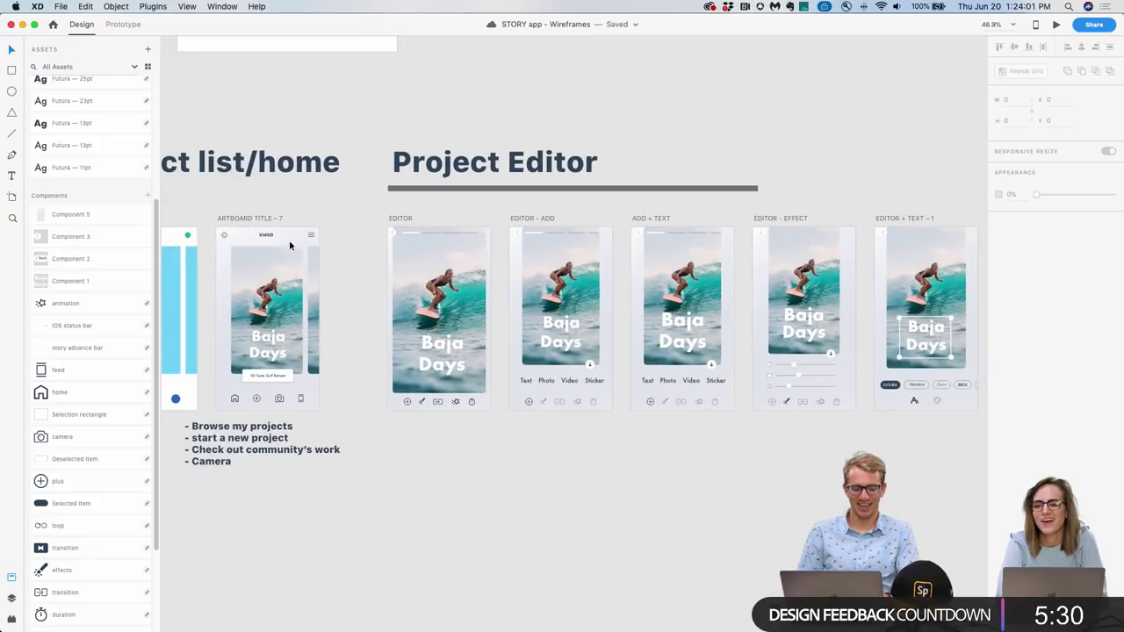
left_click(241, 219)
left_click(1056, 23)
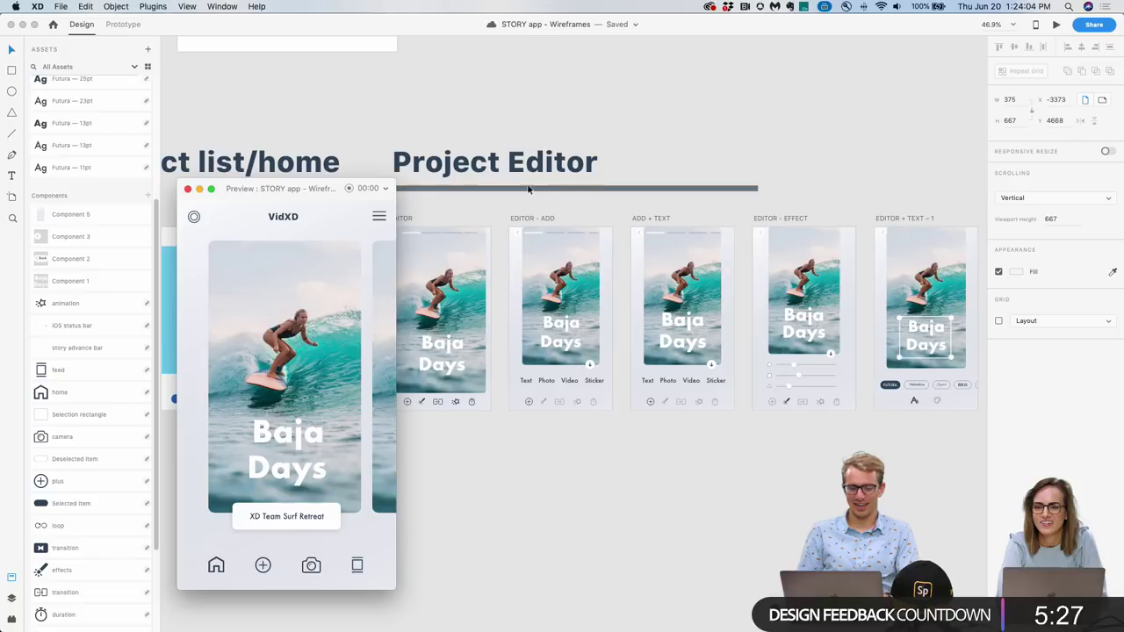
left_click_drag(399, 179, 664, 70)
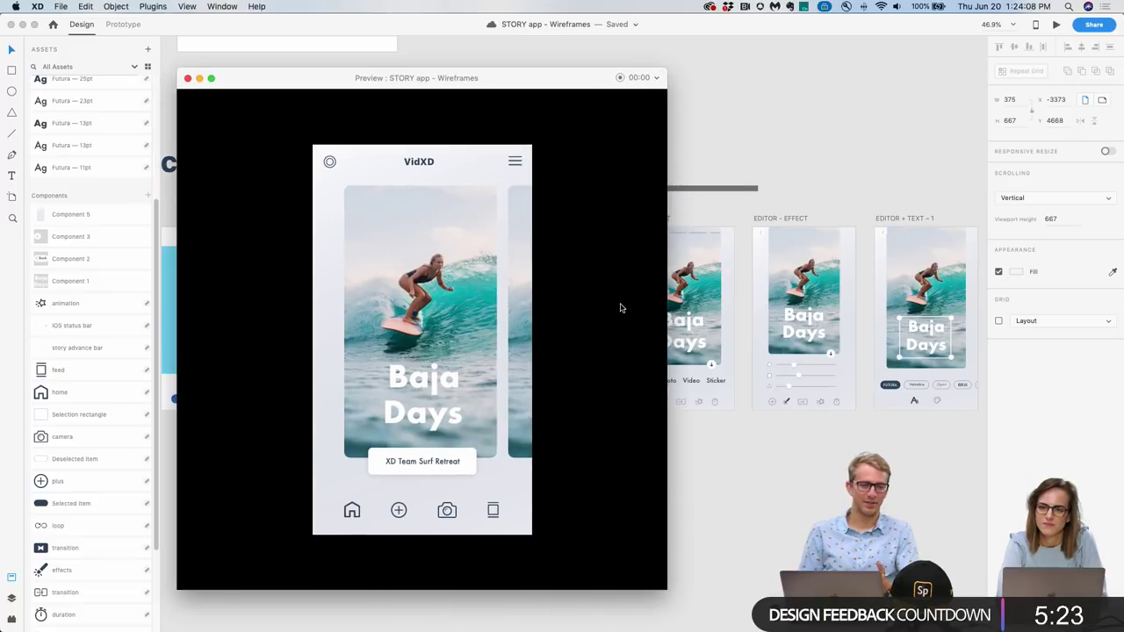
left_click(420, 417)
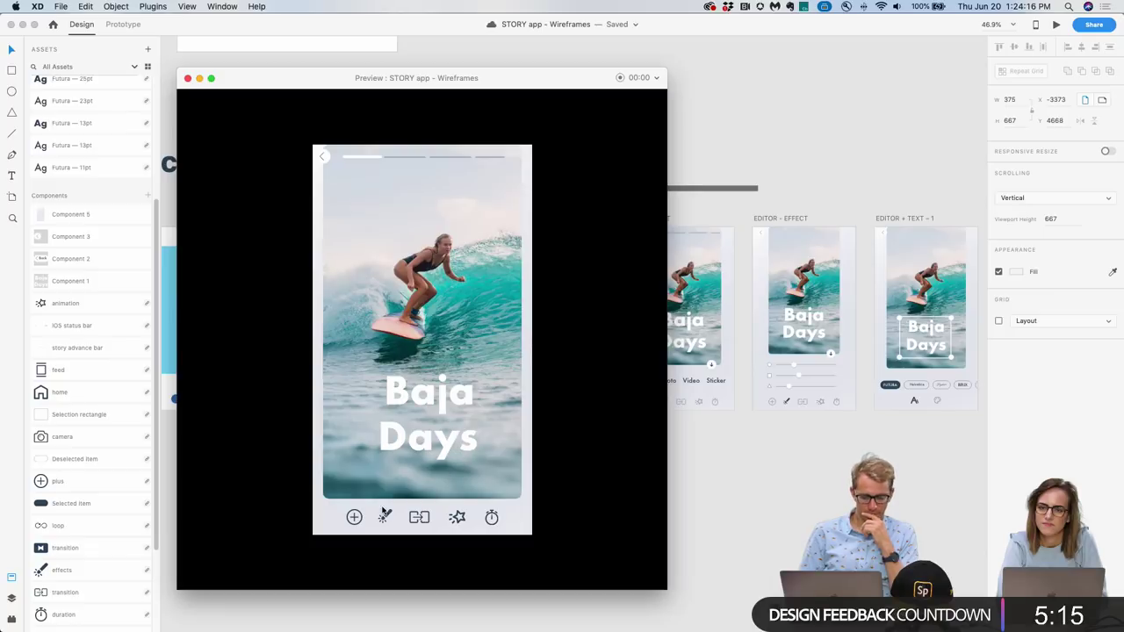
left_click(385, 519)
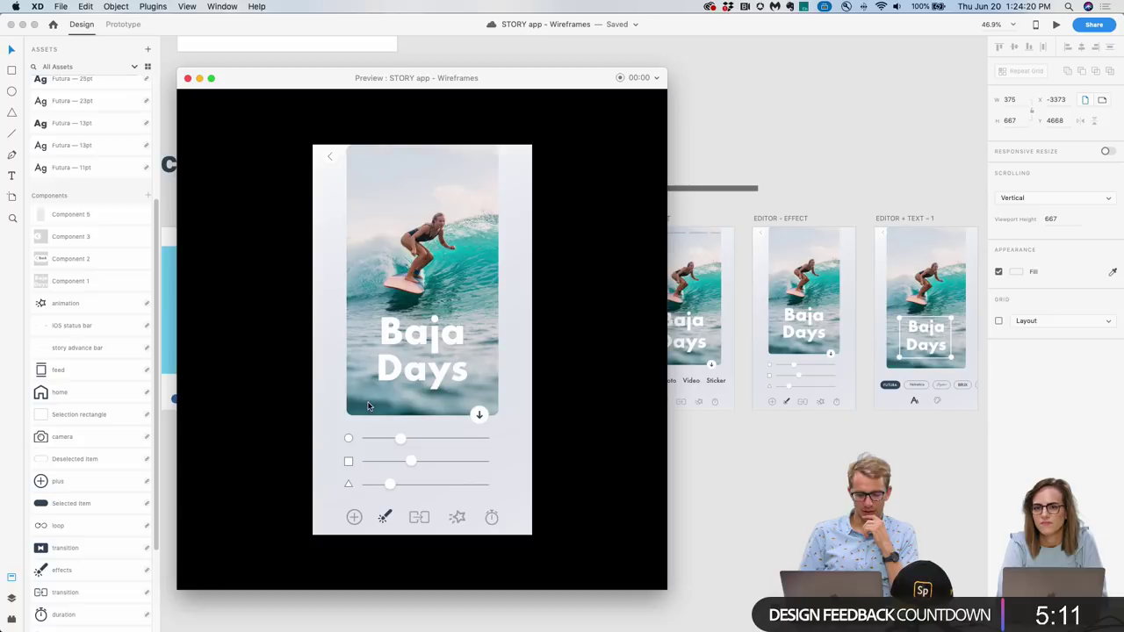
left_click(188, 78)
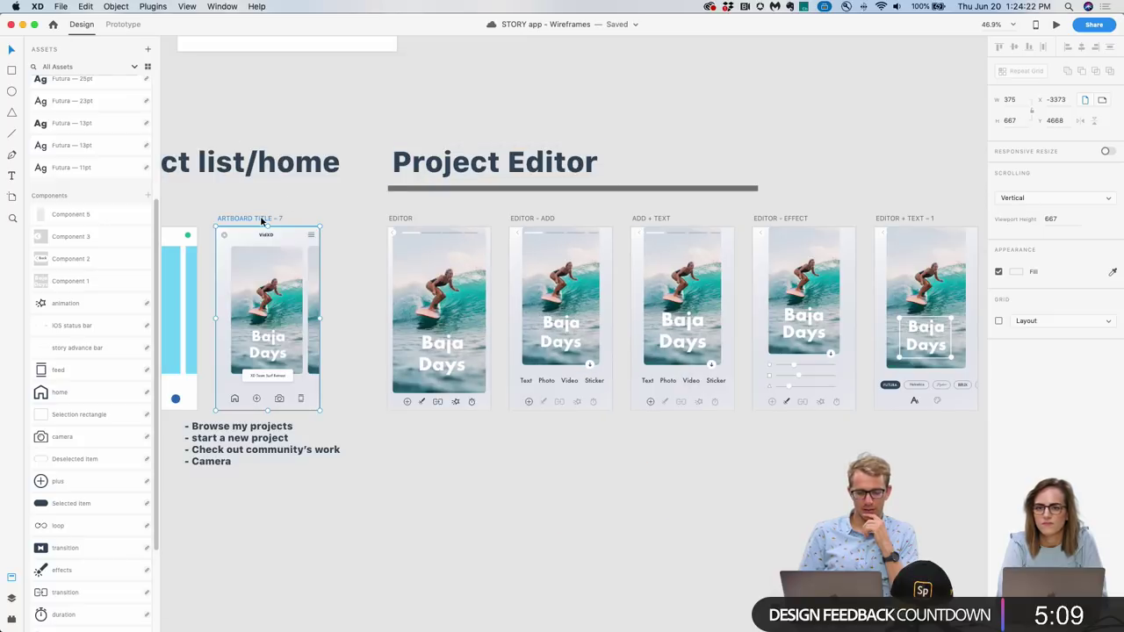
Preview the VidXD home artboard again and follow the Baja Days title from the Editor to the text-editing screen.
left_click(1058, 26)
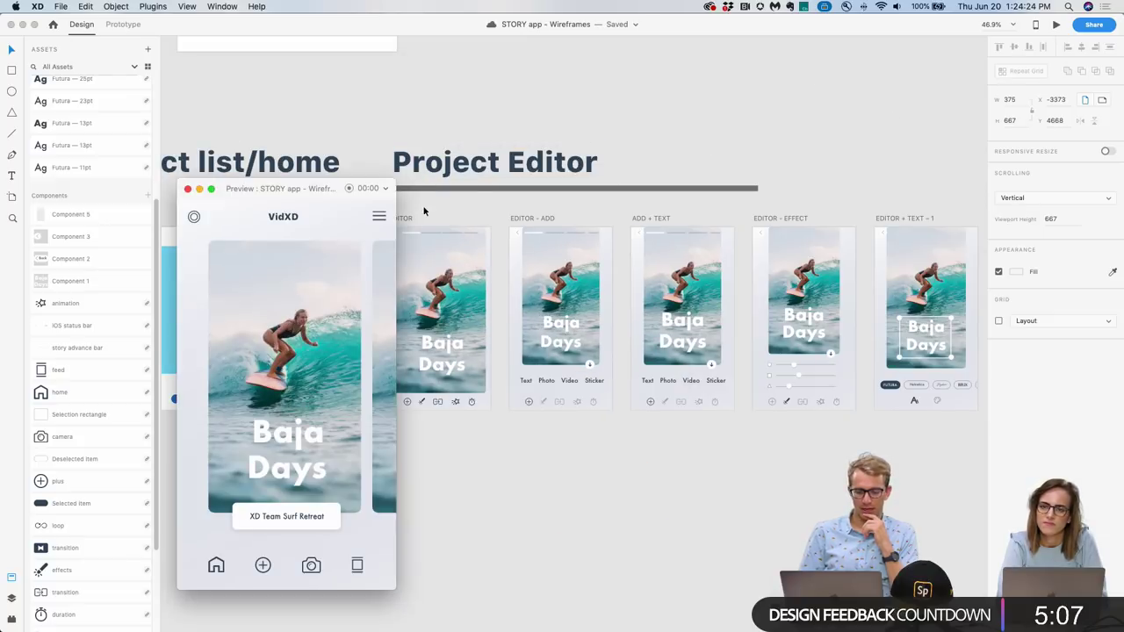
left_click_drag(398, 180, 660, 67)
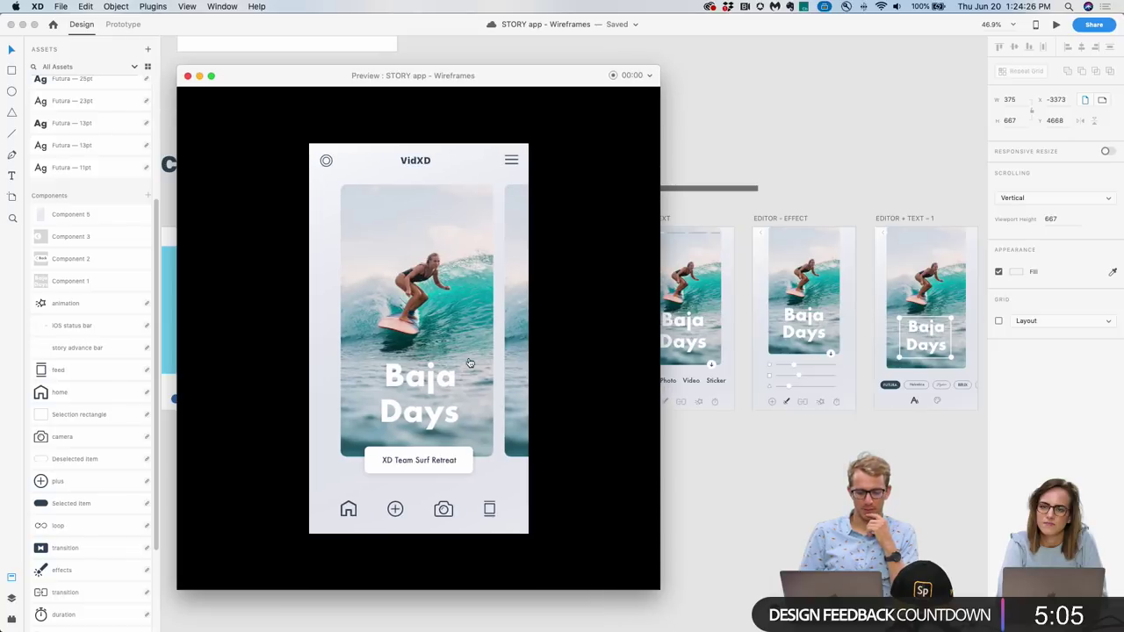
left_click(424, 337)
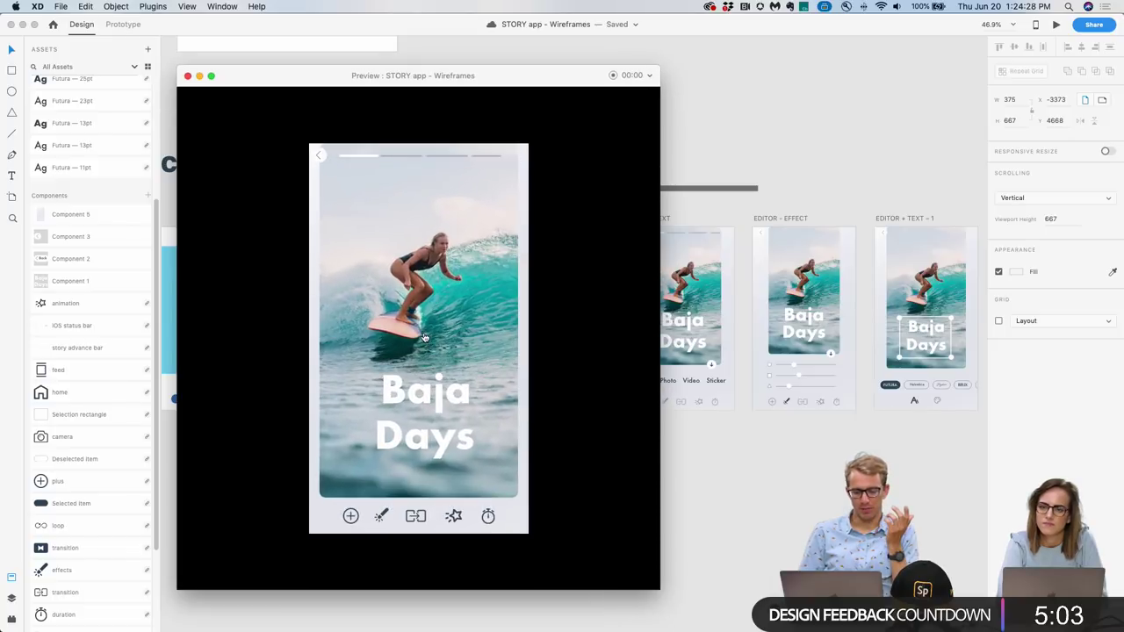
left_click(439, 400)
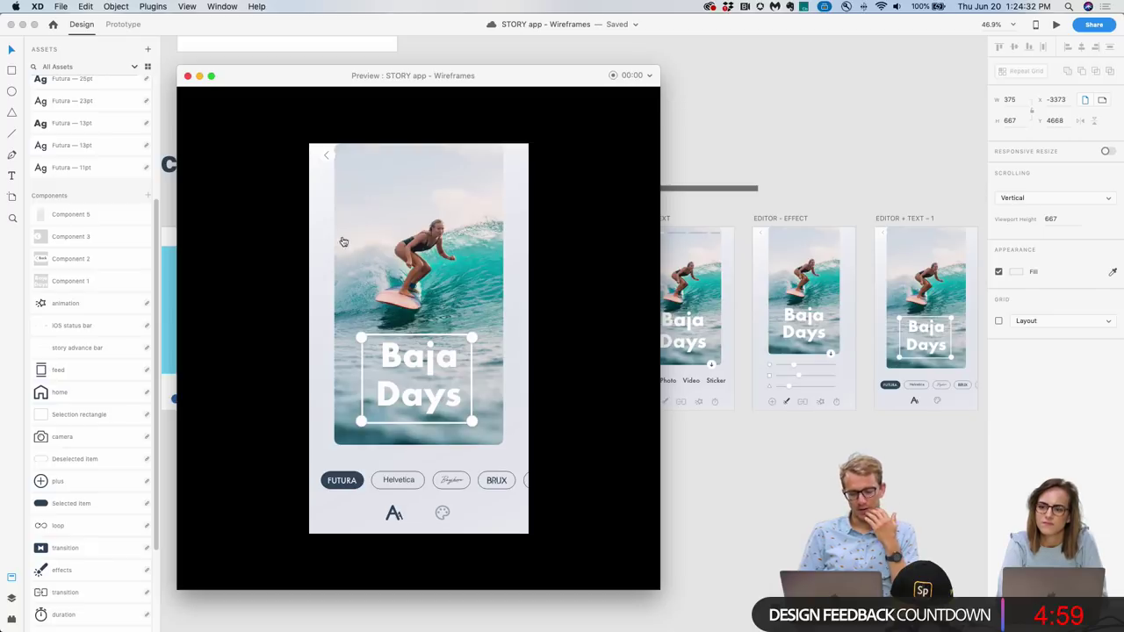
left_click(187, 76)
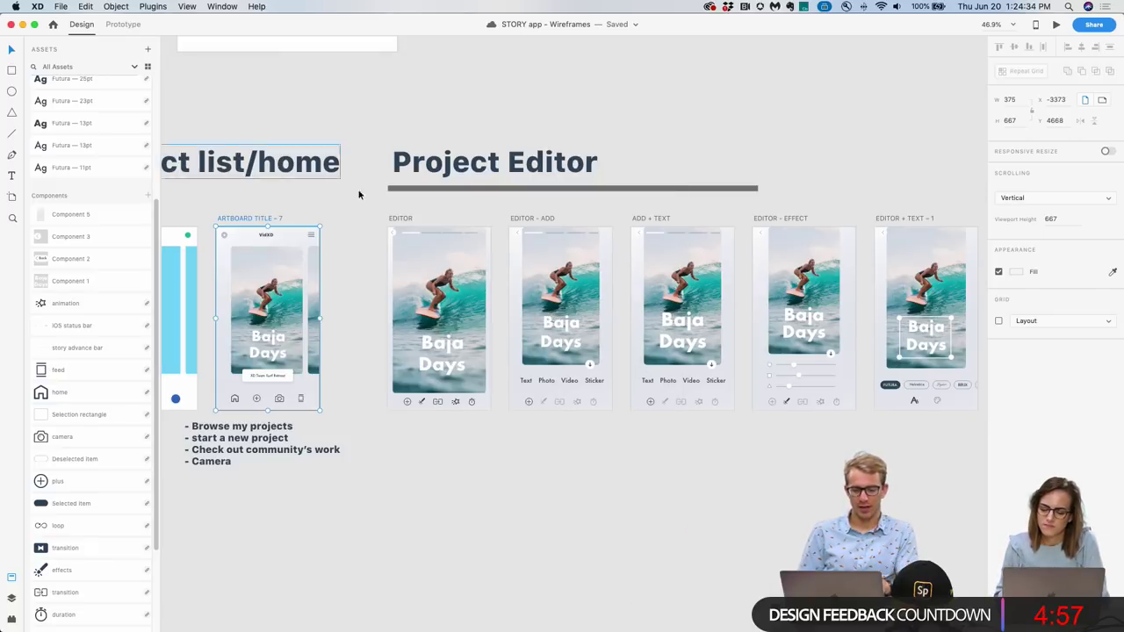
Group the words Baja and Days of the title on the Editor + Text – 1 artboard.
scroll(829, 322, "up", 5)
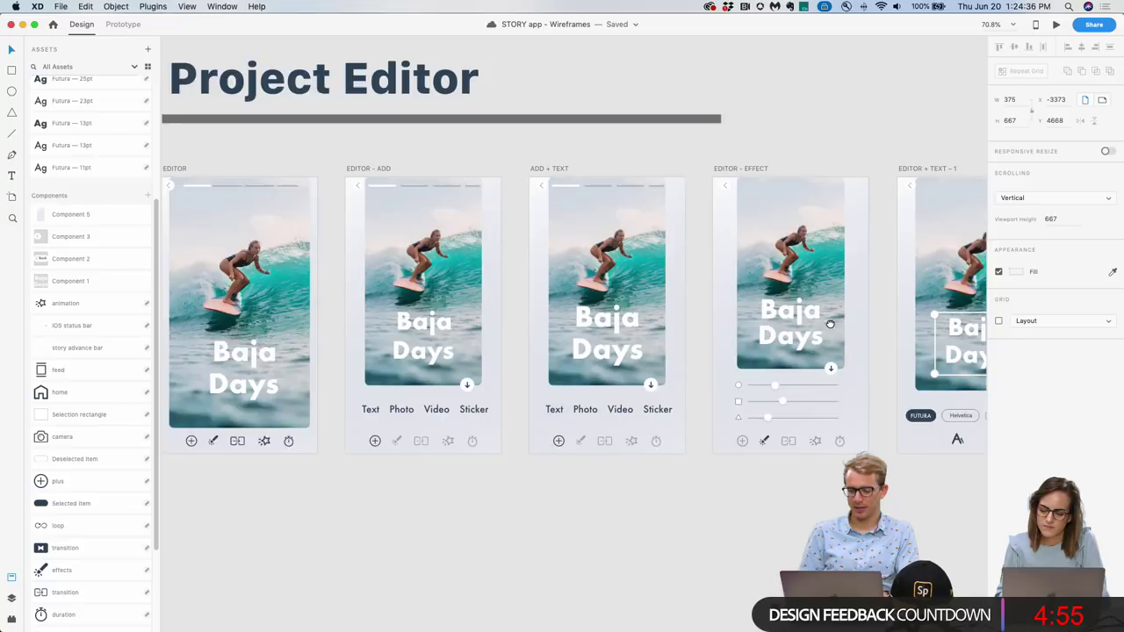
scroll(784, 360, "up", 5)
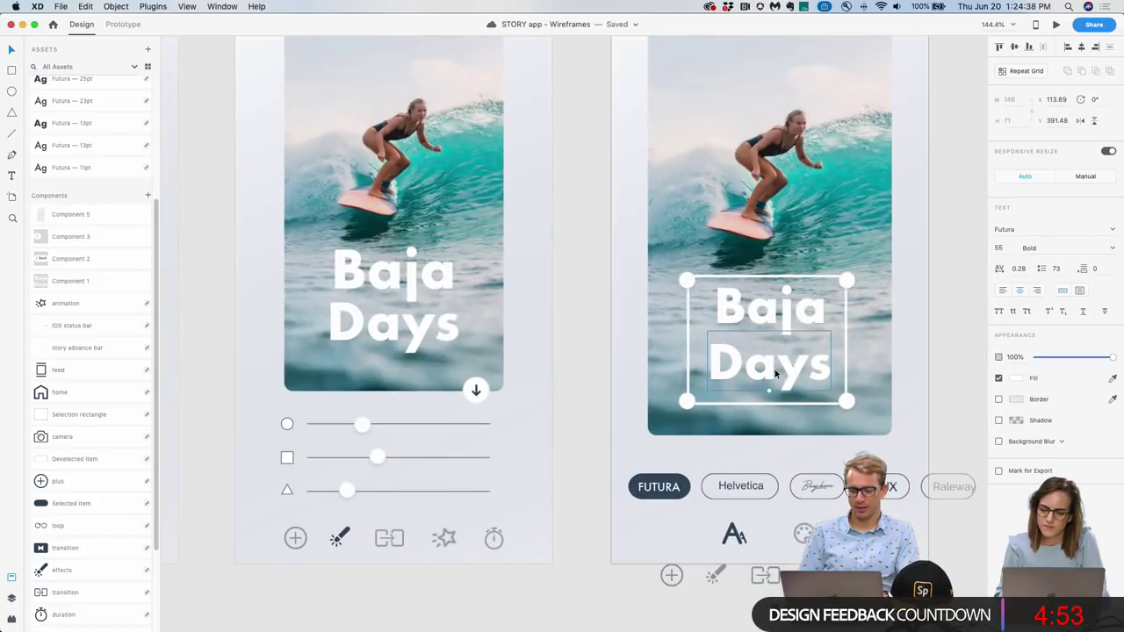
double_click(775, 373)
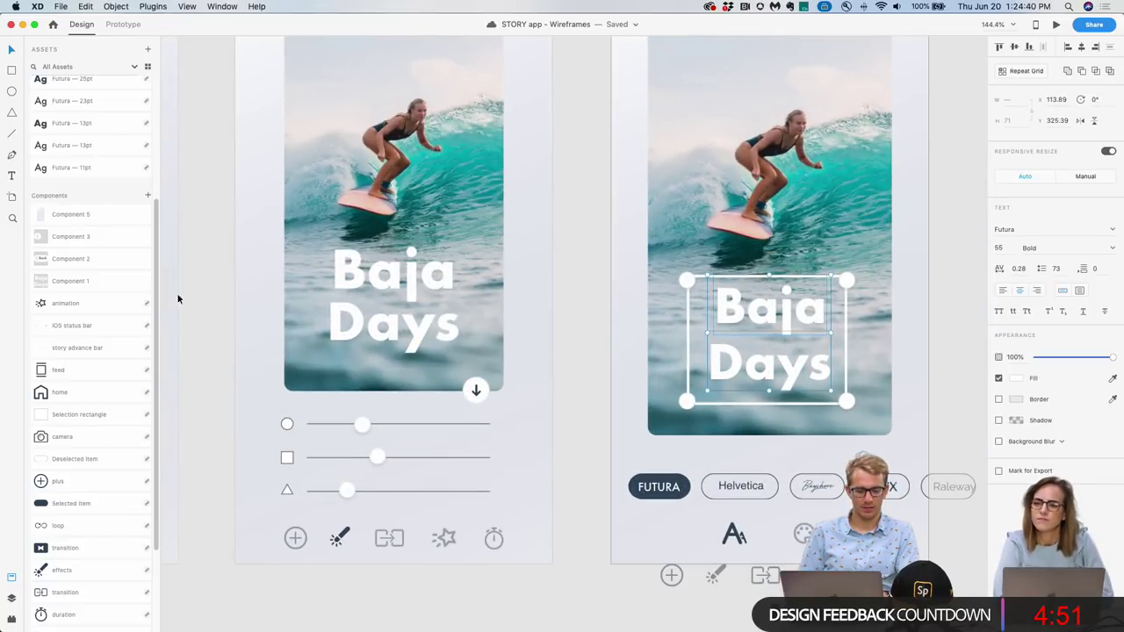
scroll(97, 299, "up", 5)
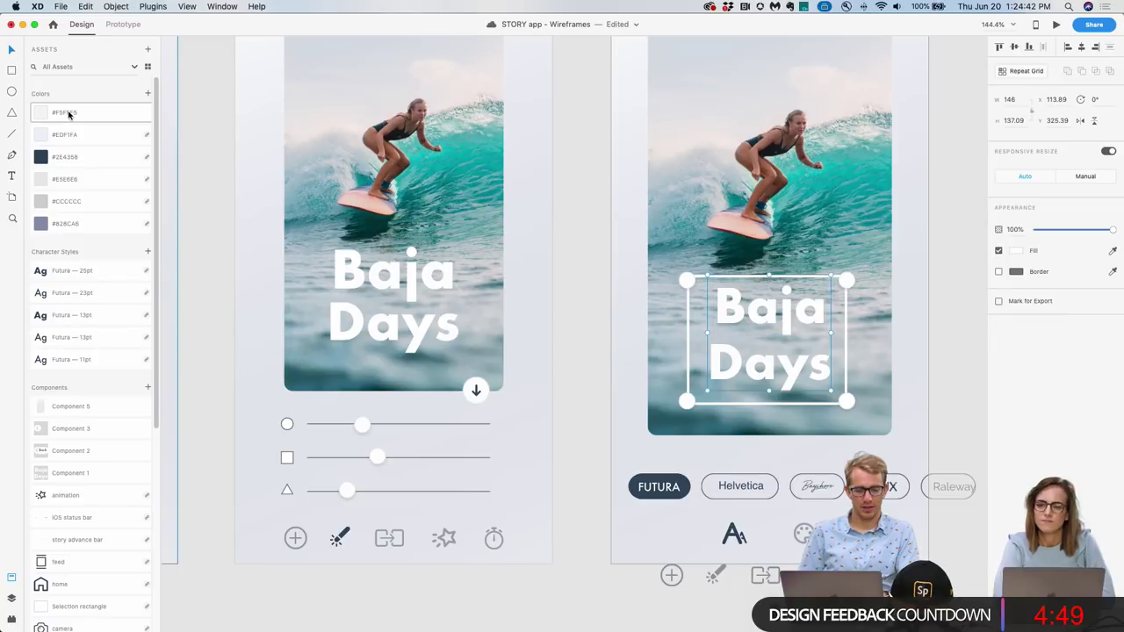
left_click(112, 25)
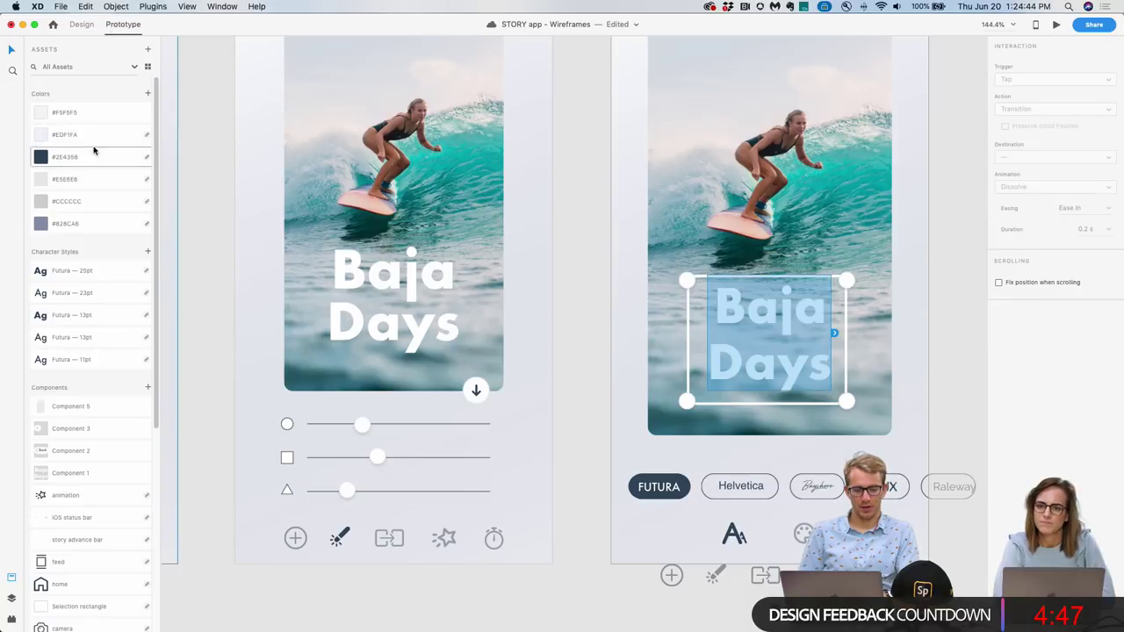
left_click(83, 30)
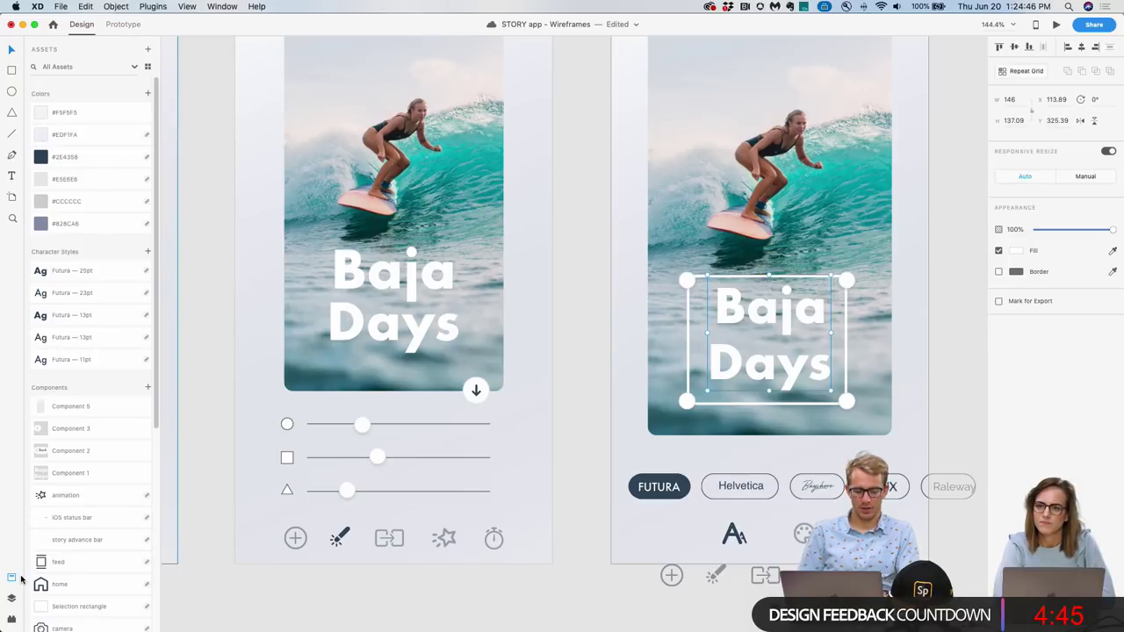
Rename the new title group on the Editor + Text – 1 artboard as "baja days".
left_click(11, 598)
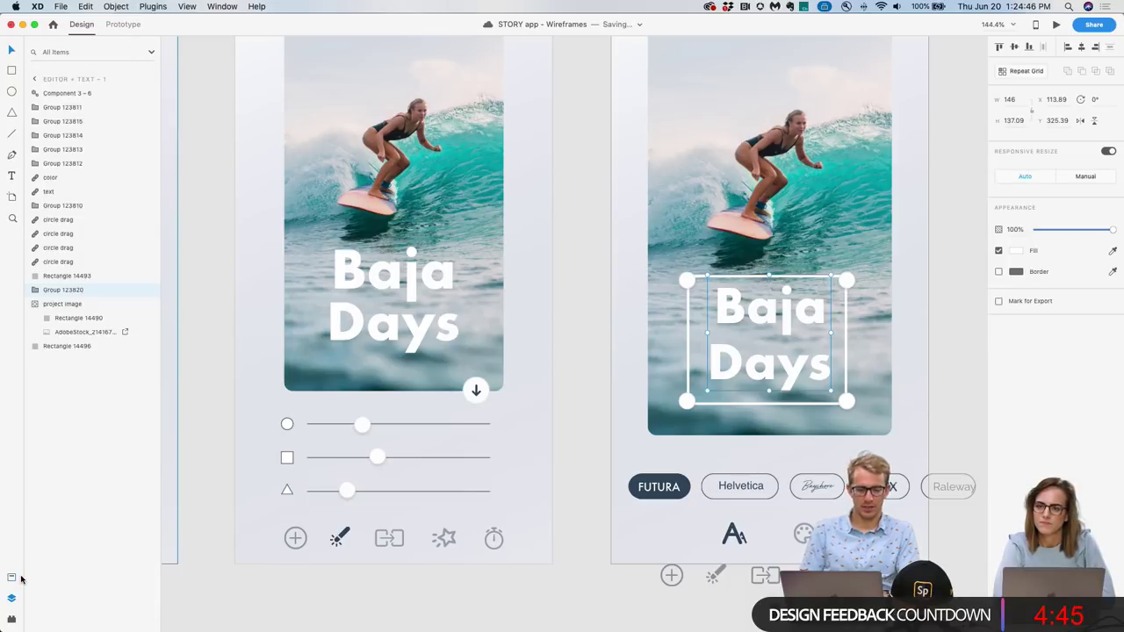
double_click(69, 290)
type("baja days")
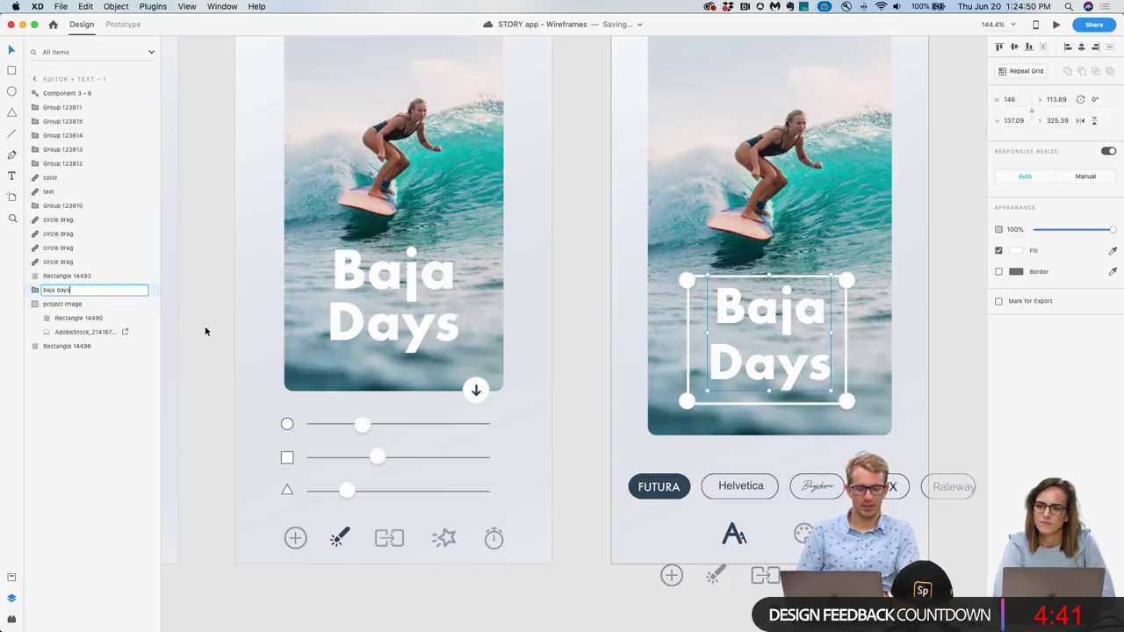
left_click(206, 326)
Preview the transition from the VidXD home through the Editor to the text-editing screen with the renamed title group.
scroll(667, 277, "down", 5)
scroll(667, 277, "up", 1)
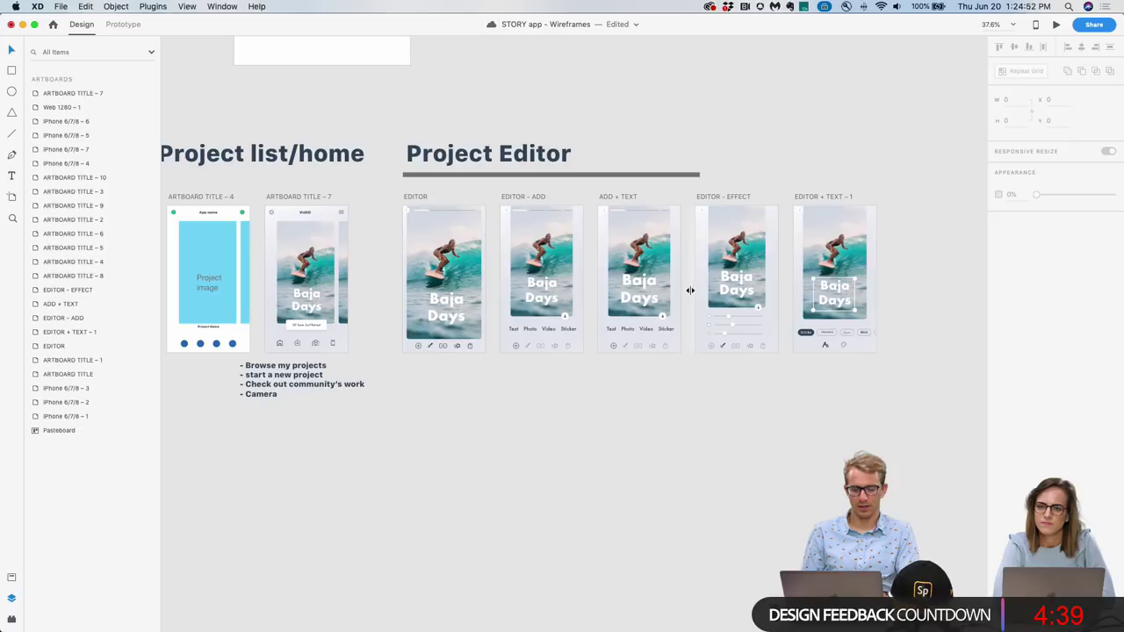
left_click(311, 199)
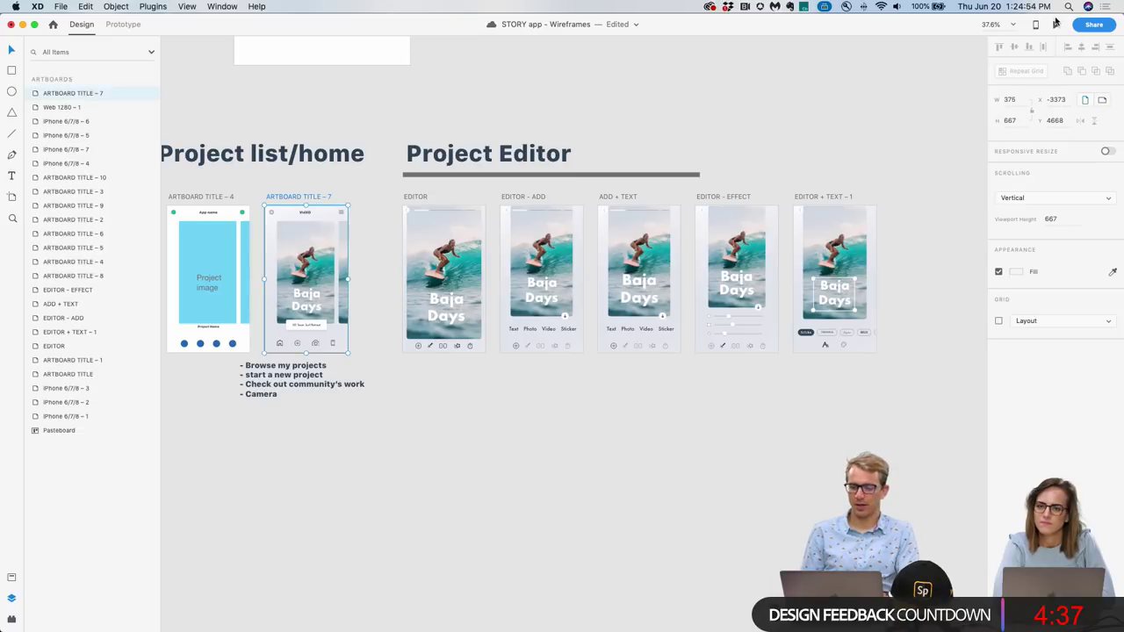
left_click(1056, 23)
left_click_drag(394, 178, 593, 62)
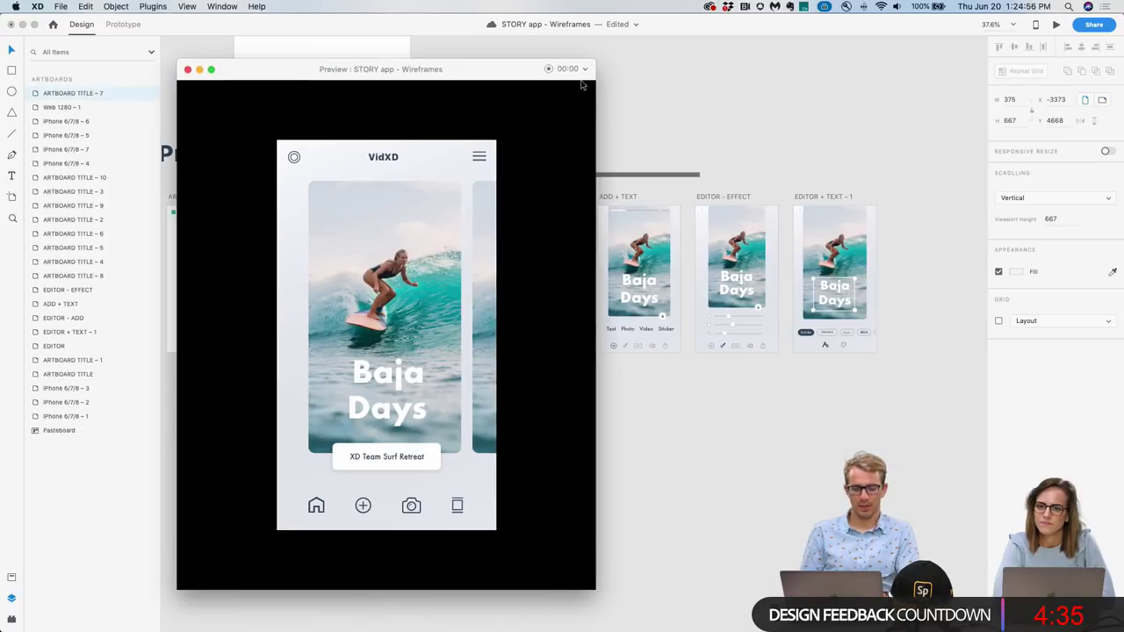
left_click(399, 318)
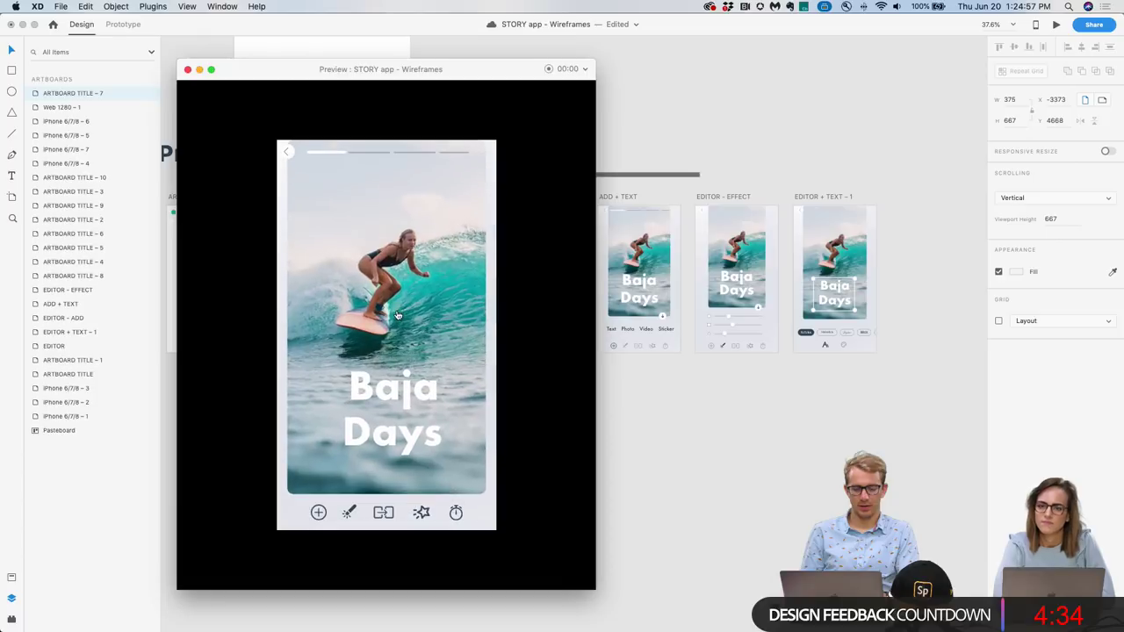
left_click(396, 403)
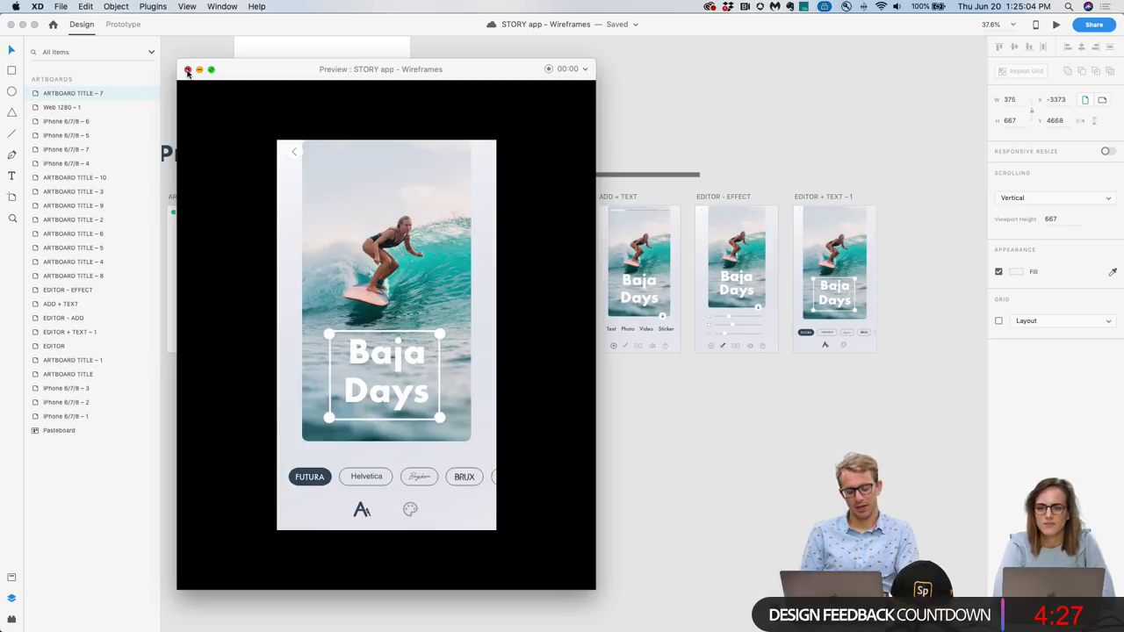
left_click(187, 71)
Nudge the upper two circle handles up onto the title's frame and group all four handles with the frame rectangle.
scroll(902, 288, "up", 5)
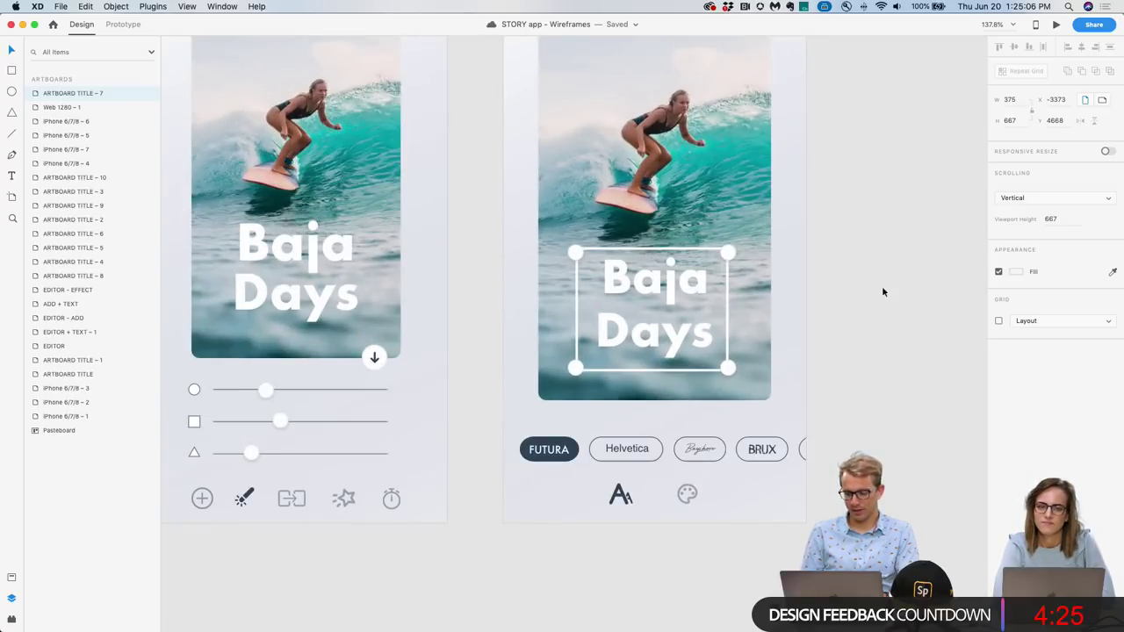
double_click(727, 255)
left_click(578, 252)
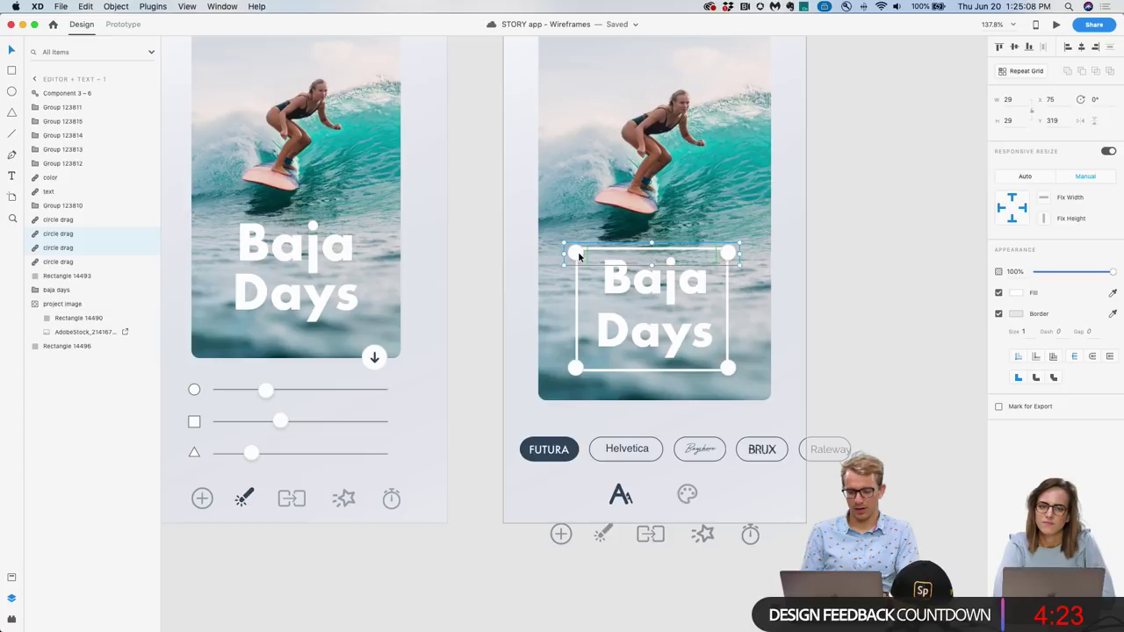
key("super+a")
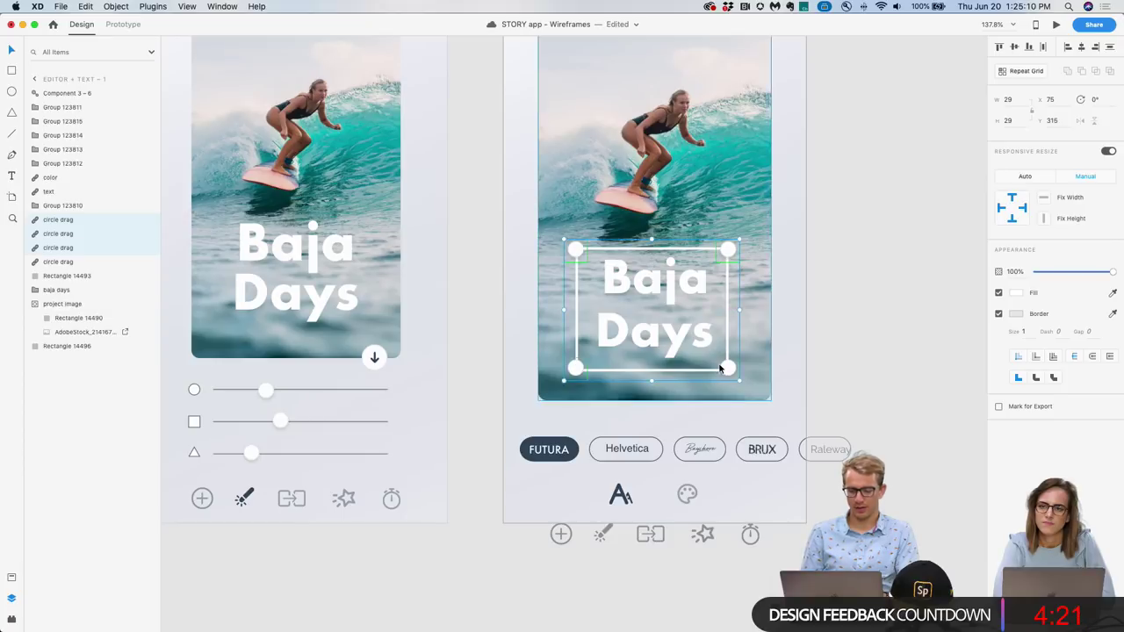
key("super+g")
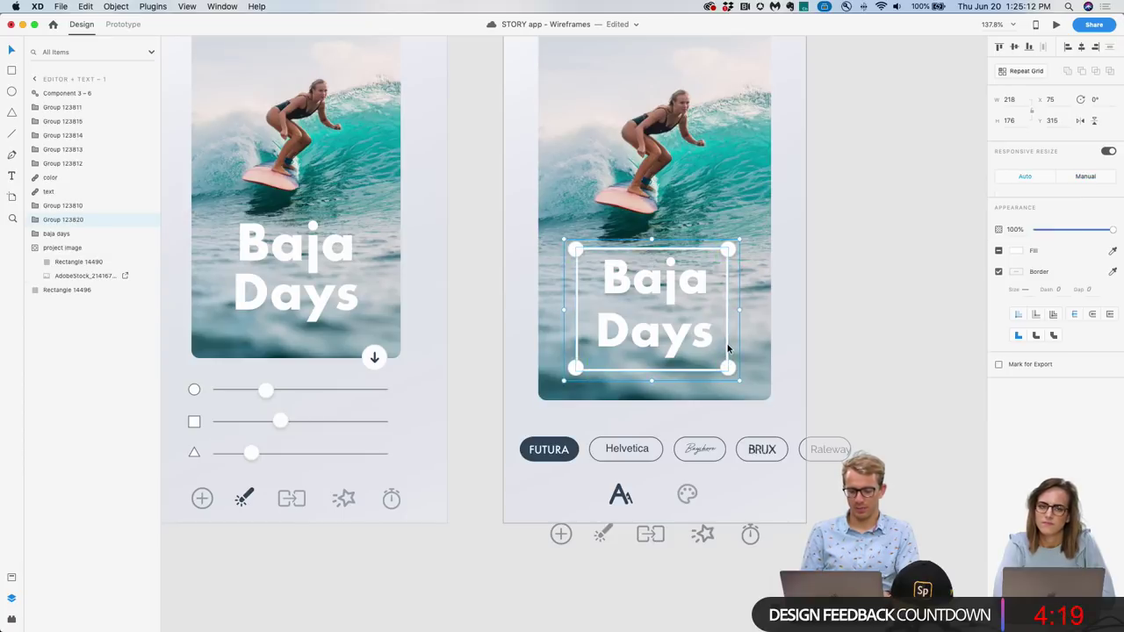
Rename the group of handles and frame on the Editor + Text – 1 artboard as "text boundary".
double_click(68, 219)
type("te")
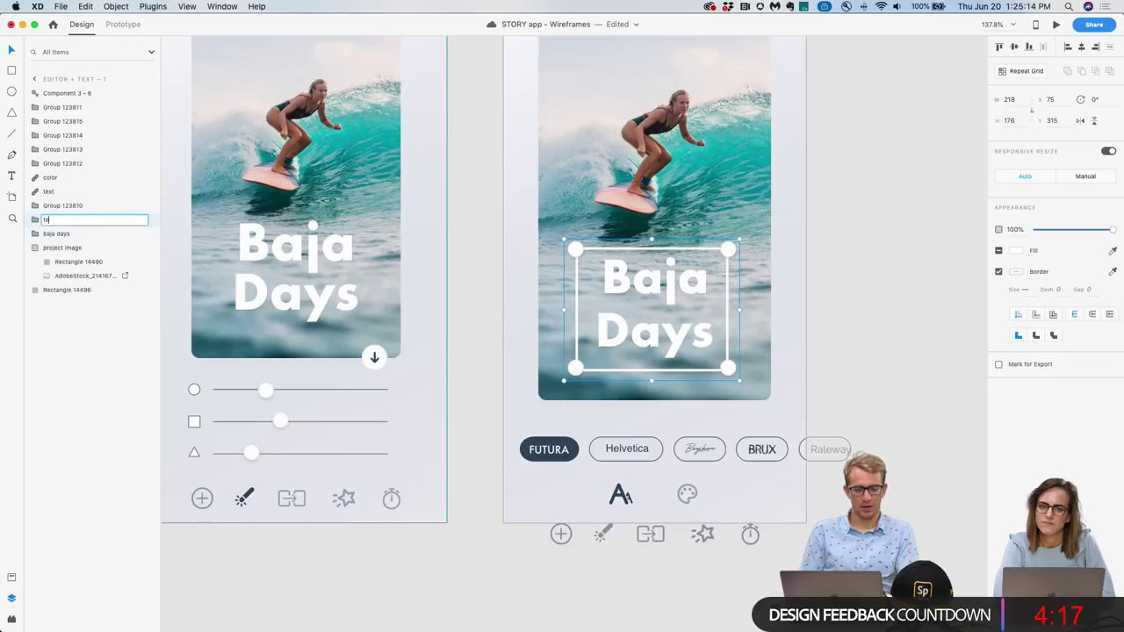
type("xt boundar")
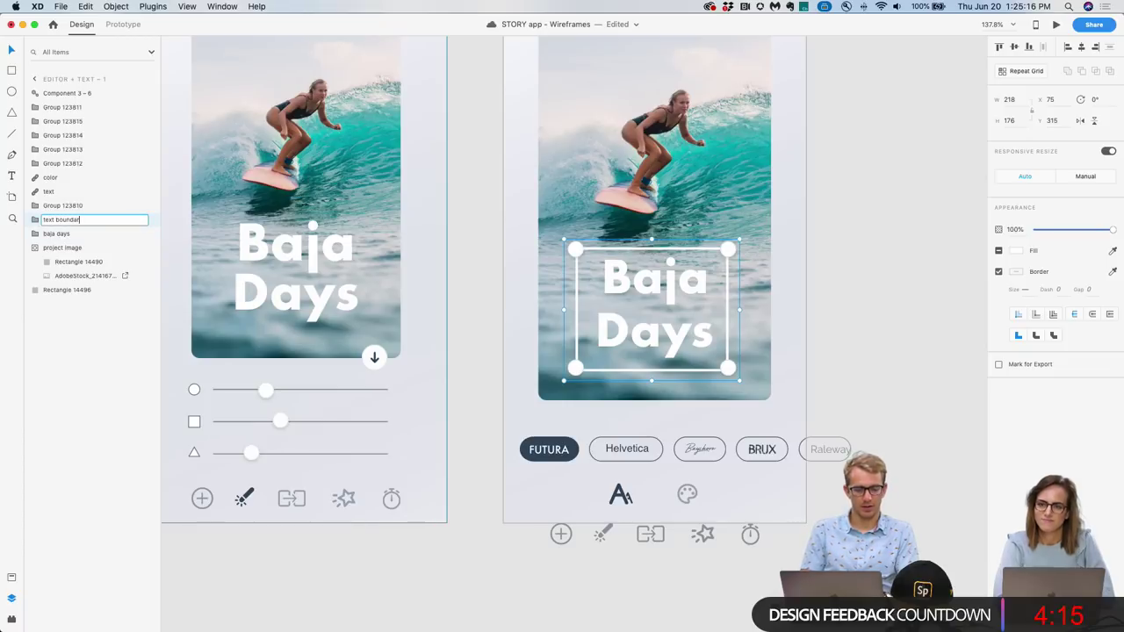
type("y")
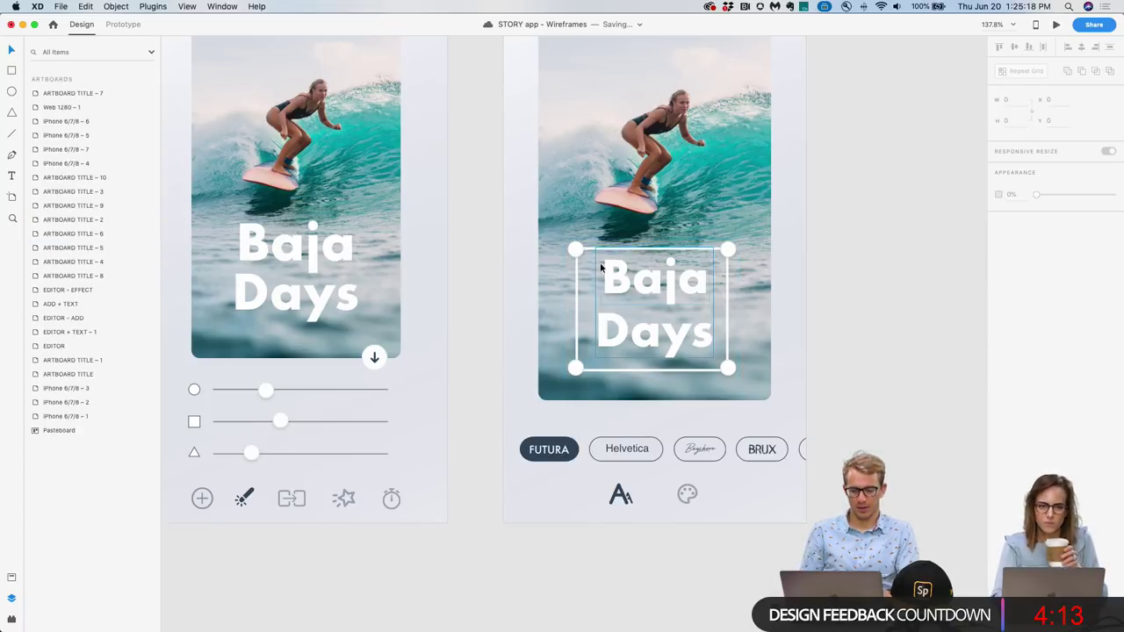
Copy the text boundary group from the Editor + Text – 1 artboard and paste it into the Editor artboard.
left_click(575, 250)
key("super+c")
scroll(575, 253, "down", 5)
scroll(574, 248, "left", 15)
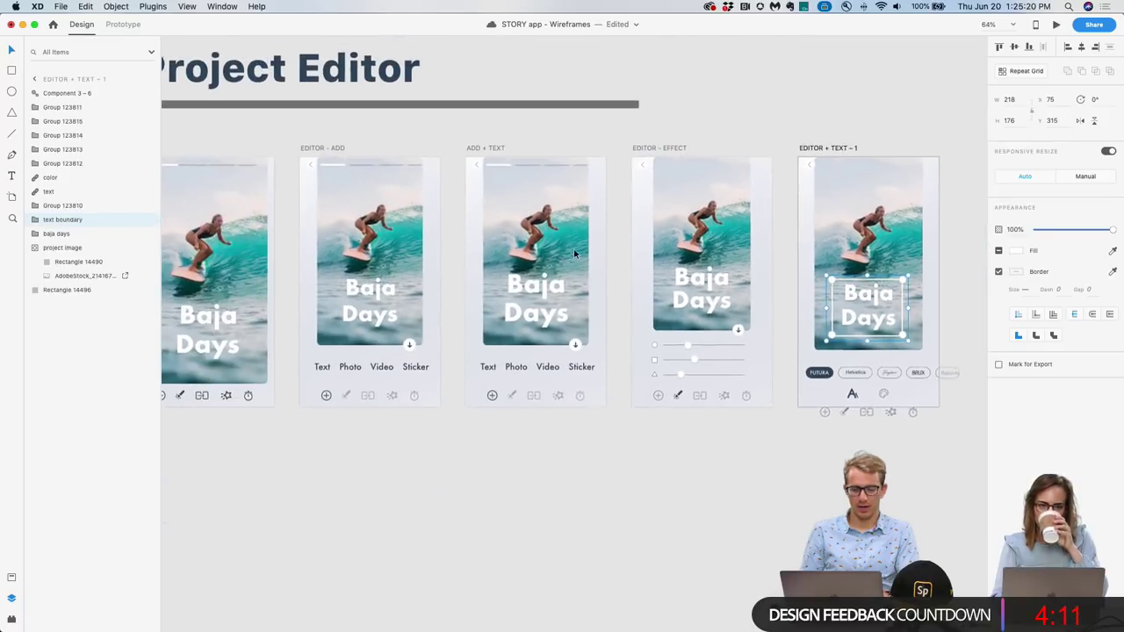
scroll(692, 341, "up", 5)
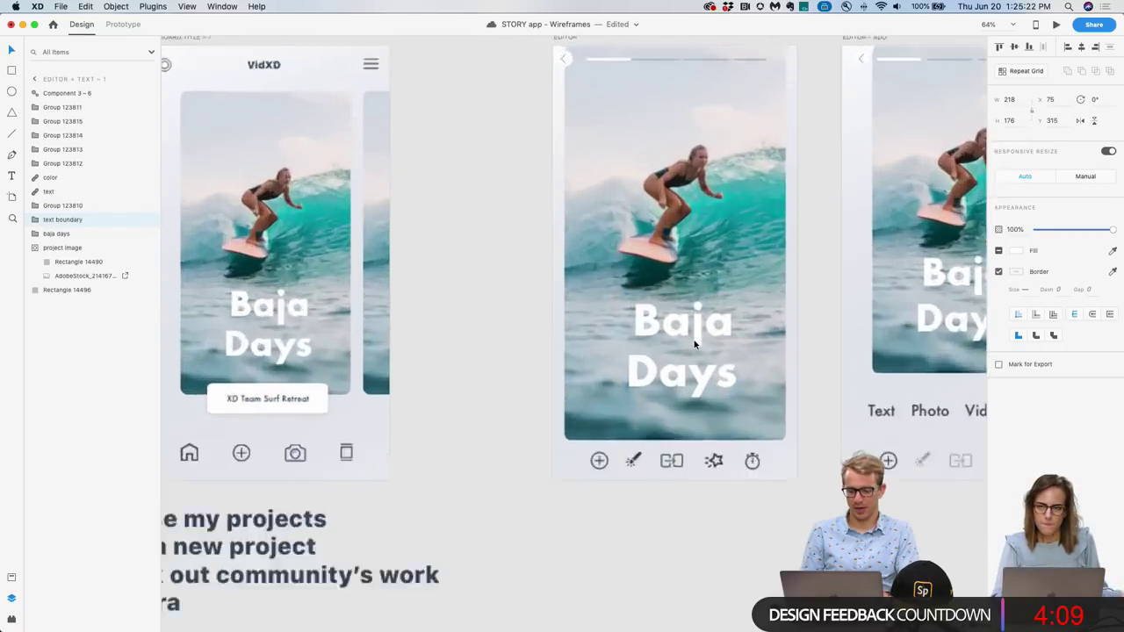
key("super+v")
Fit the Editor artboard's text boundary around the Baja Days title at about 232 × 188 and set its opacity to 0%.
left_click_drag(743, 231, 752, 284)
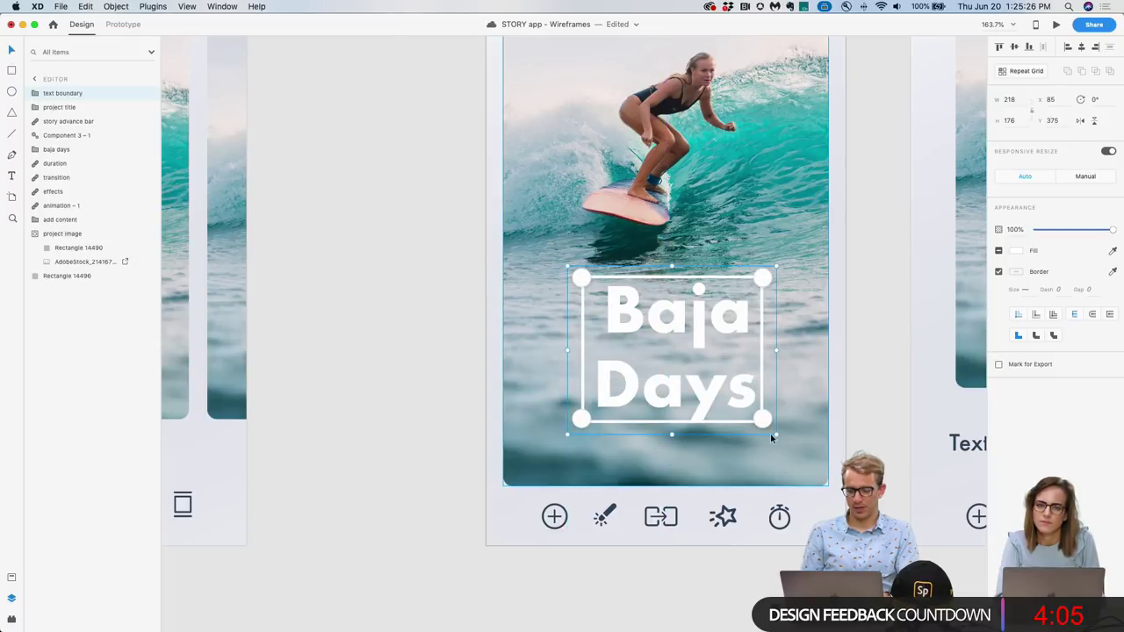
mouse_move(772, 435)
left_mouse_down()
mouse_move(783, 441)
mouse_move(769, 426)
left_mouse_up()
left_click_drag(1048, 233, 1021, 236)
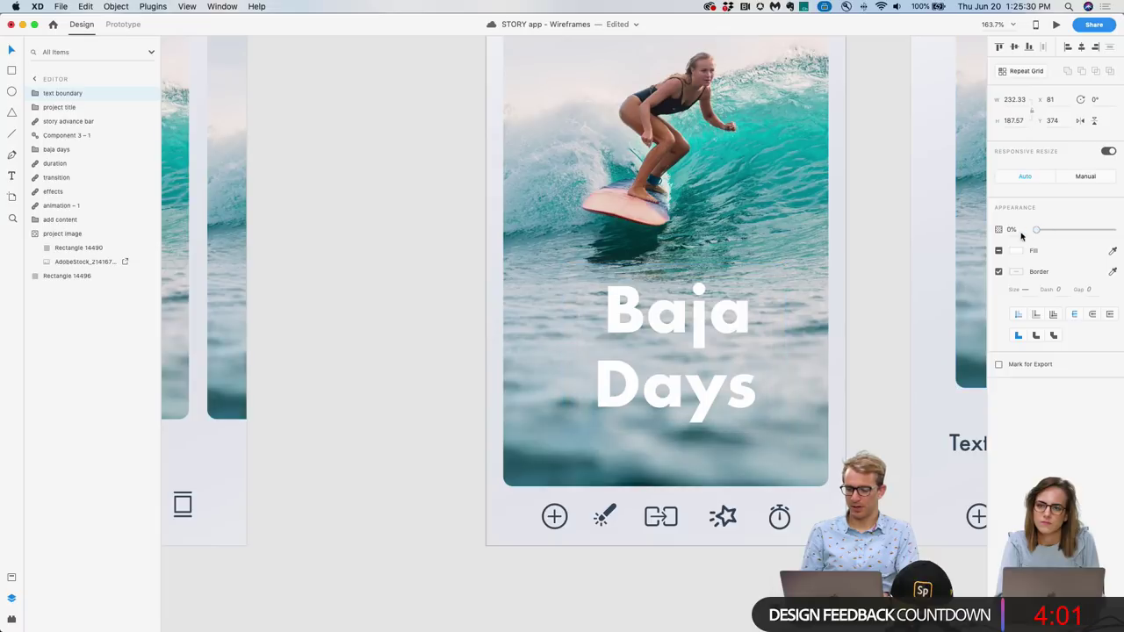
Preview the prototype from the Artboard Title – 7 home screen, playing the transition into the Editor screen and back, and close the preview.
key("super+minus")
left_click(404, 176)
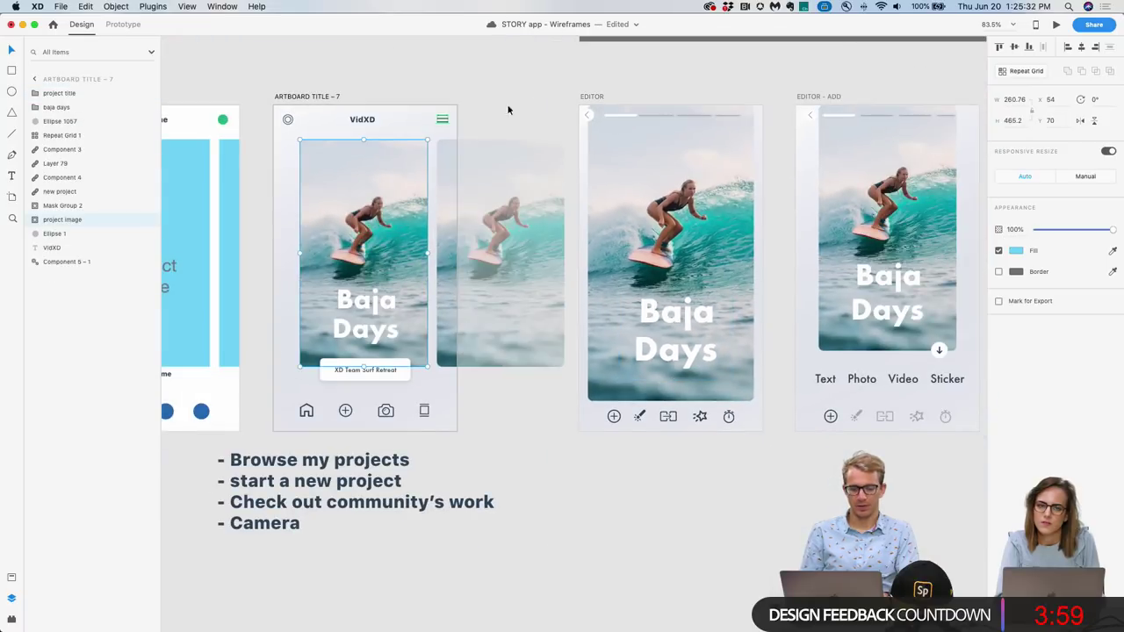
left_click(1056, 24)
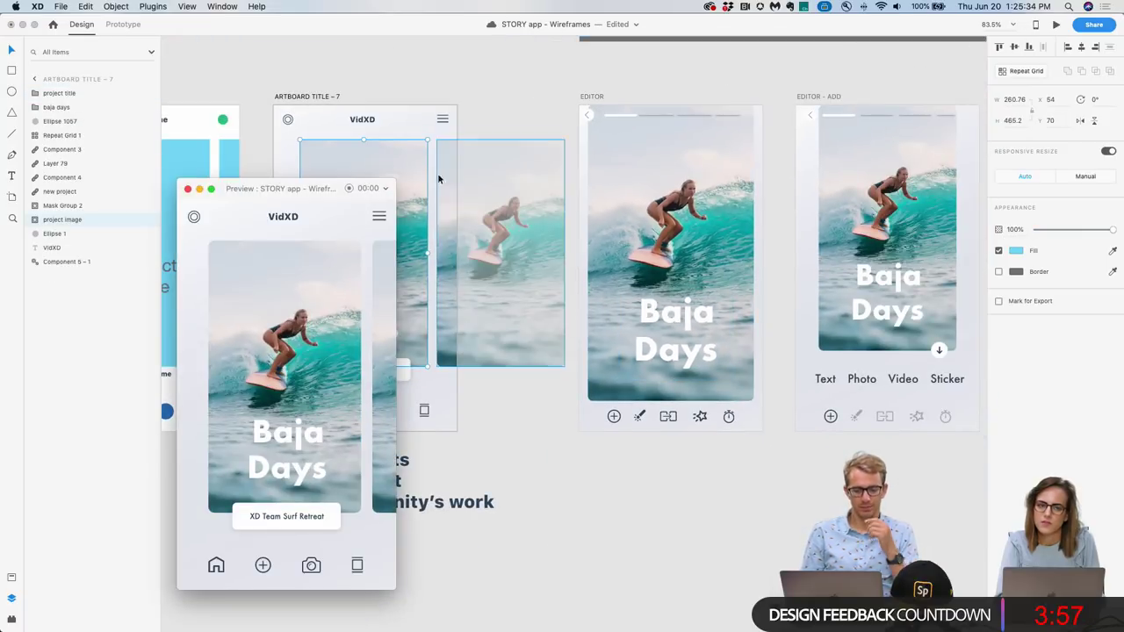
left_click_drag(392, 179, 622, 71)
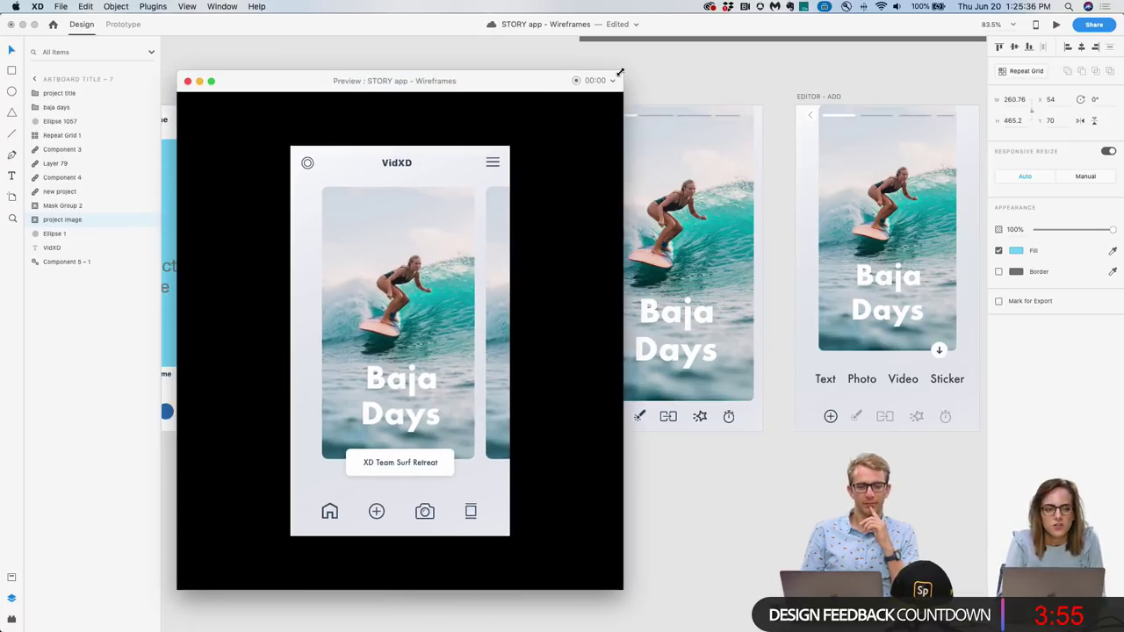
left_click(419, 305)
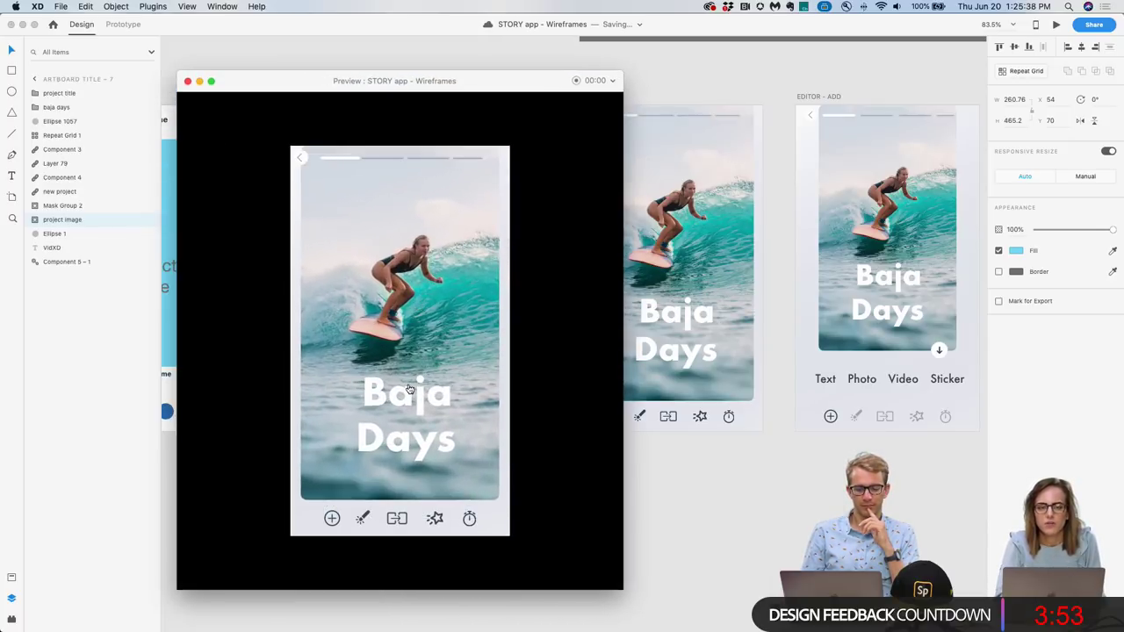
left_click(360, 259)
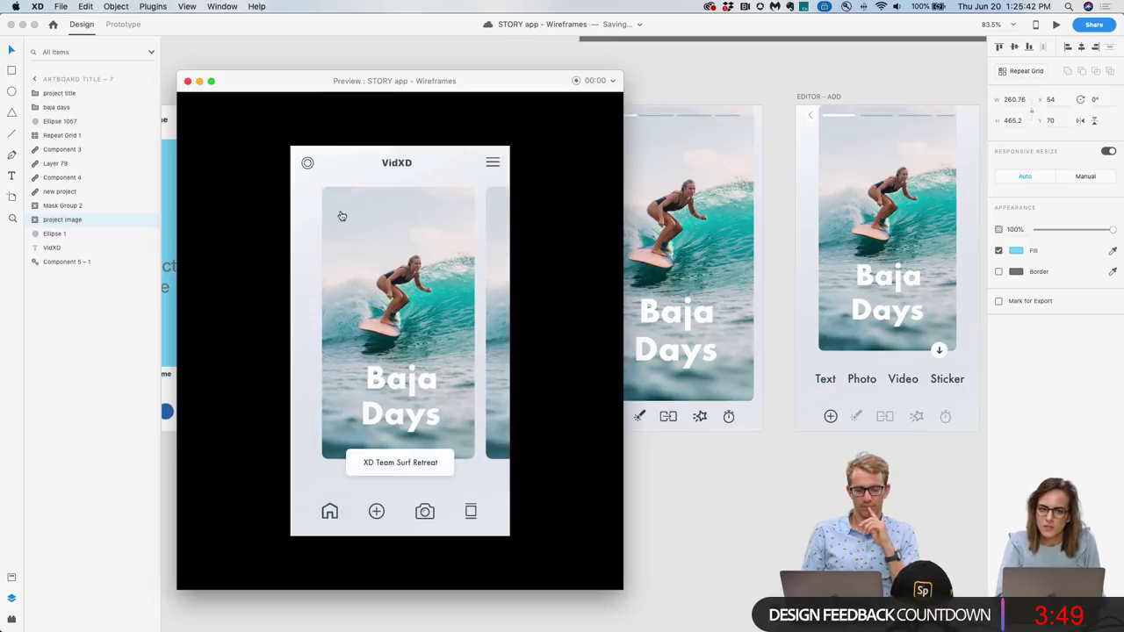
left_click(187, 80)
left_click(303, 83)
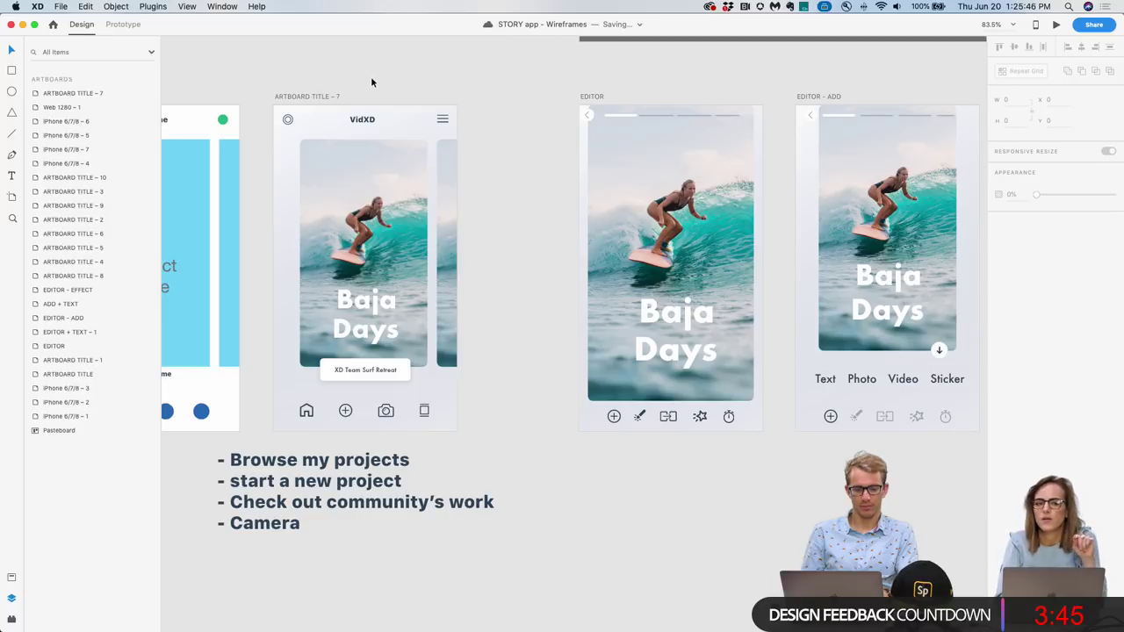
Switch to the minimized STORY app document, enlarge its window to fill the screen and bring the top row of artboards into view.
scroll(370, 76, "down", 5)
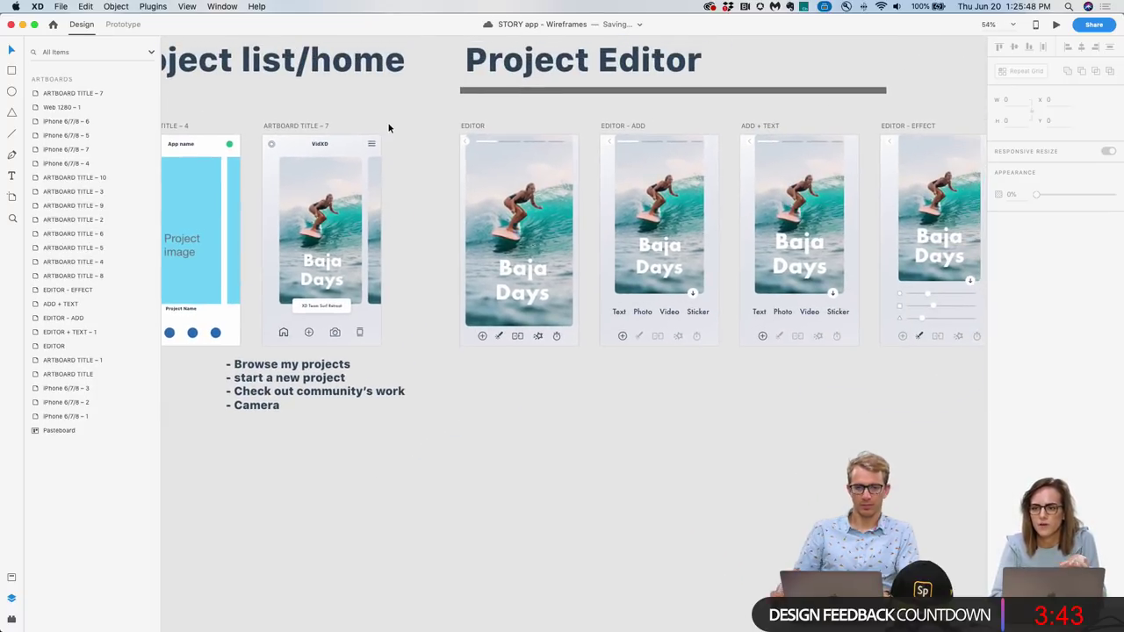
scroll(331, 138, "right", 5)
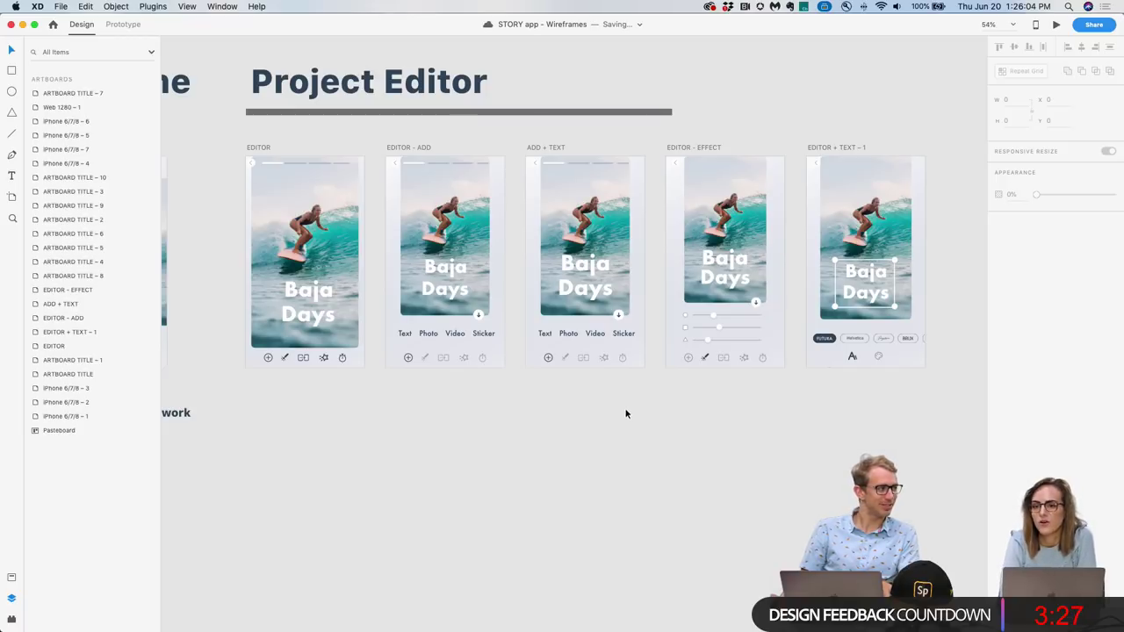
mouse_move(732, 627)
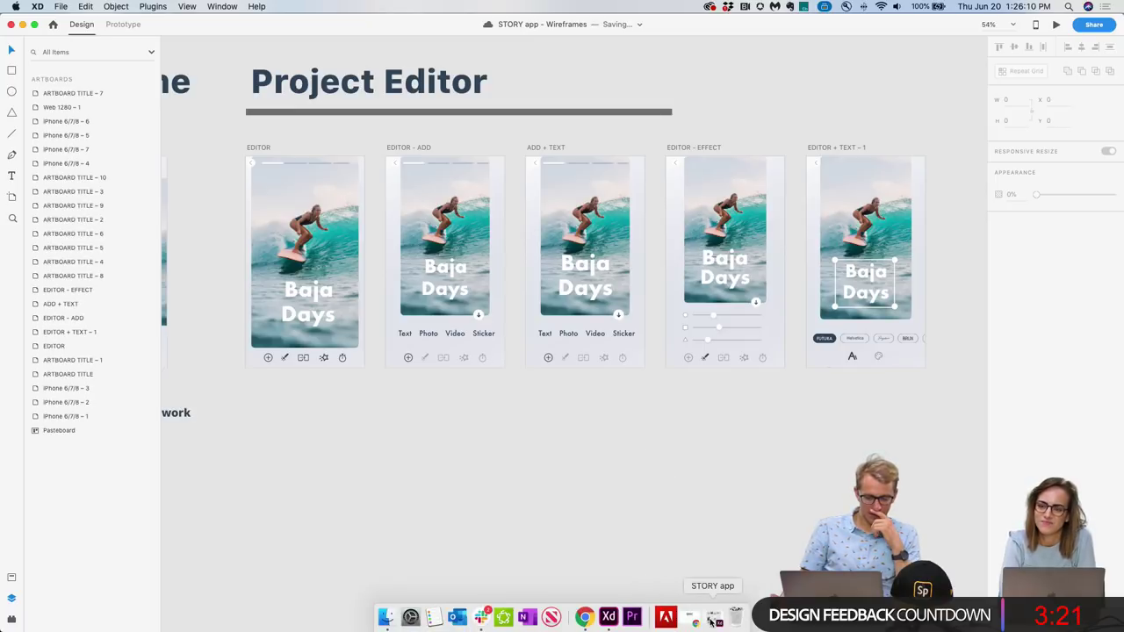
left_click(711, 622)
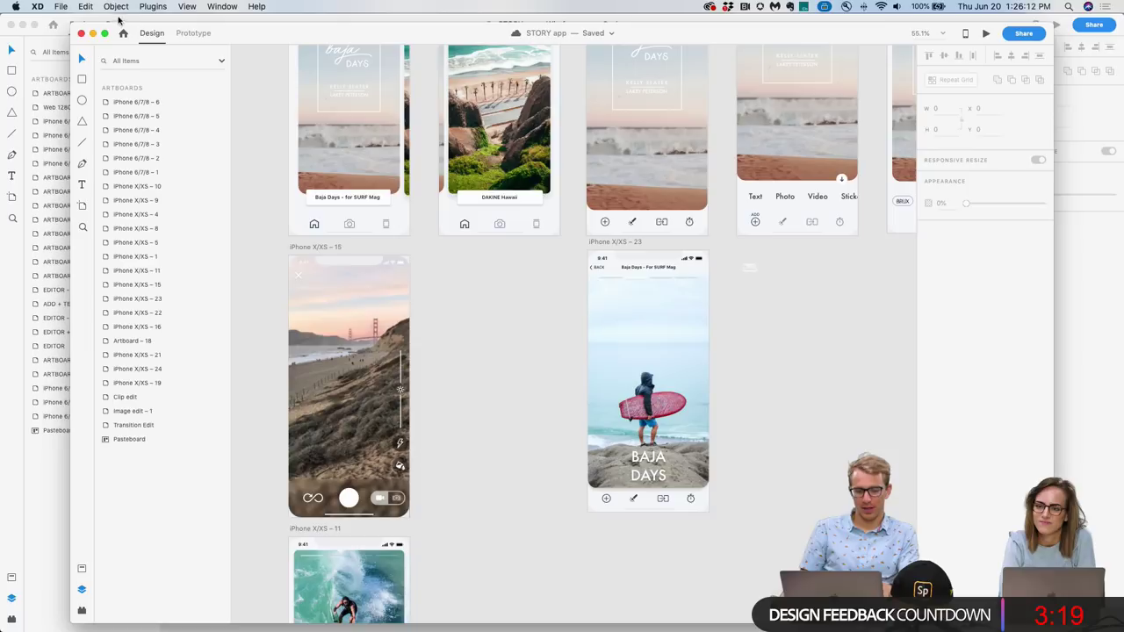
left_click(104, 33)
left_click_drag(172, 91, 243, 254)
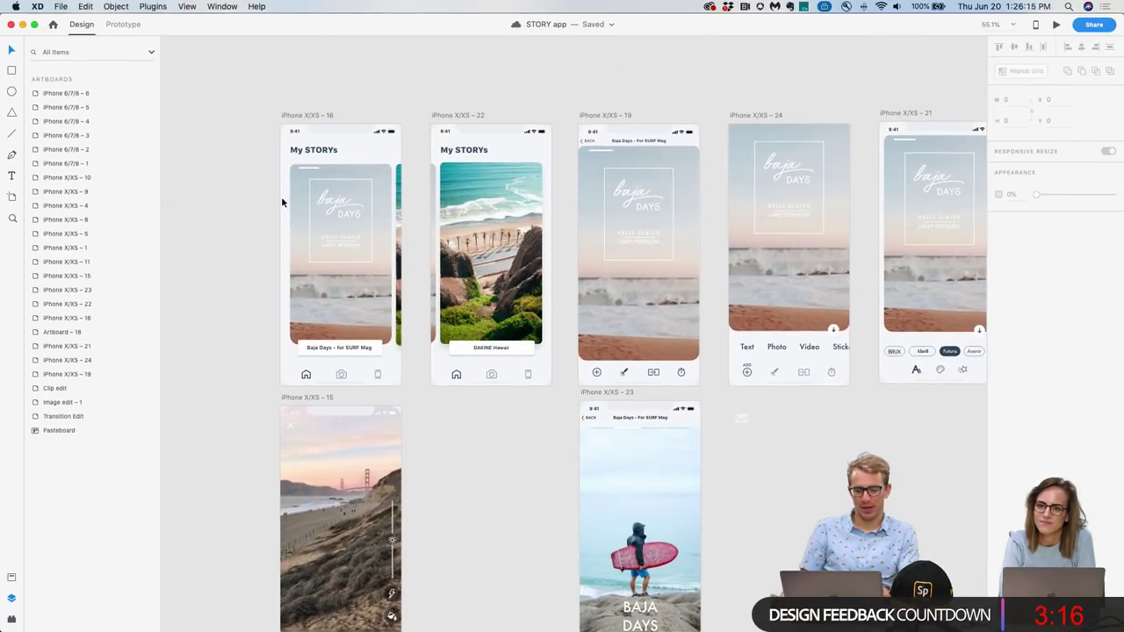
Preview the prototype from the iPhone X/XS – 16 artboard and test opening the Baja Days project, going back and reopening it.
left_click(308, 115)
left_click(1055, 27)
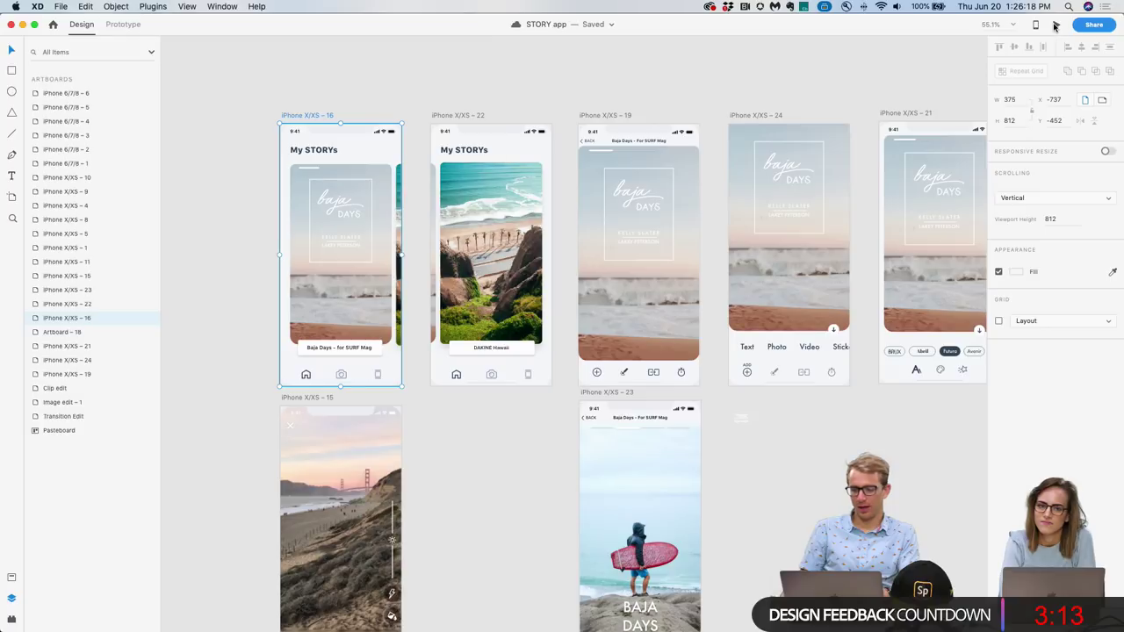
left_click_drag(389, 94, 639, 42)
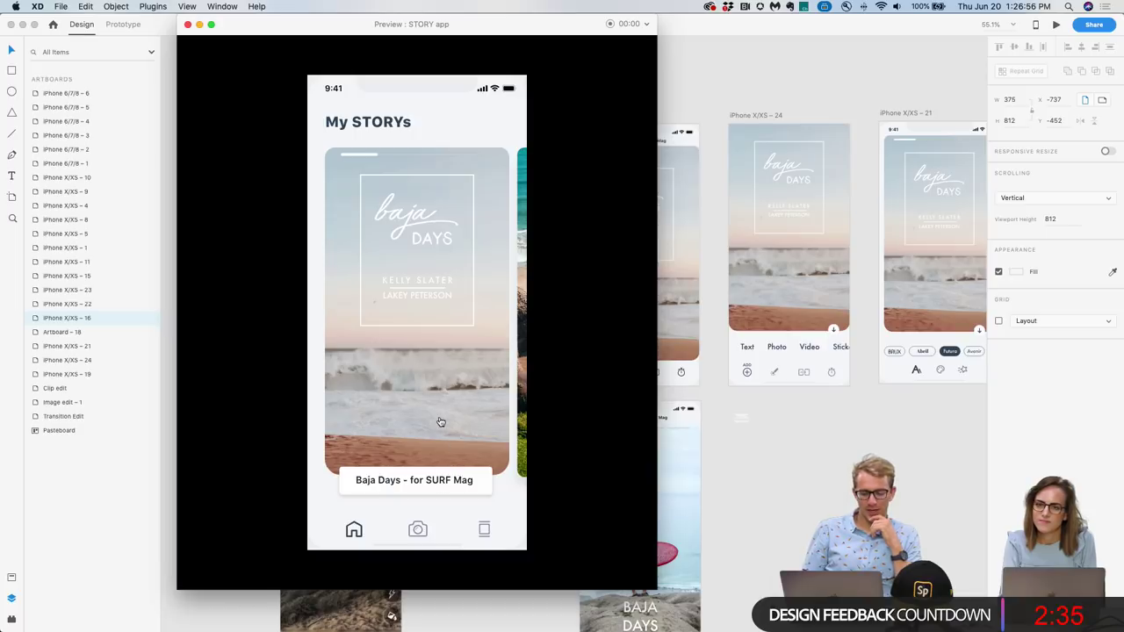
left_click(408, 375)
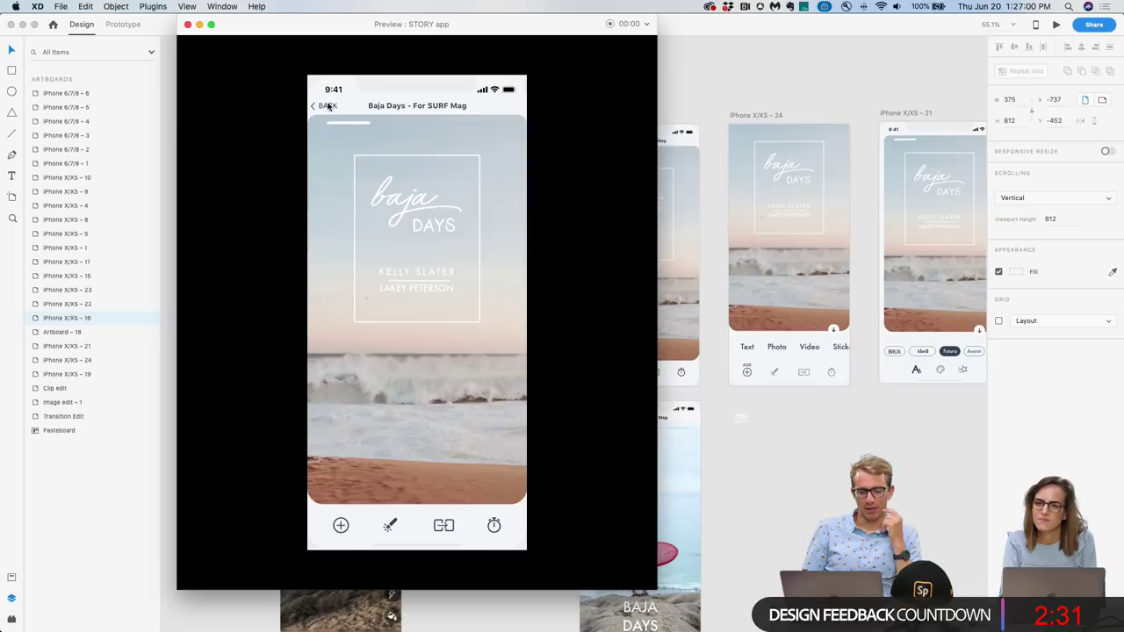
left_click(325, 105)
left_click(413, 403)
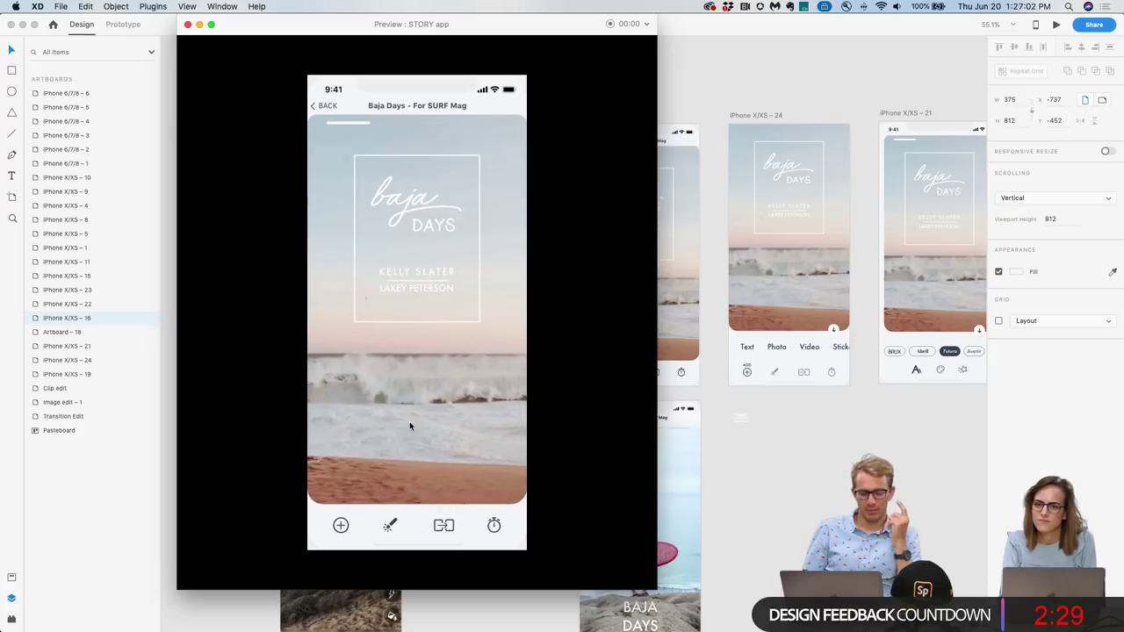
Test opening and collapsing the add-content options and the image adjustment sliders in the preview, and close it.
left_click(341, 526)
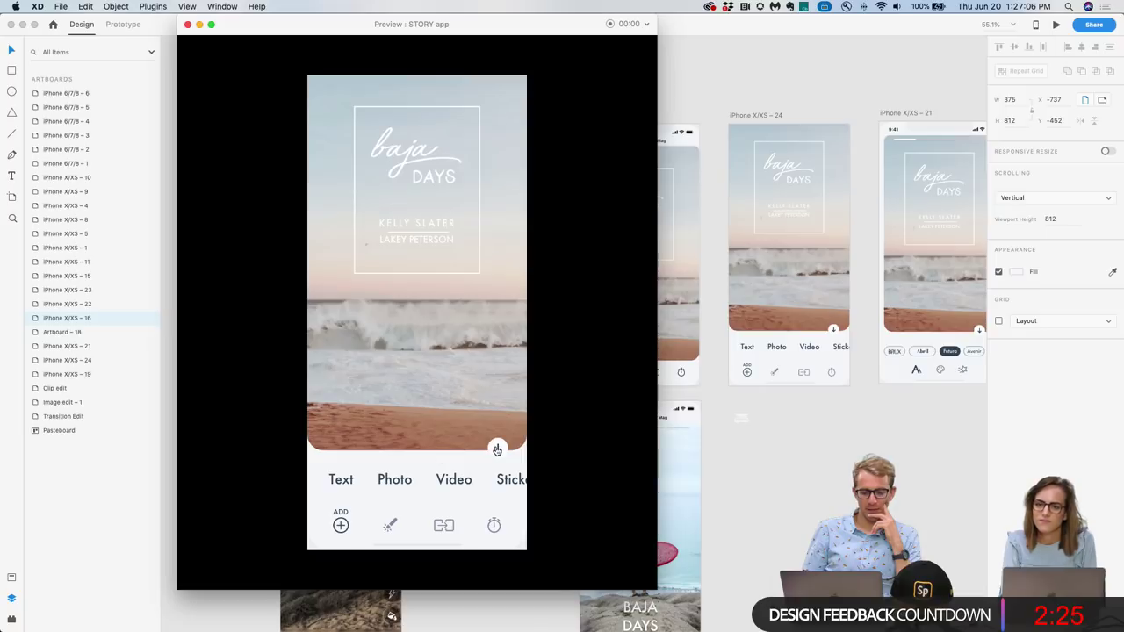
left_click(497, 450)
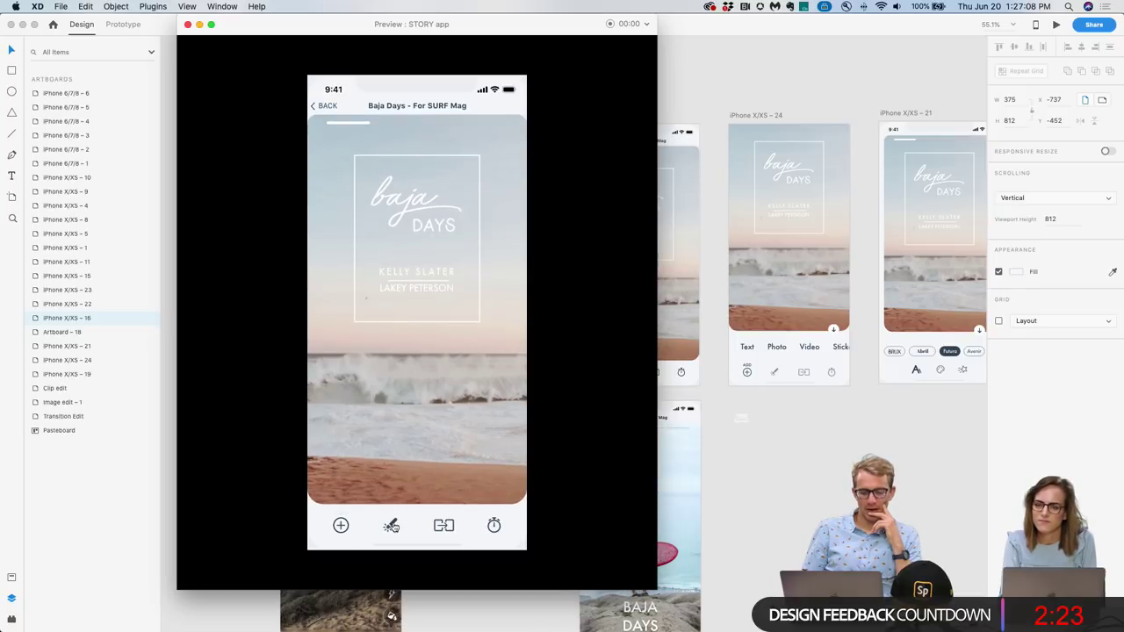
left_click(391, 525)
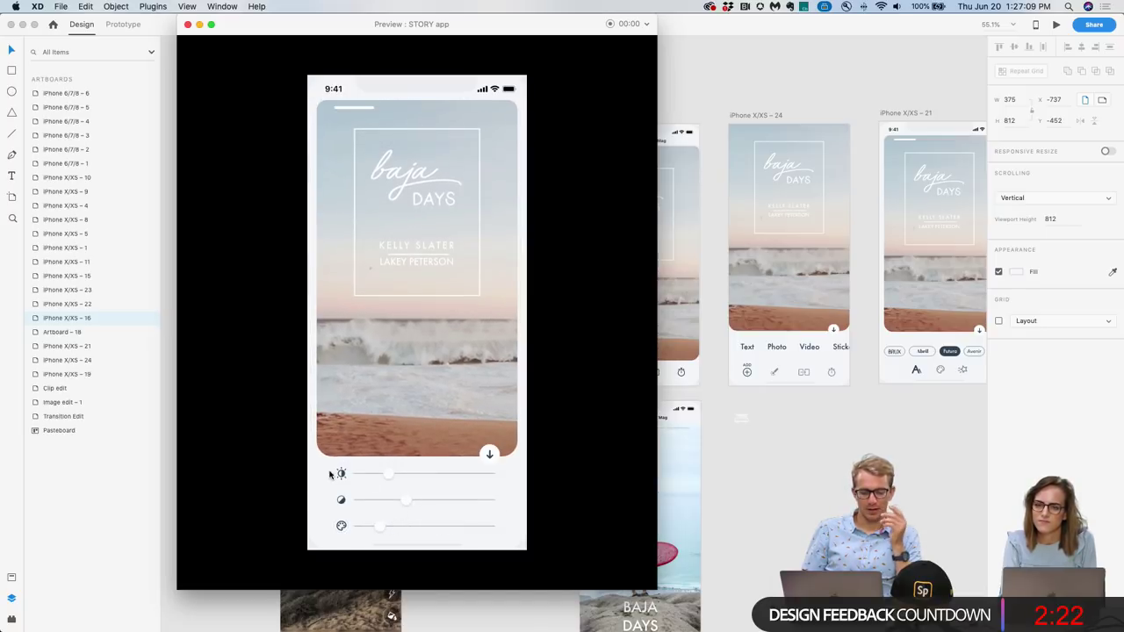
left_click(489, 454)
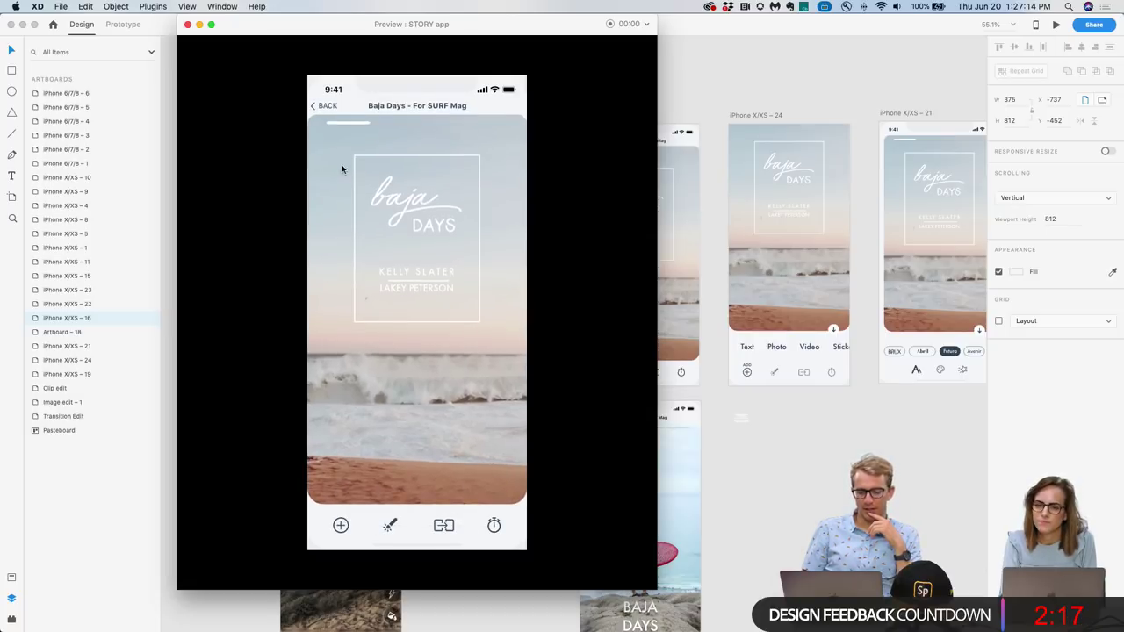
left_click(187, 24)
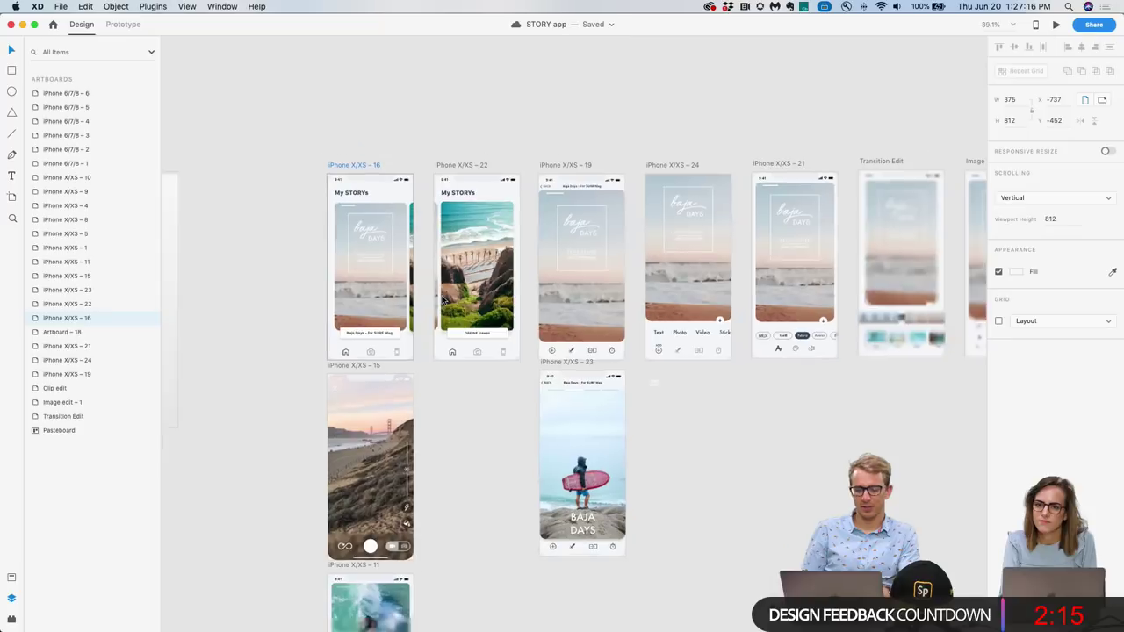
Link the transition icon in the edit nav of the iPhone X/XS – 19 artboard to the Transition Edit artboard in the prototype.
scroll(444, 302, "down", 3)
scroll(430, 369, "up", 5)
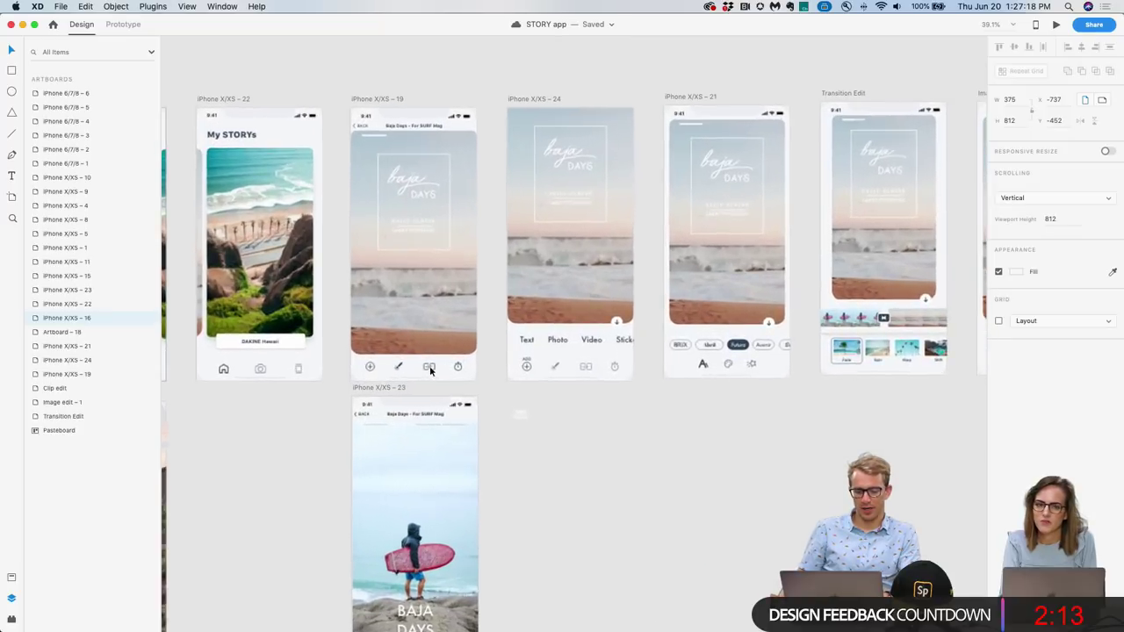
left_click(428, 369)
double_click(429, 370)
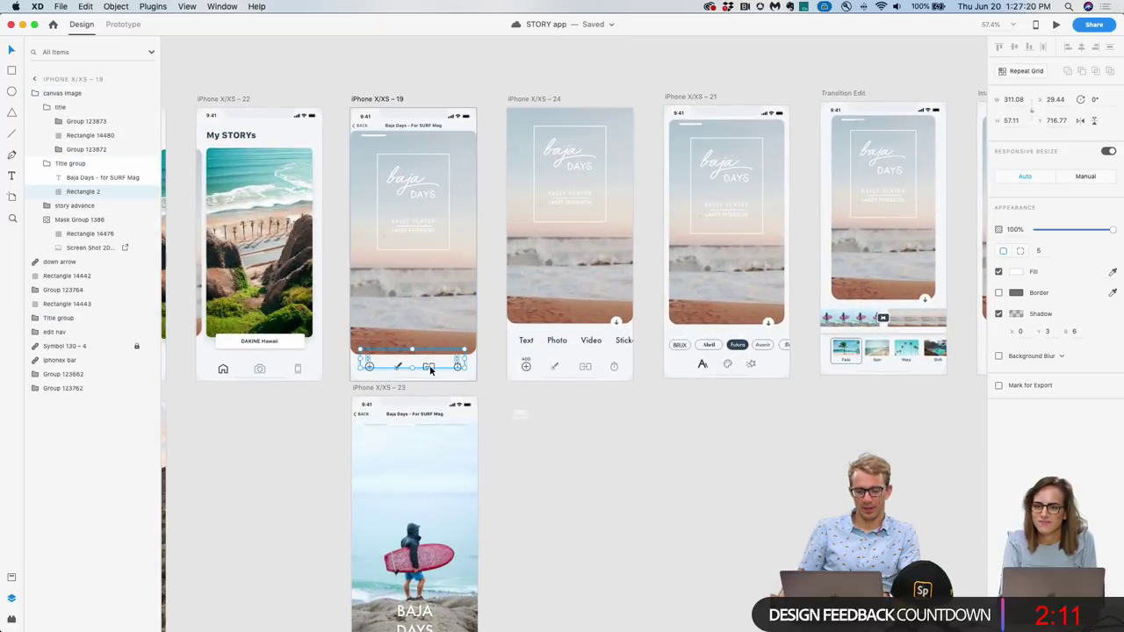
scroll(432, 373, "up", 5)
double_click(427, 364)
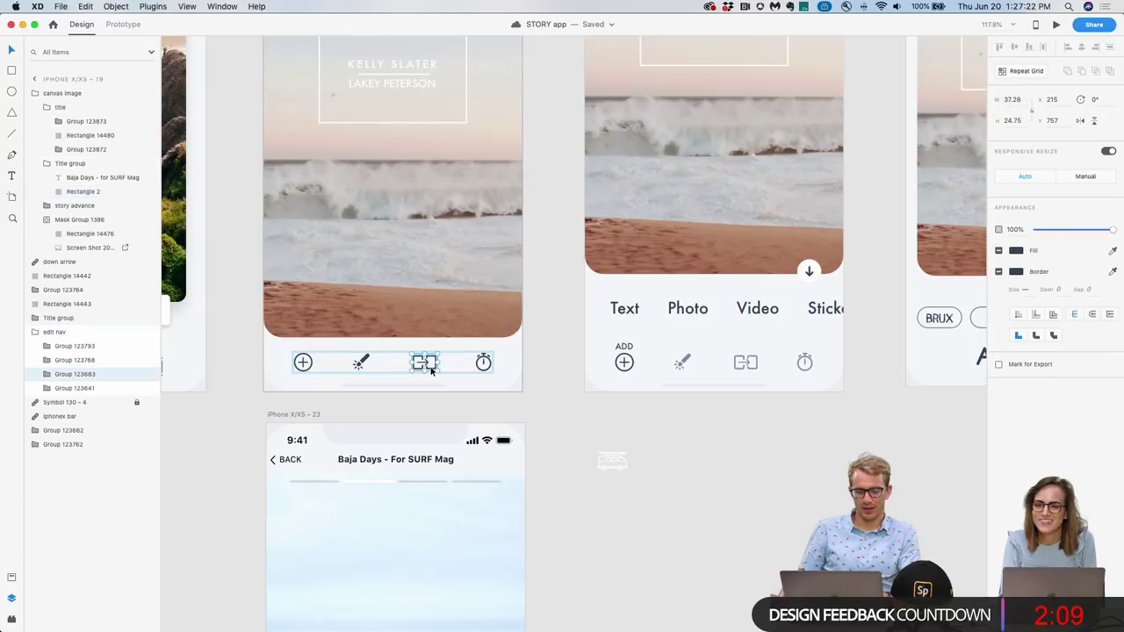
scroll(545, 332, "down", 5)
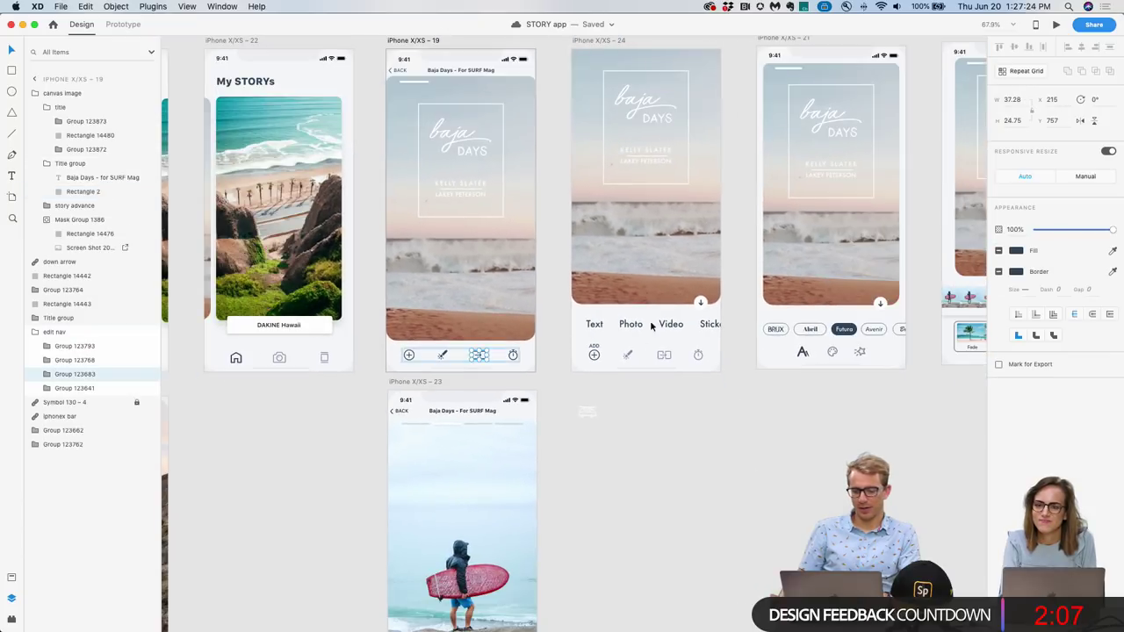
left_click(123, 24)
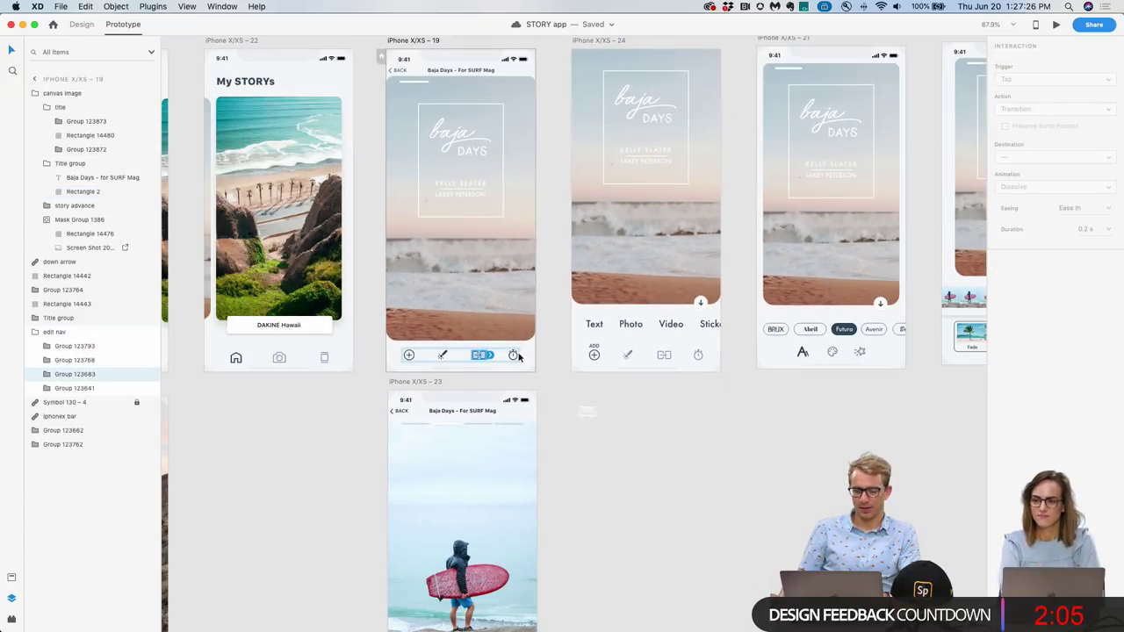
left_click_drag(494, 355, 938, 204)
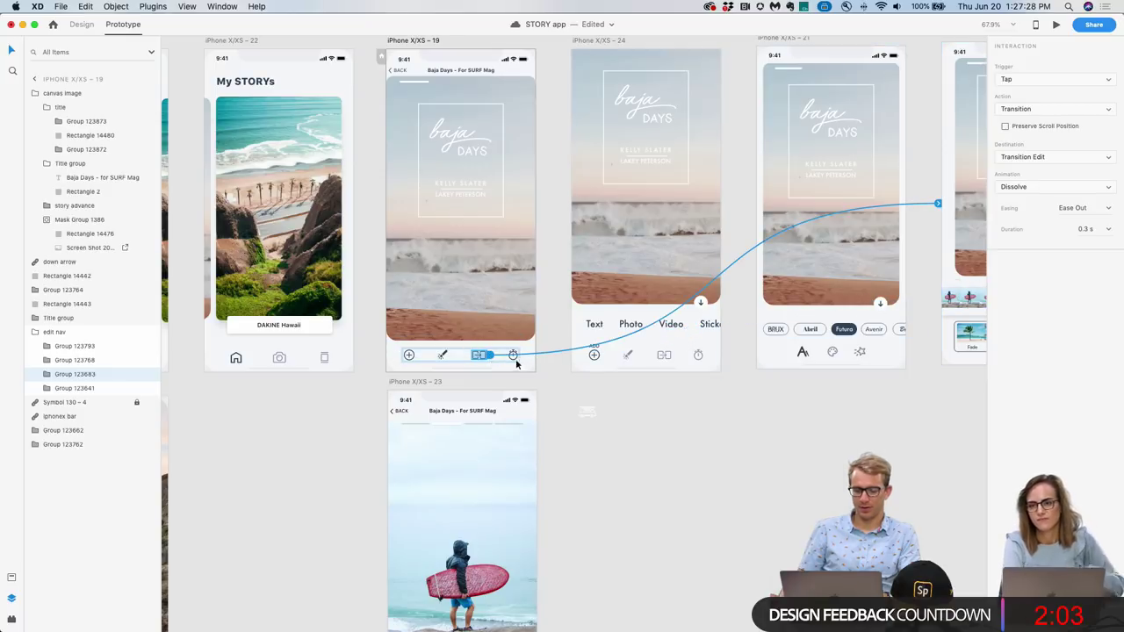
Link the stopwatch icon in the iPhone X/XS – 19 artboard's edit nav to an editing artboard further along the row.
left_click(516, 364)
double_click(513, 355)
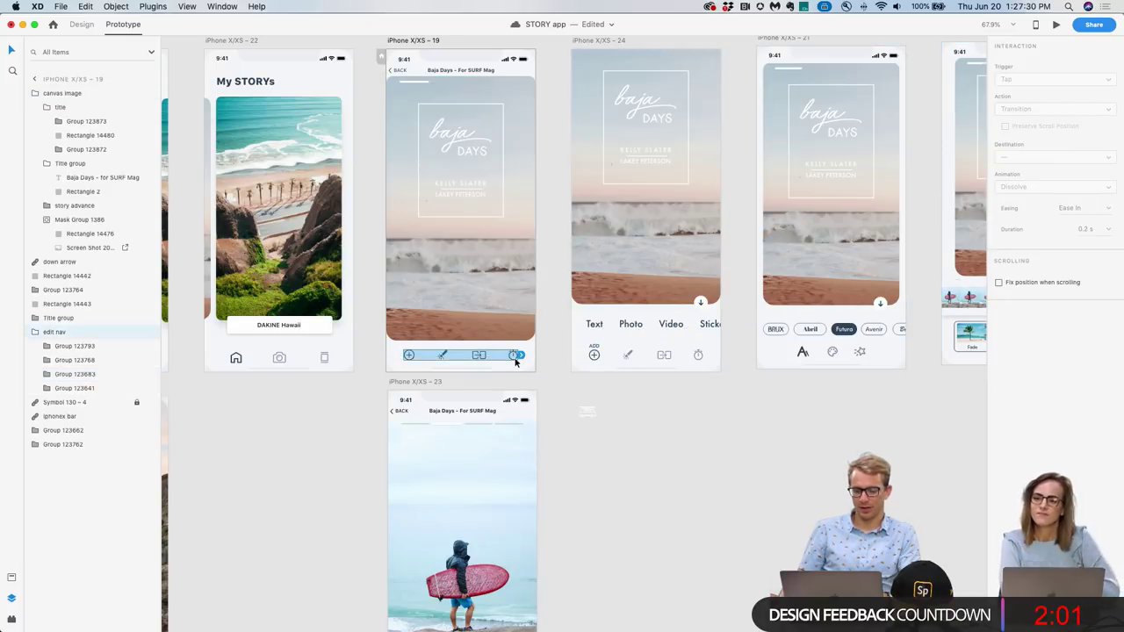
scroll(542, 359, "down", 3)
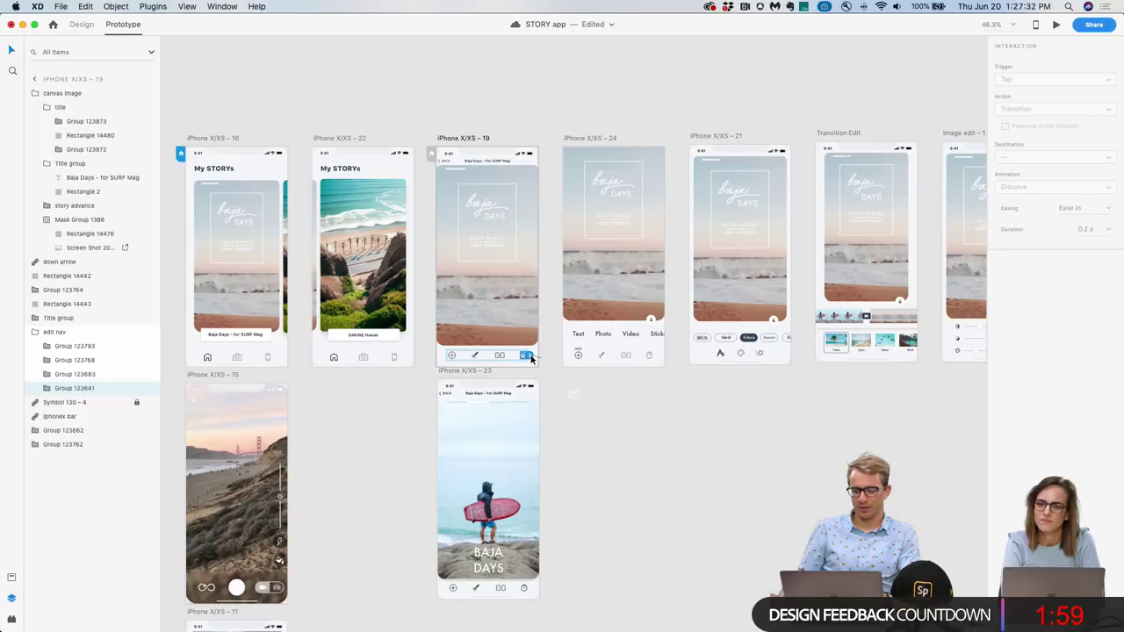
scroll(531, 359, "down", 3)
left_click_drag(531, 356, 883, 294)
scroll(507, 271, "up", 3)
Preview the prototype from the iPhone X/XS – 19 artboard in an enlarged window and test the link on the transition icon.
left_click(483, 205)
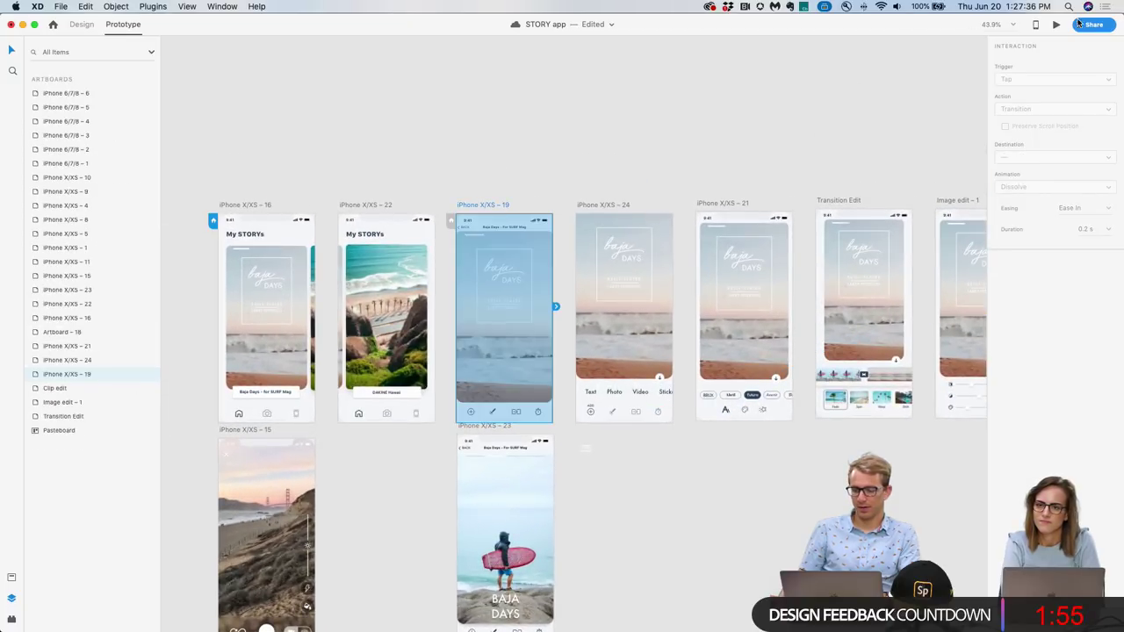
left_click(1055, 27)
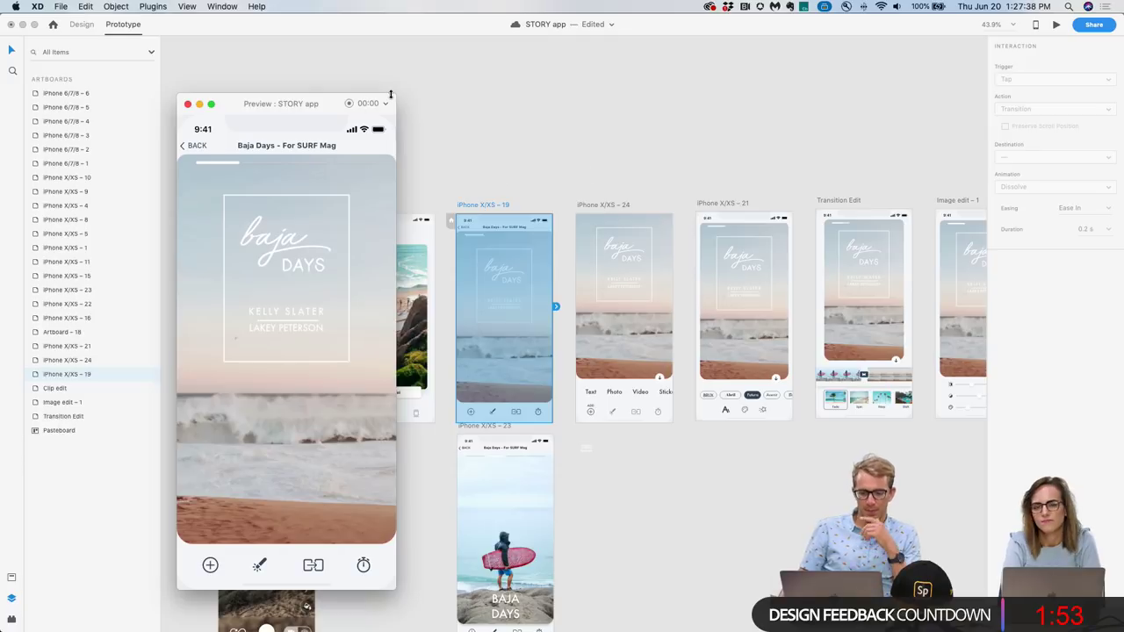
left_click_drag(402, 93, 600, 25)
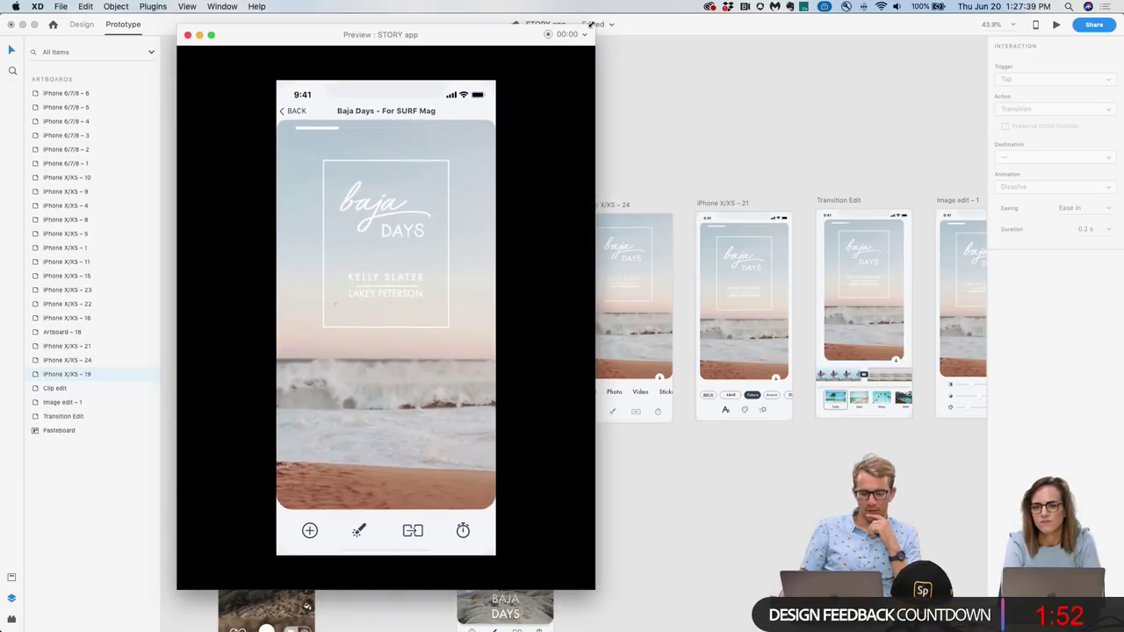
left_click(417, 532)
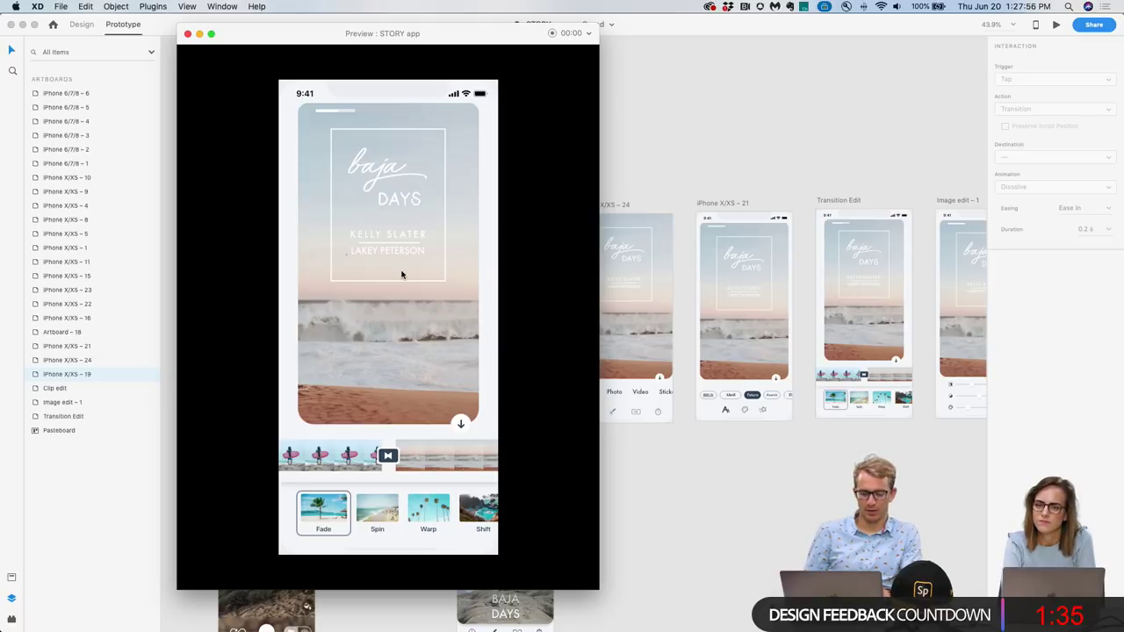
Capture a screenshot of the transition editing screen in the preview and close the preview window.
key("super+shift+4")
left_click_drag(289, 91, 272, 559)
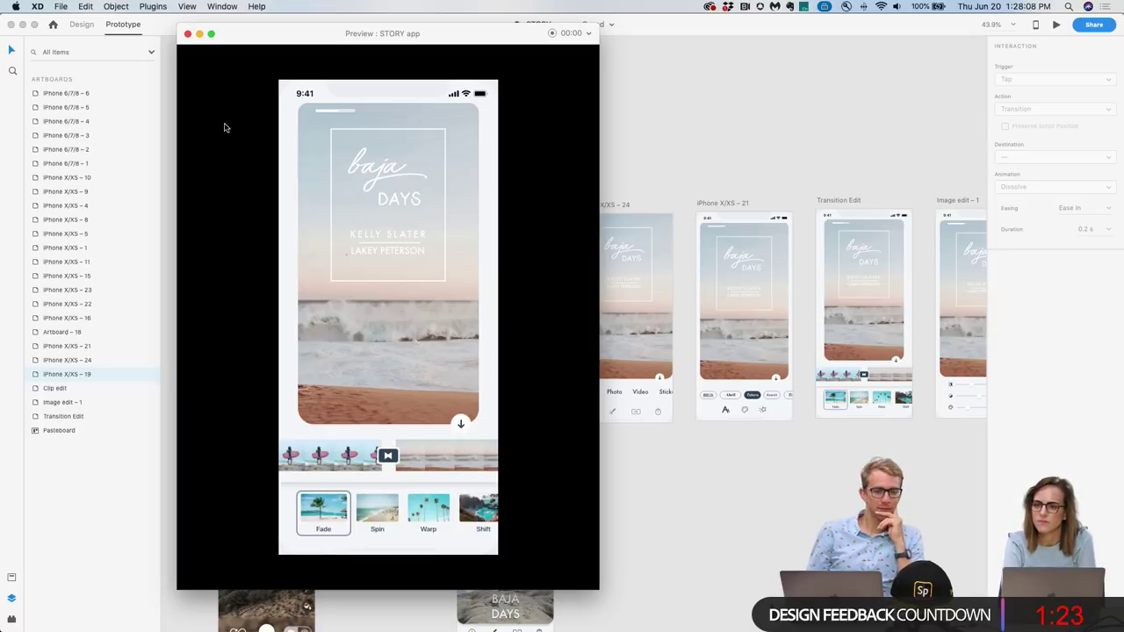
left_click(188, 35)
scroll(343, 182, "down", 3)
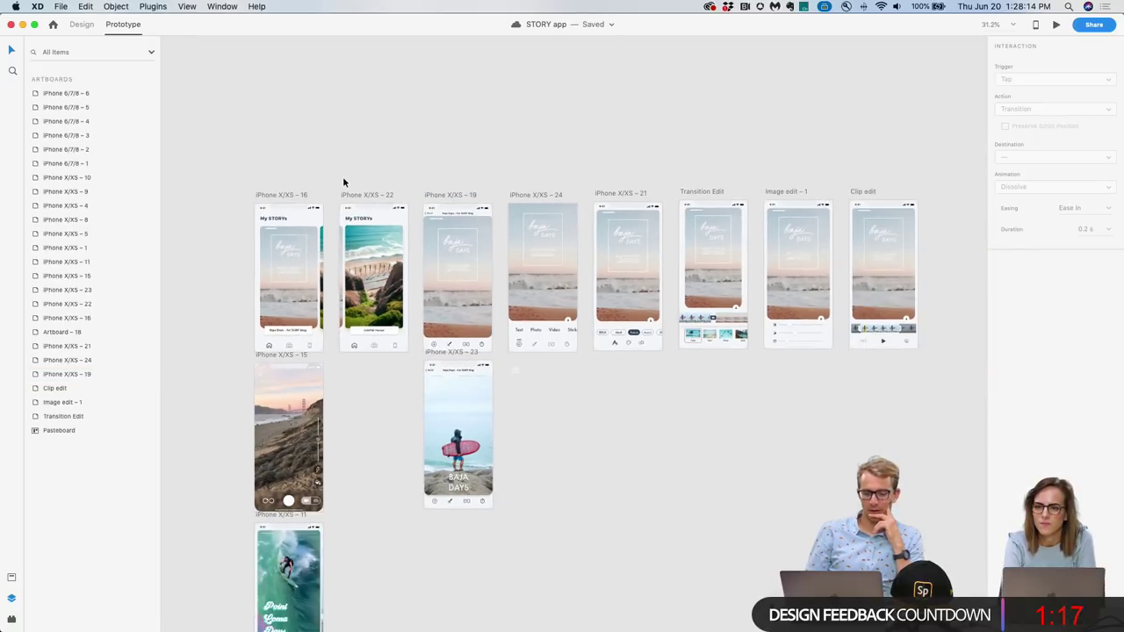
scroll(376, 299, "down", 2)
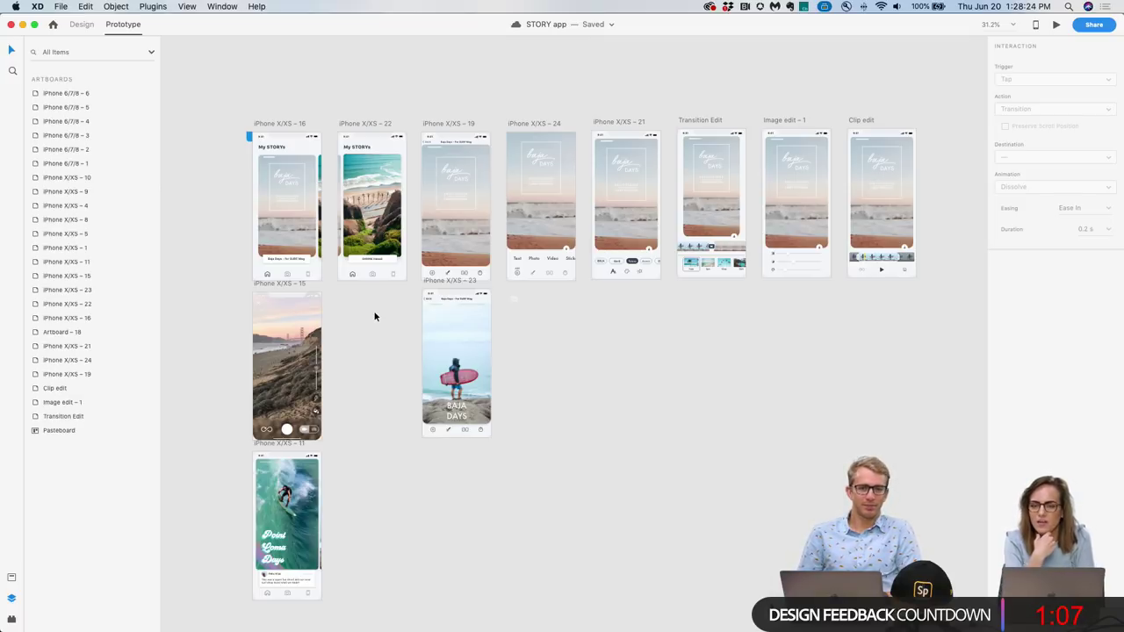
Examine the camera screen on the iPhone X/XS – 15 artboard, the story screen on iPhone X/XS – 11, and the overall artboard layout.
left_click(275, 339)
scroll(275, 339, "up", 10)
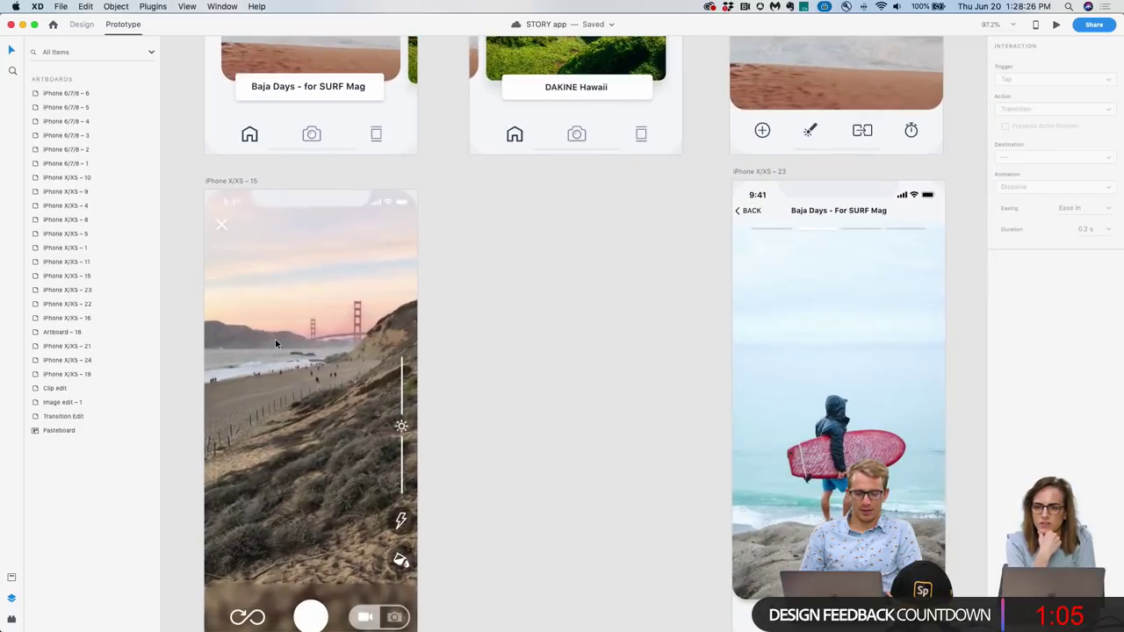
scroll(275, 343, "down", 1)
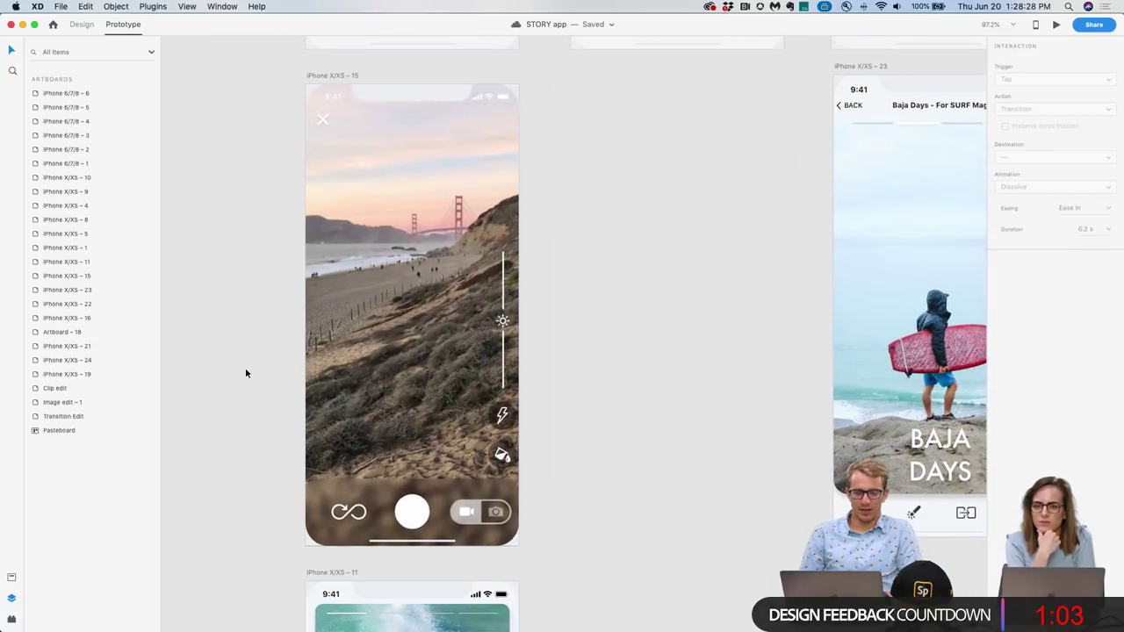
scroll(245, 367, "up", 2)
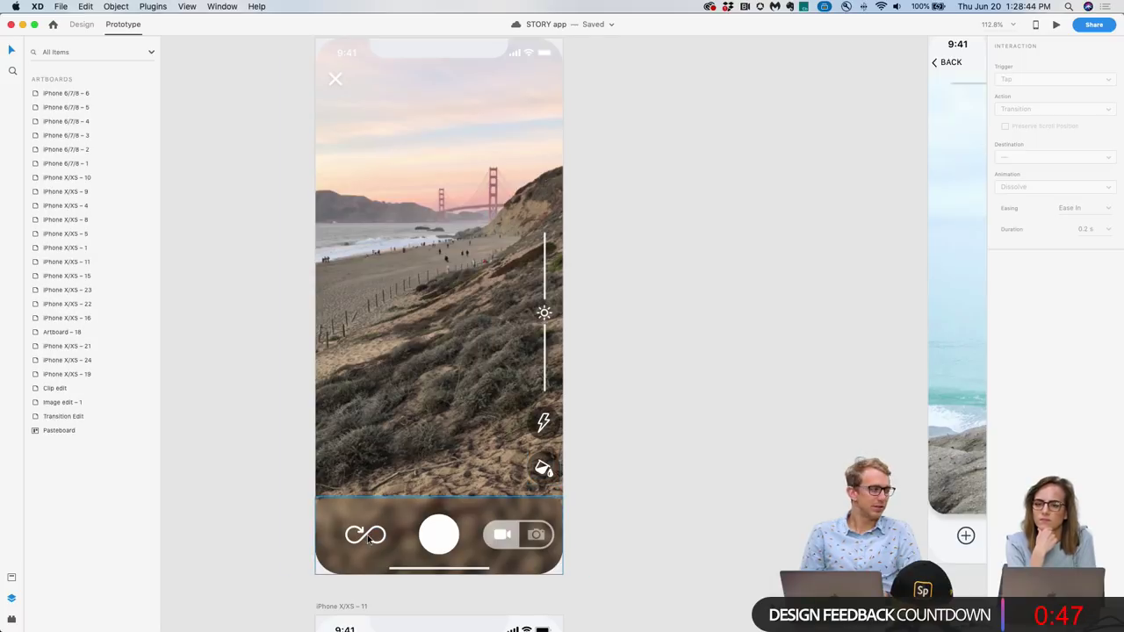
scroll(201, 541, "down", 3)
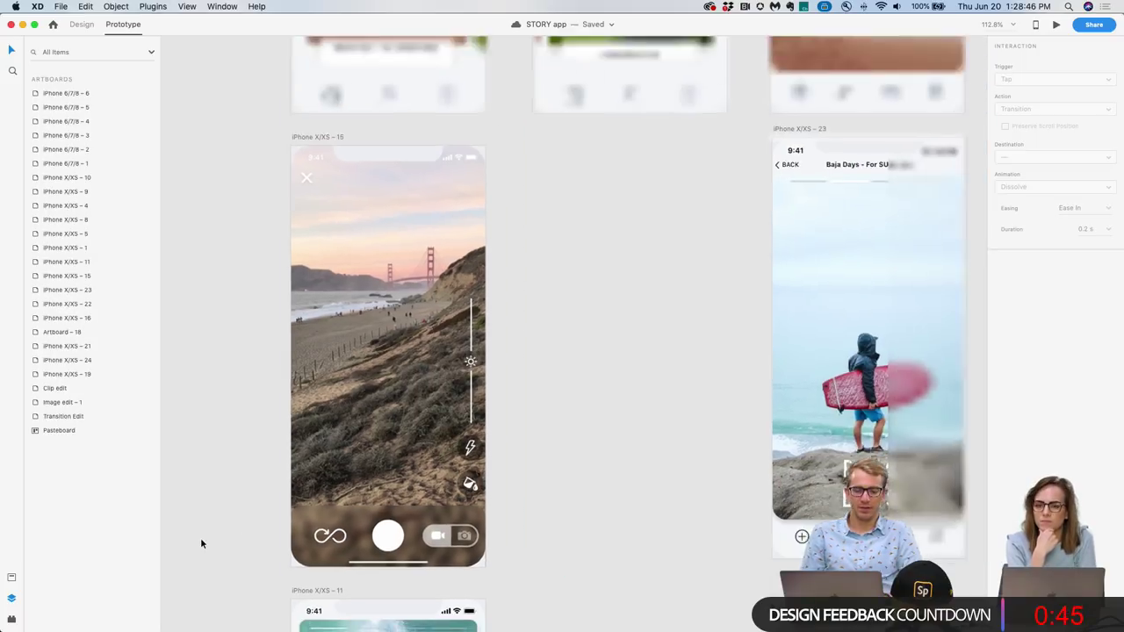
scroll(201, 542, "down", 10)
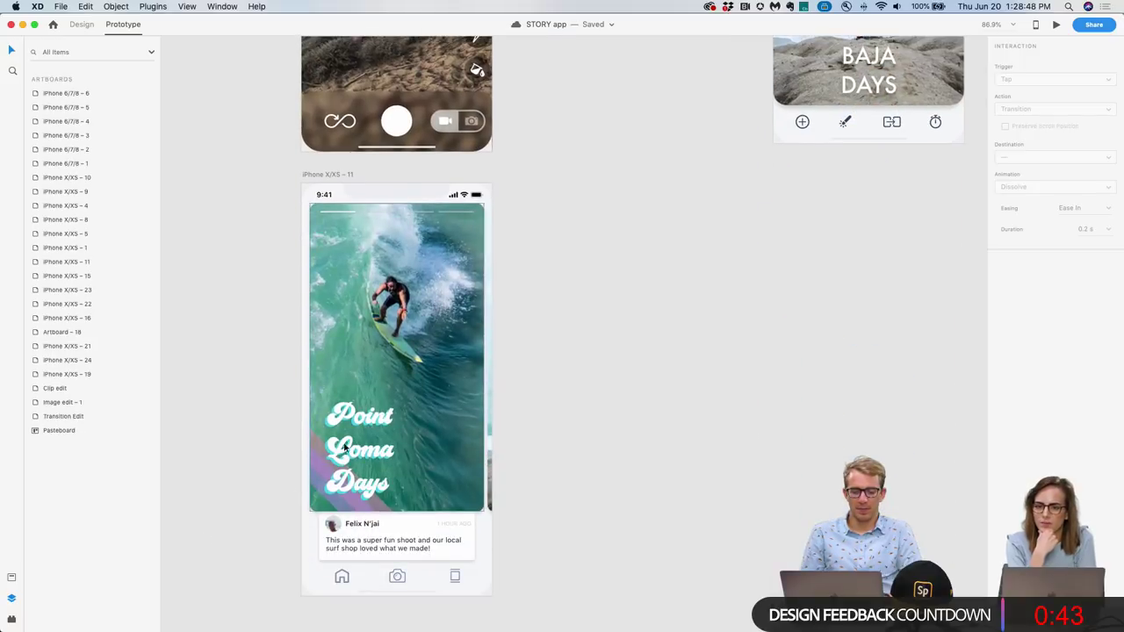
scroll(394, 356, "up", 4)
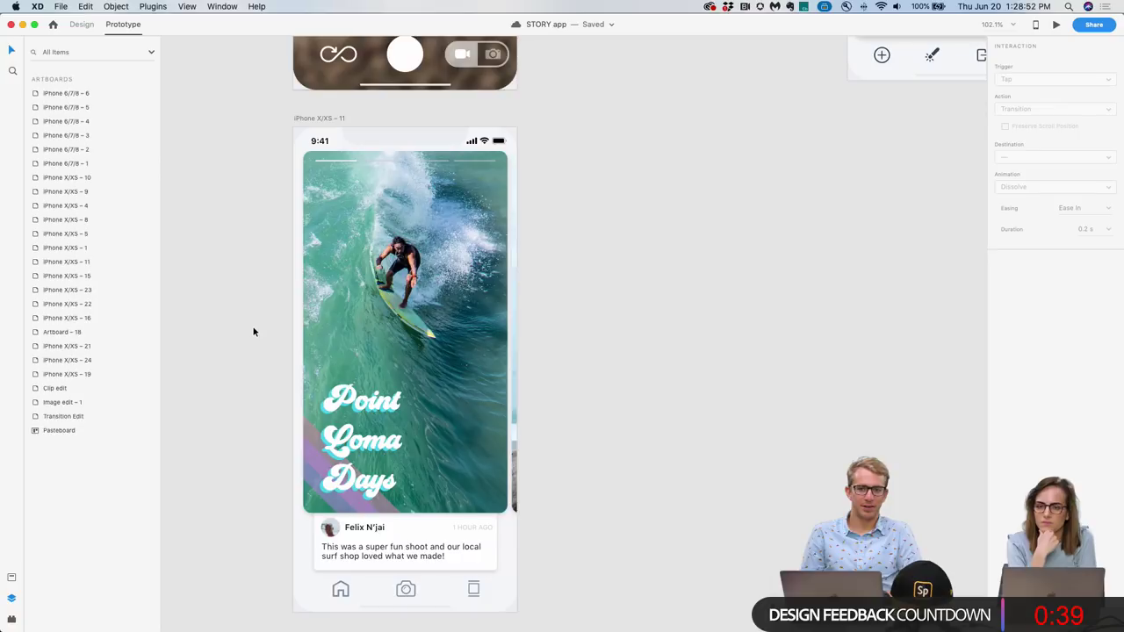
scroll(252, 331, "down", 10)
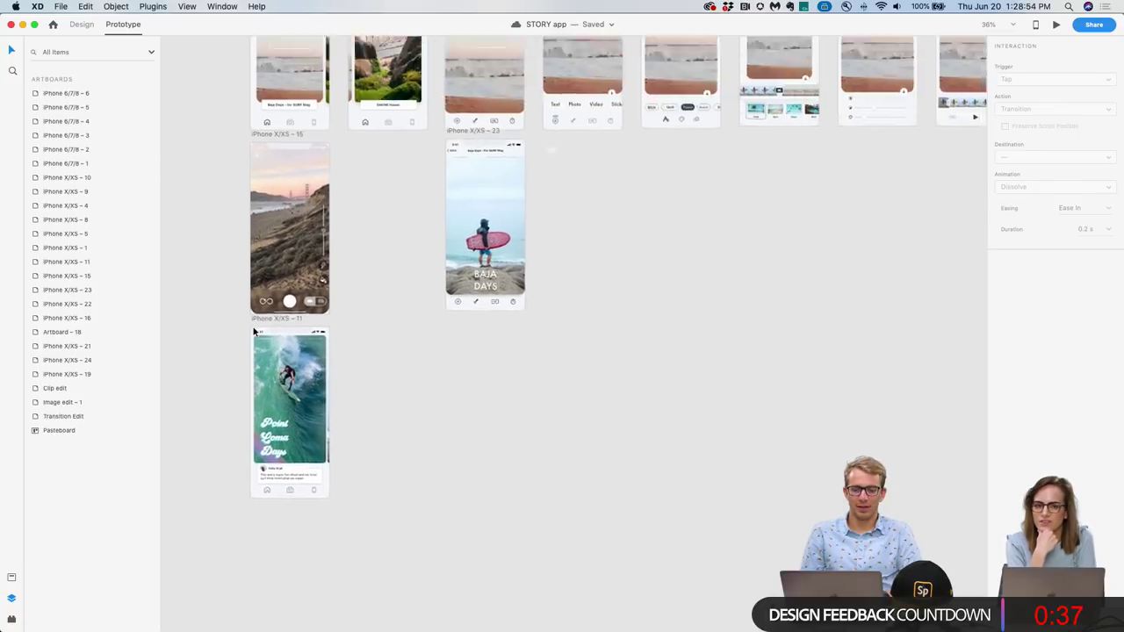
scroll(253, 331, "down", 2)
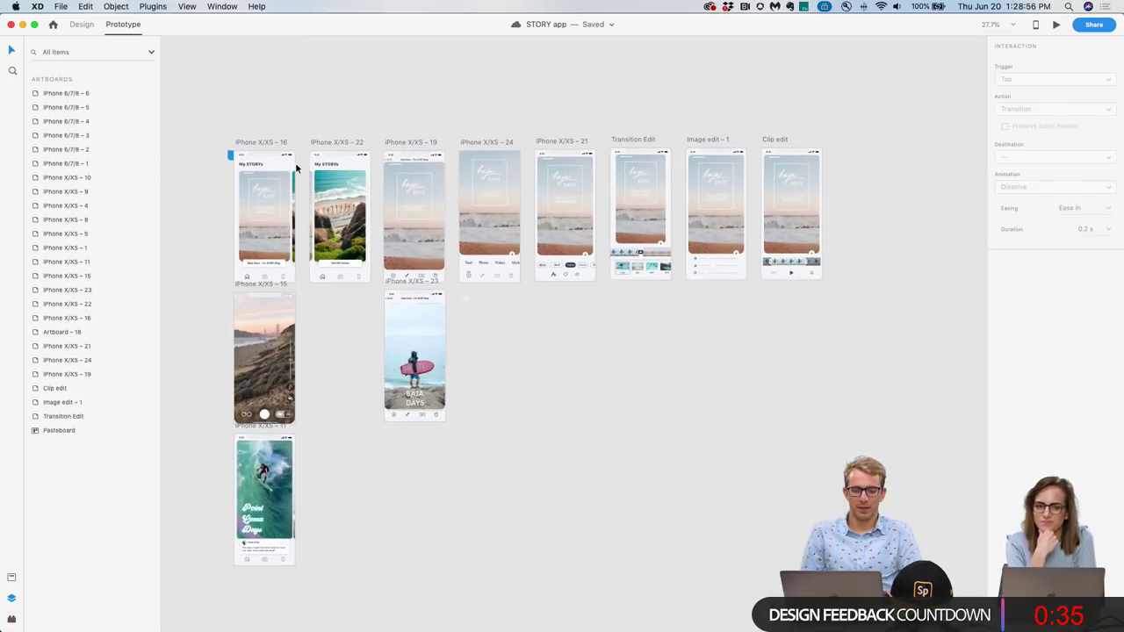
scroll(283, 123, "up", 3)
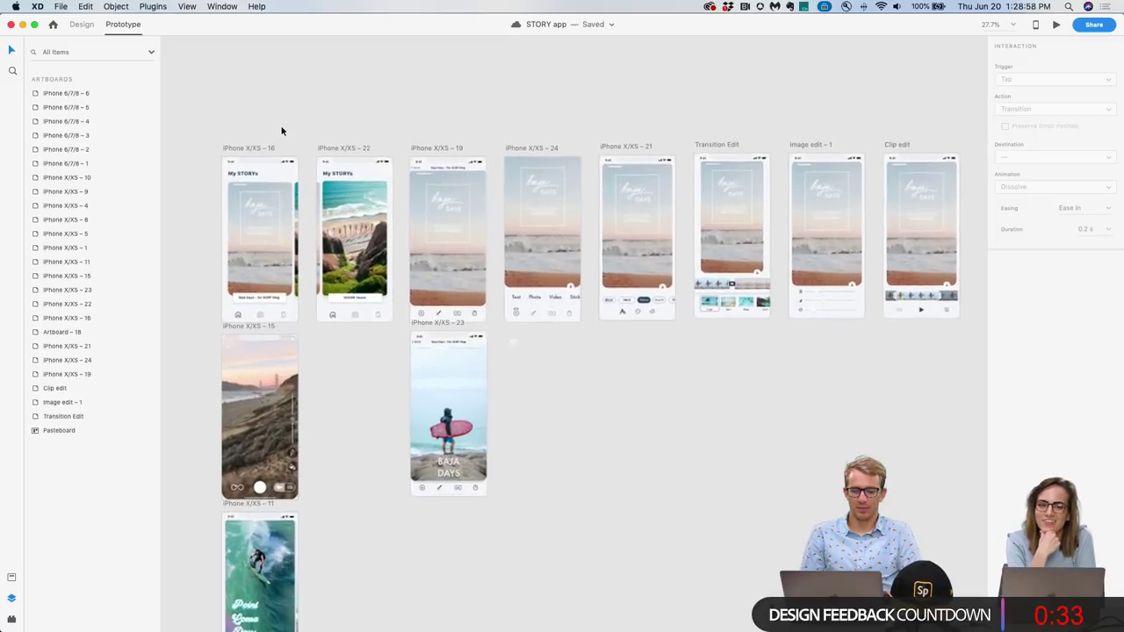
scroll(311, 95, "right", 2)
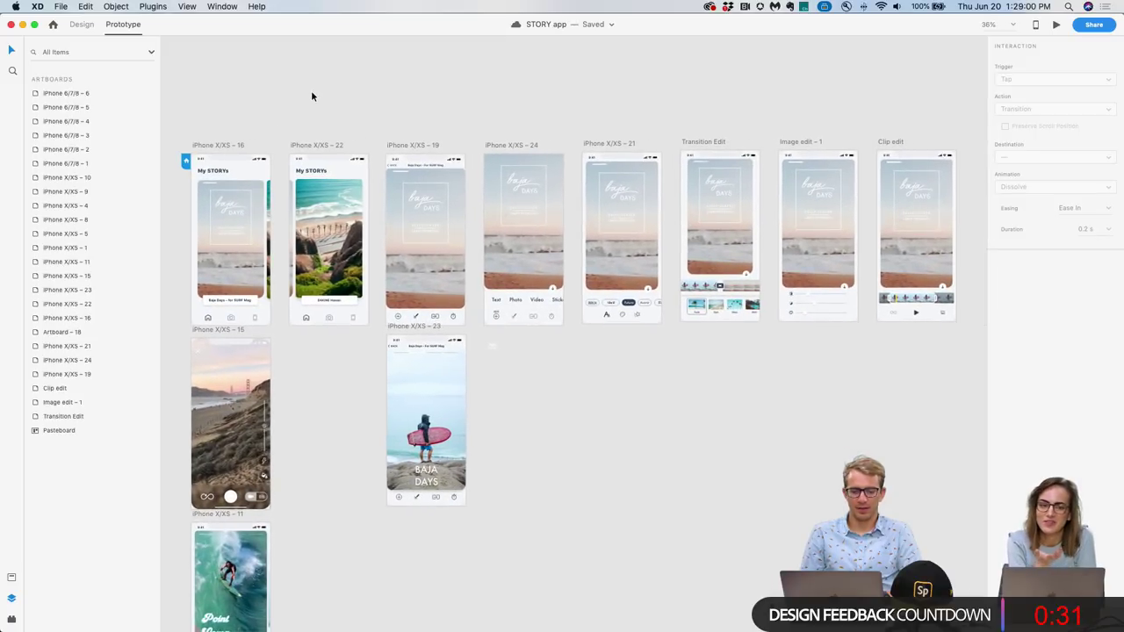
Preview the prototype from the iPhone X/XS – 16 artboard in an enlarged window, and close the preview.
left_click(225, 146)
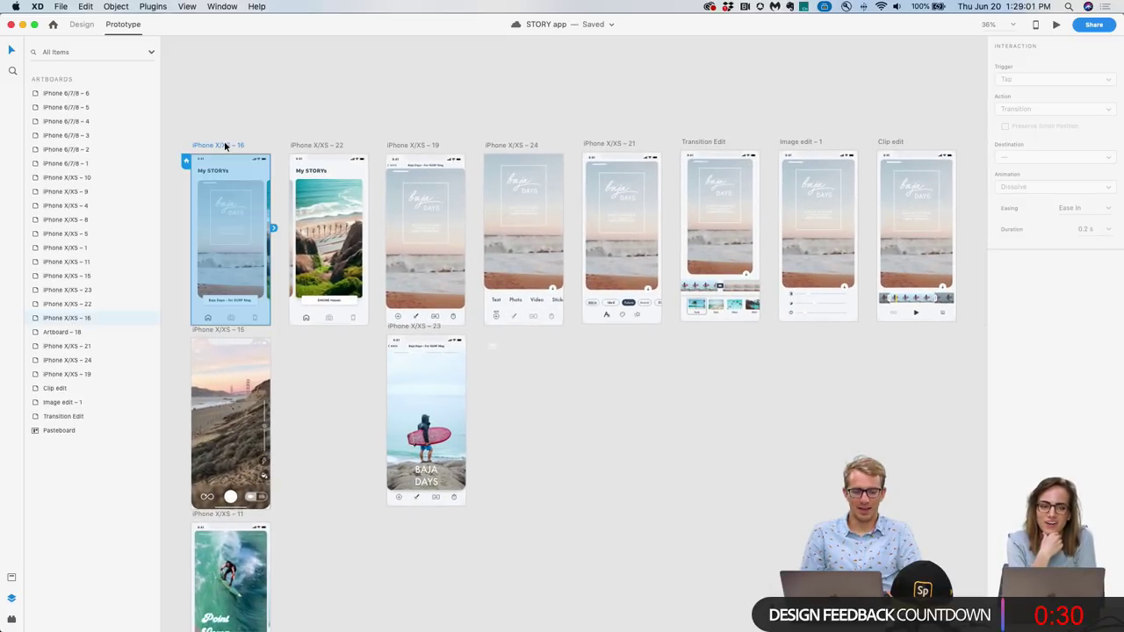
left_click(1056, 25)
left_click_drag(396, 94, 623, 22)
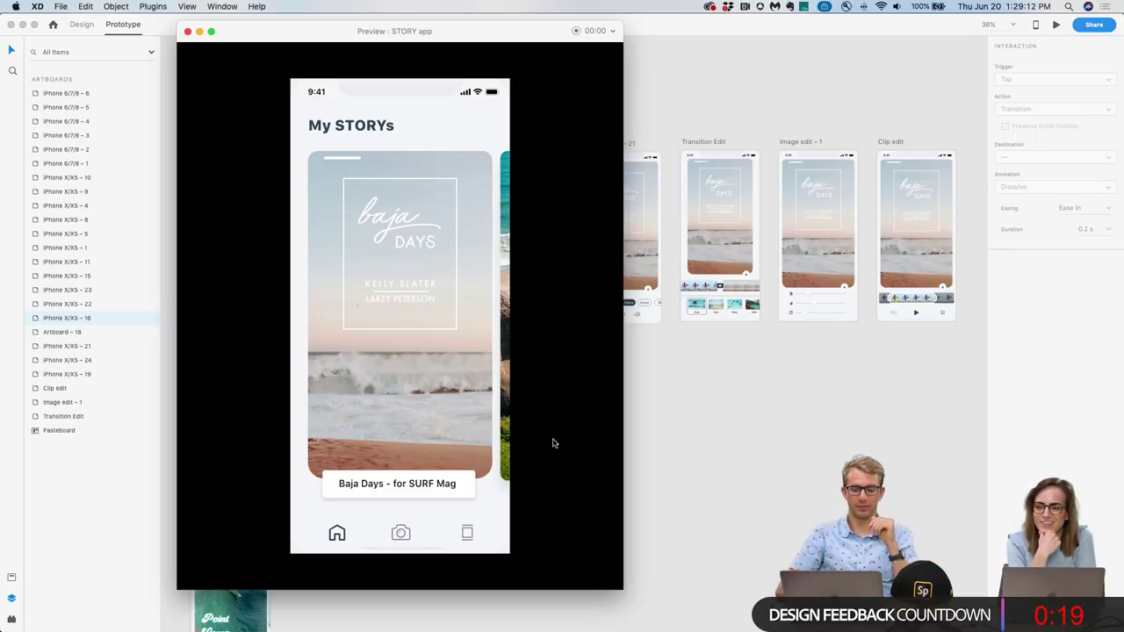
left_click(187, 30)
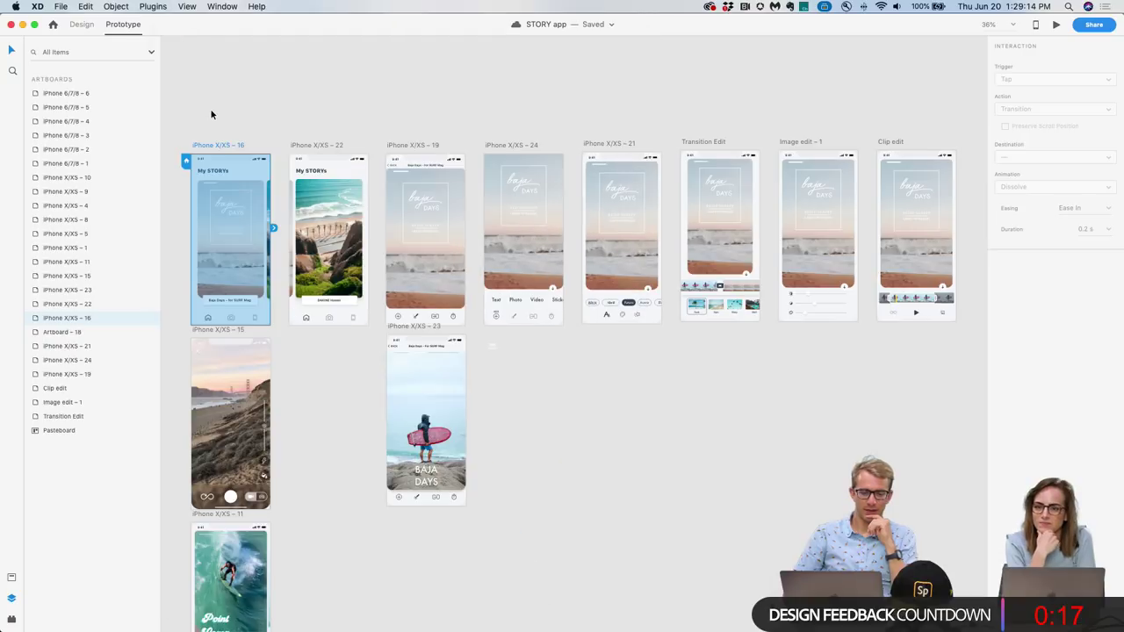
Preview the phone mockup on Artboard – 18 in a widened preview window, and close the preview.
scroll(211, 112, "left", 10)
left_click(380, 142)
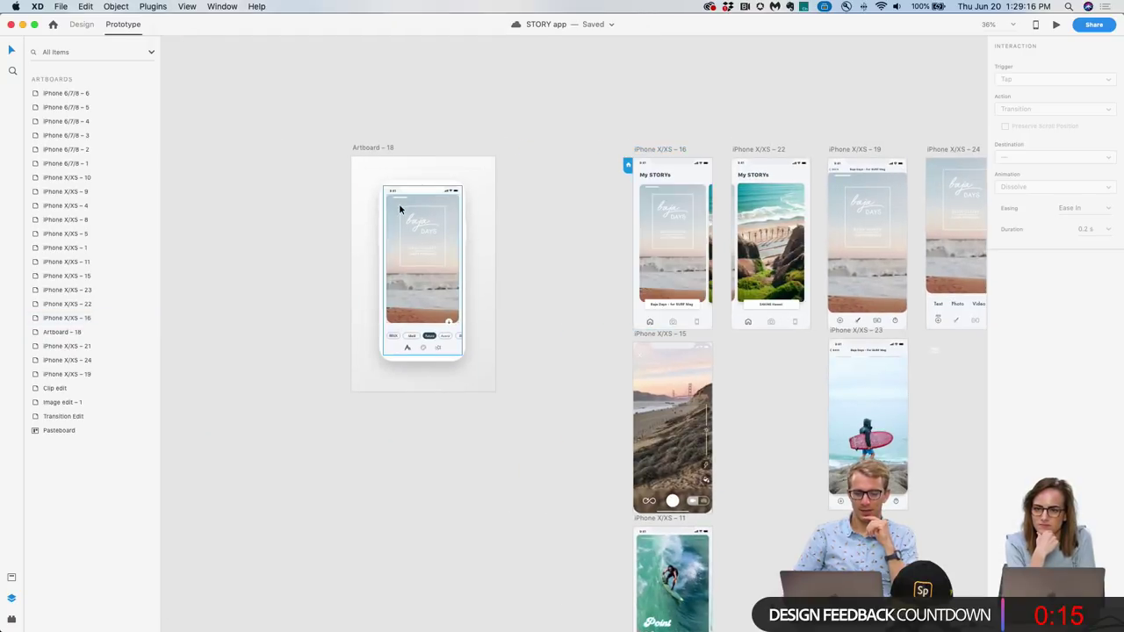
key("super+3")
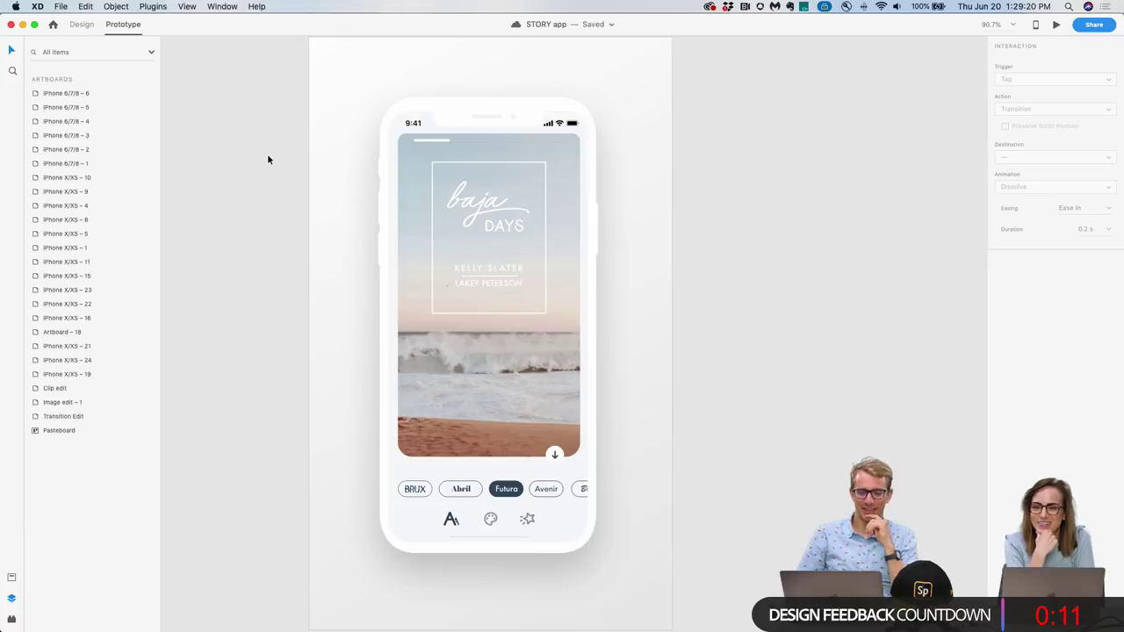
scroll(268, 158, "down", 3)
left_click(326, 56)
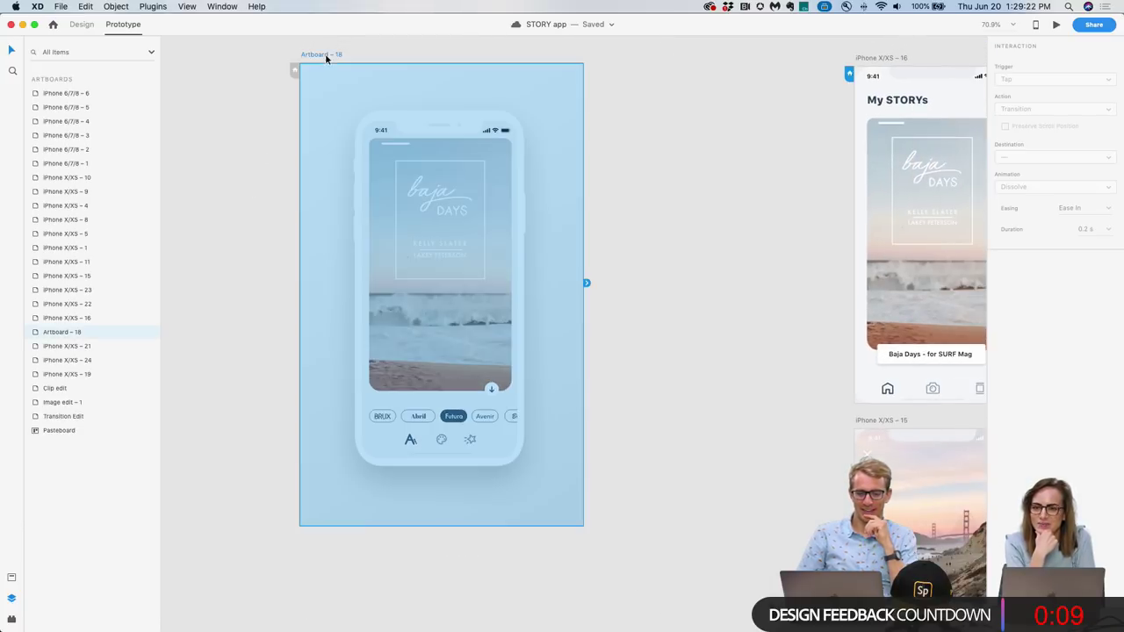
left_click(1056, 25)
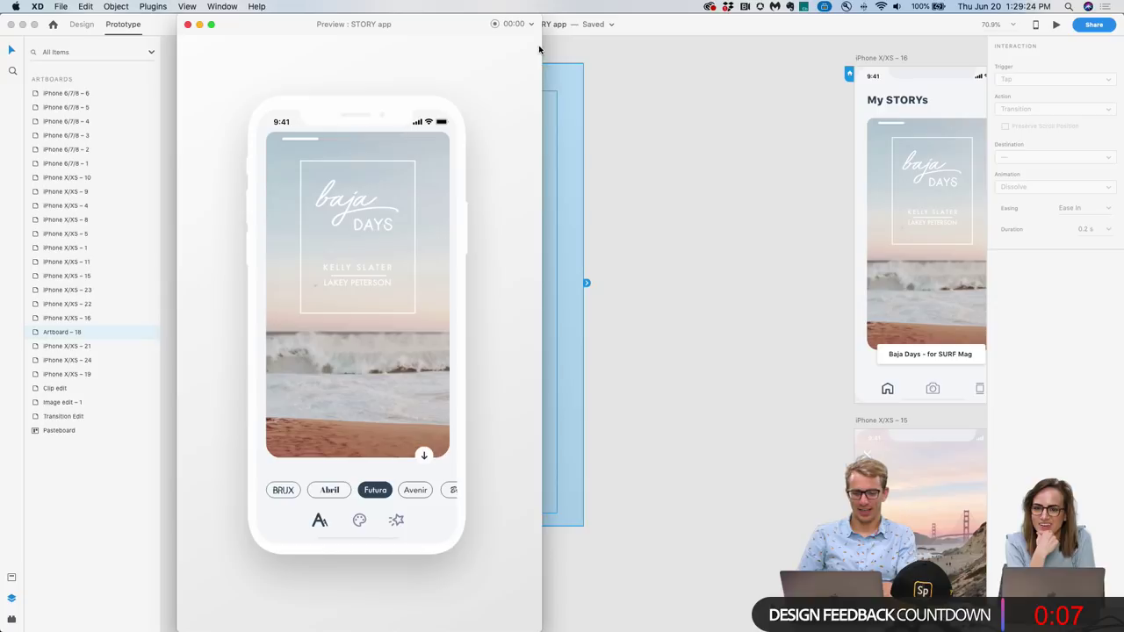
left_click_drag(543, 20, 830, 28)
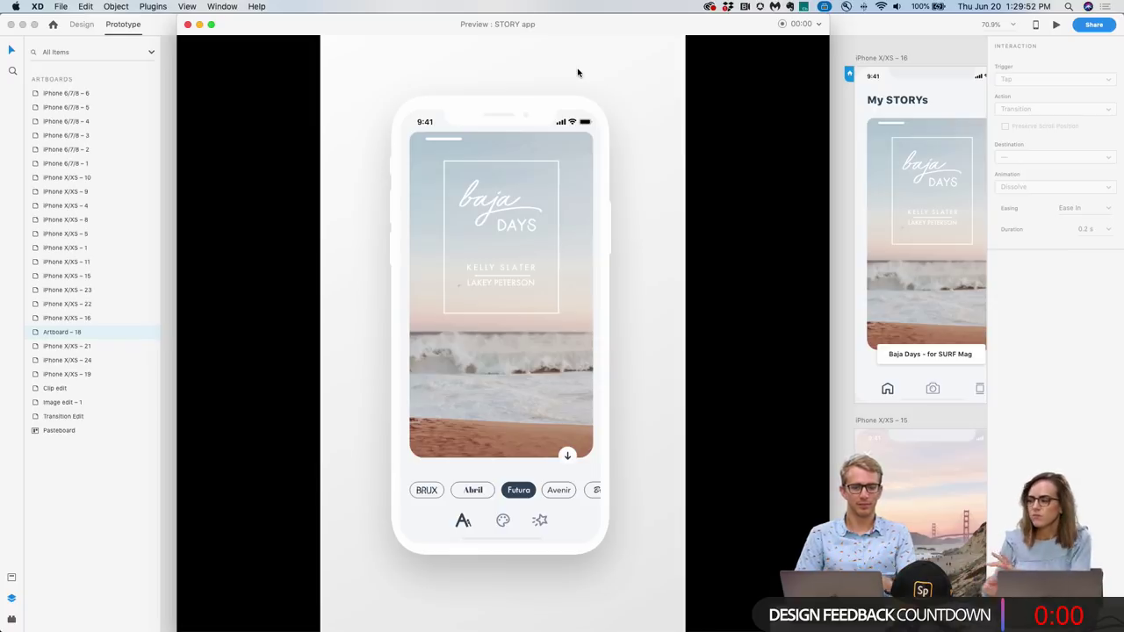
left_click(188, 26)
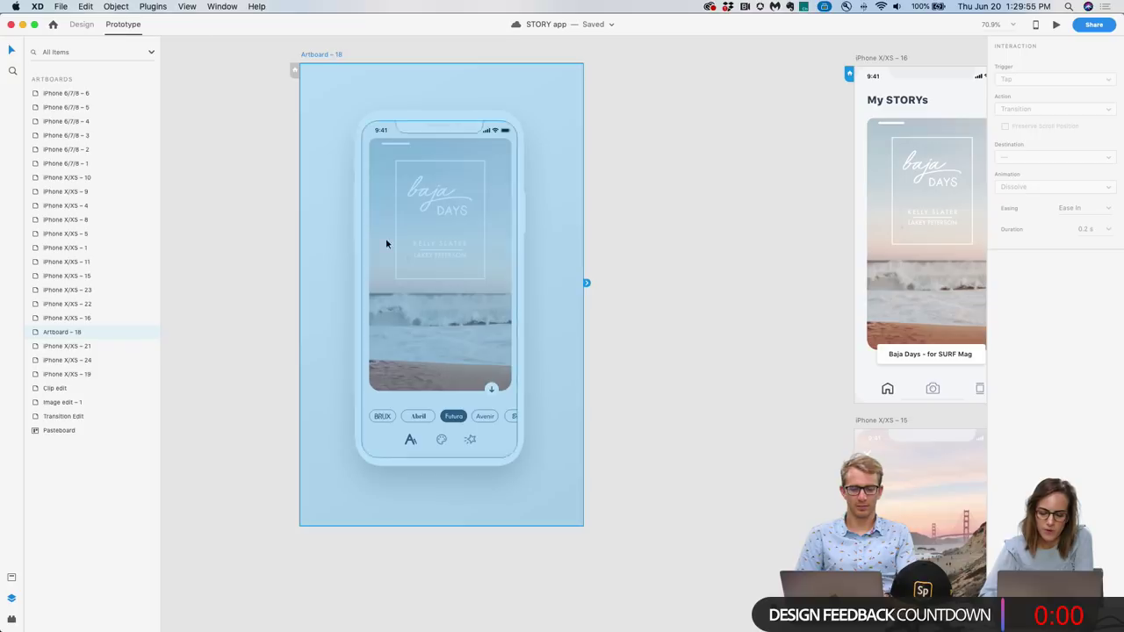
Switch to Discord, find the Adobe XD prototype video posted in the design-feedback channel and play it full screen.
left_click(632, 254)
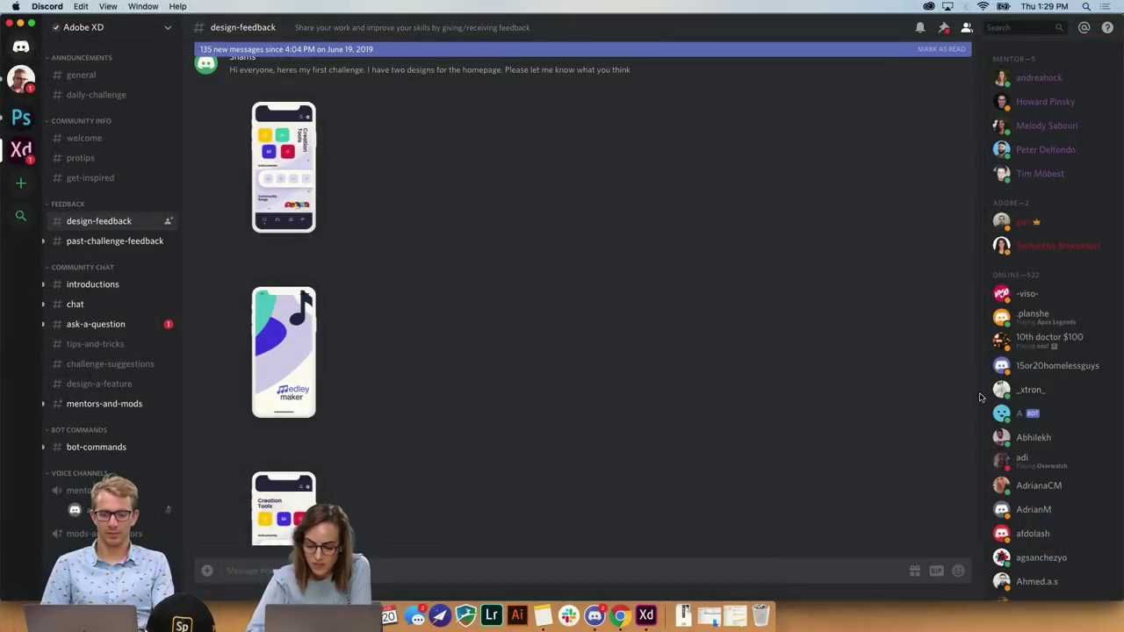
scroll(980, 395, "down", 10)
scroll(980, 433, "down", 15)
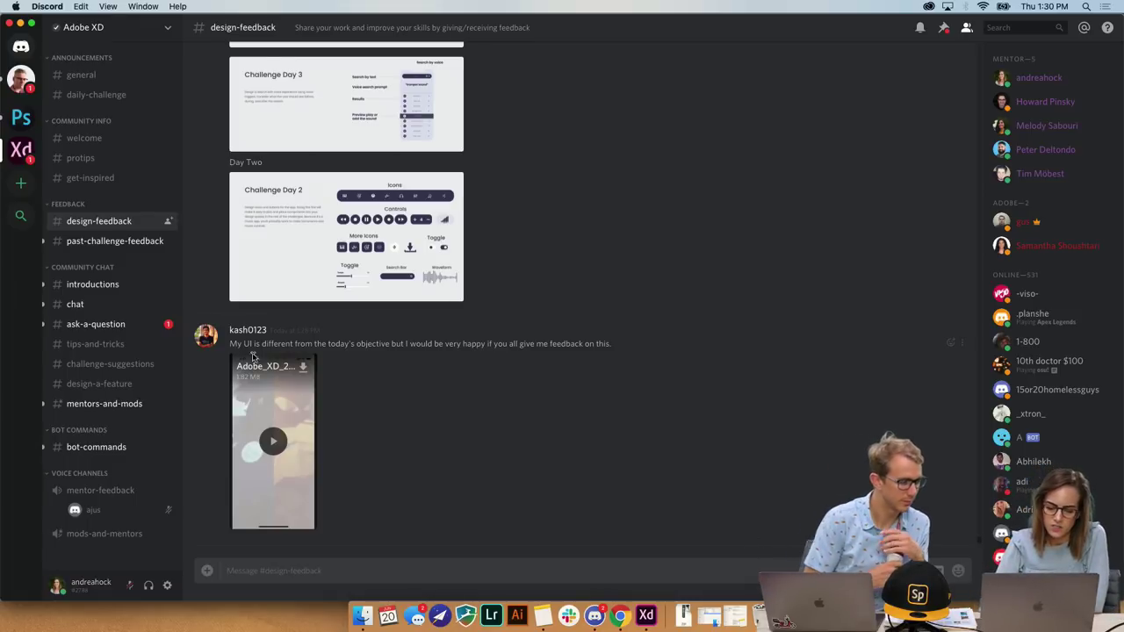
left_click(291, 417)
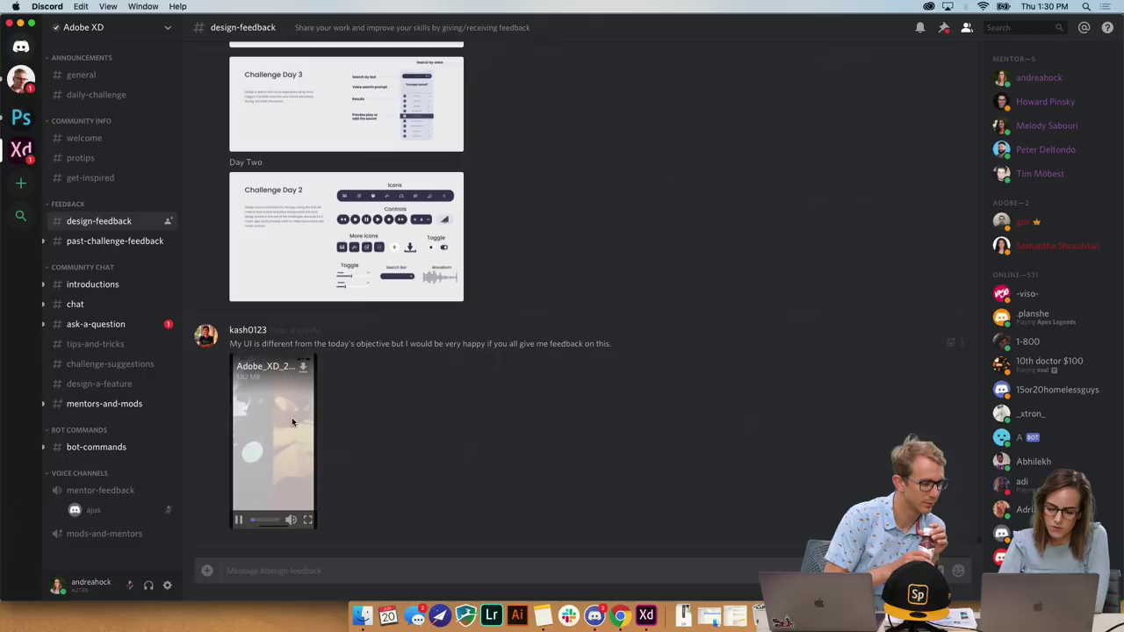
left_click(312, 520)
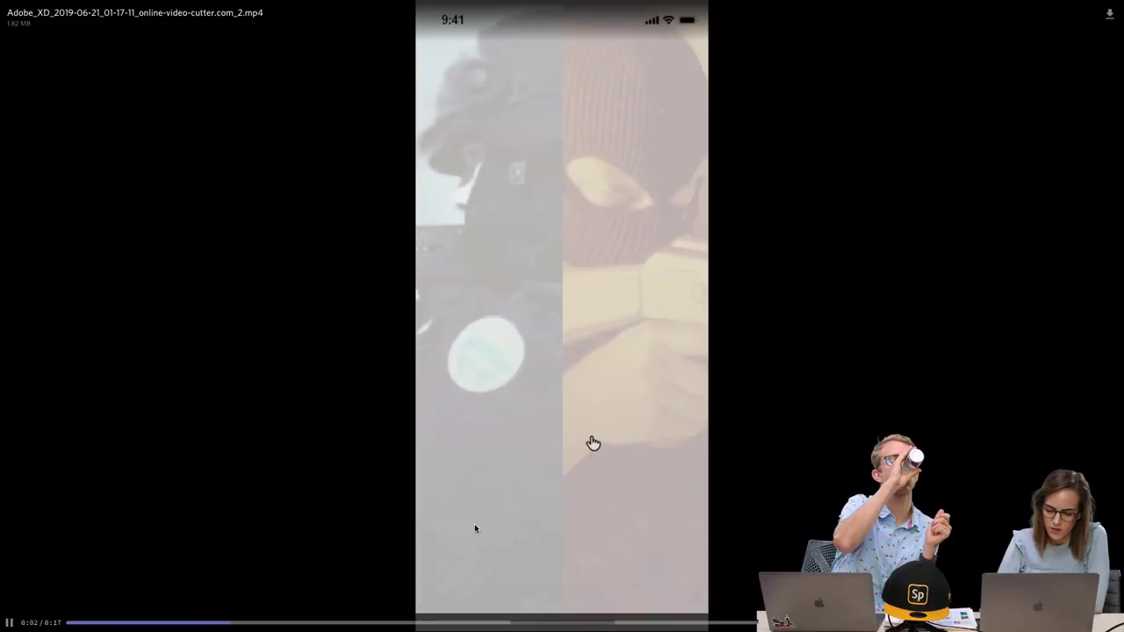
Replay the full-screen video of the Shot app prototype from its start, and exit full screen.
left_click(63, 624)
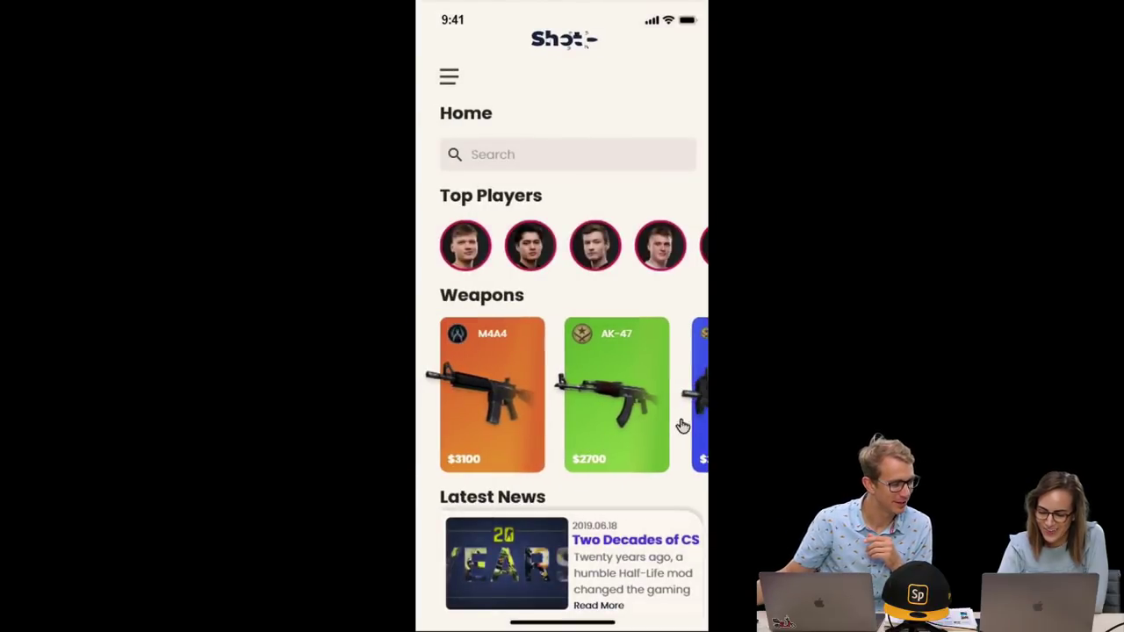
left_click(637, 413)
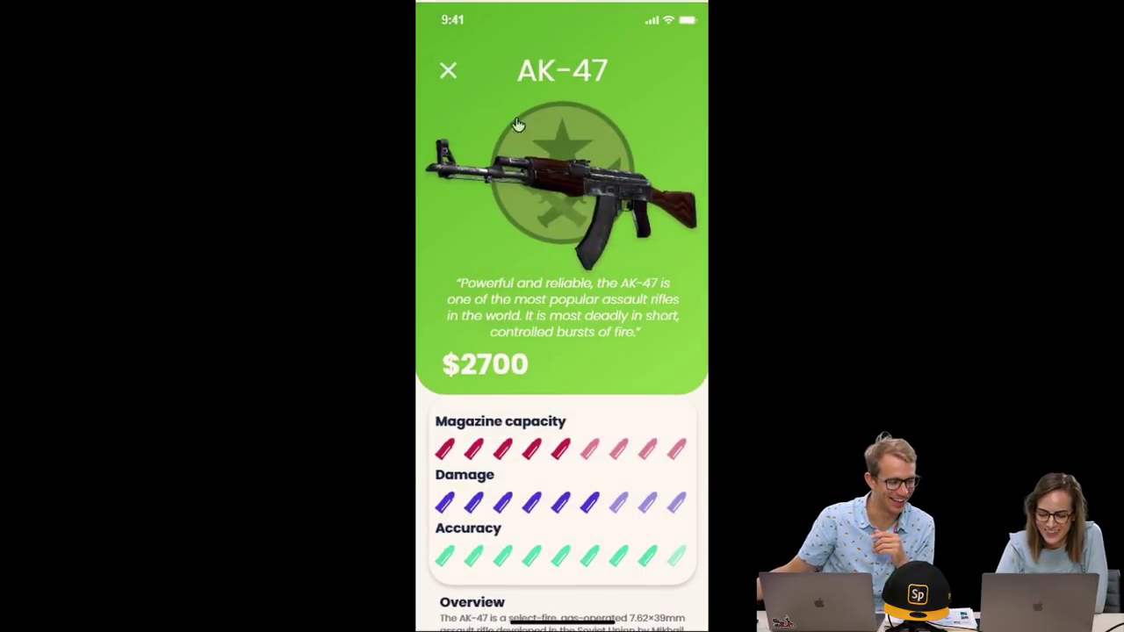
left_click(447, 72)
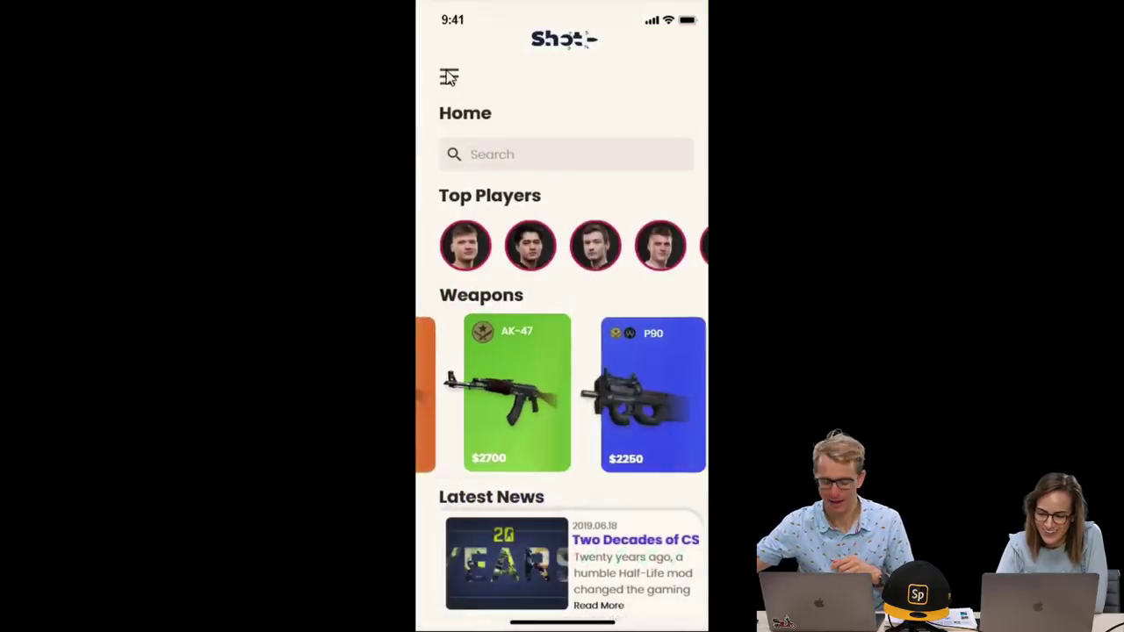
left_click(536, 402)
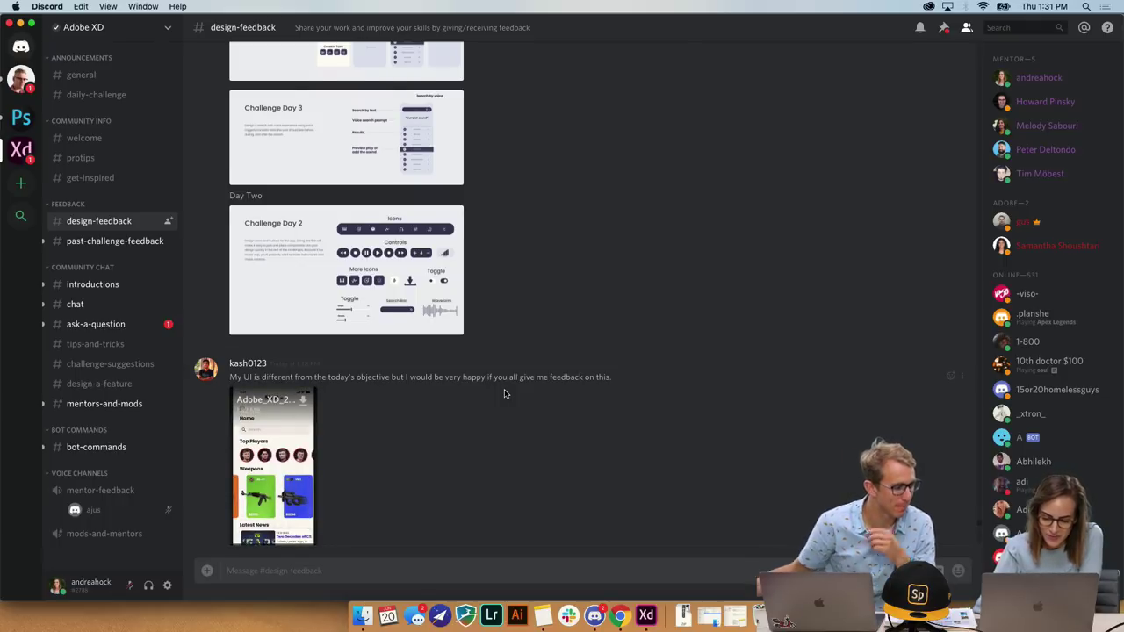
Add a penguin emoji reaction to the post with the Shot app prototype video.
scroll(505, 393, "up", 5)
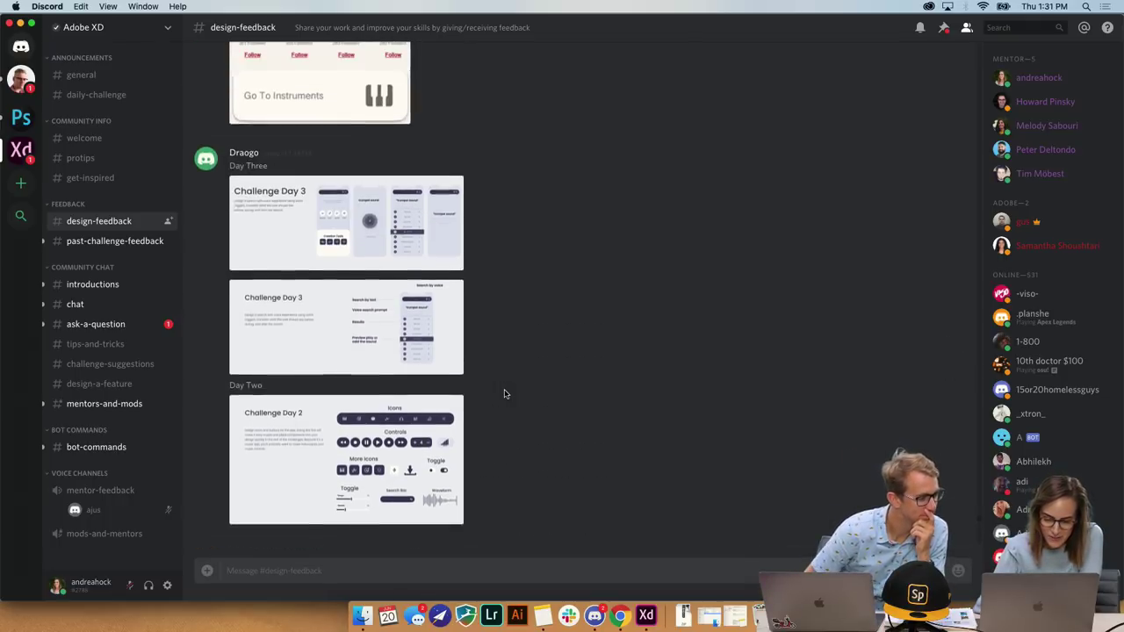
scroll(505, 393, "down", 5)
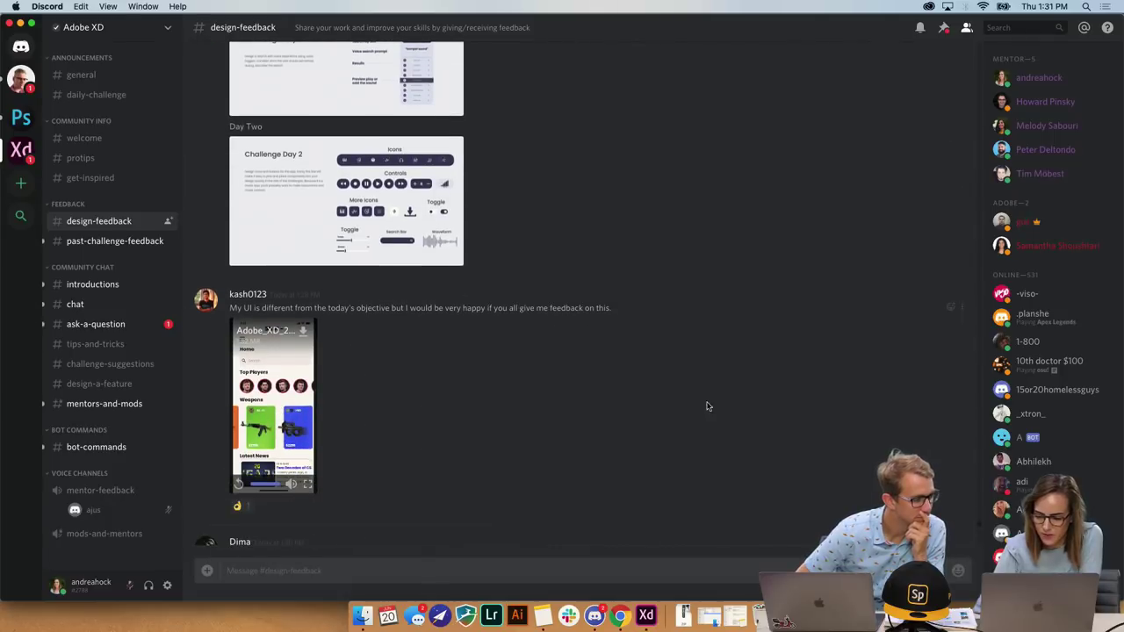
left_click(951, 311)
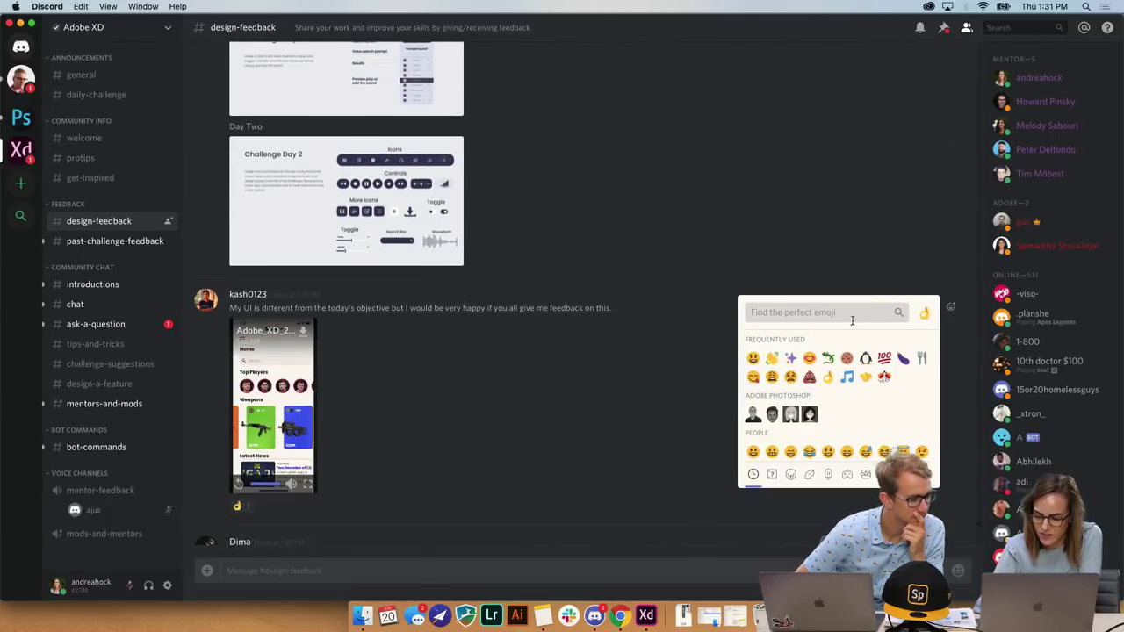
left_click(868, 360)
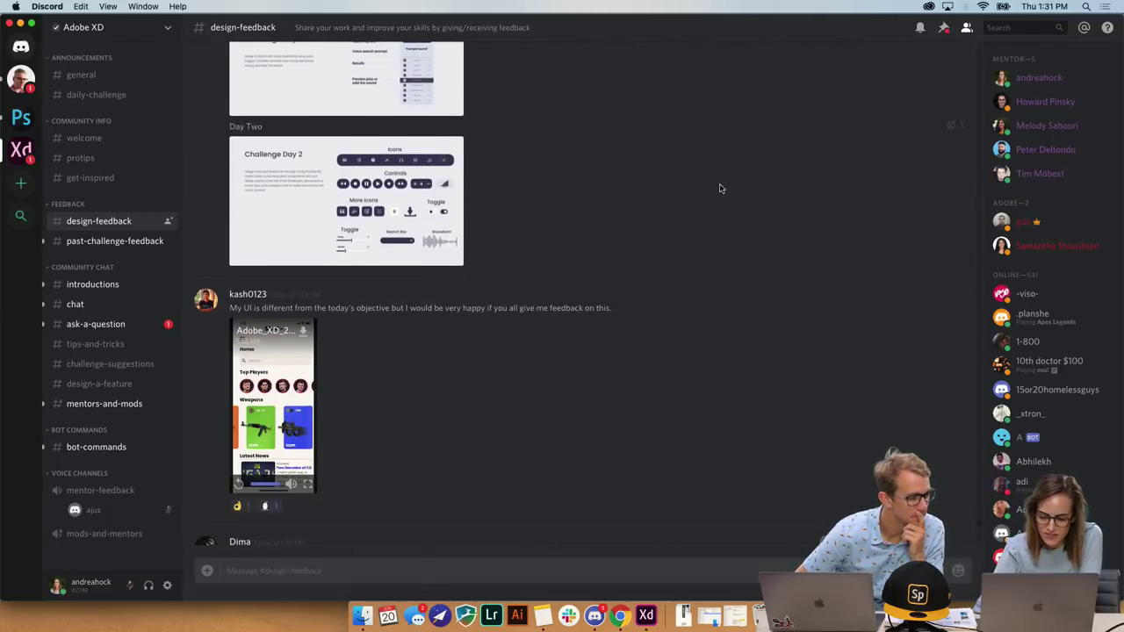
Enlarge the two Challenge Day 3 voice search images in the preceding post one after the other.
scroll(719, 187, "up", 5)
scroll(717, 186, "down", 2)
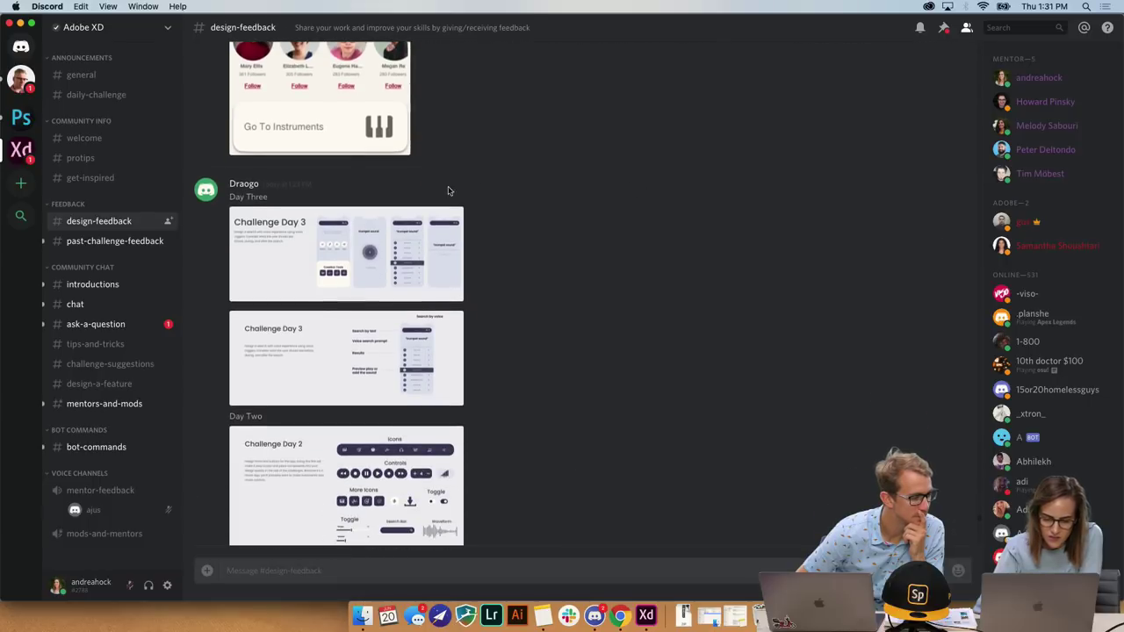
left_click(321, 267)
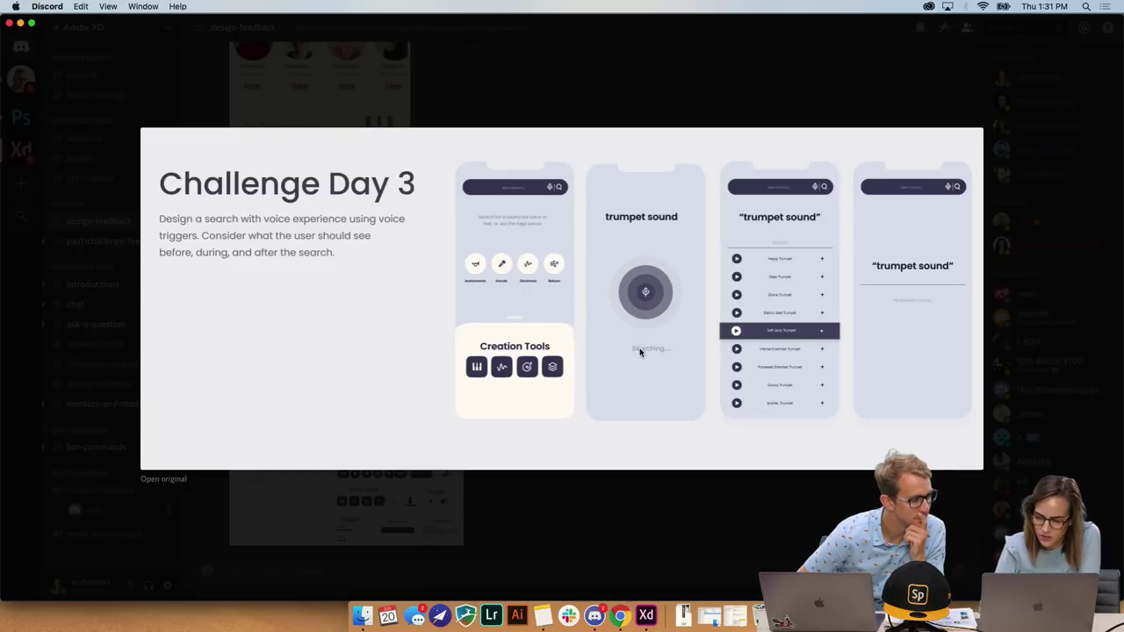
left_click(583, 522)
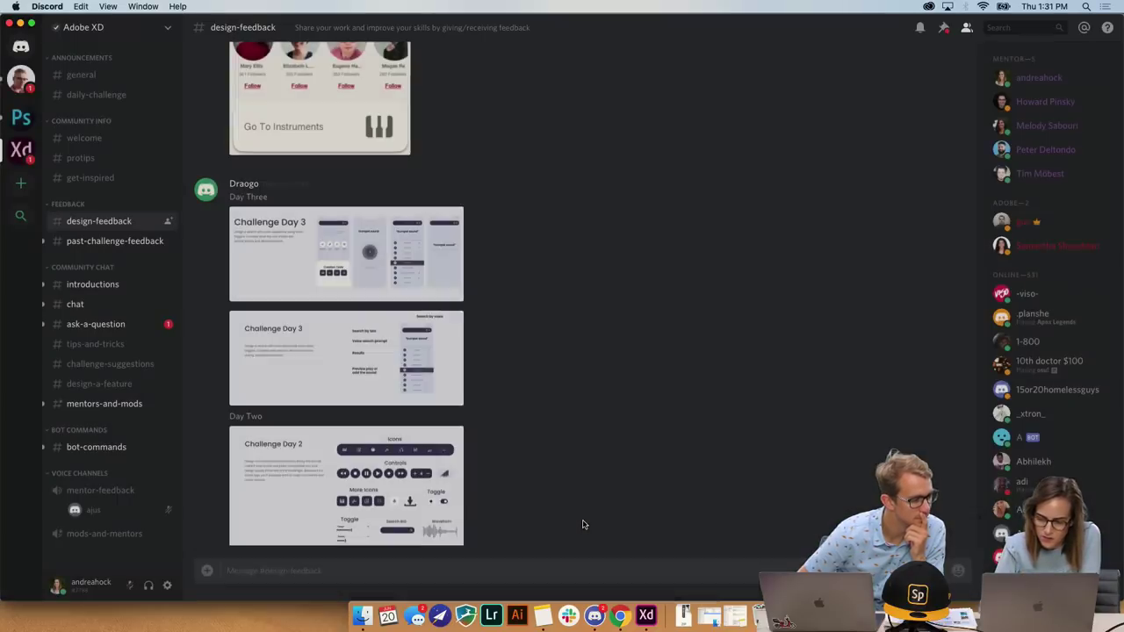
left_click(403, 383)
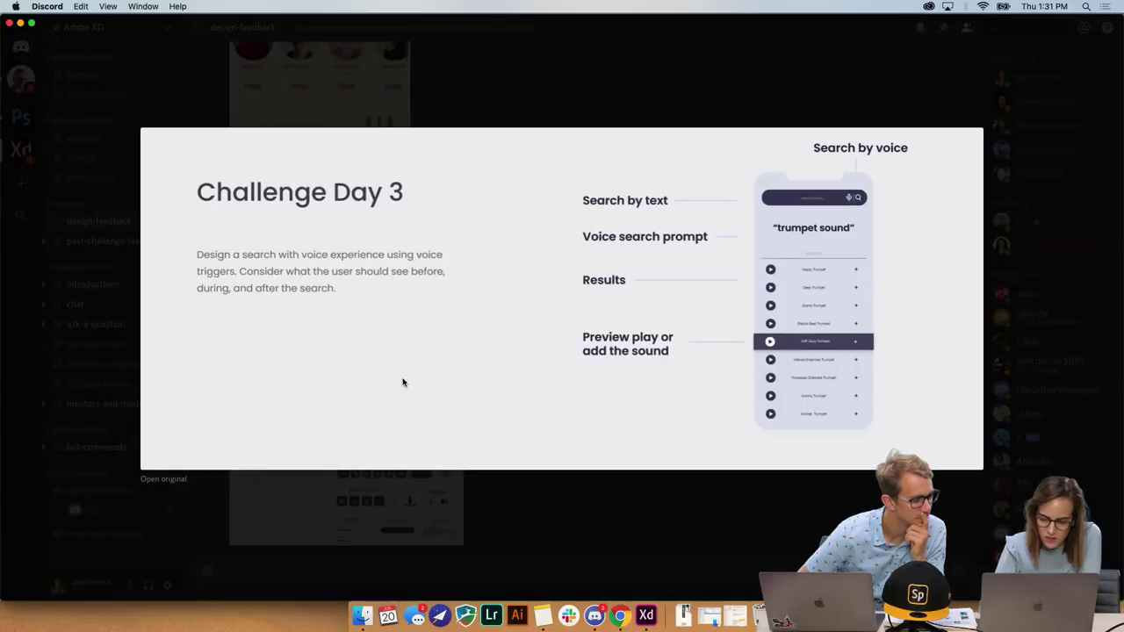
View the Challenge Day 2 icons and controls image enlarged, and add a penguin emoji reaction to the Day Three post above it.
left_click(535, 500)
left_click(343, 477)
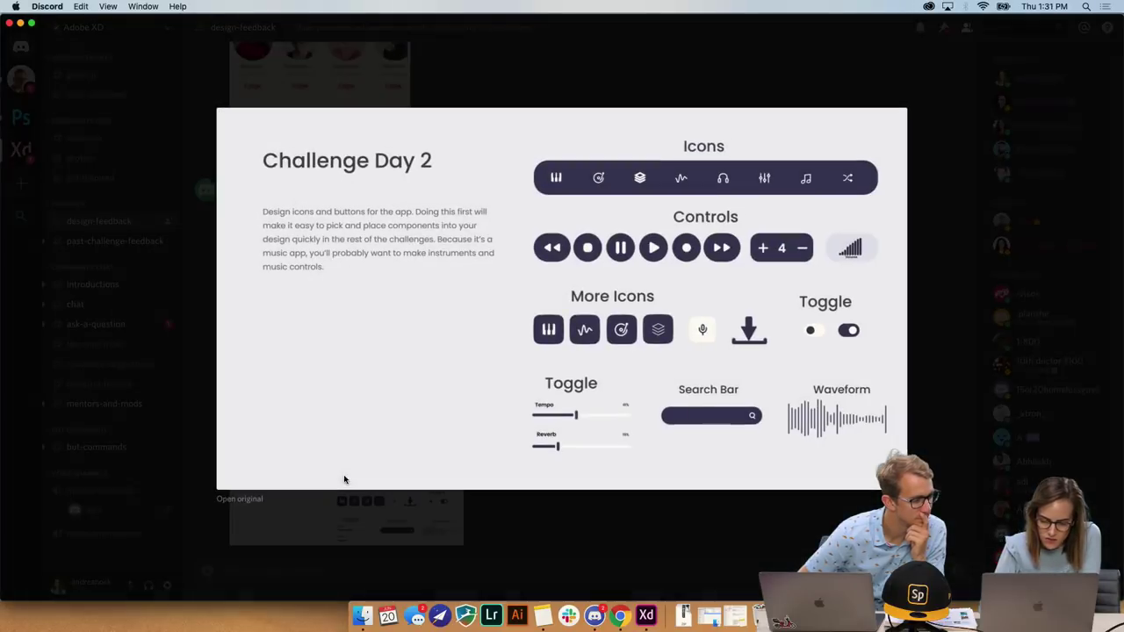
left_click(529, 527)
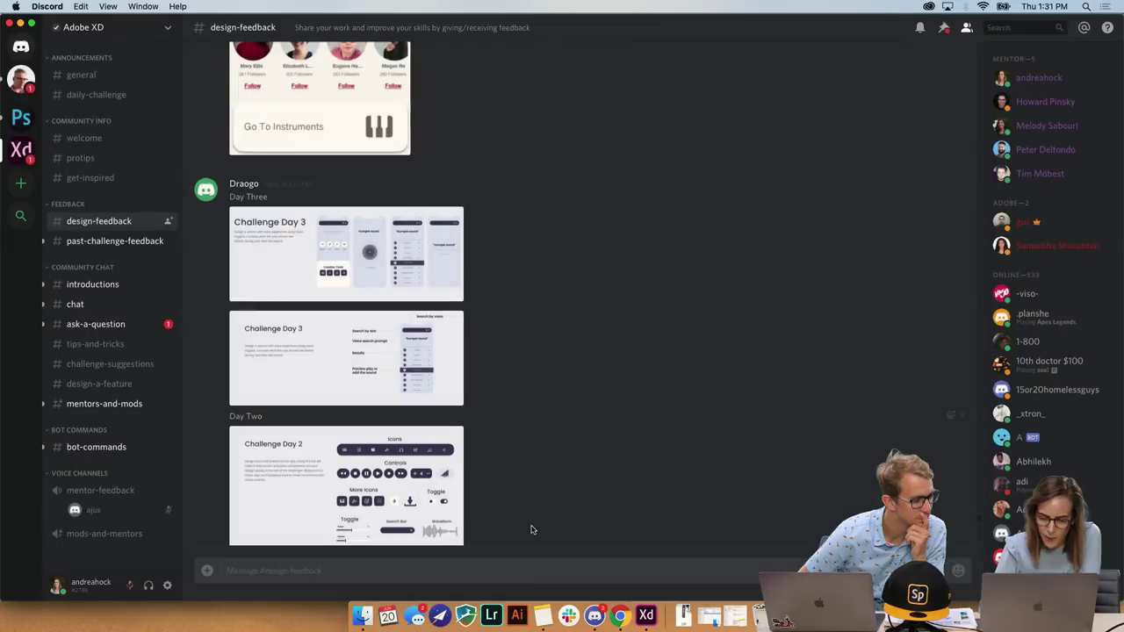
left_click(952, 200)
left_click(865, 252)
Find the earlier post with the 'Zealible' Music Creation App home page, enlarge its image and open the original in the browser.
scroll(702, 243, "up", 5)
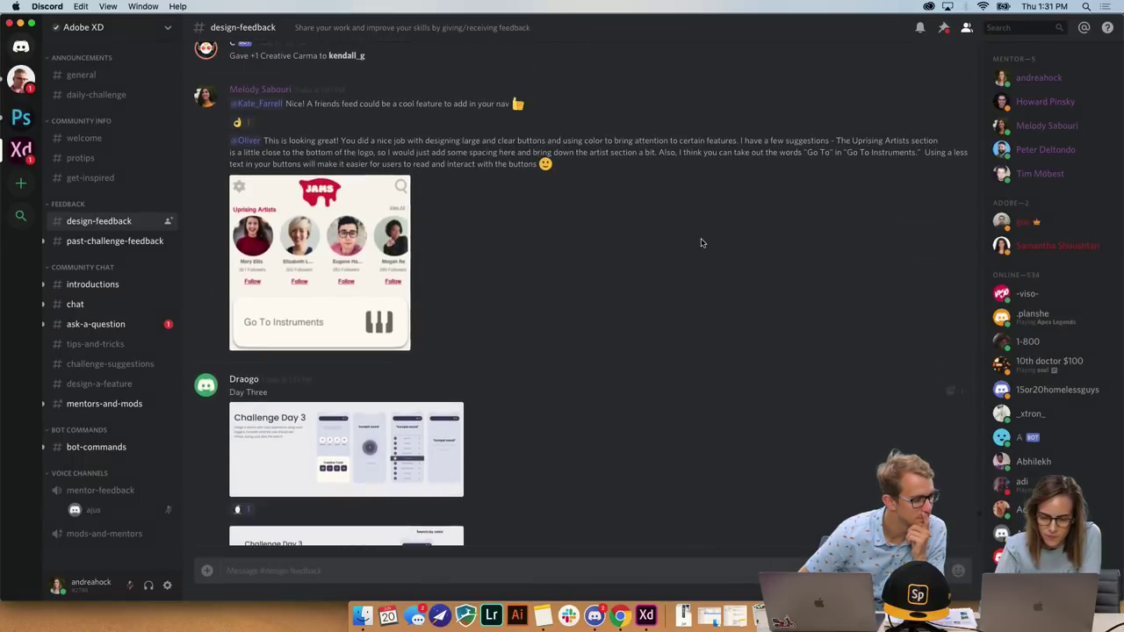
scroll(701, 243, "up", 15)
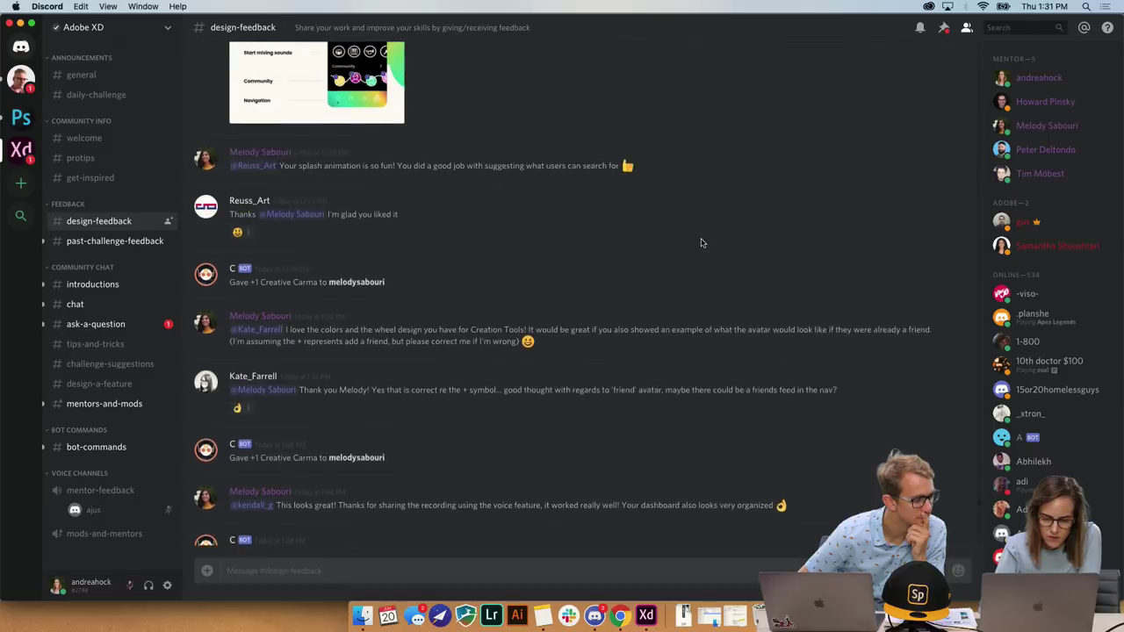
scroll(701, 243, "up", 2)
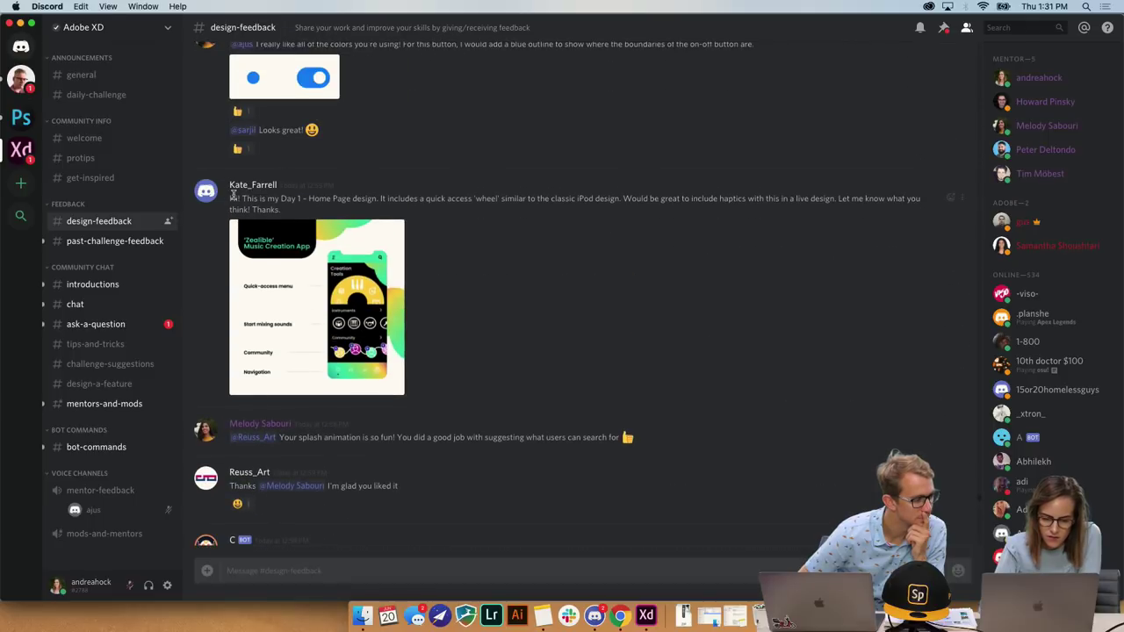
left_click(323, 337)
left_click(323, 337)
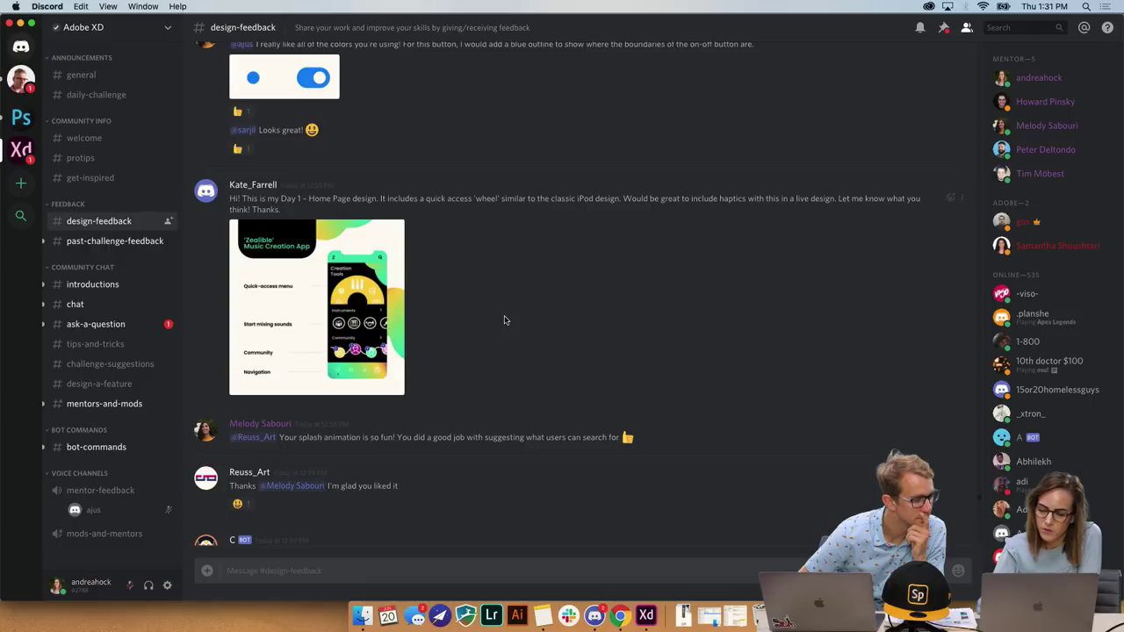
left_click(276, 351)
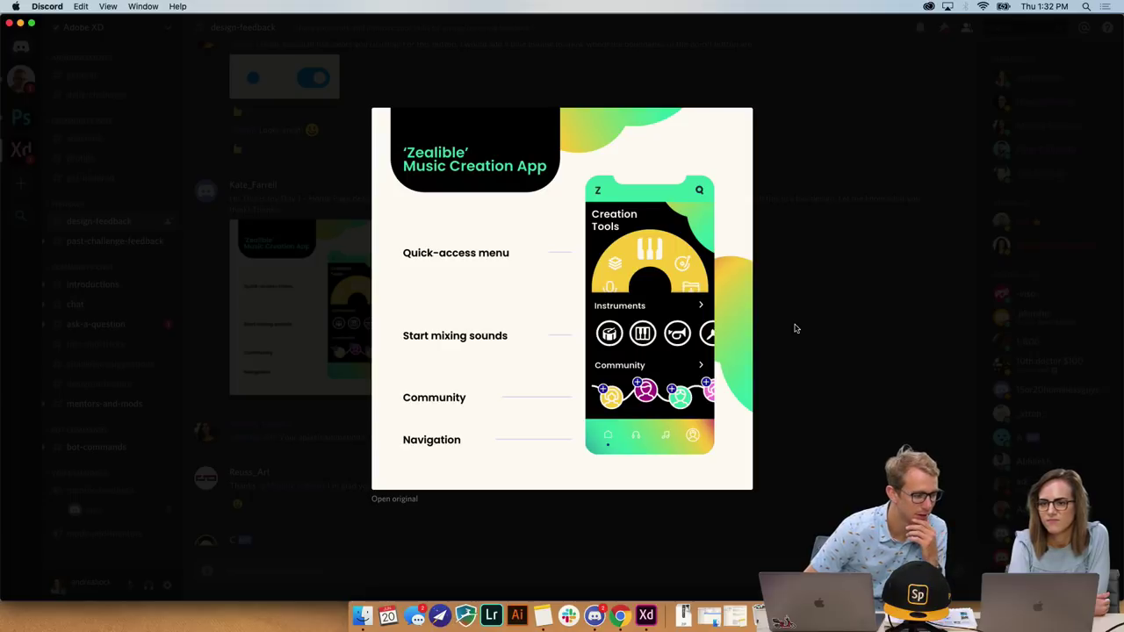
left_click(394, 499)
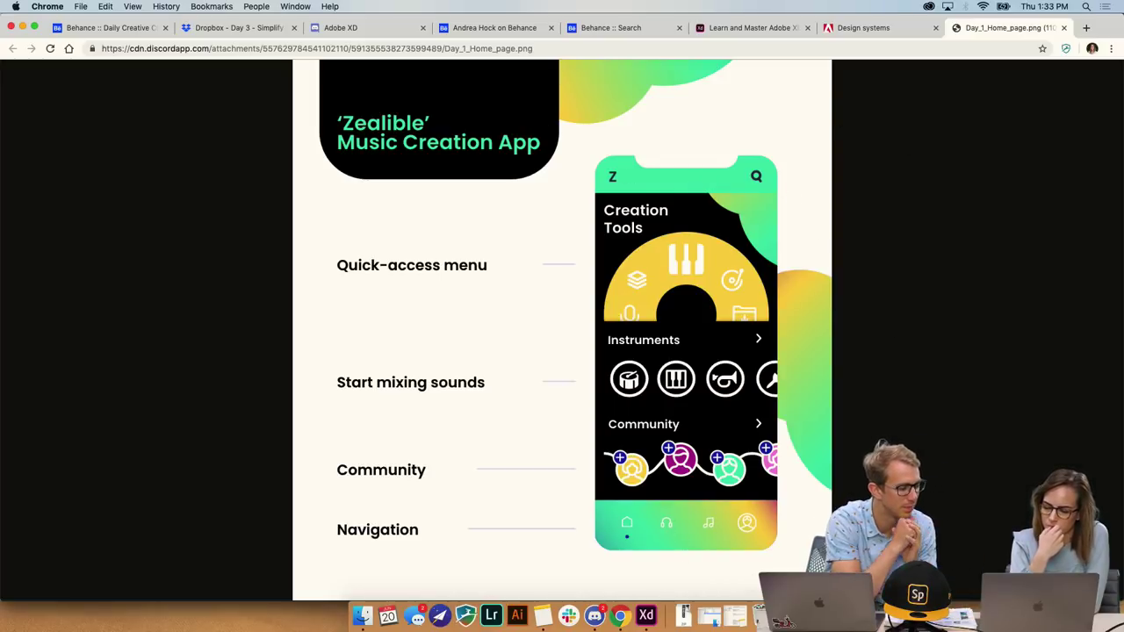
Switch back to Discord and add a penguin emoji reaction to the 'Zealible' Day 1 home page post.
left_click(595, 614)
left_click(351, 323)
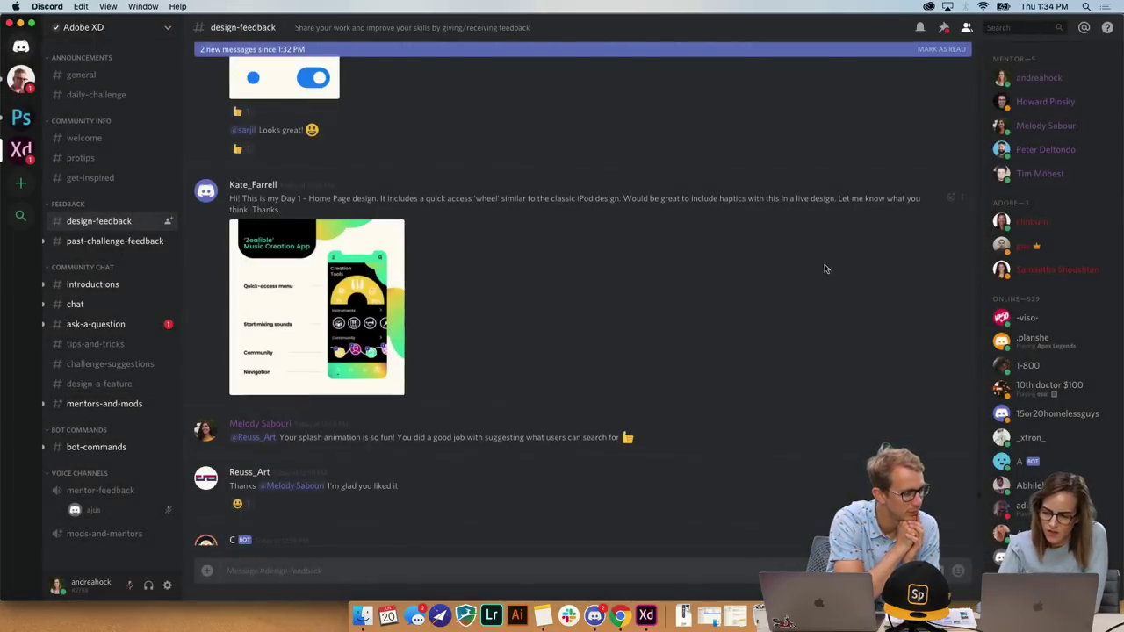
left_click(950, 200)
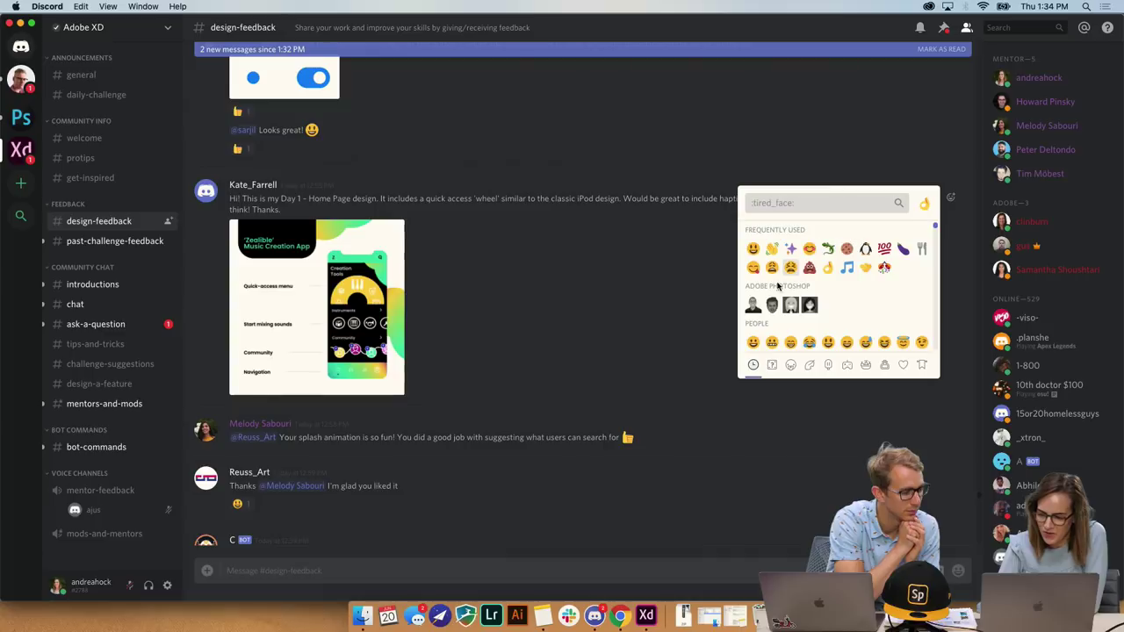
left_click(869, 254)
Find the earlier post with the red XD Daily Creative Challenge home screen, enlarge its Day 1 preview and open the original in the browser.
scroll(702, 254, "up", 10)
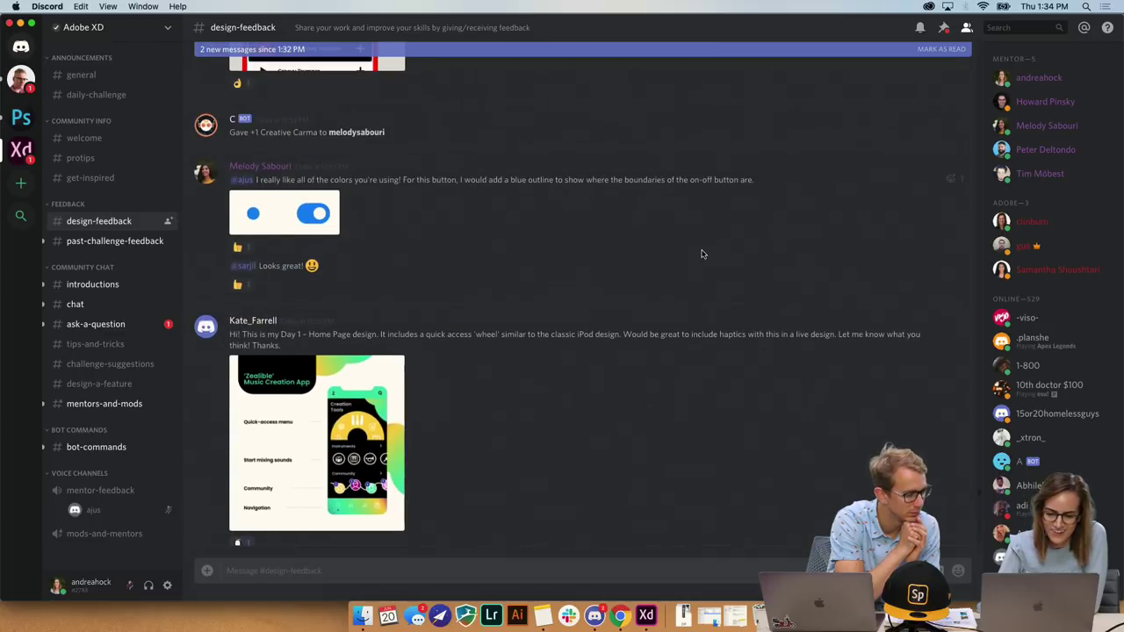
scroll(703, 254, "up", 10)
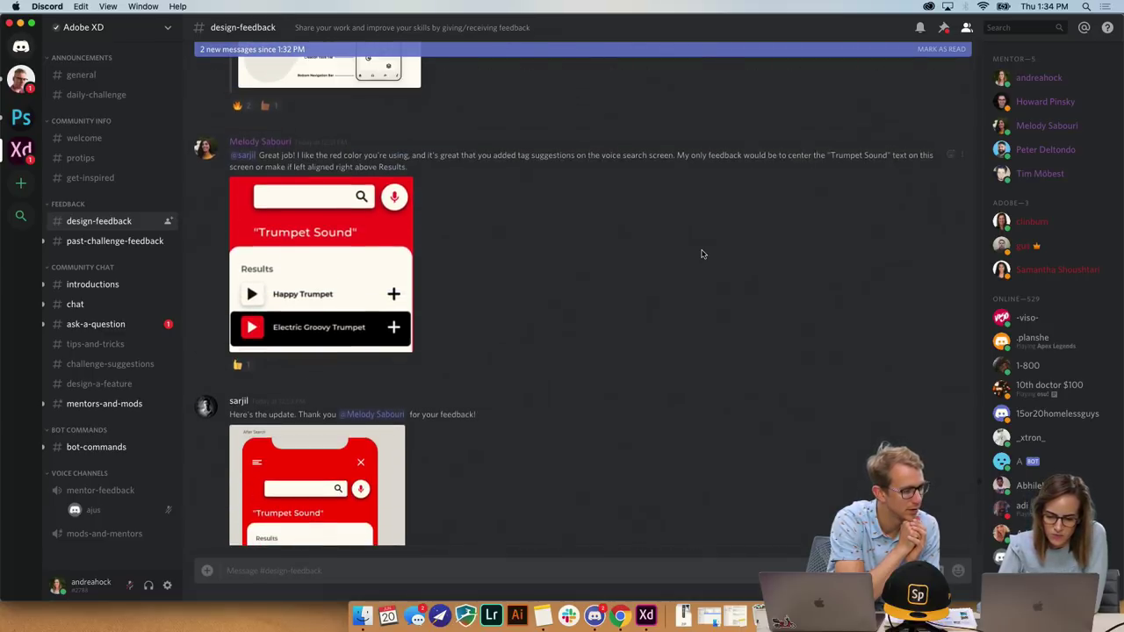
scroll(701, 254, "up", 5)
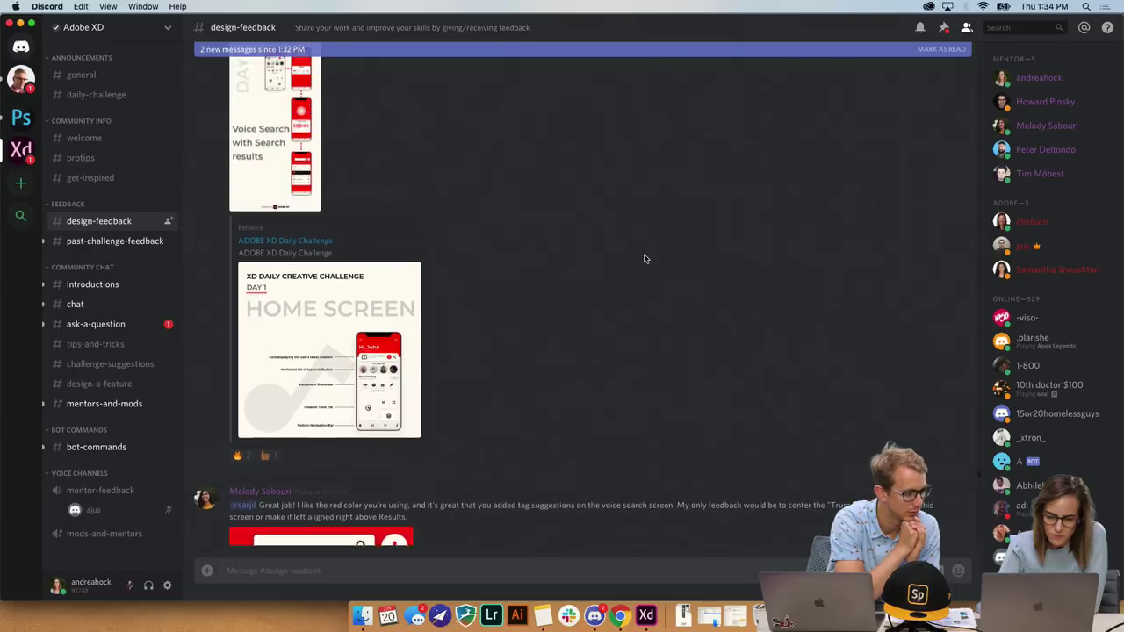
scroll(379, 393, "up", 5)
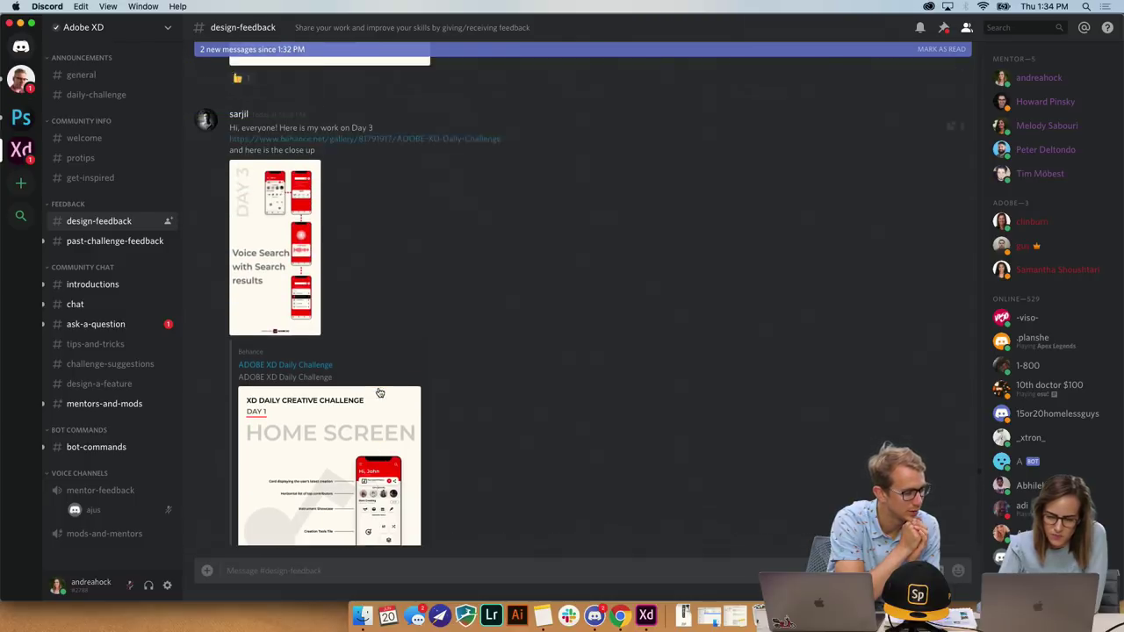
scroll(379, 392, "down", 6)
left_click(344, 367)
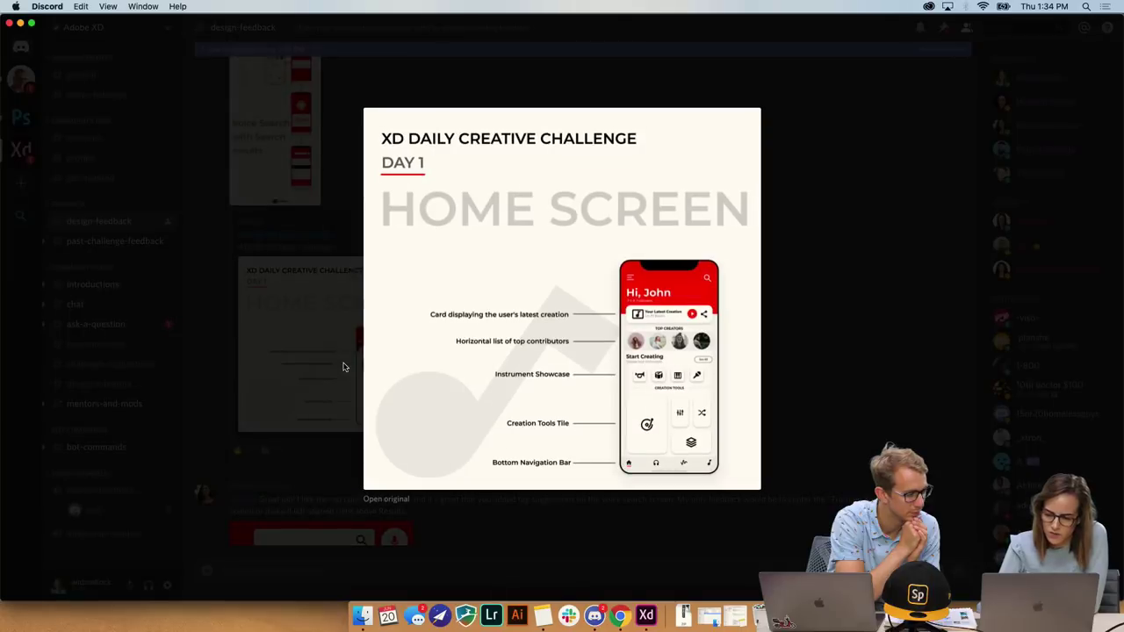
left_click(386, 499)
left_click(634, 349)
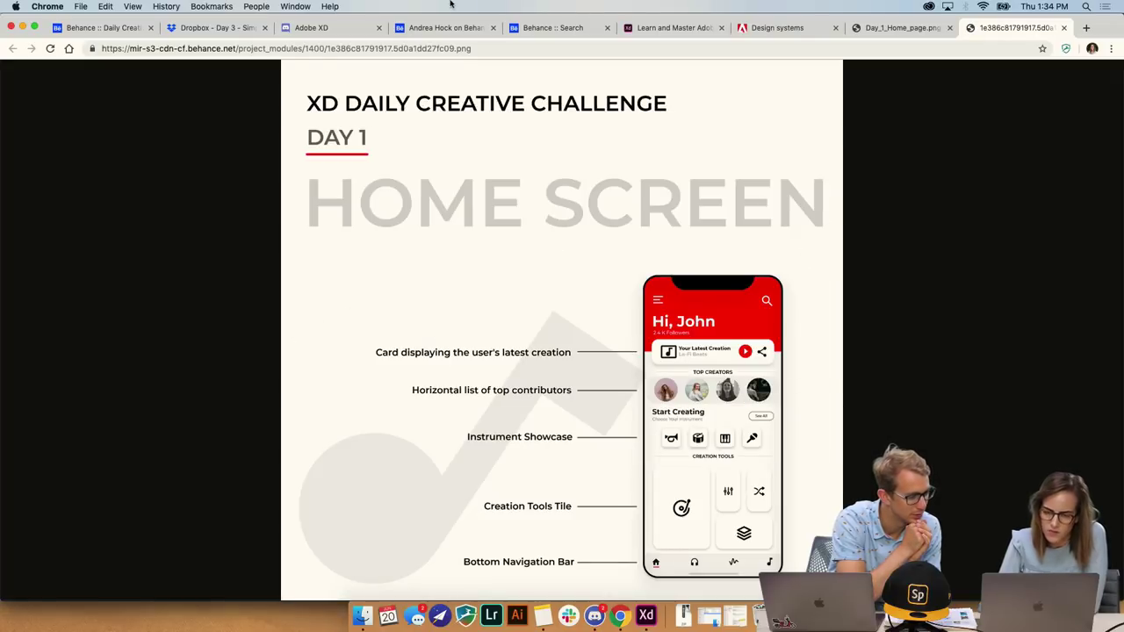
Open the red ADOBE XD Daily Challenge project from the Behance search results and examine its annotated Day 1 home screen.
left_click(434, 26)
left_click(562, 27)
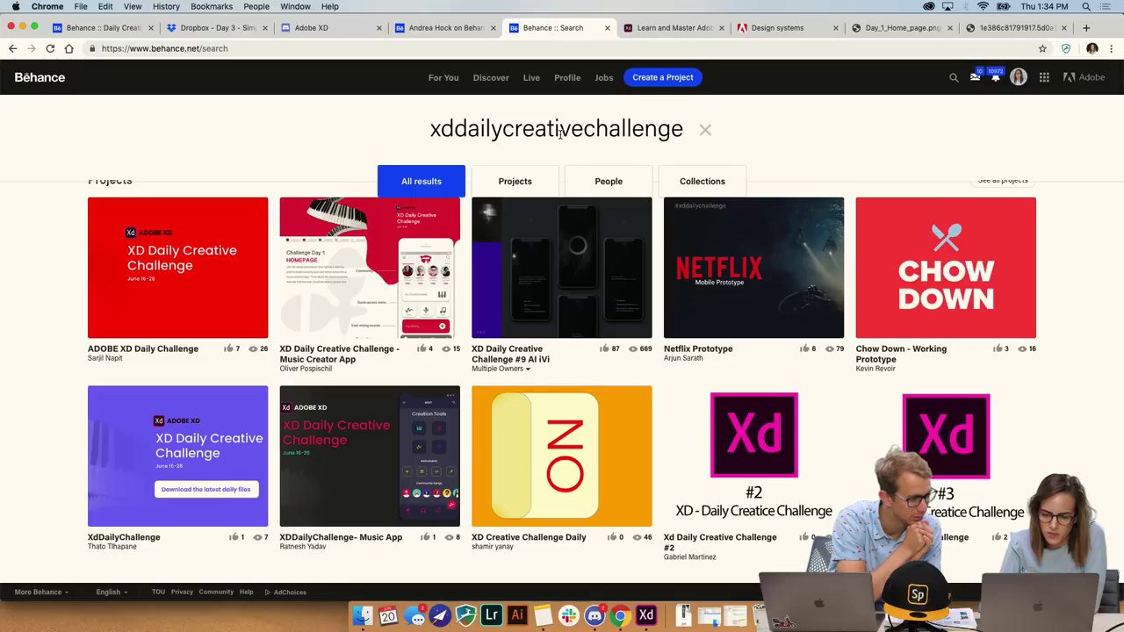
left_click(108, 285)
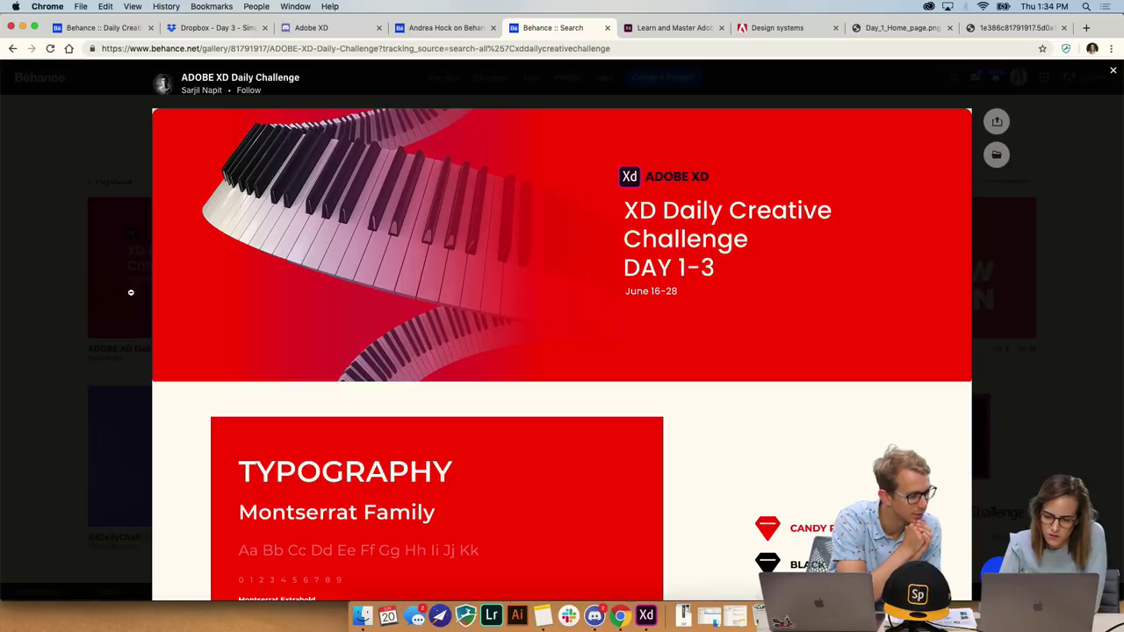
scroll(253, 309, "down", 4)
scroll(254, 309, "down", 10)
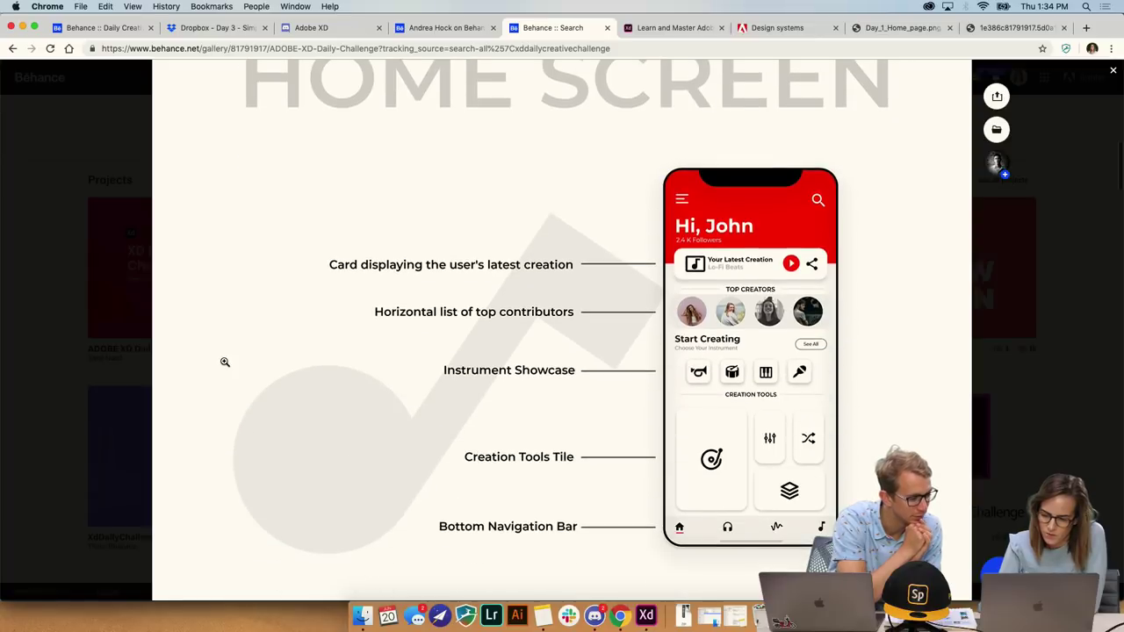
scroll(226, 362, "down", 1)
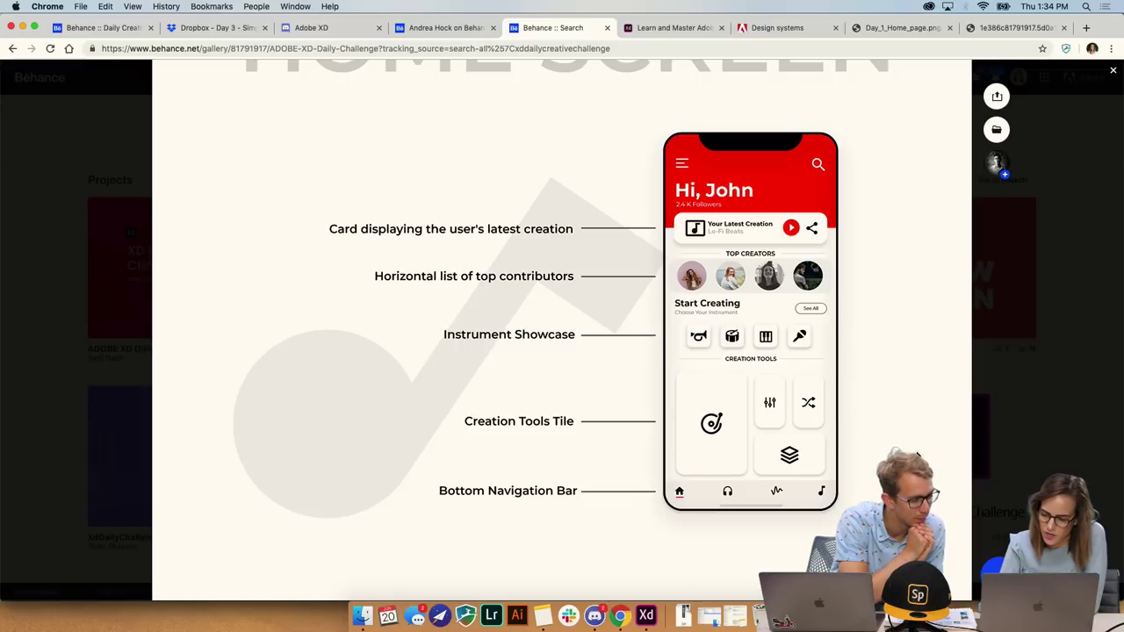
Examine the project's close-up home screen mockup, iconography, and buttons and forms sections.
scroll(917, 454, "down", 5)
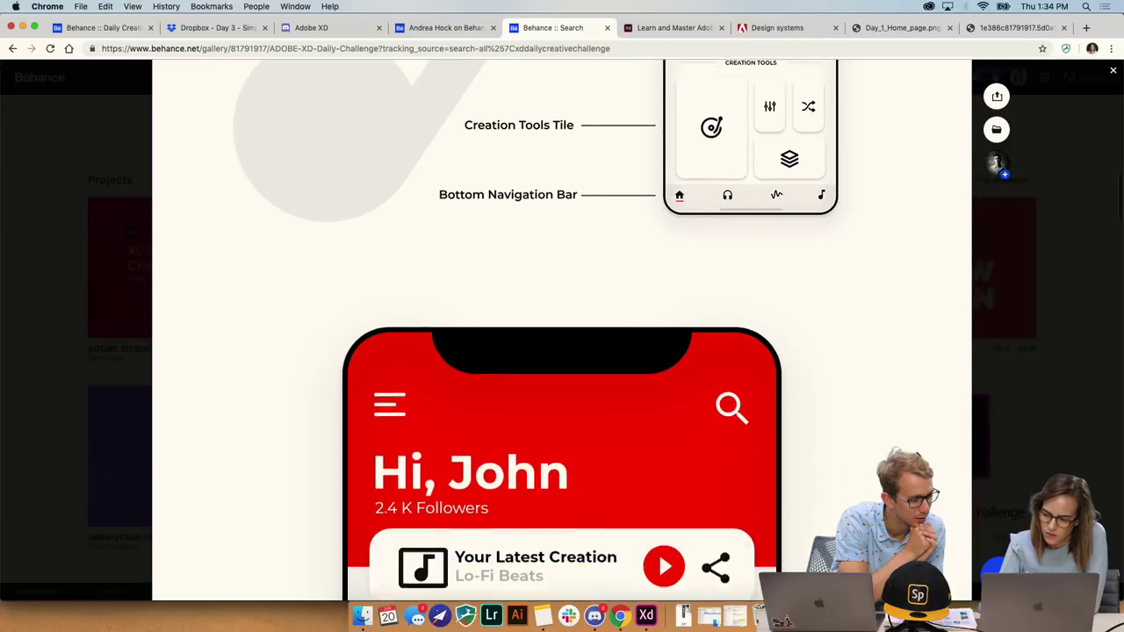
scroll(918, 454, "down", 5)
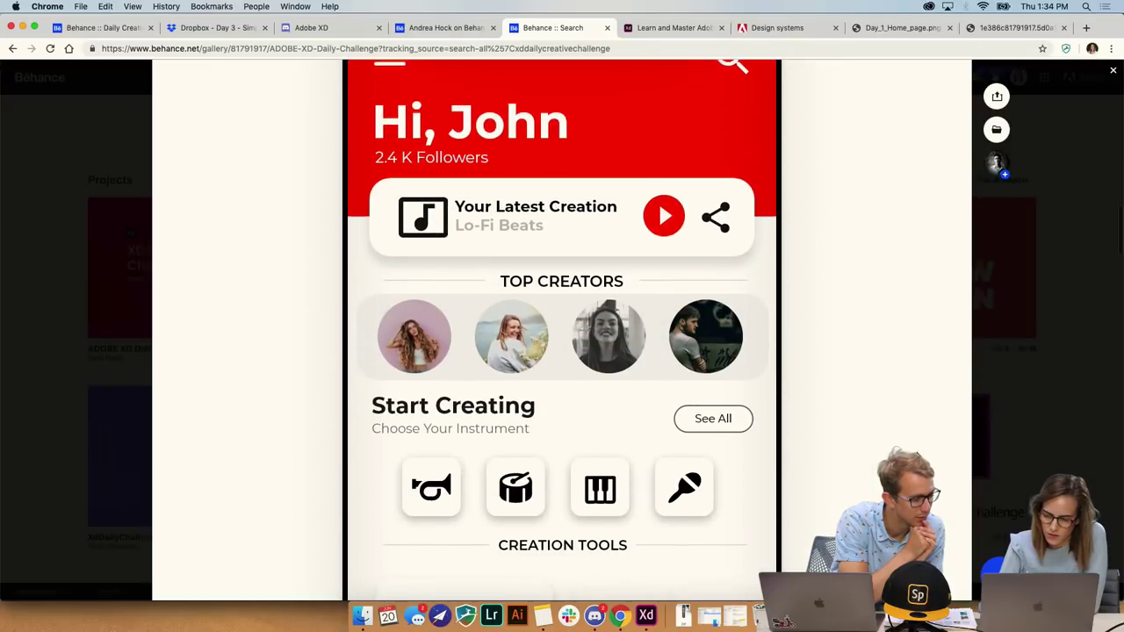
scroll(918, 454, "down", 10)
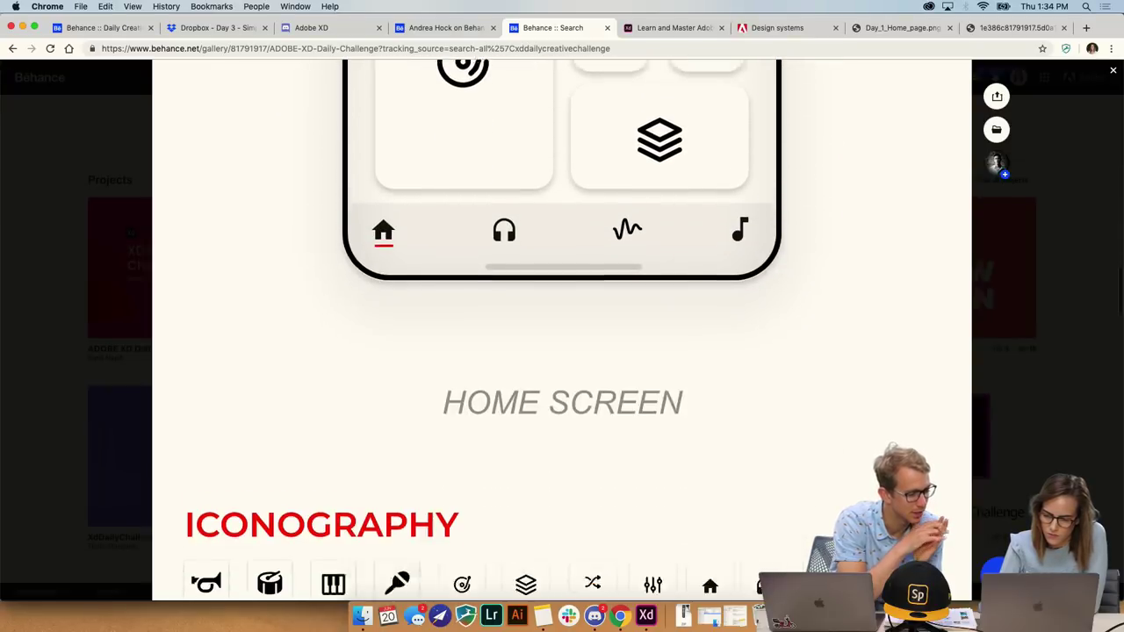
scroll(917, 454, "down", 8)
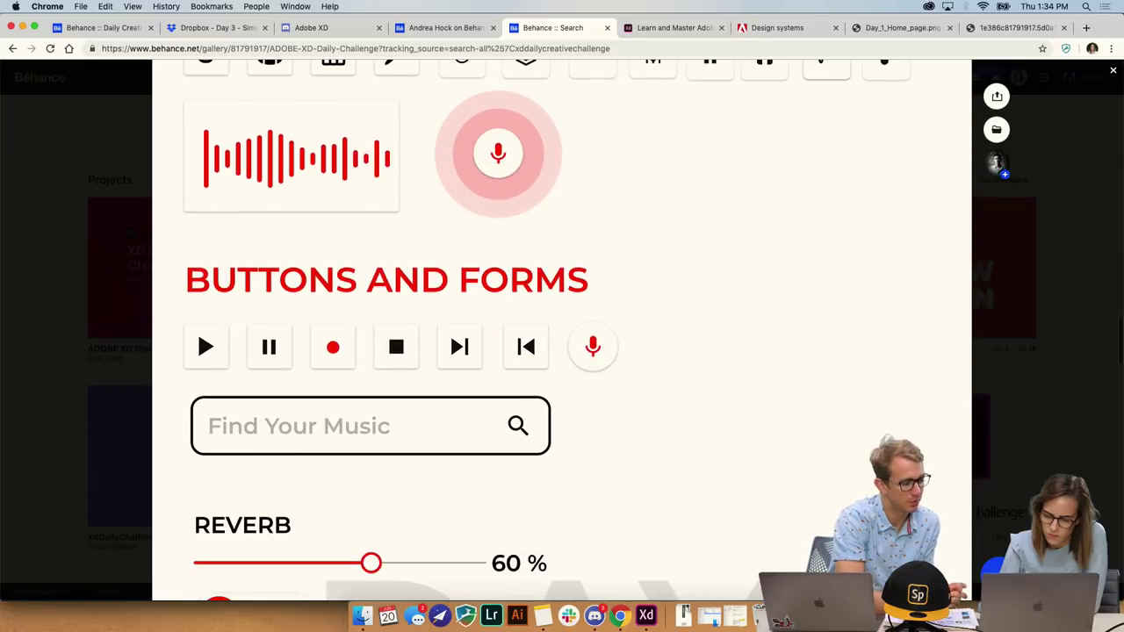
Examine the project's Day 3 voice search flow from the home screen to the "Trumpet Sound" results, through to the project's end.
scroll(918, 454, "down", 11)
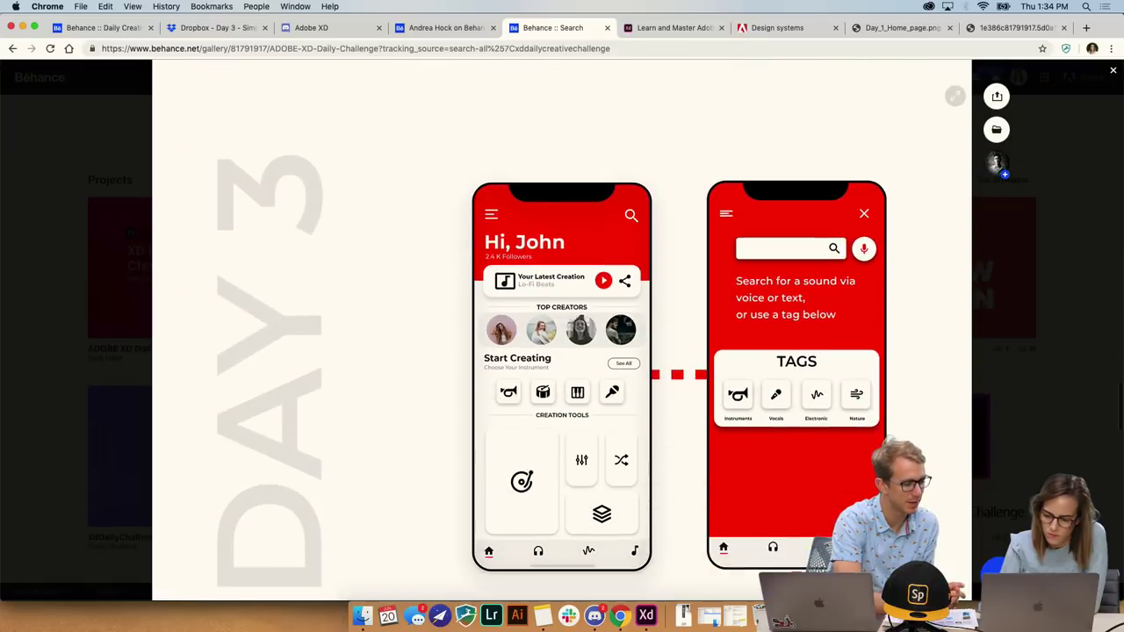
scroll(918, 454, "down", 1)
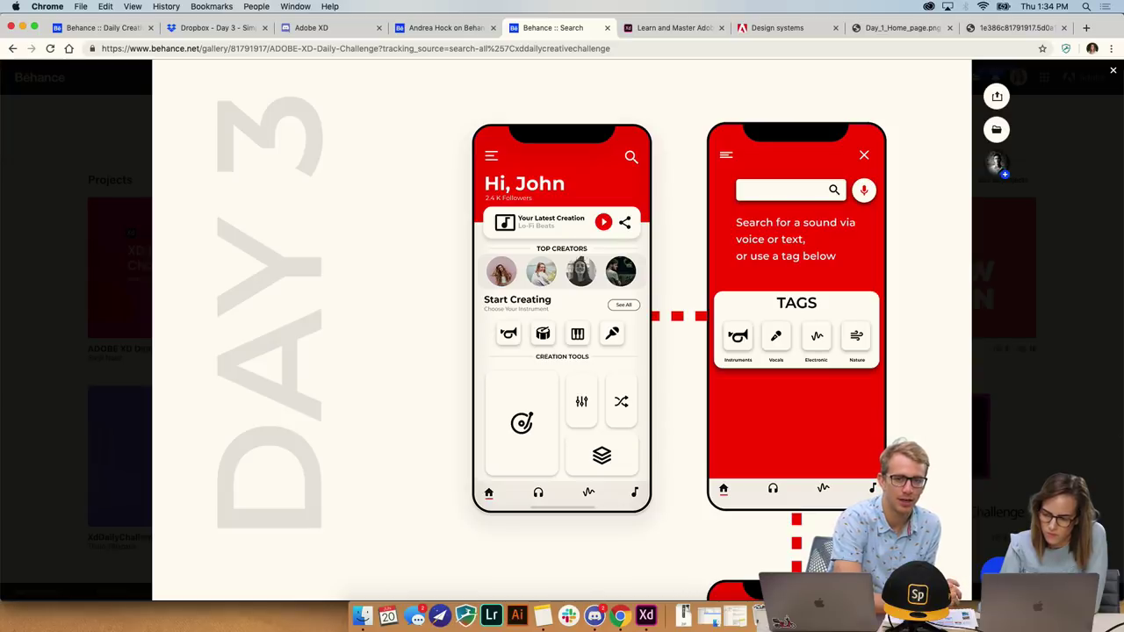
scroll(562, 316, "down", 1)
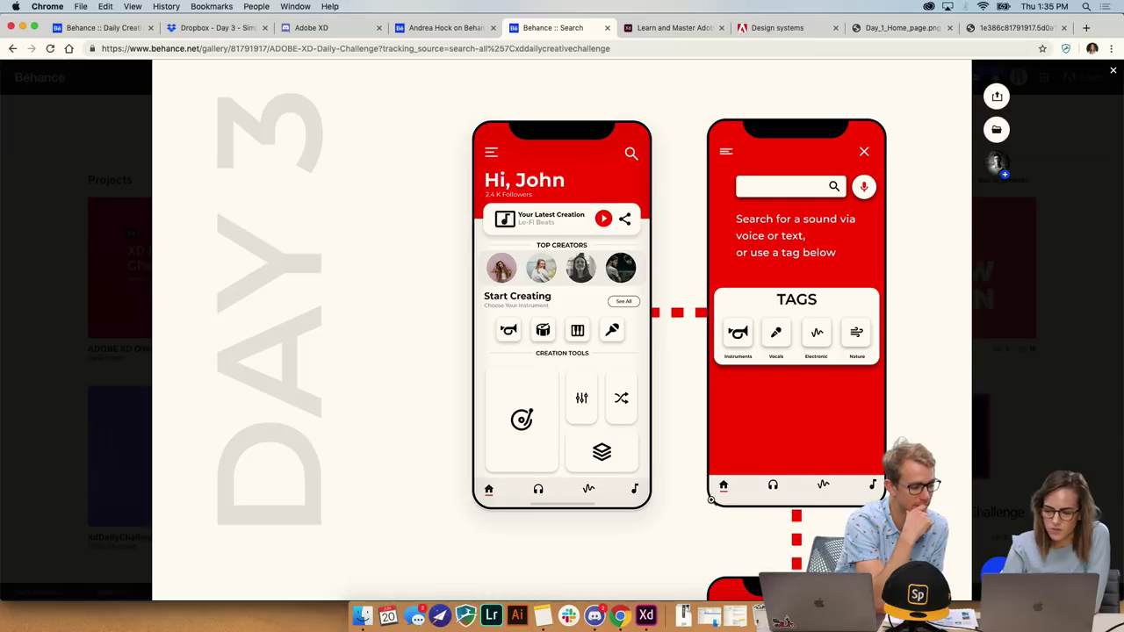
scroll(711, 499, "down", 5)
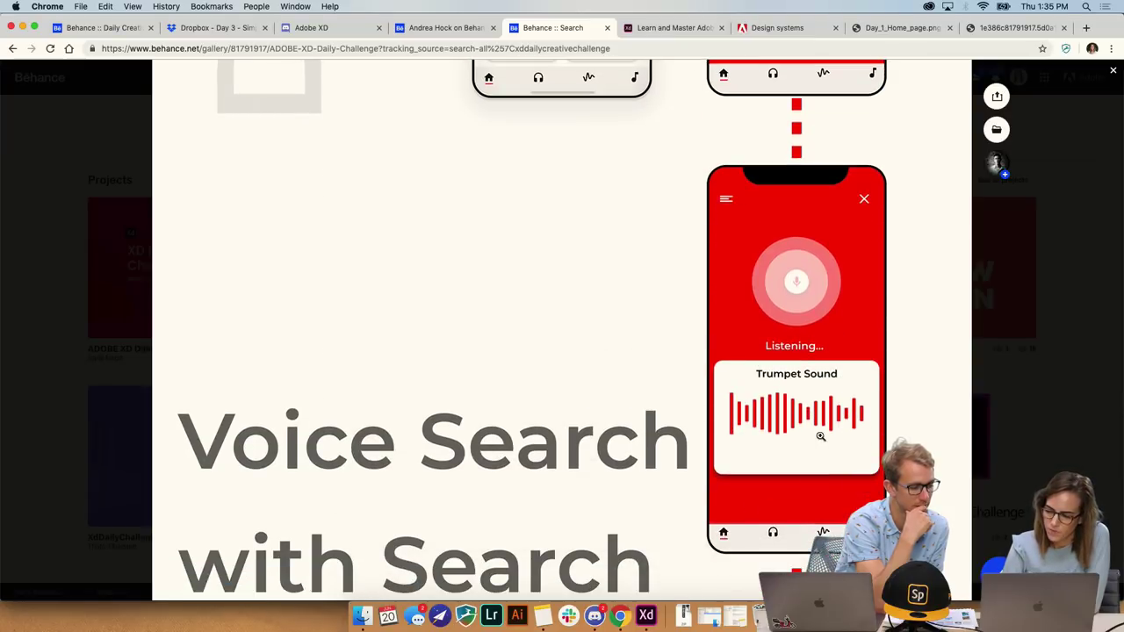
scroll(908, 430, "down", 4)
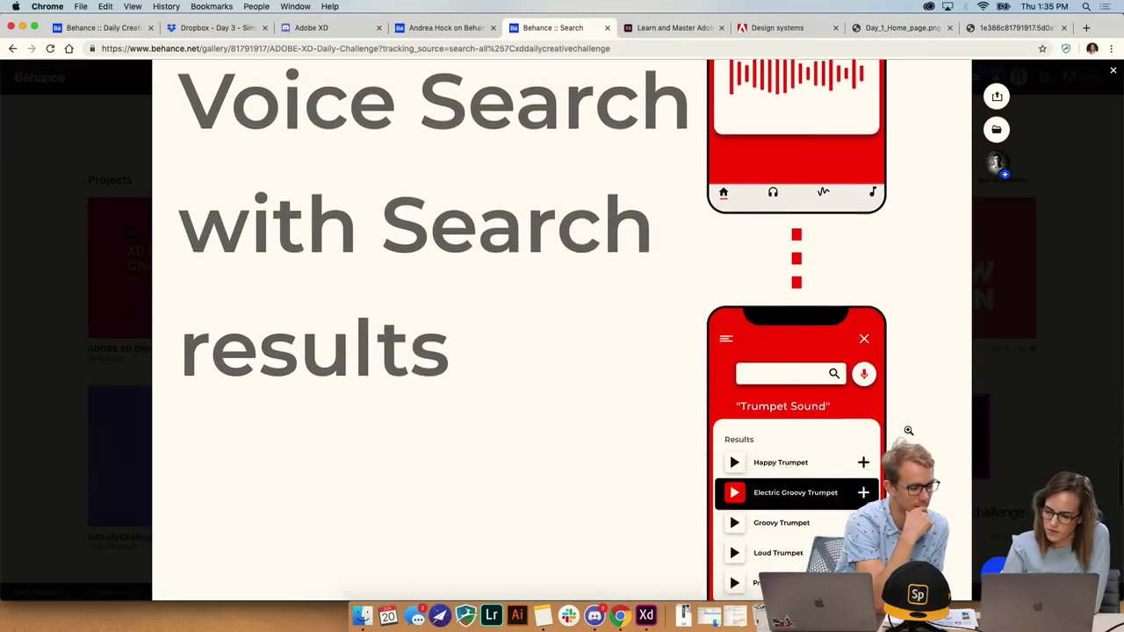
scroll(908, 430, "down", 3)
scroll(907, 430, "down", 2)
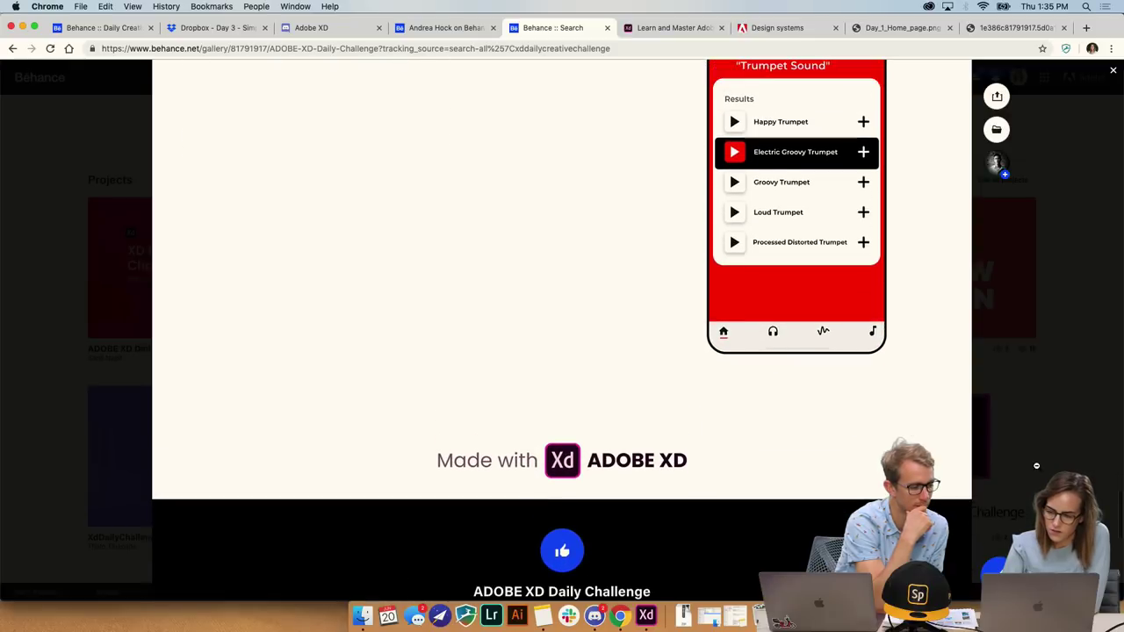
Close the project and view the XDDailyChallenge- Music App project down to its Challenge Day 1 section.
left_click(908, 430)
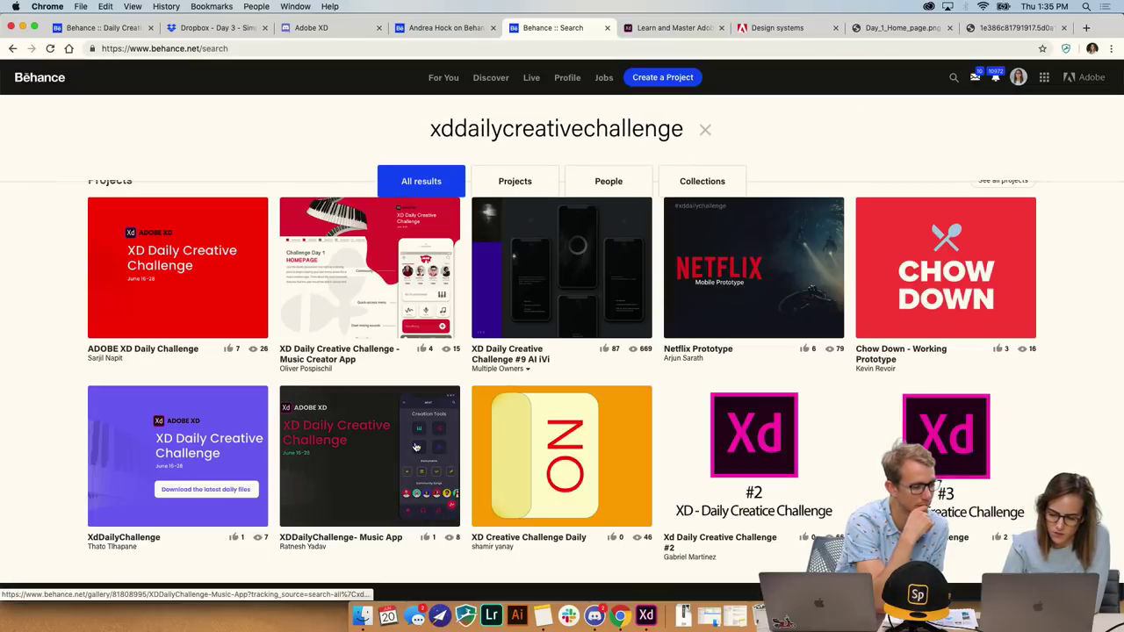
left_click(353, 520)
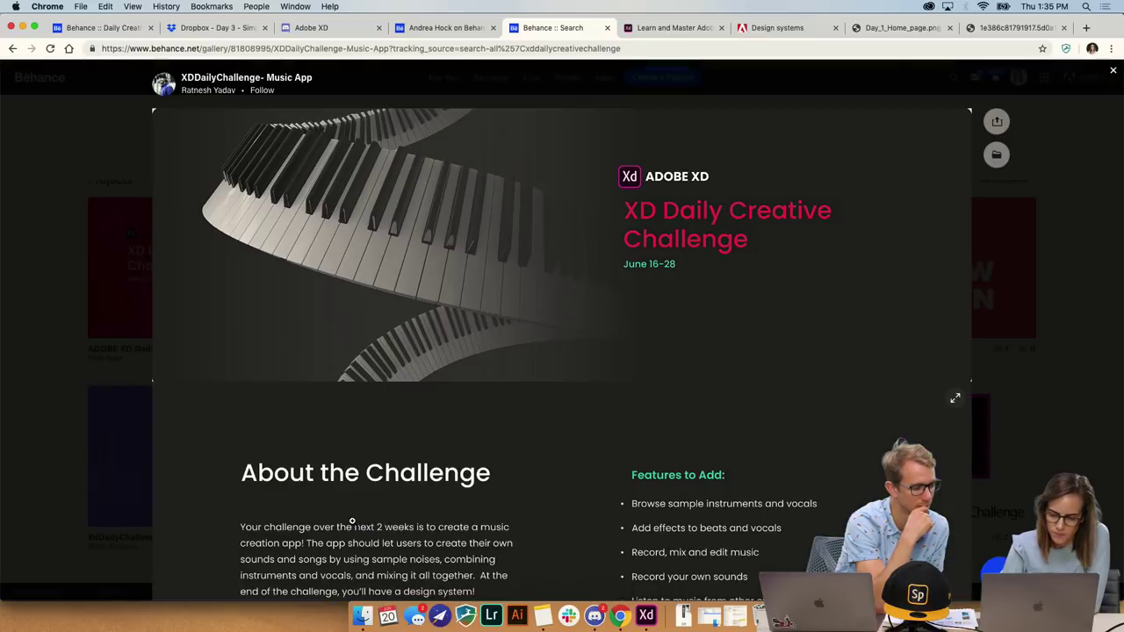
scroll(351, 521, "down", 4)
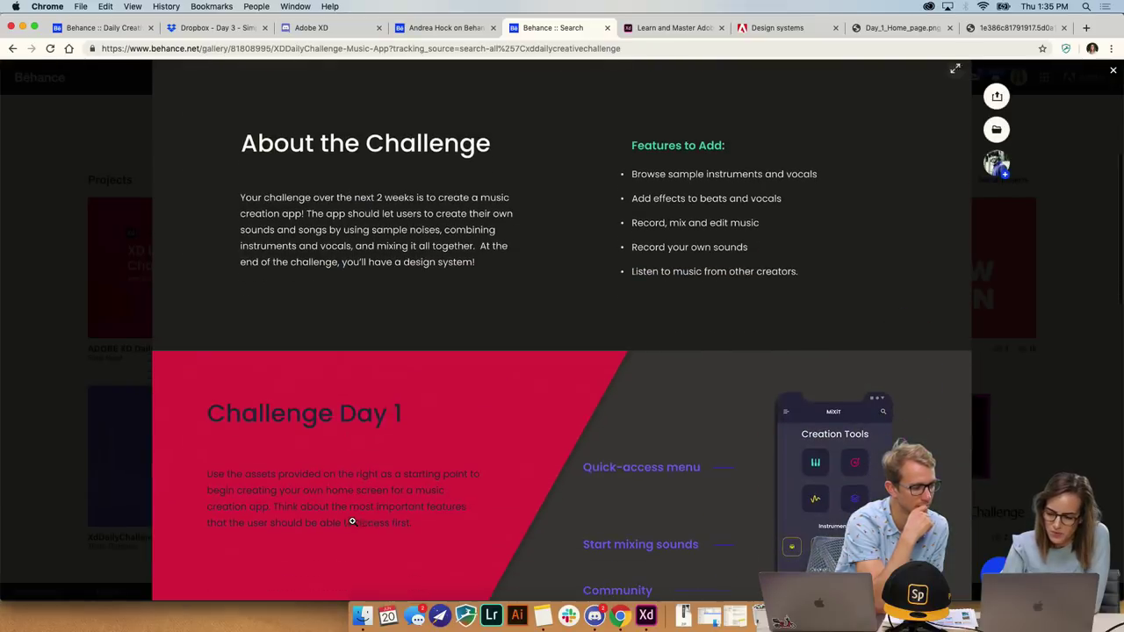
Switch to Discord and play the Day 3 video 3-vid.mp4 from the design-feedback channel in full screen.
left_click(597, 617)
left_click(223, 298)
scroll(538, 279, "up", 4)
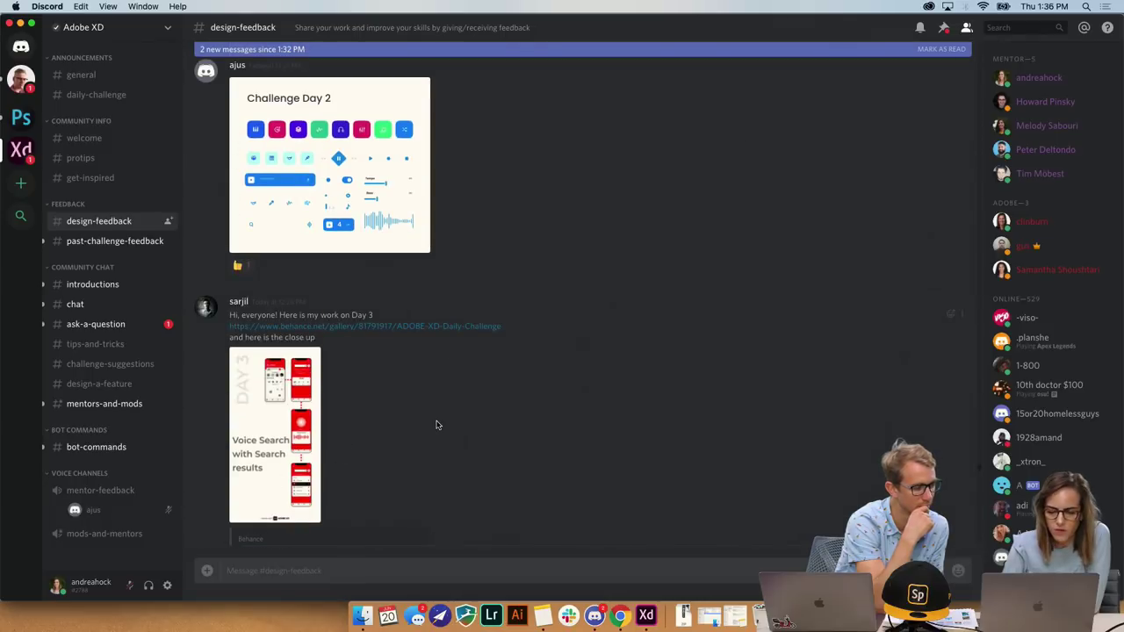
scroll(436, 425, "up", 10)
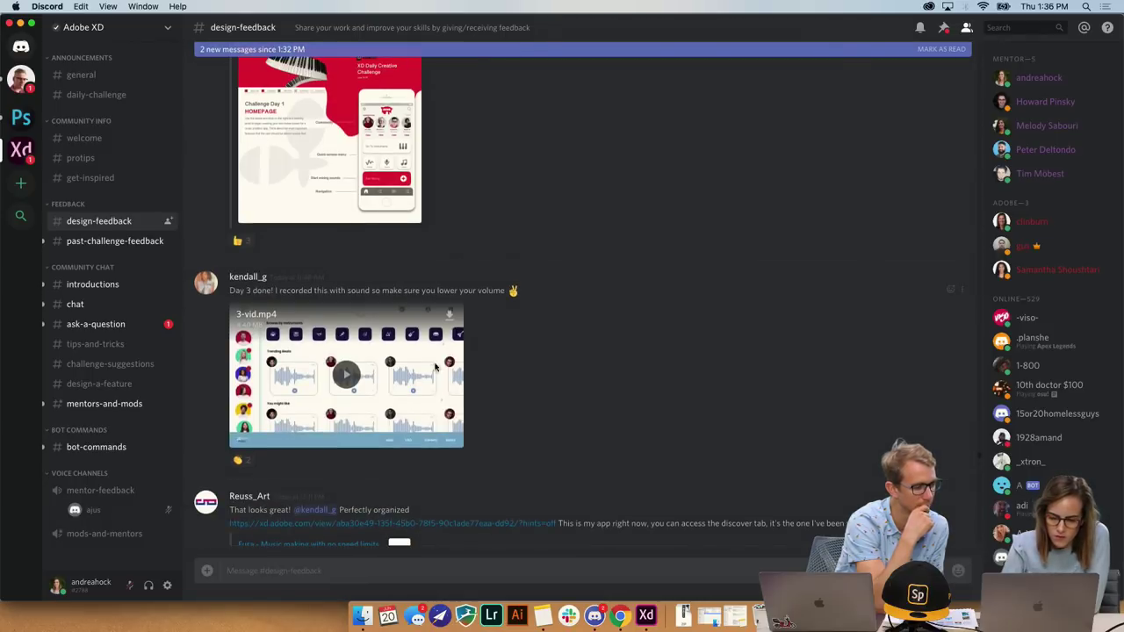
left_click(435, 351)
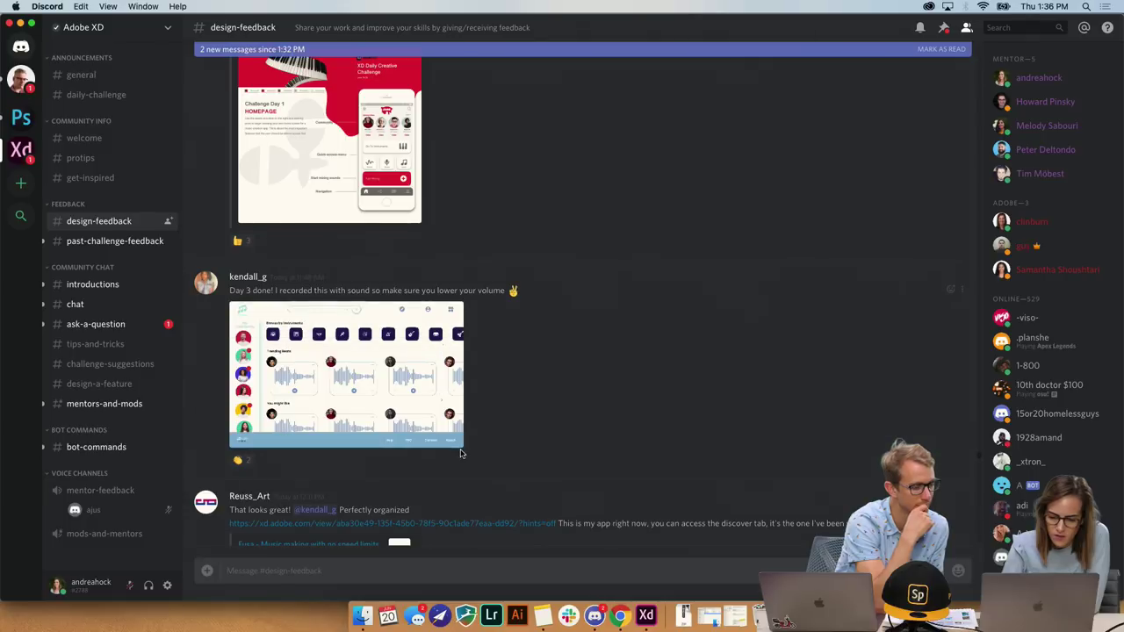
left_click(454, 423)
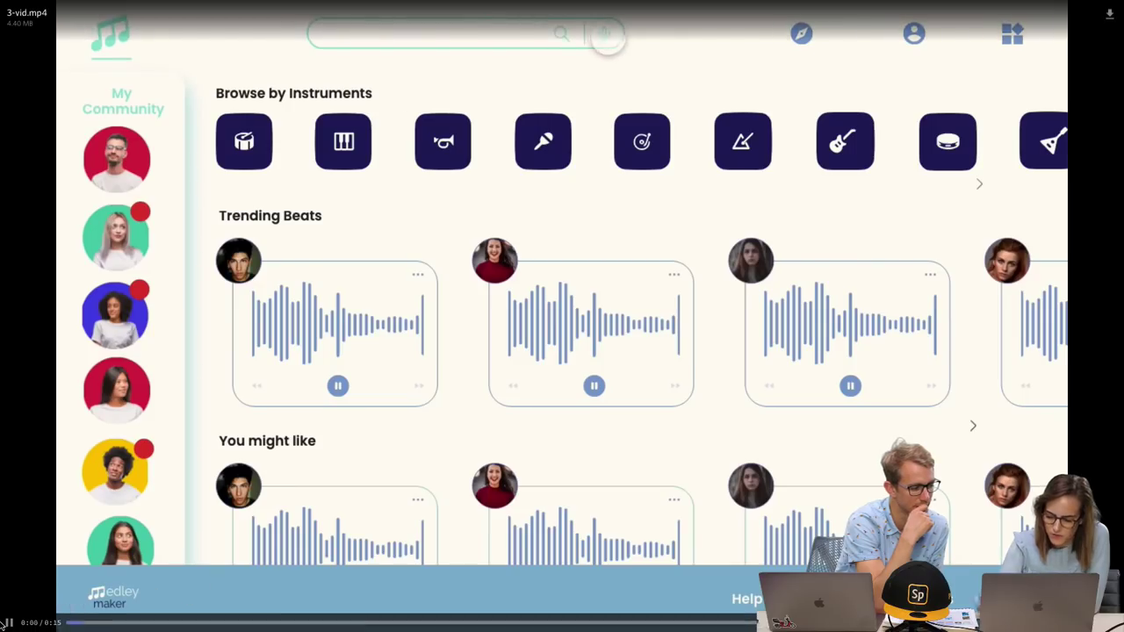
mouse_move(50, 551)
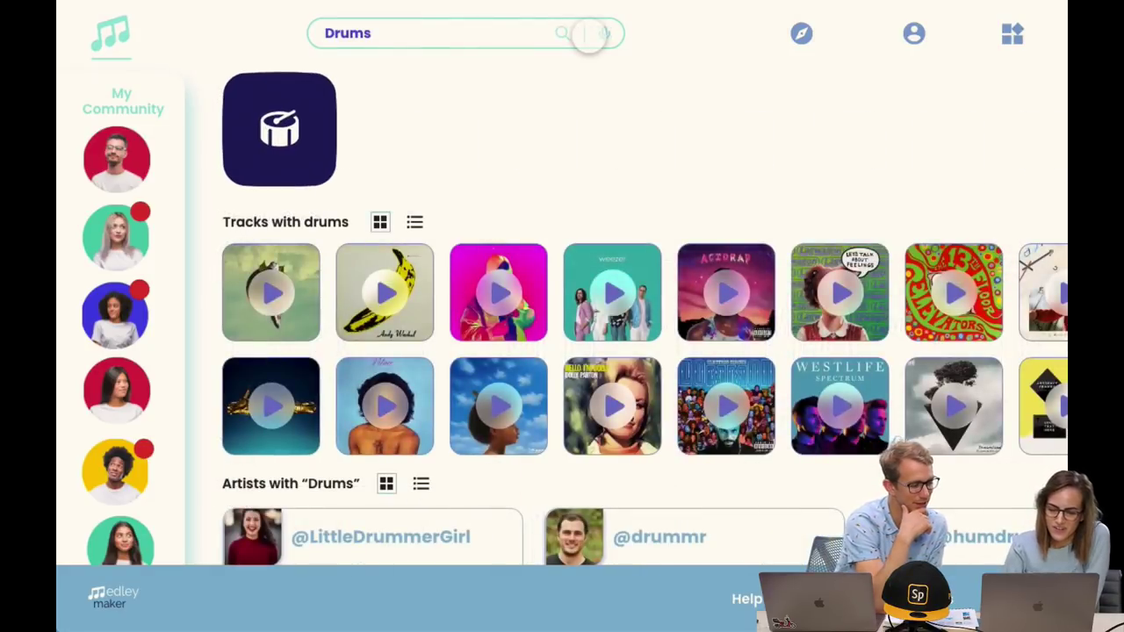
mouse_move(301, 80)
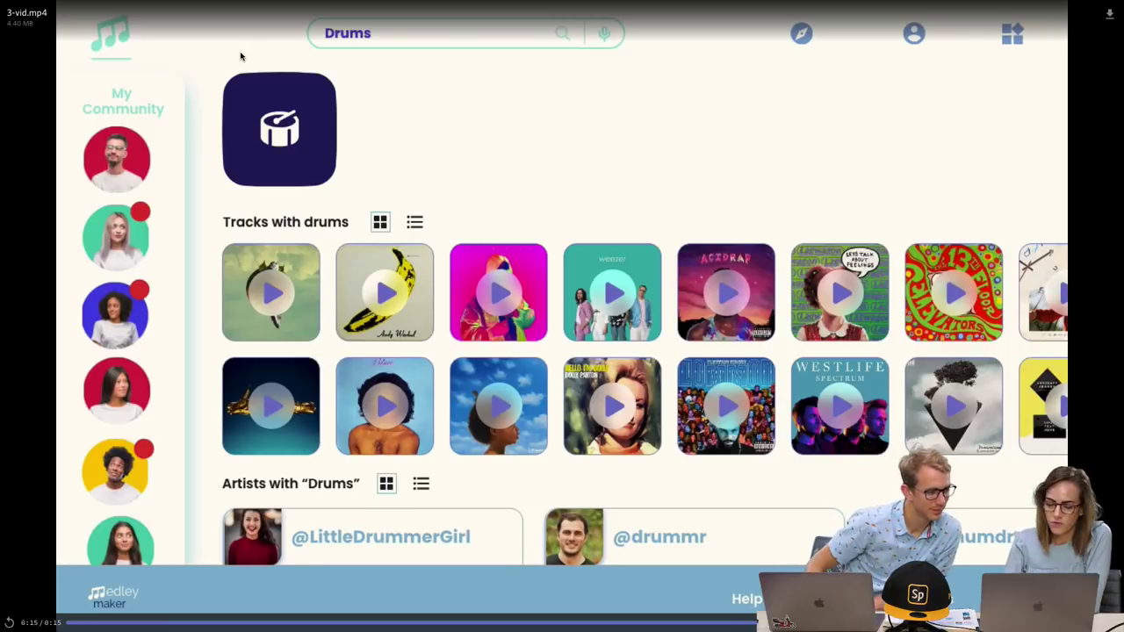
Replay the video's voice search and "Drums" results, leave full screen, and add an emoji reaction to the post.
left_click(75, 624)
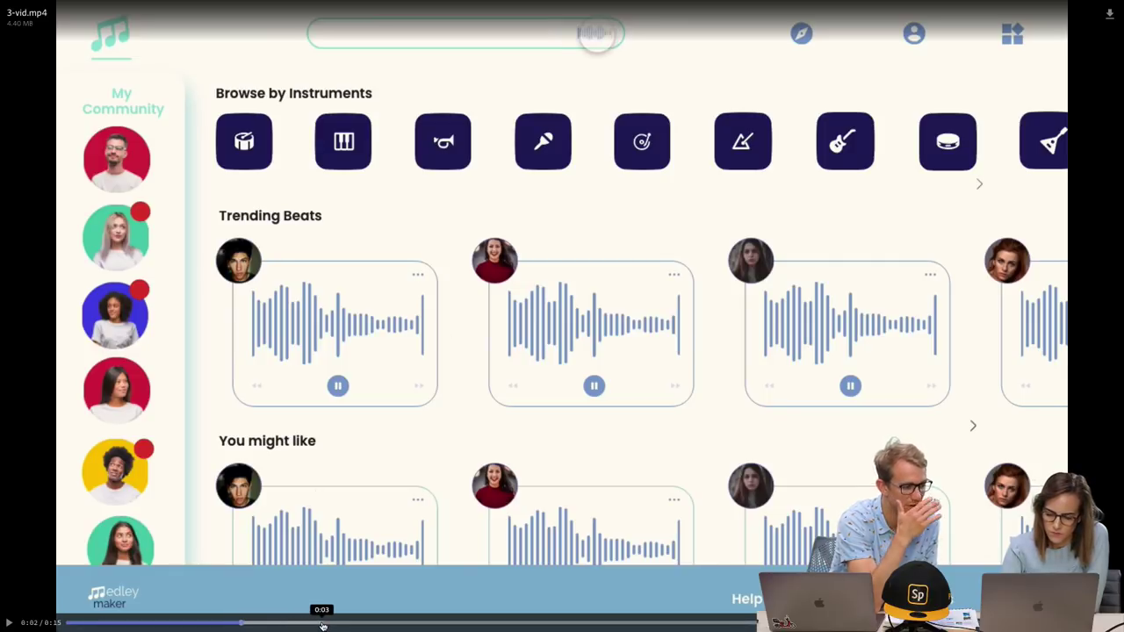
left_click(663, 622)
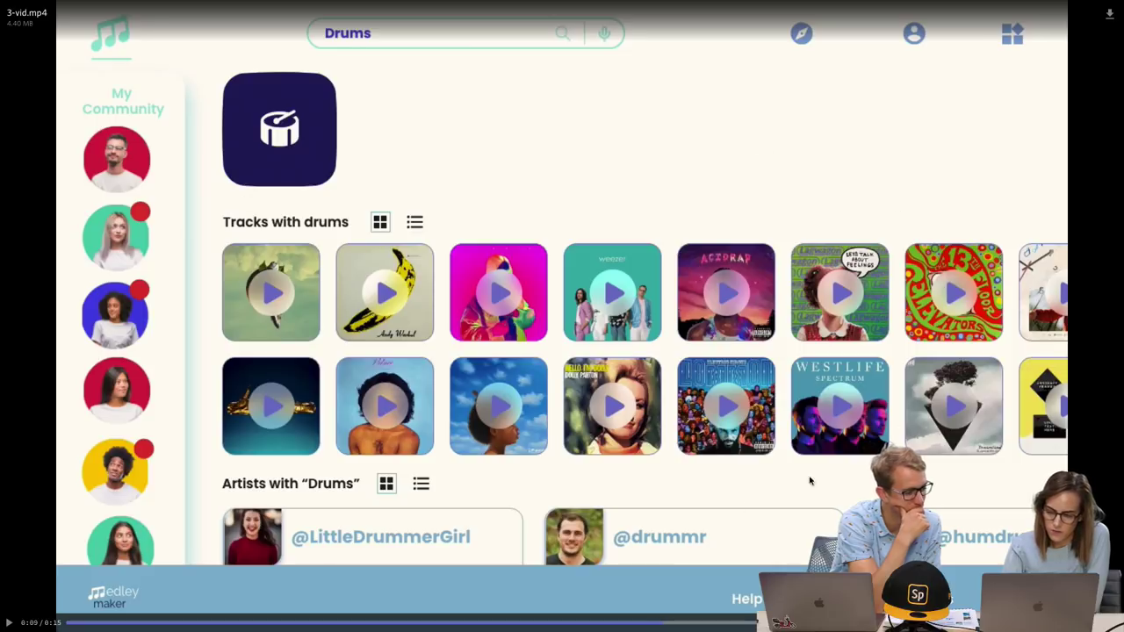
mouse_move(753, 625)
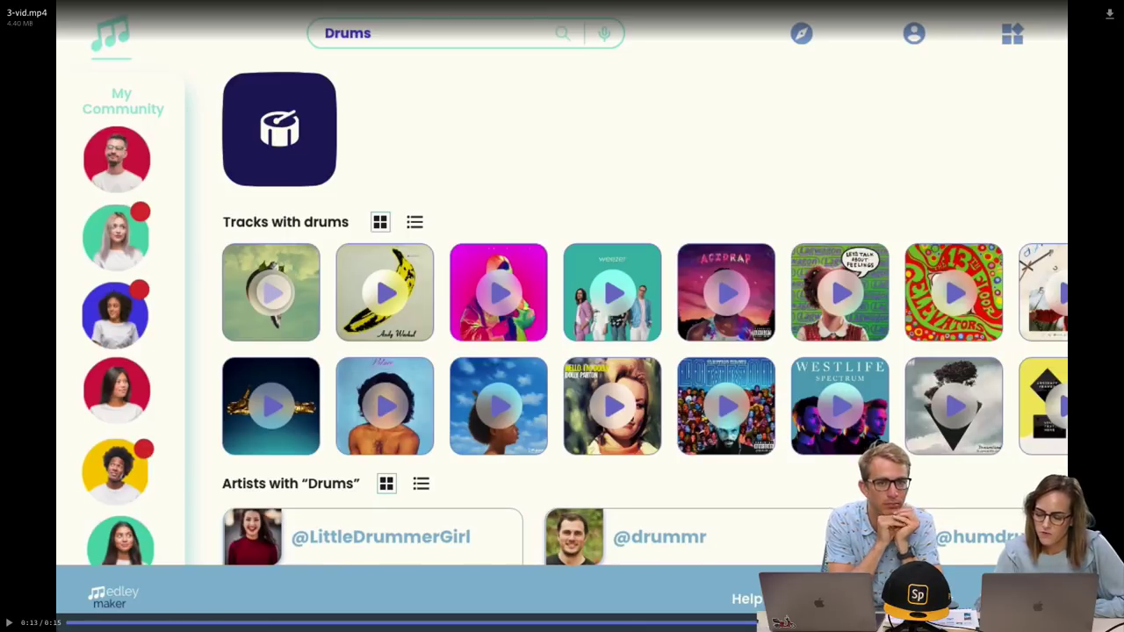
key("Escape")
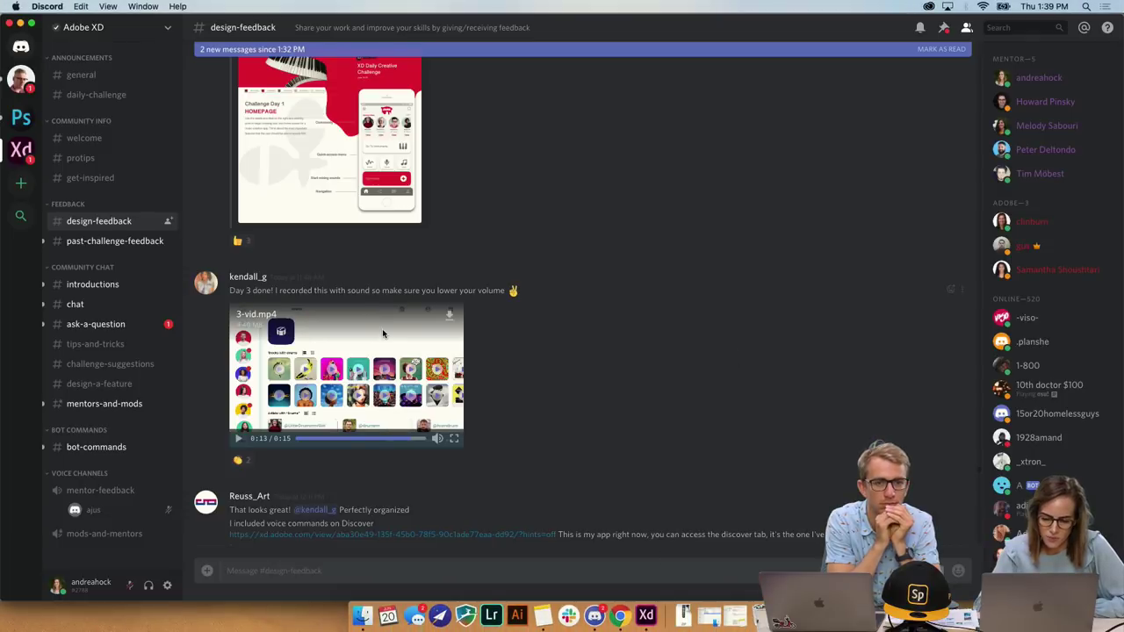
left_click(950, 289)
left_click(859, 344)
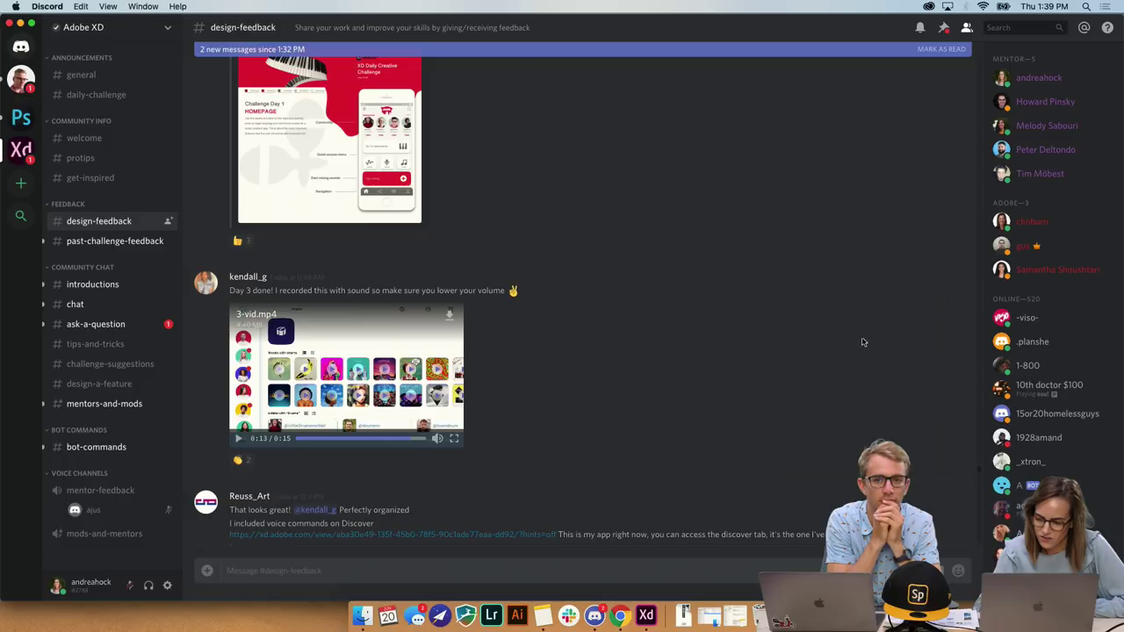
Find the earlier Challenge Day 1 post with the splash screen and home page, and view its image enlarged.
scroll(634, 184, "up", 5)
scroll(634, 185, "up", 1)
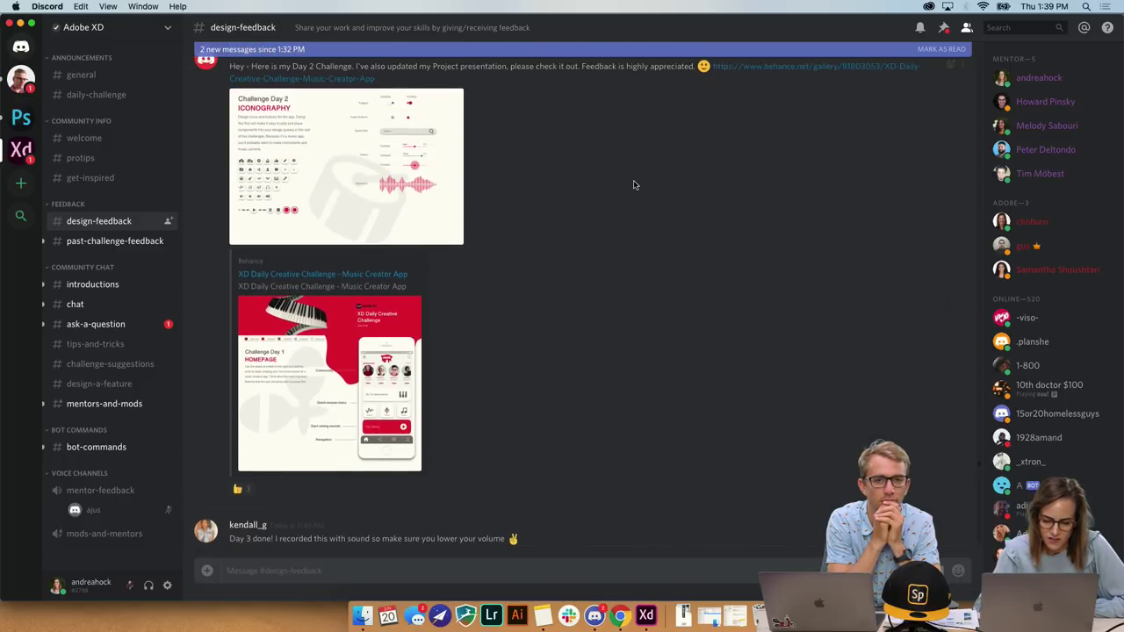
scroll(398, 314, "up", 3)
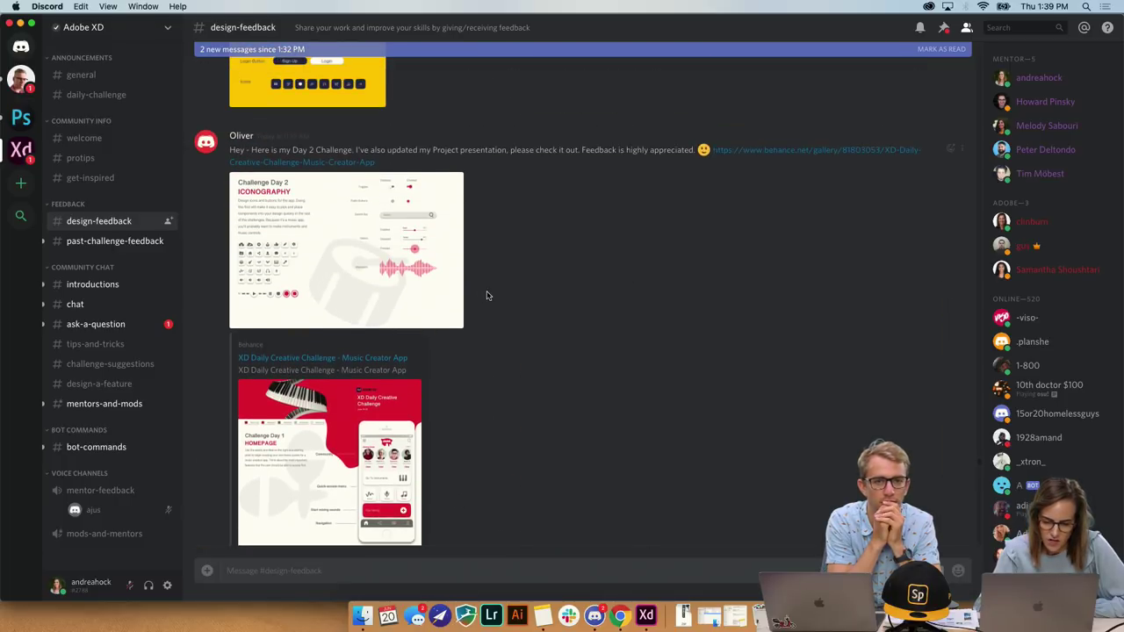
scroll(450, 382, "up", 5)
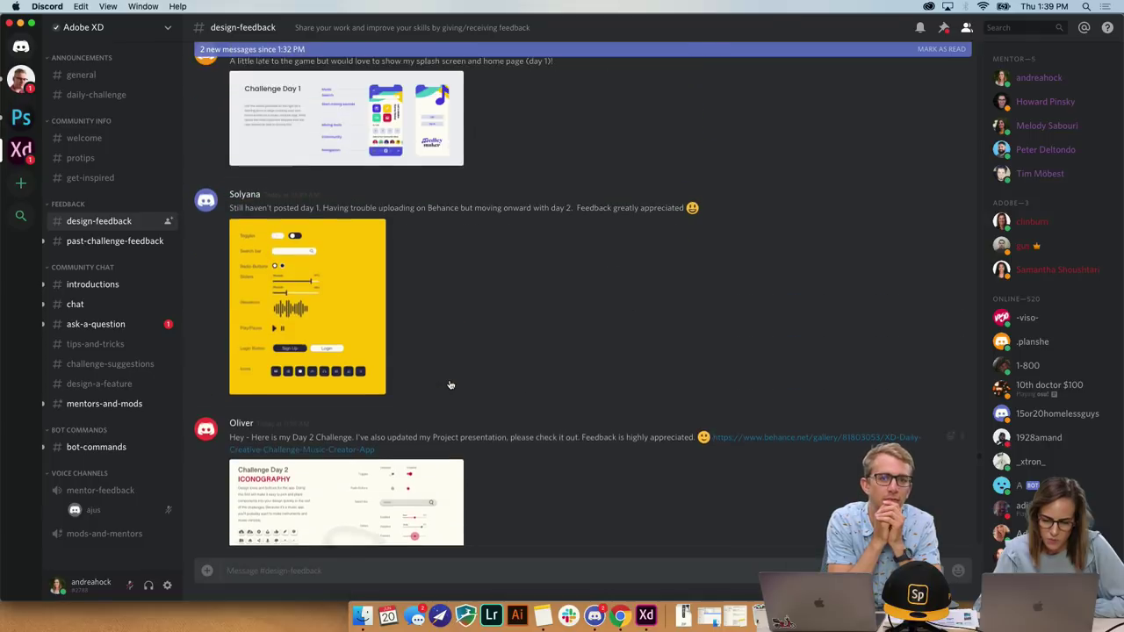
scroll(449, 384, "up", 5)
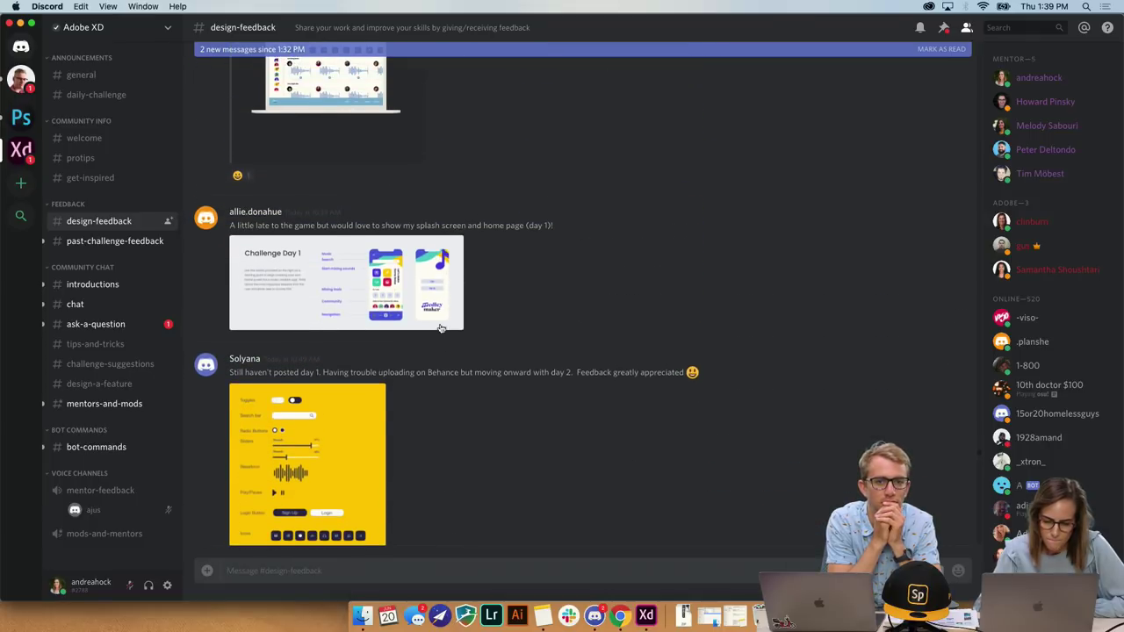
left_click(327, 284)
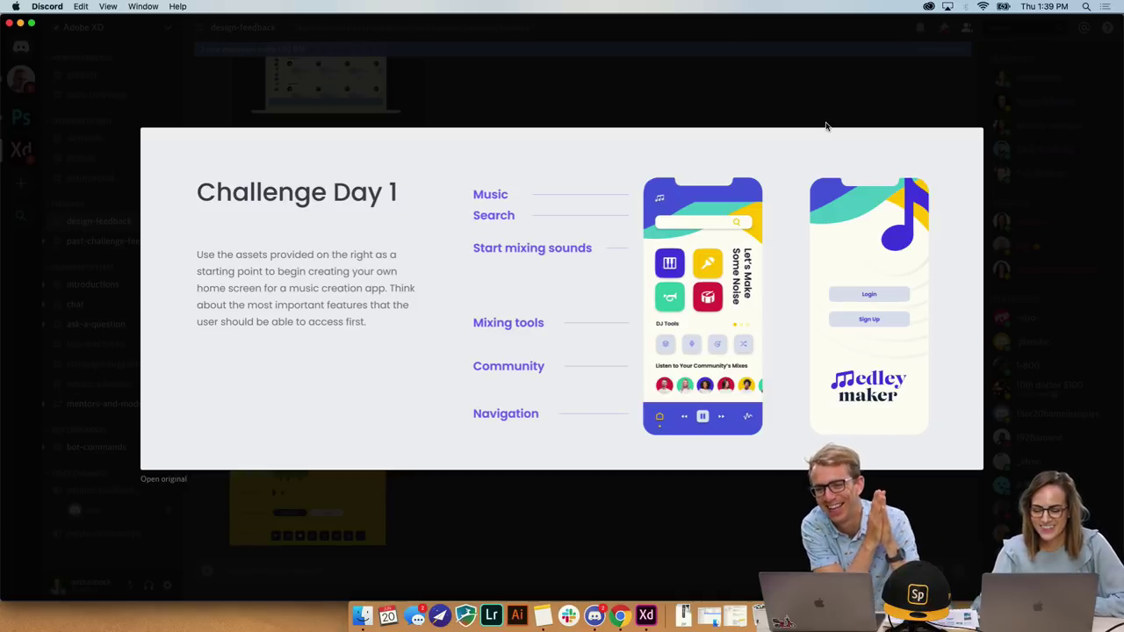
left_click(756, 112)
Find the earlier post with XD_DCC_Music_App_12.mp4, play its home screen animation in full screen, and replay it.
scroll(608, 255, "up", 5)
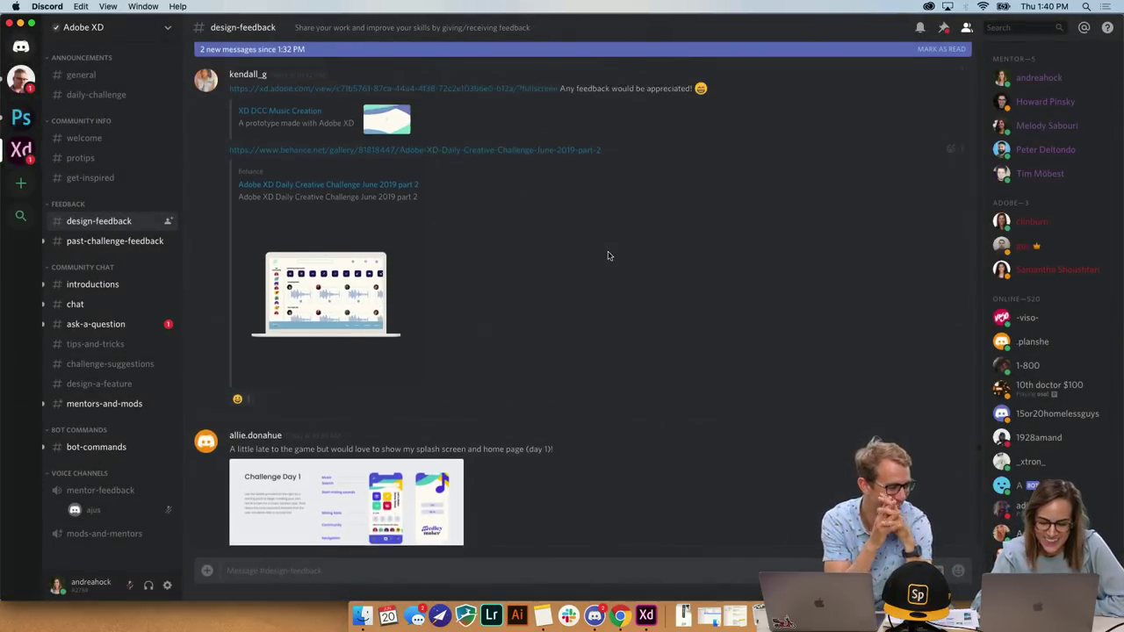
scroll(301, 325, "up", 8)
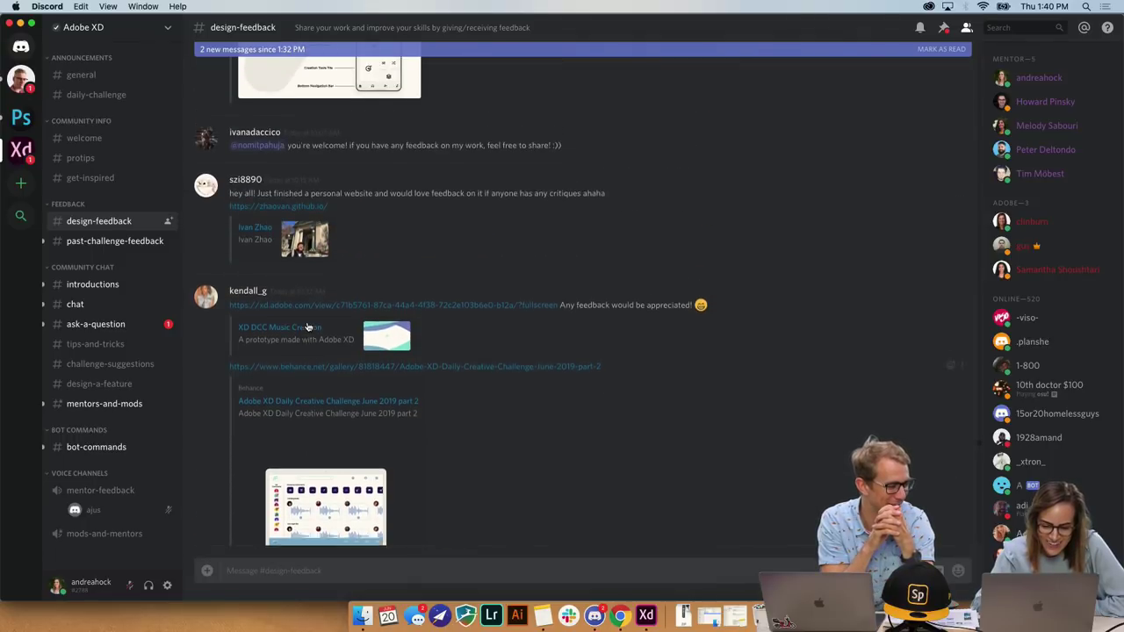
scroll(303, 325, "up", 10)
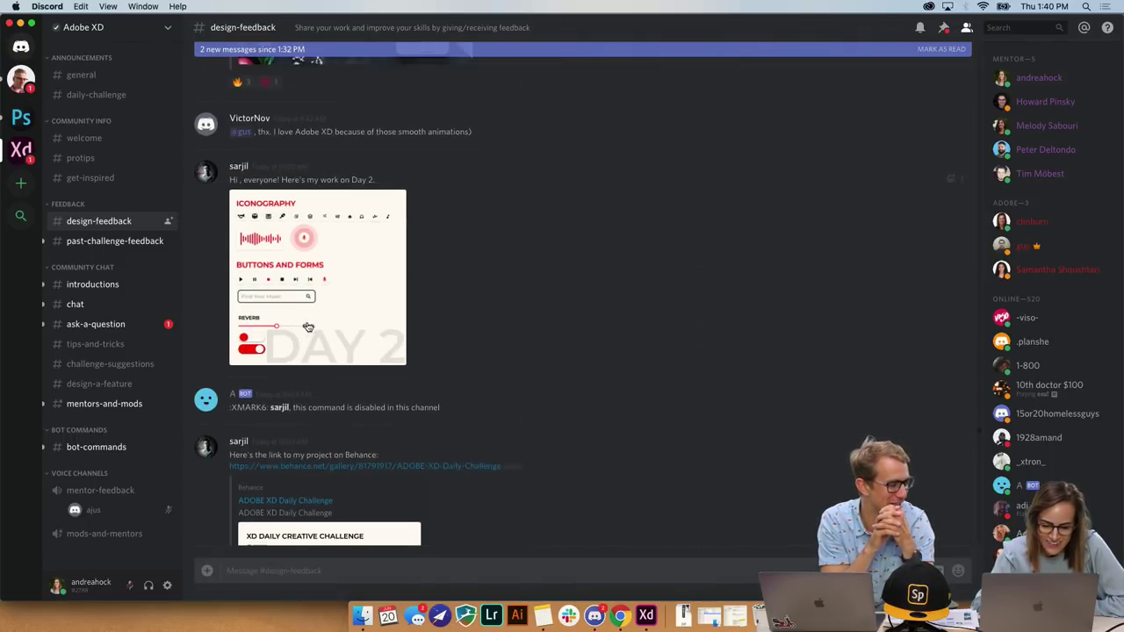
scroll(306, 325, "up", 6)
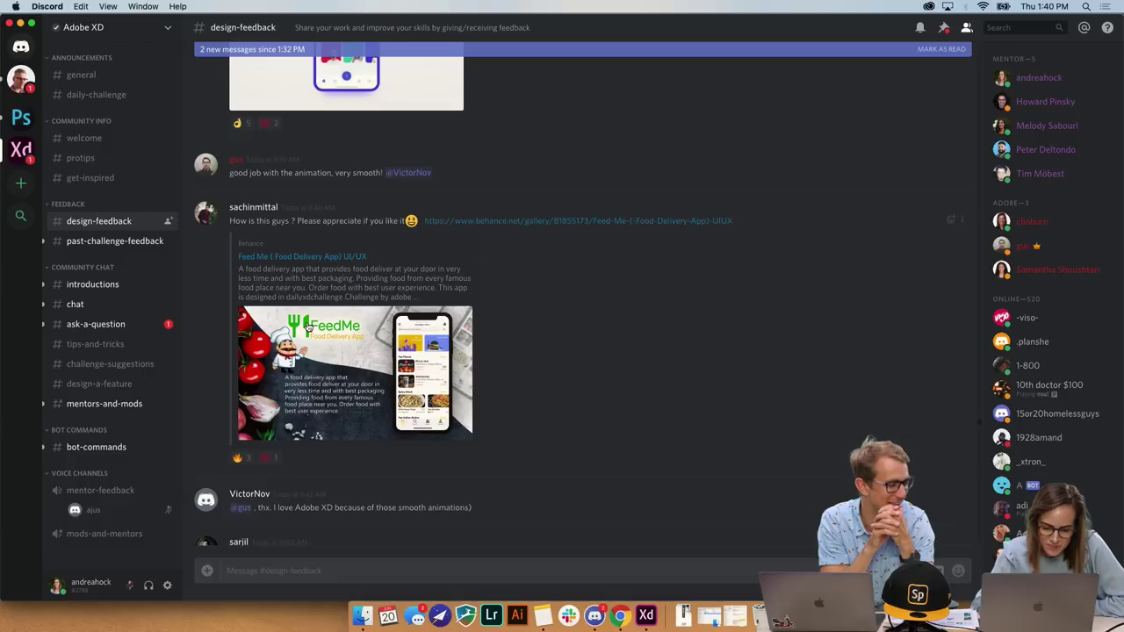
scroll(307, 325, "up", 15)
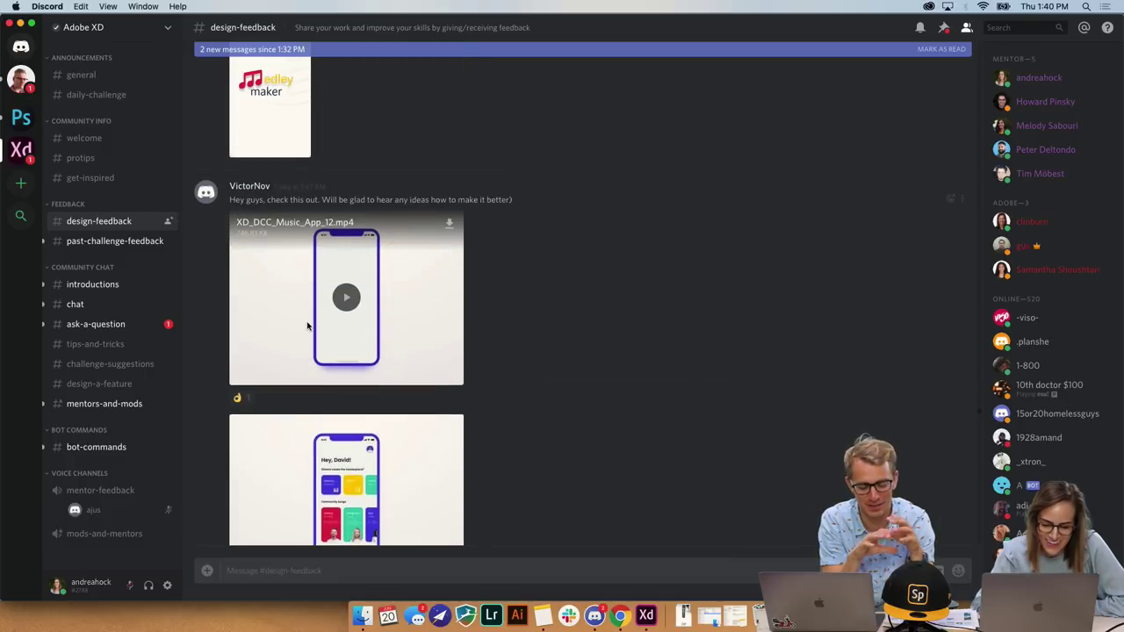
left_click(393, 261)
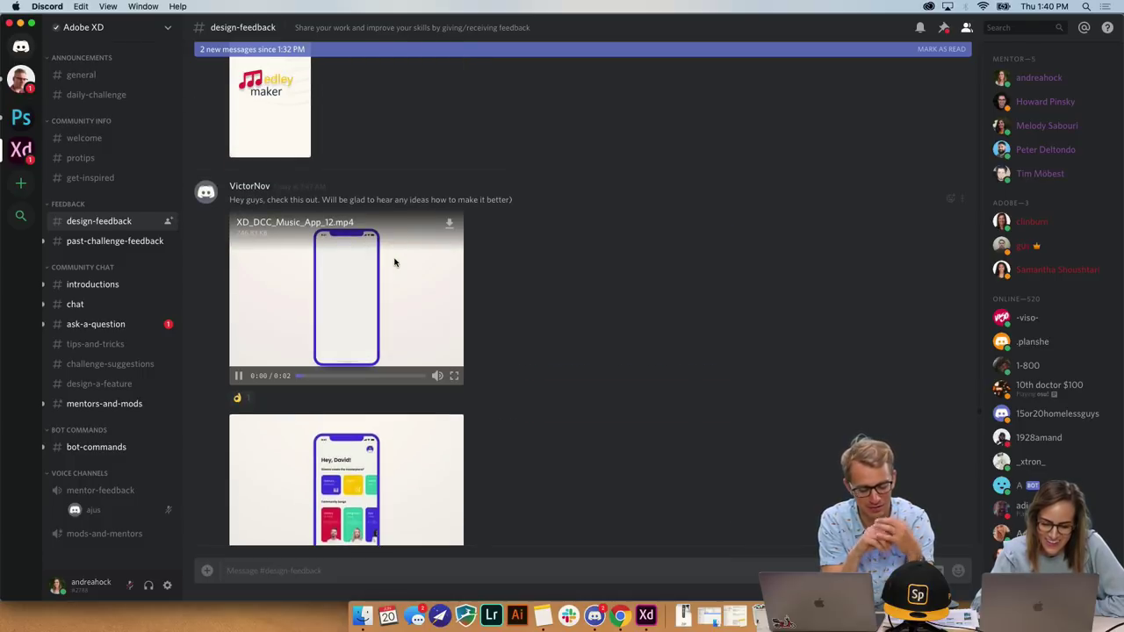
left_click(454, 377)
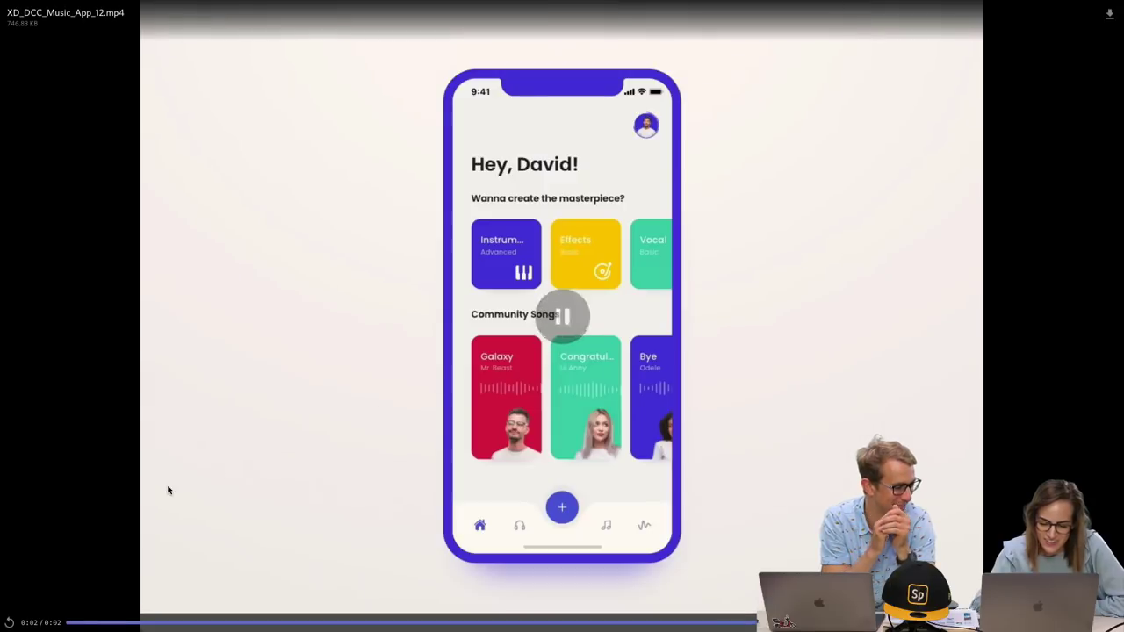
left_click(11, 623)
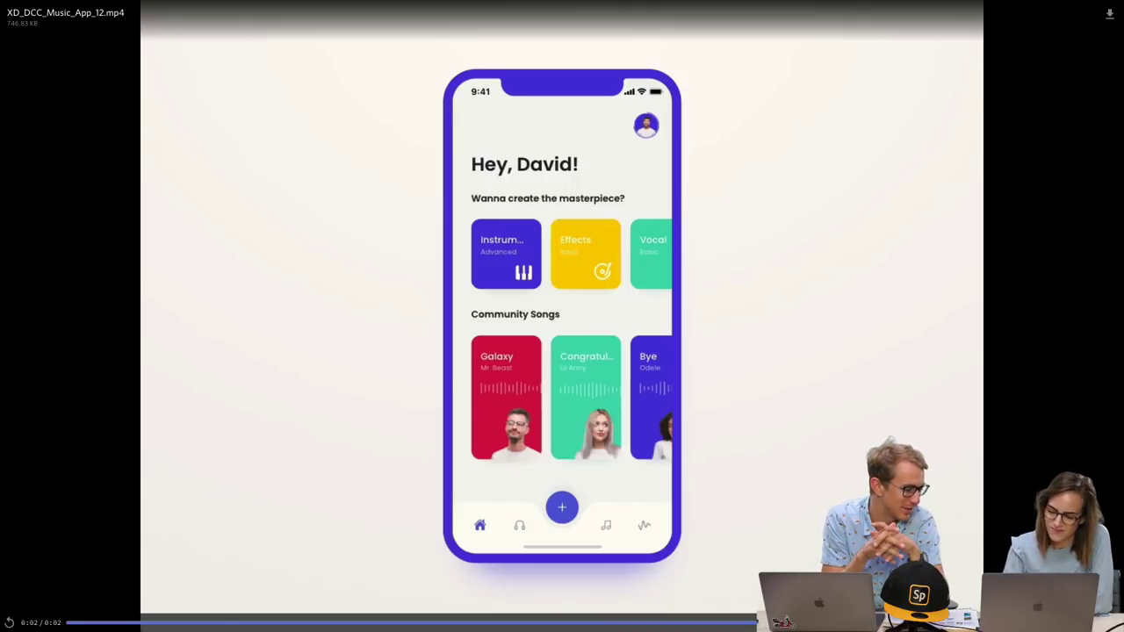
Leave the full-screen video and add an emoji reaction to the XD_DCC_Music_App_12.mp4 post.
key("Escape")
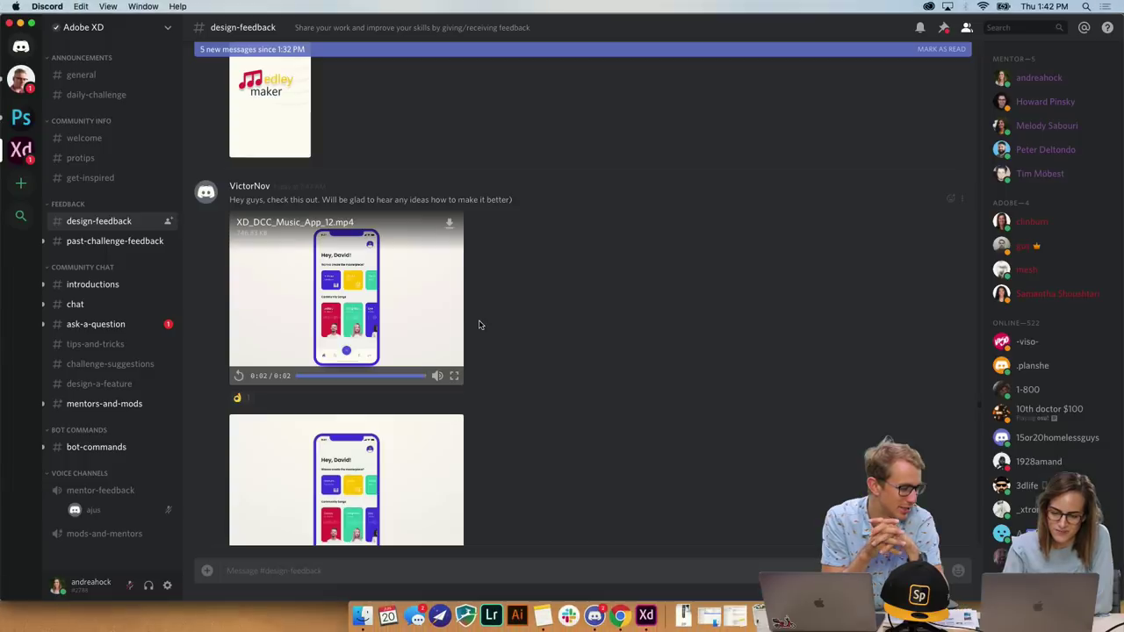
left_click(950, 200)
left_click(848, 251)
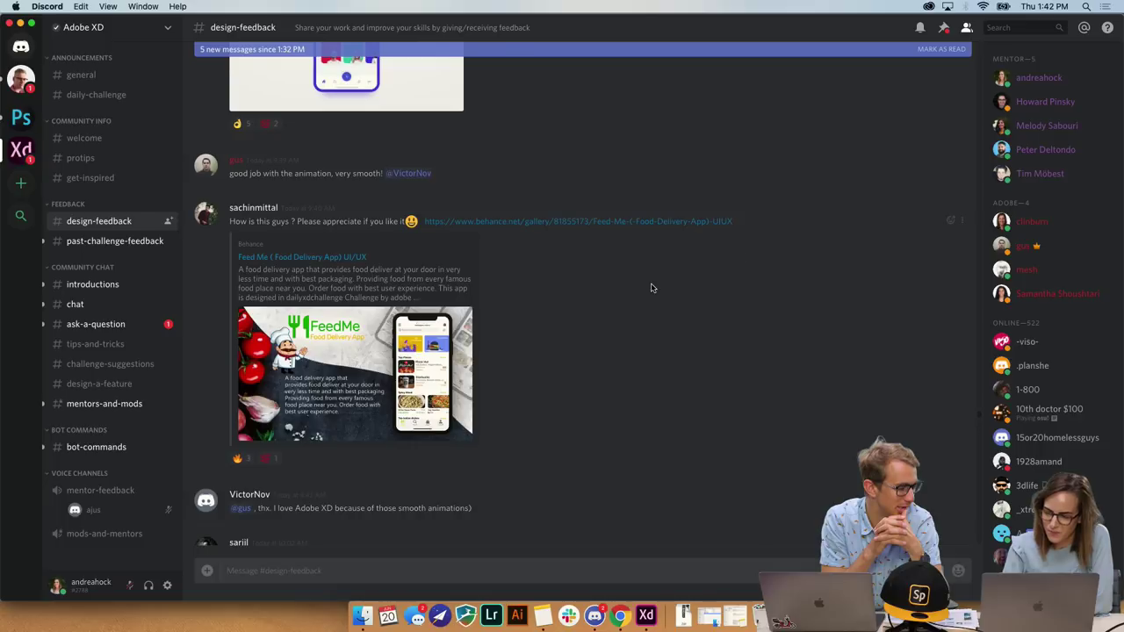
View the HomePage and Splash Screen images of the red CreationTools design enlarged, and choose an emoji reaction for the post.
scroll(651, 288, "up", 5)
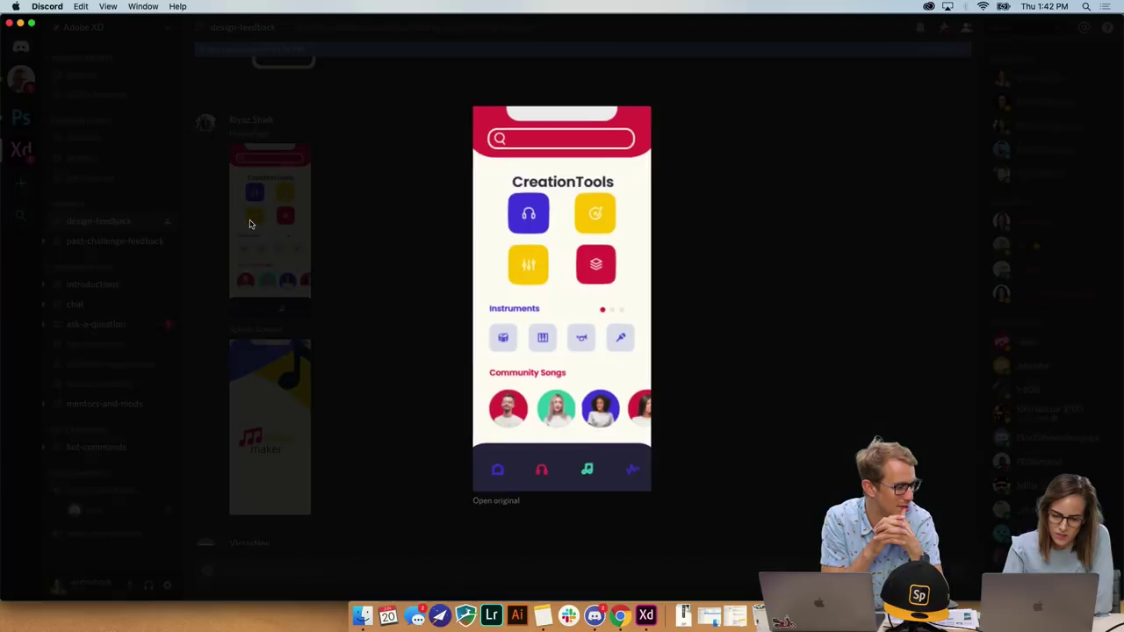
left_click(249, 224)
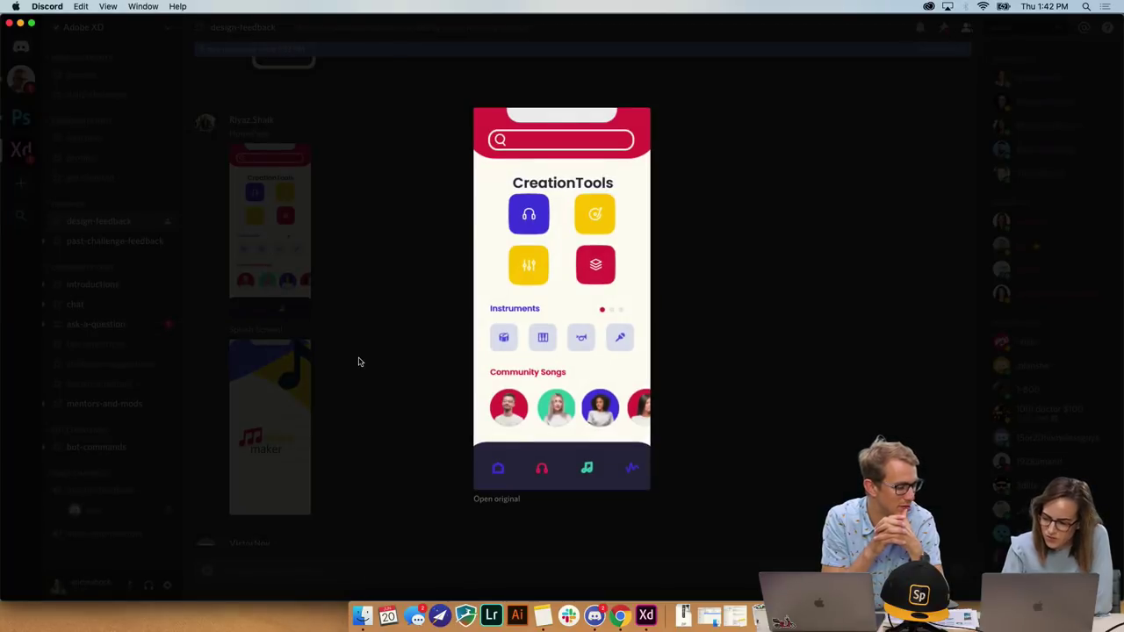
left_click(322, 425)
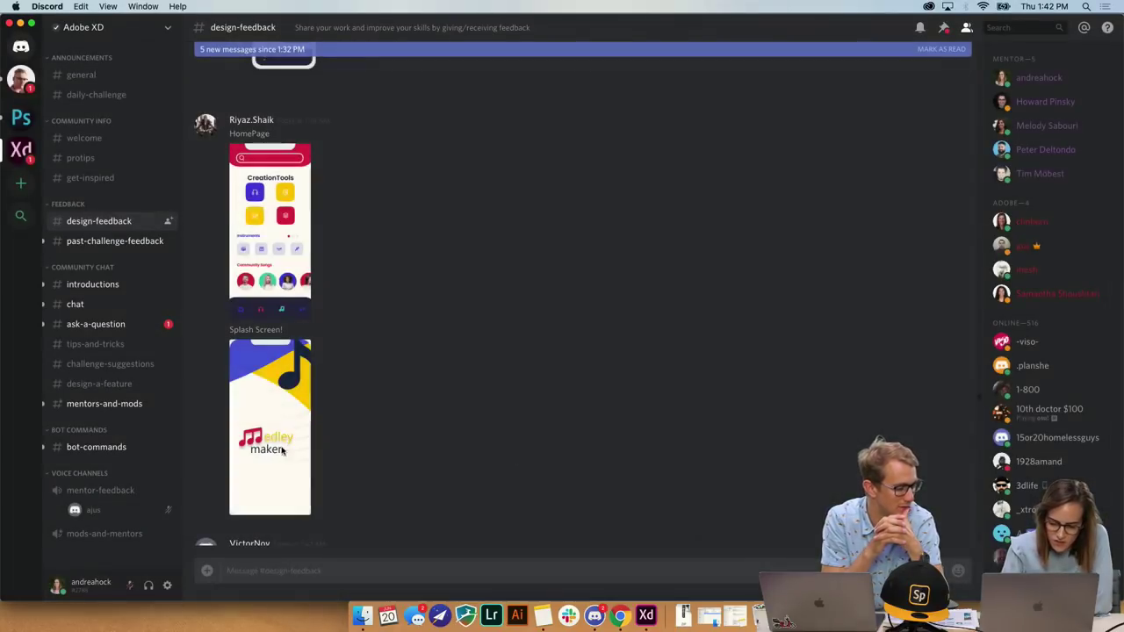
left_click(277, 456)
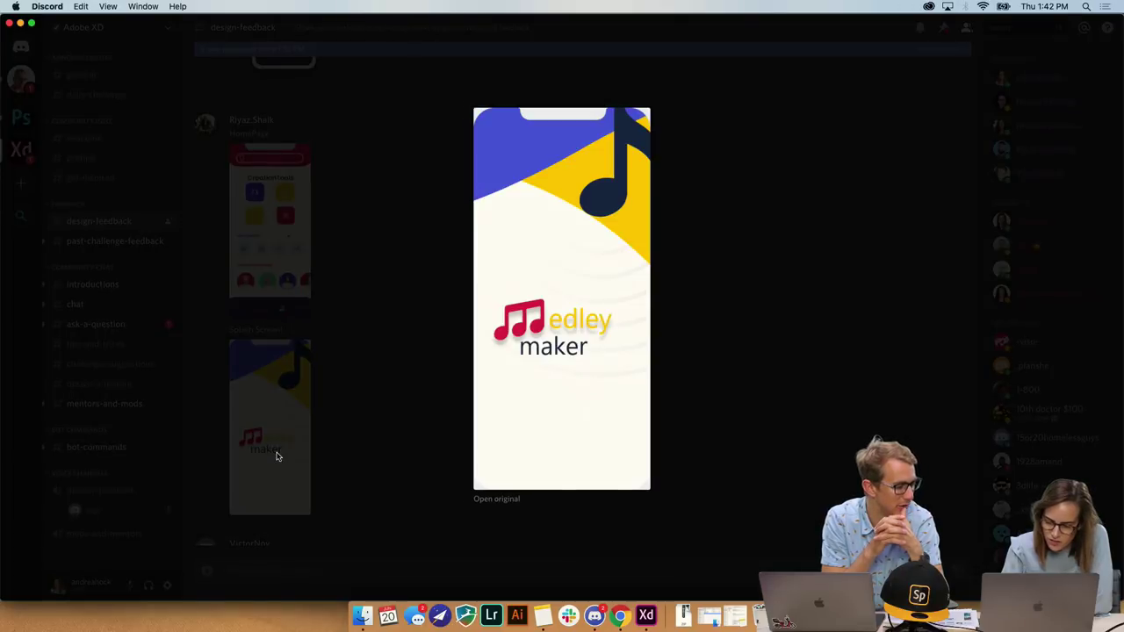
left_click(386, 257)
left_click(294, 209)
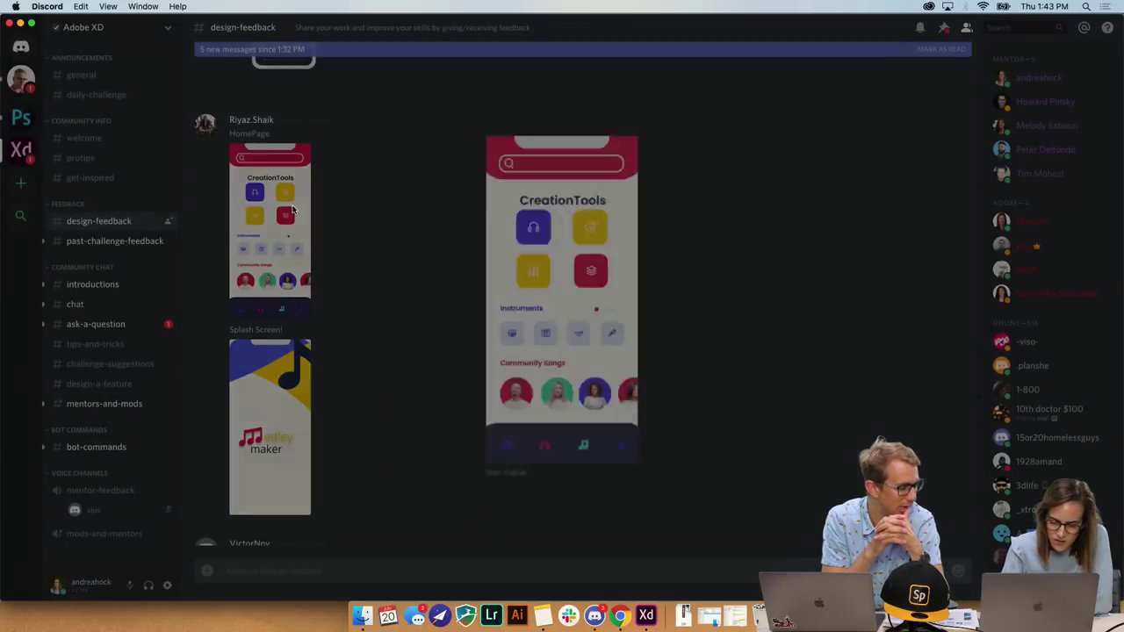
left_click(408, 253)
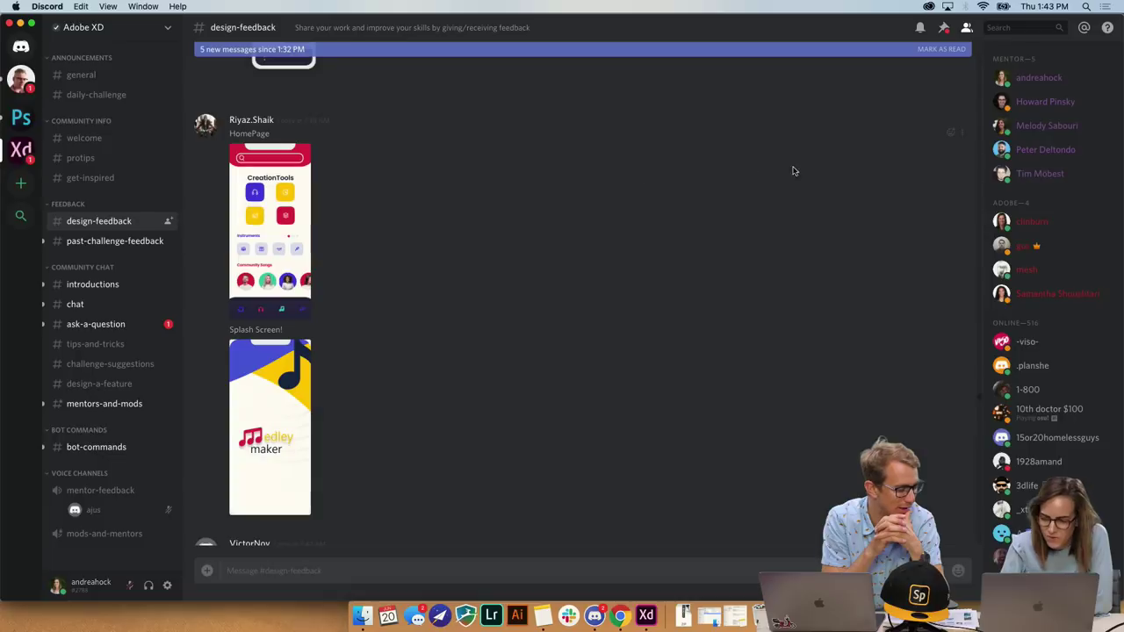
left_click(949, 134)
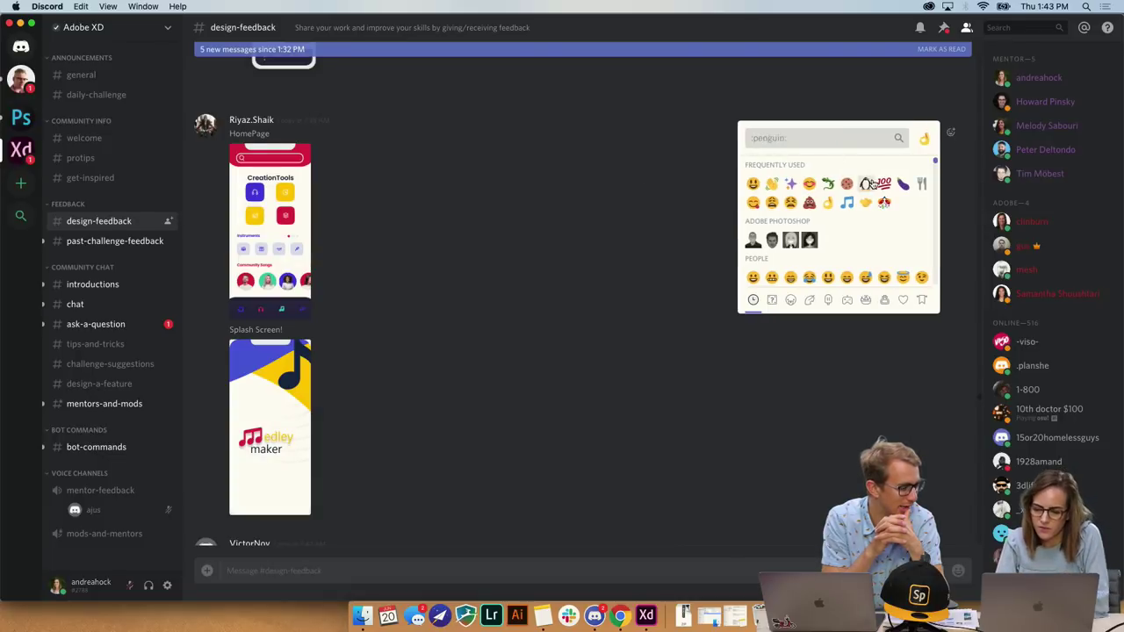
Find the earlier dark blue Challenge Day 2 post, view its image enlarged, and add a penguin reaction to it.
scroll(512, 217, "up", 5)
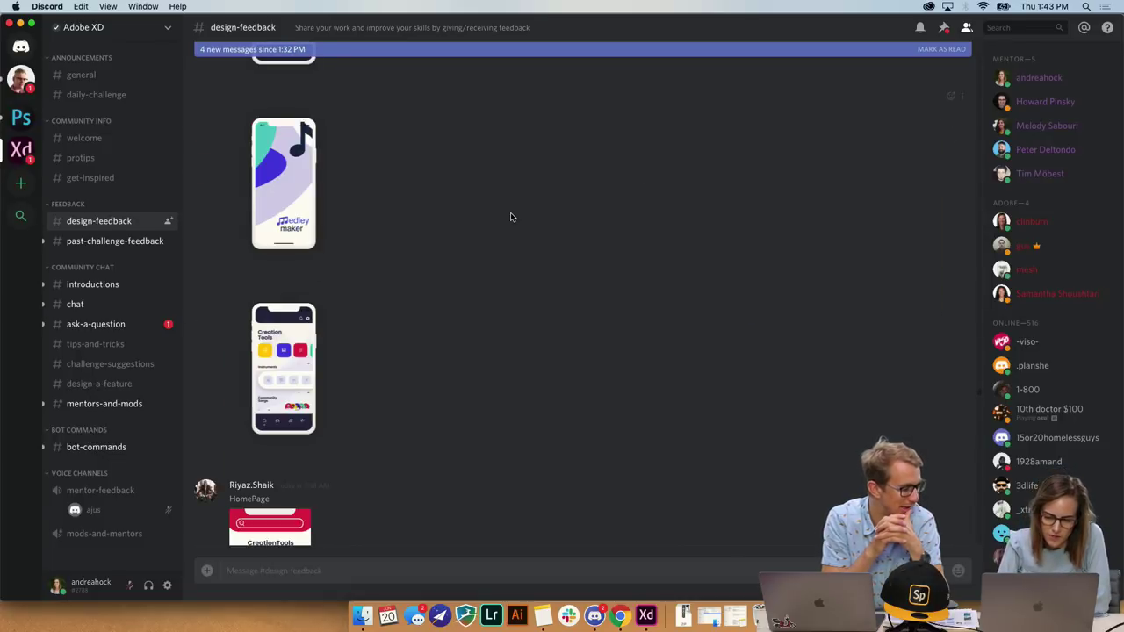
scroll(512, 217, "up", 2)
scroll(512, 216, "up", 10)
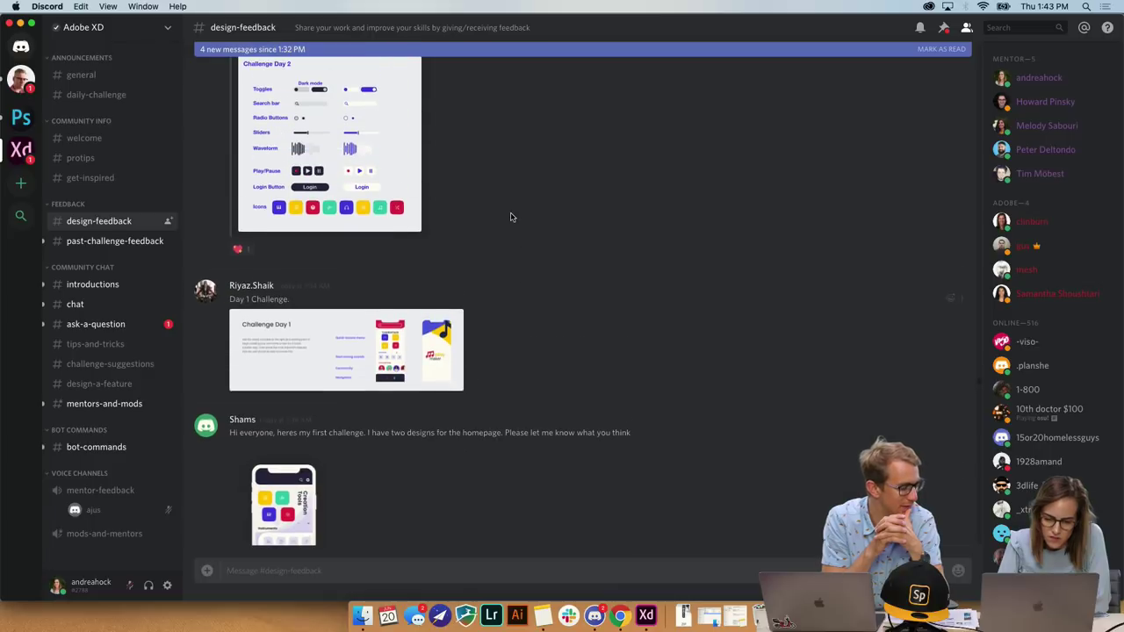
scroll(512, 217, "up", 2)
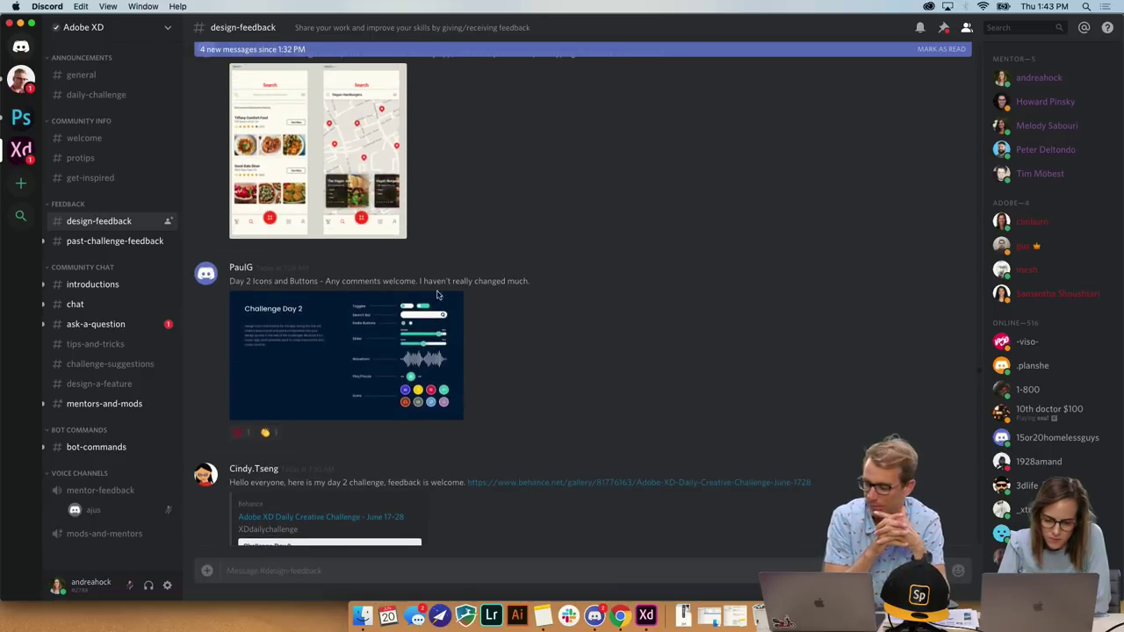
left_click(330, 368)
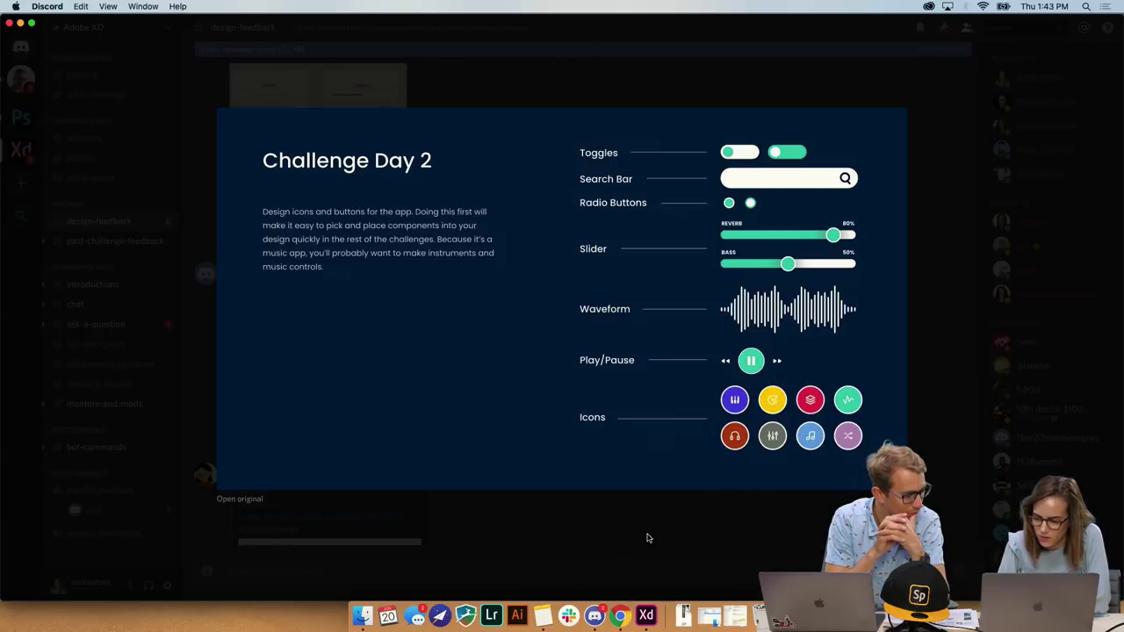
left_click(598, 90)
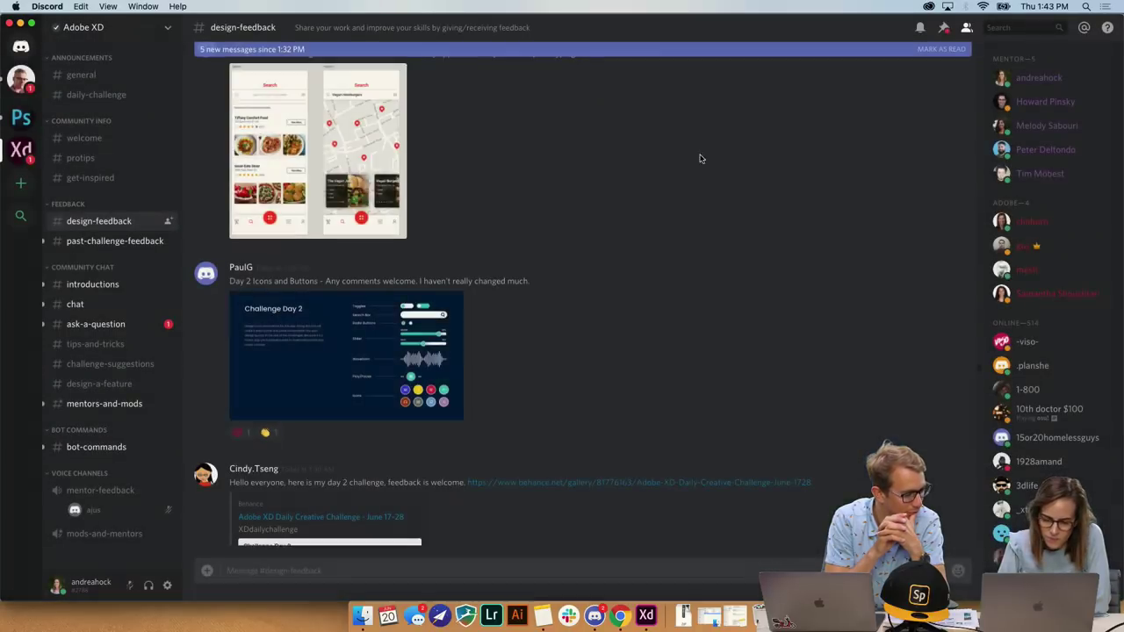
left_click(953, 283)
left_click(875, 332)
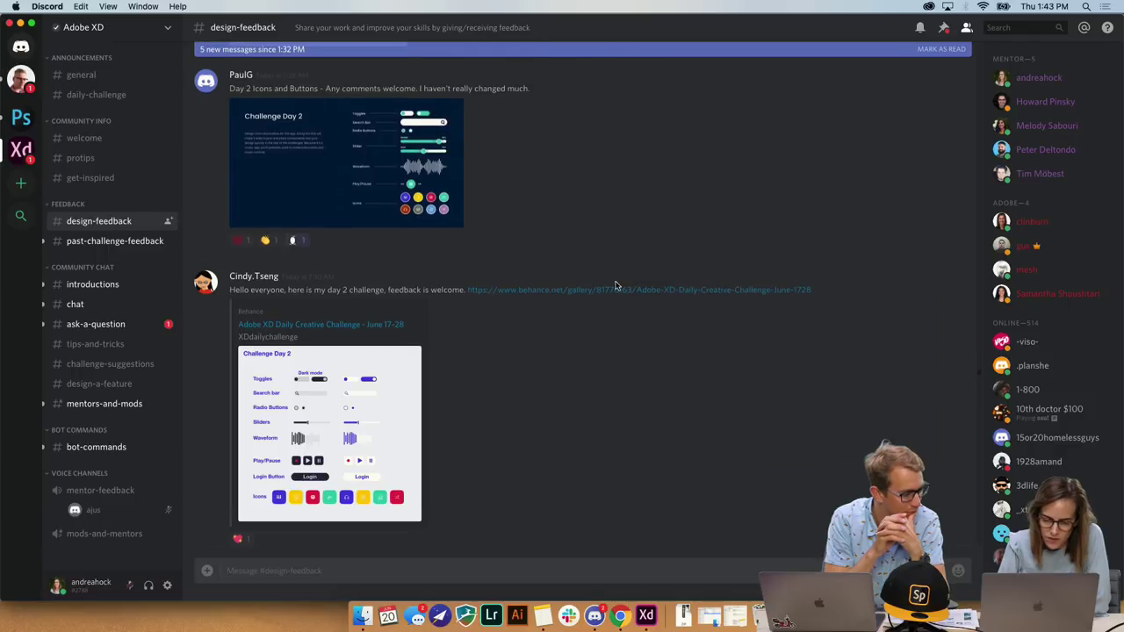
View the dark blue Challenge Day 2 image enlarged again to examine its controls and icons, and close it.
scroll(616, 286, "up", 10)
scroll(615, 285, "down", 6)
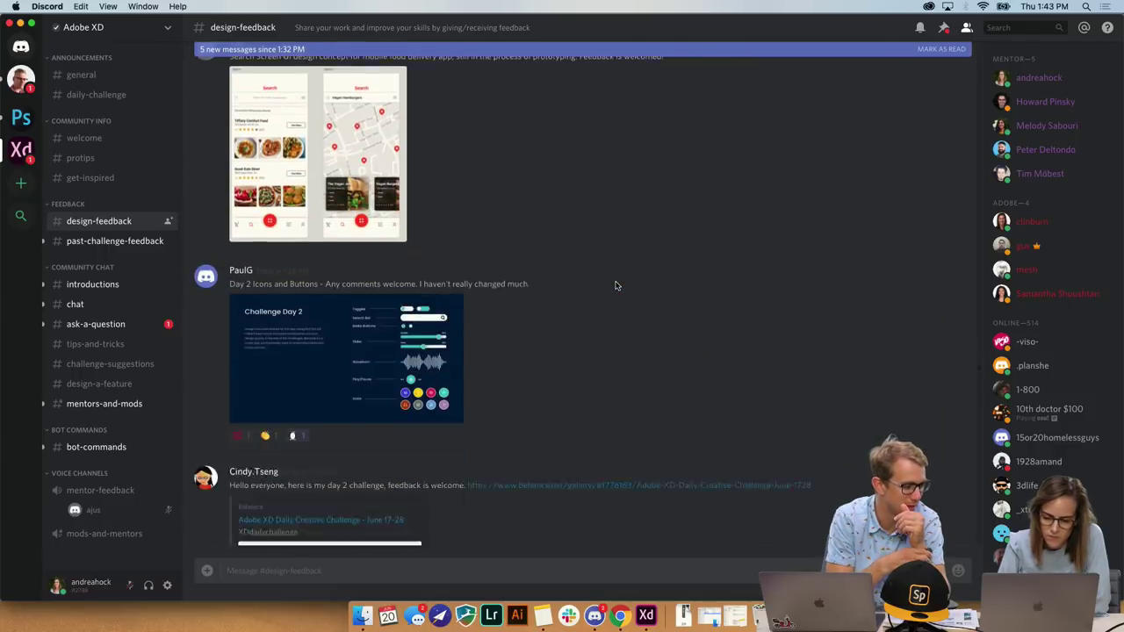
left_click(379, 272)
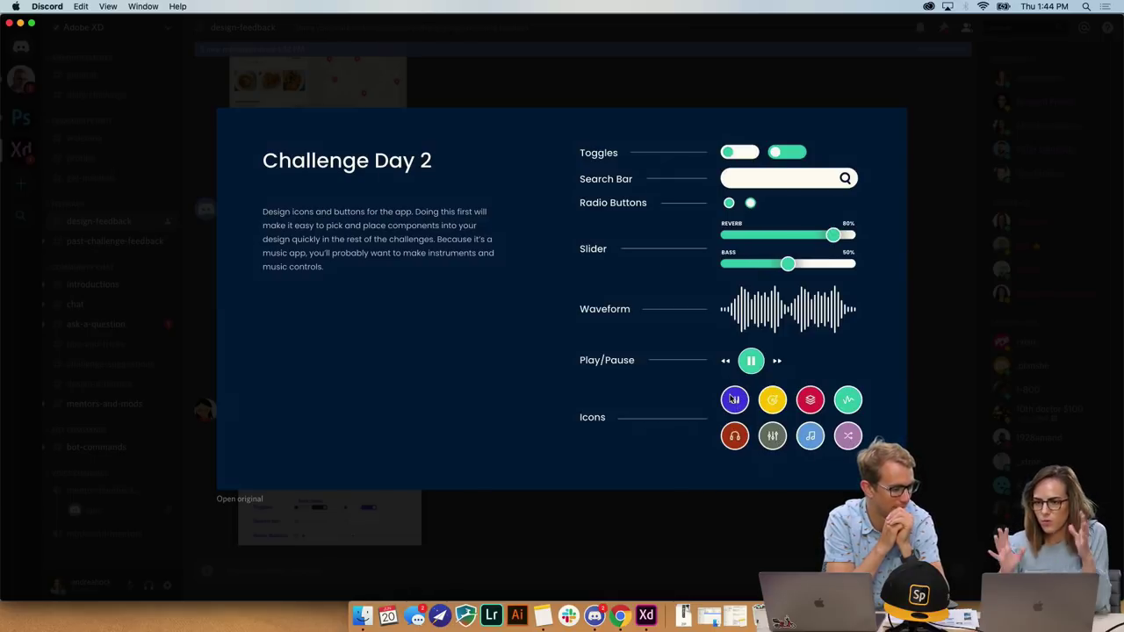
left_click(1006, 359)
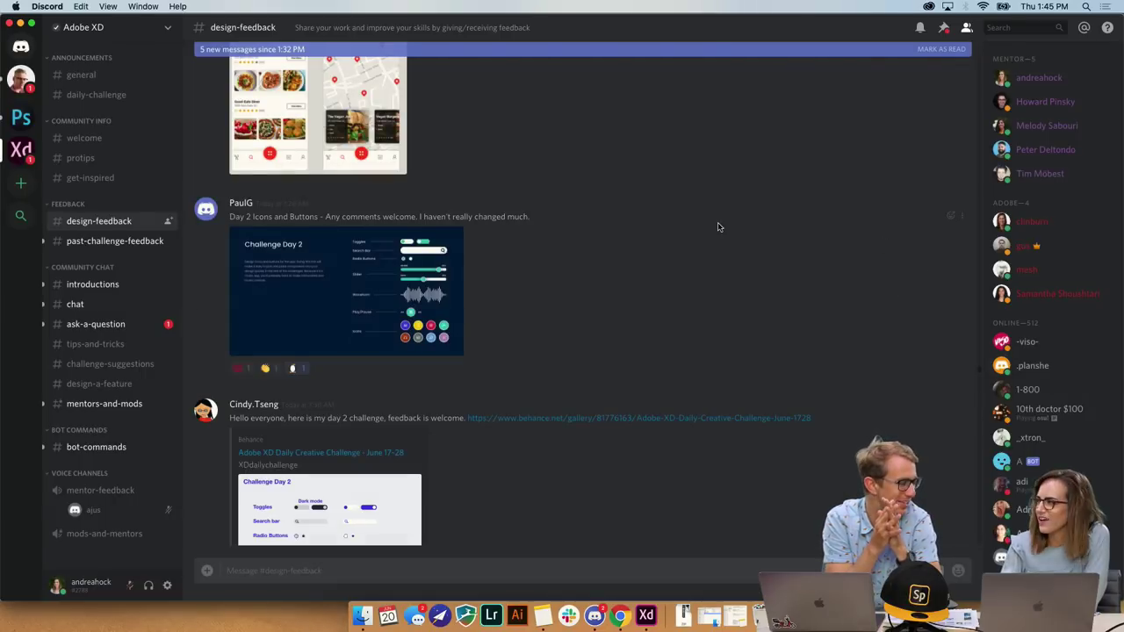
Find the earlier post linking the XD Daily Creative Challenge junio project and open it on Behance in Chrome.
scroll(718, 227, "up", 10)
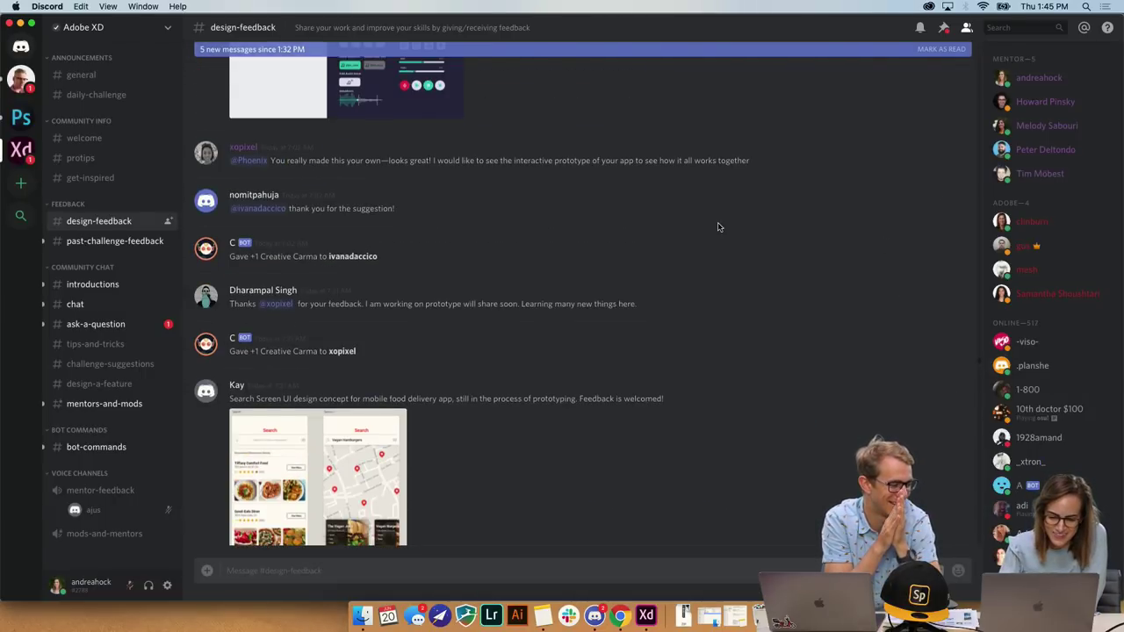
scroll(717, 227, "up", 15)
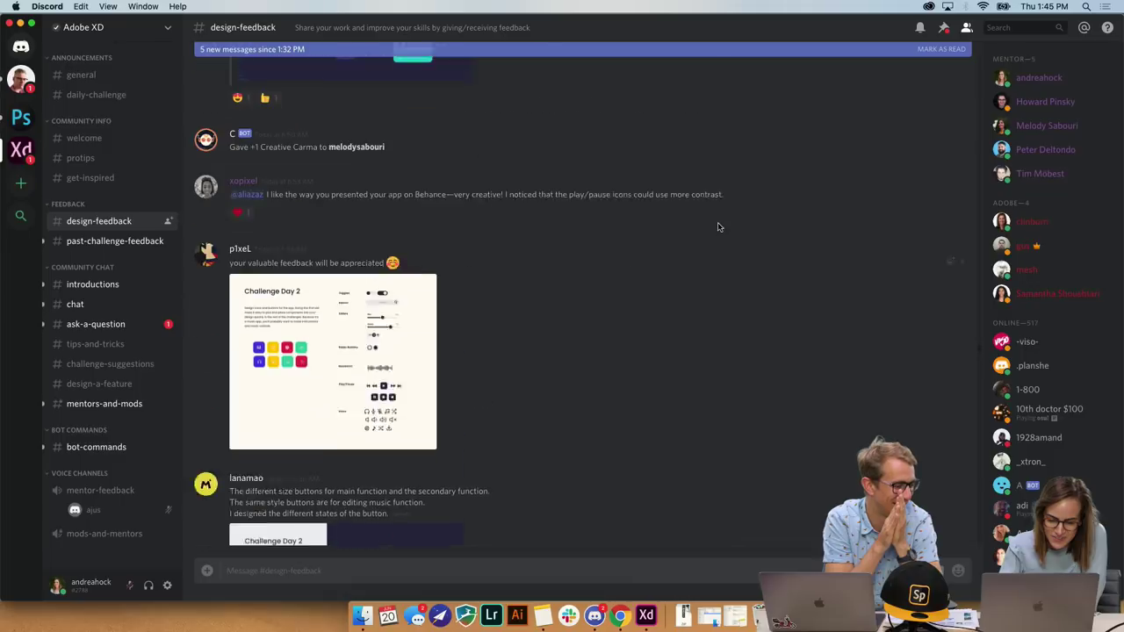
scroll(718, 228, "up", 6)
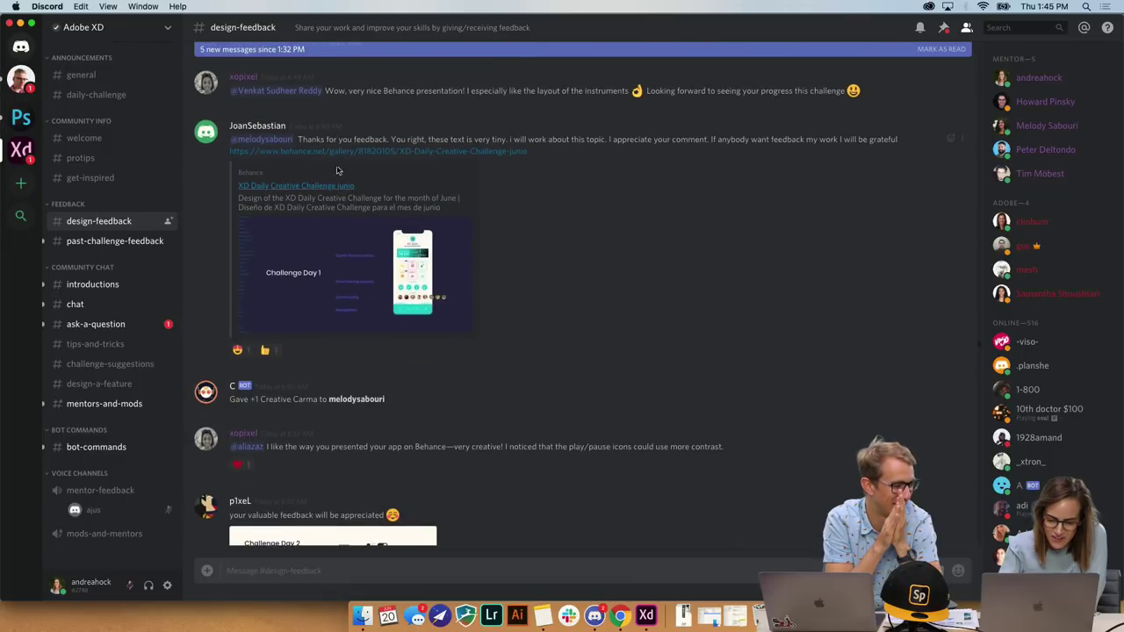
left_click(377, 154)
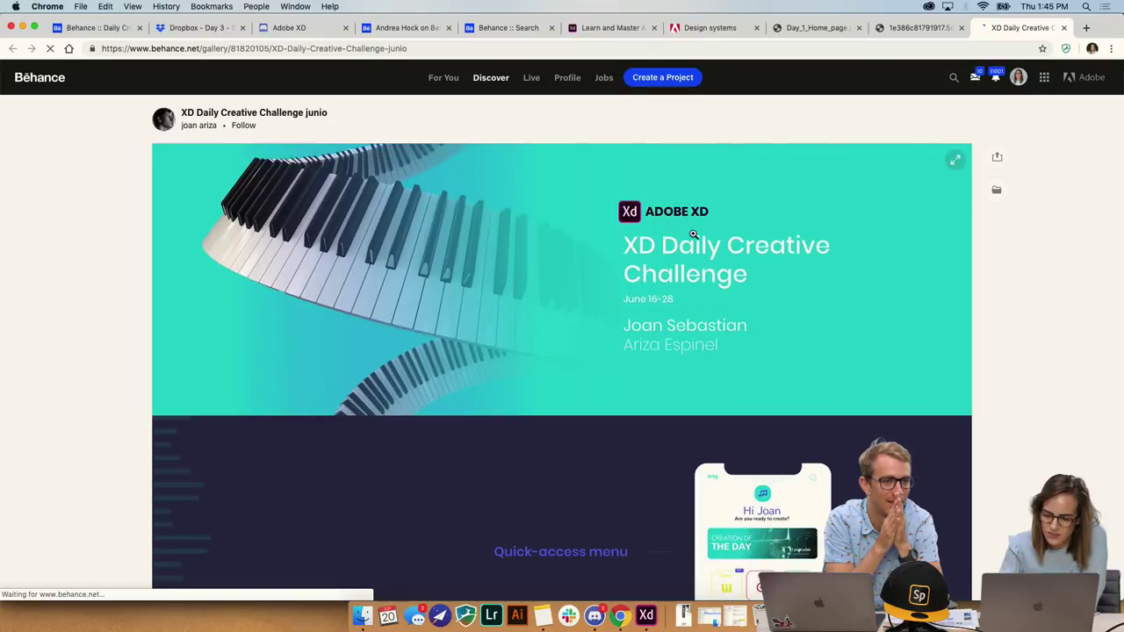
Look through the Behance project and view its Challenge Day 1 home screen image enlarged.
scroll(281, 333, "down", 5)
scroll(280, 337, "down", 3)
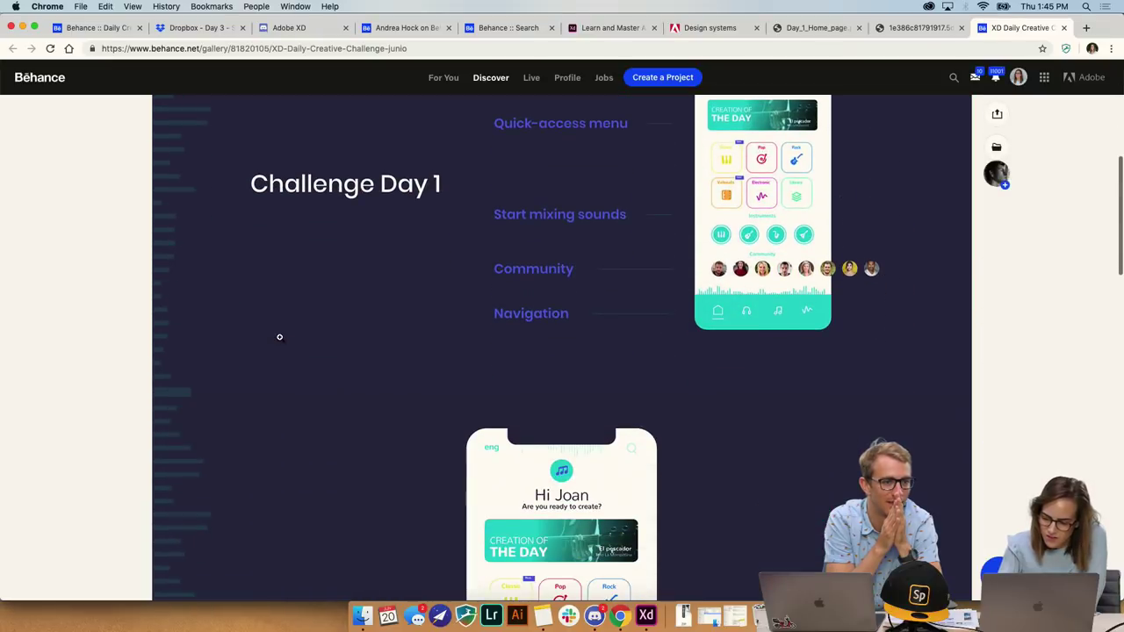
scroll(279, 337, "up", 1)
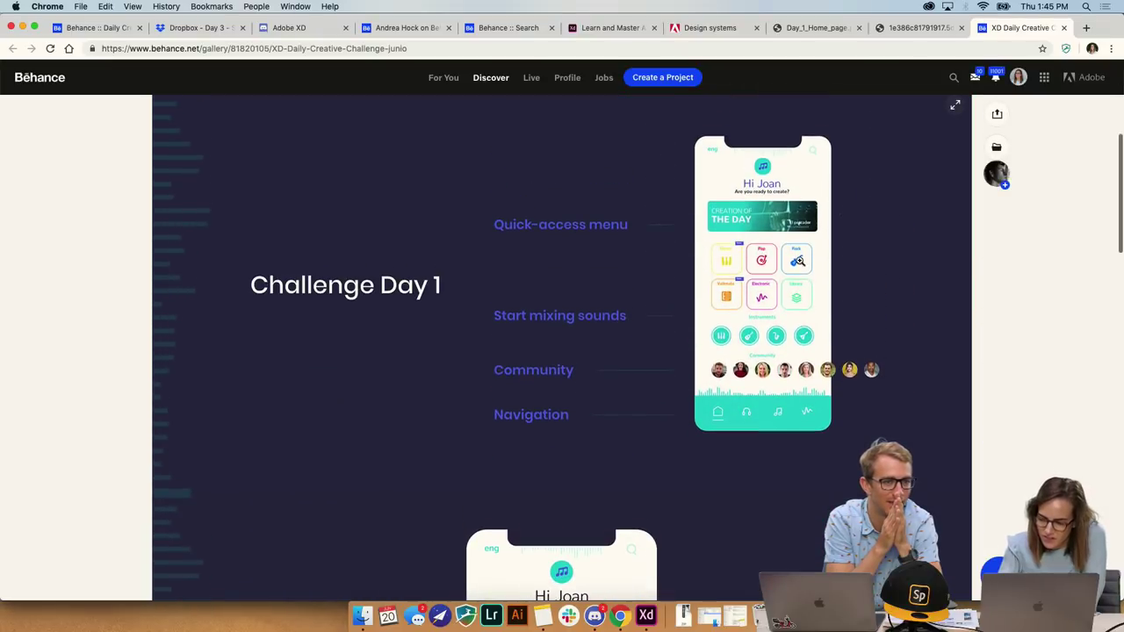
left_click(814, 265)
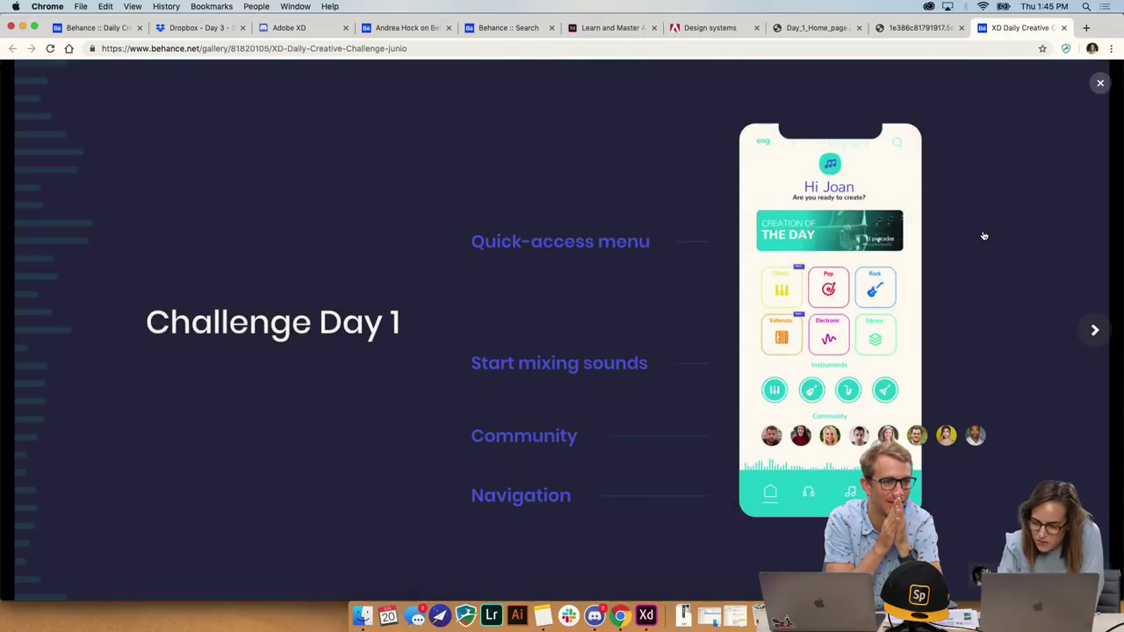
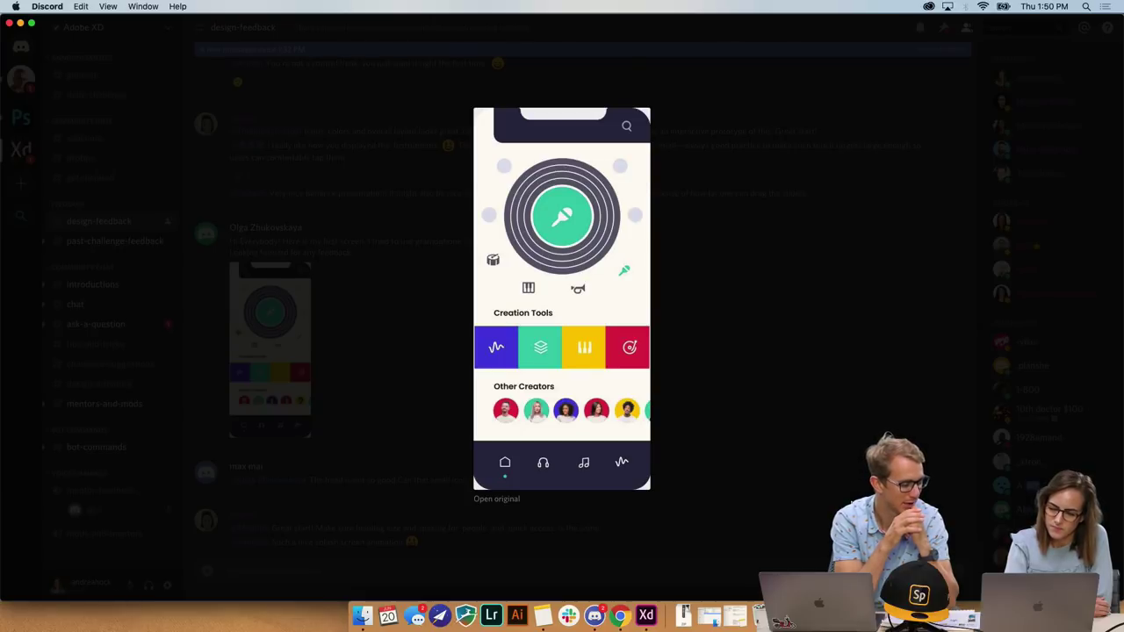
Close the enlarged gramophone record design and open the emoji reaction choices for its post.
left_click(830, 372)
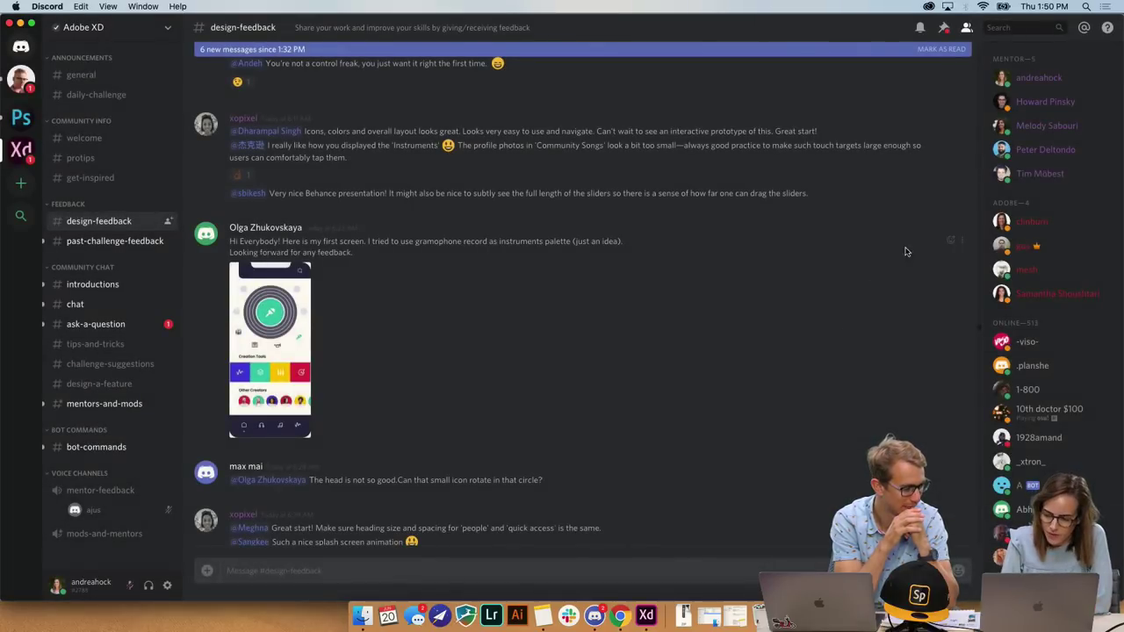
left_click(948, 240)
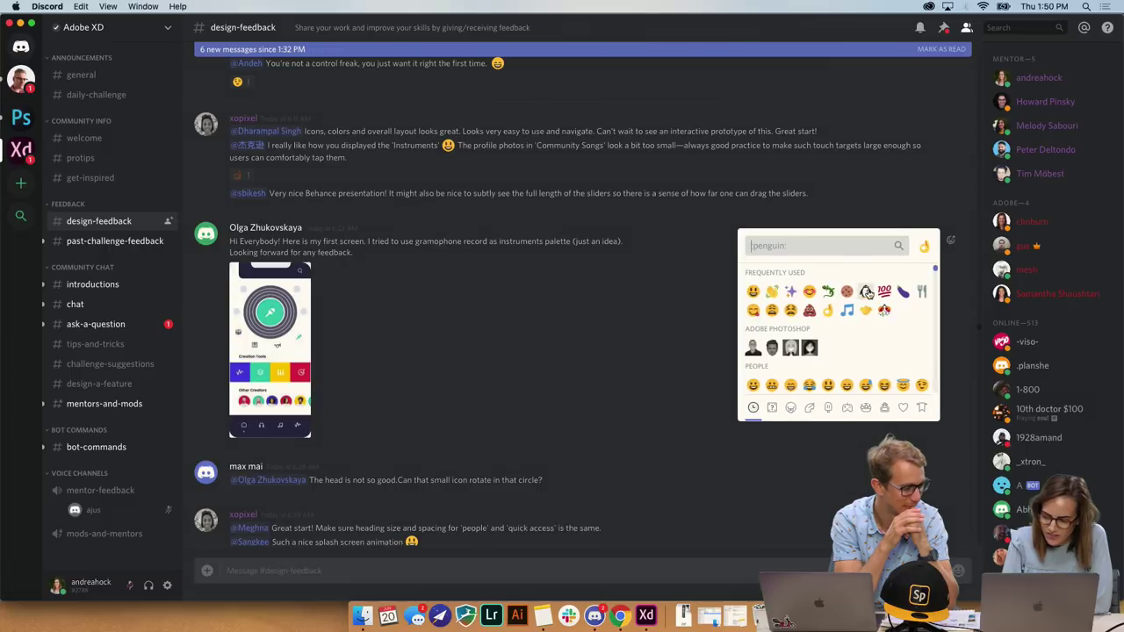
key("Escape")
scroll(791, 334, "down", 4)
scroll(675, 183, "up", 3)
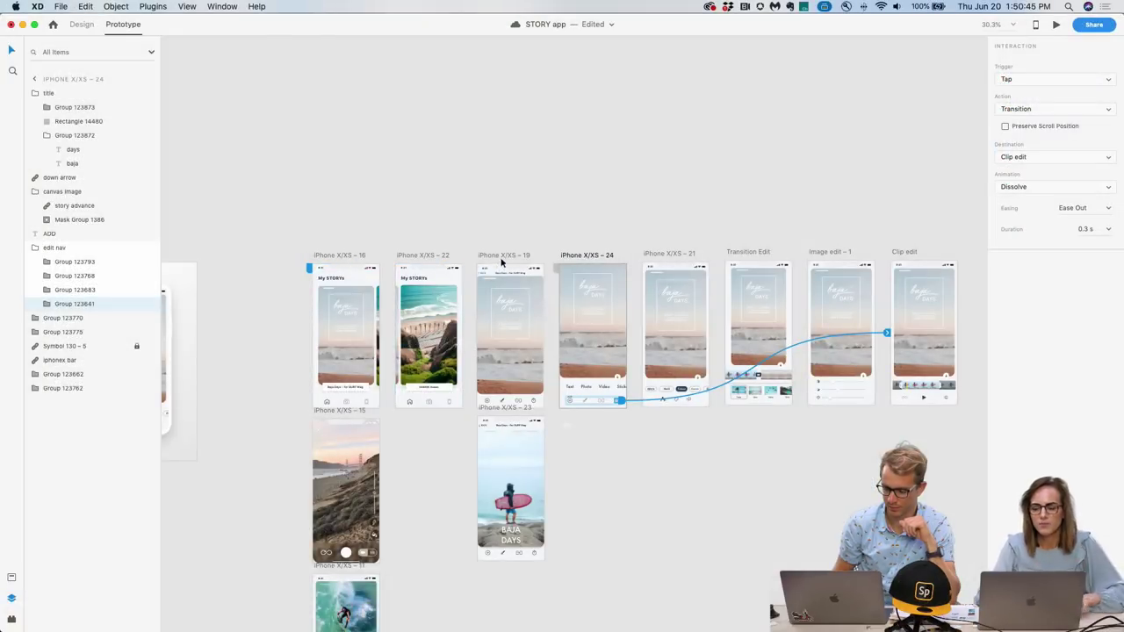
Preview the STORY app prototype from the iPhone X/XS – 19 artboard in an enlarged preview window, and close the preview.
left_click(502, 258)
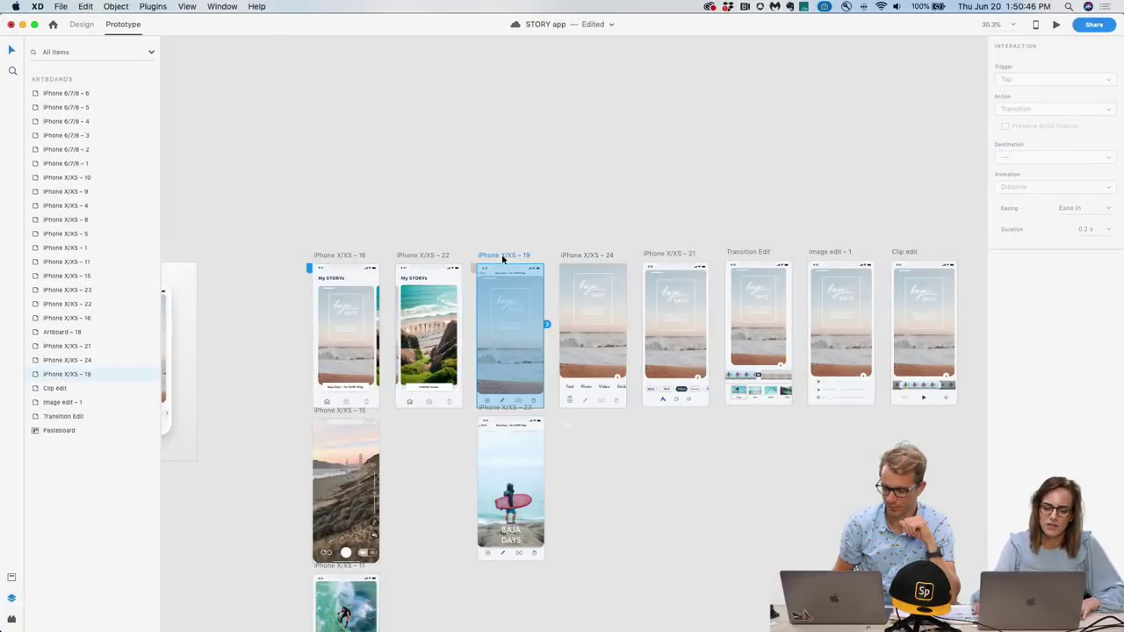
left_click(1056, 25)
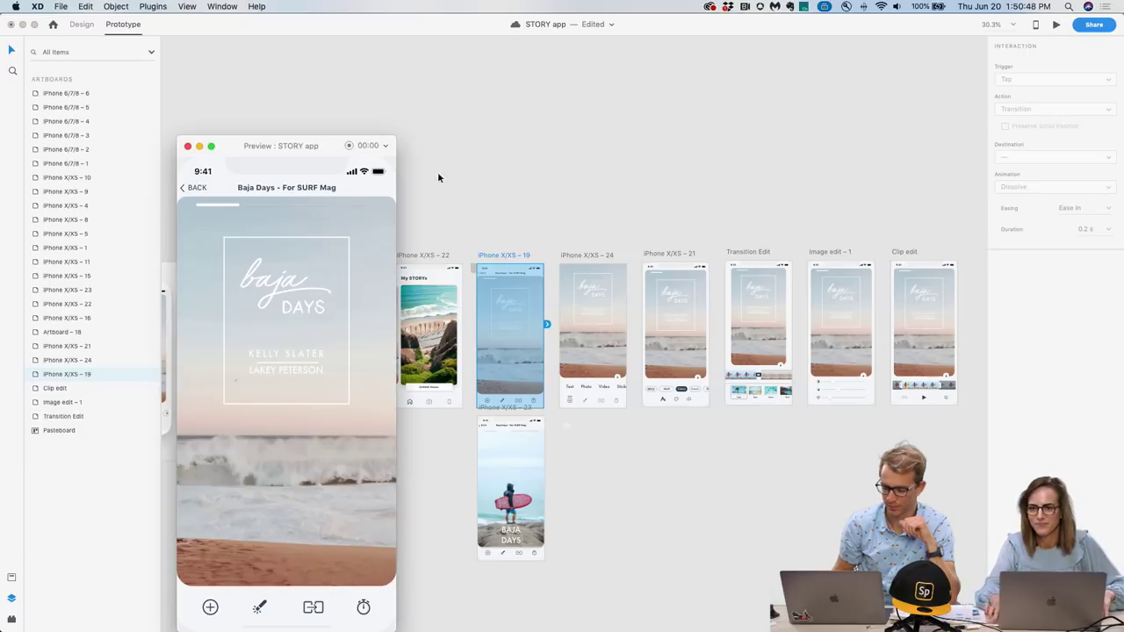
left_click_drag(397, 139, 571, 63)
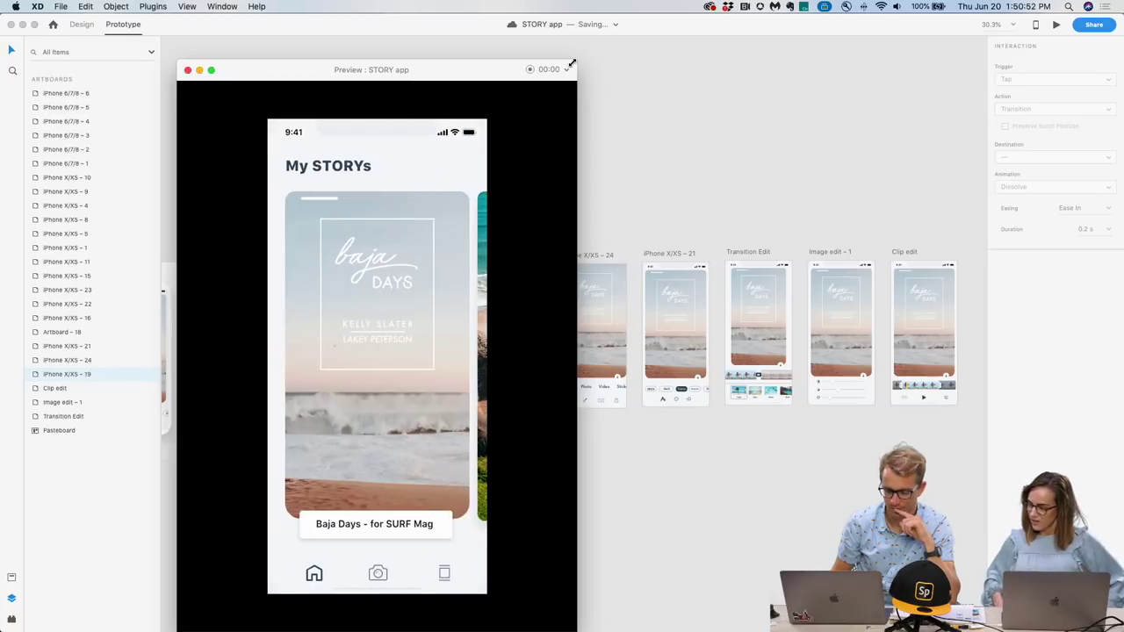
left_click_drag(318, 82, 330, 65)
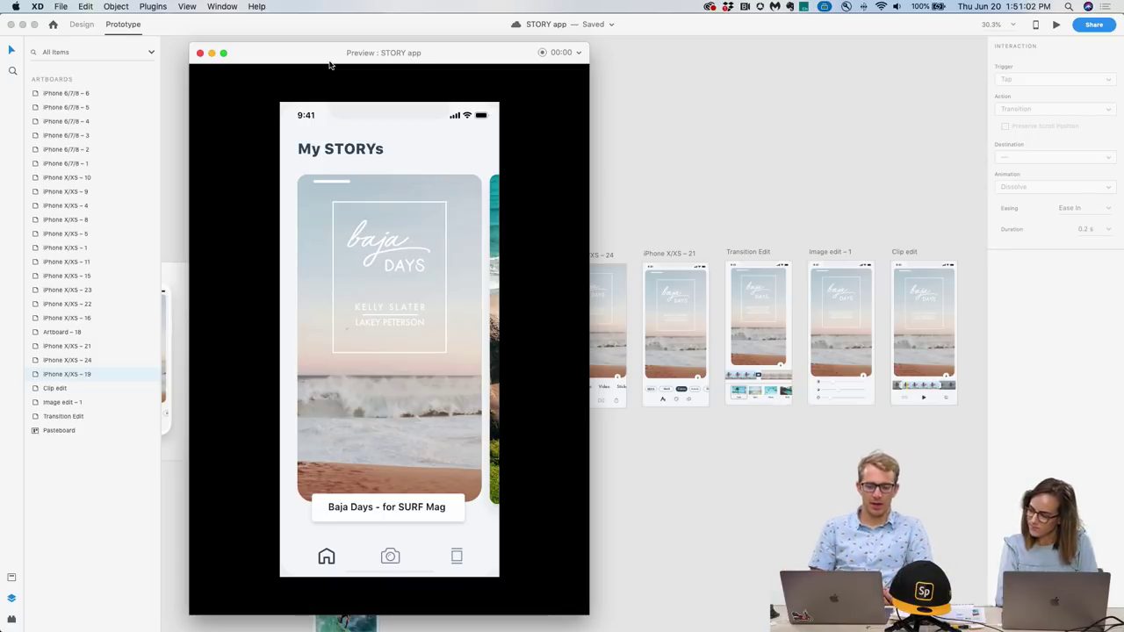
left_click(200, 53)
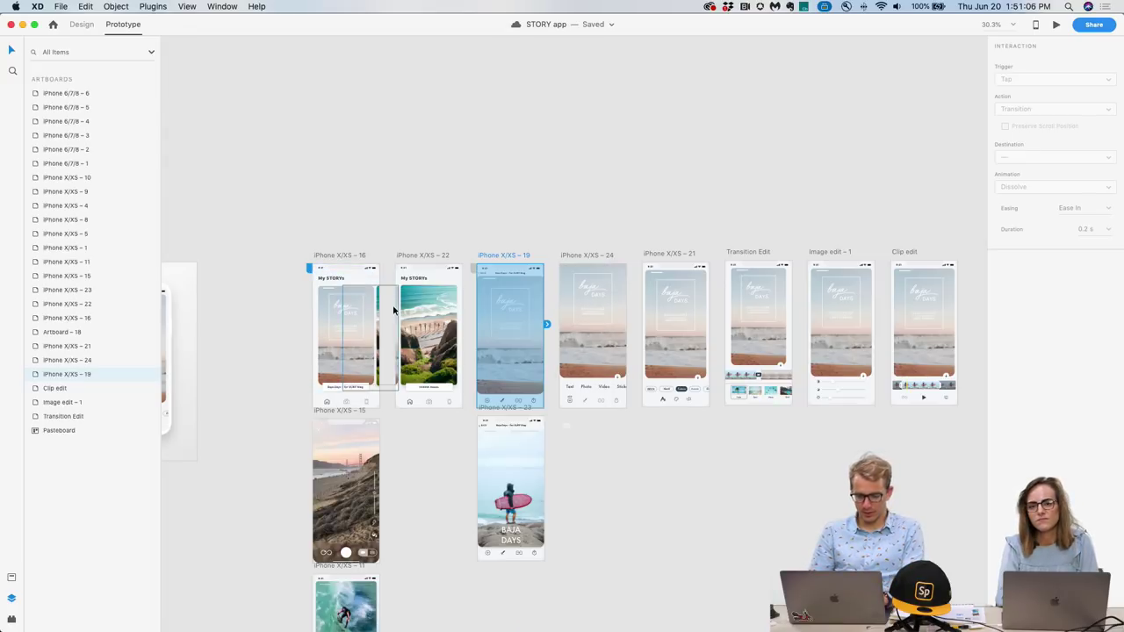
Switch to Design mode and examine the iPhone X/XS – 16, 22, 19 and 24 artboards of the STORY app up close.
left_click(407, 444)
scroll(408, 444, "up", 5)
left_click(81, 24)
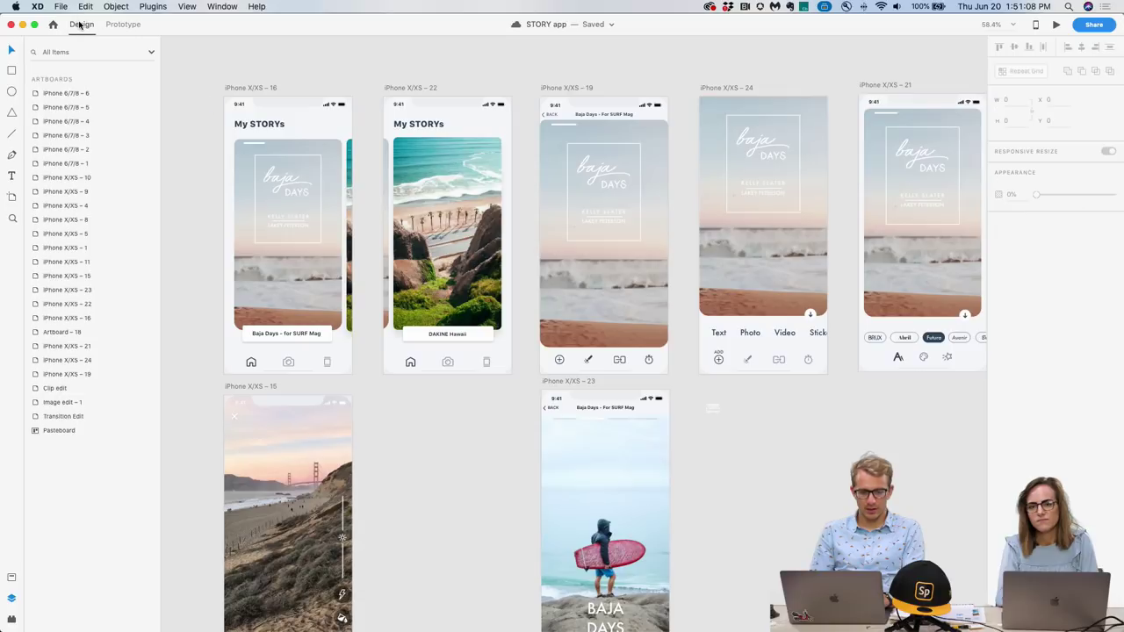
scroll(231, 141, "up", 3)
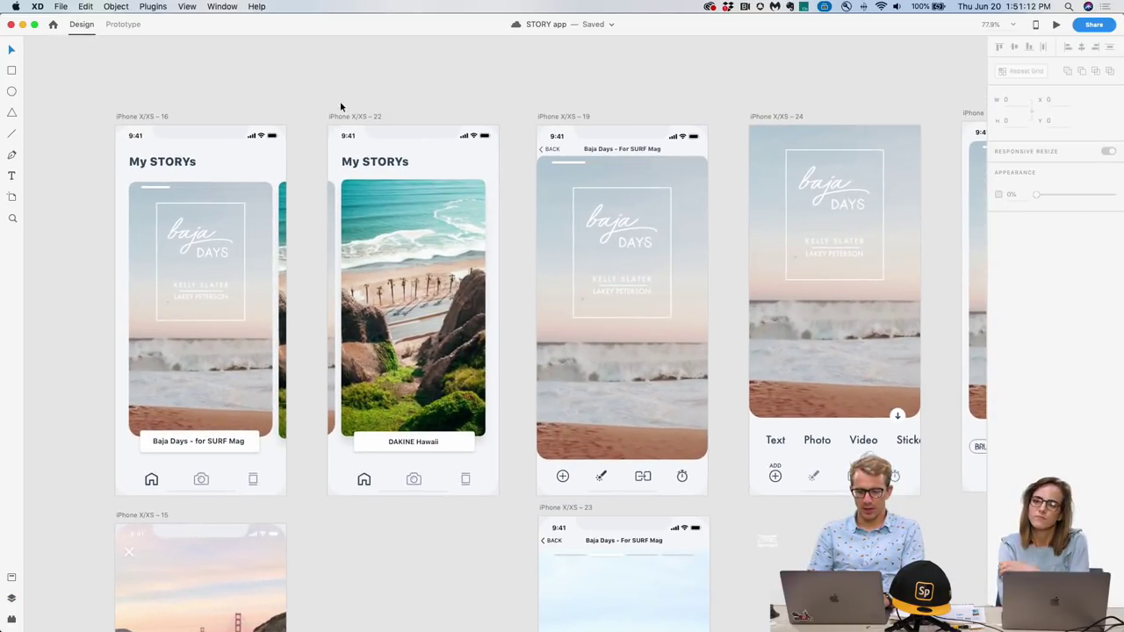
scroll(341, 103, "up", 2)
scroll(342, 98, "right", 3)
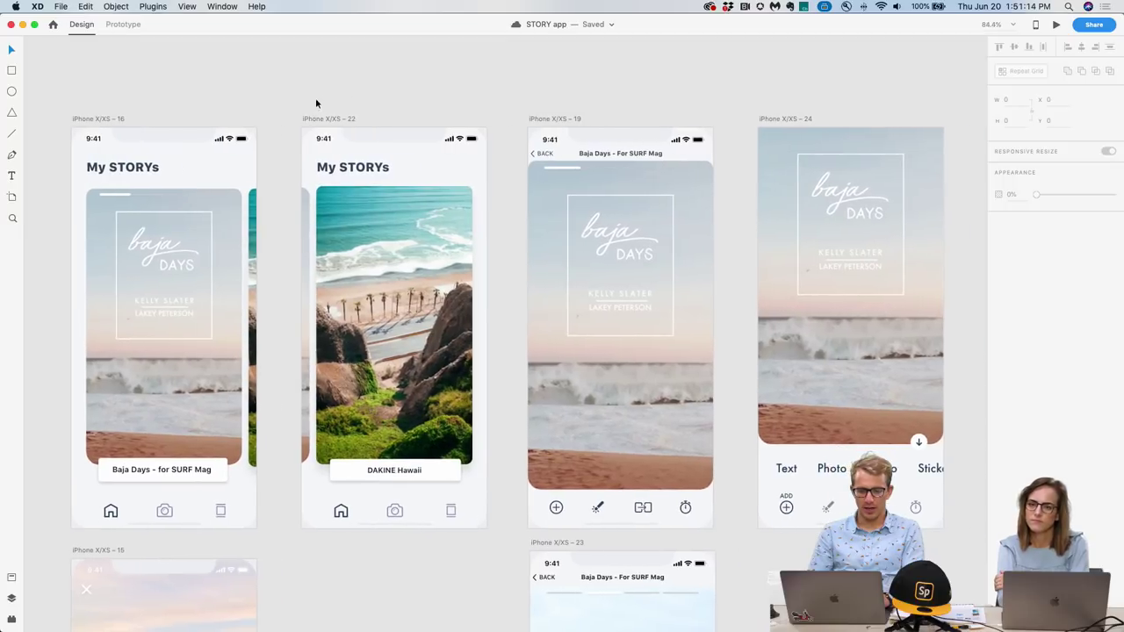
left_click(323, 118)
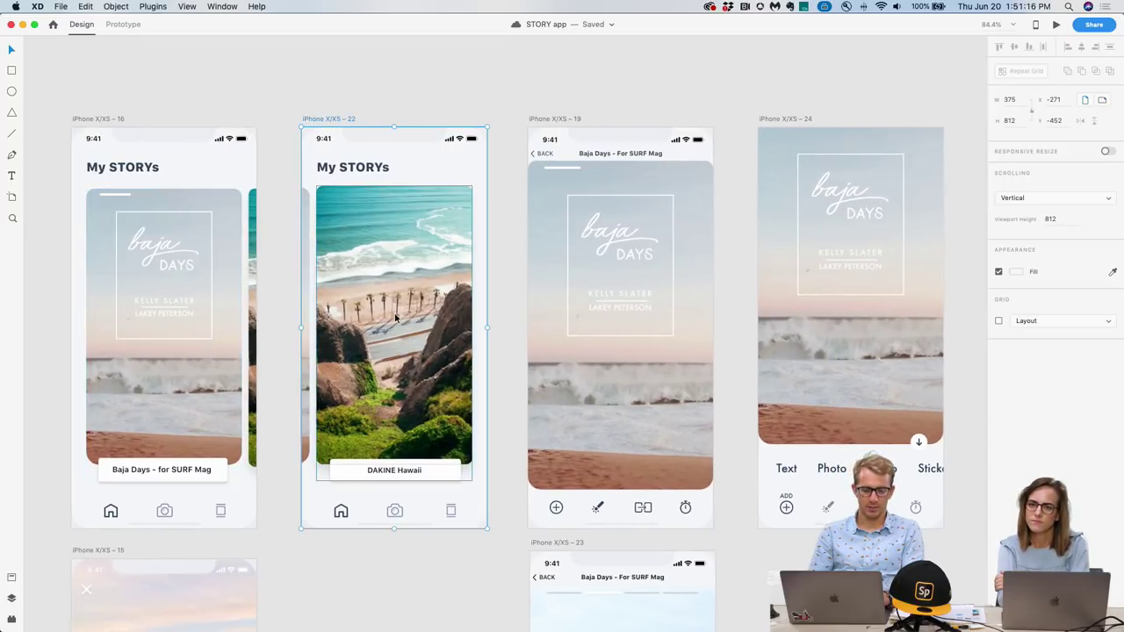
left_click(374, 86)
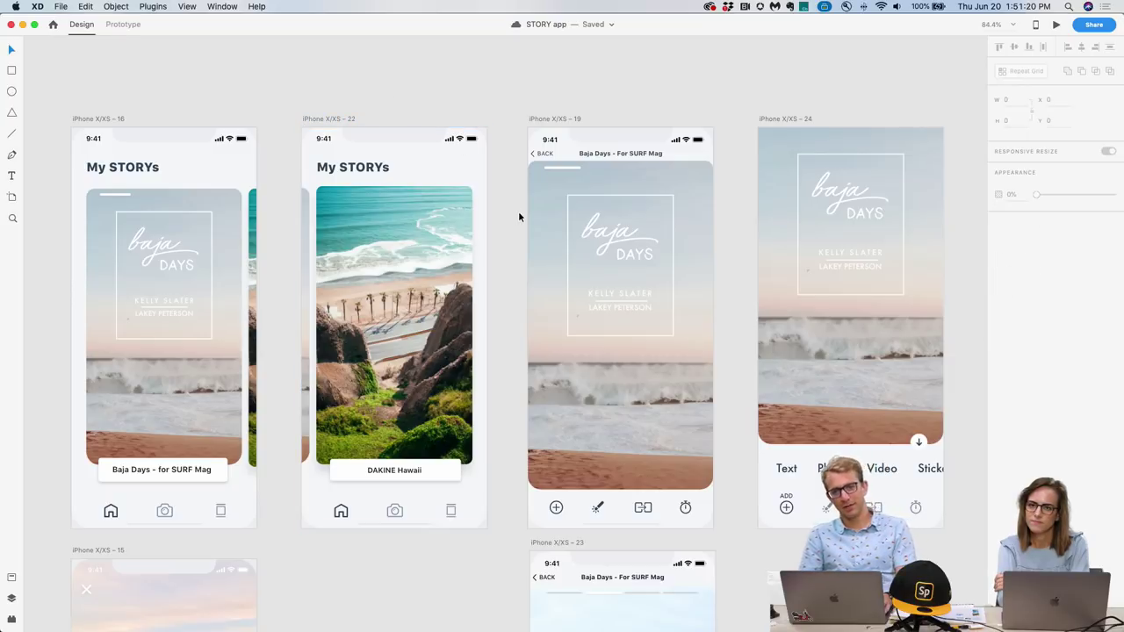
left_click_drag(577, 220, 582, 160)
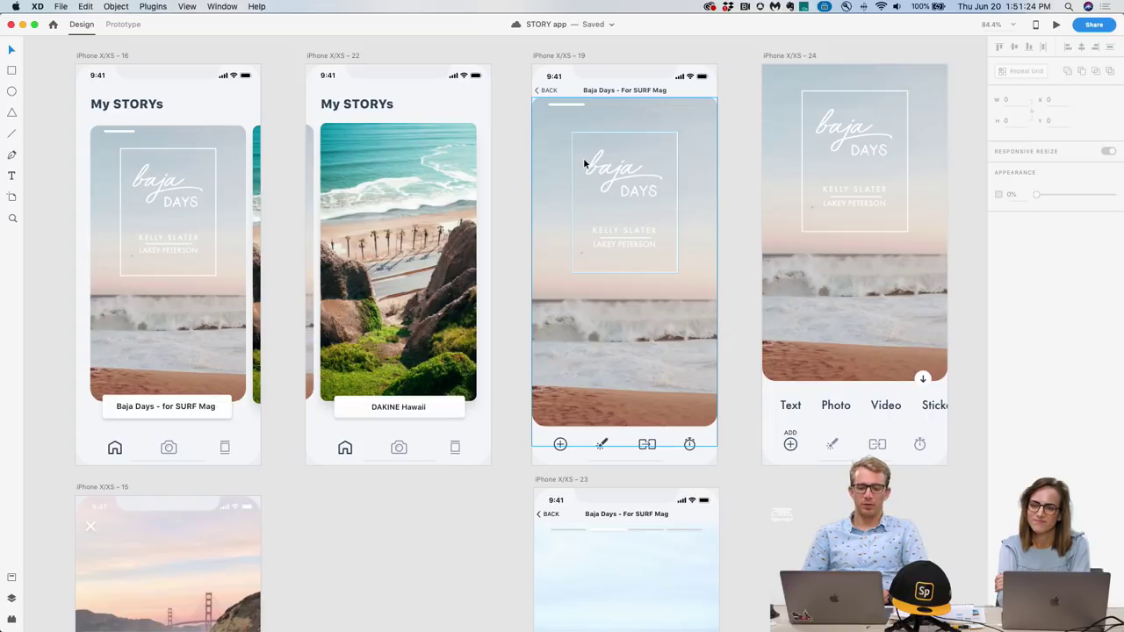